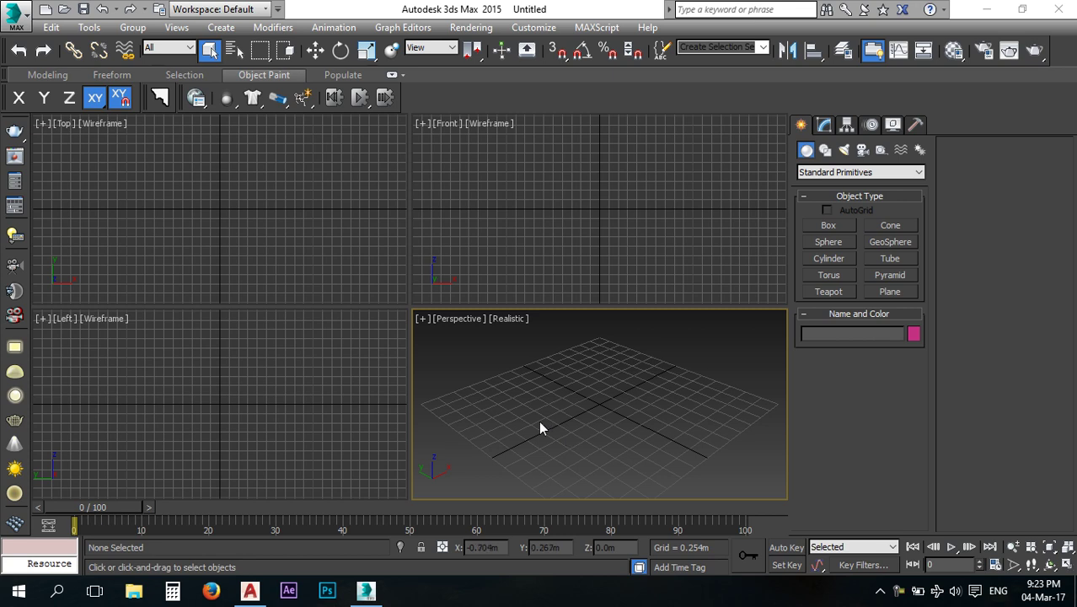
Switch to AutoCAD and try moving the square garden outline away to the left of the site plan.
click(251, 591)
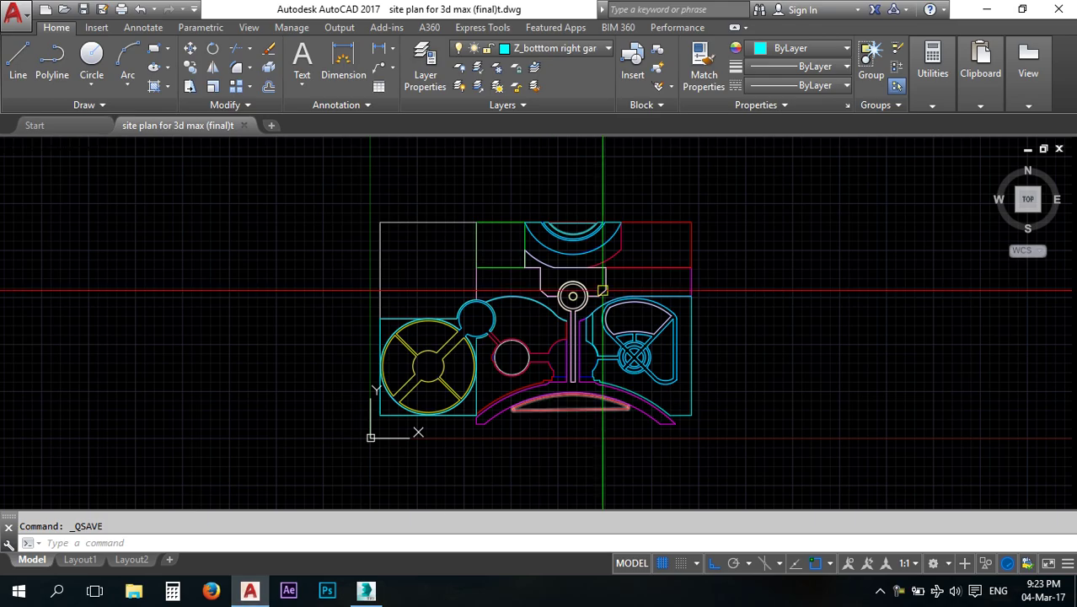
mouse_move(565, 252)
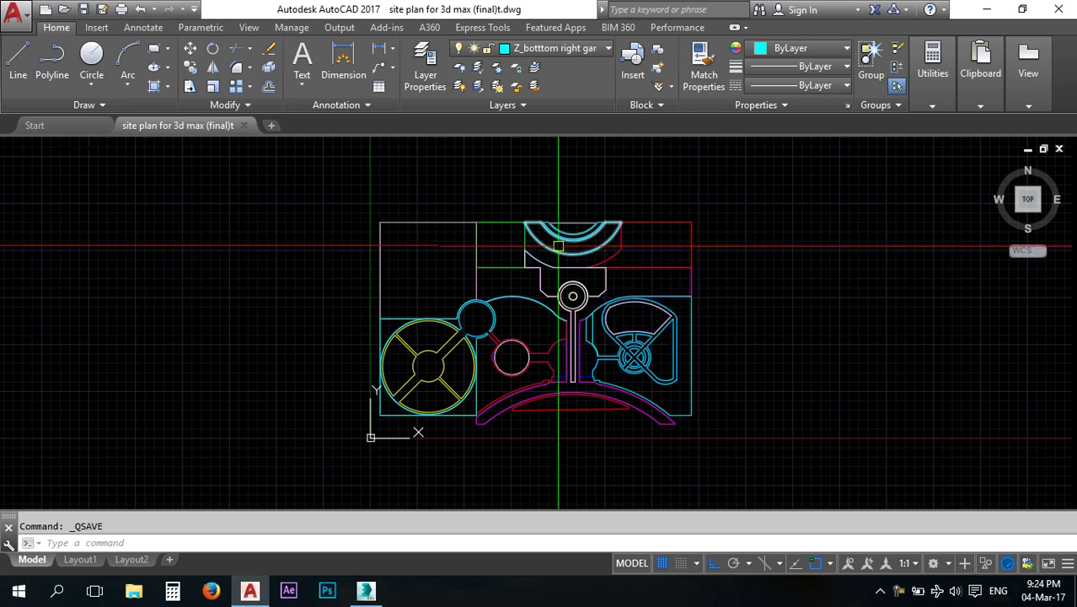
click(459, 225)
middle_drag(435, 291, 564, 283)
text(m)
key(Return)
click(566, 278)
click(390, 278)
Try moving the upper wedge of the yellow round garden out of the plan, and undo the trial moves.
click(527, 329)
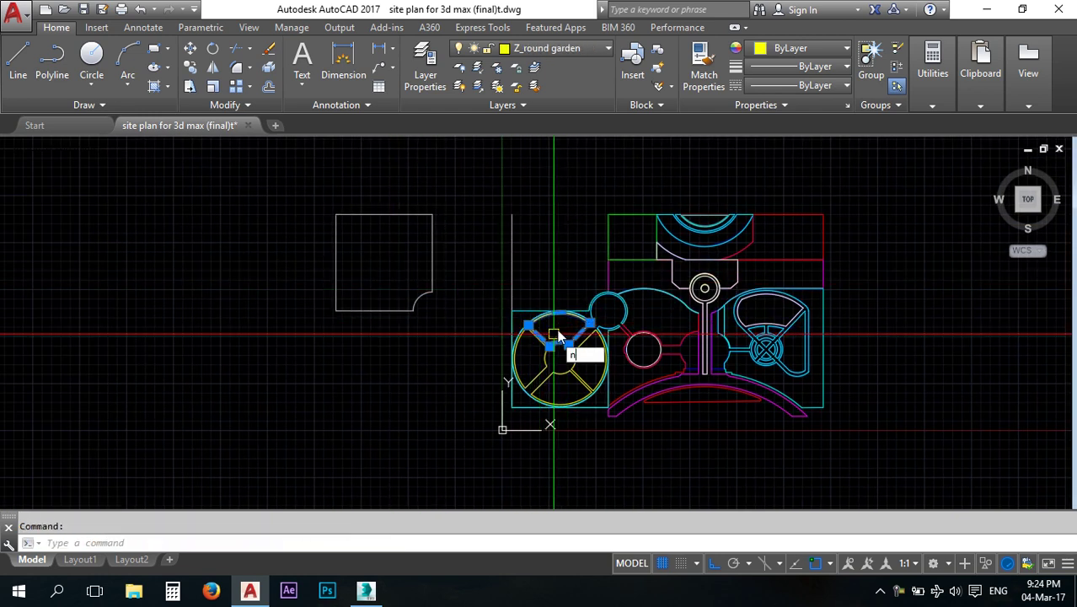
text(n)
key(Escape)
click(537, 333)
text(m)
key(Return)
click(562, 330)
click(415, 354)
key(Escape)
key(ctrl+z)
Examine which layer the magenta road outline is assigned to, and clear the selection.
scroll(558, 349, up, 1)
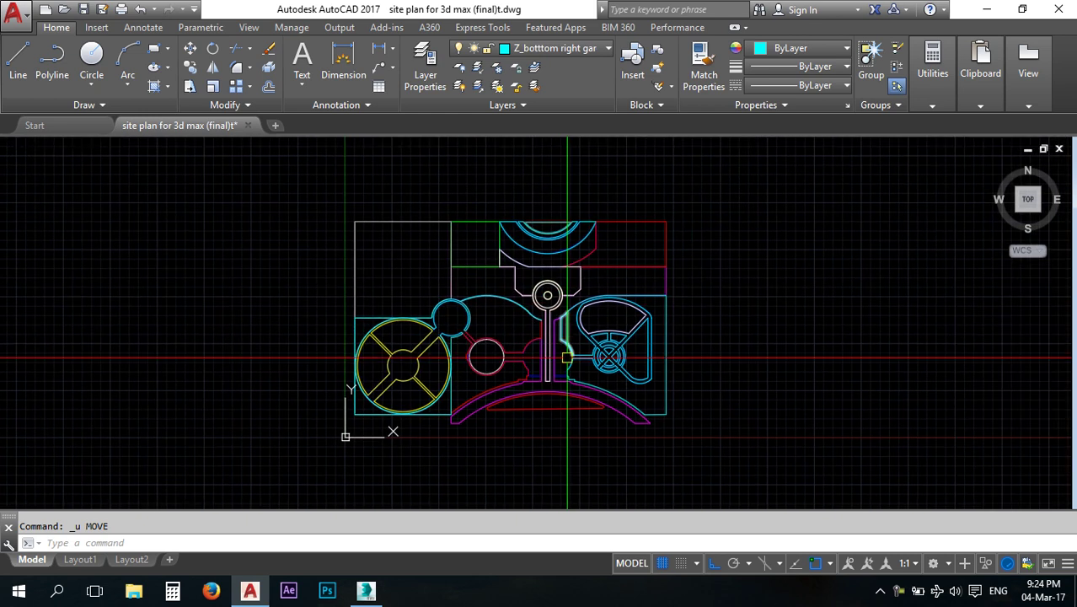
scroll(559, 401, up, 3)
scroll(559, 401, down, 2)
scroll(431, 337, down, 2)
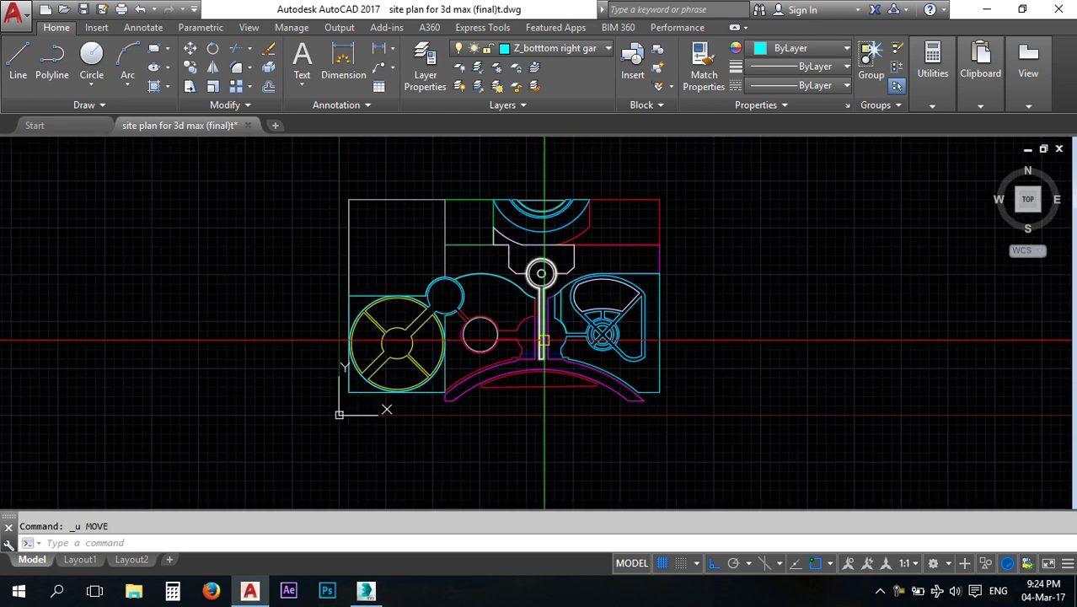
scroll(430, 242, up, 1)
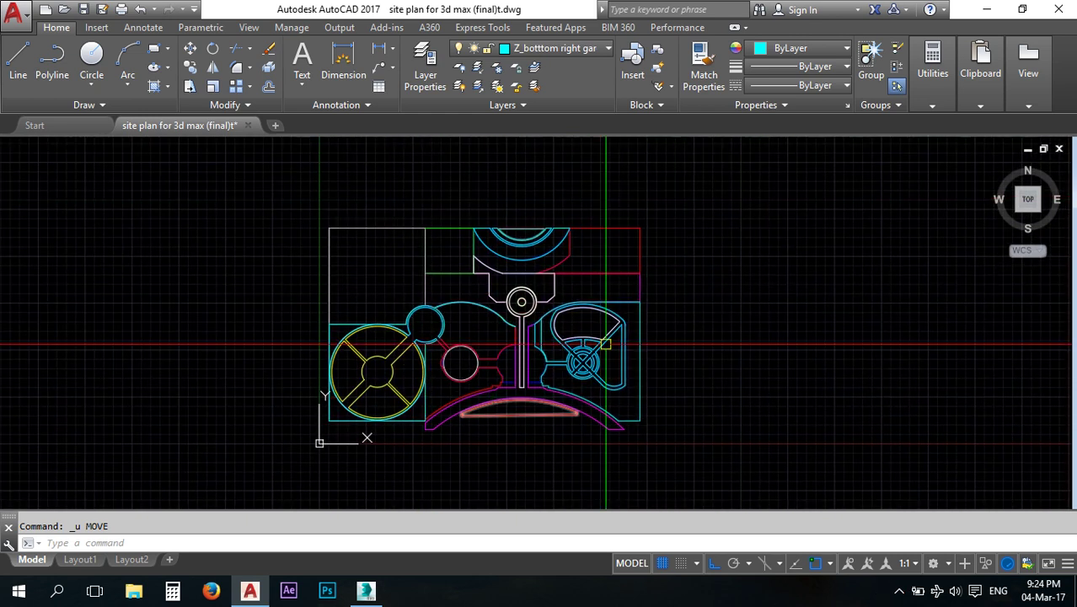
scroll(508, 403, up, 1)
click(511, 381)
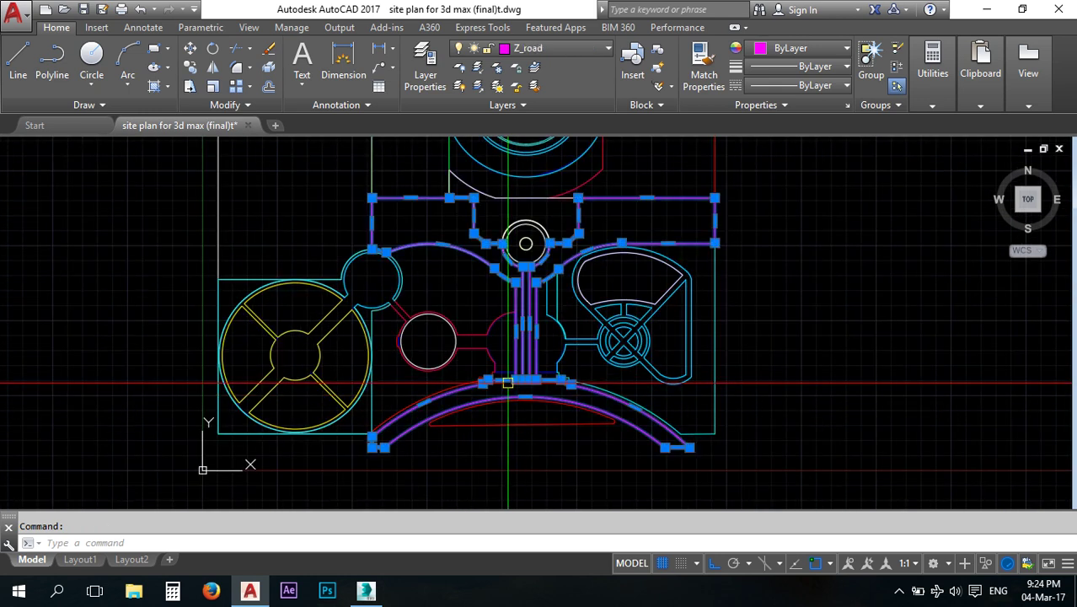
click(579, 51)
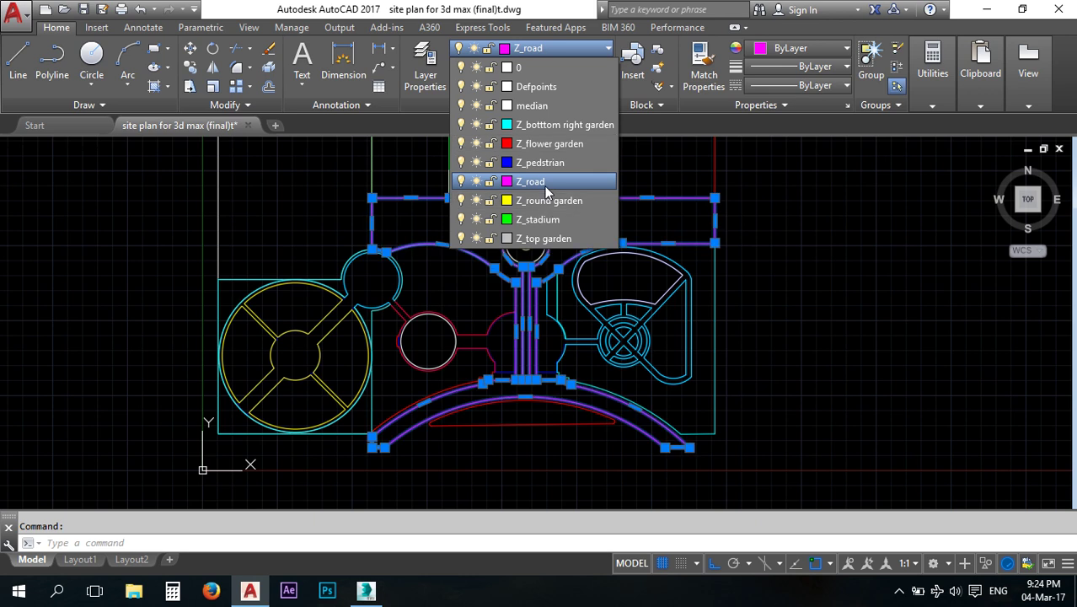
click(741, 193)
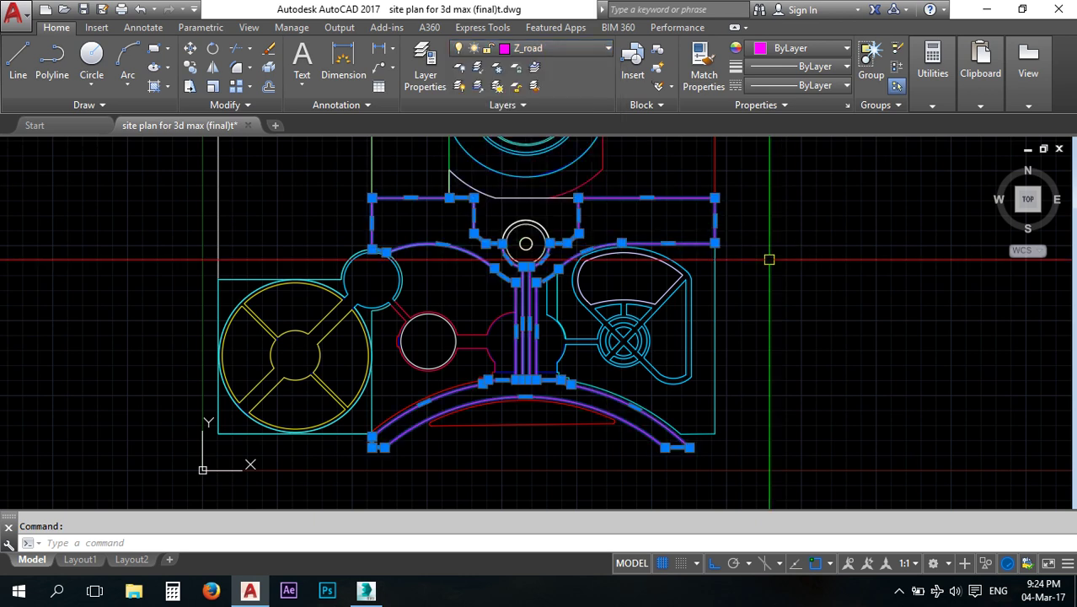
key(Escape)
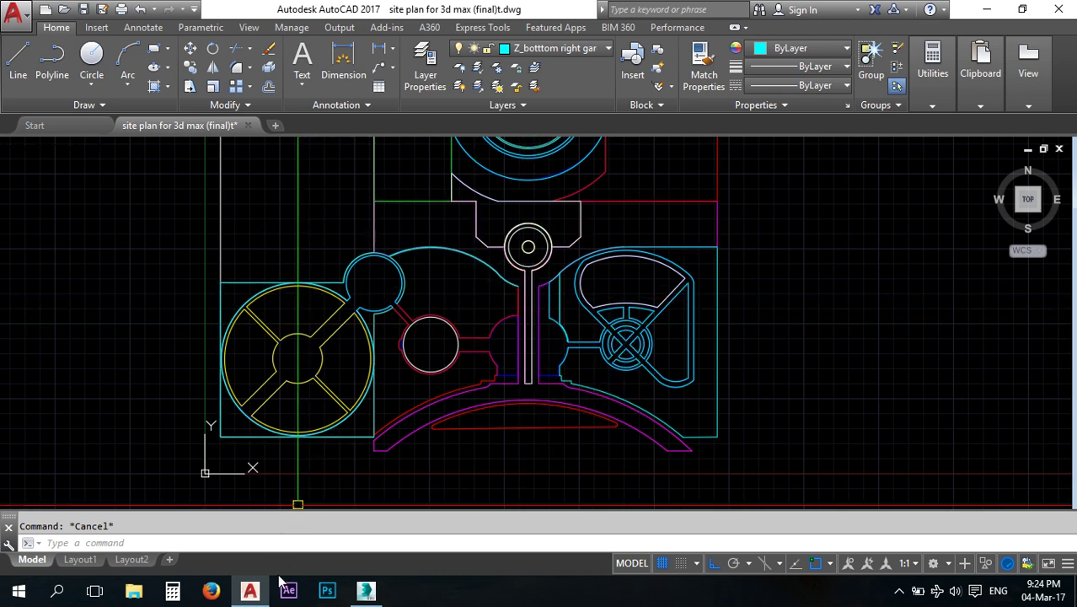
Switch to 3ds Max and start importing a file into the empty scene.
mouse_move(264, 600)
click(365, 590)
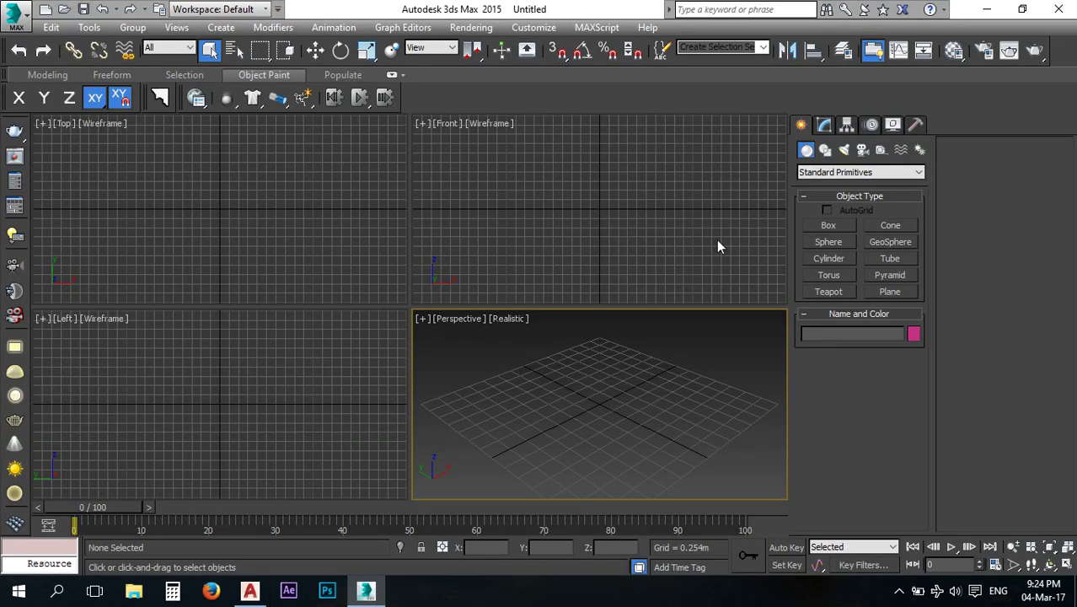
click(12, 17)
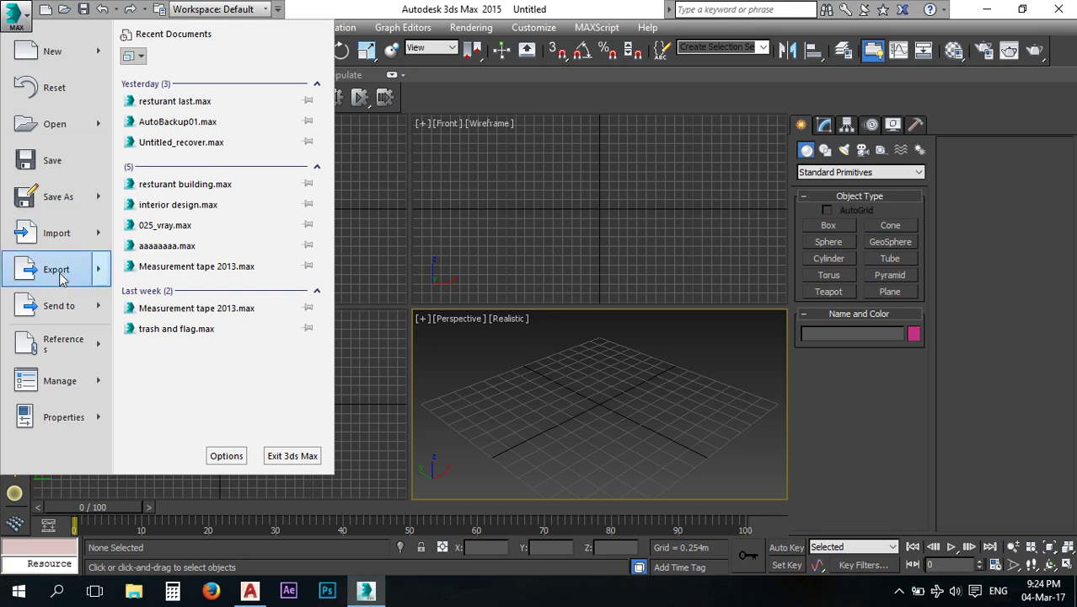
click(59, 239)
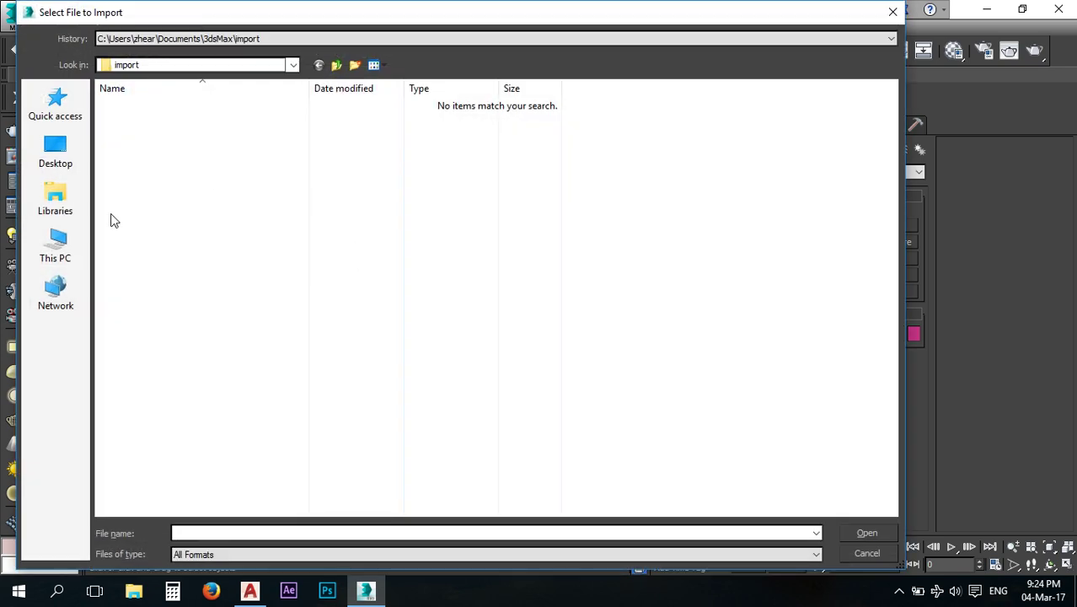
Choose "site plan for 3d max (final)t.dwg" from E:\3D max\My courses\Making Garden as the file to import.
click(57, 243)
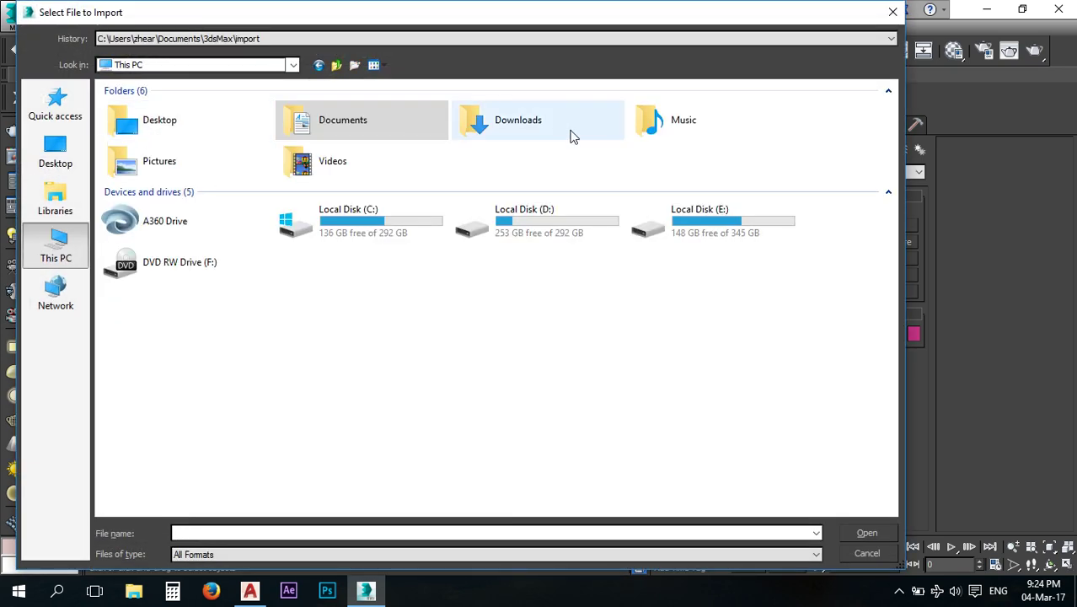
double_click(678, 221)
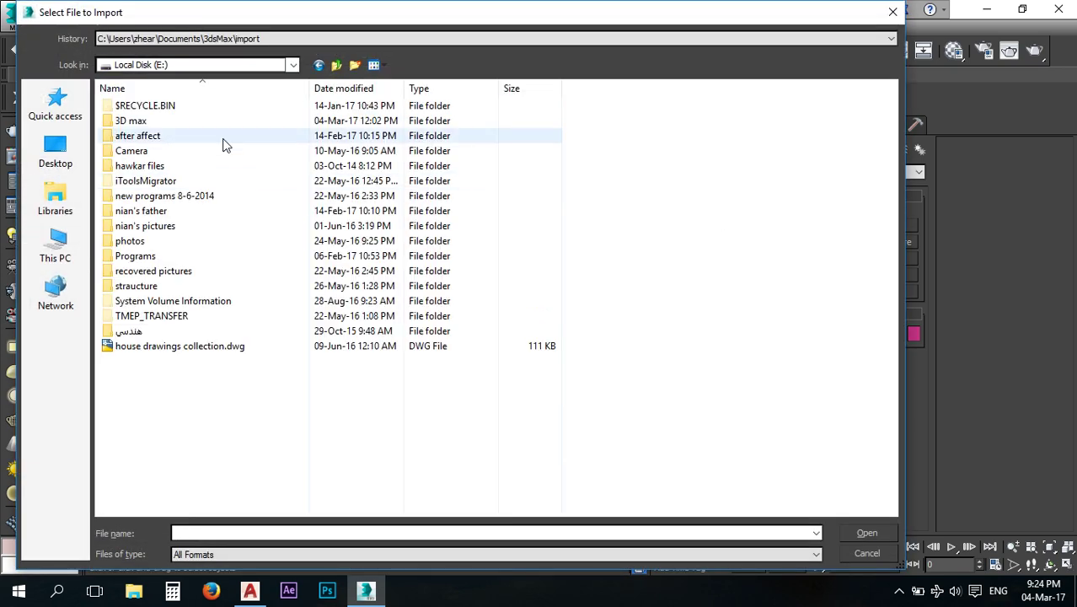
double_click(154, 115)
double_click(538, 134)
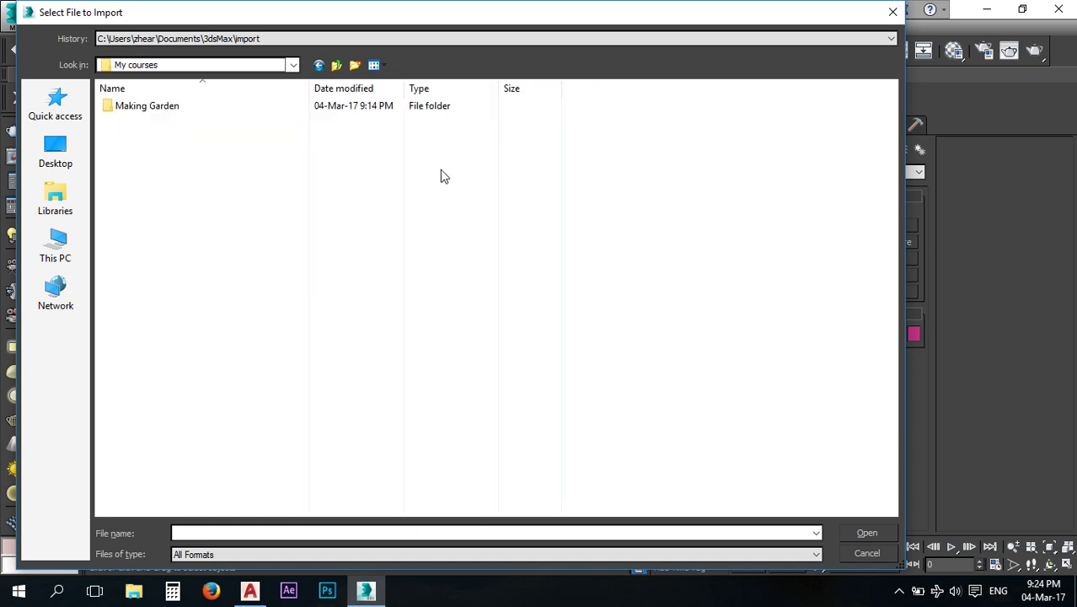
double_click(136, 106)
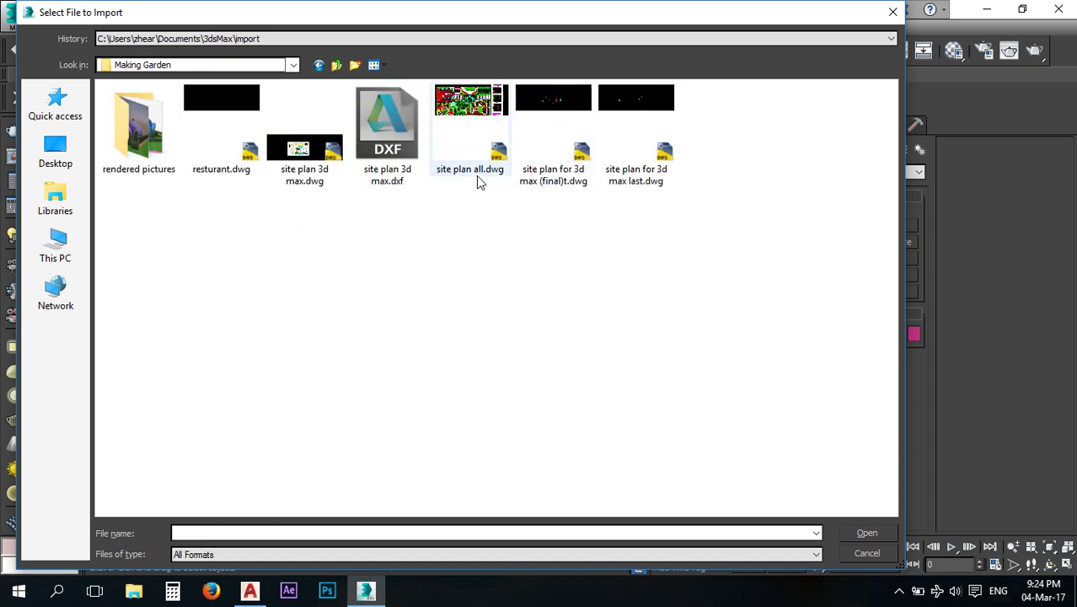
click(540, 145)
double_click(544, 185)
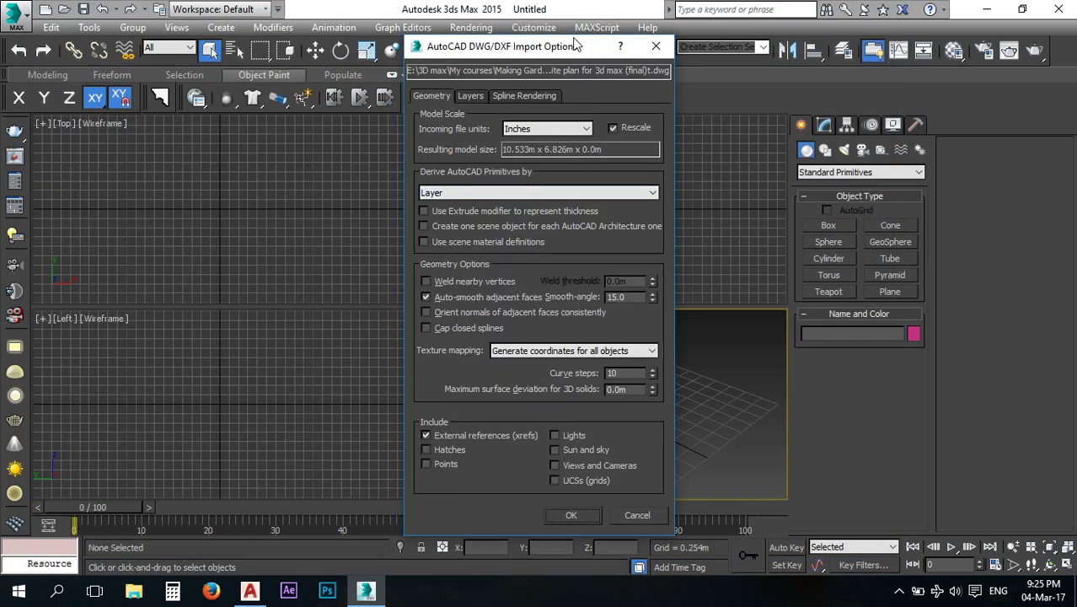
Check the site plan in AutoCAD, return to 3ds Max, and set the import's incoming file units to Meters.
drag(575, 45, 494, 45)
click(250, 590)
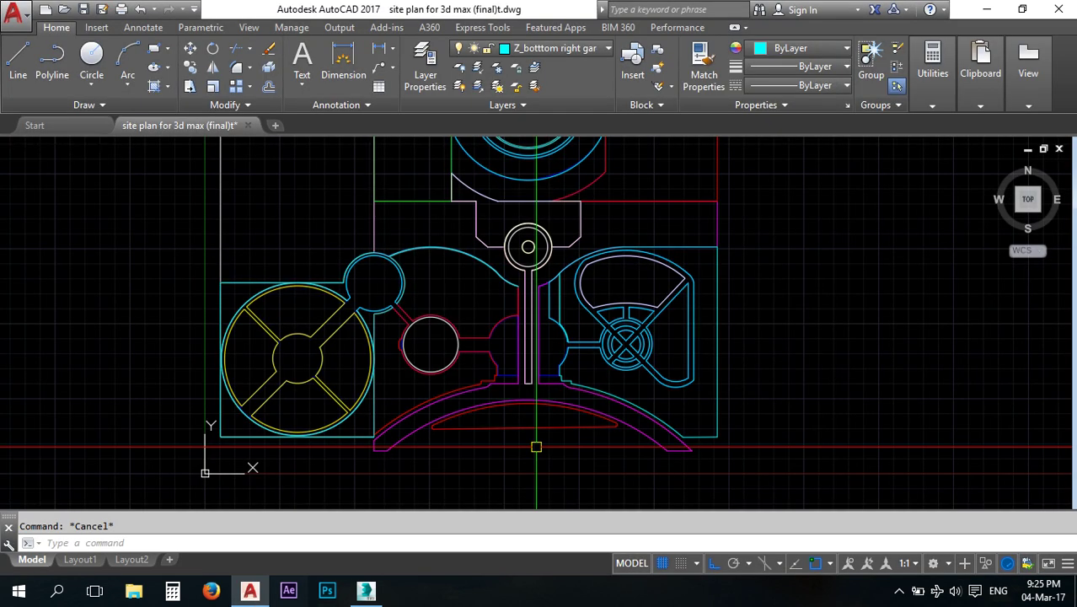
middle_drag(483, 269, 498, 333)
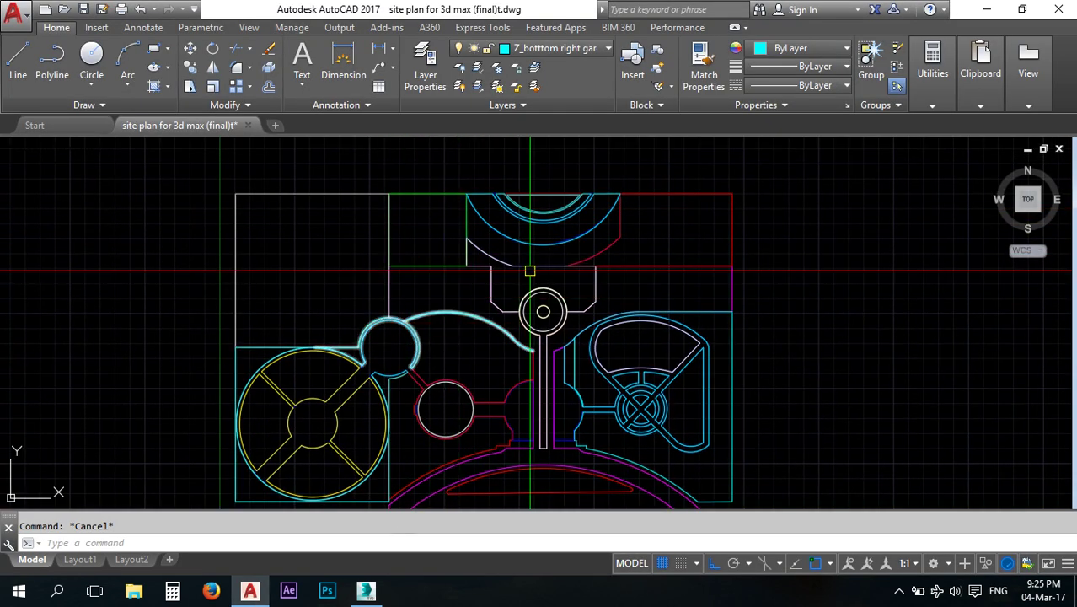
click(366, 591)
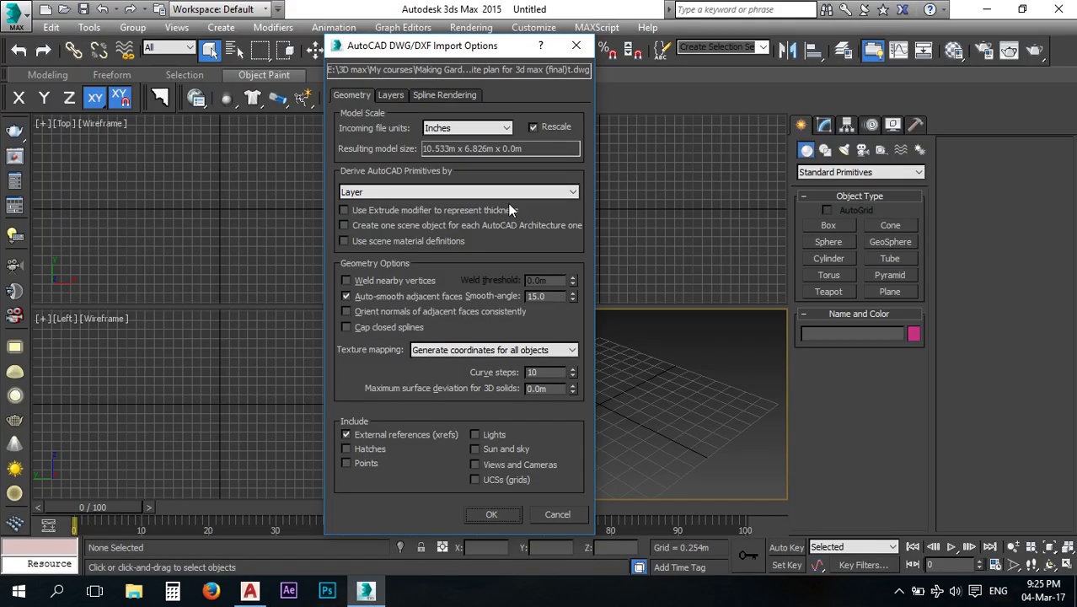
click(471, 135)
click(440, 196)
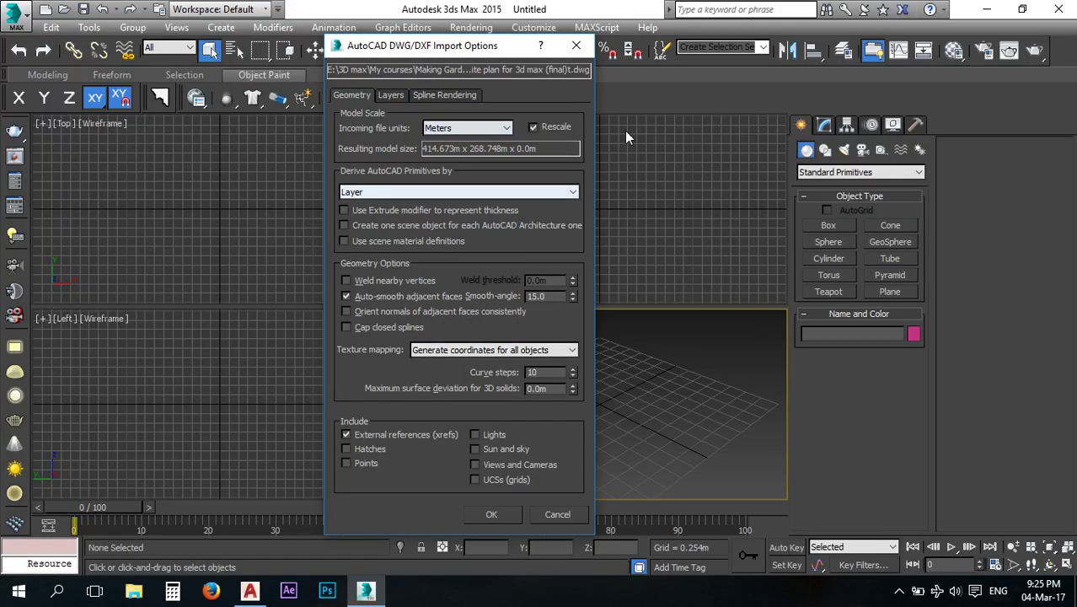
Review the choices for deriving AutoCAD primitives, looking briefly at AutoCAD, and keep the Layer option.
click(365, 195)
click(390, 191)
click(369, 598)
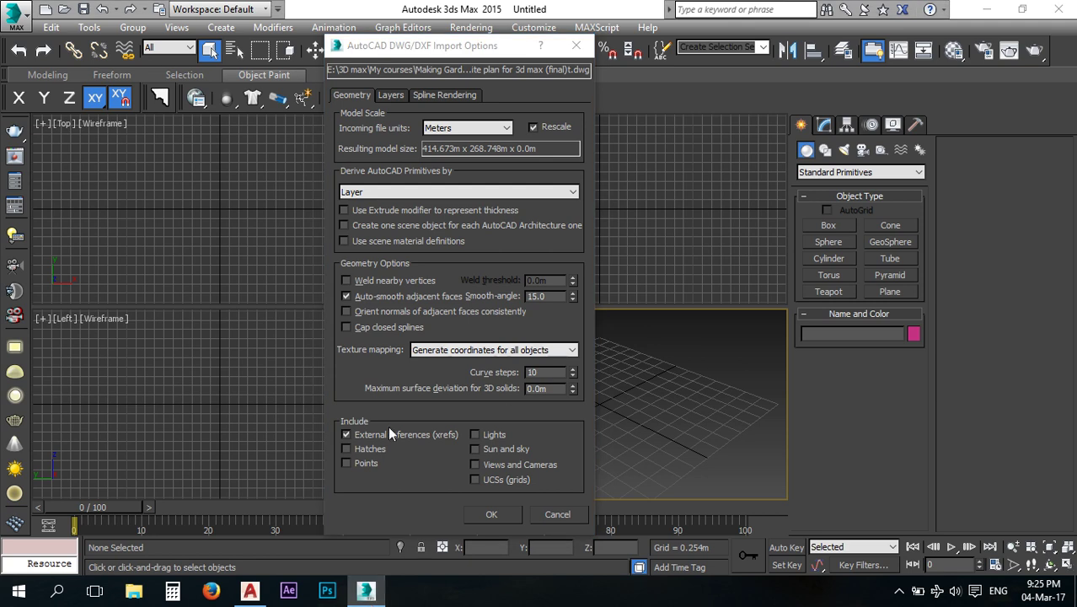
click(251, 590)
click(368, 593)
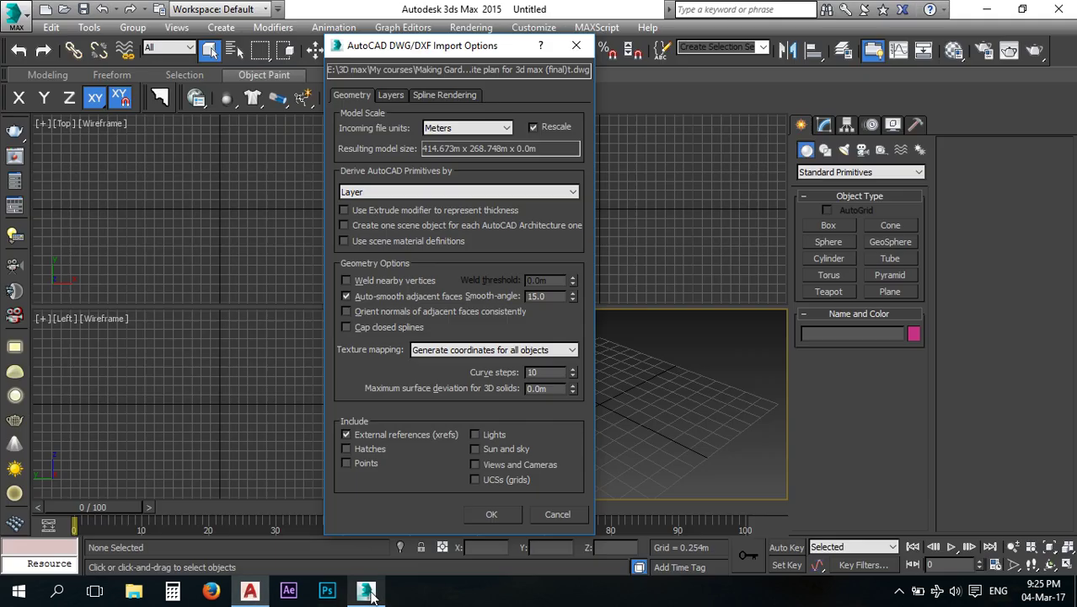
click(397, 190)
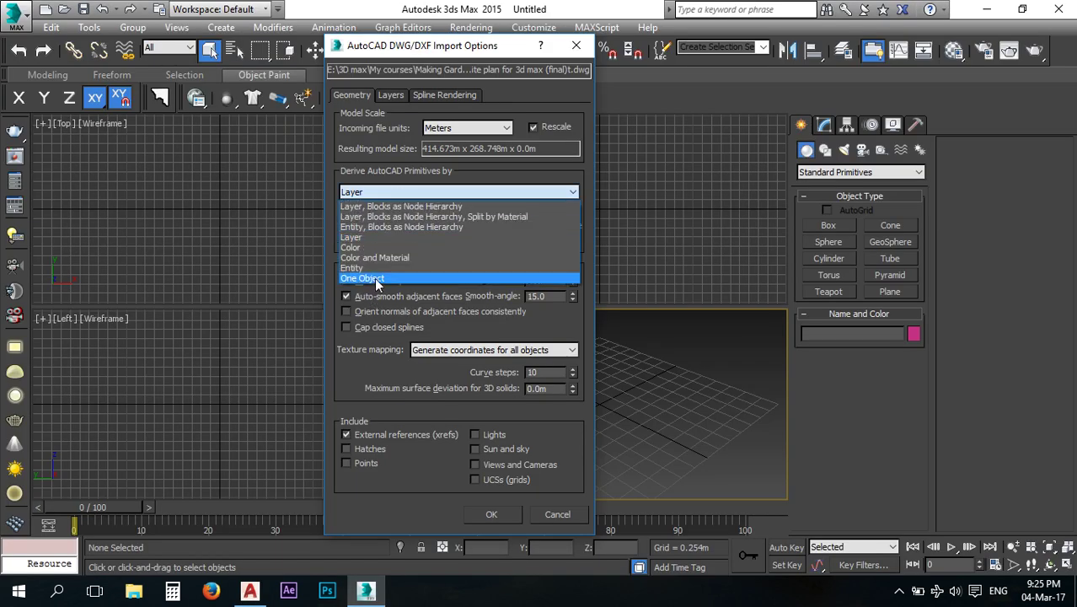
click(341, 194)
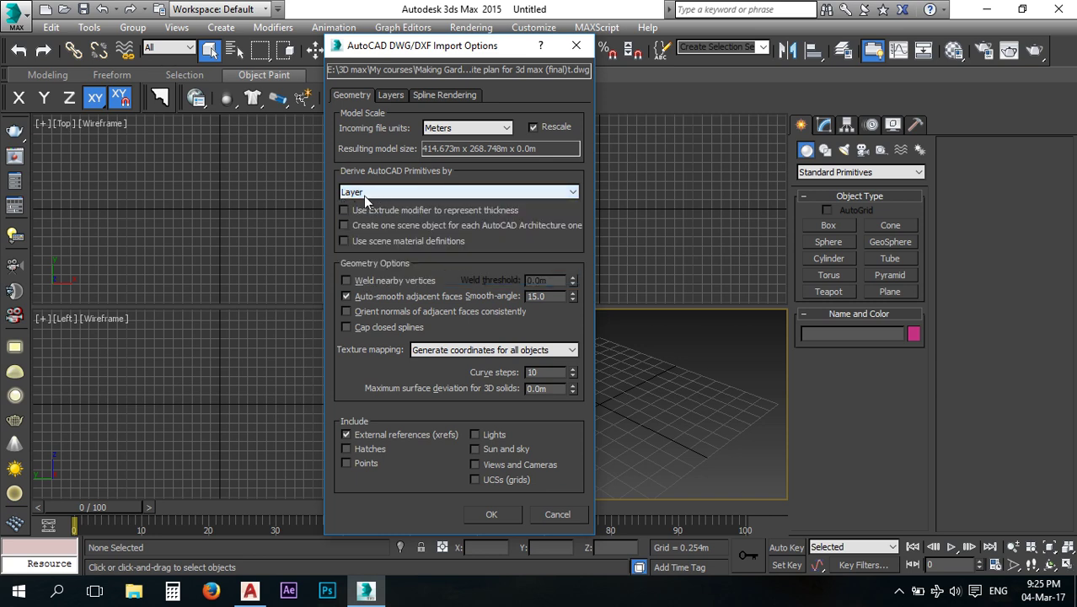
Review the layers included in the import, compare them with the site plan in AutoCAD, and return to 3ds Max.
click(392, 95)
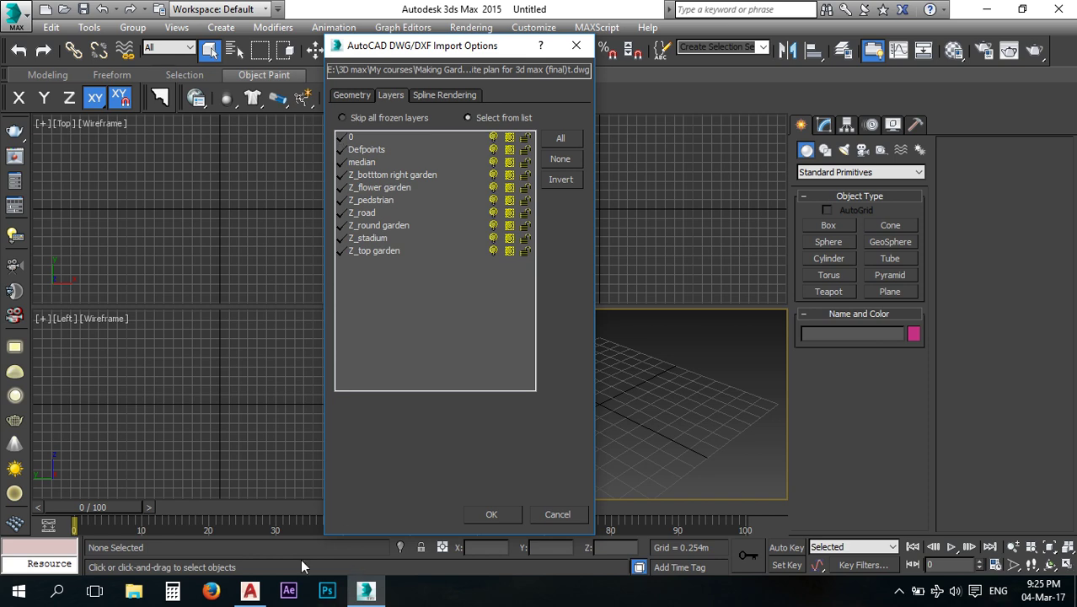
click(258, 586)
middle_drag(498, 342, 456, 301)
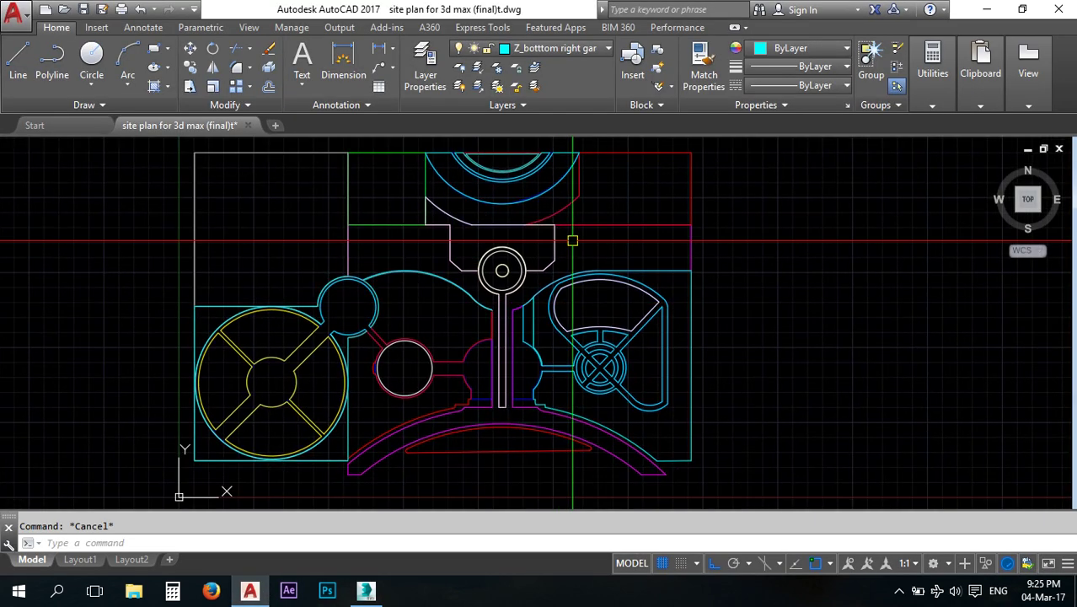
middle_drag(560, 262, 500, 308)
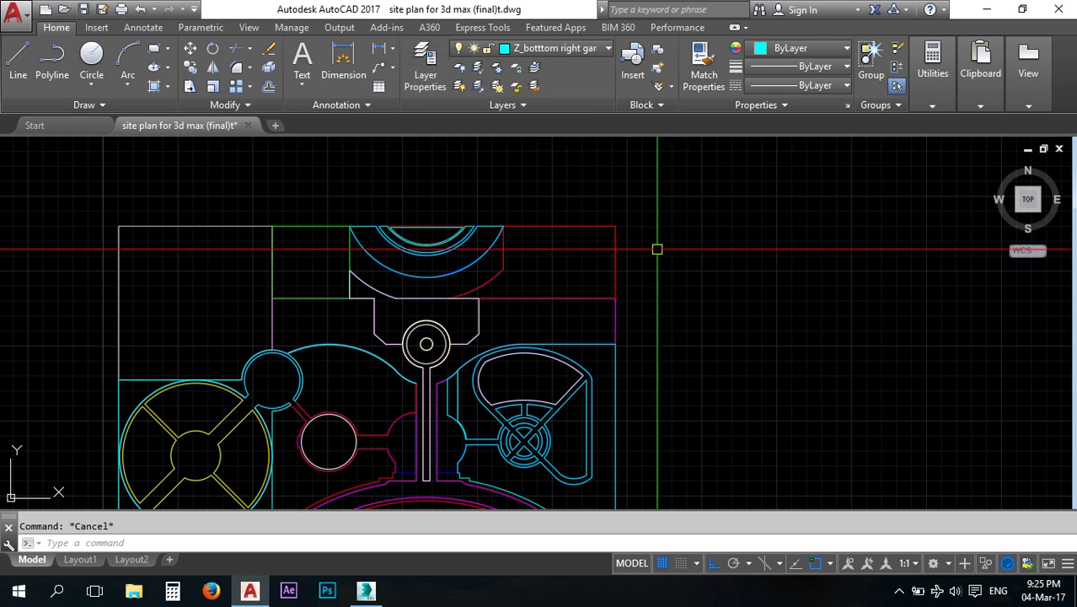
middle_drag(656, 248, 602, 227)
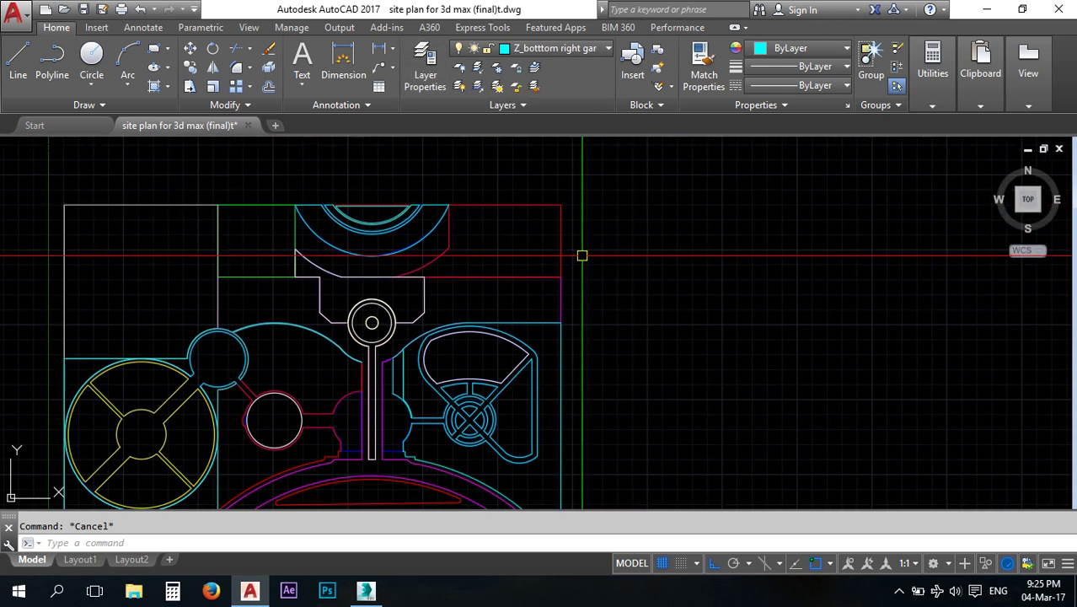
click(368, 593)
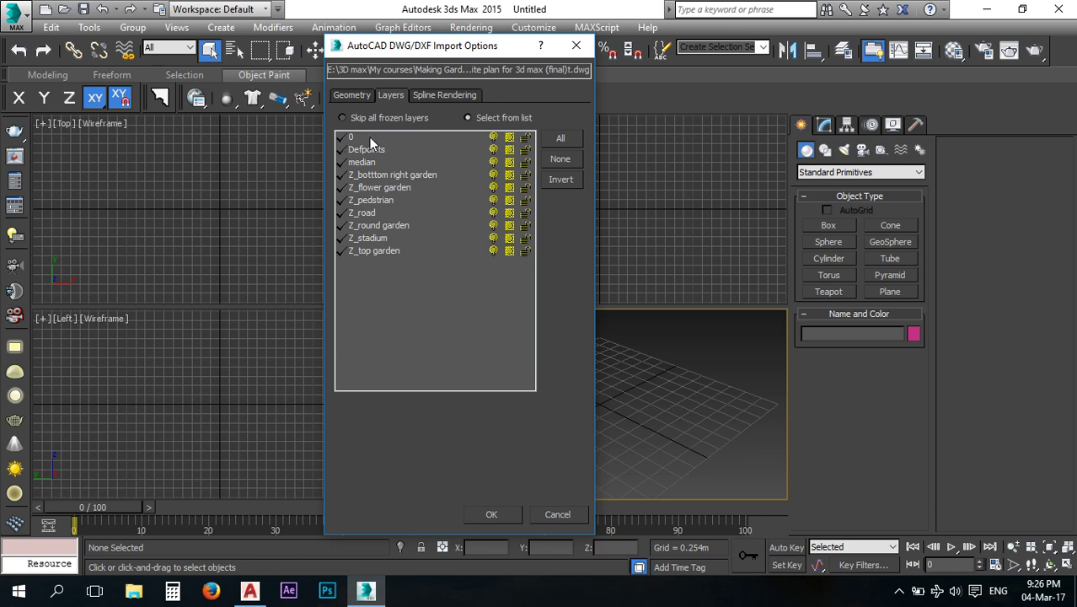
Review the geometry and spline rendering import options, and import the site plan into the scene.
click(351, 95)
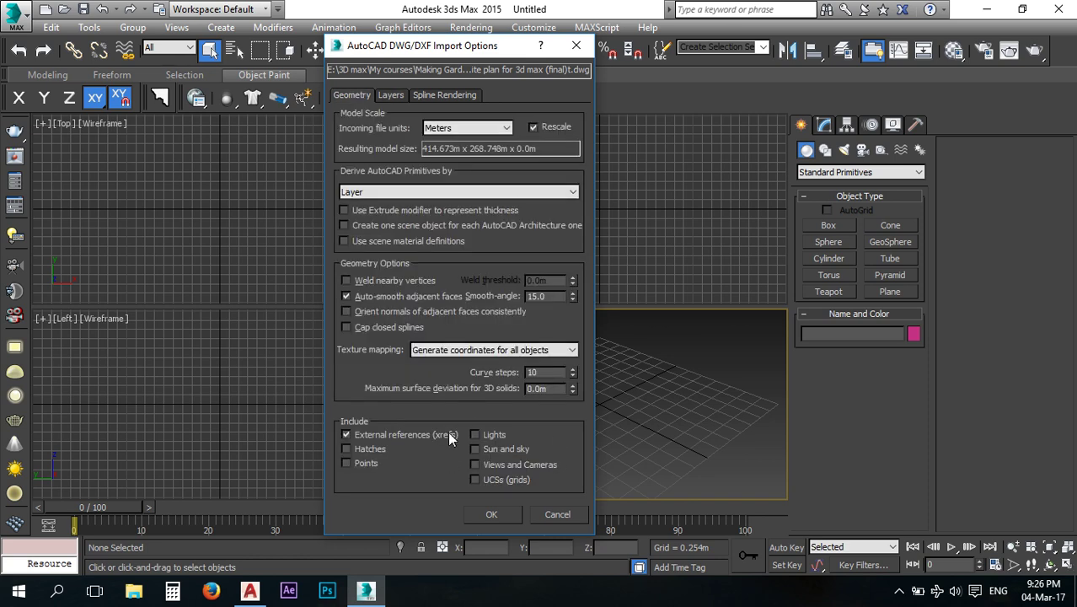
click(431, 97)
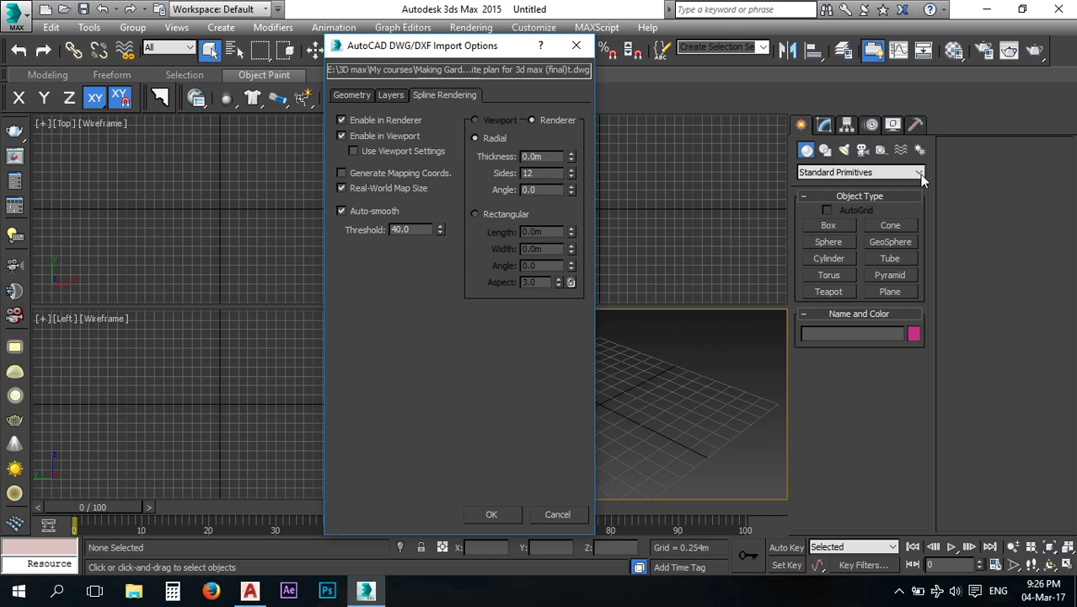
click(349, 95)
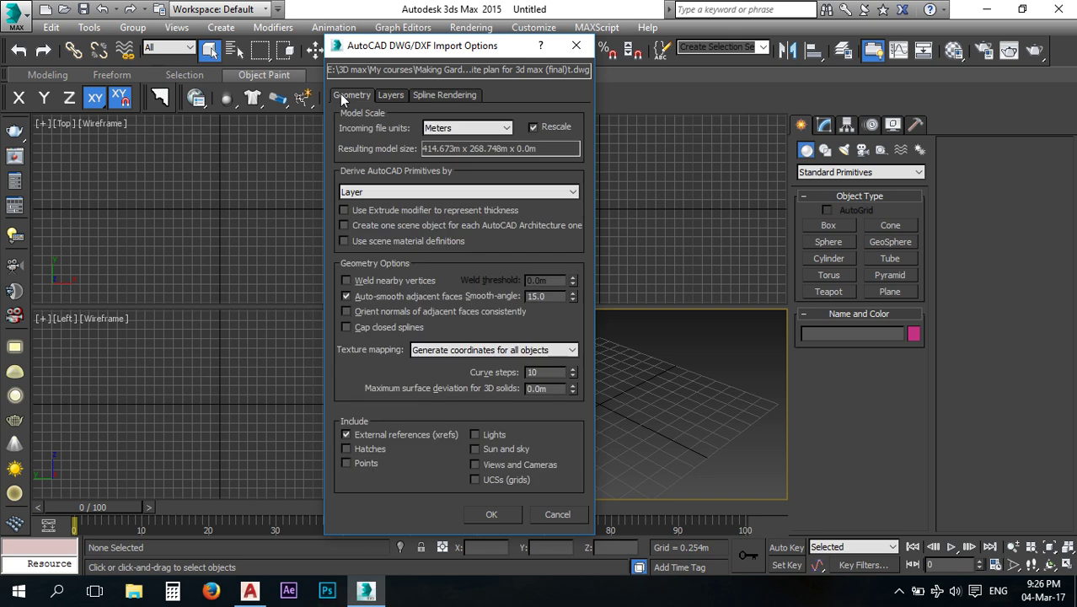
click(490, 515)
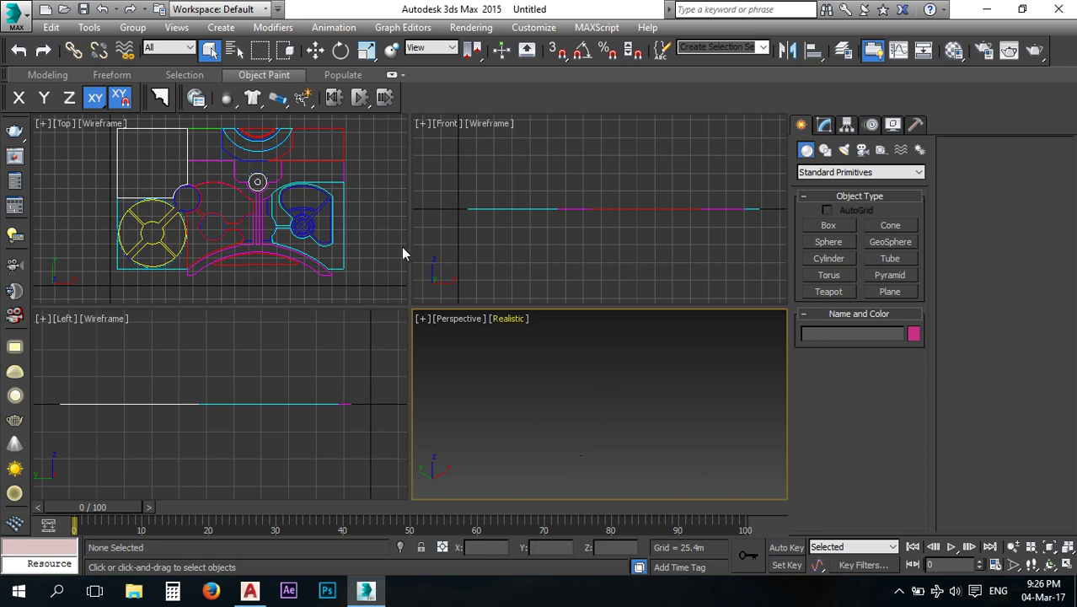
Select all the imported site plan shapes in the Top view and extrude them 0.2 m.
scroll(354, 240, down, 4)
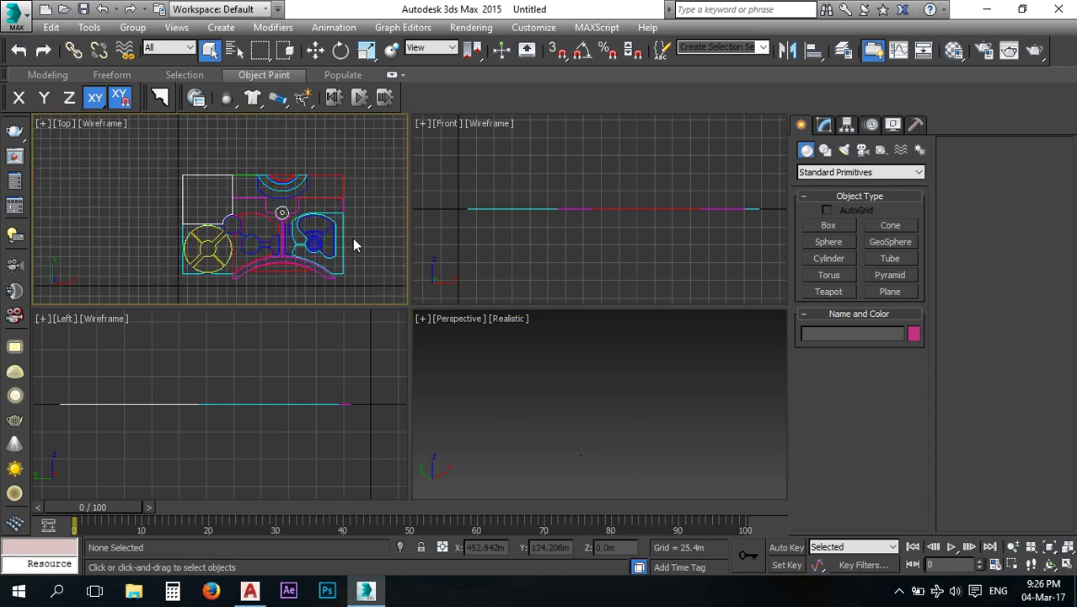
mouse_move(364, 133)
mouse_down()
mouse_move(168, 241)
mouse_move(143, 275)
mouse_up()
drag(321, 148, 91, 286)
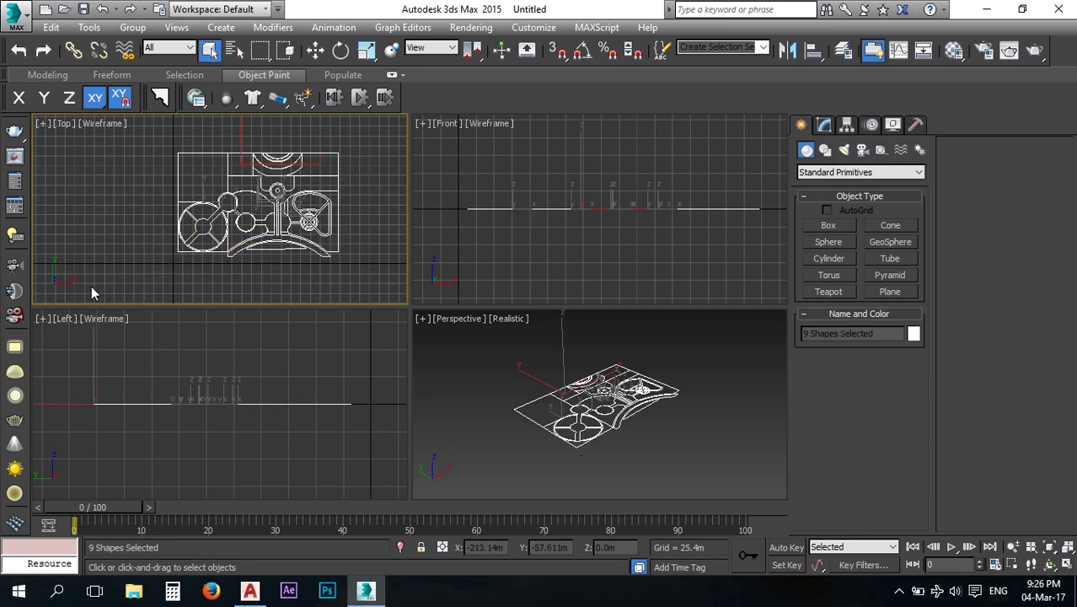
click(825, 125)
click(829, 192)
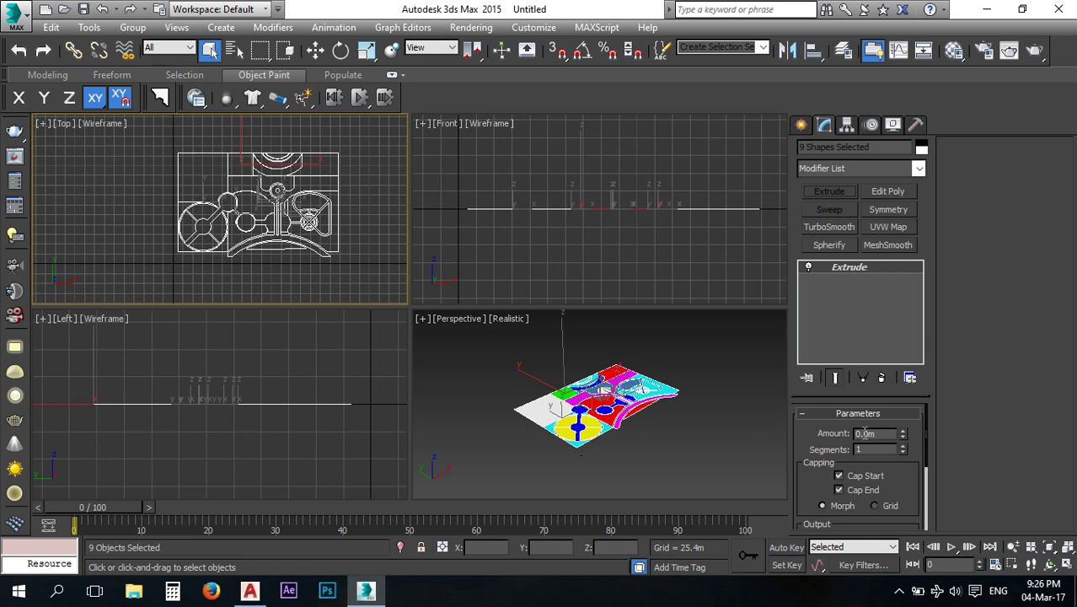
drag(880, 433, 791, 446)
text(.)
click(641, 487)
Maximize the Perspective view and examine the extruded garden areas, paths and circular plots up close.
scroll(617, 437, up, 2)
scroll(602, 377, up, 4)
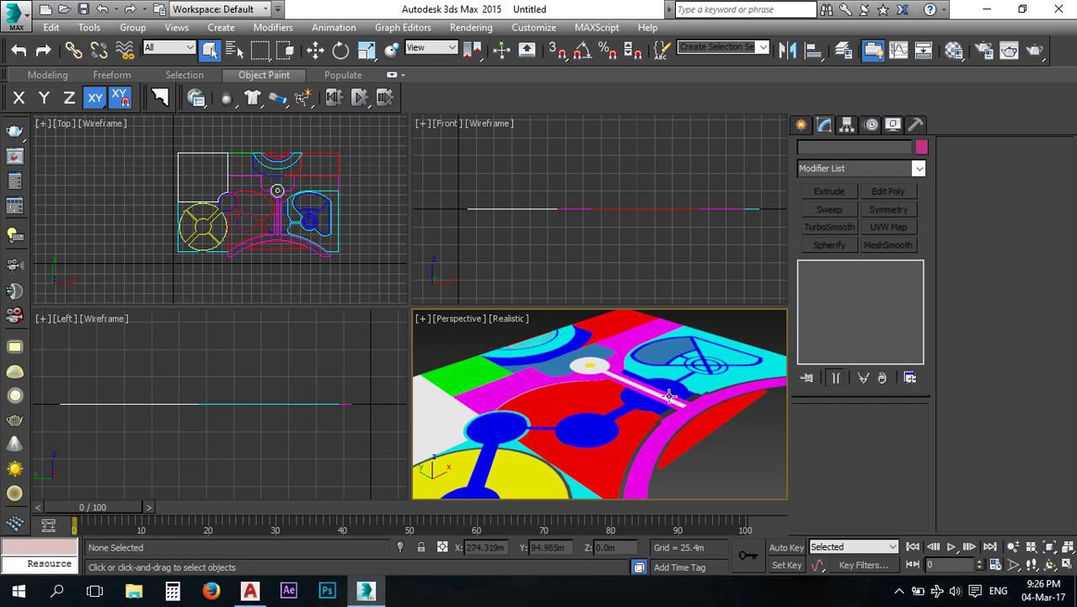
scroll(652, 358, down, 4)
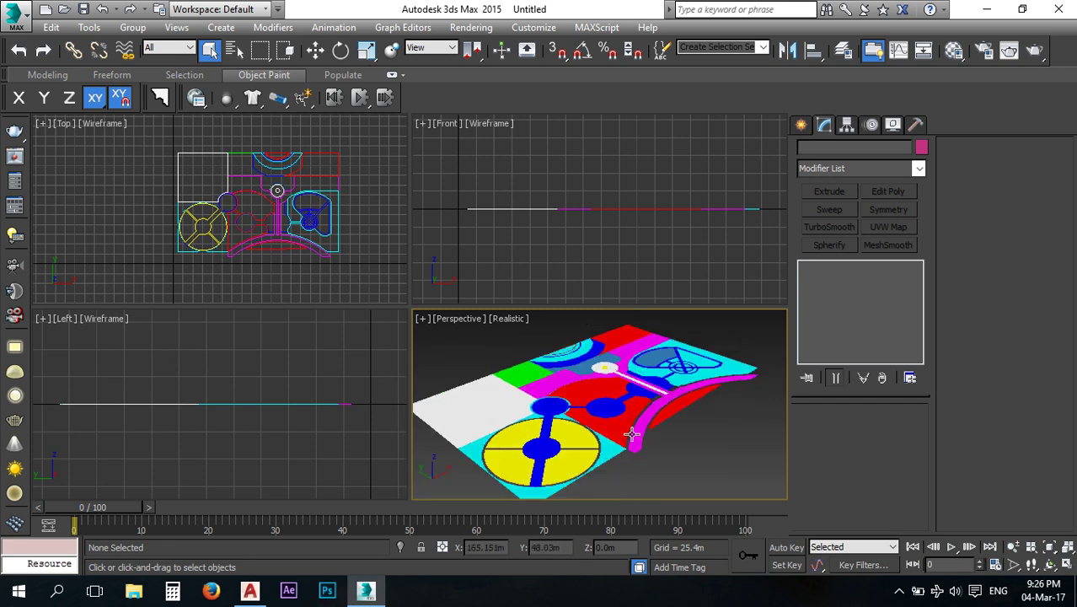
alt+middle_drag(680, 432, 619, 438)
click(1067, 570)
alt+middle_drag(533, 384, 413, 349)
scroll(453, 396, up, 3)
scroll(445, 396, down, 2)
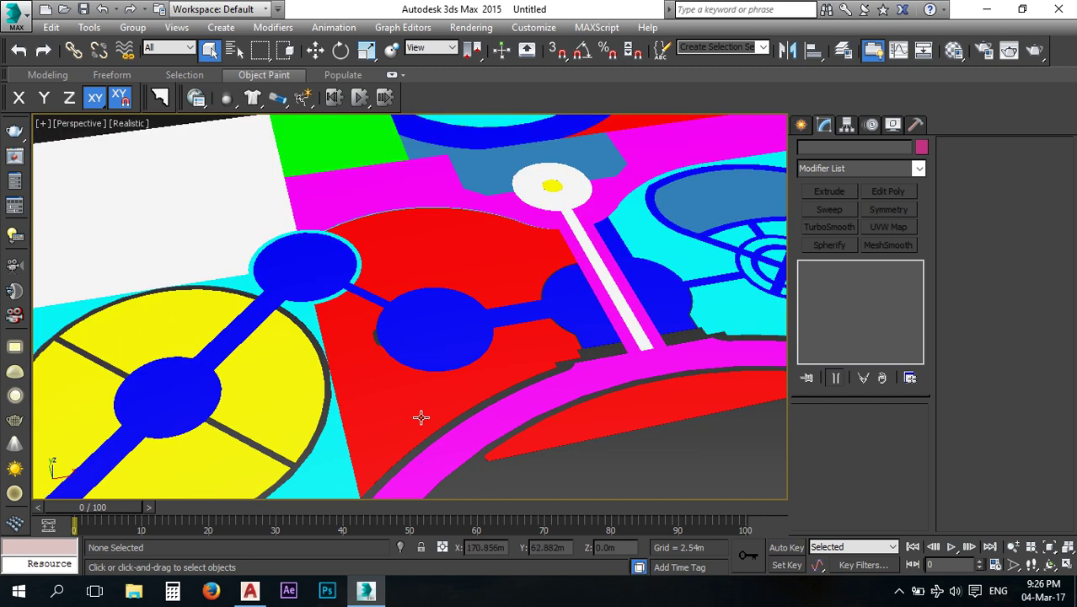
scroll(466, 361, down, 3)
scroll(420, 320, up, 5)
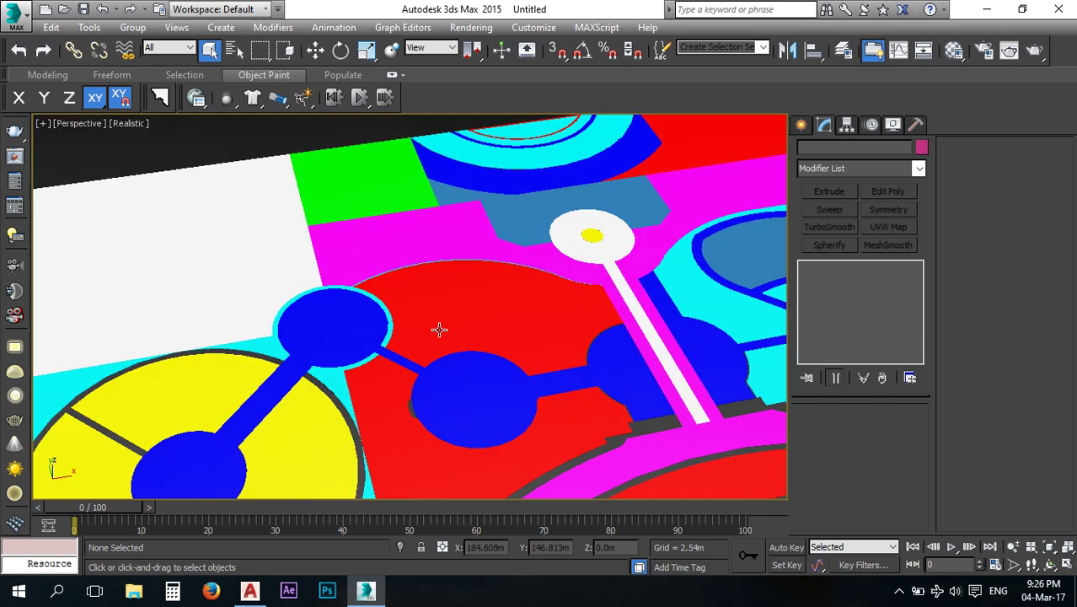
scroll(400, 325, up, 2)
Check the Extrude parameters of the Z_flower garden and Z_road objects.
click(458, 320)
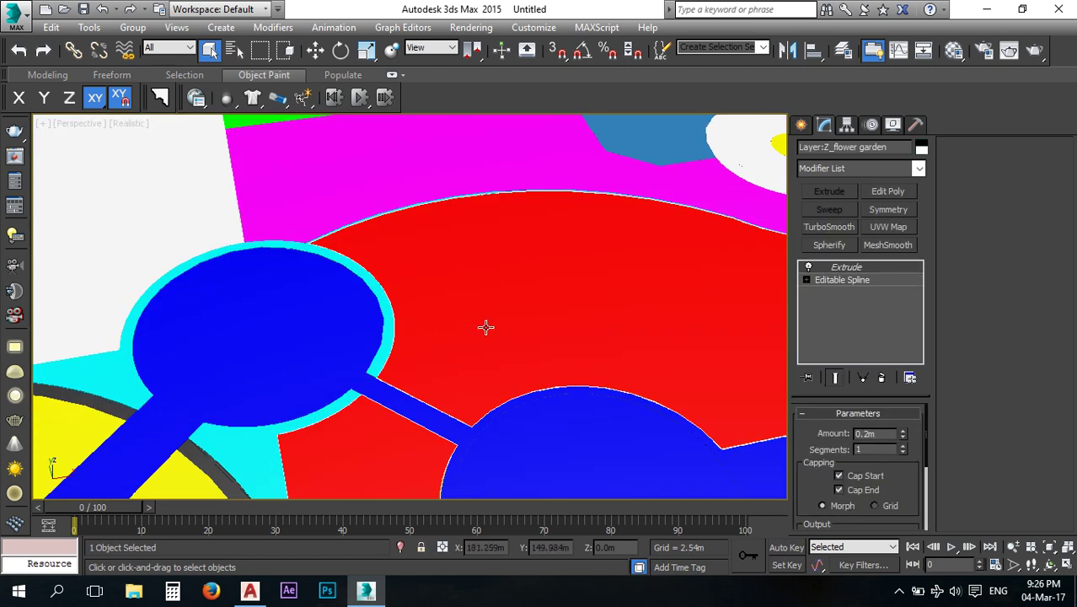
scroll(862, 449, down, 2)
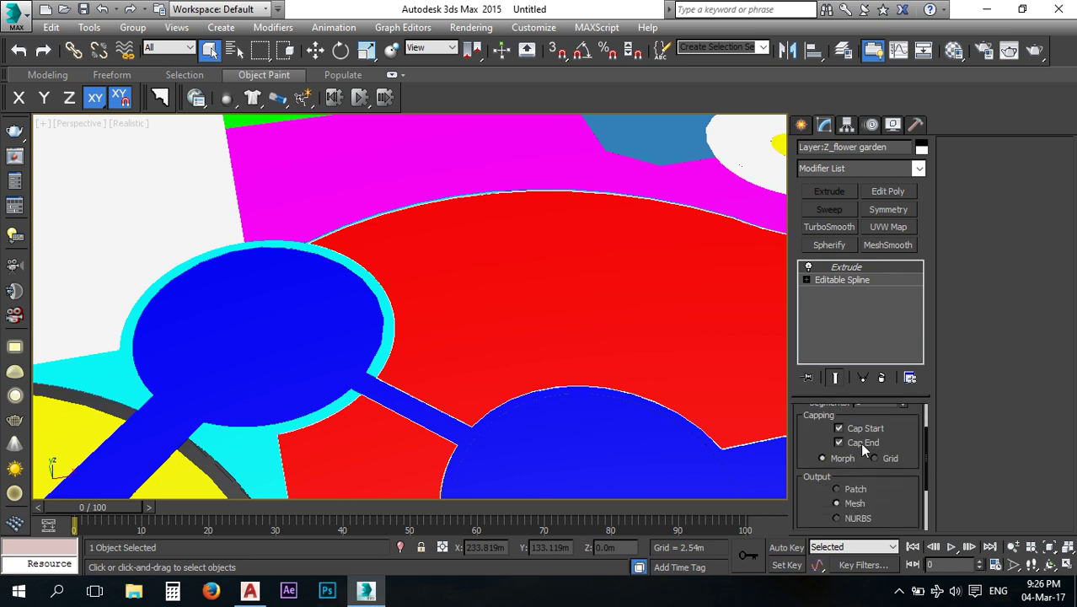
click(469, 168)
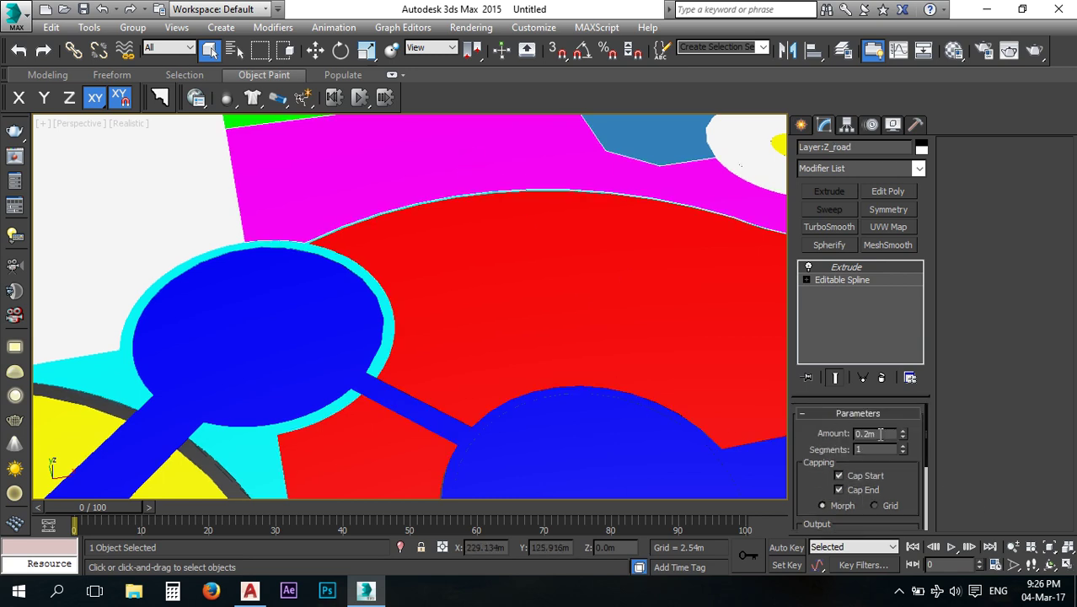
scroll(547, 363, down, 3)
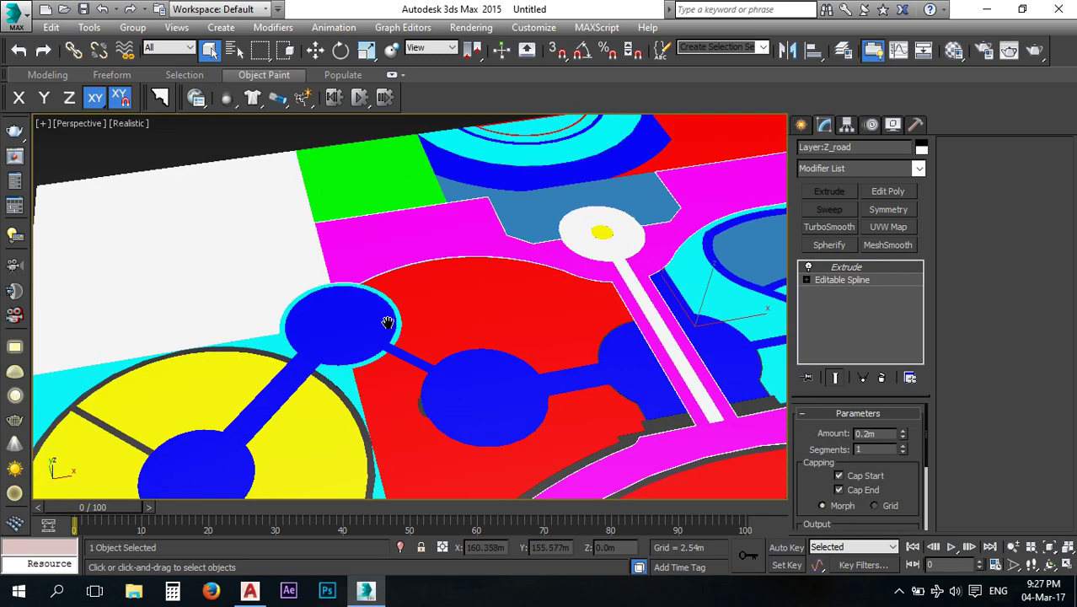
scroll(413, 329, down, 2)
Switch to AutoCAD and open the recent drawing "site plan all".
click(250, 590)
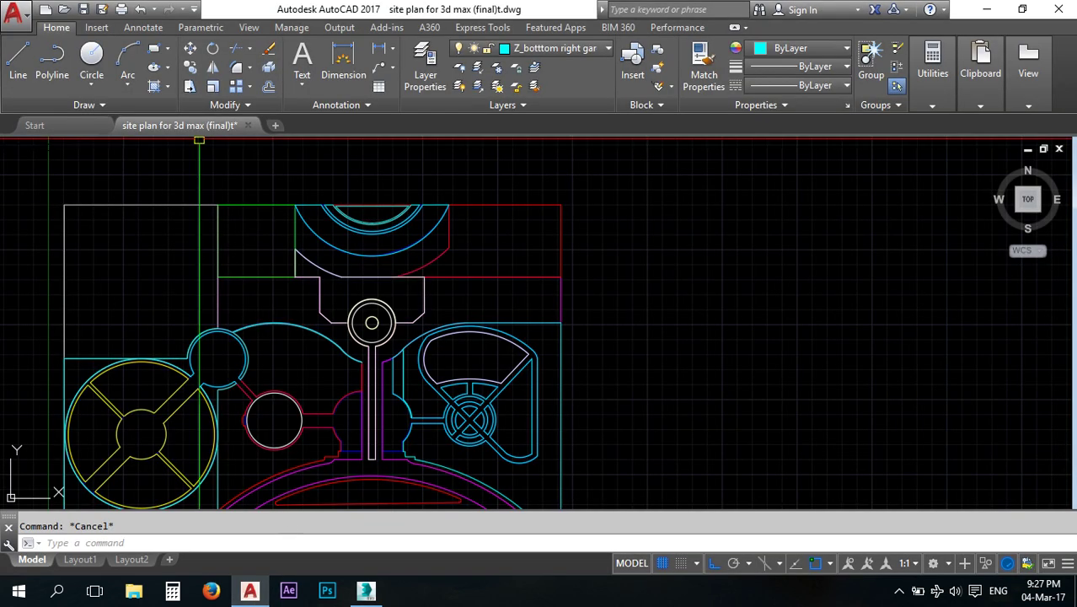
click(85, 127)
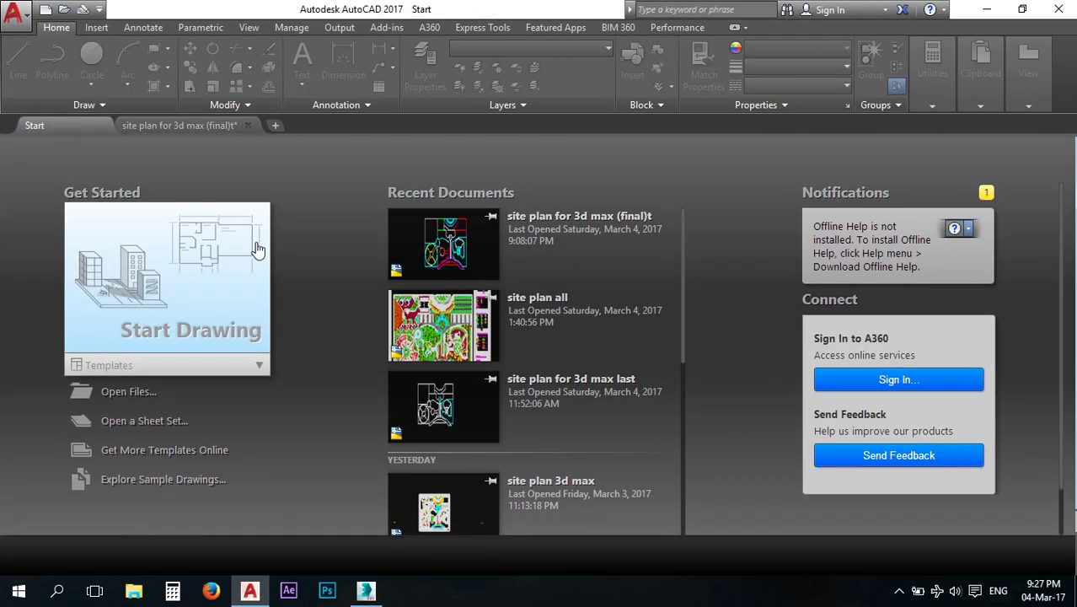
click(462, 322)
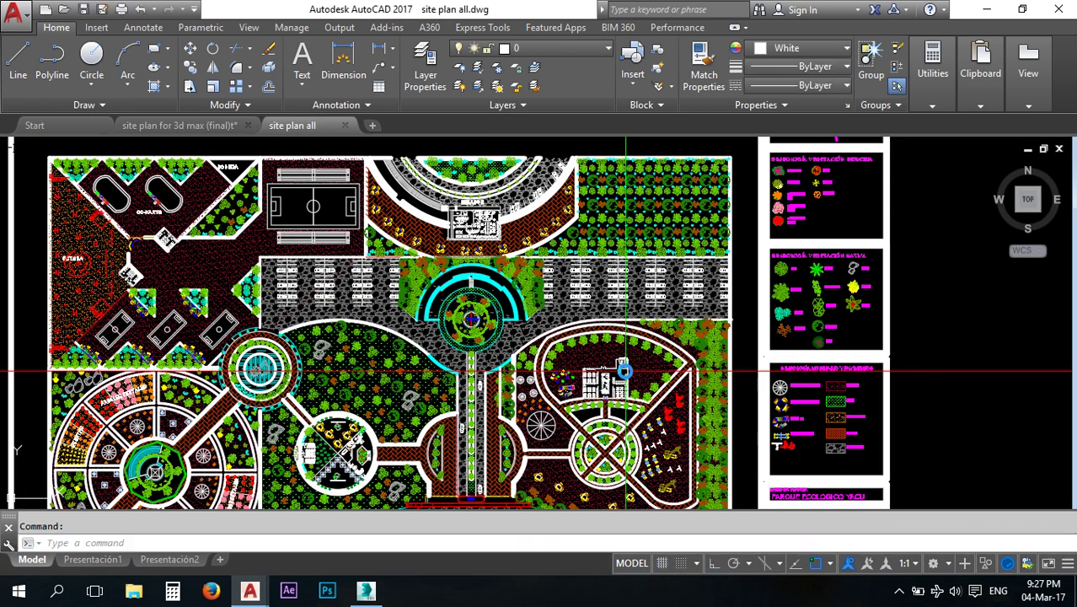
Examine the stone paving, the planted garden, the central round plaza and the parking bays in the detailed plan.
mouse_move(624, 371)
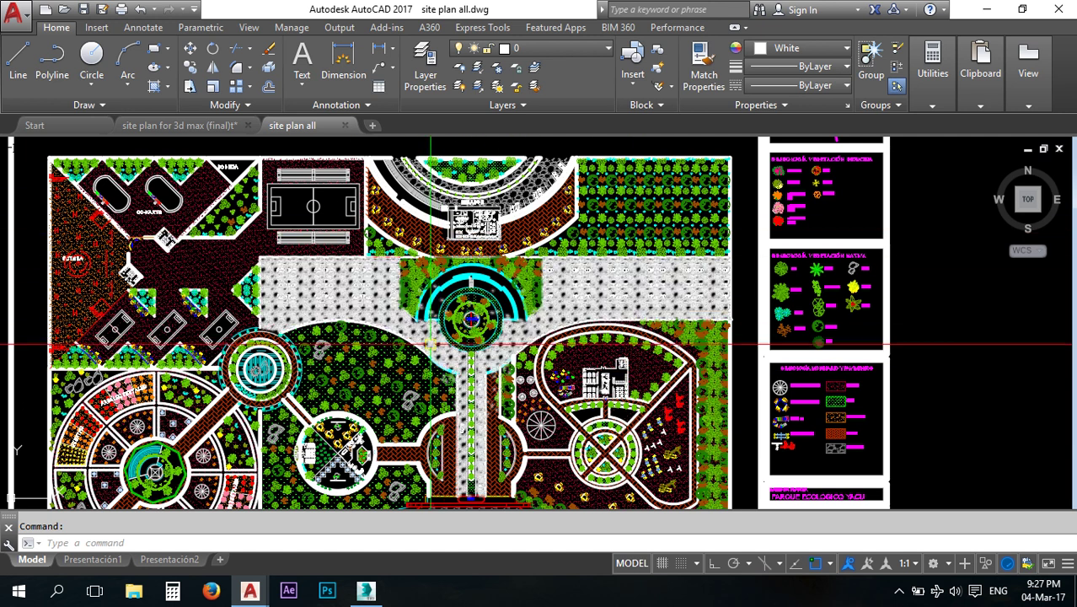
middle_drag(361, 363, 388, 275)
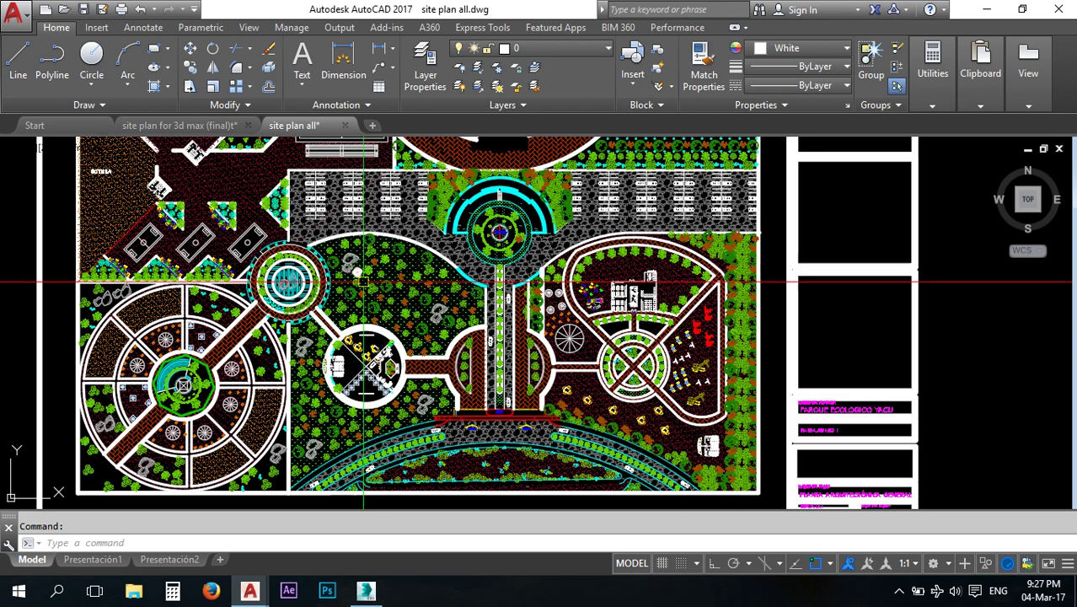
scroll(374, 289, up, 4)
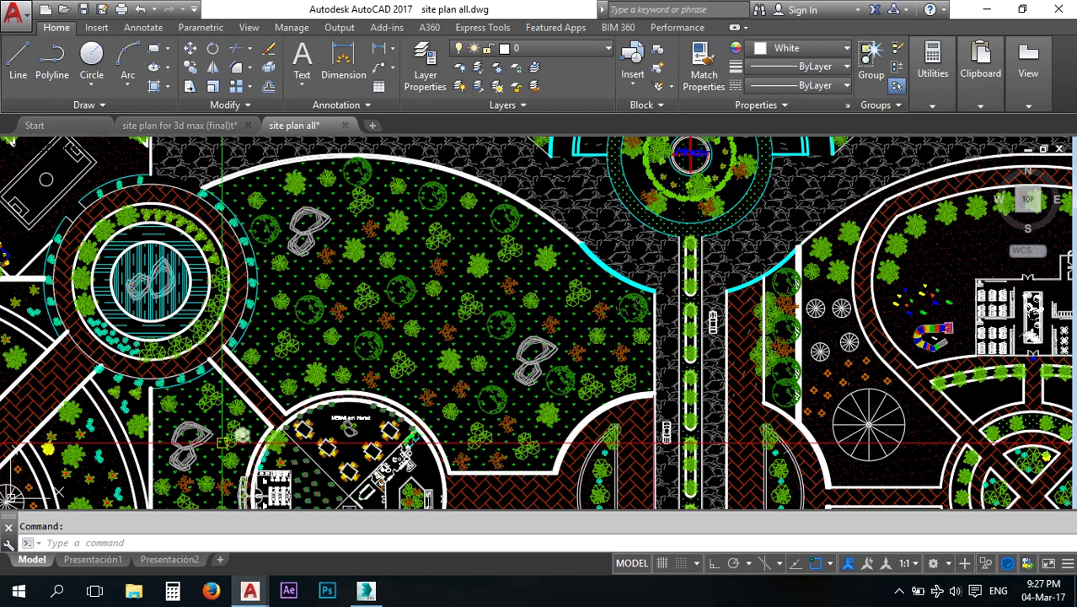
mouse_move(538, 344)
middle_down()
mouse_move(542, 260)
mouse_move(476, 418)
middle_up()
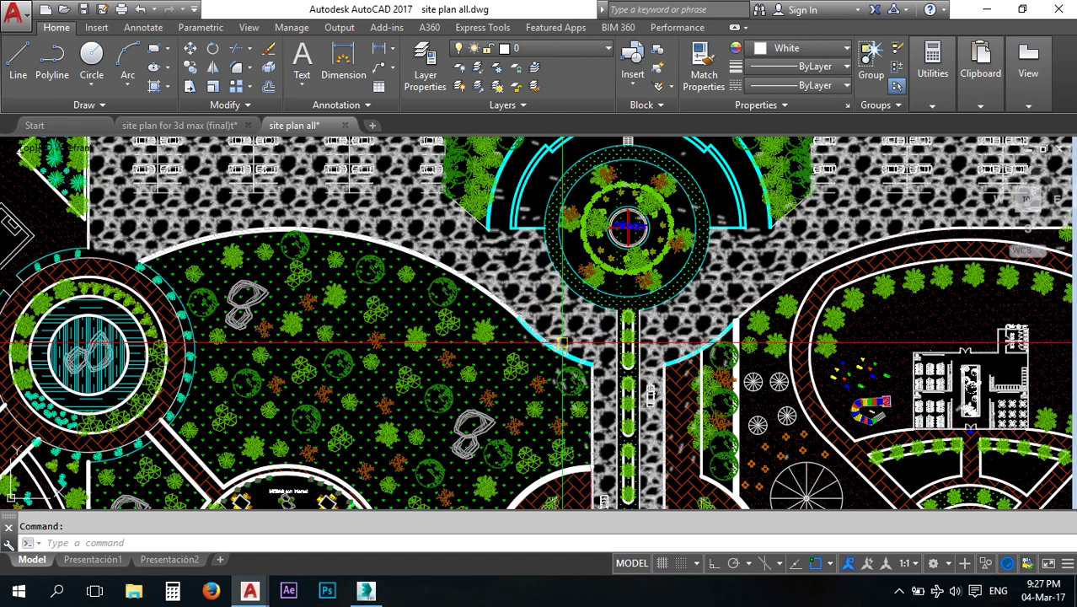
middle_drag(408, 251, 527, 392)
scroll(459, 245, up, 6)
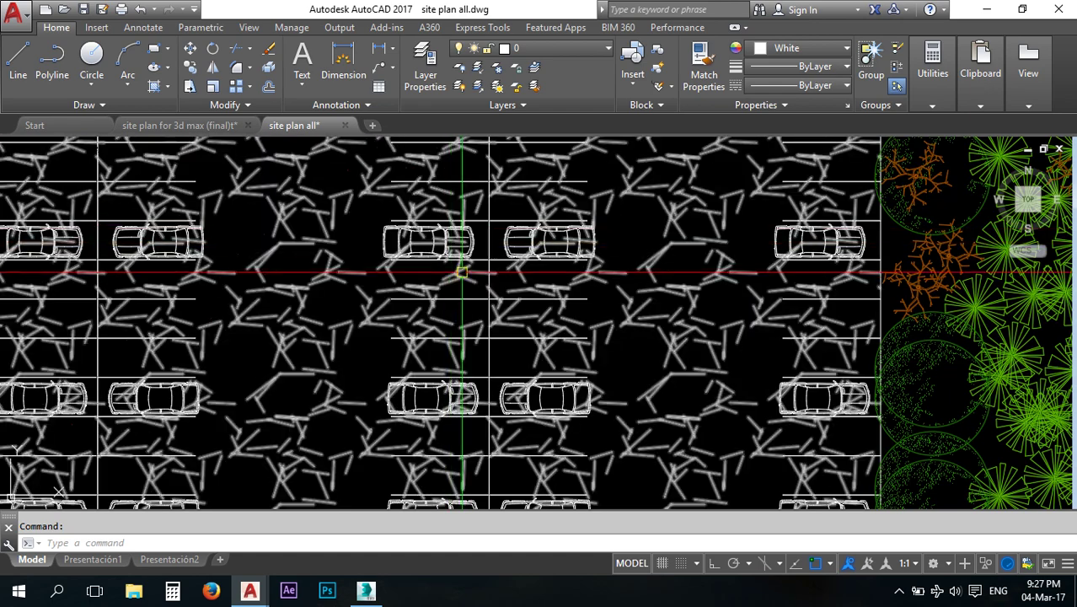
scroll(459, 270, down, 5)
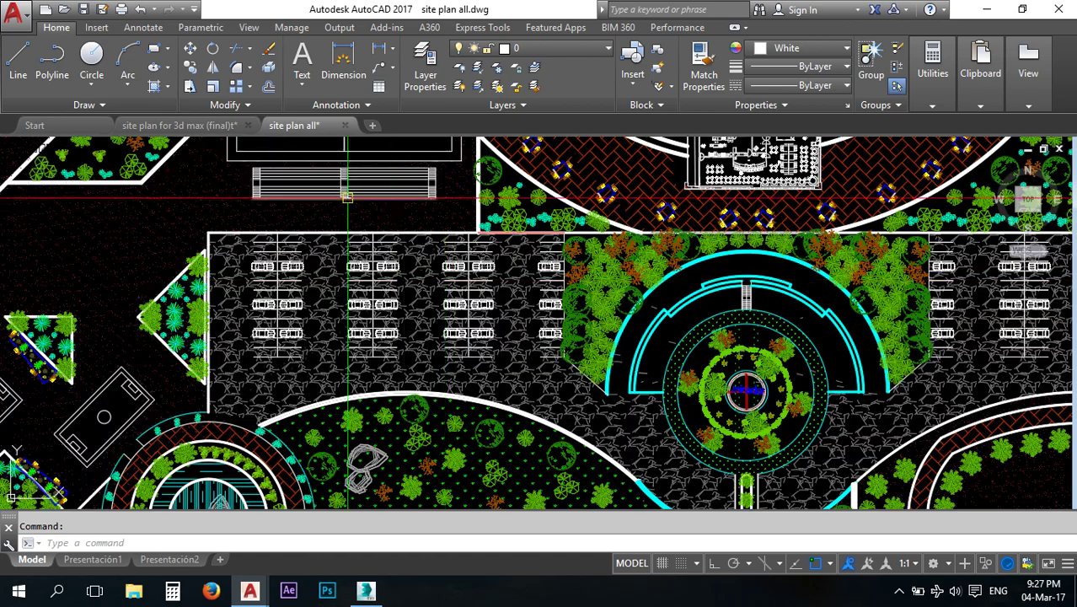
Examine the GOTCHA area, the small sports courts and the restroom building in the detailed plan.
middle_drag(393, 201, 462, 310)
middle_drag(265, 323, 593, 272)
middle_drag(421, 380, 458, 194)
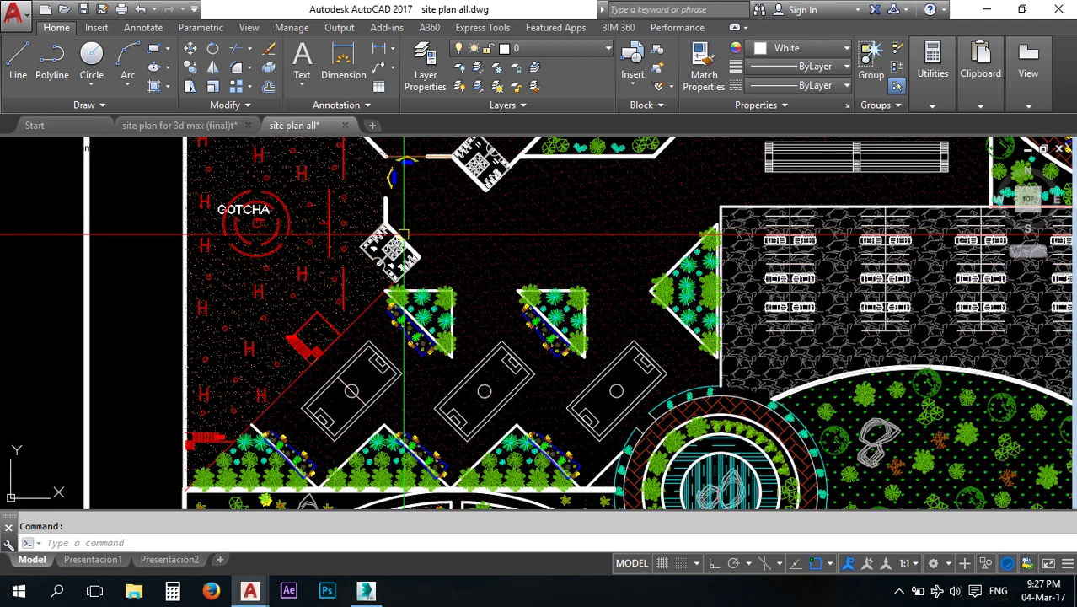
scroll(400, 247, up, 5)
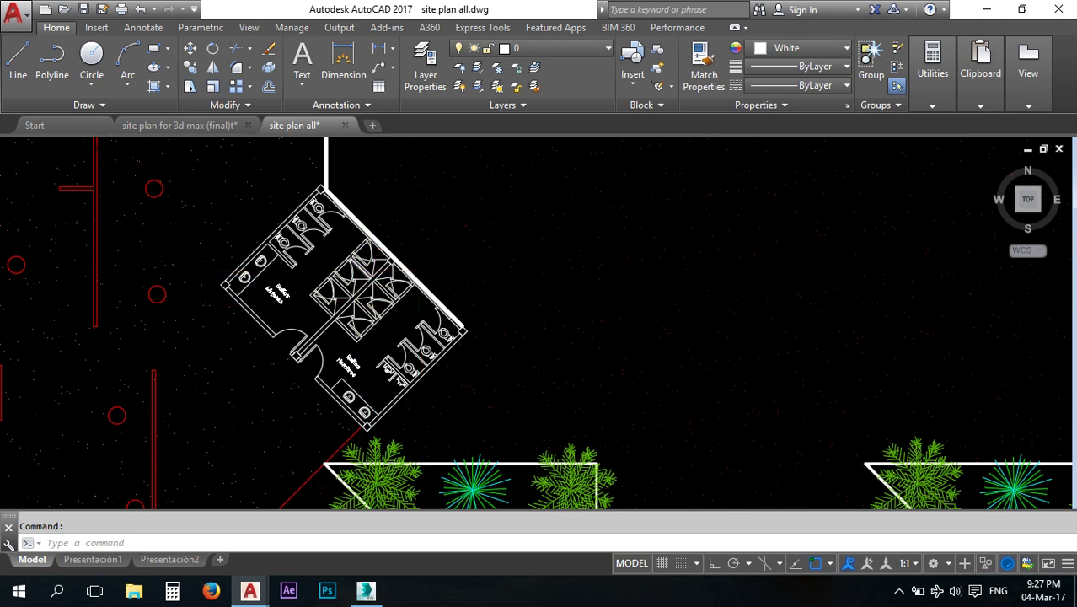
scroll(359, 272, down, 4)
middle_drag(336, 463, 395, 243)
click(267, 377)
Examine the round fountain, the circular fruit tree and vegetable garden, the round dining area and the playground.
mouse_move(907, 410)
middle_down()
mouse_move(898, 393)
mouse_move(523, 242)
middle_up()
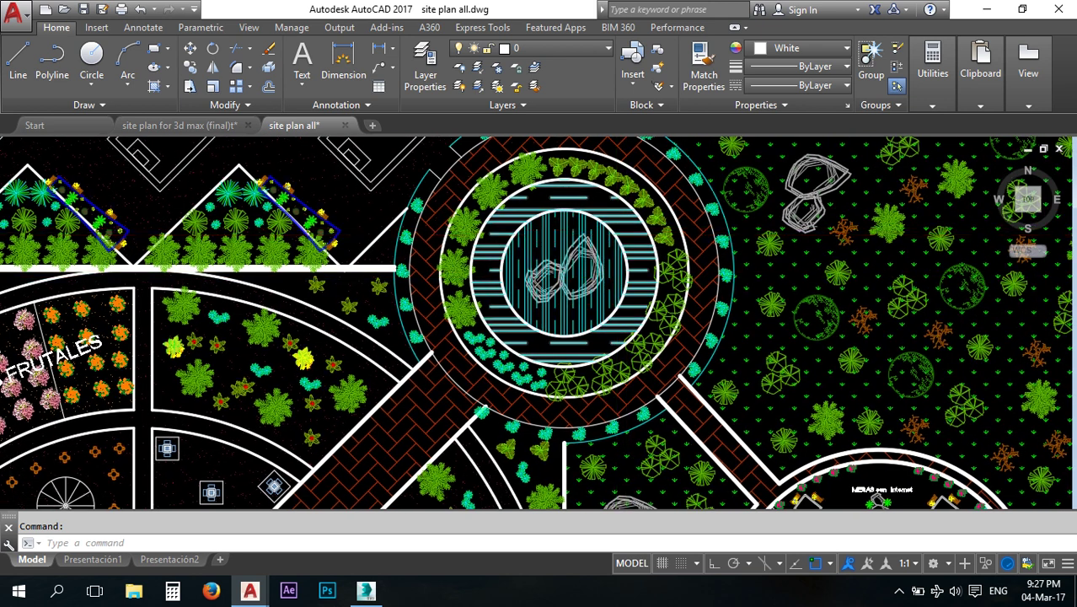
scroll(489, 236, down, 2)
scroll(139, 344, up, 4)
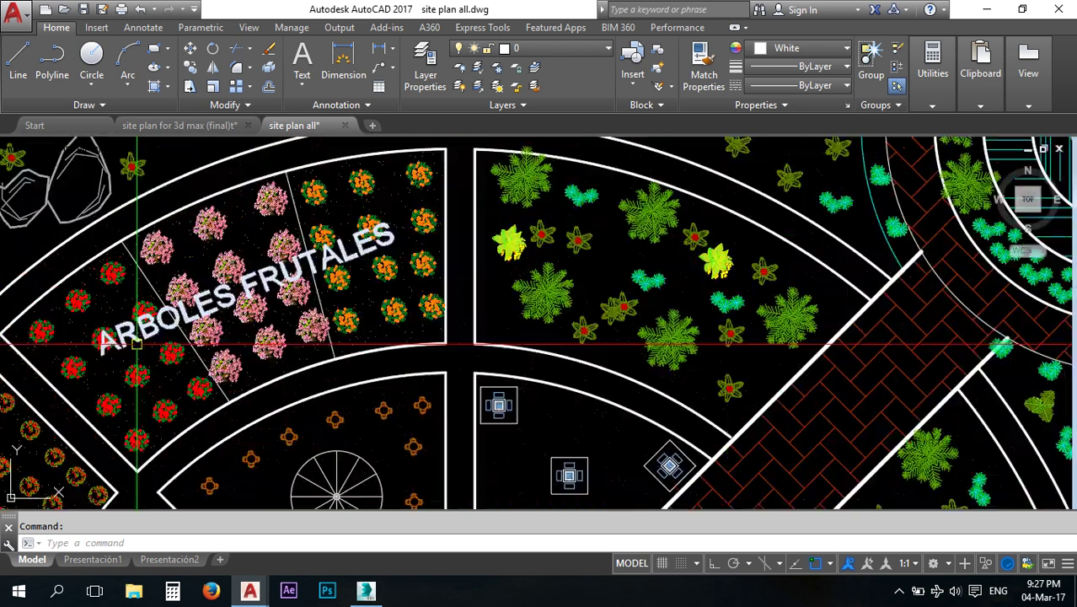
middle_drag(180, 331, 397, 267)
scroll(247, 444, down, 3)
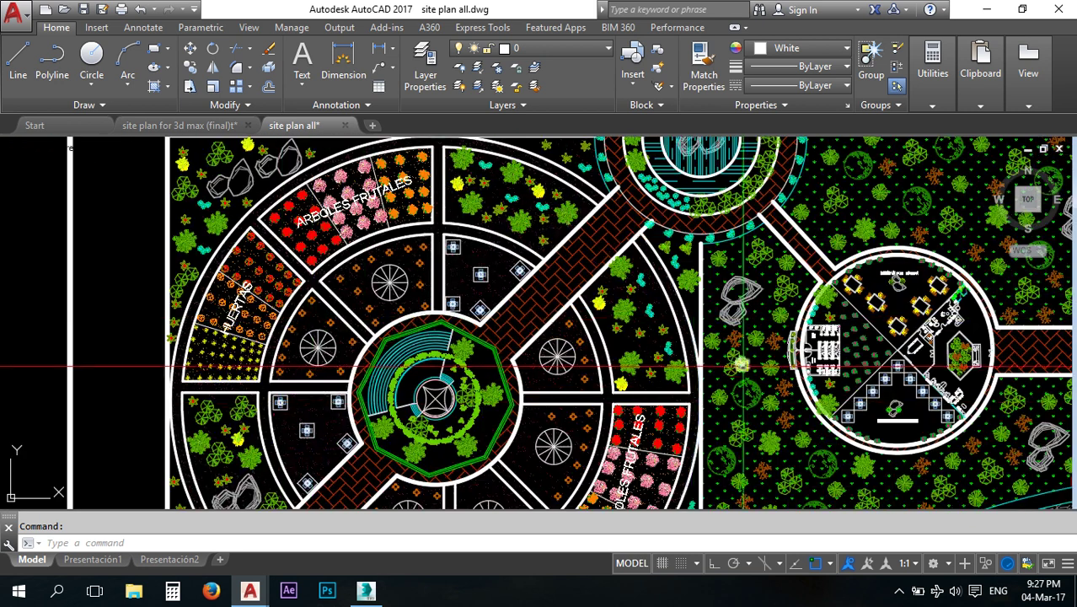
middle_drag(730, 368, 325, 340)
mouse_move(961, 382)
middle_down()
mouse_move(371, 385)
mouse_move(315, 419)
middle_up()
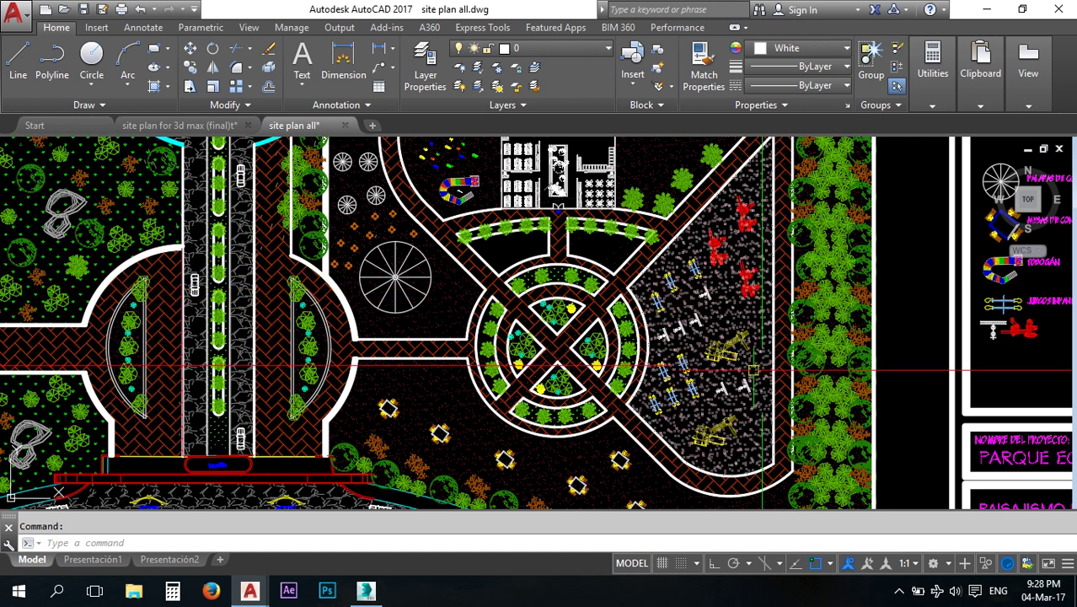
Examine the TOBOGÁN and JUEGOS INFANTILES playground symbols in the drawing's legend.
mouse_move(1056, 317)
middle_down()
mouse_move(703, 344)
mouse_move(678, 359)
middle_up()
scroll(679, 359, up, 9)
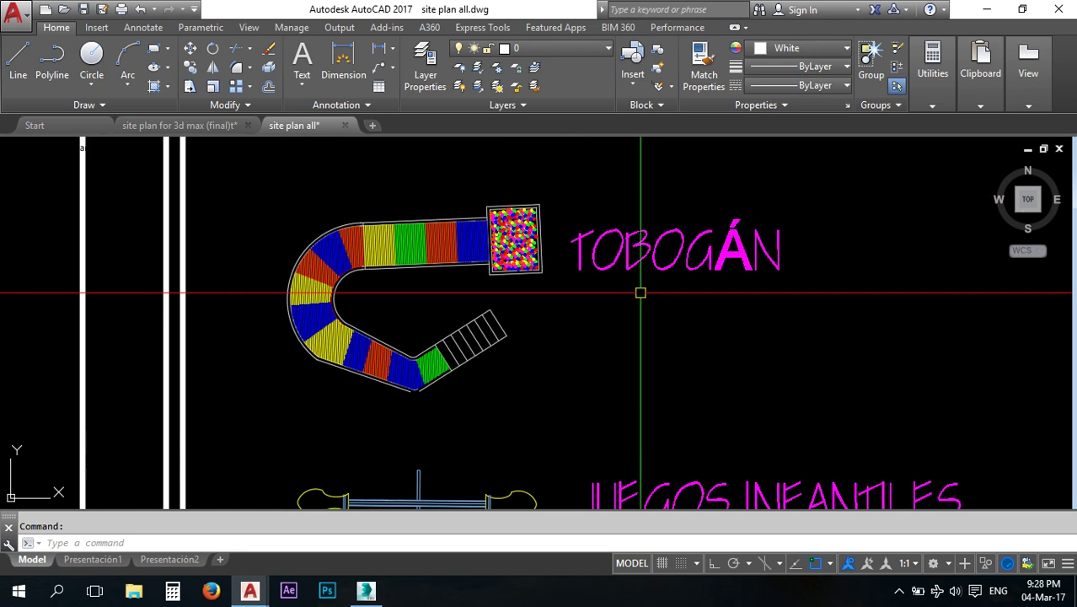
scroll(694, 242, down, 8)
scroll(660, 355, up, 4)
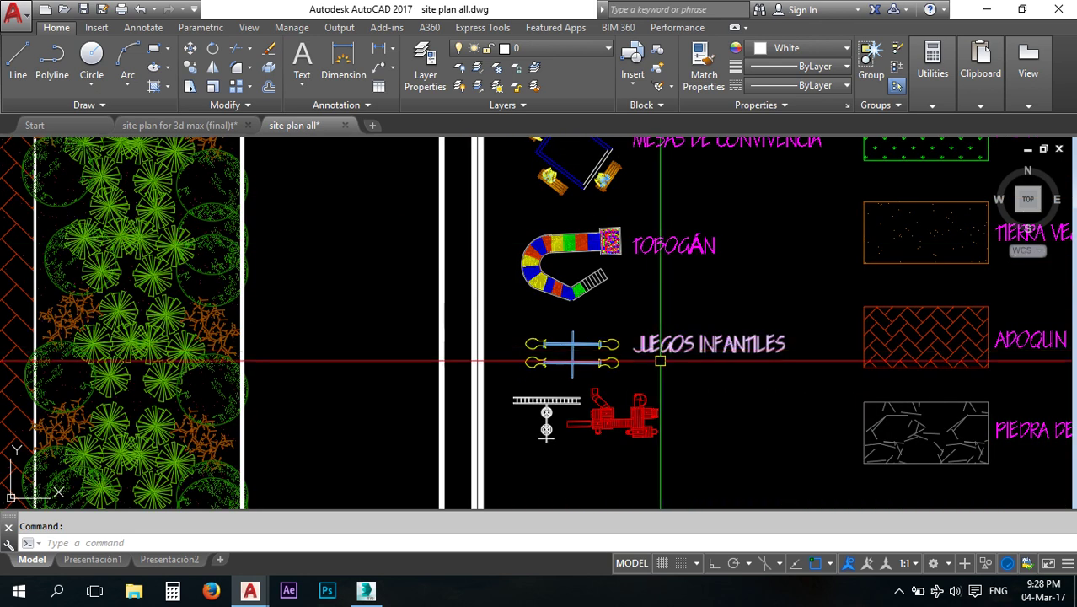
scroll(621, 380, up, 4)
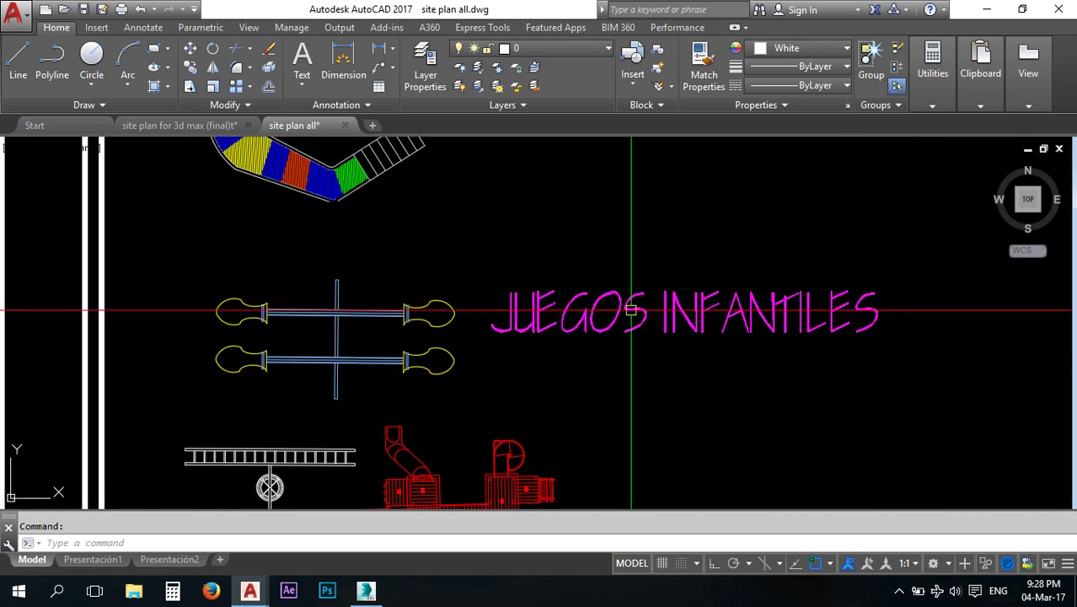
scroll(618, 340, down, 3)
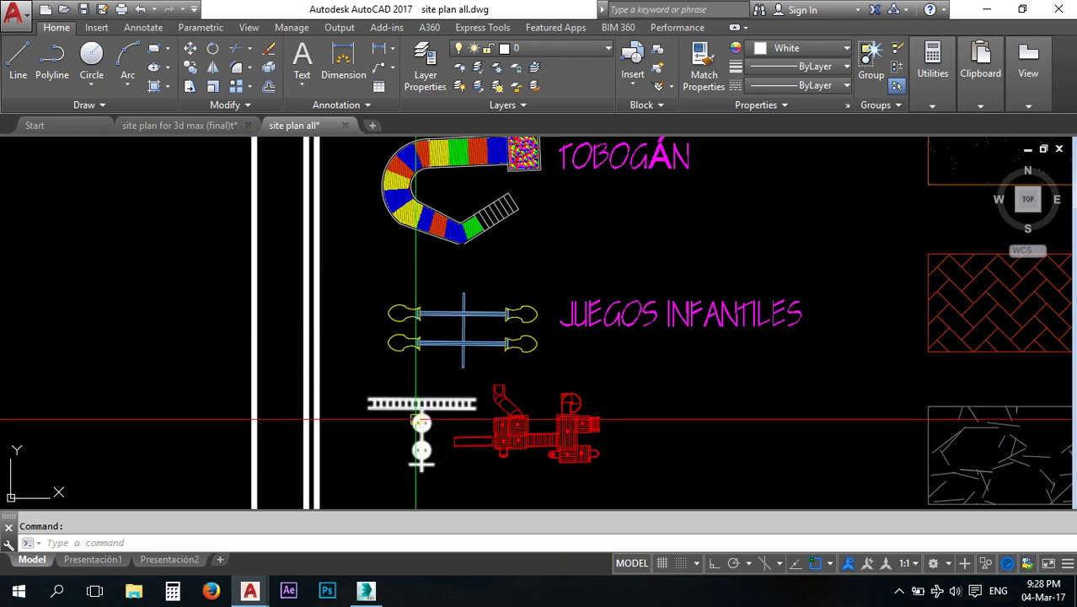
scroll(427, 432, up, 4)
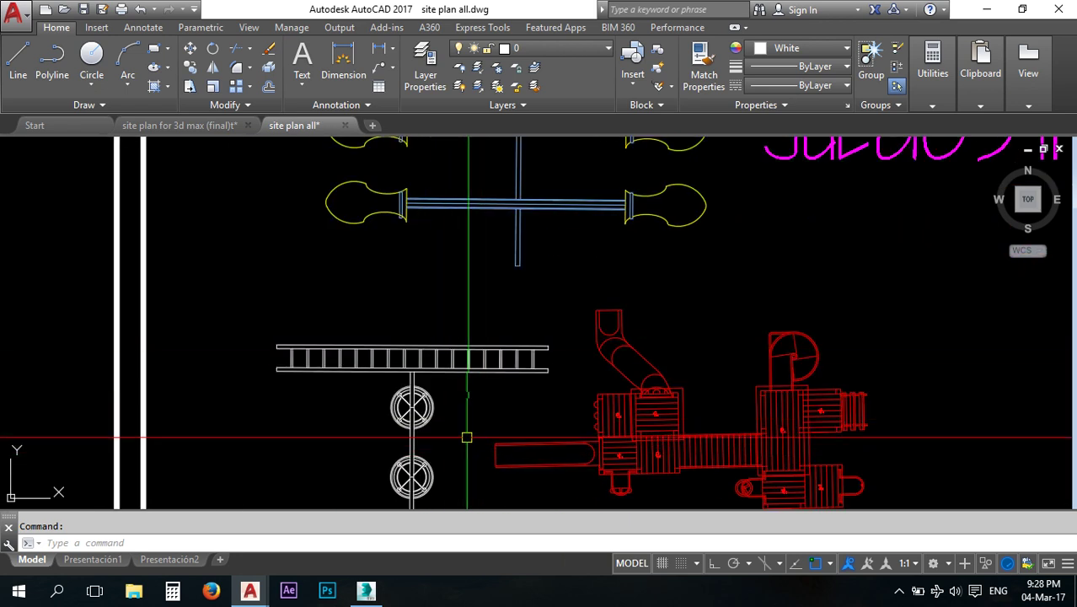
scroll(494, 428, down, 3)
Review the remaining furniture, vegetation and pavement symbols in the legend, including PASTO, ADOQUIN and PIEDRA DE RIO.
middle_drag(657, 141, 620, 318)
scroll(620, 318, down, 4)
middle_drag(642, 240, 538, 405)
middle_drag(567, 290, 529, 406)
middle_drag(784, 341, 571, 237)
middle_drag(698, 370, 664, 236)
middle_drag(664, 387, 663, 190)
scroll(627, 460, down, 2)
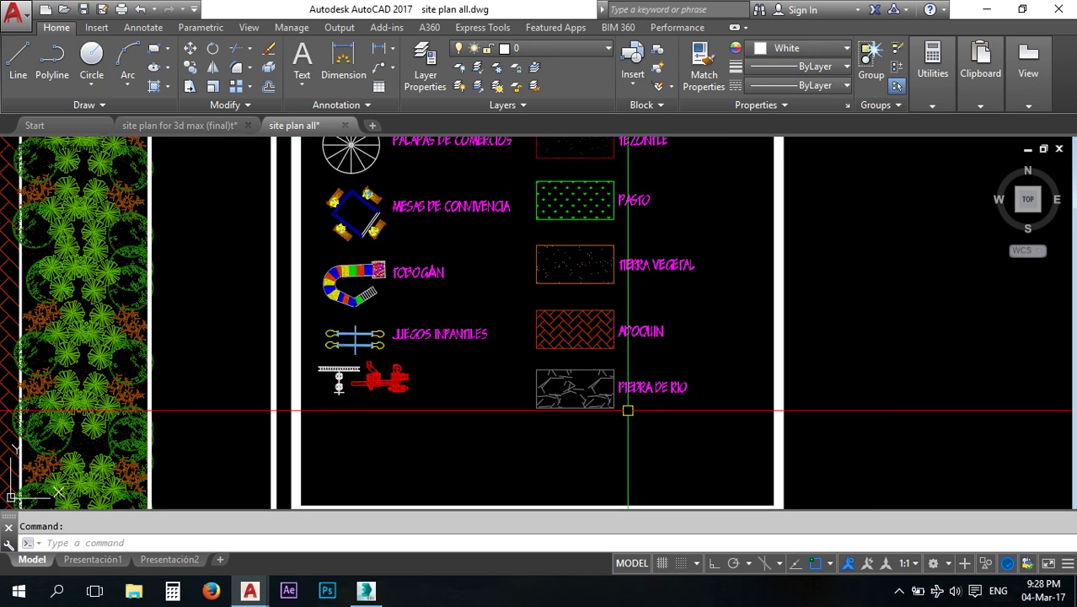
scroll(634, 407, down, 4)
scroll(576, 229, down, 3)
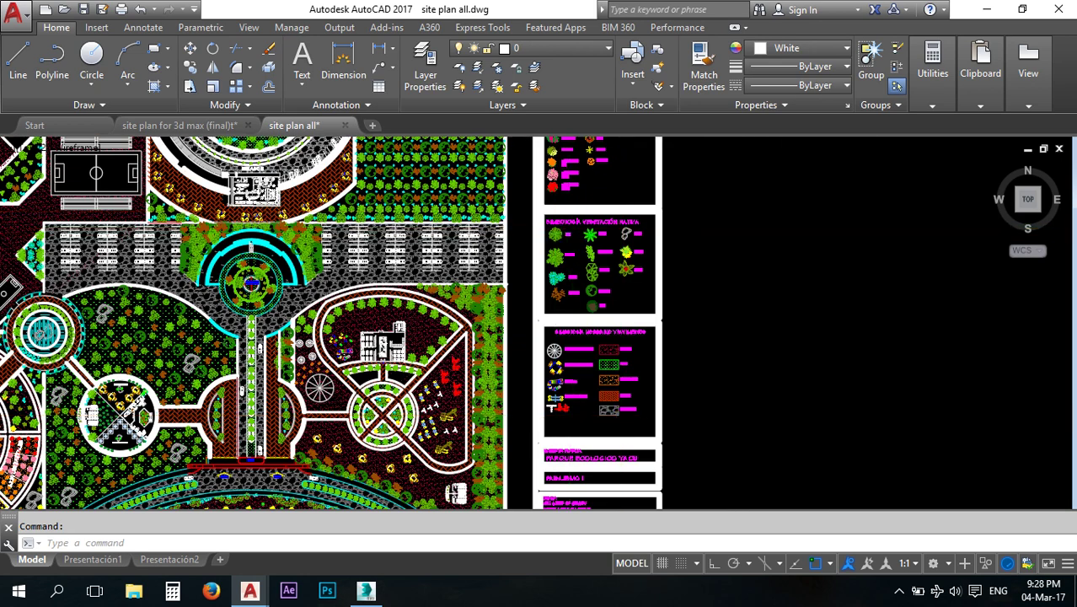
Look through the legend down to the project title block, and return to the overall architectural plan.
scroll(557, 231, up, 4)
mouse_move(585, 180)
middle_down()
mouse_move(585, 410)
mouse_move(588, 198)
middle_up()
middle_drag(571, 418, 540, 190)
middle_drag(555, 404, 576, 178)
middle_drag(569, 410, 592, 248)
scroll(590, 388, down, 2)
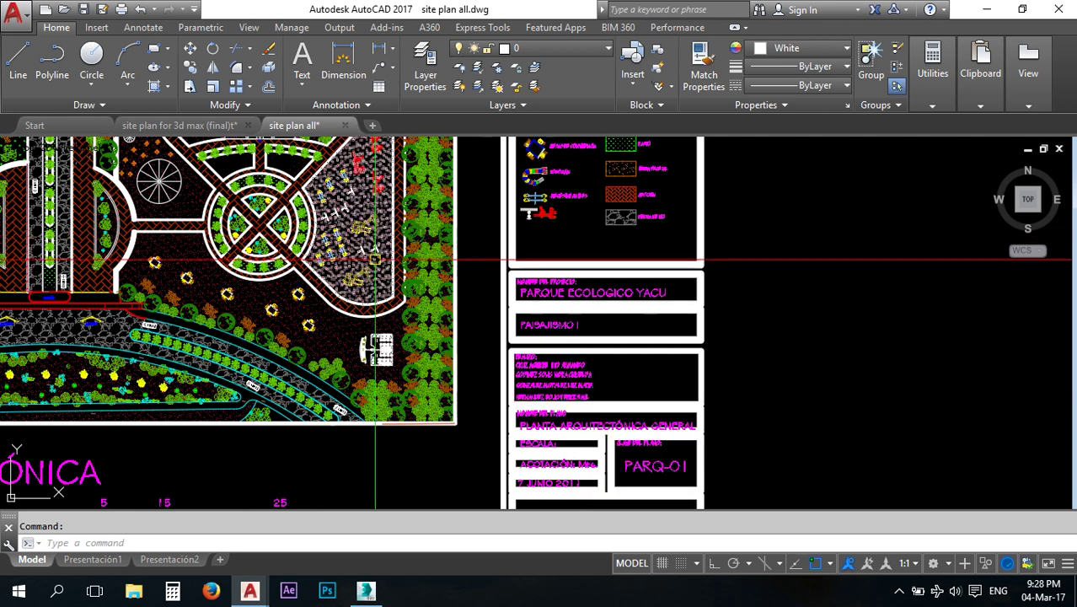
scroll(353, 272, down, 2)
mouse_move(243, 277)
middle_down()
mouse_move(428, 313)
mouse_move(587, 310)
middle_up()
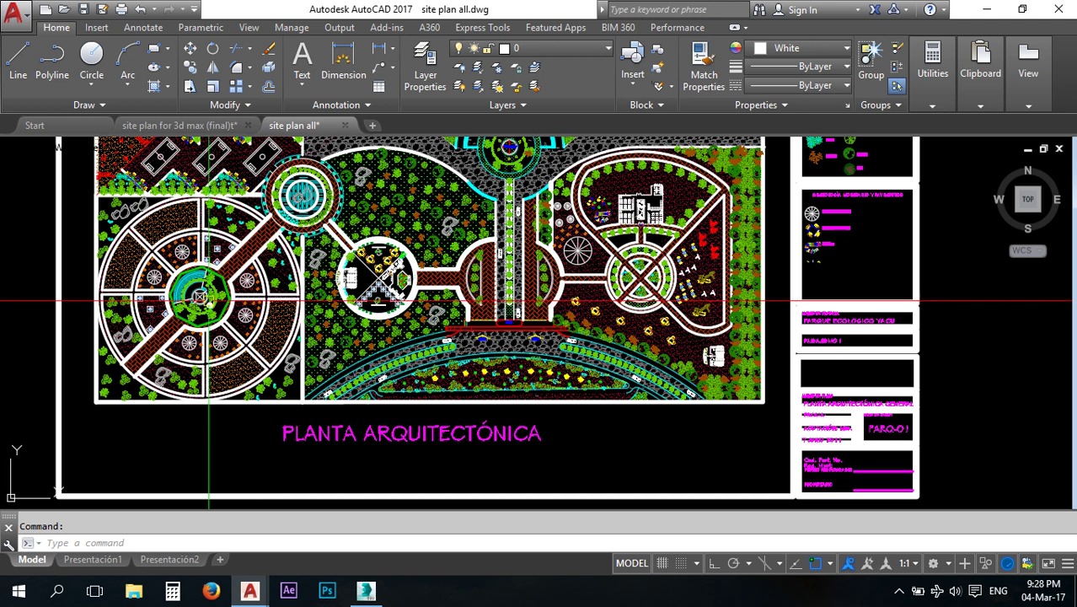
Look over the circular garden in the detailed plan, and switch to 3ds Max to examine the missing strips around the same yellow garden.
scroll(200, 296, up, 4)
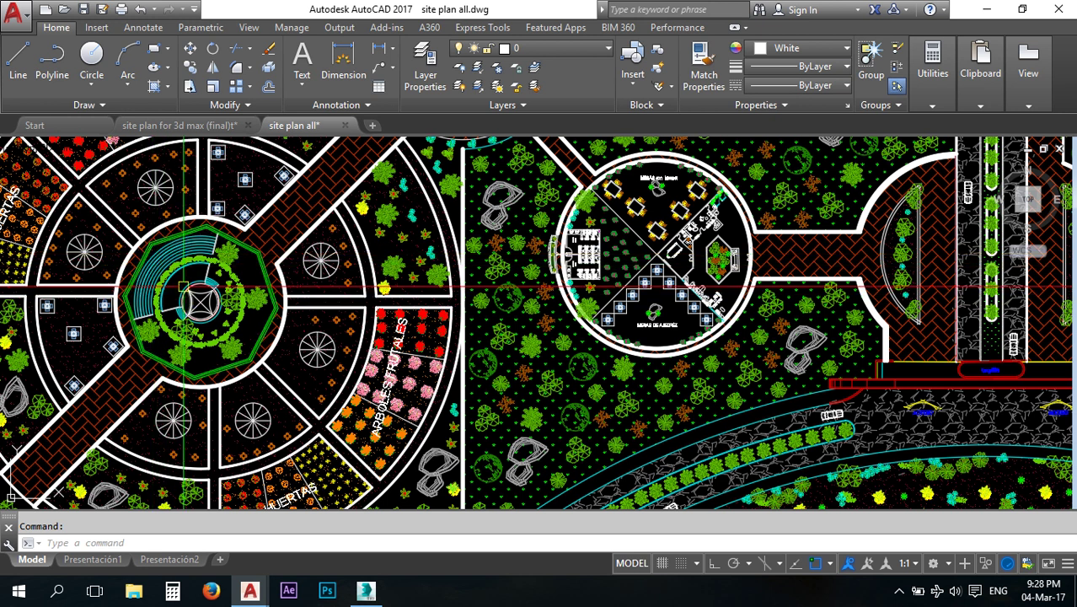
scroll(308, 291, down, 4)
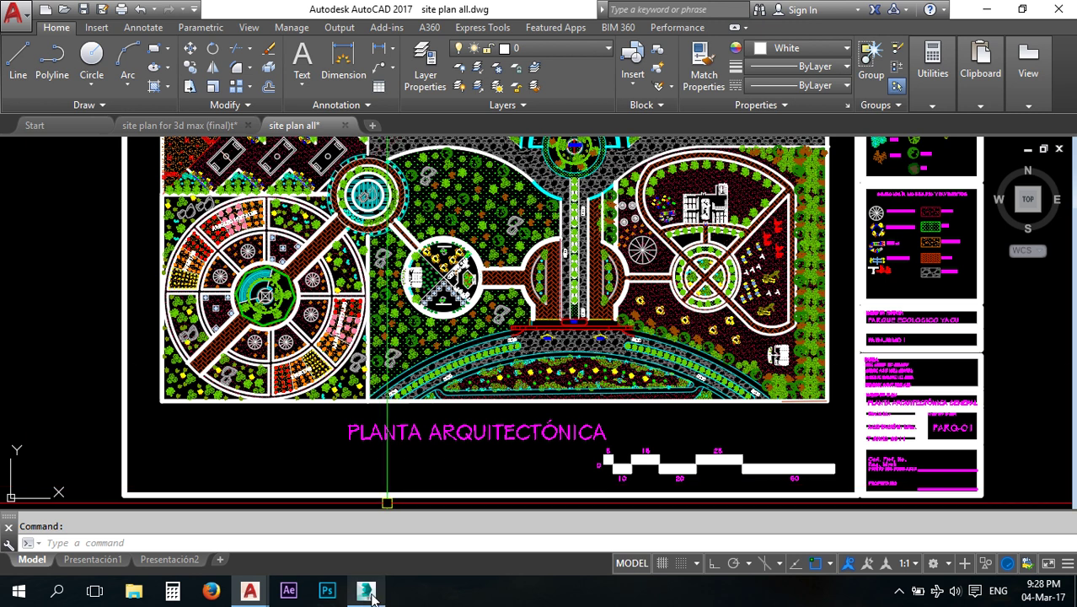
mouse_move(372, 594)
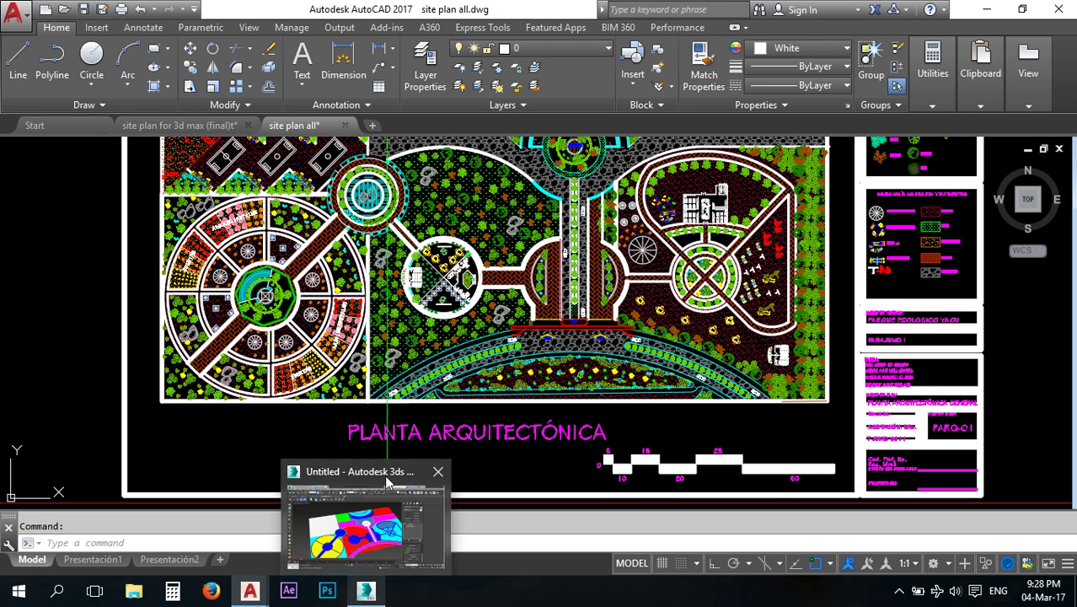
click(368, 592)
middle_drag(568, 473, 521, 448)
middle_drag(585, 457, 562, 463)
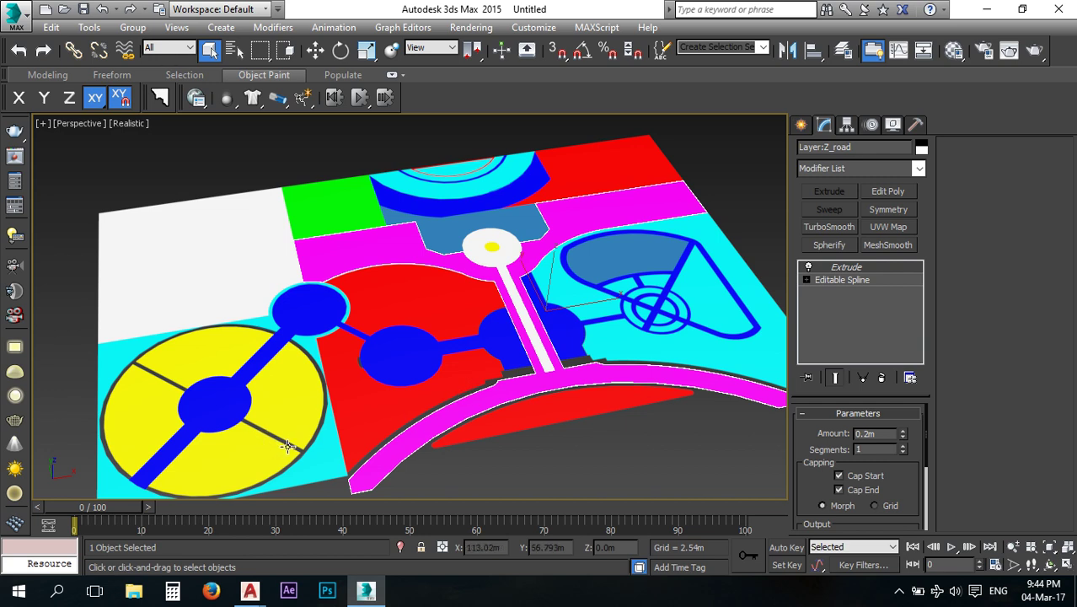
scroll(286, 445, up, 5)
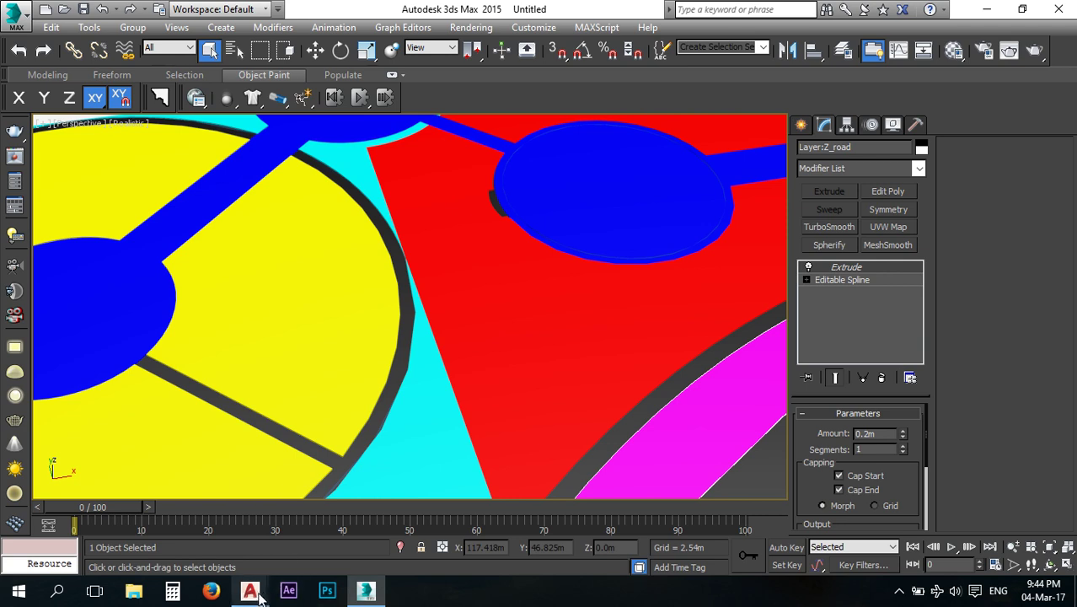
Switch to the "site plan for 3d max (final)t" drawing in AutoCAD and examine the circular garden's ring, narrow paths and corners.
mouse_move(253, 591)
click(160, 522)
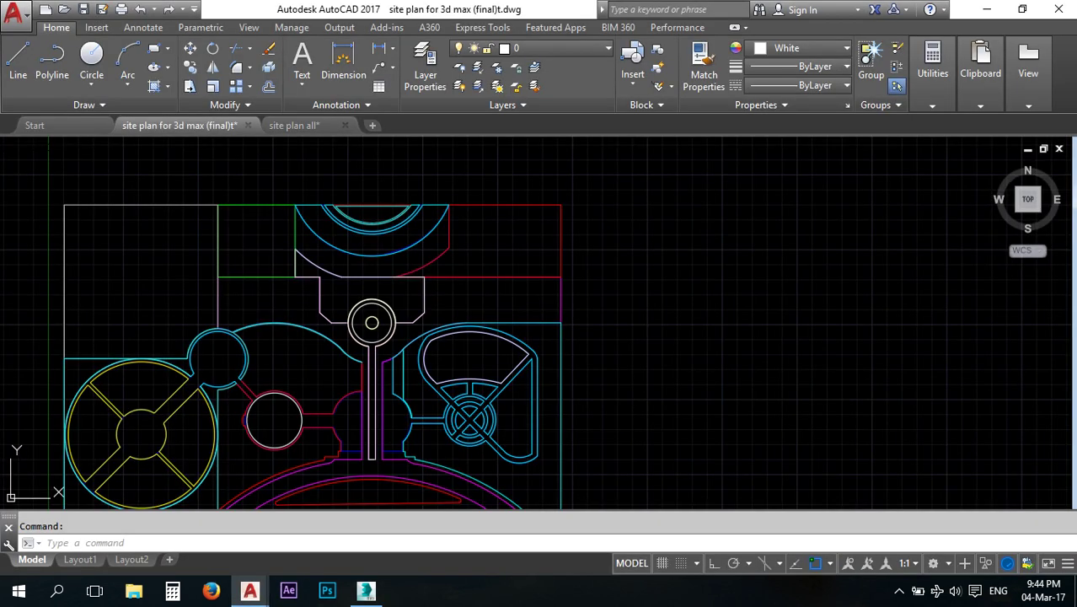
mouse_move(193, 390)
middle_down()
mouse_move(403, 322)
mouse_move(444, 272)
middle_up()
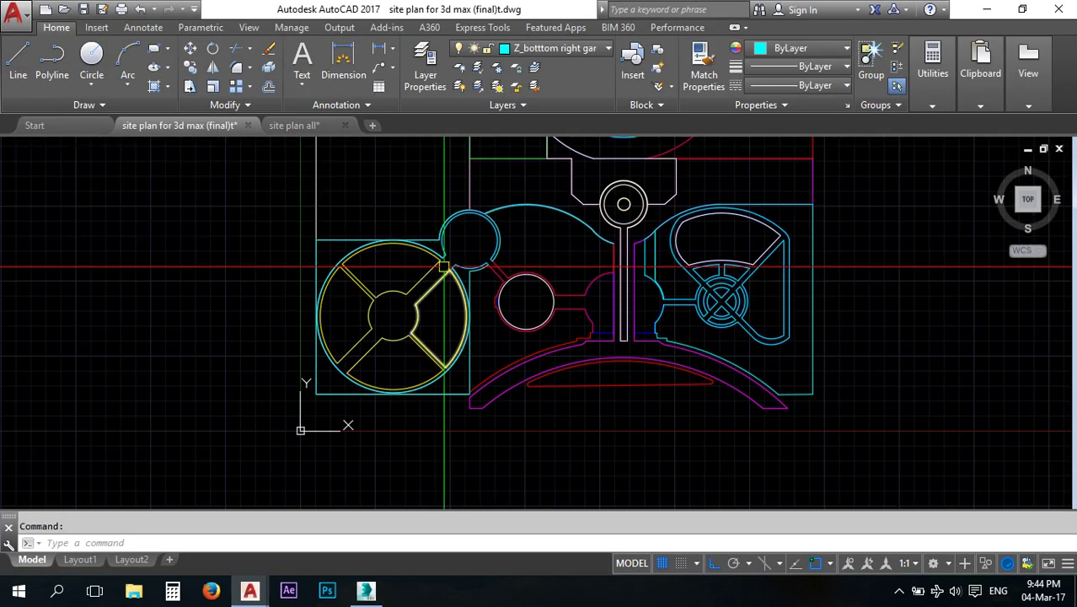
scroll(444, 271, up, 5)
middle_drag(430, 230, 697, 332)
middle_drag(496, 241, 664, 200)
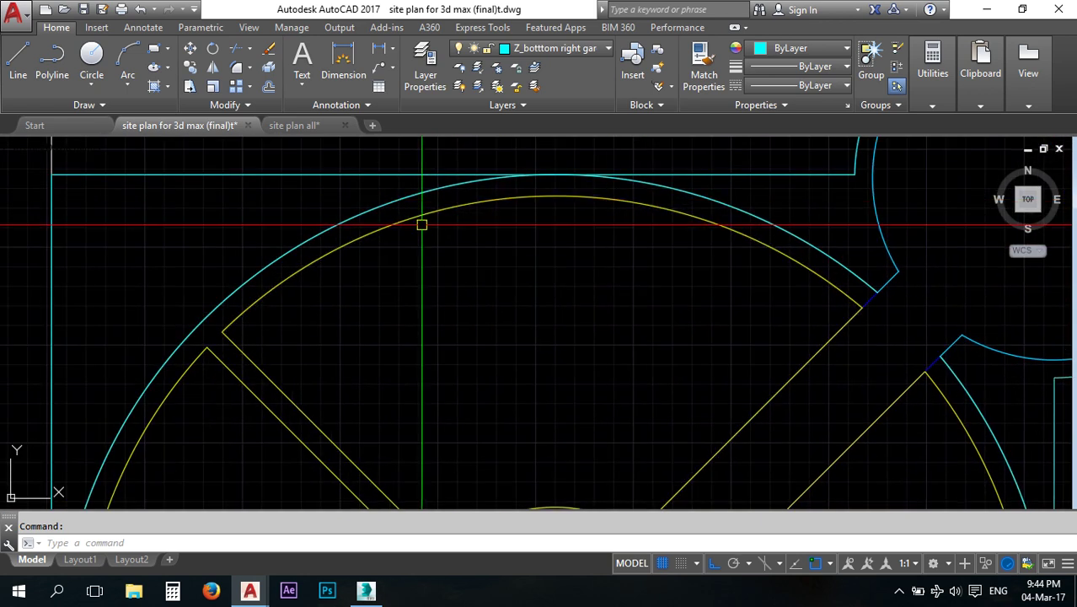
mouse_move(236, 337)
middle_down()
mouse_move(267, 283)
mouse_move(268, 224)
middle_up()
scroll(433, 306, down, 5)
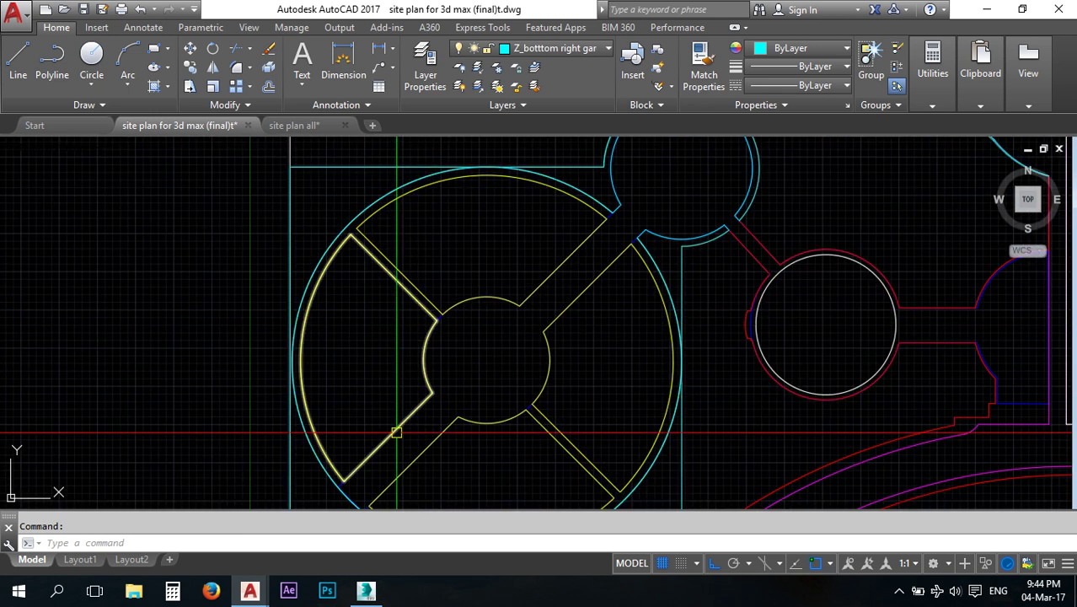
middle_drag(392, 435, 387, 370)
scroll(328, 419, up, 3)
scroll(341, 410, down, 4)
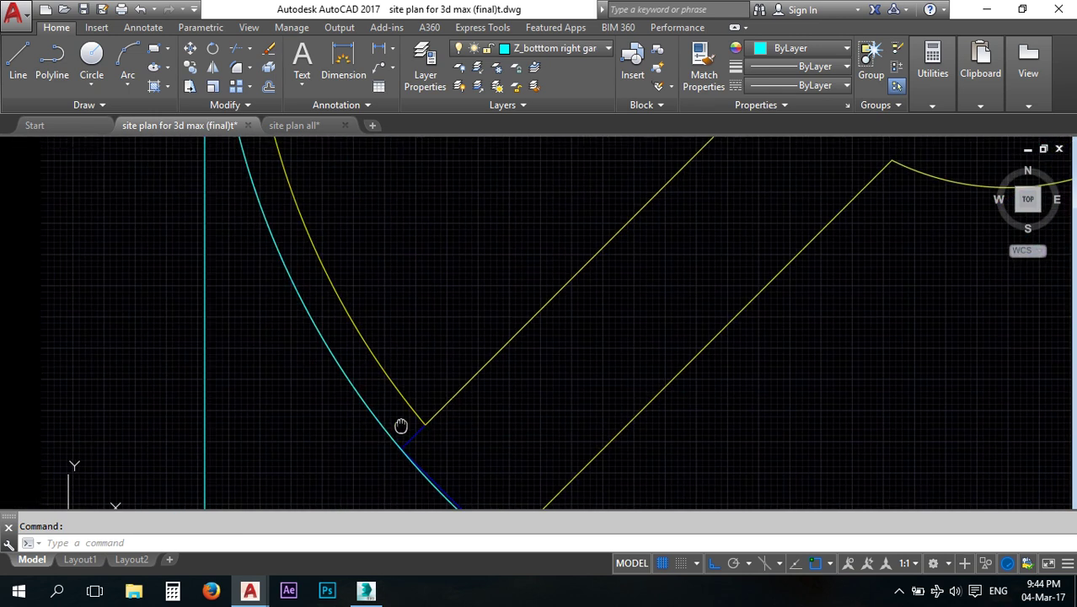
scroll(417, 318, down, 3)
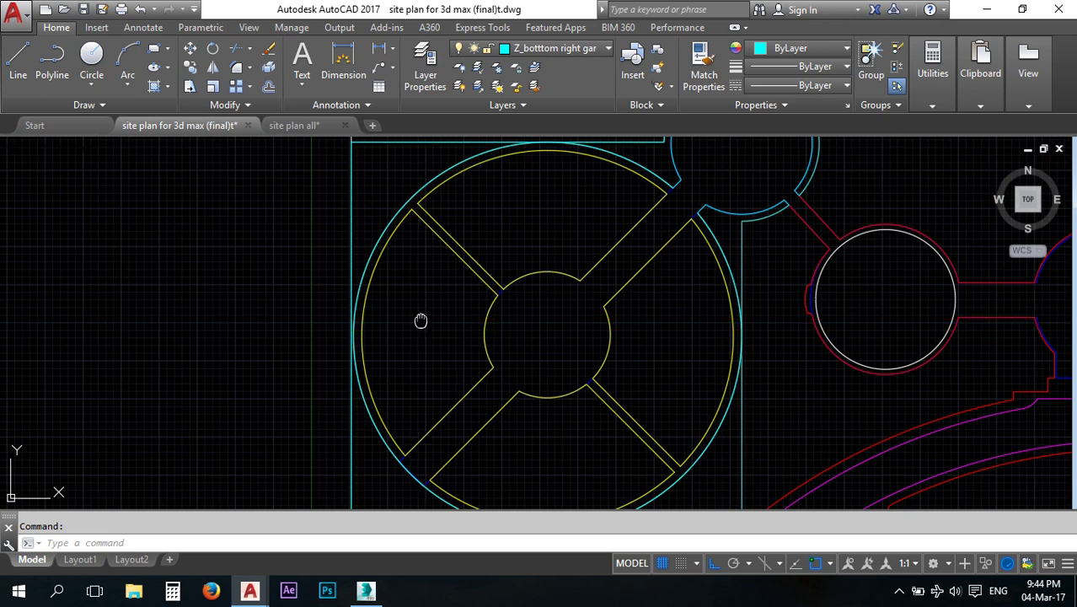
scroll(419, 312, up, 1)
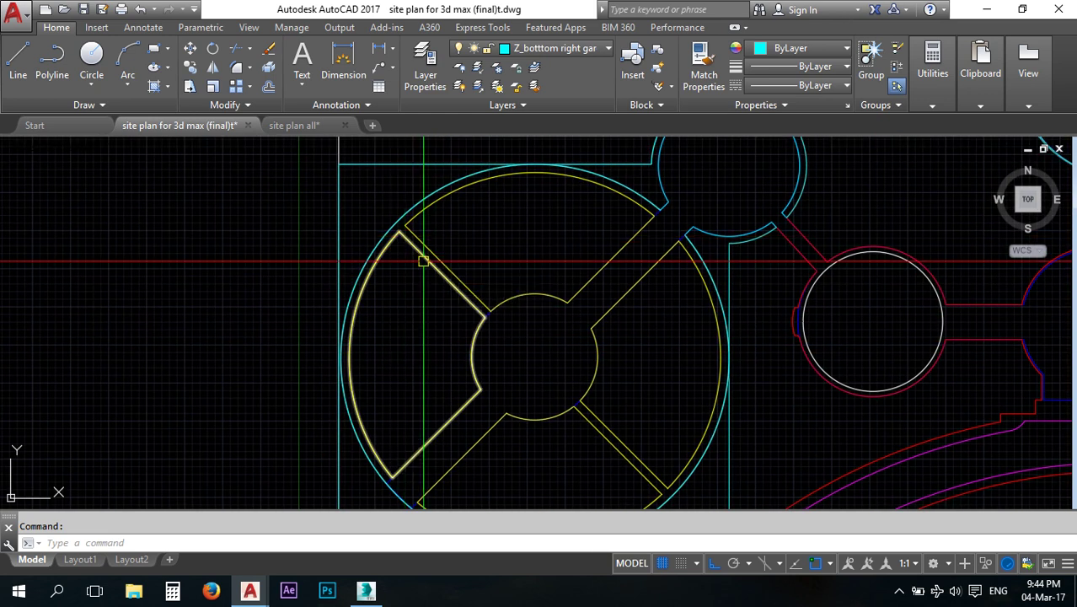
Try to create a polyline boundary for the narrow path between the circular garden's yellow segments using the Boundary command.
scroll(421, 297, up, 5)
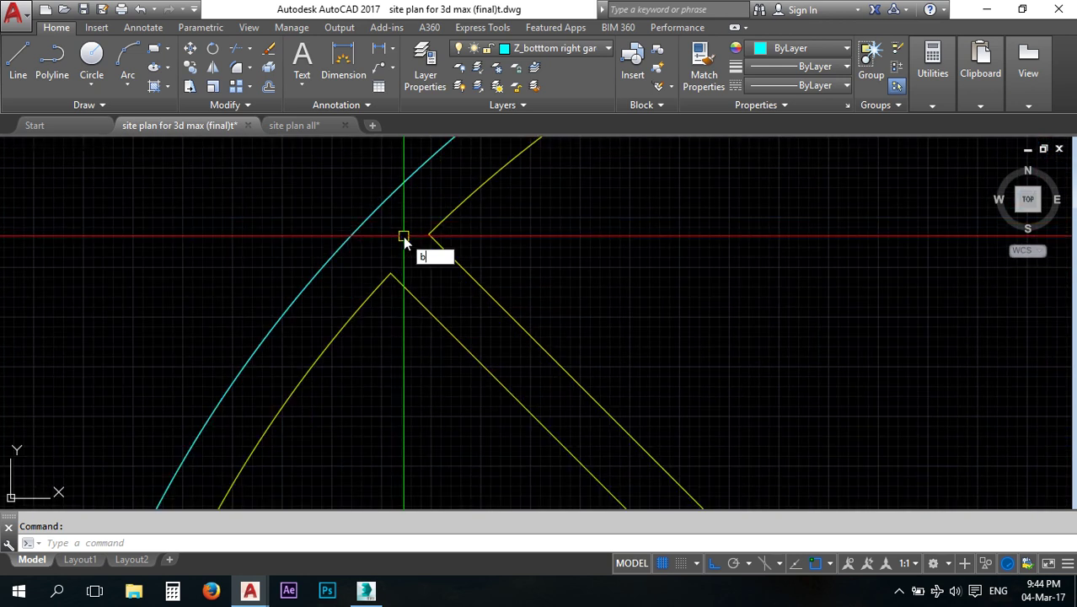
text(o)
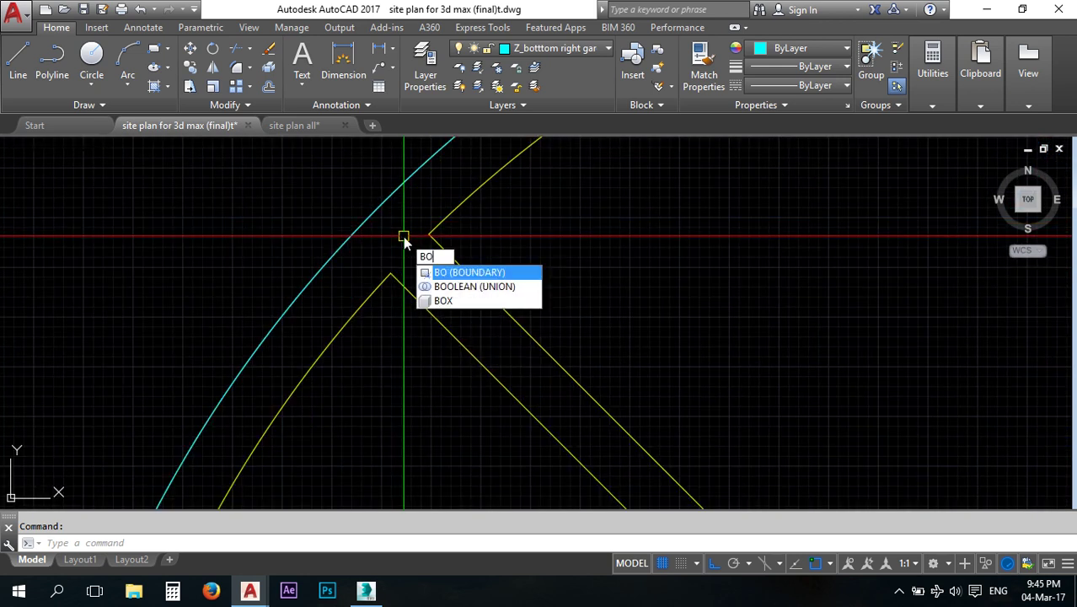
key(Return)
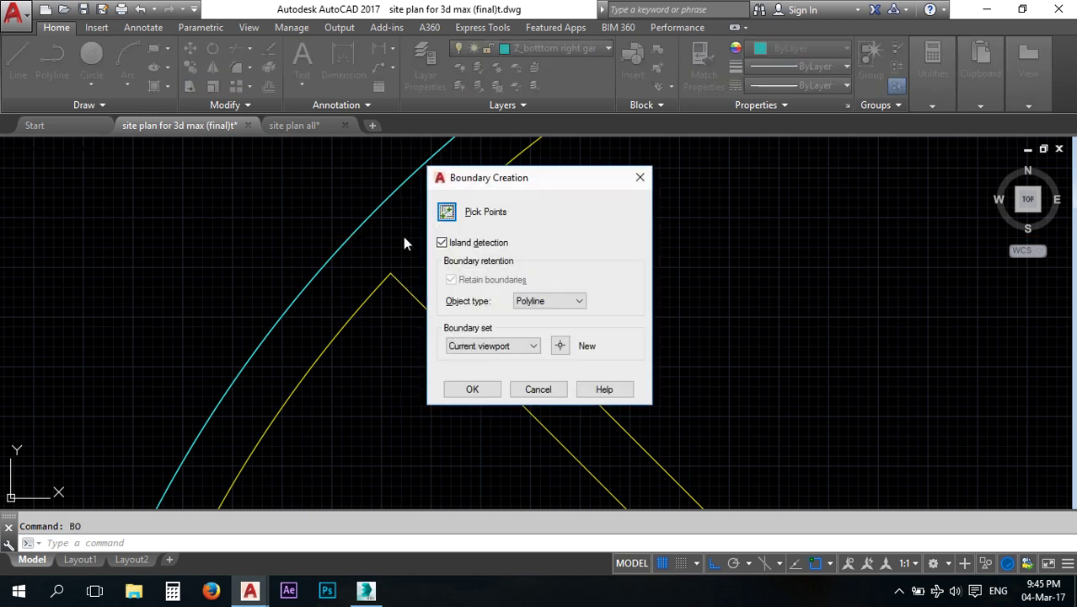
click(446, 214)
click(463, 265)
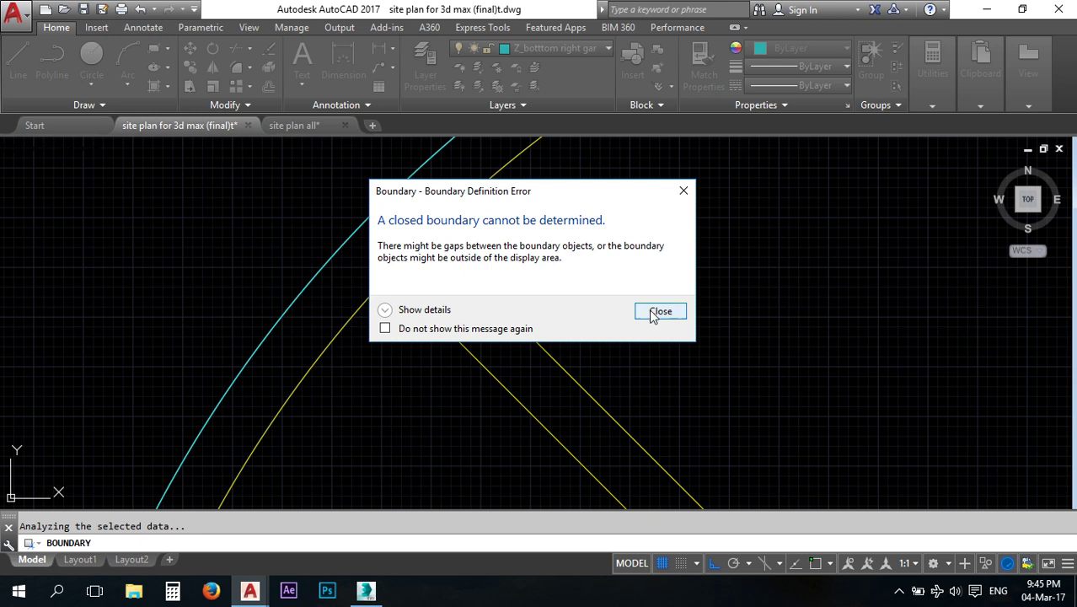
drag(497, 203, 242, 231)
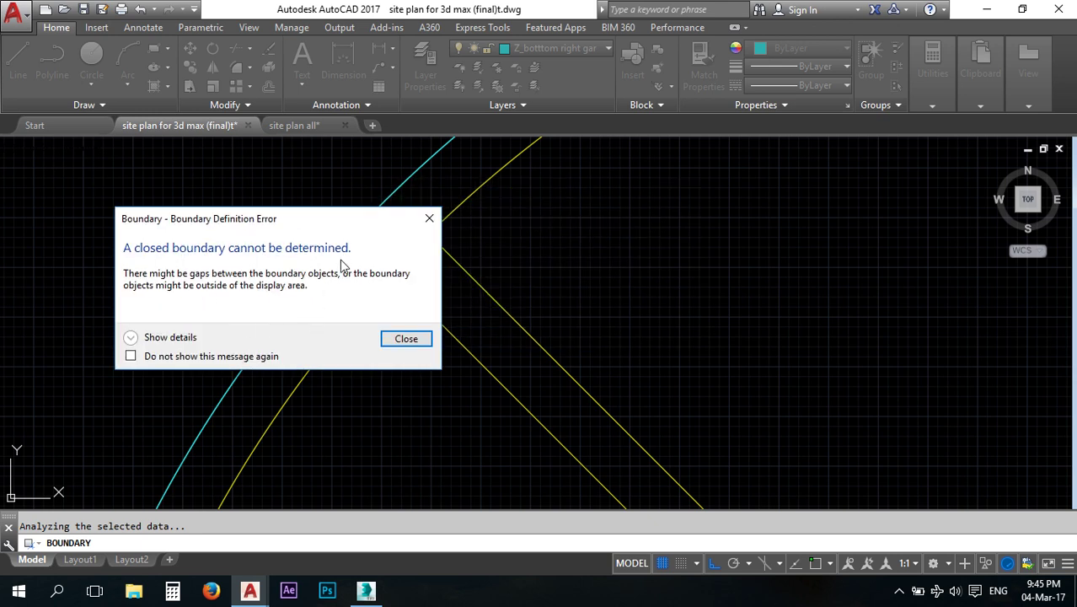
click(406, 339)
Retry the boundary pick inside the garden's ring, examine the corner where the outer arc meets the diagonal path, and cancel the Boundary command.
scroll(379, 290, down, 5)
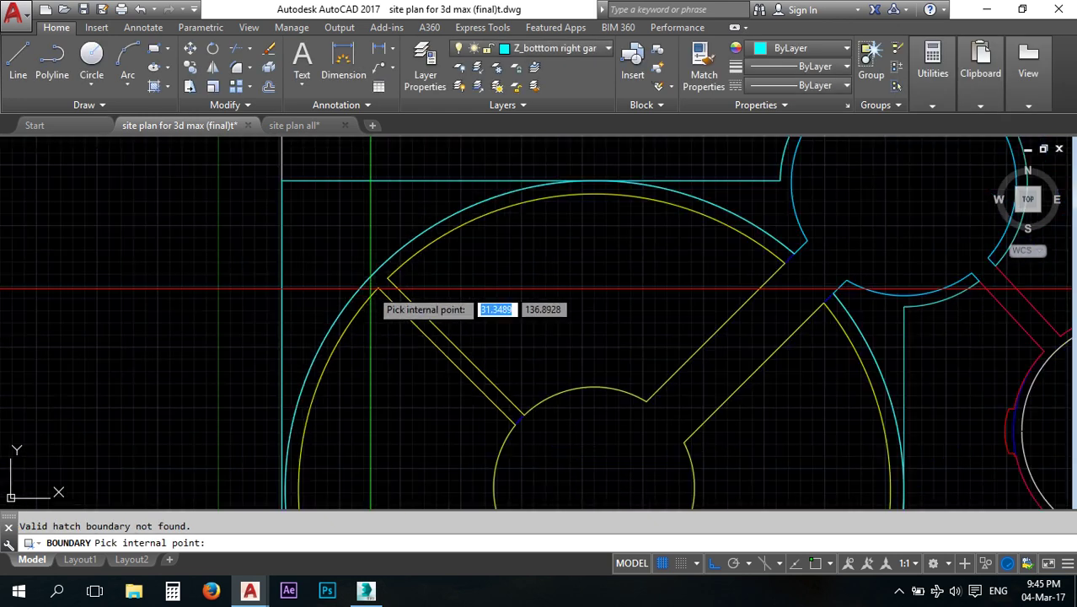
mouse_move(378, 286)
middle_down()
mouse_move(381, 268)
mouse_move(341, 240)
mouse_move(292, 228)
middle_up()
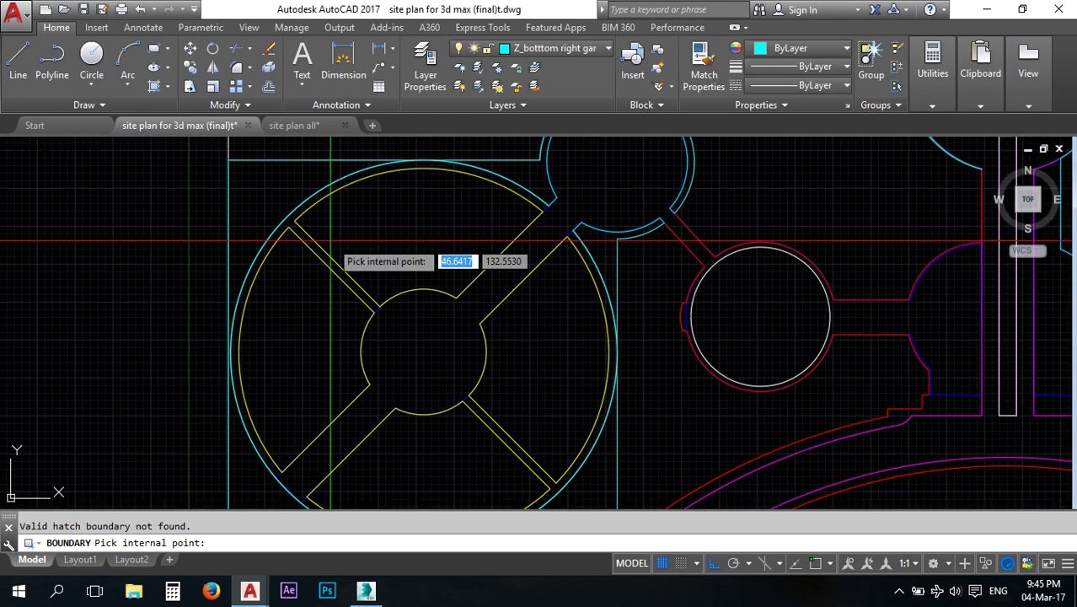
click(289, 222)
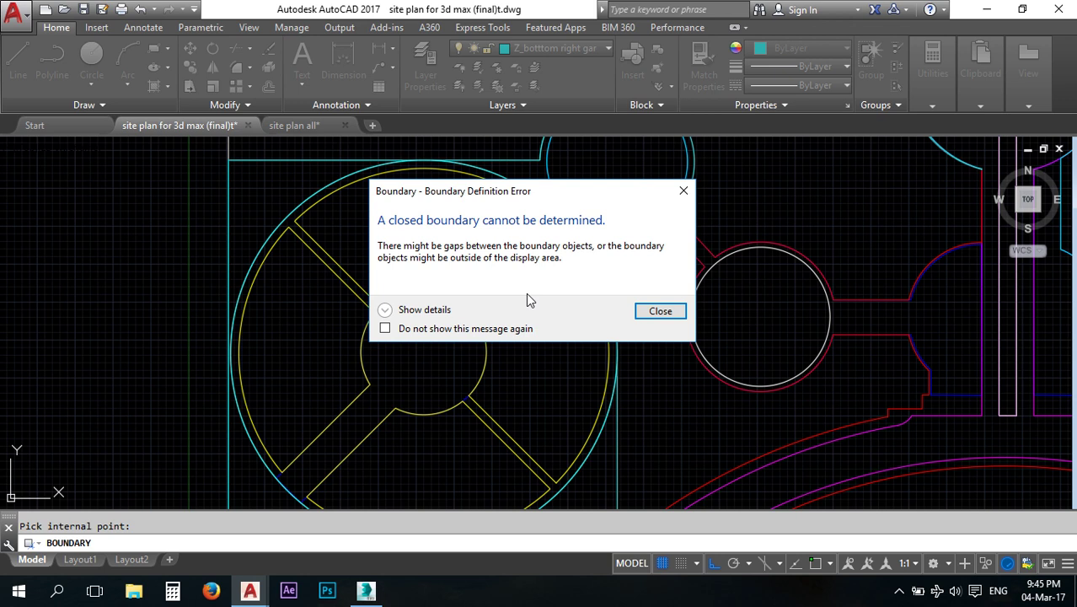
click(659, 312)
scroll(548, 196, up, 8)
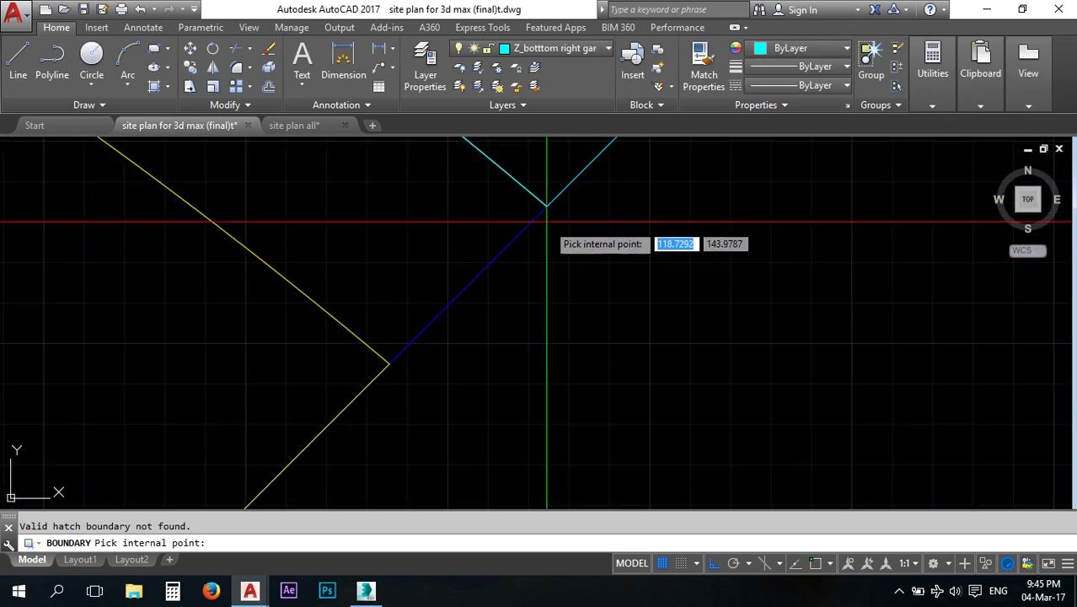
scroll(574, 195, up, 5)
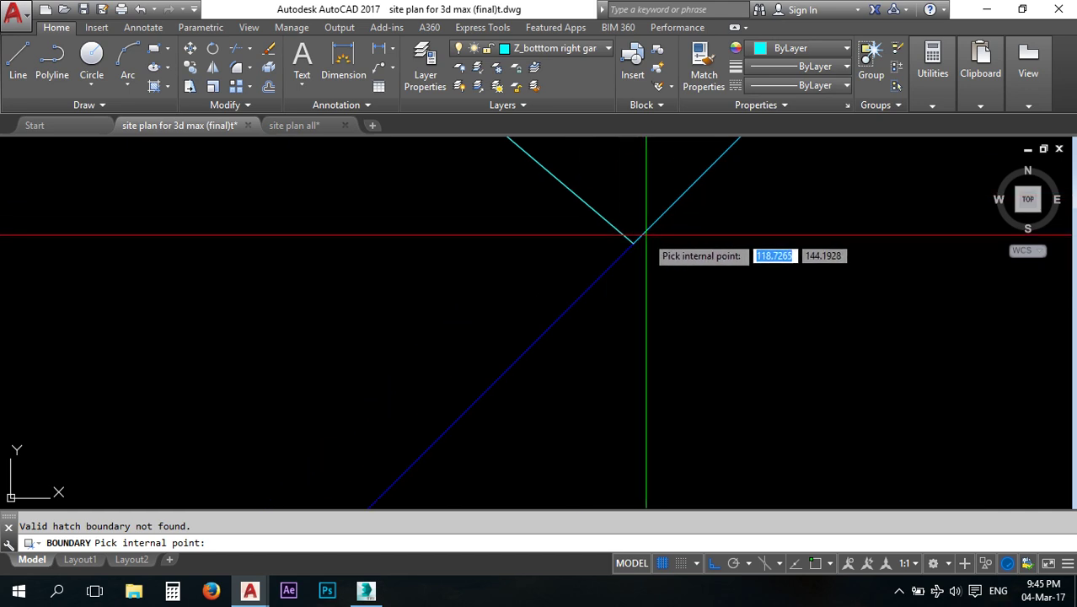
middle_drag(564, 286, 639, 254)
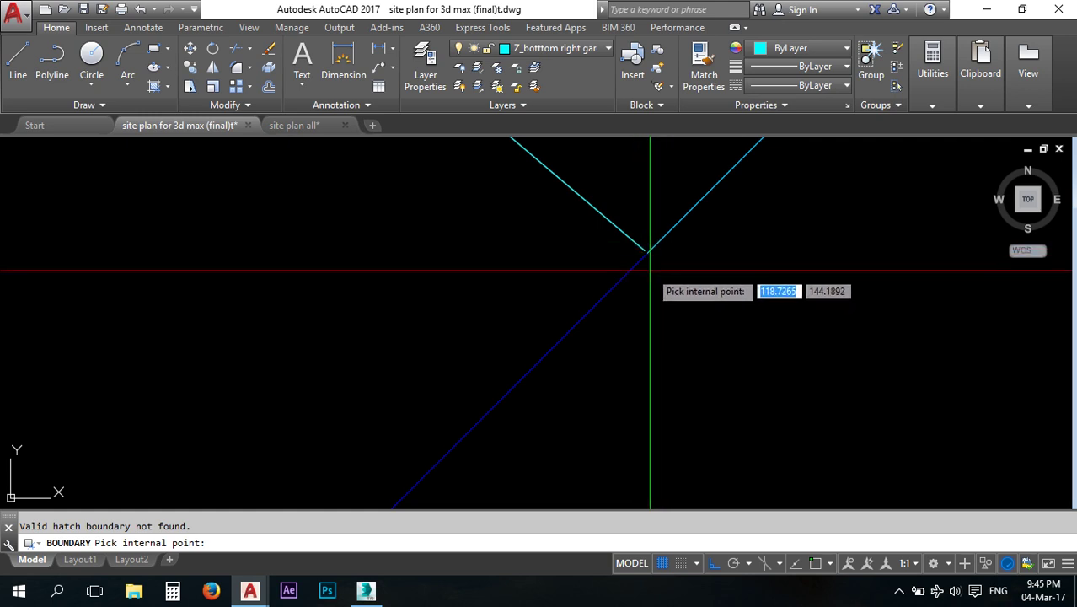
key(Escape)
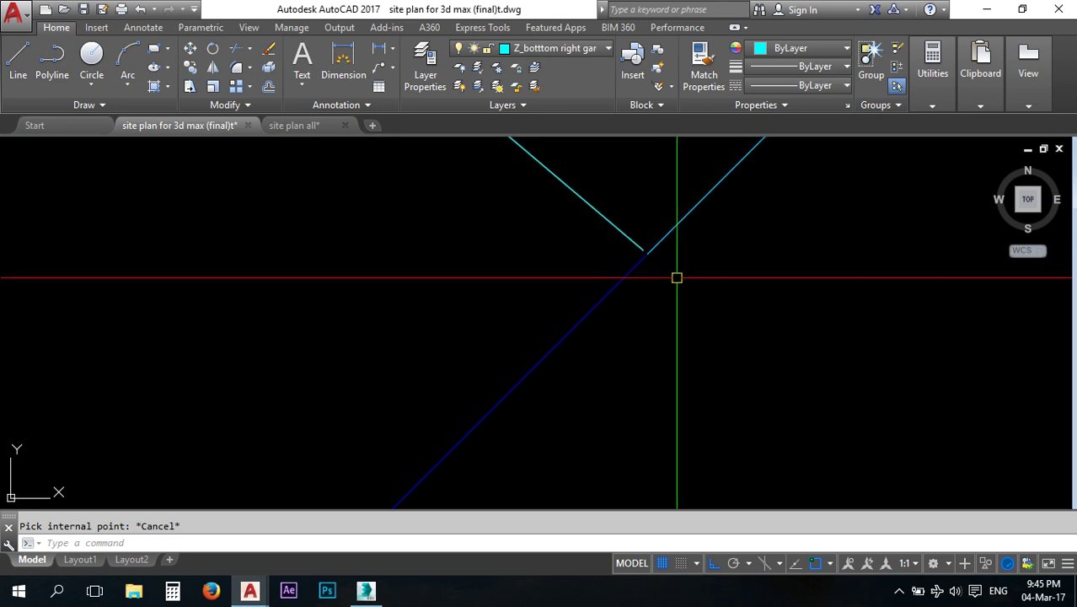
Try to chamfer the open corner between the garden's cyan outer arc and the edge of the diagonal path.
text(cha)
key(Return)
click(650, 247)
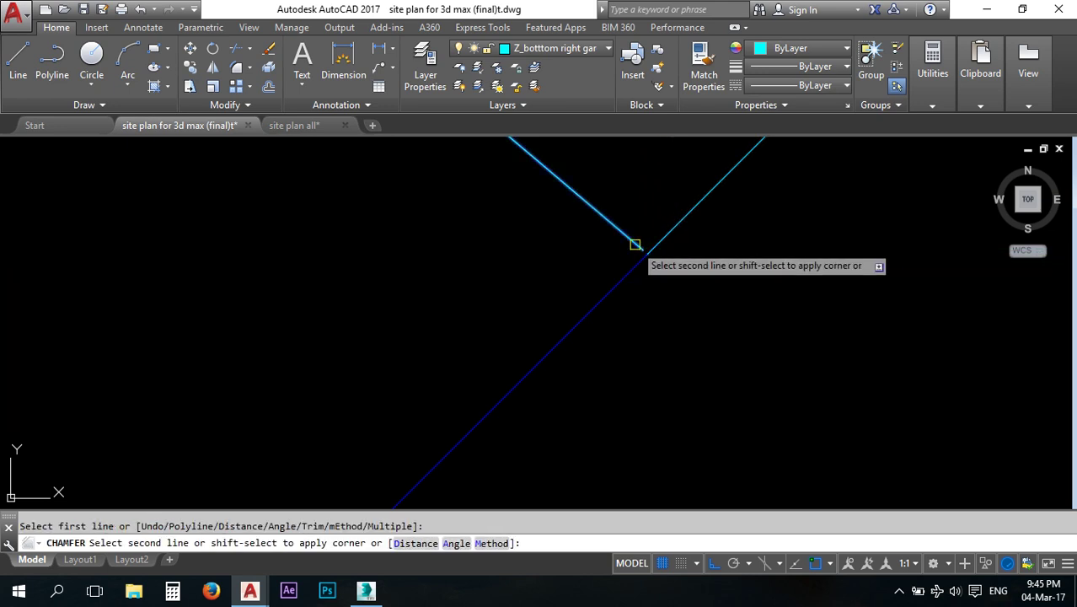
click(635, 245)
Close the corner gap between the cyan arc and the adjoining cyan line by chamfering them with both distances at 0.
text(c)
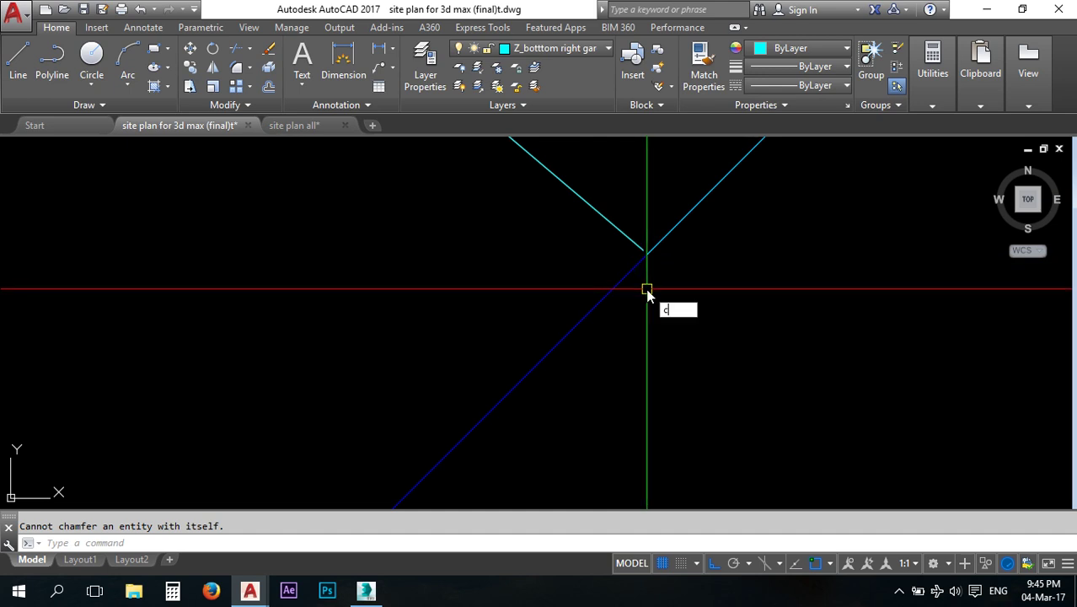
text(h)
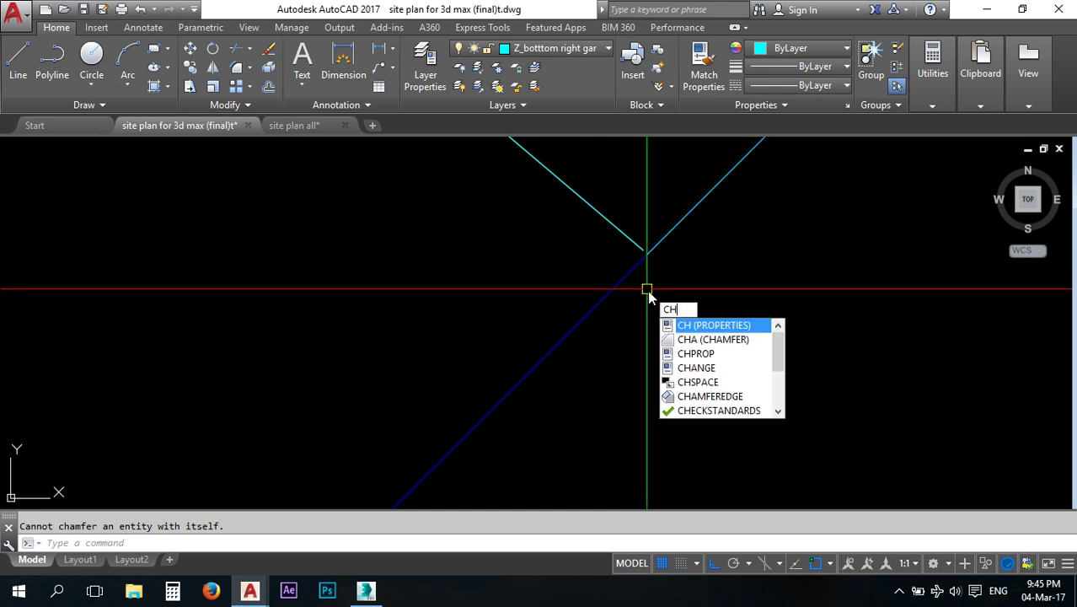
text(a)
key(Return)
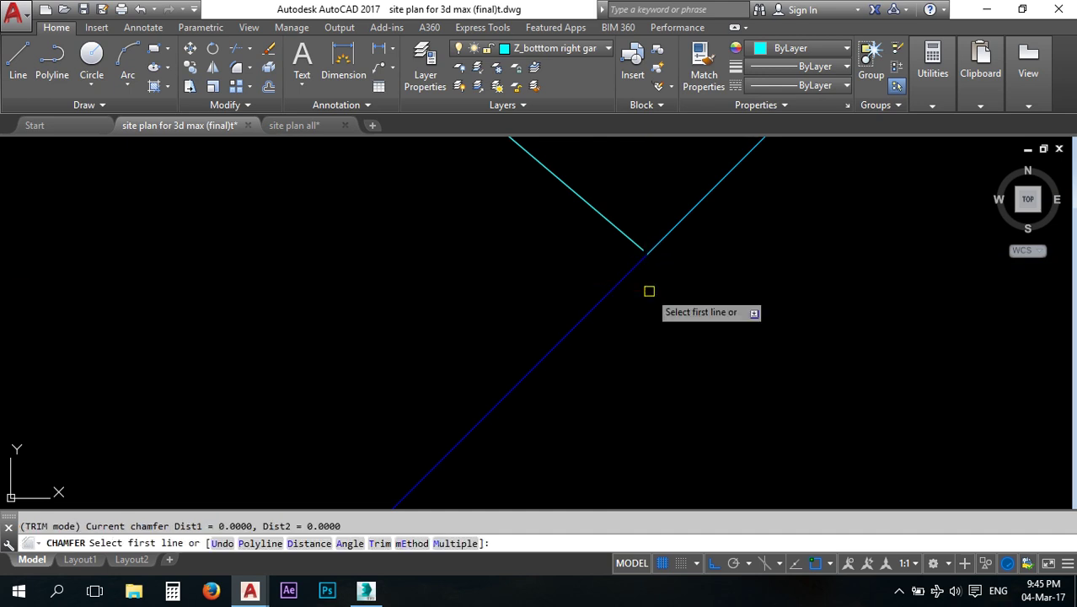
key(Return)
key(Return)
key(Return)
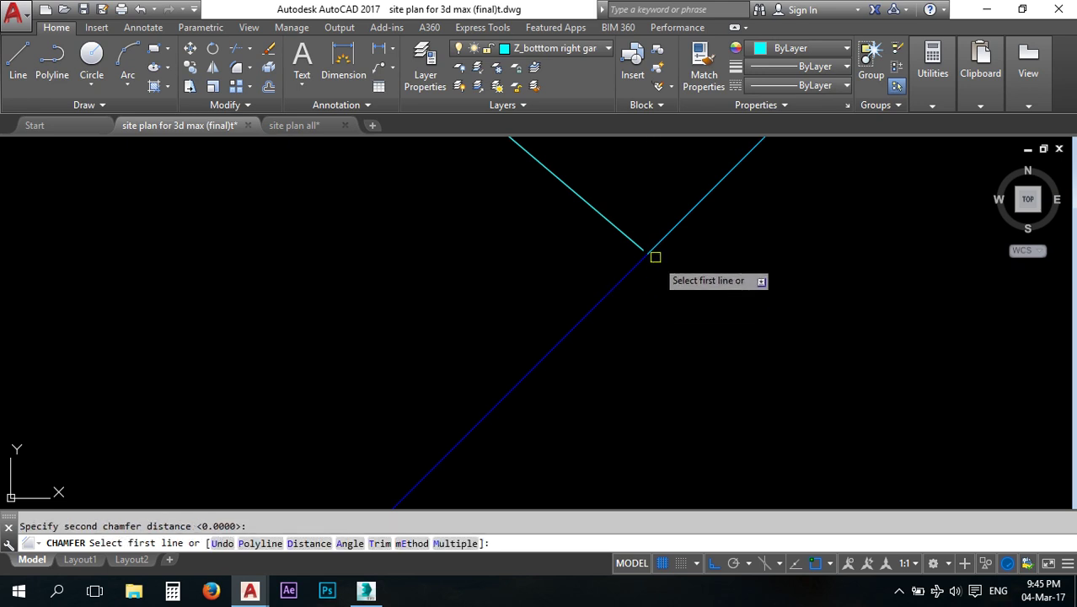
click(649, 251)
click(639, 249)
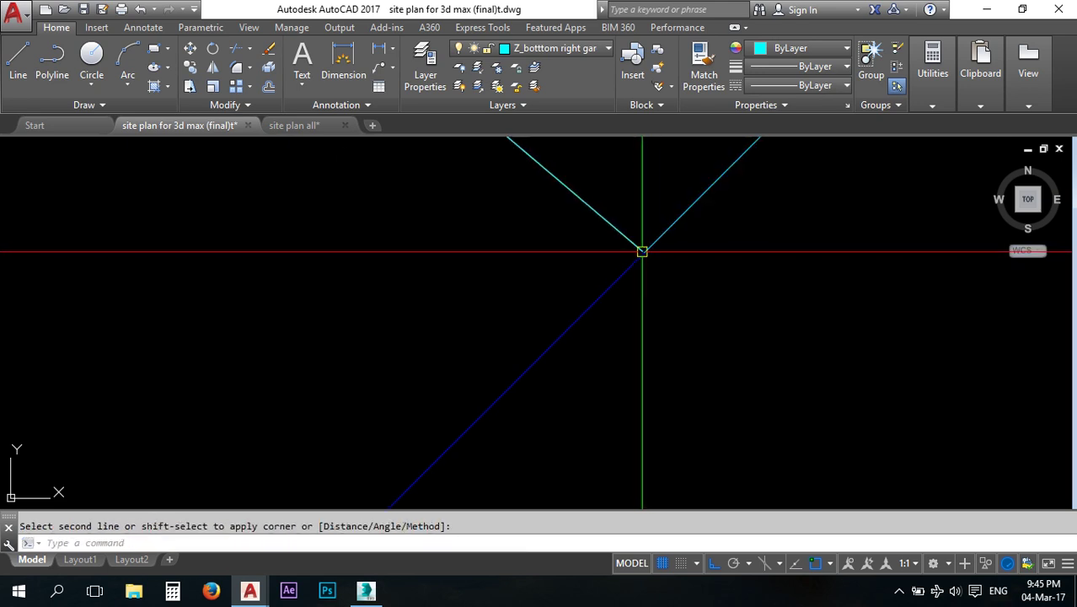
Check the closed corner and the circular garden's outlines, and switch to 3ds Max to review the extruded model around the yellow garden.
scroll(643, 251, up, 1)
scroll(644, 266, down, 4)
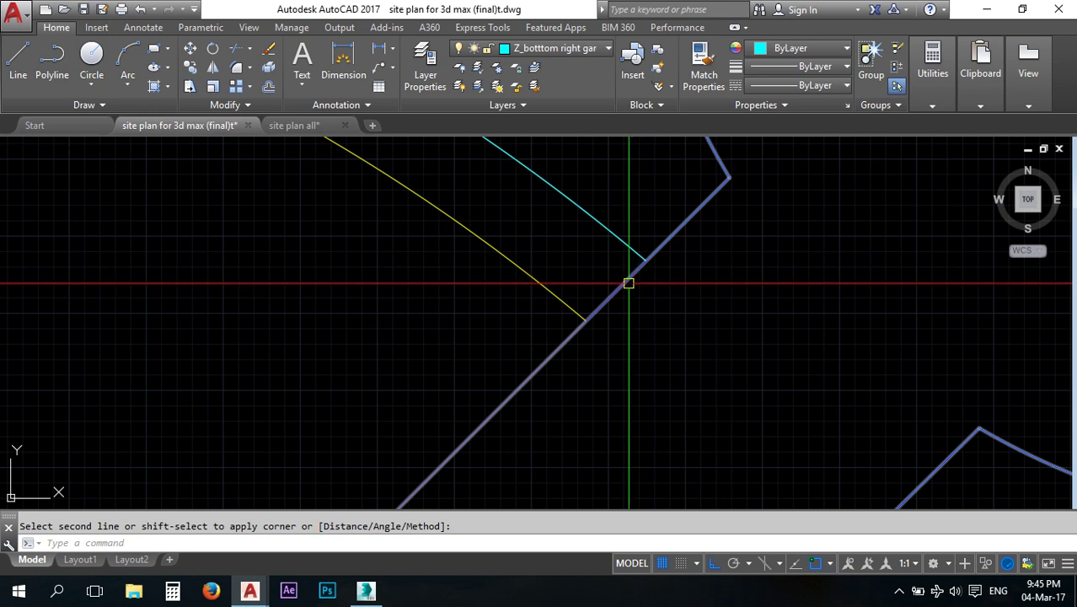
middle_drag(693, 332, 558, 275)
middle_drag(387, 228, 443, 246)
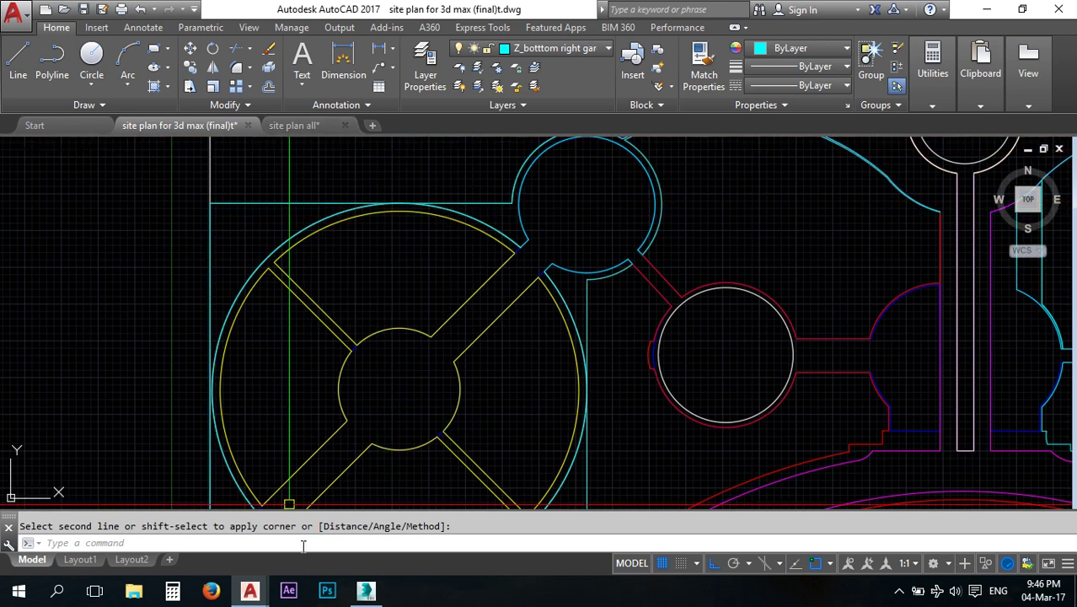
click(365, 590)
scroll(485, 329, down, 2)
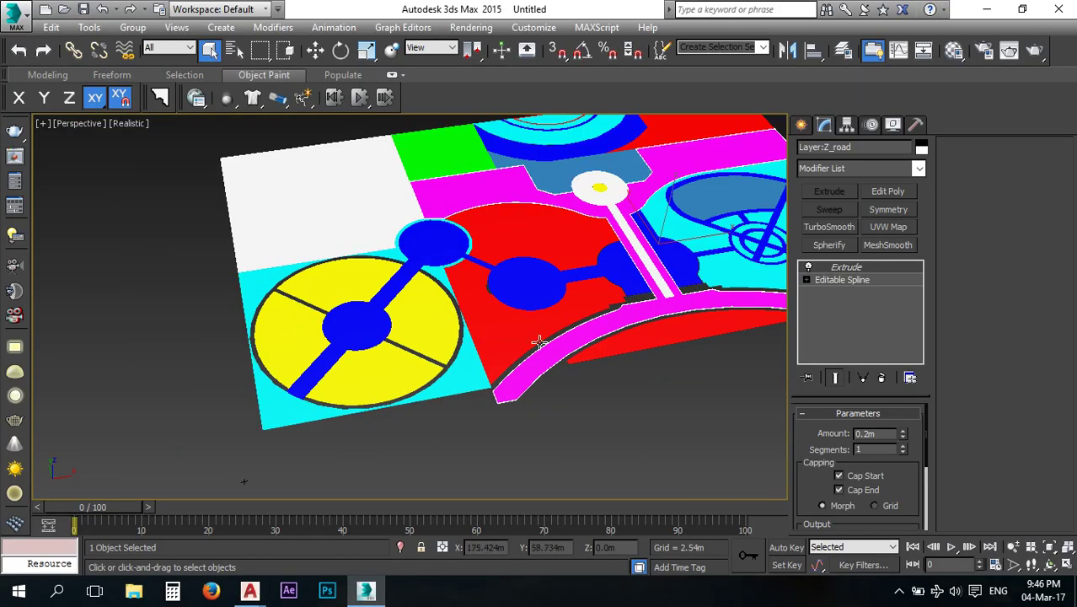
scroll(570, 352, up, 3)
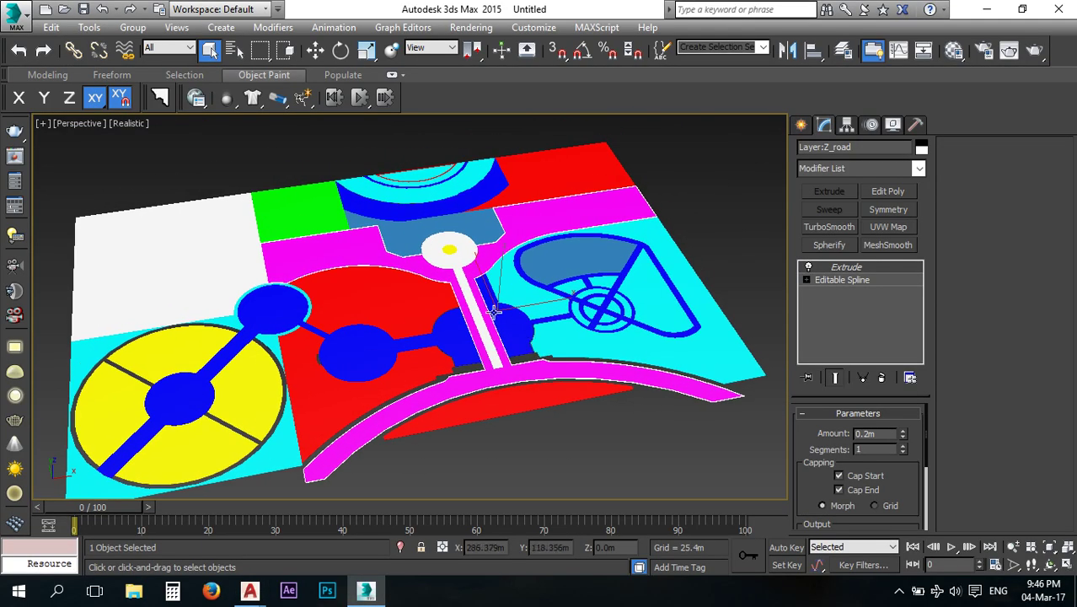
middle_drag(527, 337, 493, 323)
middle_drag(278, 442, 347, 360)
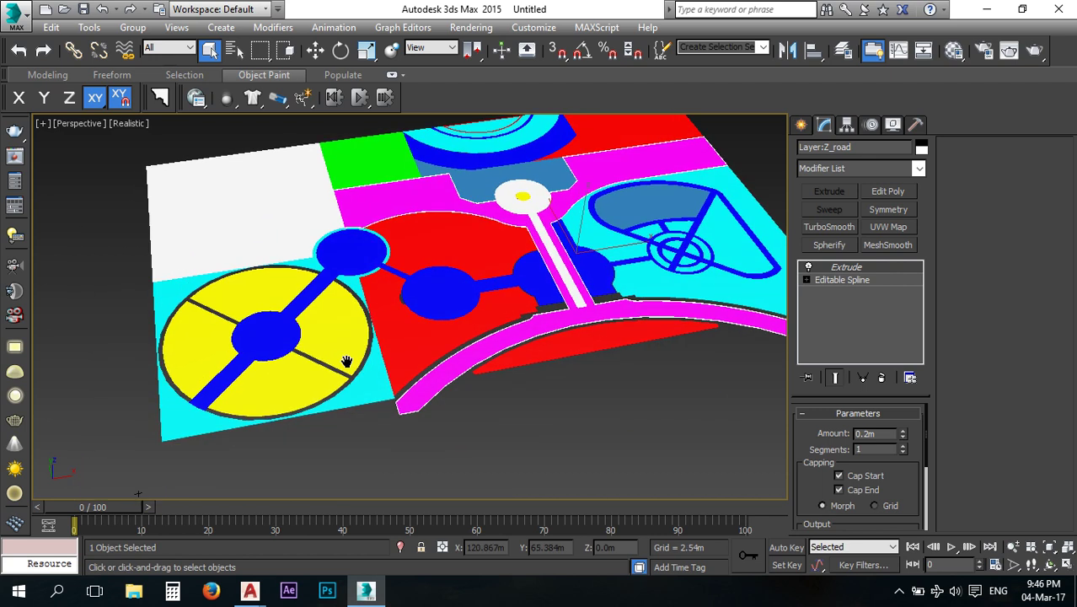
Switch to the "site plan for 3d max (final)t" drawing in AutoCAD and draw a line across the outer end of the round garden's narrow diagonal path.
scroll(340, 368, up, 5)
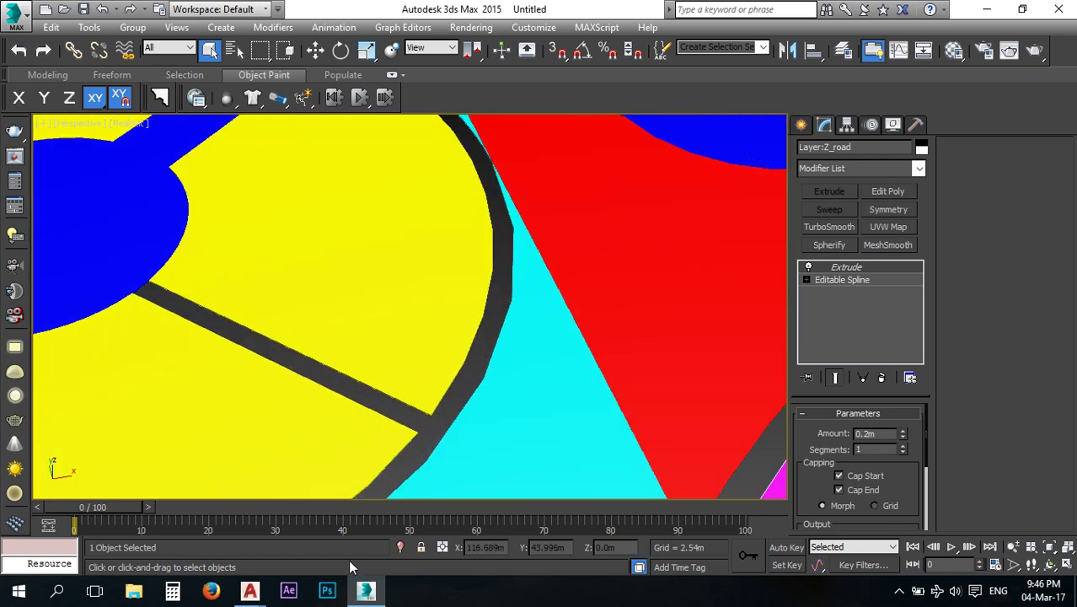
click(250, 591)
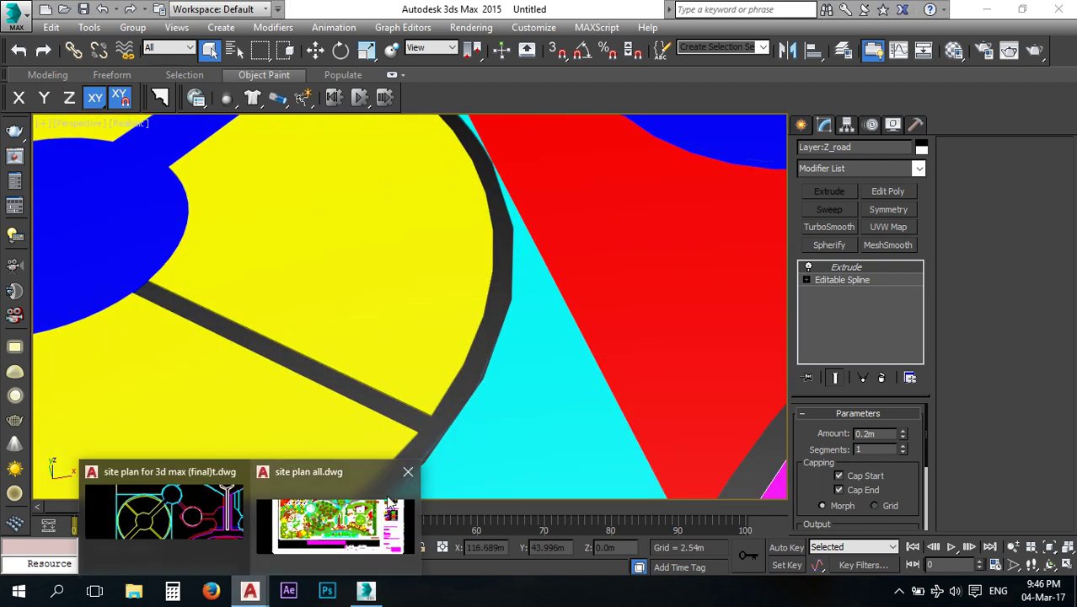
click(205, 525)
scroll(448, 304, down, 2)
scroll(407, 347, up, 5)
middle_drag(500, 369, 445, 242)
middle_drag(552, 326, 503, 228)
scroll(660, 426, up, 2)
middle_drag(668, 434, 610, 356)
key(Escape)
text(l)
key(Return)
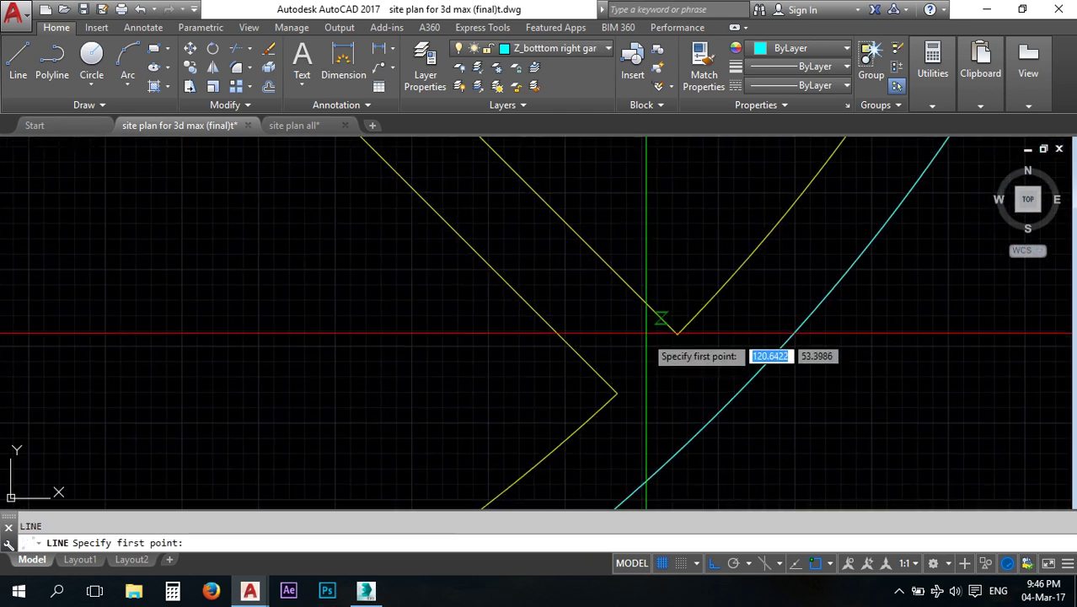
click(653, 311)
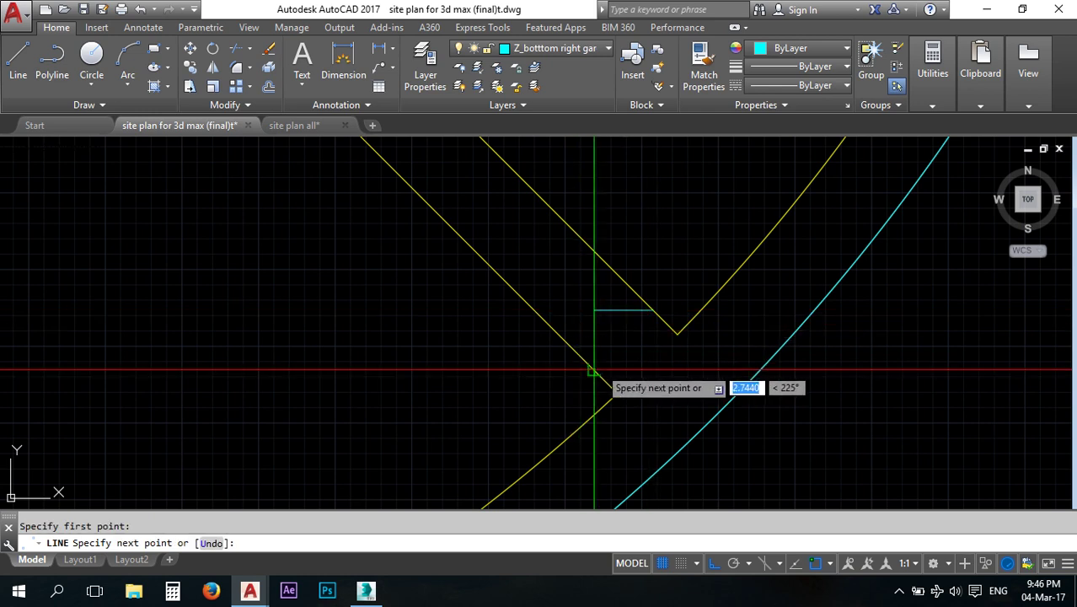
Draw a second line across the inner end of the narrow diagonal path, near the round garden's centre.
scroll(596, 391, down, 4)
middle_drag(497, 278, 516, 300)
scroll(514, 300, up, 3)
key(Return)
click(502, 269)
click(463, 307)
right_click(465, 314)
click(474, 326)
Create a polyline boundary from a point inside the narrow diagonal path, between its two end lines.
scroll(482, 313, down, 3)
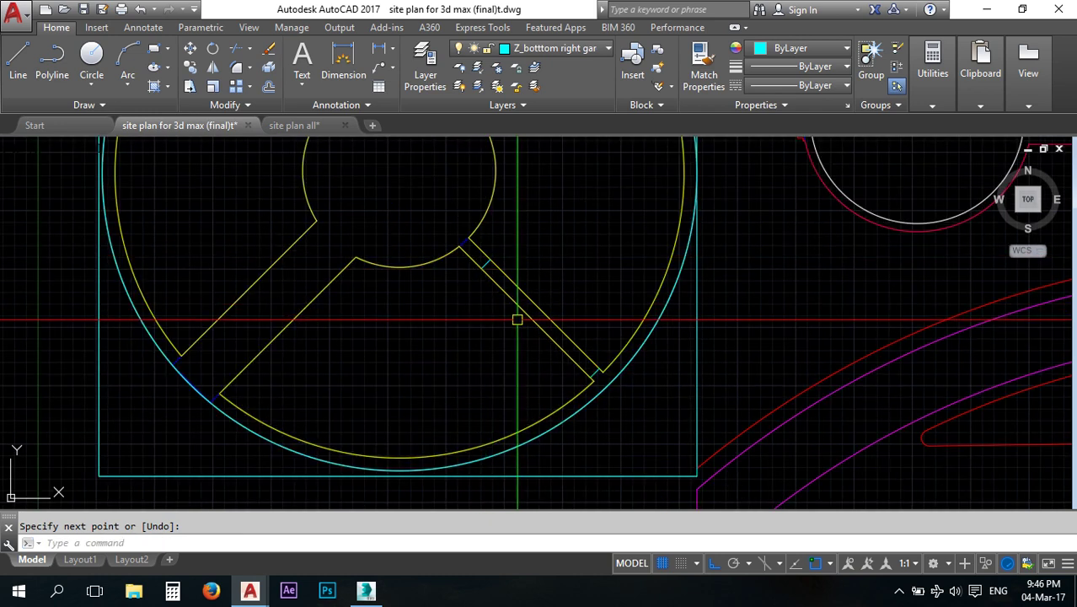
text(bo)
key(Return)
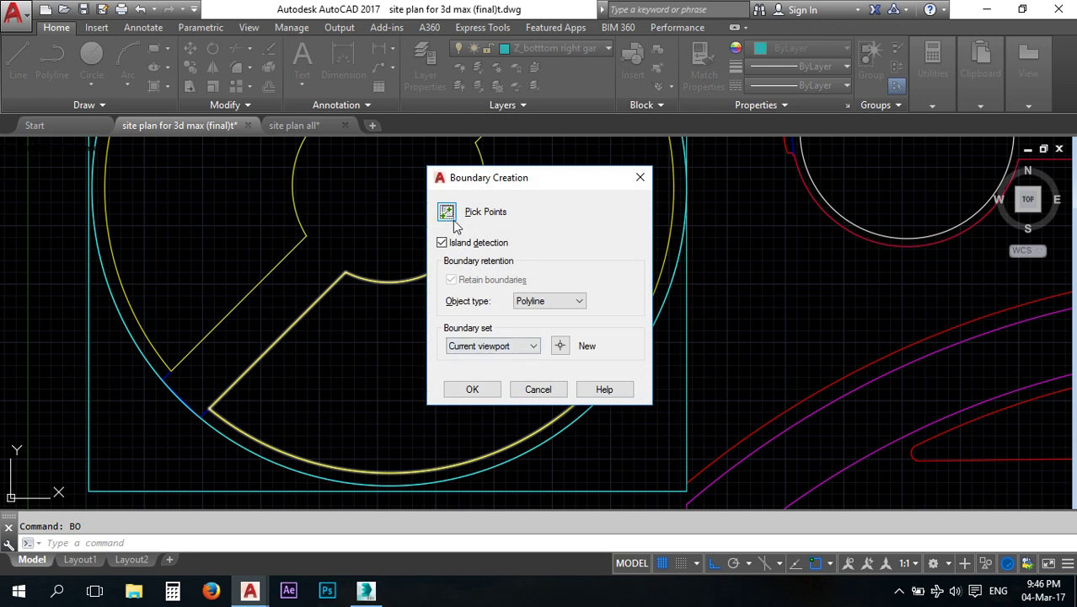
click(447, 212)
click(510, 313)
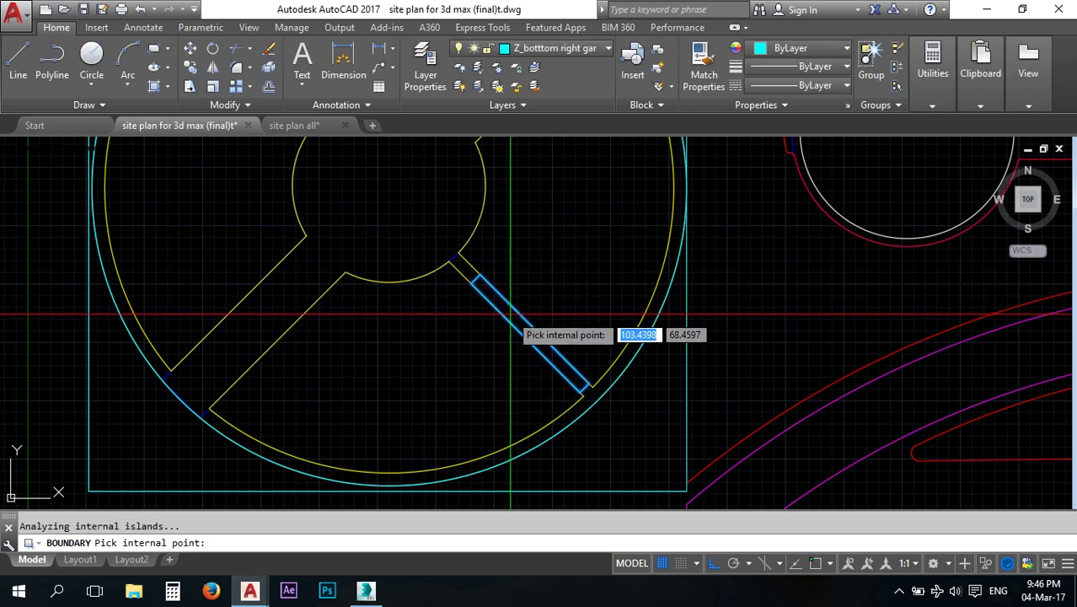
key(Return)
Erase the narrow path's boundary polyline and the two short lines across its ends.
click(544, 331)
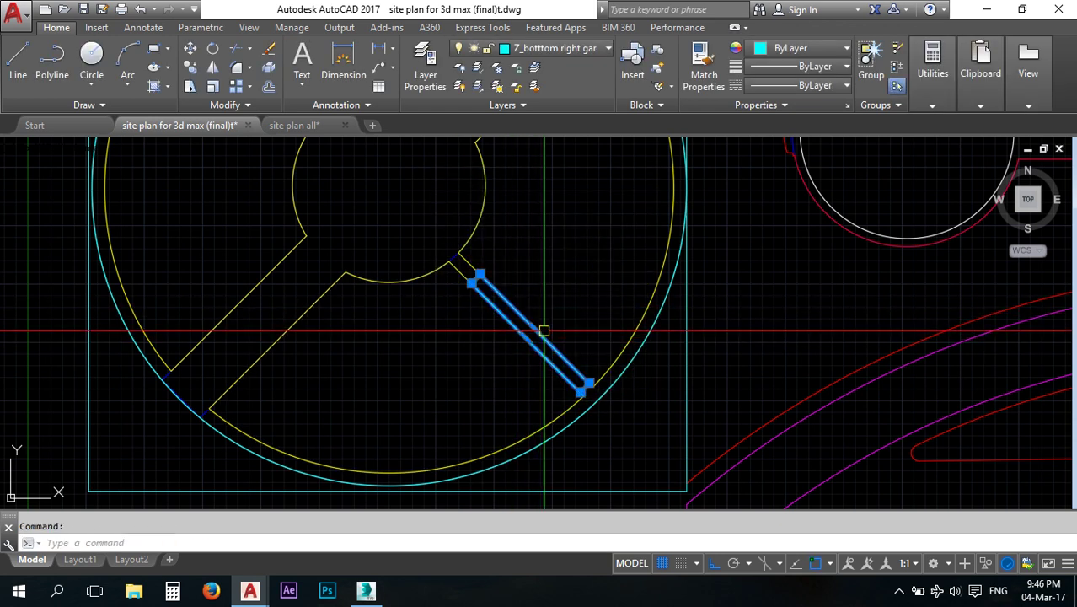
scroll(548, 320, up, 4)
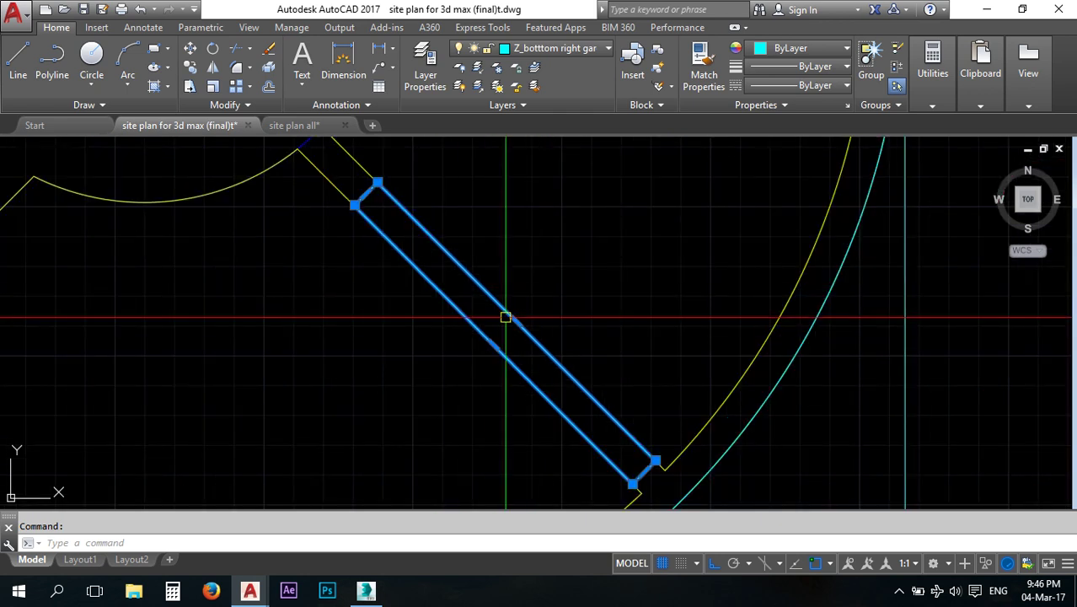
key(Return)
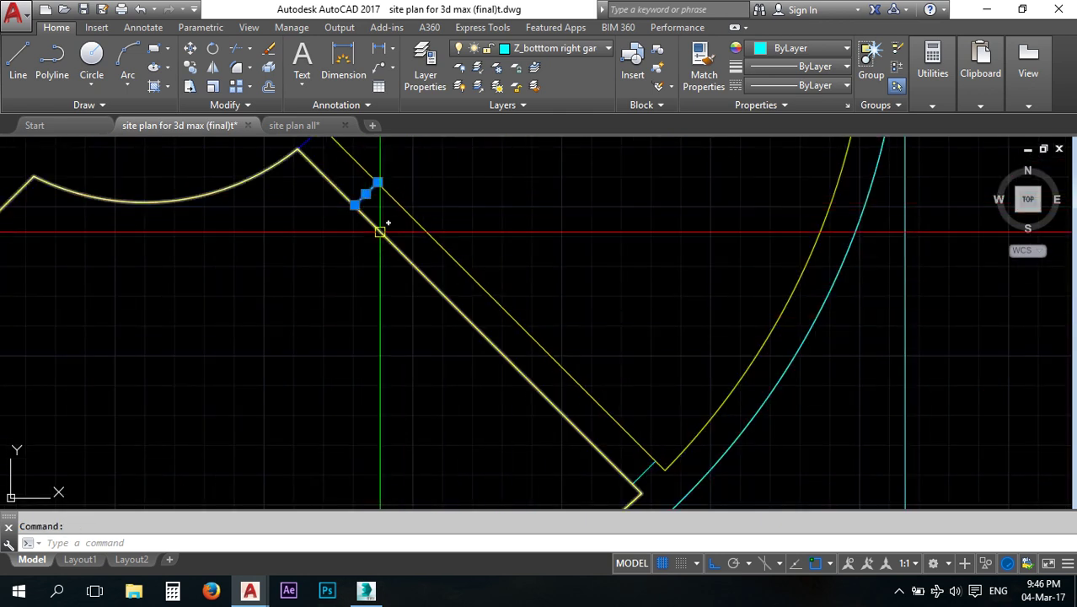
click(643, 465)
text(e)
key(Return)
scroll(535, 357, down, 8)
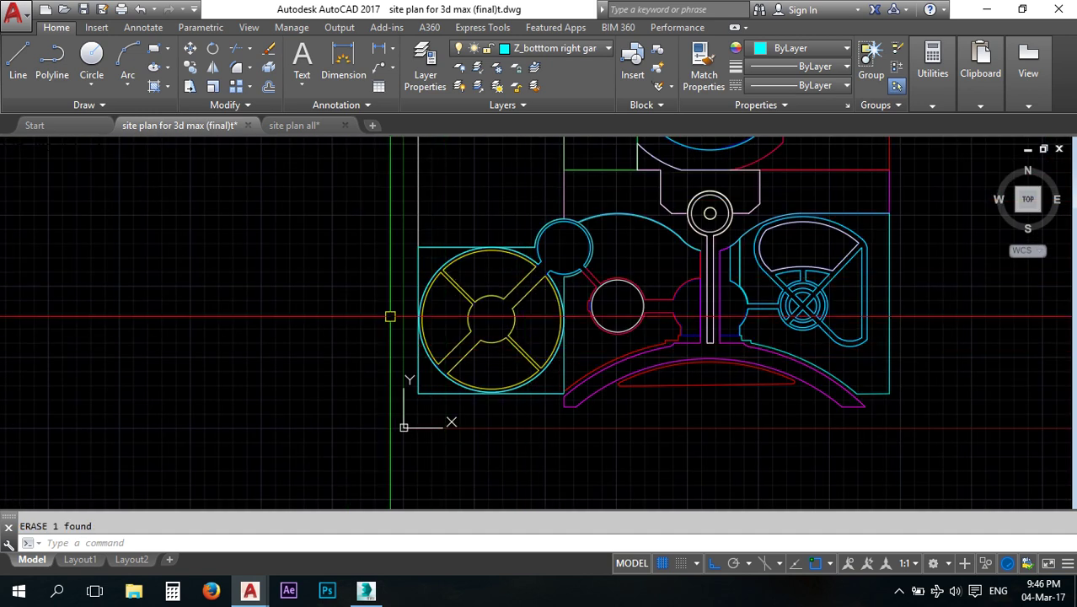
Open the "site plan all" drawing and examine the play garden's details and the legend of furniture and paving symbols.
middle_drag(611, 343, 499, 409)
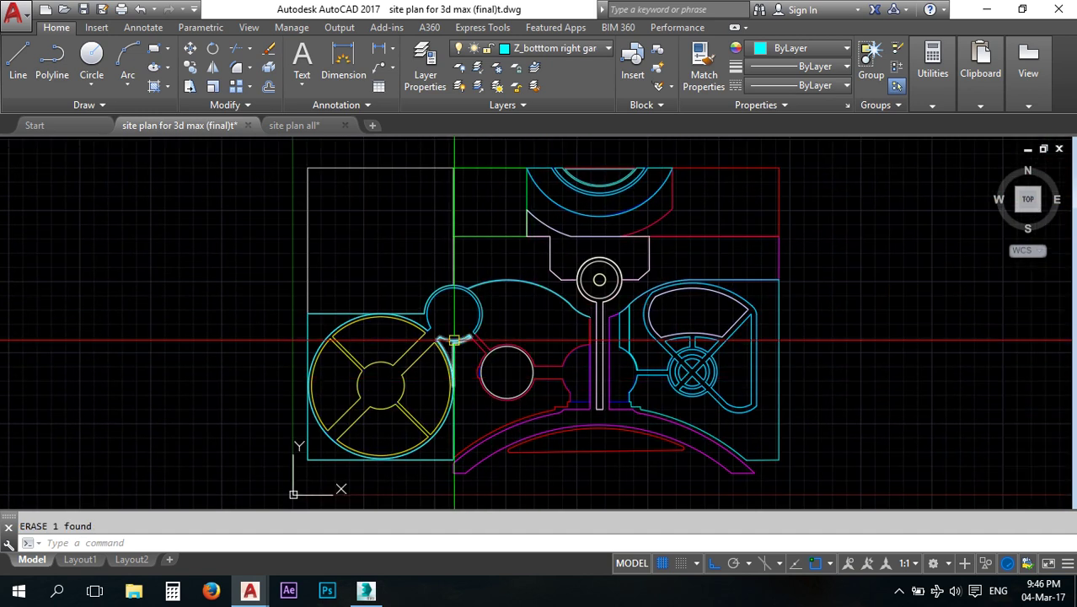
click(297, 125)
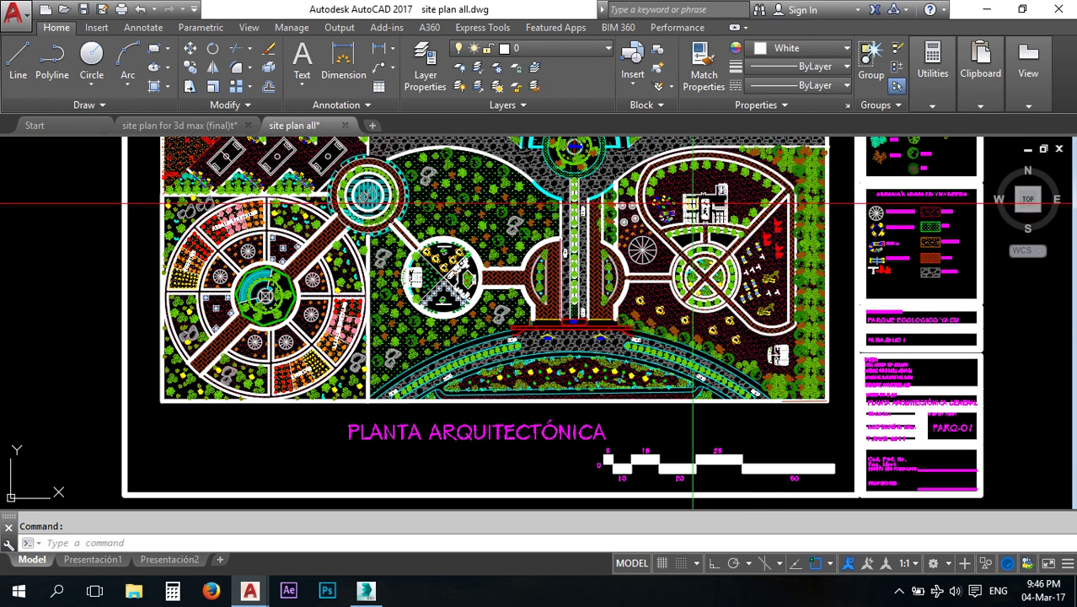
scroll(654, 218, up, 4)
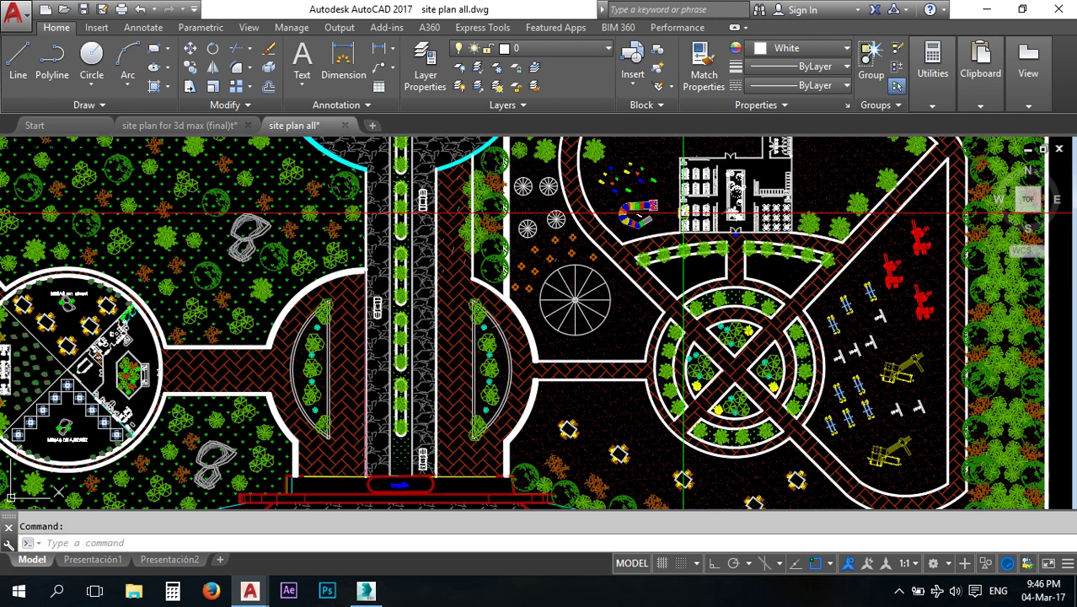
scroll(651, 207, up, 4)
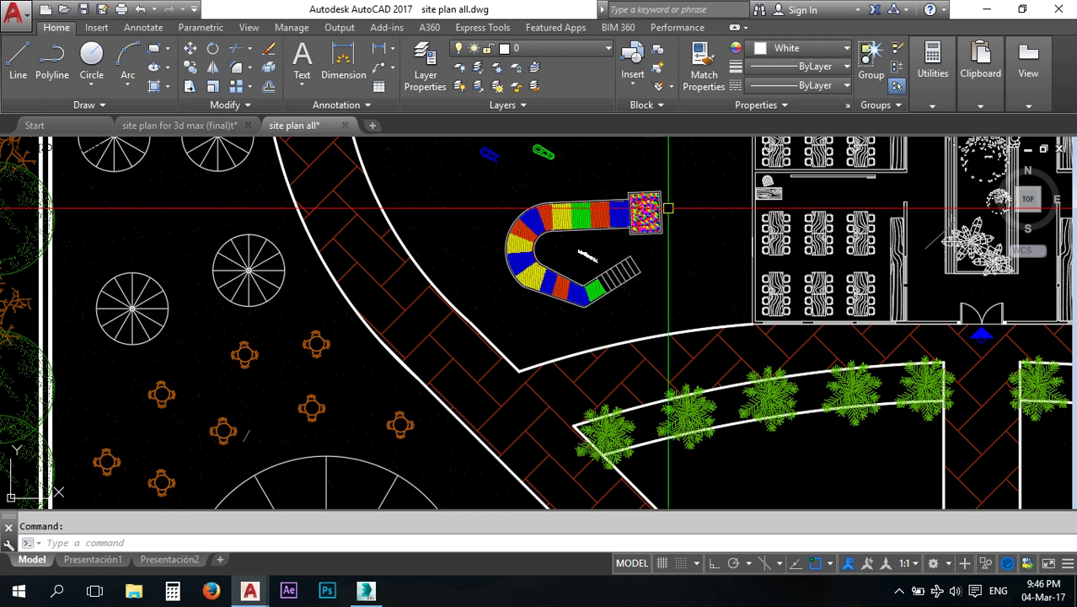
scroll(697, 236, down, 2)
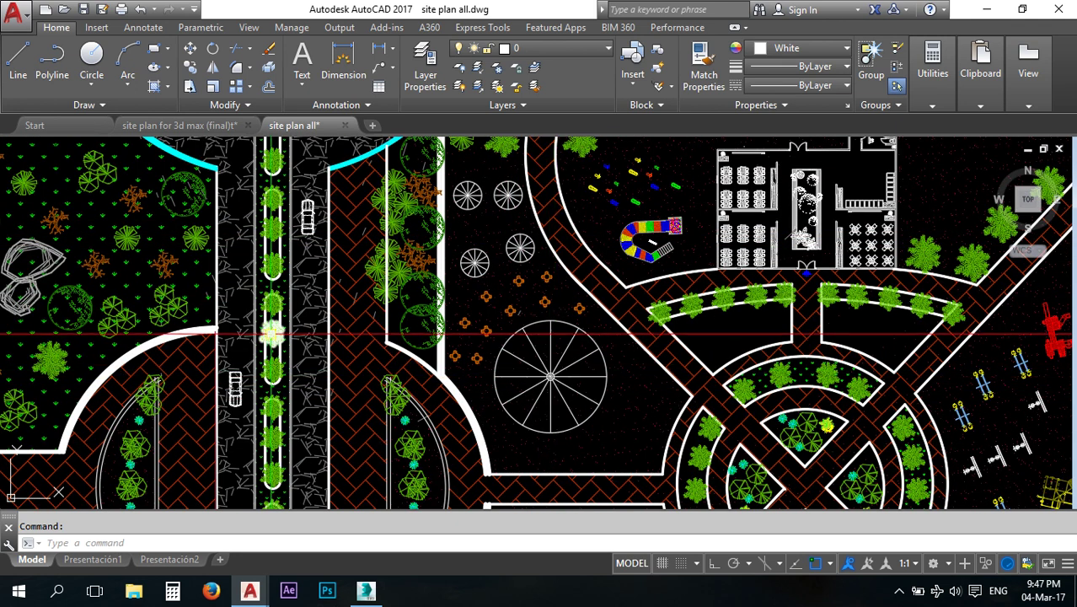
scroll(268, 335, down, 2)
scroll(268, 335, down, 4)
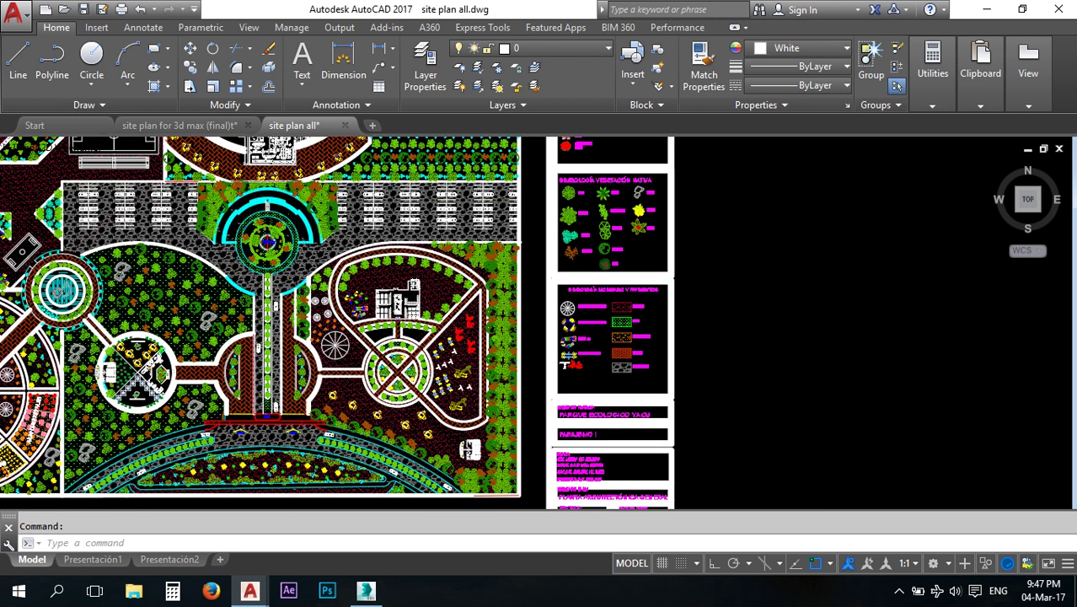
scroll(479, 349, down, 2)
scroll(542, 326, up, 2)
scroll(644, 320, up, 5)
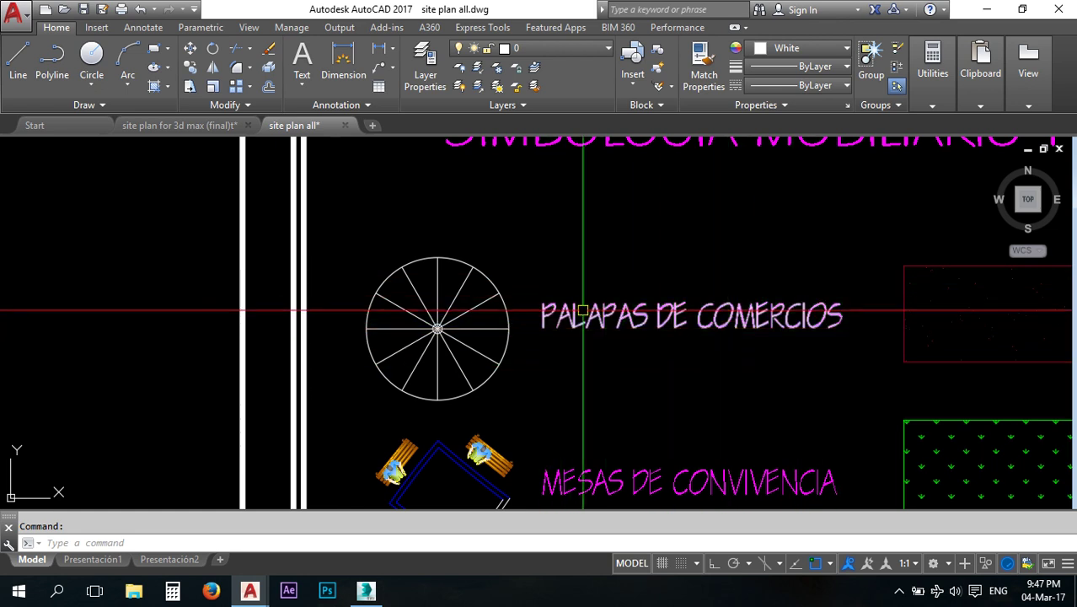
scroll(626, 293, down, 2)
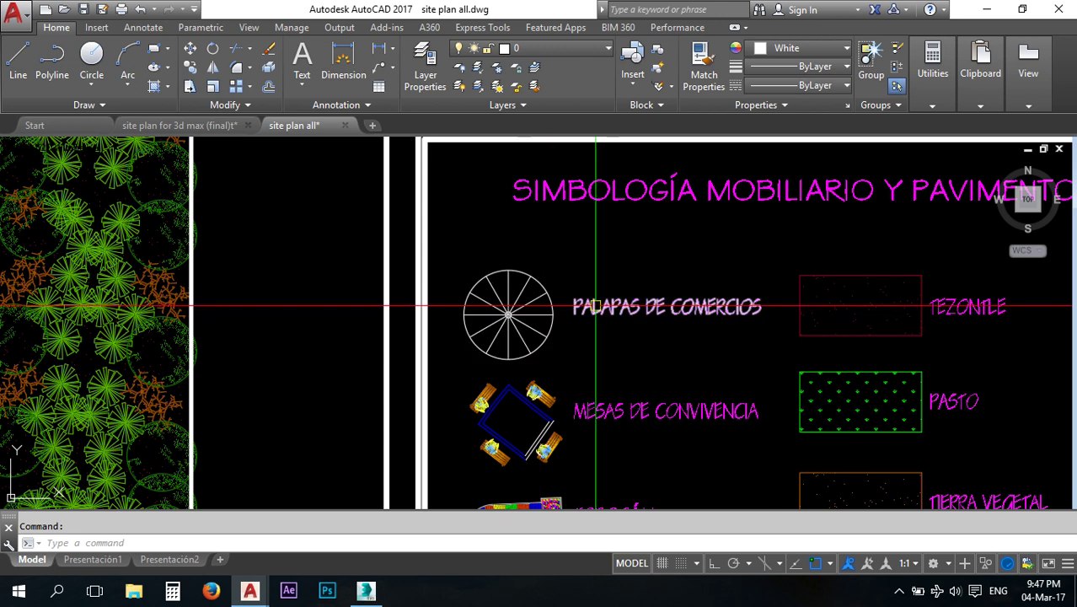
scroll(649, 229, down, 4)
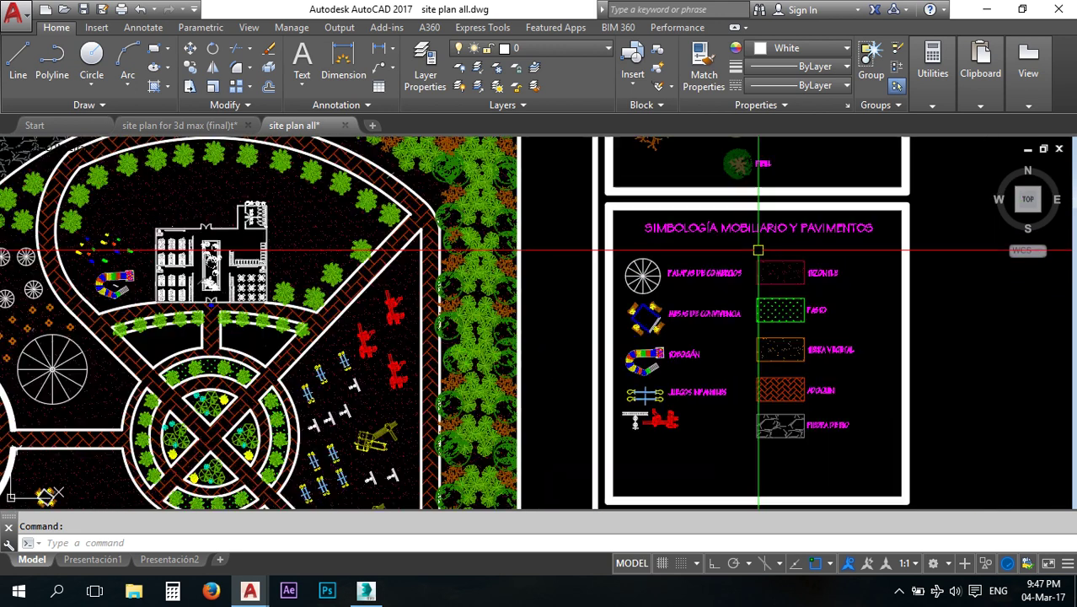
Examine the picnic tables below the circular crossing, the ticket office, the access road and the road hatch in the detailed plan.
middle_drag(50, 386, 455, 323)
middle_drag(476, 358, 466, 230)
scroll(448, 309, up, 4)
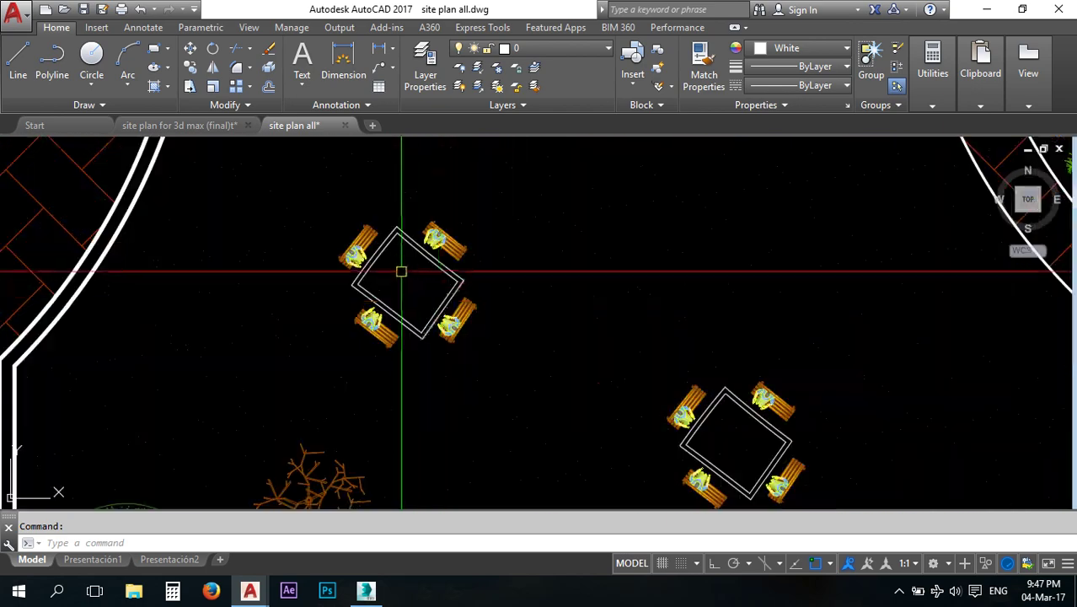
scroll(402, 272, down, 3)
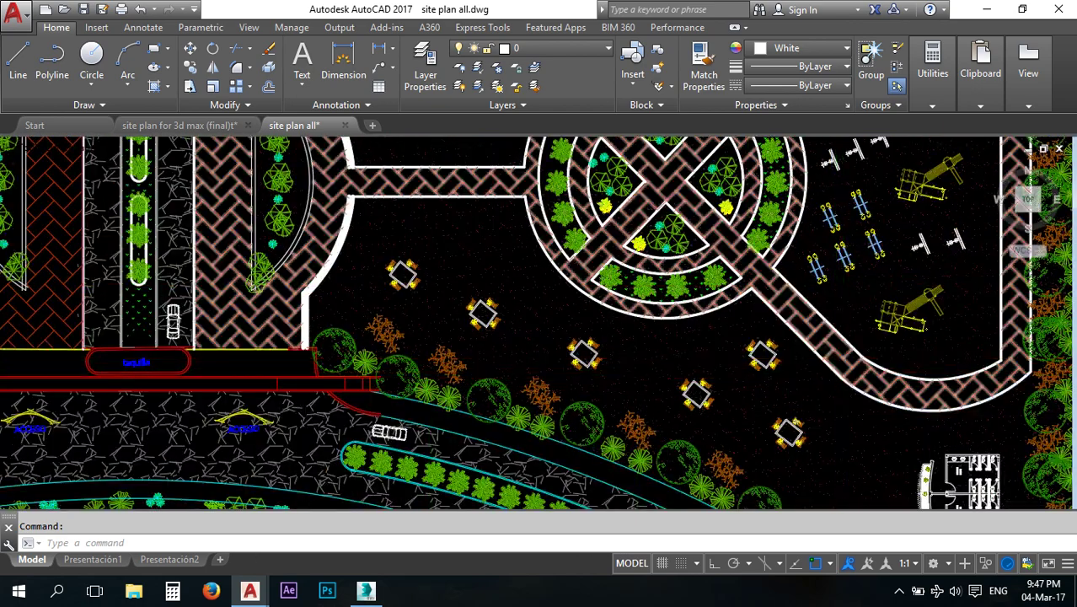
scroll(846, 357, down, 2)
scroll(561, 409, up, 4)
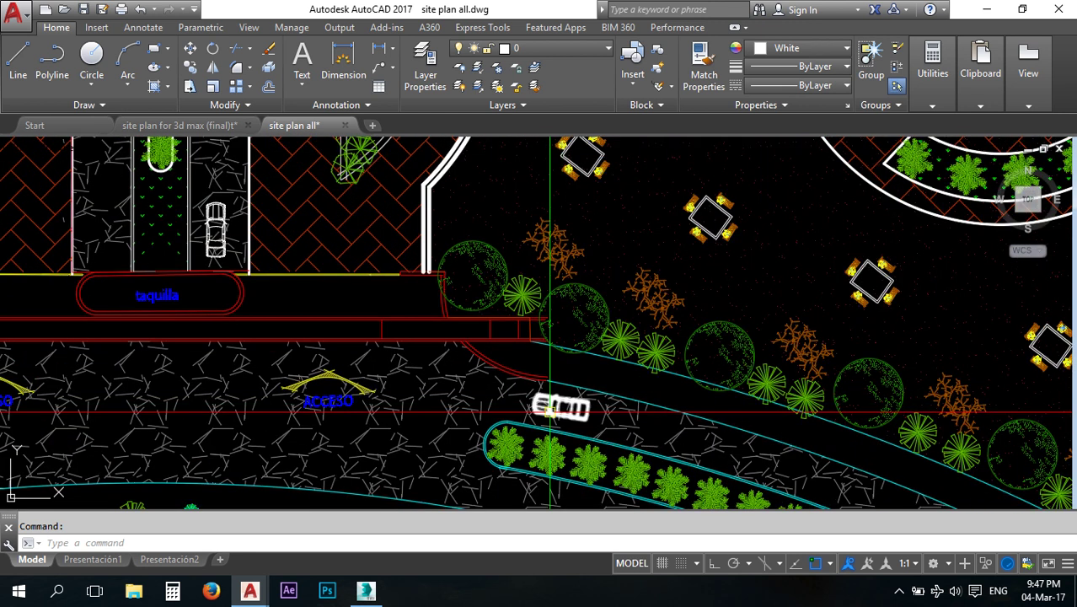
scroll(453, 398, down, 4)
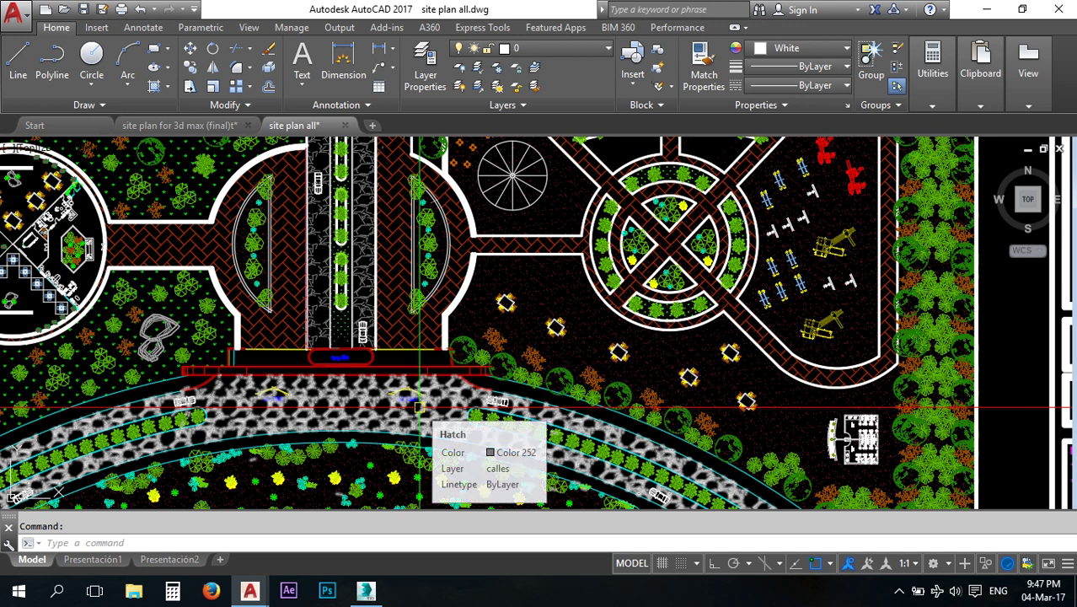
middle_drag(407, 410, 488, 357)
Switch to 3ds Max, bring the whole extruded site into view, and show the Layers toolbar docked above the viewport.
click(366, 590)
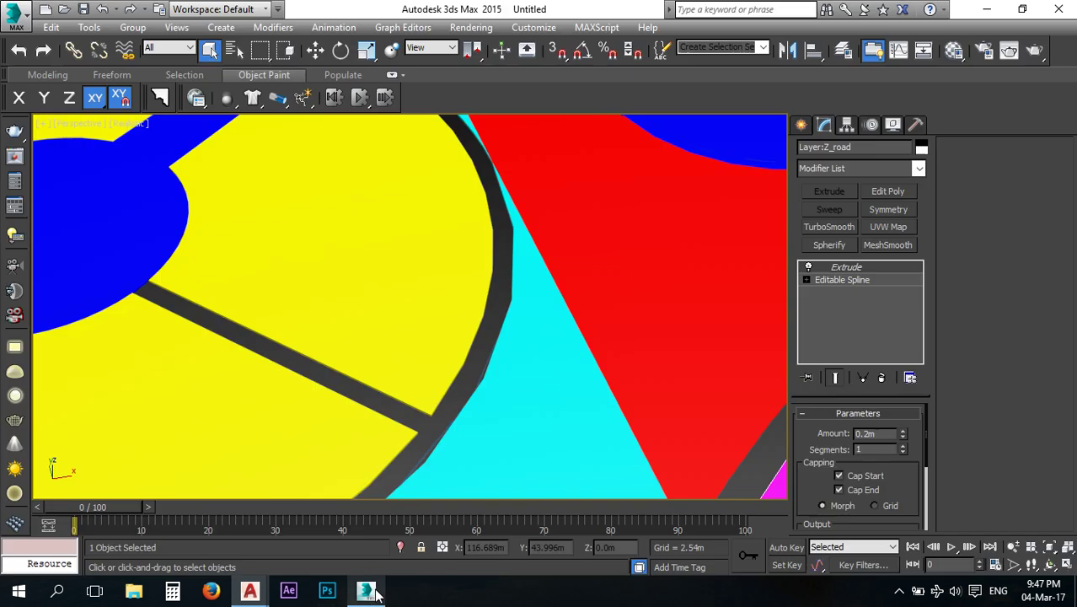
scroll(566, 372, down, 5)
middle_drag(640, 395, 452, 419)
click(468, 438)
click(426, 374)
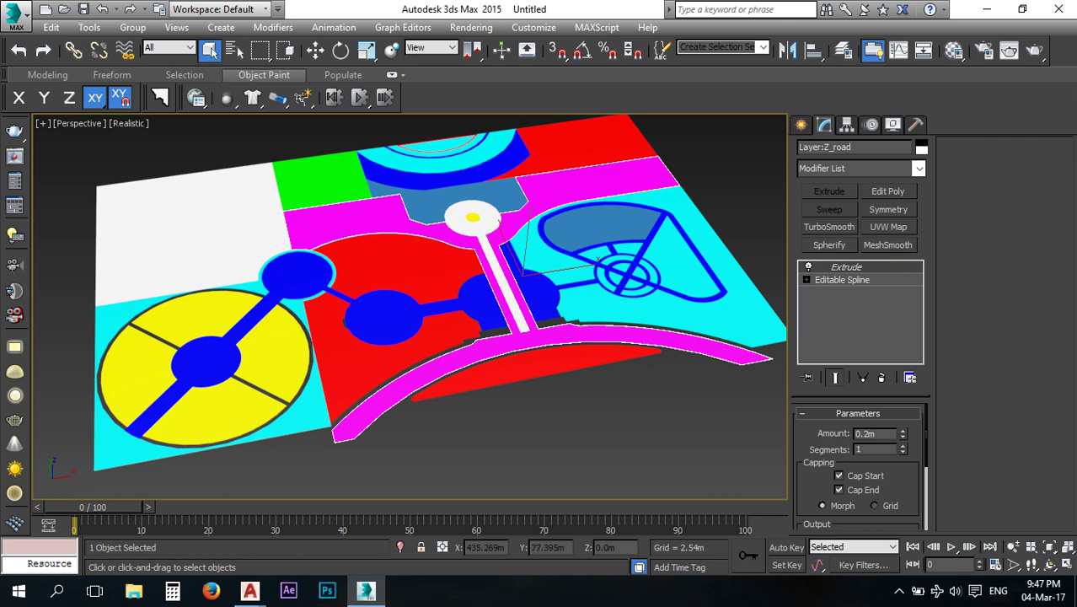
right_click(1003, 119)
click(942, 204)
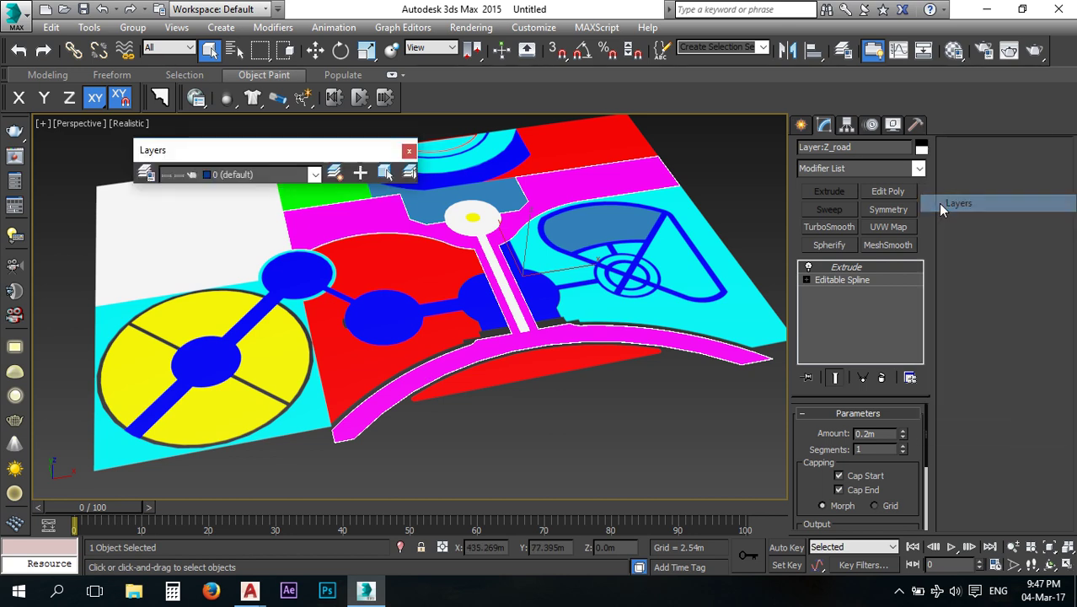
drag(206, 153, 462, 109)
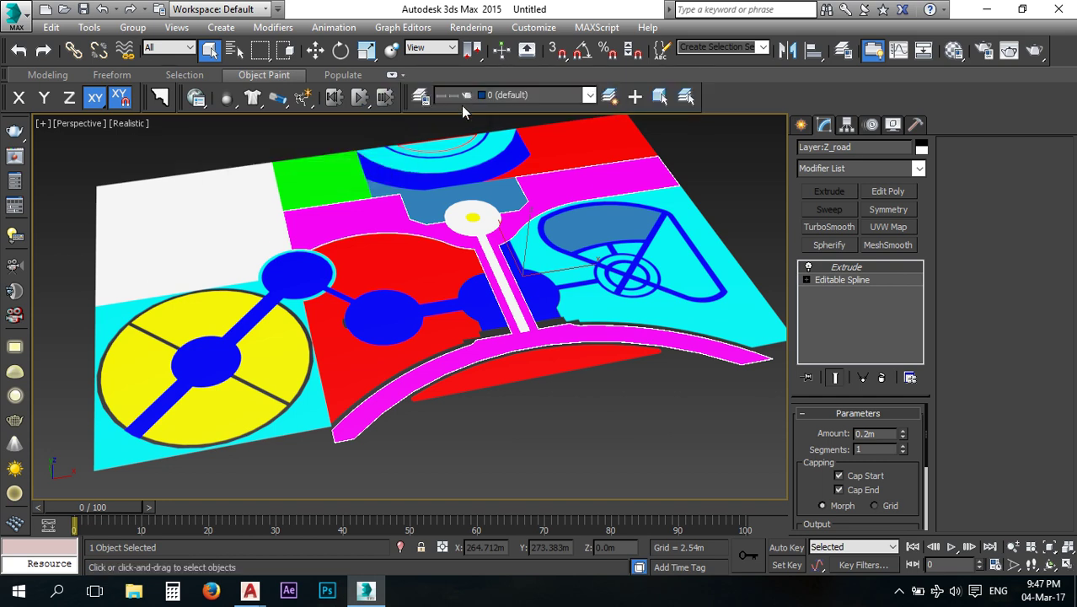
click(516, 409)
click(493, 346)
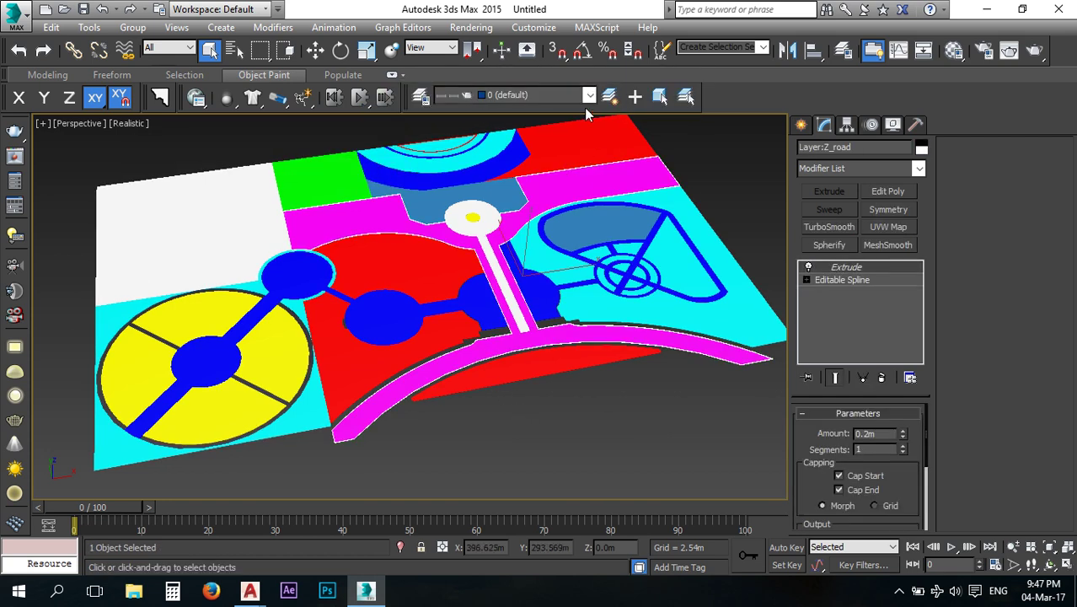
Make Z_road the current layer.
click(589, 96)
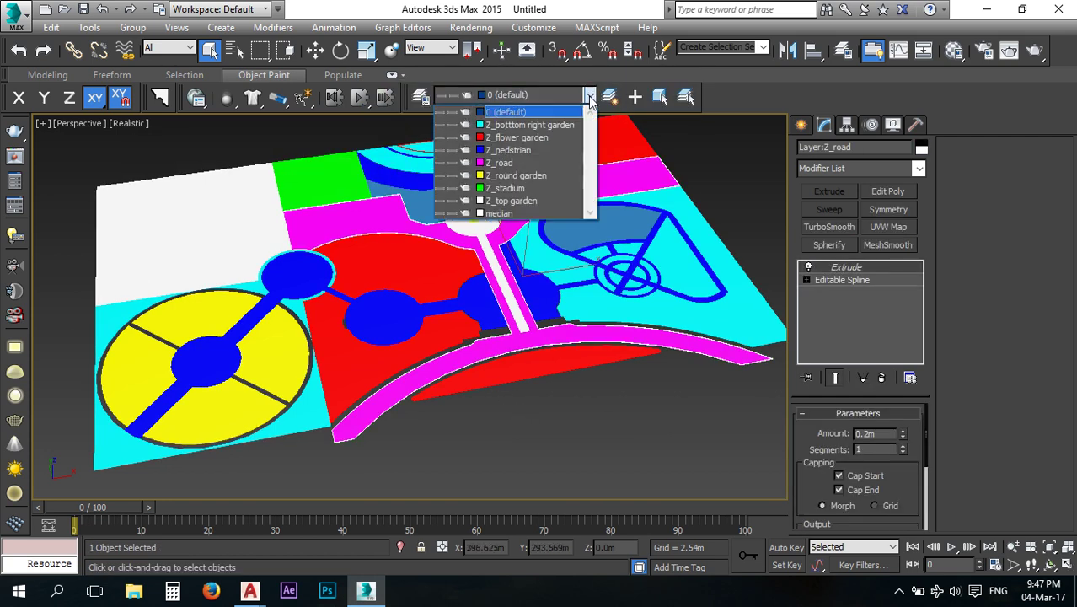
click(503, 164)
click(557, 392)
click(503, 345)
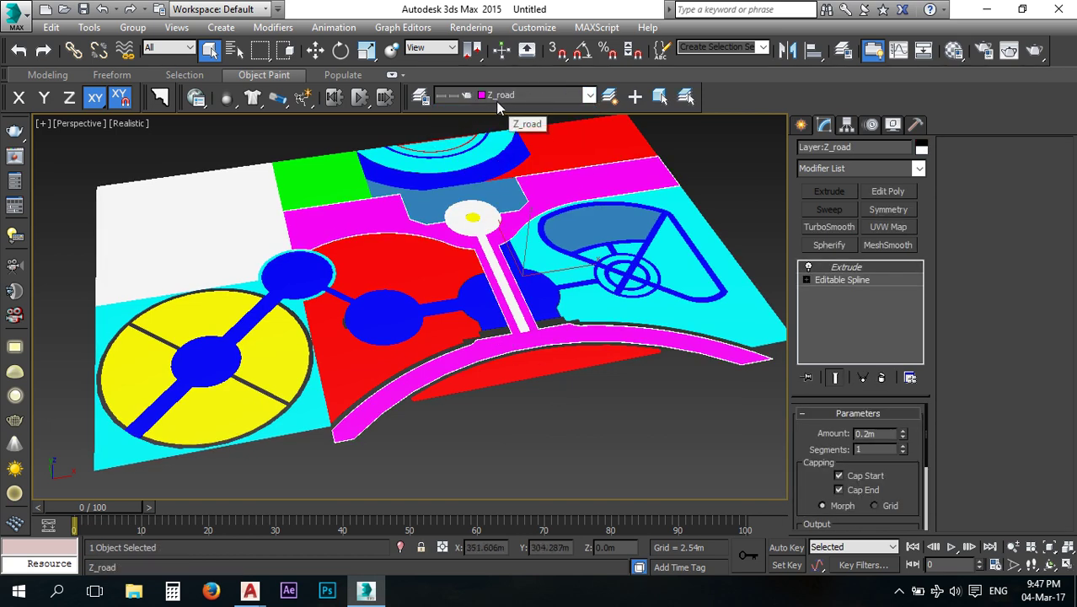
Select the cyan garden object and make Z_botttom right garden the current layer, leaving the layer colour dialog without a change.
click(555, 424)
click(594, 299)
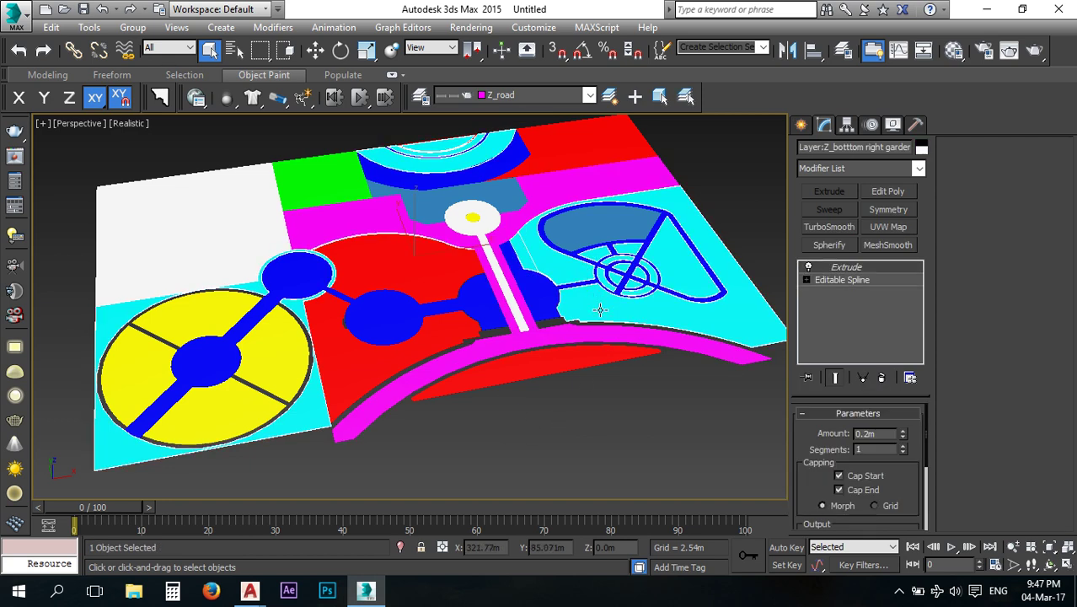
click(602, 364)
click(604, 312)
click(542, 96)
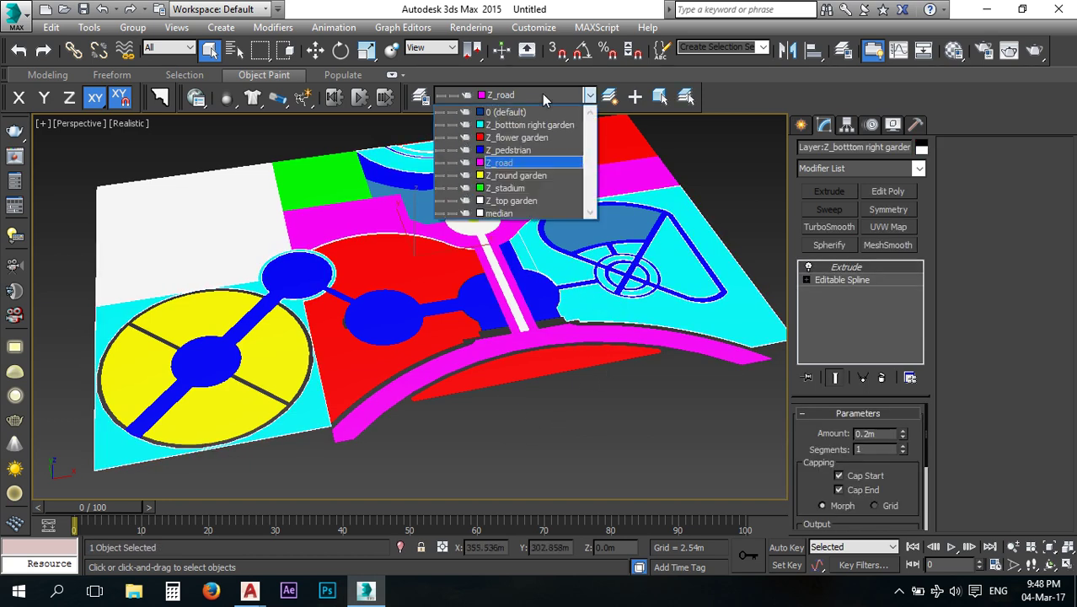
click(480, 126)
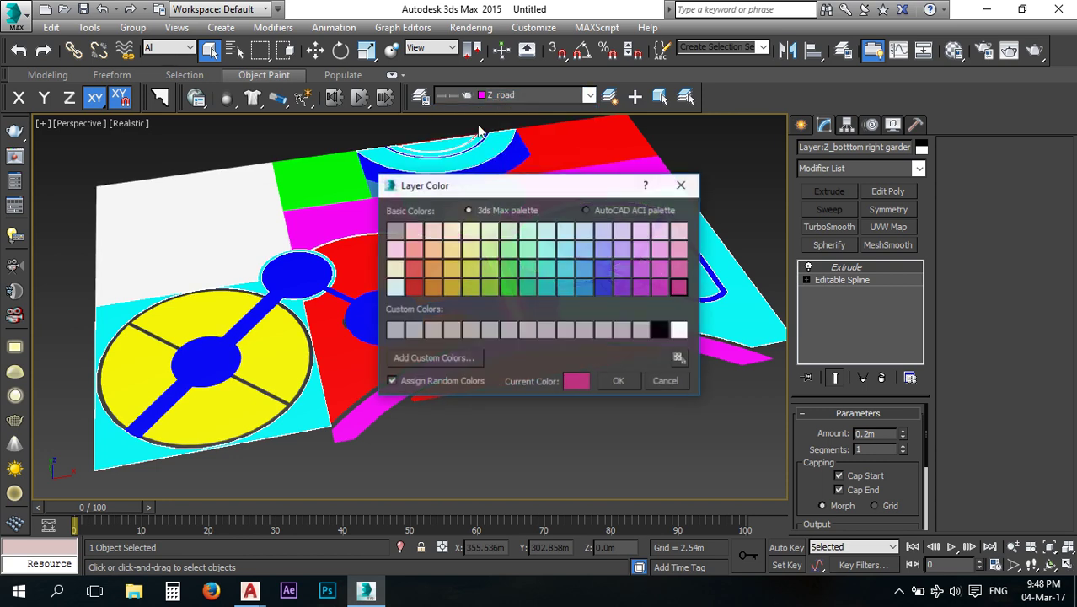
click(657, 383)
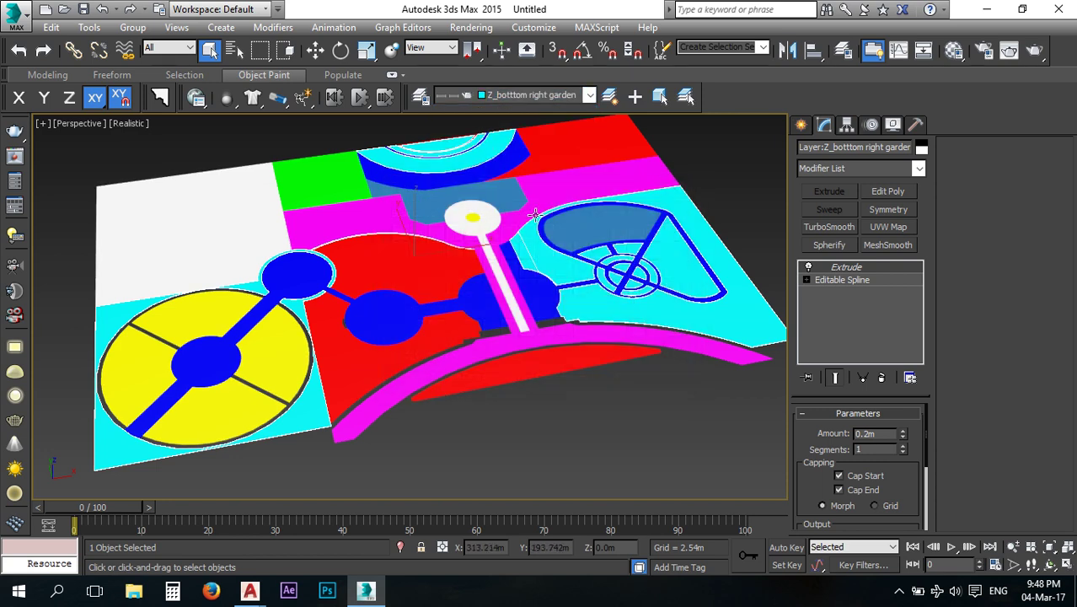
Select the magenta road object and look at the Material Editor, closing it without assigning a material.
click(504, 348)
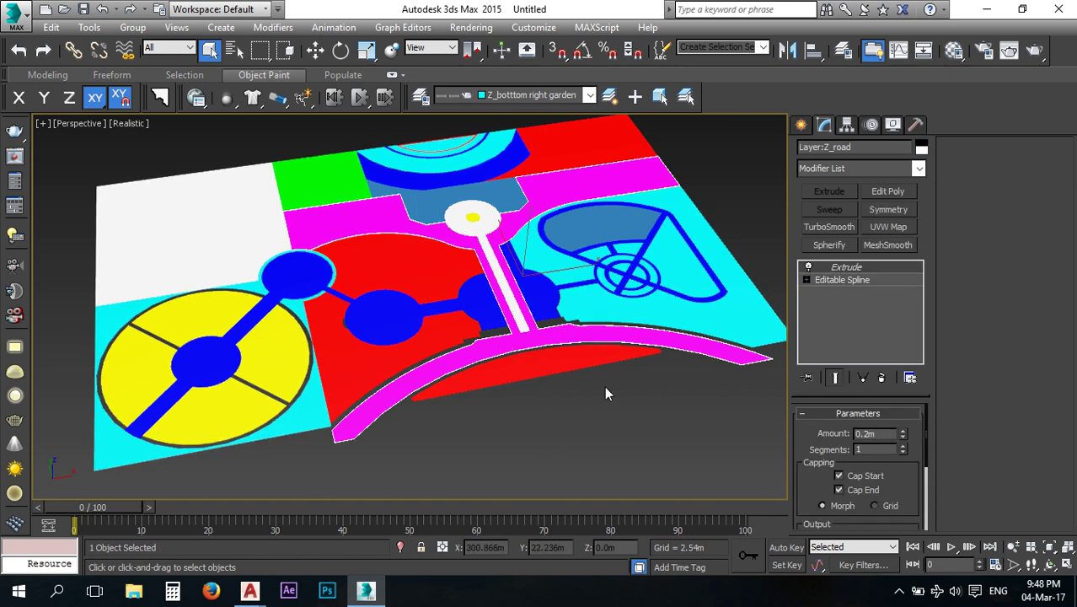
alt+middle_drag(604, 391, 513, 239)
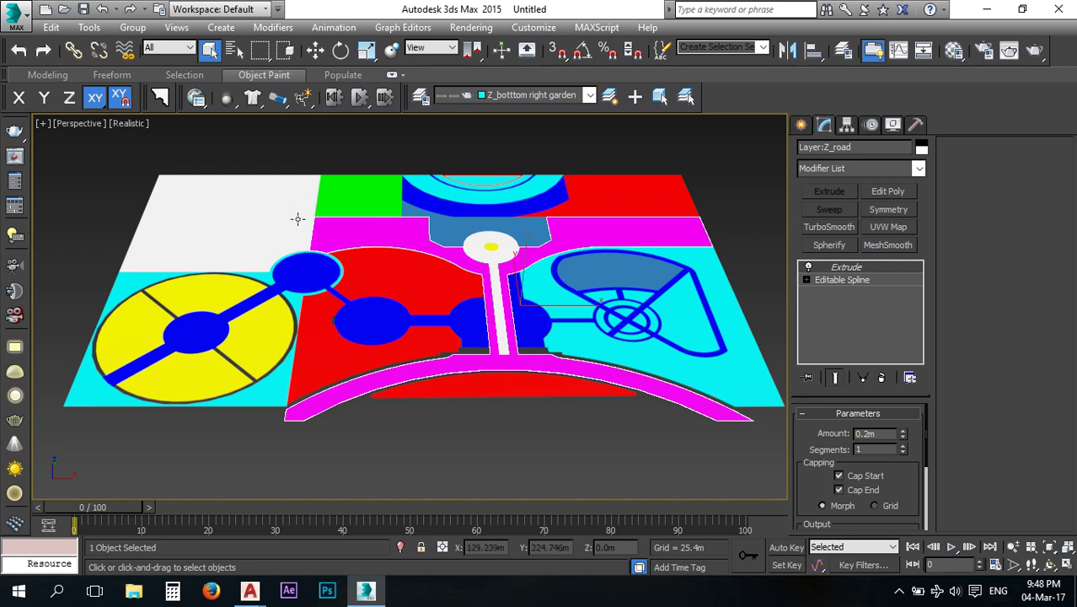
click(351, 159)
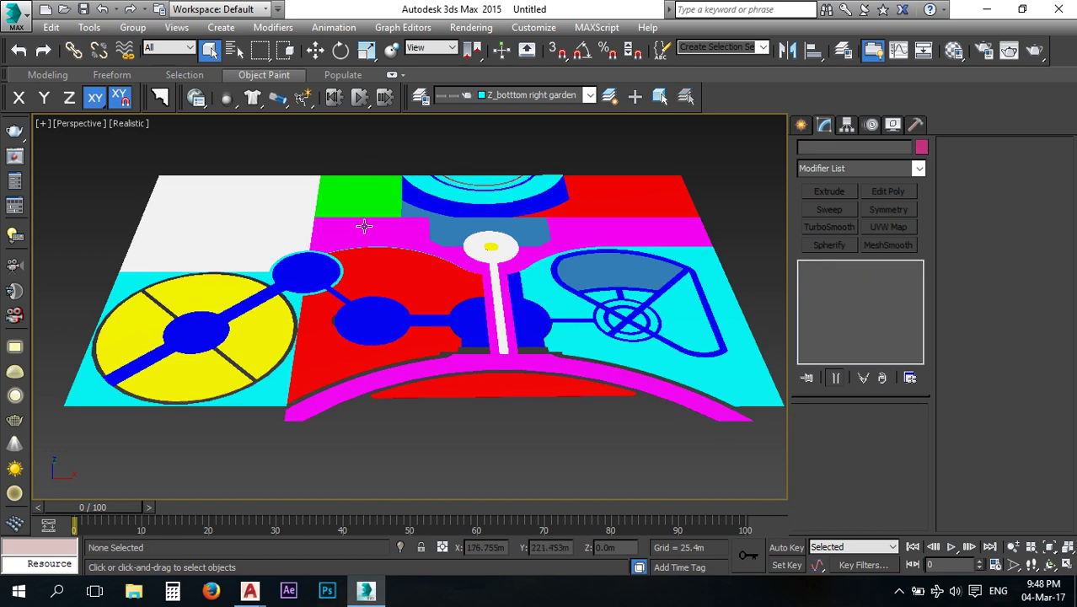
click(426, 368)
key(m)
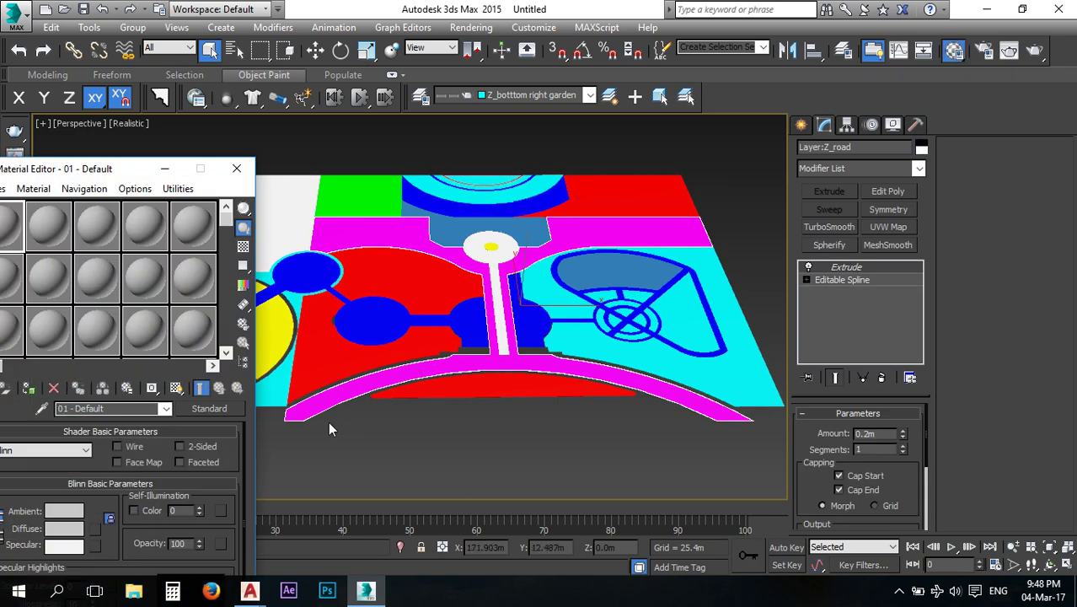
drag(95, 169, 227, 148)
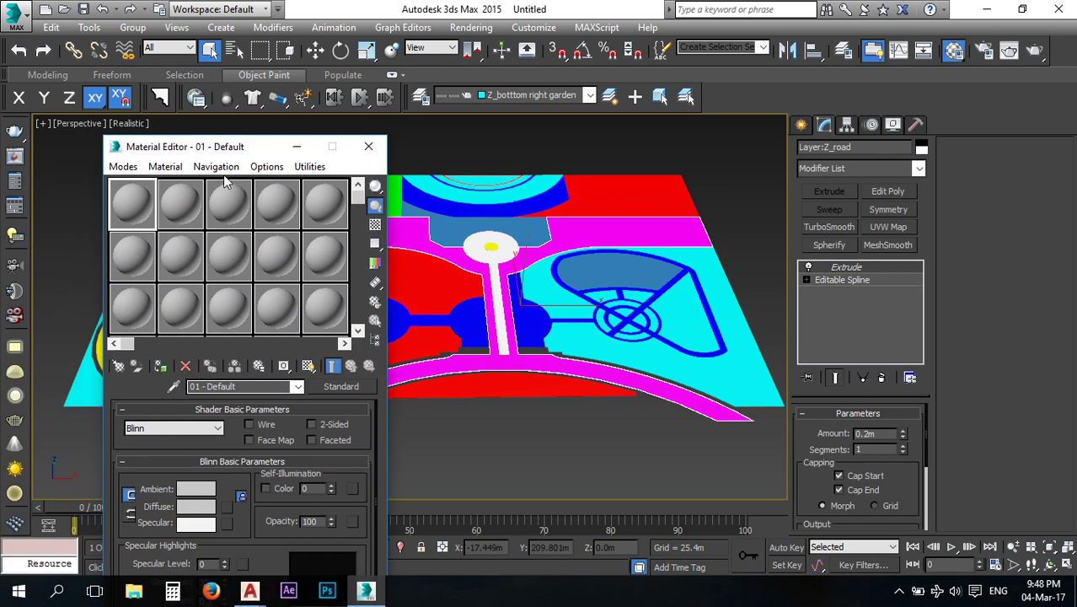
click(368, 147)
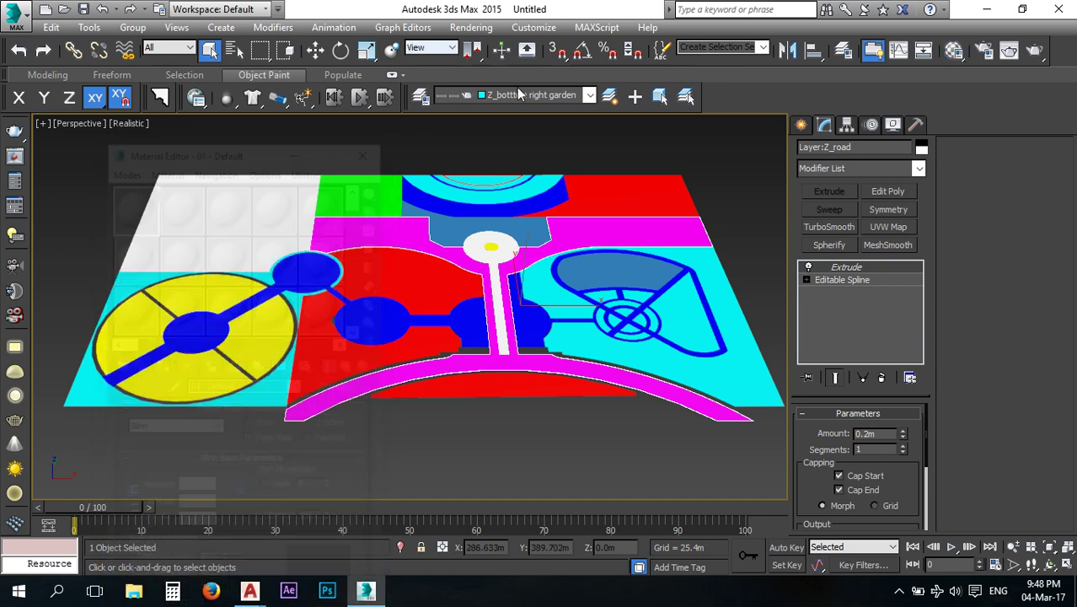
click(529, 28)
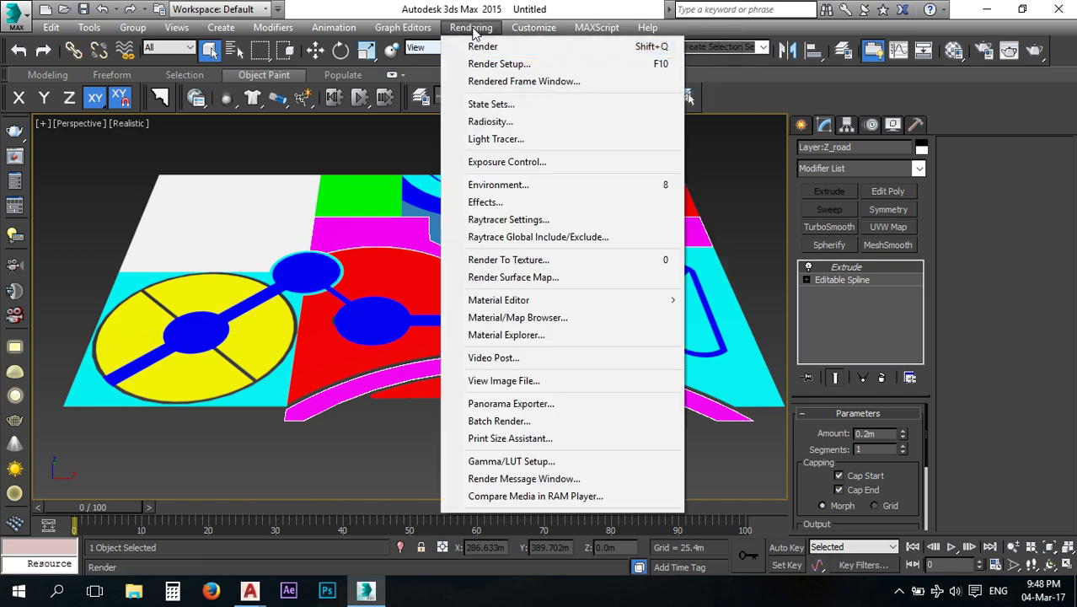
click(349, 431)
click(348, 431)
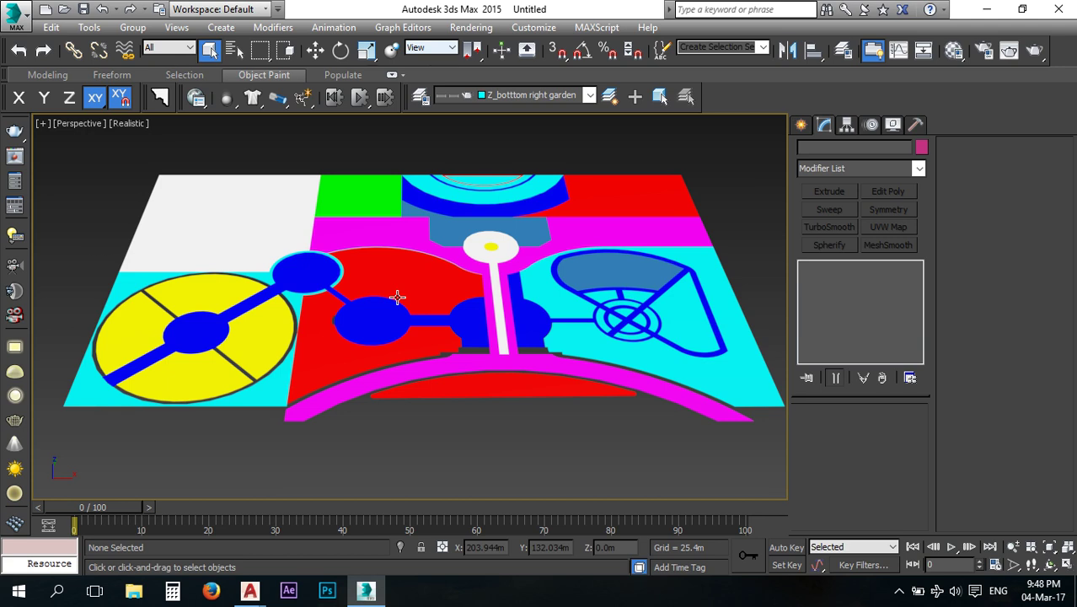
View the frame rate in the Time Configuration dialog and open Calculator beside it.
click(995, 564)
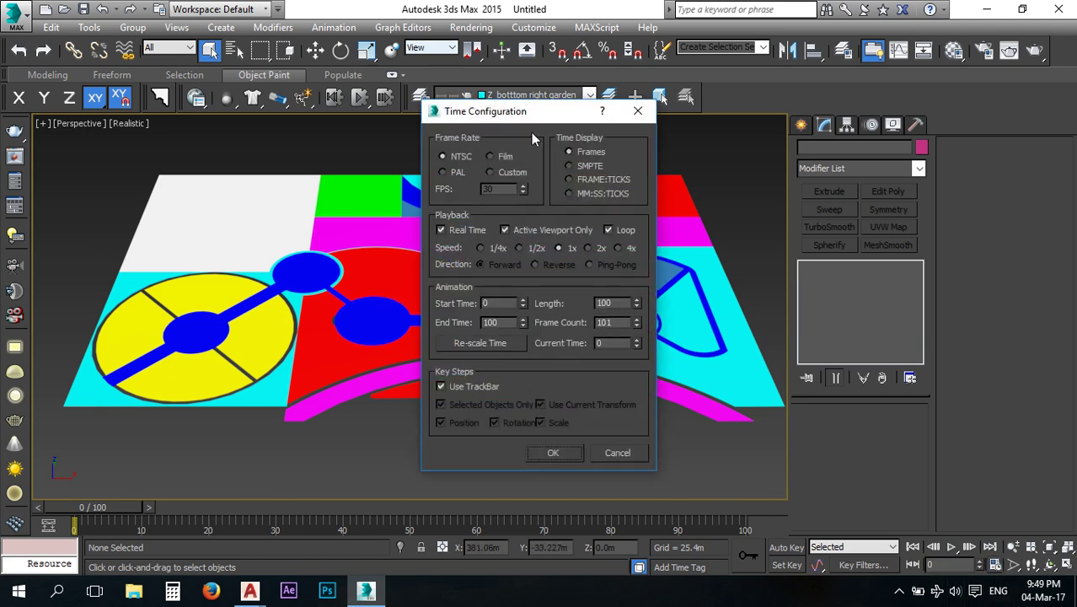
drag(527, 116, 436, 112)
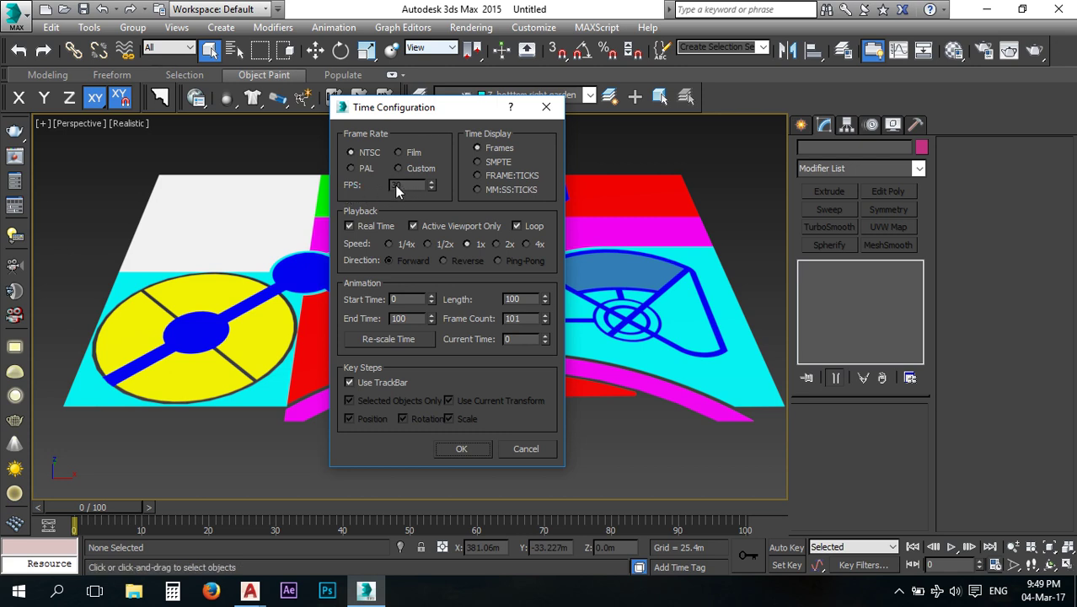
click(171, 591)
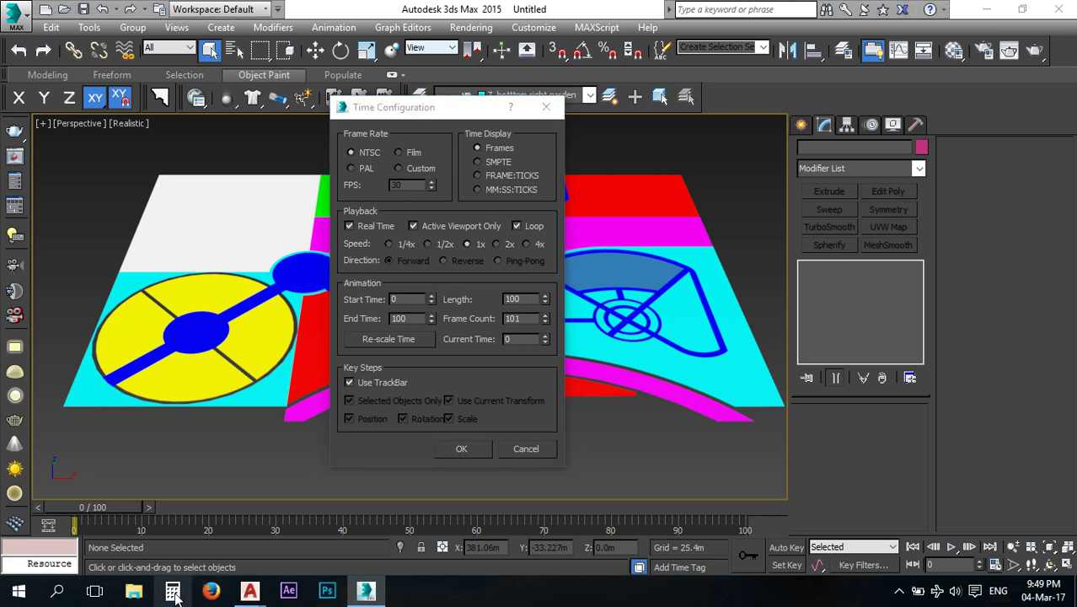
drag(588, 141, 695, 87)
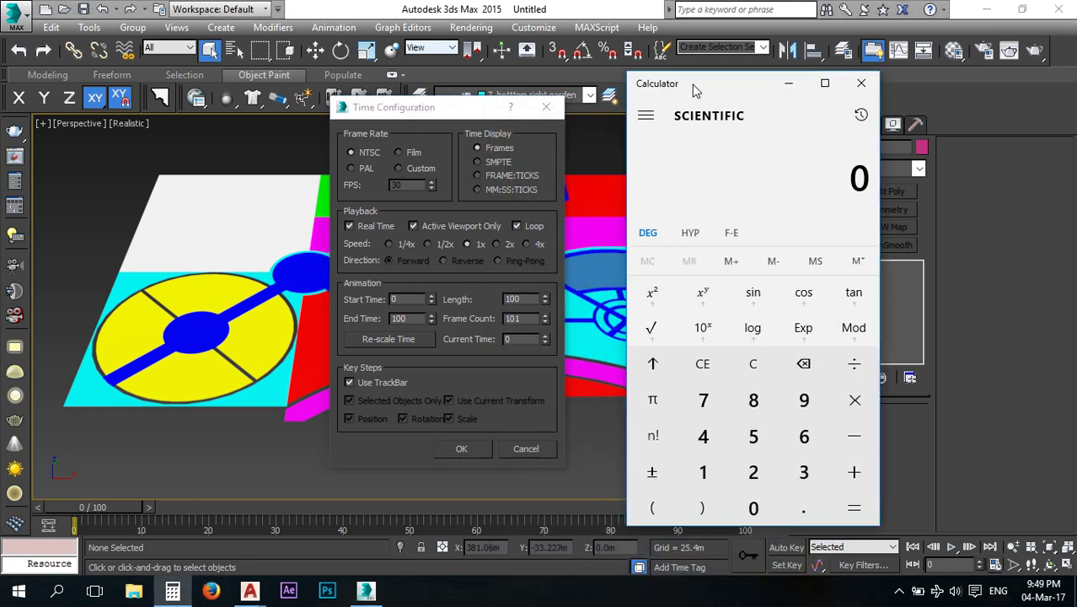
Calculate the frame count of a one-minute animation as 1 × 60 × 30, keeping Calculator beside the time settings.
text(1)
text(*60)
key(Return)
text(*30)
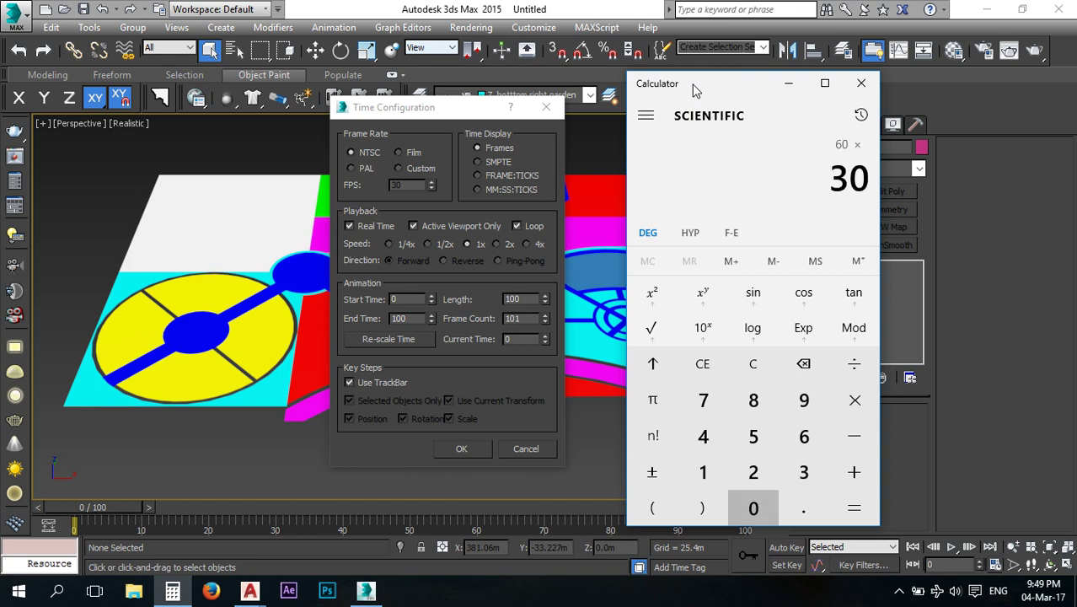
key(Return)
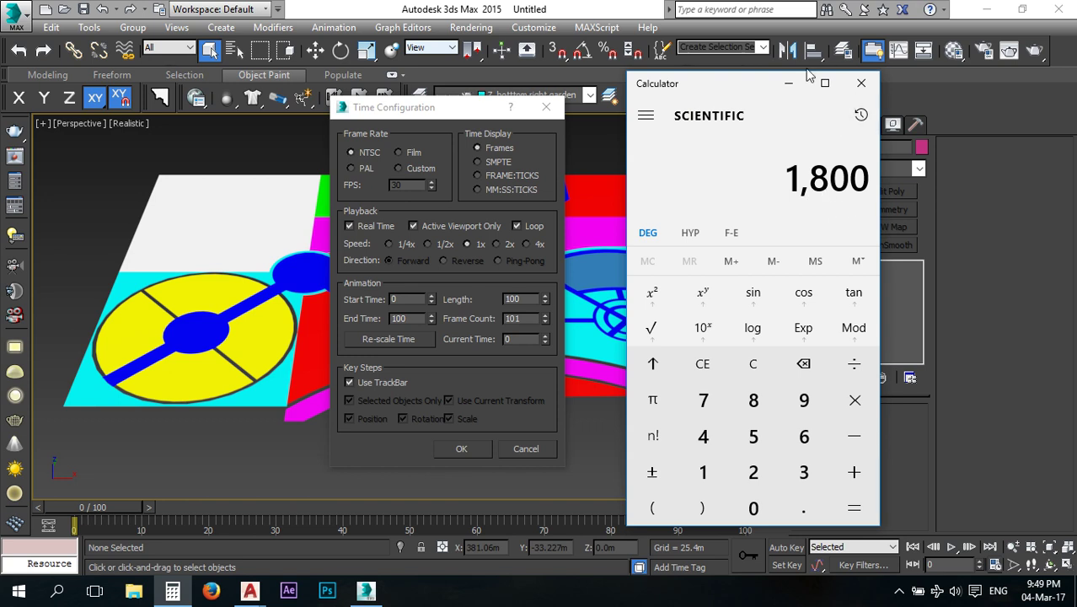
drag(748, 95, 722, 72)
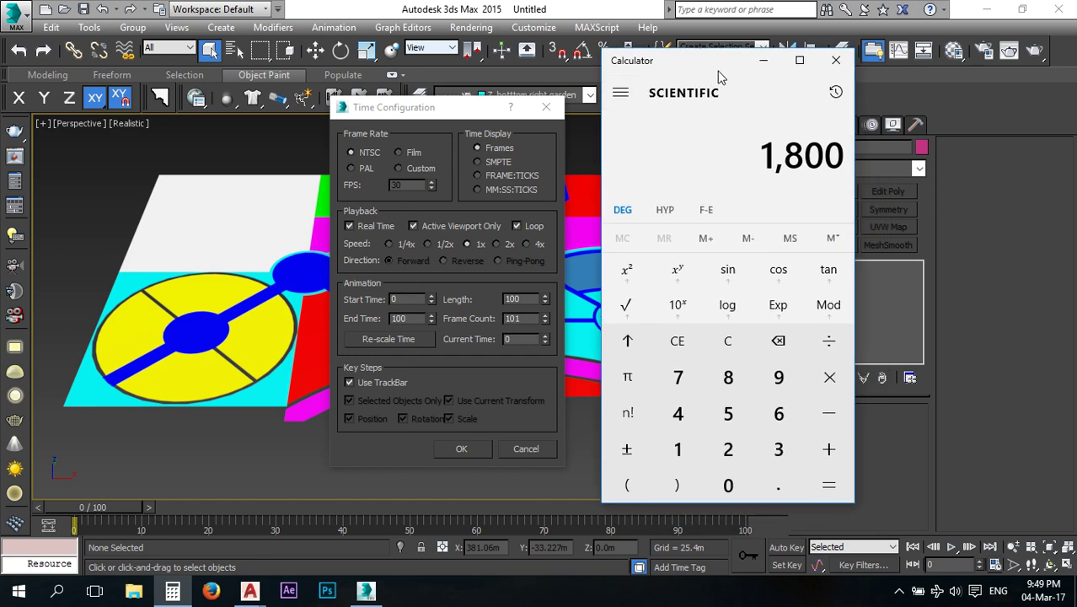
drag(722, 76, 653, 76)
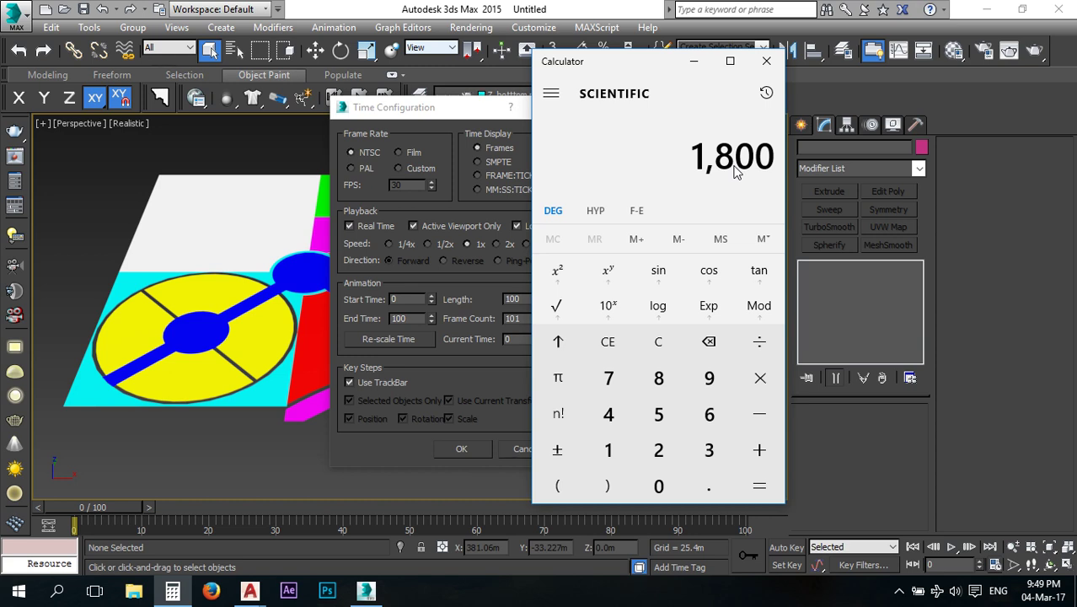
Multiply the calculated frame count by 4 and divide the product by 60.
key(asterisk)
text(4)
key(Return)
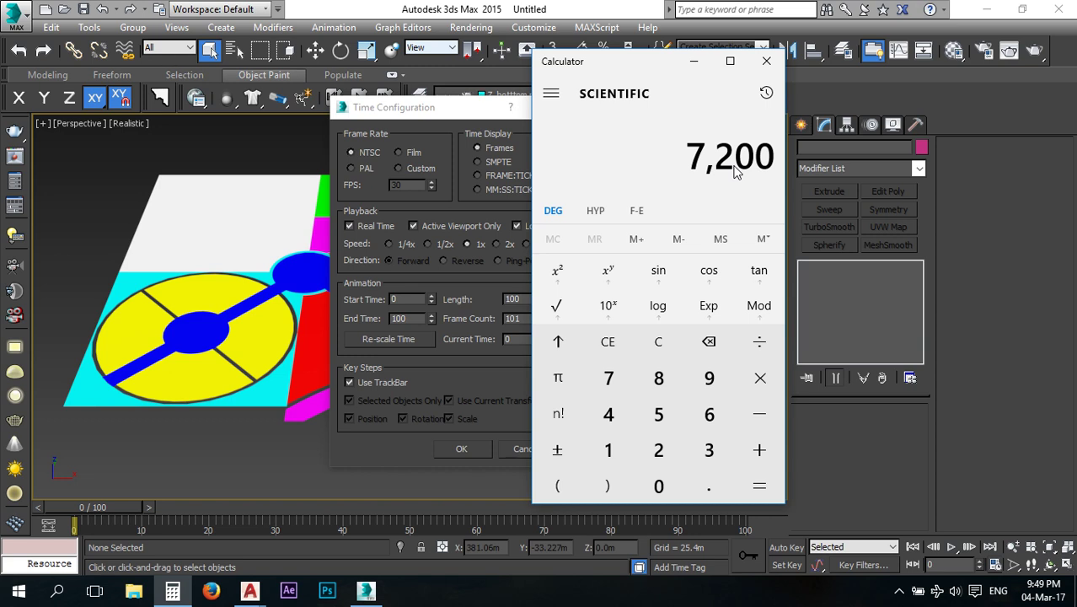
key(slash)
text(60)
key(Return)
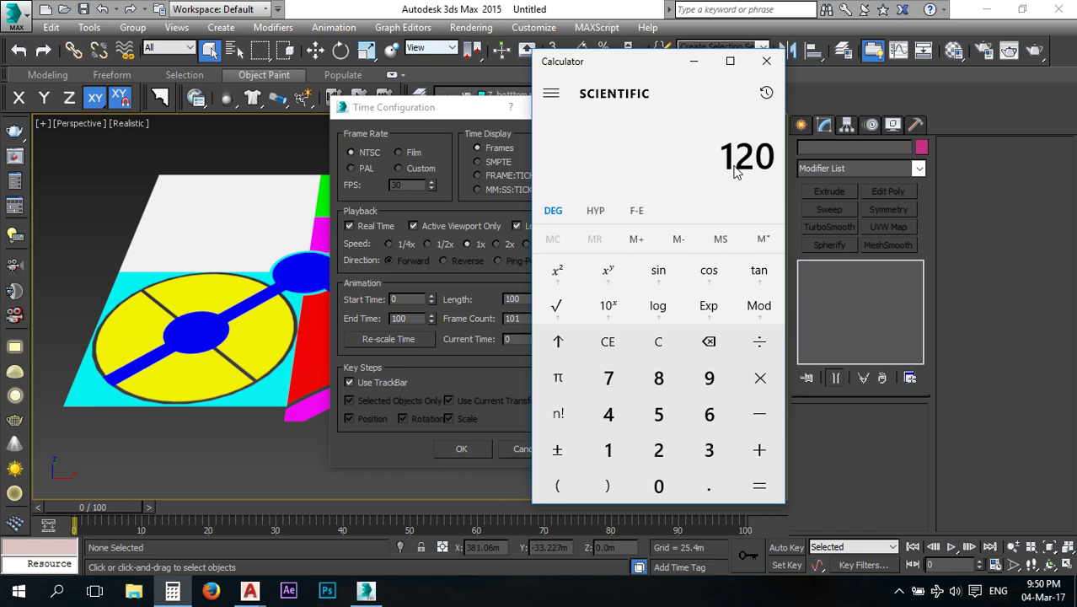
Clear the calculation and compute 1 × 60 × 30 again.
key(Escape)
text(1)
text(*60)
text(*30)
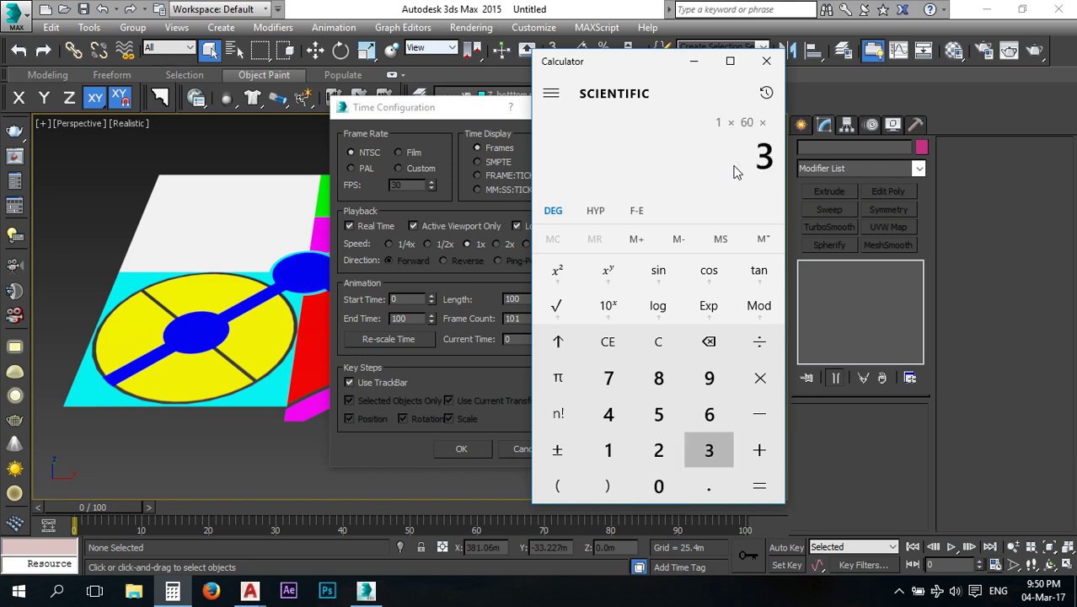
key(Return)
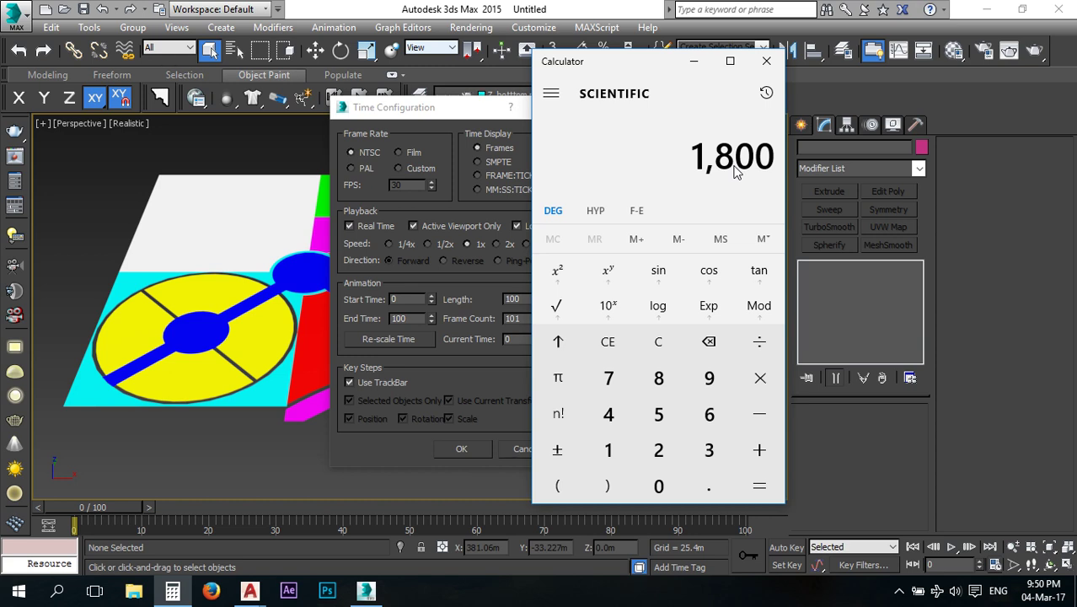
Multiply the frame count by 2, divide by 60, and leave Calculator and the time configuration without a change.
text(*)
text(2)
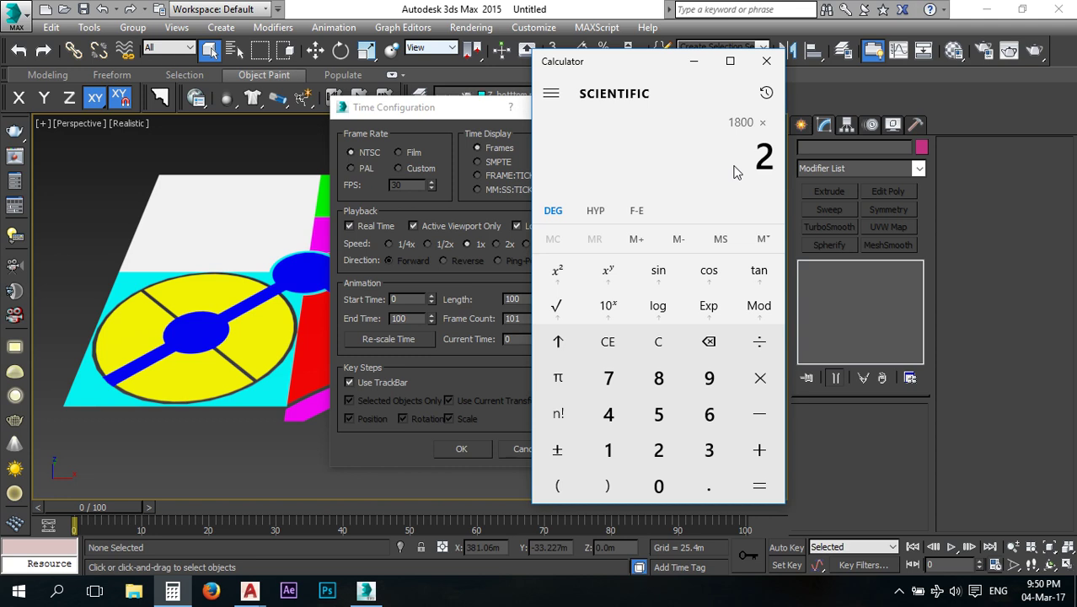
key(Return)
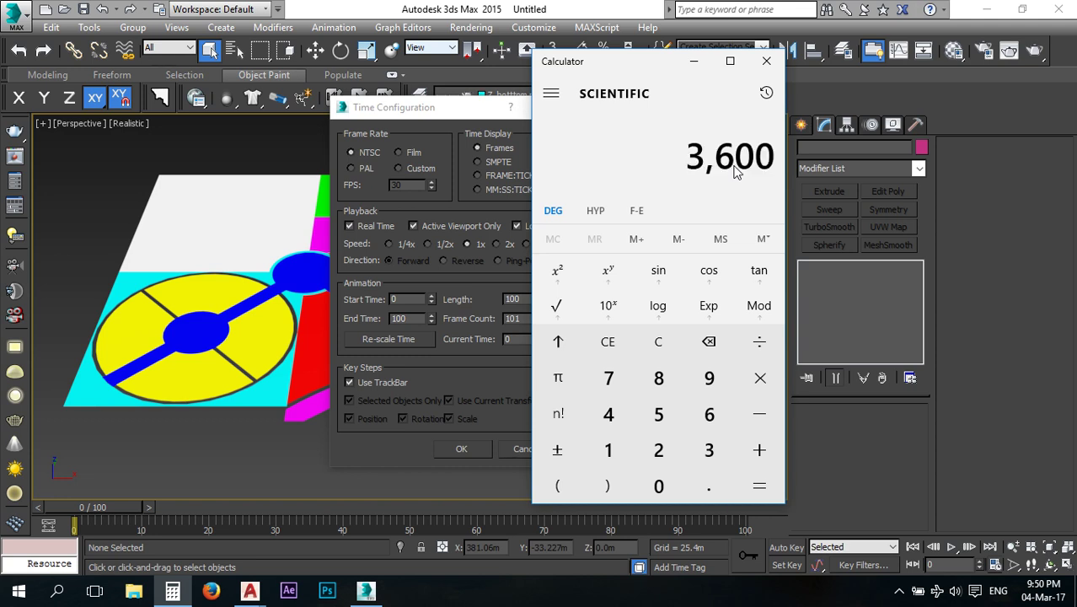
key(slash)
text(60)
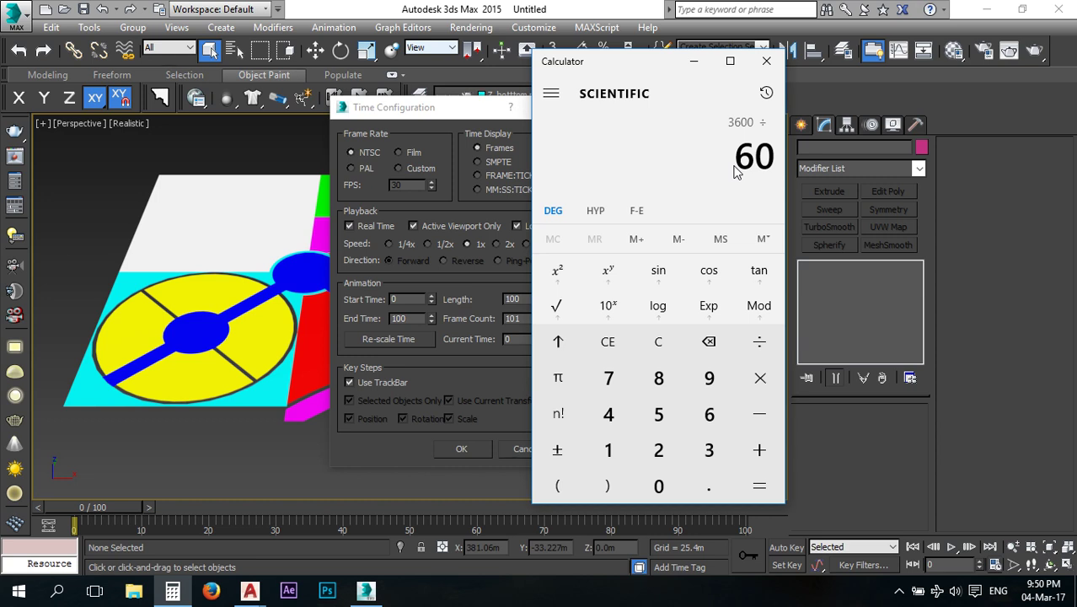
key(Return)
click(766, 61)
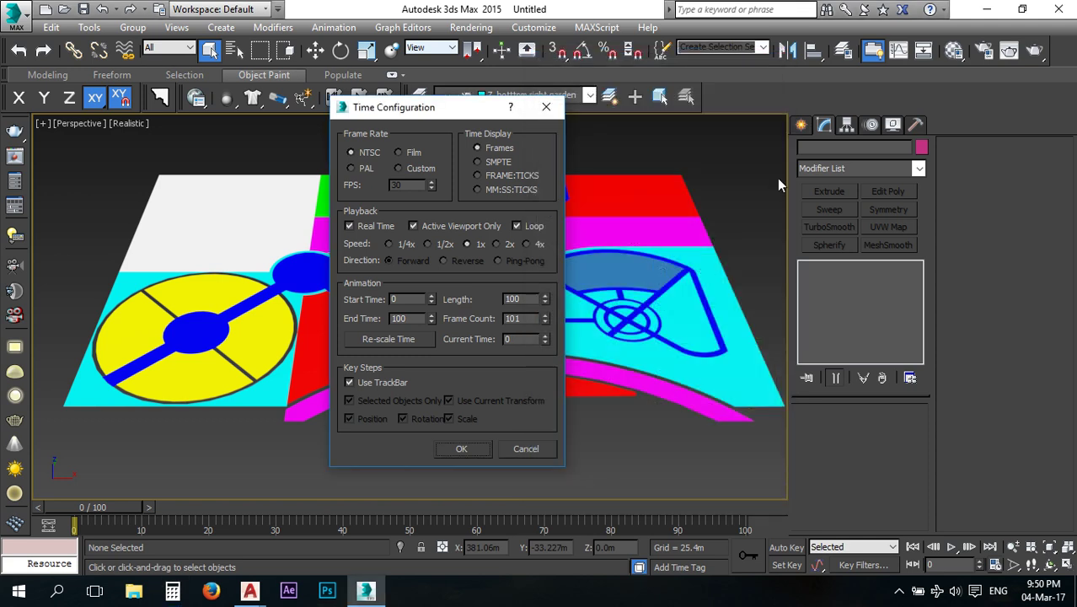
click(529, 448)
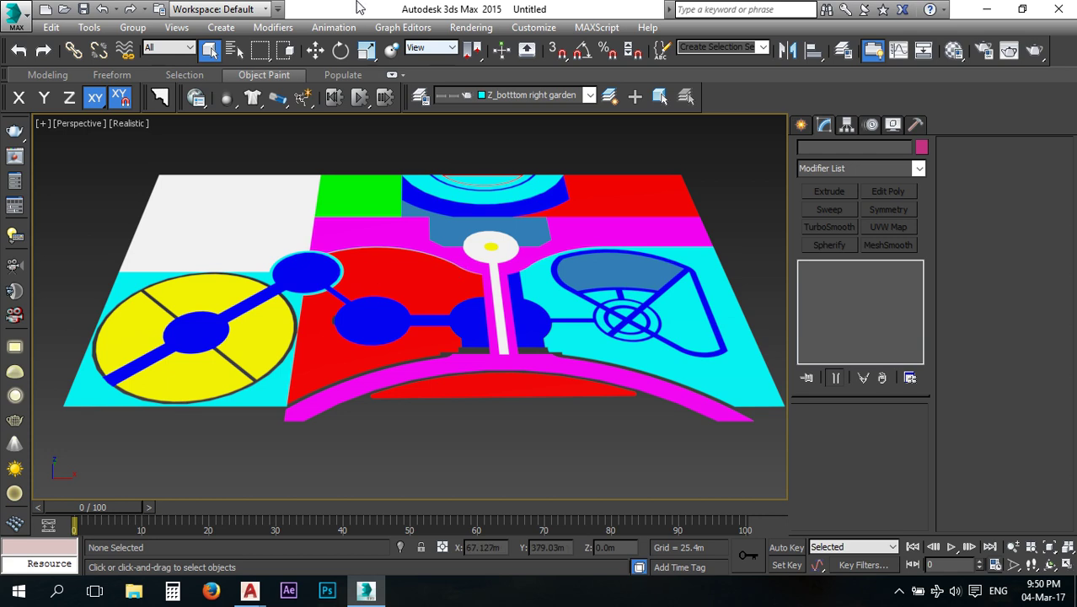
Assign V-Ray Adv 3.40.01 as the production renderer in the render setup.
click(472, 27)
click(493, 64)
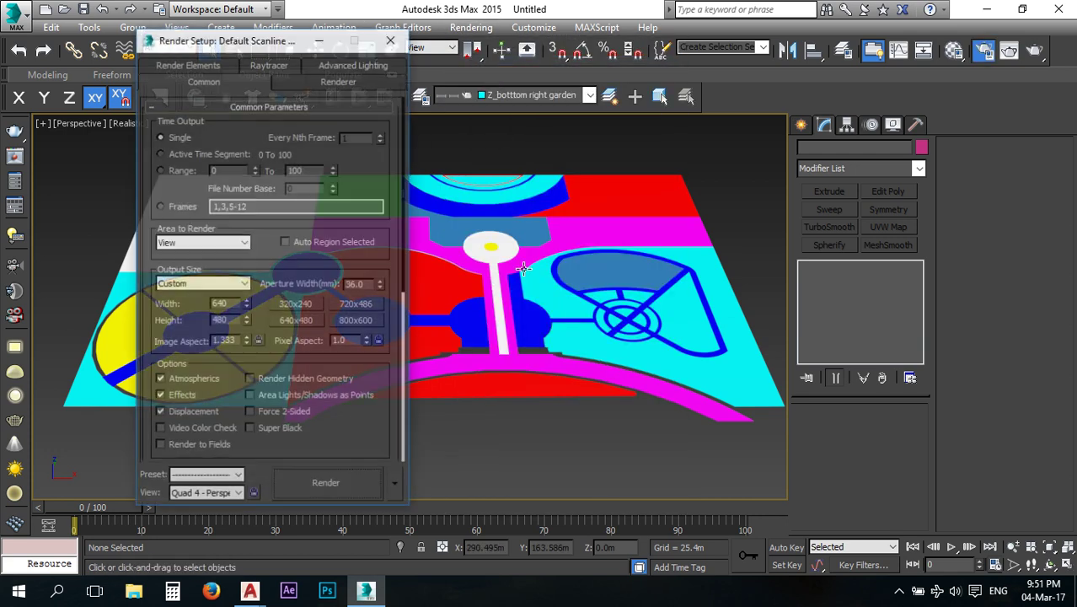
scroll(355, 450, down, 5)
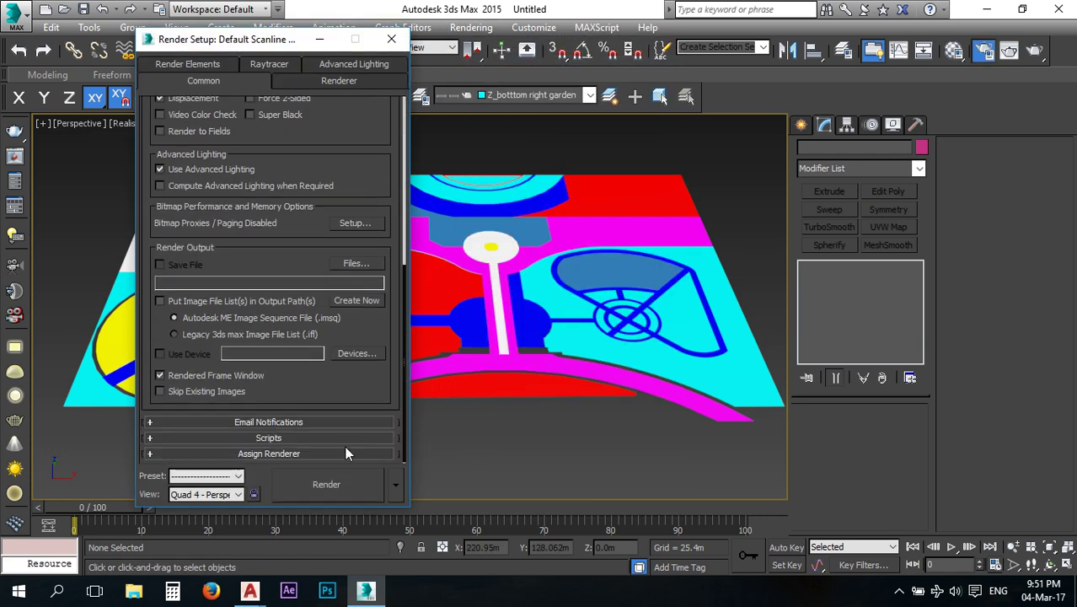
click(321, 456)
click(358, 385)
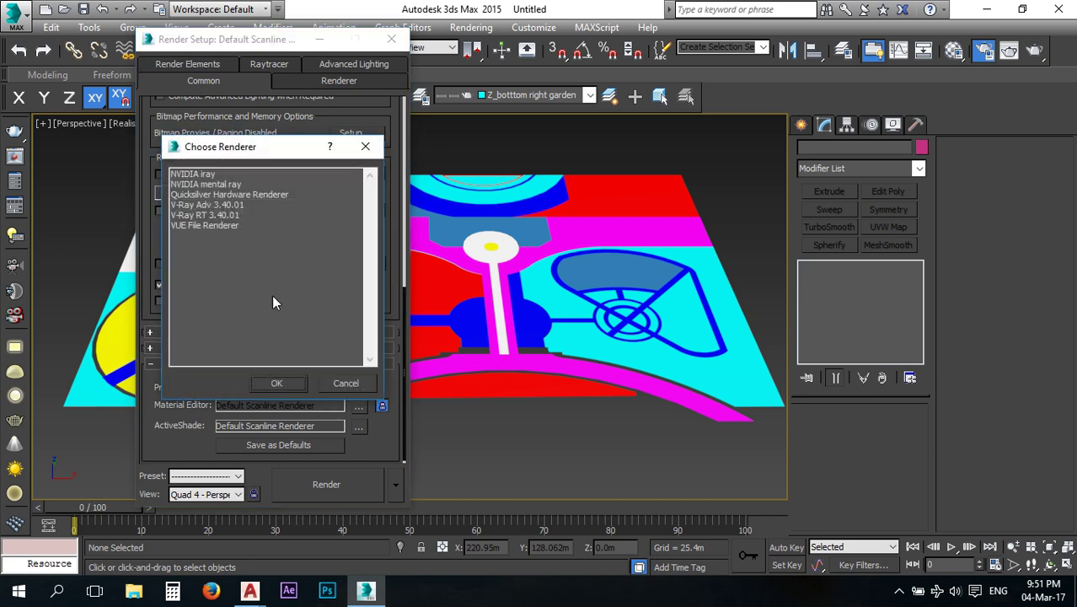
double_click(196, 205)
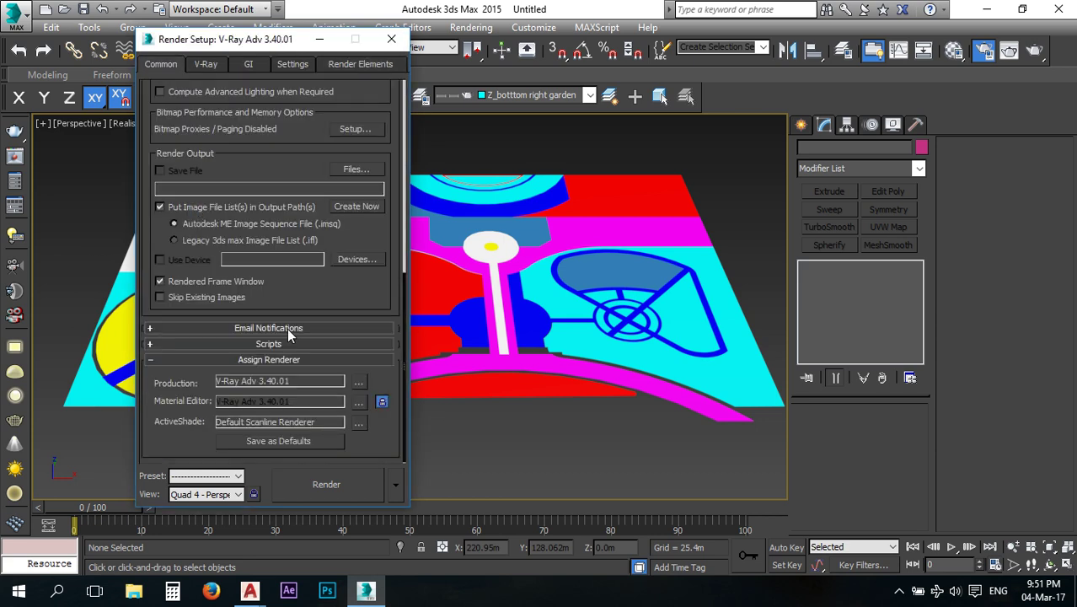
Examine the V-Ray image sampler, default displacement, system and camera settings in the render setup.
drag(299, 268, 319, 403)
click(208, 66)
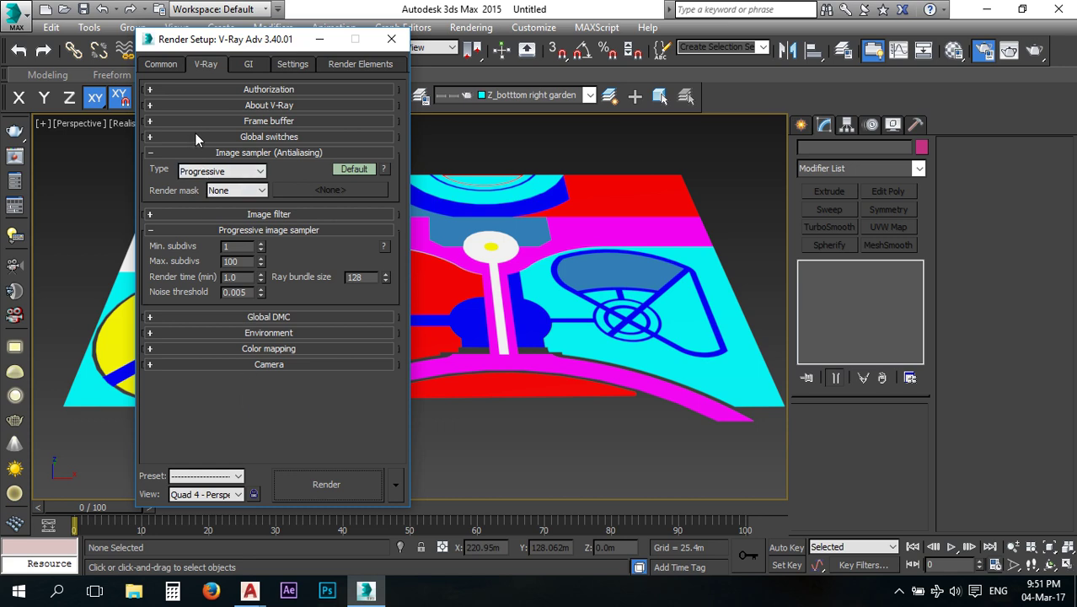
click(294, 66)
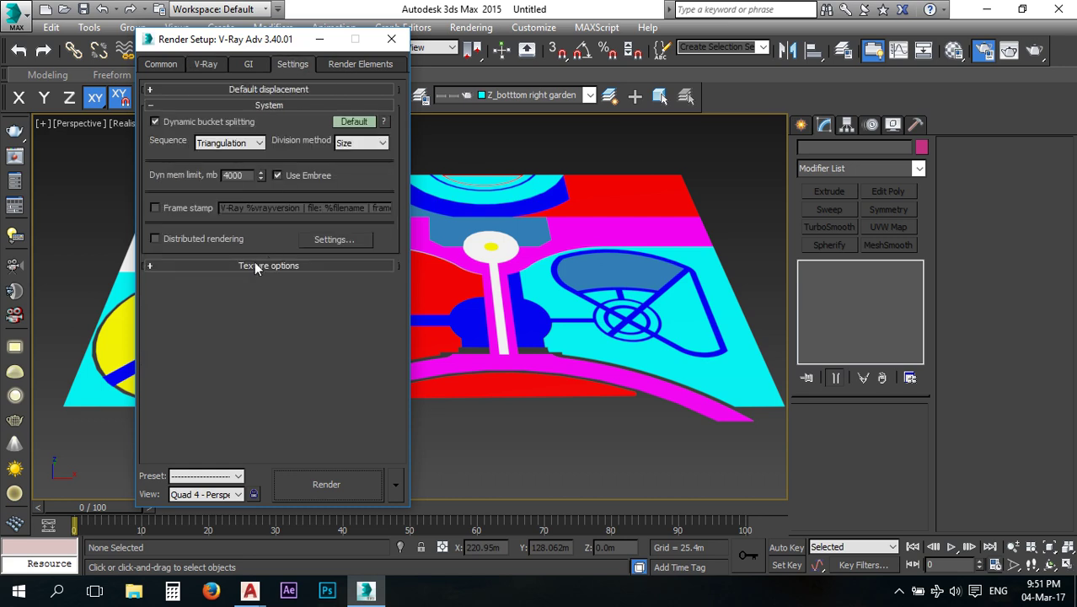
click(243, 88)
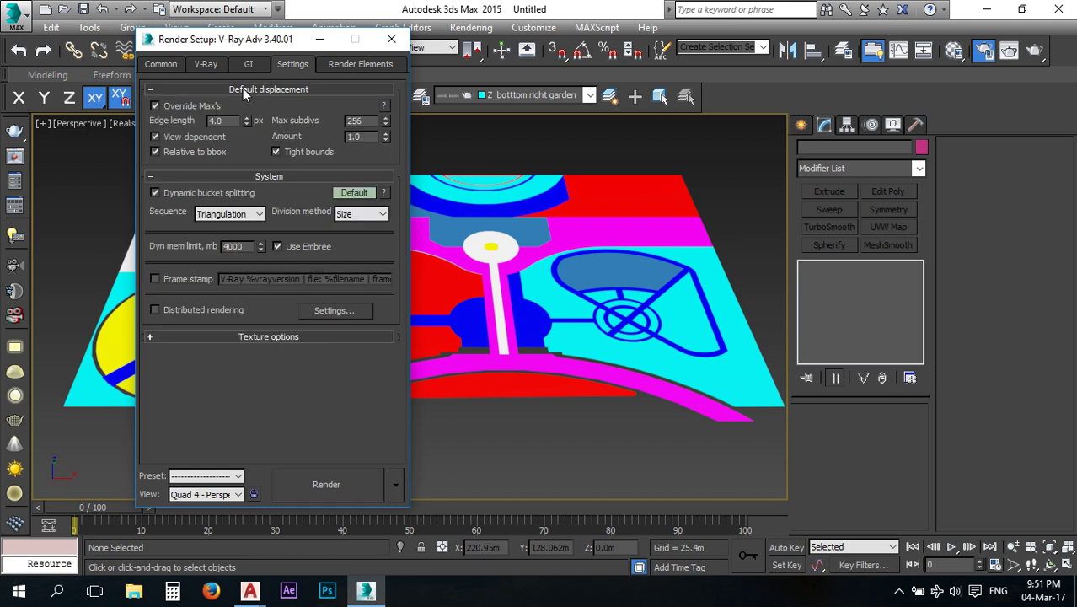
click(242, 88)
click(207, 65)
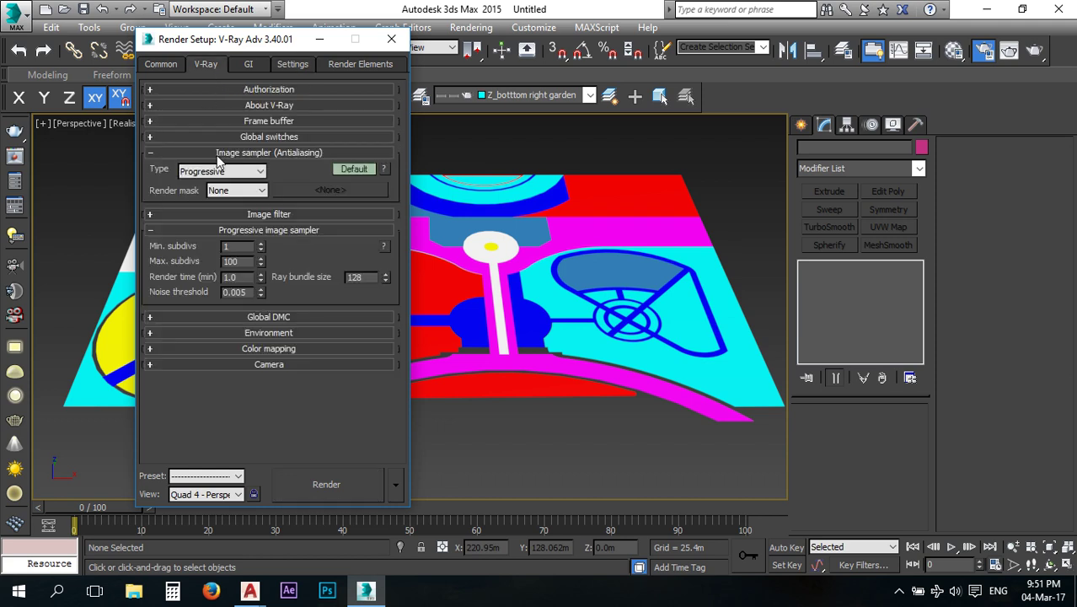
click(218, 233)
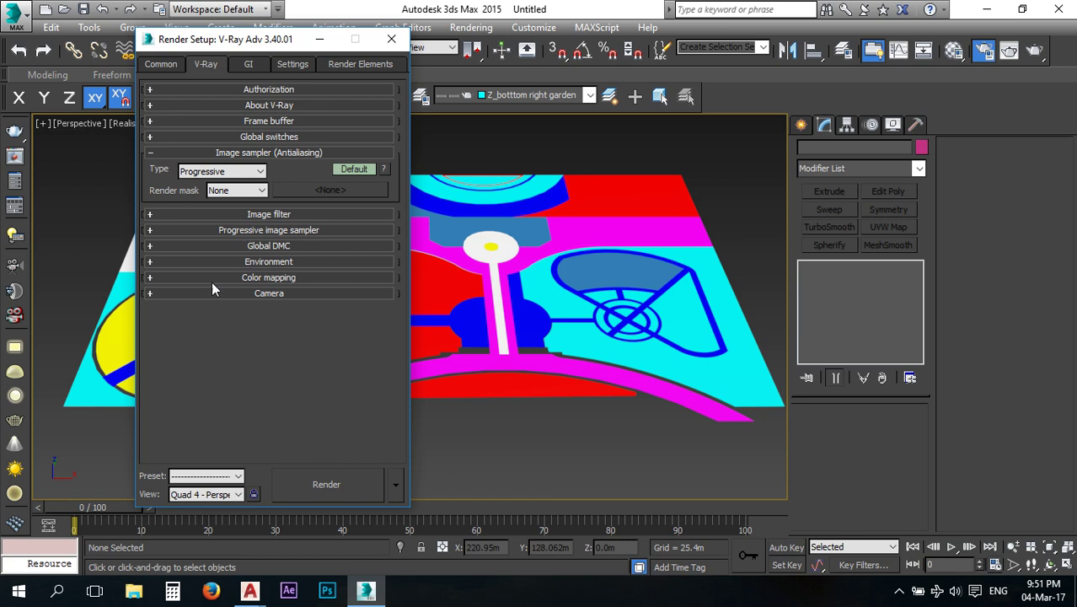
click(216, 290)
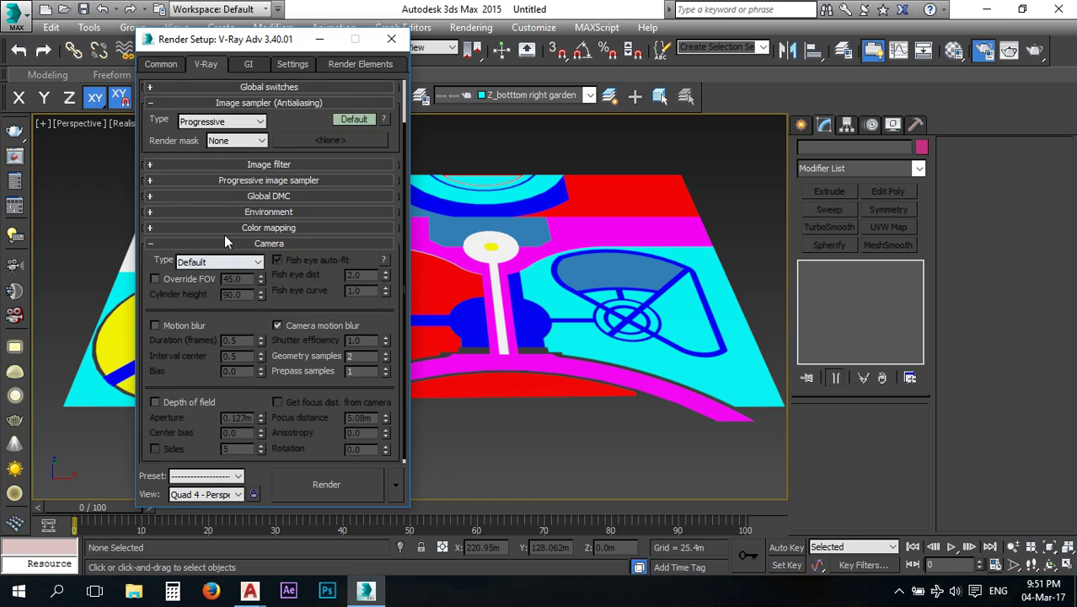
Look at the V-Ray environment settings and close the render setup.
click(218, 212)
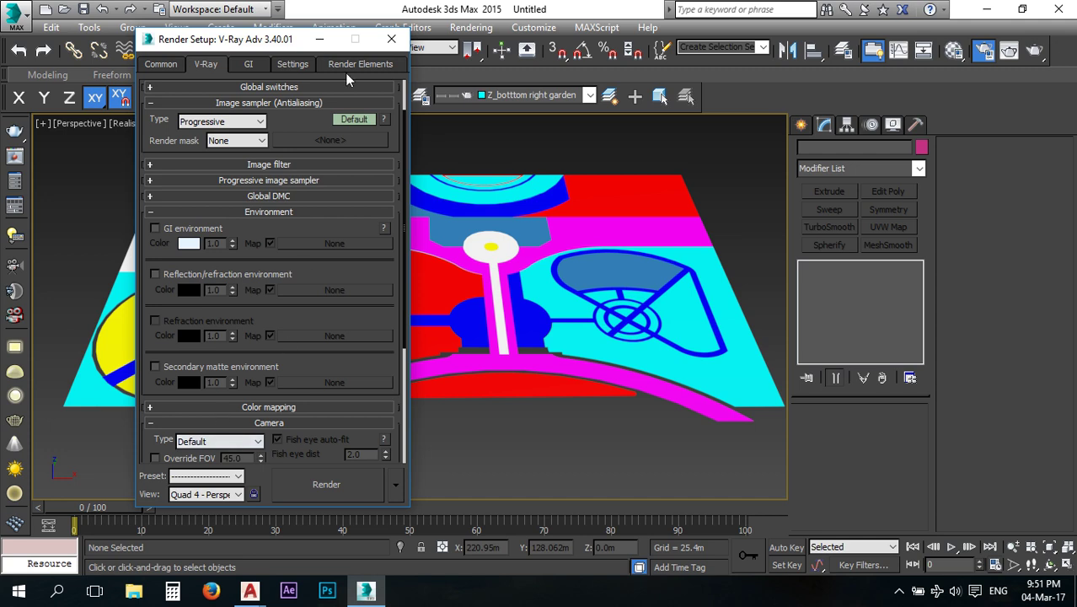
click(391, 40)
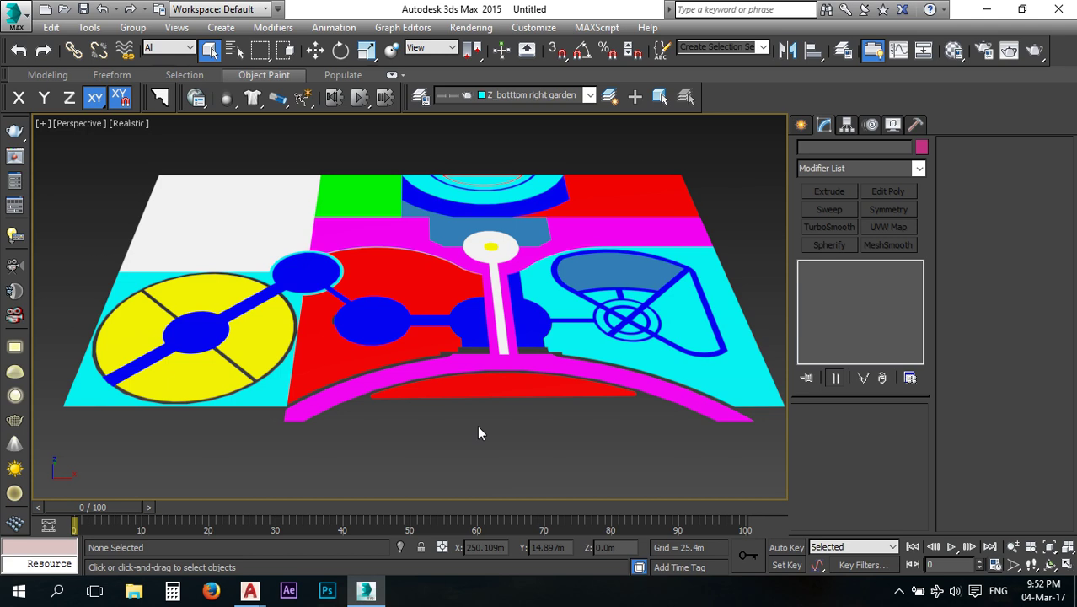
Examine the available Photometric and Standard light types, and return to the Standard Primitives without creating a light.
click(802, 125)
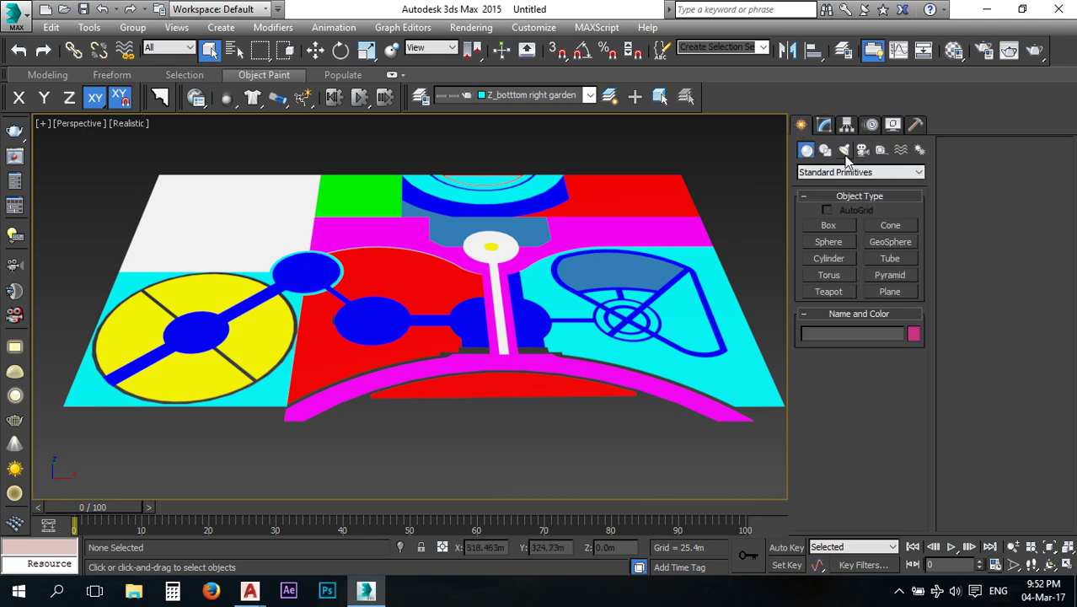
click(844, 151)
click(834, 173)
click(834, 196)
click(836, 172)
click(840, 184)
click(839, 174)
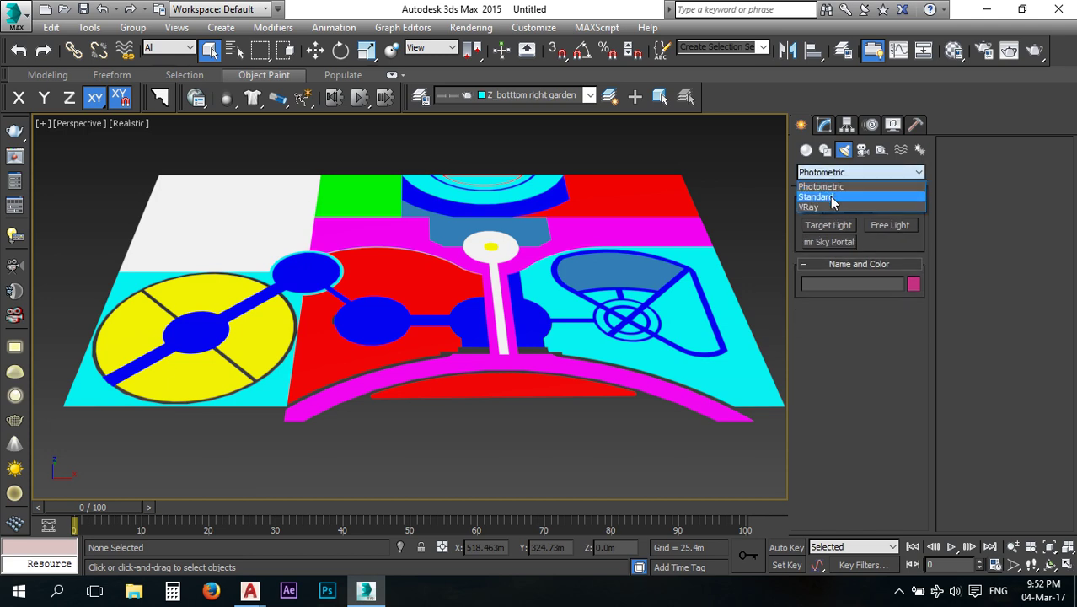
click(839, 197)
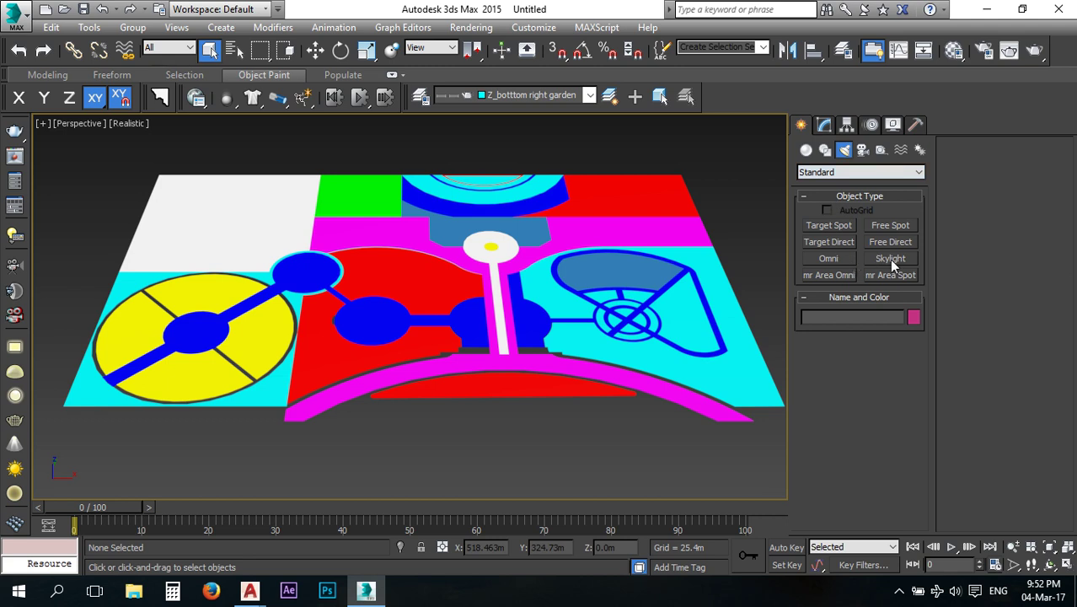
click(807, 149)
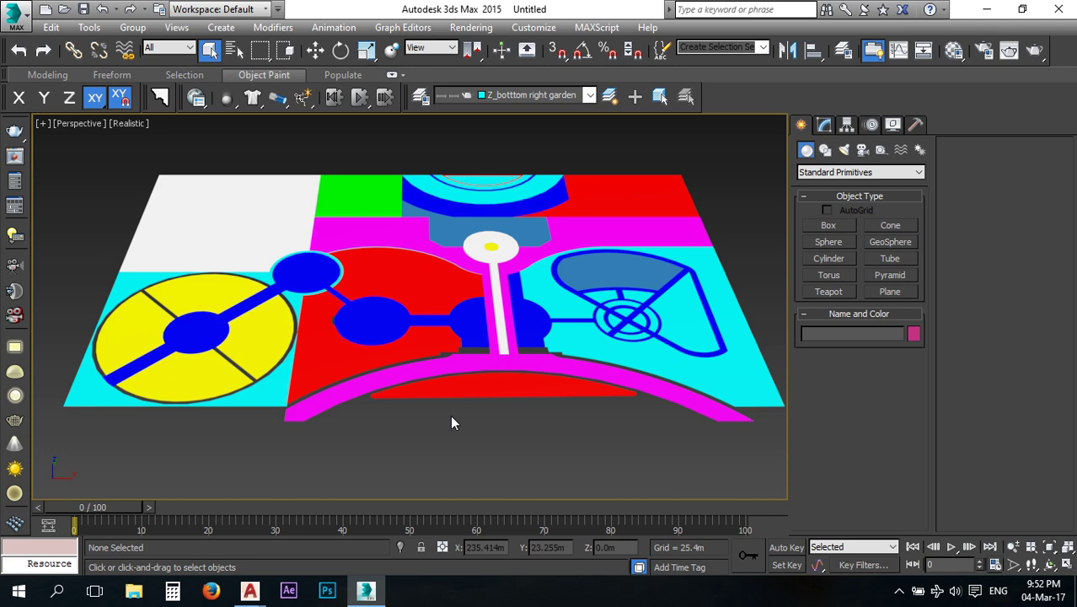
Select the magenta road object and open the Compact Material Editor, checking which material editor modes are available.
click(486, 366)
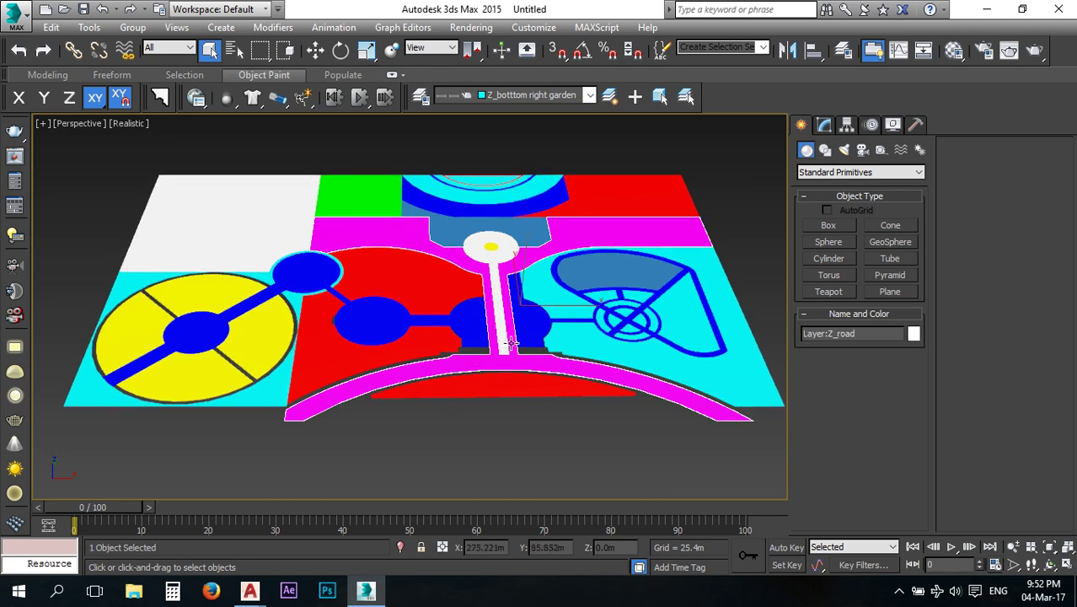
click(953, 49)
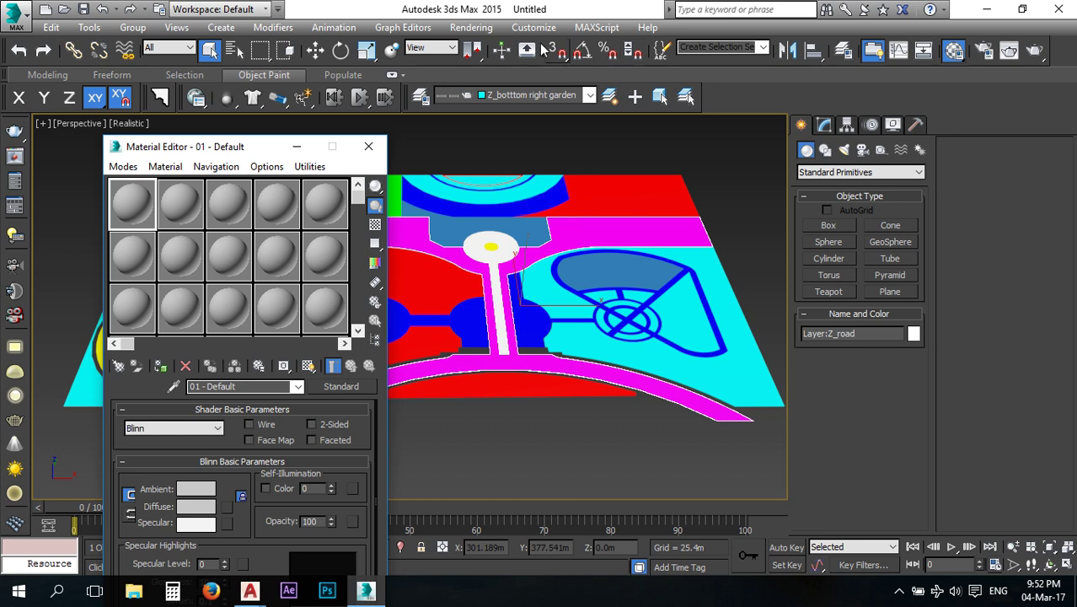
click(469, 28)
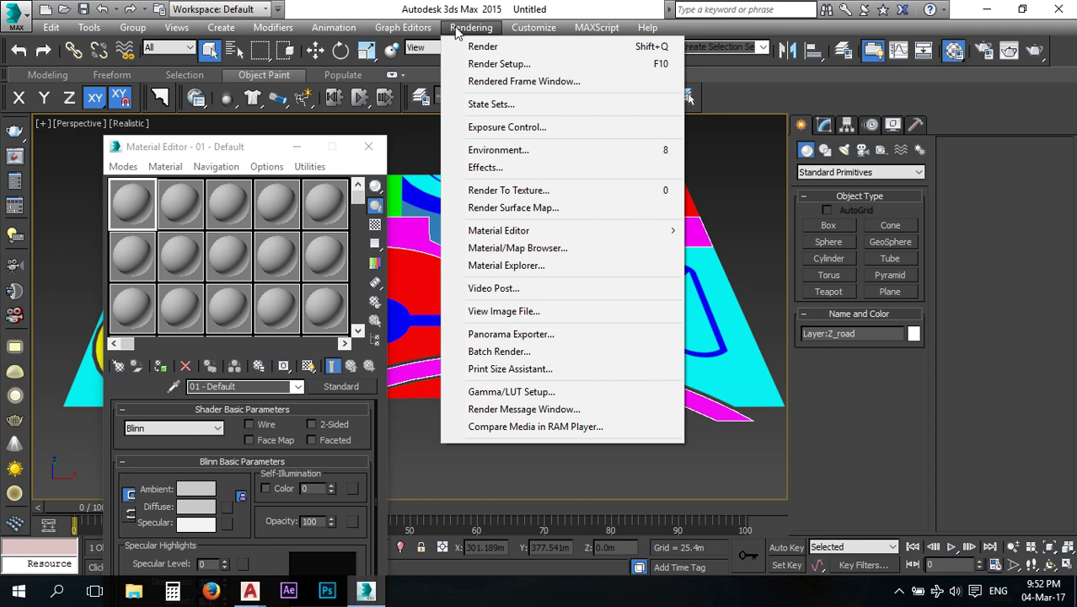
mouse_move(499, 233)
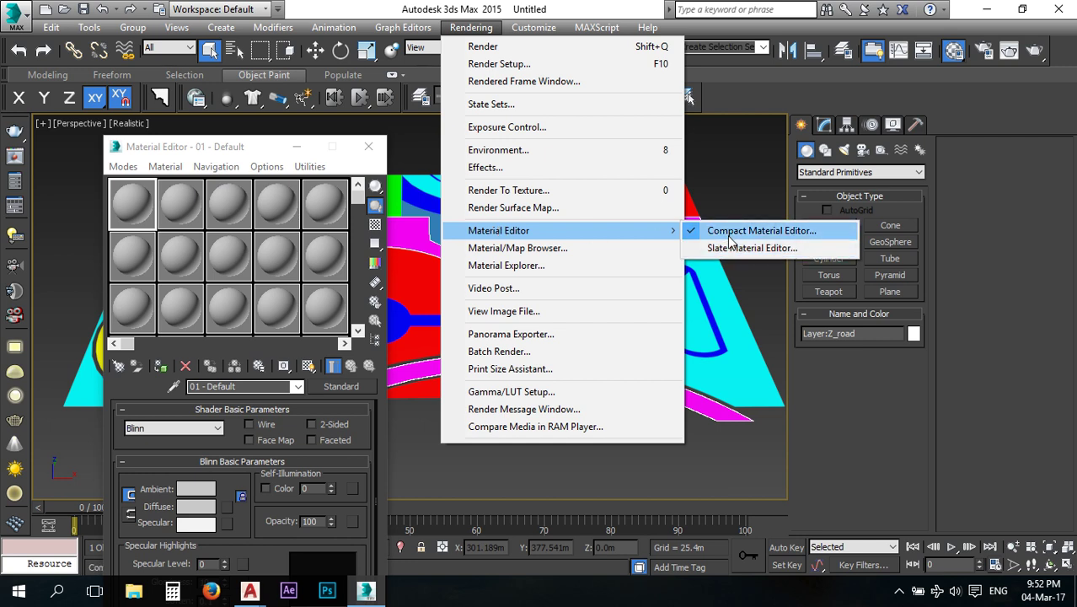
Switch the Material Editor to Slate mode and reposition its window.
drag(216, 154, 304, 101)
click(255, 117)
click(288, 157)
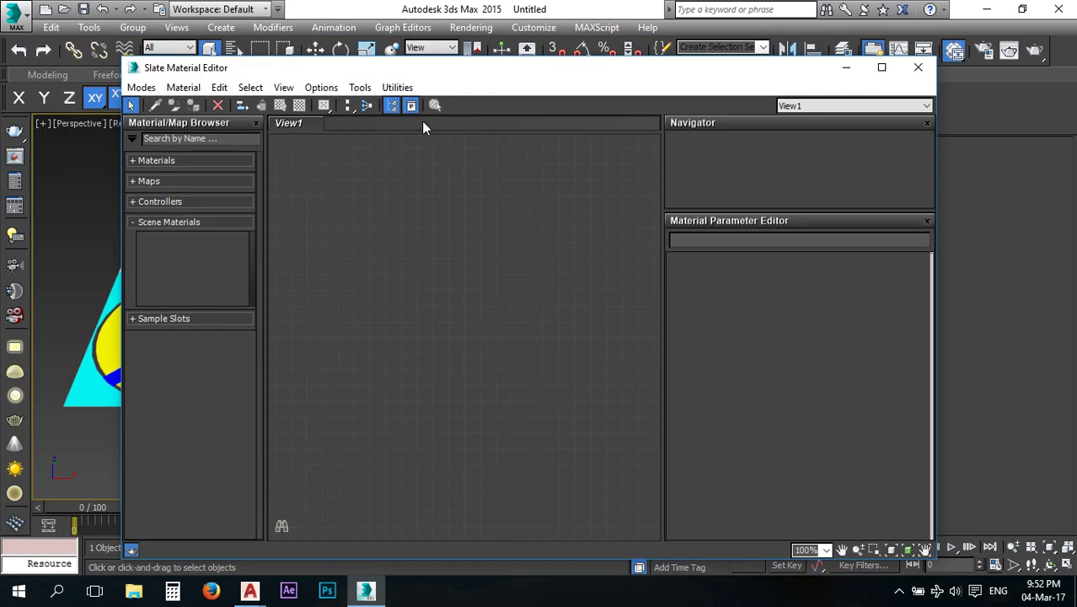
drag(434, 75, 388, 72)
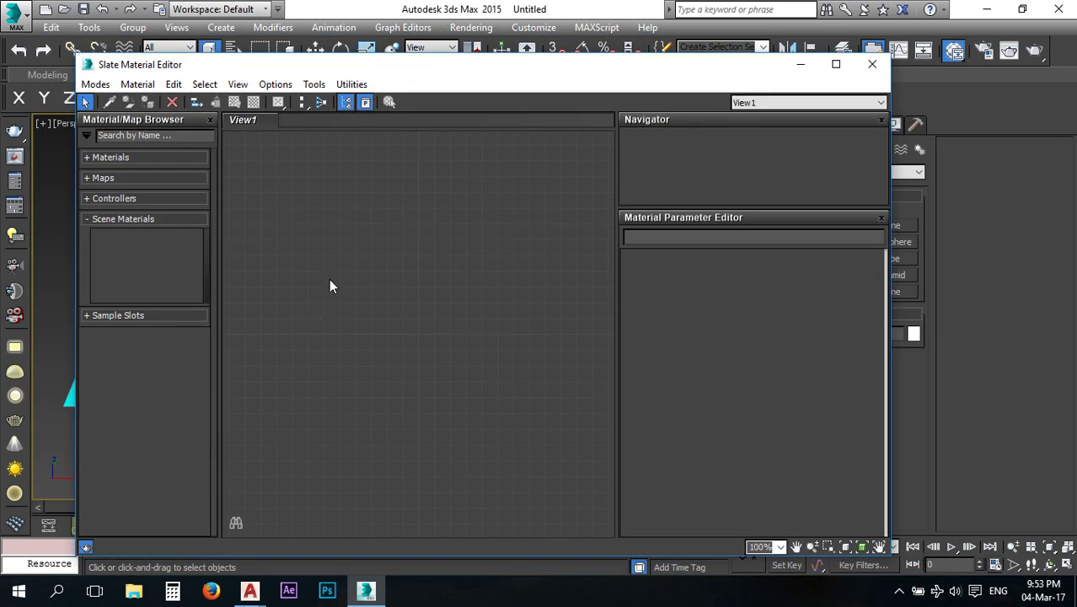
Look through the material and map node categories in the Slate Material Editor and return to the Compact Material Editor.
right_click(304, 208)
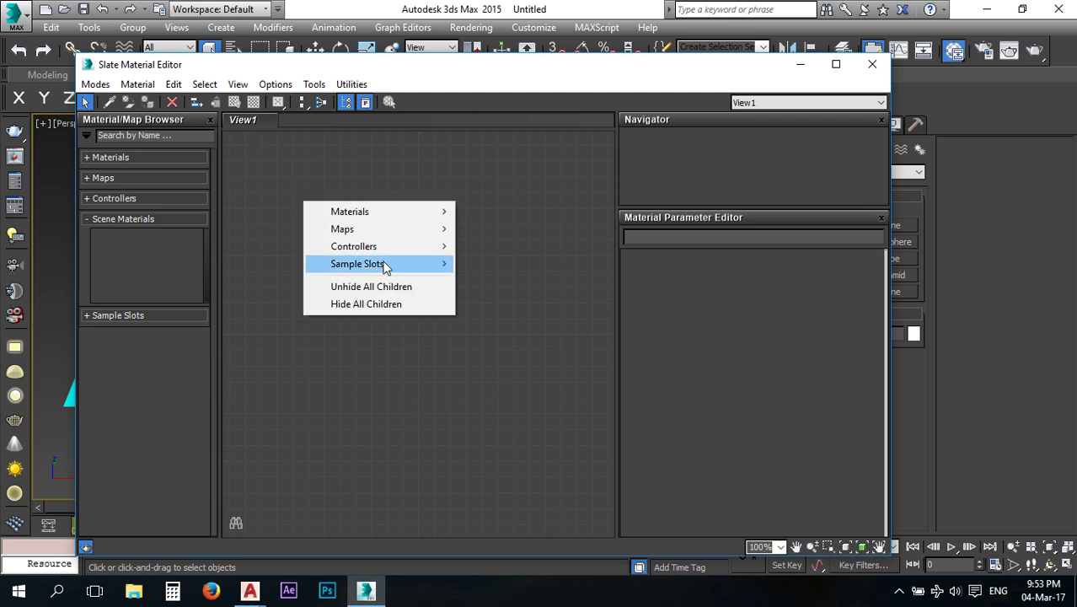
mouse_move(398, 214)
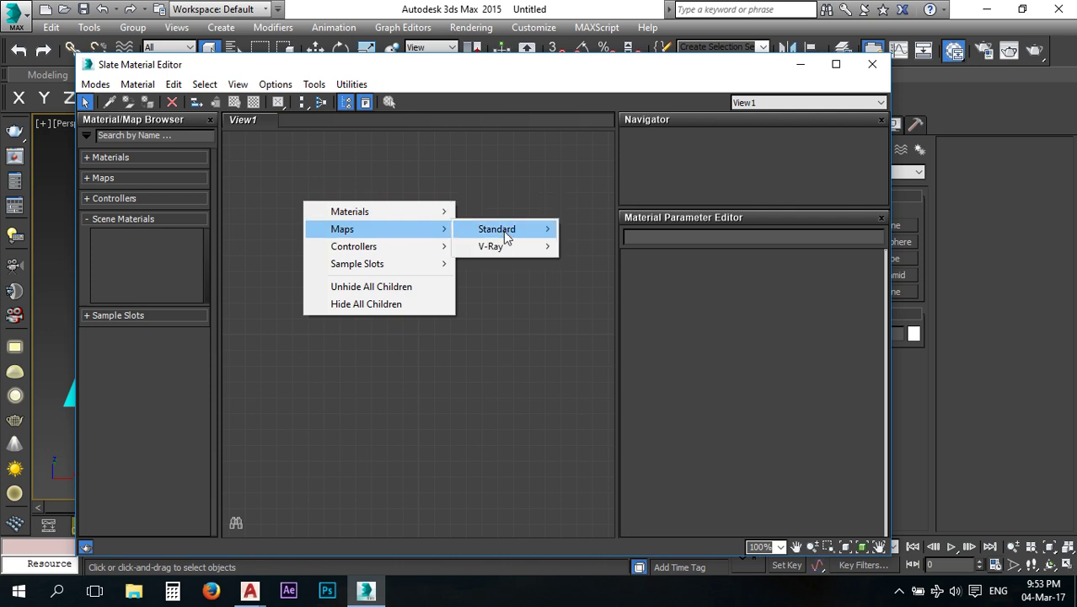
click(429, 158)
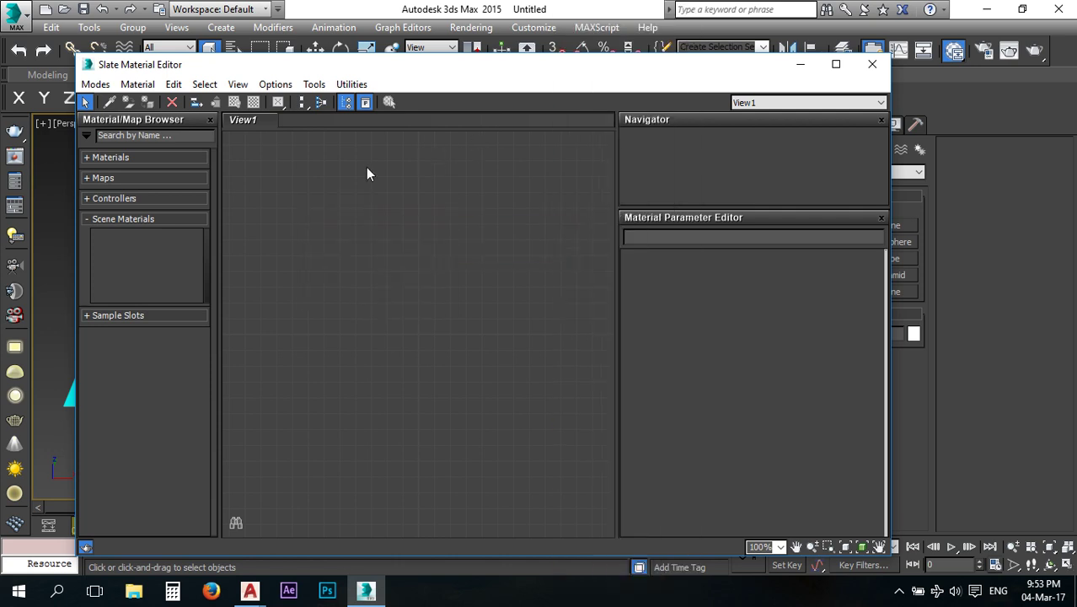
click(96, 85)
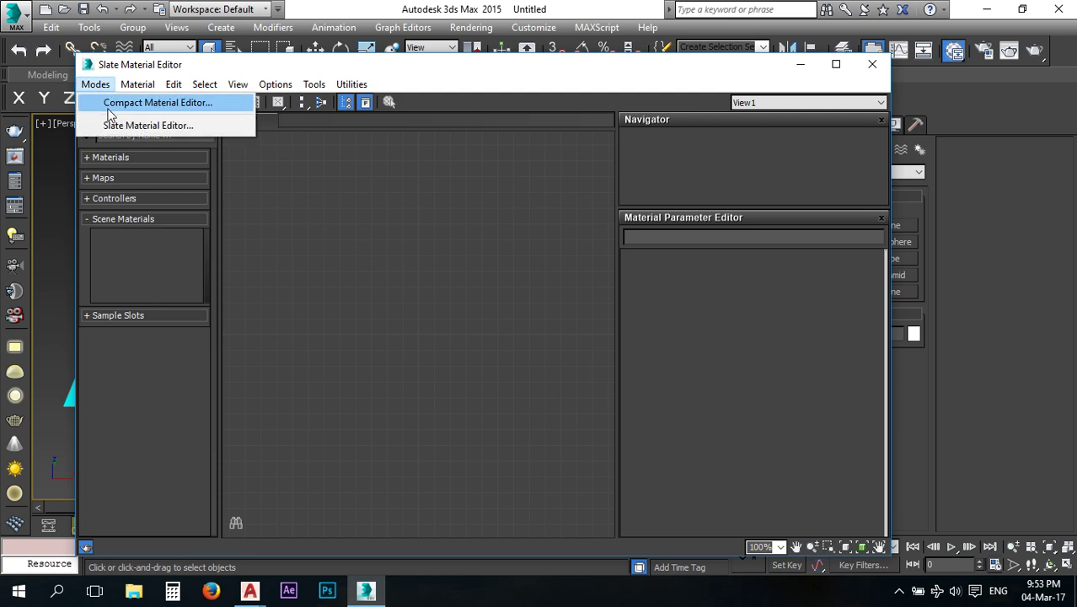
click(113, 102)
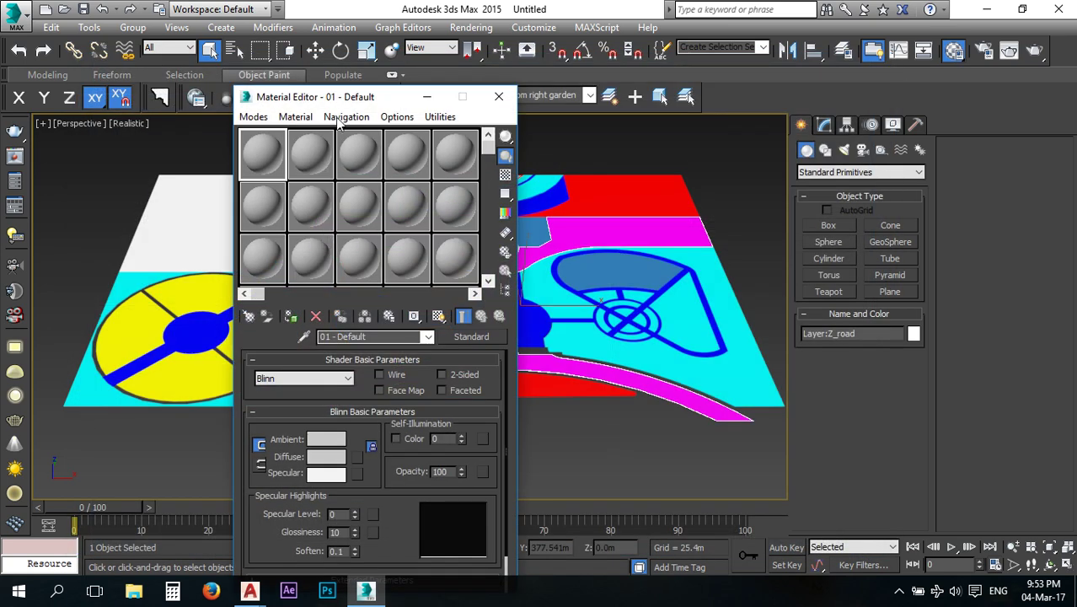
Choose a Bitmap map for the diffuse channel of the 01 - Default material.
drag(324, 96, 309, 66)
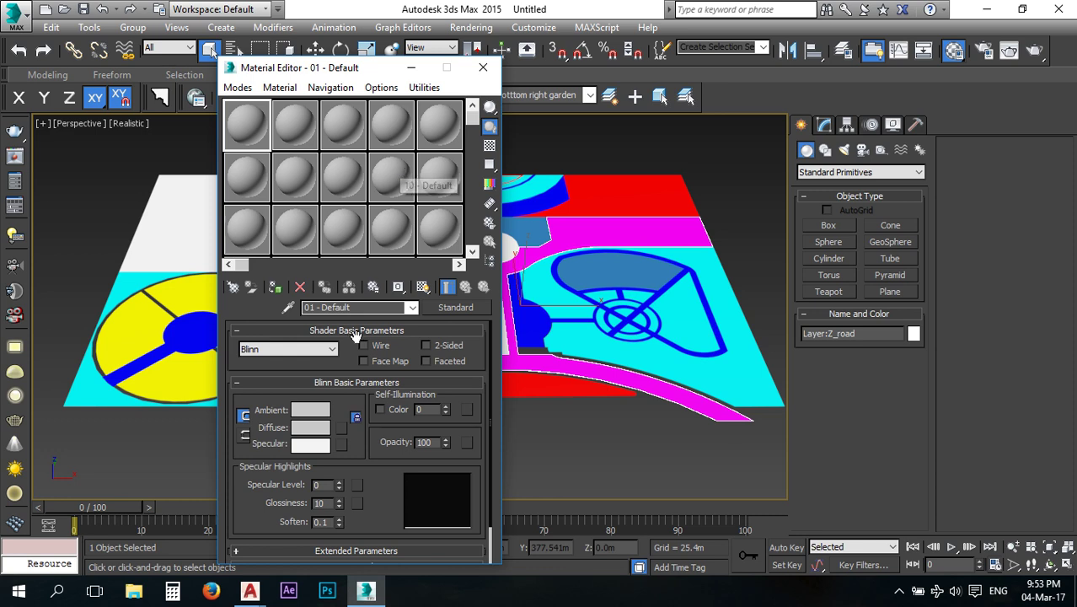
drag(284, 74, 221, 105)
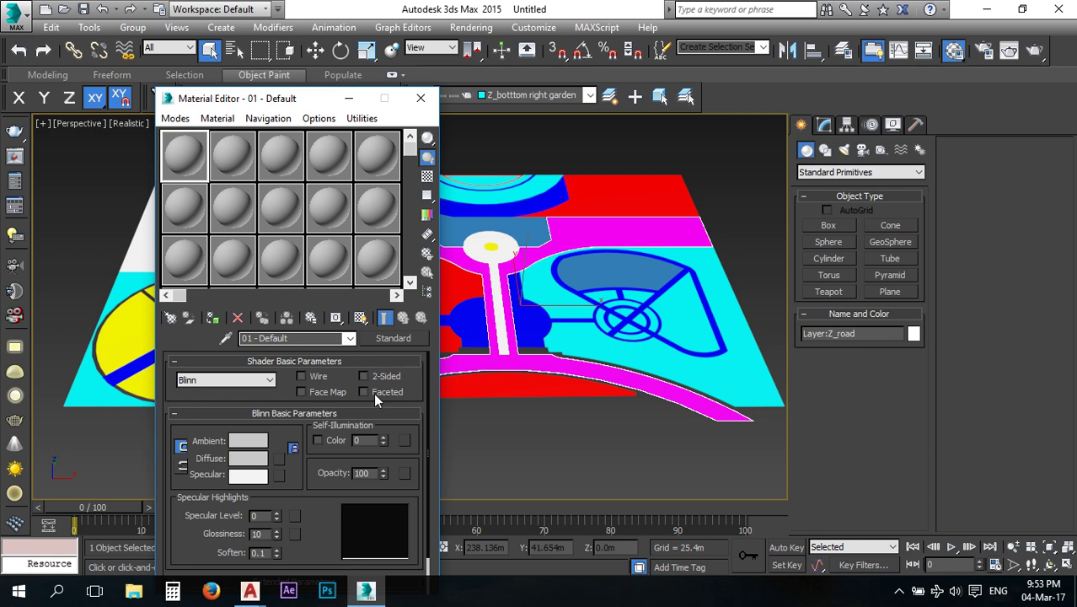
click(279, 457)
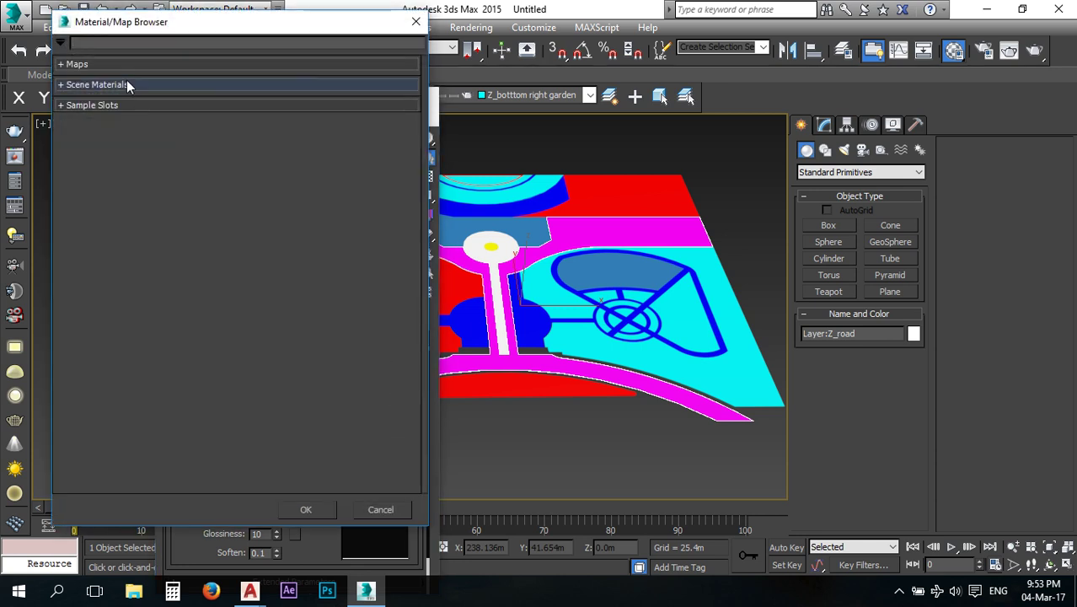
click(72, 66)
double_click(101, 98)
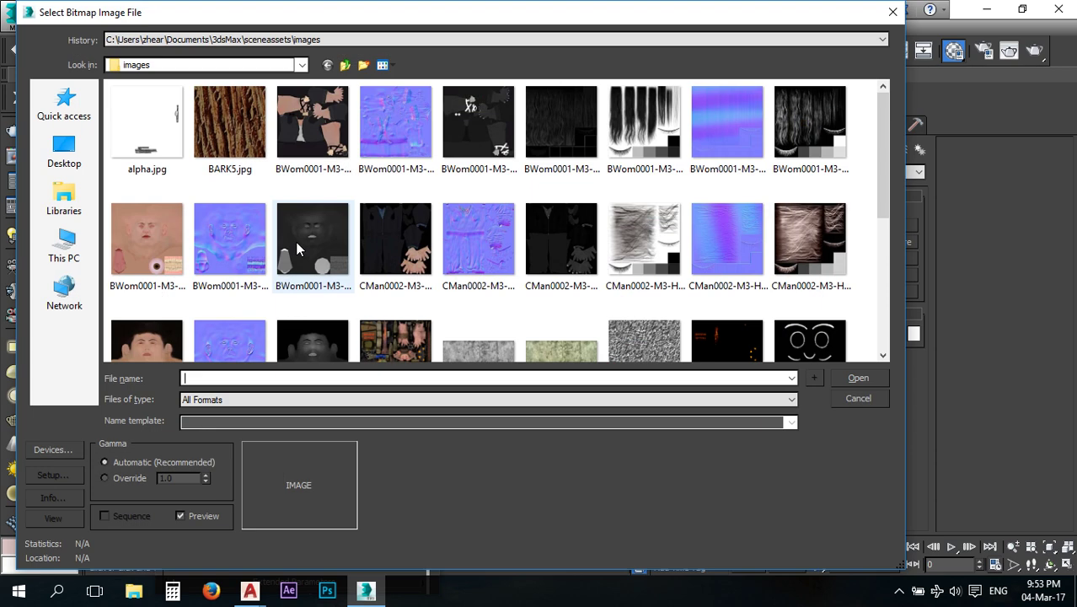
Browse from the default images folder to the texture folder inside 3D max on drive E for the bitmap file.
scroll(589, 215, down, 3)
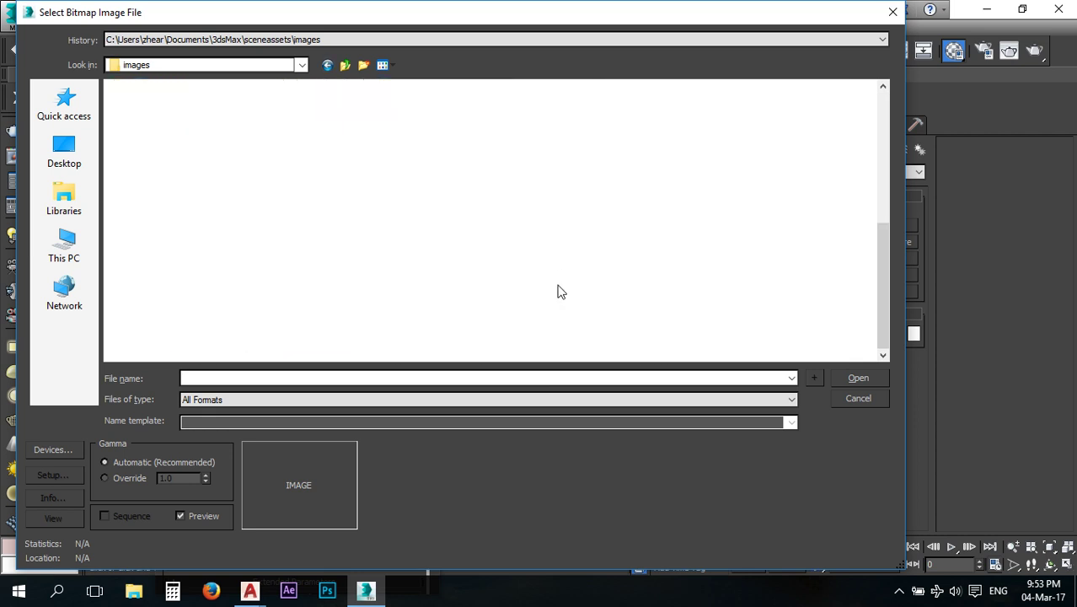
scroll(556, 295, up, 2)
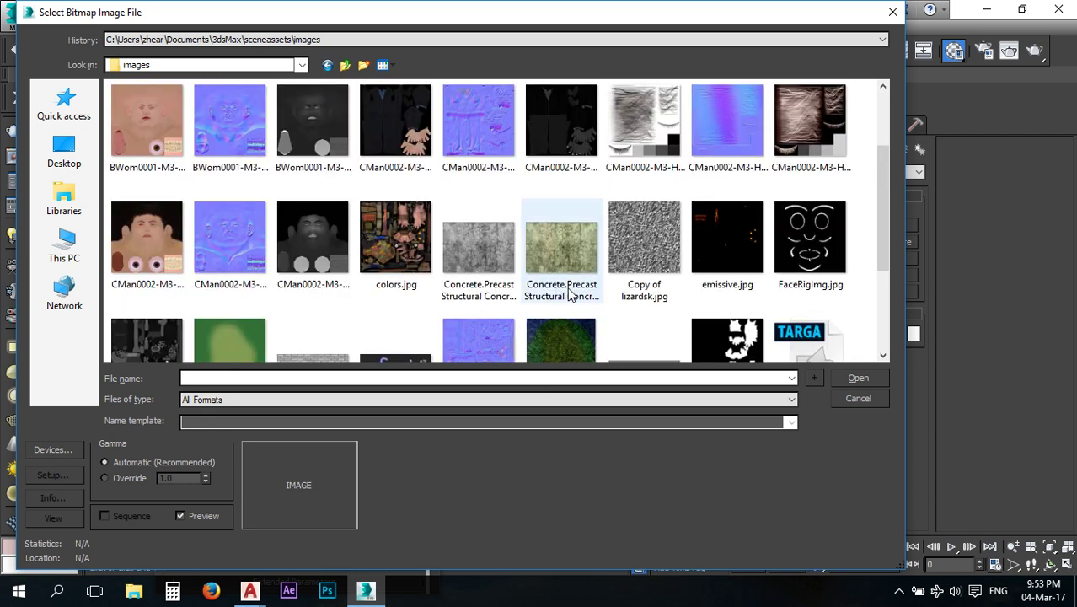
scroll(570, 295, up, 1)
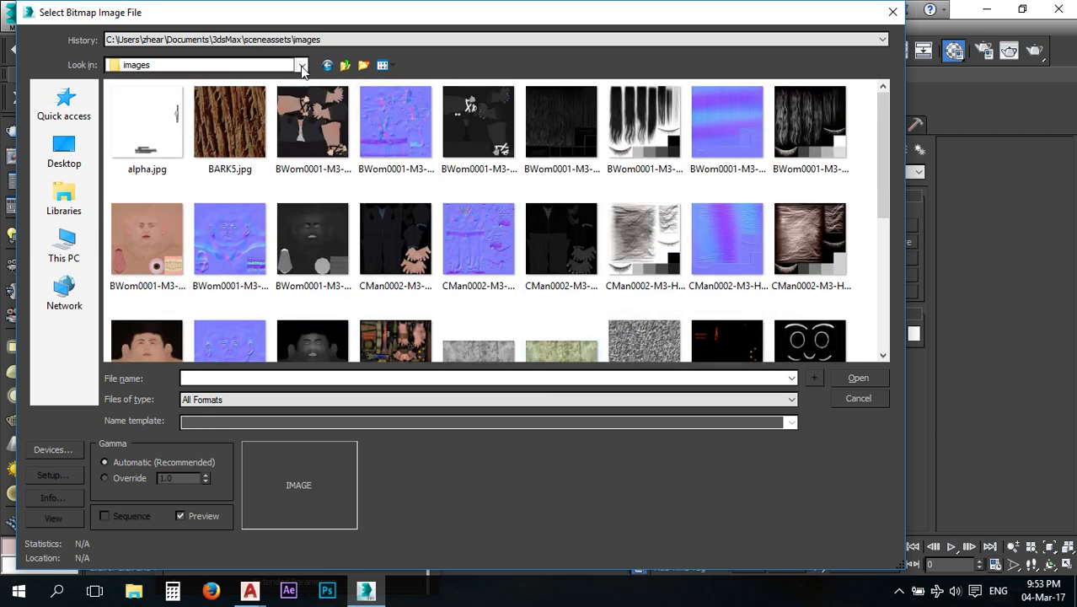
click(345, 67)
click(345, 65)
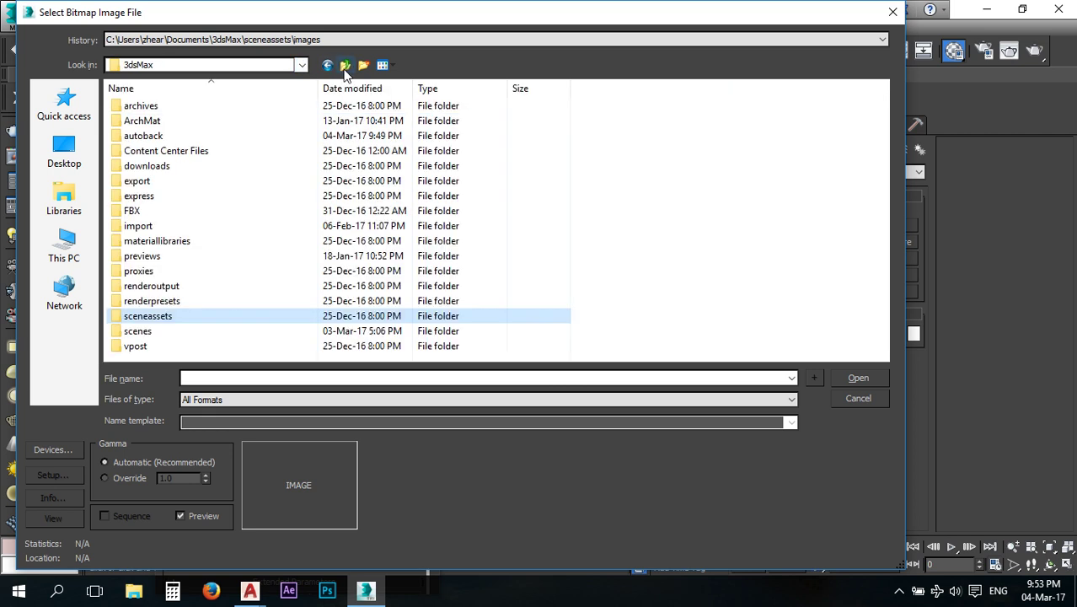
click(64, 246)
click(64, 151)
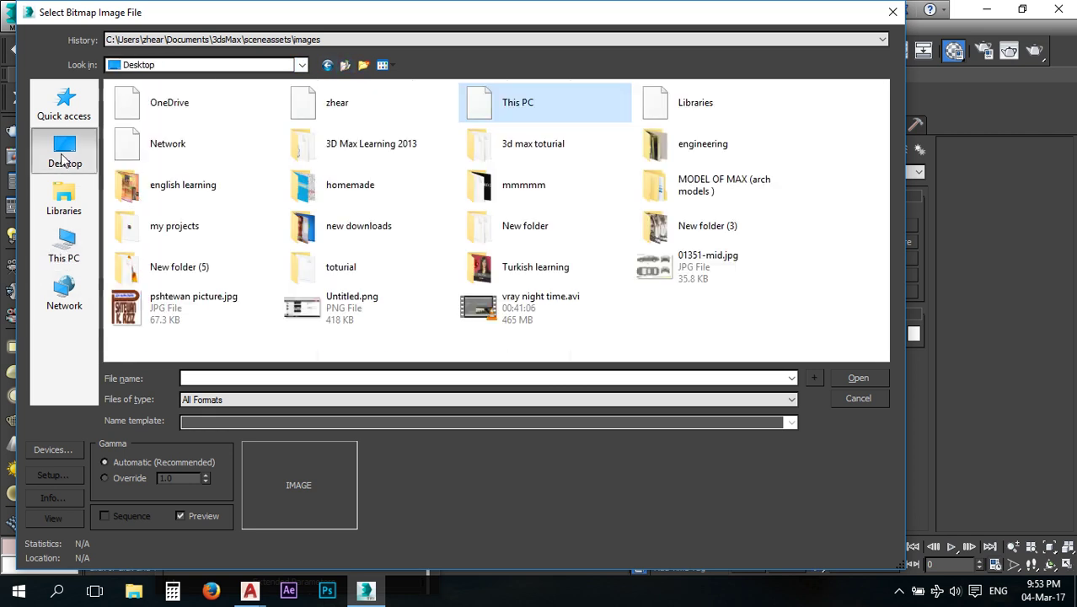
click(64, 243)
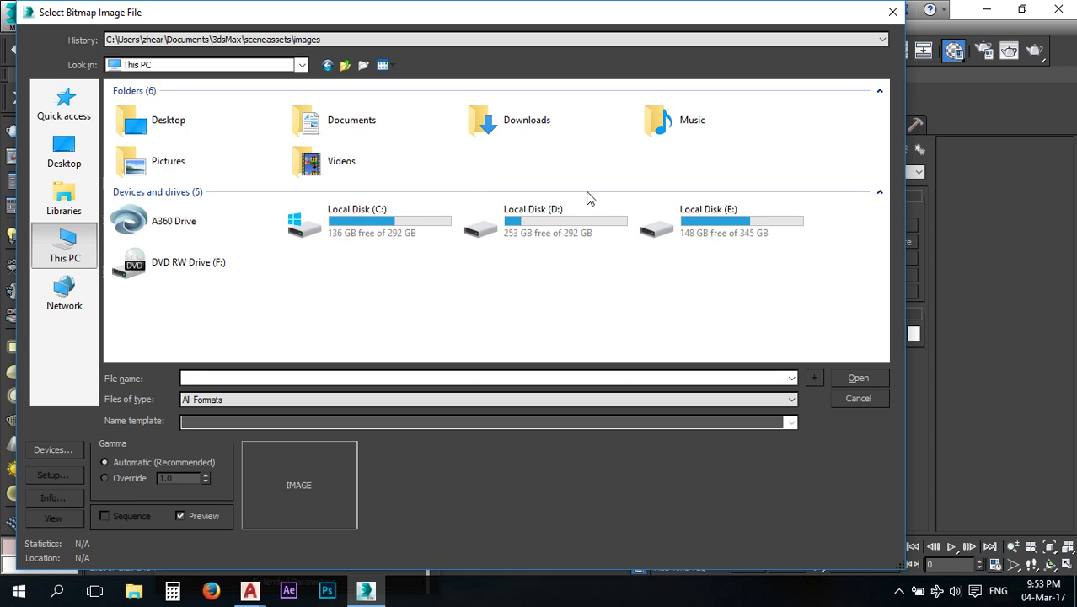
double_click(696, 227)
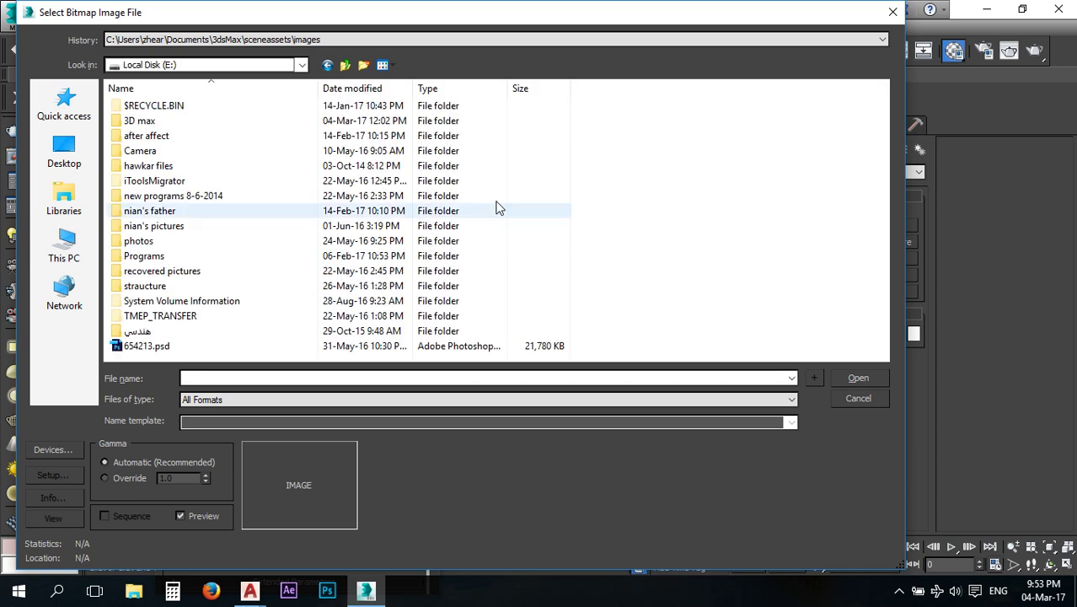
double_click(144, 124)
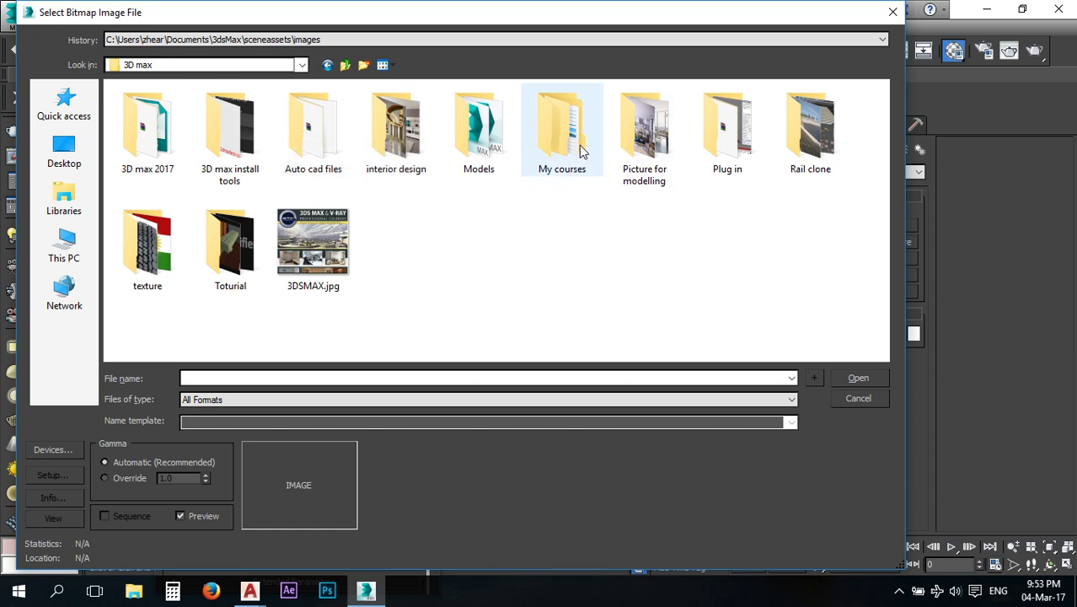
double_click(148, 246)
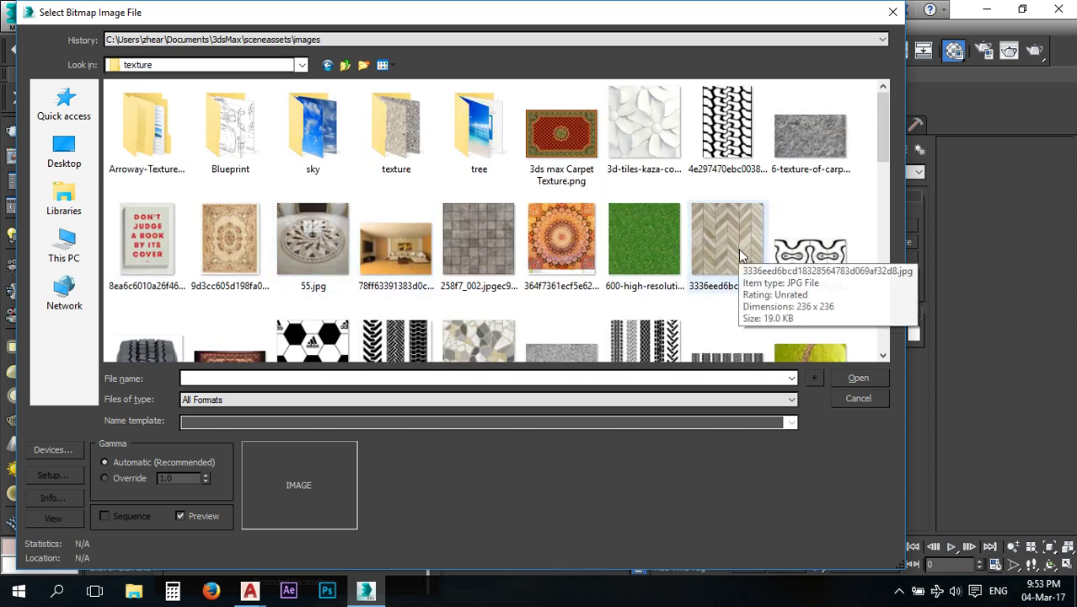
Preview the carpet textures 6-texture-of-carpet.jpg and PP23000211-Carpet-Fur.jpg as candidates for the diffuse bitmap.
click(804, 142)
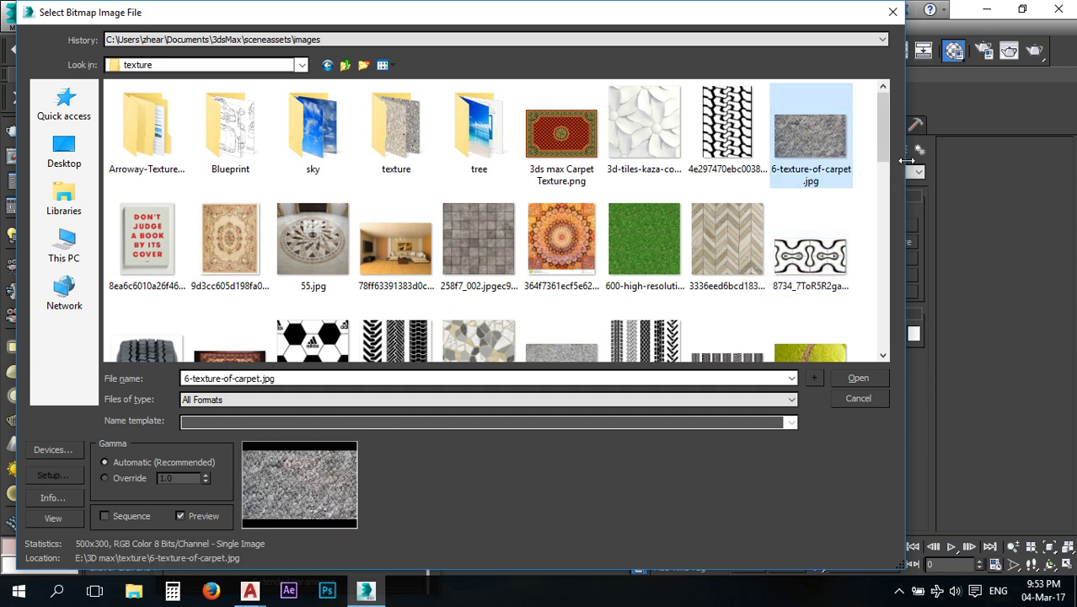
drag(887, 145, 871, 306)
click(410, 161)
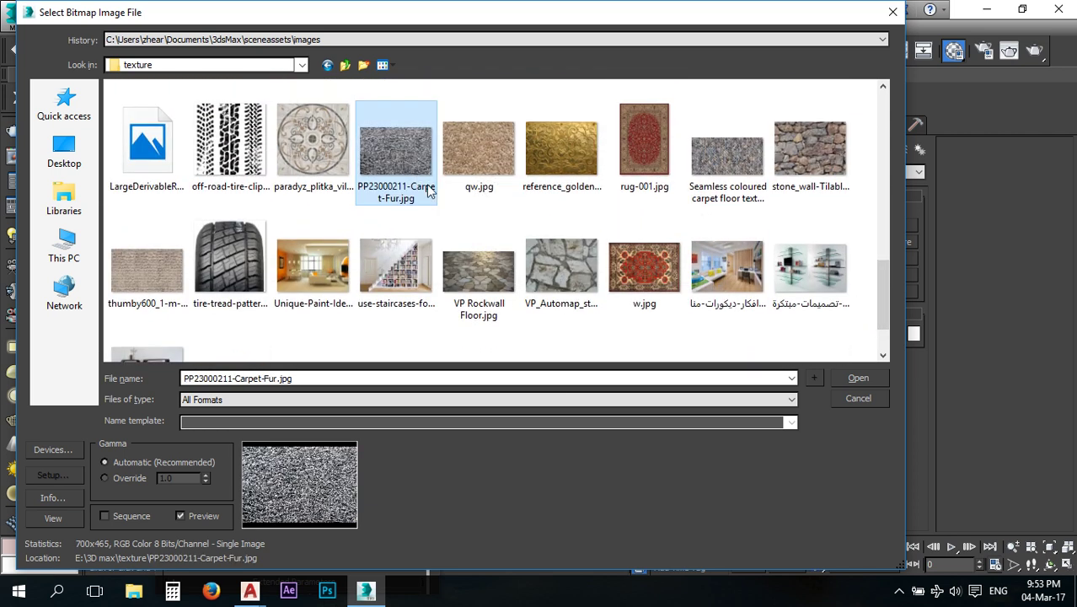
drag(885, 281, 885, 115)
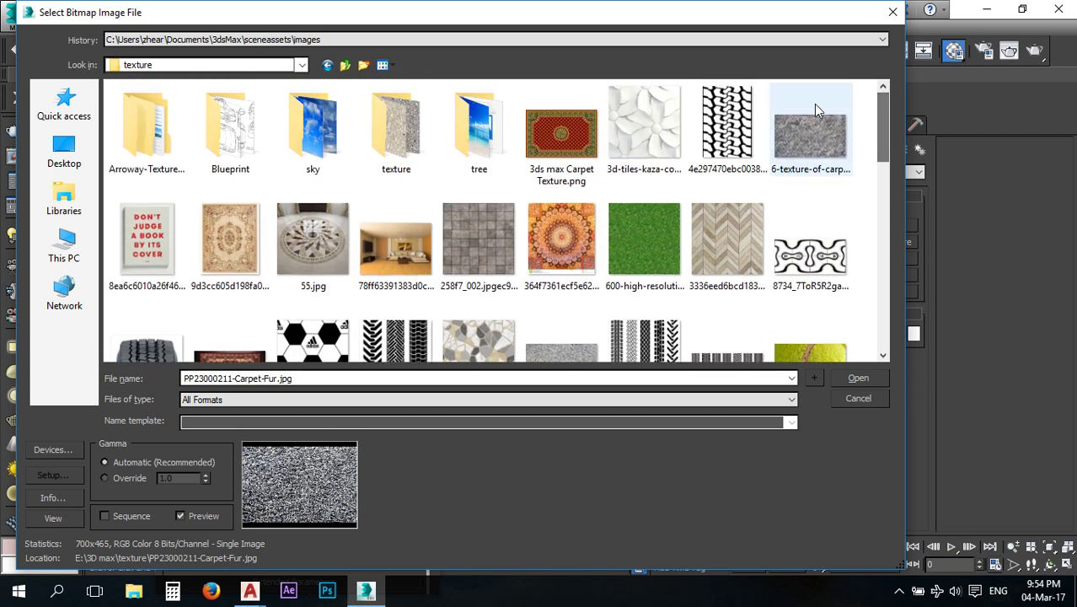
double_click(405, 139)
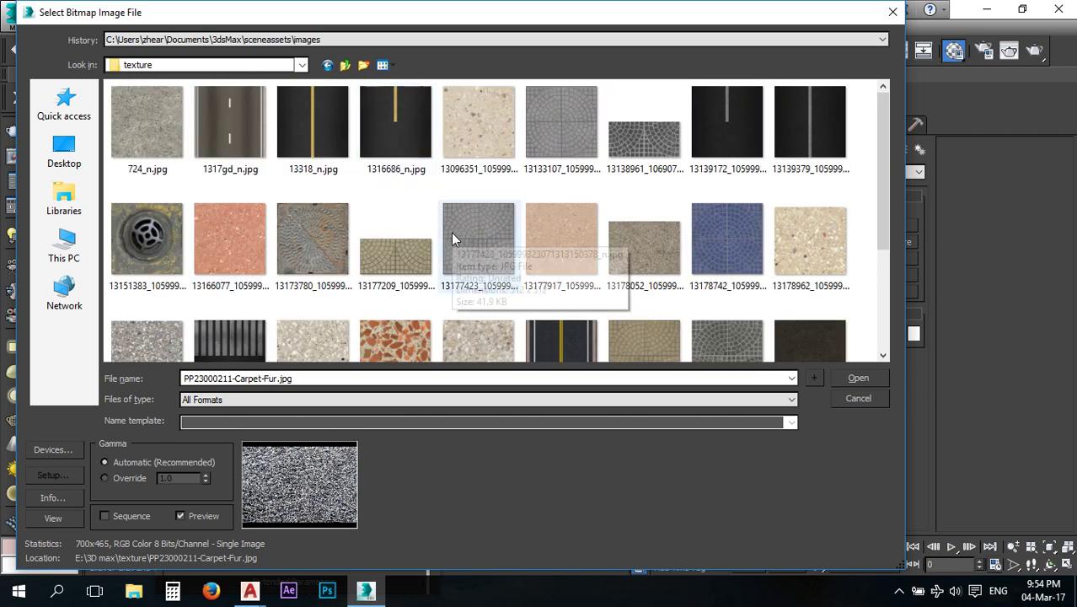
click(127, 135)
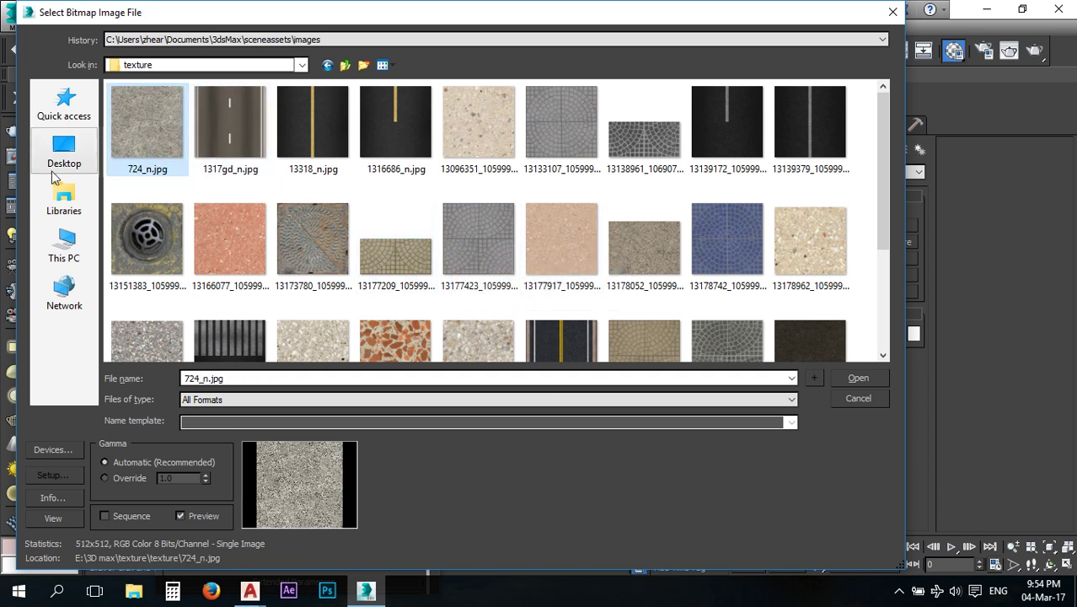
drag(882, 194, 863, 260)
click(815, 242)
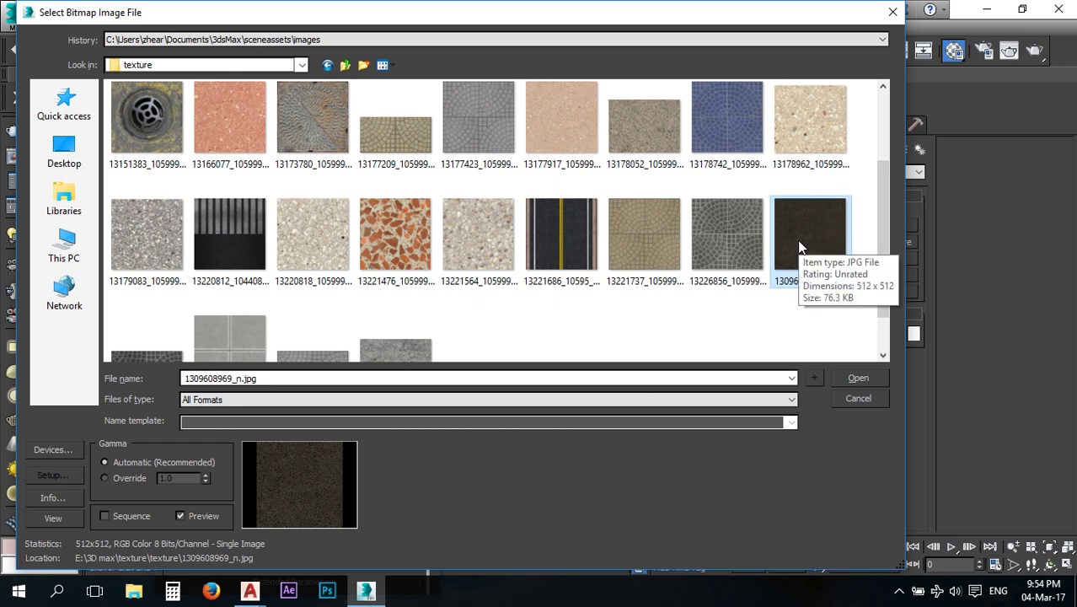
drag(882, 212, 883, 159)
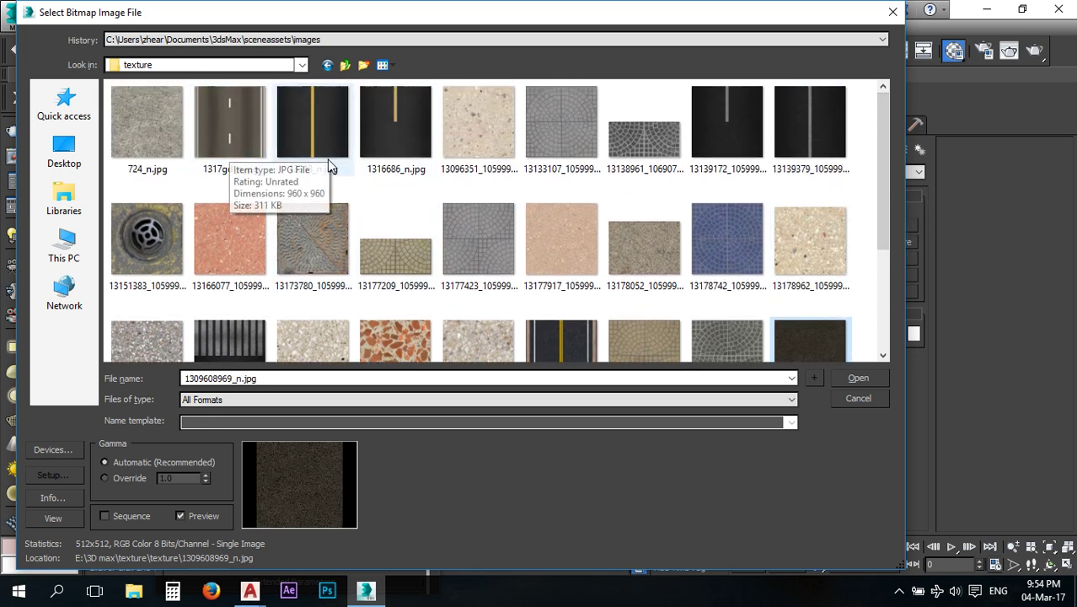
drag(474, 13, 360, 393)
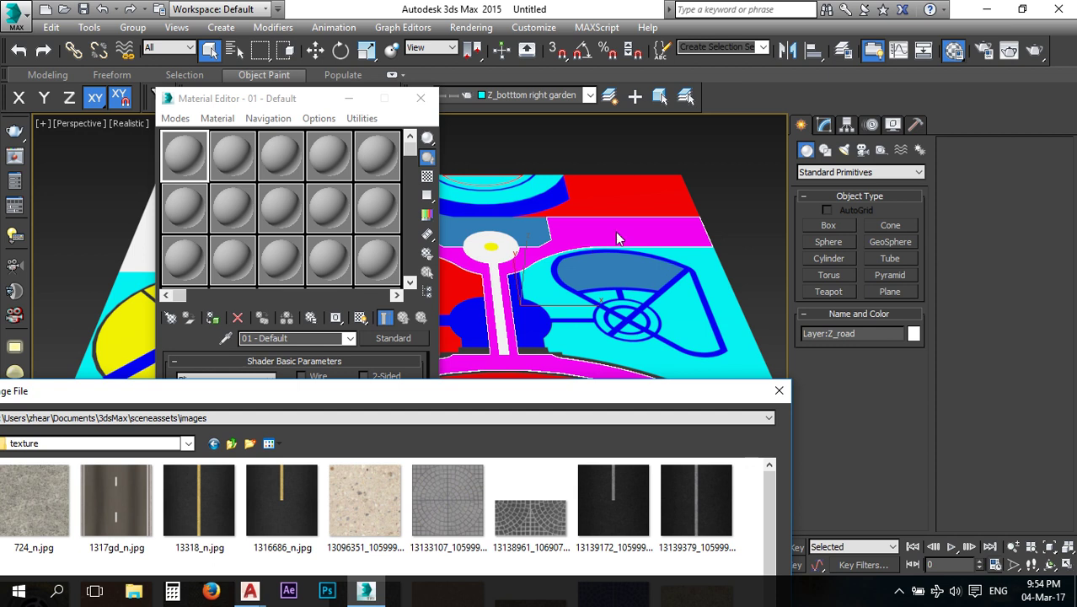
drag(439, 393, 488, 103)
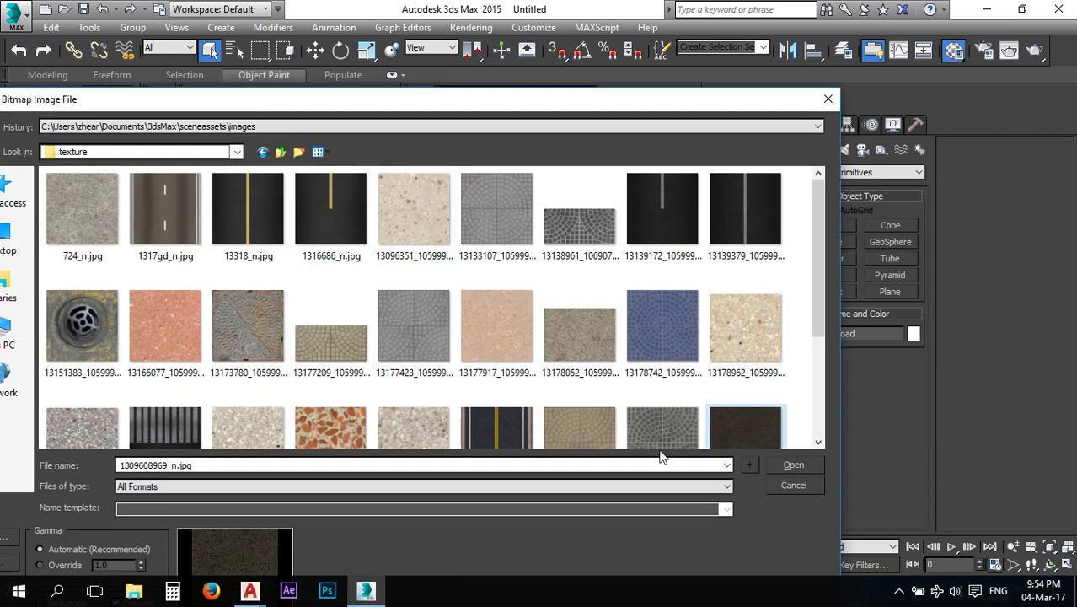
drag(499, 104, 500, 39)
click(800, 401)
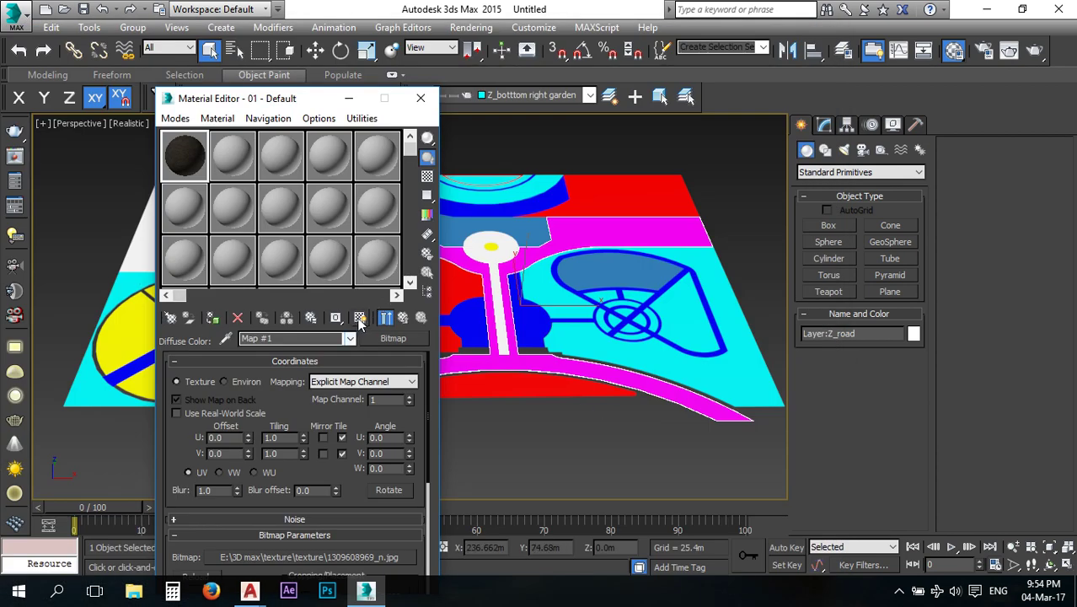
Enable the asphalt map's viewport display, assign the material to the Z_road object and close the Material Editor.
click(360, 320)
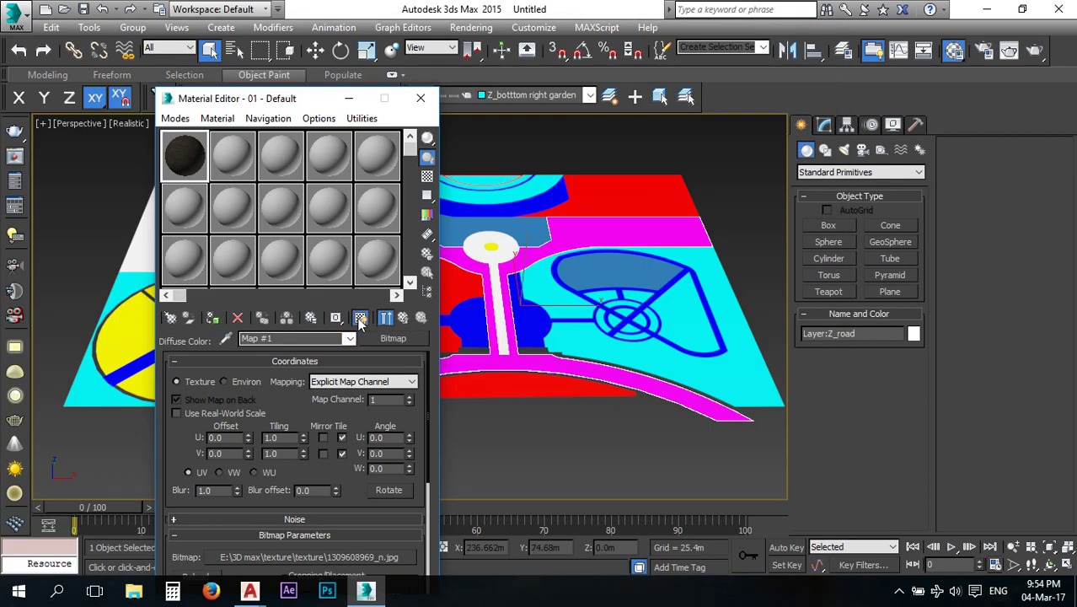
click(600, 475)
click(502, 368)
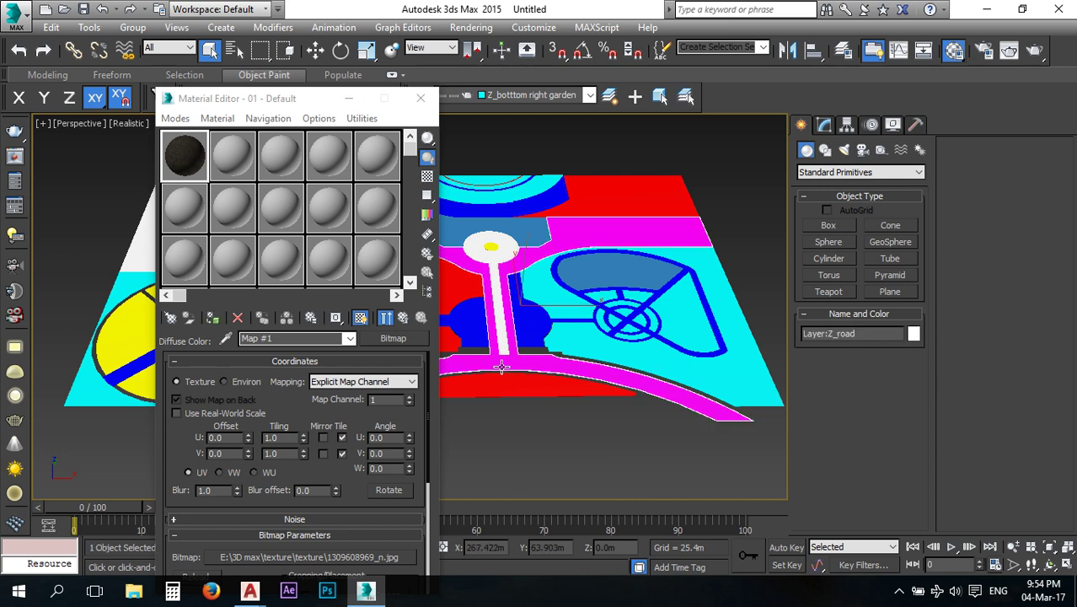
click(212, 317)
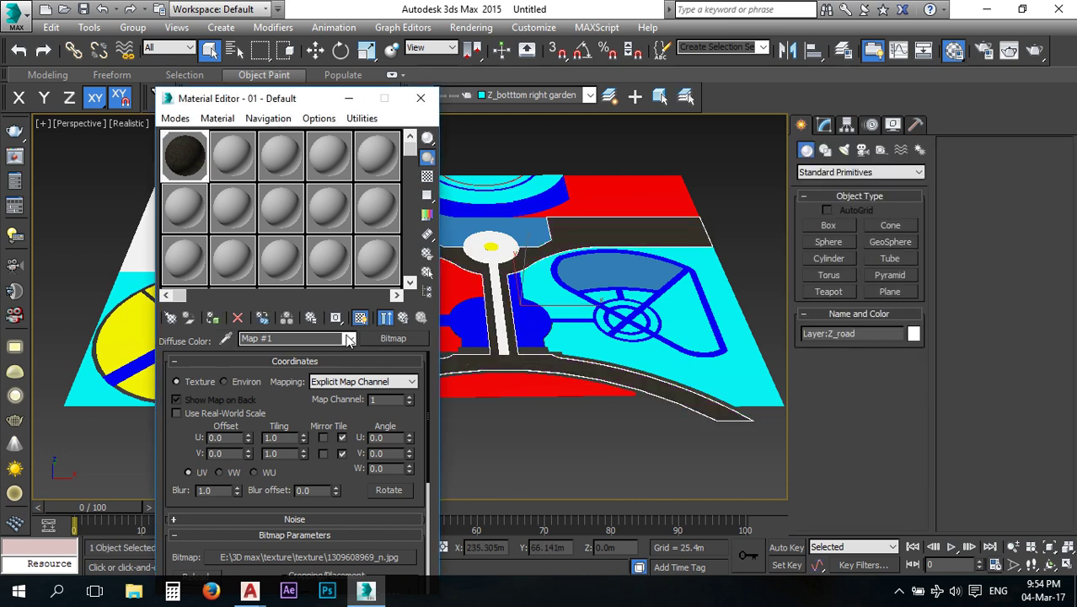
scroll(566, 384, up, 4)
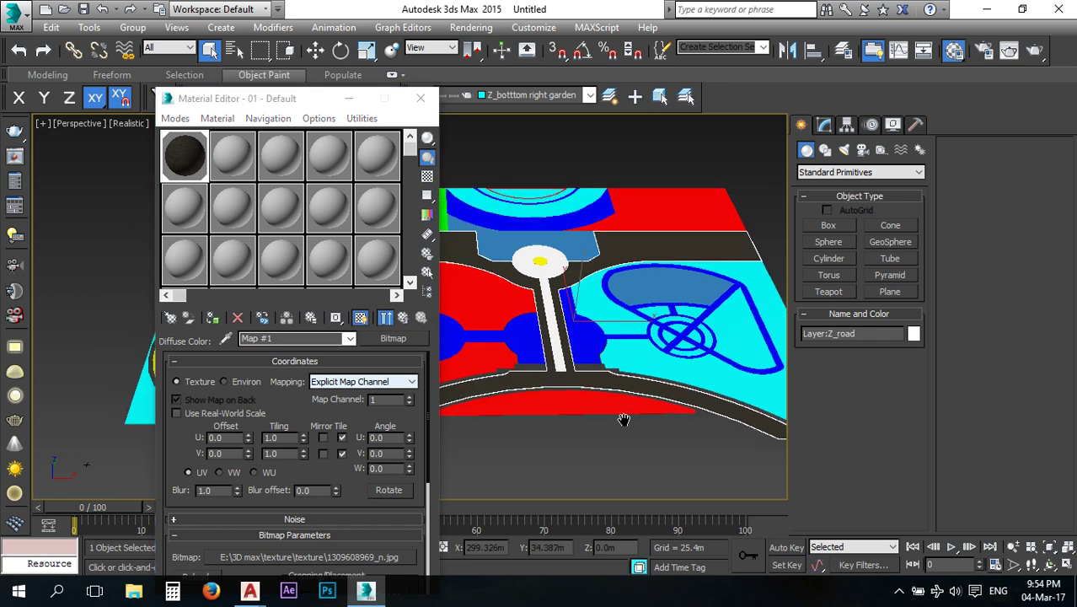
scroll(566, 384, up, 4)
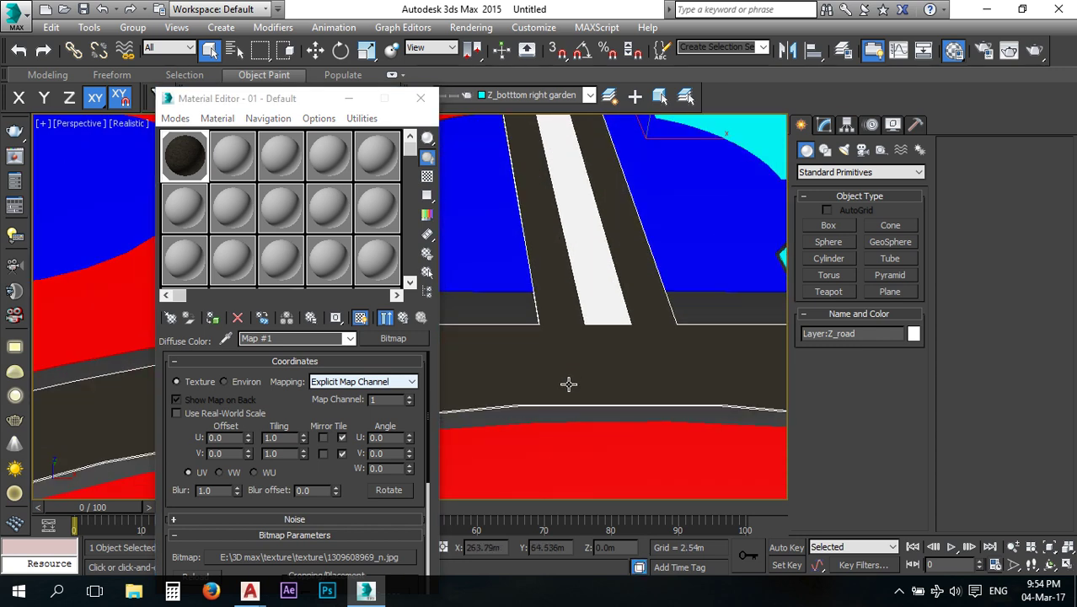
click(423, 100)
Add a UVW Map modifier on top of the road's Extrude.
scroll(523, 360, down, 5)
middle_drag(522, 361, 475, 376)
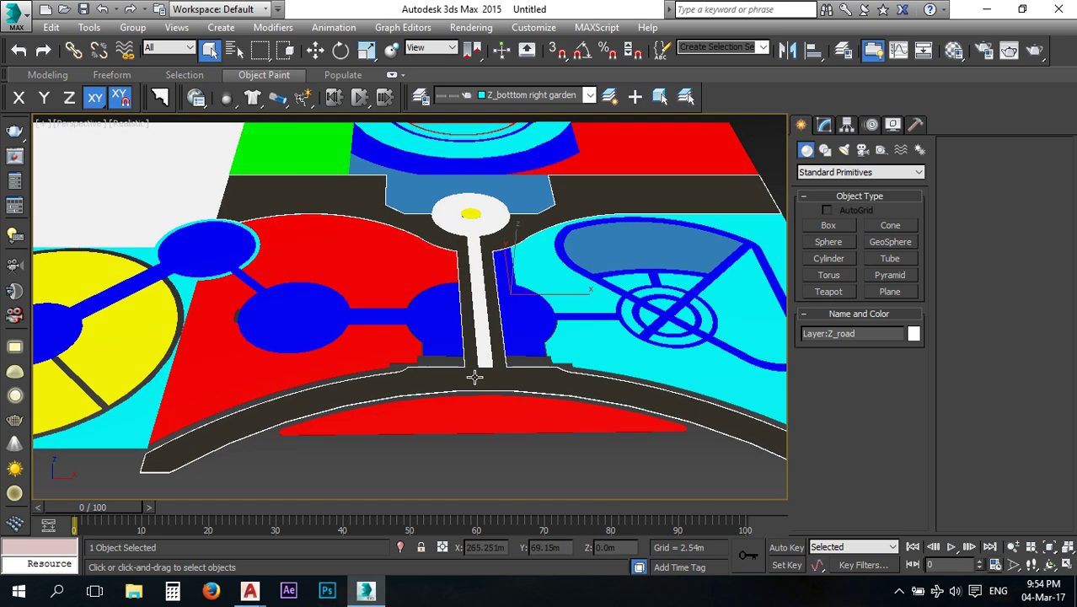
click(825, 125)
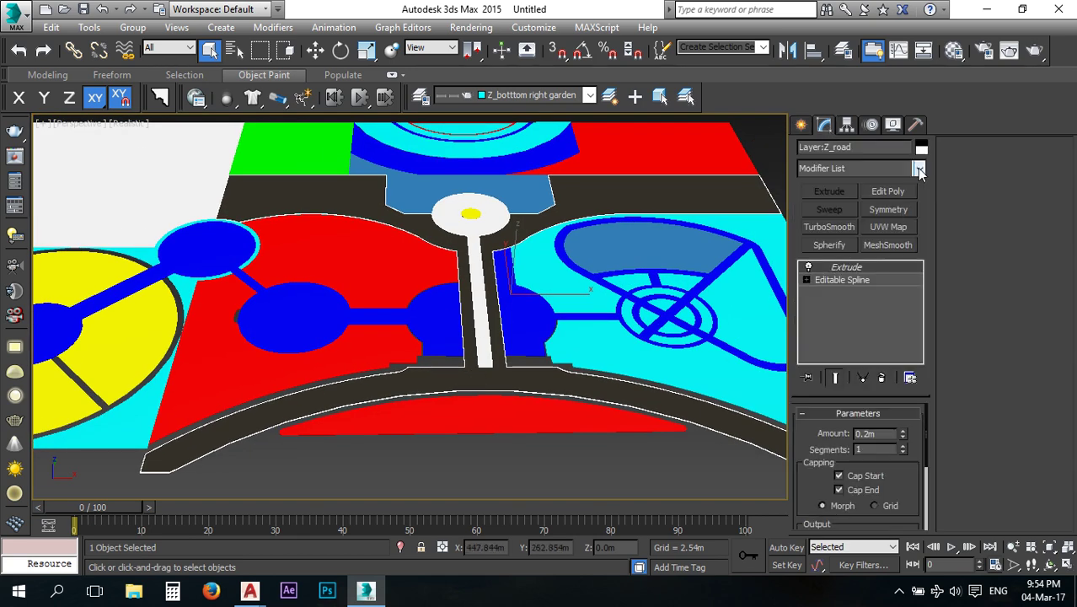
click(886, 228)
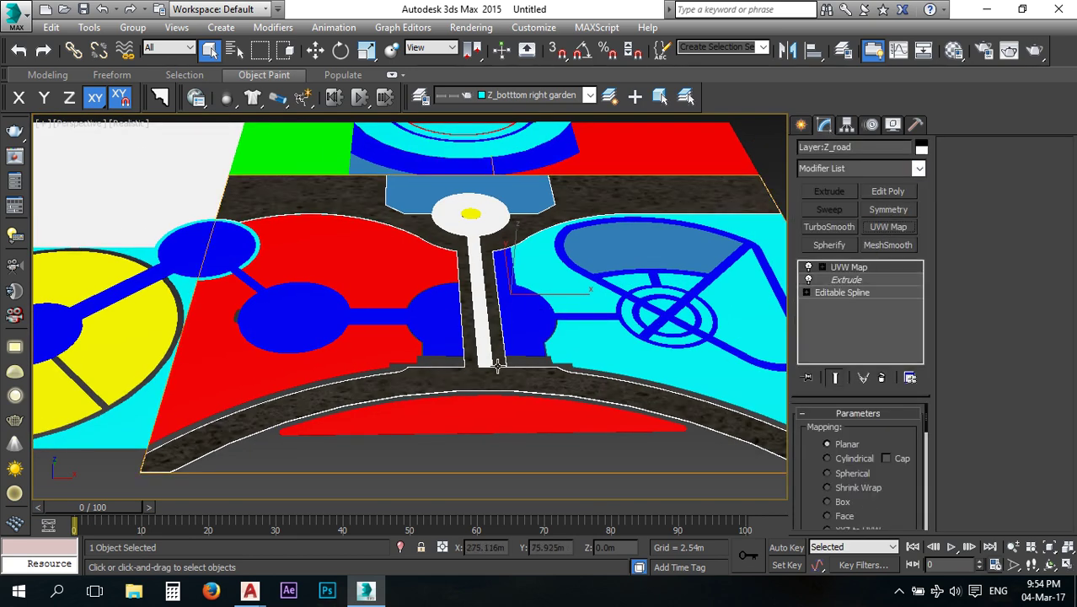
scroll(472, 372, up, 5)
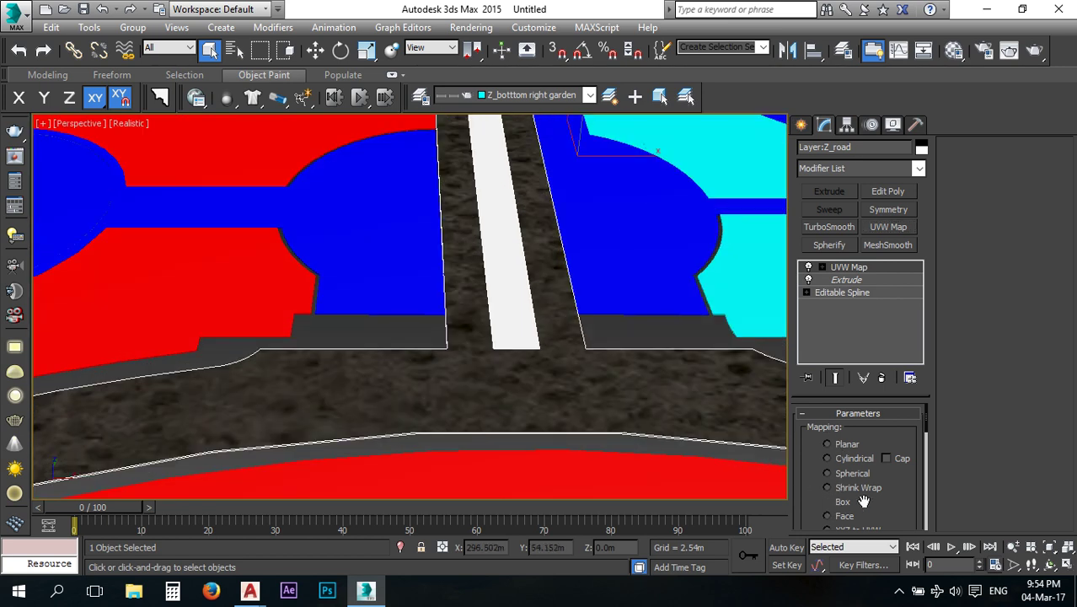
Reduce the road's UVW mapping size to a length of 9.624 m and a width of 5.728 m.
drag(888, 508, 899, 384)
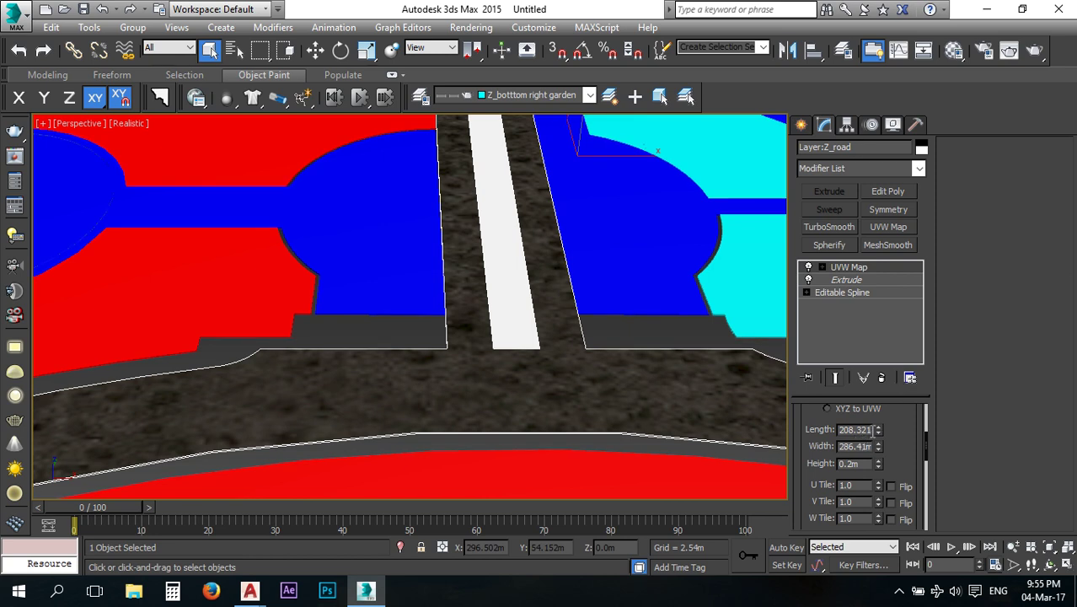
drag(878, 434, 879, 502)
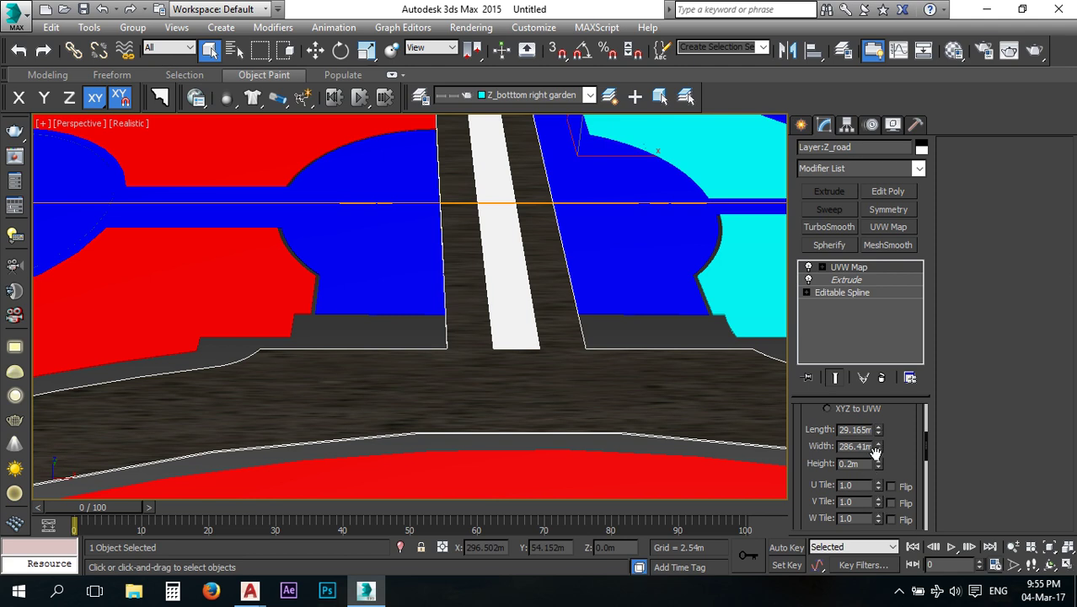
drag(878, 446, 880, 527)
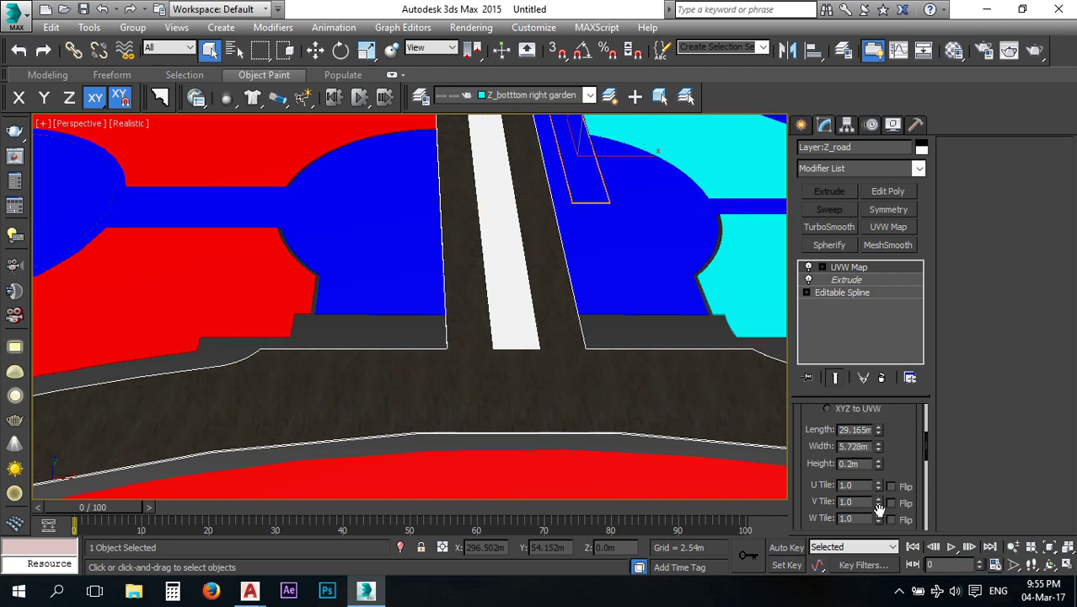
drag(878, 435, 880, 481)
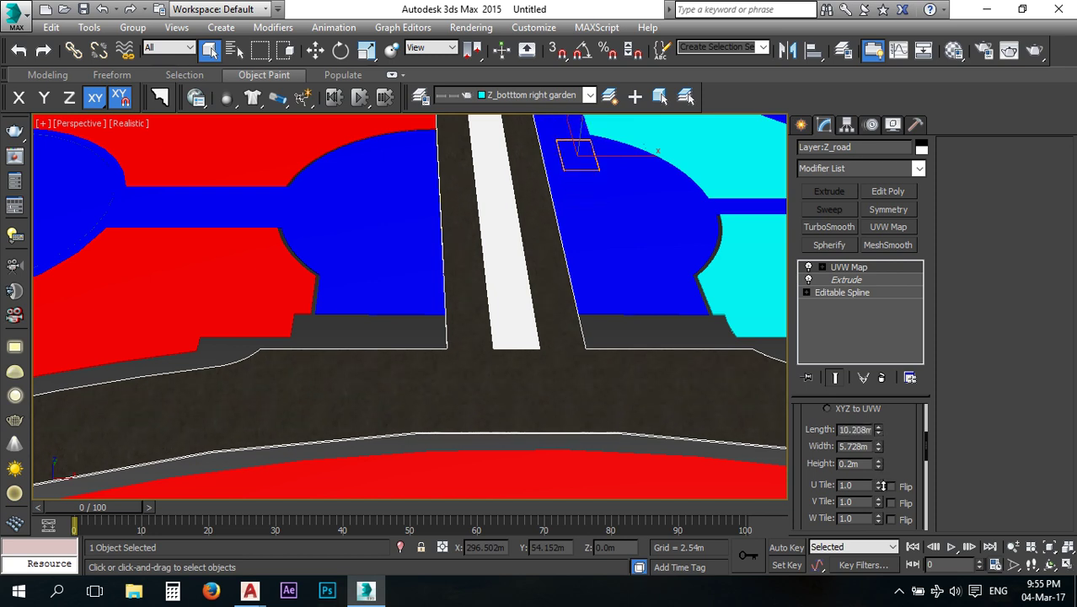
Inspect the scale and tiling of the asphalt texture along the road, both close up and across the whole site.
scroll(553, 392, up, 3)
scroll(503, 391, up, 5)
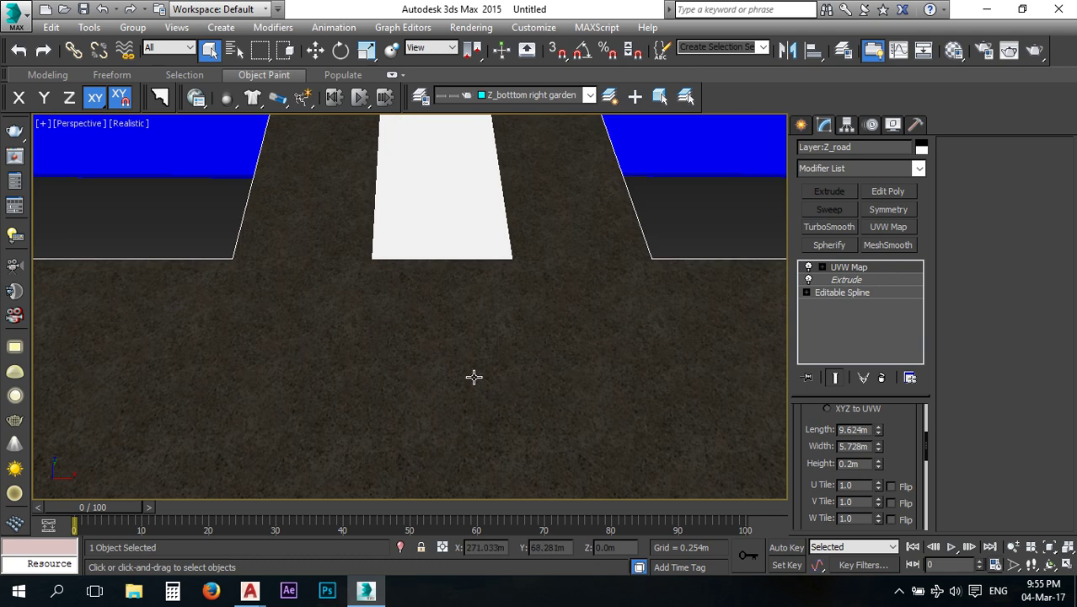
scroll(511, 413, down, 5)
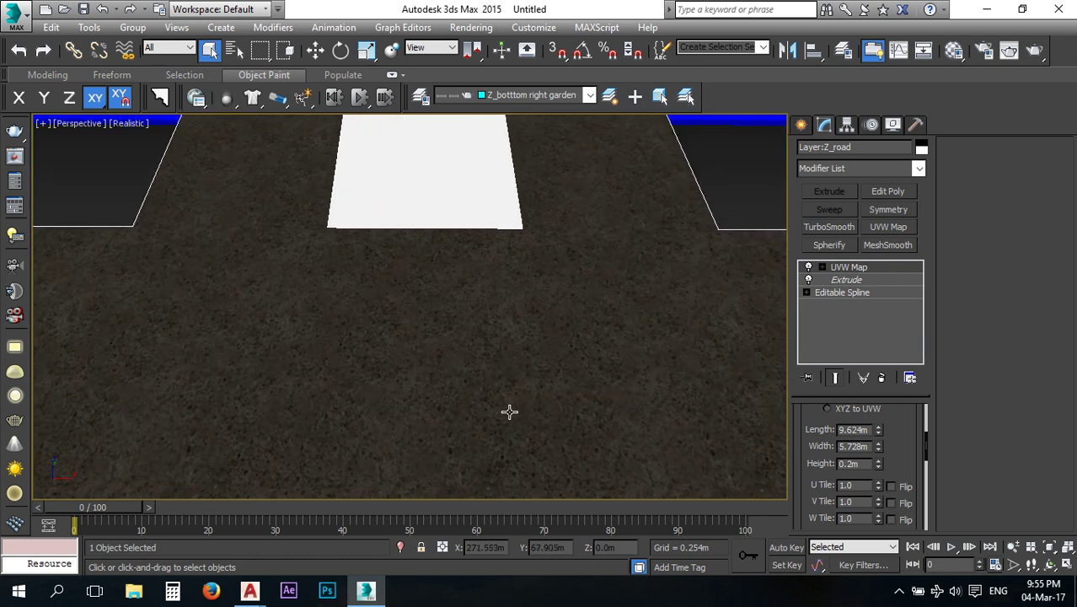
scroll(518, 422, down, 2)
middle_drag(514, 409, 488, 372)
scroll(490, 396, down, 2)
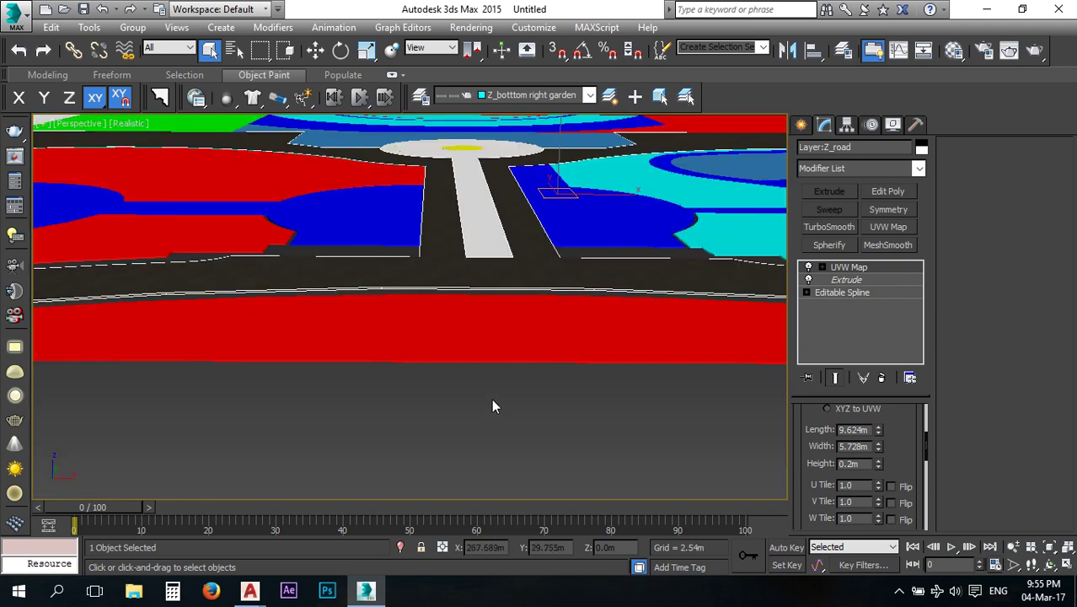
scroll(474, 354, up, 6)
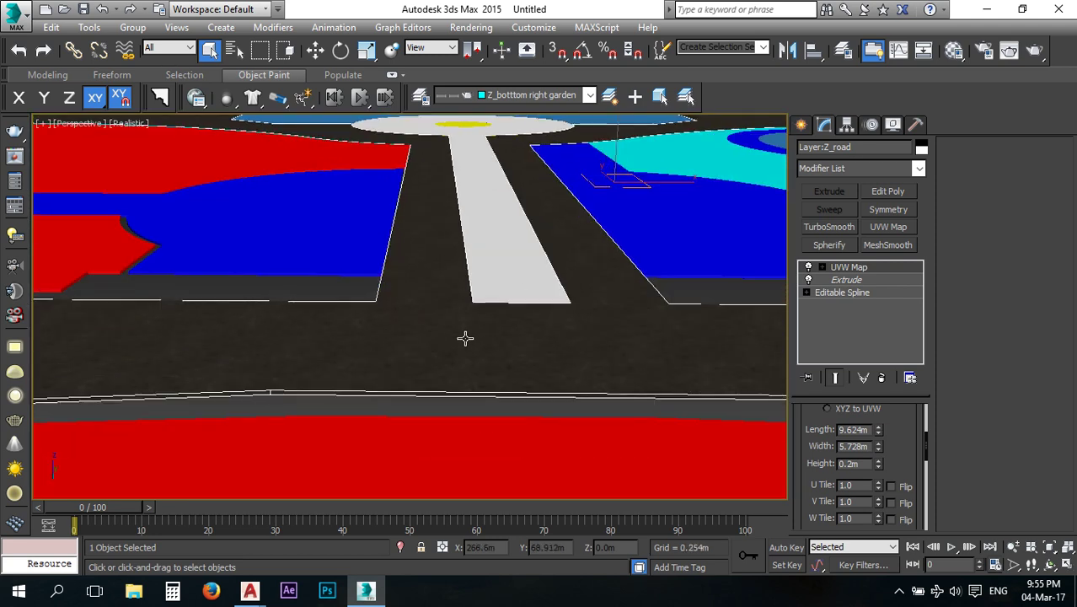
scroll(462, 396, down, 6)
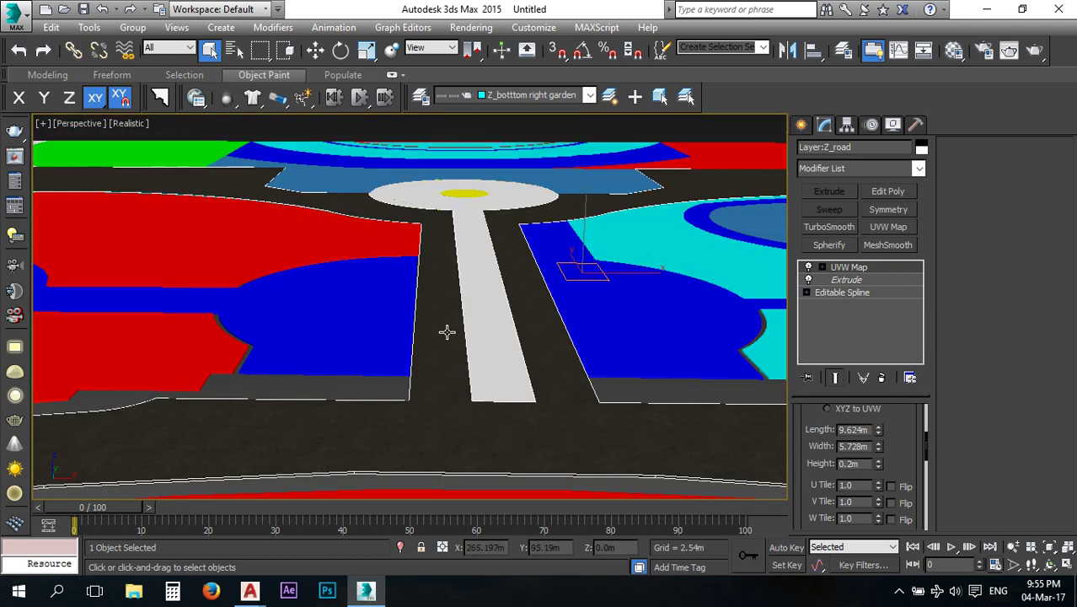
scroll(468, 413, up, 3)
scroll(443, 358, down, 3)
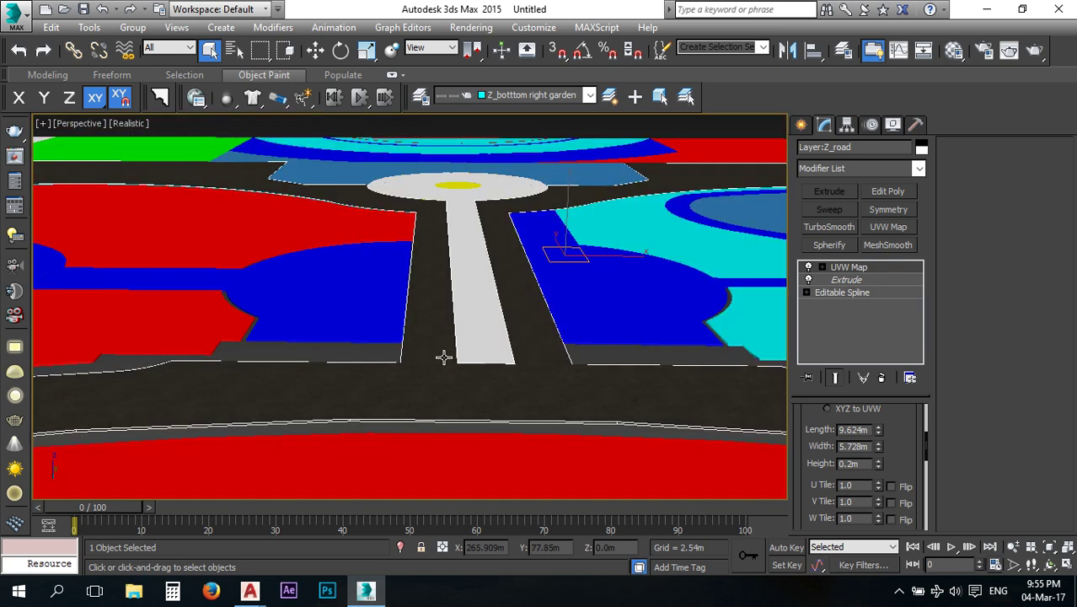
scroll(444, 358, up, 4)
scroll(396, 319, down, 5)
scroll(430, 376, up, 2)
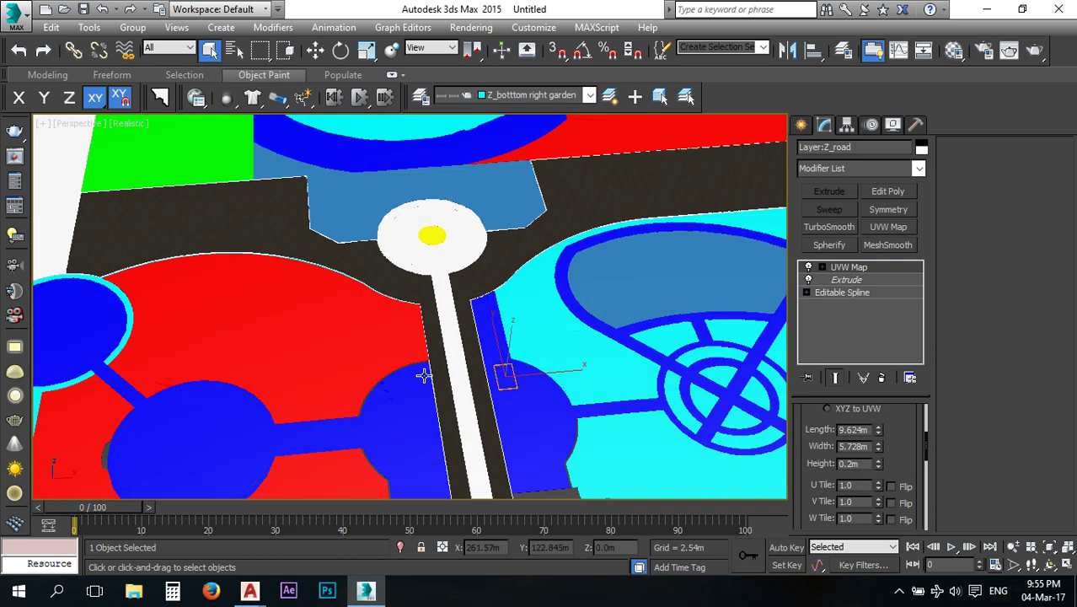
scroll(425, 376, down, 5)
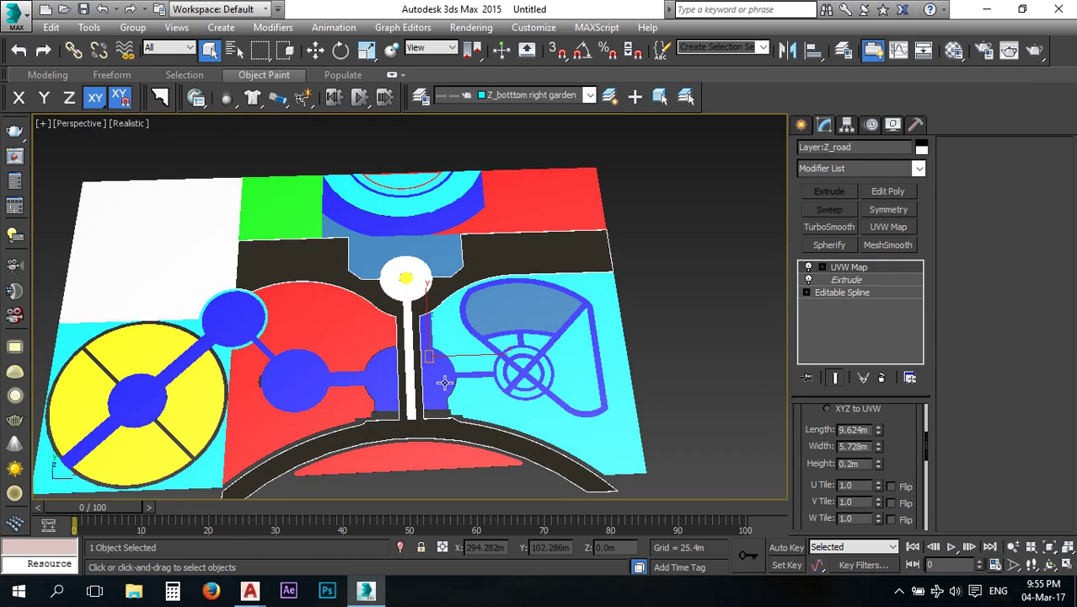
alt+middle_drag(445, 383, 430, 385)
middle_drag(396, 341, 447, 353)
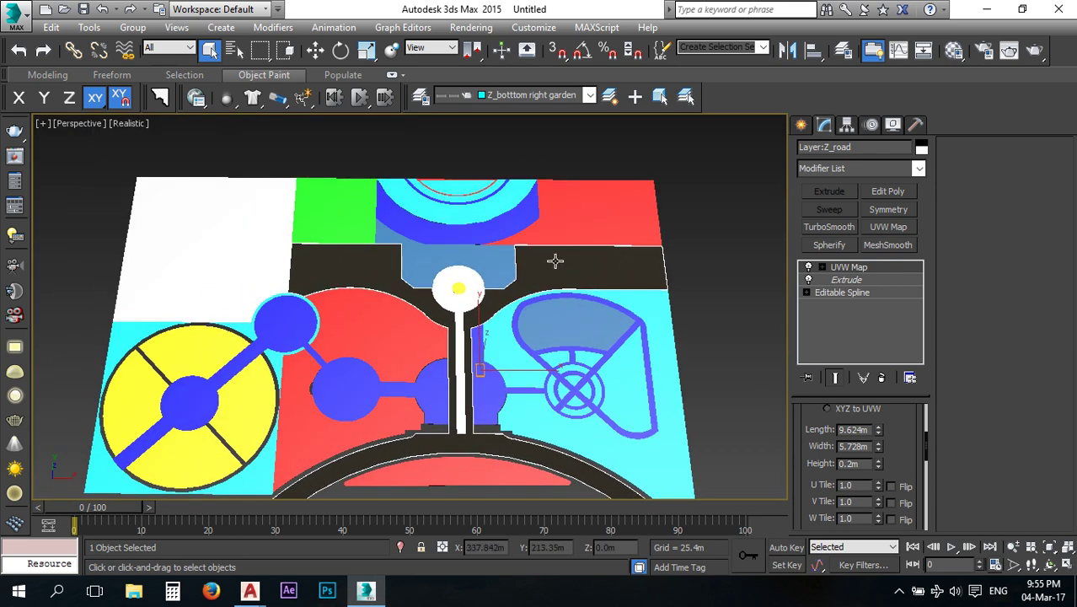
Switch to site plan all.dwg in AutoCAD and examine the entrance road, central roundabout and parking area.
click(251, 590)
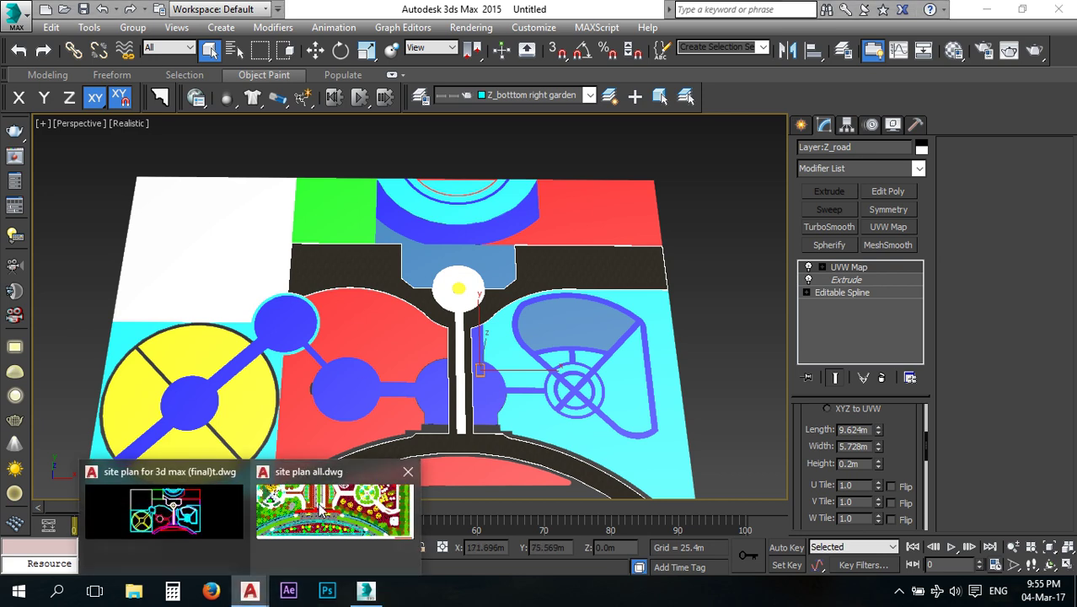
click(318, 501)
scroll(520, 424, down, 5)
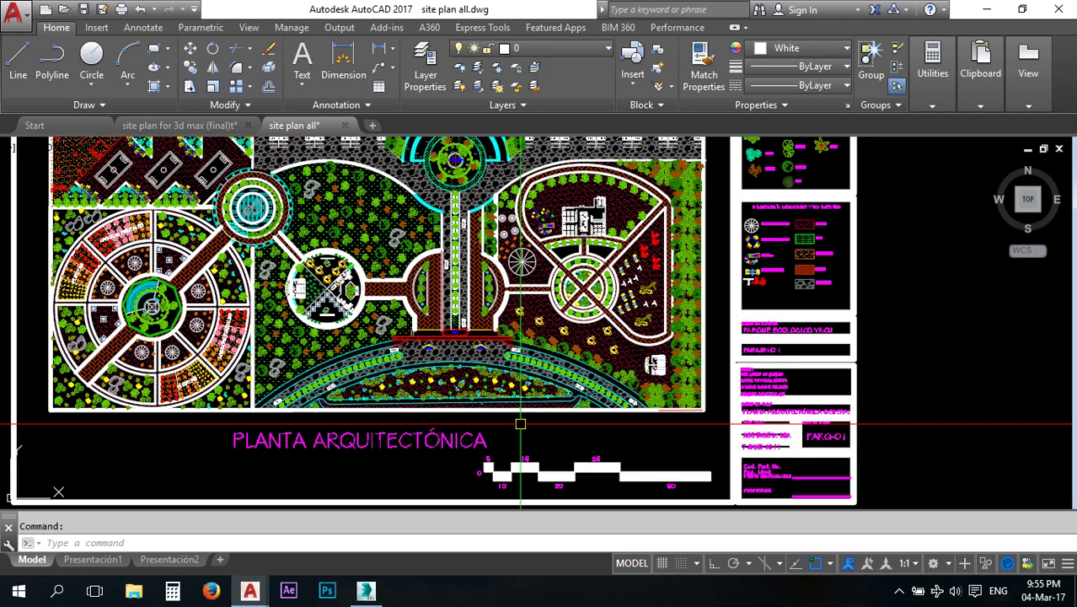
scroll(523, 383, up, 4)
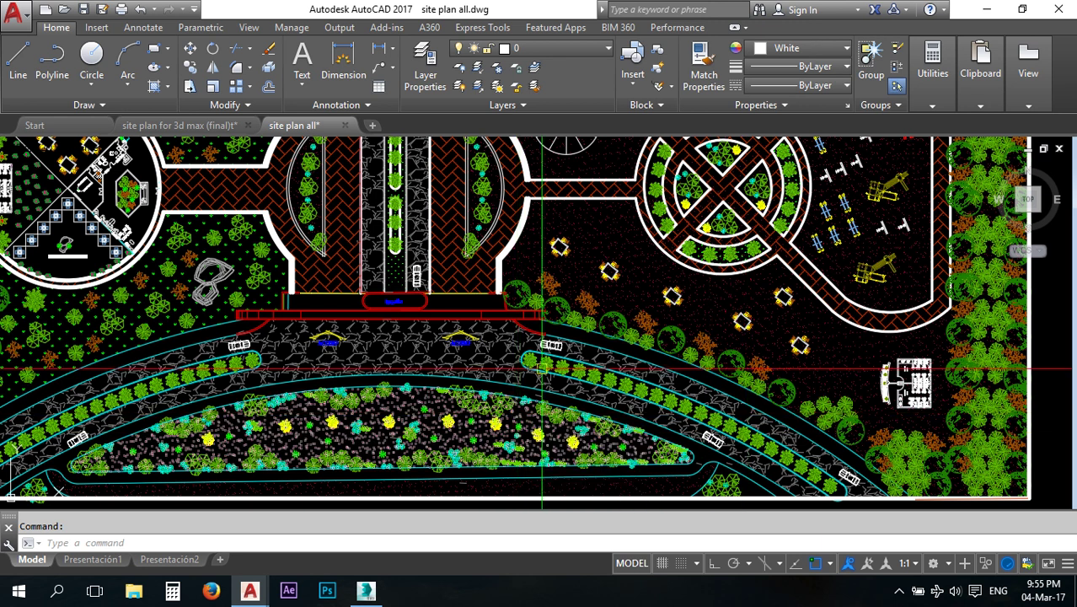
middle_drag(450, 277, 431, 504)
middle_drag(395, 228, 418, 436)
middle_drag(533, 266, 546, 352)
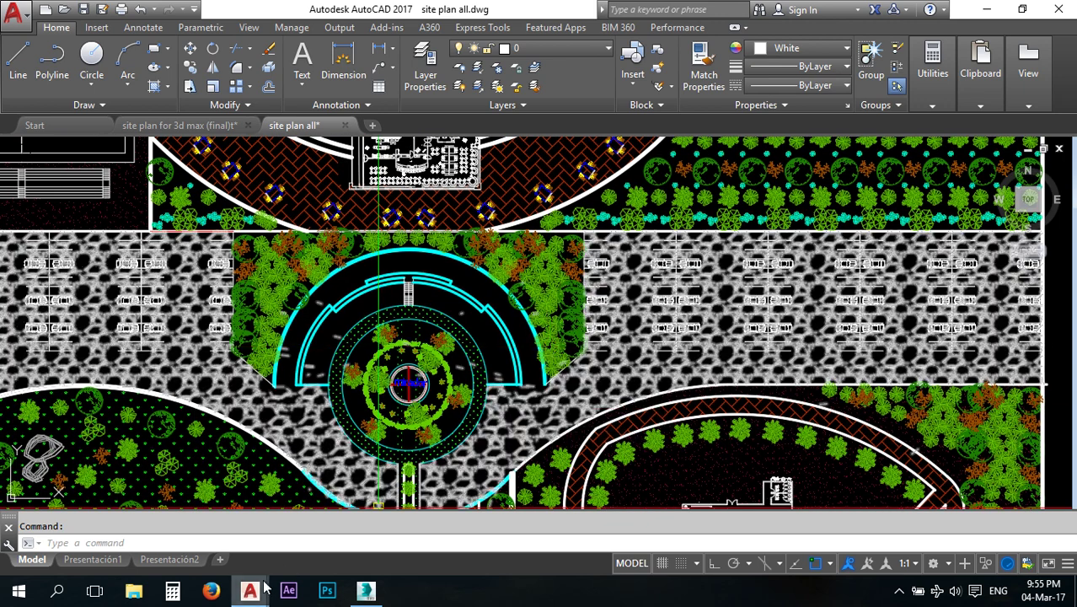
scroll(684, 238, down, 1)
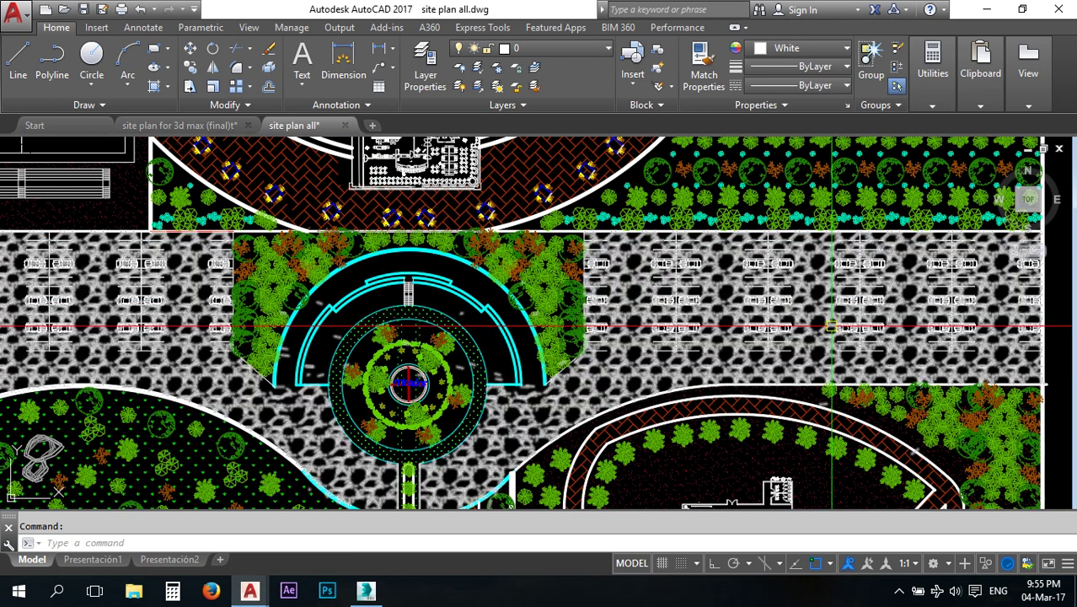
scroll(840, 275, up, 1)
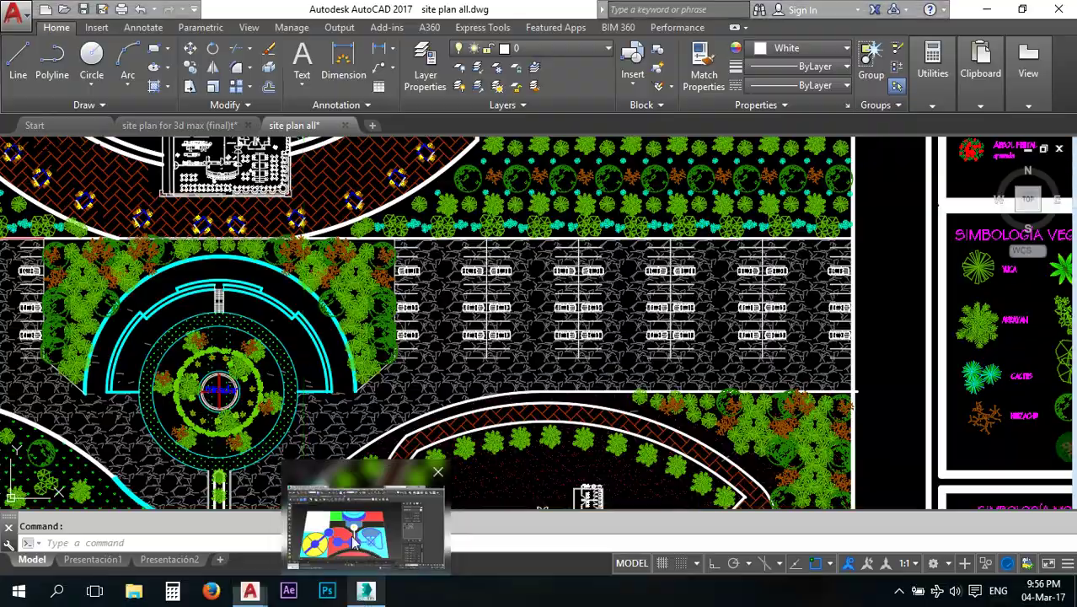
Compare the parking bays in AutoCAD with the road in 3ds Max, then bring up the spline shape types in 3ds Max.
click(364, 593)
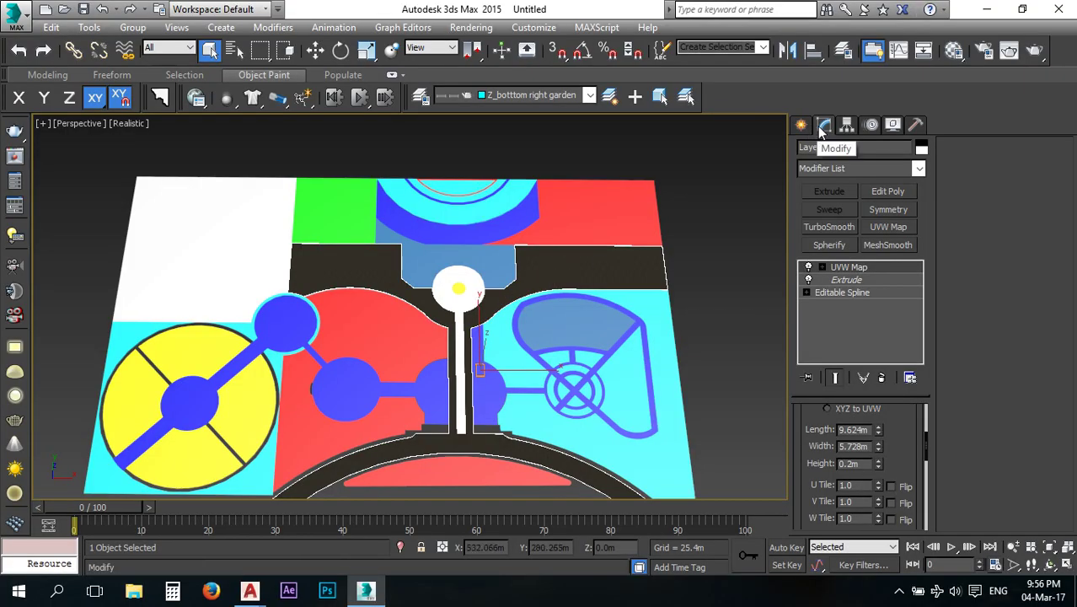
click(365, 593)
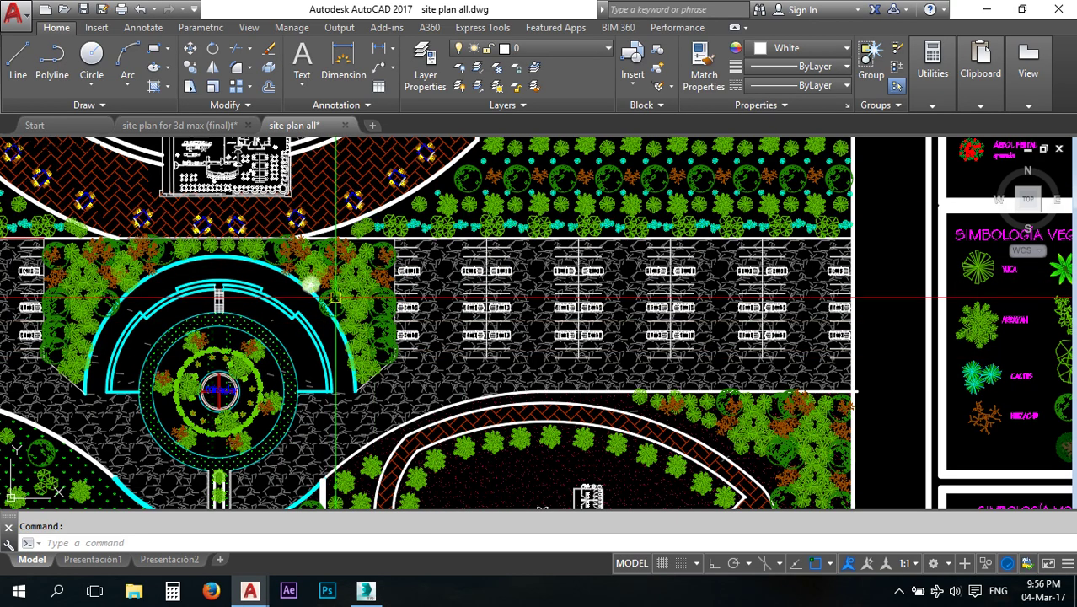
click(365, 593)
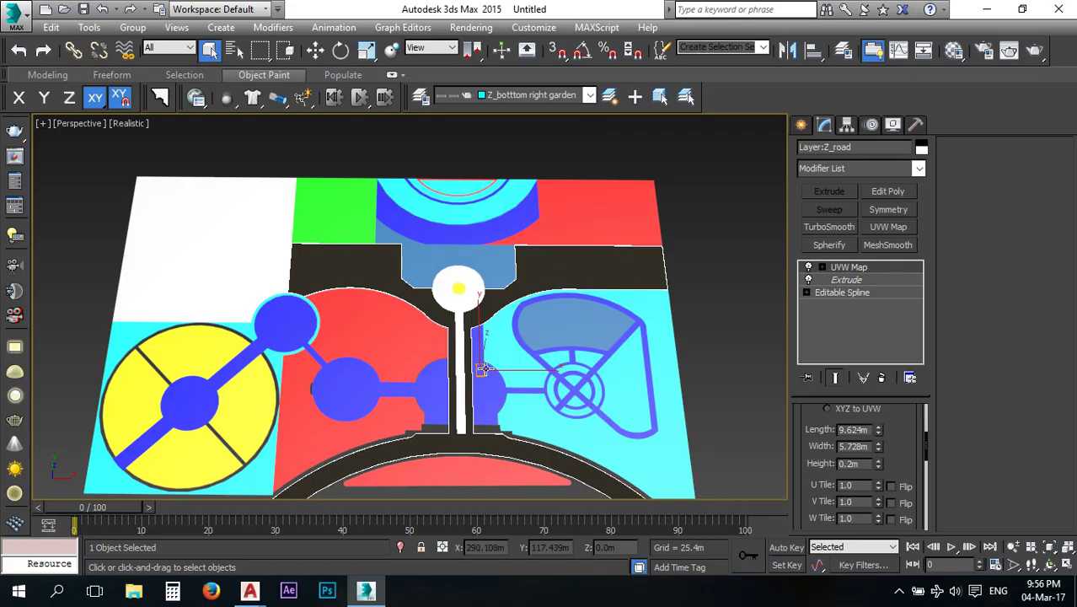
click(803, 126)
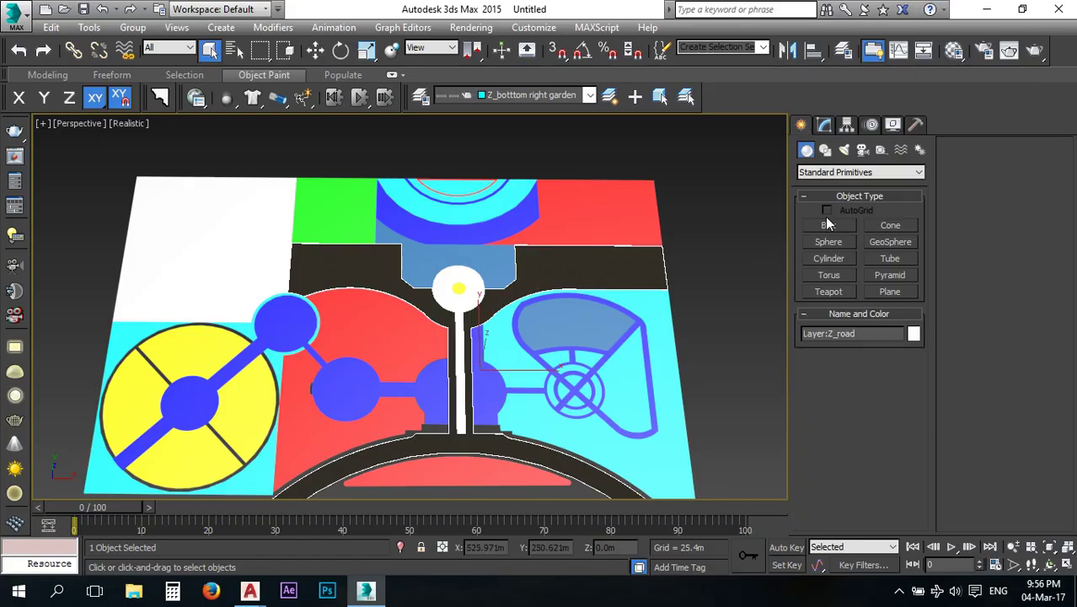
click(825, 149)
middle_drag(534, 269, 519, 291)
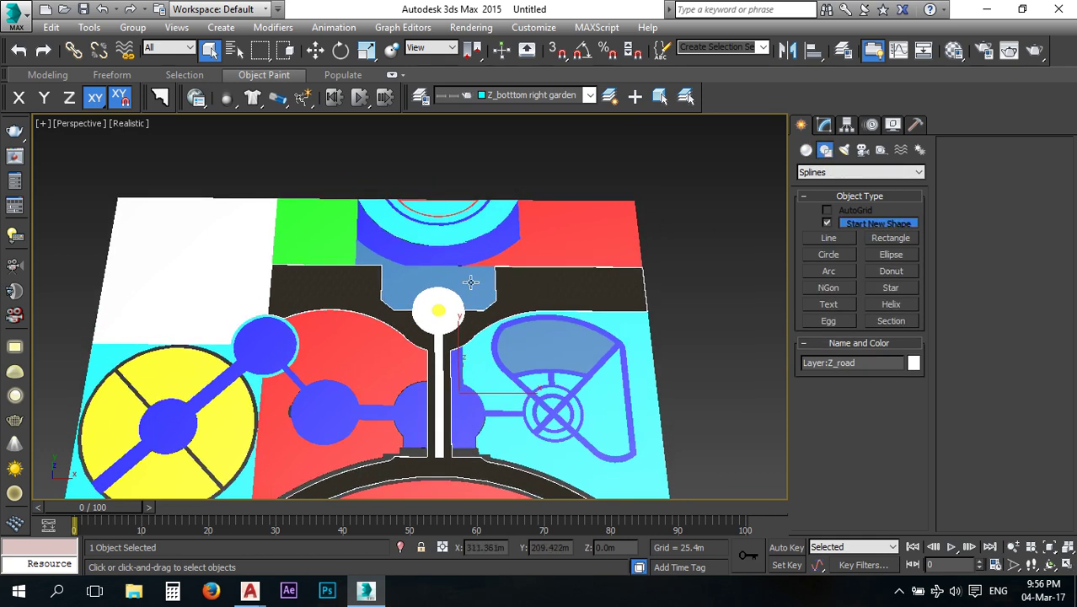
Start a Line in the maximized top view near the parking road's inner corner, with snapping on for Tangent only.
click(1068, 564)
scroll(312, 202, up, 6)
scroll(312, 203, up, 6)
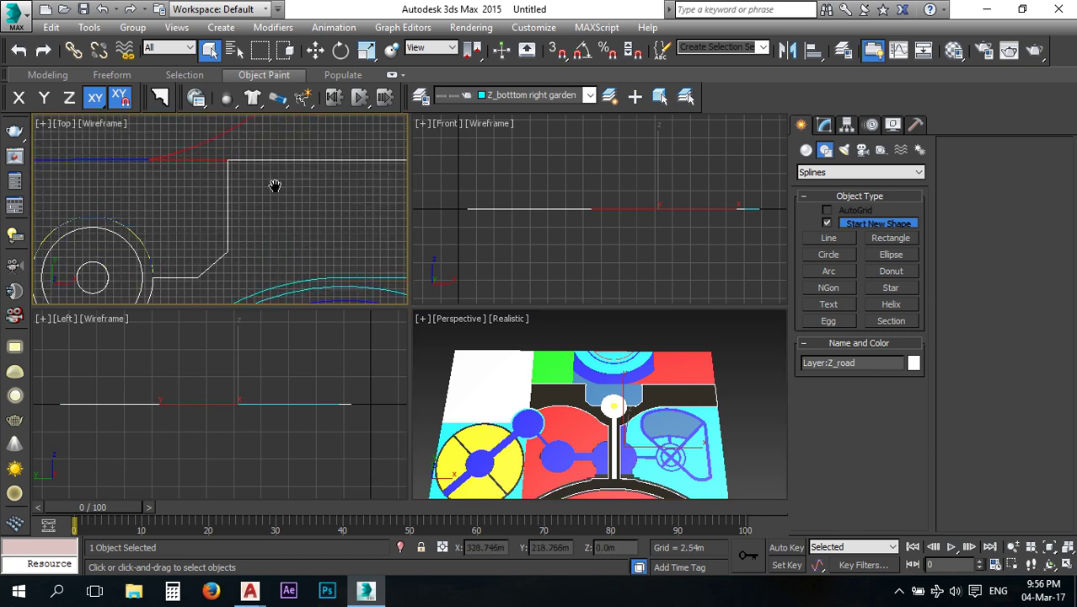
click(1065, 561)
middle_drag(594, 345, 542, 346)
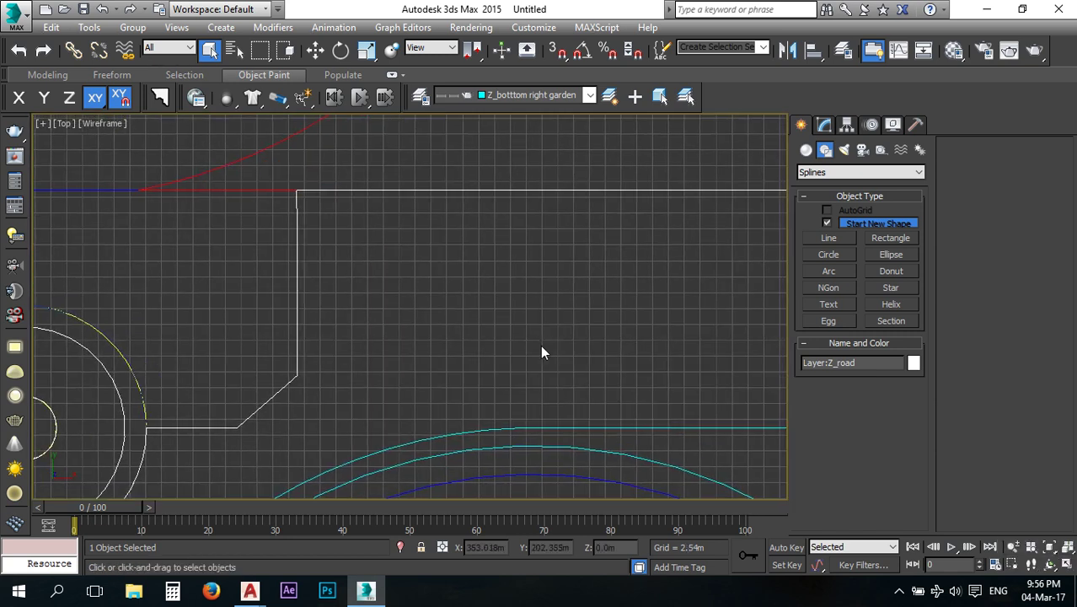
scroll(318, 234, up, 2)
click(825, 237)
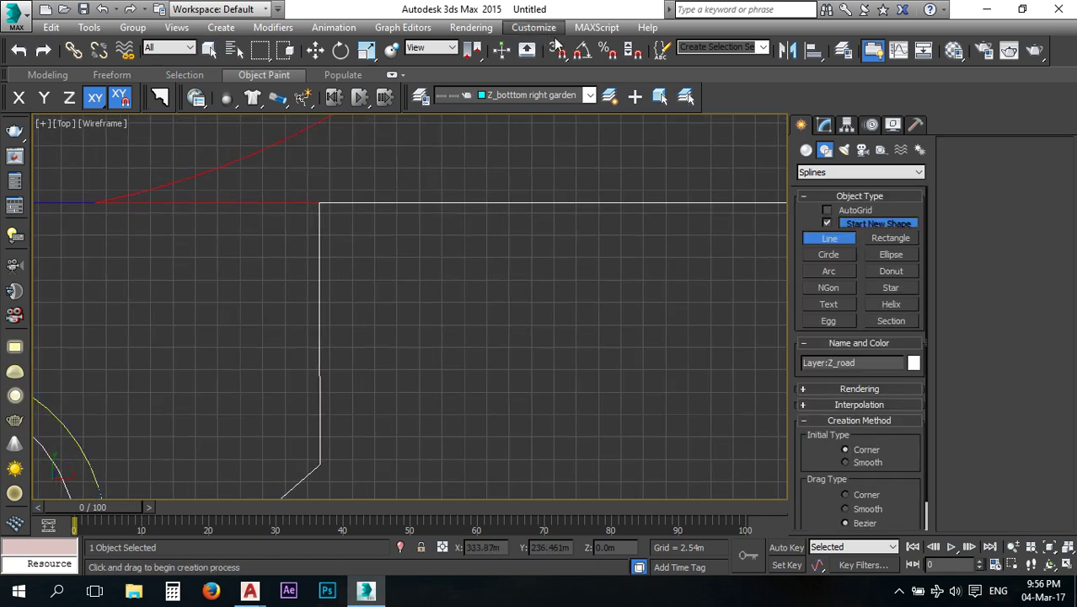
click(557, 50)
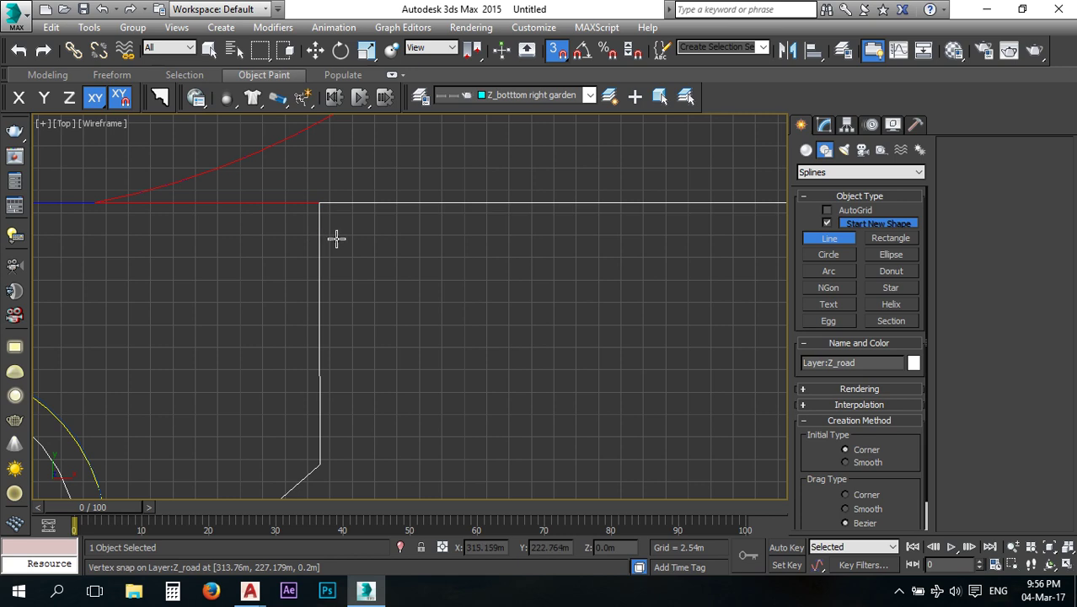
right_click(556, 52)
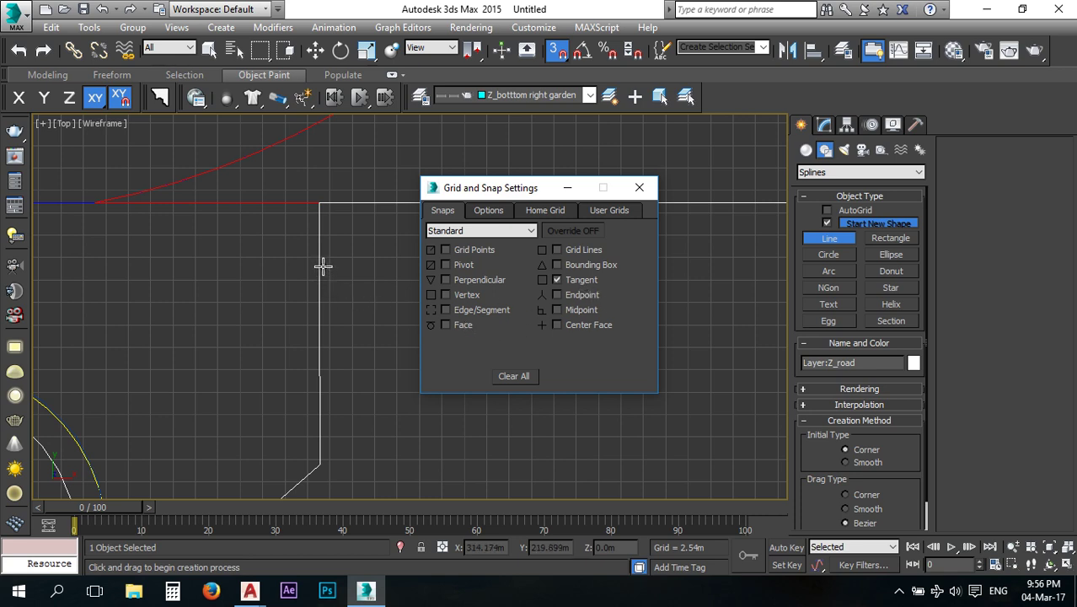
click(638, 187)
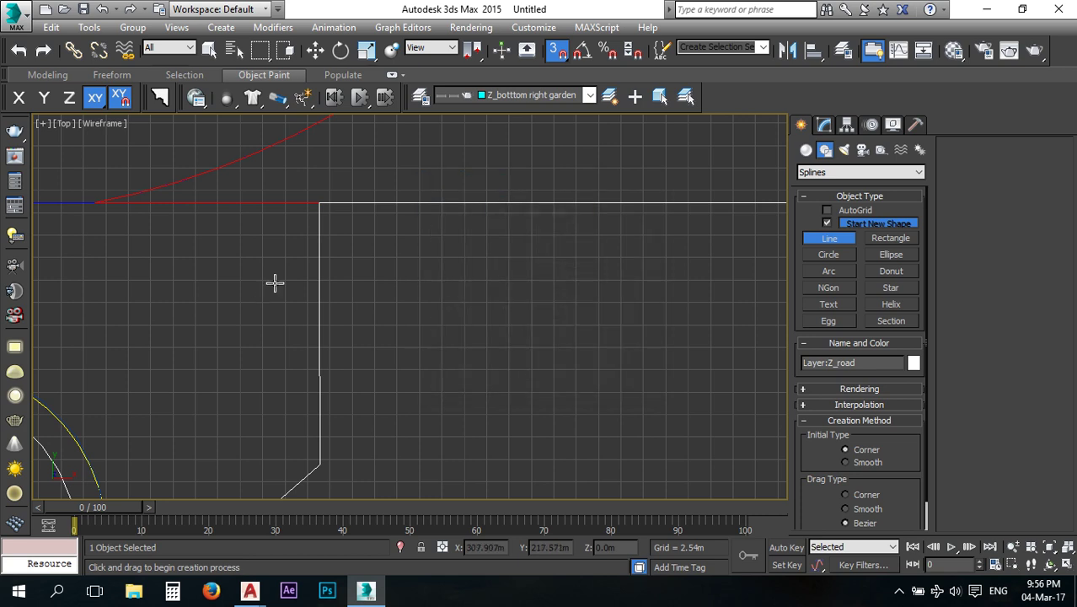
Draw a straight horizontal line from the parking road's vertical edge into the parking area as a bay divider.
click(319, 247)
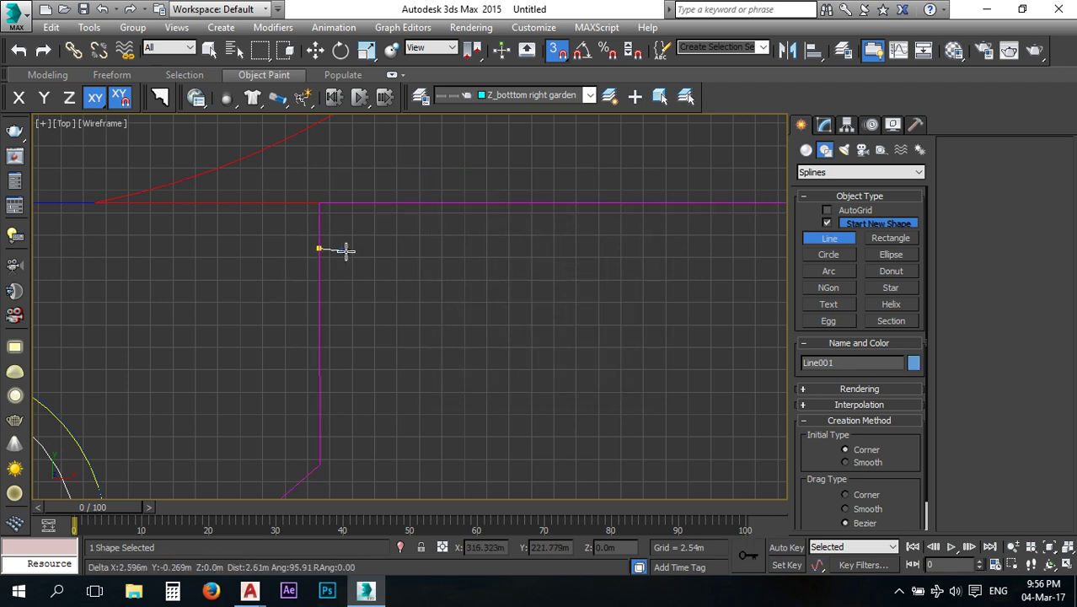
click(483, 257)
scroll(399, 267, down, 2)
right_click(440, 311)
scroll(426, 301, down, 3)
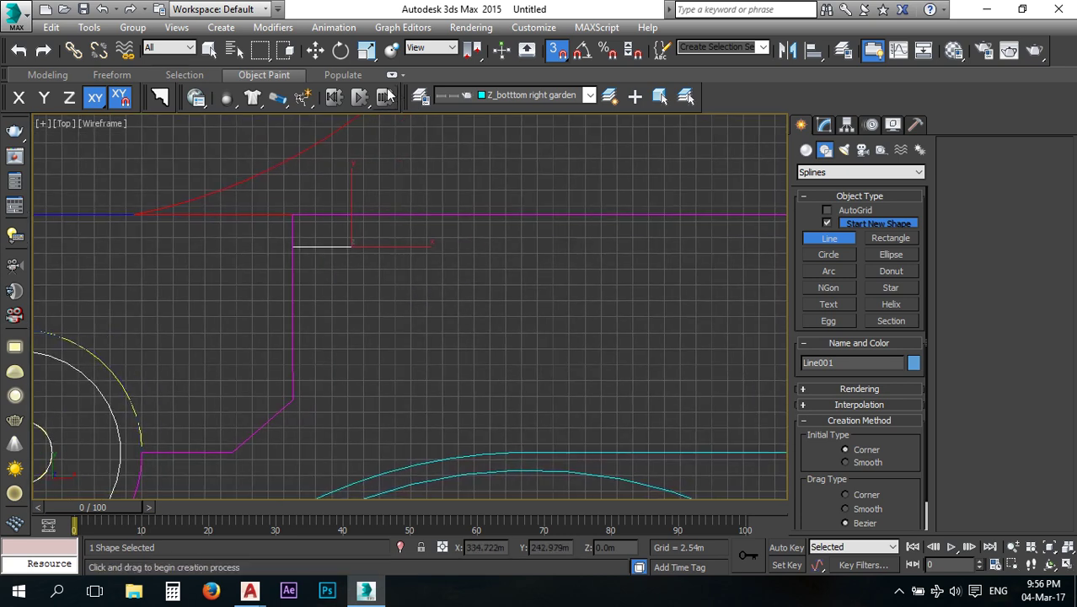
click(319, 52)
middle_drag(359, 224, 377, 229)
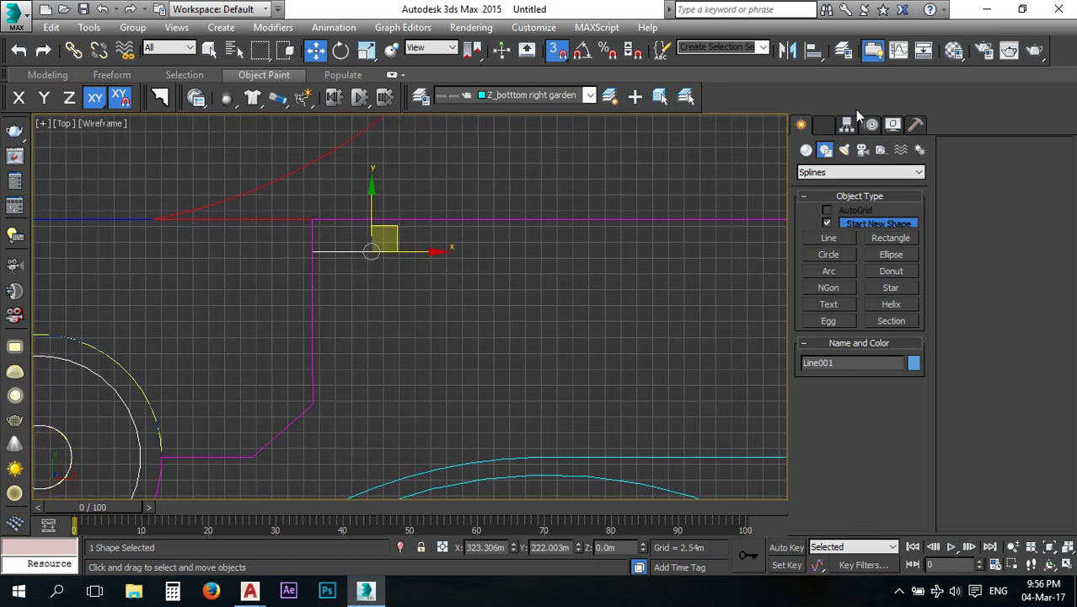
Enable the divider line in the renderer and viewport, with a rectangular cross-section.
click(825, 124)
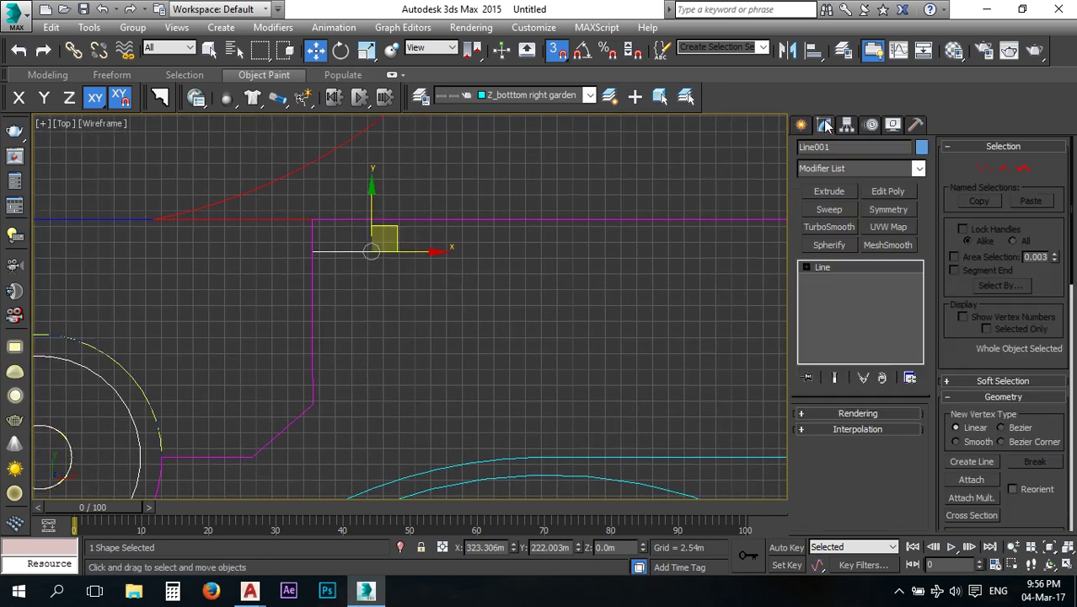
click(859, 413)
click(831, 426)
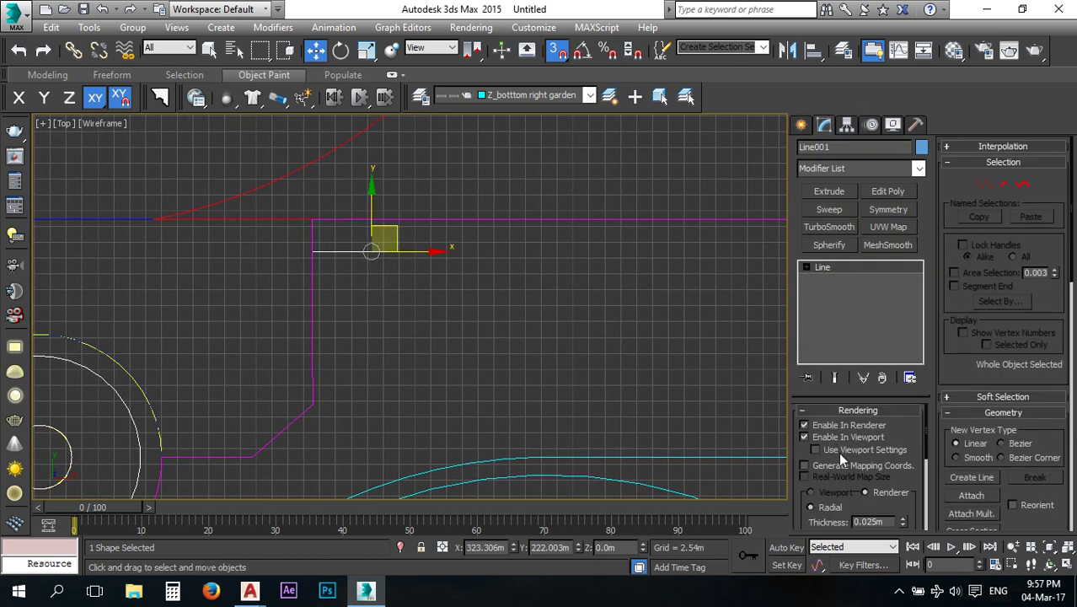
drag(807, 499, 796, 425)
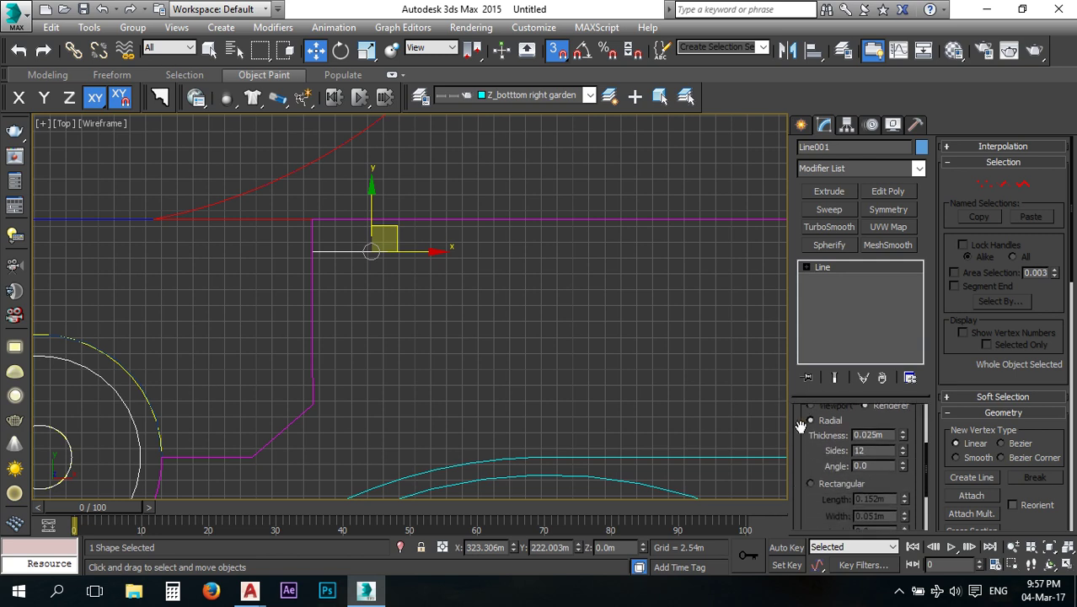
click(814, 485)
scroll(818, 486, down, 2)
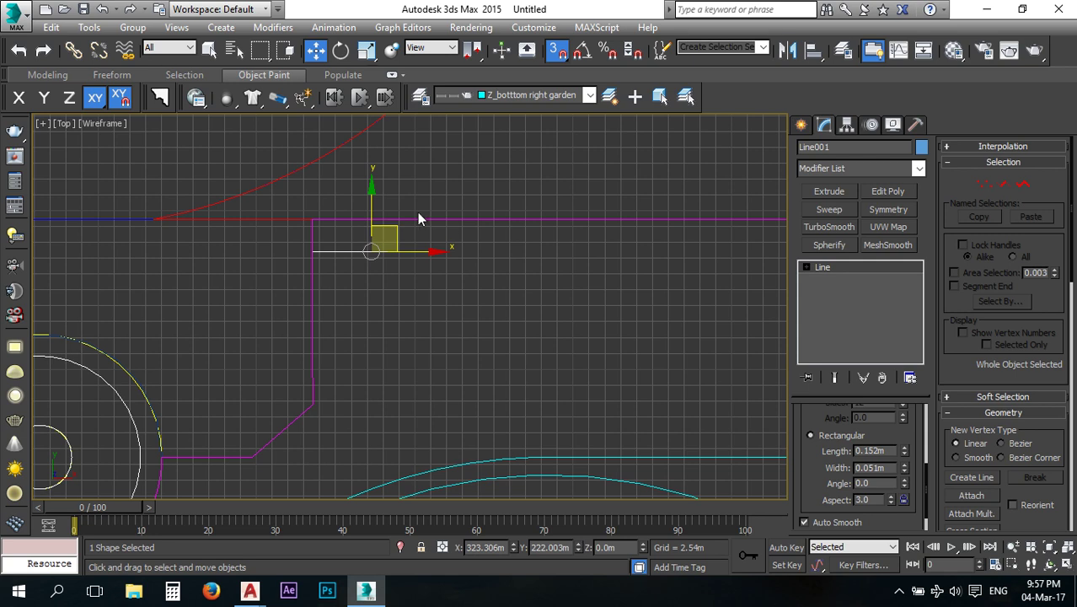
Set the divider's rectangular cross-section to a width of 0.15 m and a length of 0.02 m.
scroll(433, 264, up, 8)
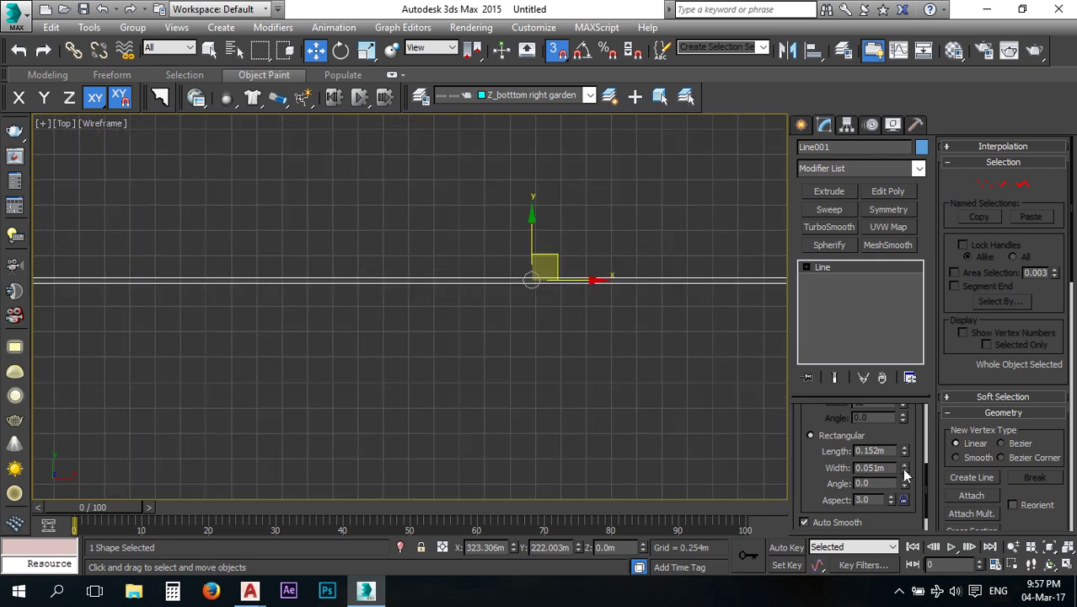
drag(906, 472, 909, 347)
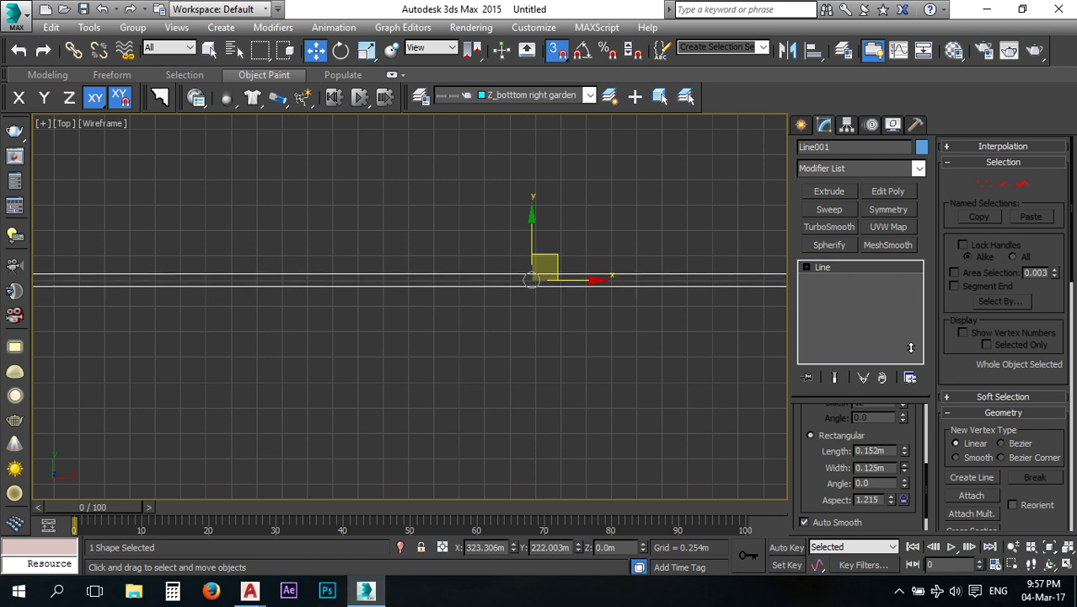
double_click(891, 467)
text(.15)
key(Return)
double_click(893, 451)
text(0)
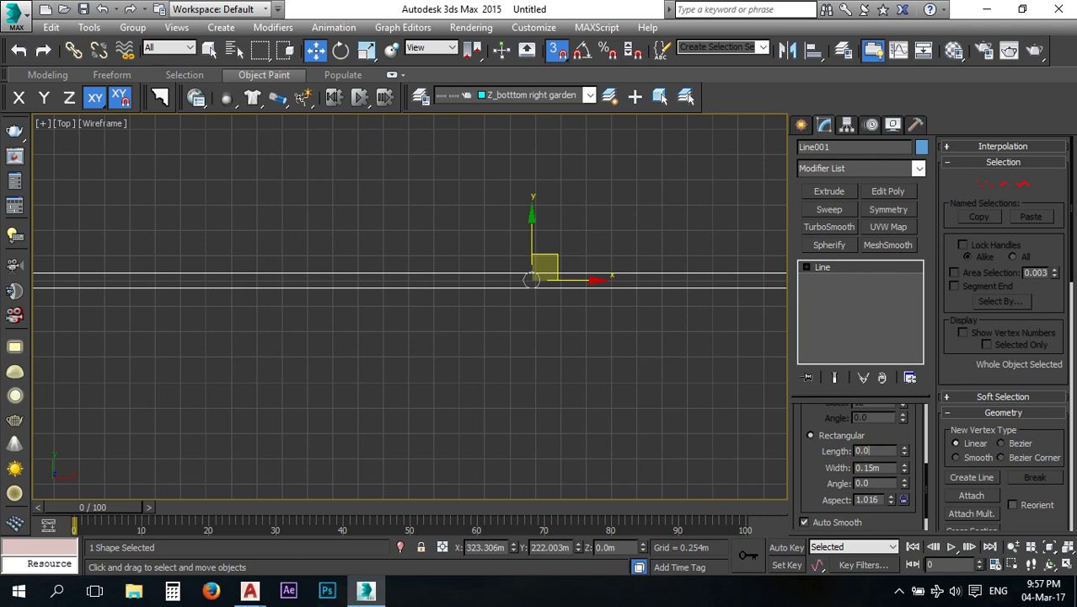
key(Return)
Widen the divider's rectangular cross-section to 0.641 m while checking it against the road in perspective.
click(1049, 565)
scroll(674, 391, up, 8)
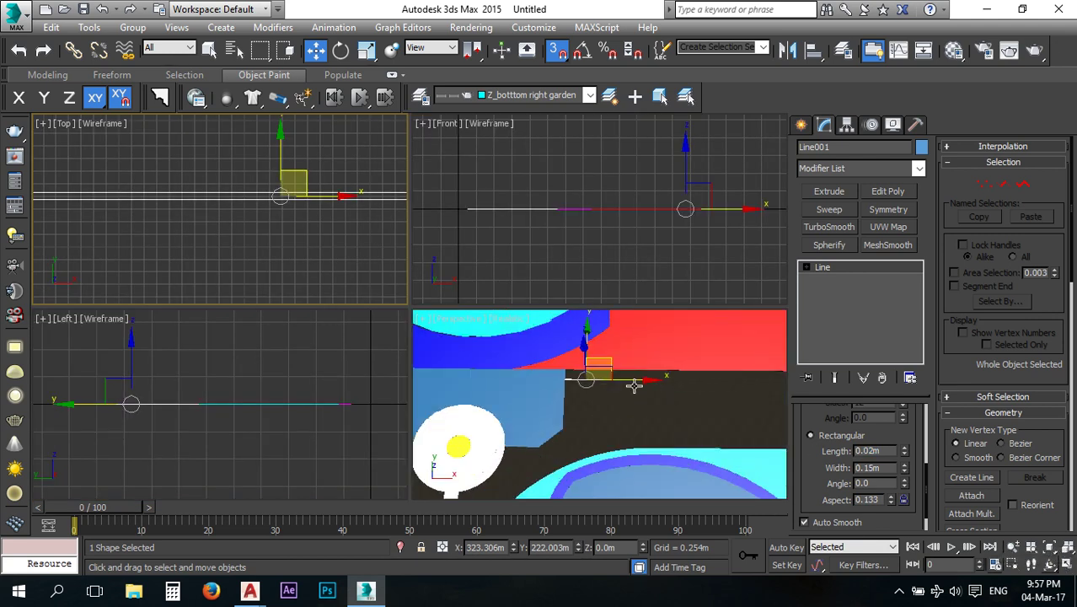
middle_drag(578, 381, 600, 409)
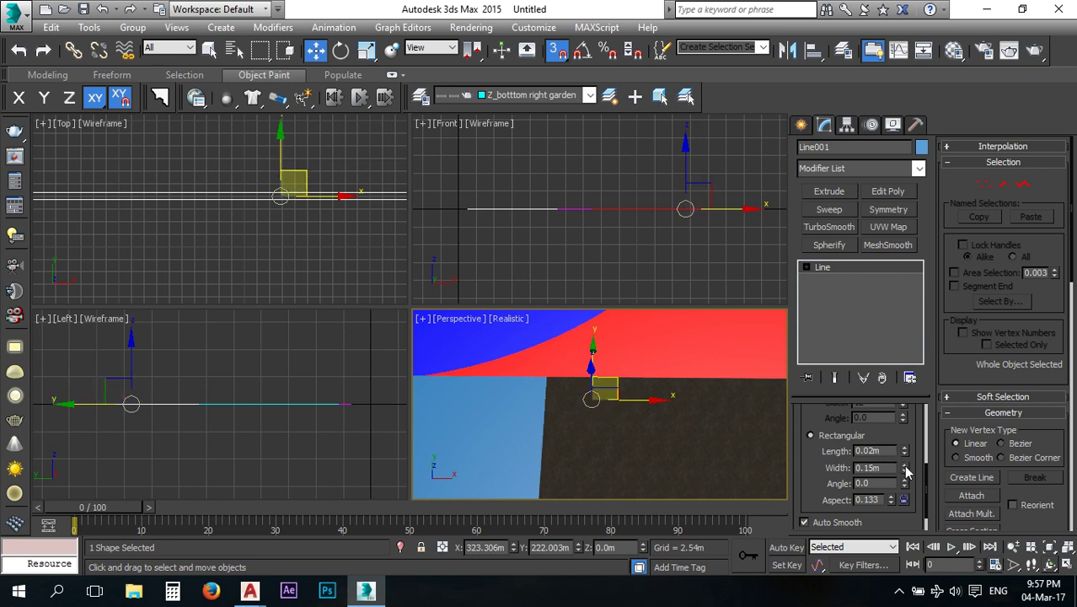
drag(906, 469, 895, 227)
middle_drag(549, 384, 555, 411)
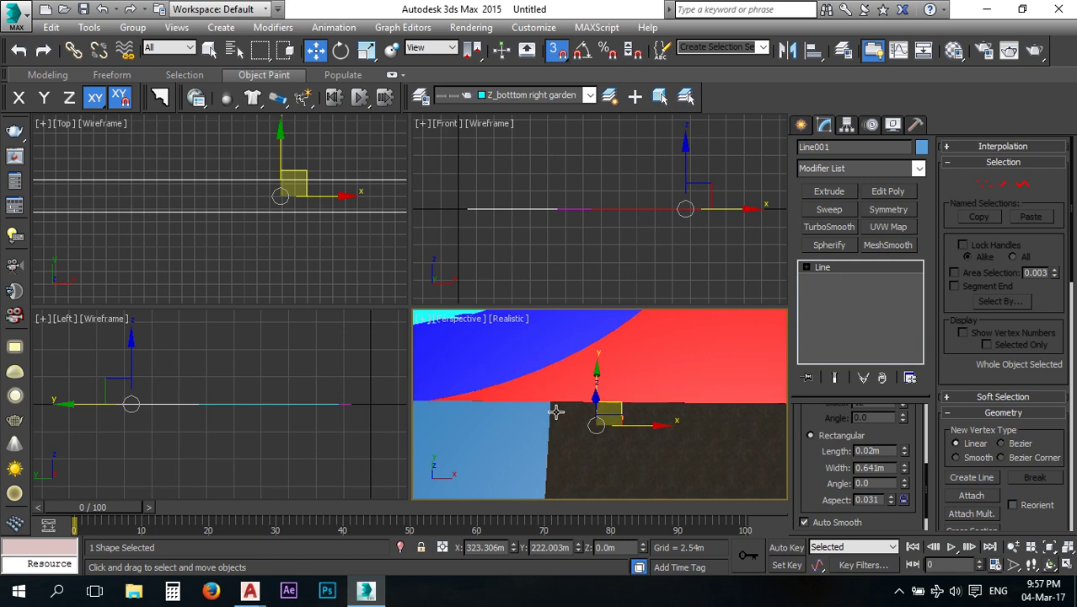
Raise the divider line in the front view onto the road's top surface, to a Z height of 0.206 m.
scroll(324, 263, down, 2)
scroll(625, 207, up, 8)
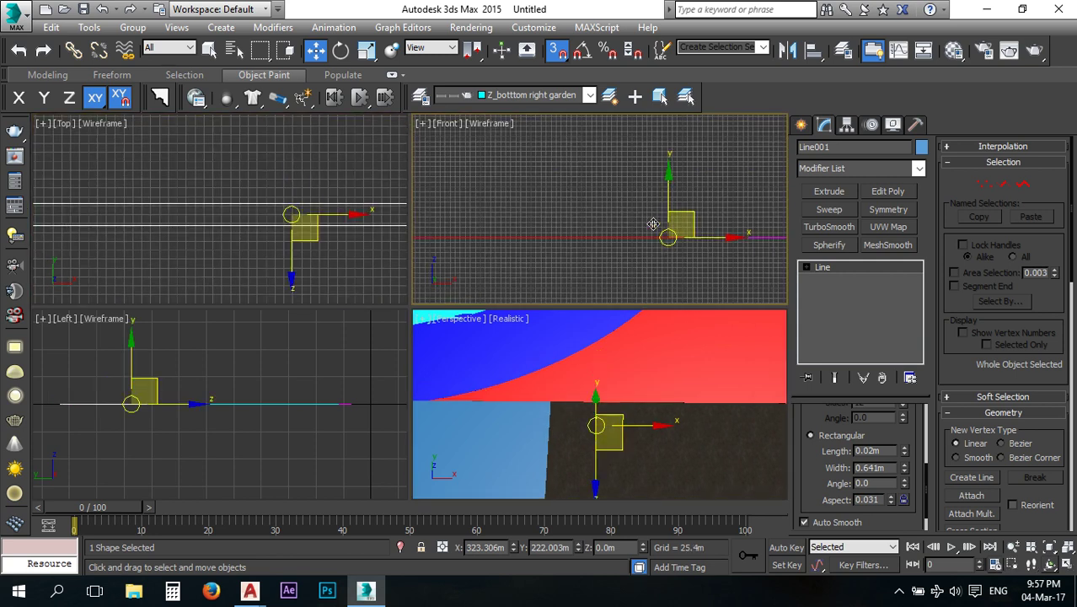
scroll(657, 241, up, 4)
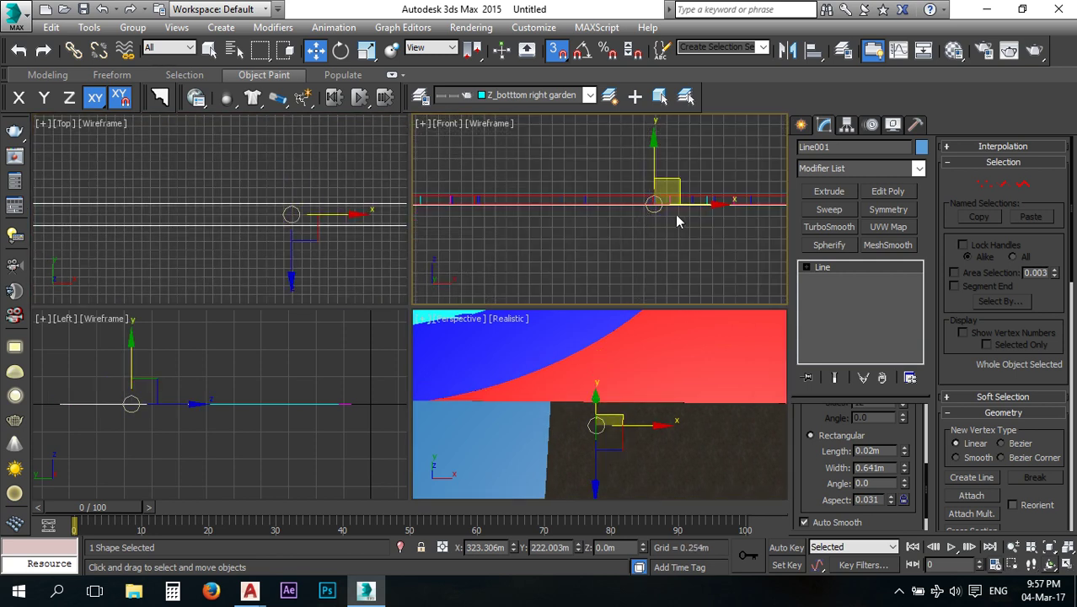
middle_drag(640, 215, 628, 236)
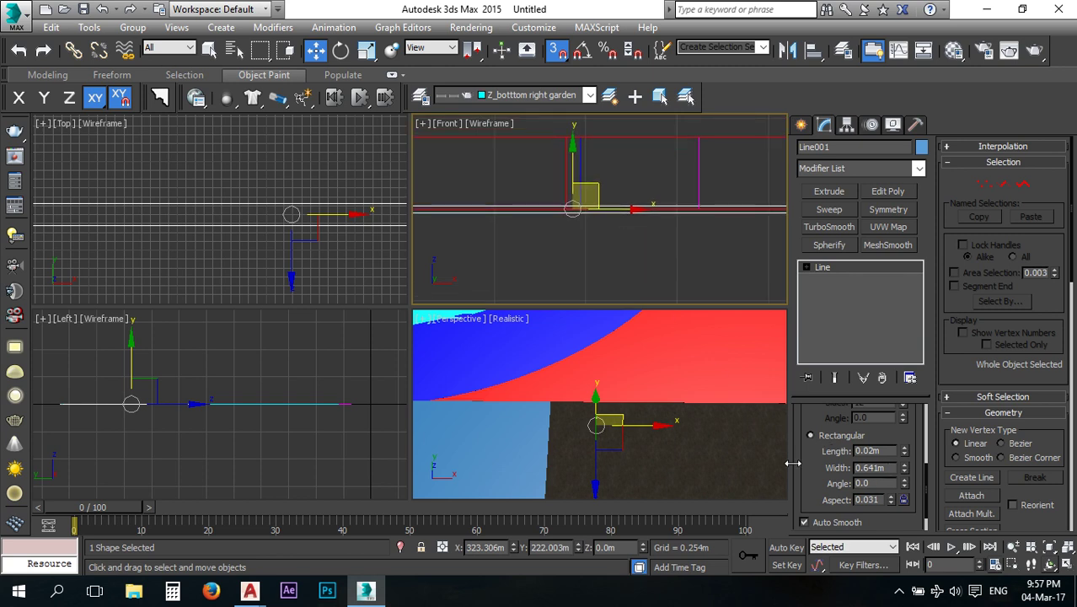
middle_drag(590, 254, 588, 275)
scroll(577, 229, up, 7)
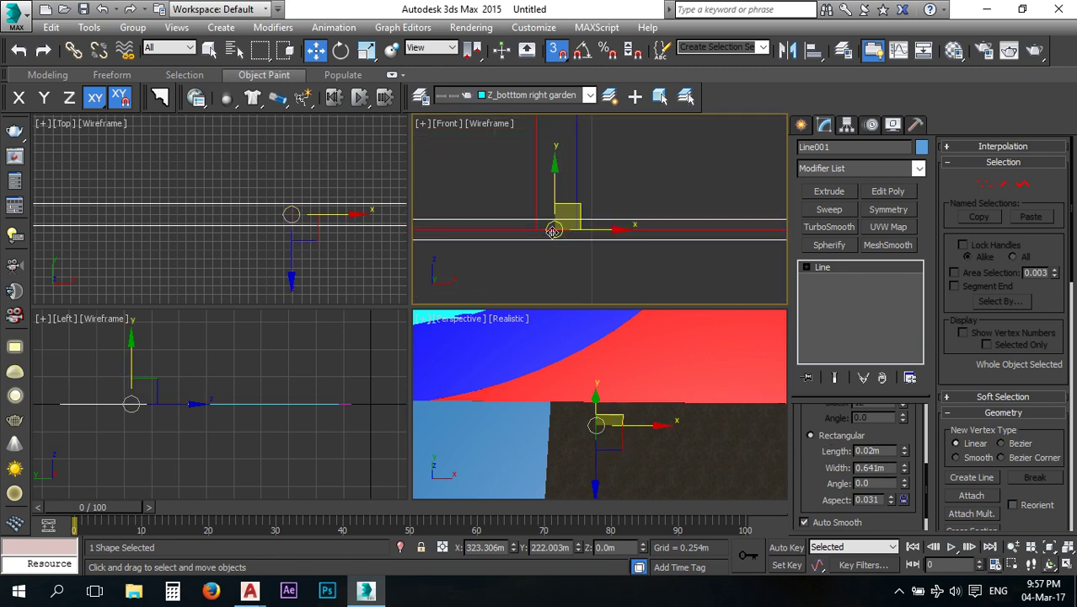
scroll(576, 254, down, 7)
drag(571, 219, 572, 175)
scroll(597, 425, up, 4)
scroll(575, 194, down, 2)
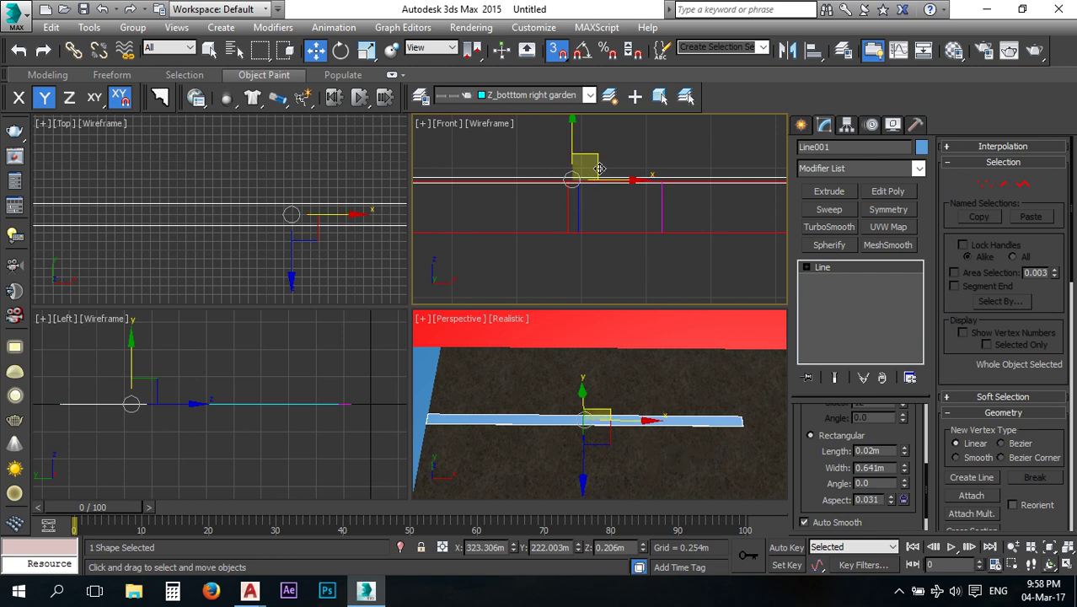
scroll(604, 178, up, 3)
Change the divider line's object color to white.
click(922, 147)
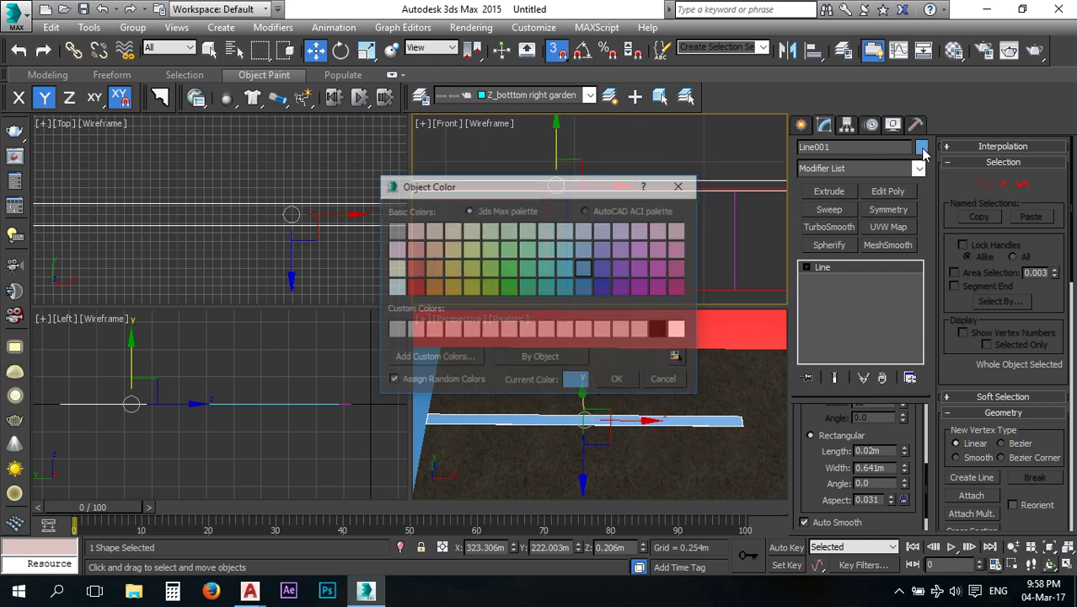
click(678, 331)
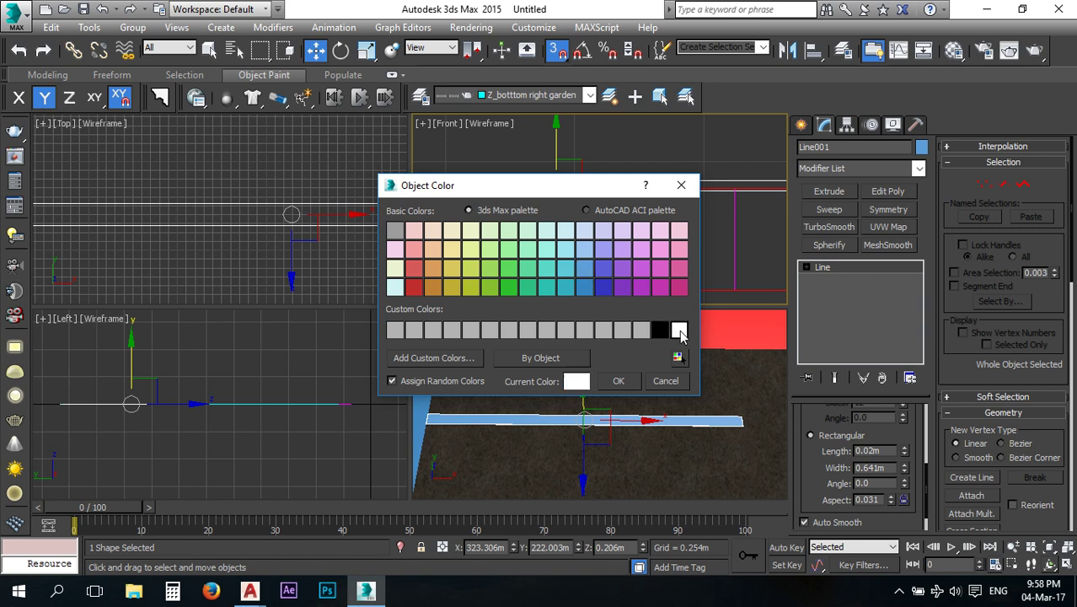
click(620, 381)
Move the white divider about 2 m along negative Y in the top view, away from the road's horizontal edge.
scroll(288, 205, down, 6)
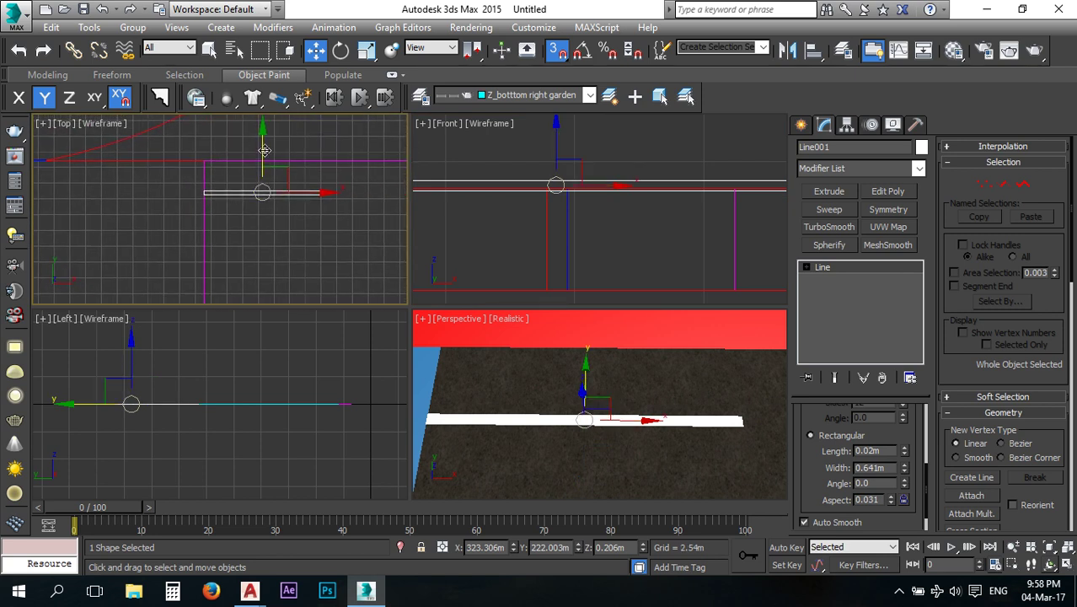
drag(264, 152, 264, 165)
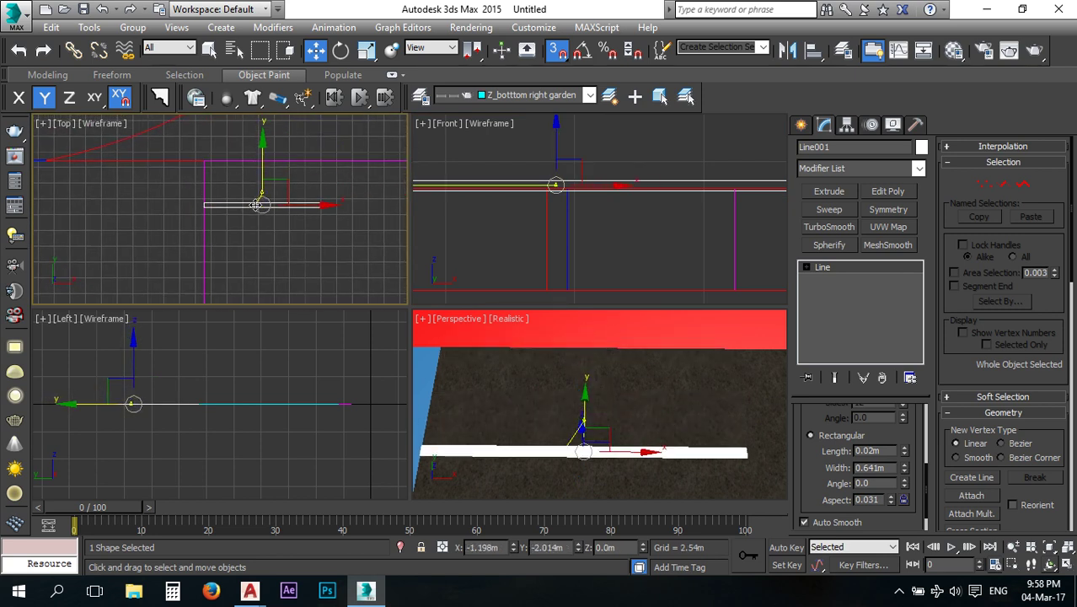
scroll(228, 173, down, 4)
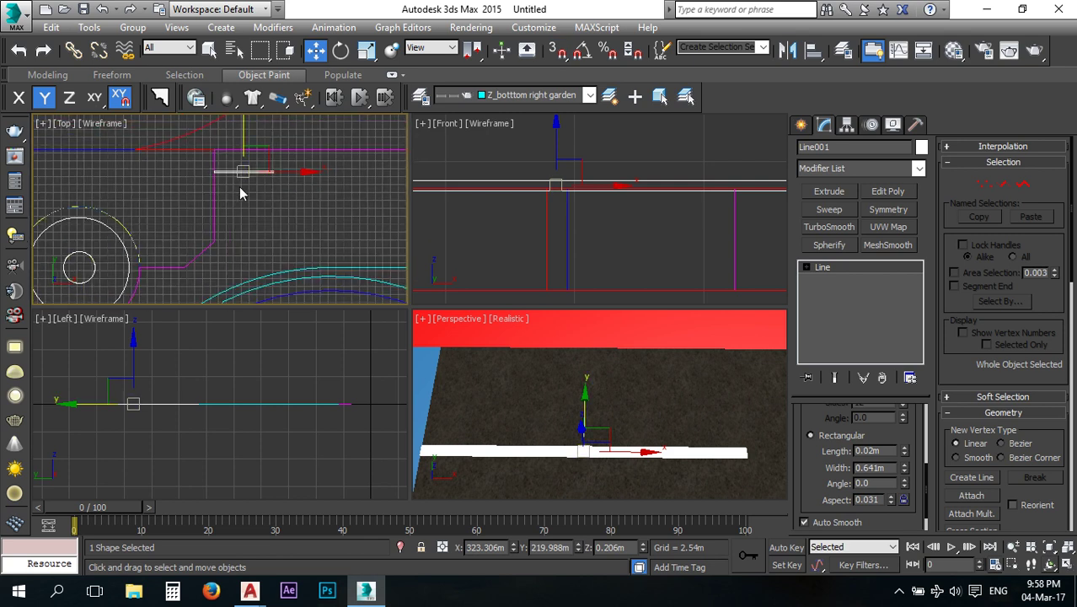
scroll(253, 152, down, 3)
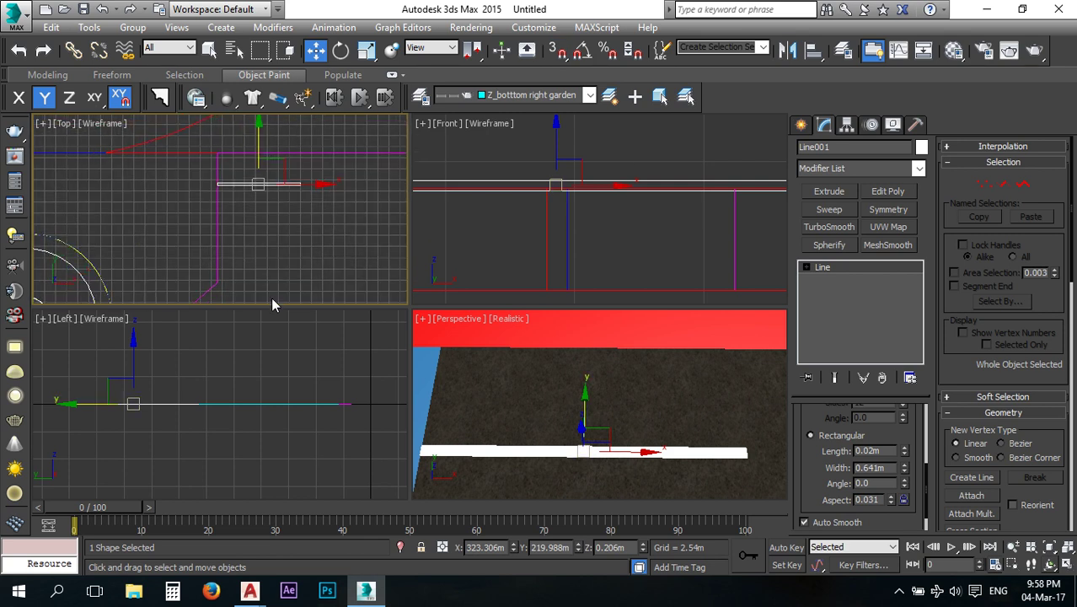
In the top view, shift the white divider to Y 221.779 m and clone it along negative Y as four copies spaced about 5.9 m.
click(371, 594)
click(370, 592)
middle_drag(377, 289, 378, 298)
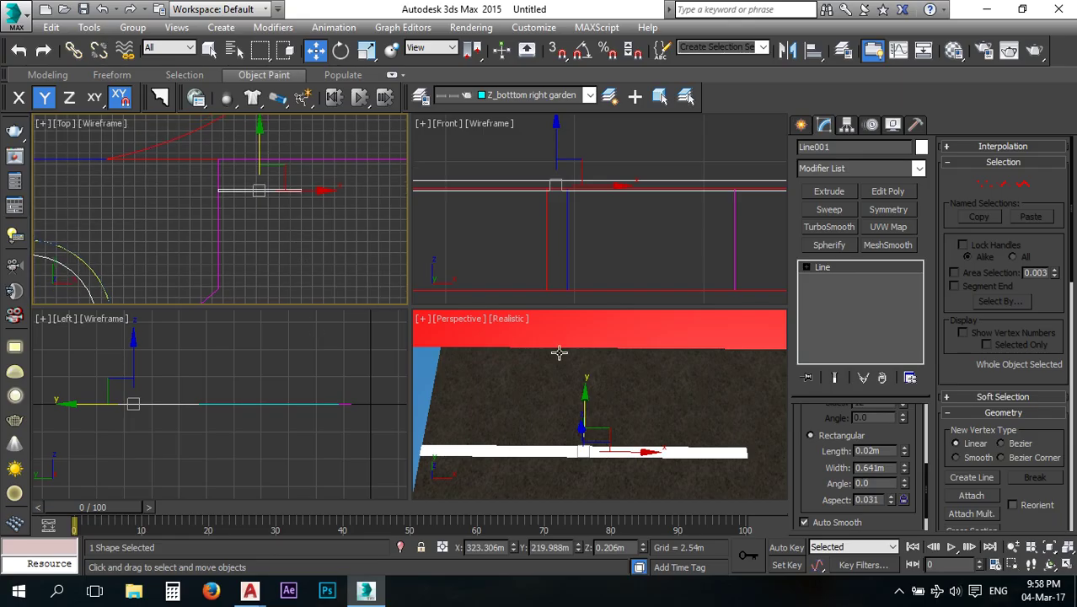
click(1050, 563)
click(1067, 563)
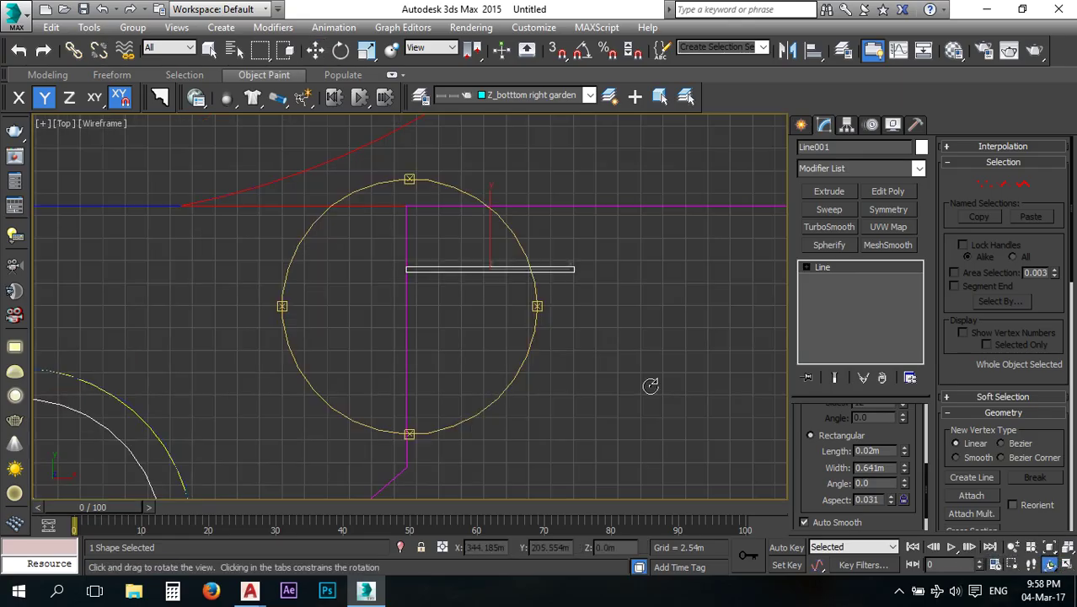
scroll(429, 303, up, 4)
key(w)
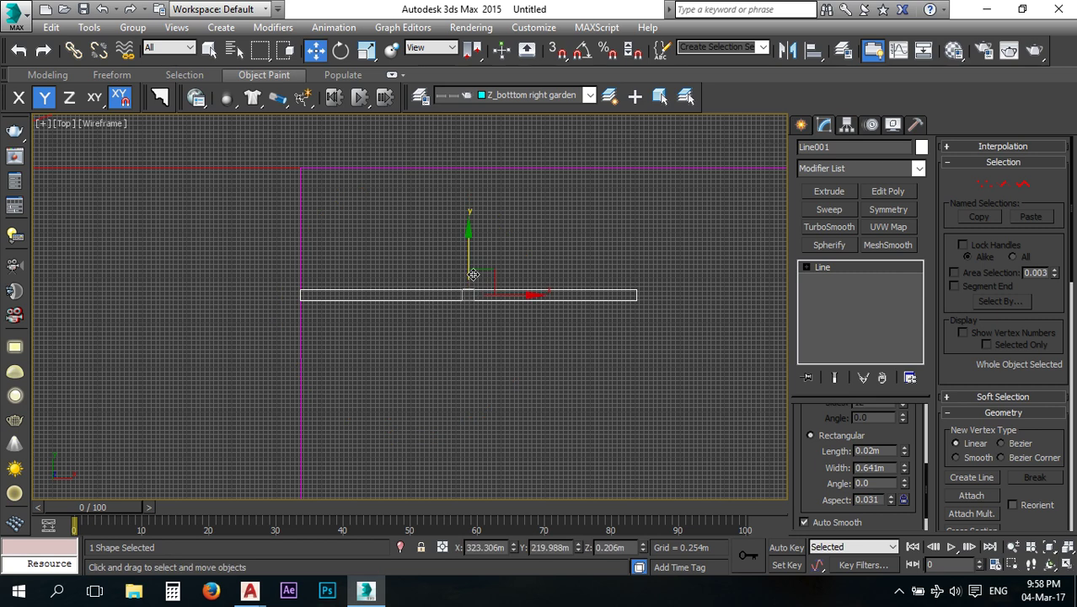
mouse_move(469, 250)
mouse_down()
mouse_move(470, 225)
mouse_move(461, 332)
mouse_up()
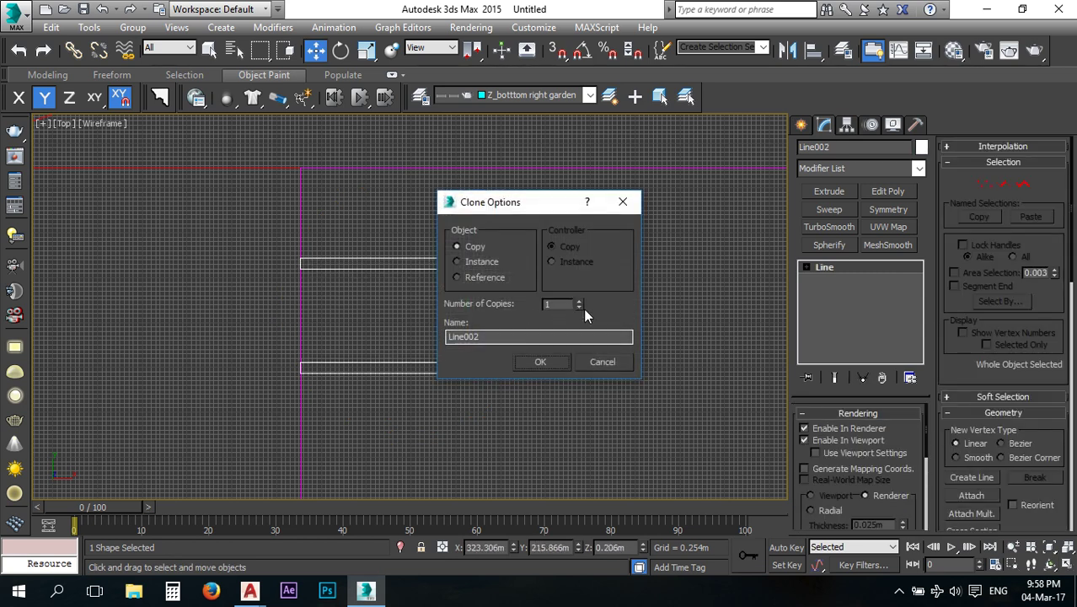
click(579, 301)
click(579, 301)
click(579, 301)
click(540, 362)
scroll(448, 276, down, 3)
middle_drag(472, 345, 454, 322)
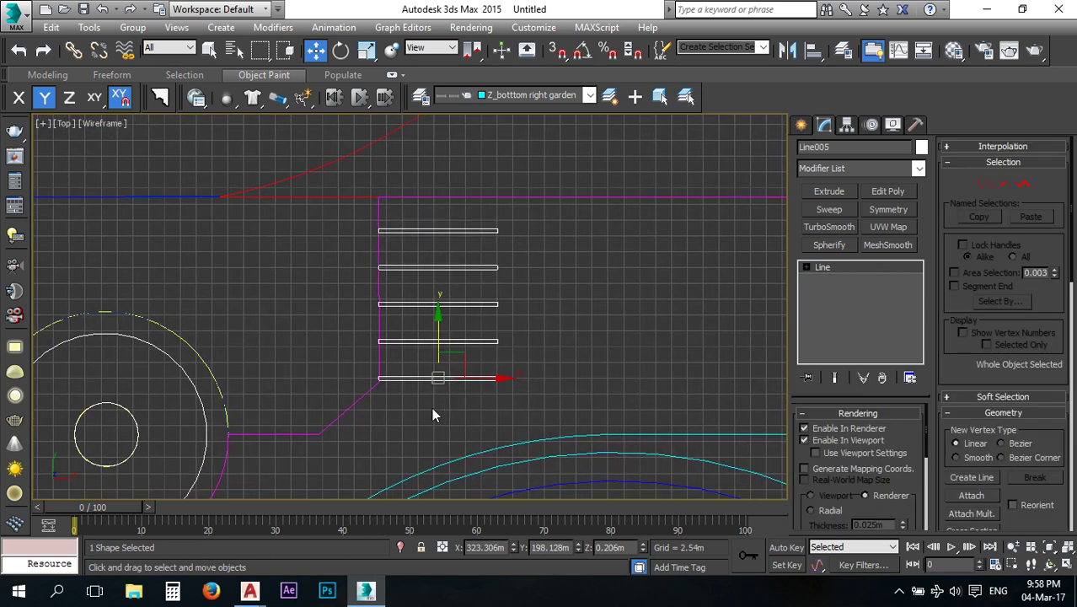
Select all five dividers in the column and clone them along positive X as four copies.
ctrl+click(465, 341)
ctrl+click(466, 303)
ctrl+click(463, 268)
ctrl+click(458, 230)
scroll(367, 257, down, 4)
middle_drag(466, 275, 369, 299)
shift+drag(343, 302, 433, 303)
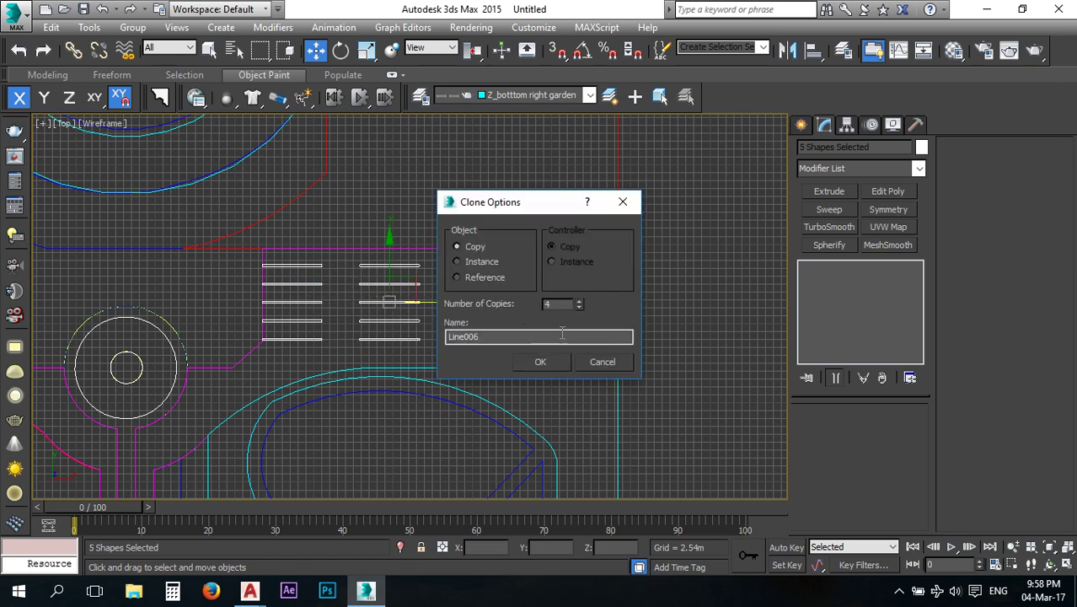
click(540, 361)
Delete the column of five dividers that lies beyond the road's outer vertical edge.
middle_drag(706, 382, 659, 389)
drag(658, 383, 613, 264)
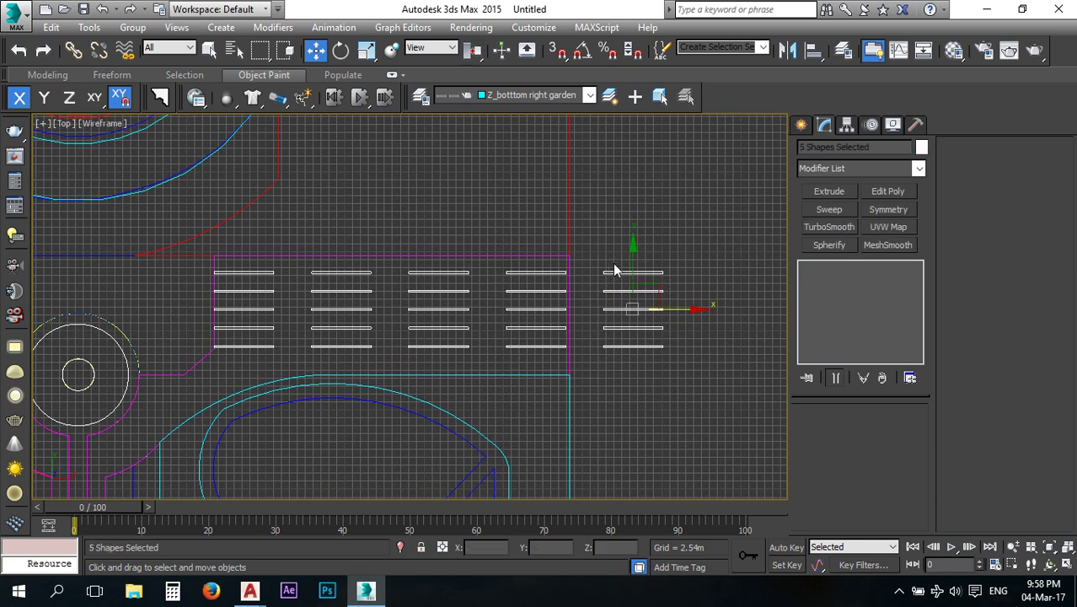
key(Delete)
scroll(428, 304, up, 2)
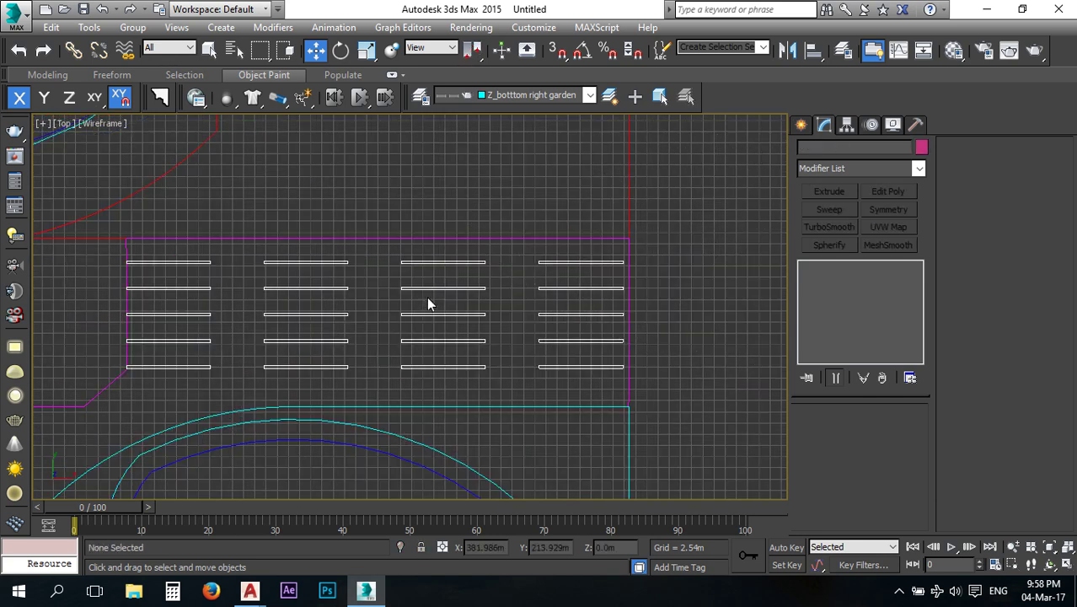
Frame the parking lines in the perspective view, test-render them with V-Ray, and close the frame buffer.
click(1066, 565)
middle_drag(672, 420, 536, 392)
scroll(536, 392, down, 3)
scroll(634, 438, down, 1)
middle_drag(668, 445, 581, 413)
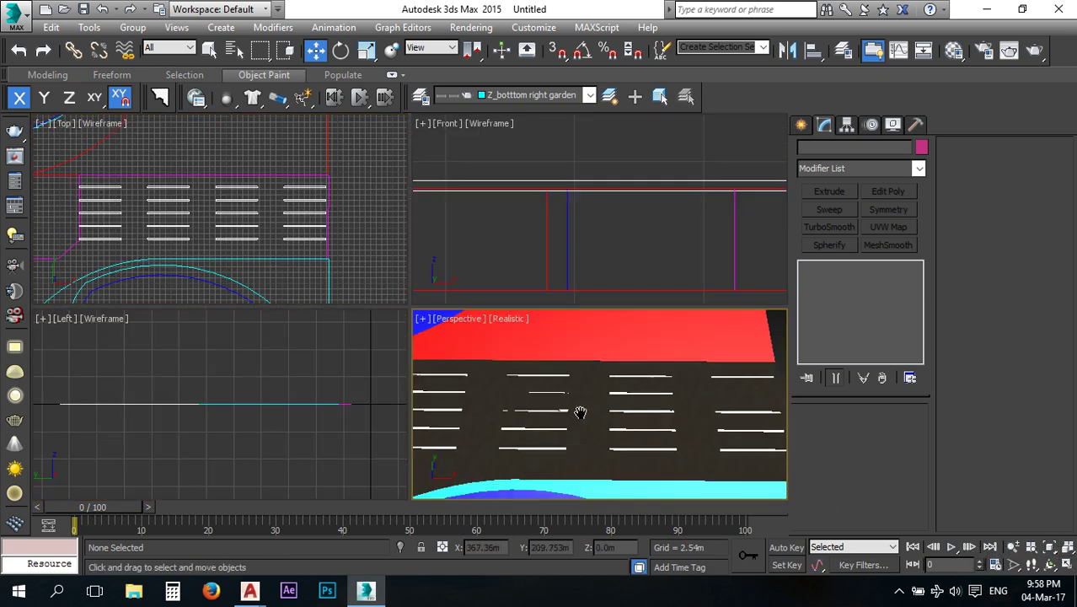
scroll(628, 429, down, 2)
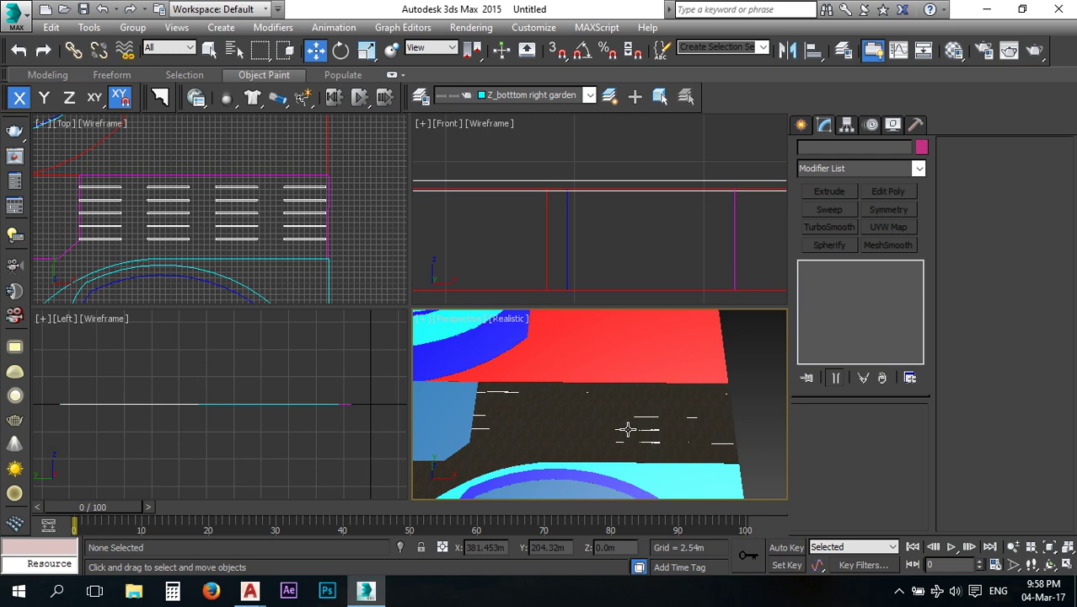
click(1034, 52)
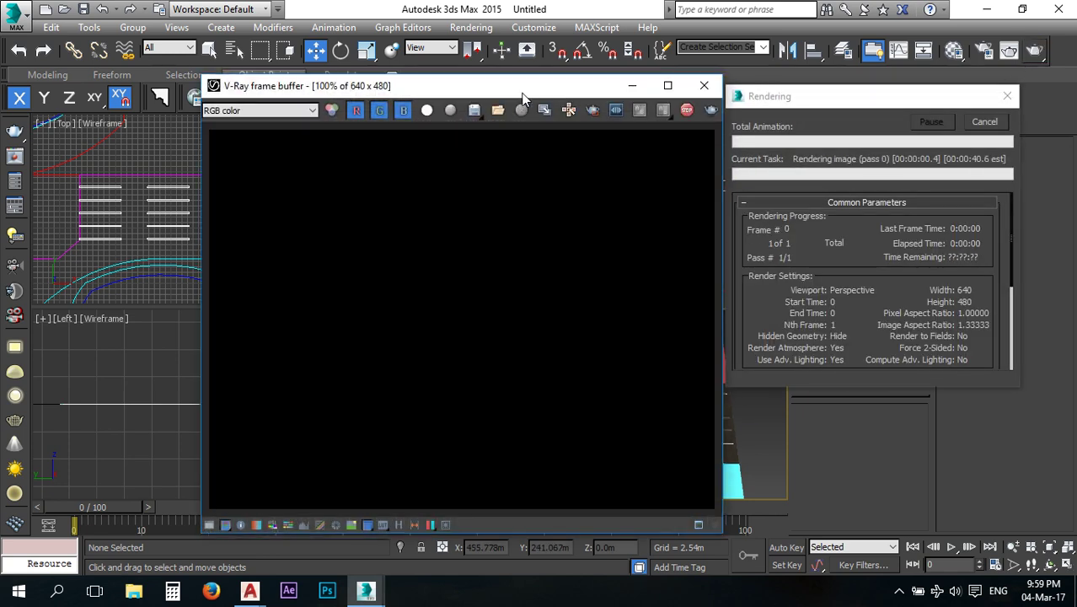
drag(522, 95, 366, 105)
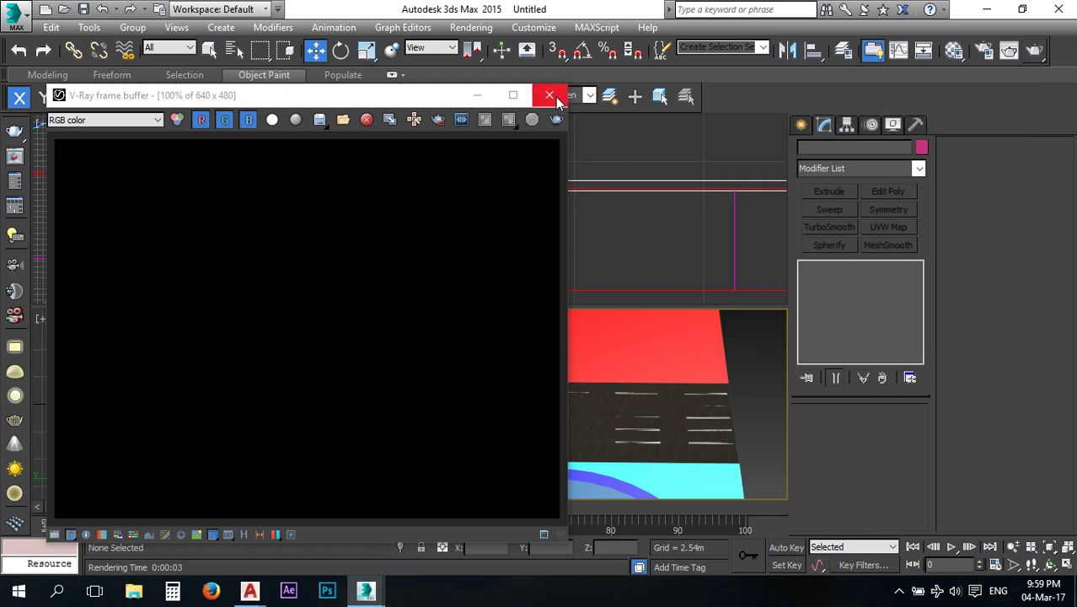
click(549, 94)
Change the production renderer from V-Ray to Default Scanline Renderer in the render setup.
click(527, 27)
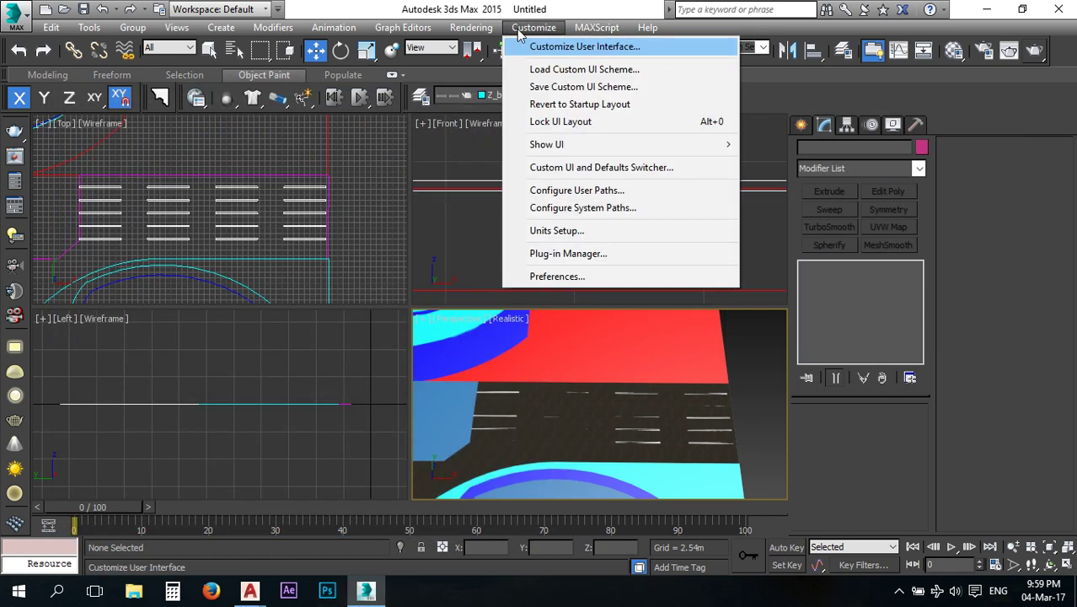
mouse_move(476, 27)
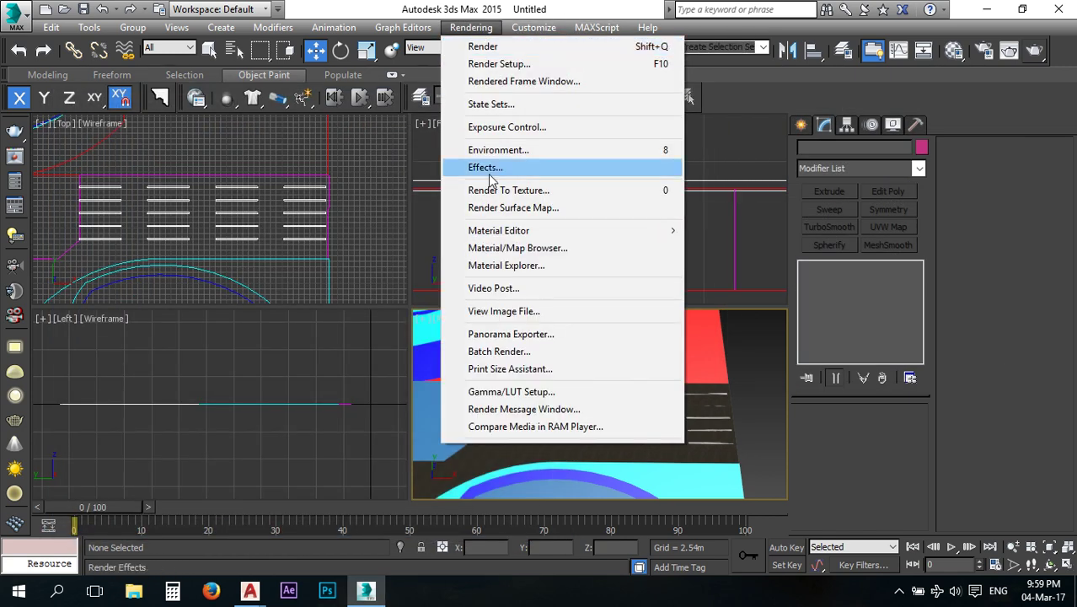
click(504, 65)
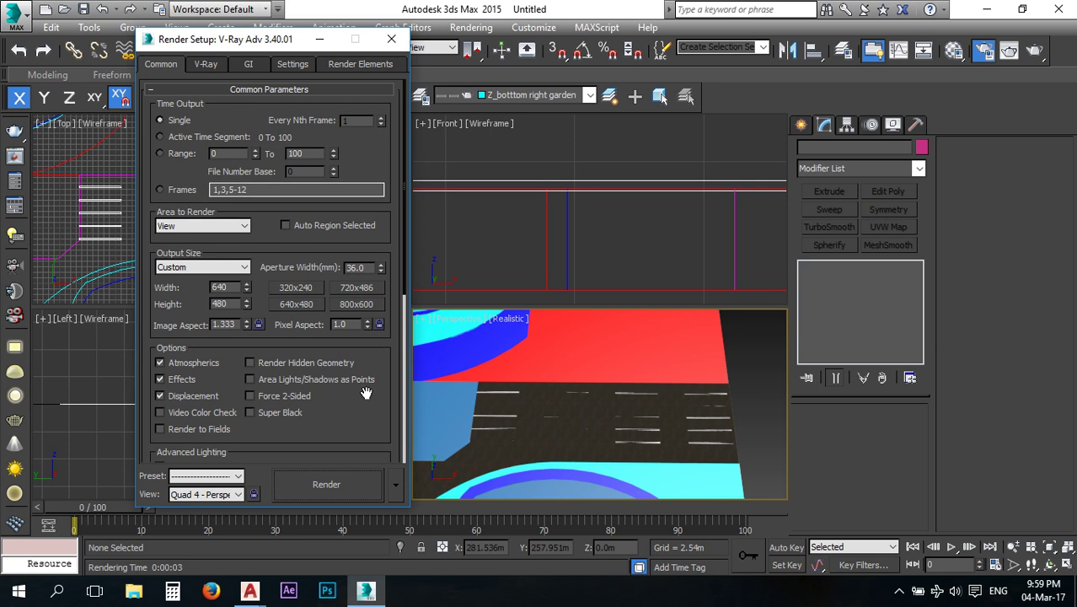
drag(361, 381, 323, 82)
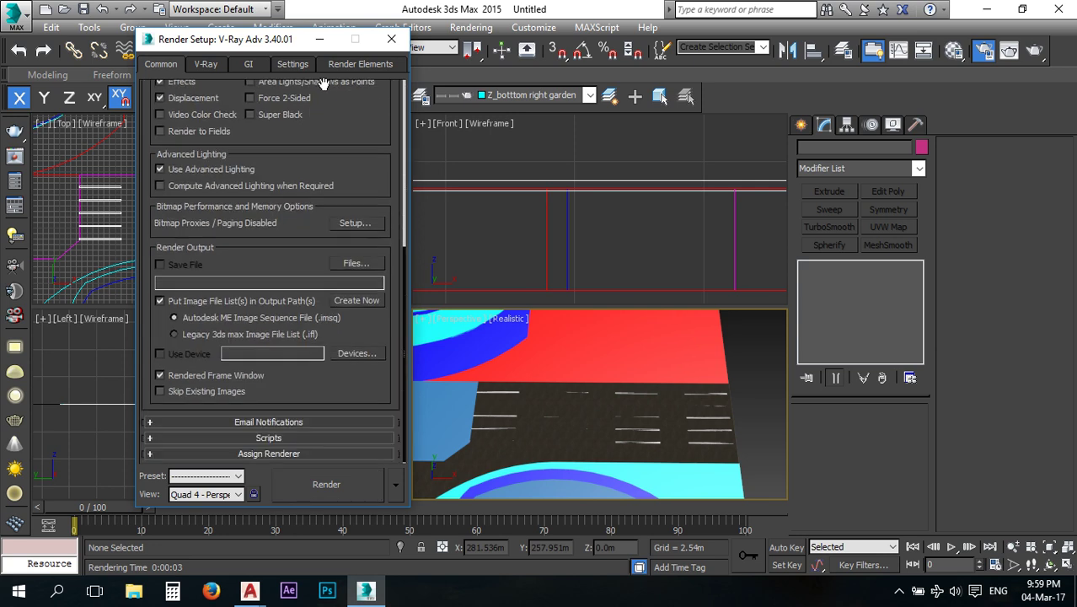
click(329, 454)
click(358, 385)
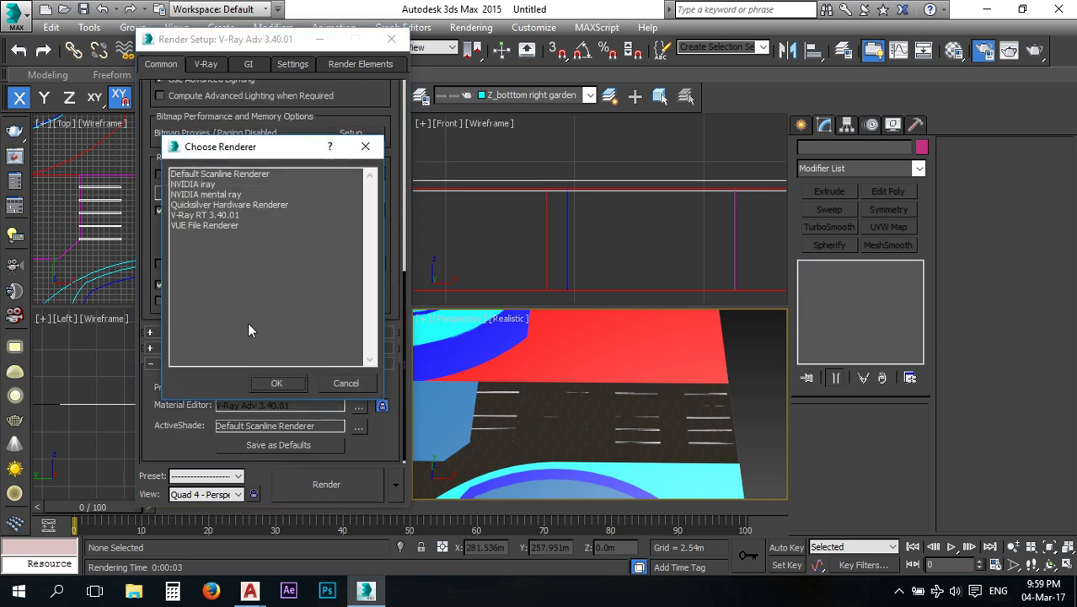
double_click(195, 175)
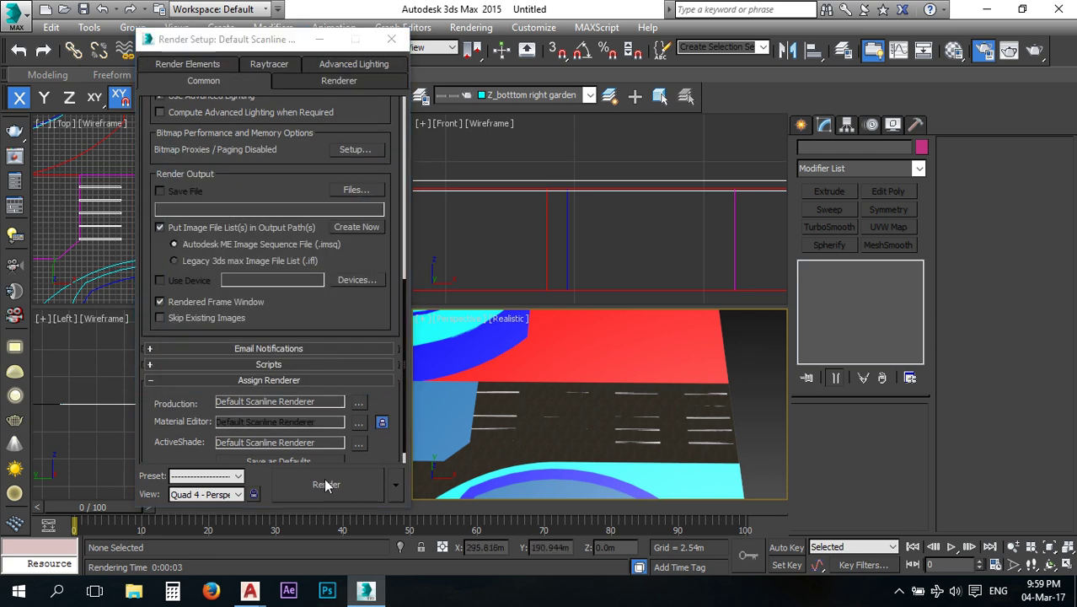
Render the perspective view to check the white parking lines, and close the render and setup windows.
click(325, 484)
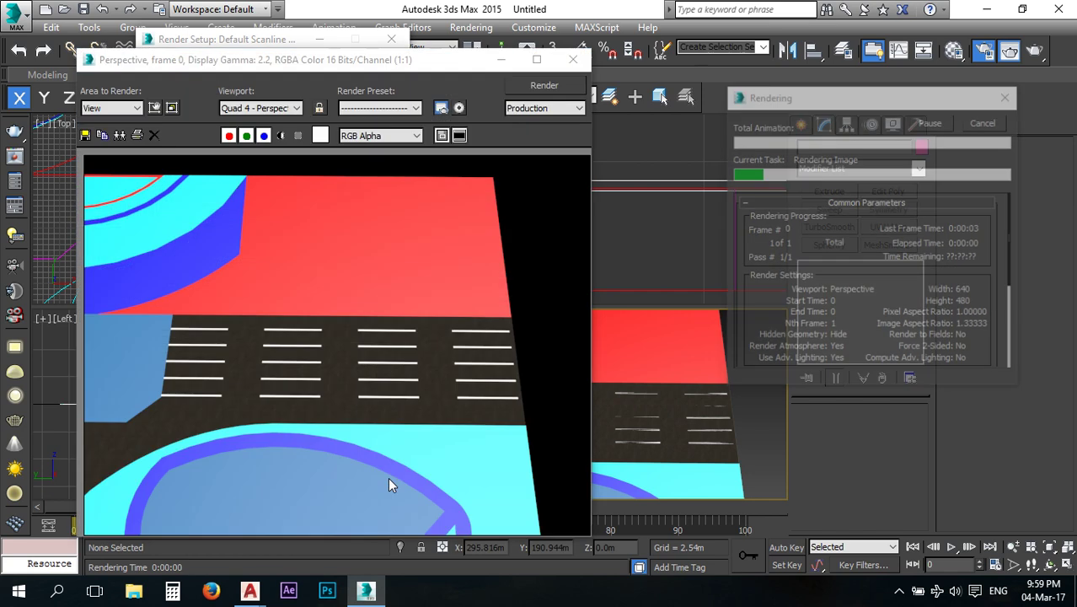
click(573, 59)
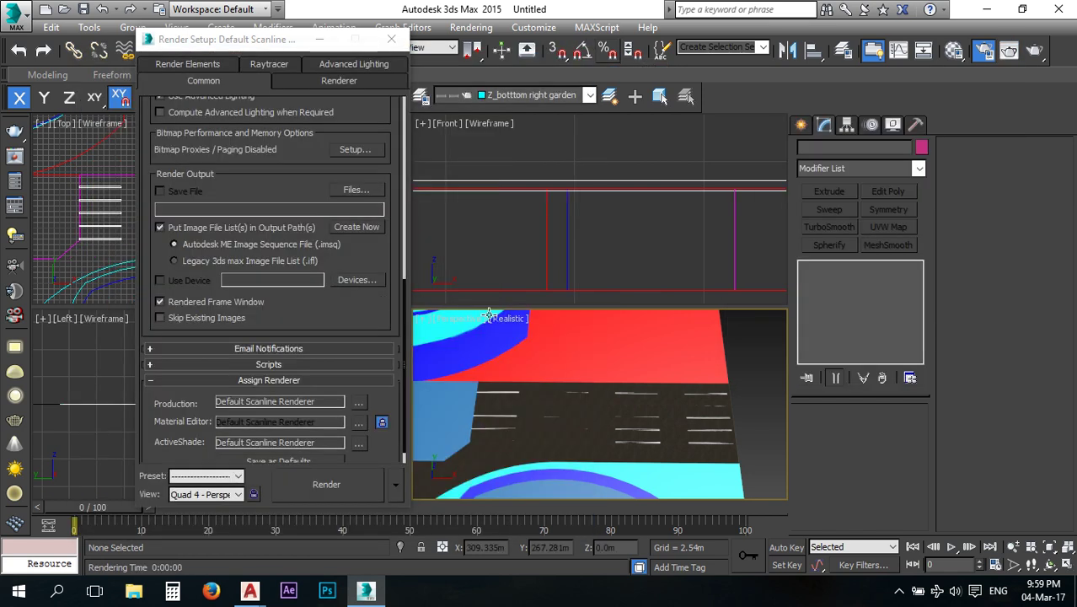
click(391, 38)
Shorten the uppermost divider in the first column by moving its free end vertex about 6 m along negative X.
scroll(268, 203, up, 3)
scroll(140, 200, up, 2)
middle_drag(145, 204, 221, 212)
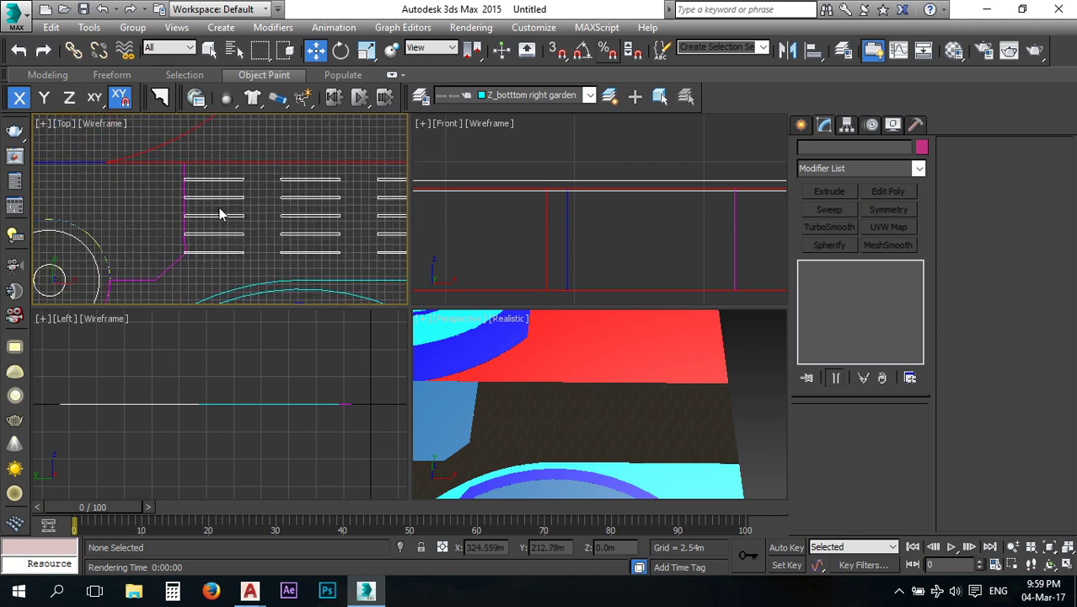
click(801, 125)
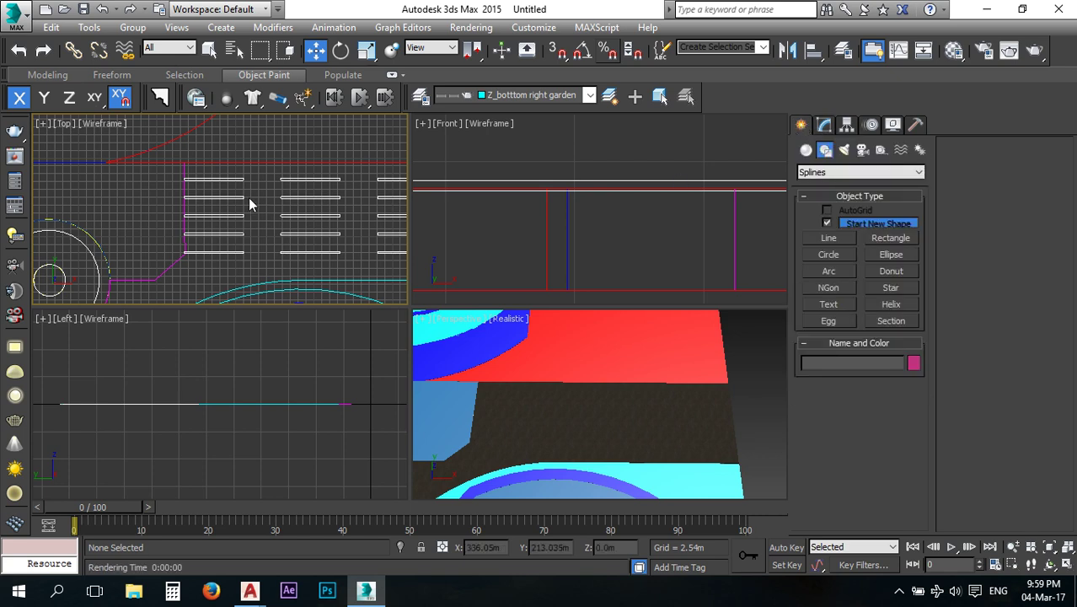
click(226, 178)
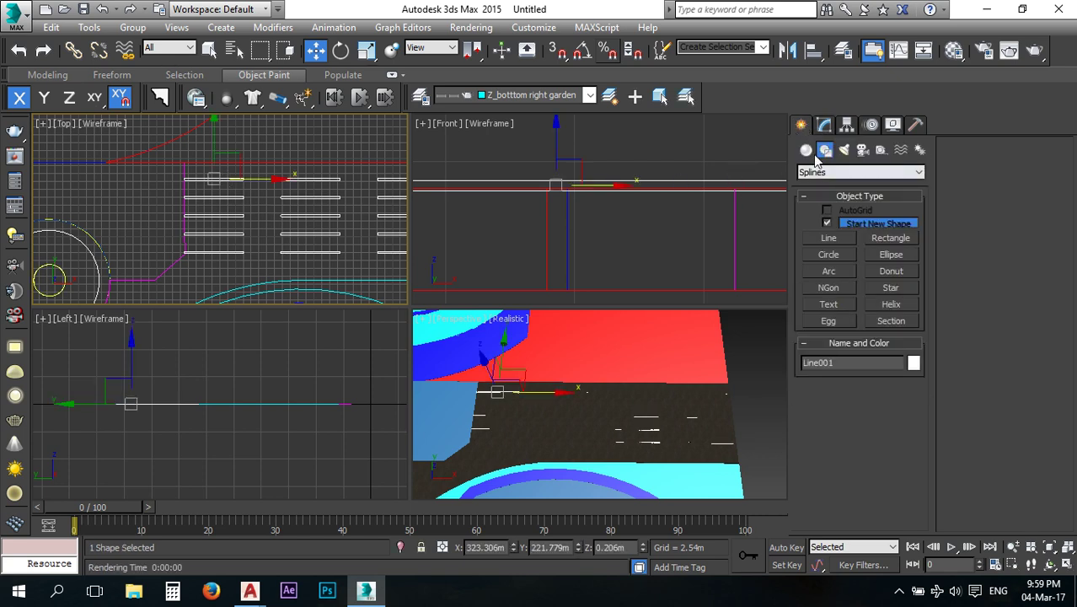
click(824, 126)
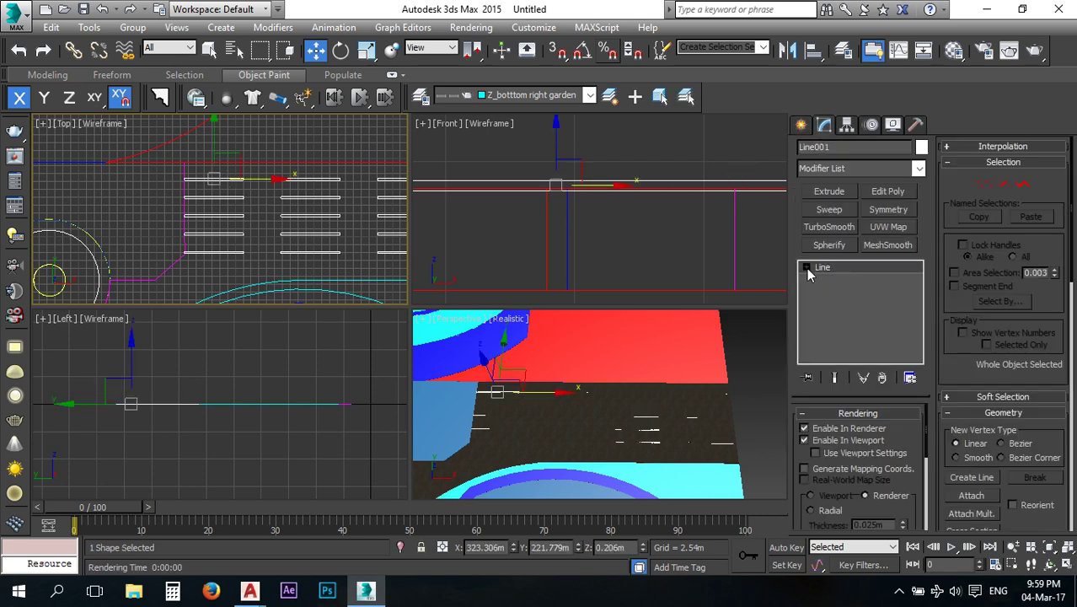
click(982, 184)
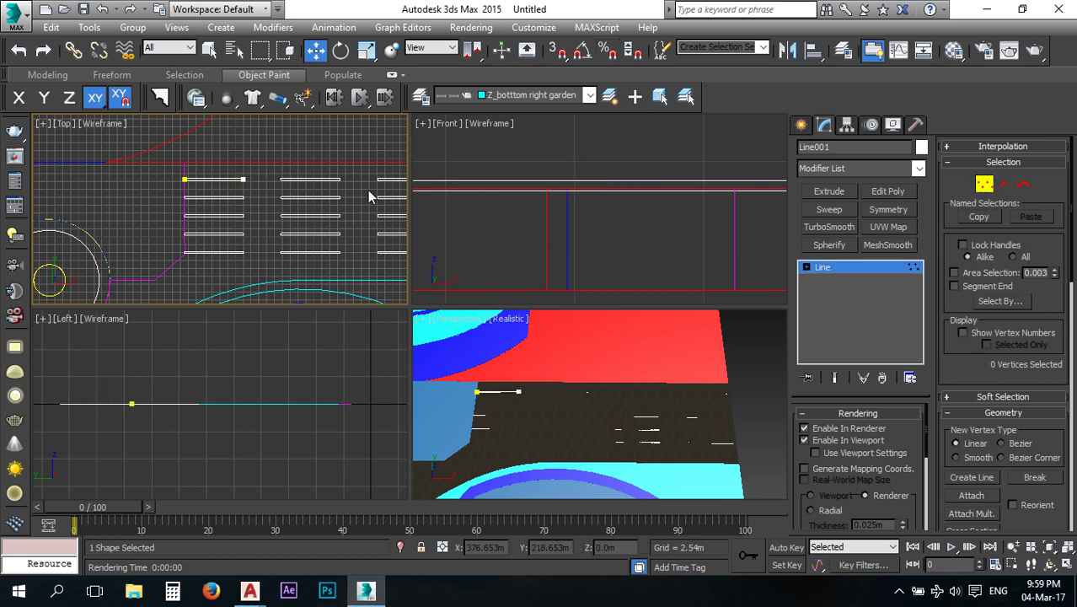
click(242, 178)
scroll(256, 187, up, 4)
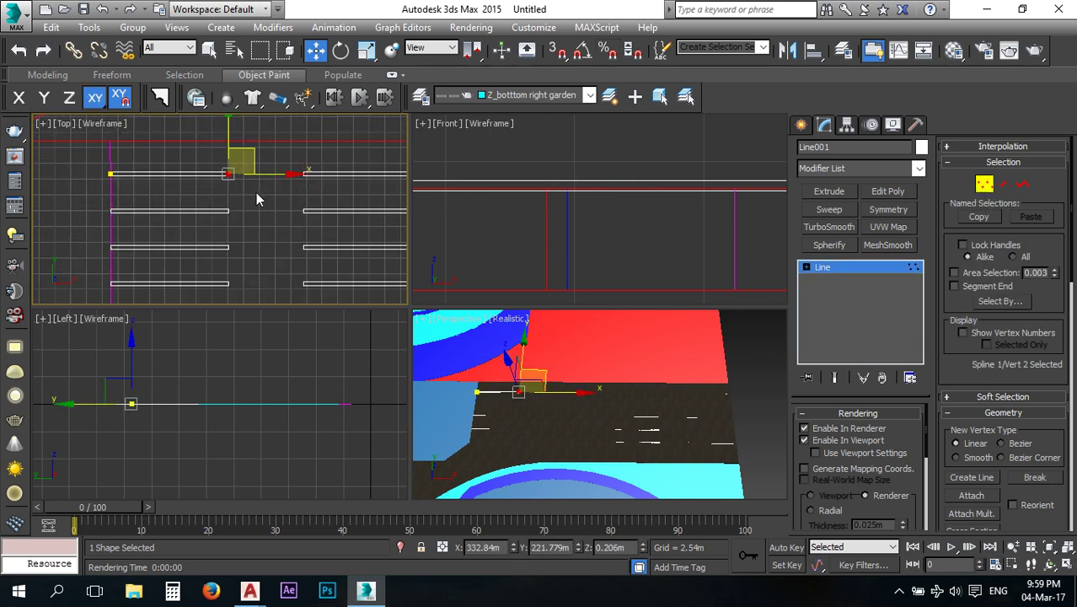
drag(295, 157, 219, 168)
click(225, 199)
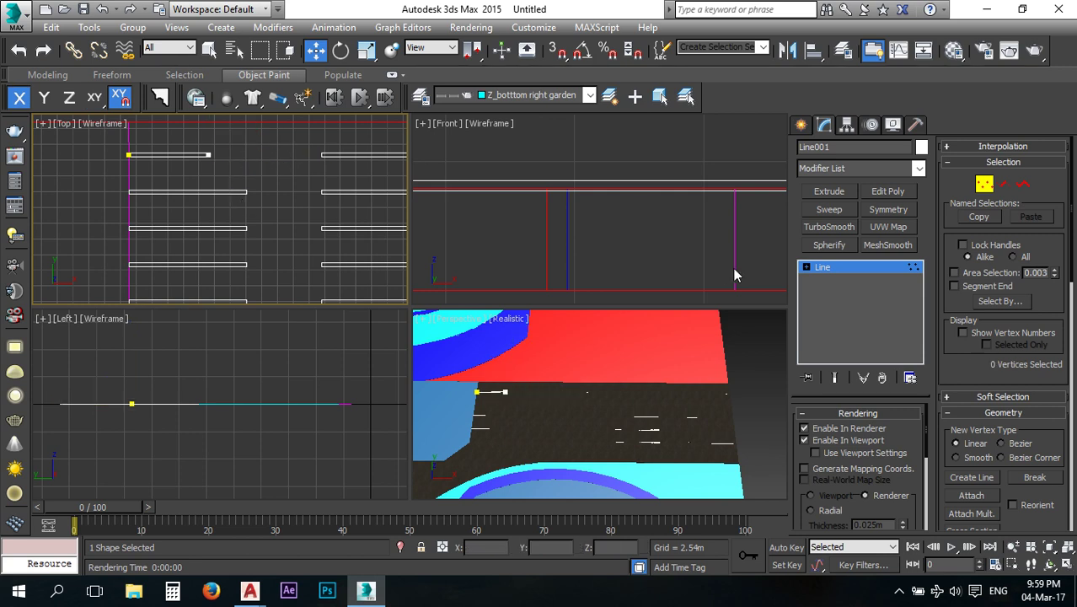
click(850, 268)
Turn on 3D vertex snapping and shorten the second divider by snapping its end vertex level with the first divider's end.
click(225, 191)
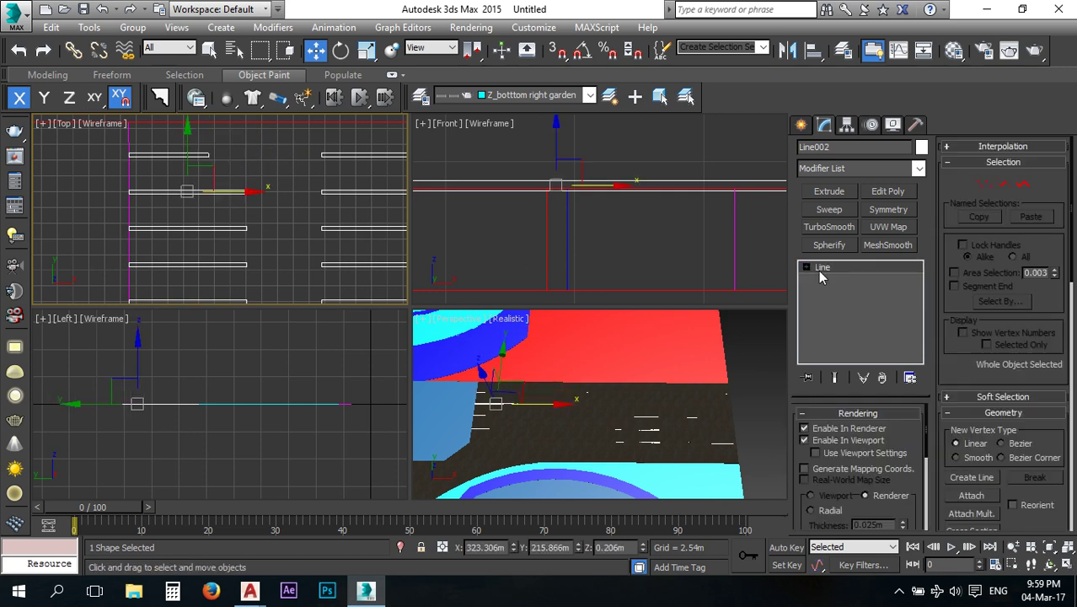
click(983, 184)
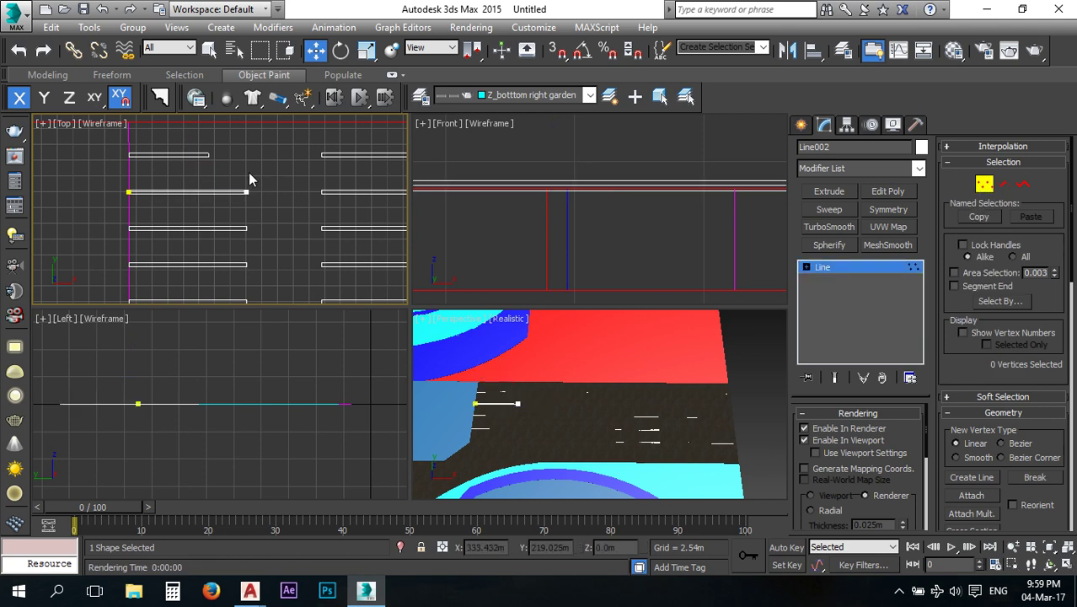
drag(254, 211, 225, 192)
click(558, 53)
right_click(558, 52)
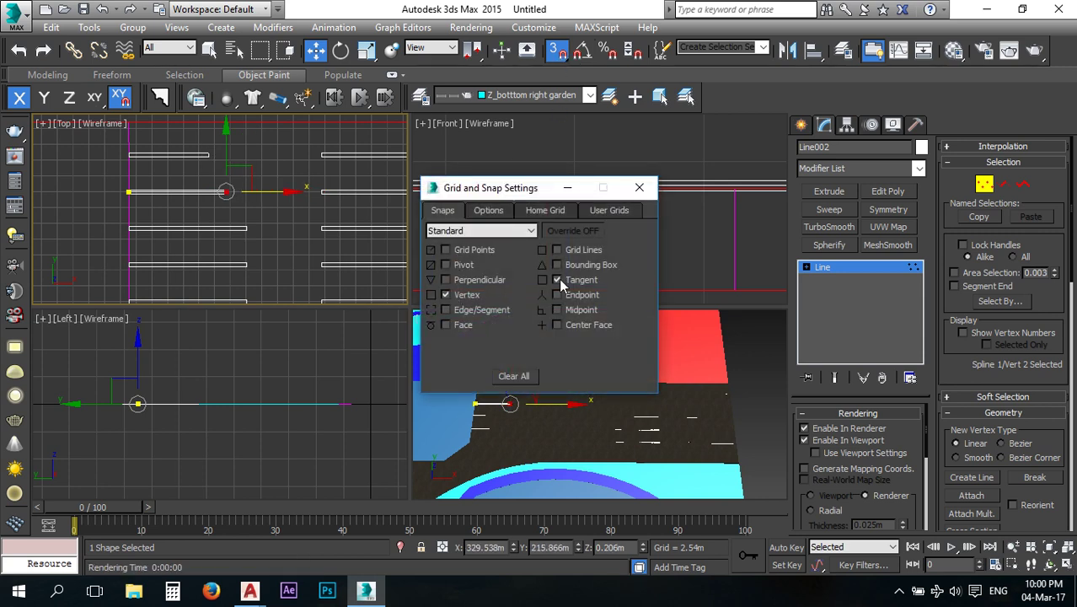
click(638, 187)
drag(226, 192, 210, 159)
mouse_move(261, 216)
middle_down()
mouse_move(264, 183)
mouse_move(269, 215)
middle_up()
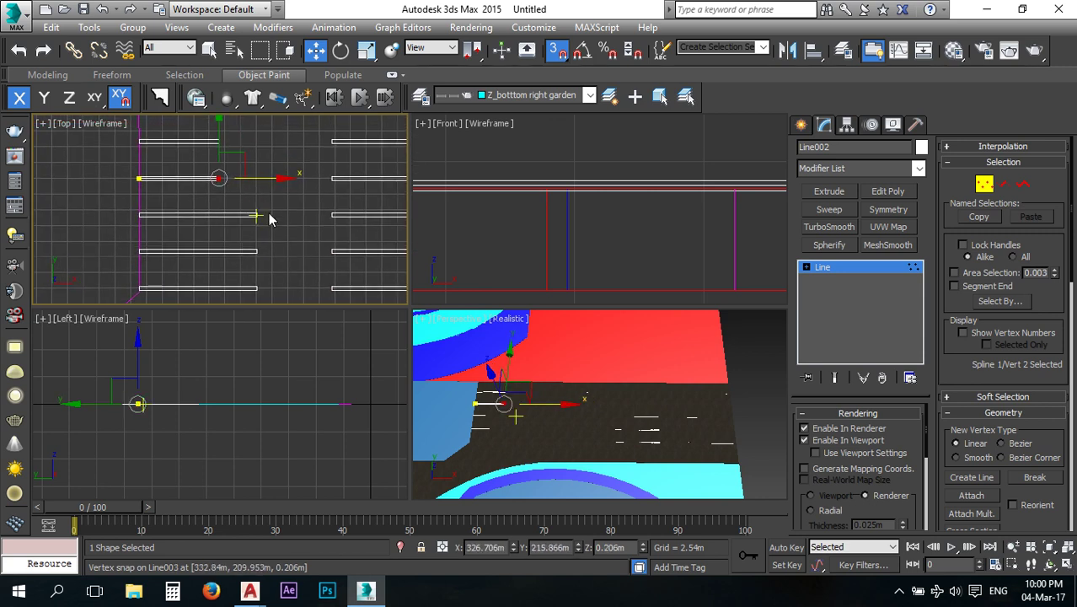
click(822, 266)
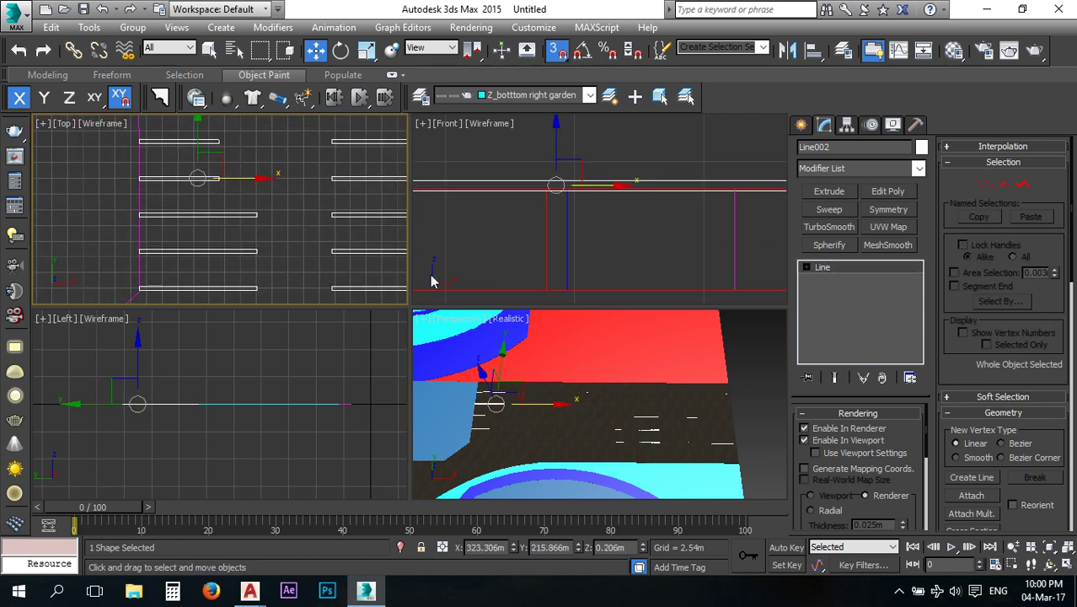
Shorten the third divider of the first column by snapping its end vertex to X 326.706 m, level with the dividers above.
click(221, 216)
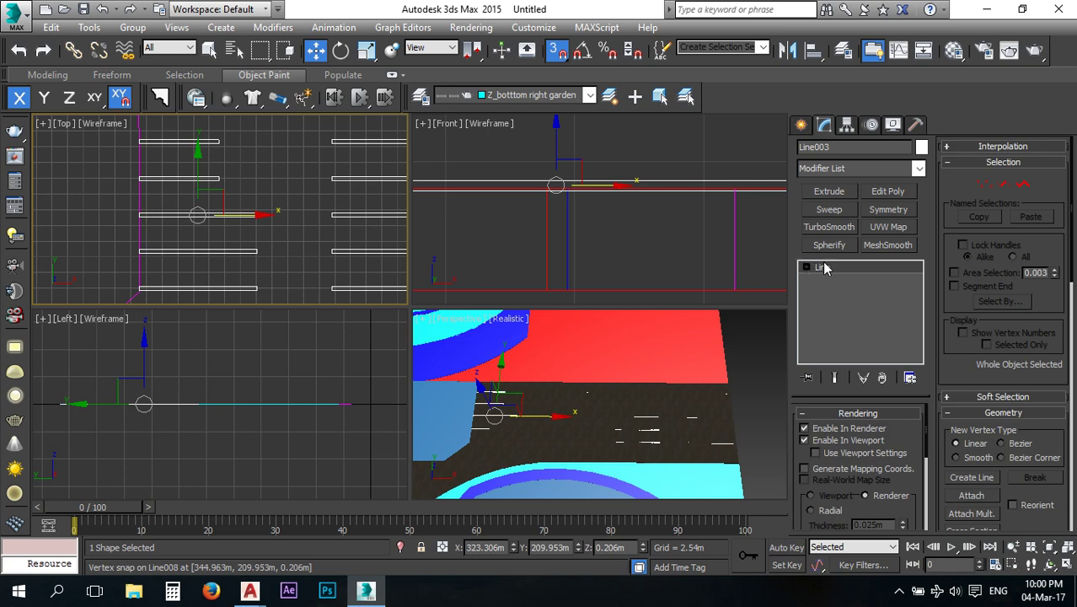
click(984, 183)
click(257, 215)
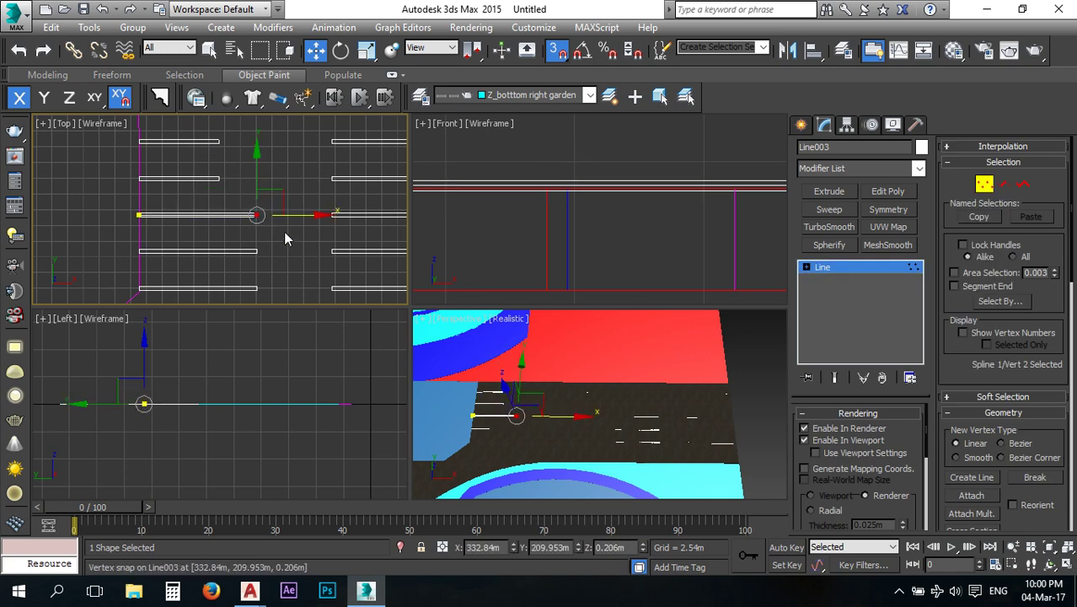
drag(295, 217, 229, 202)
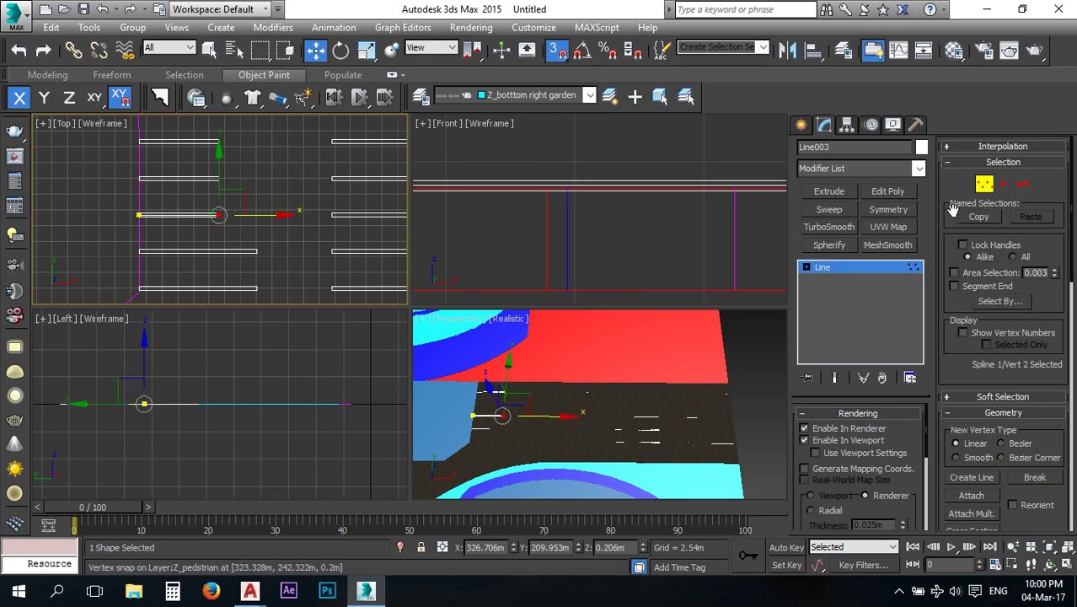
Shorten the fourth divider of the first column by snapping its end vertex to X 326.706 m.
click(984, 184)
click(245, 251)
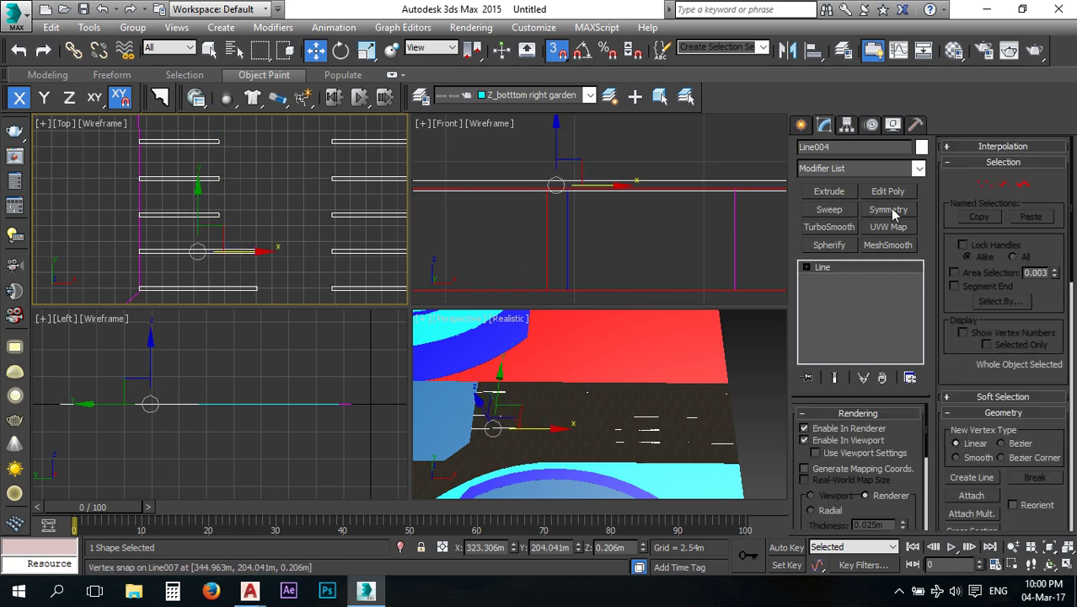
click(984, 184)
click(257, 252)
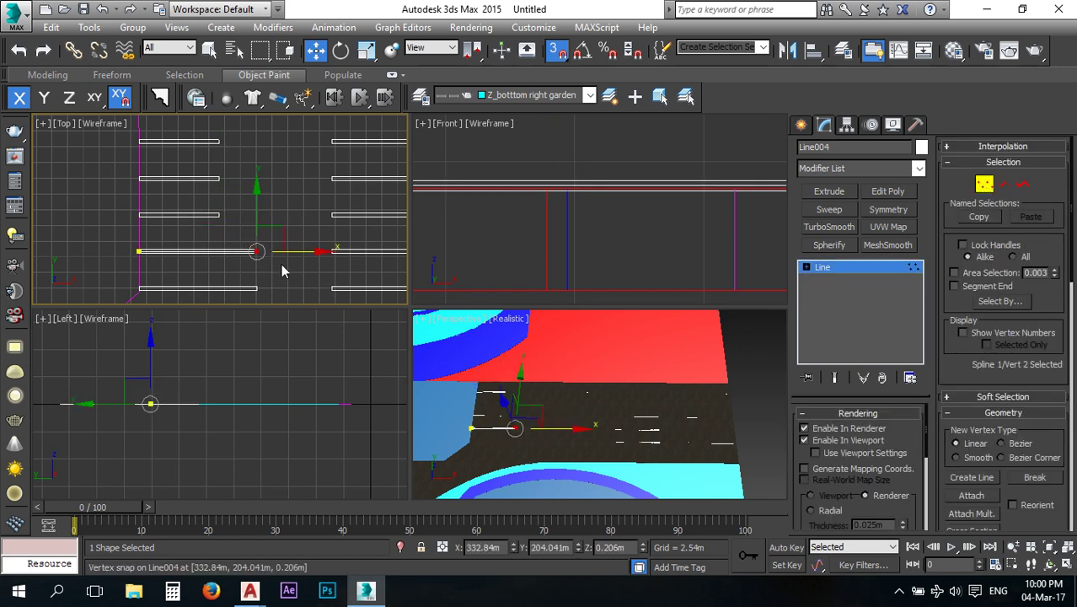
drag(291, 251, 253, 251)
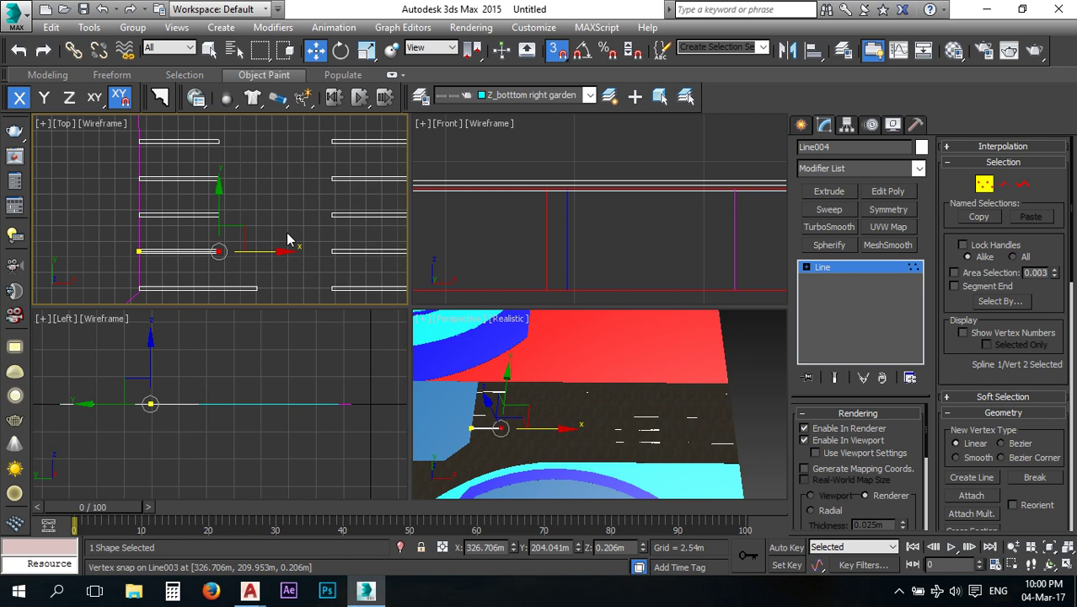
Shorten the lowest divider of the first column by snapping its end vertex to X 326.706 m, and leave vertex editing.
click(984, 183)
click(242, 289)
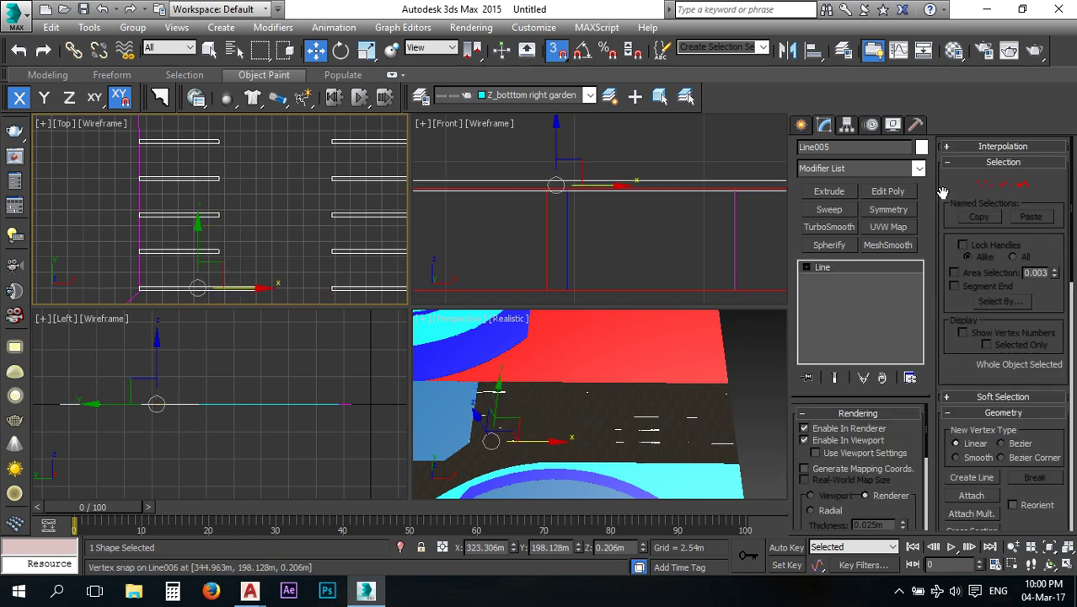
click(984, 183)
click(257, 288)
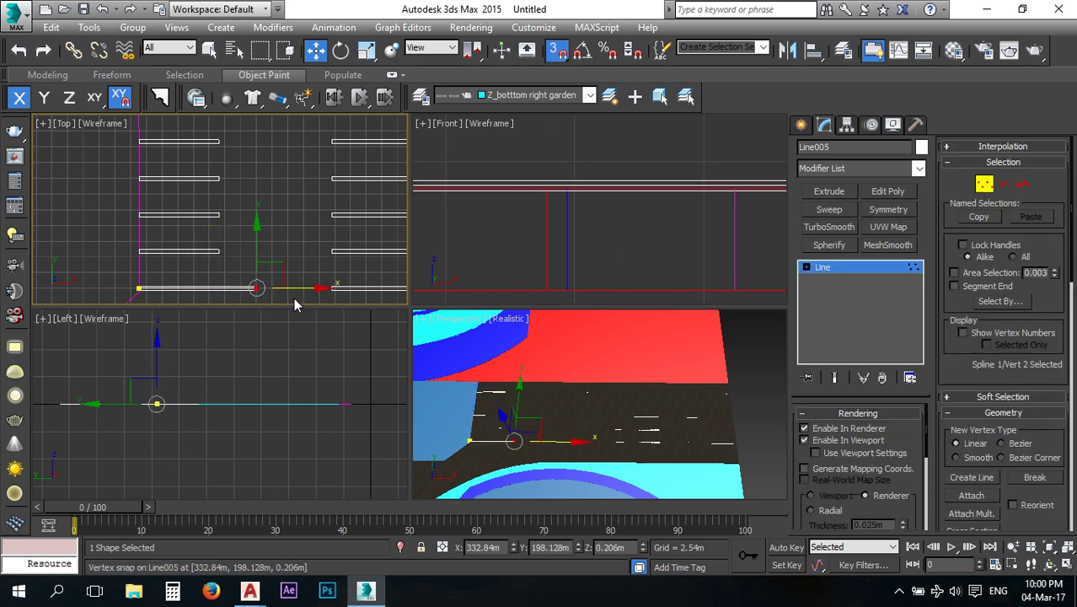
drag(276, 287, 221, 252)
scroll(239, 219, down, 1)
middle_drag(259, 224, 213, 217)
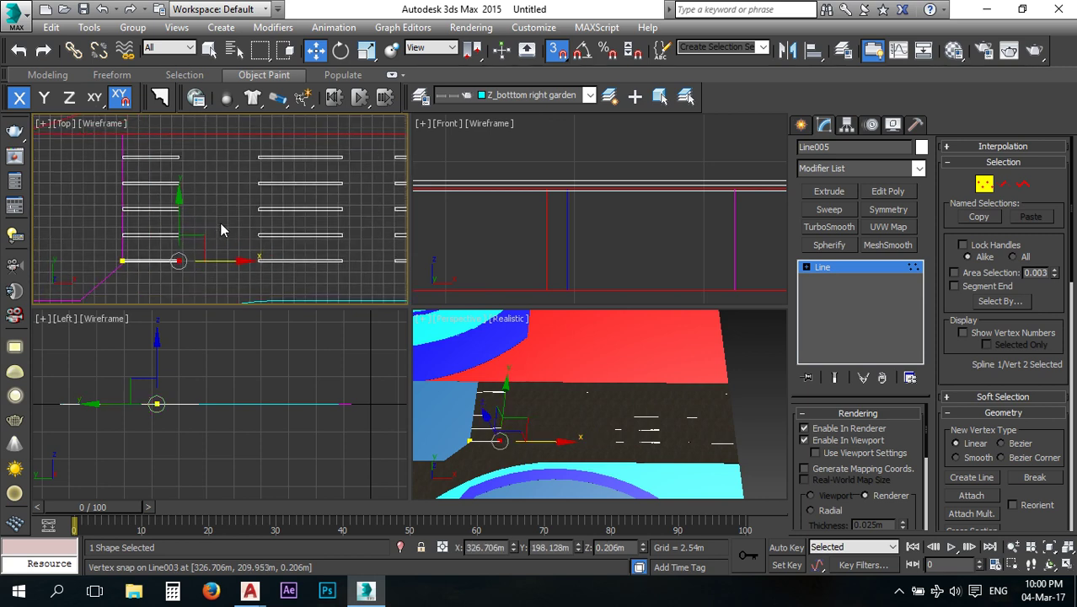
click(219, 319)
click(995, 185)
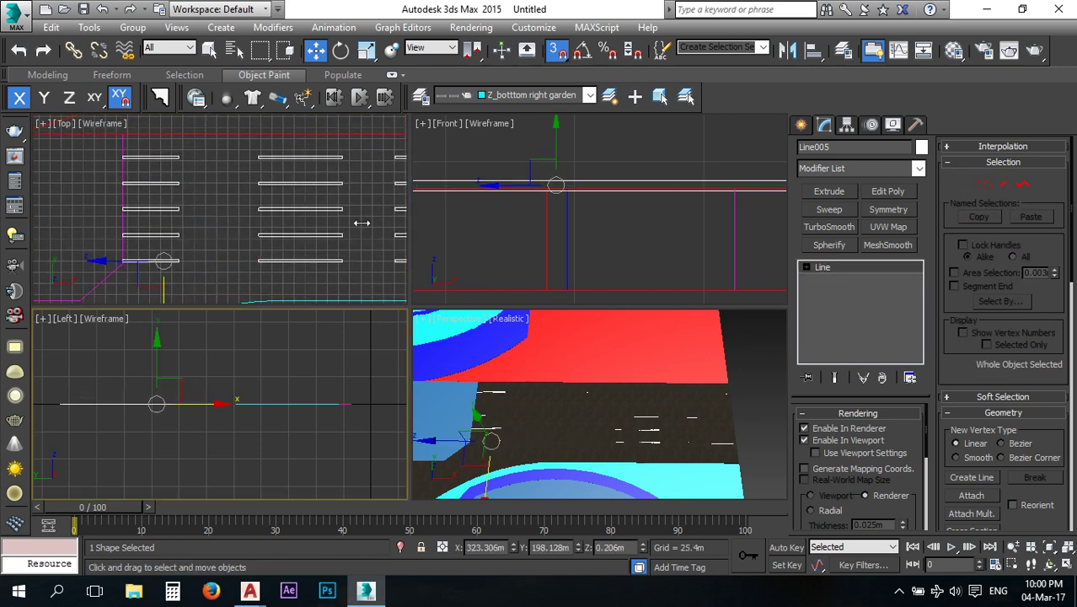
Select only the 15 divider lines of the other three columns and move them about 0.89 m along X.
scroll(250, 221, down, 3)
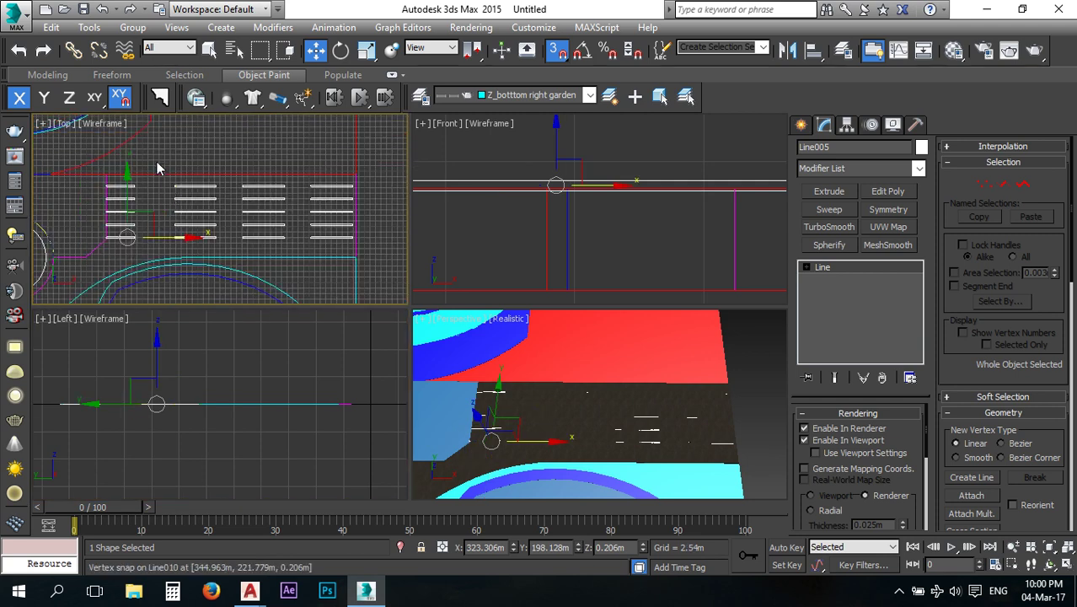
drag(244, 221, 374, 245)
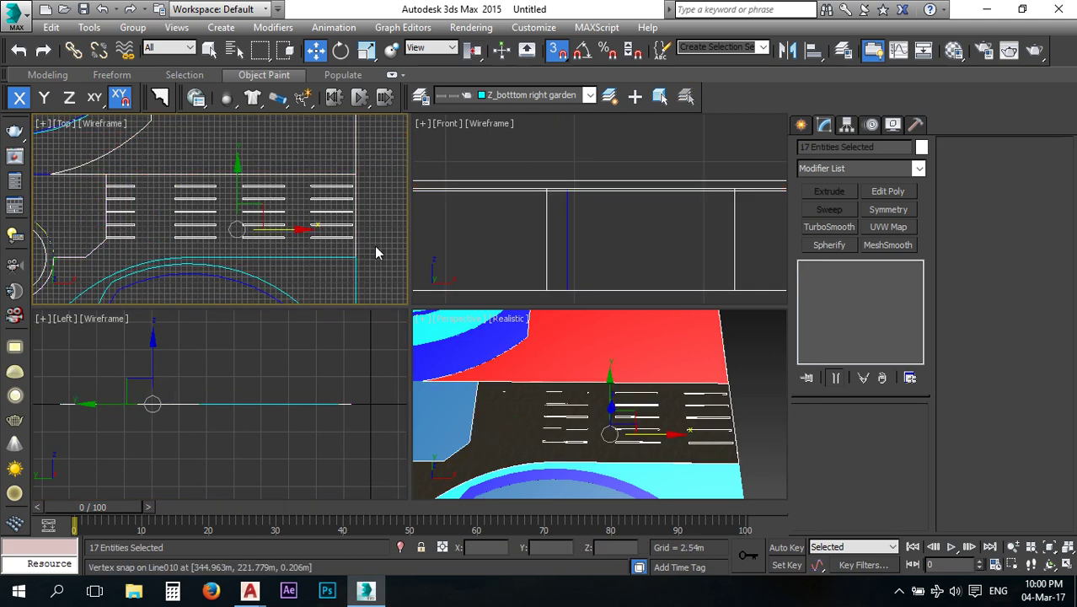
middle_drag(374, 214, 357, 234)
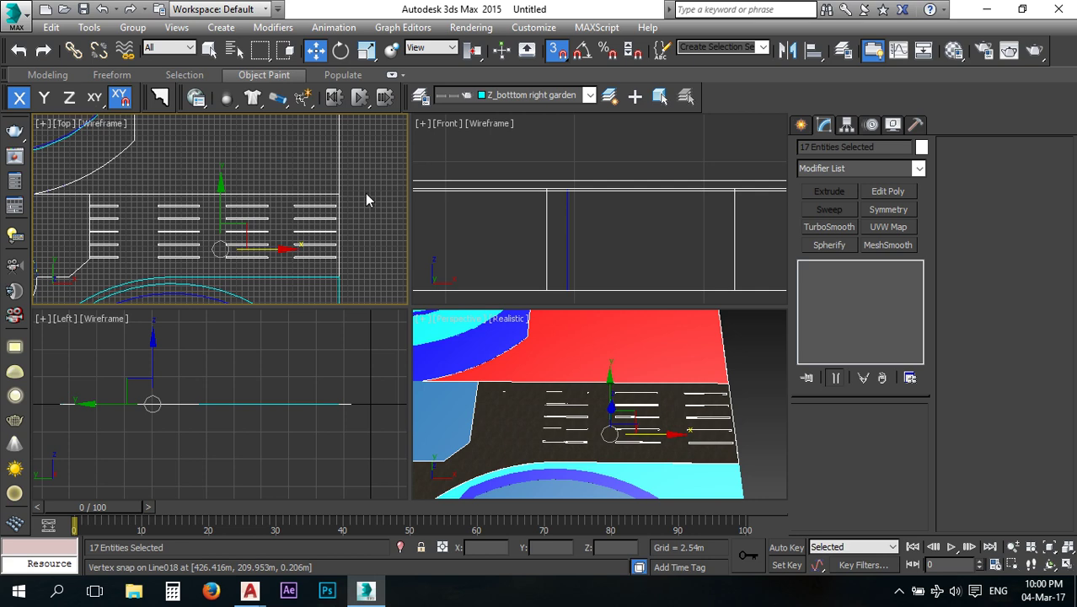
alt+click(339, 157)
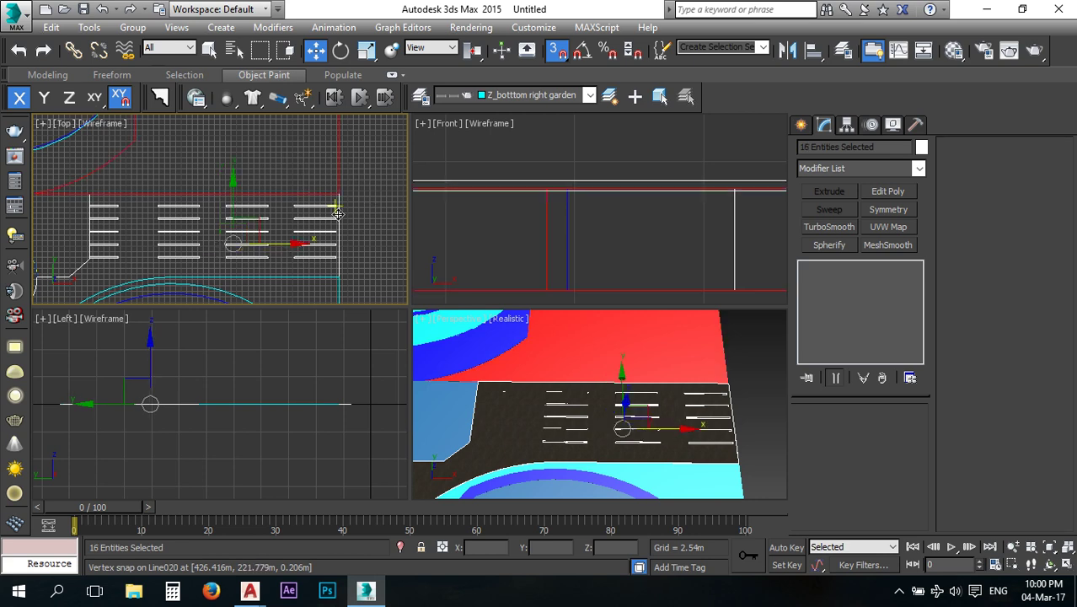
alt+click(337, 271)
scroll(351, 236, down, 2)
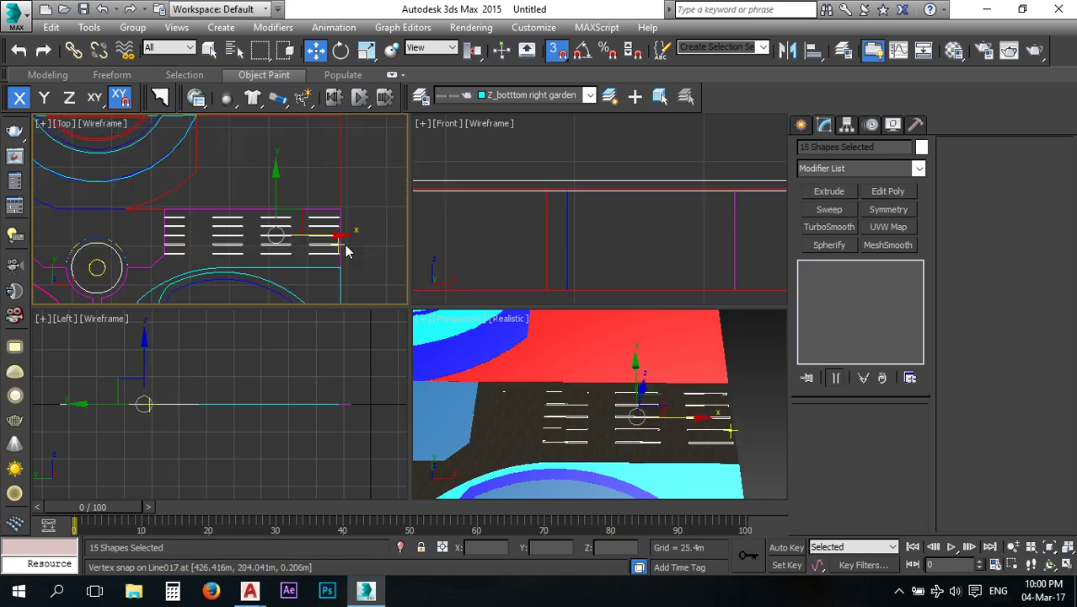
scroll(276, 240, up, 2)
middle_drag(301, 245, 351, 234)
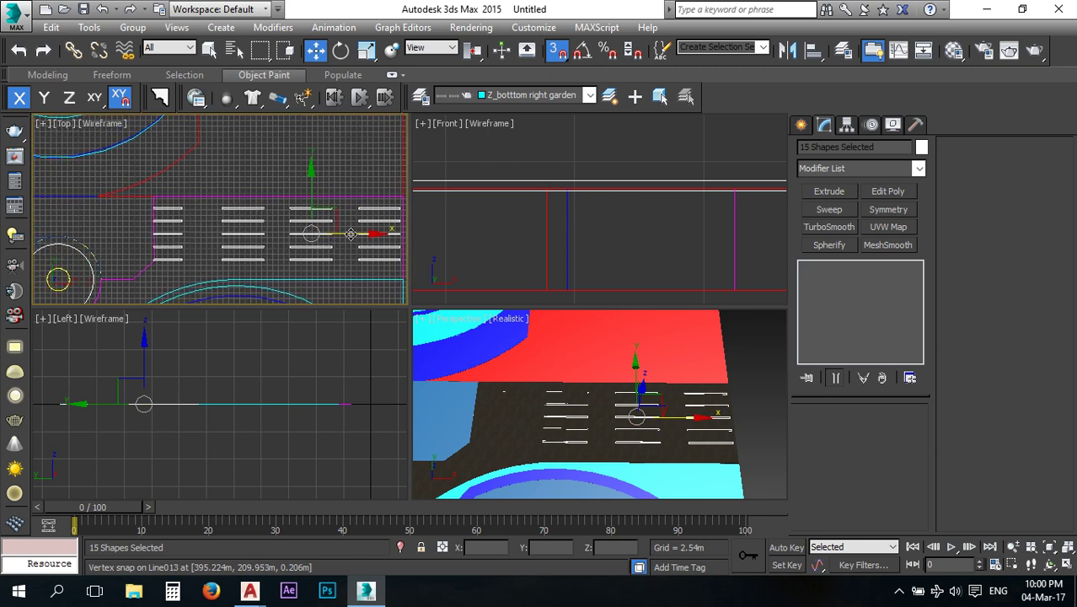
drag(352, 234, 312, 245)
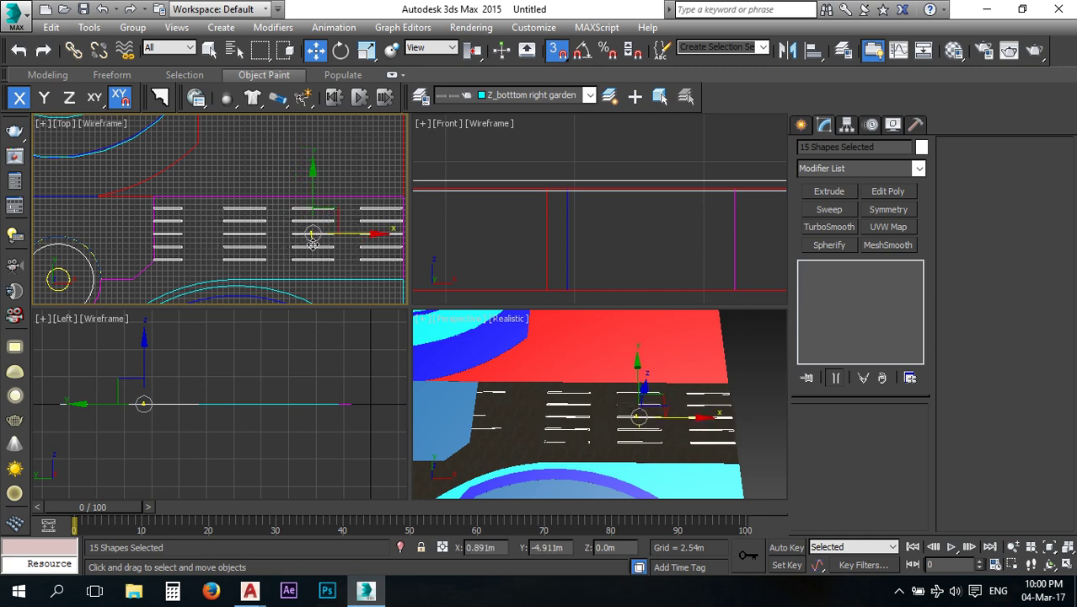
Delete the five full-length dividers of the last column at the road's far X end.
middle_drag(319, 253, 162, 247)
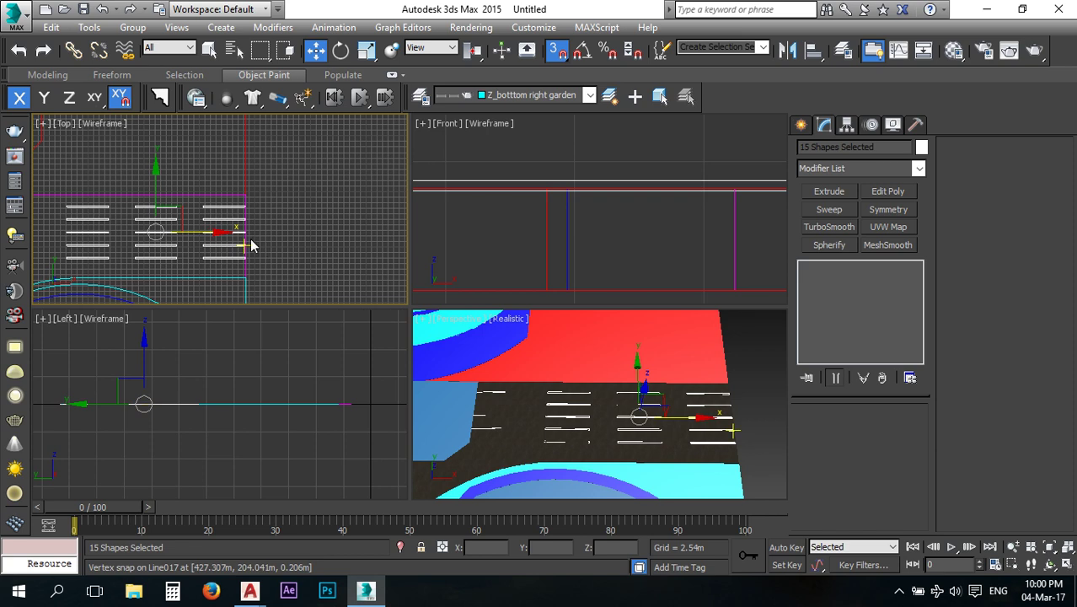
middle_drag(322, 208, 385, 214)
alt+drag(198, 232, 126, 283)
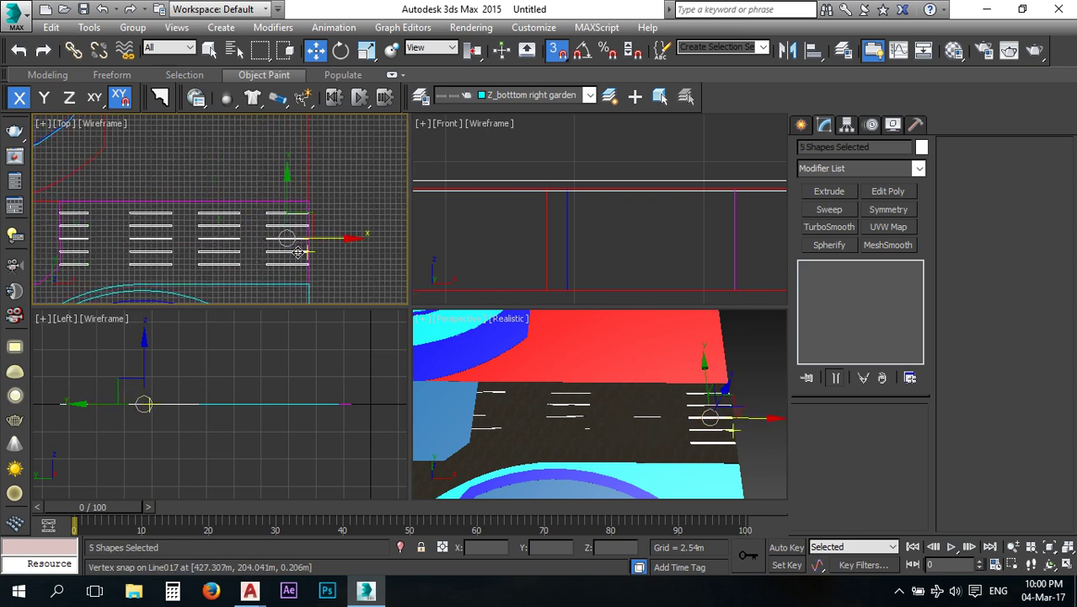
key(Delete)
middle_drag(129, 246, 233, 238)
scroll(171, 208, up, 2)
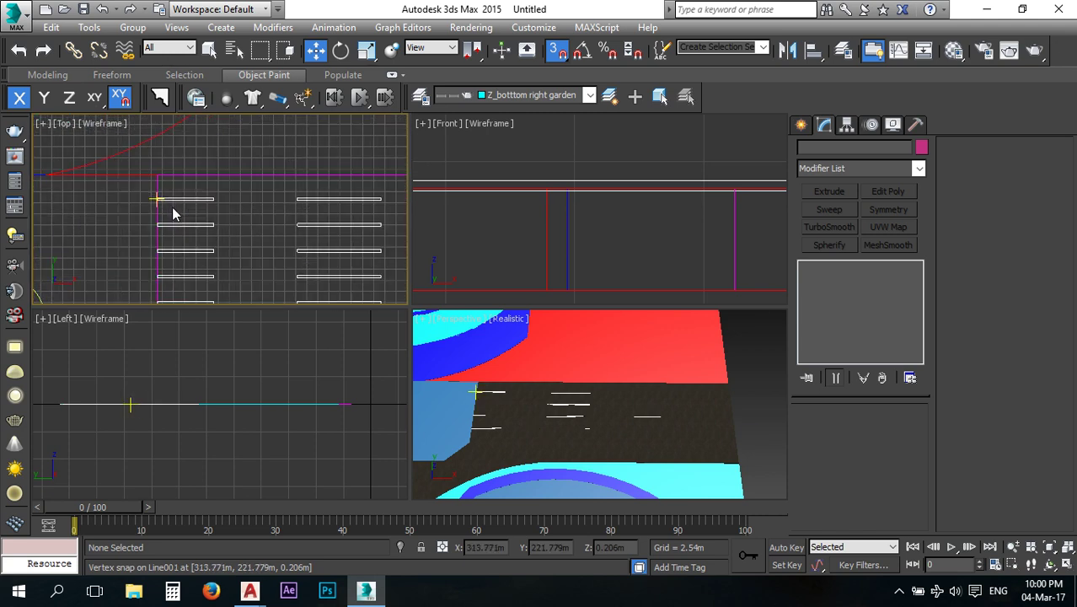
Copy the five shortened dividers of the first column once along X to the road's far end as the new last column.
click(190, 200)
ctrl+click(191, 225)
ctrl+click(194, 250)
ctrl+click(184, 276)
middle_drag(183, 277, 199, 230)
ctrl+click(182, 255)
scroll(153, 252, down, 3)
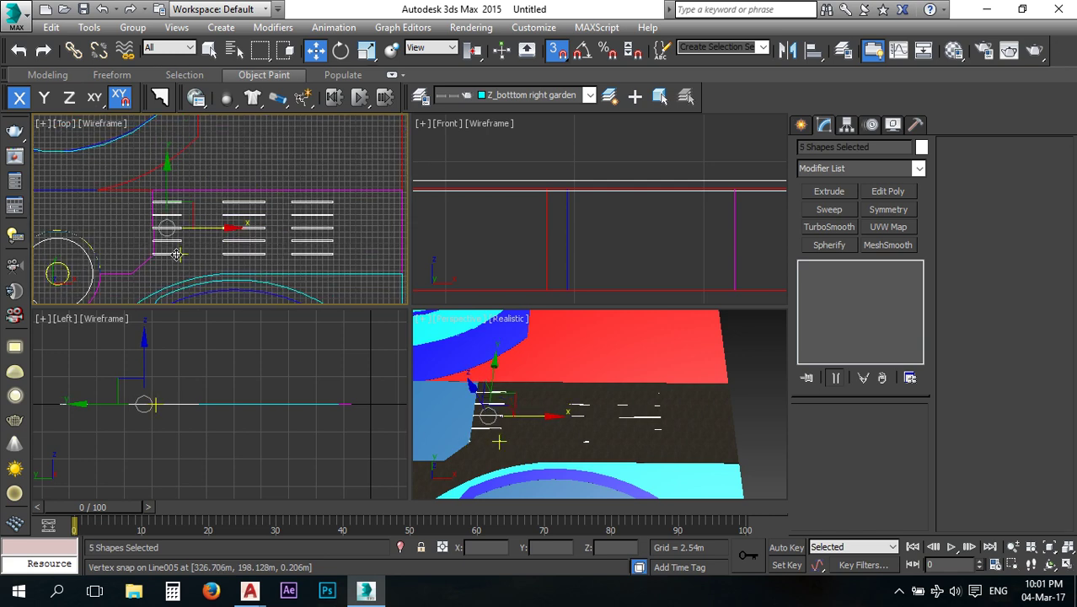
shift+drag(202, 228, 386, 228)
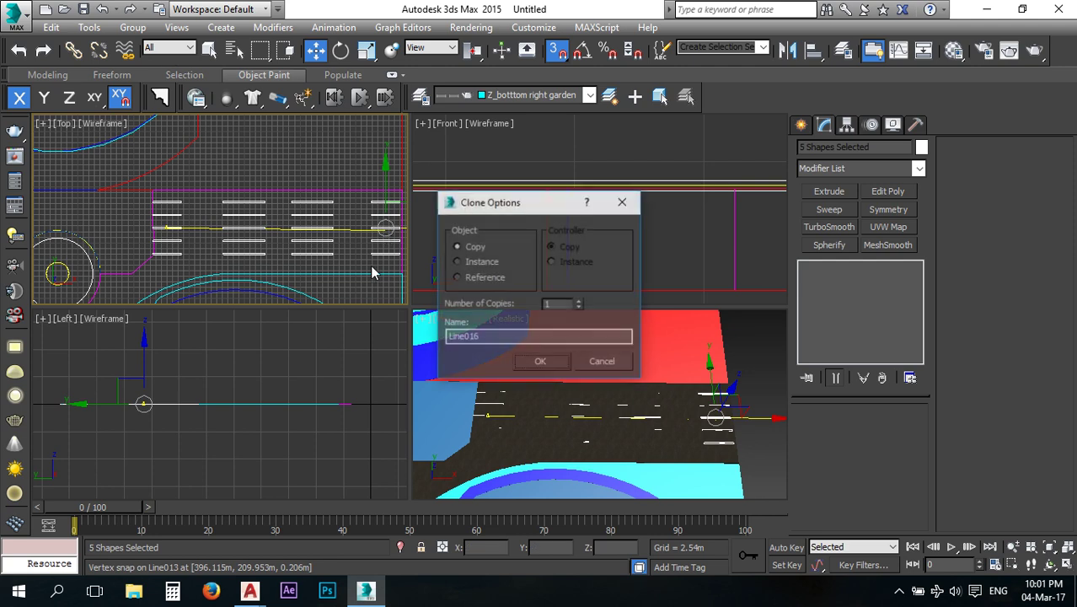
click(540, 359)
Select only the ten dividers of the two middle columns and adjust their X position between the two outer columns.
drag(202, 176, 349, 265)
middle_drag(318, 252, 252, 248)
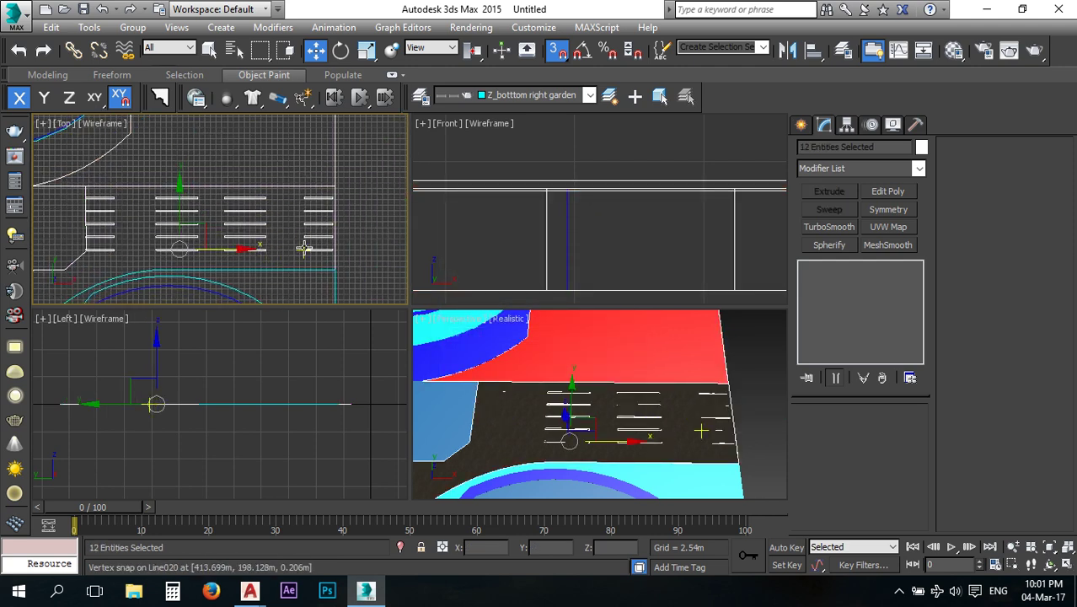
scroll(308, 248, down, 3)
scroll(333, 233, up, 3)
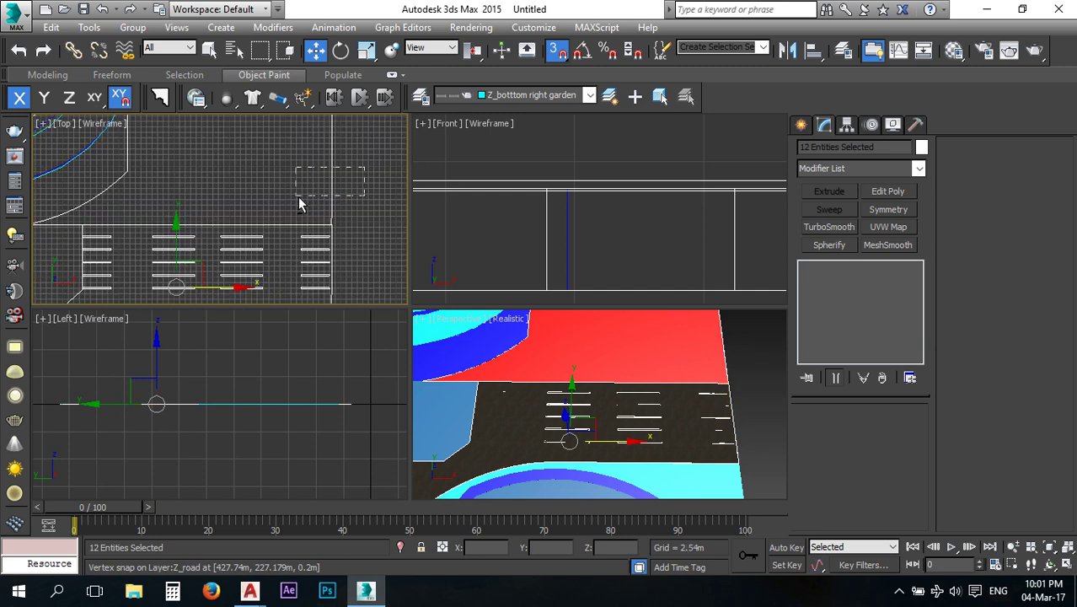
alt+drag(298, 195, 297, 197)
middle_drag(351, 268, 349, 214)
alt+drag(335, 239, 306, 262)
middle_drag(232, 219, 264, 240)
scroll(232, 246, up, 2)
drag(235, 222, 243, 253)
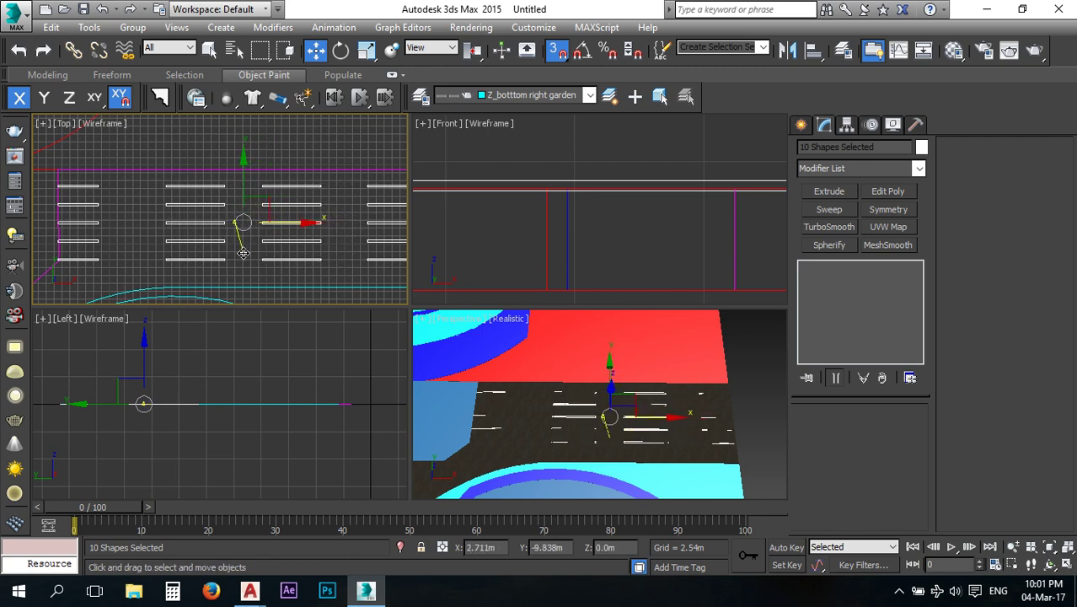
drag(286, 225, 236, 277)
click(755, 406)
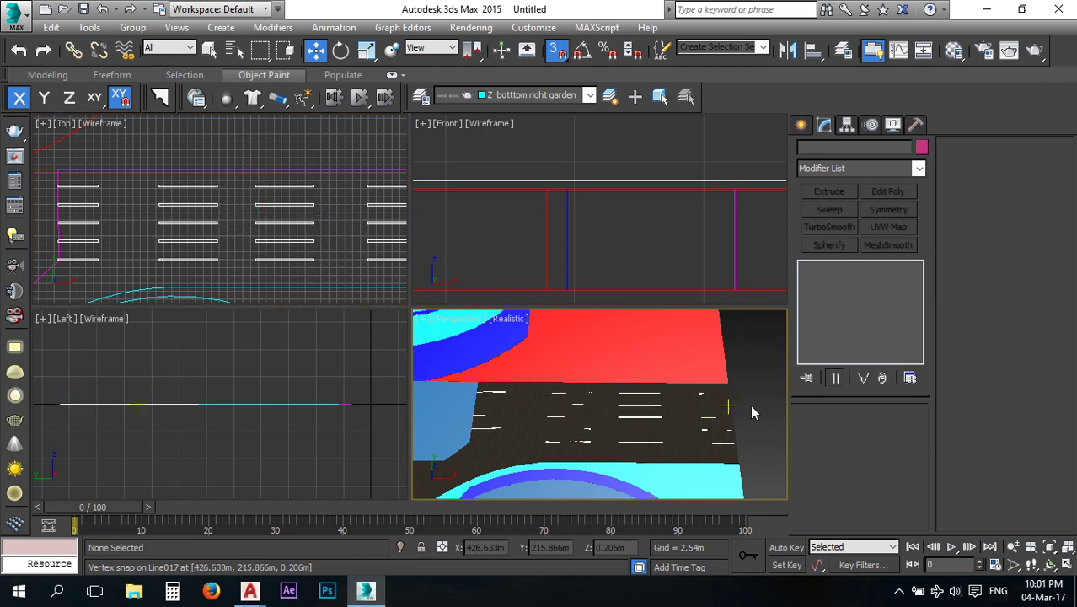
Select the lowest divider of the third column and turn off 3D snapping.
scroll(332, 367, down, 10)
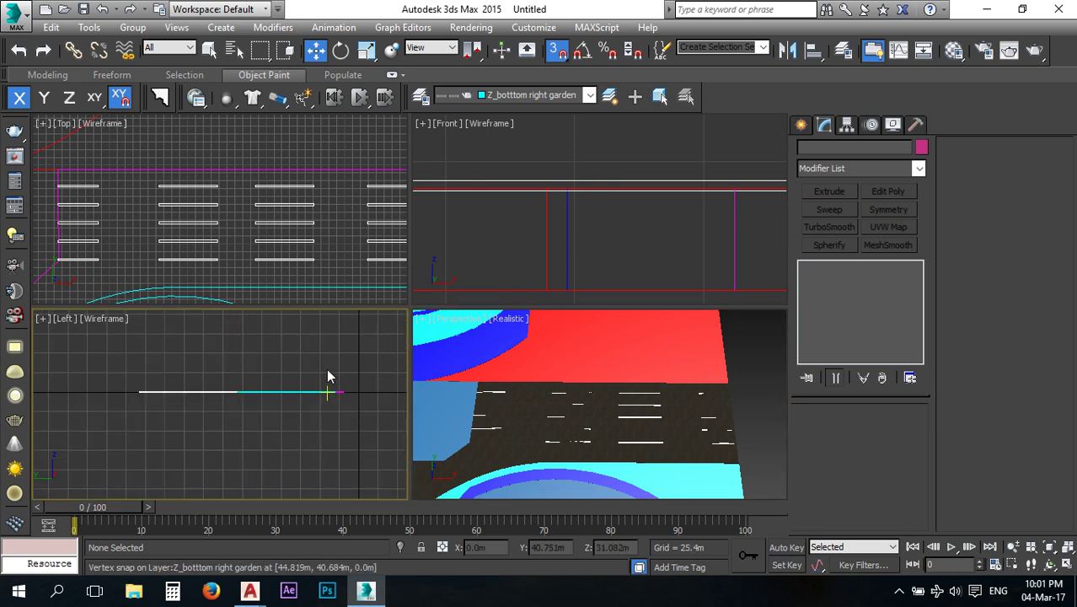
scroll(226, 401, down, 3)
scroll(236, 401, down, 10)
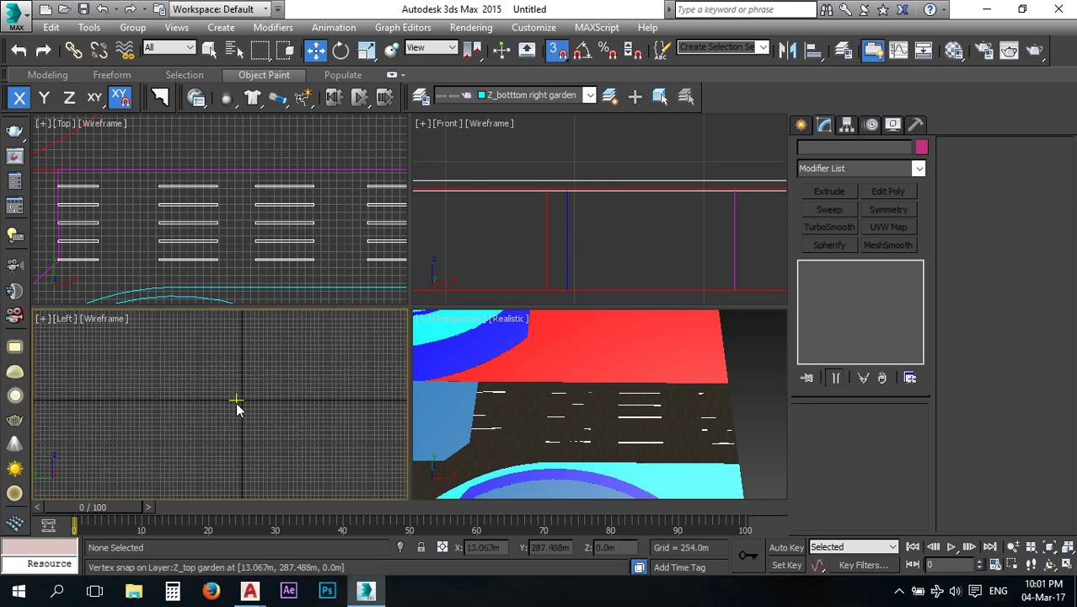
middle_drag(255, 253, 245, 242)
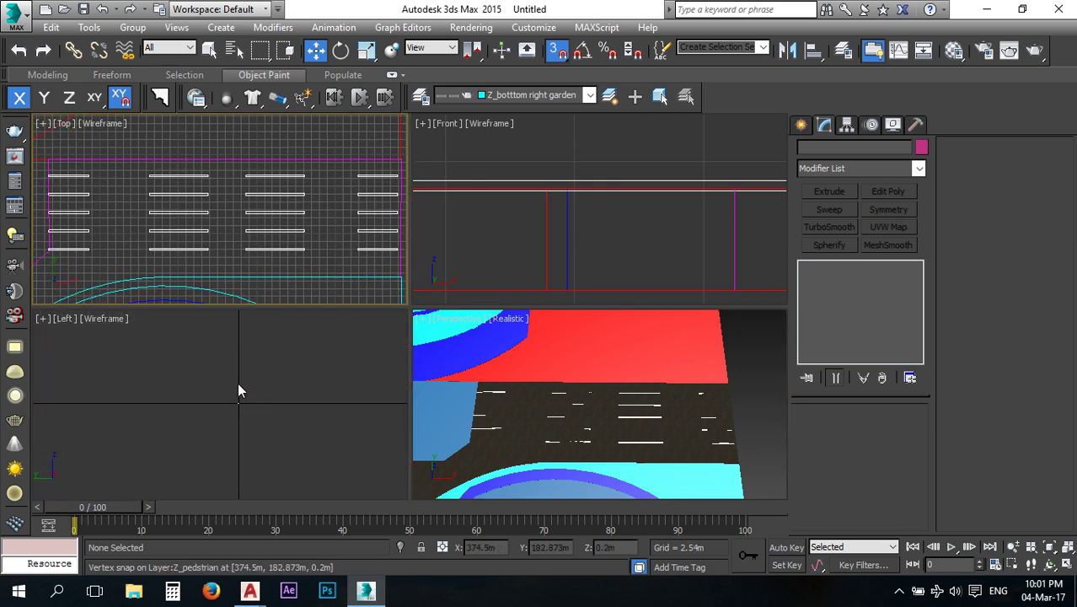
click(259, 248)
click(556, 50)
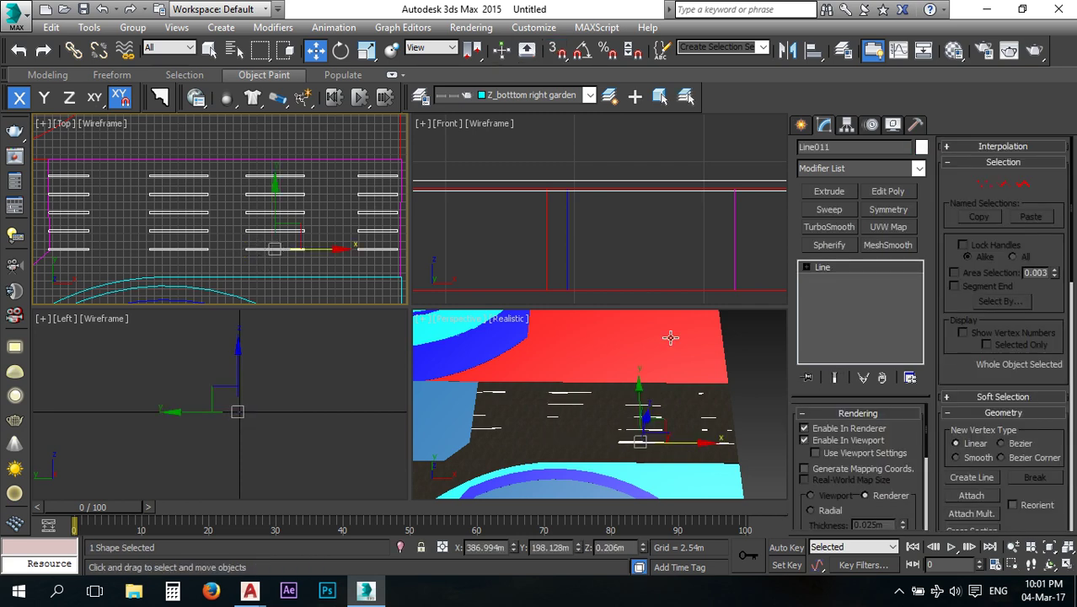
Fit the whole site plan in all viewports, render the perspective view to check the parking layout, and close the render window.
click(1068, 547)
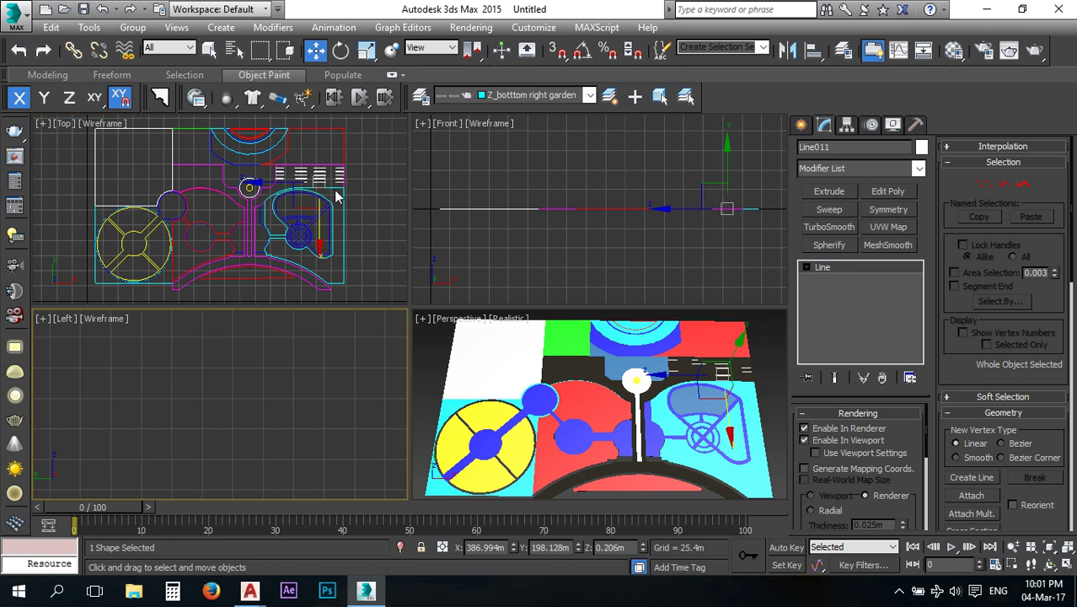
scroll(295, 202, up, 8)
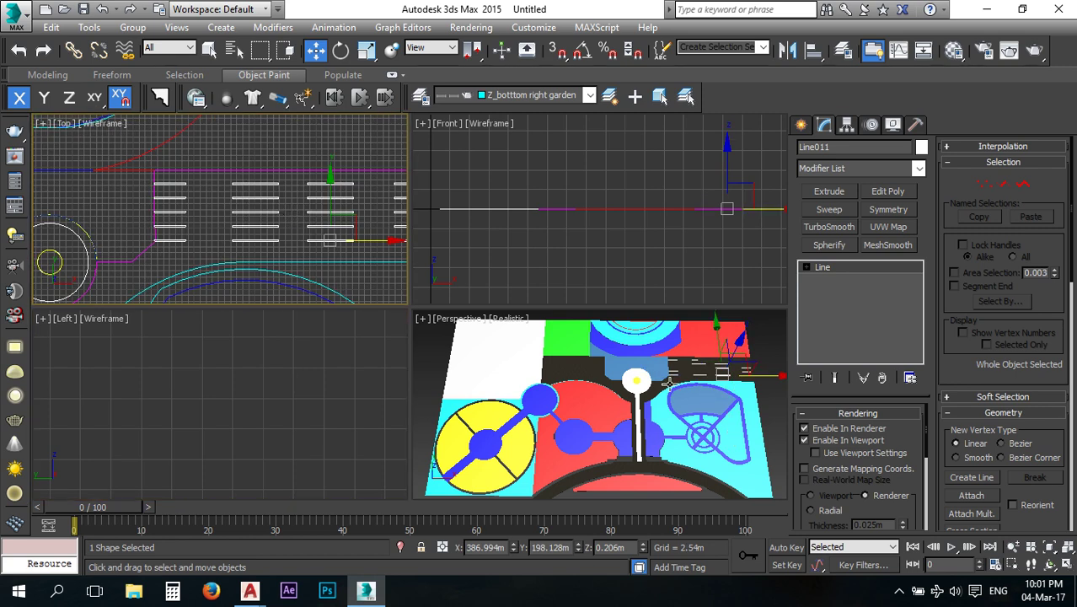
click(753, 354)
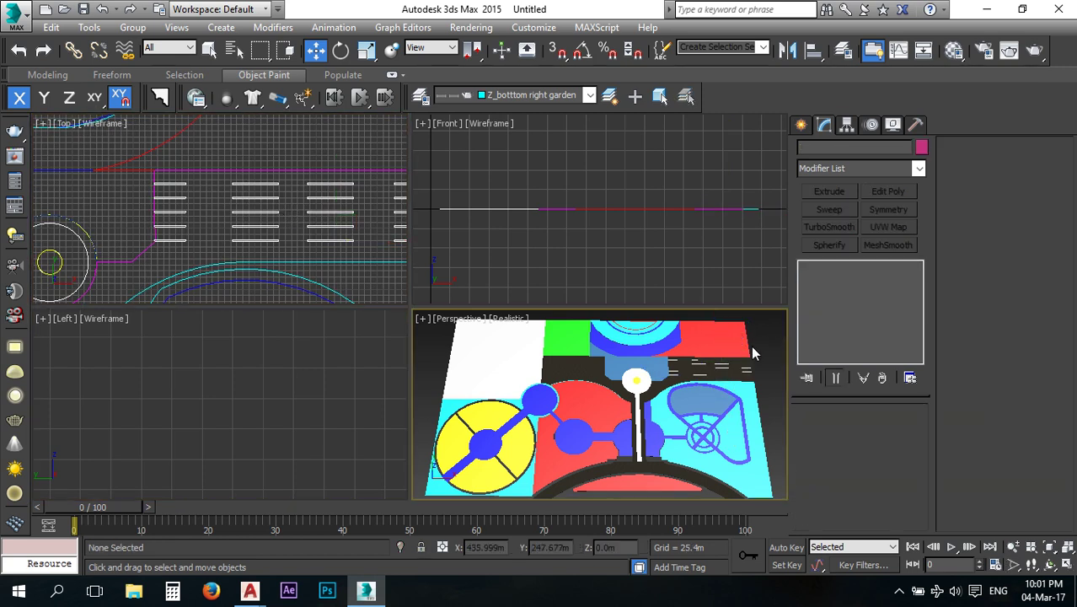
click(1035, 51)
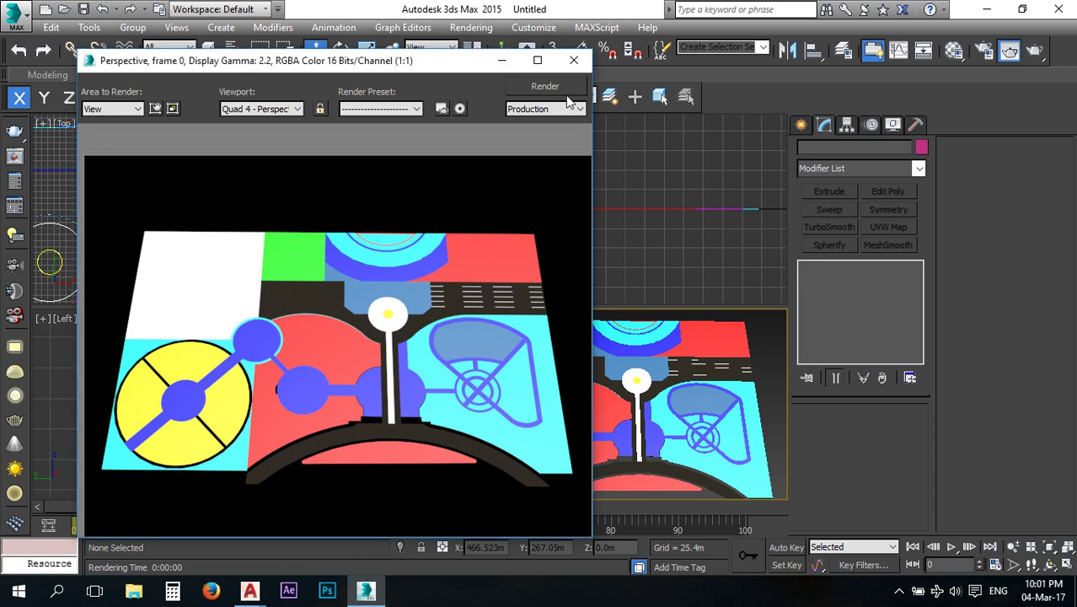
click(573, 60)
Switch to AutoCAD to examine the parking area in site plan all.dwg and the simplified plan, and return to 3ds Max.
click(365, 590)
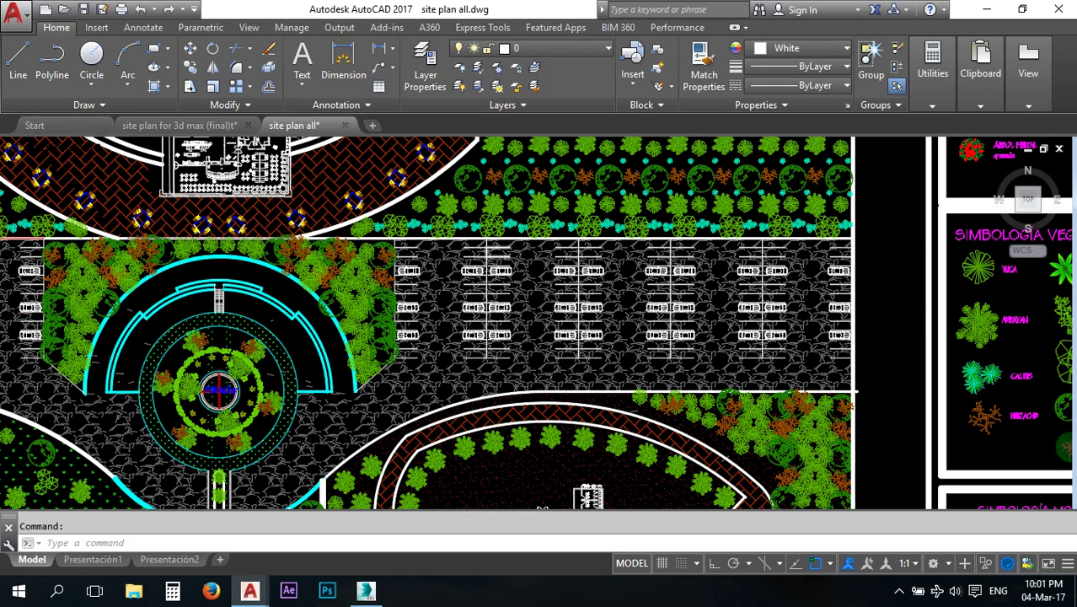
scroll(485, 241, up, 4)
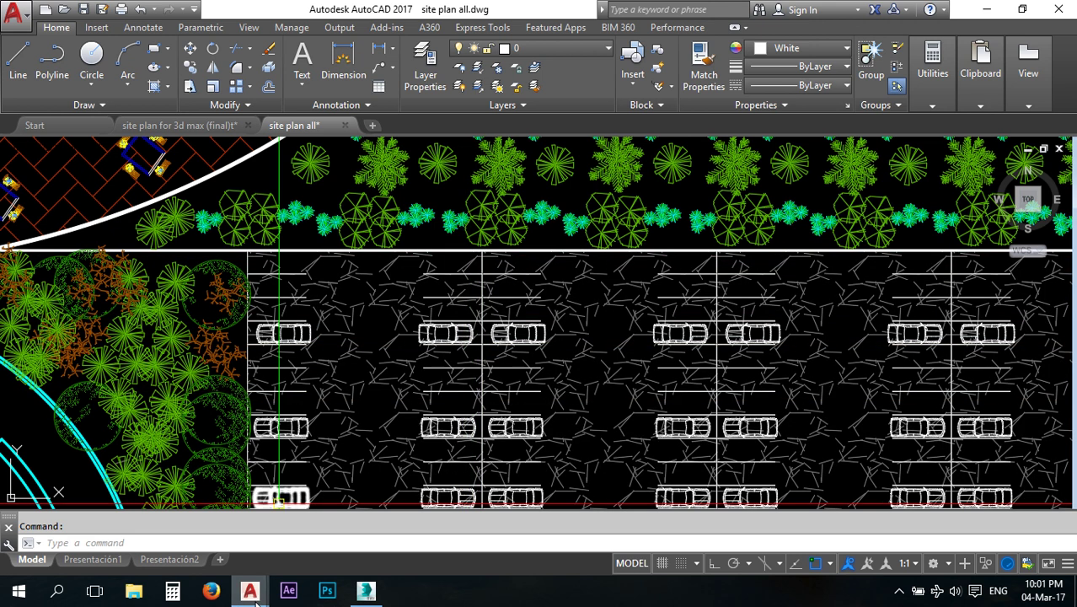
mouse_move(252, 595)
click(202, 566)
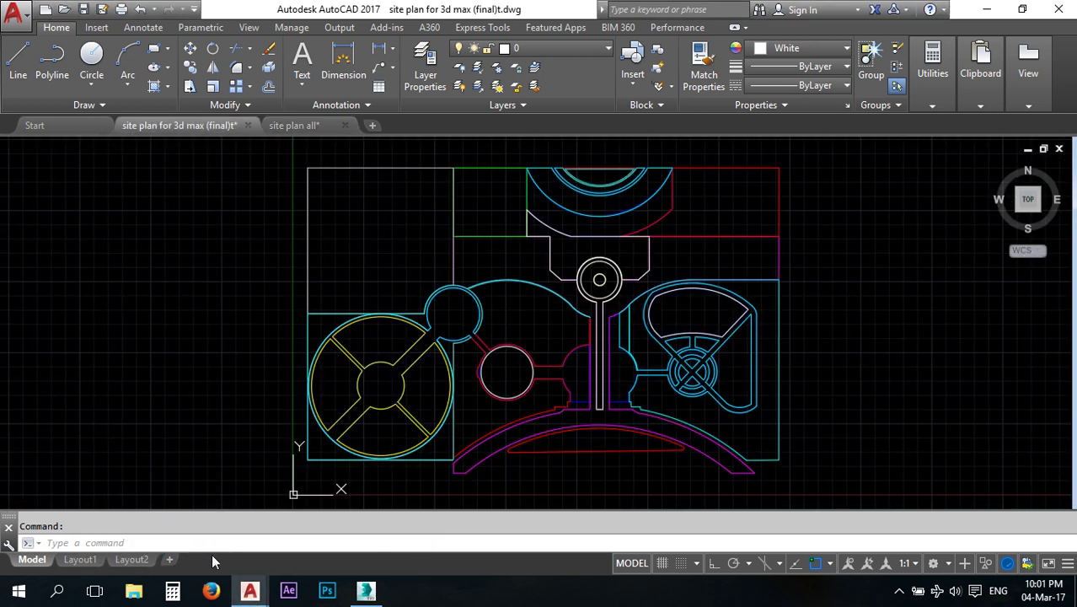
click(365, 590)
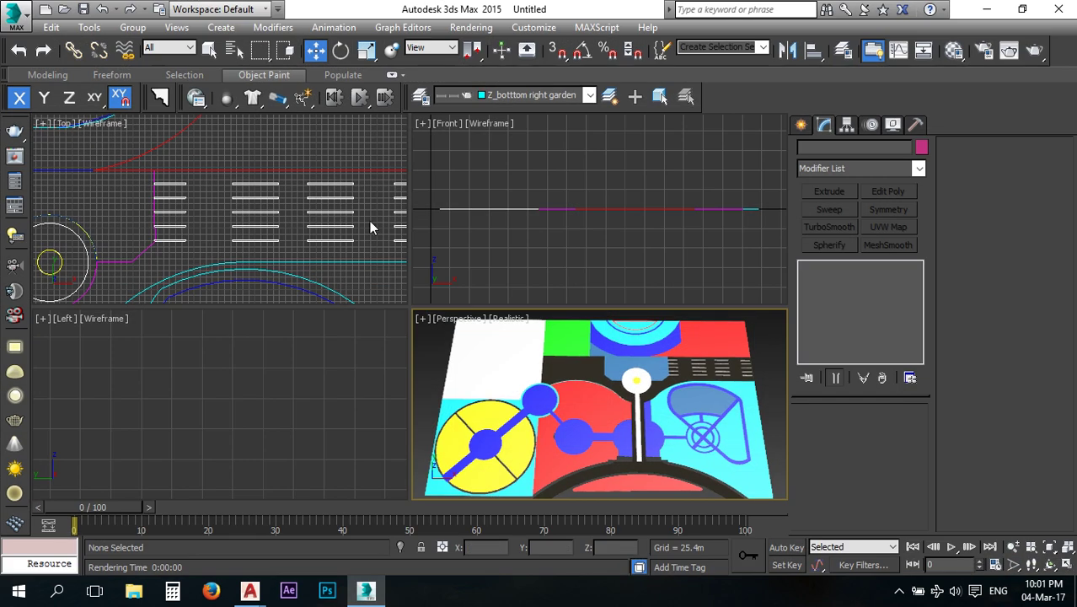
Start a line spline in the maximized top view and turn on 3D snapping to vertices and midpoints.
click(801, 125)
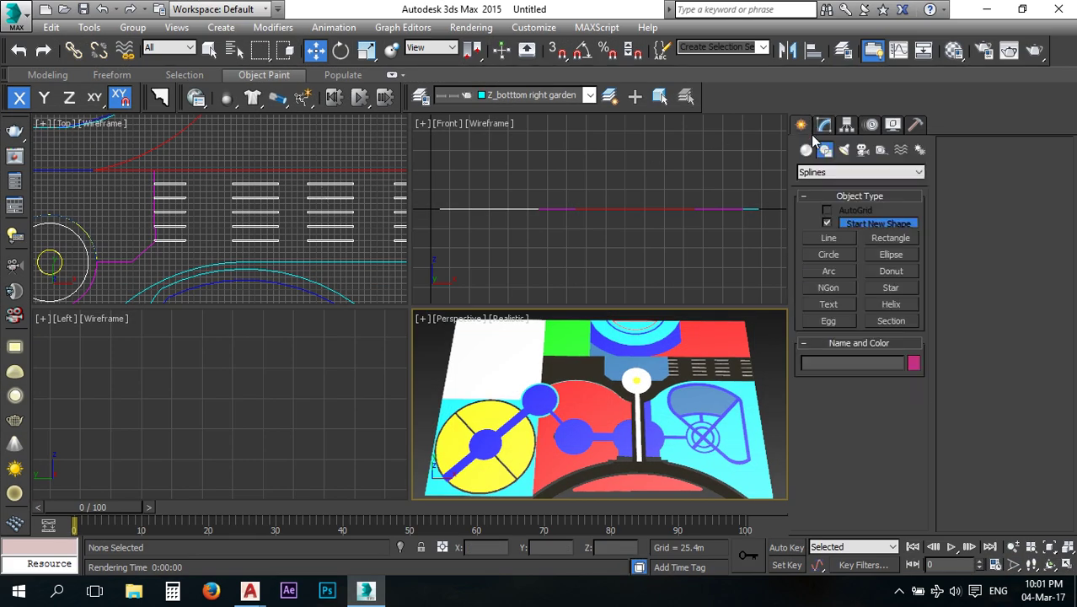
click(831, 238)
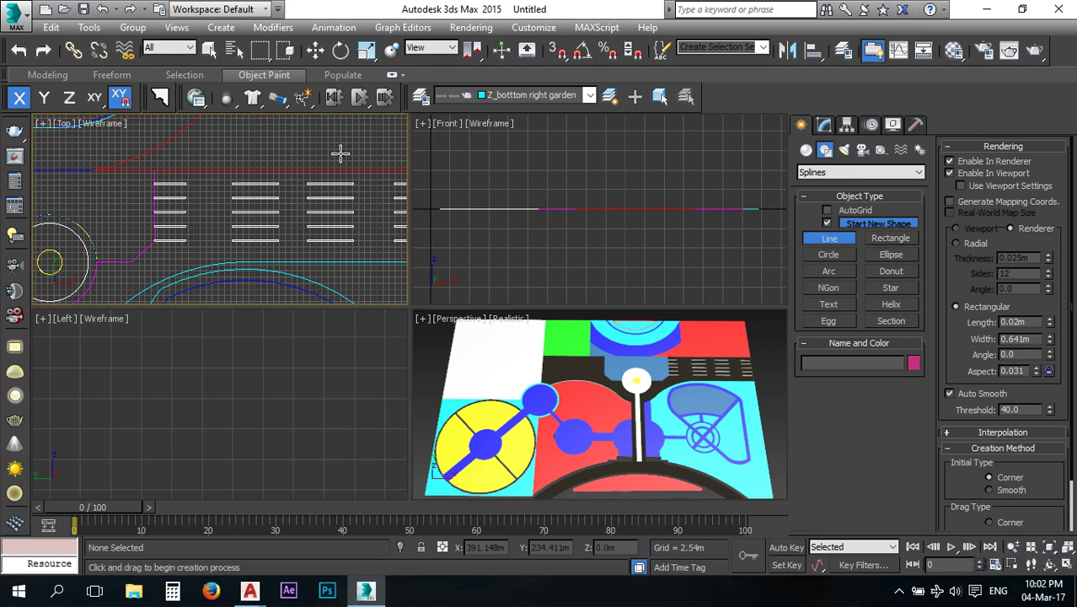
key(alt+w)
scroll(457, 284, up, 5)
middle_drag(423, 223, 402, 198)
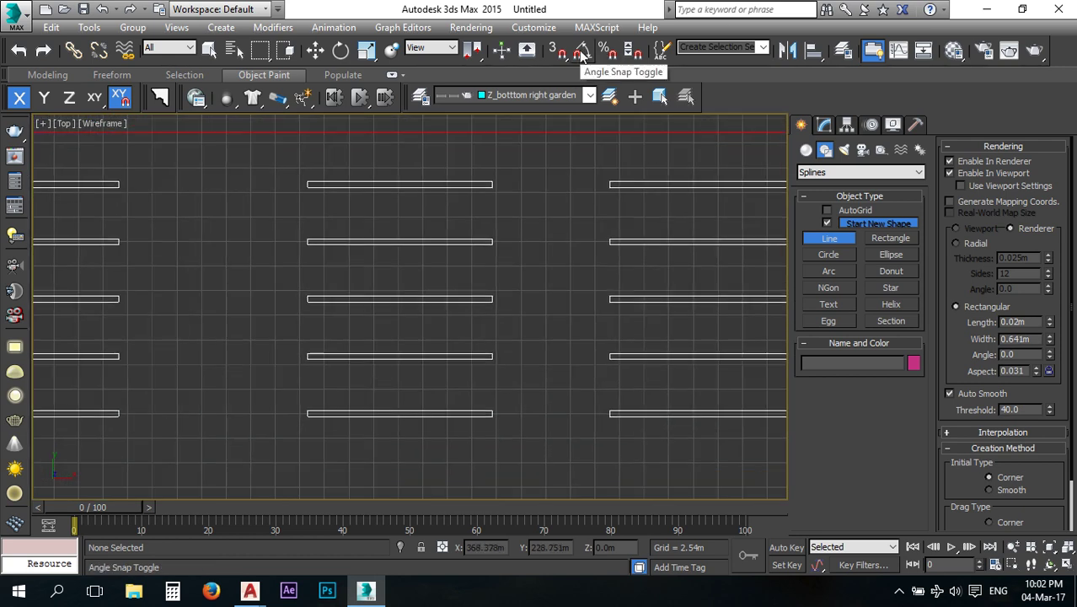
click(557, 49)
right_click(557, 50)
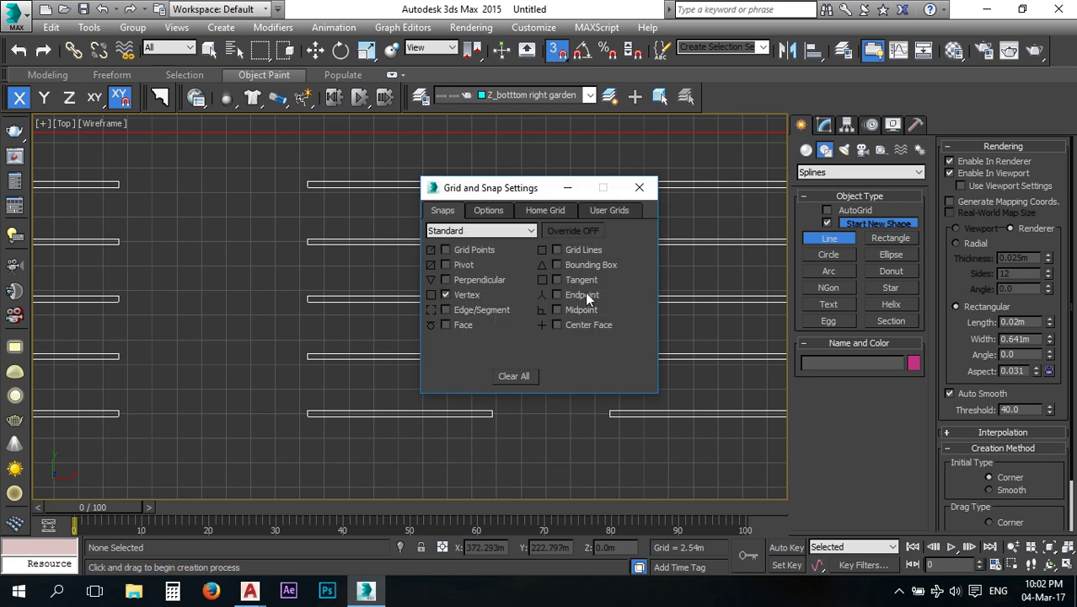
click(639, 187)
Draw a vertical line through each of the two middle divider columns, from the highest divider's midpoint to the lowest divider's midpoint.
click(399, 184)
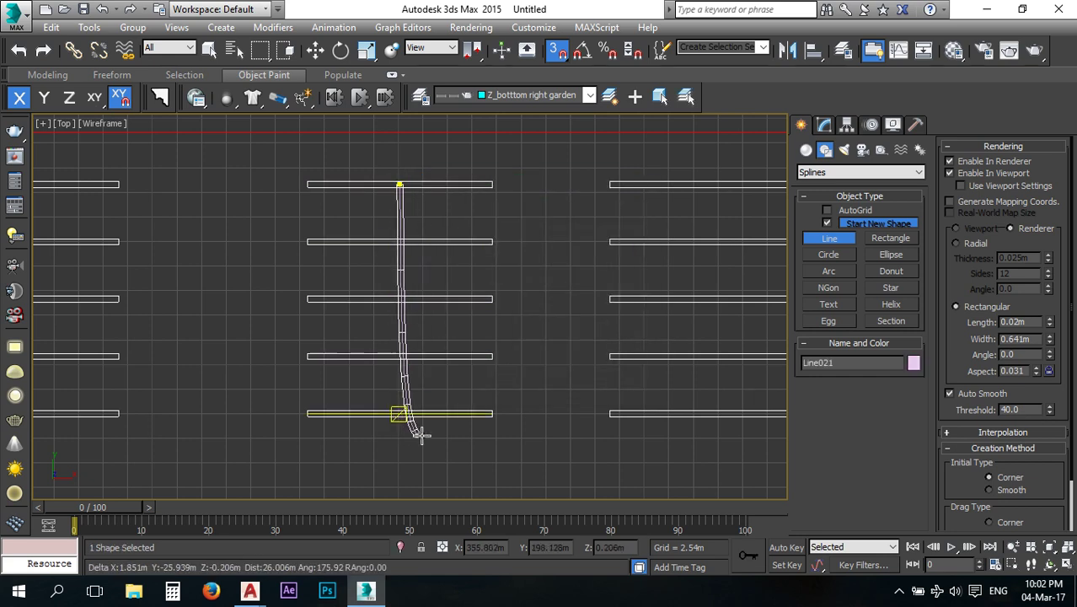
click(398, 413)
right_click(428, 375)
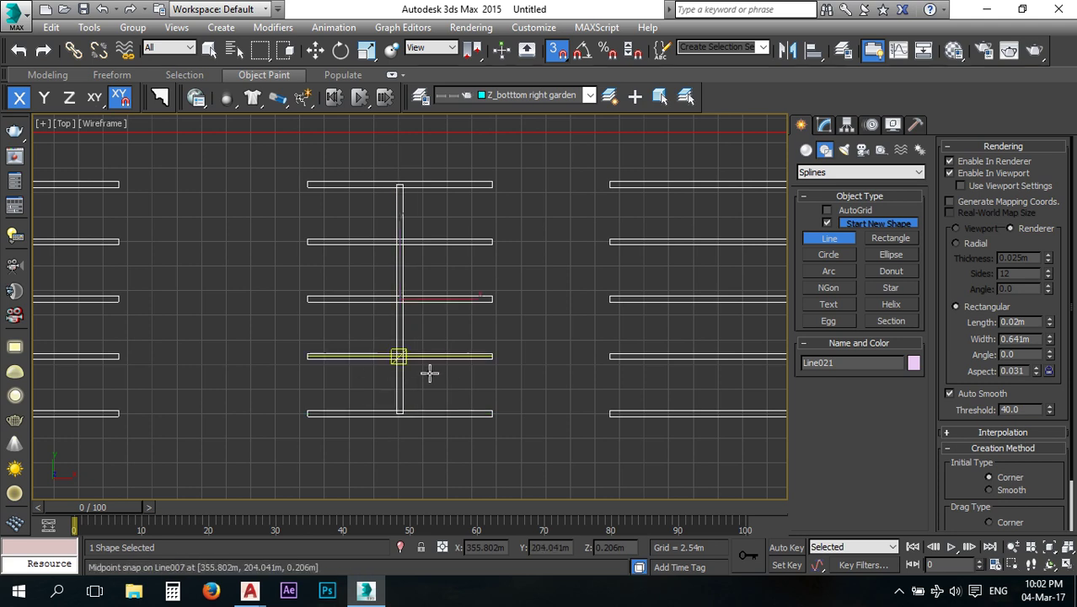
middle_drag(428, 375, 267, 337)
click(540, 146)
click(539, 375)
right_click(536, 375)
scroll(495, 358, down, 2)
mouse_move(373, 269)
middle_down()
mouse_move(409, 329)
mouse_move(424, 325)
middle_up()
key(w)
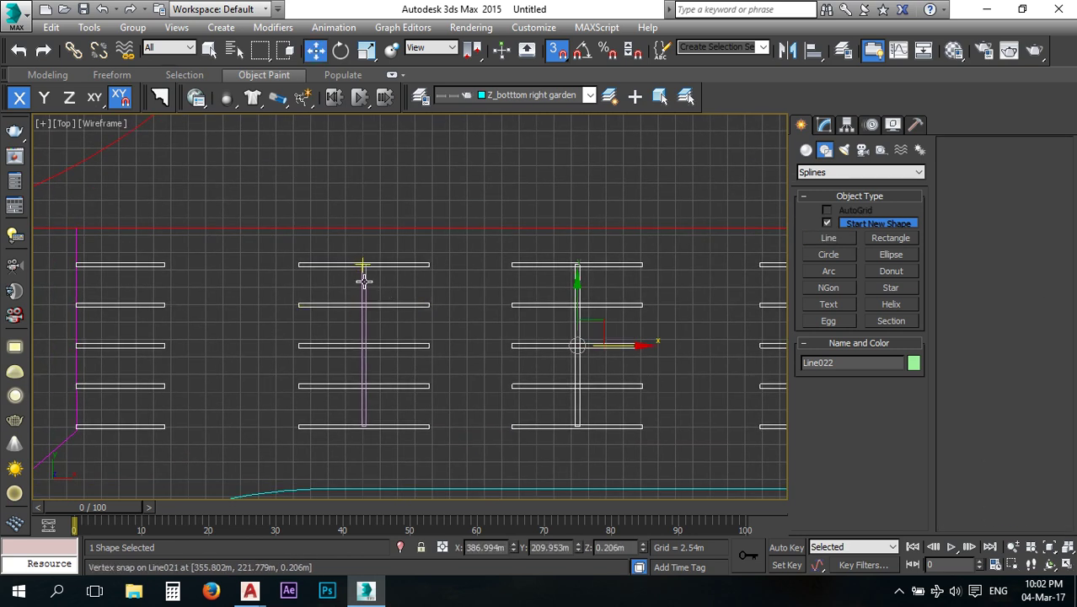
Move the upper vertex of the third column's vertical line along Y to snap onto the upper edge of the road.
click(824, 125)
click(807, 268)
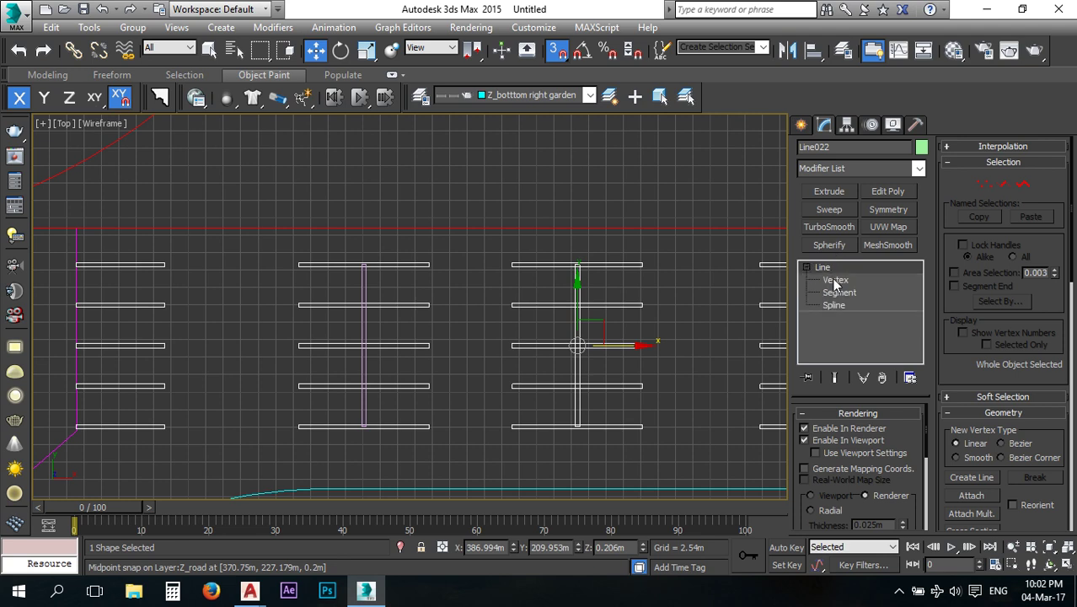
click(834, 279)
scroll(358, 266, up, 3)
scroll(393, 297, down, 2)
drag(580, 231, 635, 263)
middle_drag(647, 255, 545, 270)
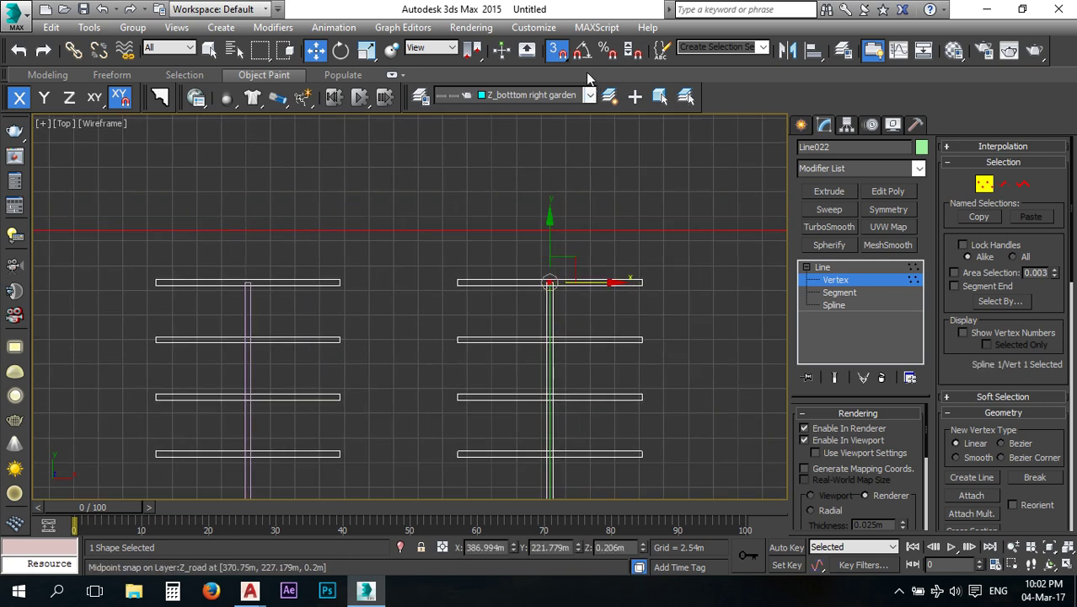
drag(549, 246, 383, 238)
click(821, 267)
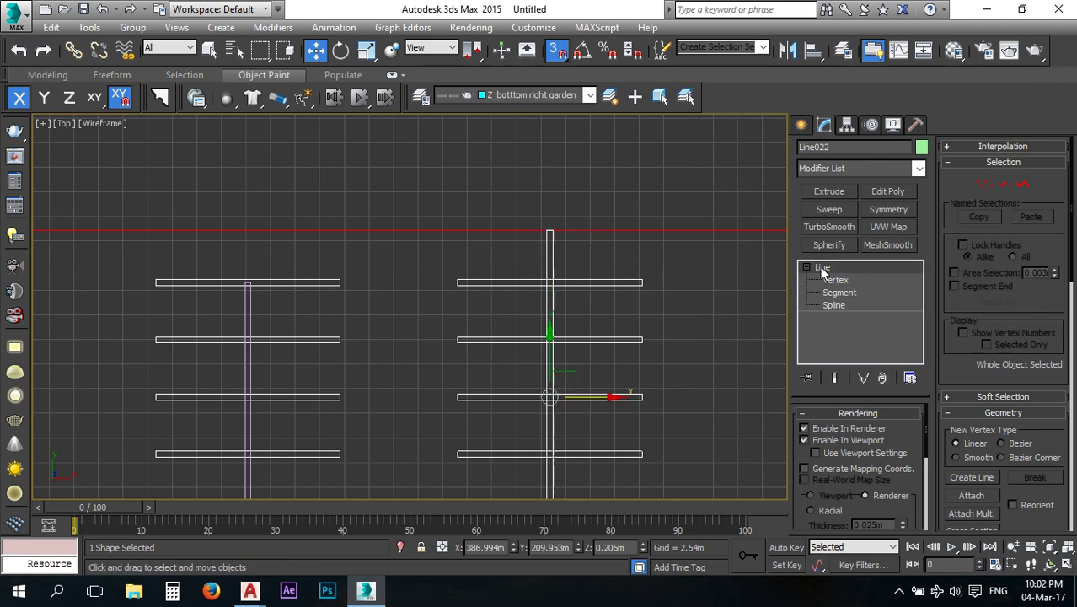
Extend the second column's vertical line to the road's upper edge by moving its upper vertex along Y, and leave vertex editing.
click(252, 308)
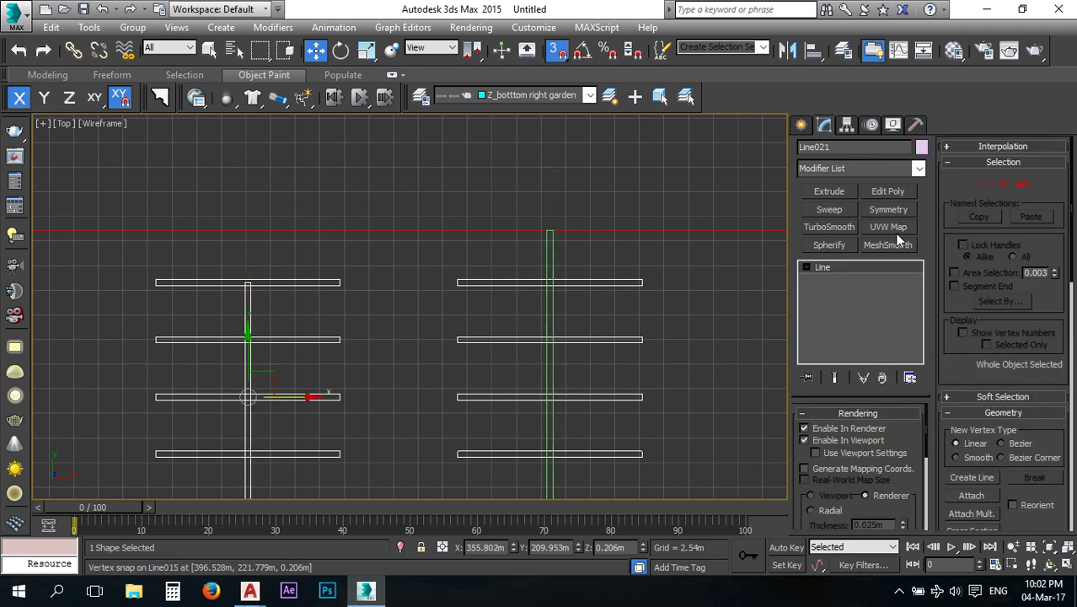
click(983, 186)
click(248, 283)
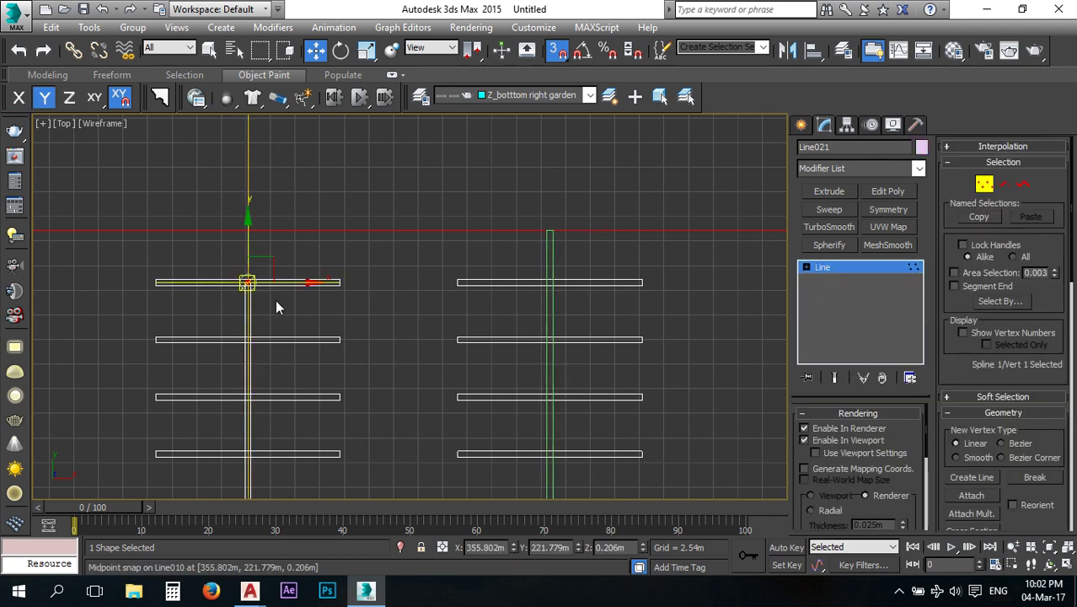
drag(249, 250, 270, 232)
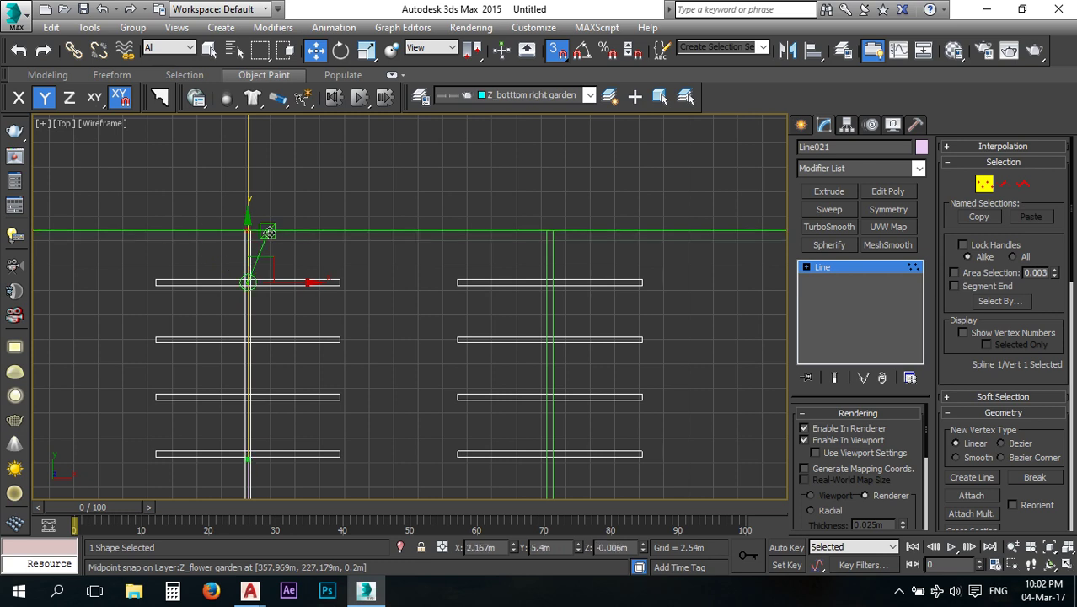
click(365, 186)
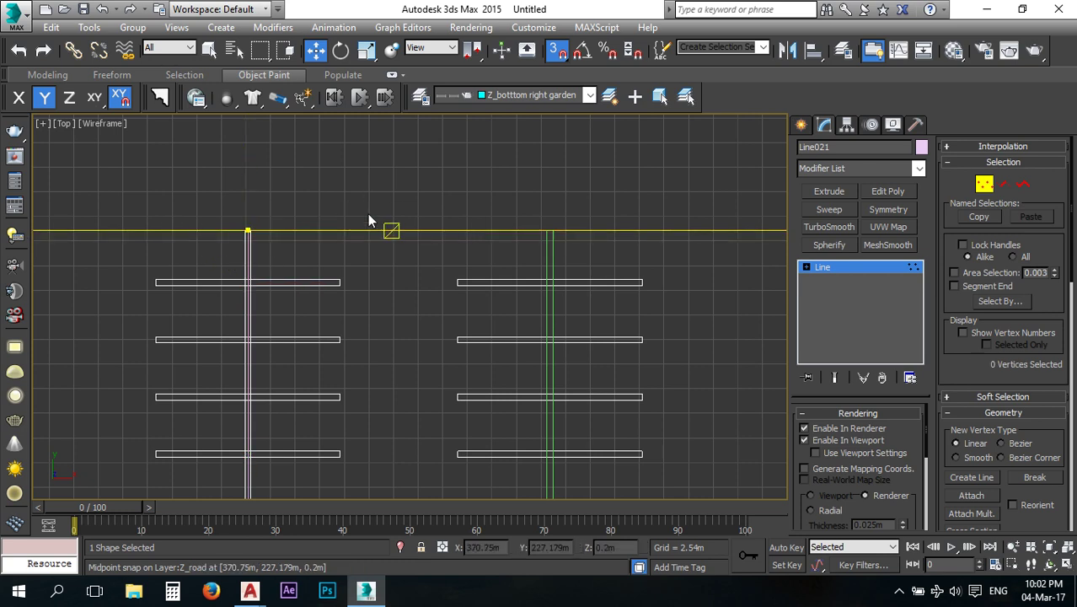
scroll(448, 188, down, 3)
click(895, 268)
Switch to AutoCAD to compare the parking columns on both sides of the central circle in site plan all.dwg, and return to 3ds Max.
scroll(464, 281, down, 3)
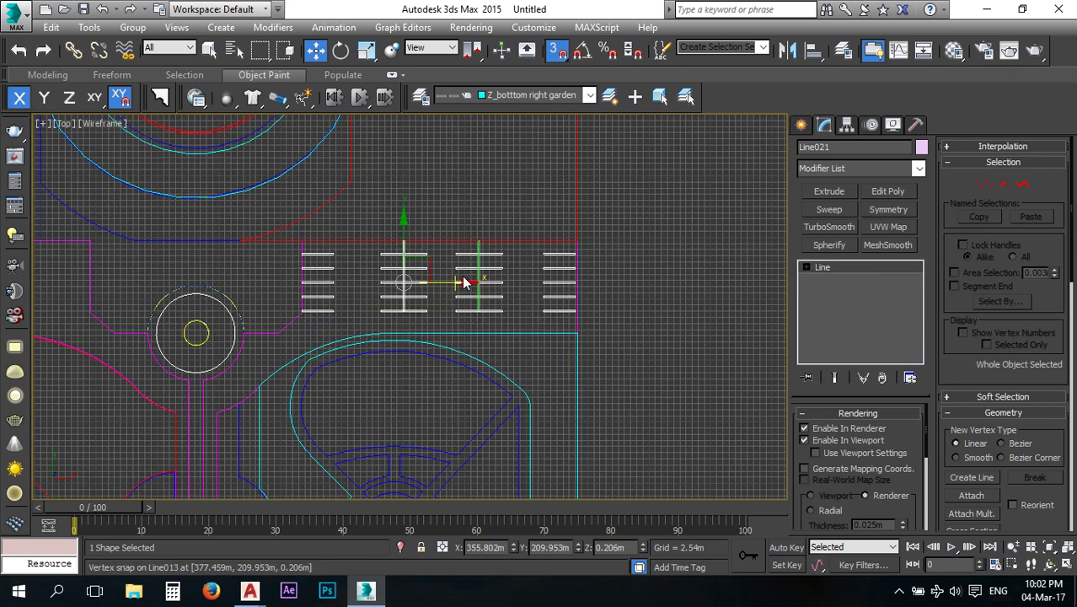
scroll(637, 318, down, 3)
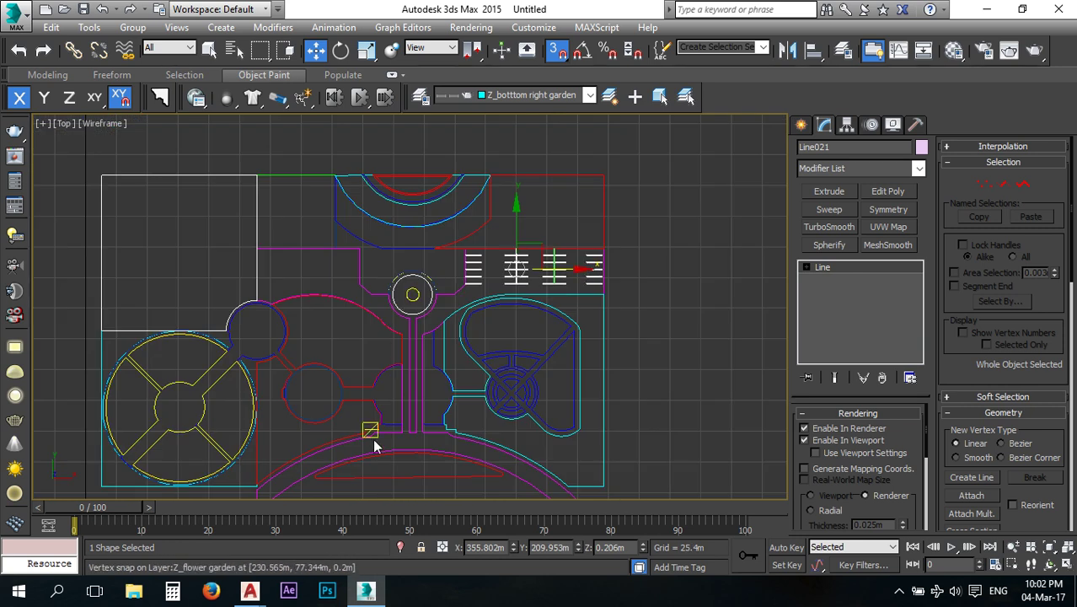
mouse_move(249, 590)
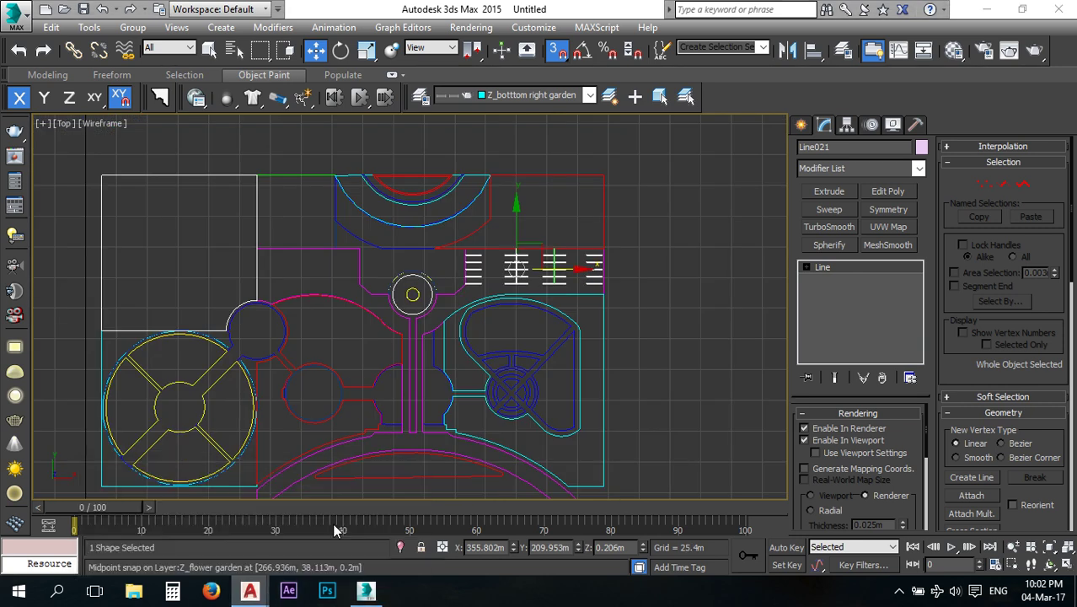
click(329, 531)
scroll(519, 264, down, 6)
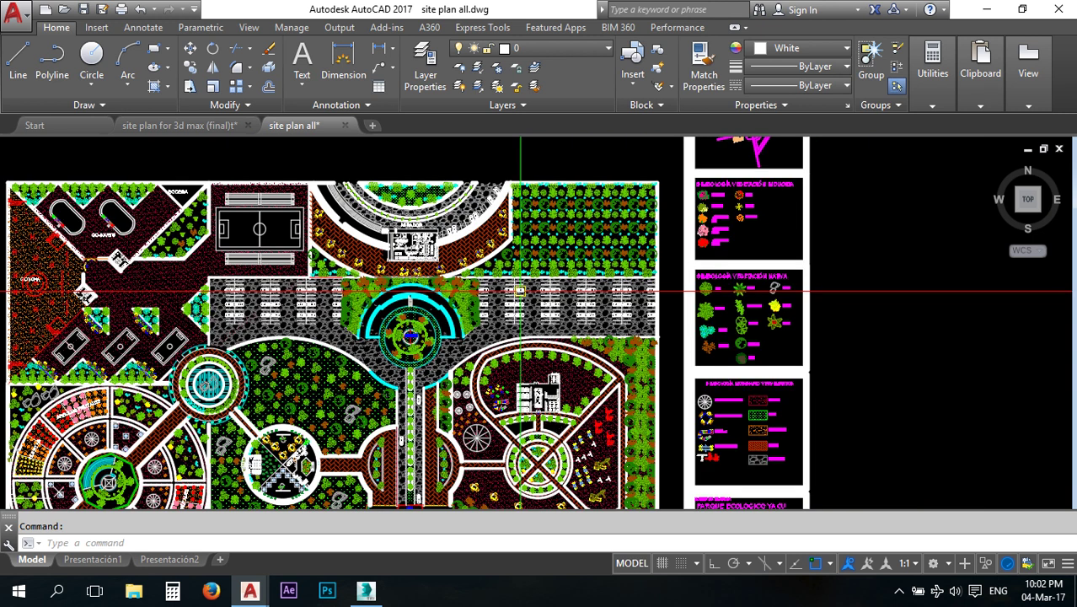
scroll(241, 304, up, 4)
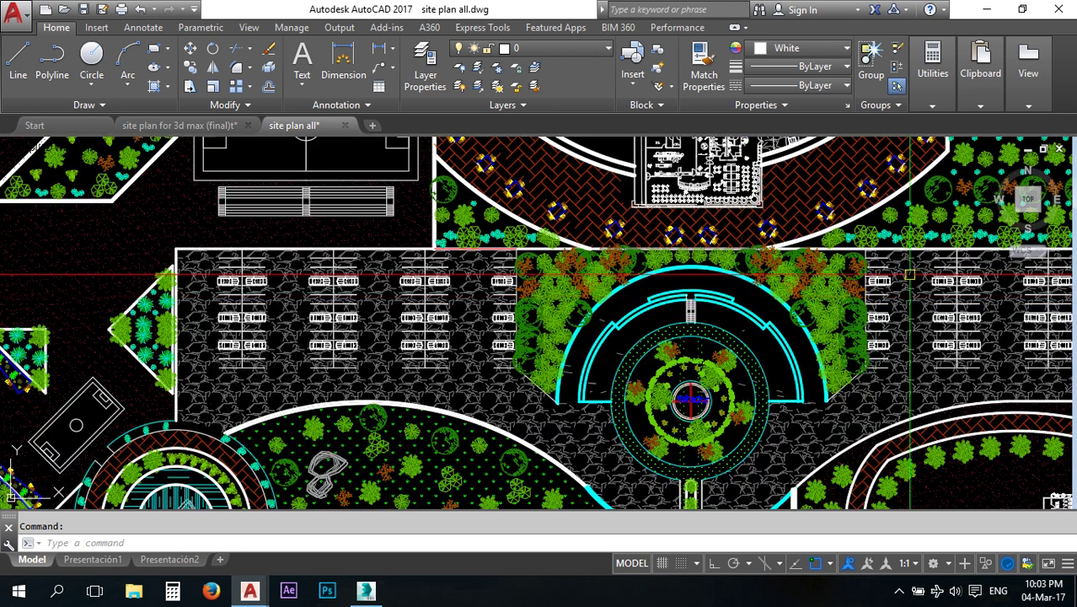
click(365, 592)
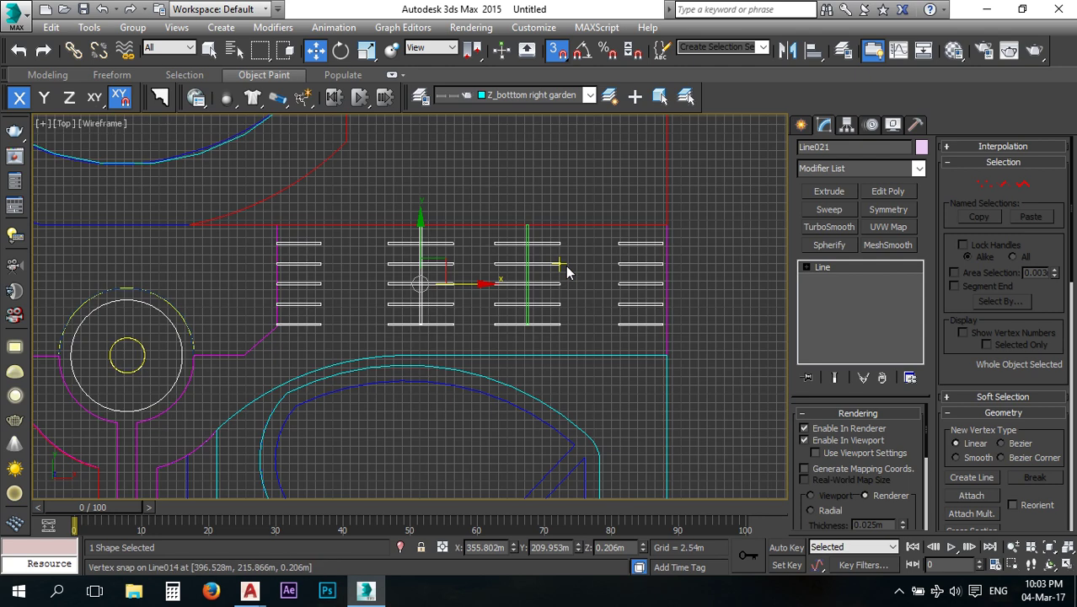
Try to select all the parking lines of the four columns together without the surrounding road and garden shapes.
click(704, 279)
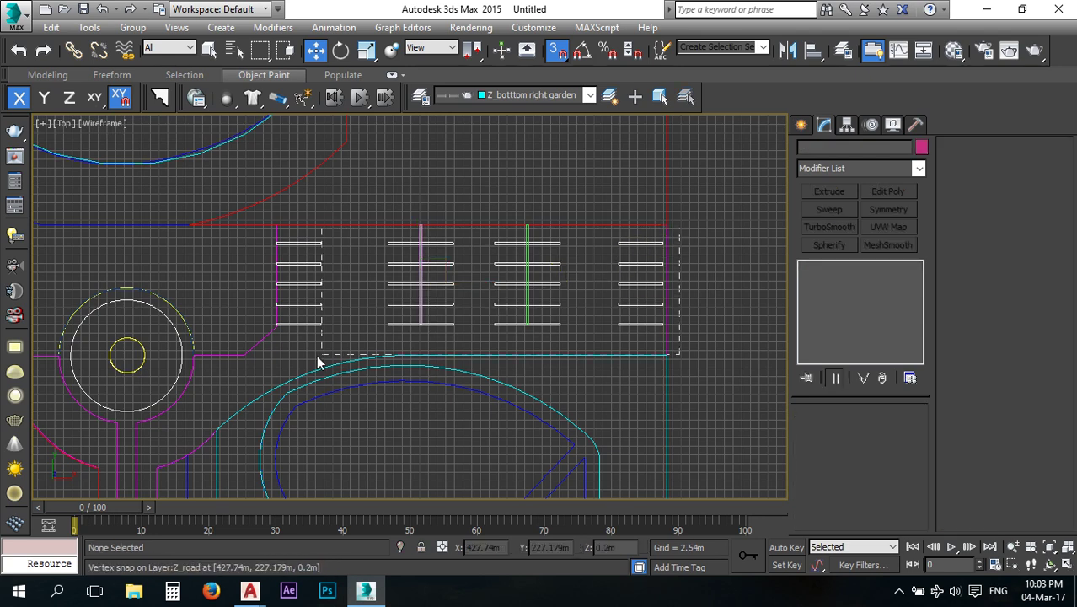
drag(288, 340, 292, 337)
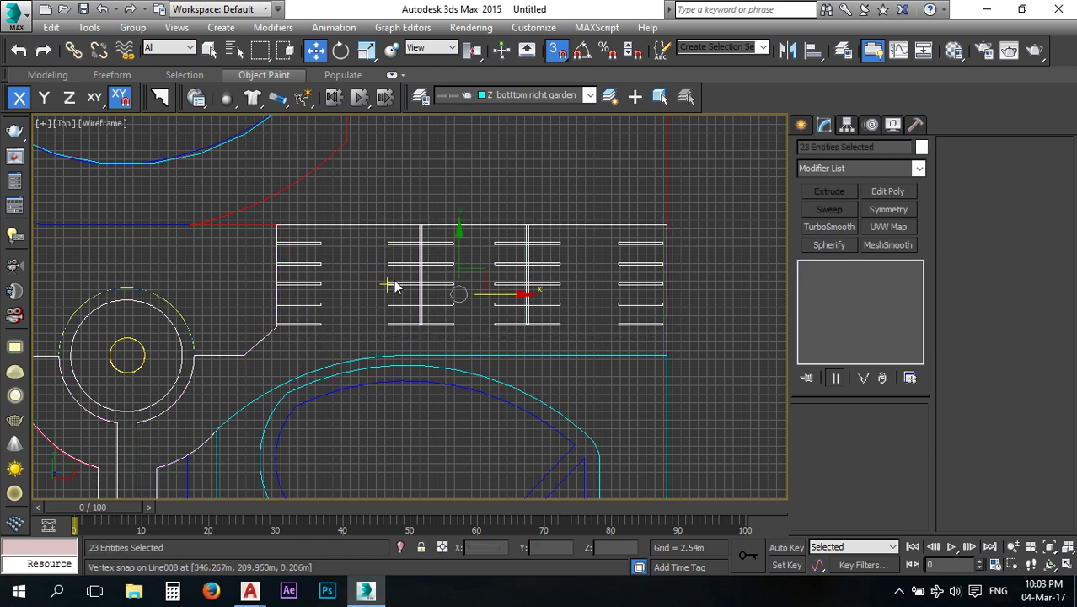
click(662, 356)
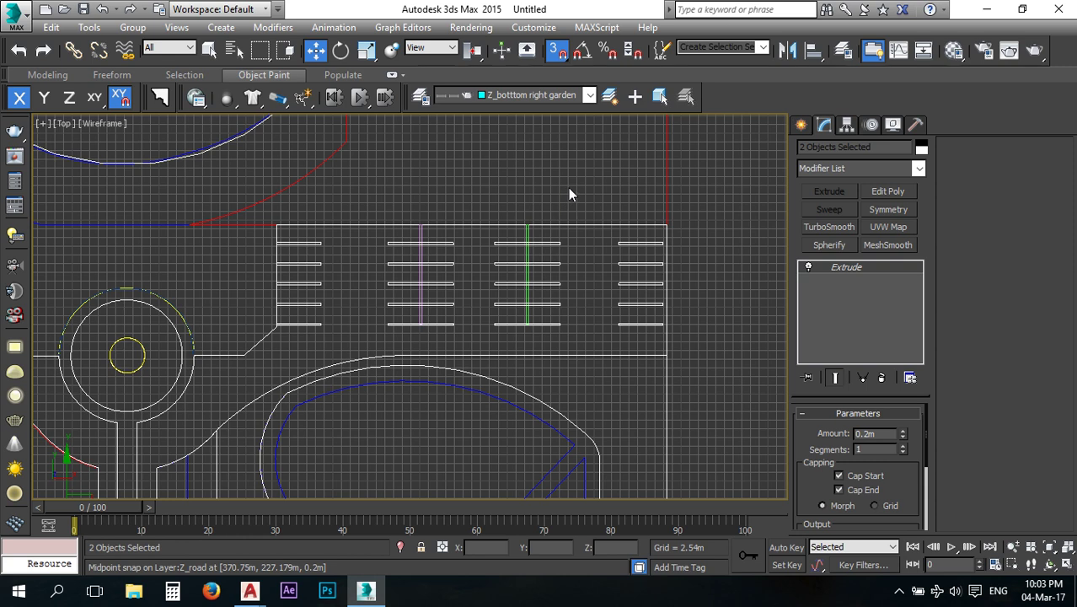
drag(571, 187, 576, 229)
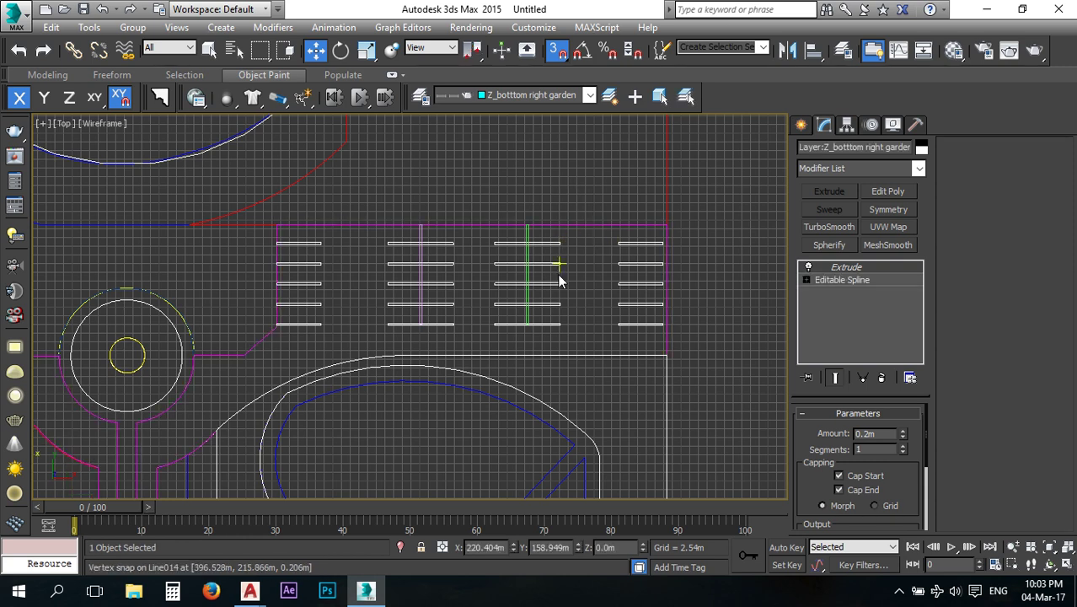
Turn off 3D snapping while working on the two middle parking columns.
scroll(515, 284, up, 3)
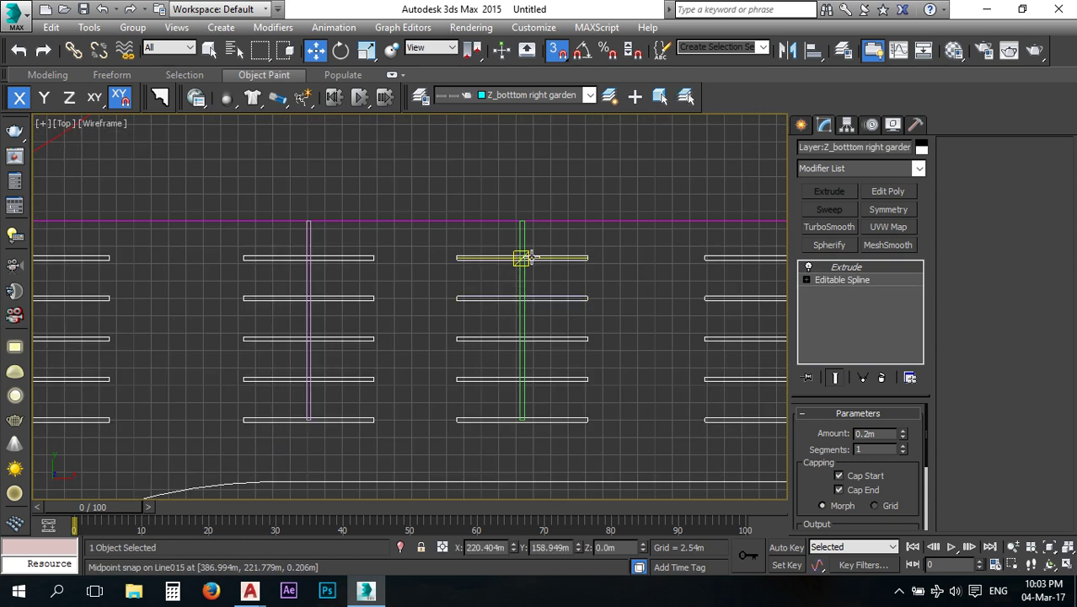
click(549, 53)
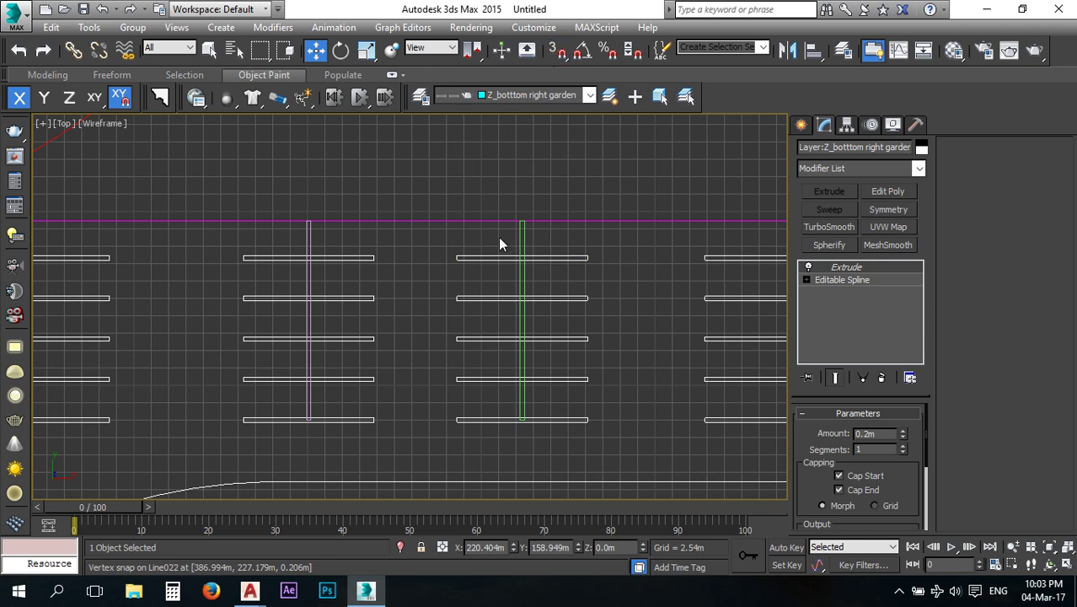
ctrl+click(520, 246)
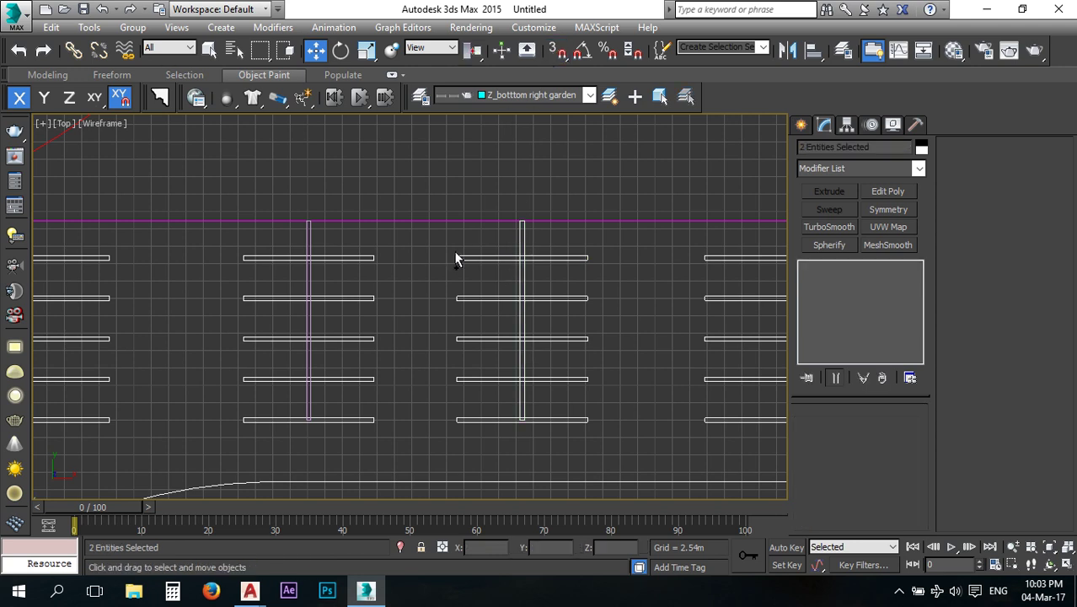
ctrl+click(308, 240)
scroll(403, 247, down, 4)
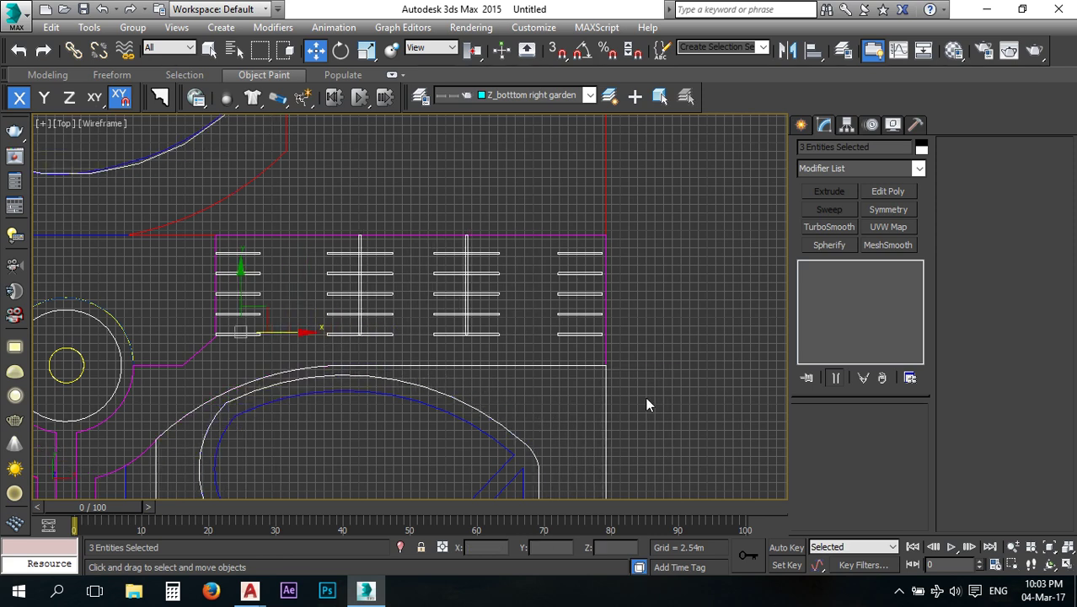
drag(646, 397, 577, 438)
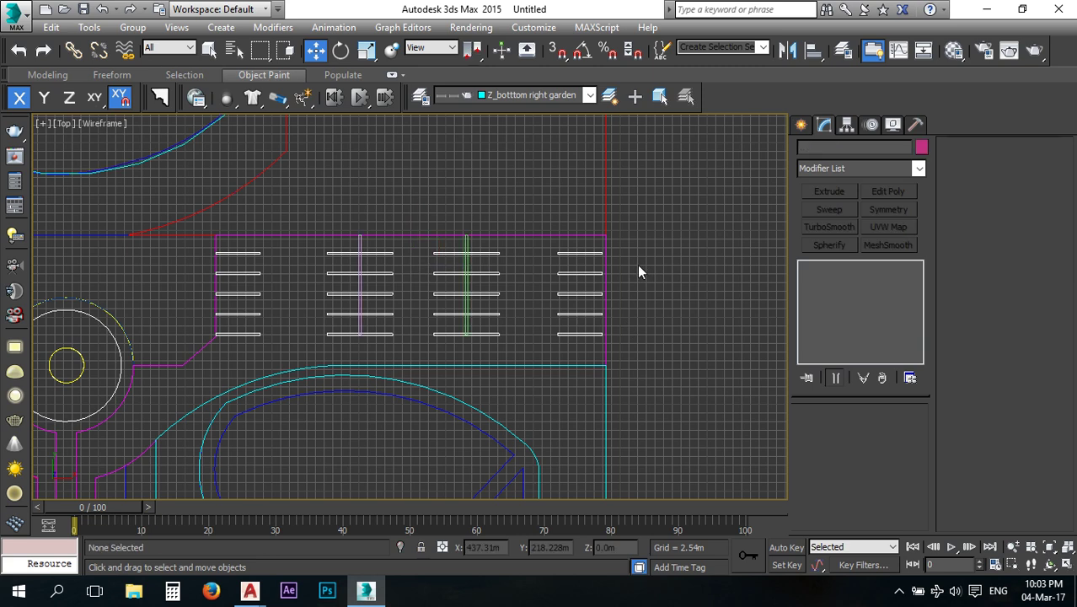
Select all parking stall lines and their vertical dividers in the right-hand parking area, excluding the surrounding road and garden outlines.
drag(207, 223, 328, 302)
drag(586, 358, 619, 351)
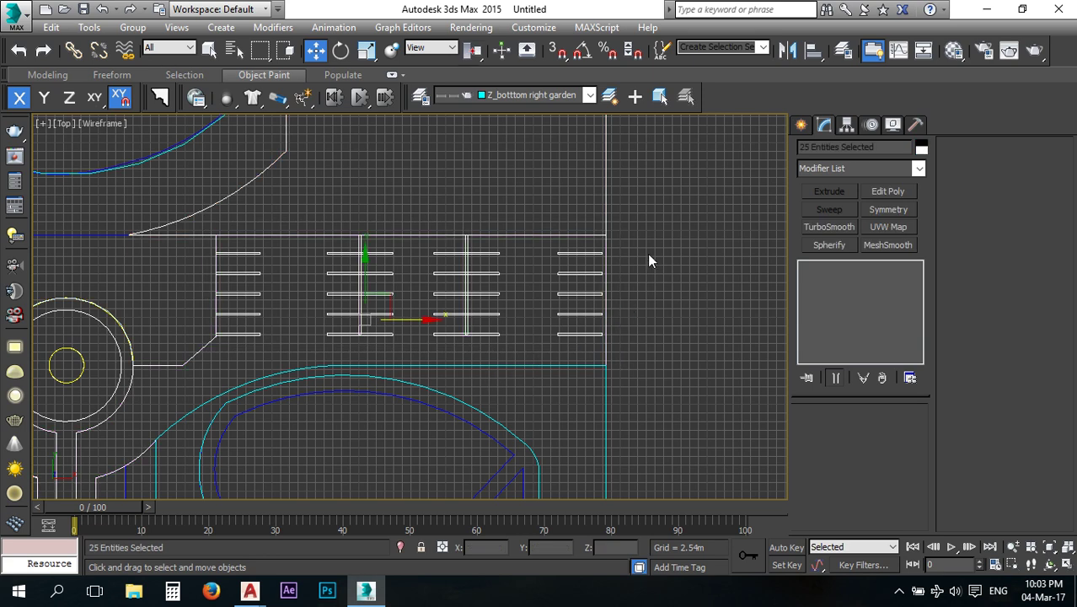
alt+click(606, 201)
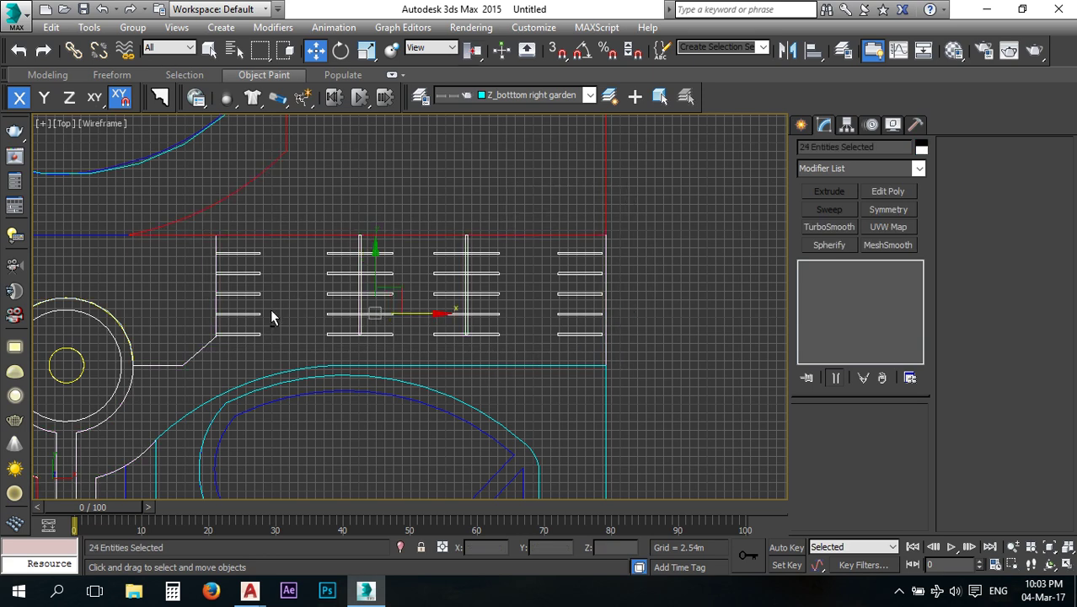
alt+click(158, 365)
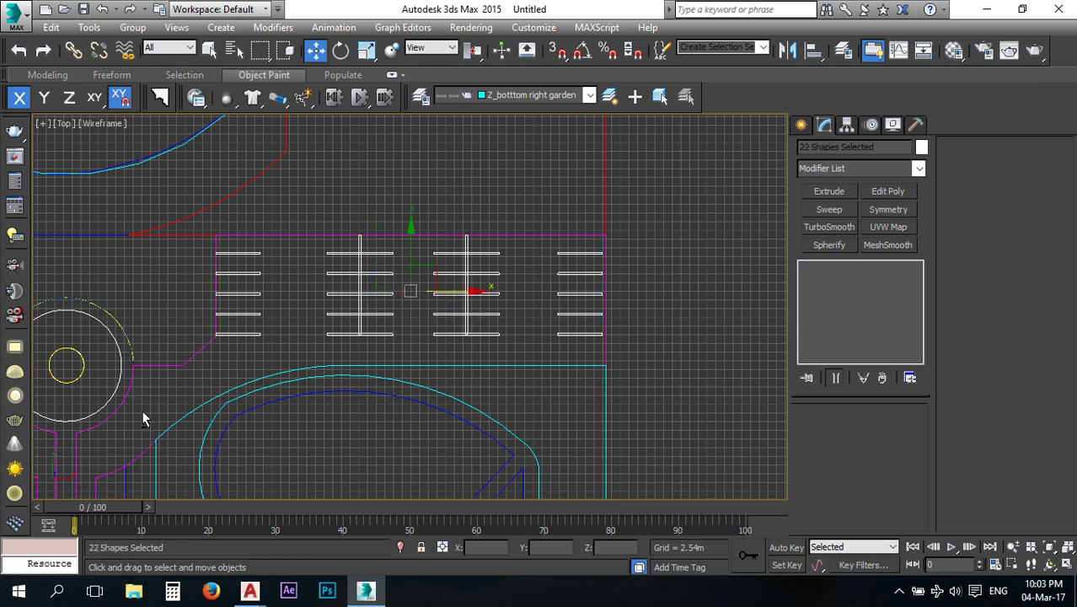
click(456, 289)
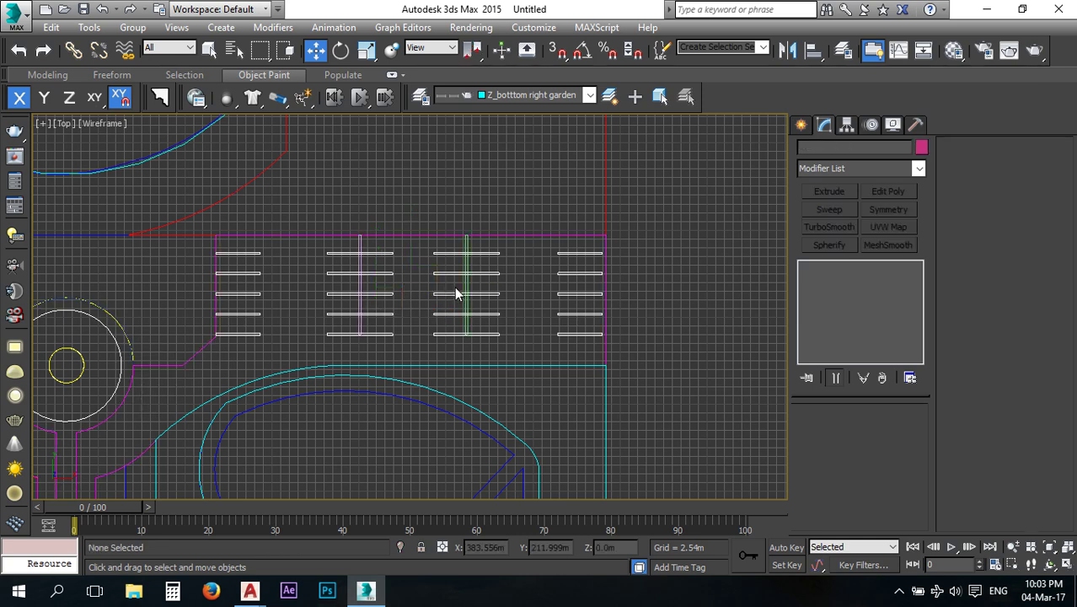
key(ctrl+z)
mouse_move(447, 293)
mouse_down()
mouse_move(464, 291)
mouse_move(435, 305)
mouse_move(498, 299)
mouse_move(445, 314)
mouse_up()
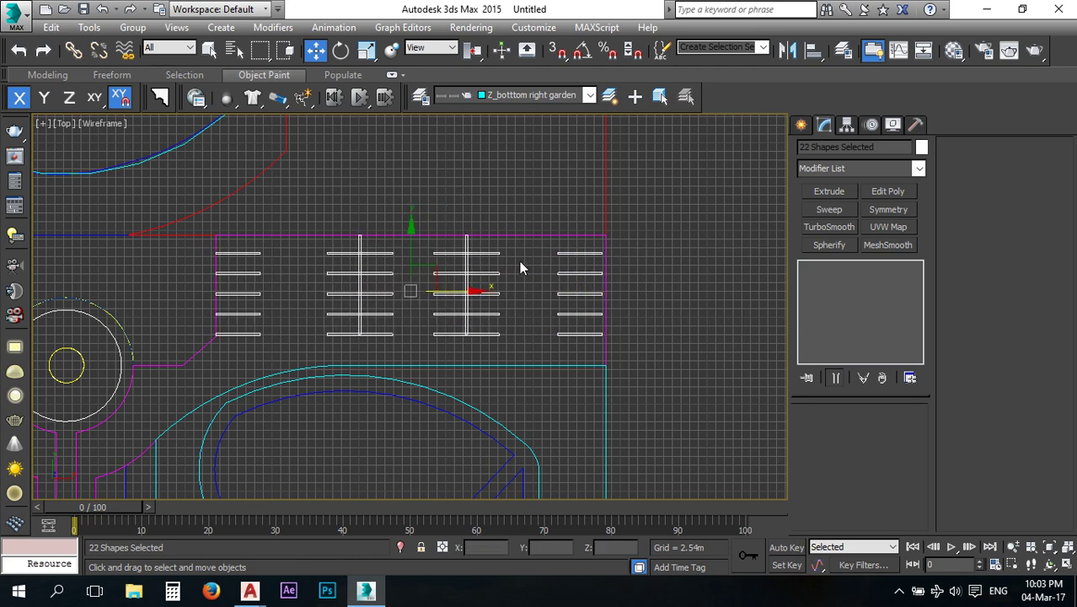
Make one copy of the selected parking lines along the X axis, placed in the empty space to the right of the site.
scroll(520, 268, down, 3)
middle_drag(486, 308, 548, 313)
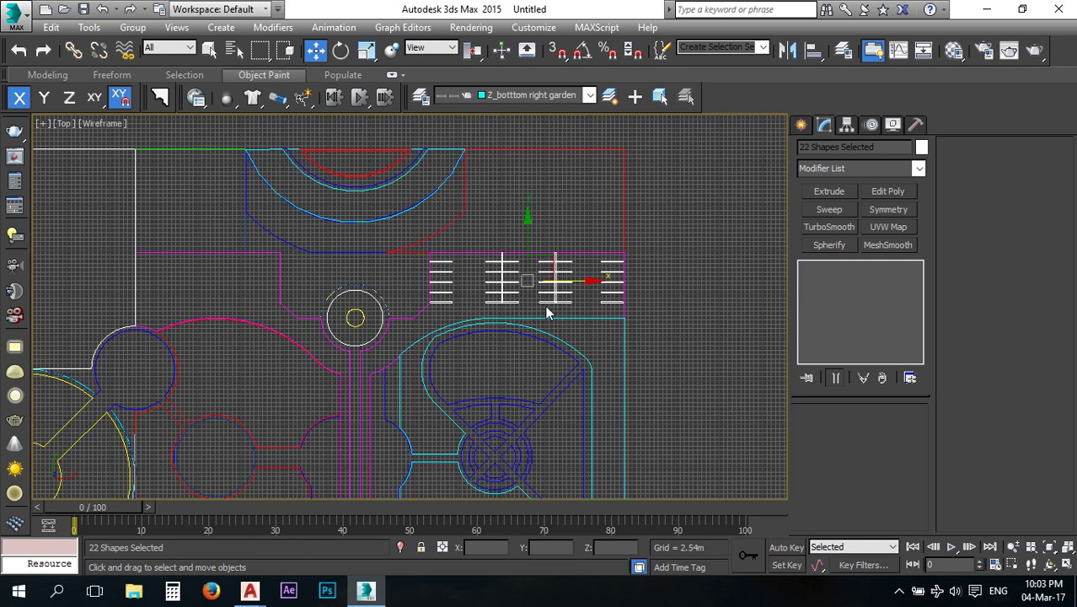
shift+drag(569, 281, 225, 322)
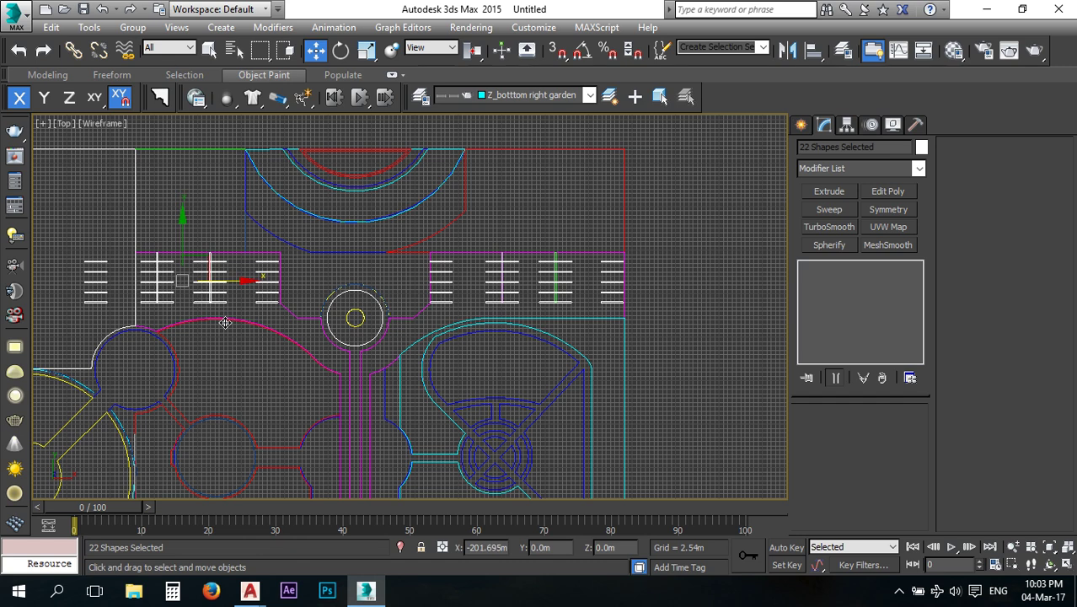
mouse_move(225, 323)
shift+mouse_down()
mouse_move(196, 333)
mouse_move(789, 306)
shift+mouse_up()
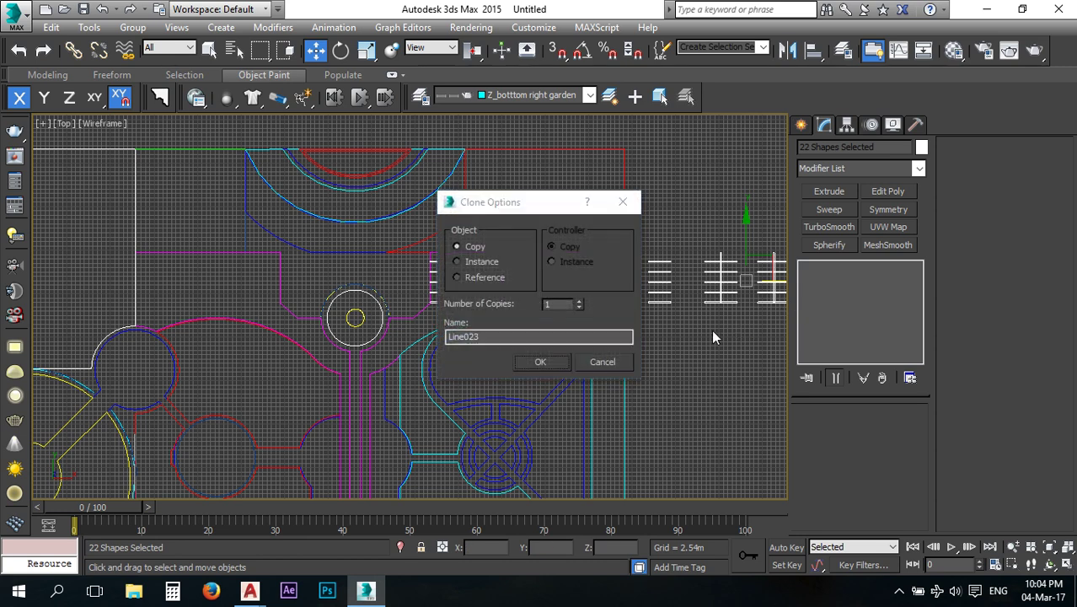
click(545, 362)
Delete the first double-sided column of stall lines, including its vertical divider, from the copied parking lines.
middle_drag(684, 359, 363, 372)
click(380, 290)
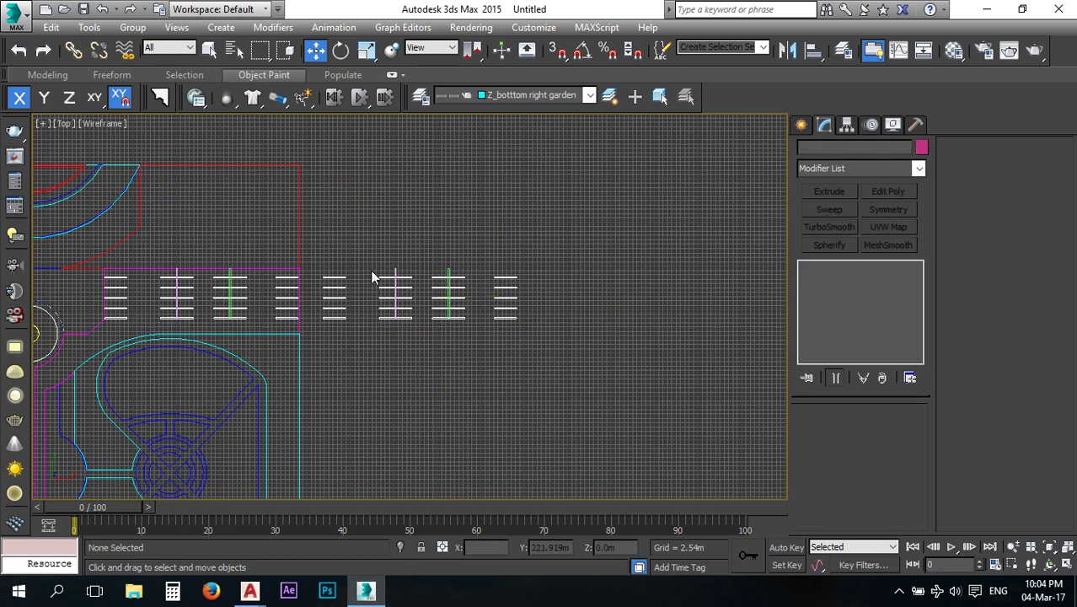
drag(418, 353, 418, 353)
key(Delete)
Move the copied leftmost column of five short stall lines along X toward the remaining double-sided column.
drag(317, 272, 359, 339)
scroll(351, 337, up, 2)
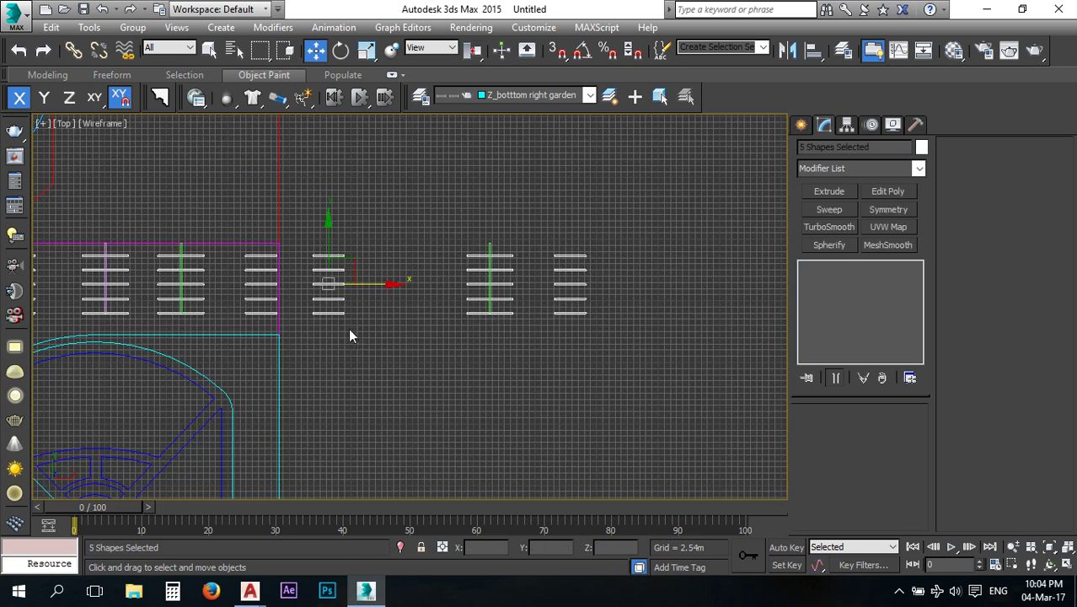
drag(313, 251, 391, 246)
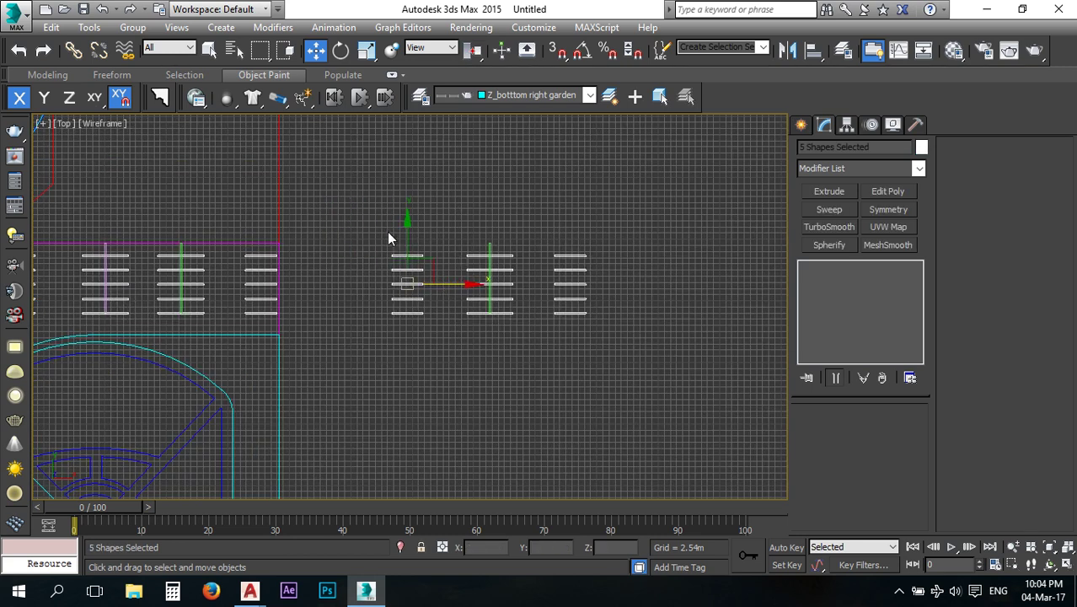
Move the three copied columns of parking lines along X into the left-hand parking area, against its inner edge.
drag(616, 344, 616, 344)
middle_drag(526, 304, 652, 312)
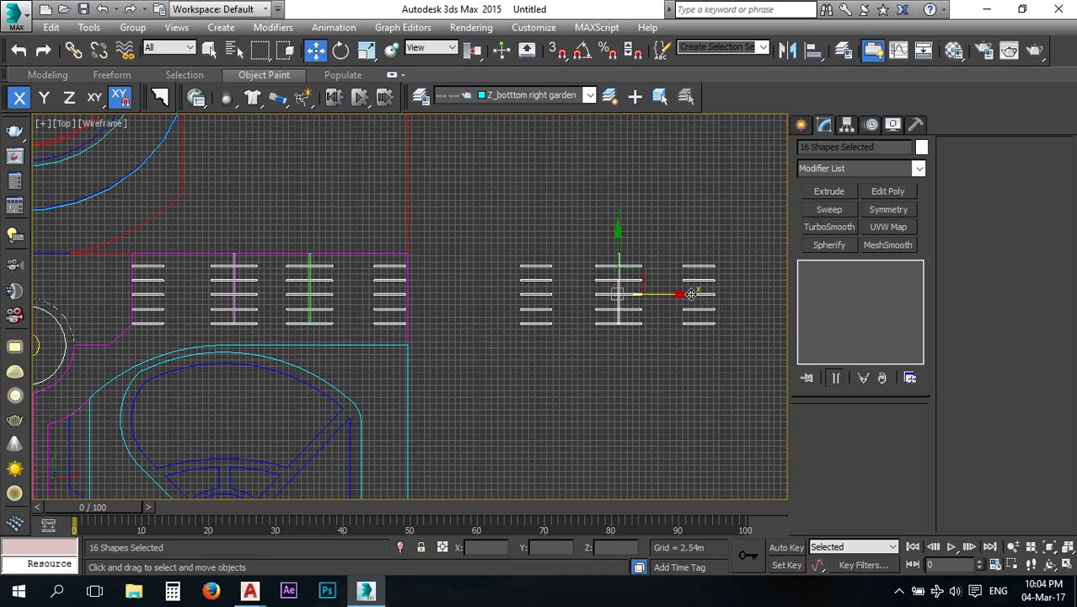
scroll(681, 292, down, 2)
drag(682, 294, 118, 349)
middle_drag(118, 349, 278, 358)
scroll(277, 323, up, 2)
scroll(278, 327, up, 2)
middle_drag(284, 313, 363, 332)
drag(347, 311, 342, 310)
Change the object color of the vertical divider line in the left-hand parking area to white.
click(320, 346)
click(293, 338)
middle_drag(593, 330, 262, 380)
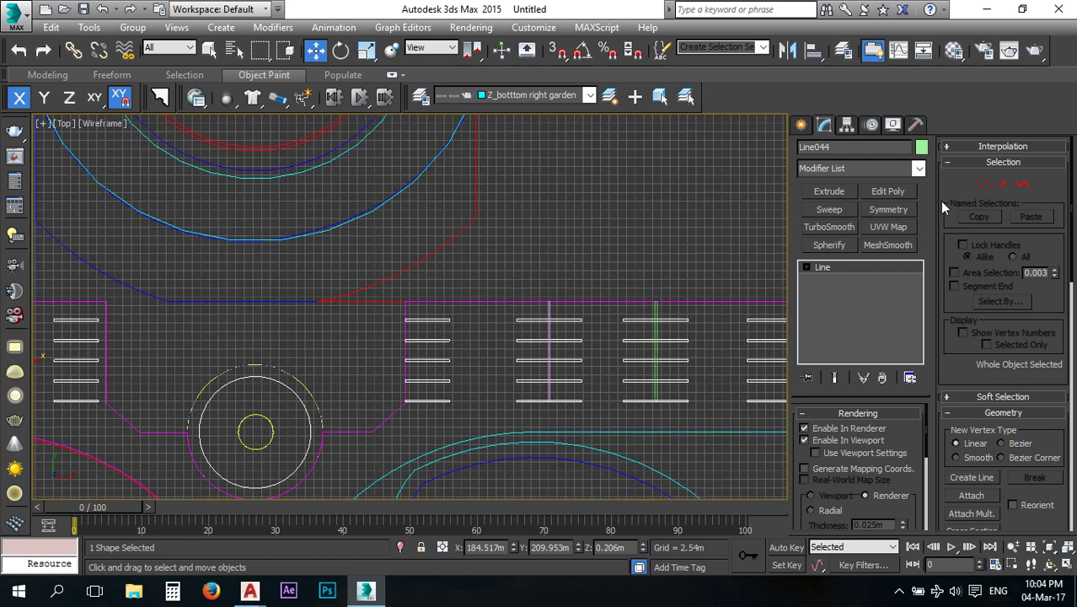
click(922, 148)
click(677, 330)
click(641, 381)
Set the green vertical divider Line022 in the right-hand parking area to white.
scroll(591, 368, up, 5)
click(533, 375)
click(921, 149)
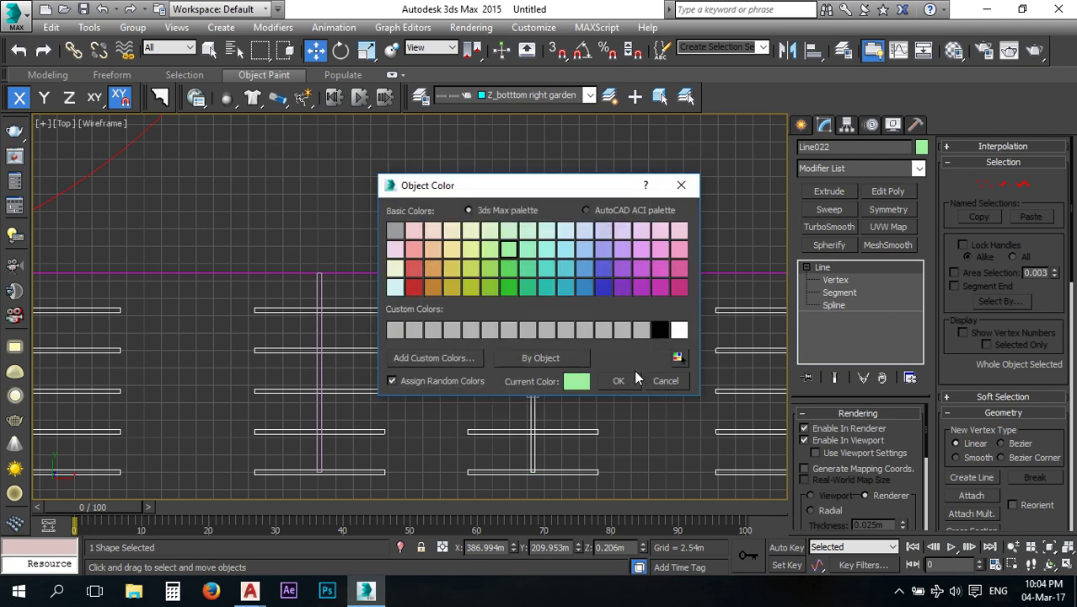
click(679, 329)
click(619, 381)
Set the pink vertical divider Line021 in the right-hand parking area to white and clear the selection.
click(317, 339)
click(921, 149)
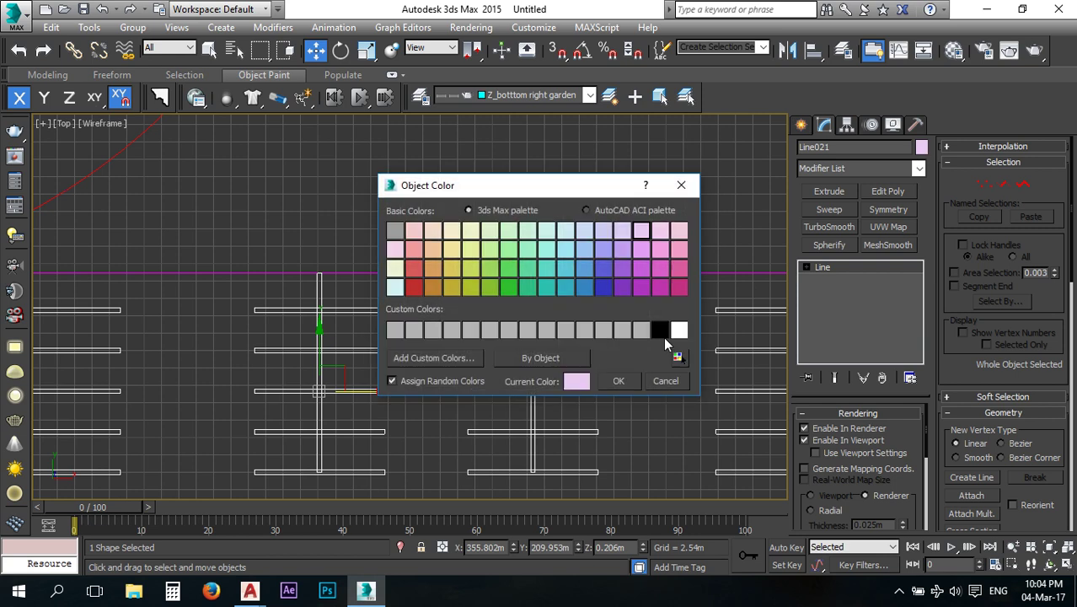
click(671, 333)
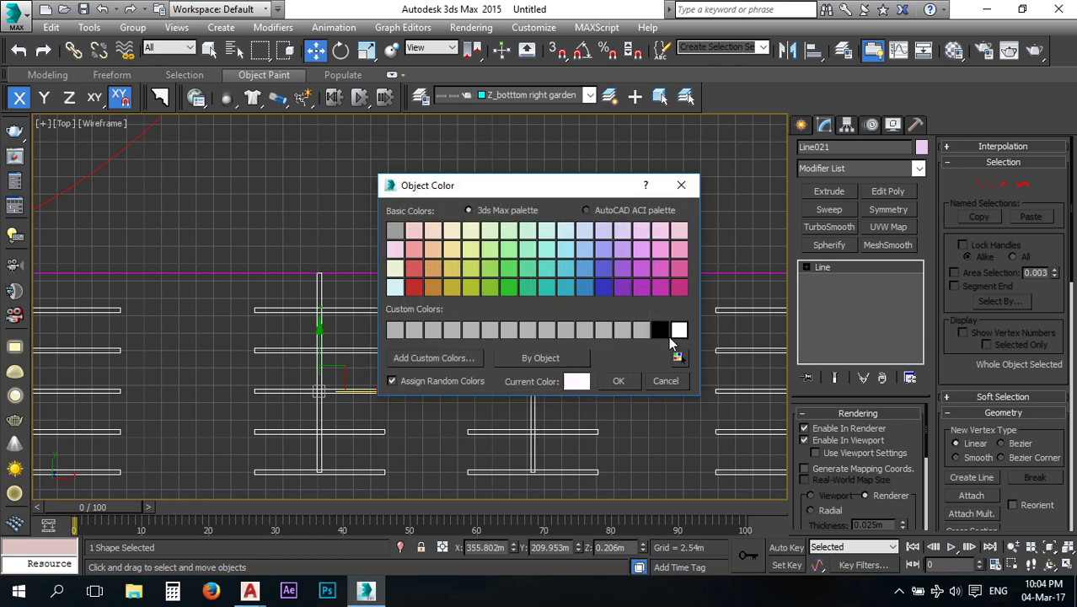
click(621, 381)
click(629, 394)
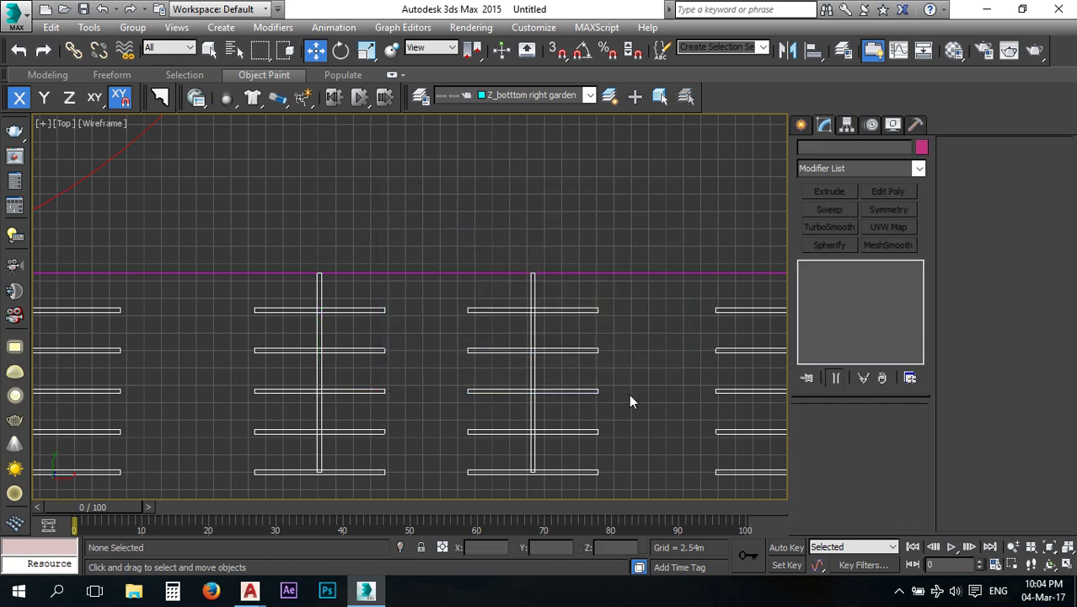
Render the site in an angled perspective view to check the parking lines, and close the rendered image.
click(1066, 564)
click(748, 408)
scroll(662, 371, up, 4)
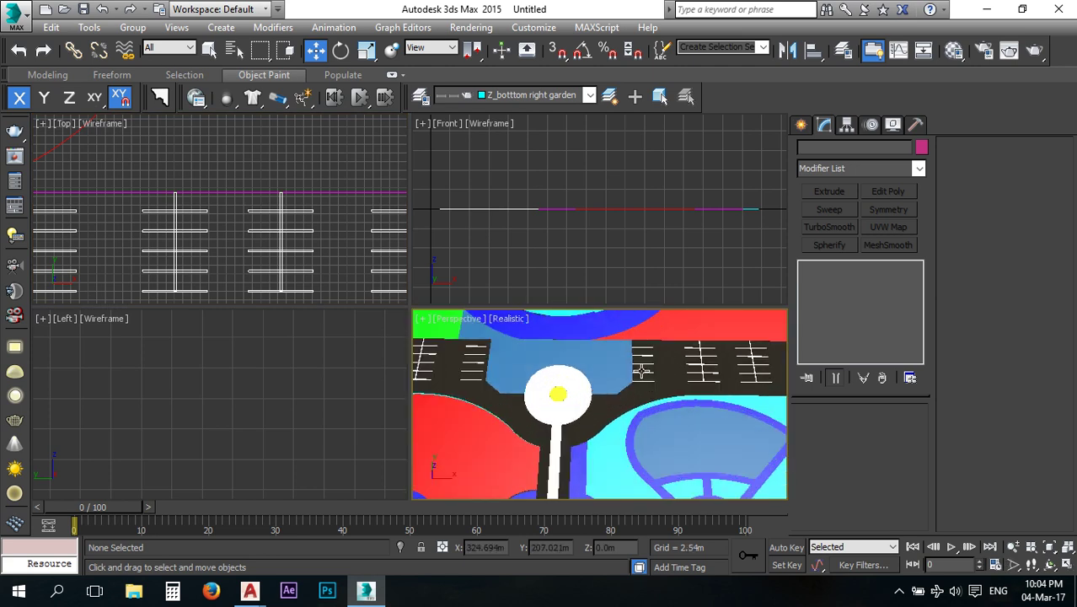
scroll(644, 390, down, 3)
middle_drag(680, 381, 708, 440)
click(1009, 49)
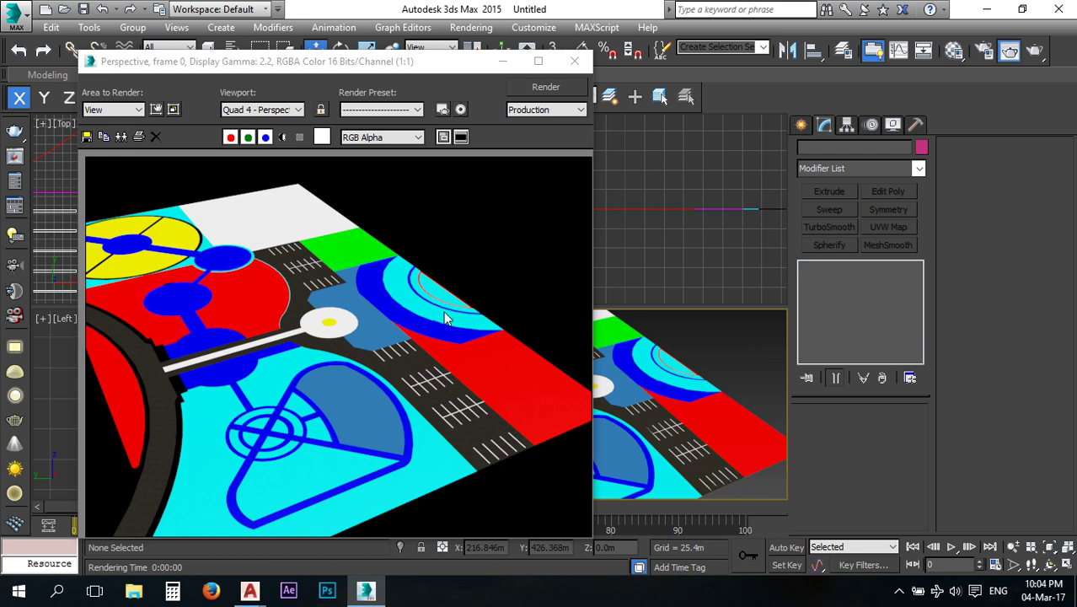
click(574, 63)
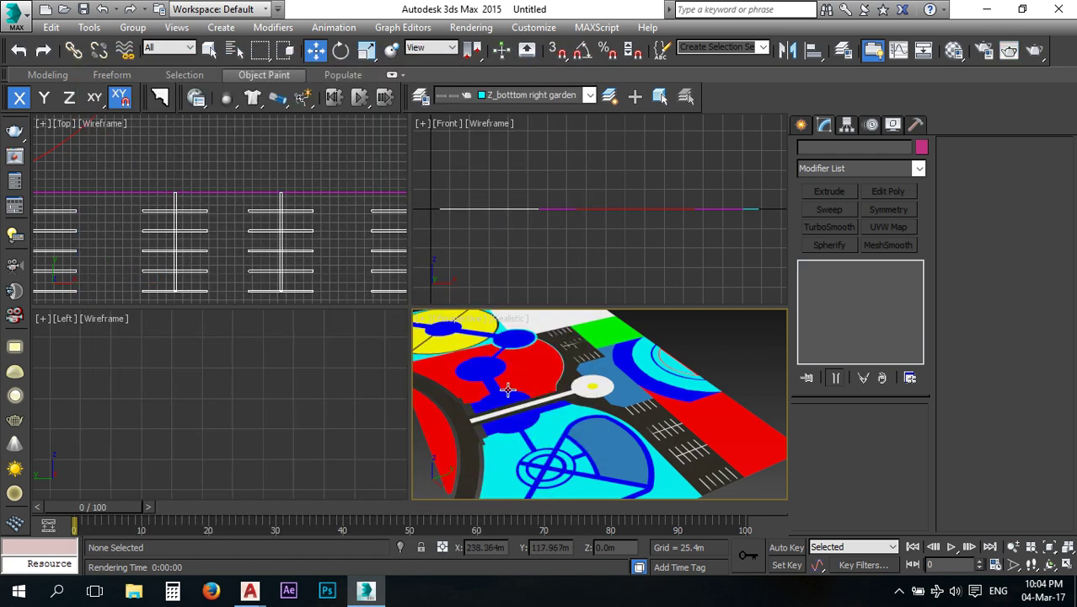
Save the scene as "Garden last" in the scenes folder.
scroll(508, 388, down, 2)
mouse_move(548, 414)
middle_down()
mouse_move(596, 435)
mouse_move(536, 424)
middle_up()
mouse_move(609, 411)
middle_down()
mouse_move(532, 414)
mouse_move(584, 438)
mouse_move(642, 424)
mouse_move(619, 427)
middle_up()
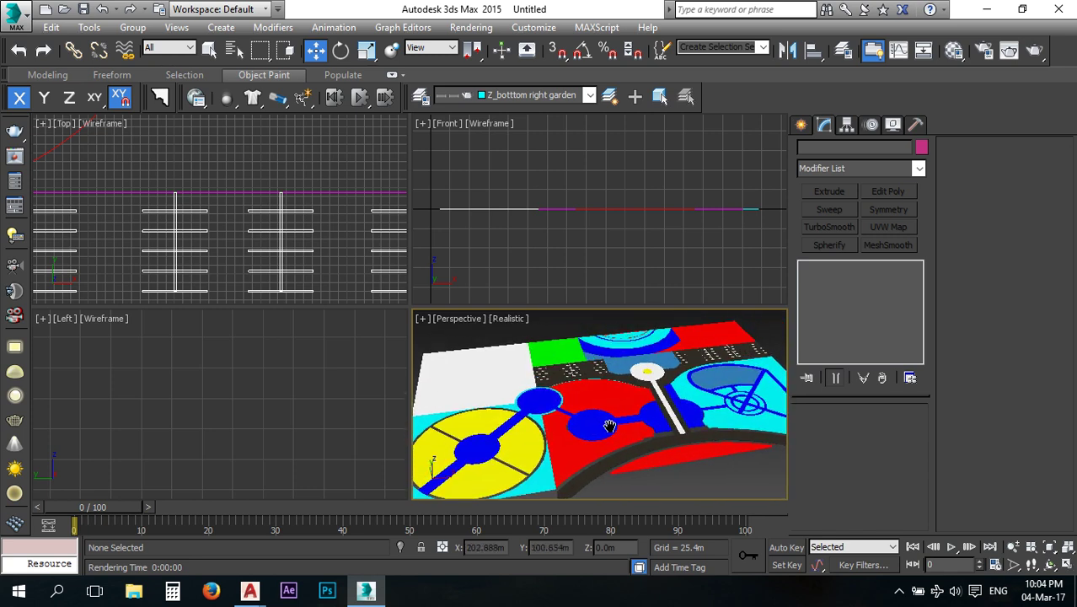
click(83, 9)
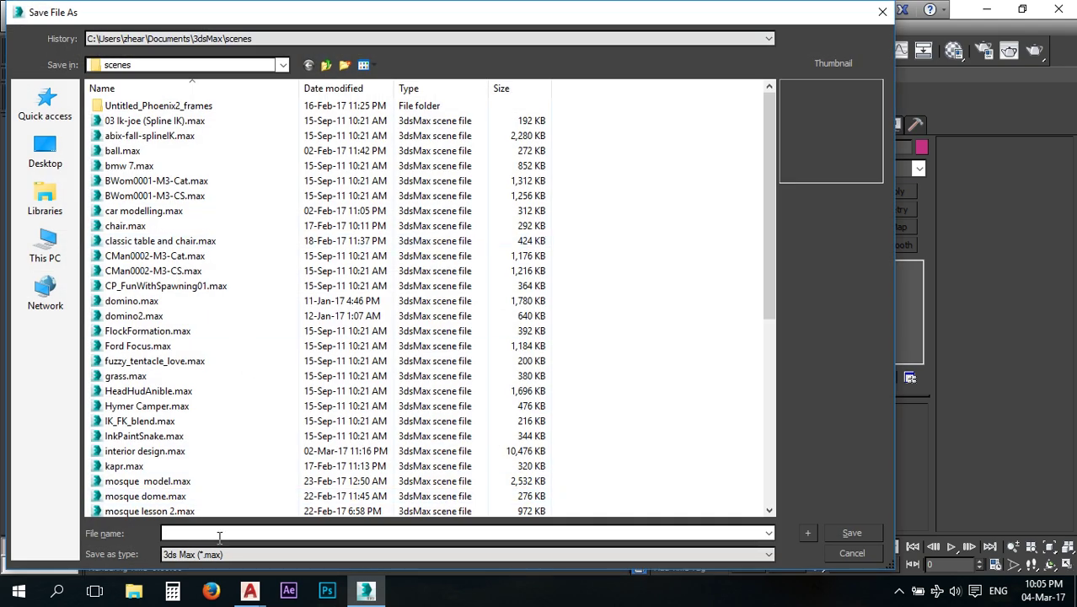
text(Garden last)
key(Return)
Fit the whole model in all viewports, maximize the perspective view and examine the curved entrance road up close.
alt+middle_drag(689, 454, 687, 476)
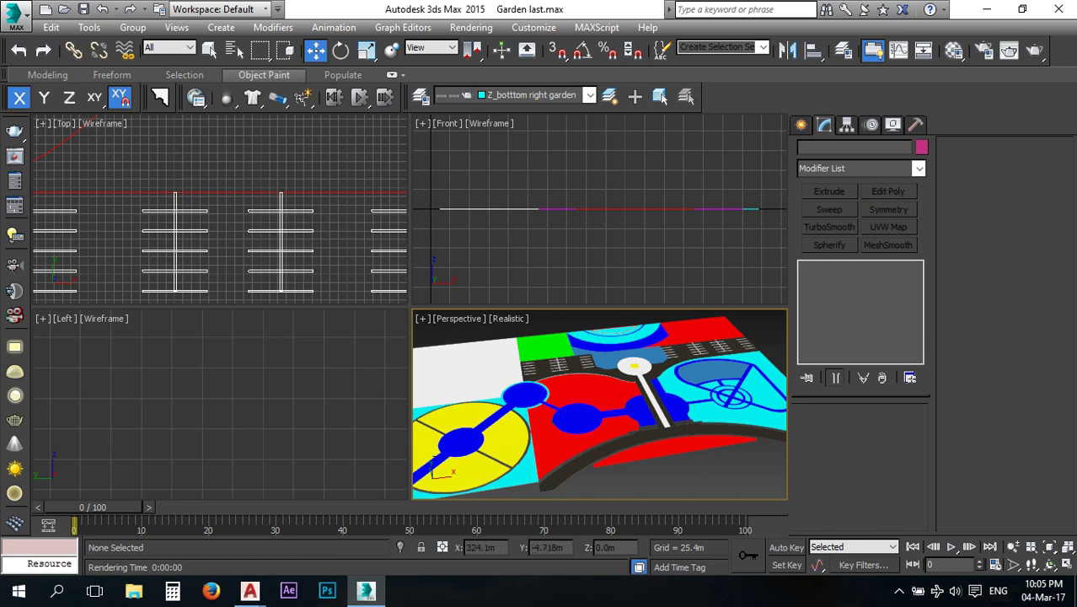
click(1068, 547)
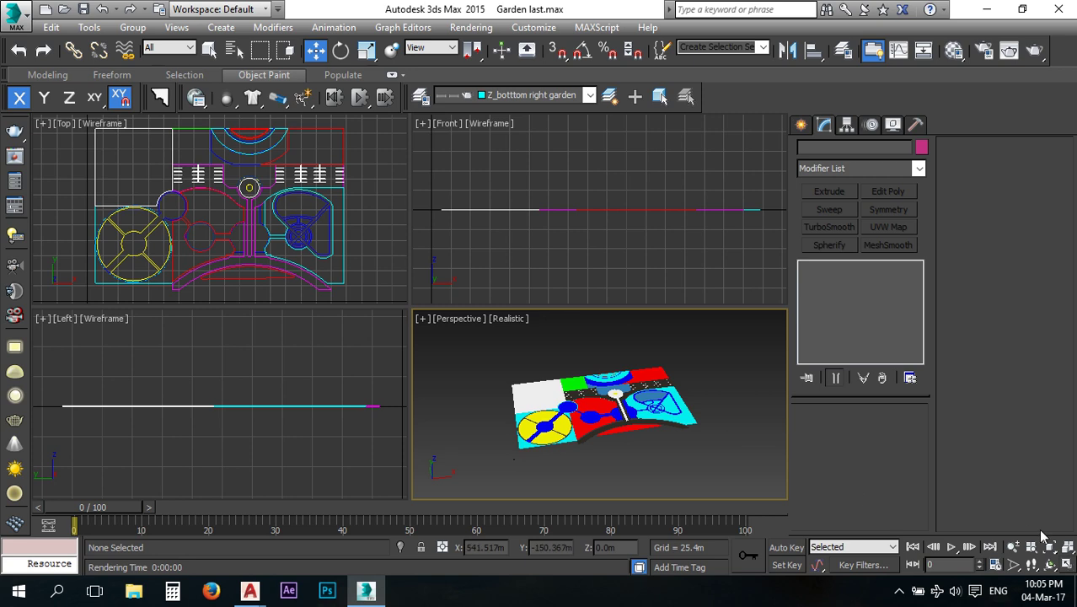
click(1067, 564)
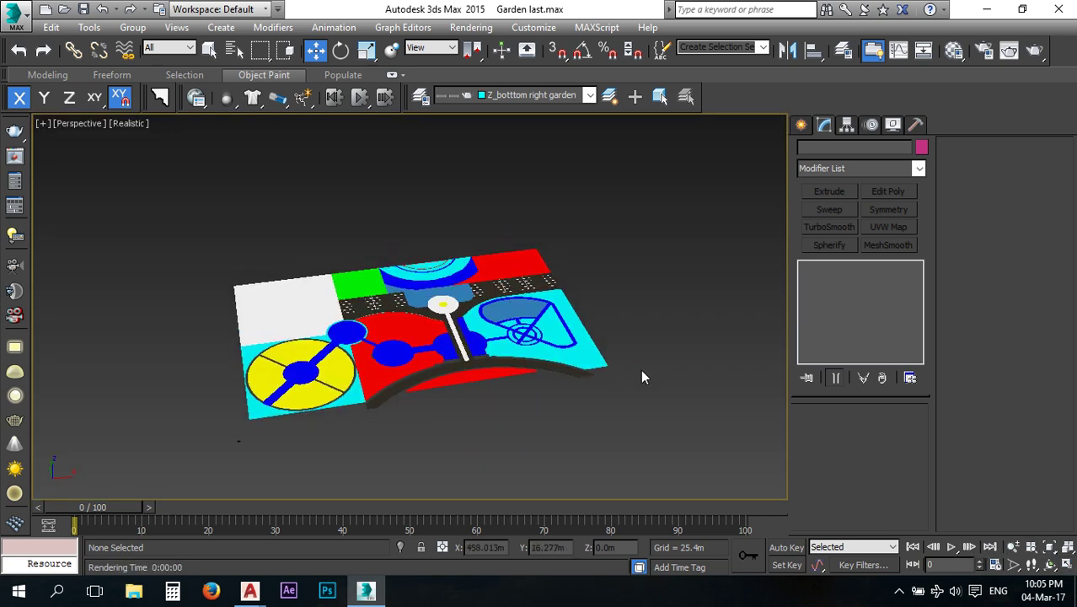
scroll(446, 297, up, 5)
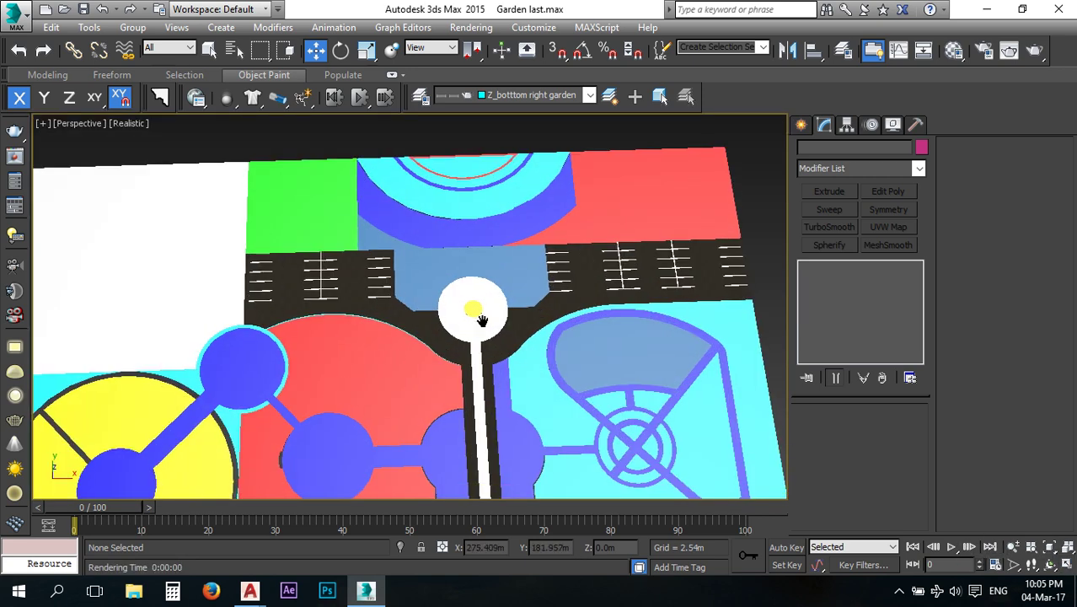
middle_drag(481, 320, 496, 271)
alt+middle_drag(515, 397, 512, 353)
scroll(384, 414, up, 4)
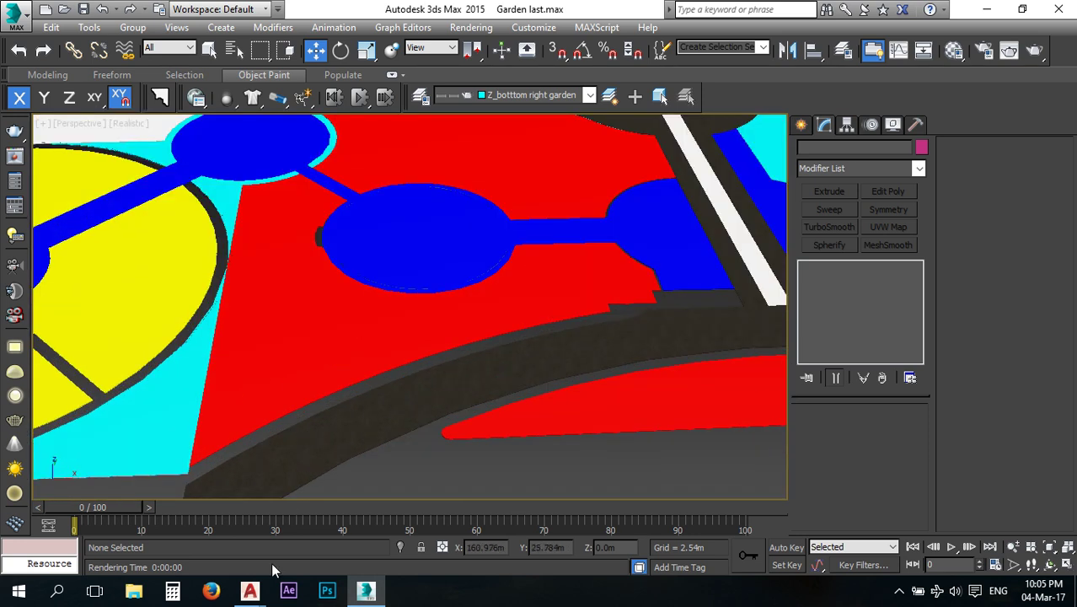
Switch to AutoCAD, examine the curved entrance road and its planted median in the site plan, and return to 3ds Max.
click(249, 590)
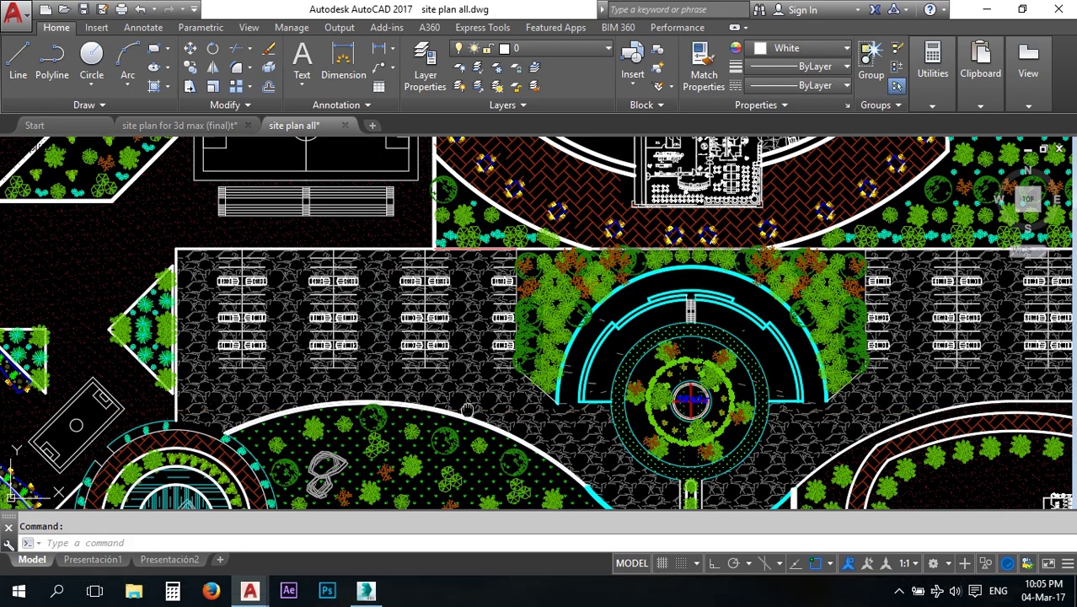
scroll(467, 411, down, 5)
middle_drag(481, 461, 454, 294)
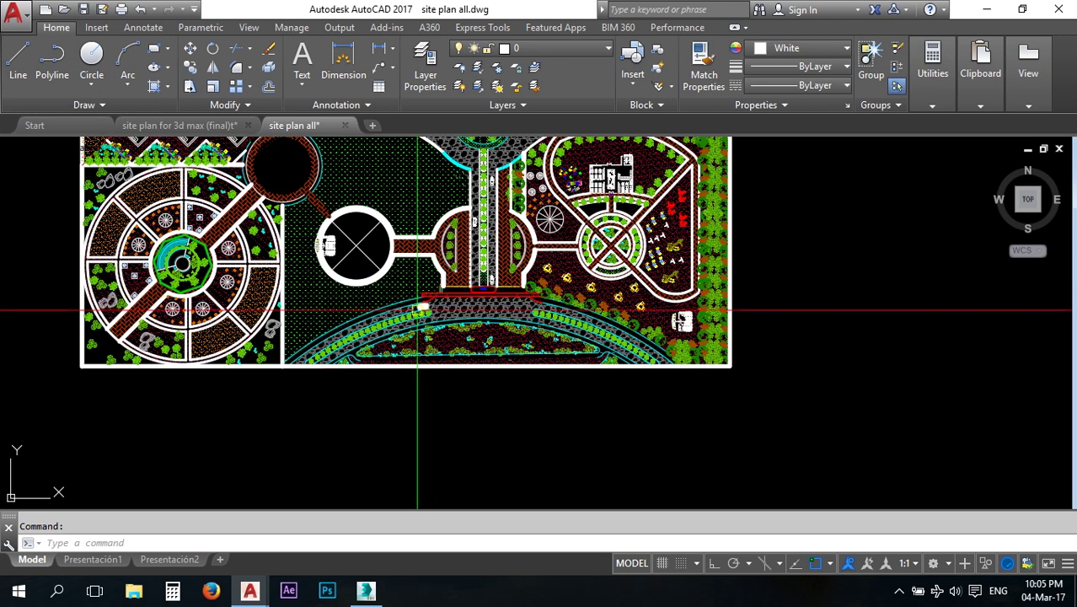
scroll(416, 312, up, 5)
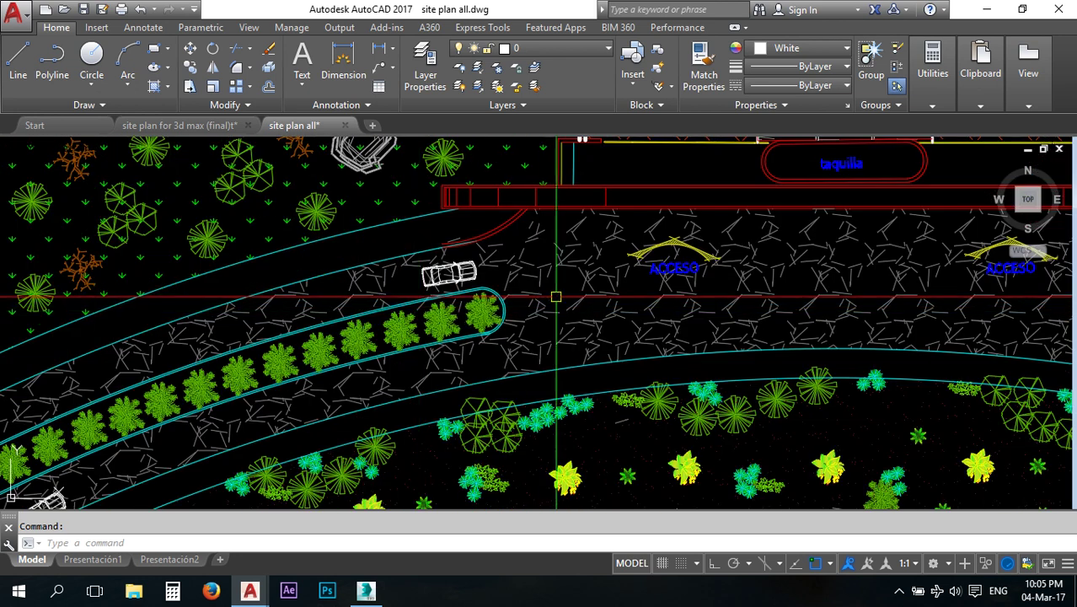
scroll(551, 298, down, 2)
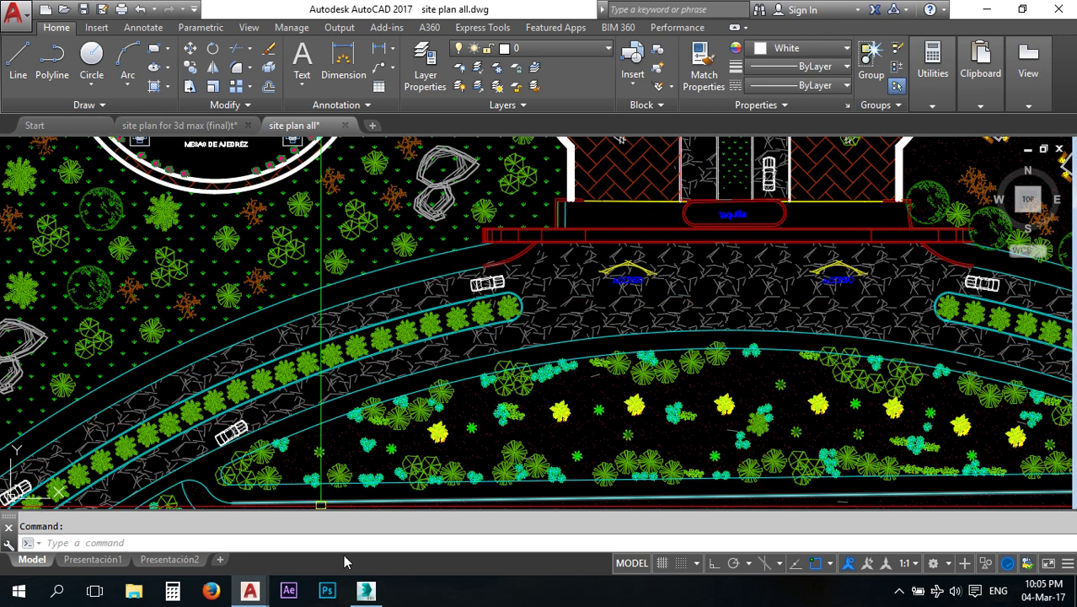
click(366, 592)
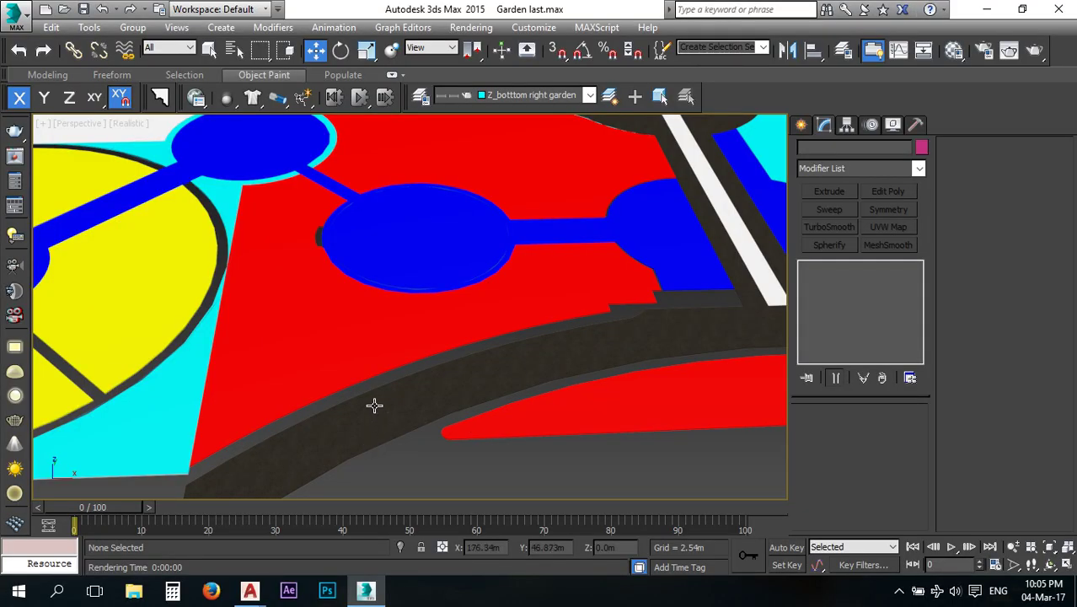
Switch to AutoCAD and examine the curved entrance road in the simplified site plan up close.
scroll(375, 405, down, 2)
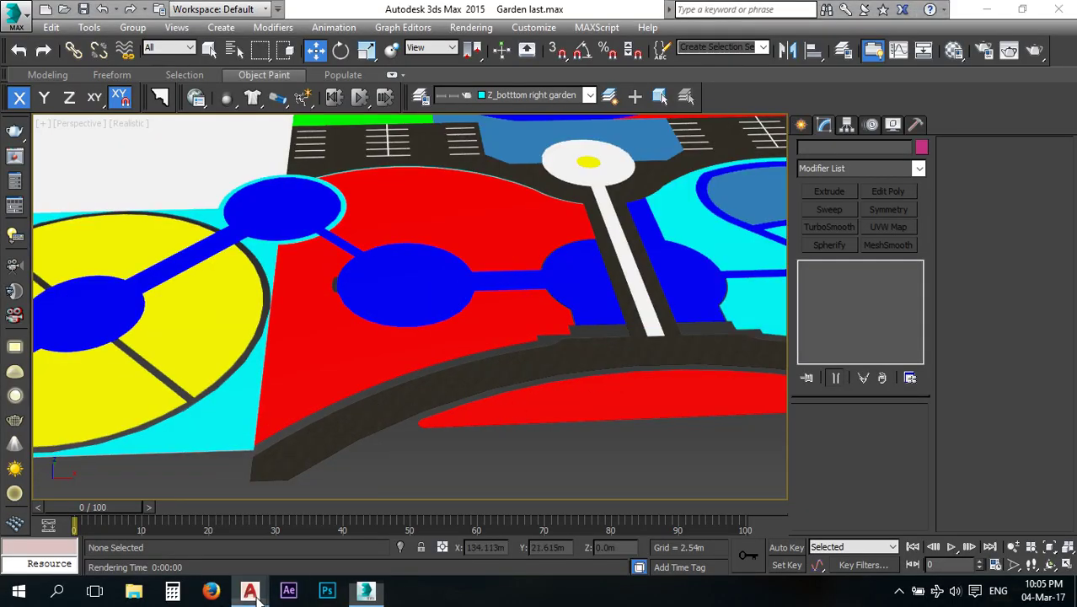
mouse_move(251, 592)
click(160, 519)
scroll(458, 394, up, 2)
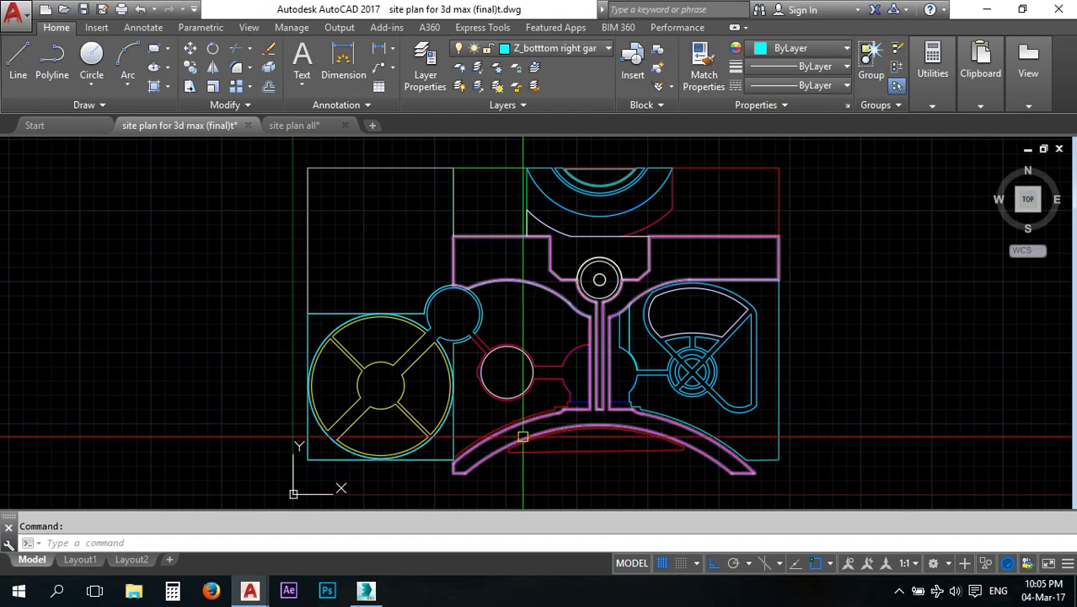
scroll(535, 418, down, 9)
scroll(535, 418, up, 10)
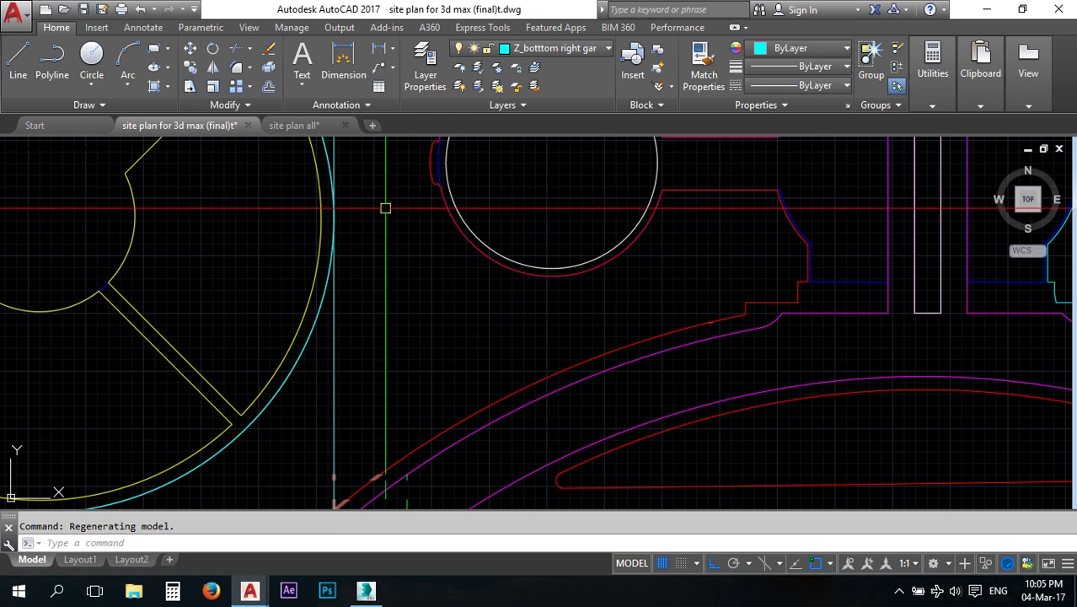
In the "site plan all" drawing, select the inner outline of the planted median on the west side of the entrance road, including its rounded ends.
click(295, 125)
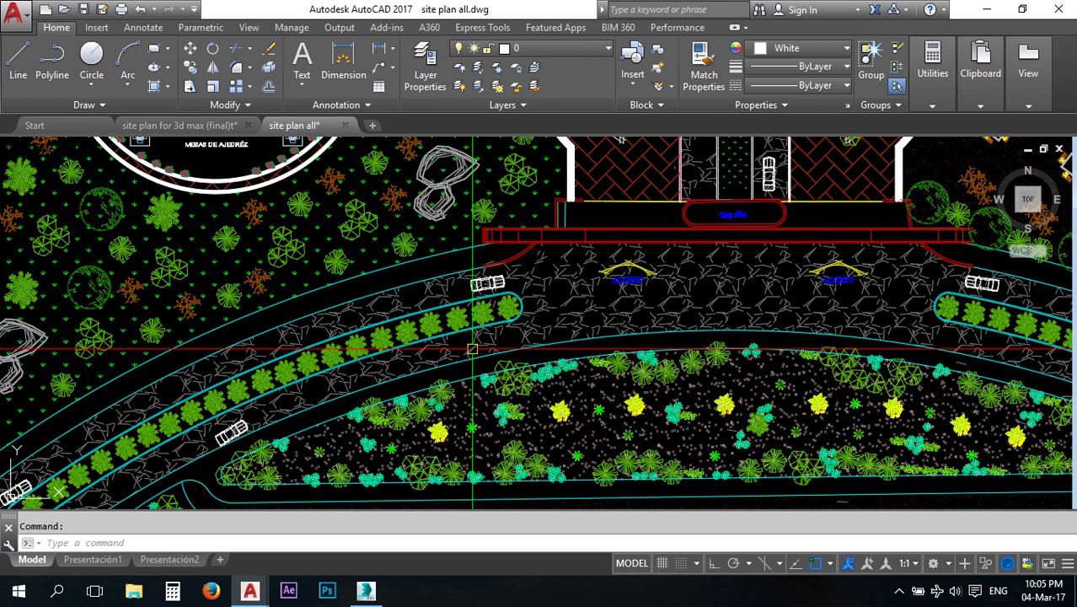
scroll(447, 332, up, 8)
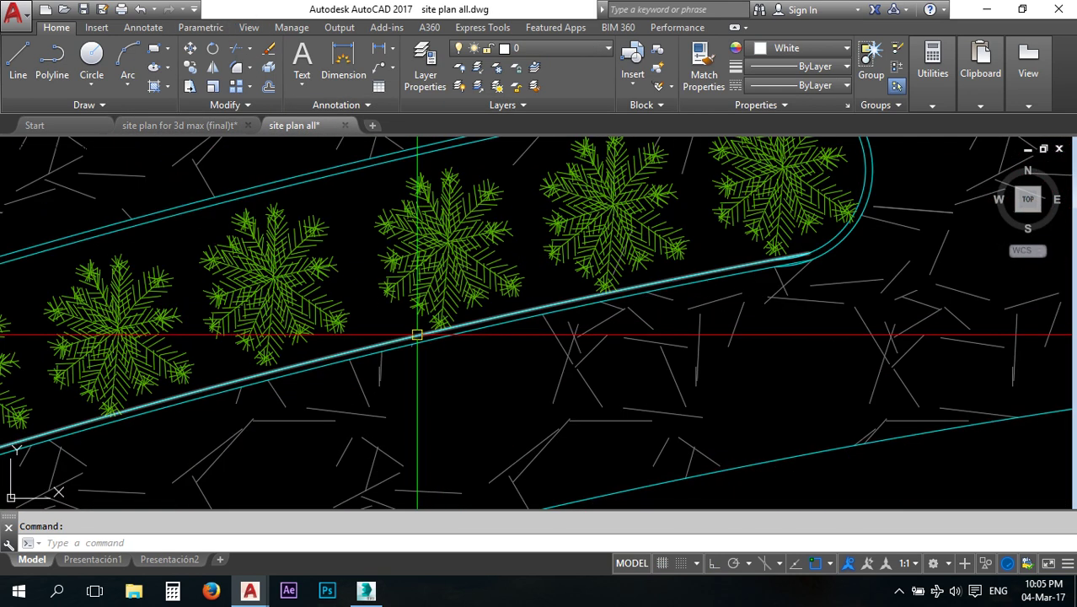
click(417, 335)
scroll(850, 222, up, 3)
click(829, 246)
scroll(833, 281, down, 1)
scroll(906, 289, down, 5)
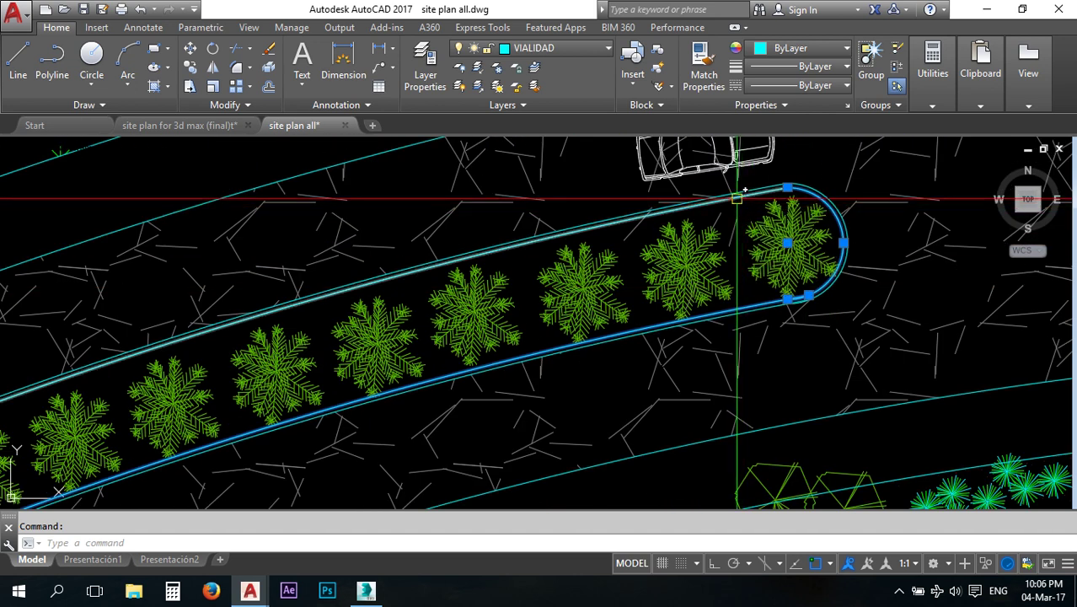
scroll(801, 193, down, 8)
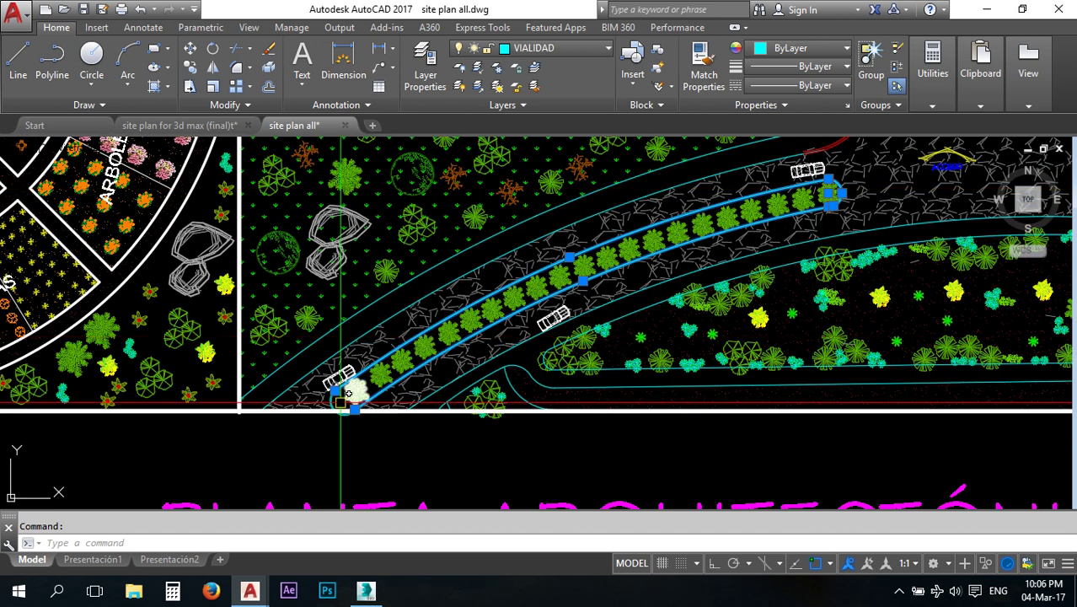
scroll(353, 385, up, 7)
scroll(334, 417, down, 5)
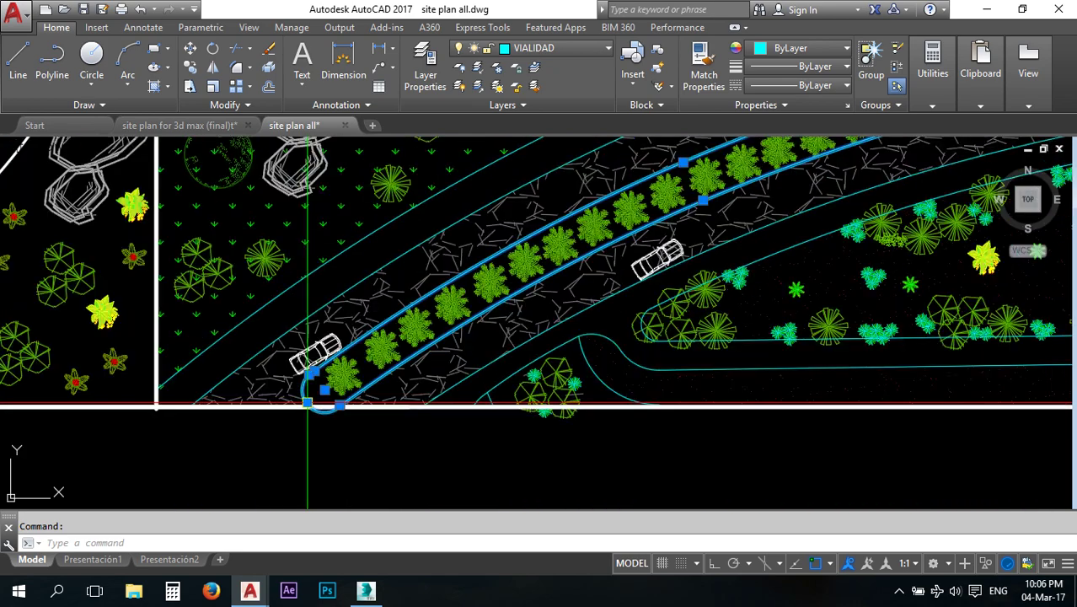
Add the inner outline of the planted median on the east side of the entrance road, with its rounded ends, to the selection.
scroll(696, 396, down, 3)
scroll(494, 354, up, 4)
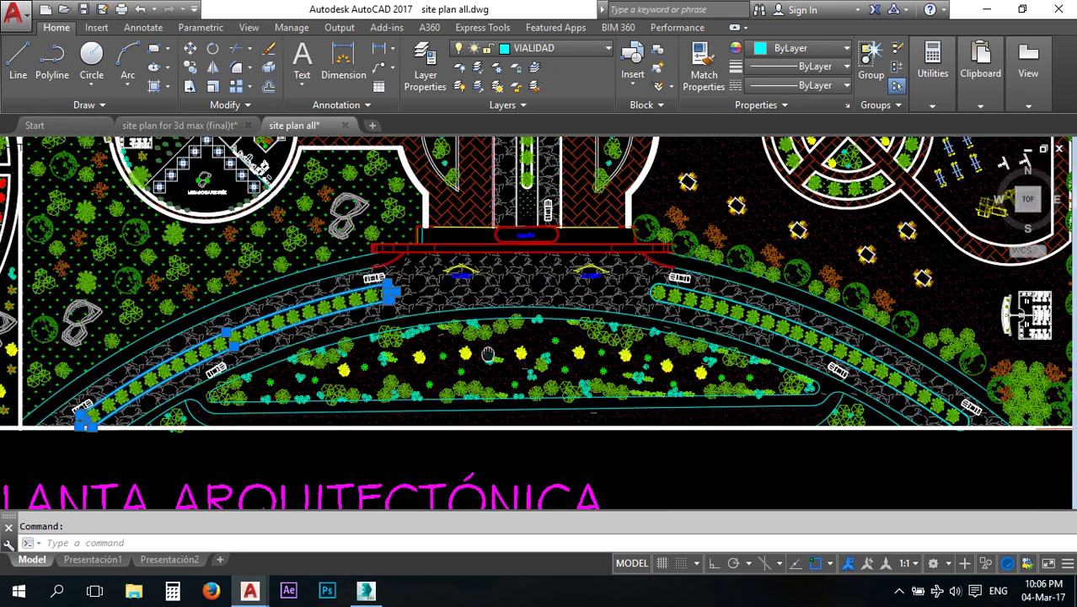
scroll(653, 325, up, 7)
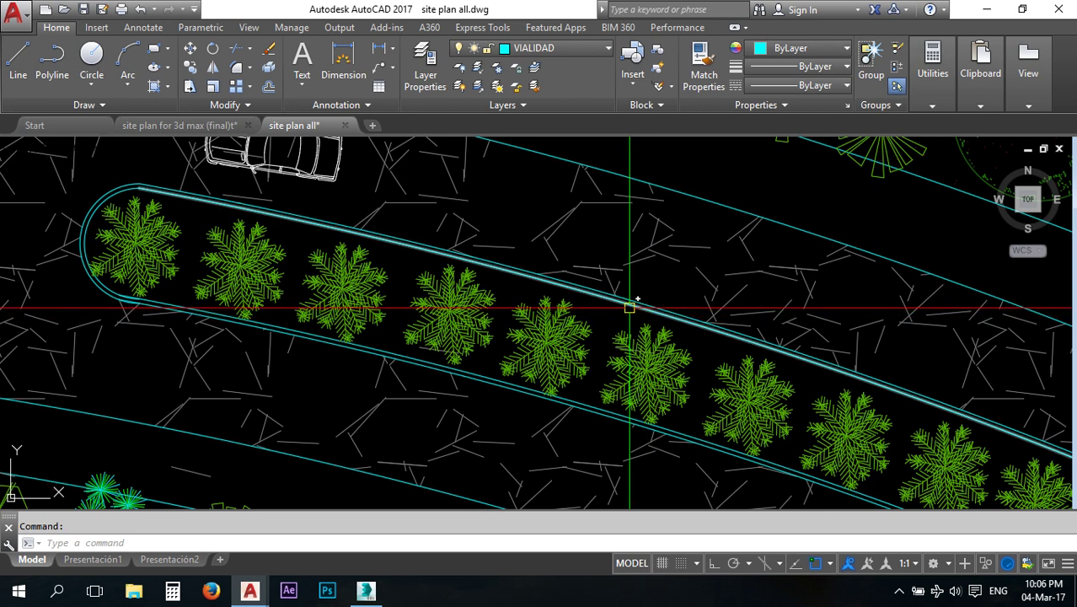
click(110, 199)
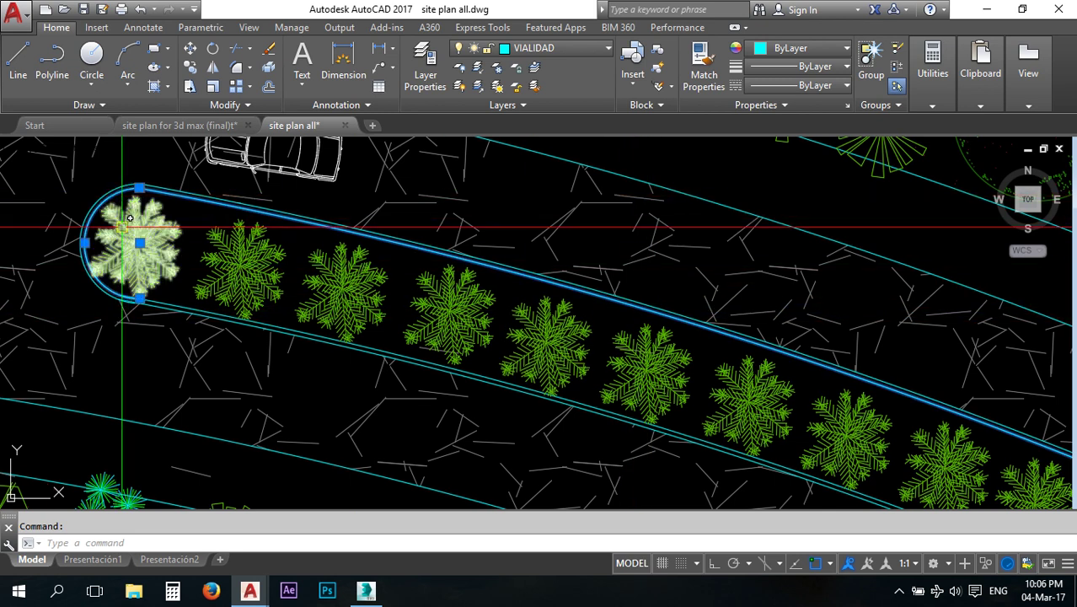
scroll(469, 383, down, 6)
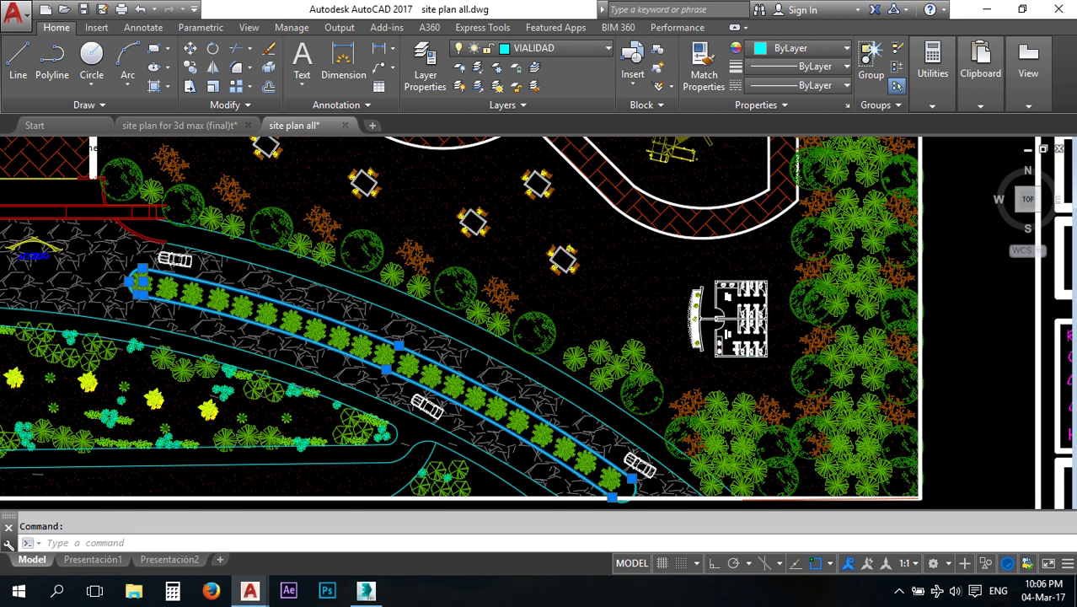
scroll(469, 383, up, 7)
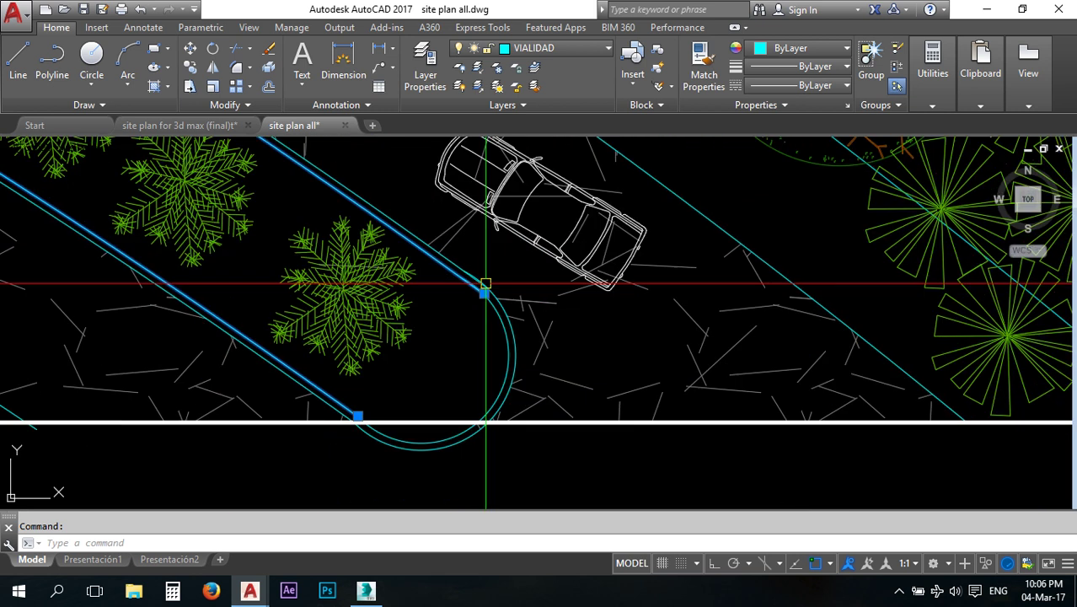
scroll(499, 367, down, 5)
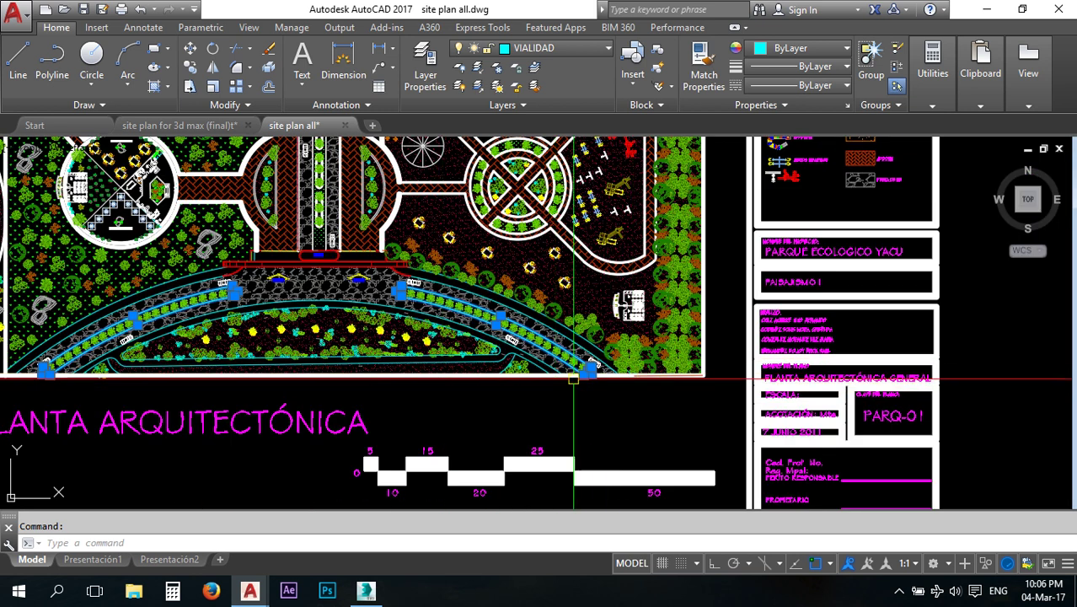
Copy both median outlines with a base point at the inner corner of the east planting wedge in the round garden's centre.
scroll(691, 368, down, 2)
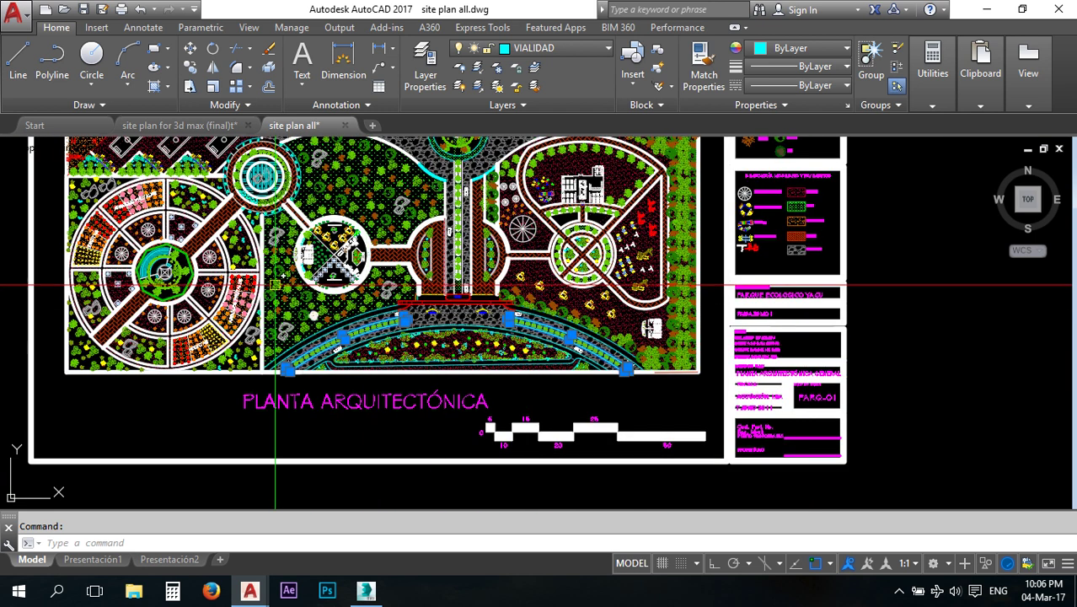
middle_drag(343, 209, 442, 284)
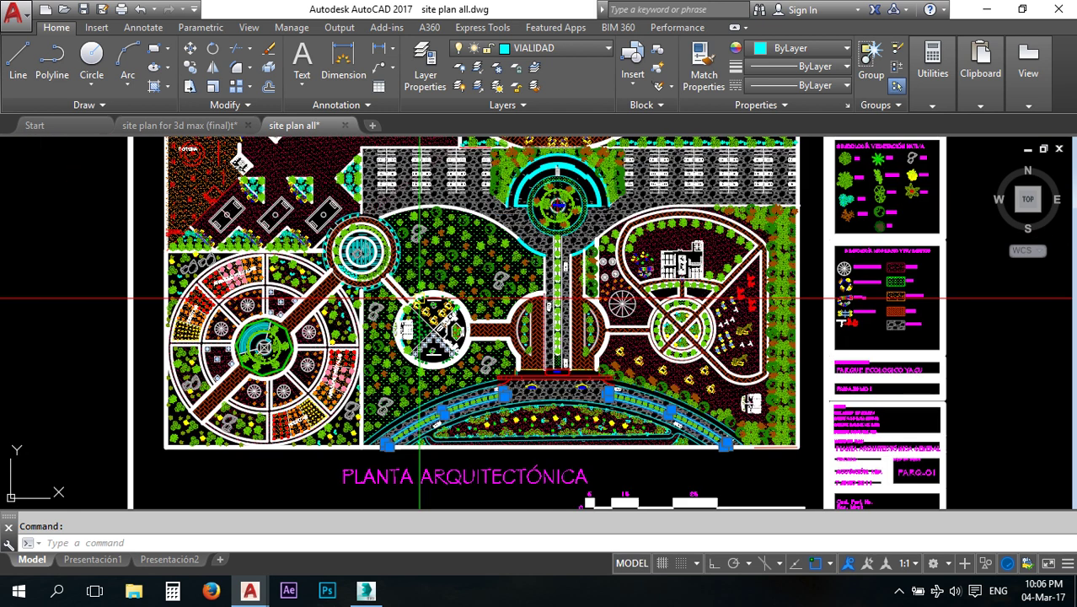
right_click(311, 470)
mouse_move(408, 161)
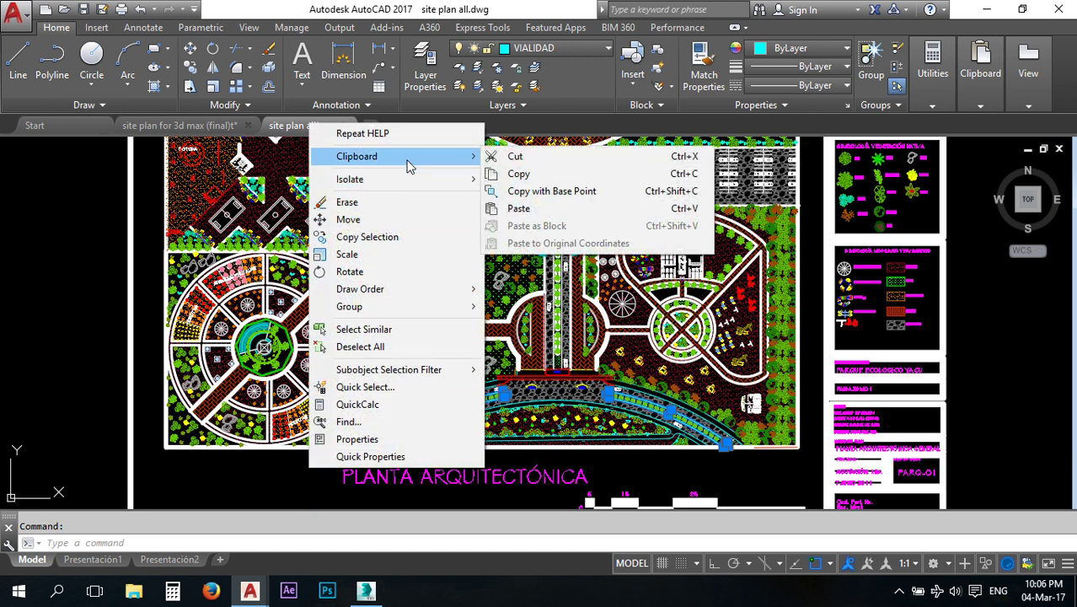
click(548, 192)
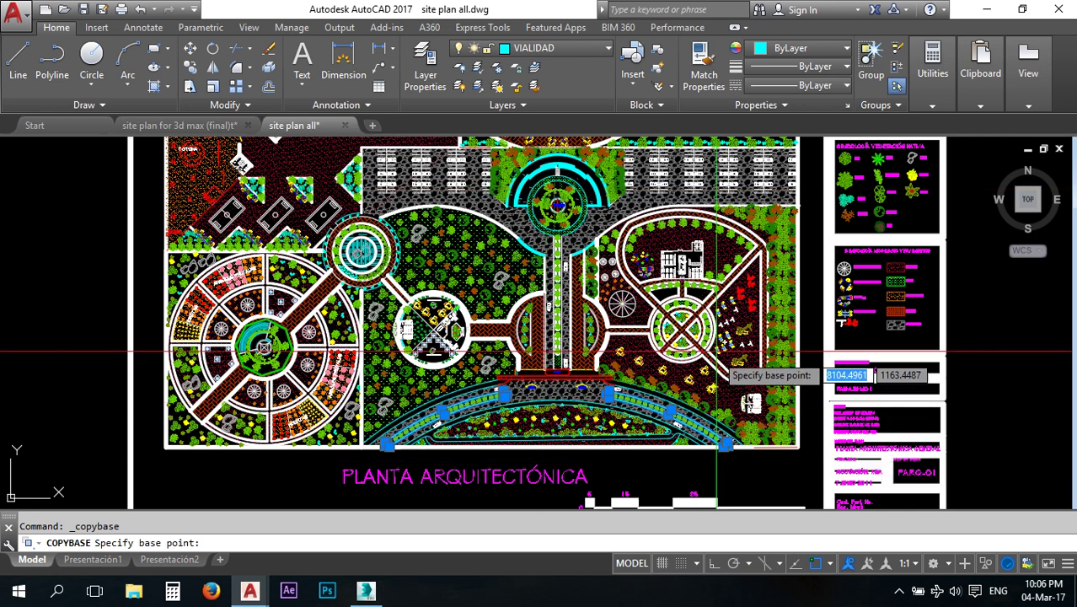
scroll(695, 334, up, 10)
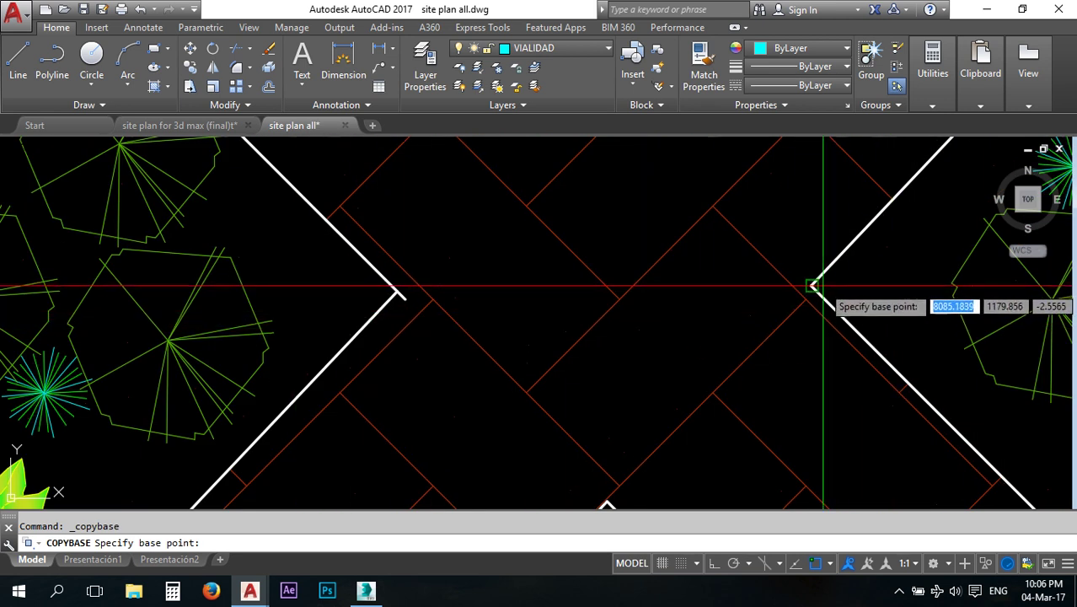
scroll(523, 275, down, 5)
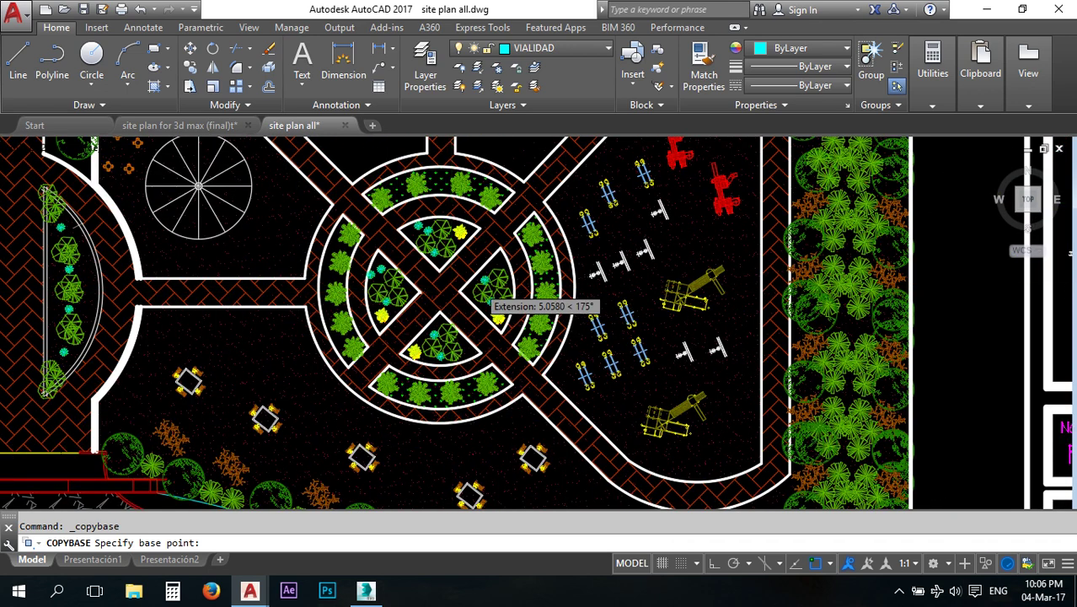
scroll(409, 306, up, 4)
click(406, 302)
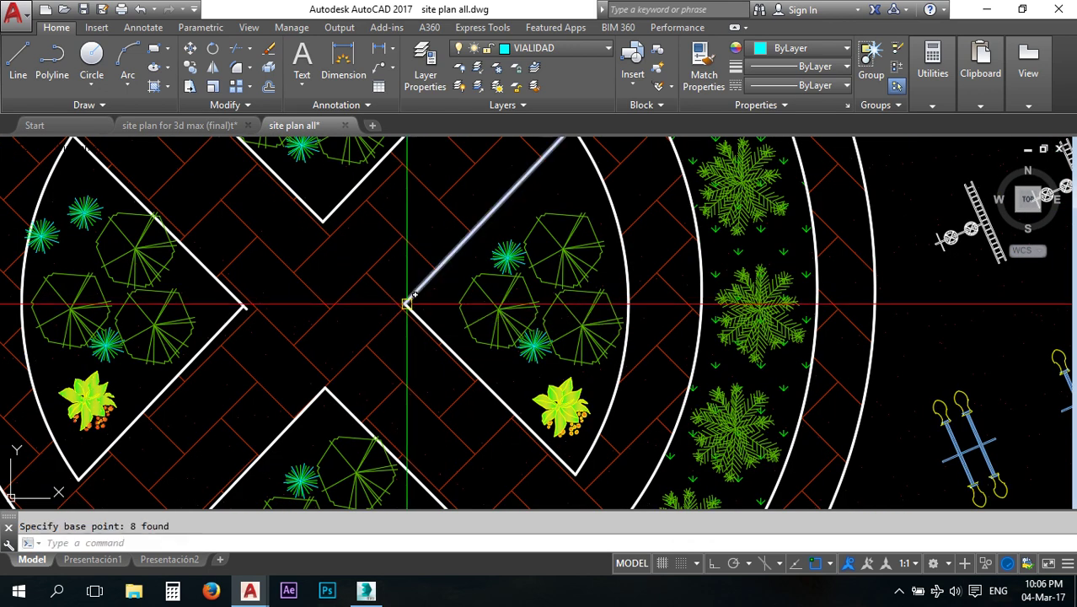
Paste the medians into "site plan for 3d max (final)t", inserting them at the same inner corner of the round garden's east wedge.
click(180, 127)
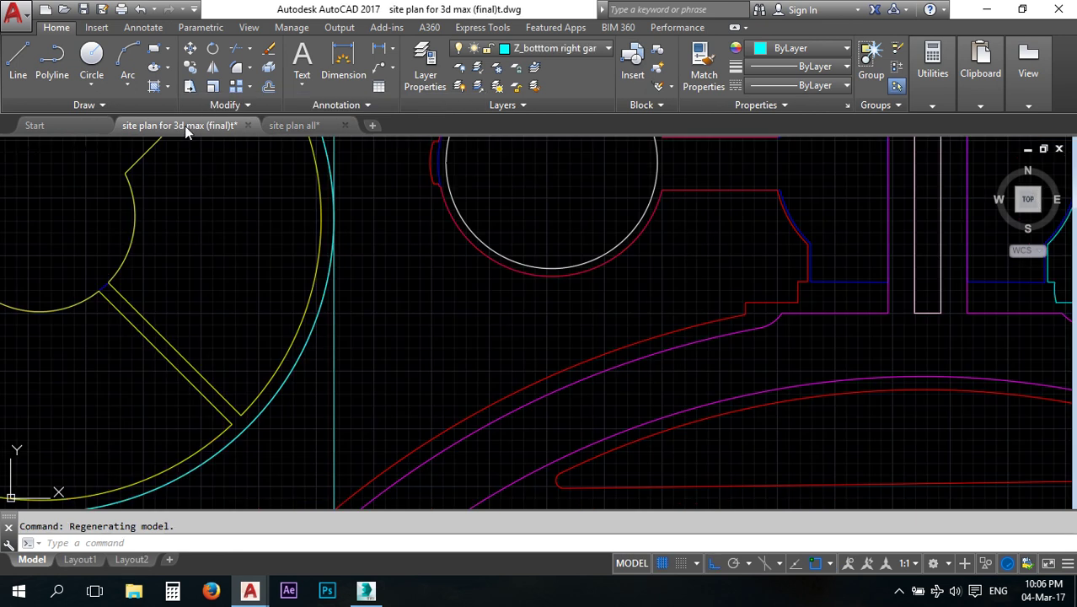
mouse_move(545, 372)
middle_down()
mouse_move(500, 403)
mouse_move(500, 372)
middle_up()
right_click(498, 382)
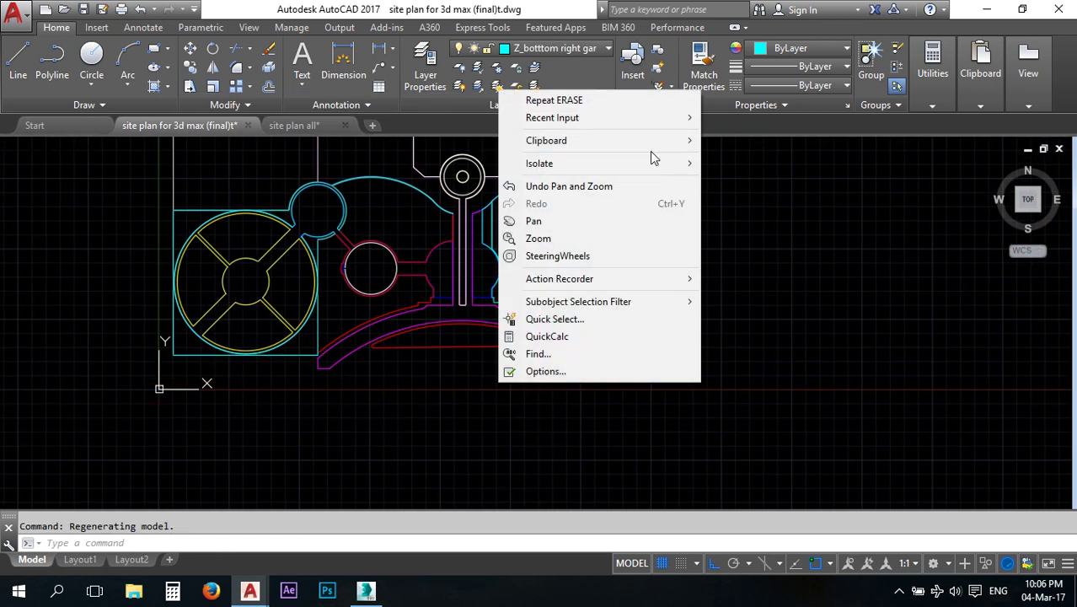
mouse_move(584, 141)
click(740, 191)
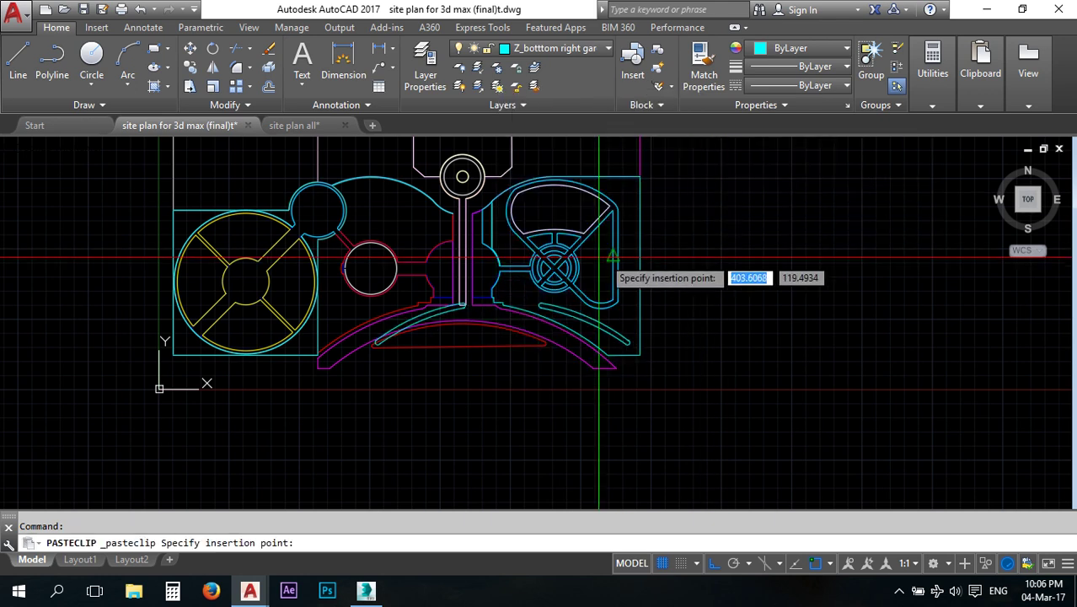
scroll(576, 246, up, 4)
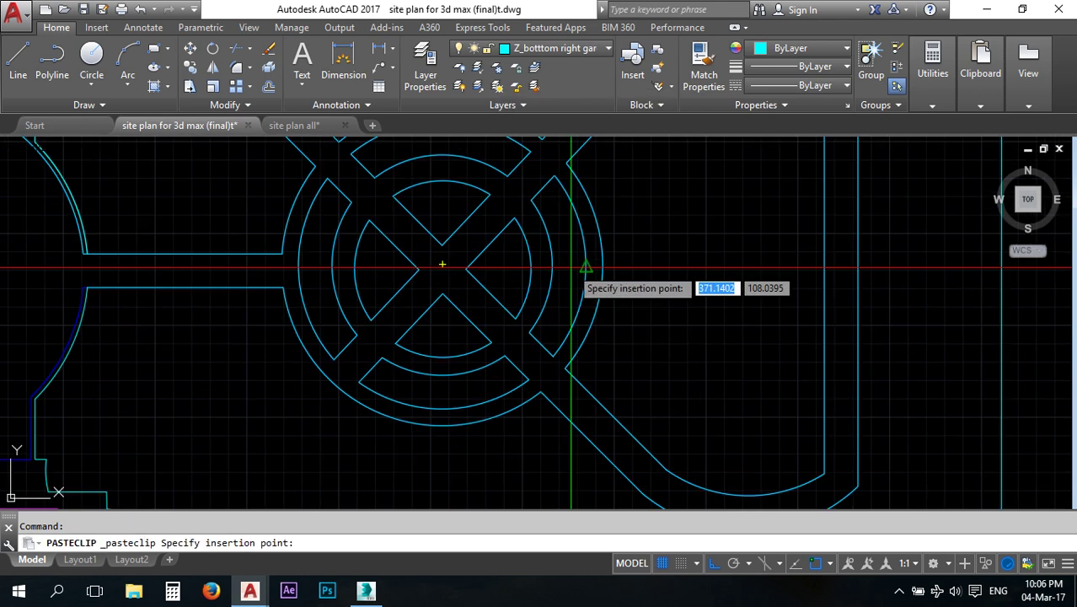
click(465, 265)
scroll(534, 217, down, 4)
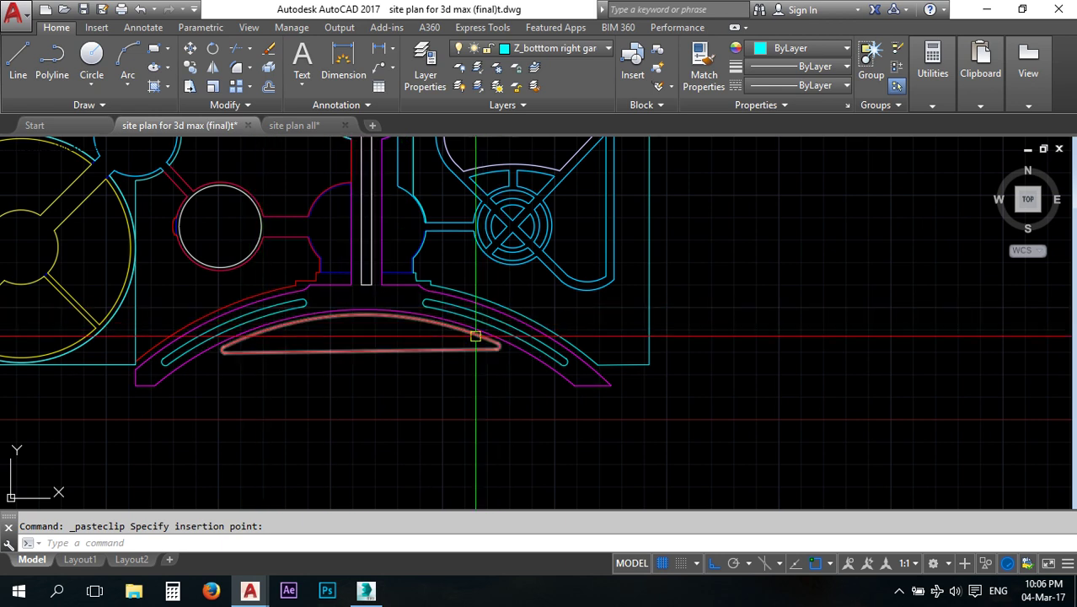
Select all lines and end arcs of both pasted median outlines on the entrance road.
middle_drag(438, 355, 533, 363)
scroll(533, 364, up, 4)
click(526, 286)
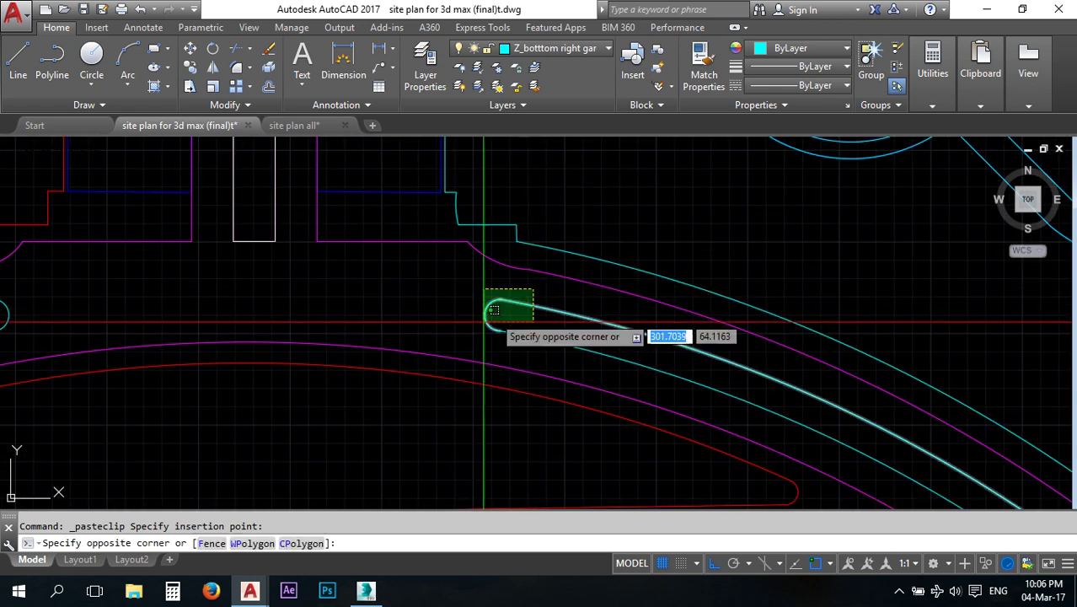
click(471, 332)
scroll(434, 286, down, 3)
scroll(664, 390, up, 3)
click(659, 371)
click(626, 330)
scroll(664, 352, down, 3)
middle_drag(246, 302, 456, 323)
scroll(467, 264, up, 3)
click(459, 289)
click(402, 325)
scroll(537, 245, down, 2)
middle_drag(219, 378, 392, 284)
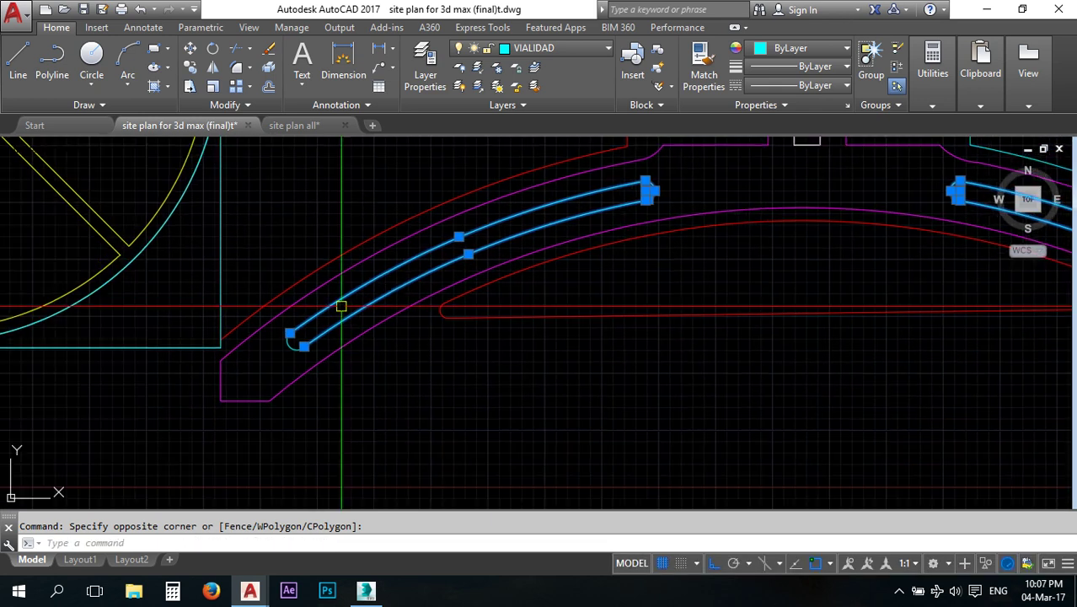
scroll(301, 344, up, 4)
click(280, 359)
Move the selected median outlines 400 units horizontally to the east, clear of the site plan.
scroll(253, 354, down, 4)
middle_drag(512, 360, 301, 362)
scroll(247, 313, down, 2)
scroll(246, 313, down, 1)
text(m)
key(space)
click(301, 419)
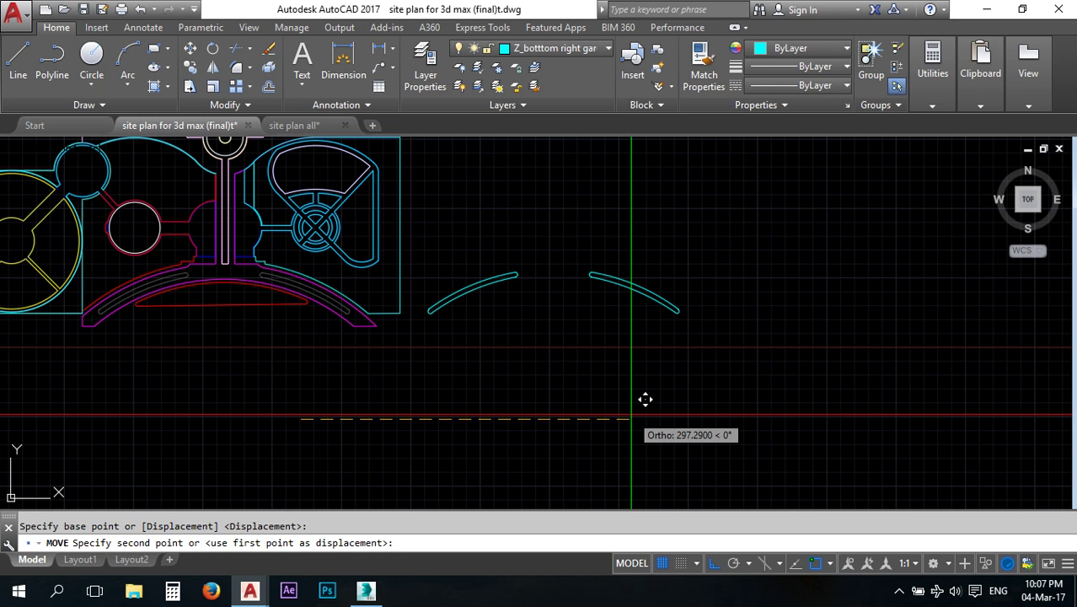
text(400)
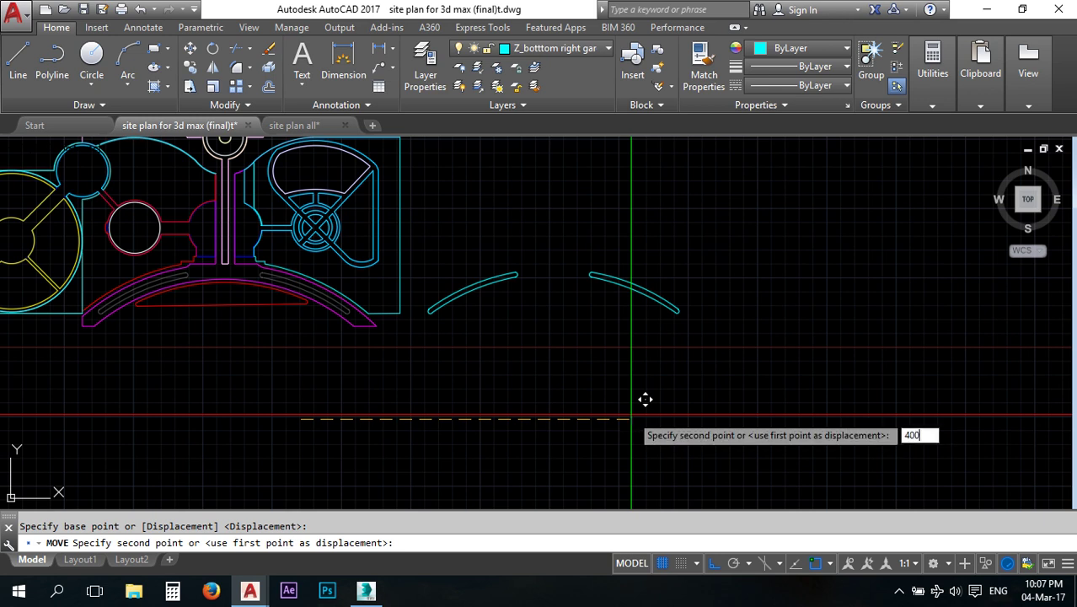
key(Return)
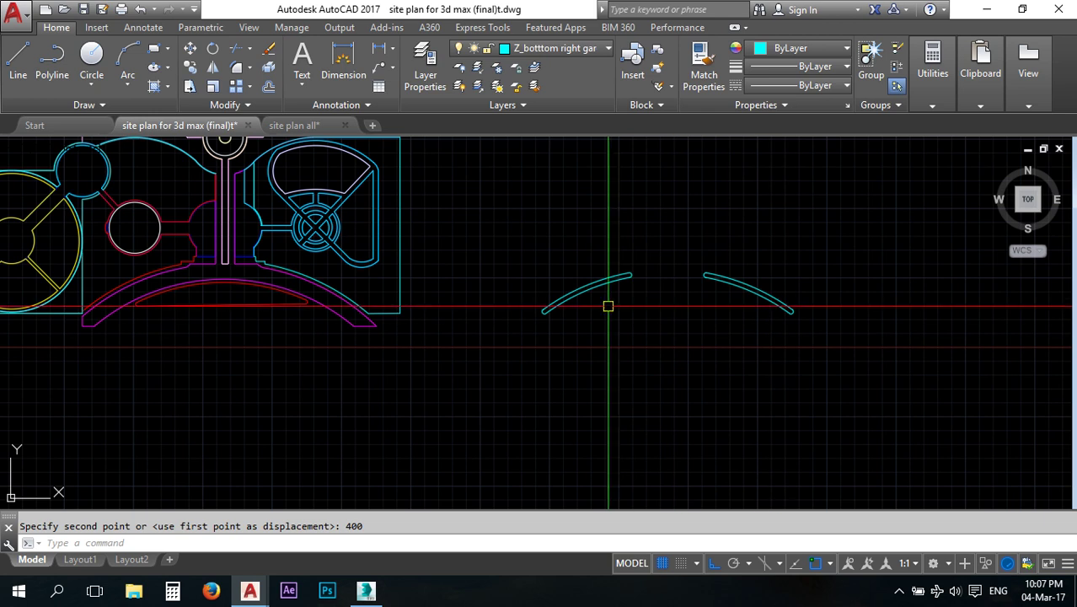
Create a new layer named "median bottom" and close the layer manager.
middle_drag(612, 289, 594, 328)
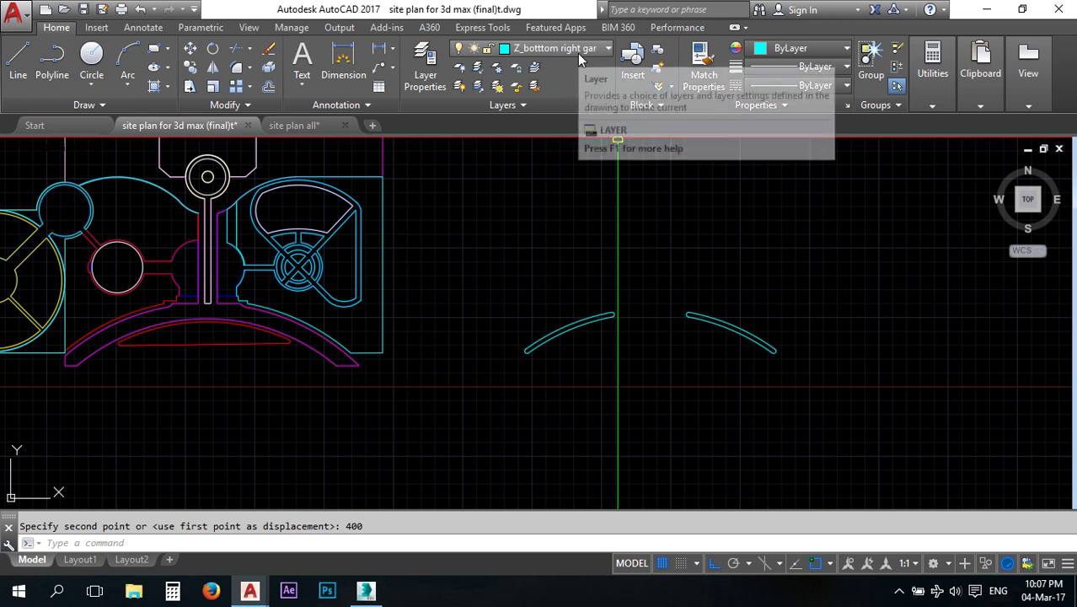
click(429, 68)
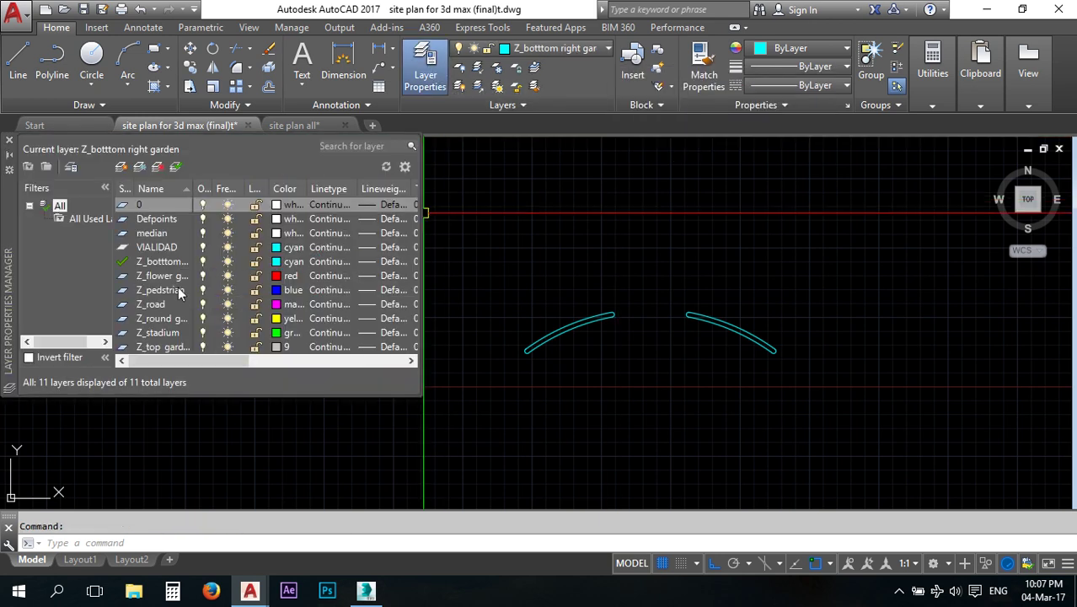
click(121, 166)
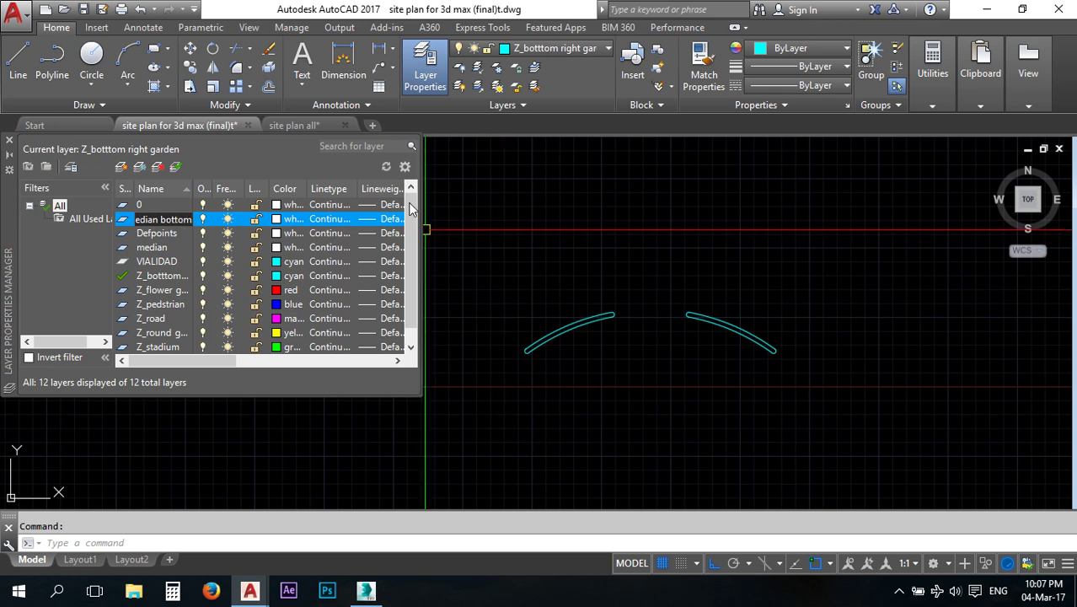
click(10, 141)
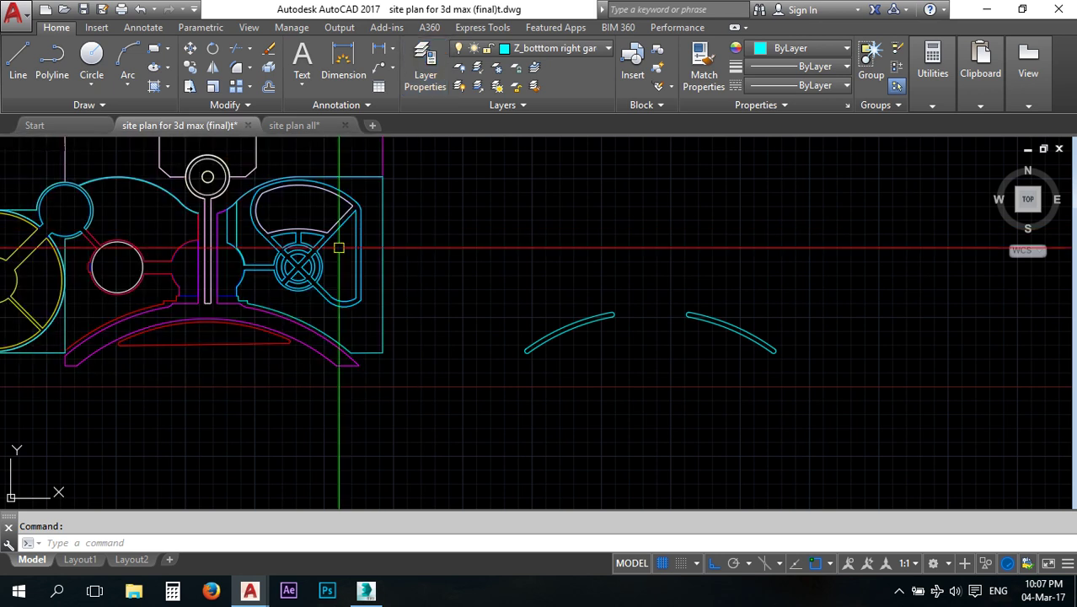
Create closed polyline boundaries inside both median outlines east of the site plan.
scroll(580, 349, up, 5)
text(BO)
key(Return)
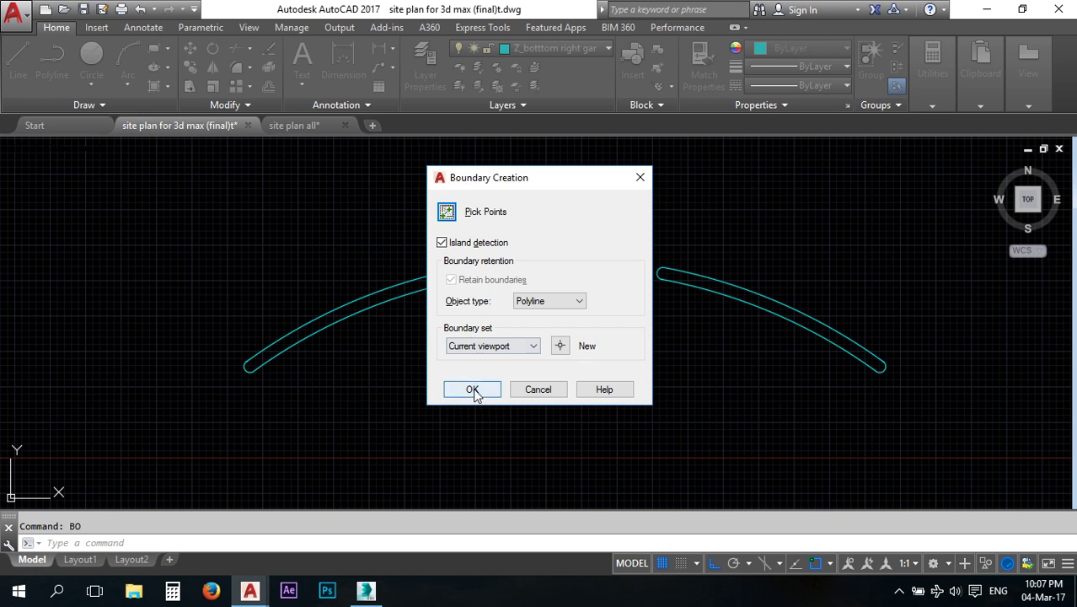
click(472, 389)
click(378, 301)
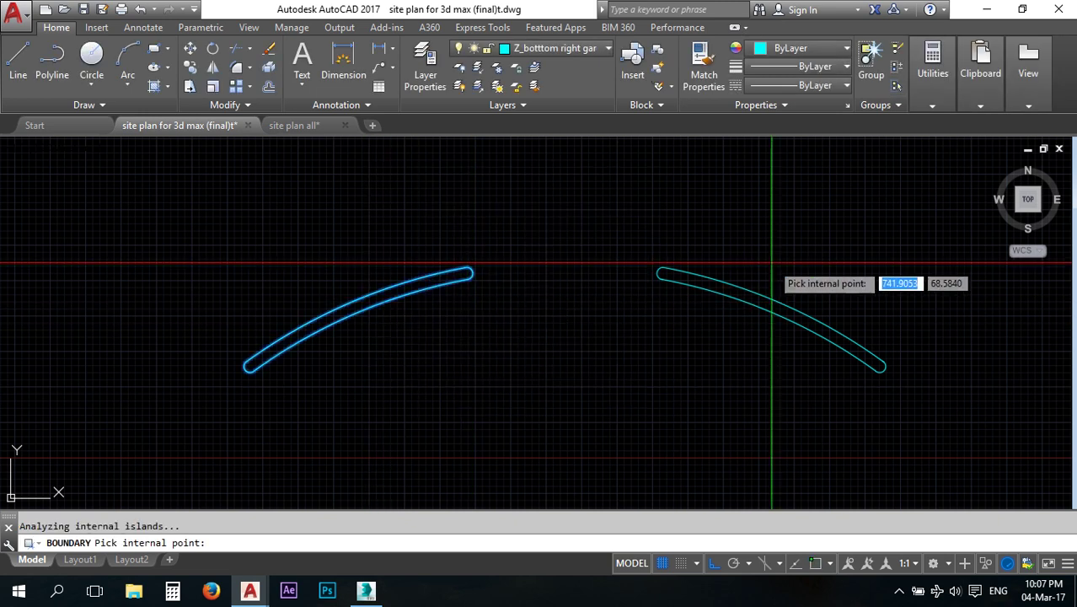
click(729, 289)
key(Return)
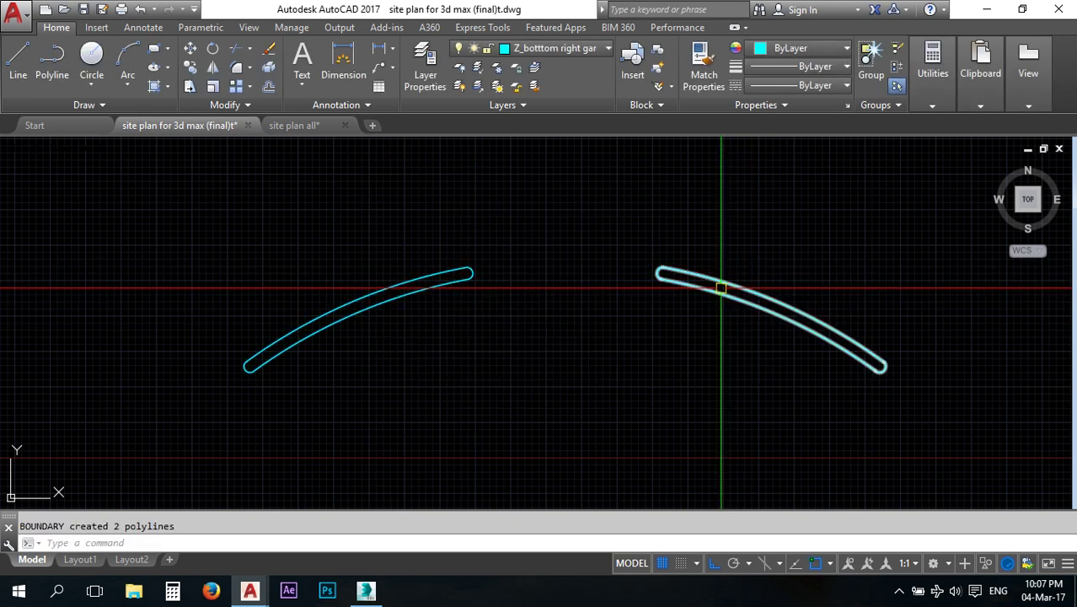
Select both new median boundary polylines and move them 400 units horizontally west, back onto the entrance road.
click(715, 289)
click(463, 269)
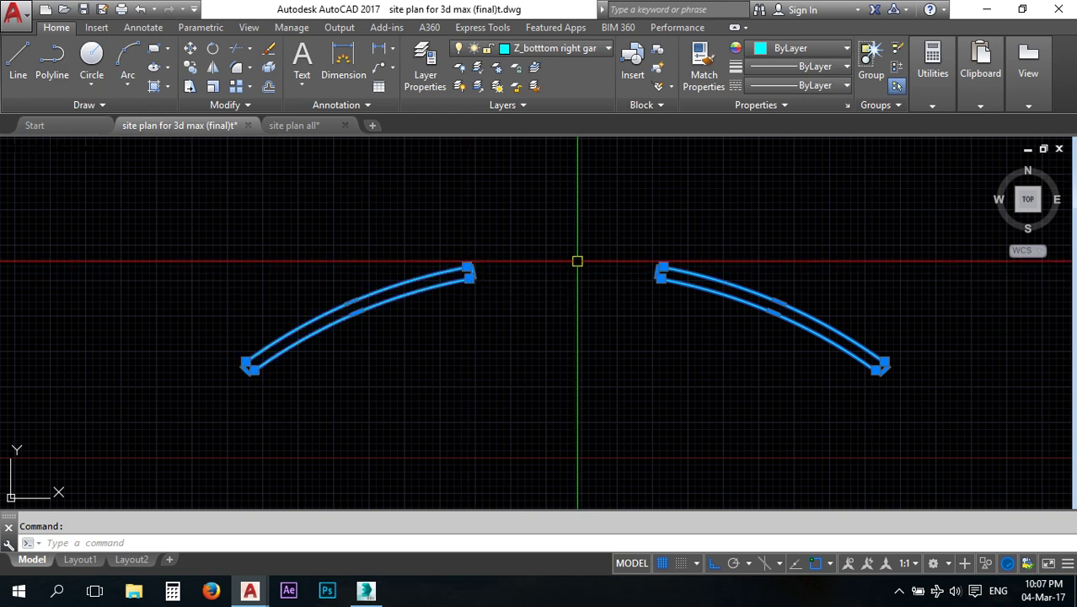
scroll(582, 296, down, 4)
text(m)
key(Return)
click(741, 406)
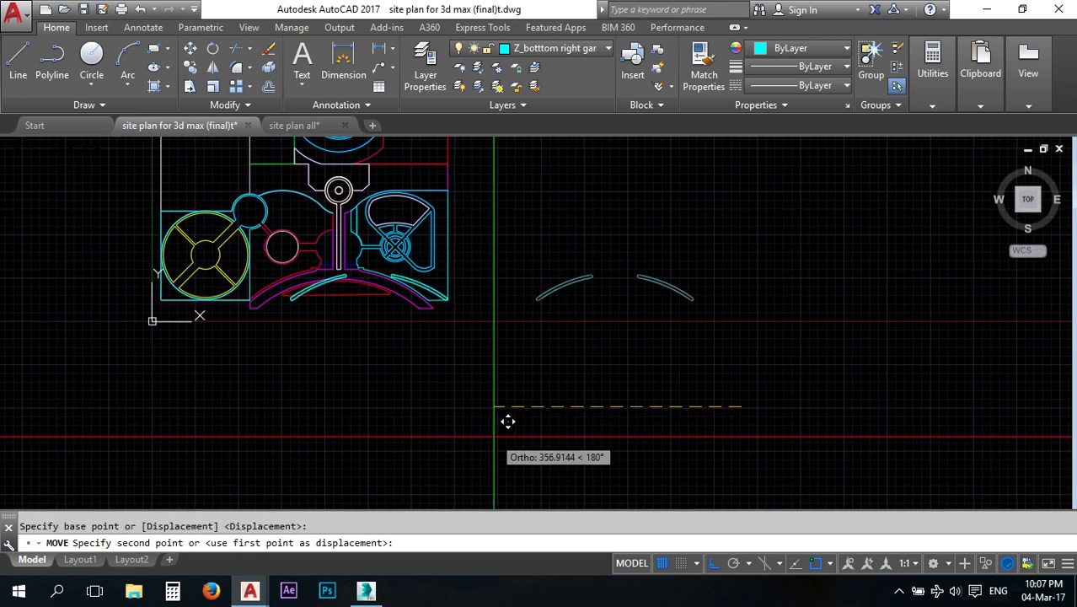
text(400)
key(Return)
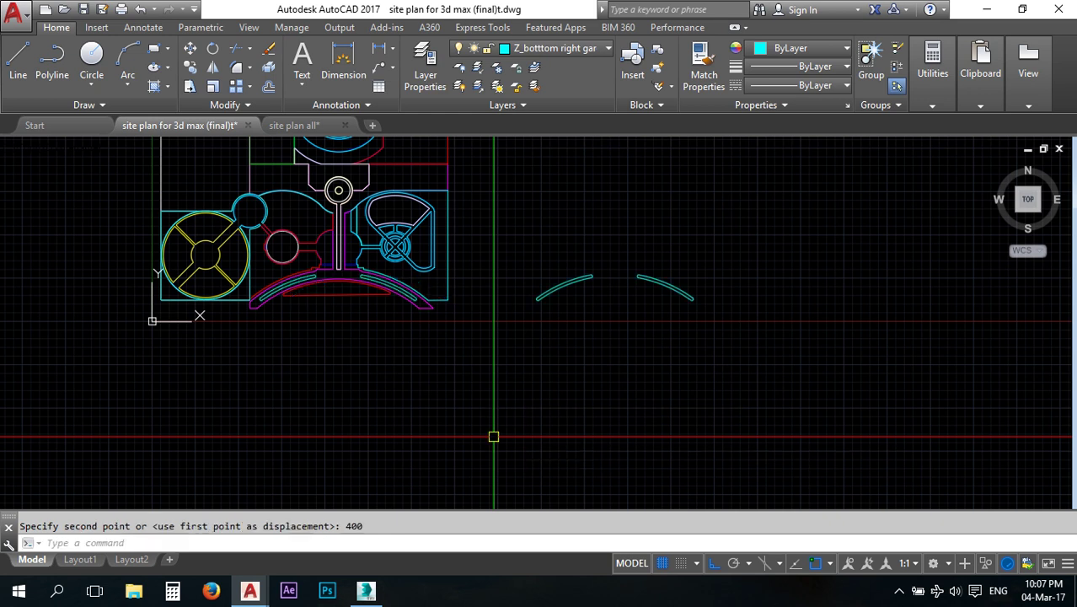
Delete the original median lines and arcs left east of the site plan.
click(737, 241)
click(485, 392)
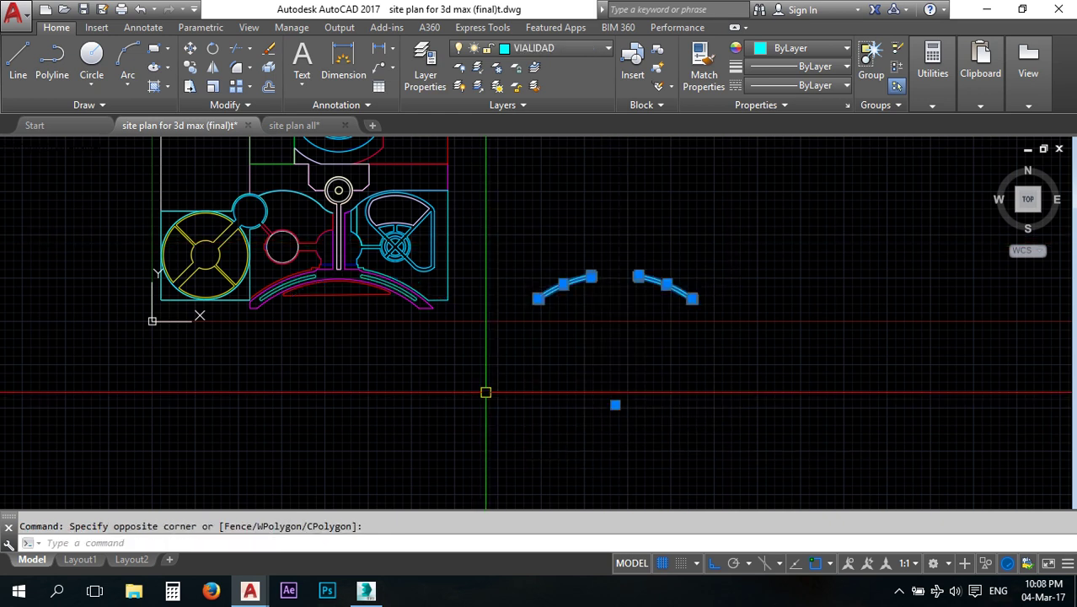
key(Delete)
Assign both median polylines on the entrance road to the "median bottom" layer and save the drawing.
scroll(285, 283, up, 6)
click(282, 276)
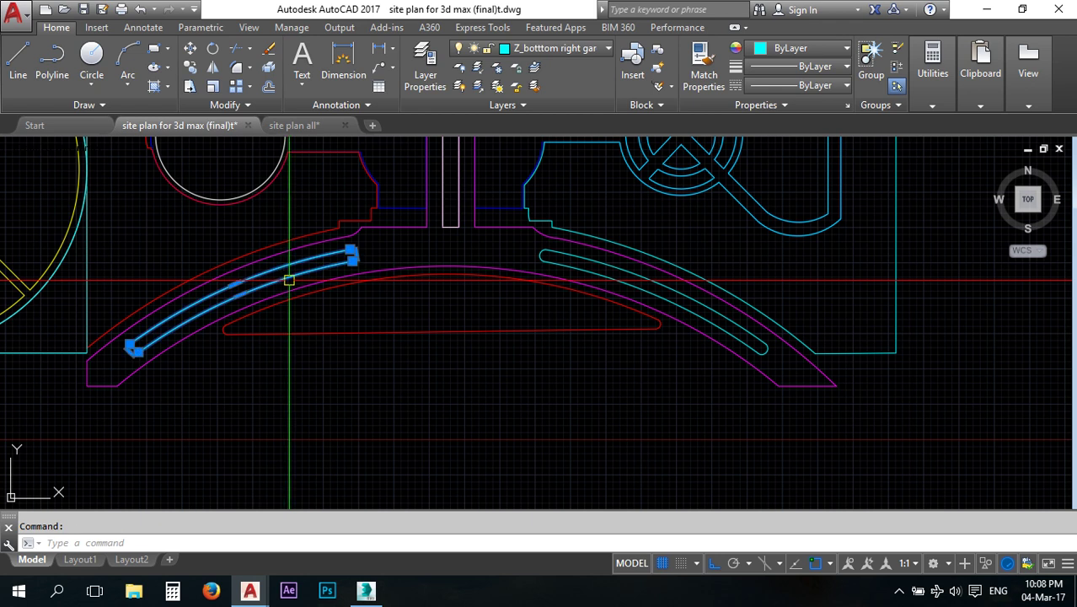
click(548, 266)
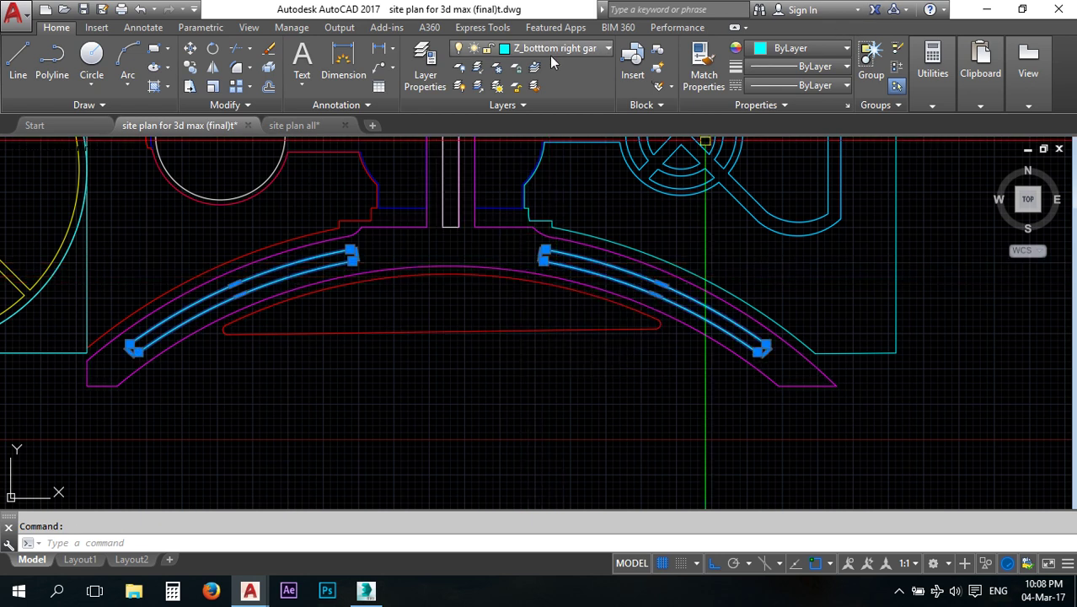
click(590, 49)
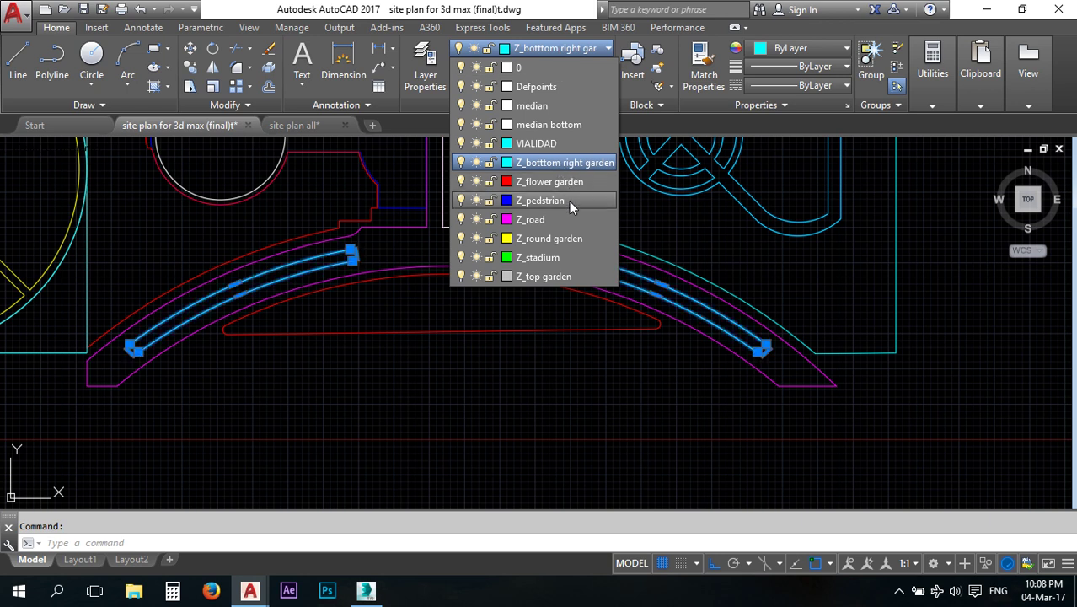
click(556, 277)
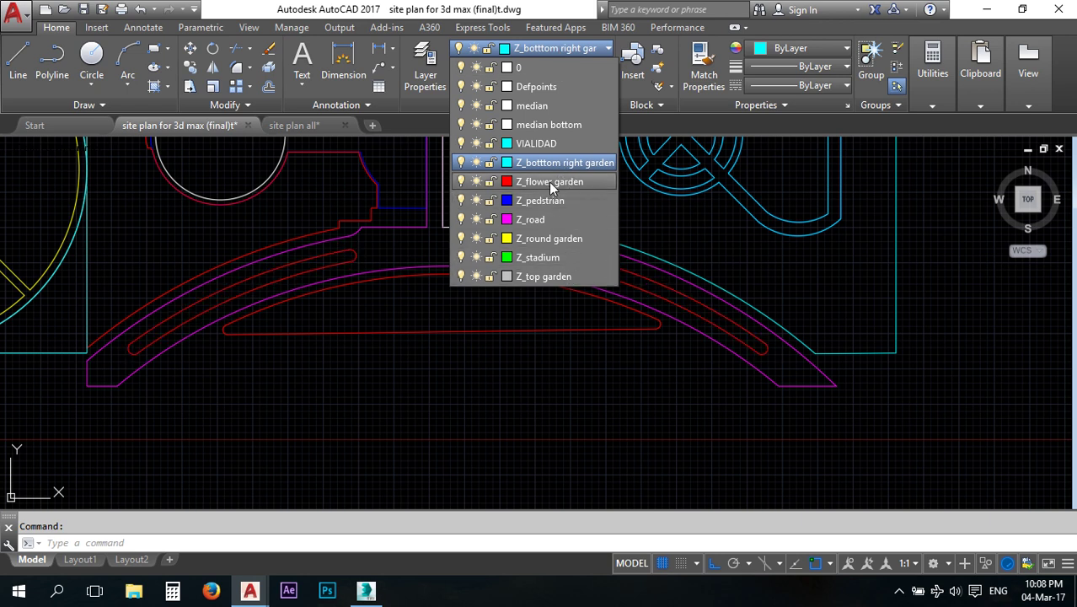
click(537, 125)
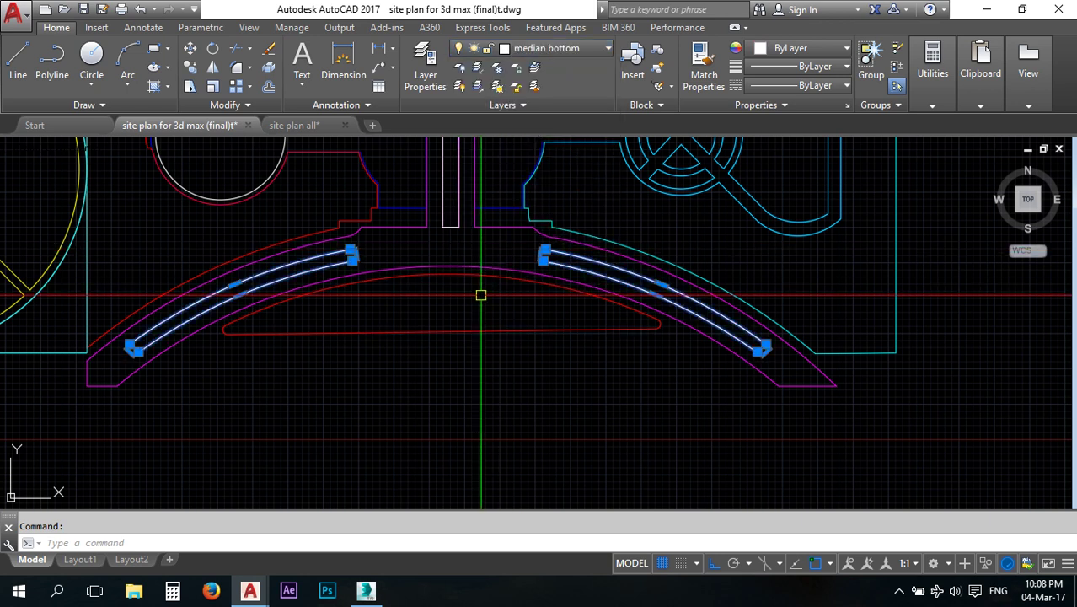
middle_drag(418, 312, 474, 313)
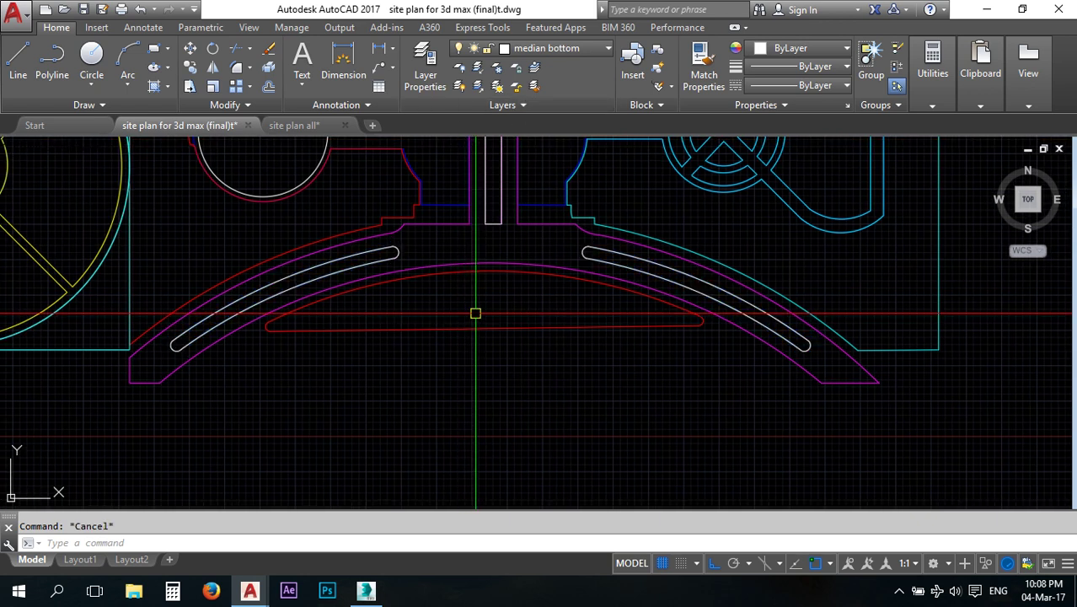
key(Escape)
click(83, 9)
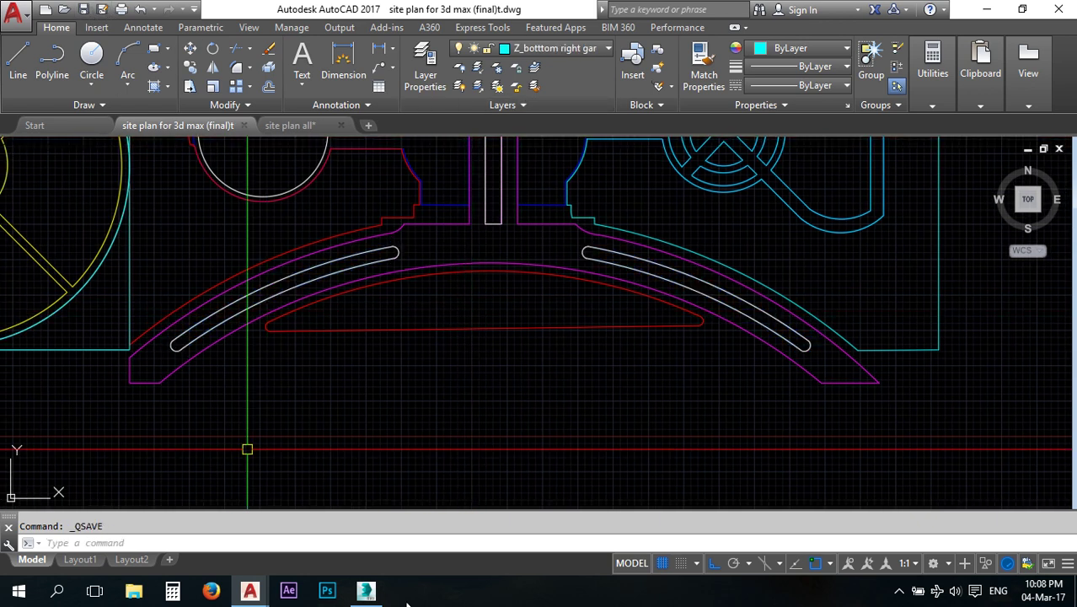
Switch to 3ds Max and choose "site plan for 3d max (final)t.dwg" as the file to import.
click(366, 591)
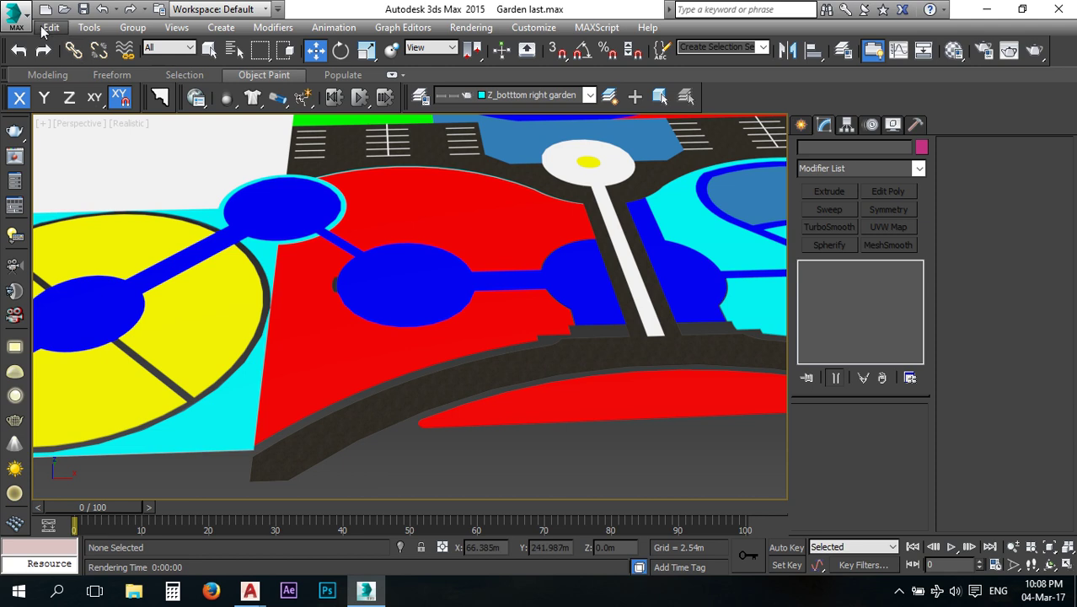
click(16, 15)
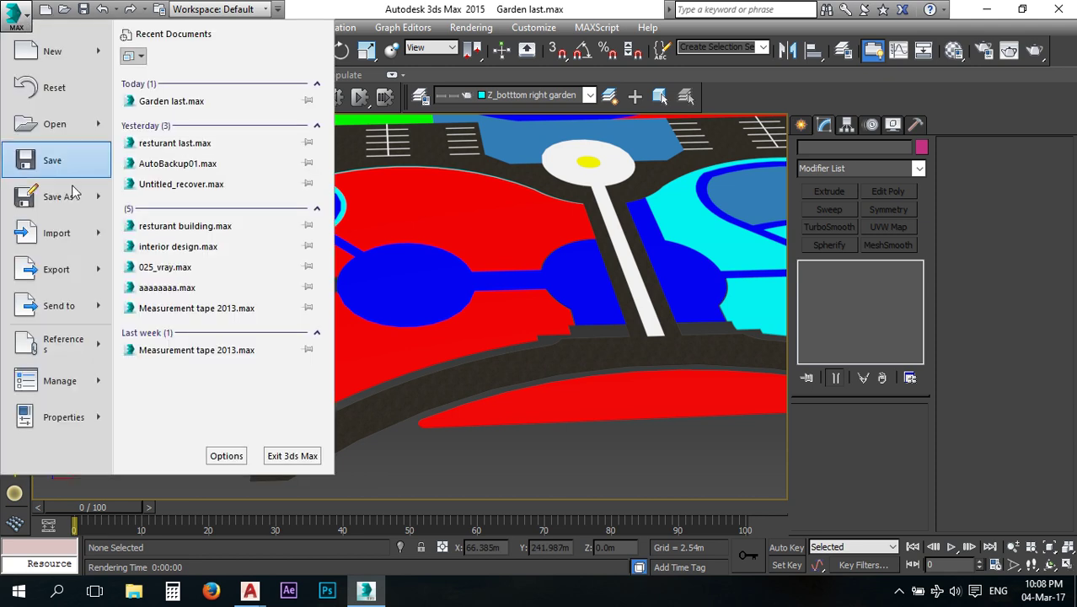
click(59, 240)
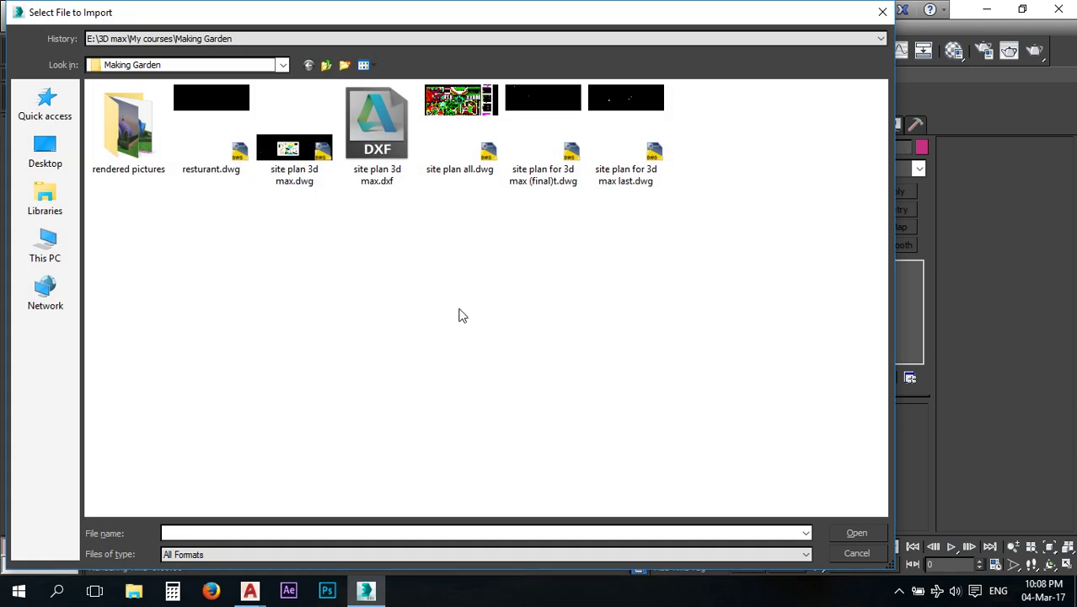
double_click(546, 149)
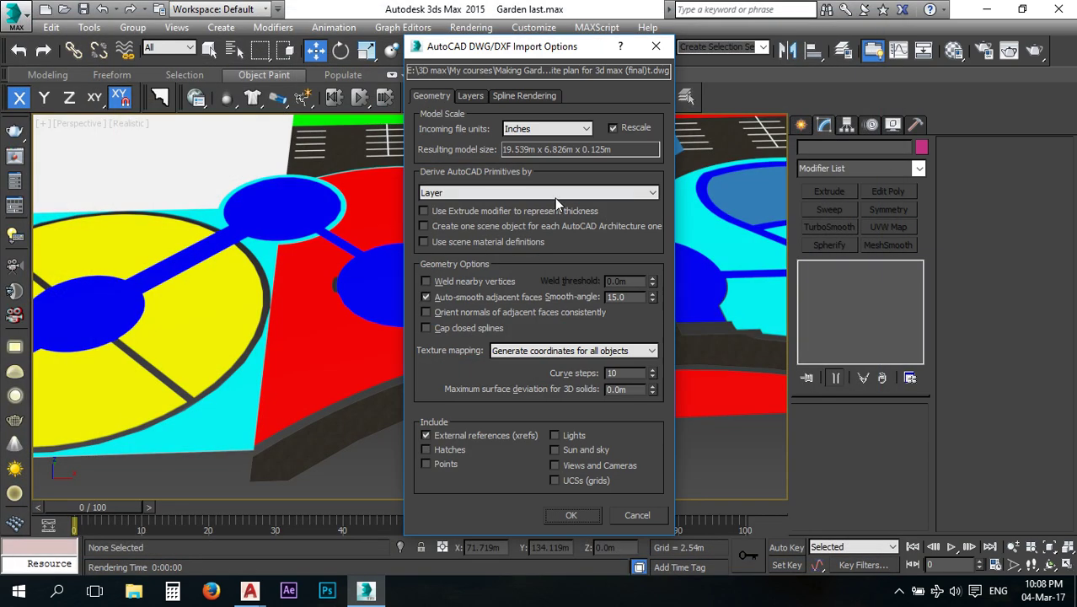
Set the incoming file units to Meters and import the drawing with its listed layers.
click(527, 129)
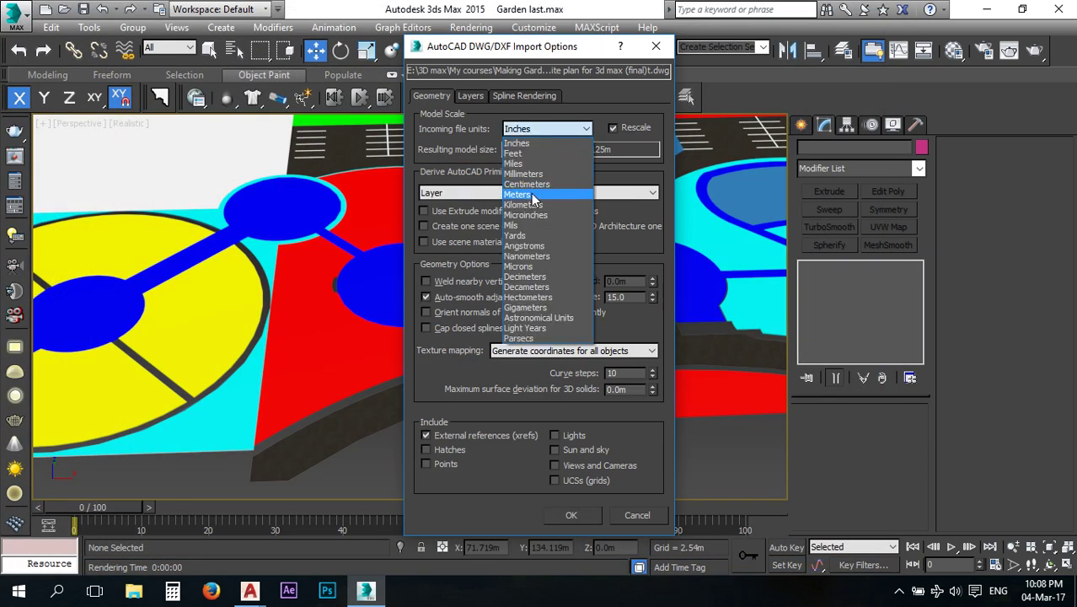
click(532, 195)
click(472, 96)
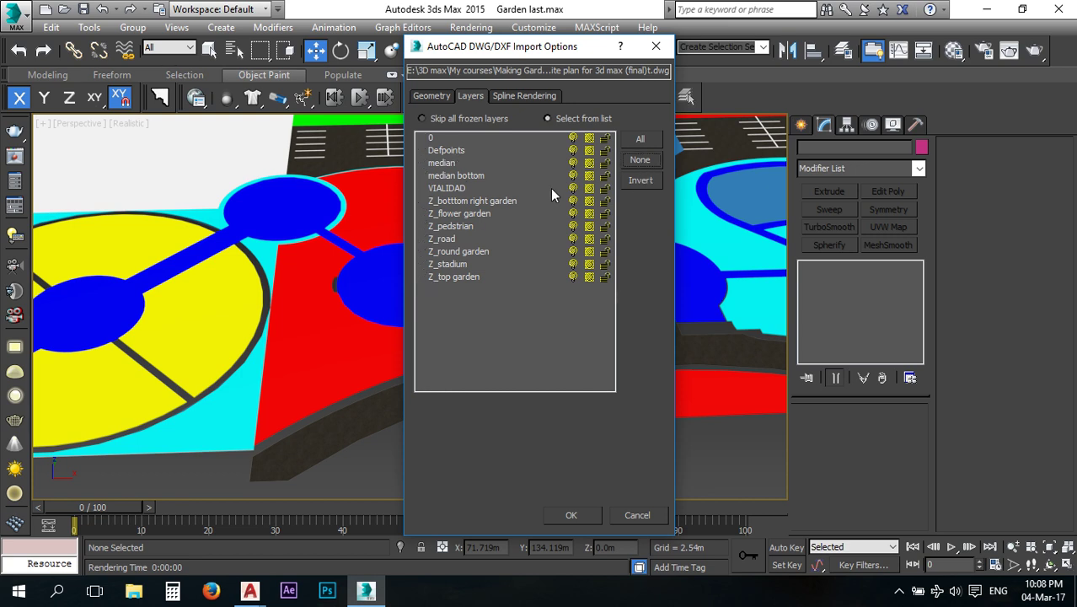
click(570, 516)
Select the imported "Layer:median bottom" shape by name and extrude it into solid medians on the entrance road.
scroll(430, 375, up, 6)
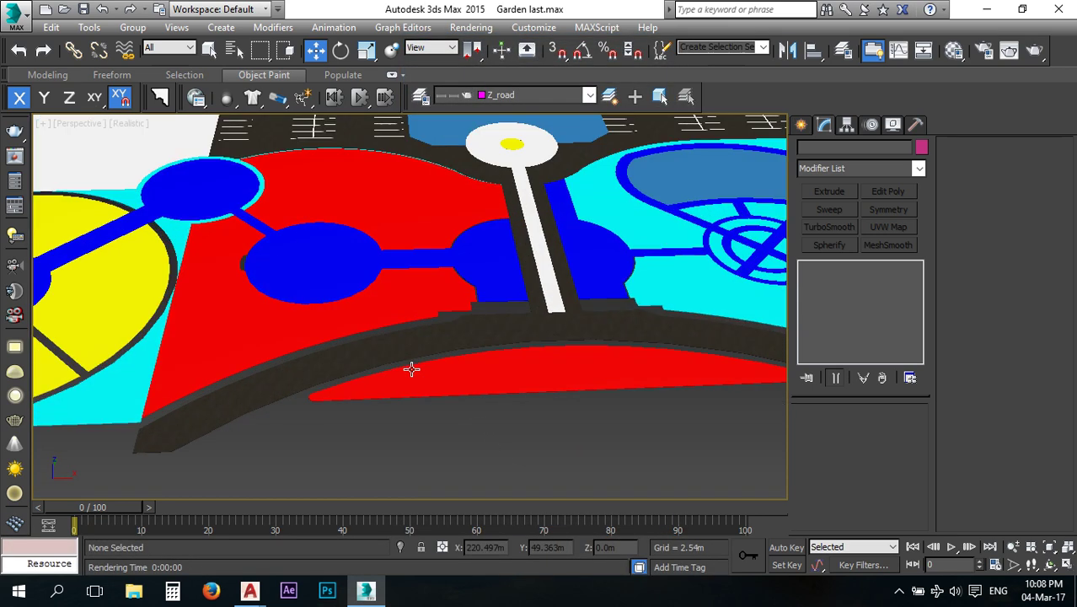
scroll(380, 351, down, 4)
middle_drag(408, 395, 517, 370)
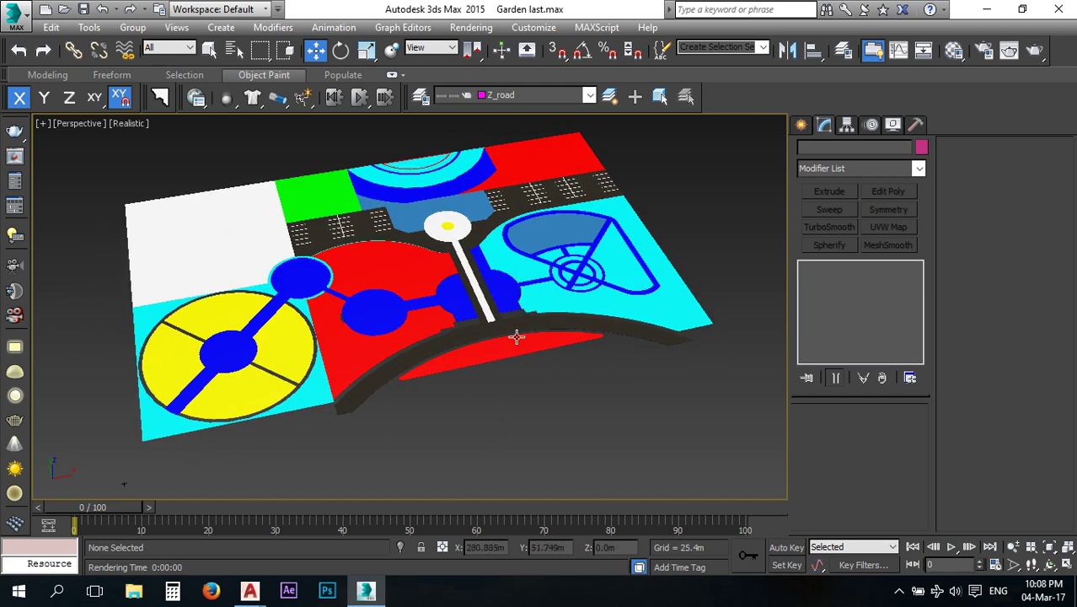
key(h)
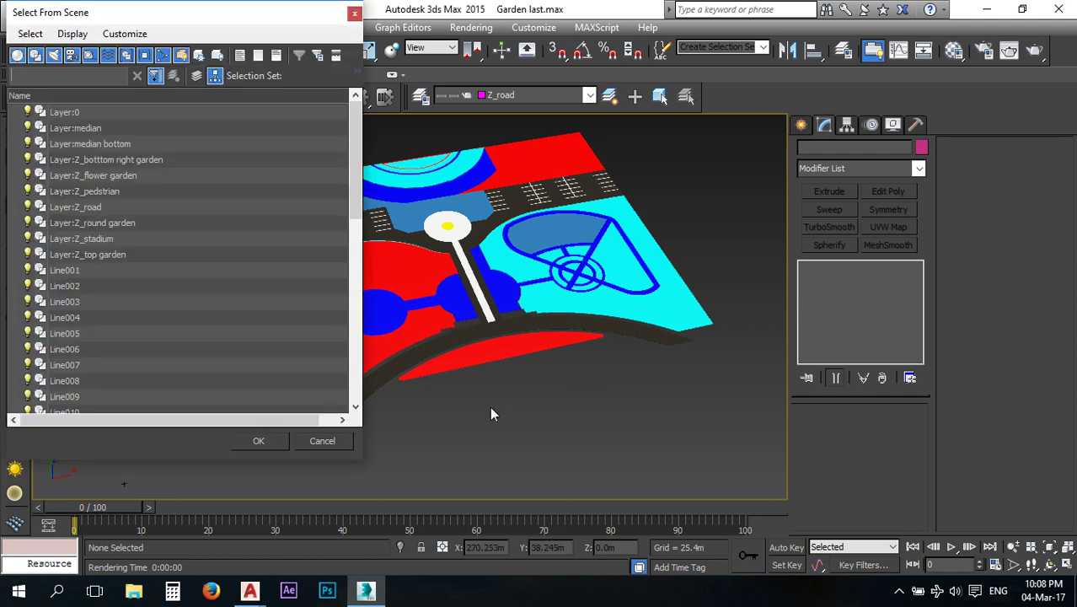
click(86, 144)
double_click(86, 144)
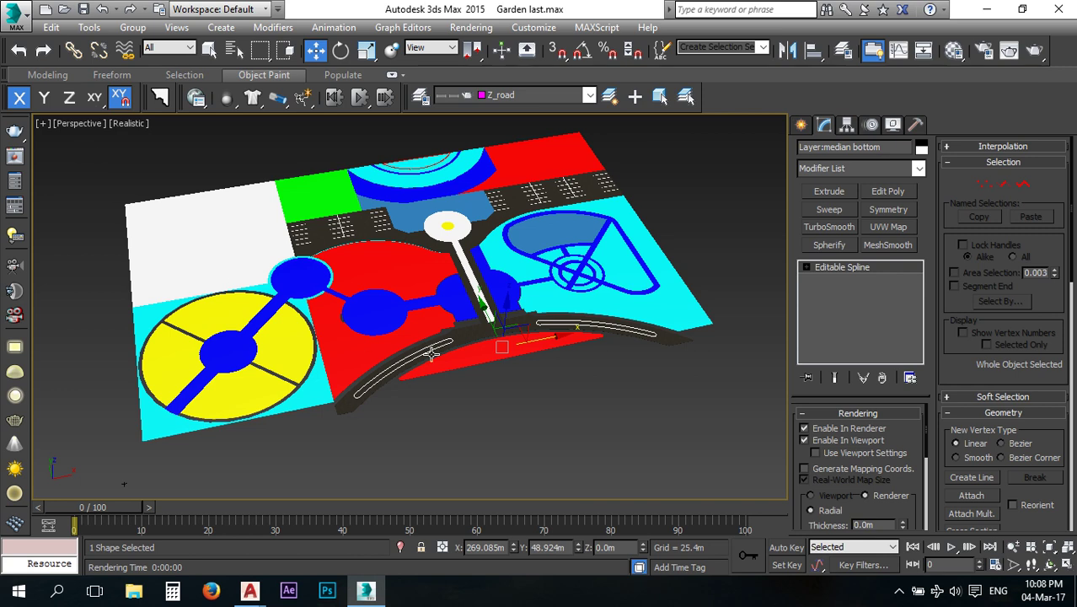
scroll(447, 353, up, 2)
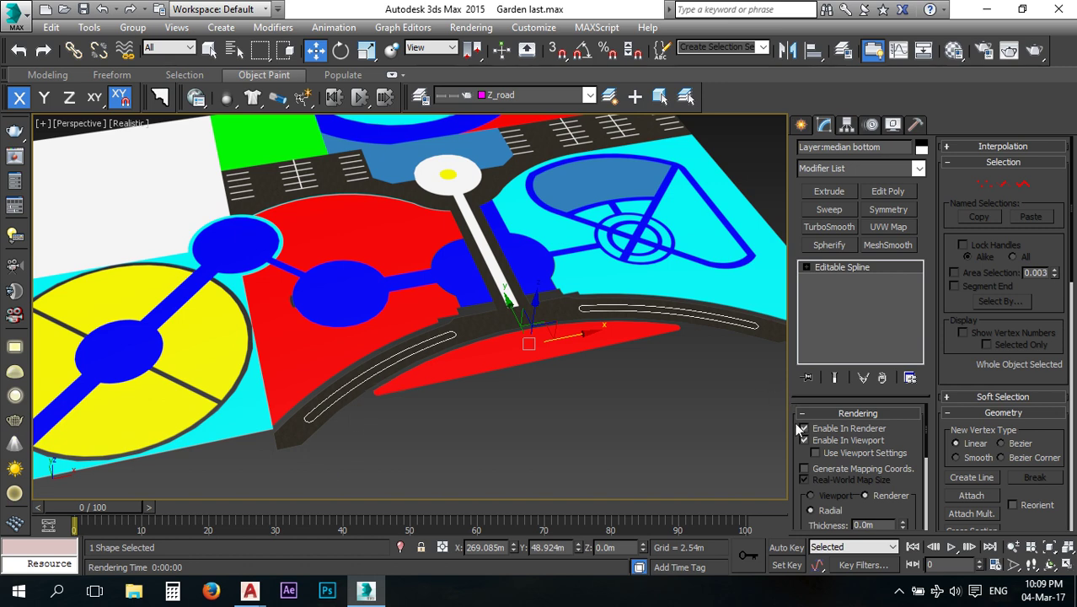
click(830, 191)
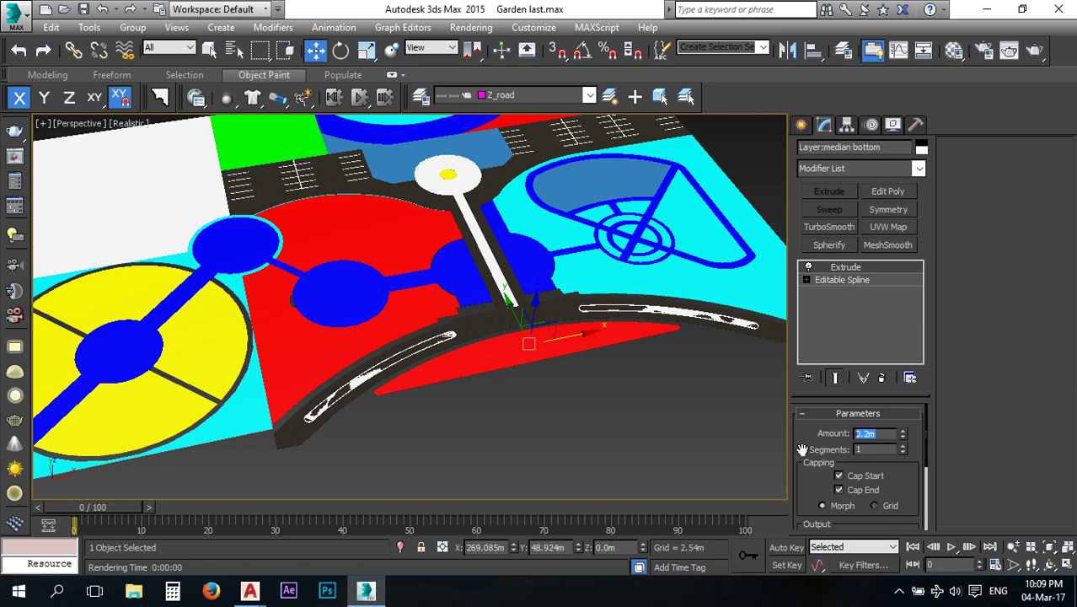
key(Return)
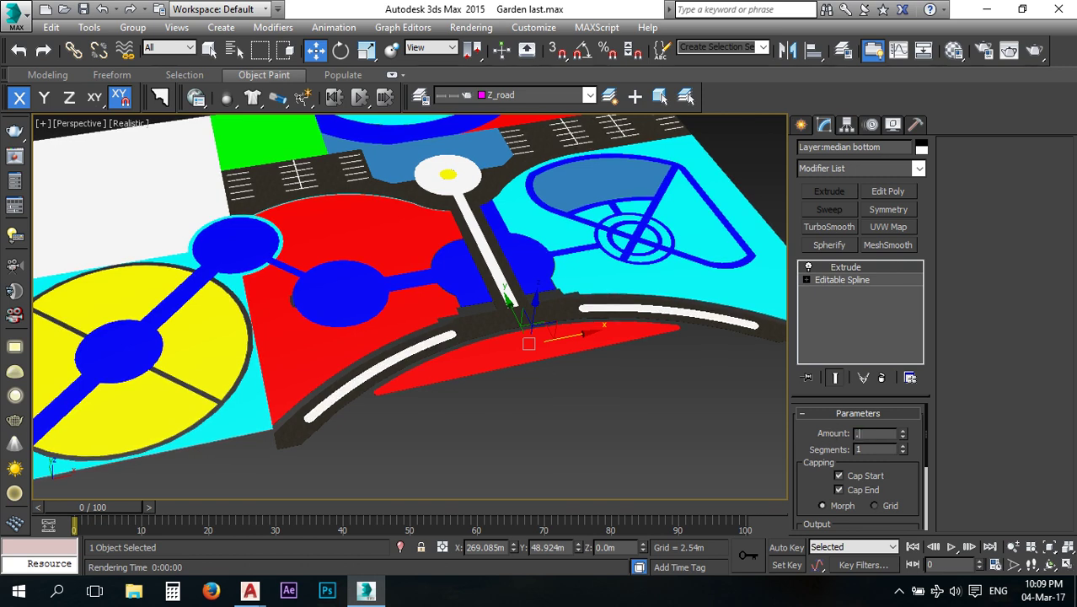
click(718, 406)
Examine the extruded medians on the curved entrance road from close up and from several angles.
scroll(499, 375, up, 4)
scroll(444, 321, up, 3)
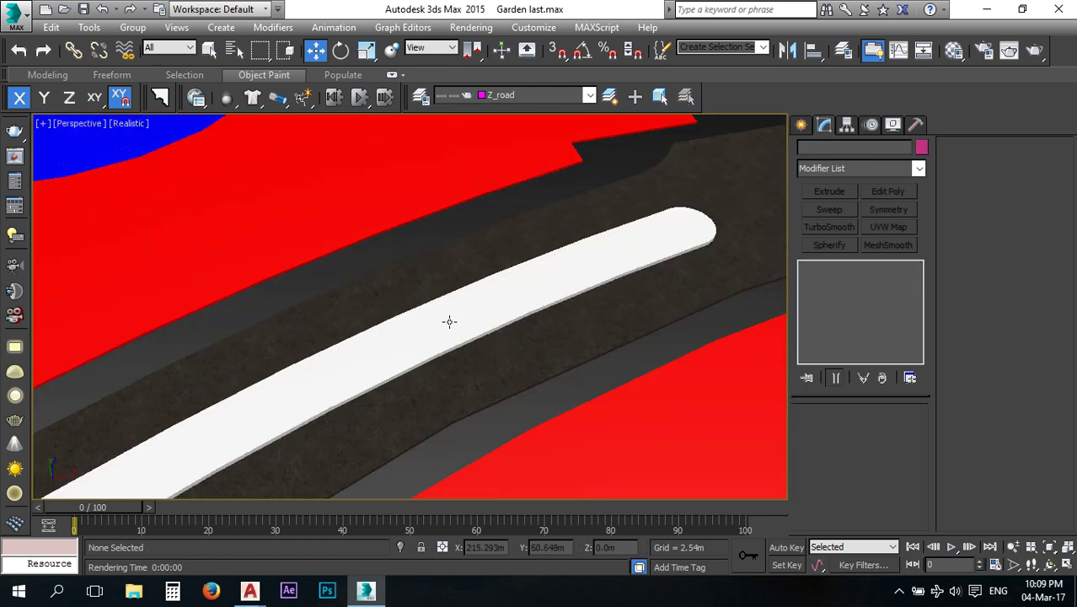
middle_drag(488, 357, 465, 352)
alt+middle_drag(528, 412, 496, 408)
scroll(496, 385, down, 3)
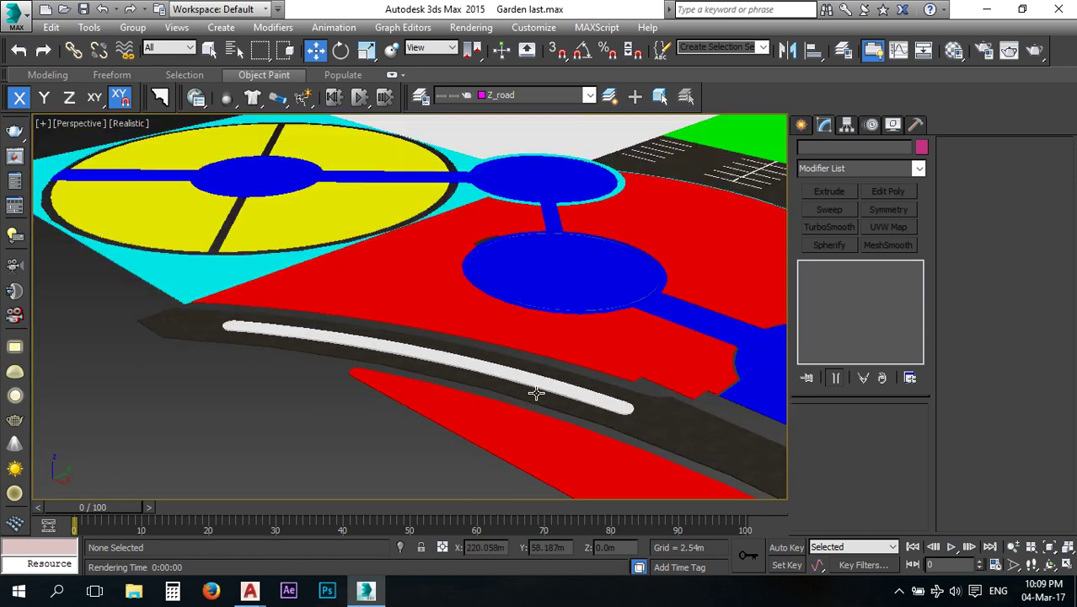
middle_drag(584, 399, 559, 368)
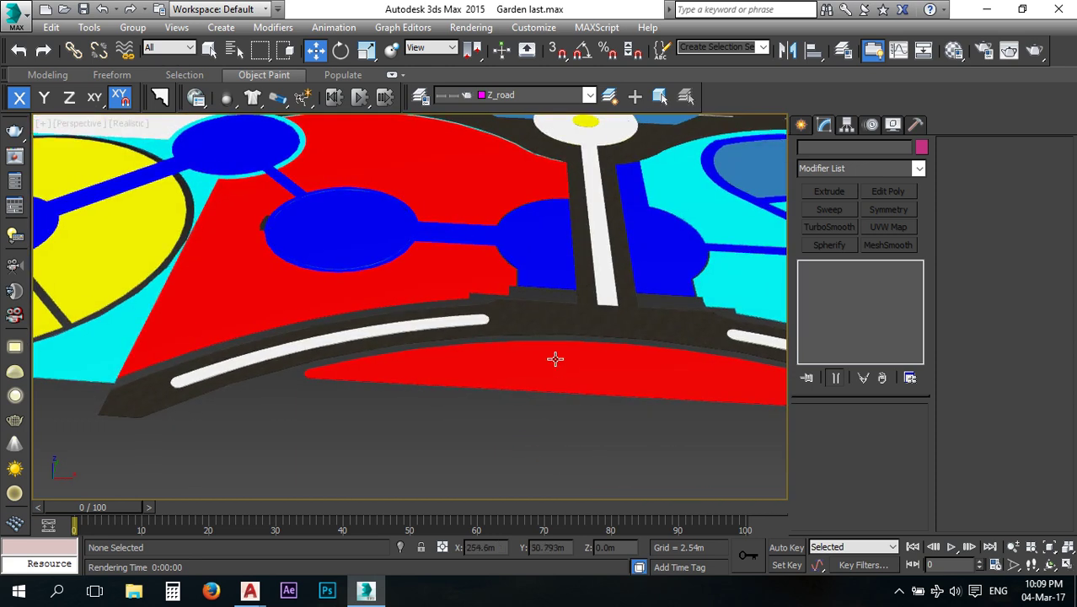
alt+middle_drag(635, 331, 460, 379)
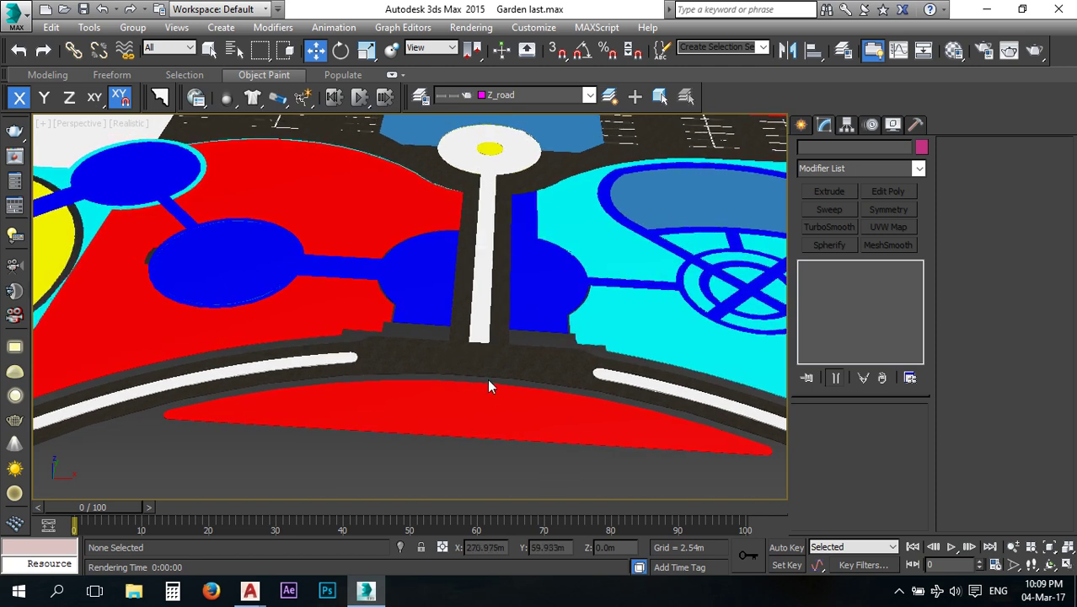
scroll(503, 360, down, 2)
scroll(488, 385, up, 4)
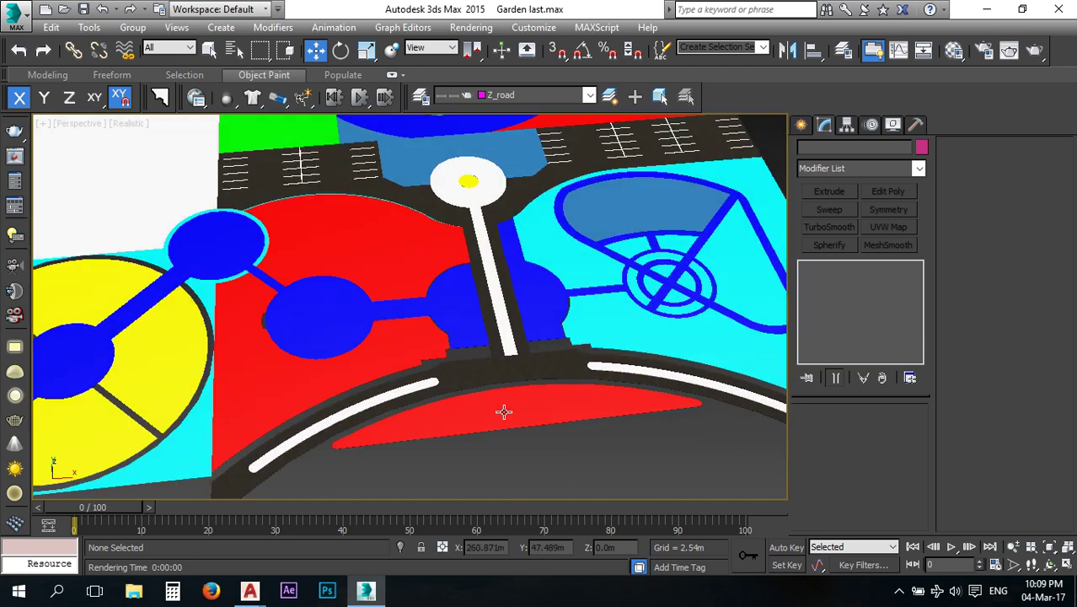
scroll(449, 415, up, 3)
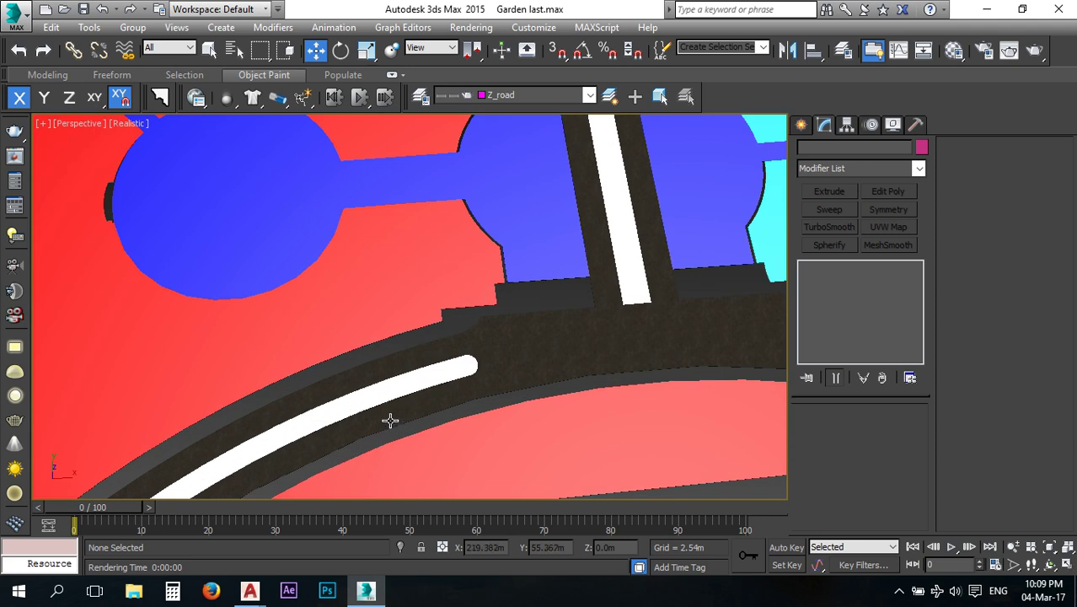
middle_drag(384, 423, 470, 298)
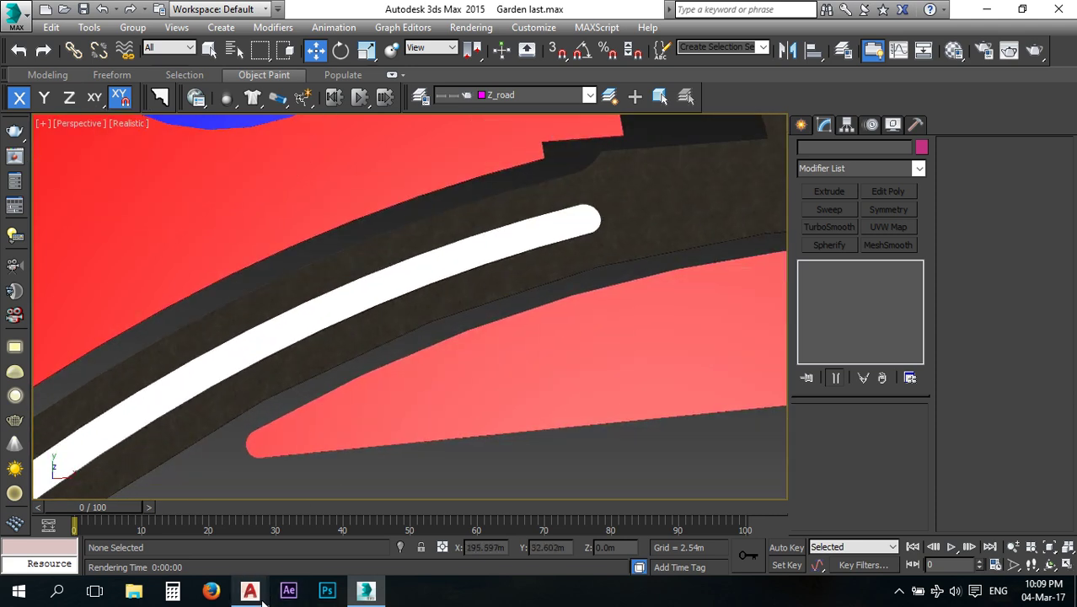
mouse_move(262, 599)
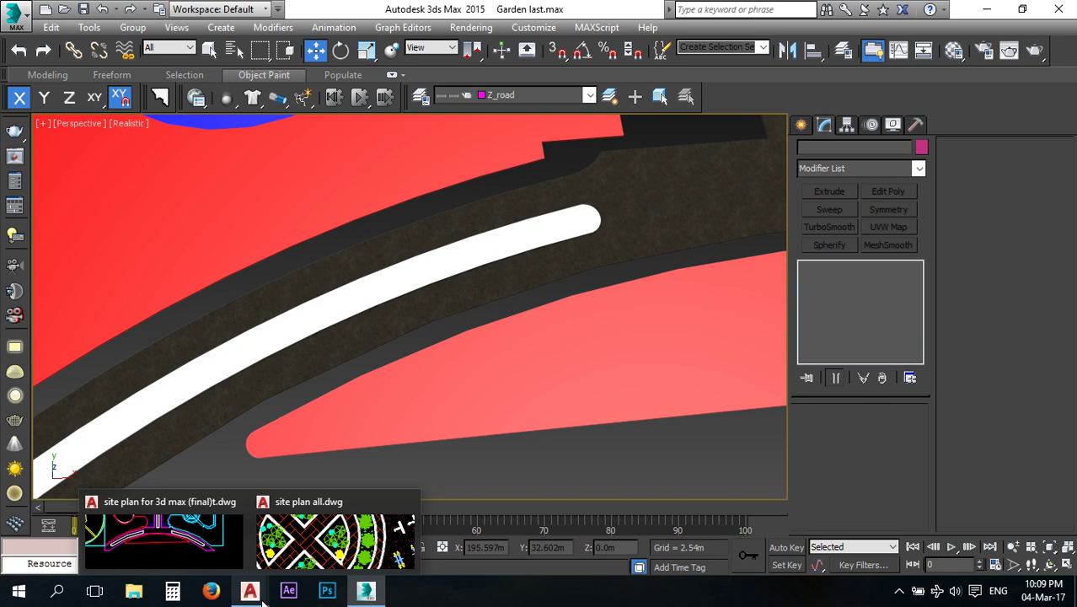
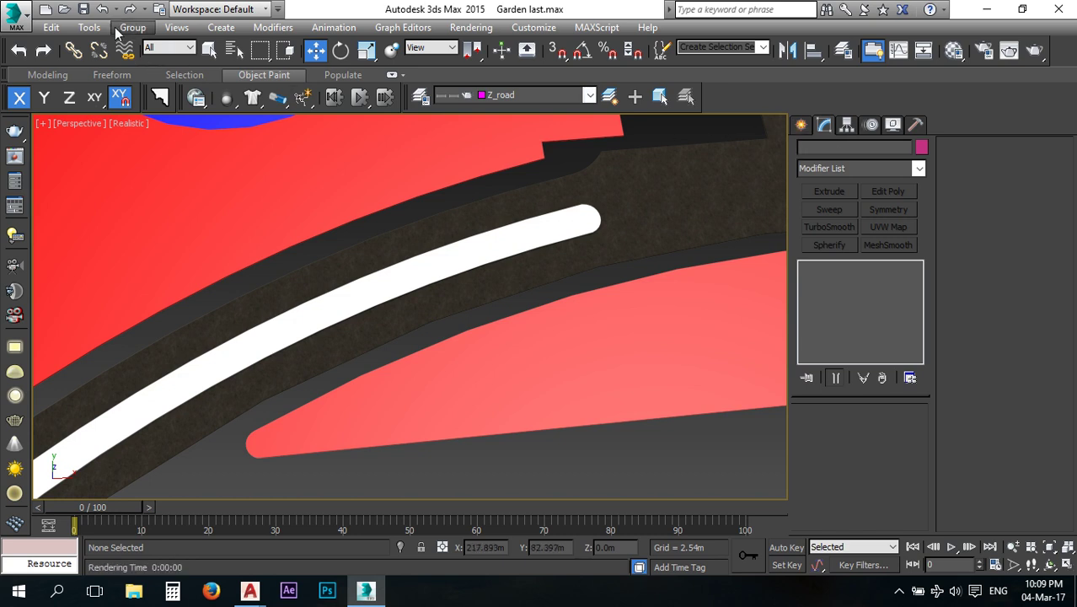
Draw a three-point spline line along the outer road lane, following the curve of the white median.
click(801, 125)
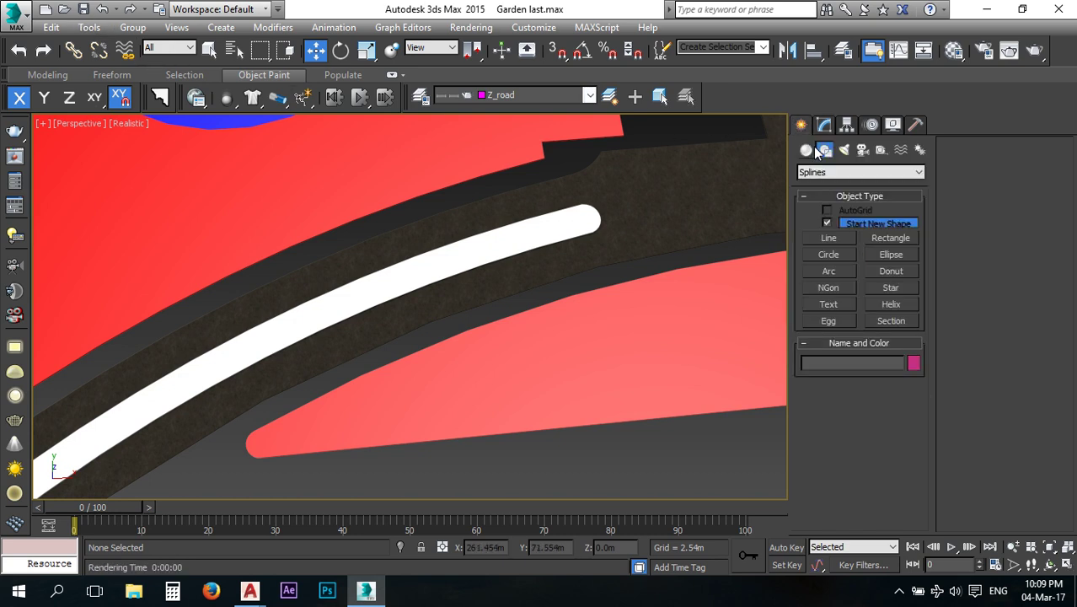
click(828, 238)
middle_drag(693, 253, 519, 221)
middle_drag(295, 297, 569, 213)
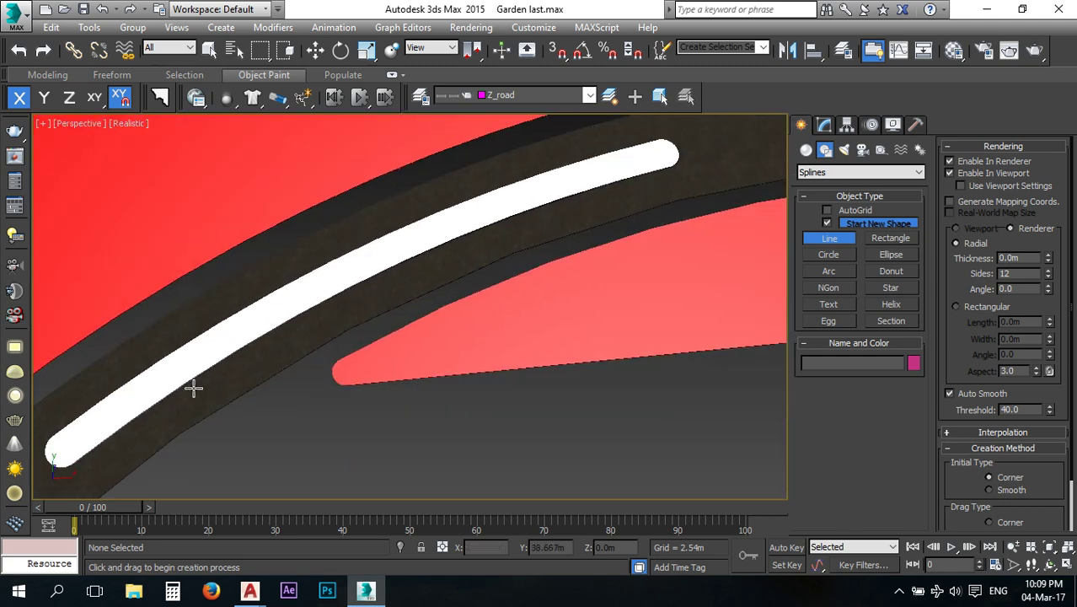
click(155, 418)
click(291, 333)
click(469, 249)
right_click(474, 428)
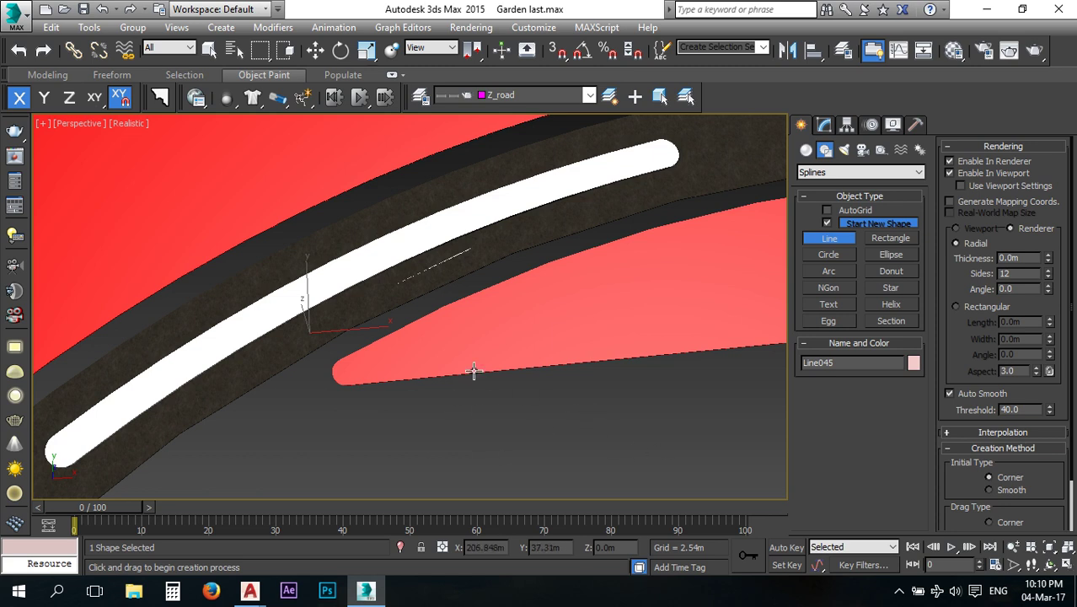
right_click(550, 456)
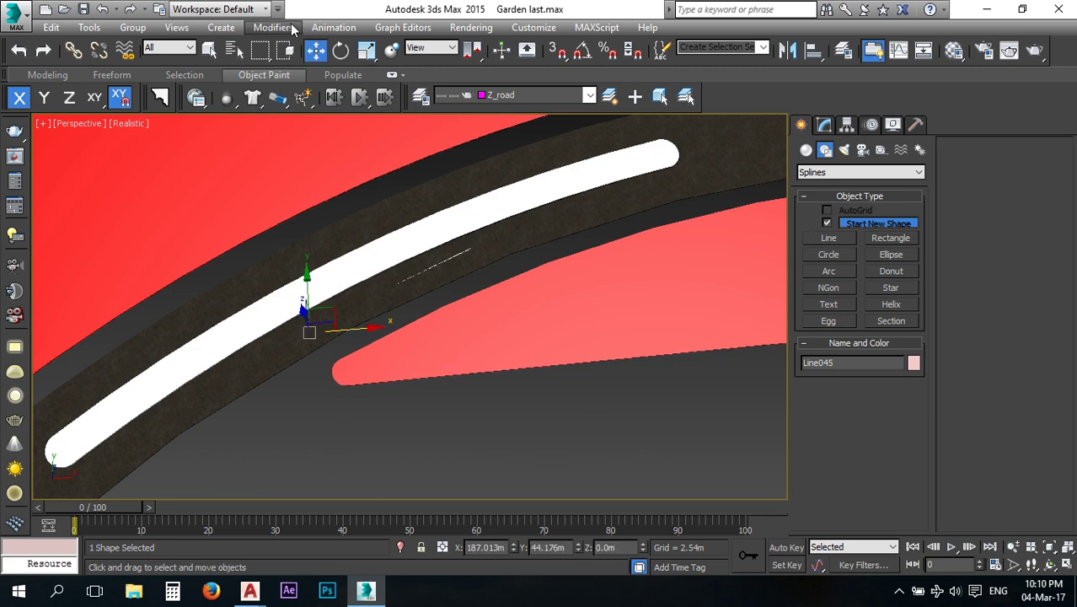
Raise the new lane line about 2 m in Z above the road surface and clear the selection.
click(315, 50)
mouse_move(304, 293)
mouse_down()
mouse_move(301, 279)
mouse_move(313, 308)
mouse_move(299, 305)
mouse_up()
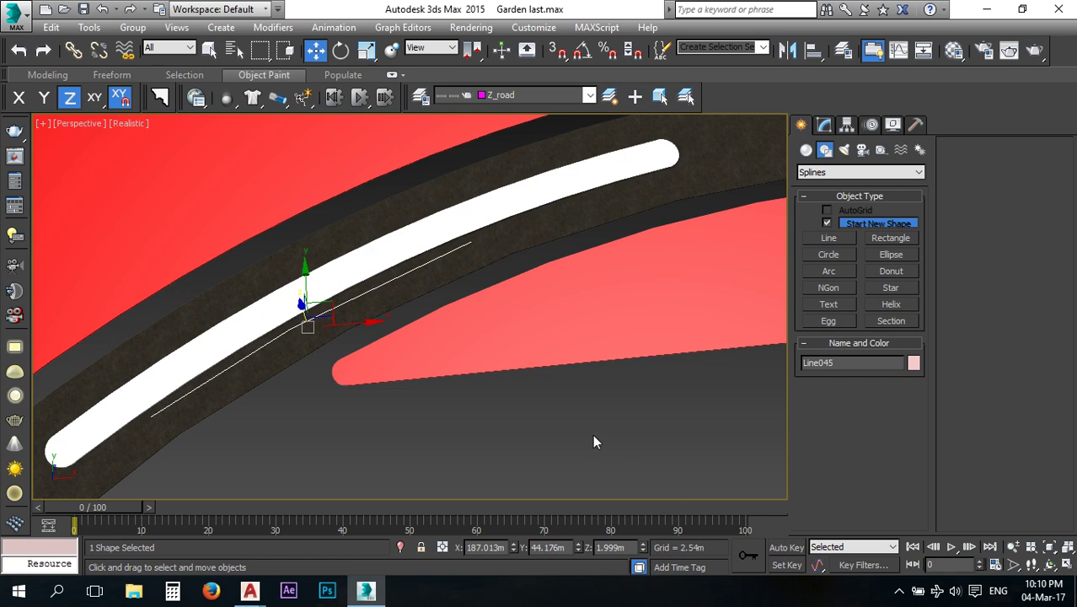
click(636, 445)
middle_drag(356, 317, 383, 313)
alt+middle_drag(414, 369, 452, 296)
scroll(473, 322, up, 3)
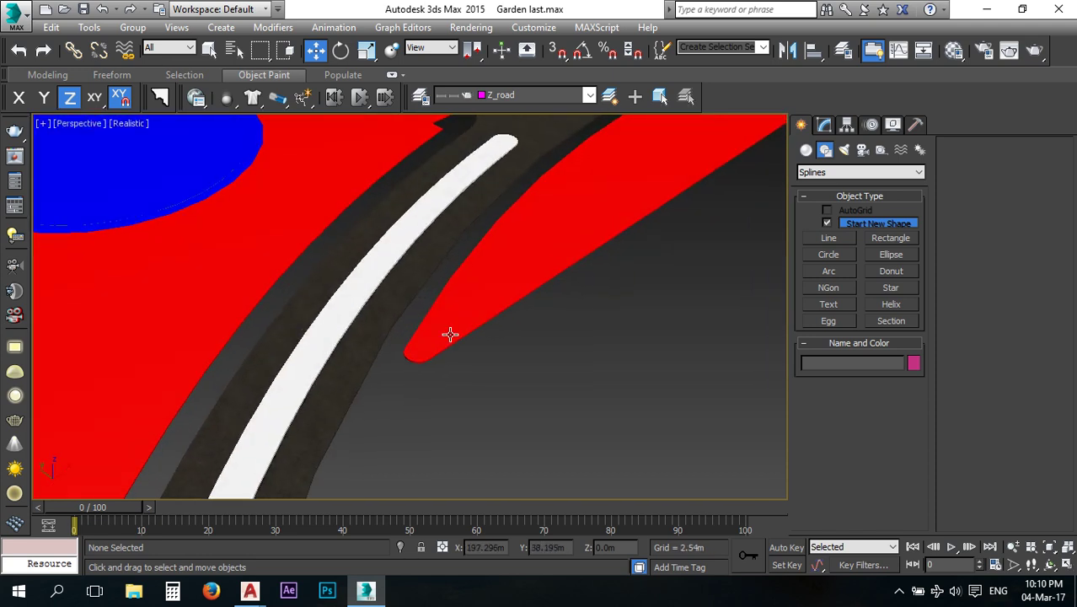
click(373, 320)
click(412, 401)
Create a thin plane about 1.5 m long and 8.7 m wide on the empty ground beside the road.
click(805, 149)
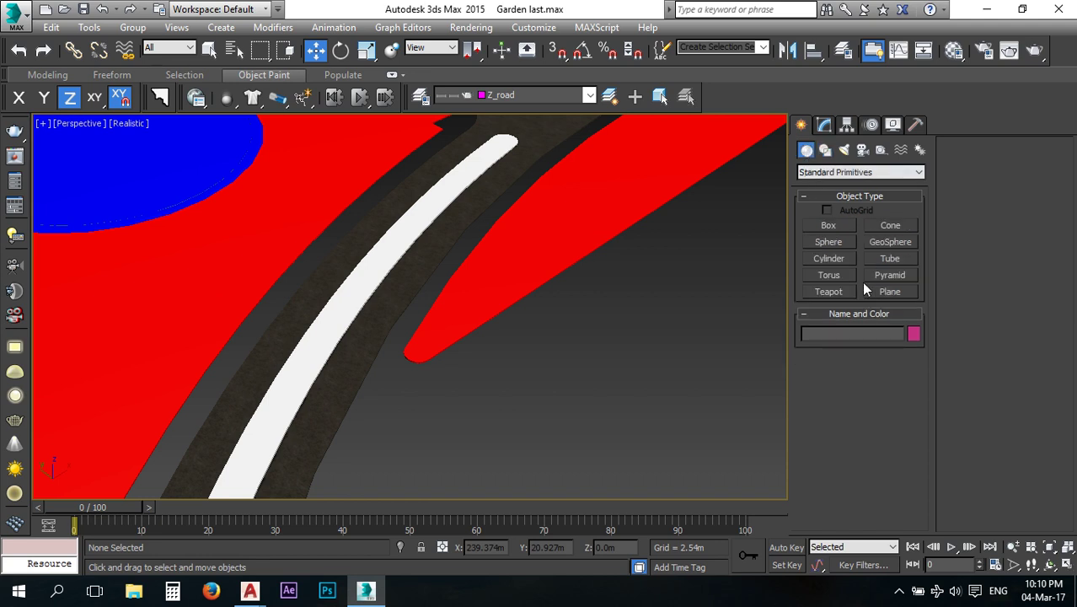
click(890, 292)
drag(570, 360, 530, 407)
middle_drag(569, 387, 553, 384)
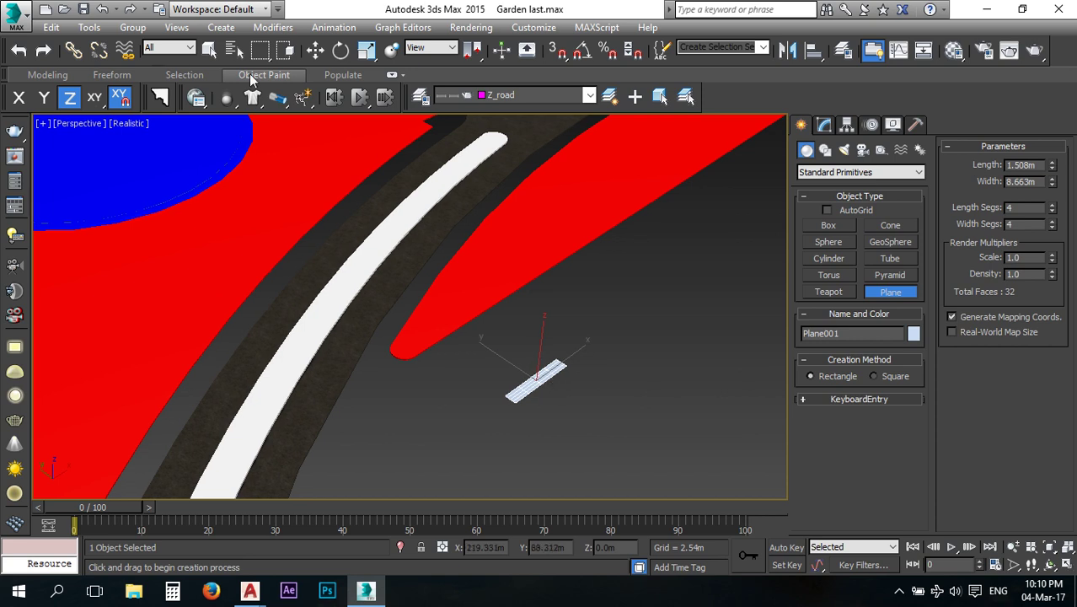
Open the Spacing Tool for the new plane and start picking a path.
click(88, 27)
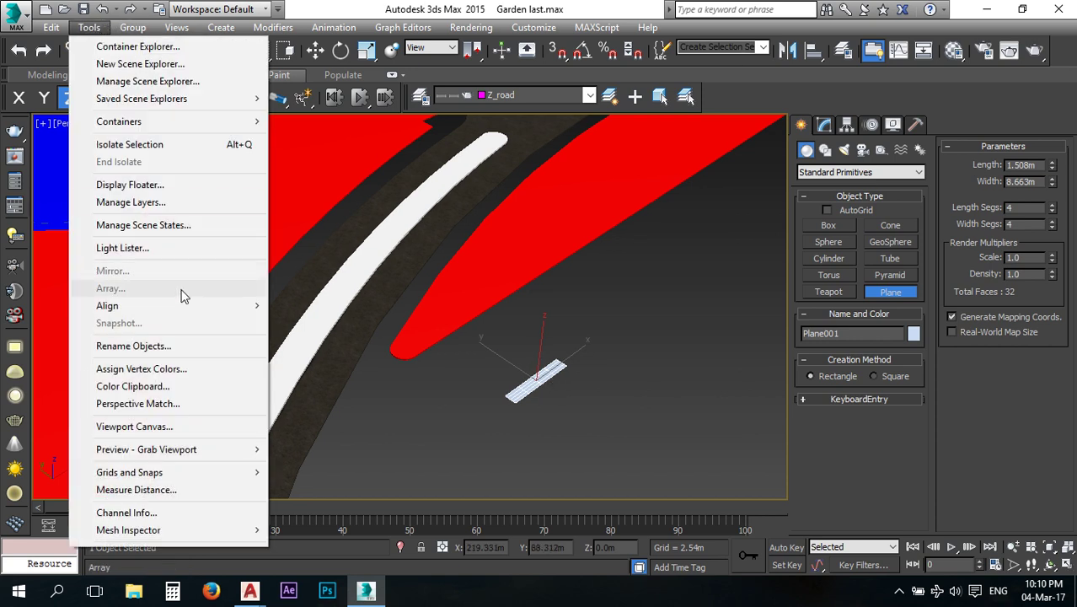
mouse_move(193, 308)
click(320, 341)
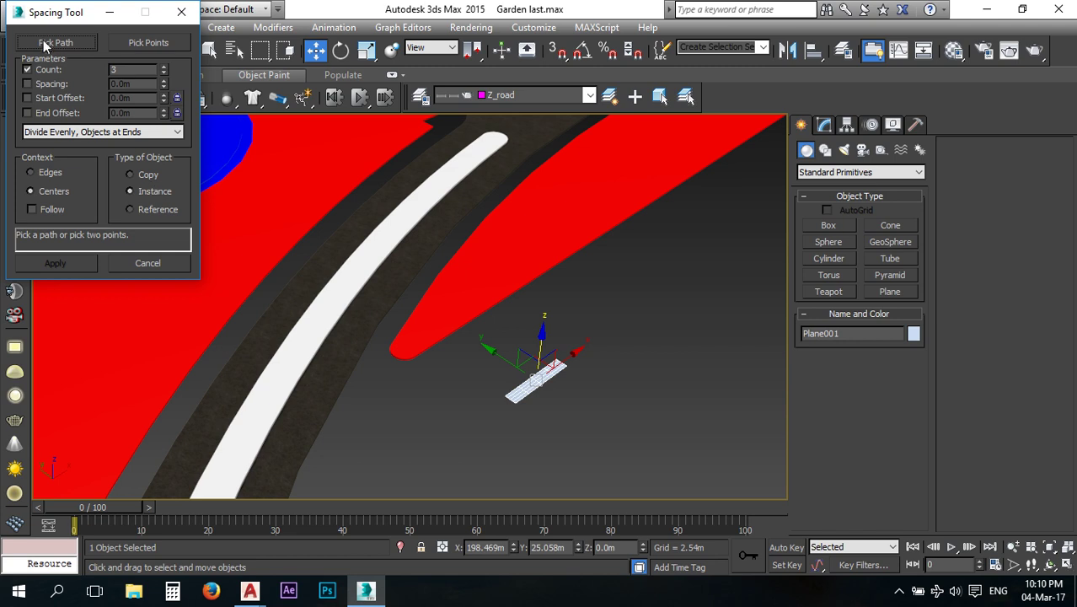
click(58, 43)
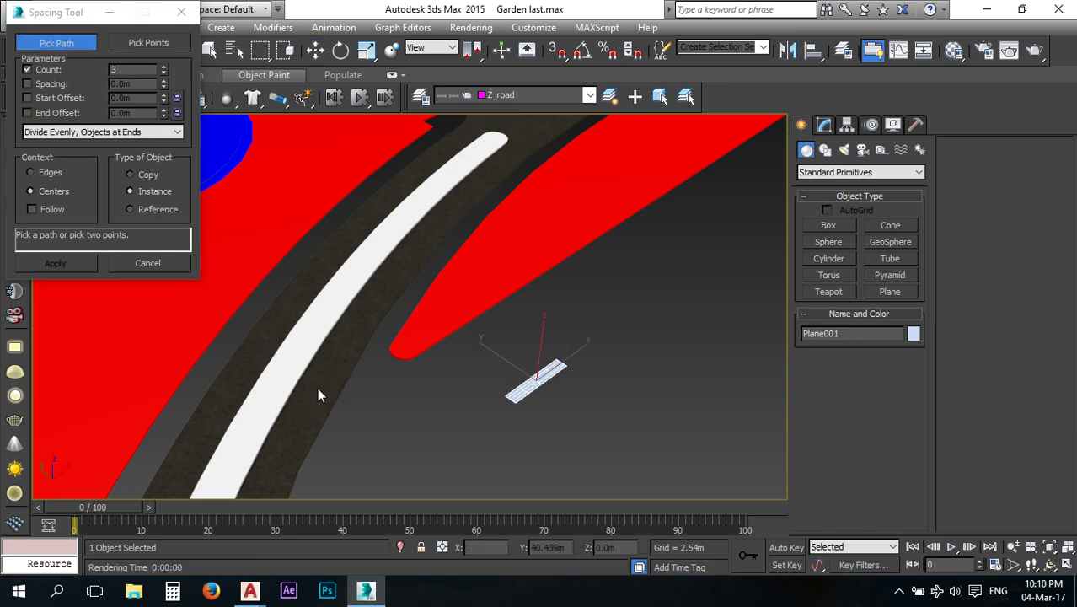
Look through the pickable lines by name for the spacing path and close the list without picking one.
alt+middle_drag(395, 388, 368, 376)
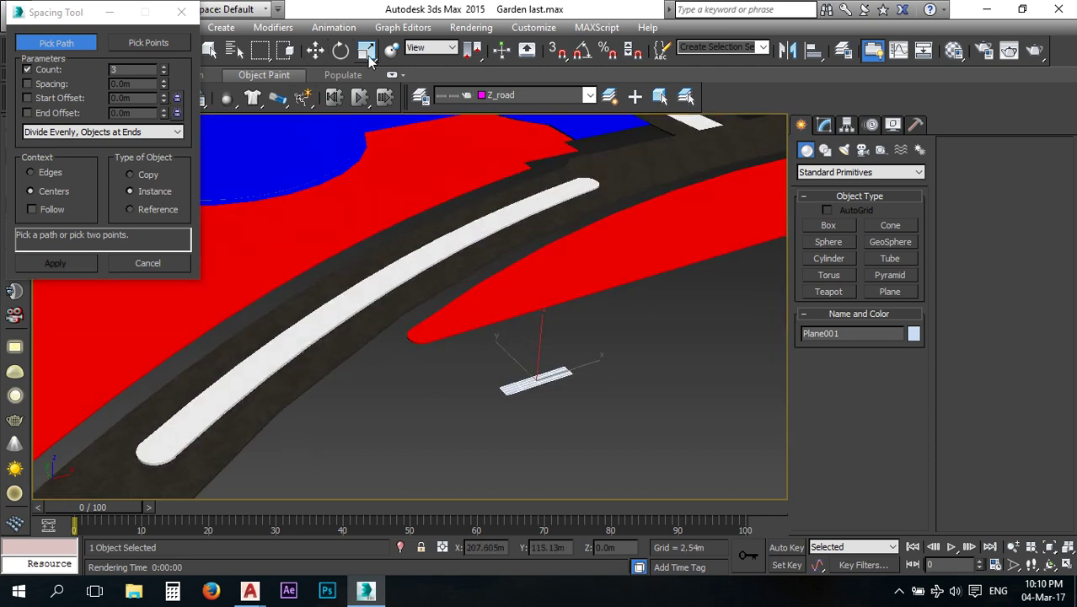
key(h)
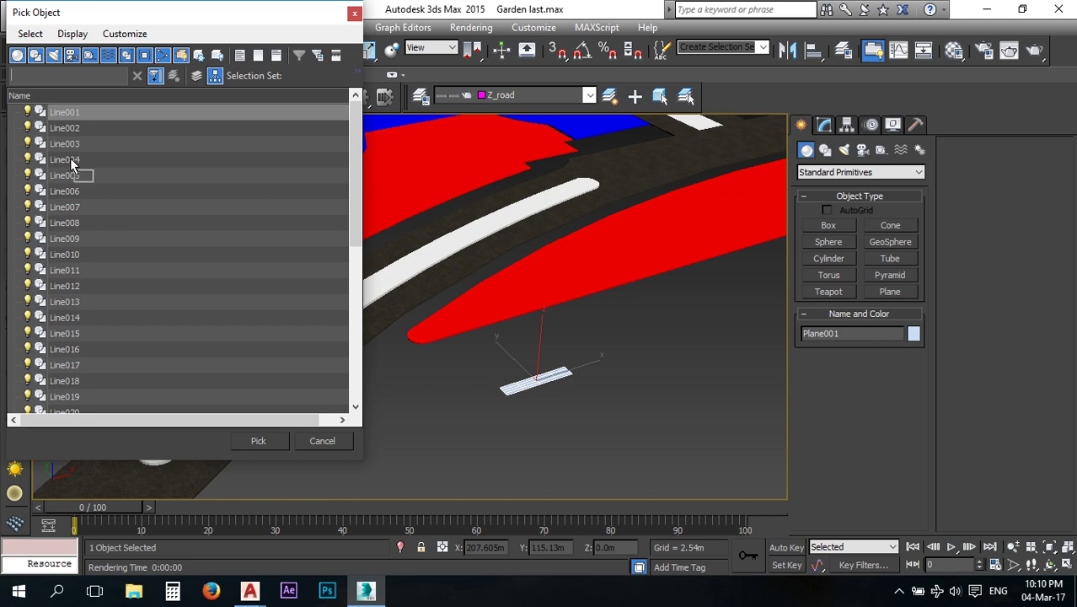
scroll(84, 181, down, 7)
drag(353, 323, 360, 264)
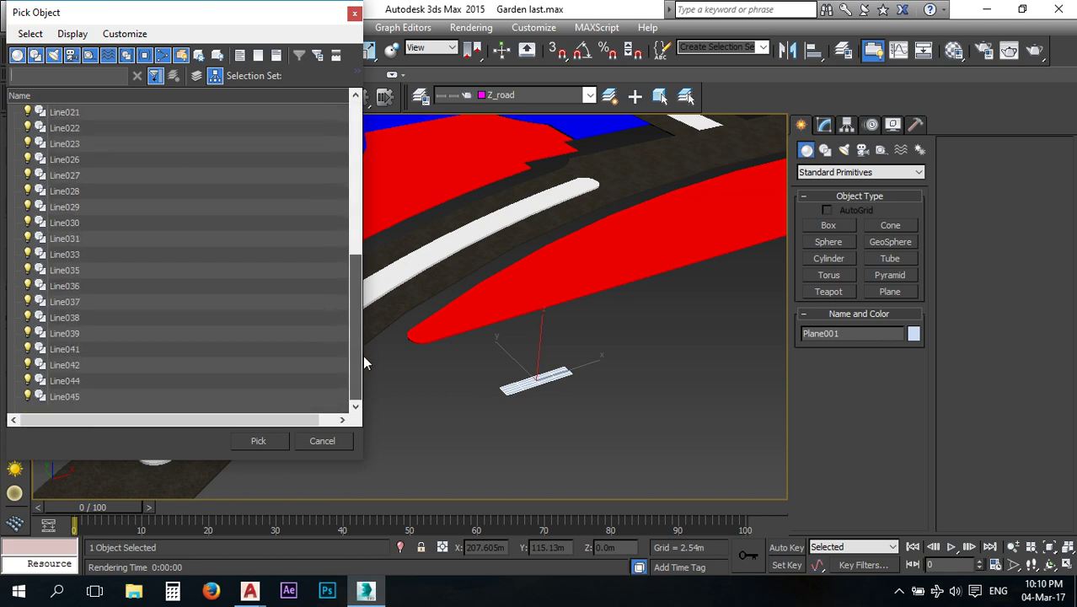
click(337, 441)
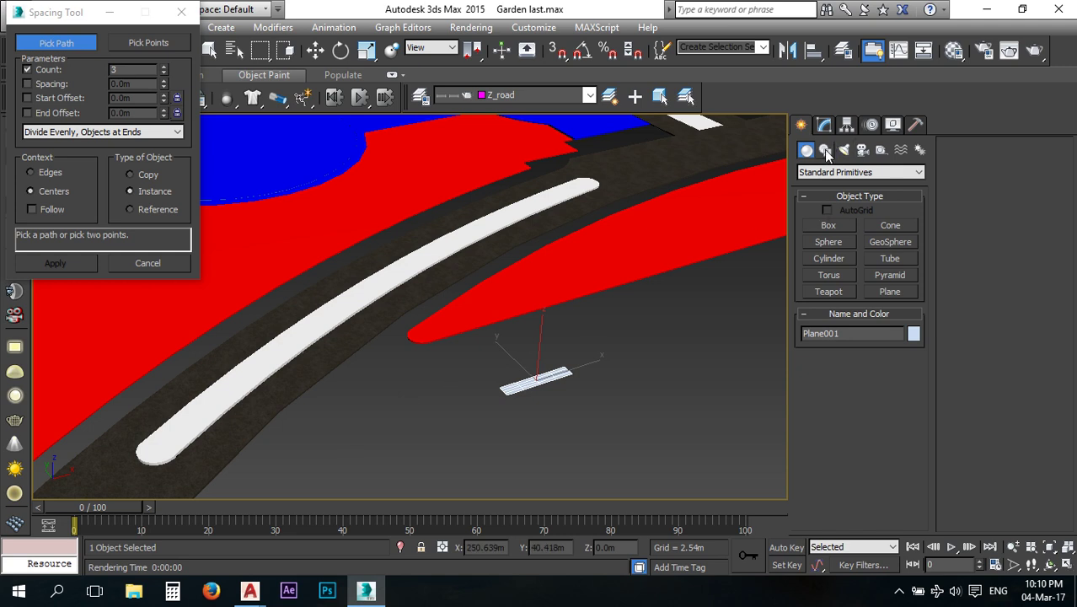
Draw a four-point line on the open ground outside the road, roughly parallel to its curve.
click(825, 150)
click(829, 238)
click(325, 457)
click(386, 389)
click(472, 338)
click(629, 308)
right_click(629, 321)
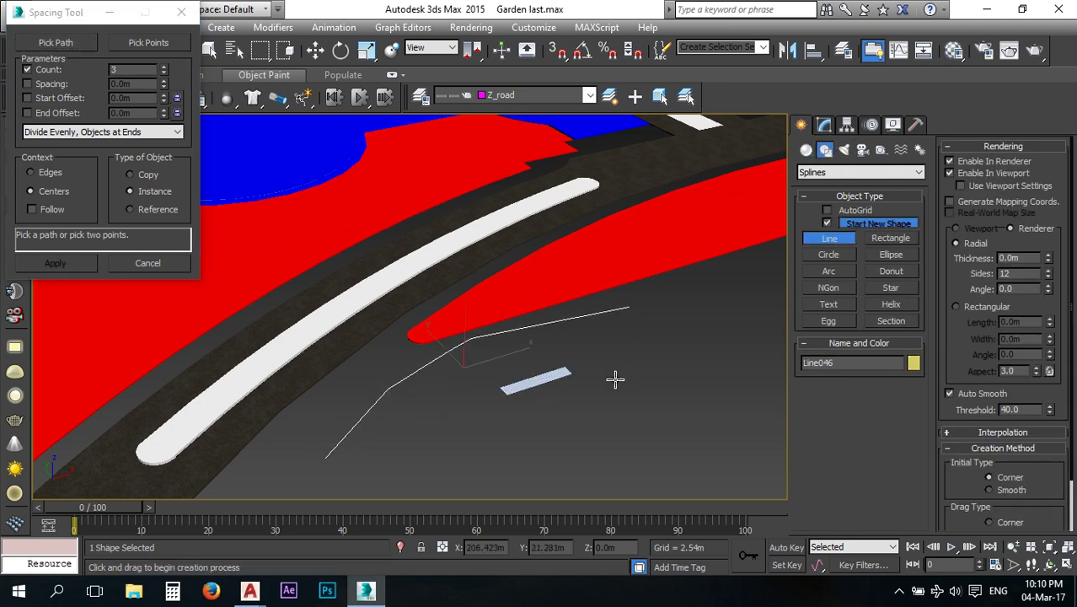
right_click(615, 379)
Clear the plane selection and make 0 (default) the current layer.
click(530, 385)
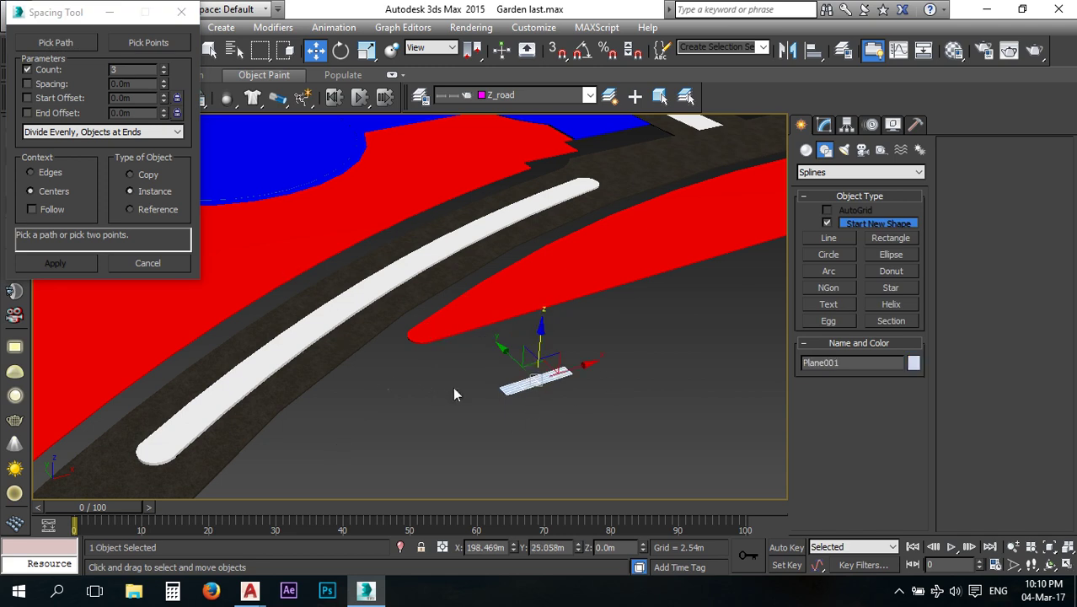
click(410, 422)
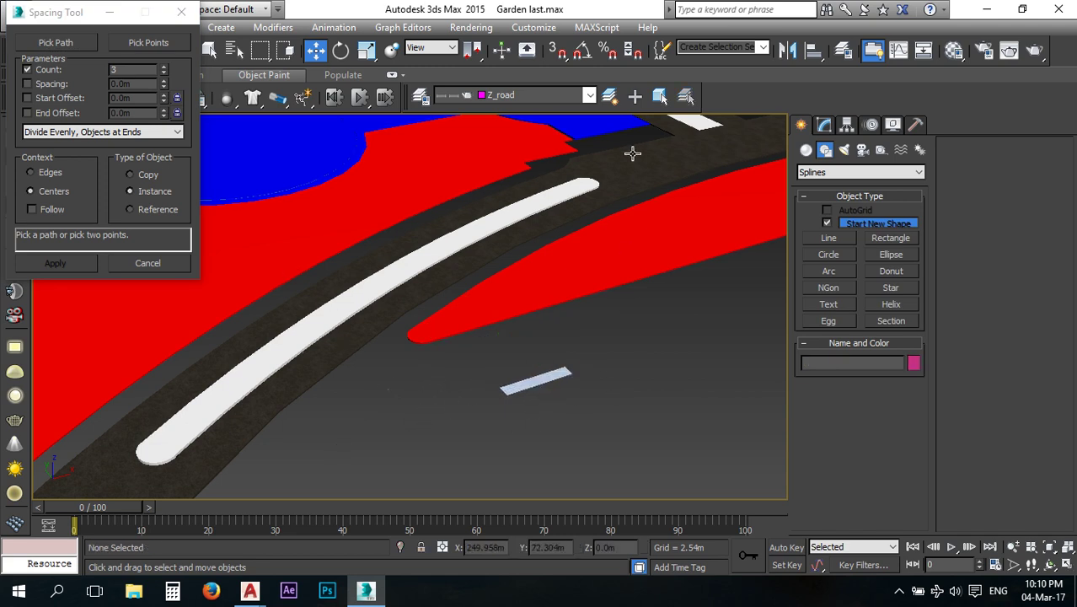
click(529, 93)
click(514, 113)
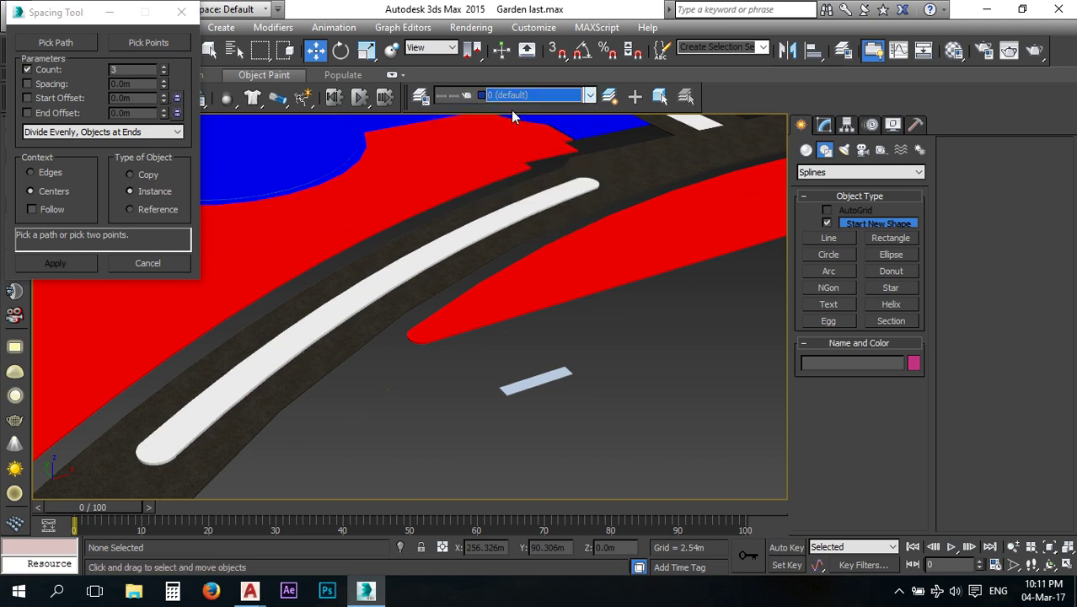
Draw a three-point angled test line near the plane and delete it.
click(828, 237)
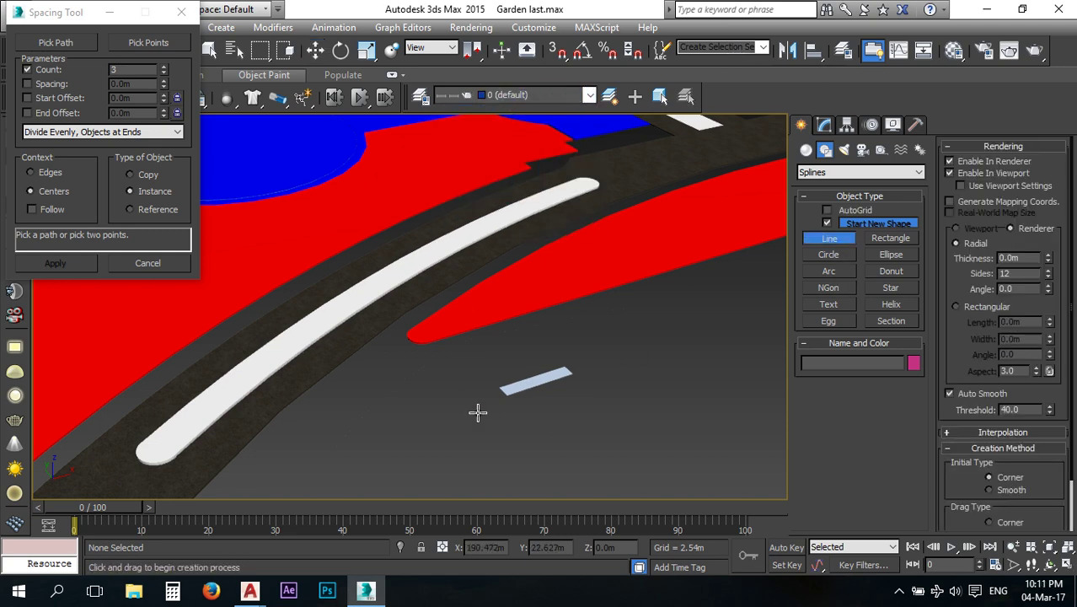
click(455, 395)
click(370, 439)
click(403, 463)
right_click(421, 462)
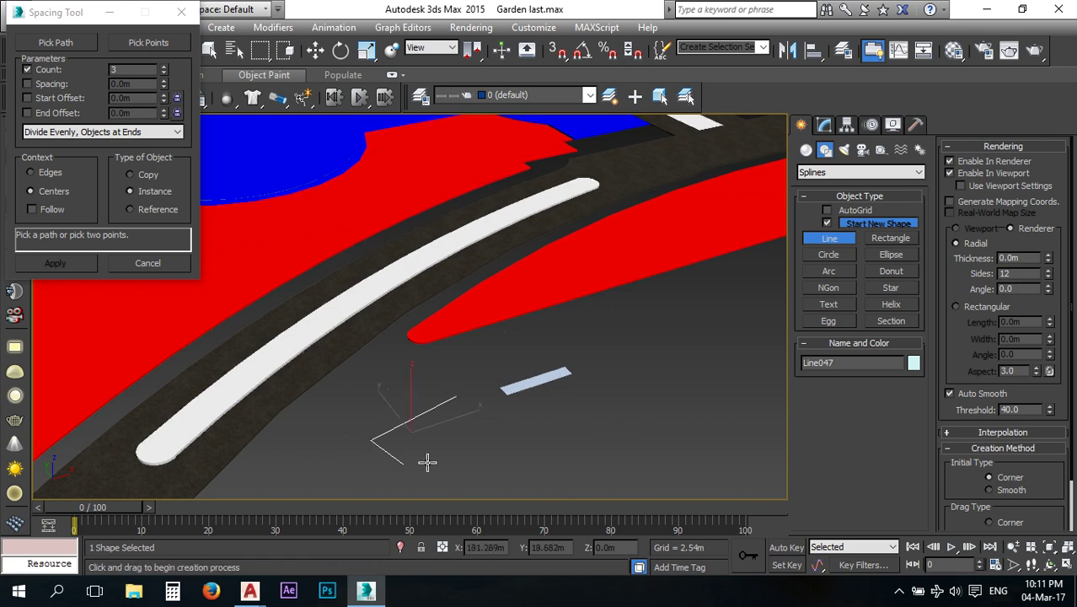
middle_drag(464, 428, 466, 419)
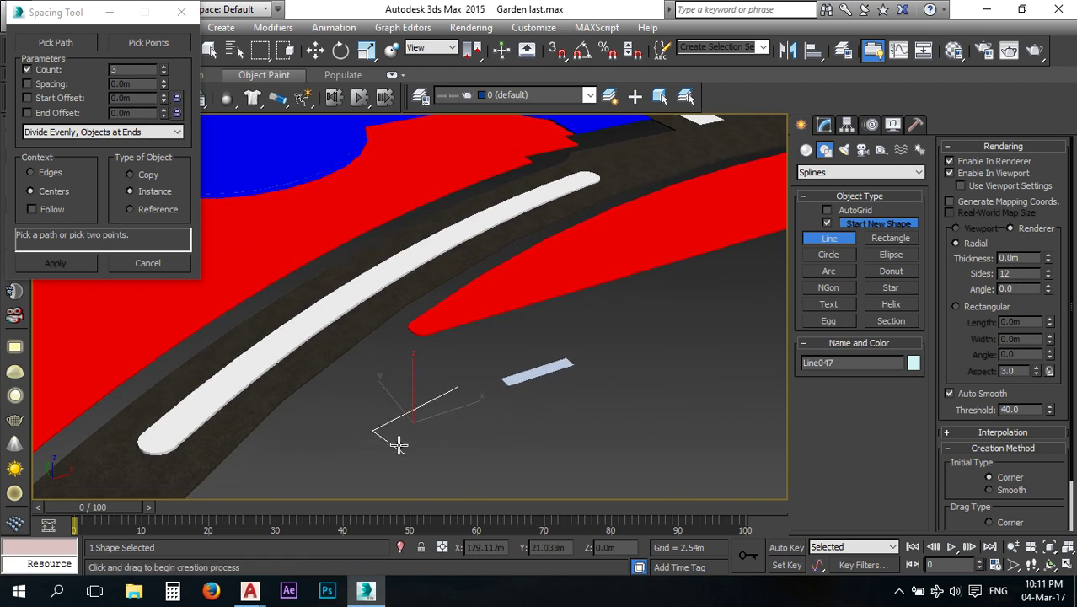
right_click(438, 428)
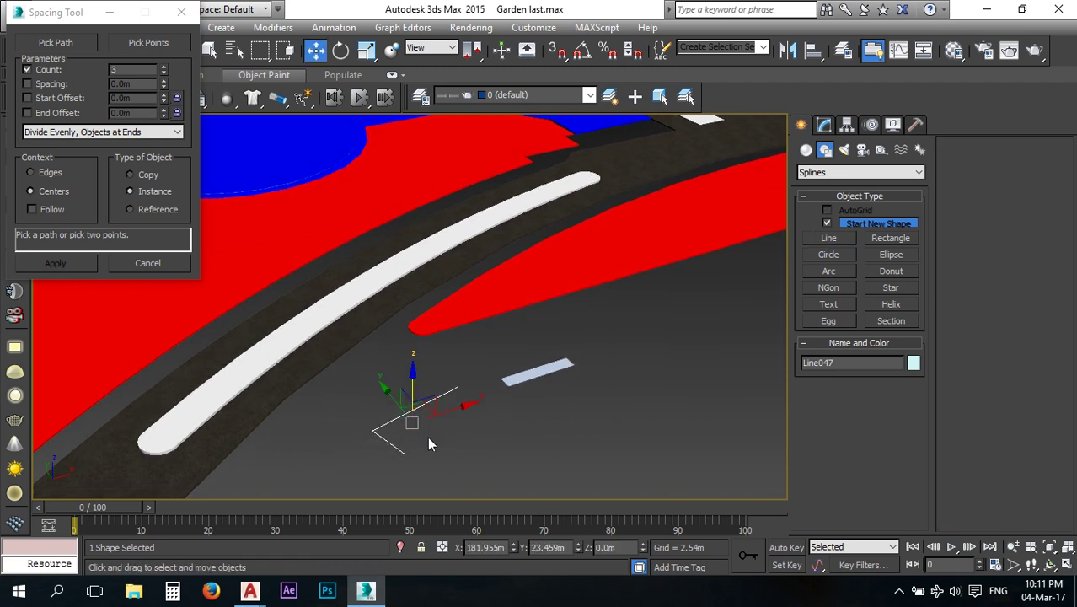
key(Delete)
Draw another line along the outer road lane beside the median and lift it slightly in Z.
click(830, 237)
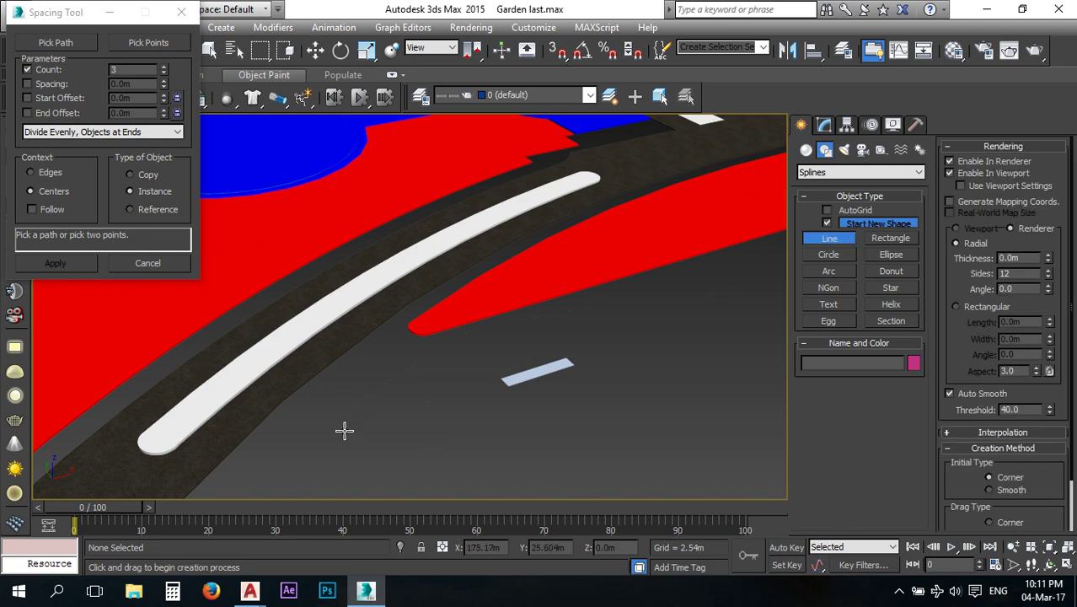
click(237, 413)
click(307, 353)
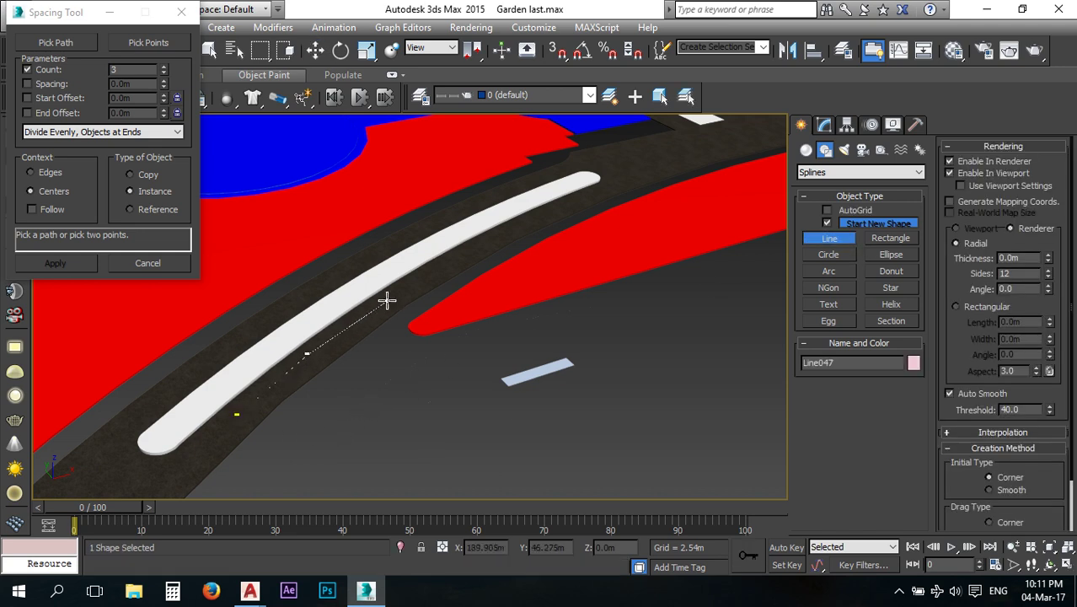
right_click(425, 330)
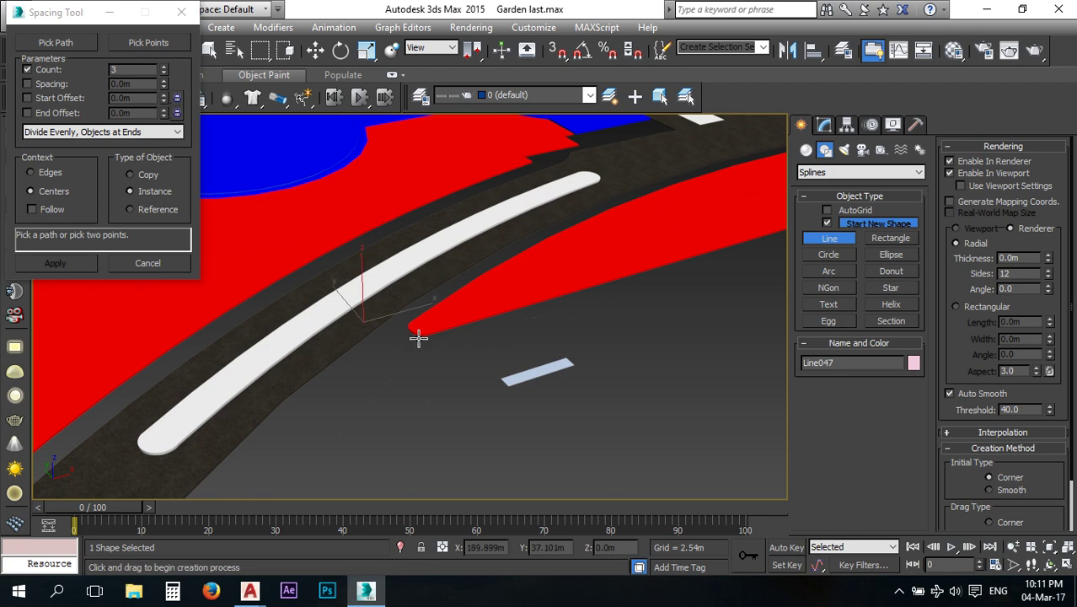
click(315, 50)
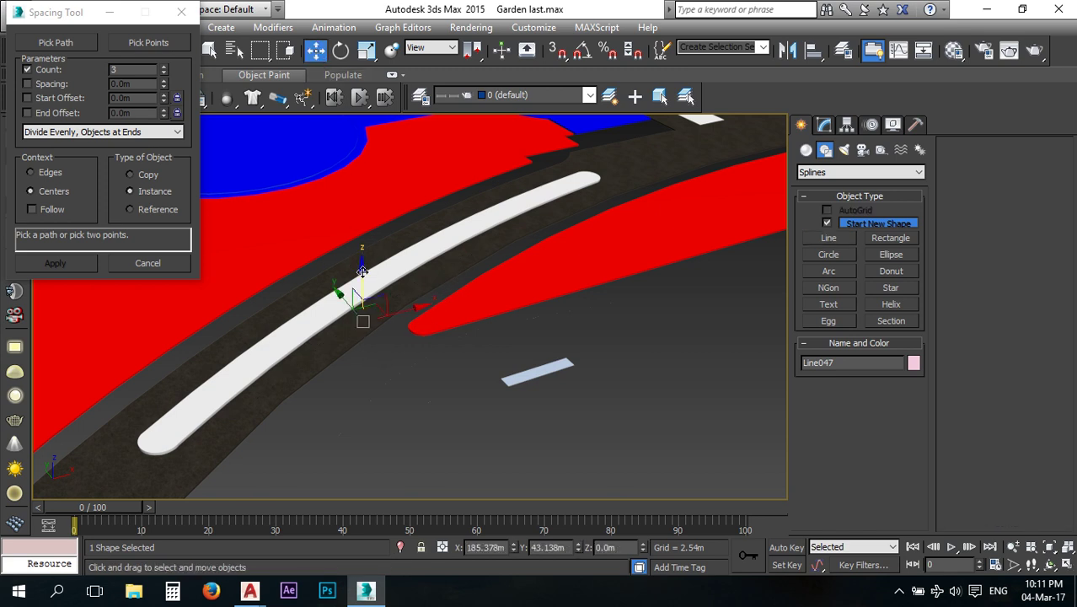
drag(363, 280, 363, 273)
click(462, 420)
Try to pick the line on the road lane as the plane's path in the Spacing Tool.
click(523, 379)
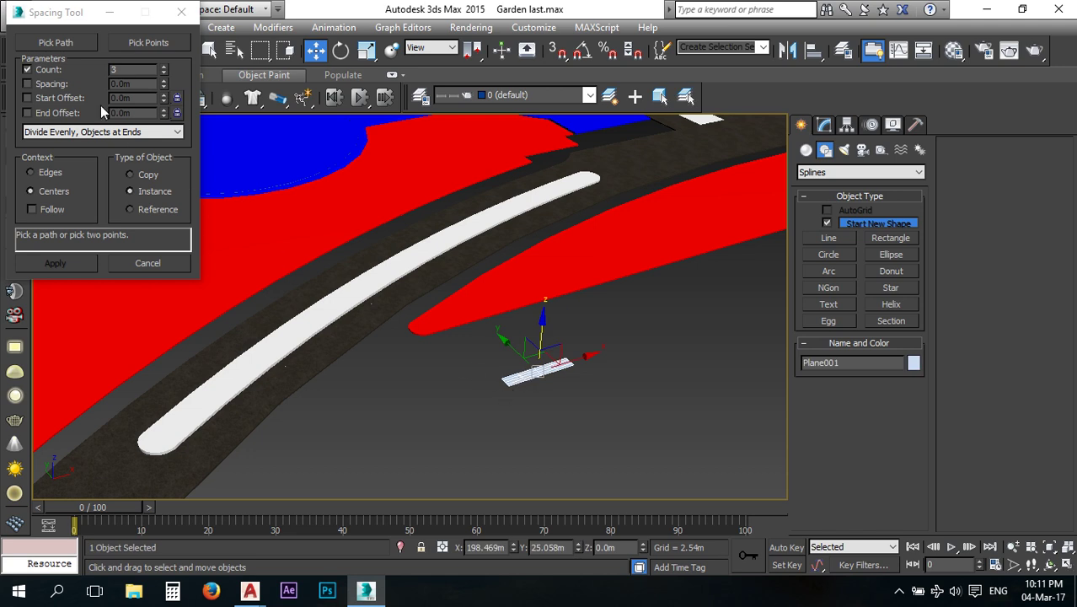
click(55, 42)
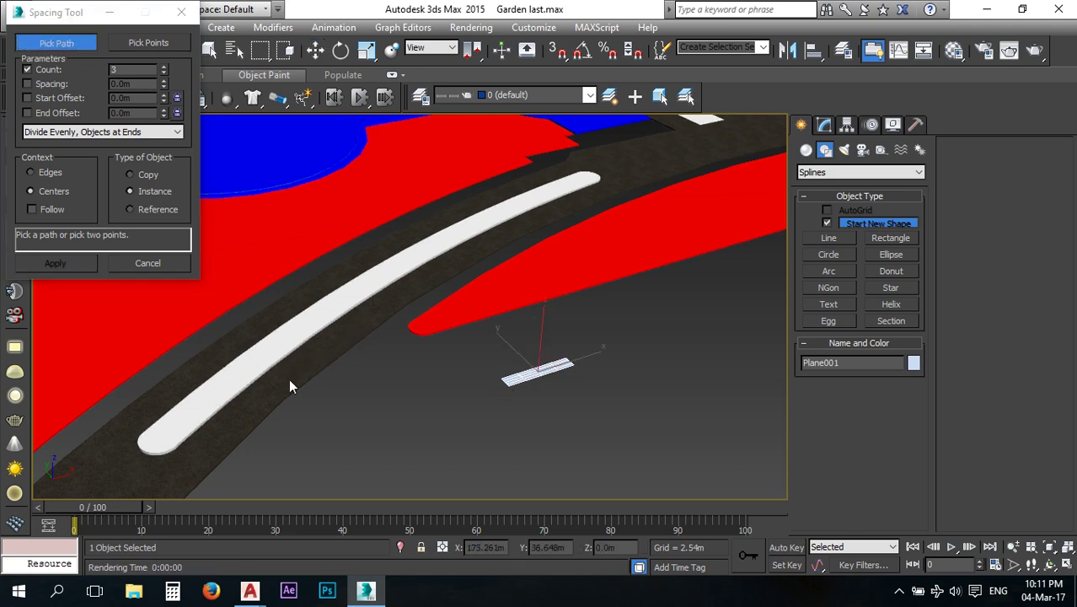
right_click(471, 399)
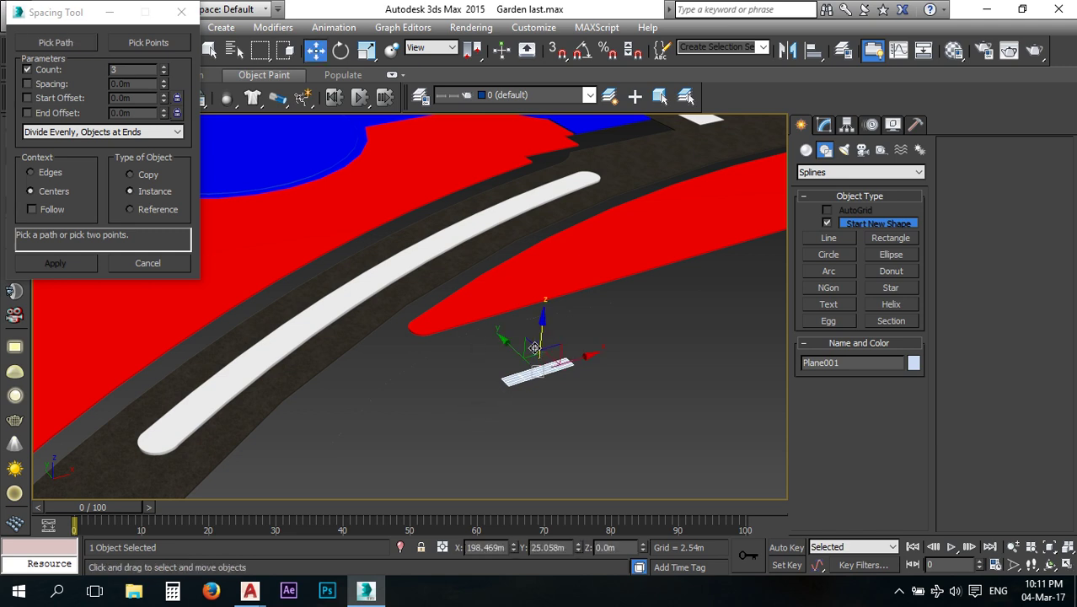
Draw a three-point line on the ground just outside the road's outer edge and leave nothing selected.
click(826, 238)
click(273, 463)
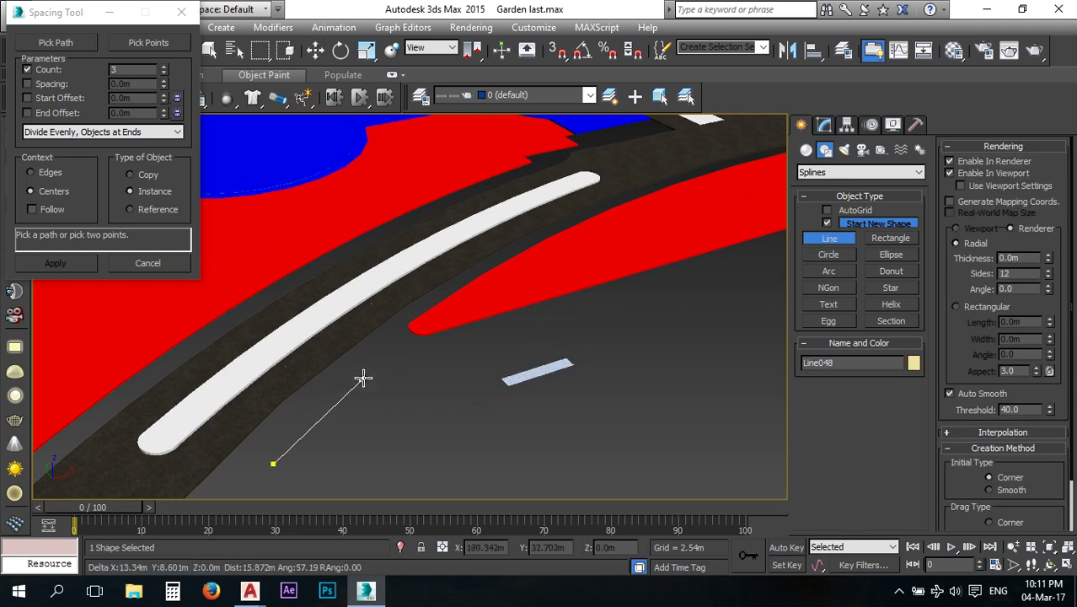
click(378, 374)
click(472, 344)
right_click(490, 355)
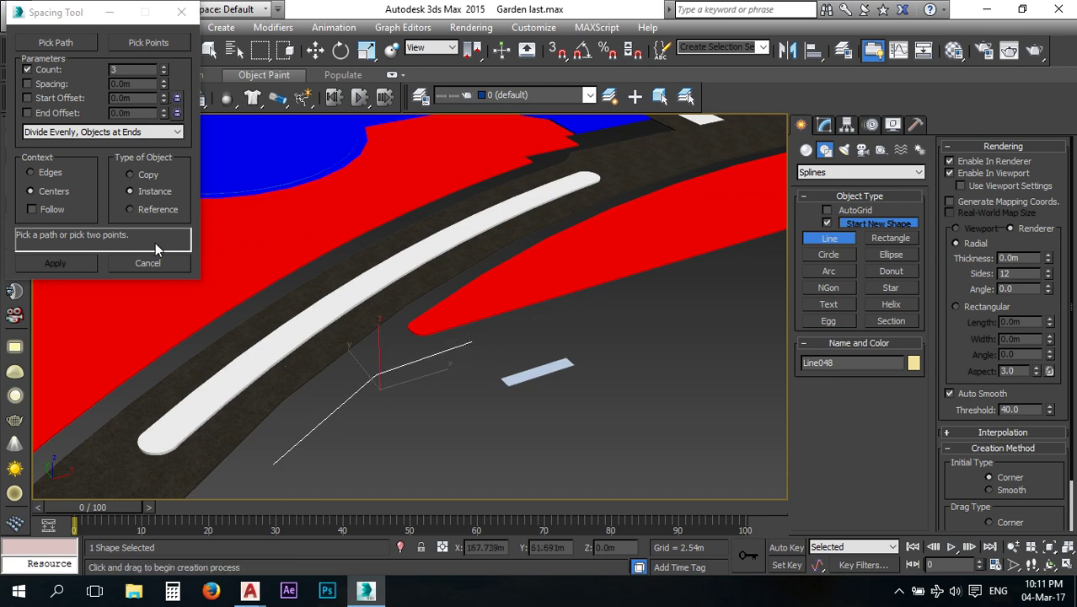
key(w)
click(537, 371)
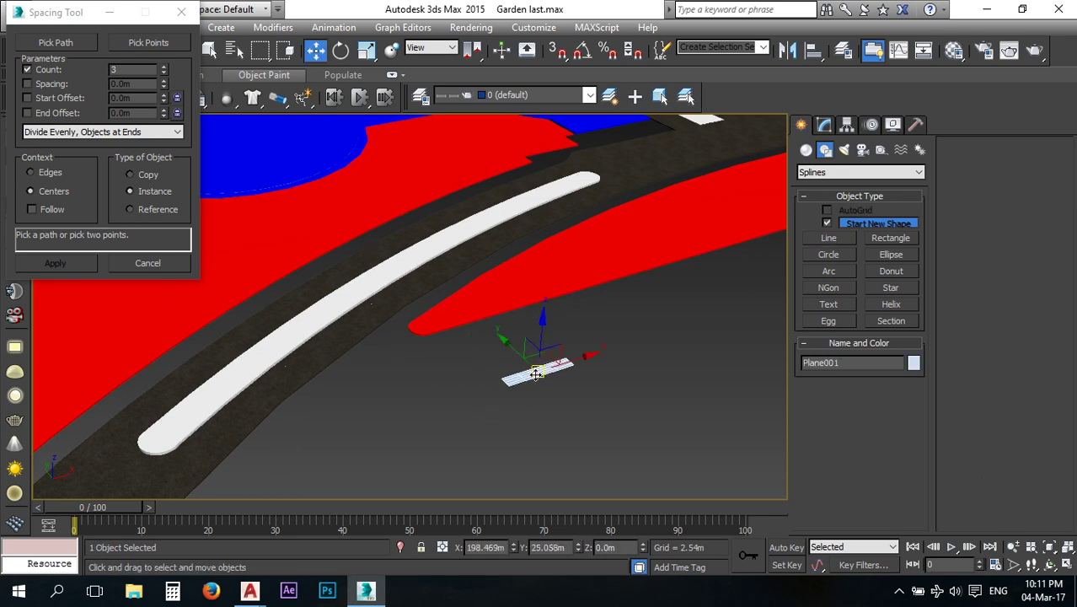
click(408, 453)
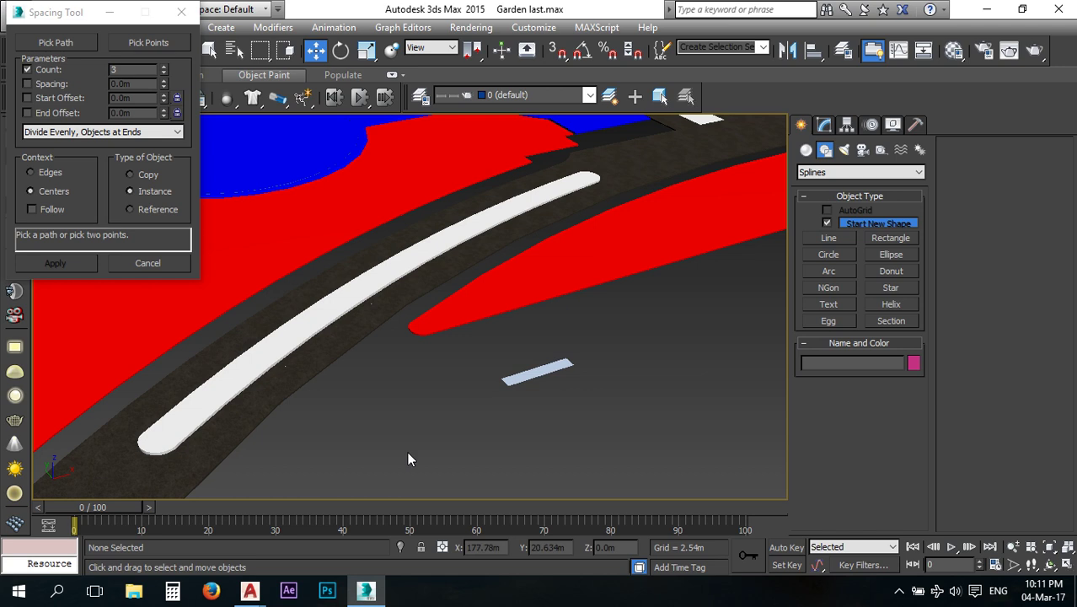
Show all four viewports and delete the extra path line overlapping the other one beside the road median in the top view.
click(1067, 566)
middle_drag(531, 342, 742, 405)
middle_drag(262, 213, 422, 177)
scroll(369, 253, up, 10)
middle_drag(265, 205, 329, 224)
click(305, 193)
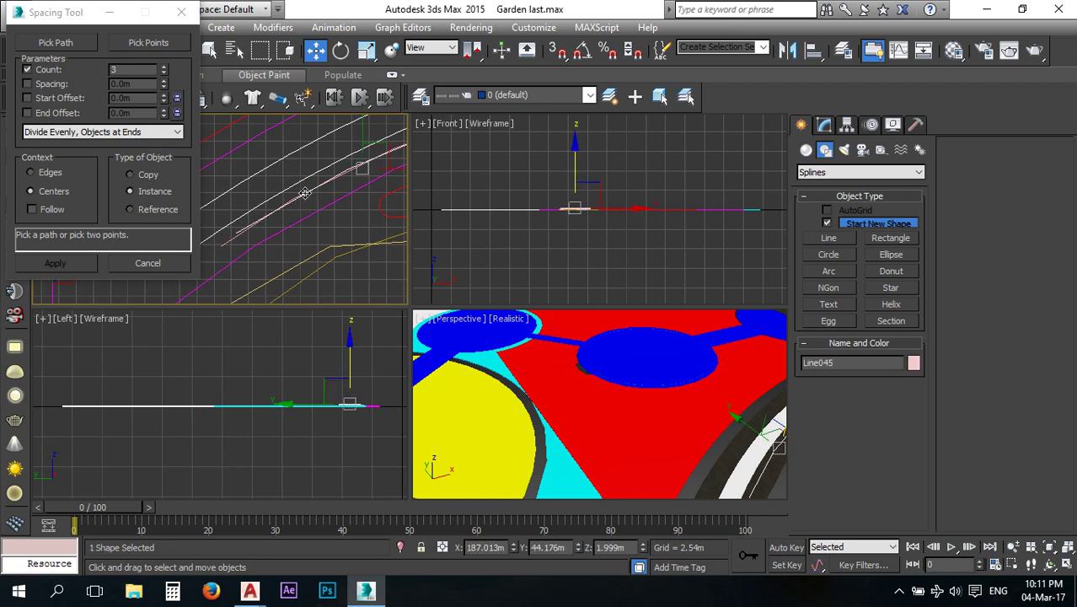
click(299, 206)
click(291, 199)
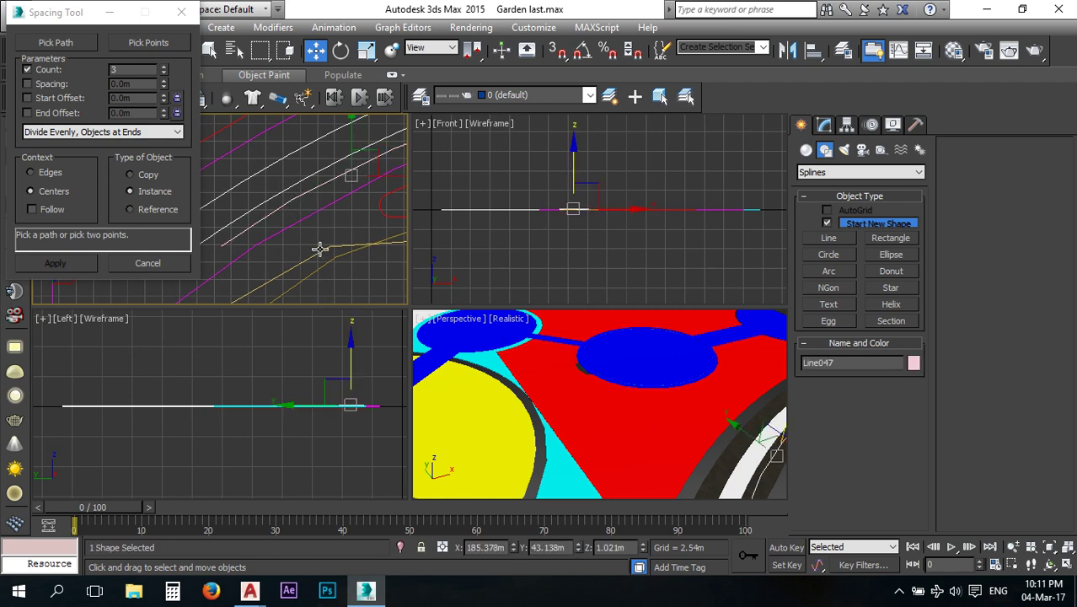
Distribute three evenly divided, center-spaced instances of the white plane along the line beside the median with the Spacing Tool.
click(384, 271)
mouse_move(307, 239)
middle_down()
mouse_move(283, 219)
mouse_move(312, 246)
mouse_move(302, 236)
middle_up()
scroll(283, 219, down, 2)
click(365, 262)
click(81, 47)
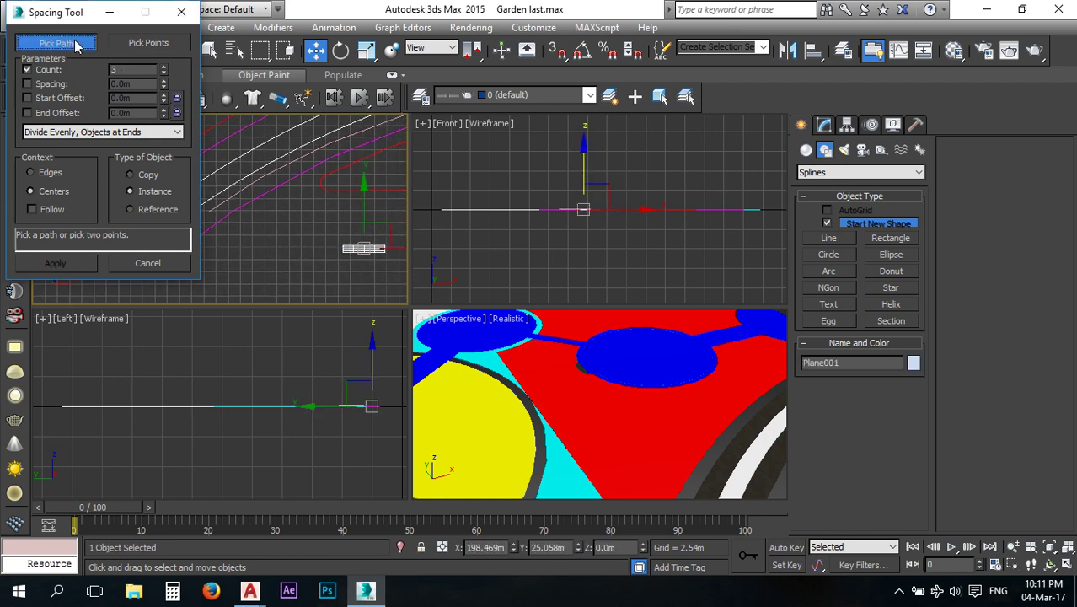
click(257, 192)
middle_drag(336, 235, 329, 246)
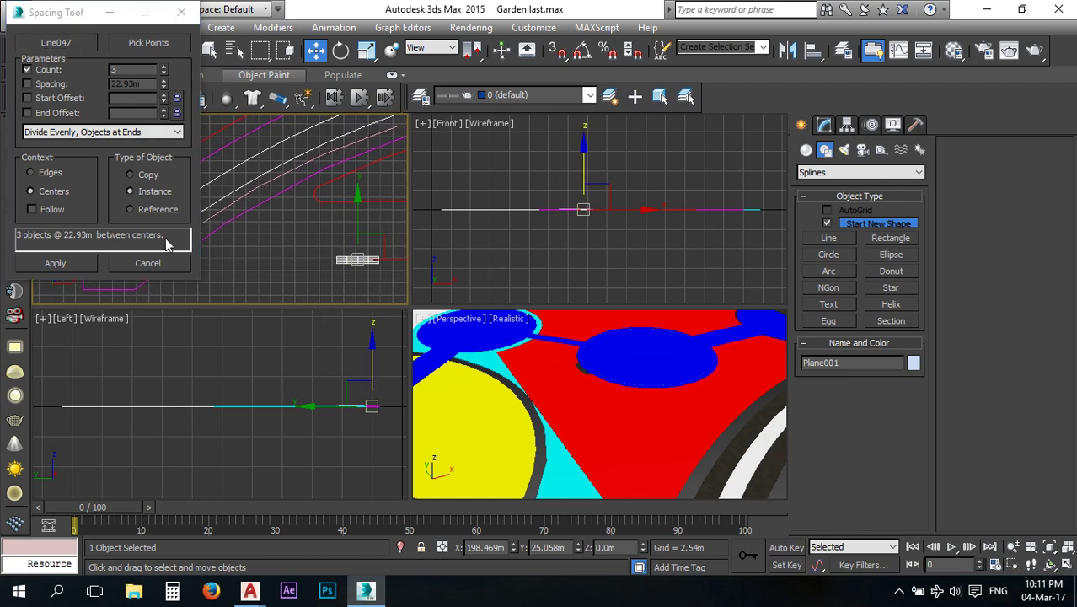
click(55, 263)
click(150, 264)
Rotate the original plane and its three copies about Z to follow the road curve, the middle copy about 25° and the last about 16°.
middle_drag(375, 262, 312, 262)
click(341, 50)
drag(345, 229, 281, 119)
click(247, 166)
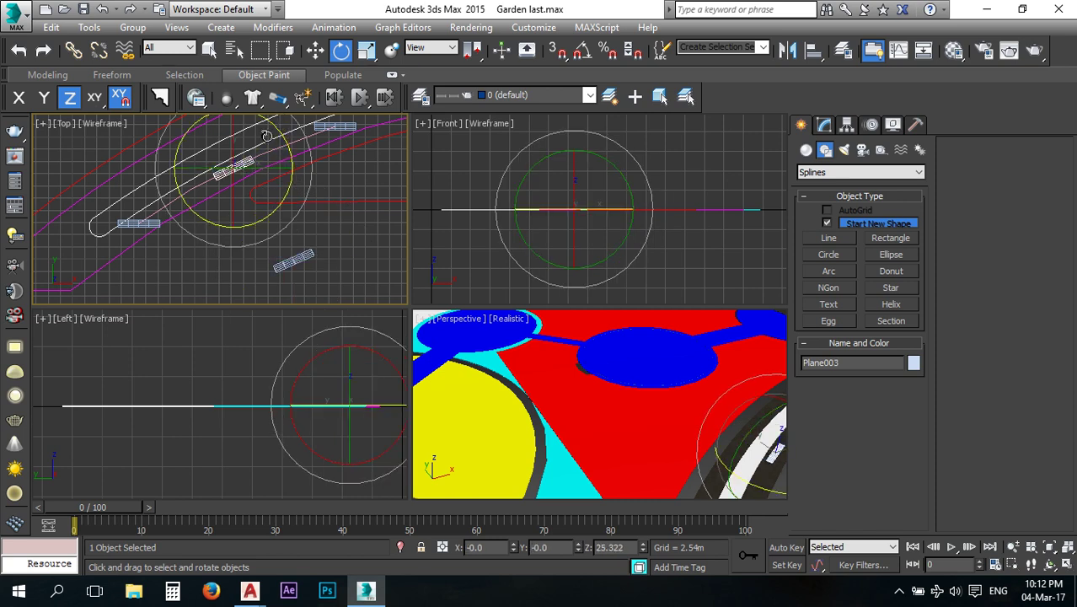
click(152, 221)
drag(190, 206, 183, 146)
middle_drag(283, 159, 209, 234)
click(276, 201)
drag(316, 179, 305, 156)
middle_drag(640, 397, 562, 341)
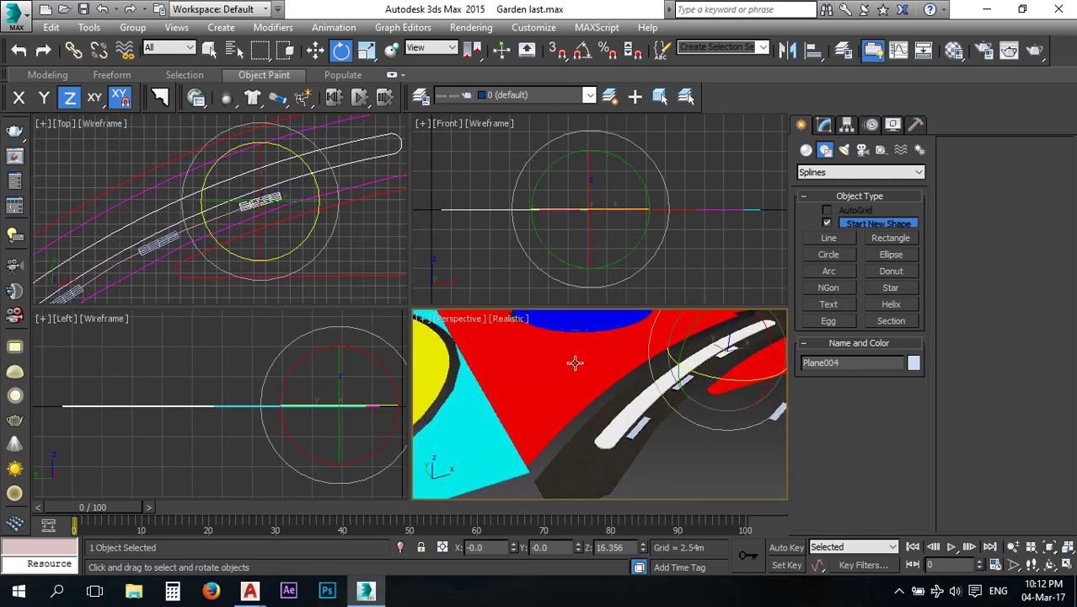
scroll(660, 390, up, 4)
middle_drag(686, 383, 597, 425)
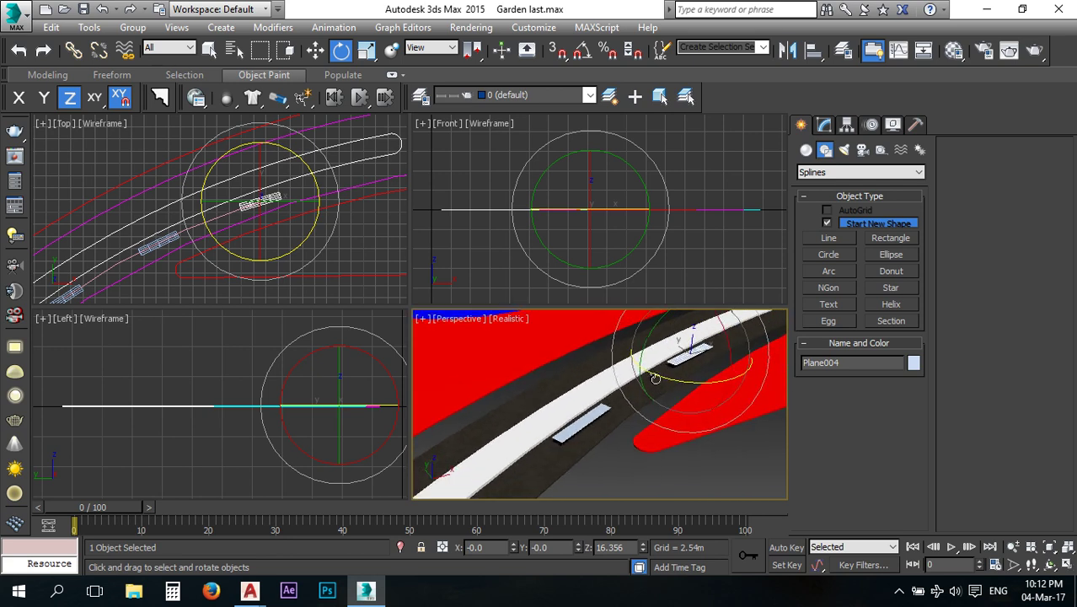
scroll(291, 259, down, 5)
Delete the original plane, its distributed copies and the path line from the road in the top view.
middle_drag(290, 260, 304, 249)
key(Delete)
scroll(264, 253, up, 4)
click(246, 250)
click(241, 257)
click(226, 258)
key(Delete)
click(191, 280)
key(Delete)
scroll(221, 253, down, 2)
middle_drag(247, 270, 243, 230)
click(262, 254)
key(Delete)
Switch to AutoCAD and examine the garden paths and paving in the drawings "site plan for 3d max (final)t" and "site plan all".
alt+middle_drag(561, 428, 587, 422)
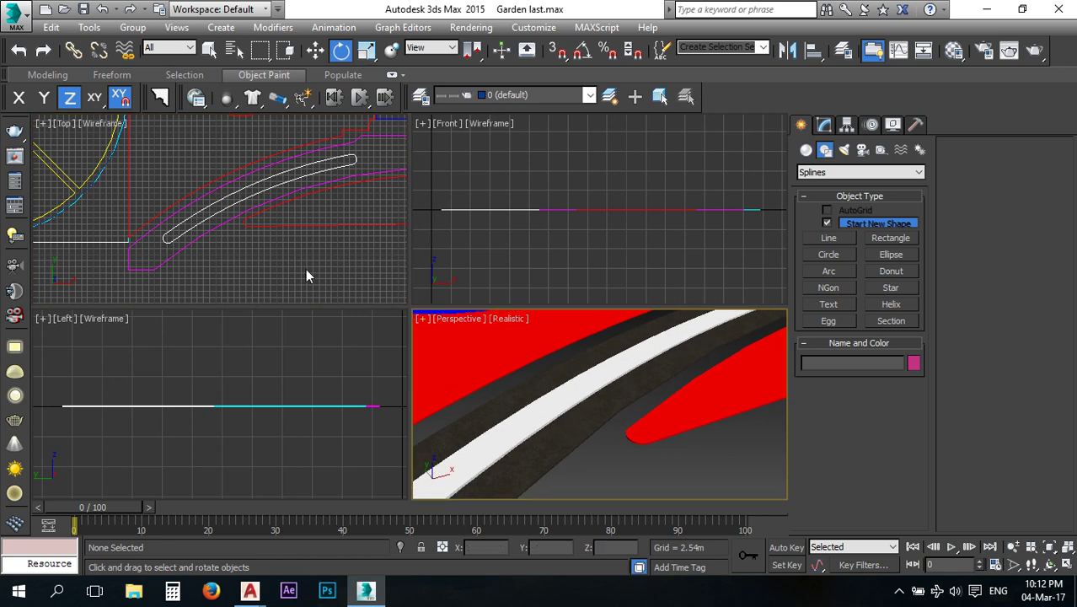
scroll(289, 259, down, 4)
scroll(613, 453, down, 6)
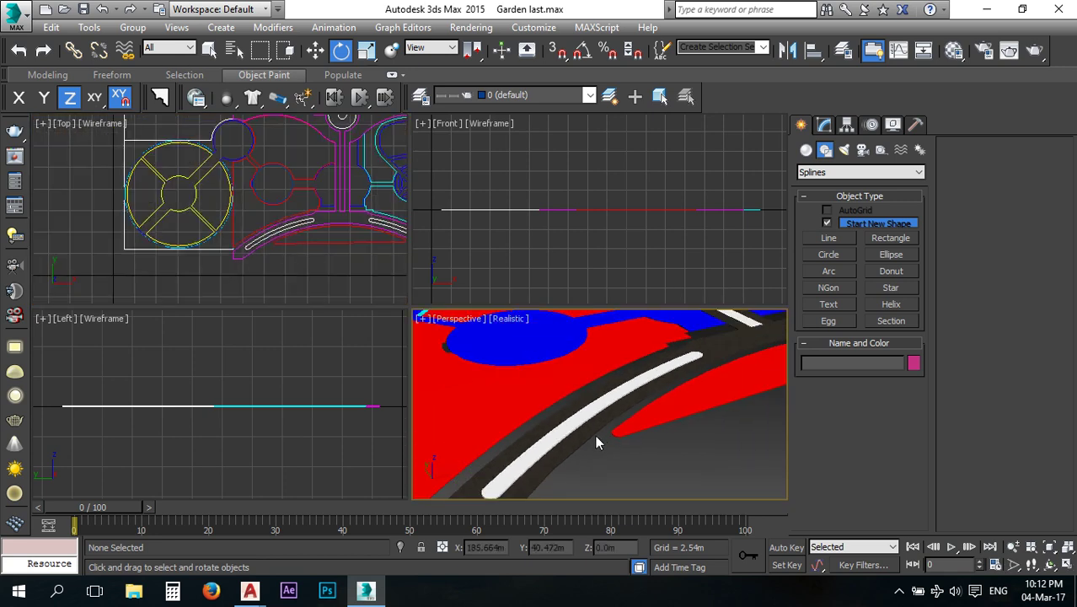
middle_drag(619, 447, 667, 459)
scroll(675, 466, up, 3)
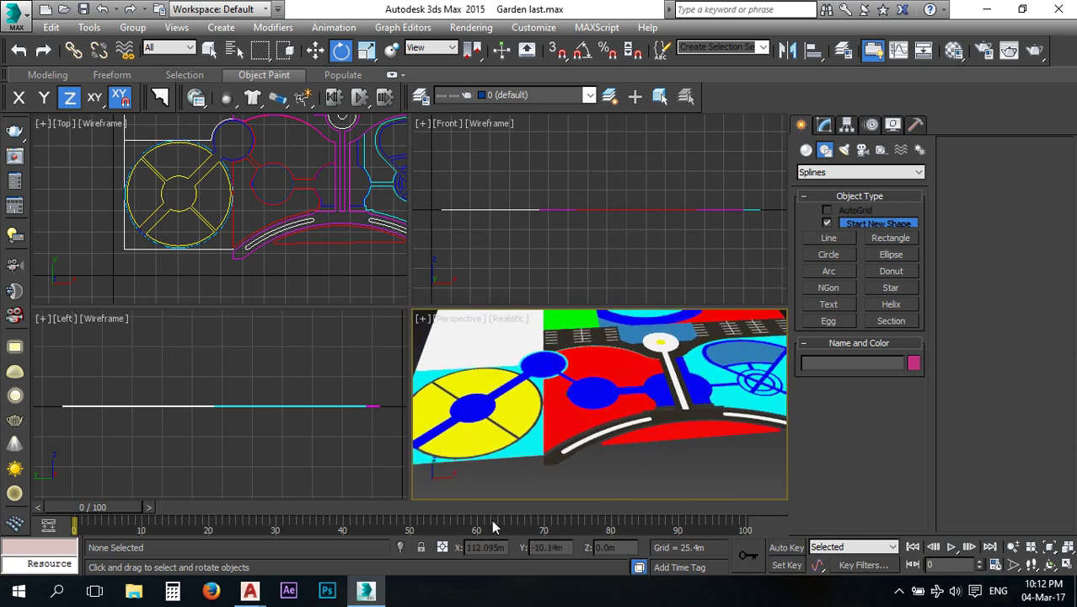
click(389, 604)
mouse_move(253, 592)
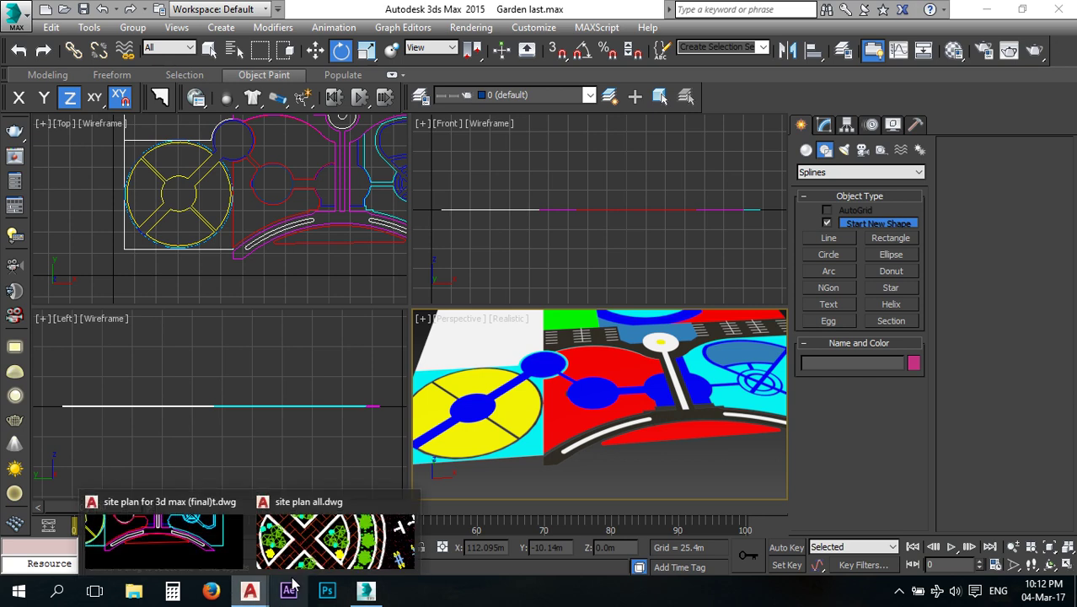
click(161, 540)
scroll(378, 357, down, 4)
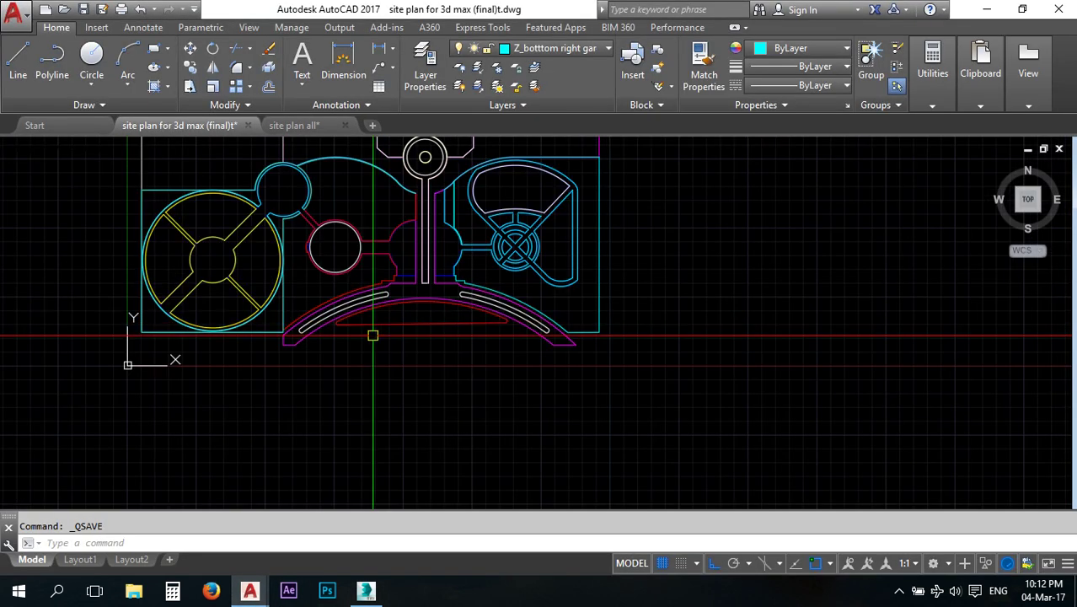
click(290, 127)
scroll(252, 318, down, 5)
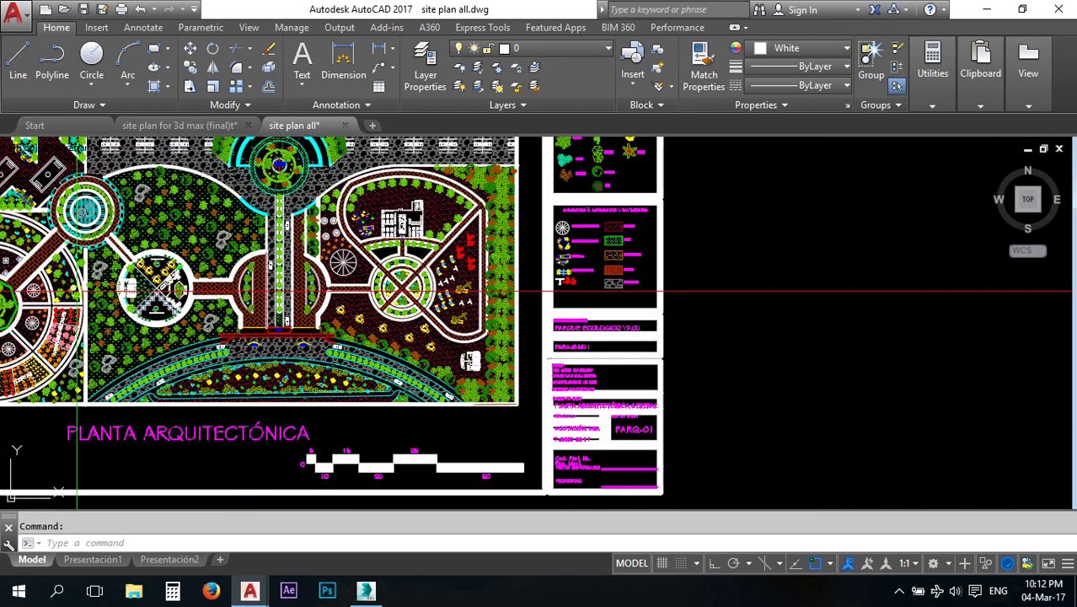
middle_drag(251, 291, 512, 314)
middle_drag(339, 313, 342, 314)
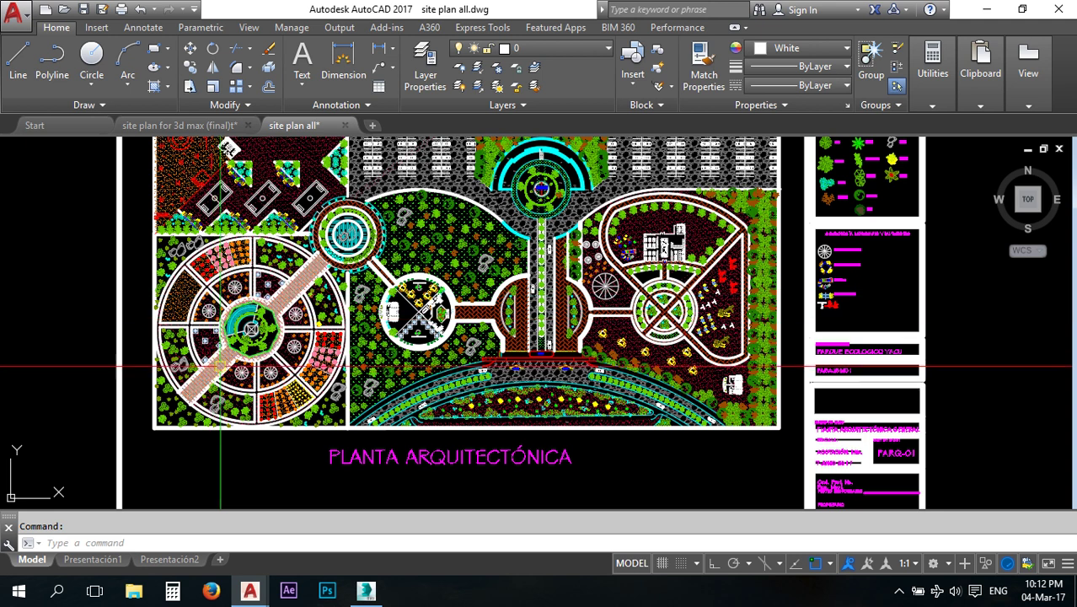
Return to 3ds Max, select the blue pedestrian paths and name the second material slot "pedstrian".
click(365, 590)
click(485, 407)
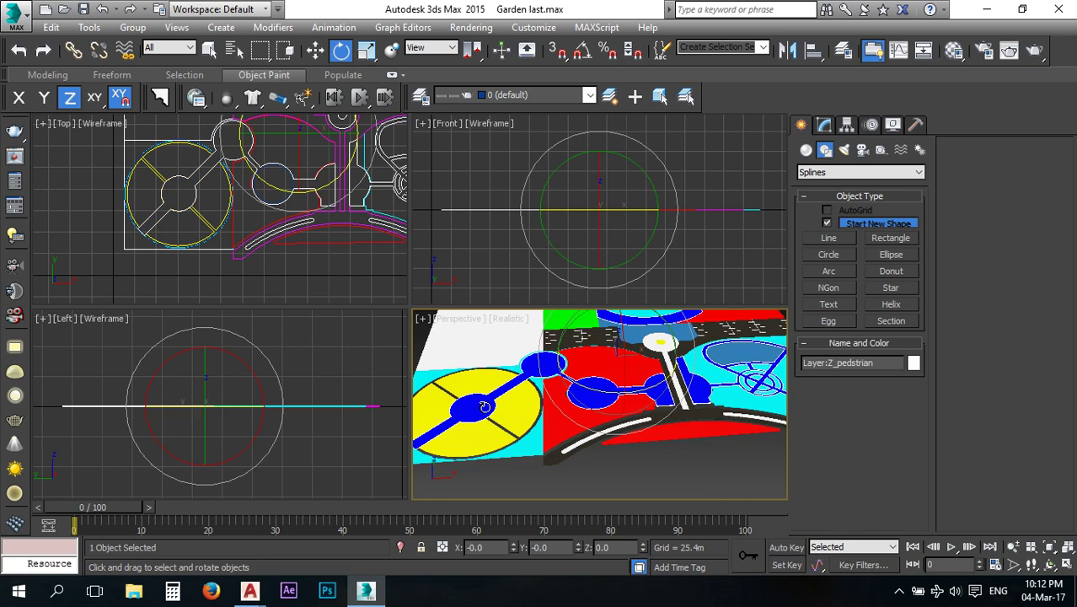
key(w)
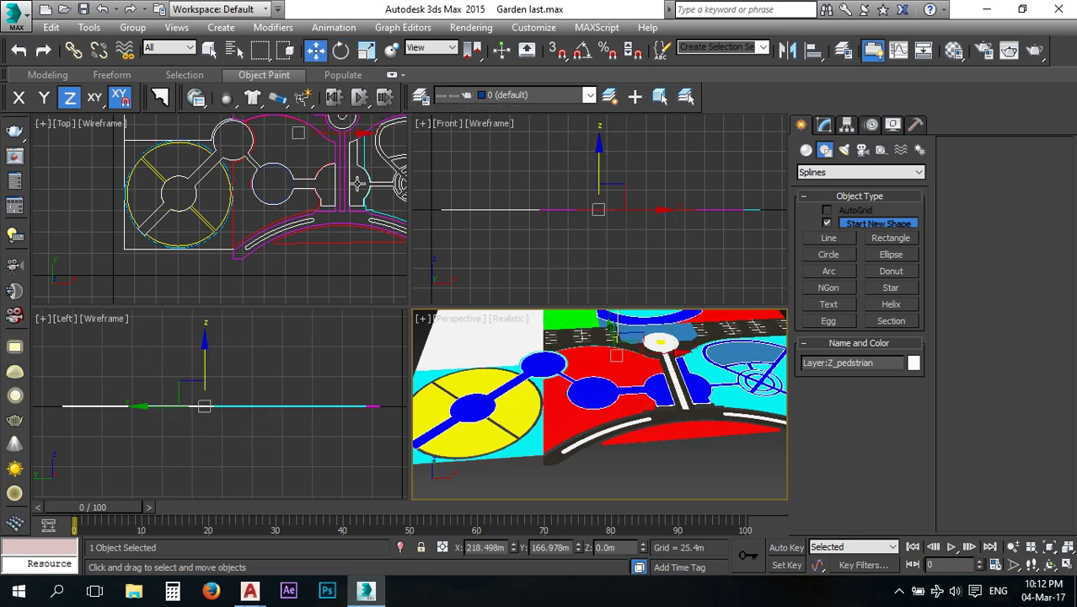
key(m)
click(233, 155)
click(298, 337)
text(p #1)
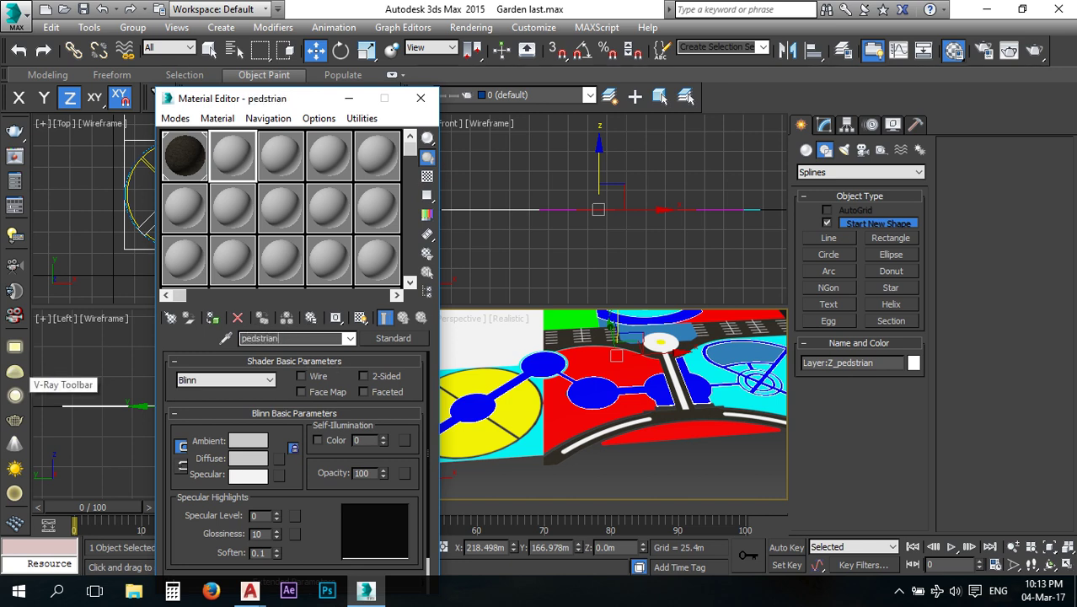
Name the diffuse bitmap of the first, dark road material "asphalt".
click(201, 166)
click(282, 339)
text(asphalt)
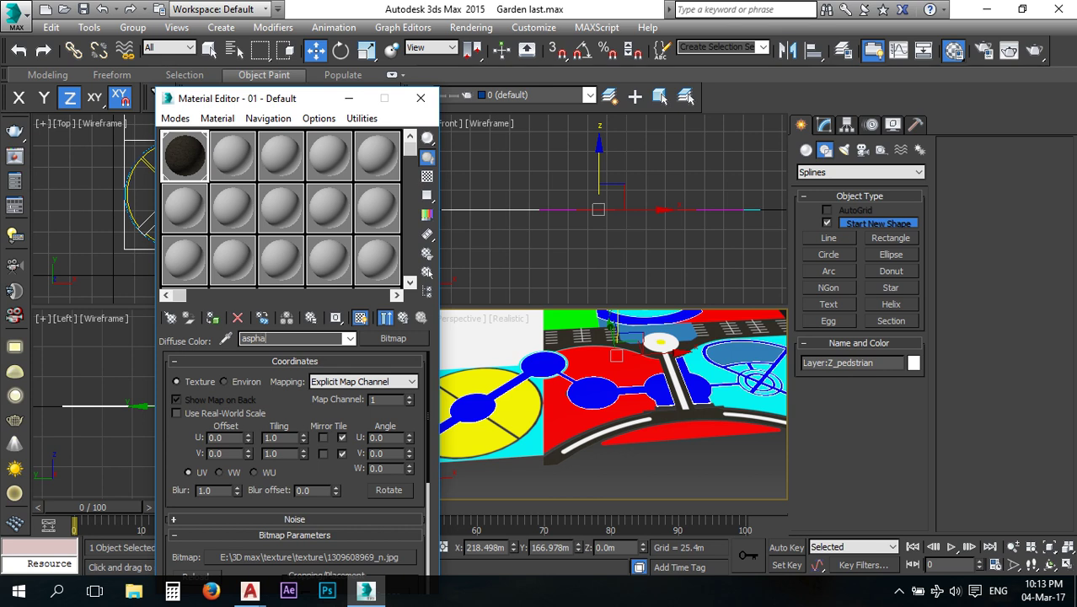
click(234, 157)
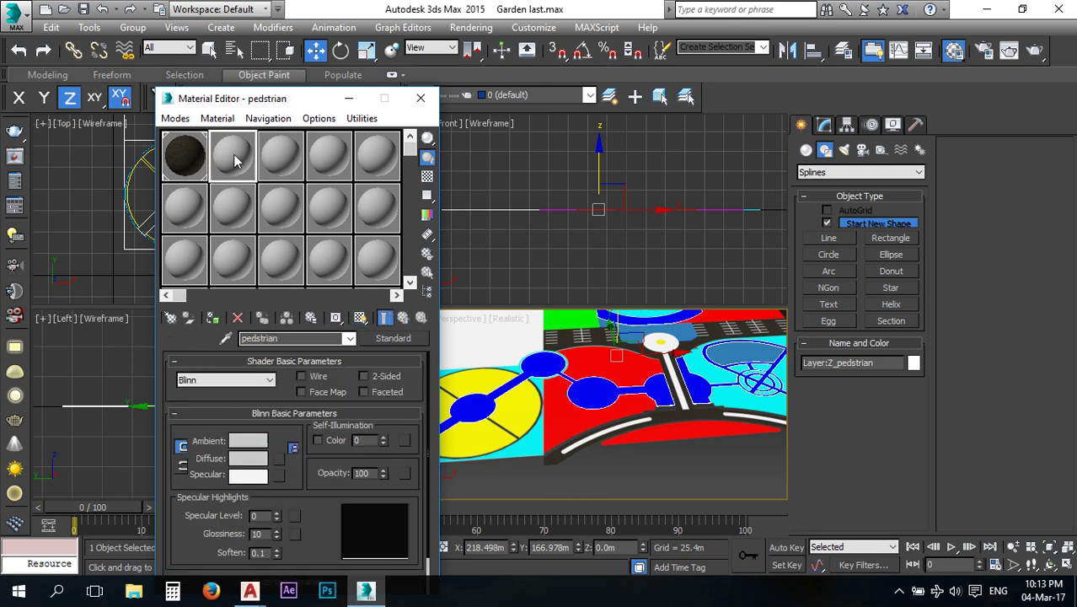
click(281, 459)
double_click(111, 98)
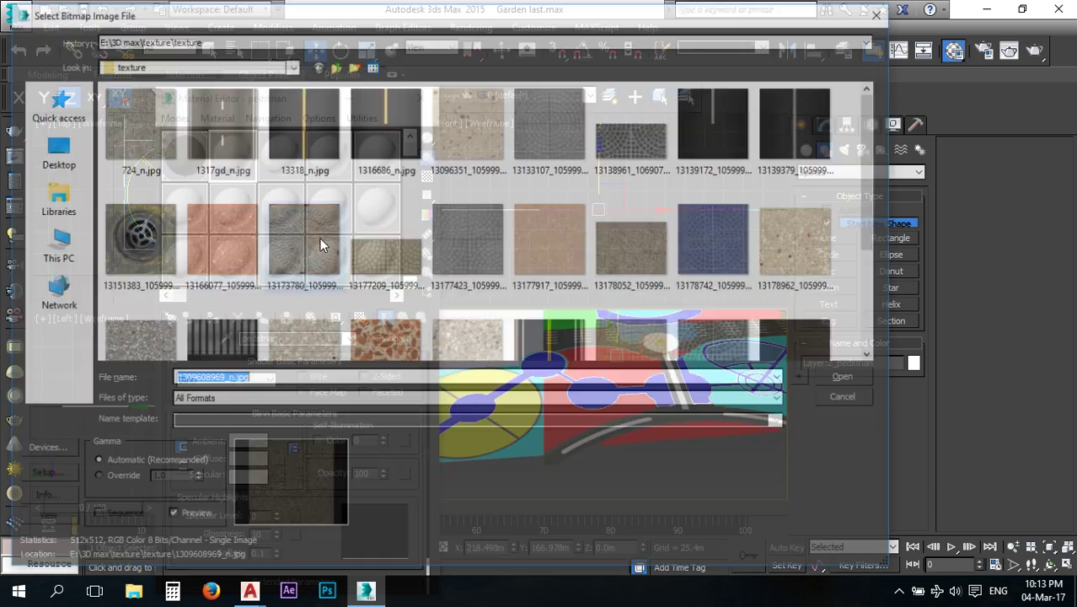
click(338, 65)
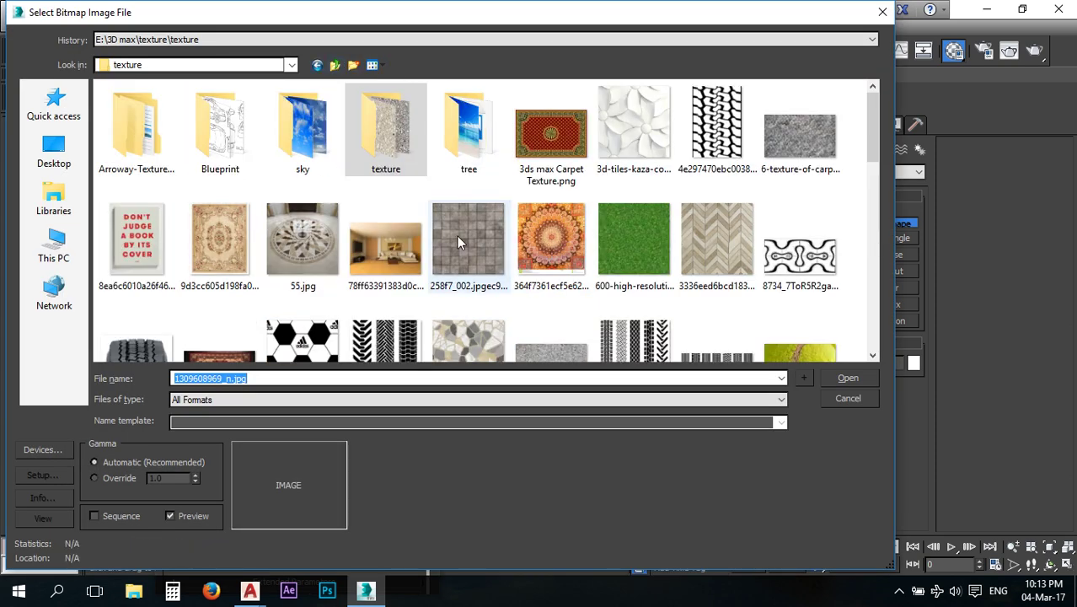
drag(871, 140, 872, 224)
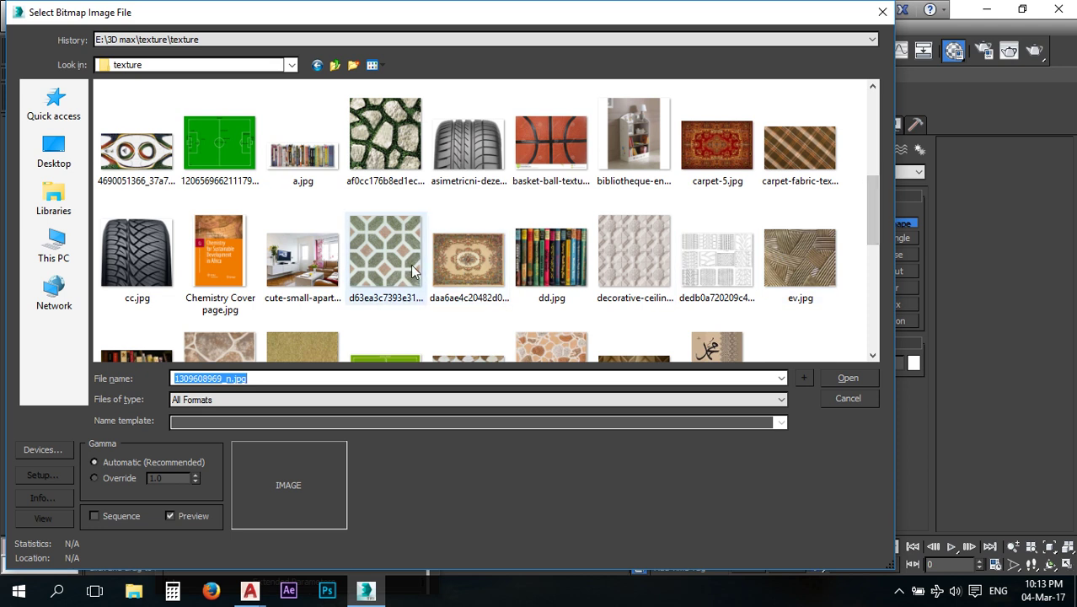
click(385, 253)
drag(872, 219, 879, 320)
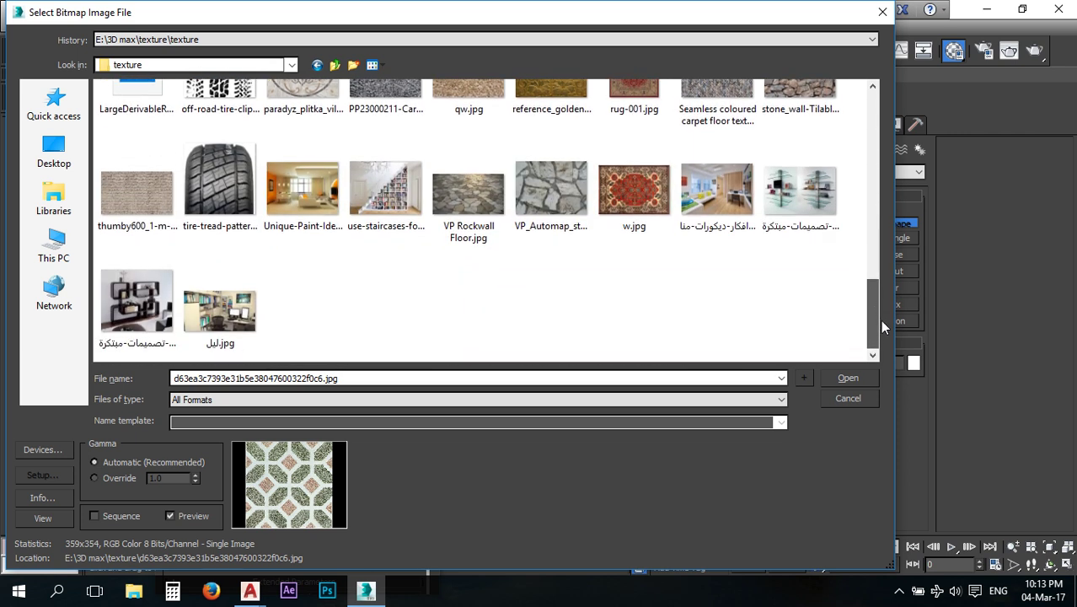
click(850, 378)
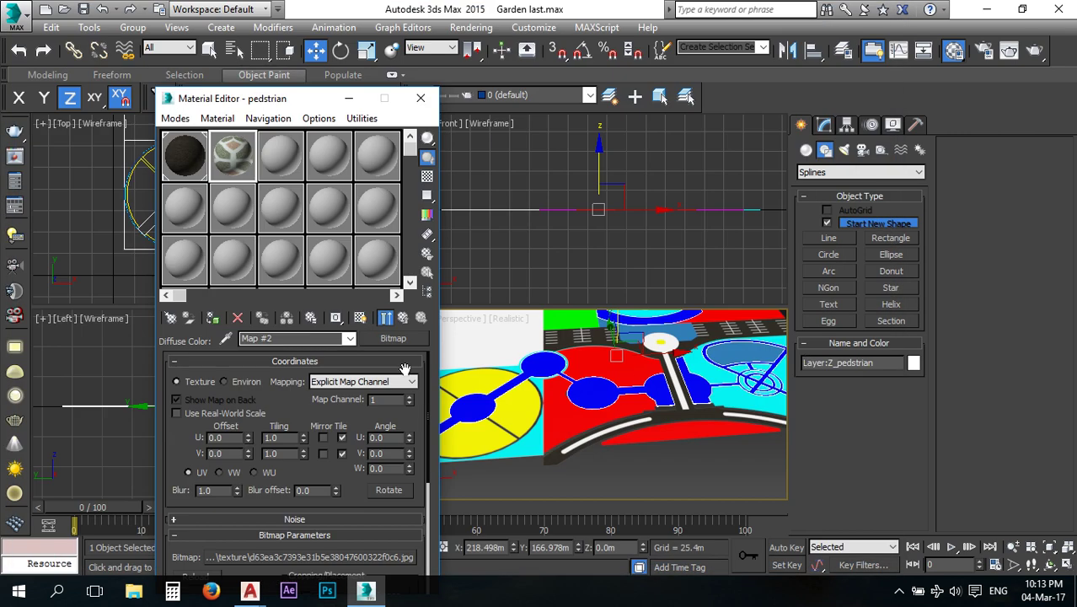
Assign the pedstrian material to the pedestrian paths and display its map in the viewport.
click(591, 463)
click(600, 385)
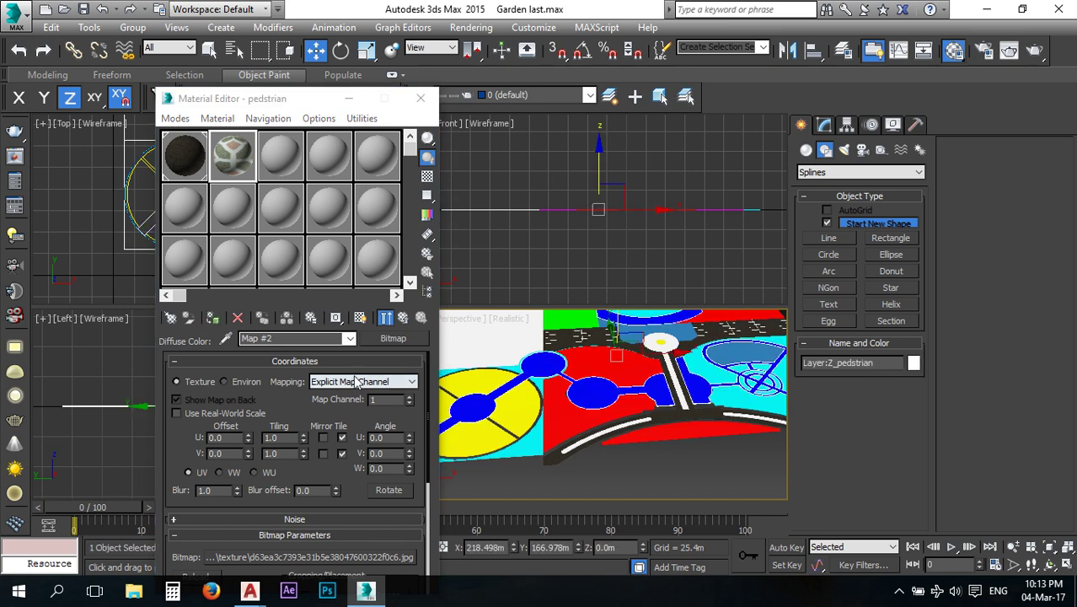
click(360, 319)
scroll(657, 426, up, 1)
Add a UVW Map modifier to the pedestrian paths and close the Material Editor.
click(824, 125)
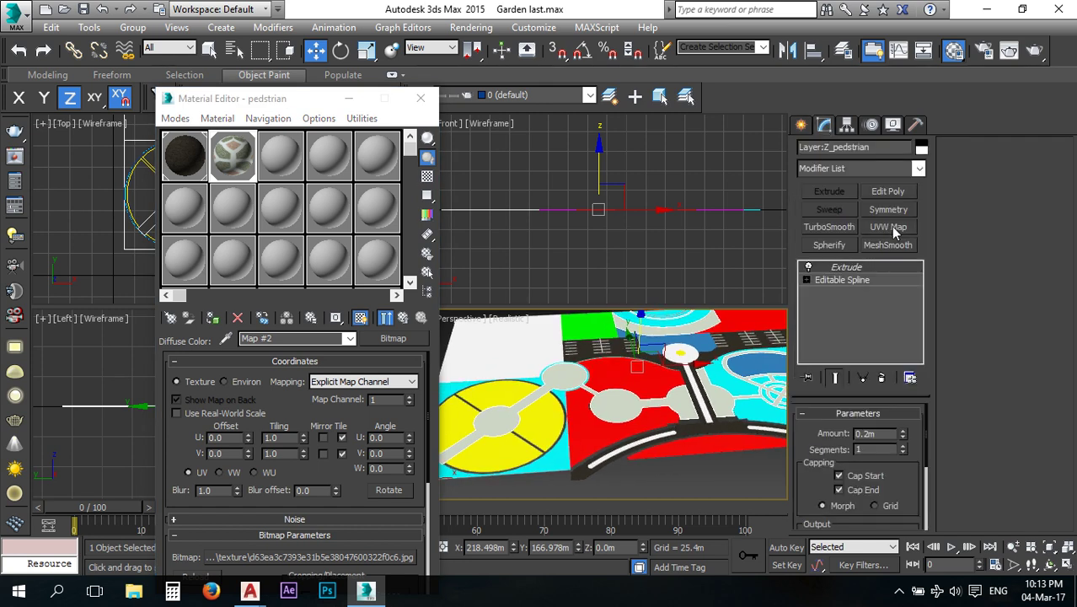
click(918, 168)
scroll(901, 396, down, 20)
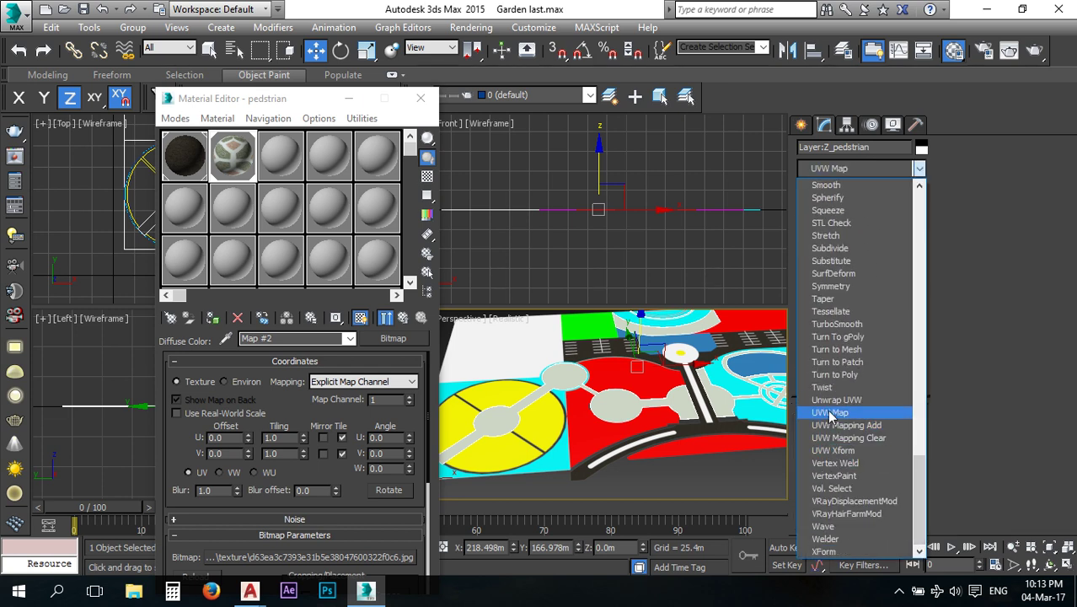
click(831, 412)
scroll(610, 408, up, 4)
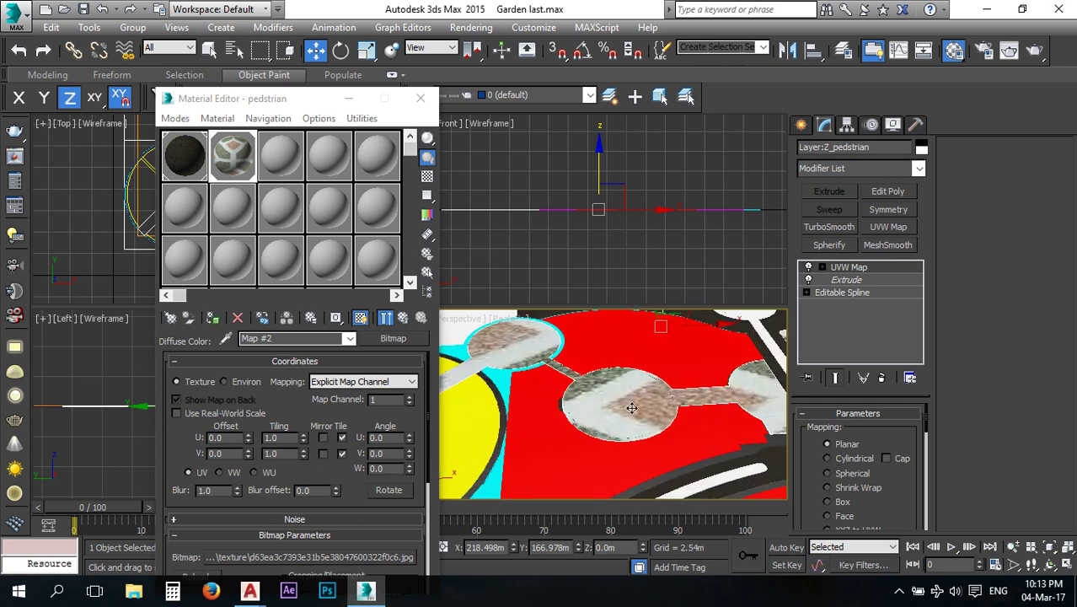
scroll(625, 408, down, 4)
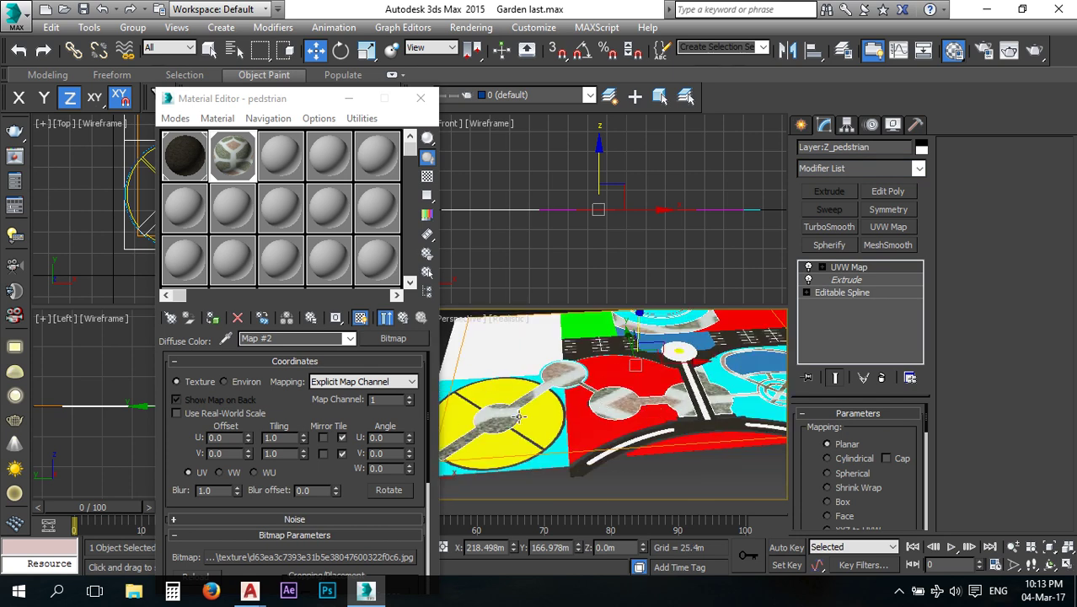
click(420, 98)
Shrink the planar UVW Map on the pedestrian paths to 9.65 m length and 18.968 m width.
alt+middle_drag(590, 383, 620, 428)
scroll(880, 496, down, 3)
scroll(876, 497, up, 3)
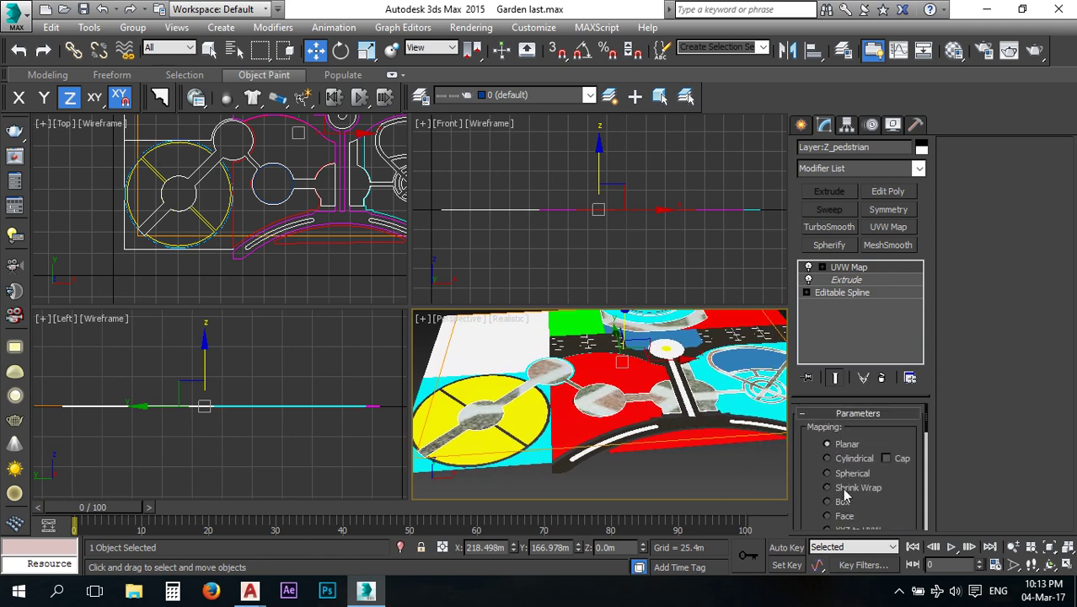
drag(884, 504, 878, 380)
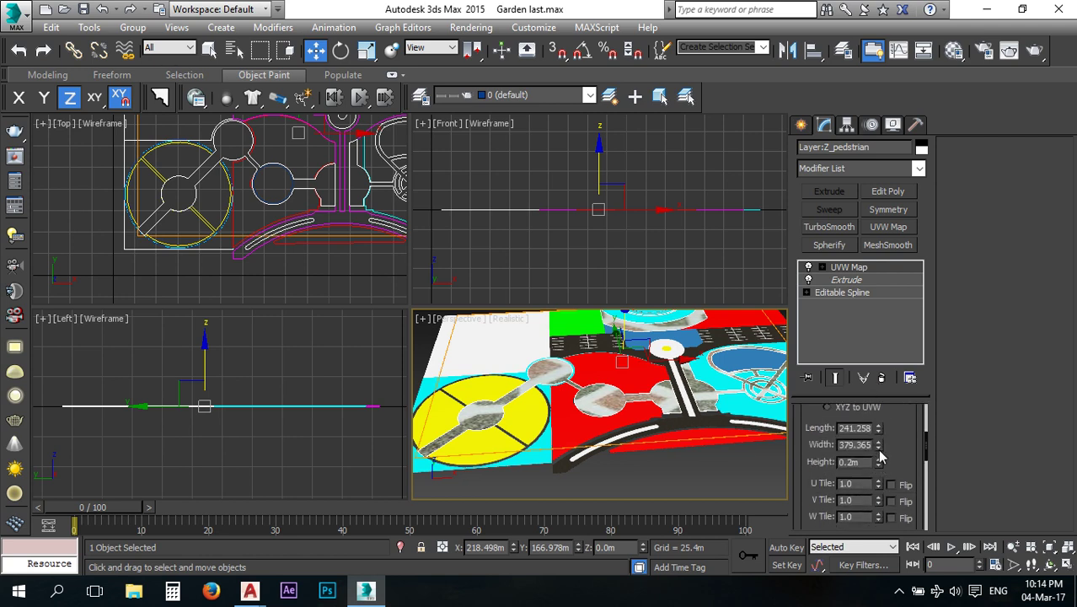
drag(878, 447, 883, 521)
drag(878, 428, 880, 506)
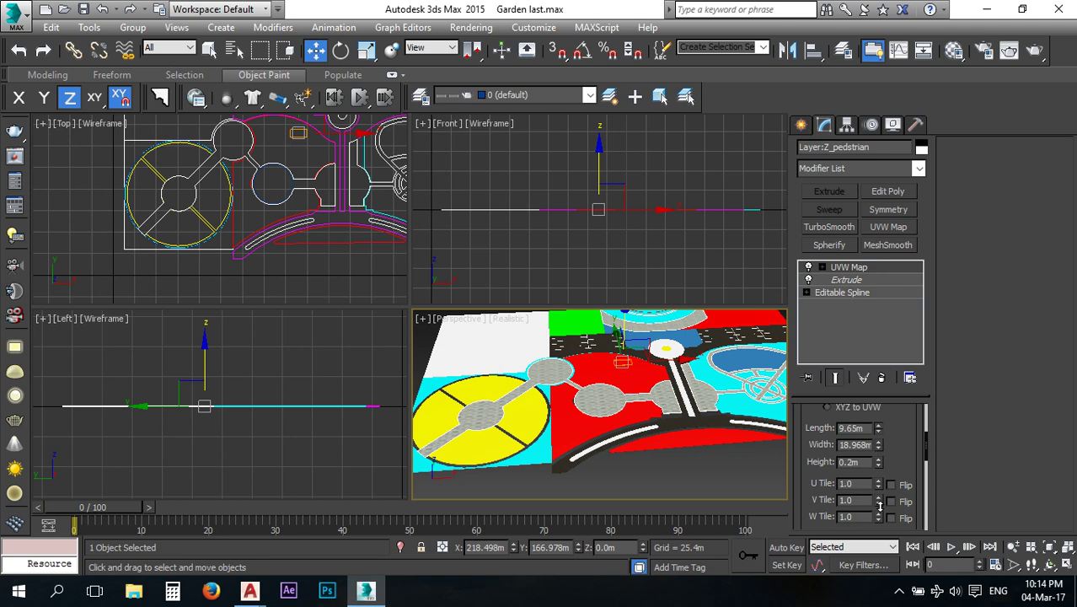
Set the UVW Map length and width on the pedestrian paths to 10 m each.
scroll(602, 398, up, 10)
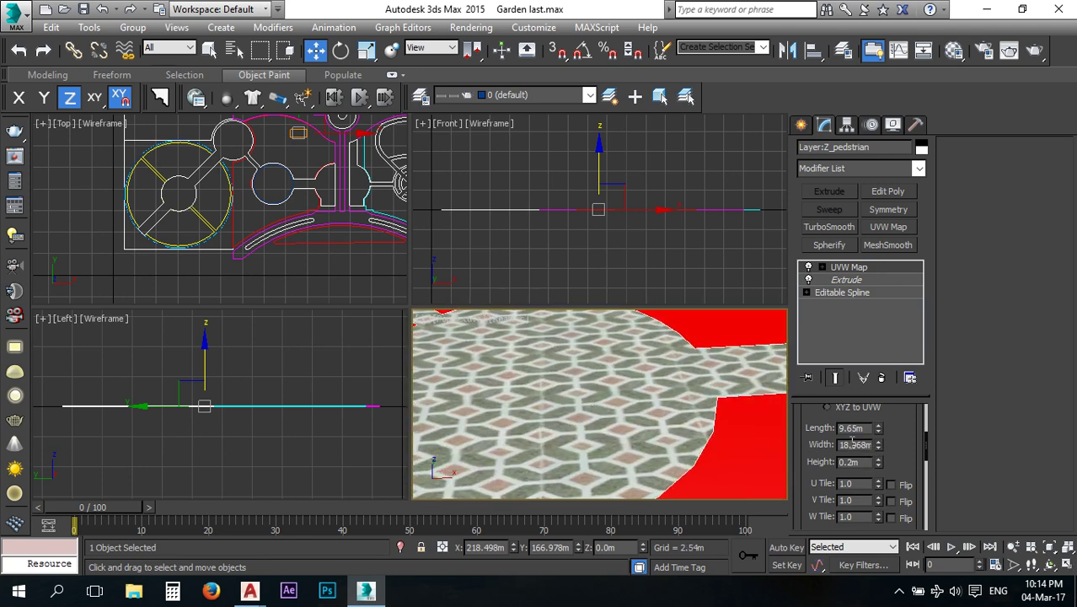
drag(870, 426, 893, 447)
text(10)
text(10)
key(Return)
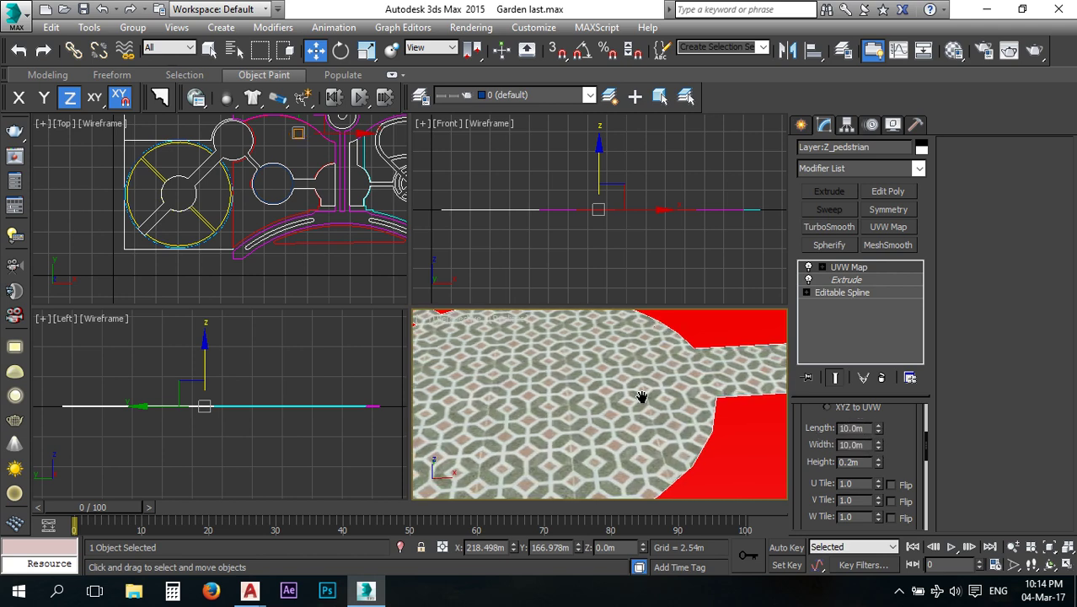
scroll(643, 396, down, 5)
middle_drag(663, 428, 680, 442)
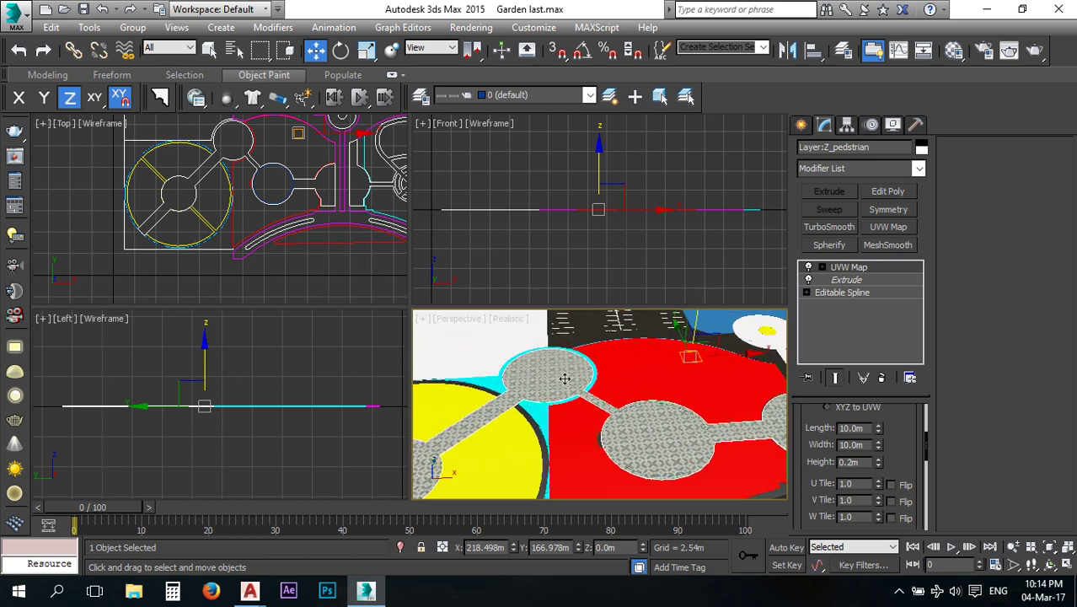
Set the UVW Map length and width on the pedestrian paths to 5 m each.
scroll(571, 381, up, 5)
double_click(867, 428)
text(5)
drag(866, 448, 819, 451)
text(5)
key(Return)
middle_drag(548, 396, 595, 404)
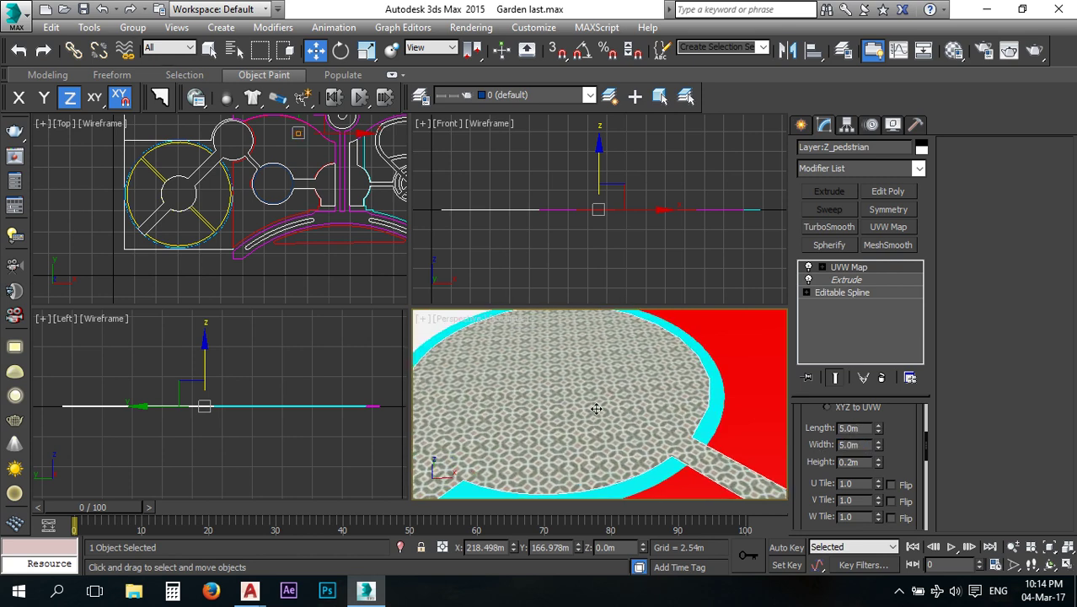
Try U tiling values of 2.26 and 0 in the pedestrian paths' UVW Map, and undo both changes.
scroll(604, 437, up, 2)
drag(879, 484, 856, 417)
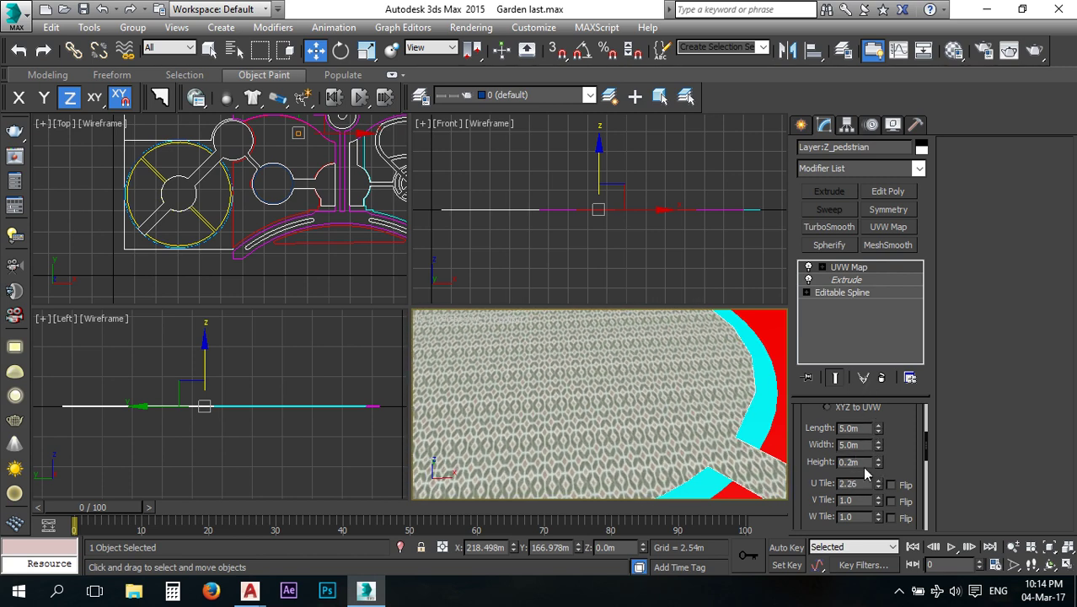
drag(863, 482, 795, 487)
text(0)
key(Return)
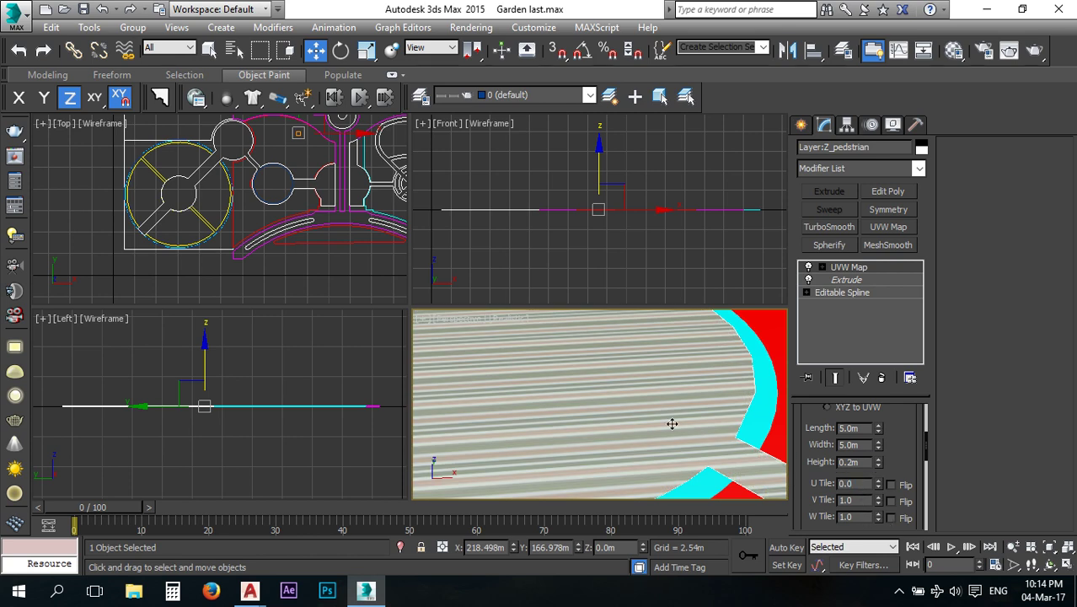
scroll(656, 420, down, 3)
key(ctrl+z)
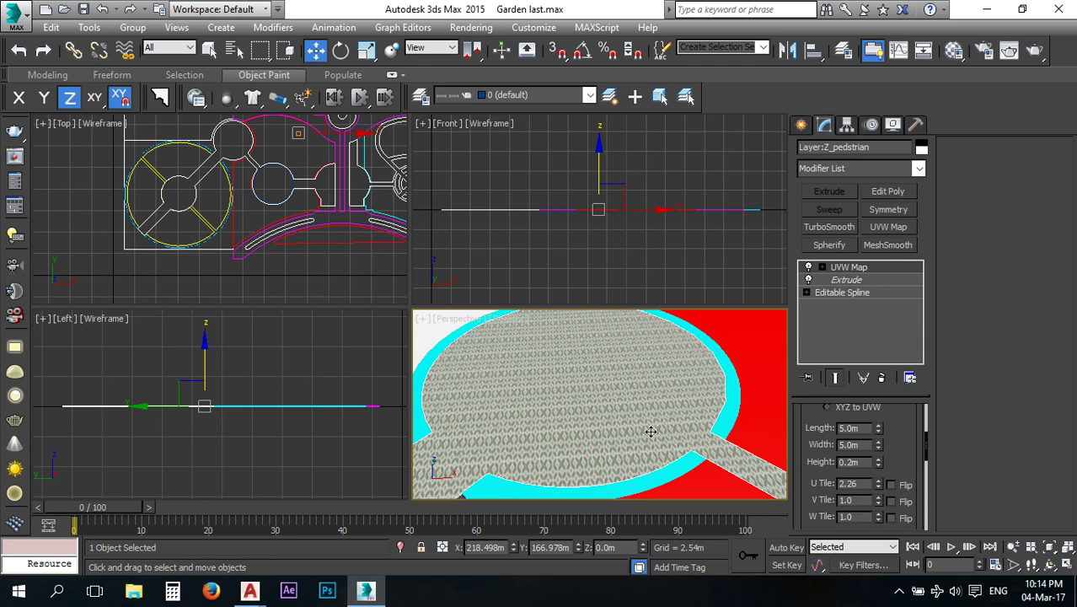
key(ctrl+z)
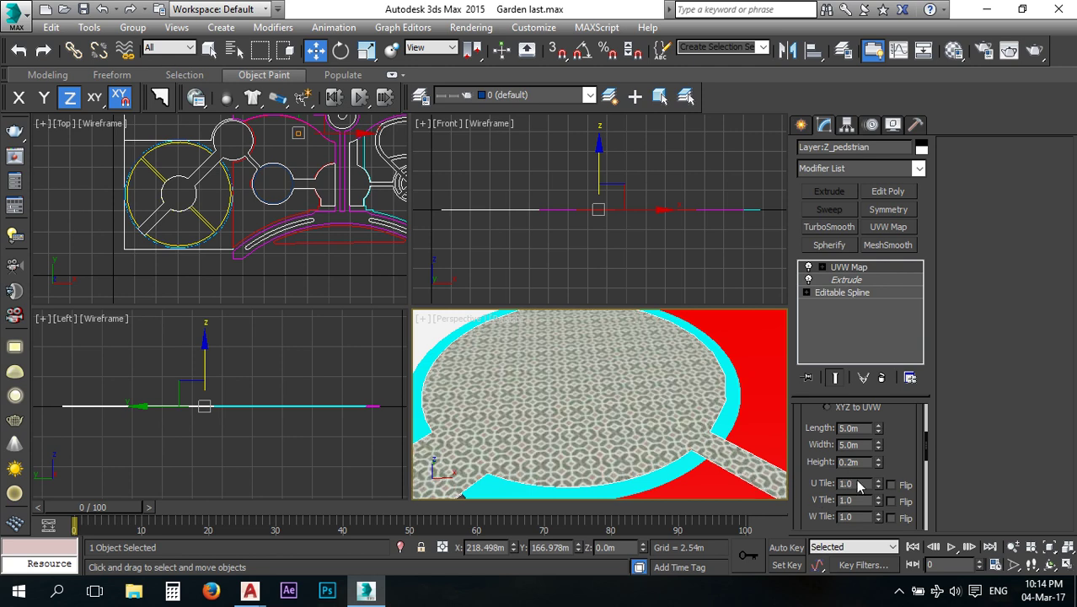
Try a W tiling of 0.67 in the pedestrian paths' UVW Map and restore it to 1.
drag(879, 517, 859, 377)
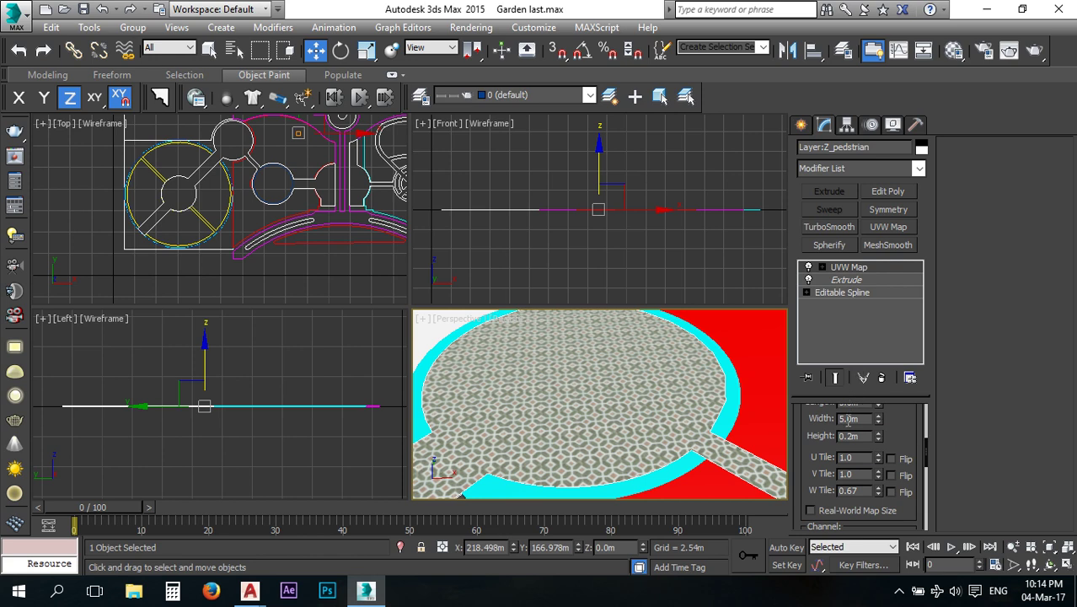
drag(862, 491, 843, 496)
text(1)
key(Return)
Examine the scale of the paving pattern on the pedestrian paths across the whole site.
drag(825, 452, 826, 368)
scroll(662, 398, down, 5)
scroll(655, 405, down, 3)
middle_drag(599, 476, 433, 440)
middle_drag(674, 422, 606, 442)
scroll(665, 425, up, 5)
scroll(665, 425, up, 3)
scroll(620, 428, down, 5)
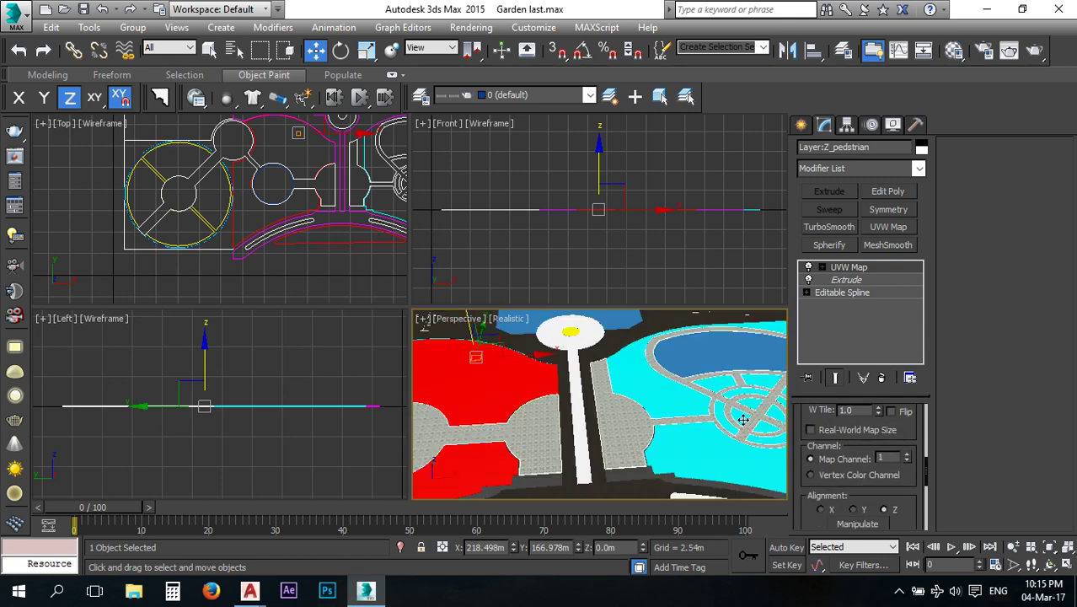
middle_drag(735, 422, 641, 442)
scroll(650, 424, up, 6)
middle_drag(642, 382, 656, 494)
scroll(651, 384, down, 6)
middle_drag(611, 424, 631, 457)
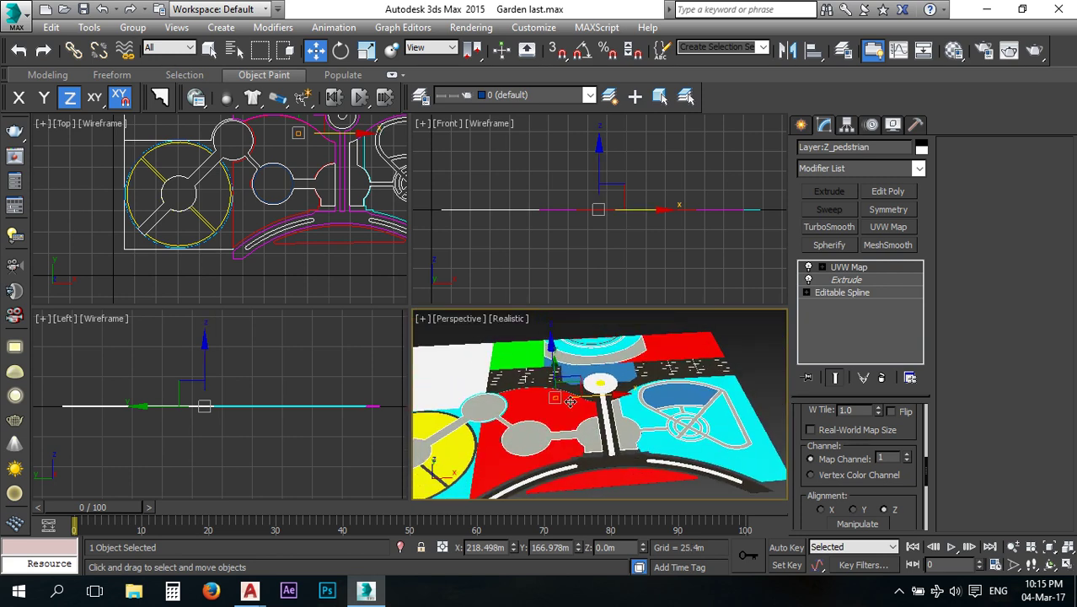
scroll(506, 439, up, 2)
scroll(519, 439, up, 3)
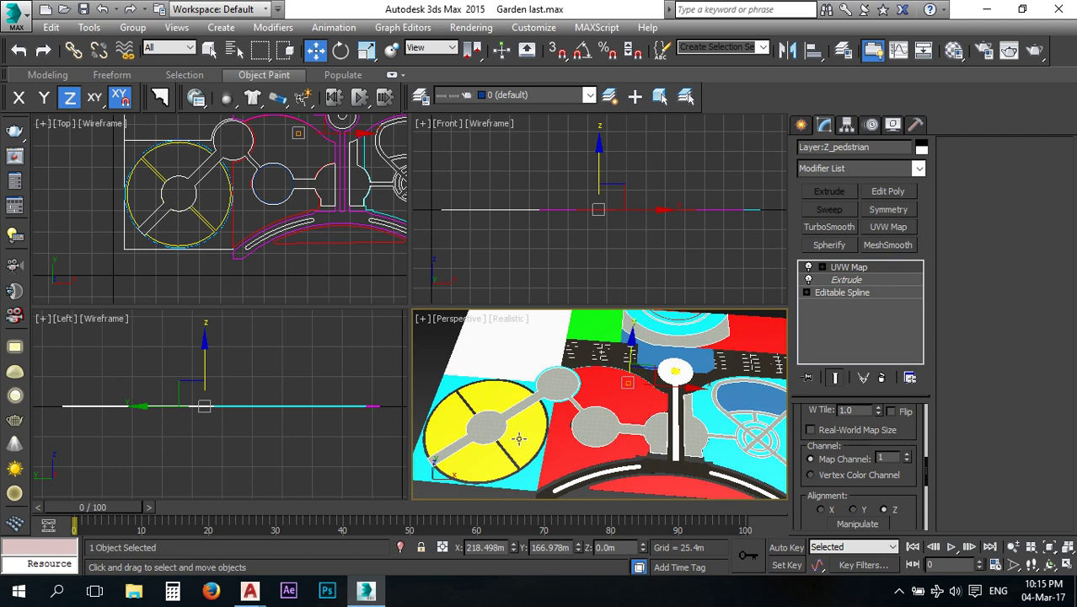
Select the round garden and load the grass image as a diffuse bitmap in the third material slot.
scroll(548, 430, up, 4)
click(572, 424)
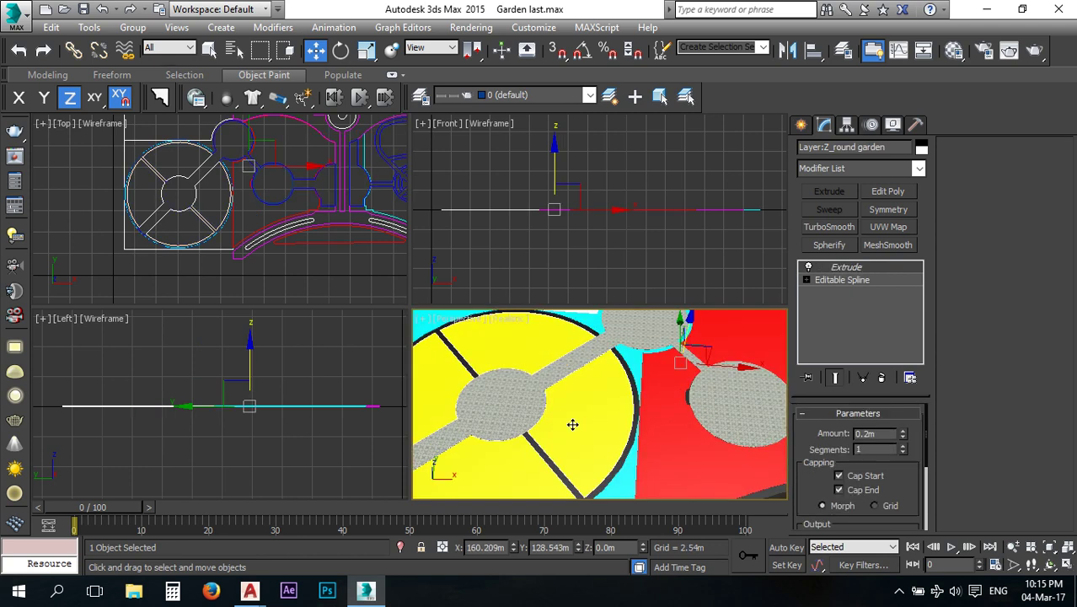
scroll(539, 418, down, 4)
middle_drag(700, 439, 661, 438)
key(m)
key(m)
click(282, 155)
click(279, 458)
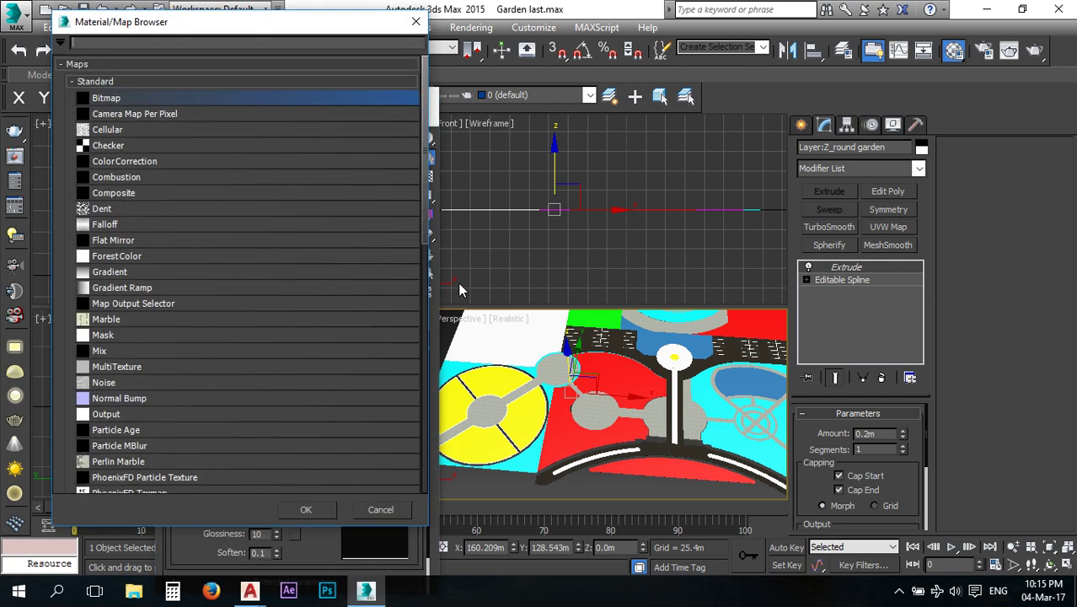
double_click(120, 103)
double_click(608, 231)
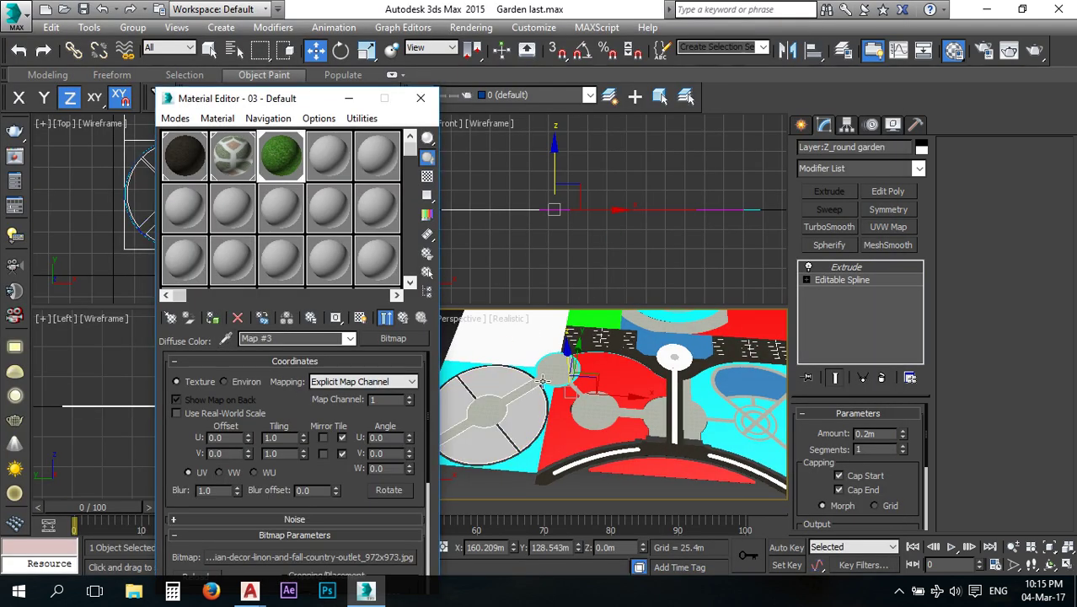
Assign the grass material to the round garden and display its map in the viewport.
scroll(558, 455, down, 2)
click(573, 461)
click(584, 404)
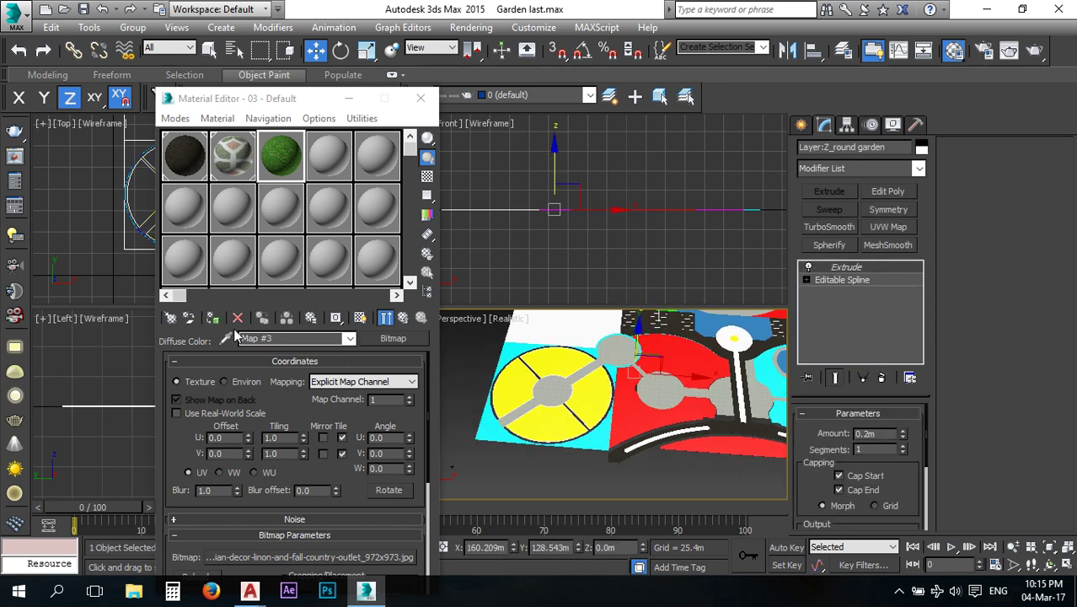
click(212, 317)
click(360, 320)
Assign the grass material to the top garden and the flower garden.
middle_drag(566, 363, 566, 435)
click(561, 386)
click(211, 320)
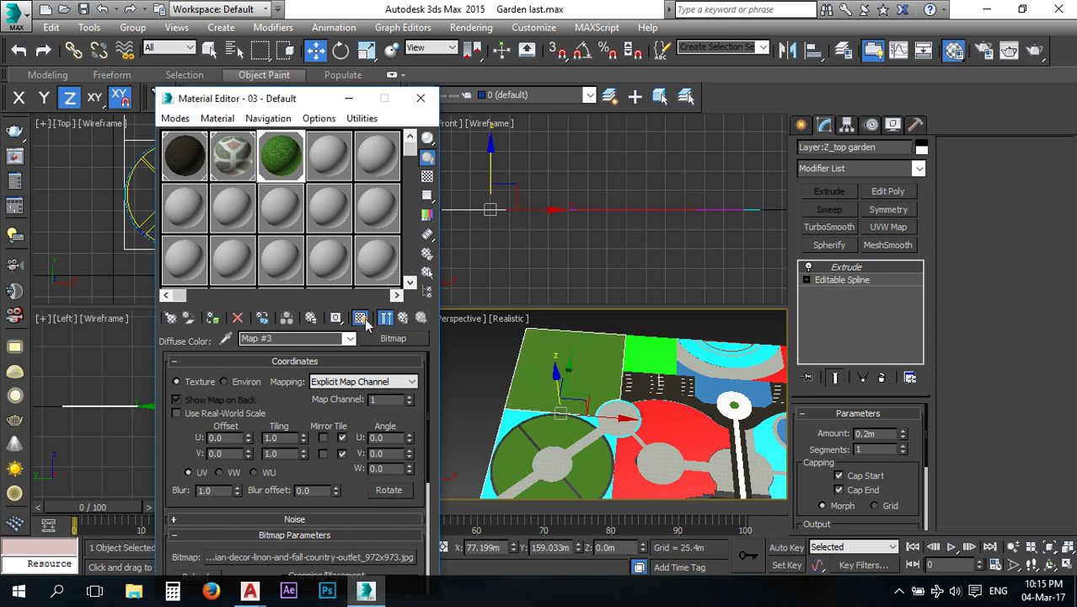
middle_drag(590, 389, 510, 299)
alt+middle_drag(657, 416, 637, 426)
click(569, 430)
click(216, 319)
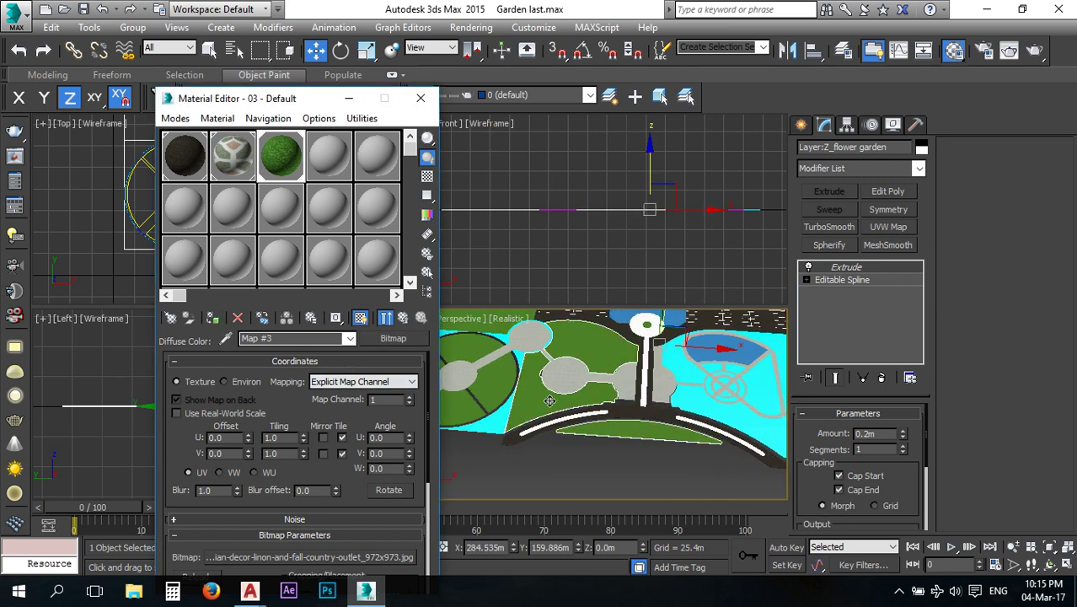
Assign the grass material to the bottom right garden around the pond and ringed paths.
alt+middle_drag(729, 417, 653, 422)
click(652, 421)
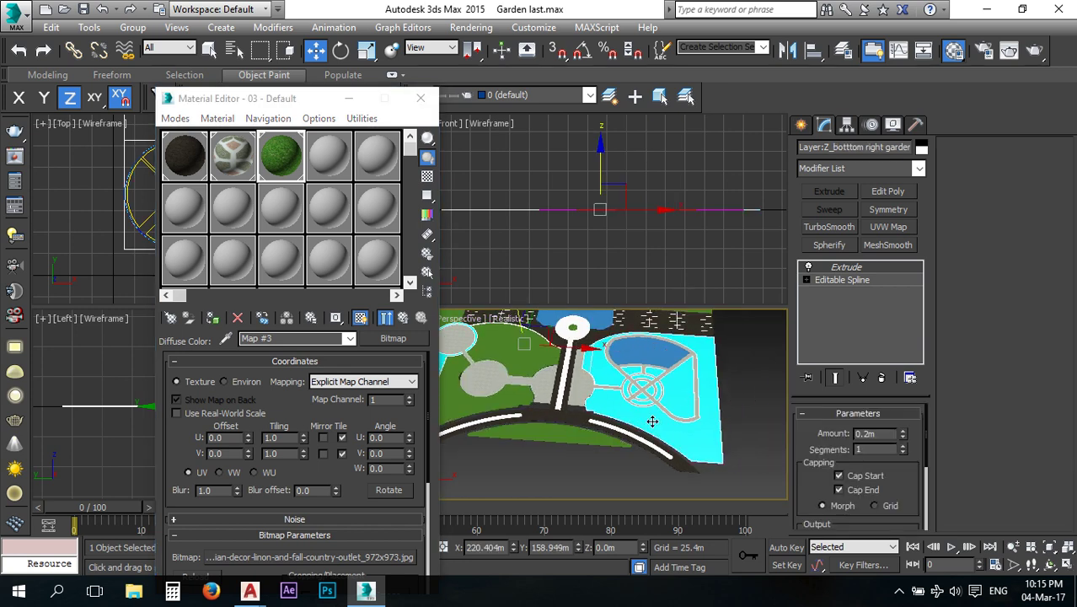
click(214, 318)
middle_drag(531, 390, 570, 463)
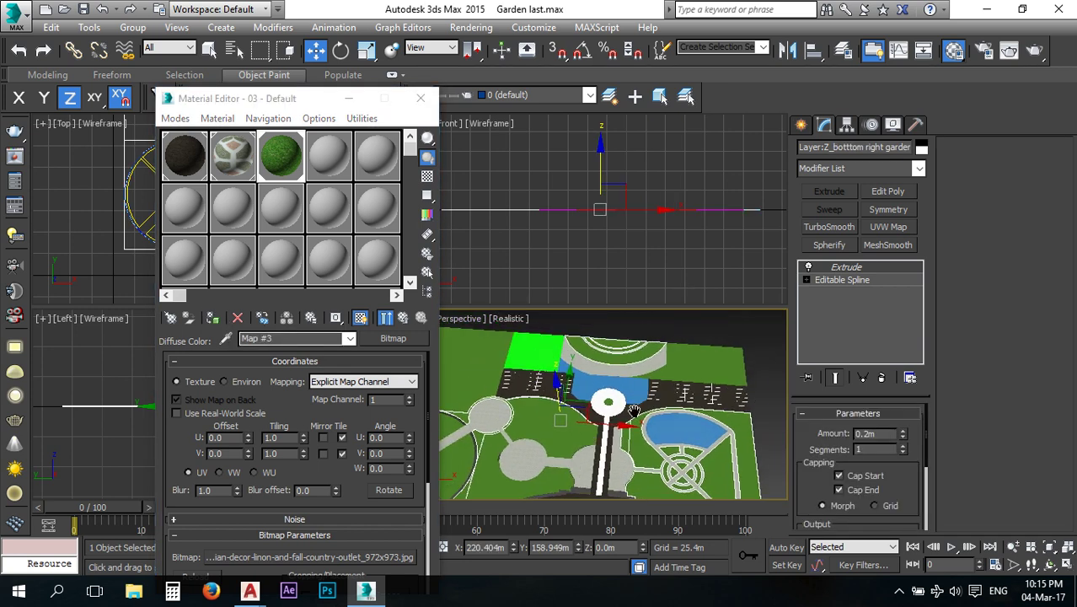
Reapply the grass material to the flower garden, clear the selection and close the Material Editor.
scroll(705, 387, up, 5)
middle_drag(704, 388, 676, 411)
click(652, 388)
click(213, 320)
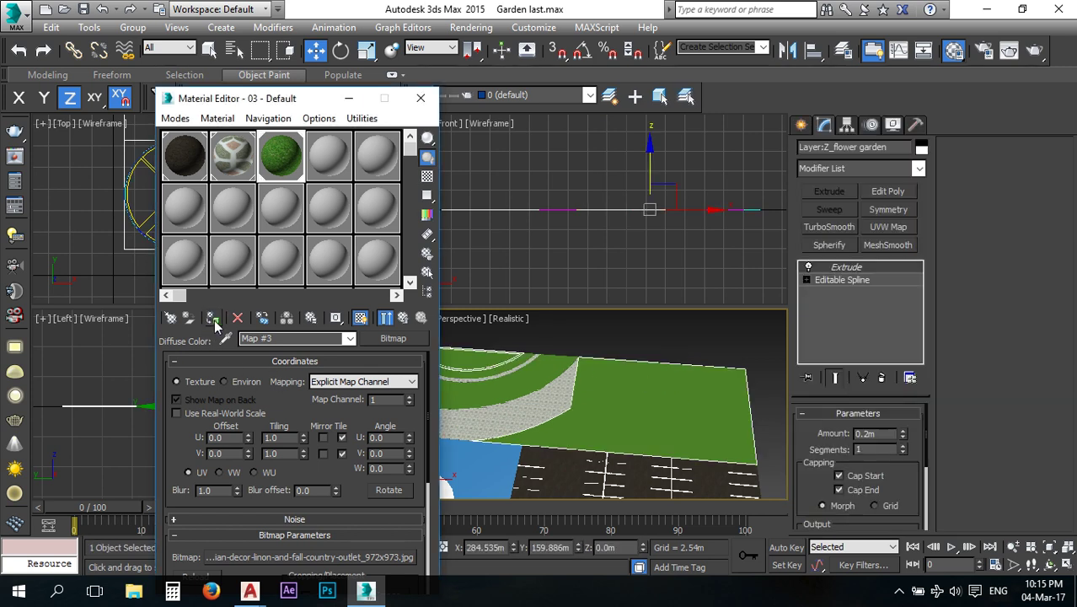
click(618, 334)
scroll(628, 341, down, 6)
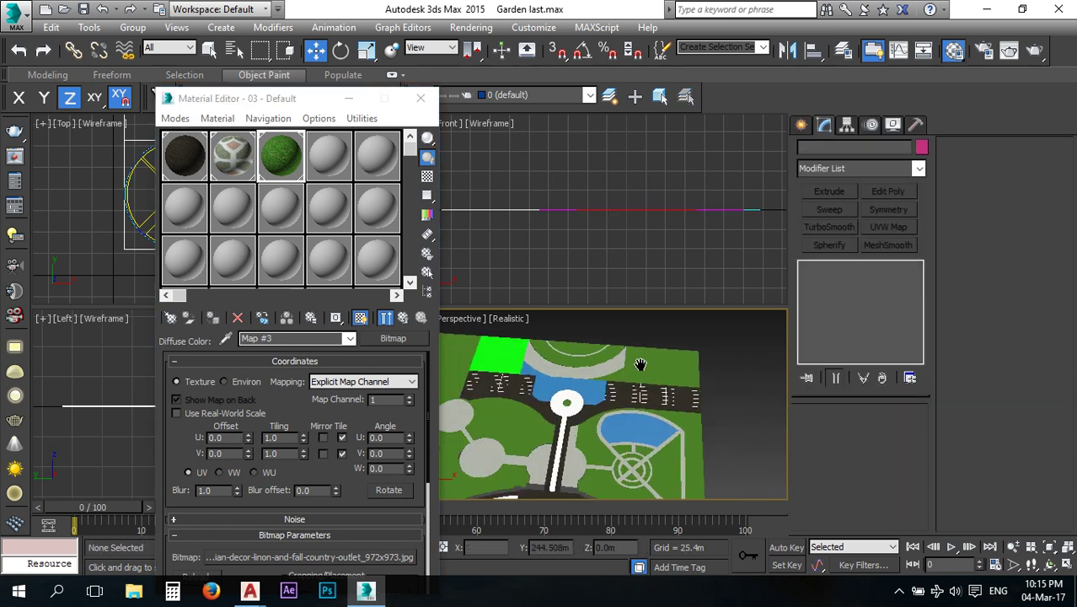
click(419, 98)
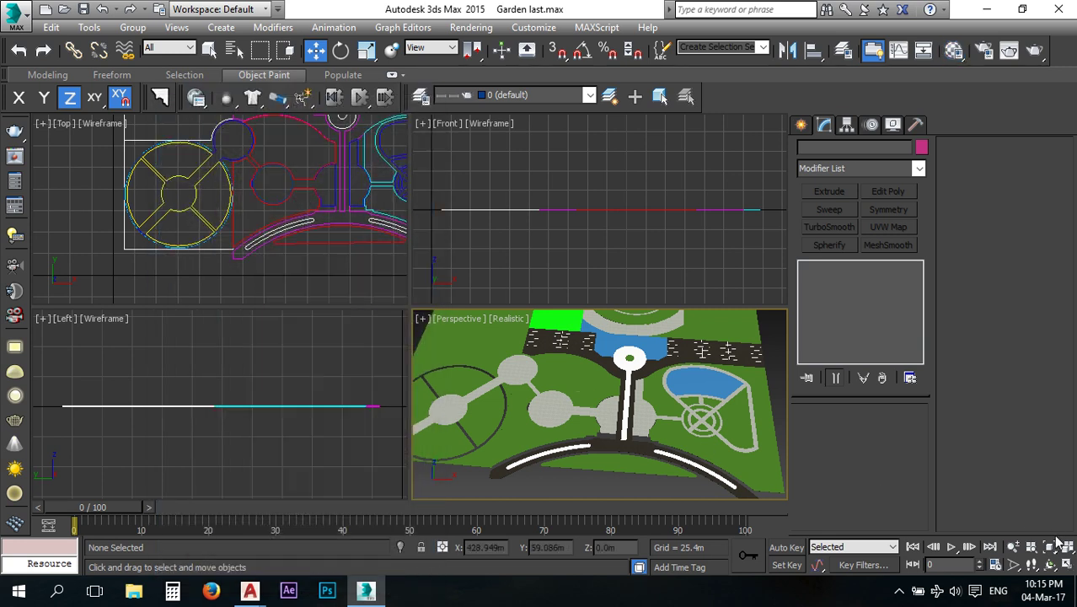
Maximize the perspective viewport and add a UVW Map modifier to the round garden.
click(1064, 567)
alt+middle_drag(325, 375, 342, 353)
scroll(245, 399, up, 2)
scroll(245, 400, up, 3)
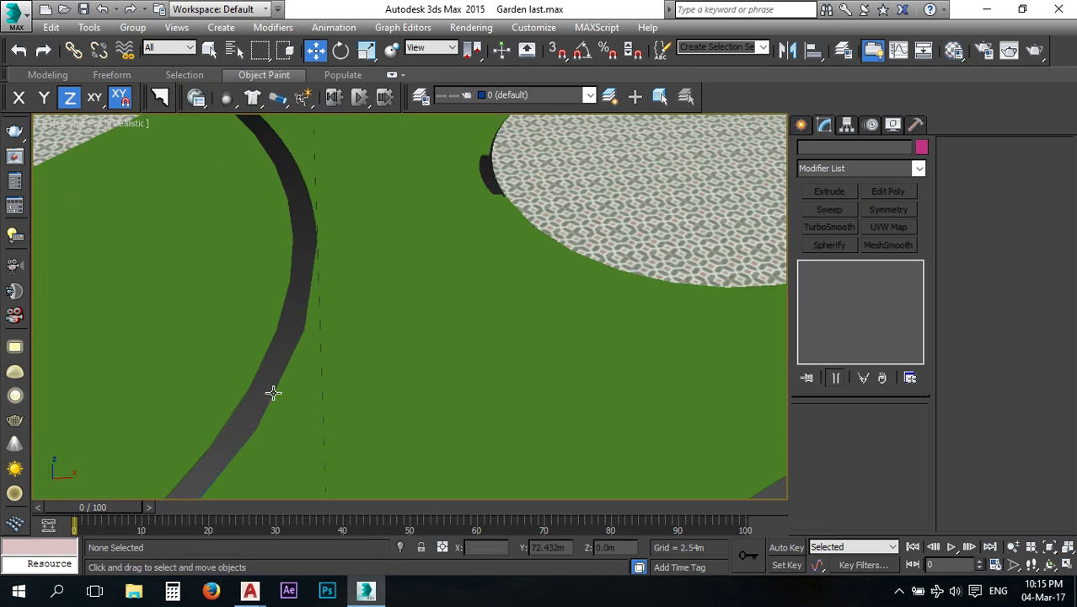
middle_drag(319, 392, 468, 361)
scroll(465, 359, down, 2)
scroll(399, 345, down, 5)
click(400, 347)
click(420, 456)
click(398, 348)
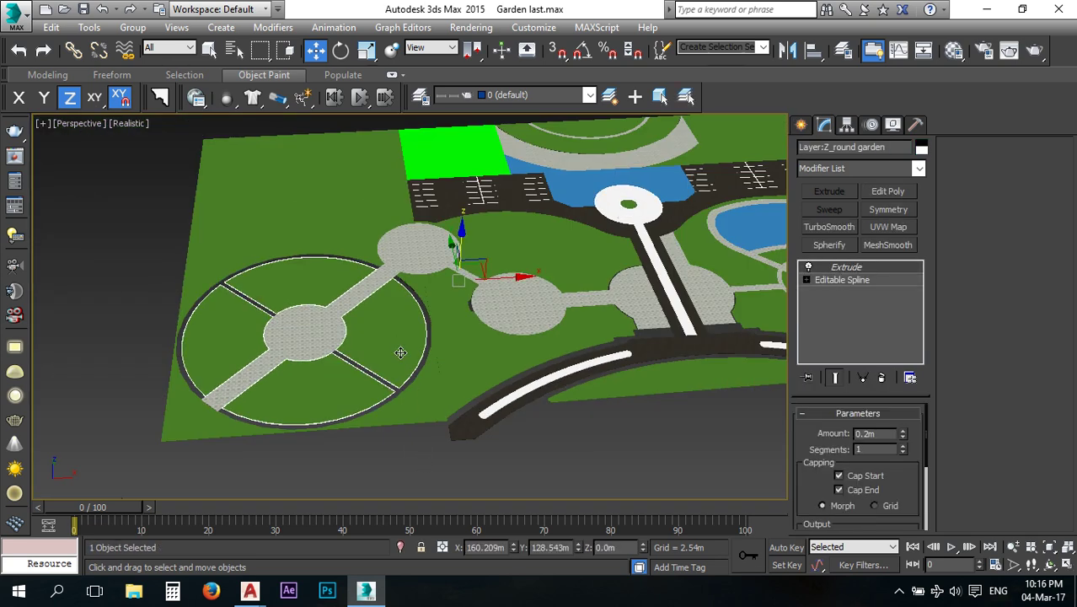
click(886, 227)
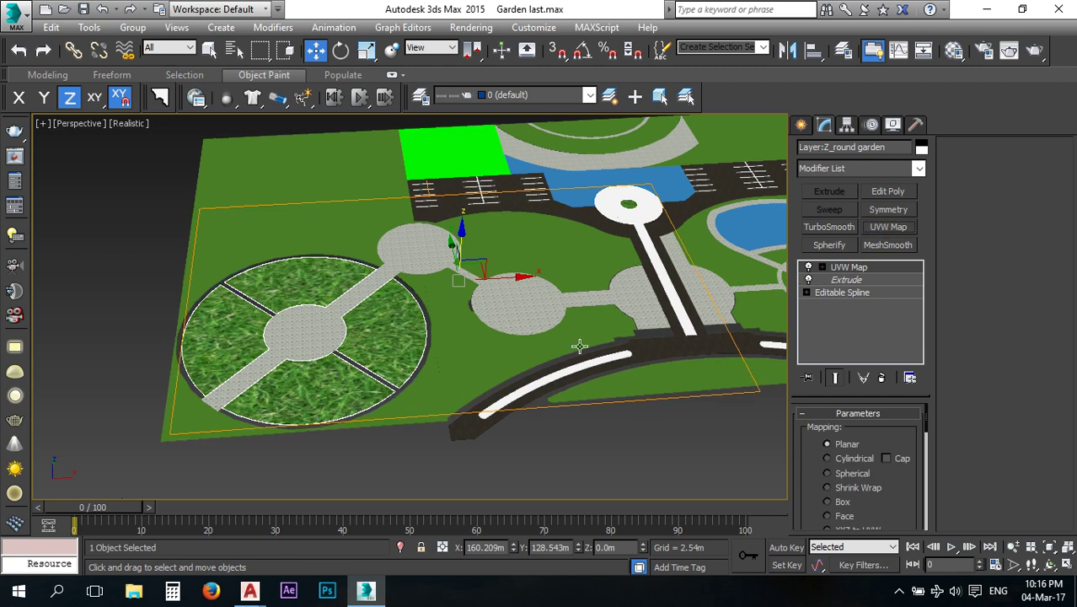
Add a UVW Map modifier to the flower garden, the top garden and the bottom right garden.
click(499, 350)
click(874, 229)
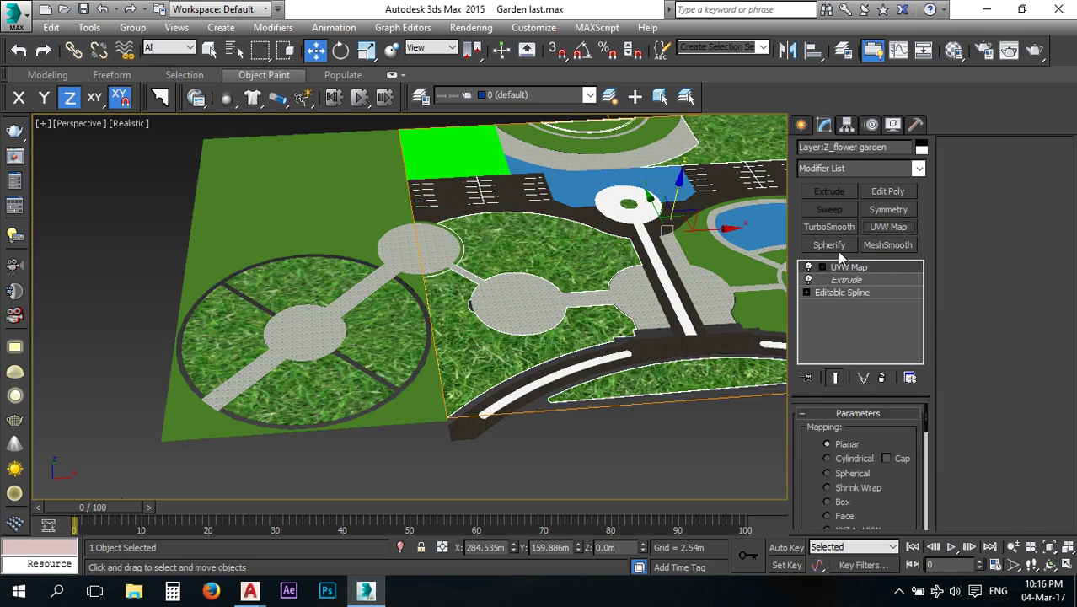
click(375, 207)
click(881, 227)
middle_drag(613, 259, 557, 273)
click(374, 420)
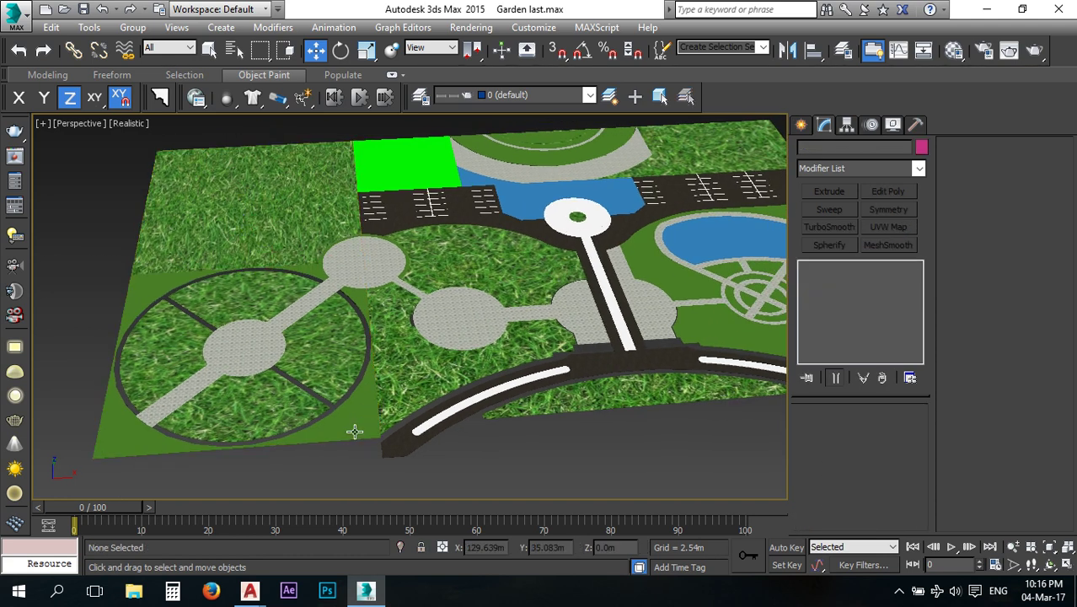
click(885, 228)
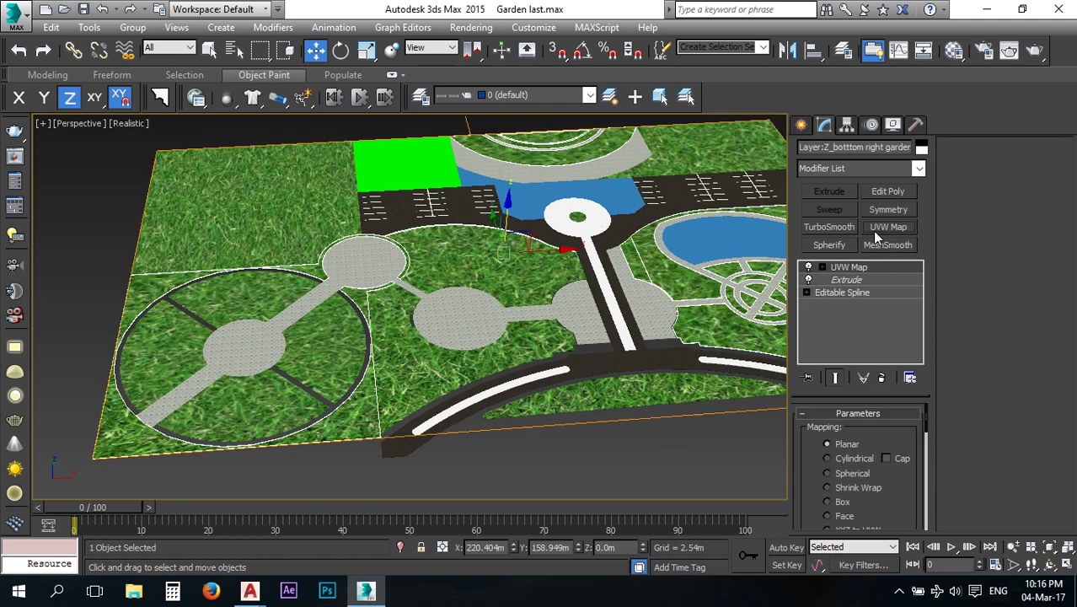
Set the UVW Map length and width on the round garden to 10 m each.
alt+middle_drag(523, 278, 439, 270)
middle_drag(319, 220, 420, 260)
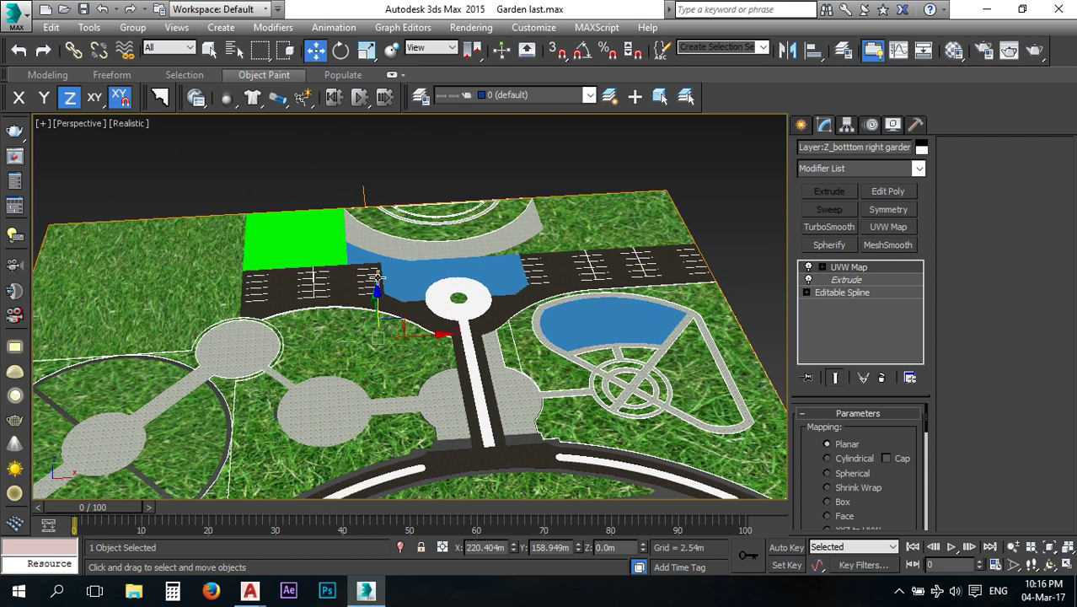
middle_drag(367, 291, 471, 272)
middle_drag(508, 391, 486, 360)
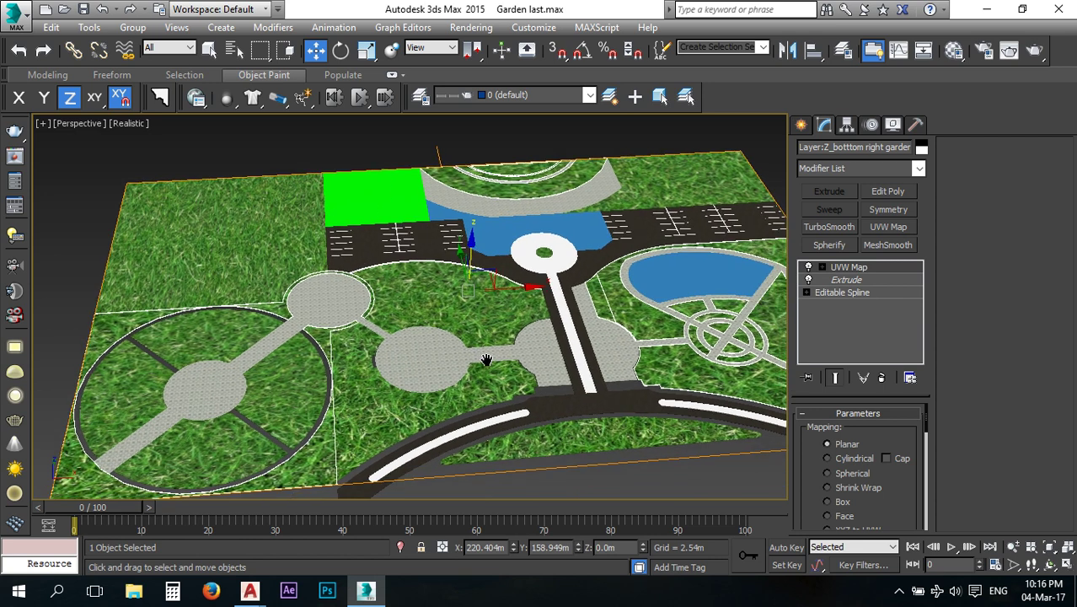
middle_drag(377, 410, 304, 344)
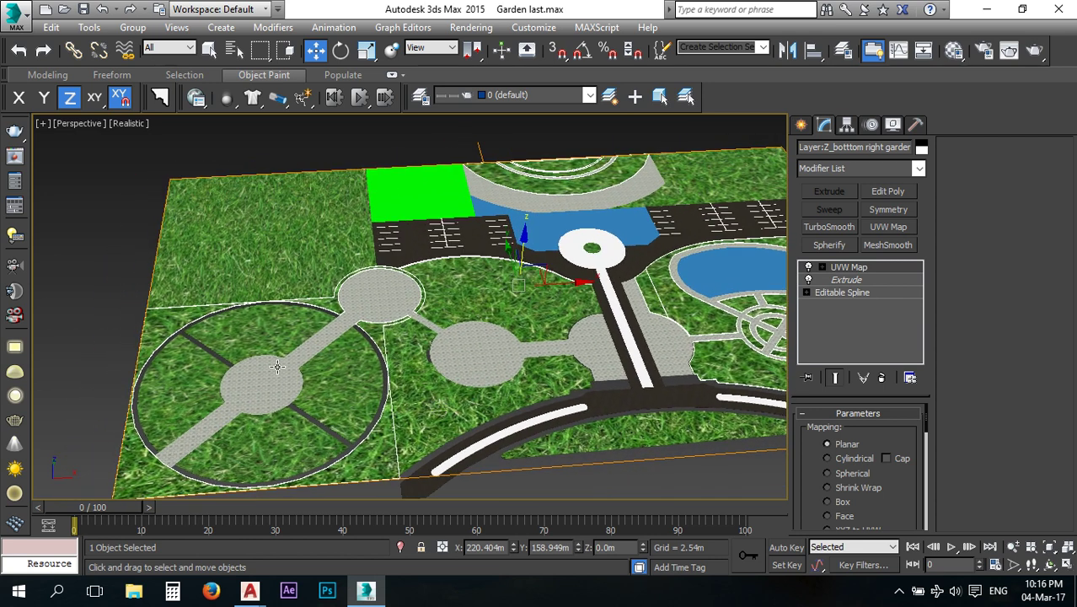
click(105, 329)
click(222, 338)
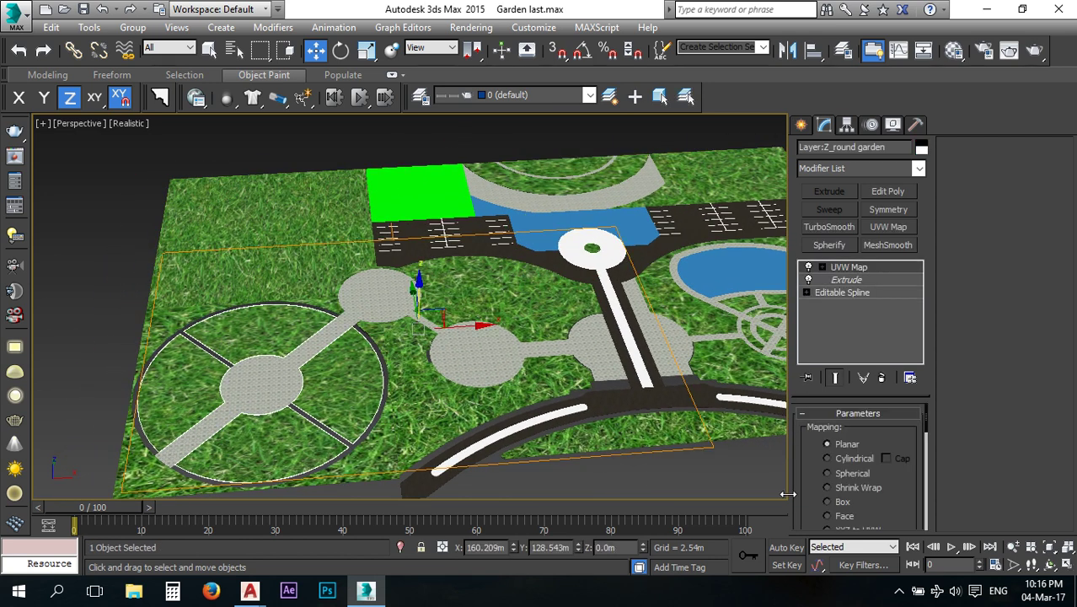
scroll(893, 498, down, 3)
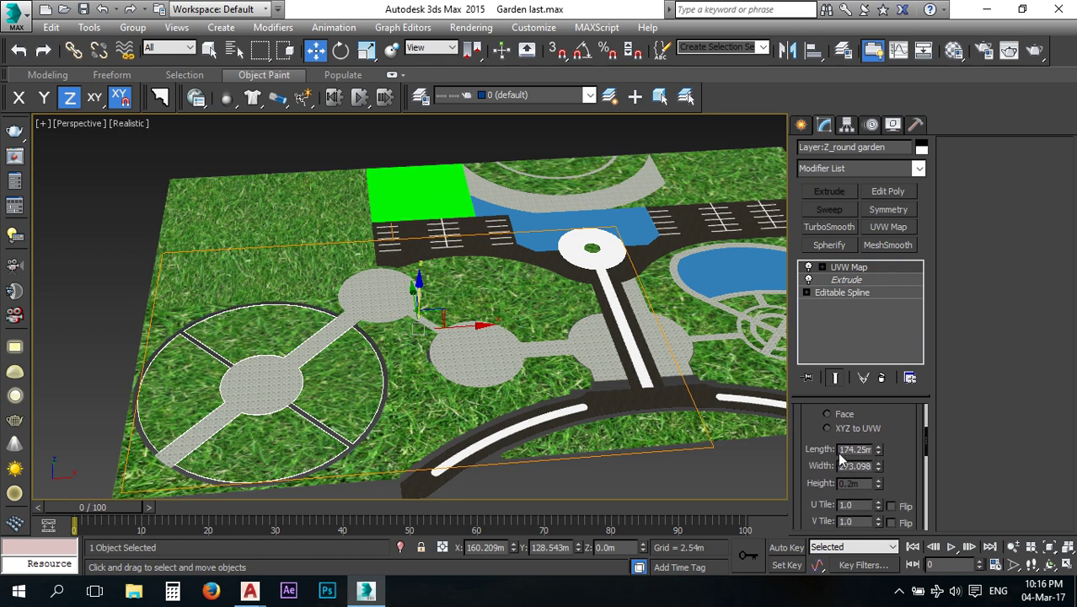
drag(842, 450, 923, 449)
key(BackSpace)
drag(837, 466, 930, 459)
text(10.0m)
key(Return)
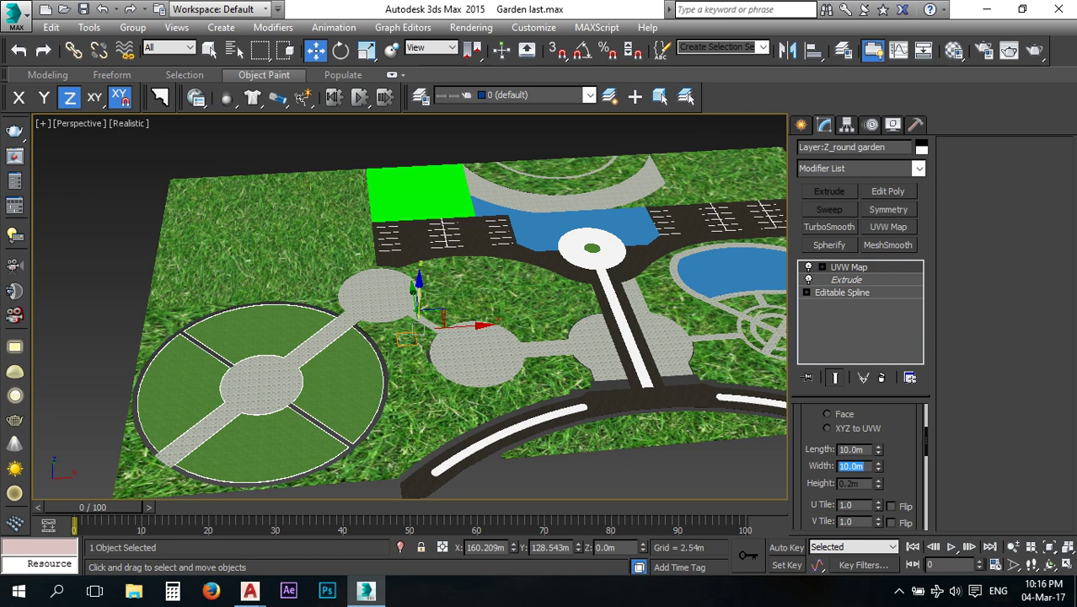
Set the UVW Map length and width on the round garden to 50 m each.
scroll(371, 408, up, 5)
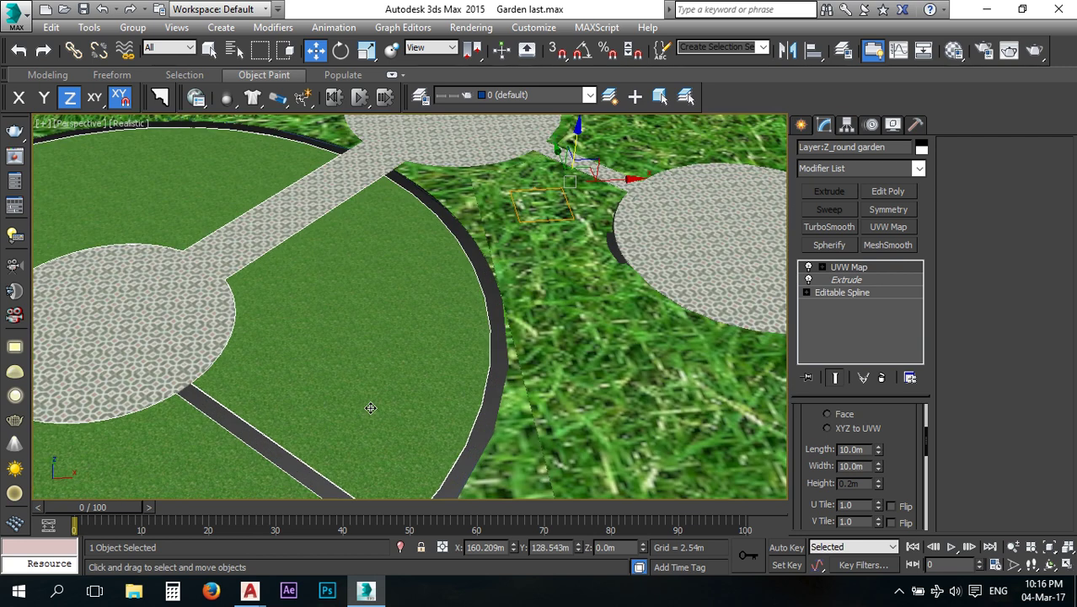
scroll(371, 408, up, 4)
click(867, 451)
text(50)
key(Return)
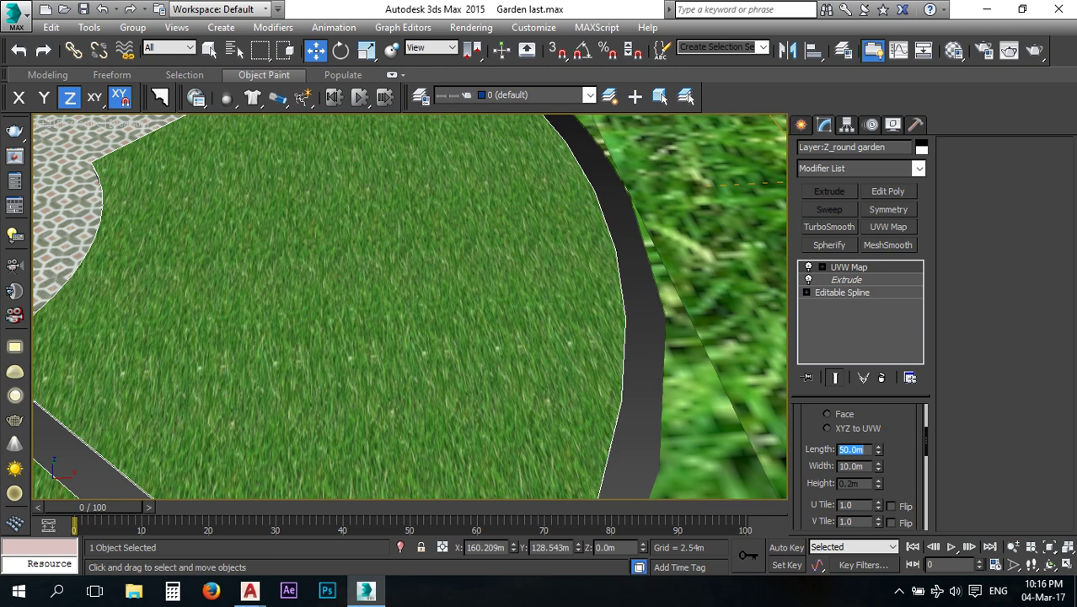
click(868, 466)
text(50)
key(Return)
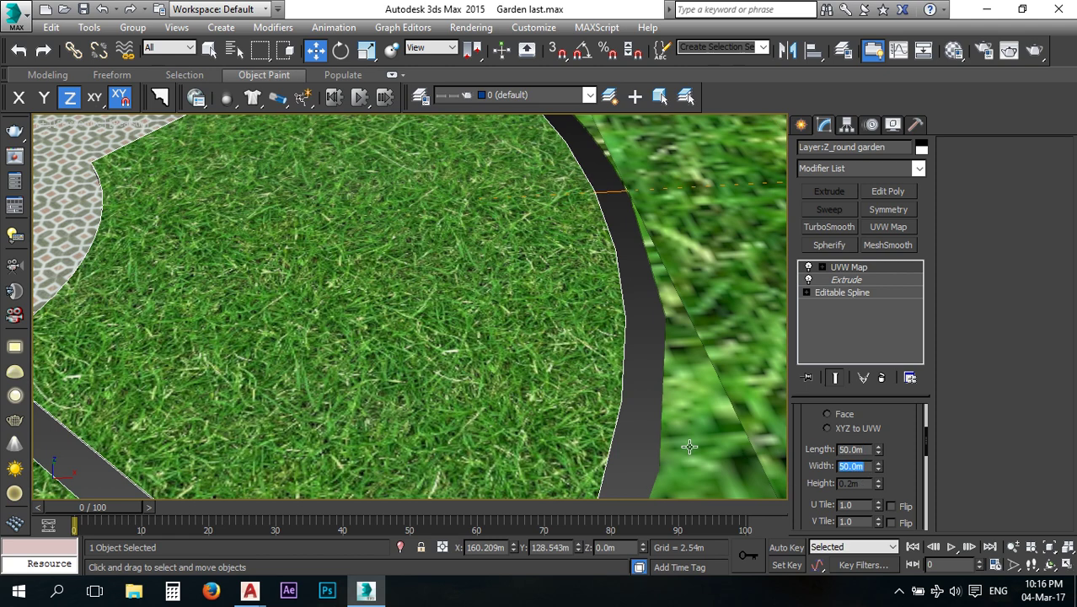
Set the UVW Map length and width on the round garden to 20 m each.
scroll(690, 446, down, 6)
scroll(430, 363, up, 4)
scroll(431, 363, up, 4)
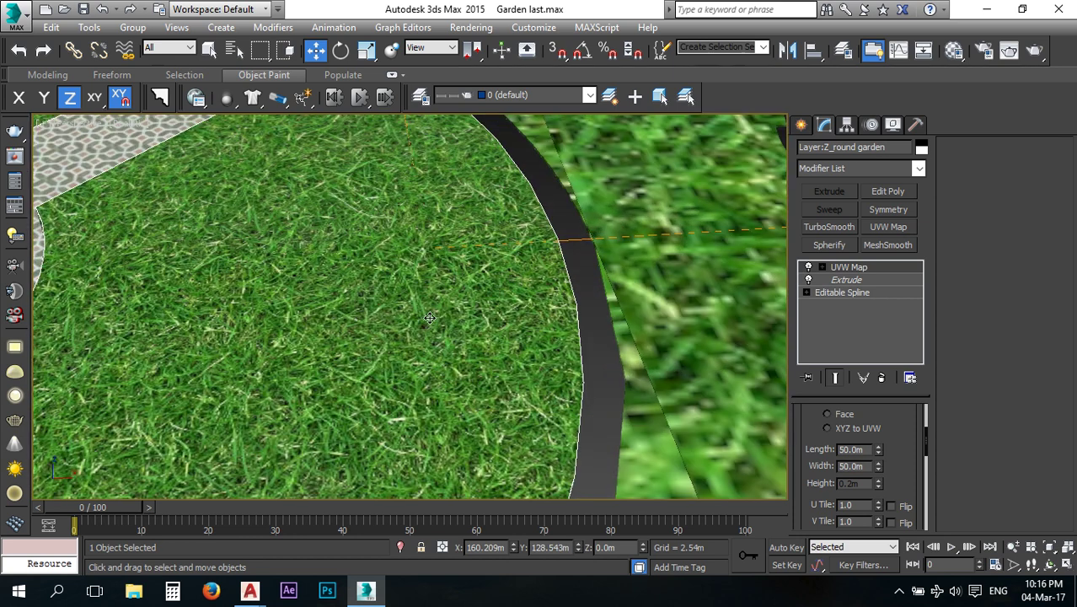
click(858, 450)
text(20)
click(865, 467)
text(2)
Set the UVW Map length and width on the flower garden to 20 m each.
scroll(478, 366, down, 10)
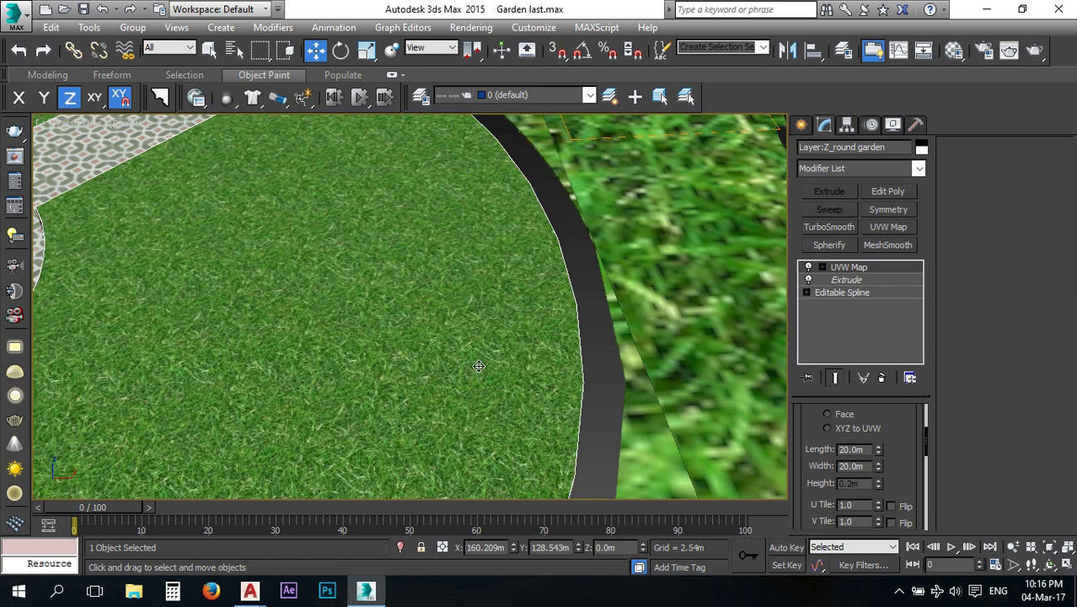
click(553, 371)
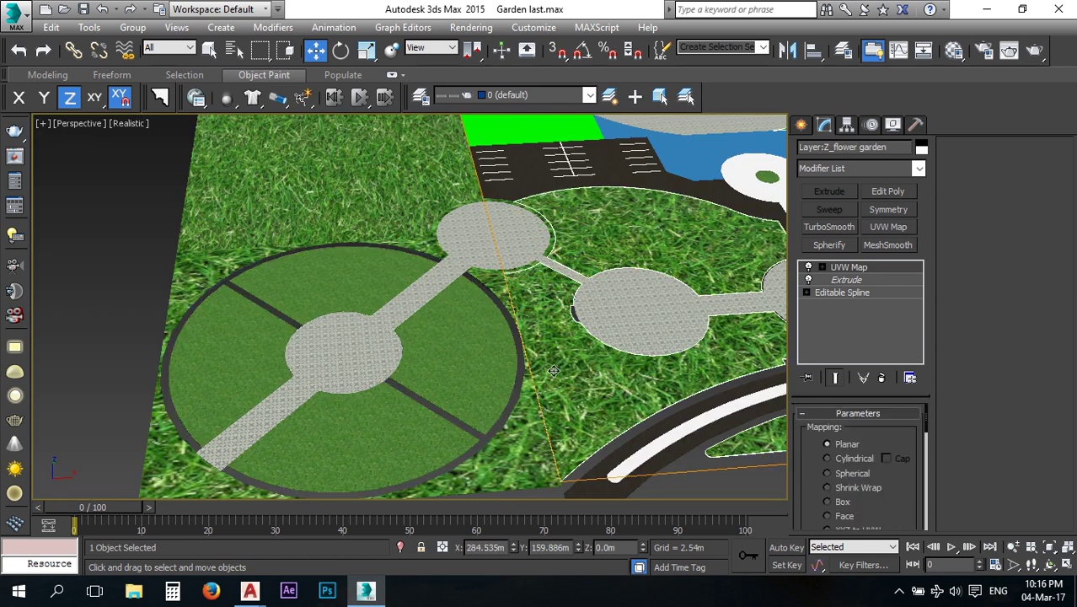
scroll(906, 516, down, 3)
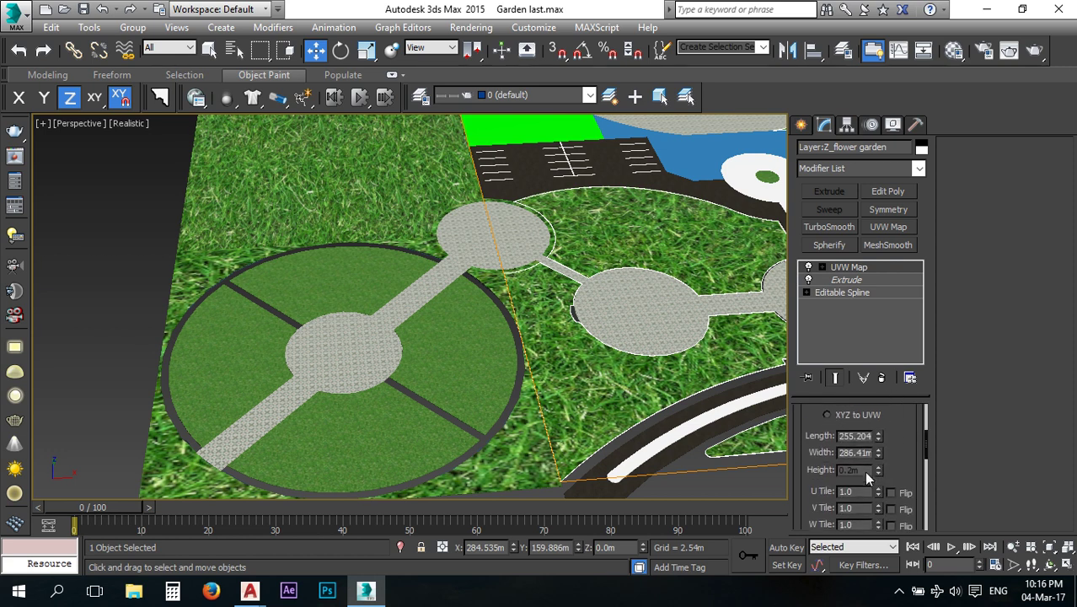
double_click(870, 434)
text(2020)
key(Return)
scroll(582, 379, up, 6)
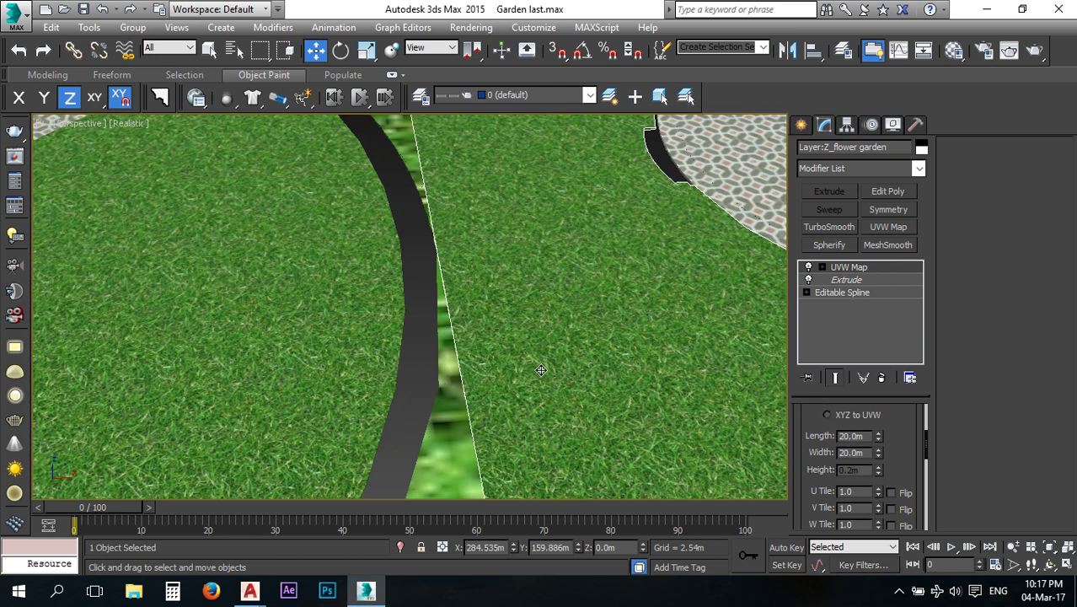
Set the UVW Map length and width on the bottom right garden to 20 m each.
scroll(427, 332, down, 8)
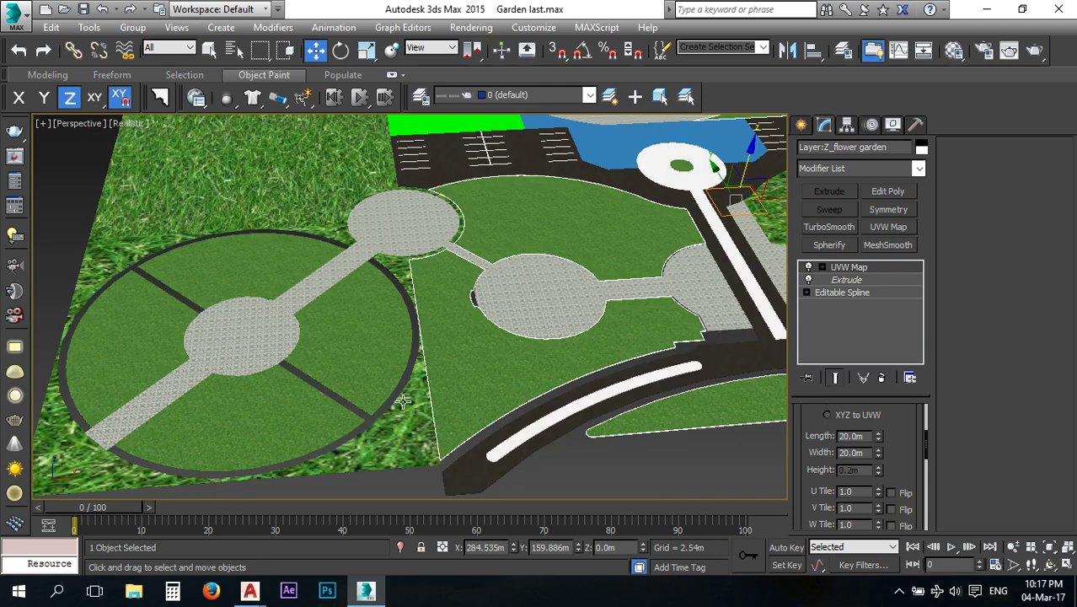
click(405, 422)
drag(806, 487, 801, 389)
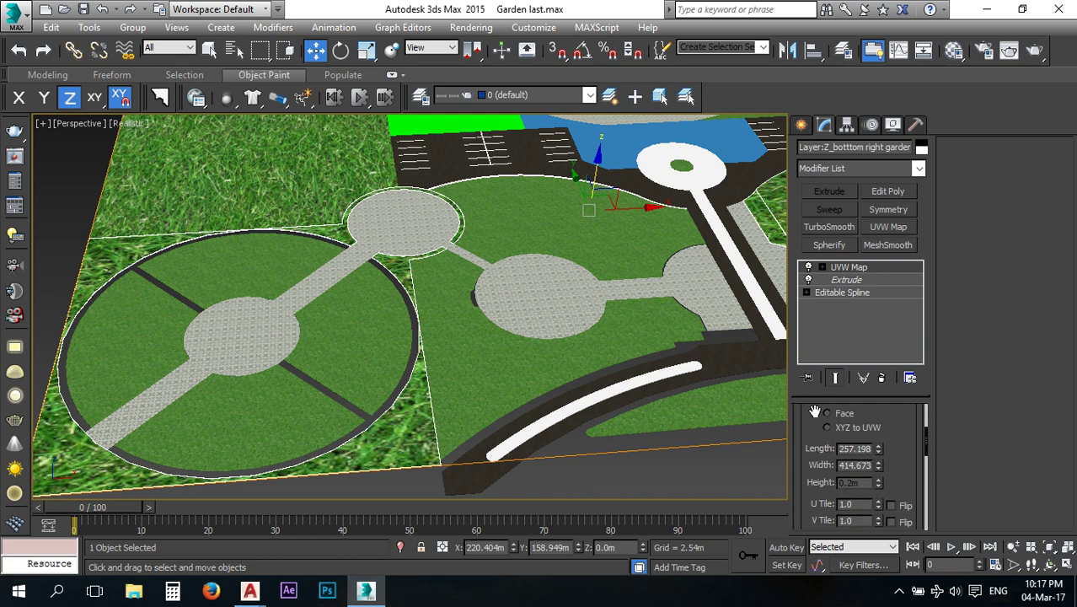
drag(840, 450, 954, 446)
text(202)
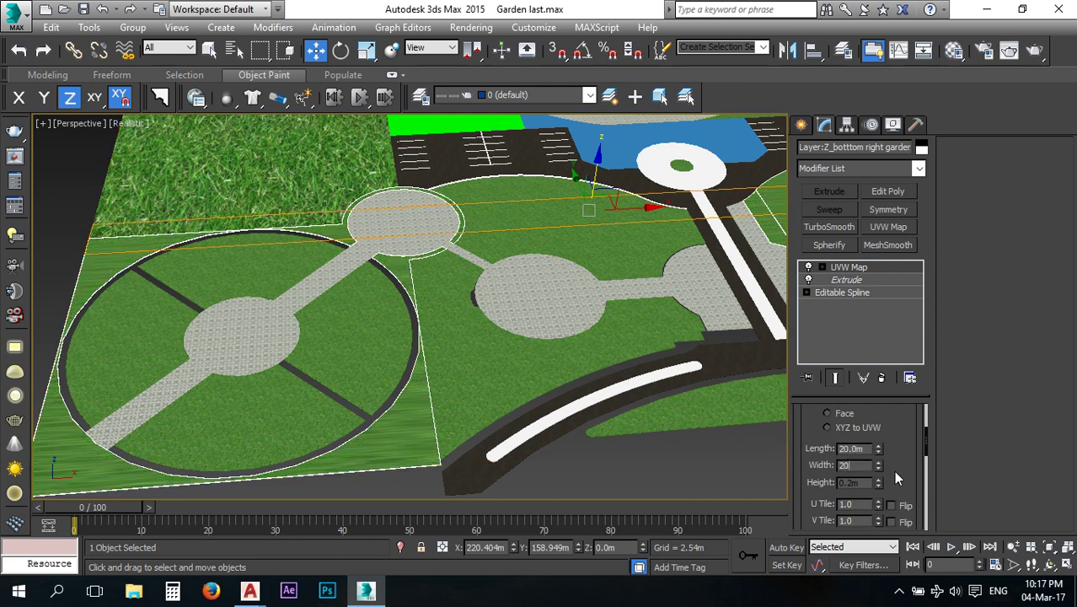
text(0)
key(Return)
scroll(420, 413, up, 8)
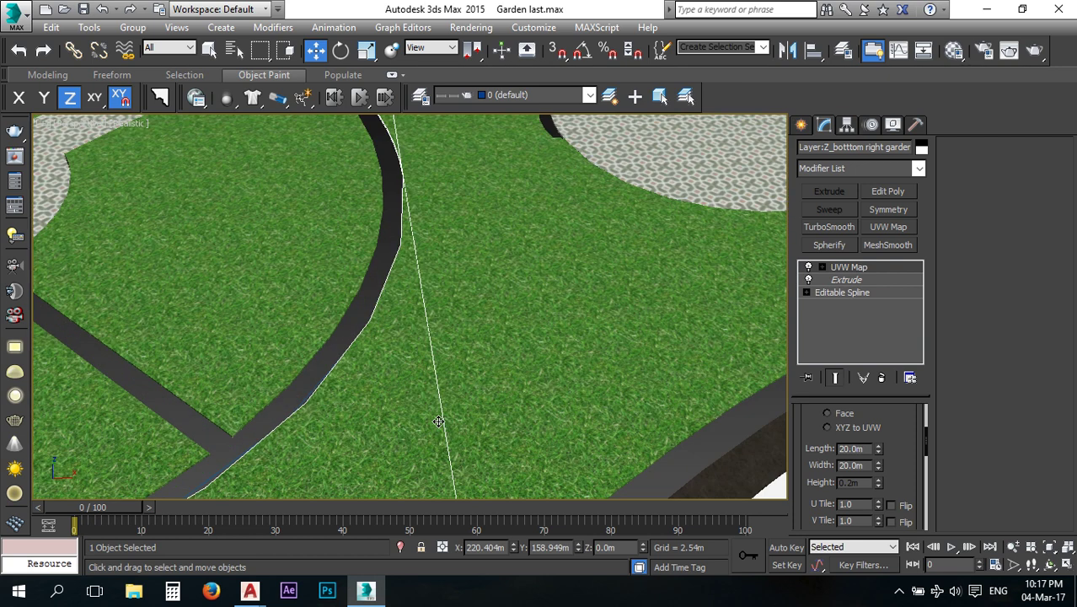
Set the UVW Map length and width on the top garden to 20 m each.
scroll(432, 417, down, 8)
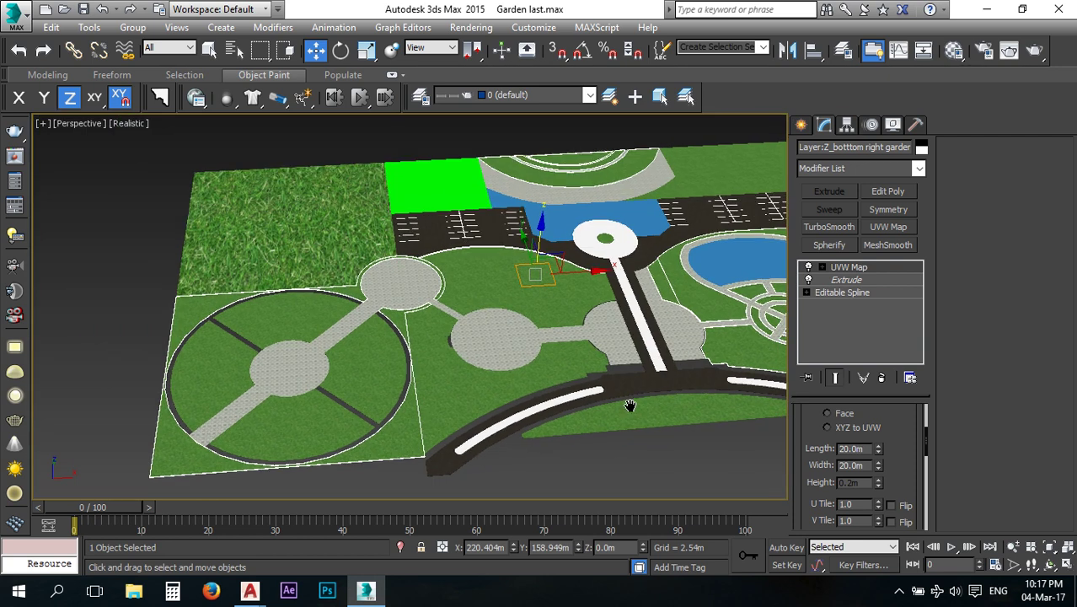
click(333, 299)
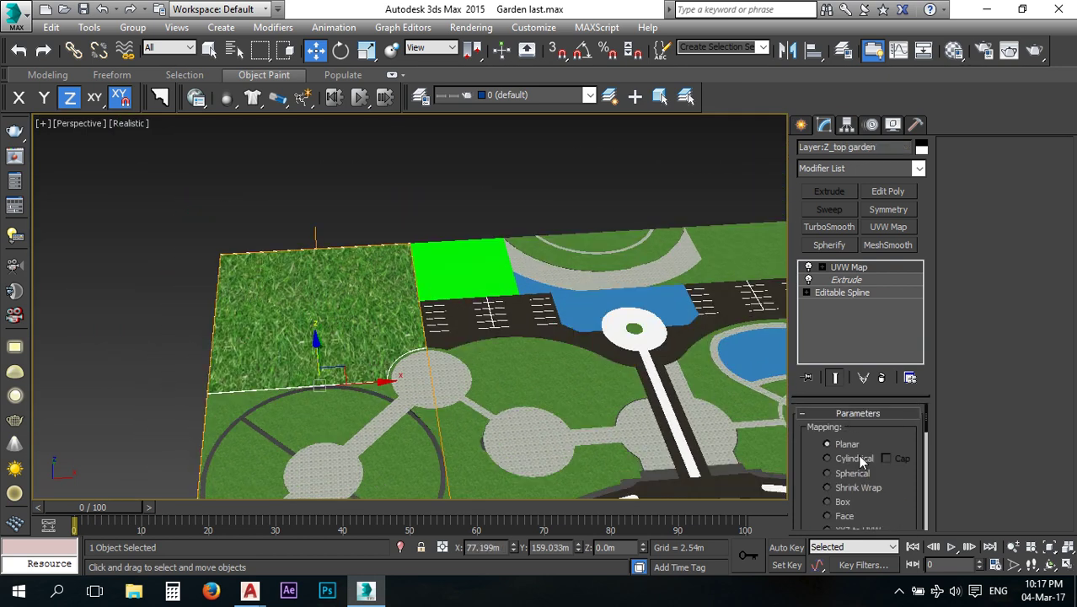
scroll(873, 429, down, 3)
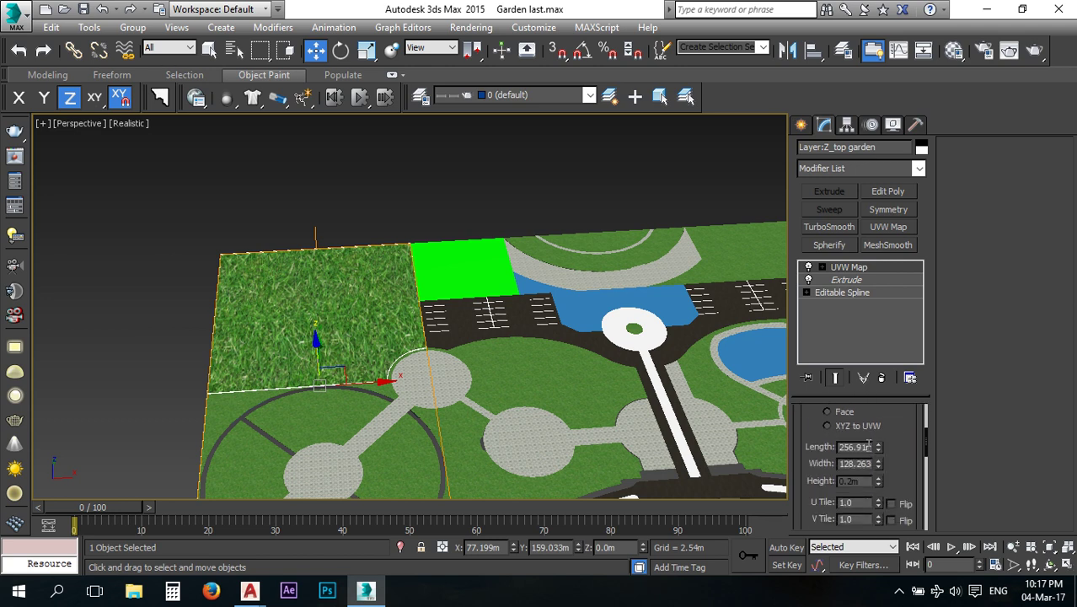
drag(840, 448, 916, 444)
text(2020)
key(Return)
Deselect everything and examine the grass texture across the gardens and the strip beside the curved road.
middle_drag(510, 381, 519, 384)
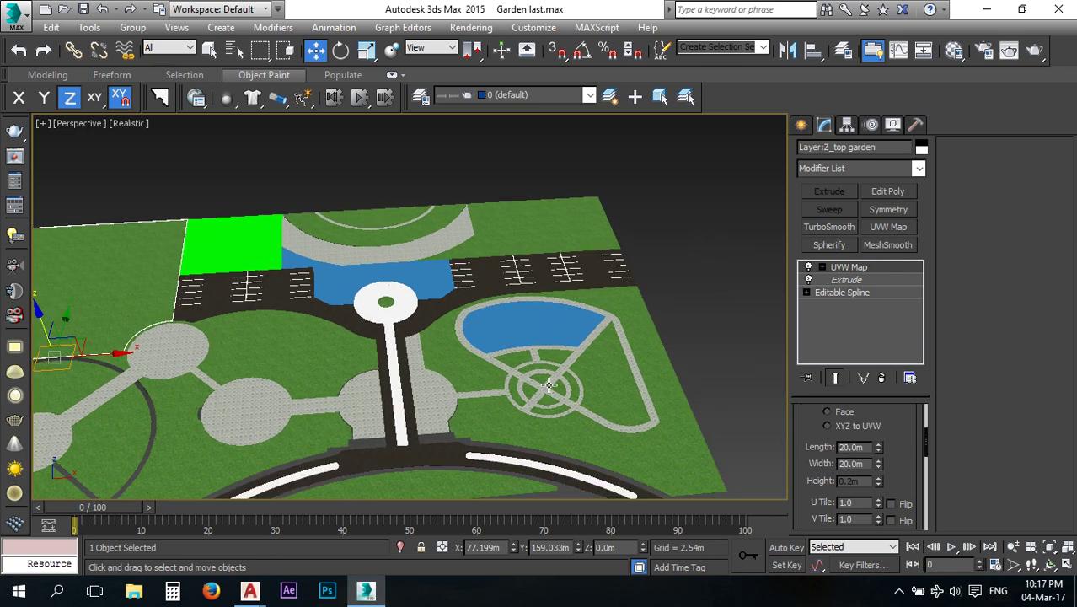
middle_drag(628, 386, 641, 325)
click(568, 413)
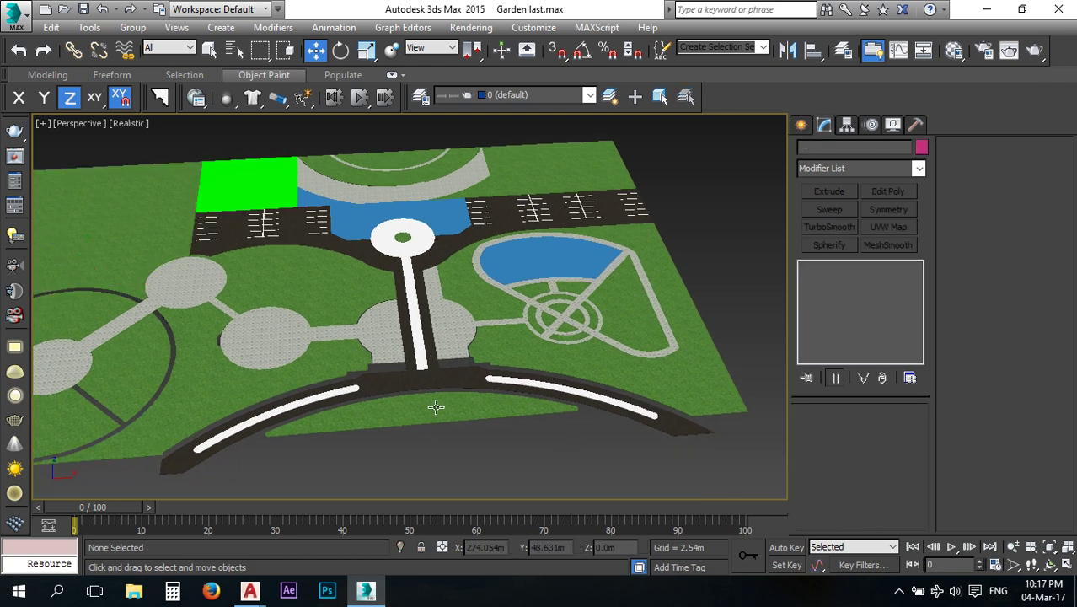
scroll(434, 413, up, 4)
scroll(434, 413, up, 3)
scroll(430, 418, down, 6)
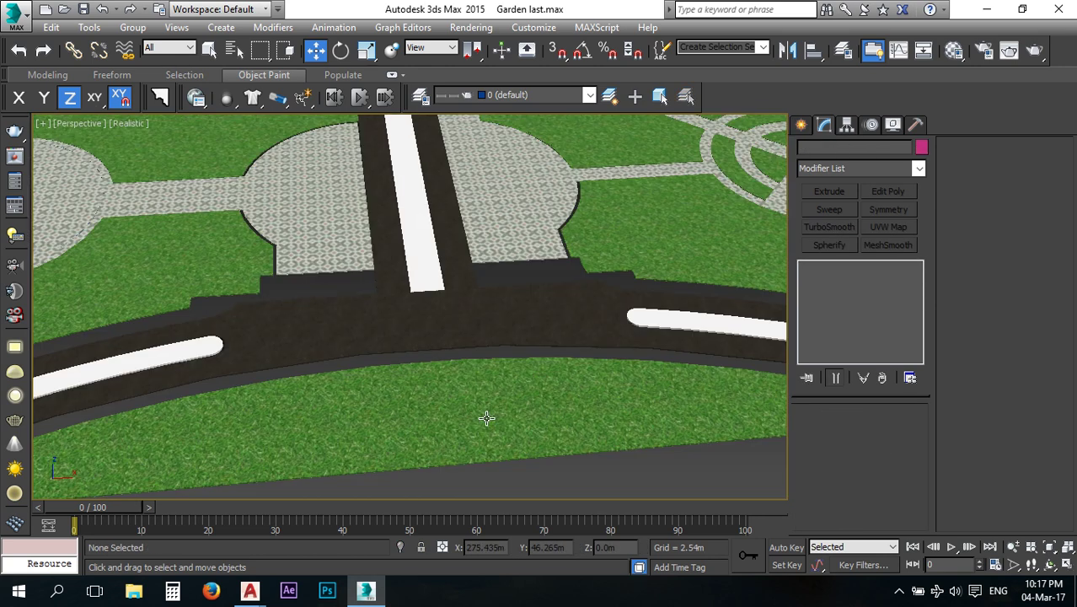
scroll(543, 443, down, 3)
scroll(555, 401, up, 2)
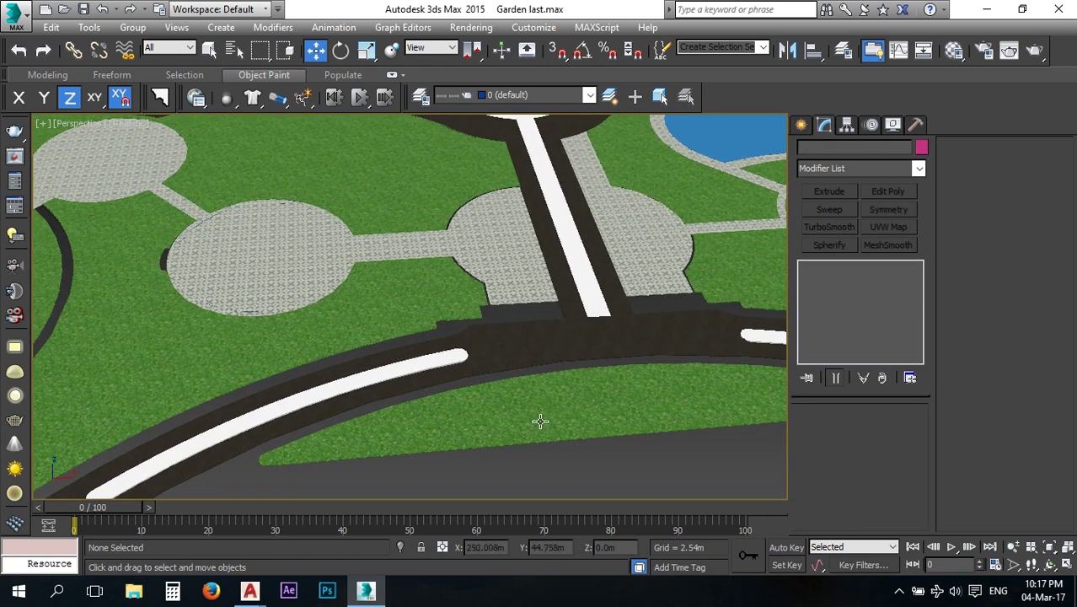
scroll(548, 461, down, 3)
Apply the grass material to the curved road's median and the central road's median.
click(438, 391)
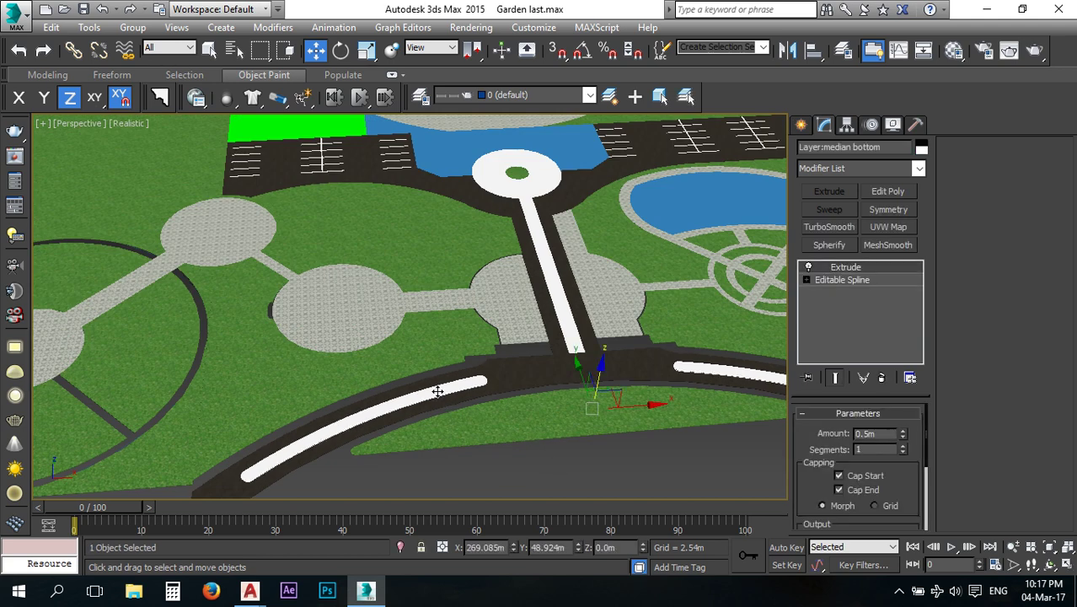
ctrl+click(569, 329)
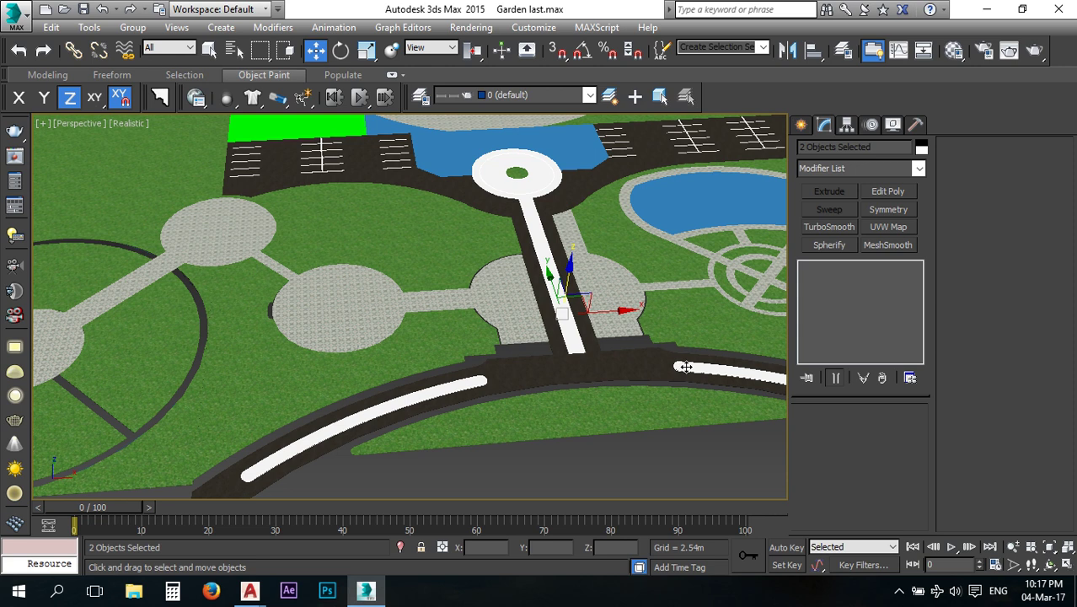
click(620, 459)
click(474, 382)
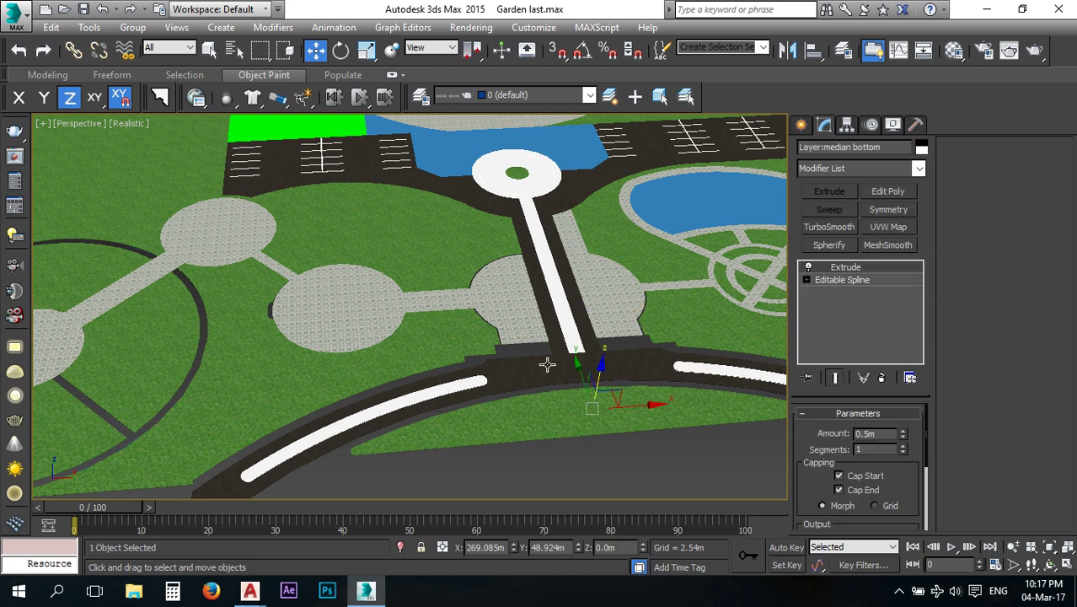
ctrl+click(570, 344)
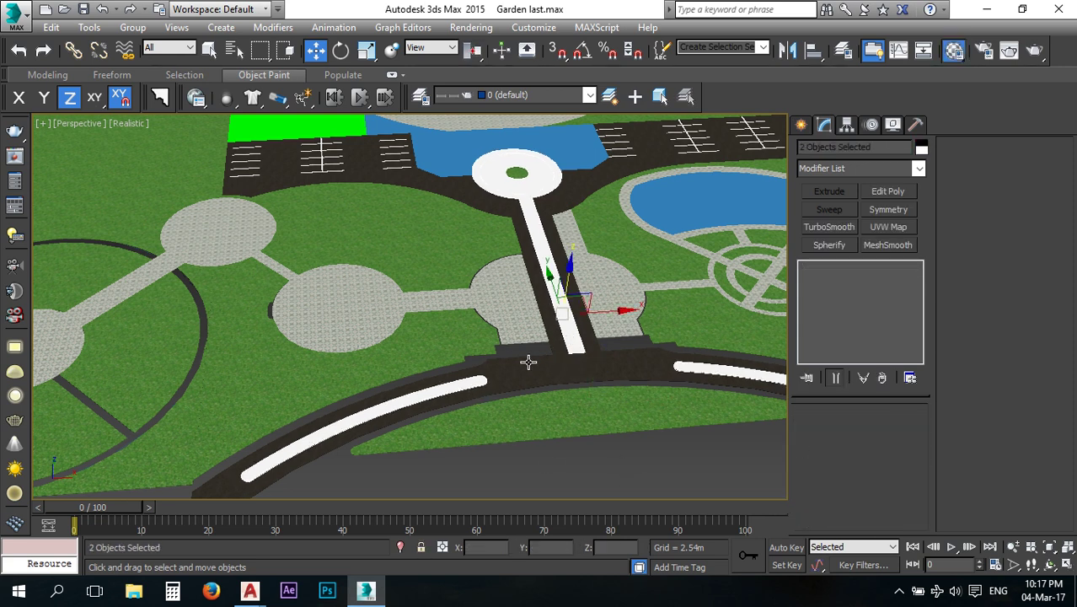
key(m)
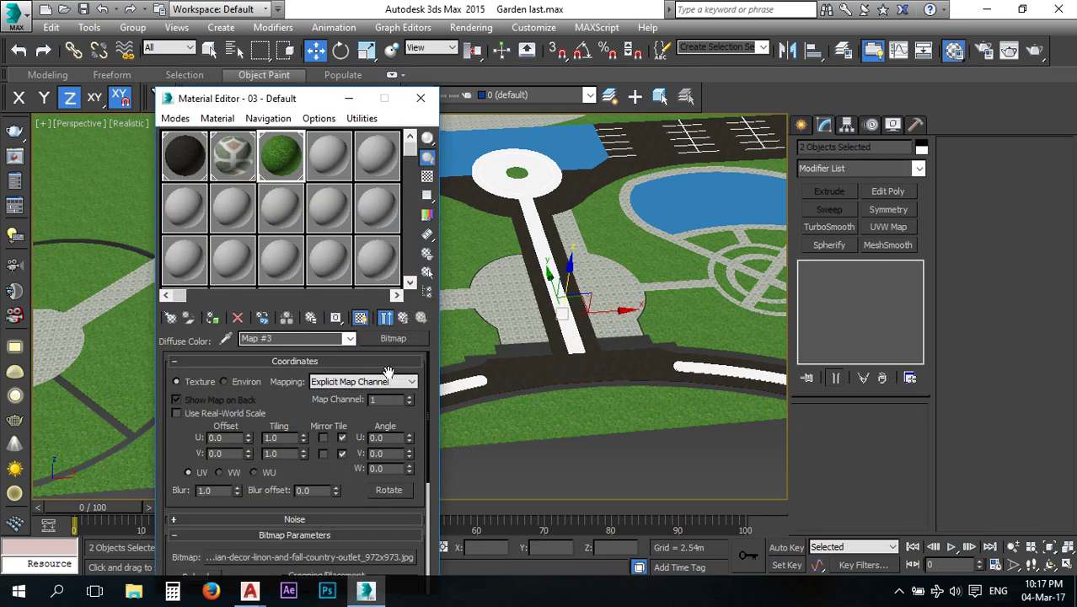
click(213, 317)
click(420, 100)
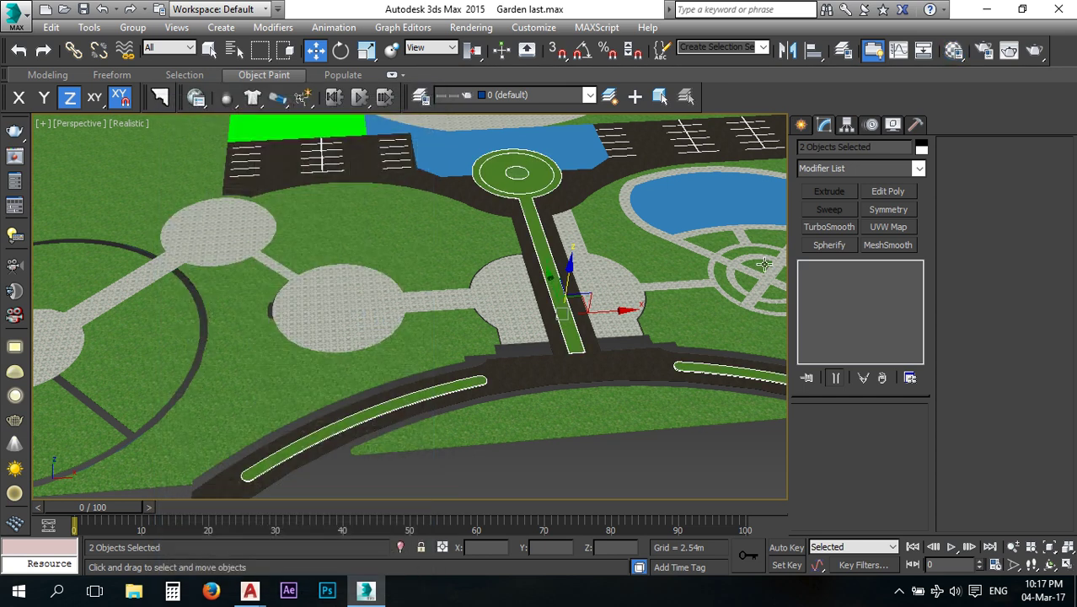
Add a UVW Map modifier to both selected medians and set its length and width to 20 m each.
click(886, 226)
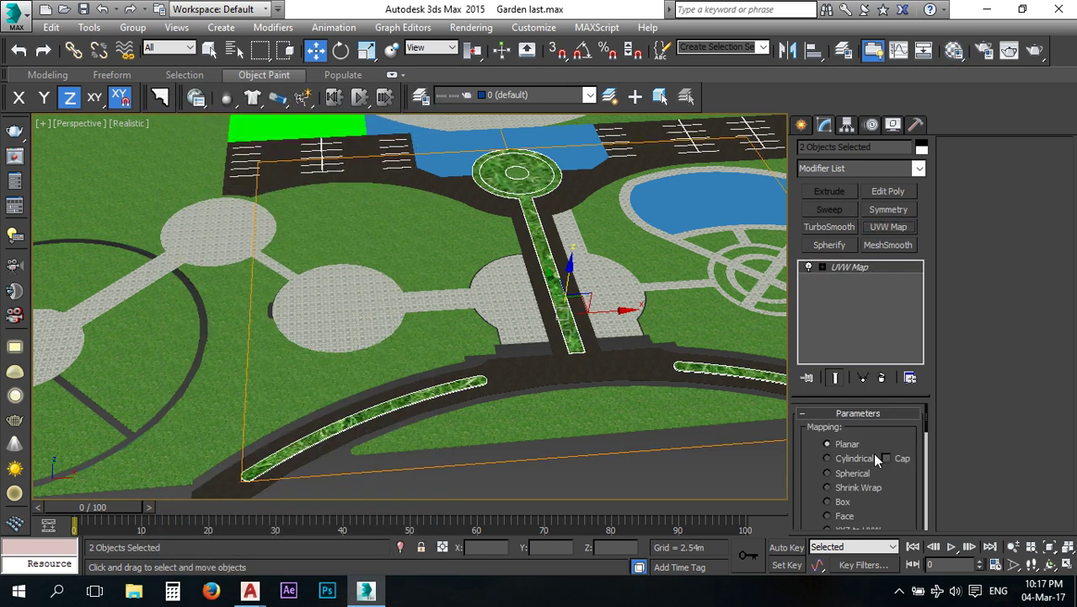
drag(885, 503, 884, 333)
drag(811, 440, 811, 520)
double_click(841, 465)
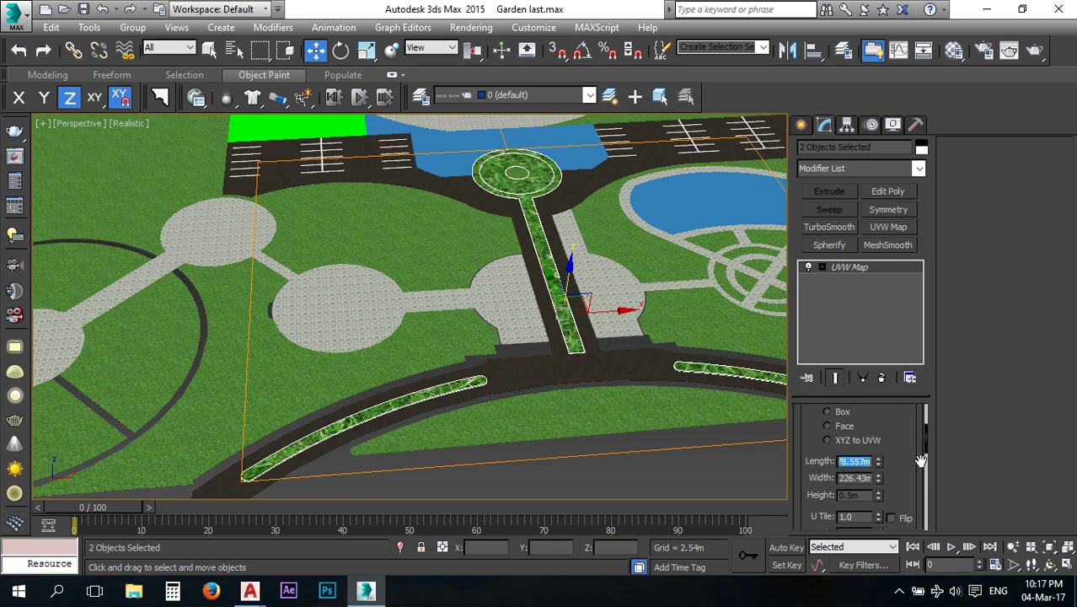
text(20)
text(20)
key(Return)
scroll(554, 309, up, 6)
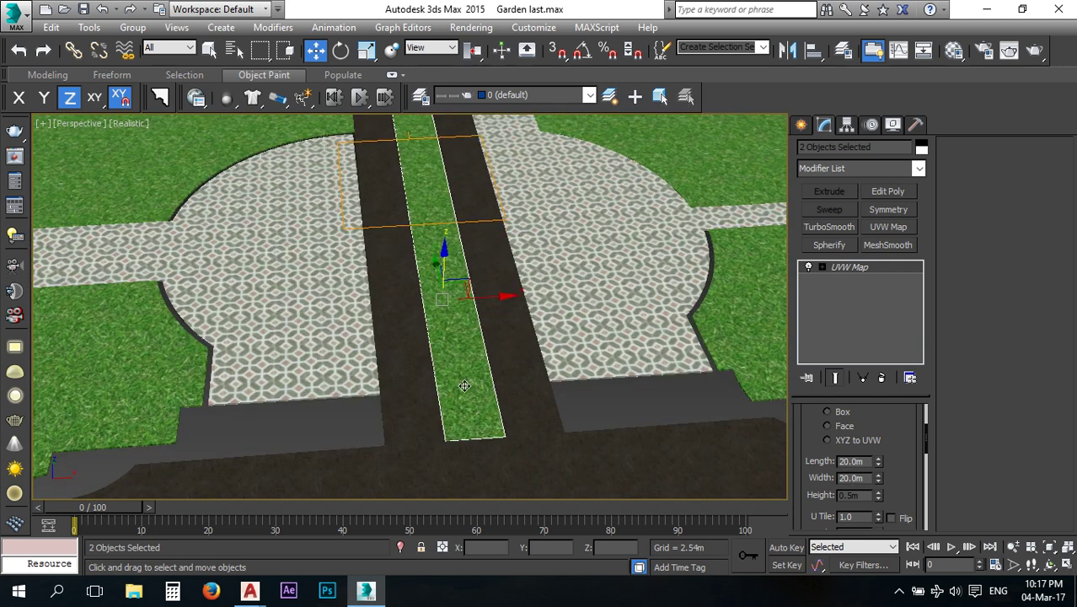
Set the Extrude amount of the central road's median to 0.45 m.
scroll(445, 378, up, 3)
scroll(331, 369, down, 7)
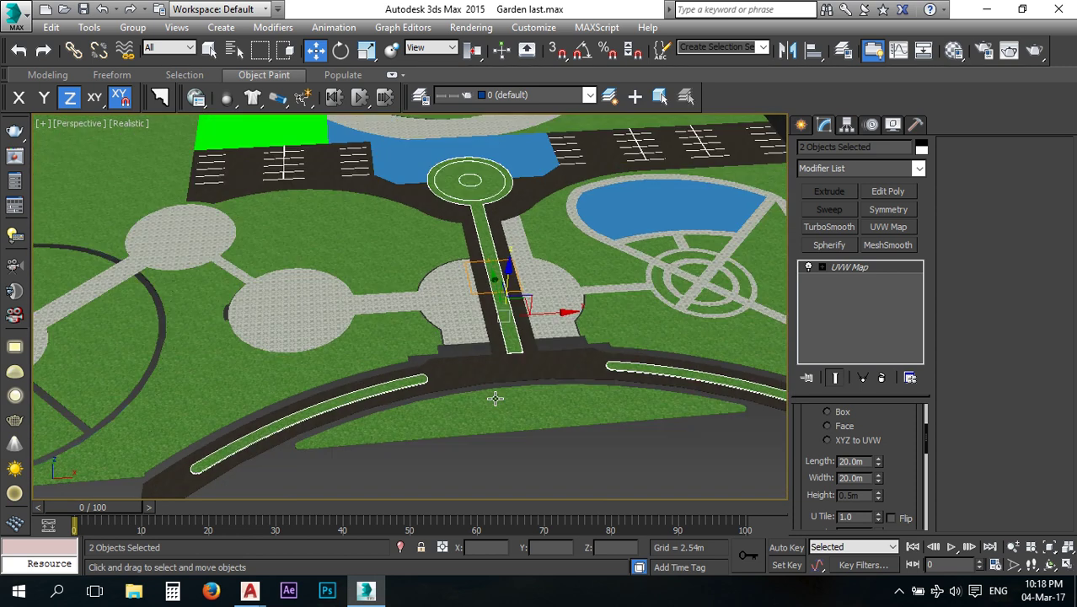
click(531, 468)
click(496, 305)
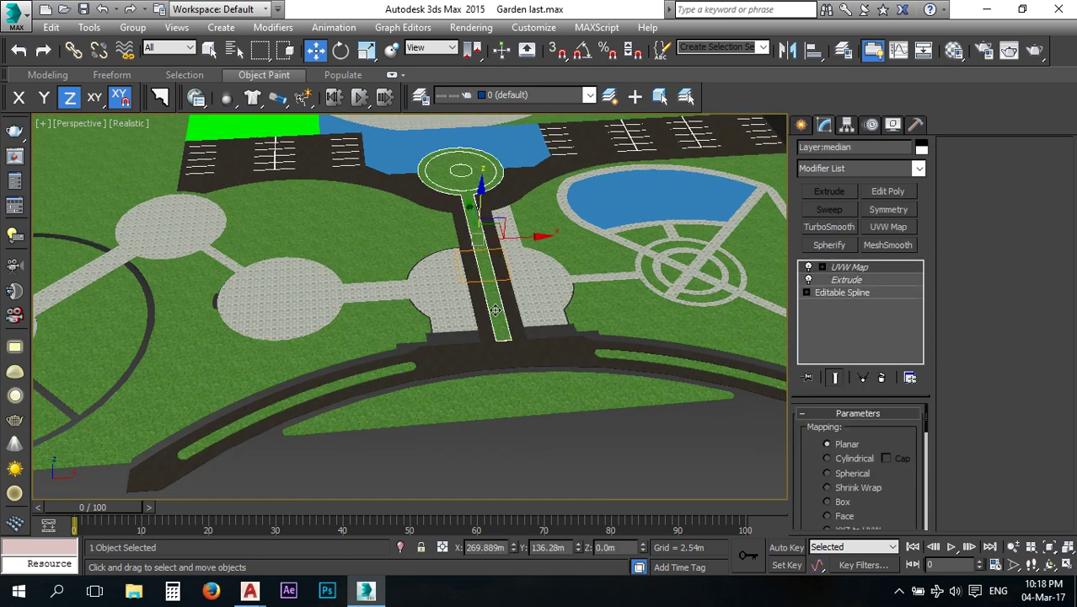
click(844, 281)
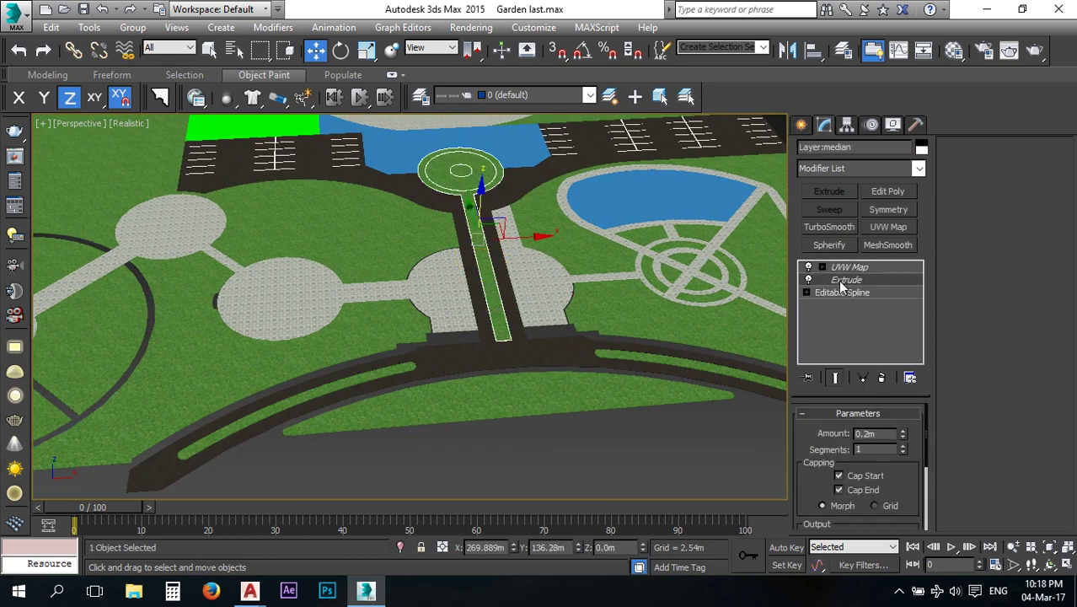
double_click(879, 435)
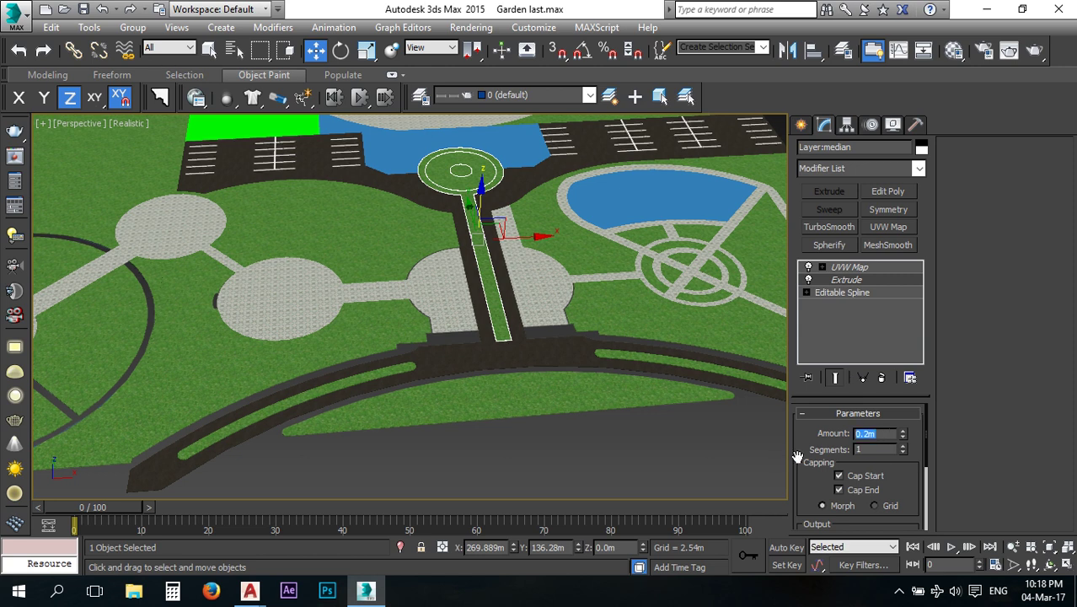
key(Return)
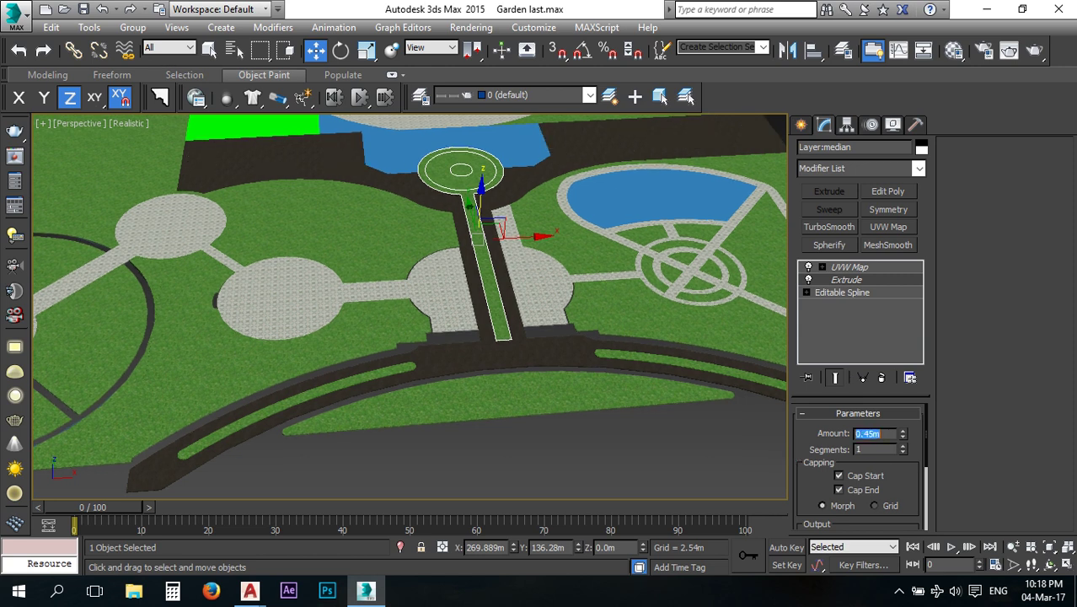
Deselect the central road's median and examine its height against the road and paving from close to ground level.
click(723, 481)
scroll(487, 178, up, 4)
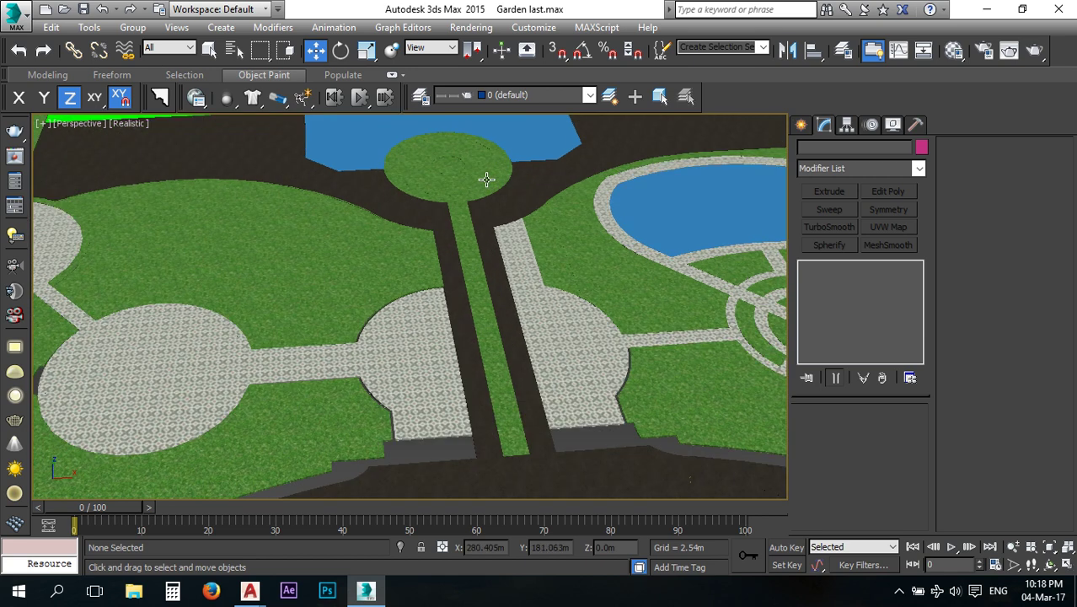
scroll(511, 384, up, 1)
alt+middle_drag(510, 384, 494, 341)
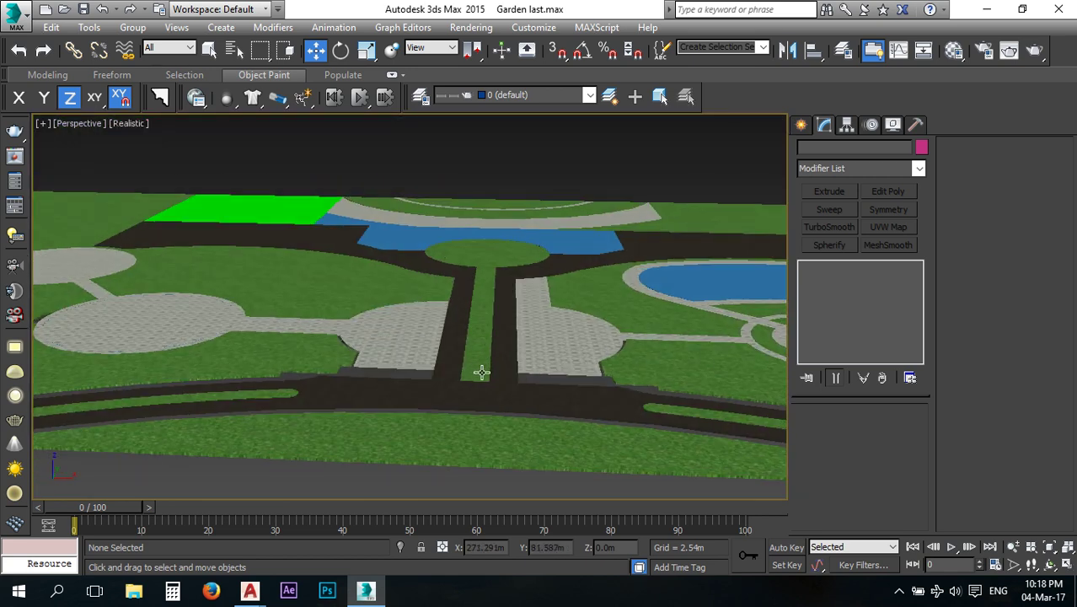
scroll(482, 368, up, 5)
scroll(513, 404, up, 1)
alt+middle_drag(513, 405, 495, 385)
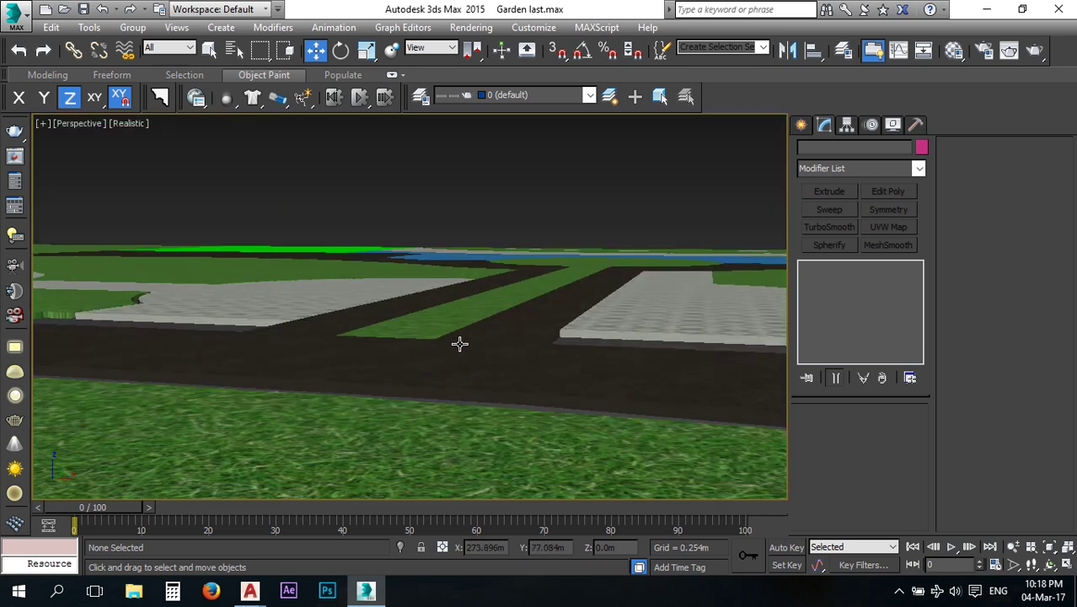
alt+middle_drag(466, 346, 450, 337)
Set the Extrude amount of the central road's median to 0.2 m.
click(426, 311)
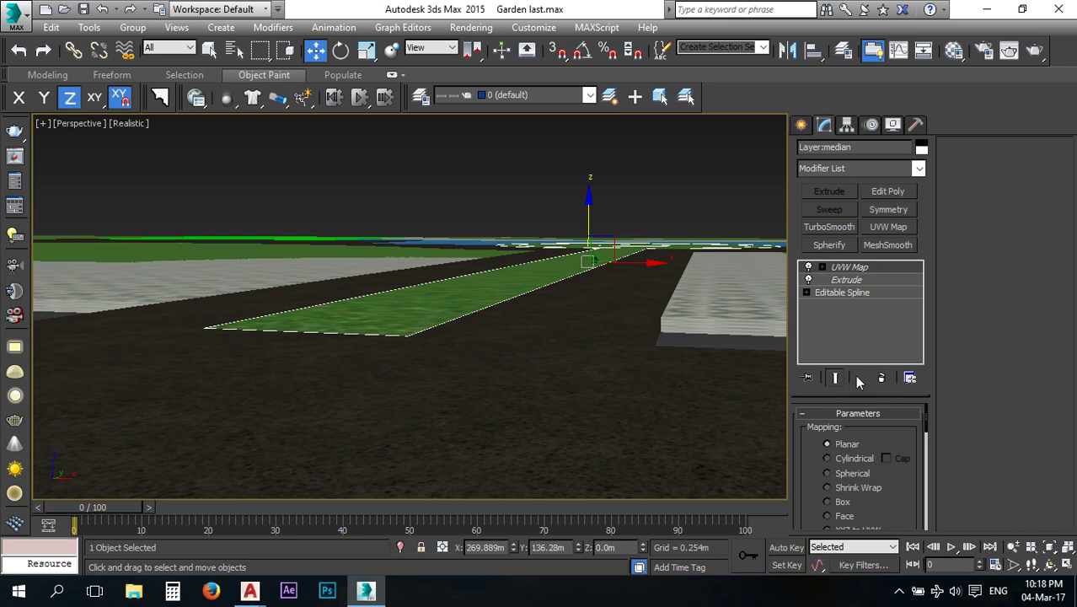
click(841, 280)
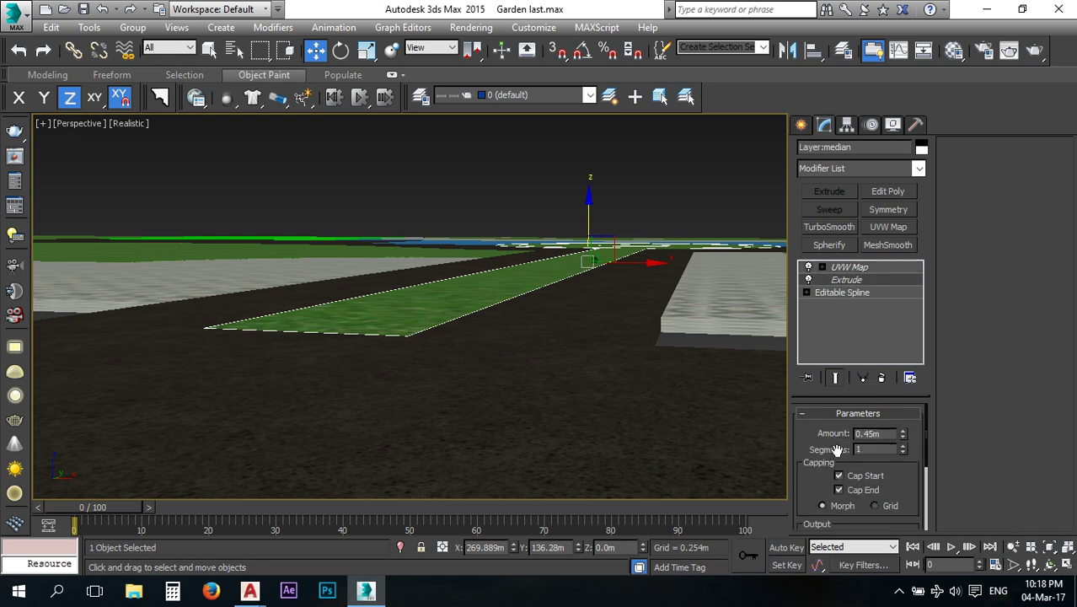
drag(902, 435, 896, 421)
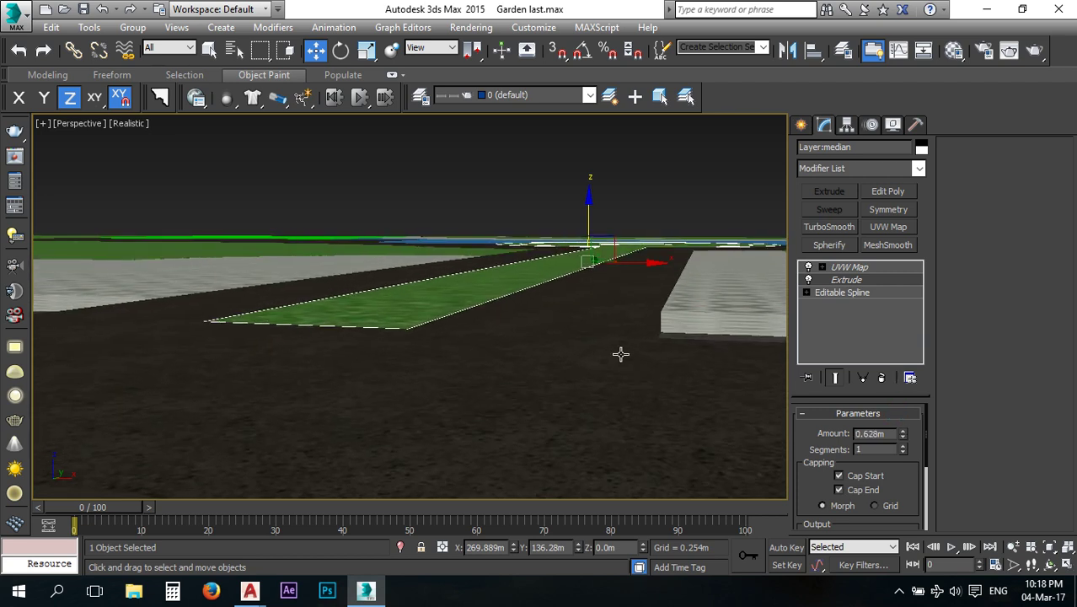
key(ctrl+z)
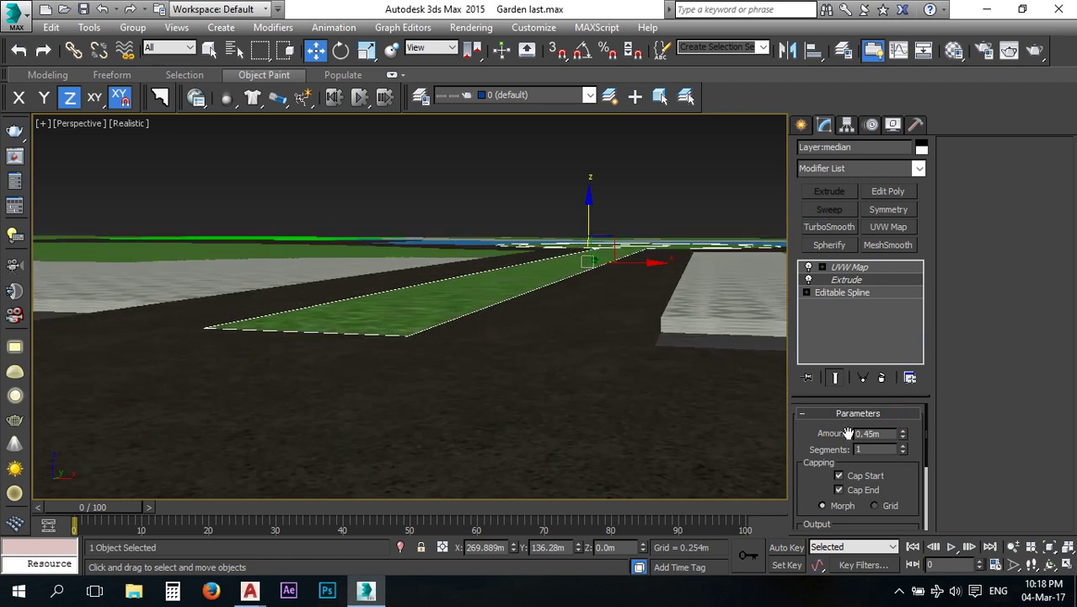
double_click(886, 434)
text(0.2)
key(Return)
scroll(465, 356, up, 5)
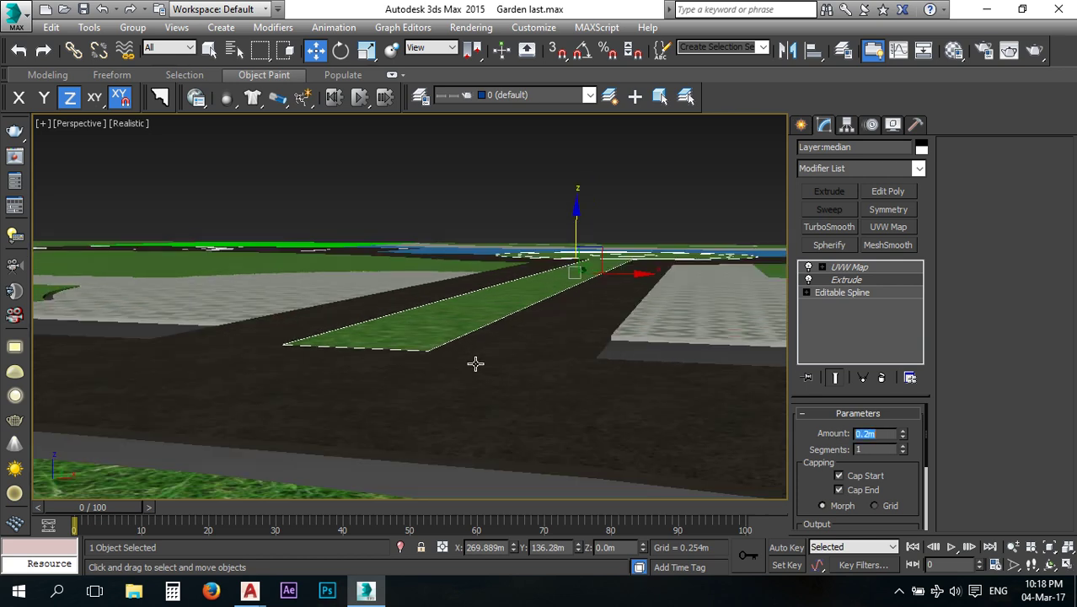
alt+middle_drag(449, 383, 460, 399)
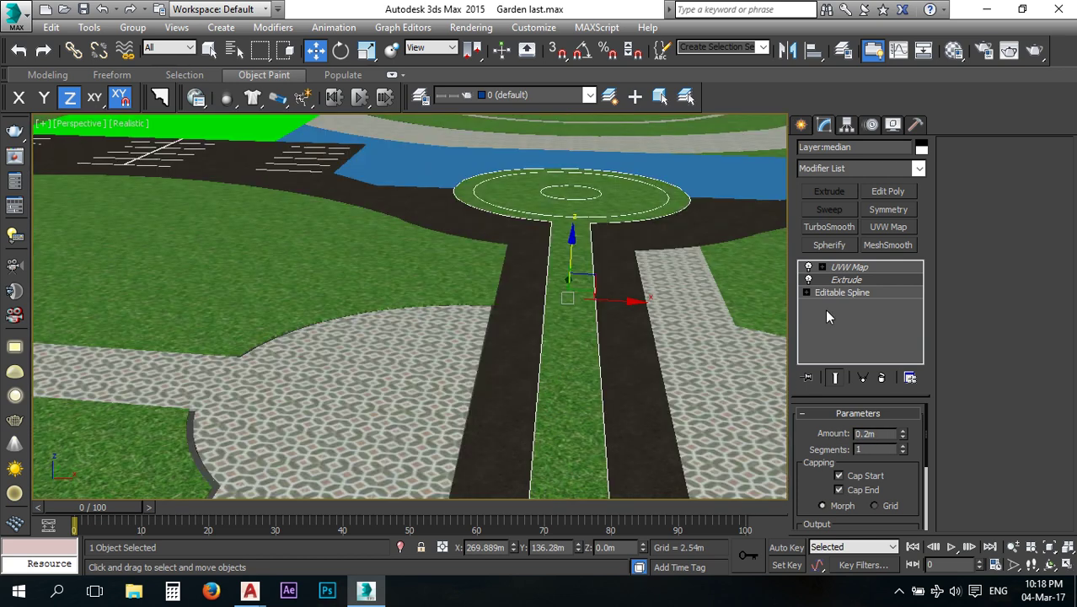
Try extruding the median's top polygon with an Edit Poly modifier placed above its UVW Map, and remove that modifier.
click(887, 192)
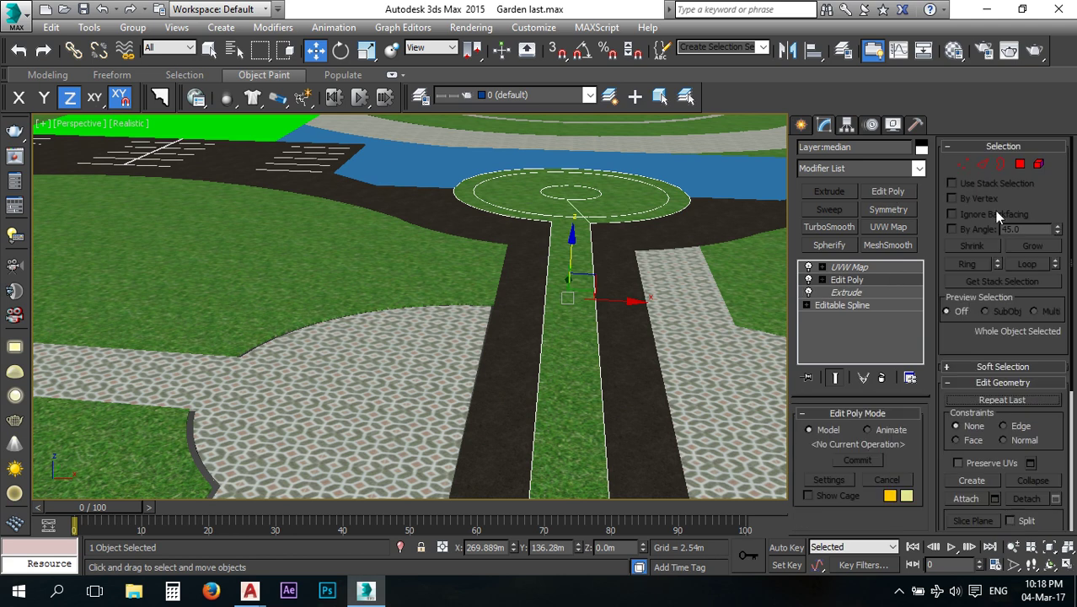
drag(852, 280, 849, 267)
click(1020, 164)
click(577, 368)
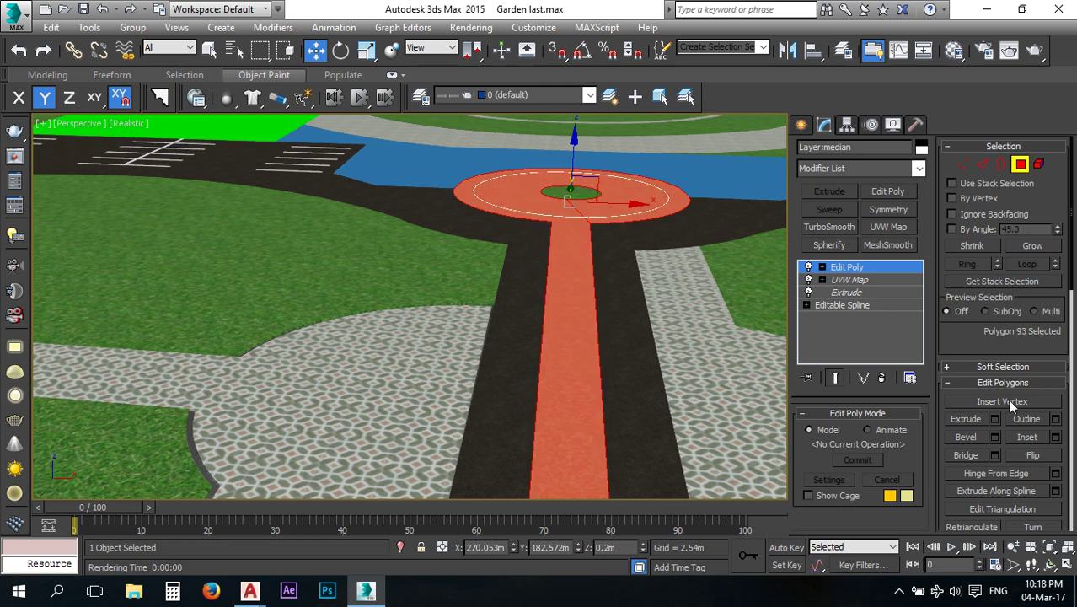
click(994, 419)
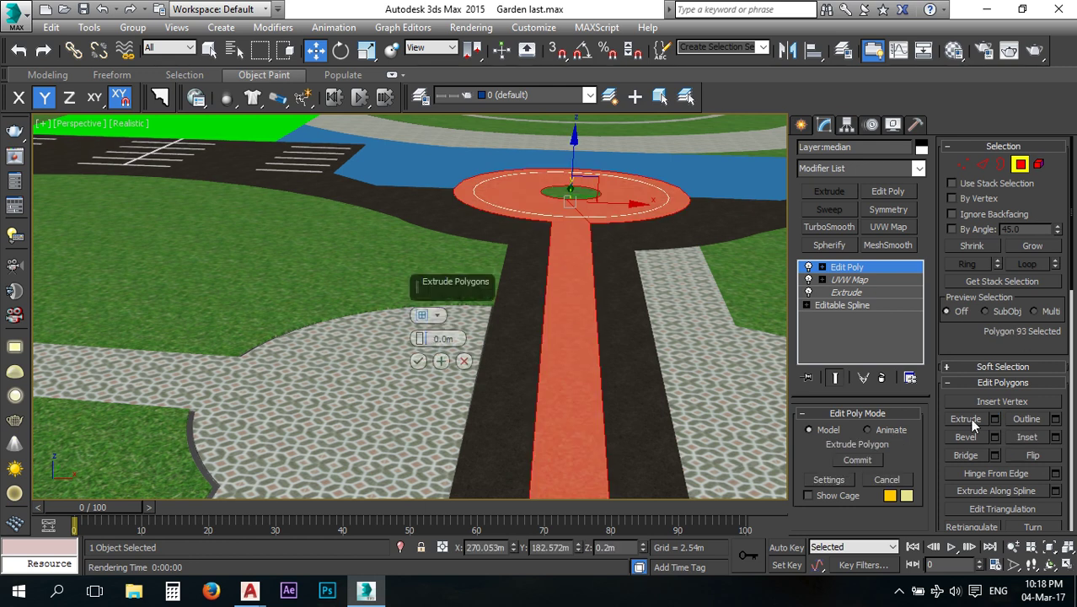
drag(420, 338, 448, 270)
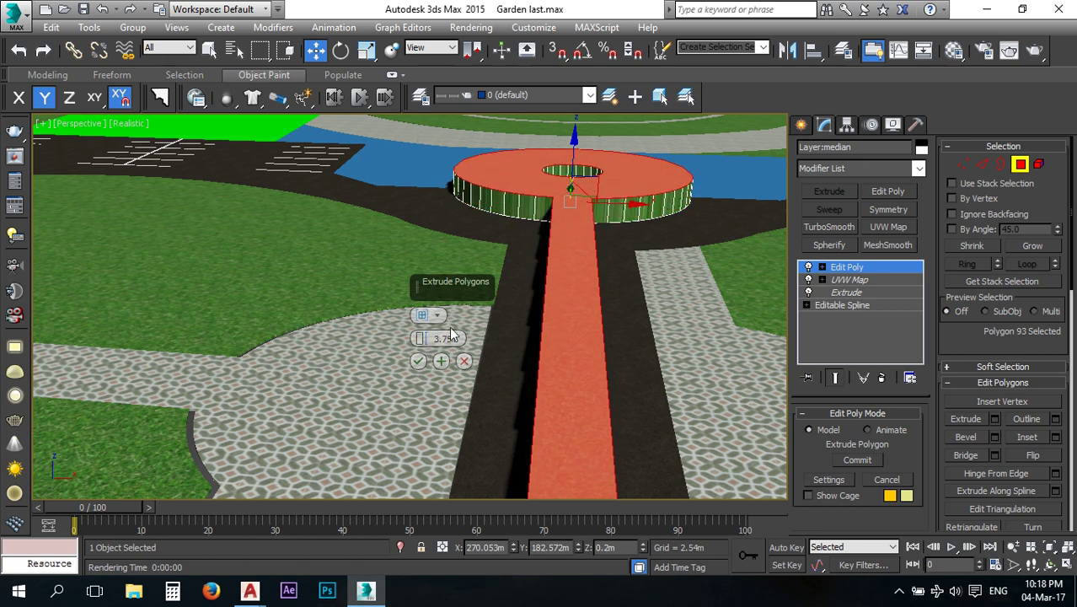
click(465, 361)
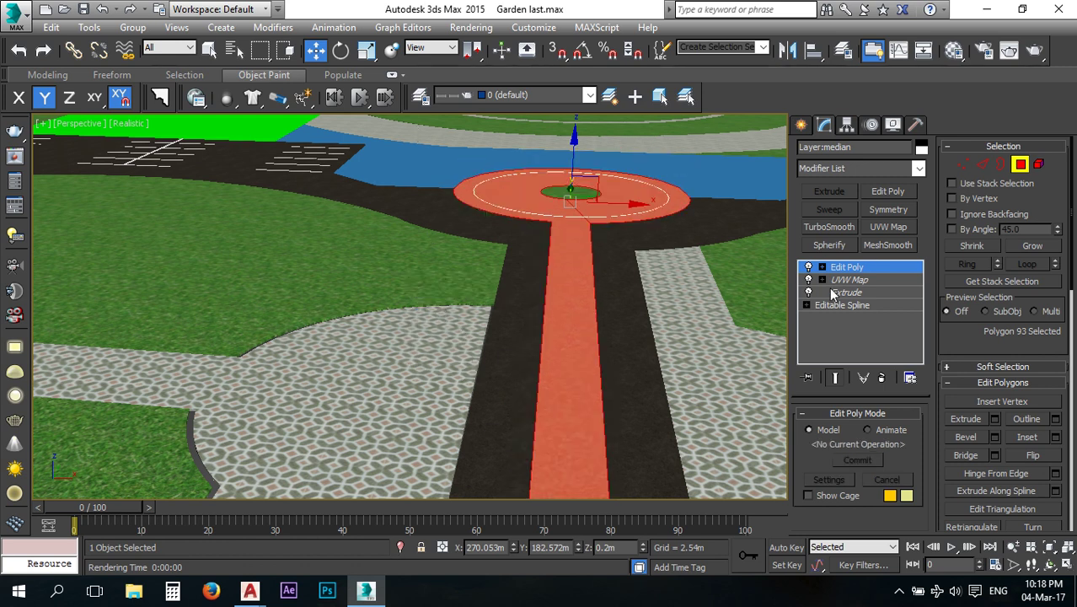
click(882, 377)
Switch to the AutoCAD site plan and examine the sports field area that matches the bright green plot.
scroll(529, 294, down, 3)
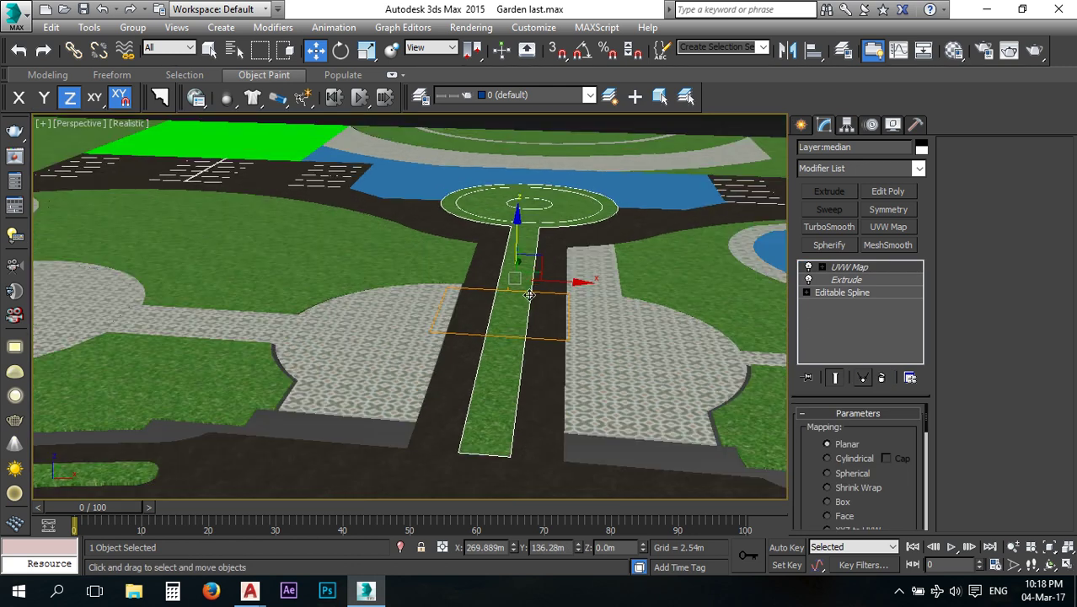
scroll(531, 327, down, 2)
scroll(477, 391, down, 2)
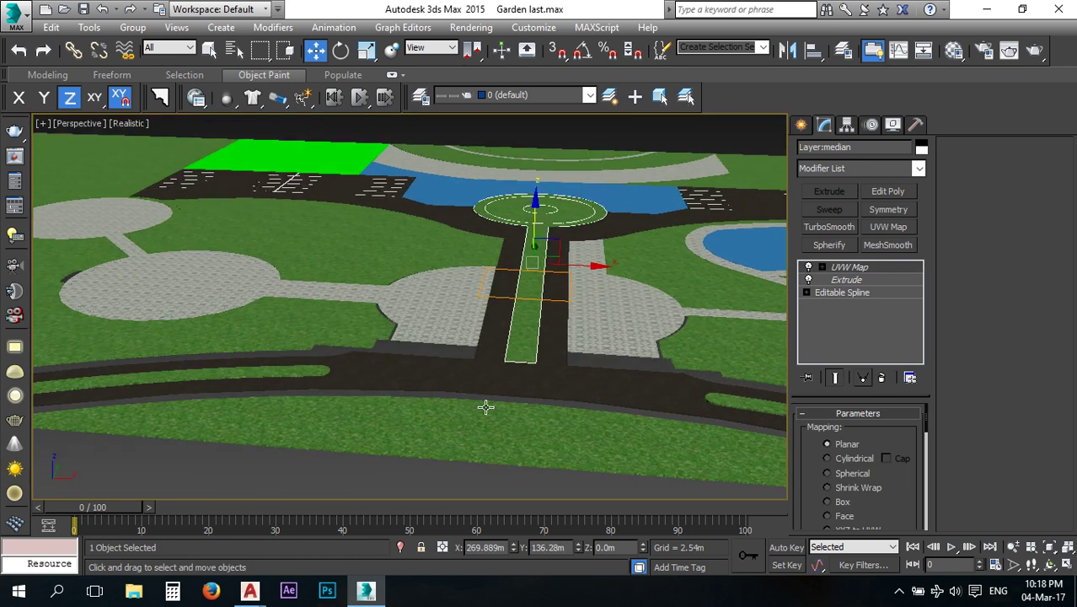
scroll(489, 408, down, 2)
scroll(493, 422, down, 3)
scroll(452, 434, down, 4)
middle_drag(401, 359, 432, 365)
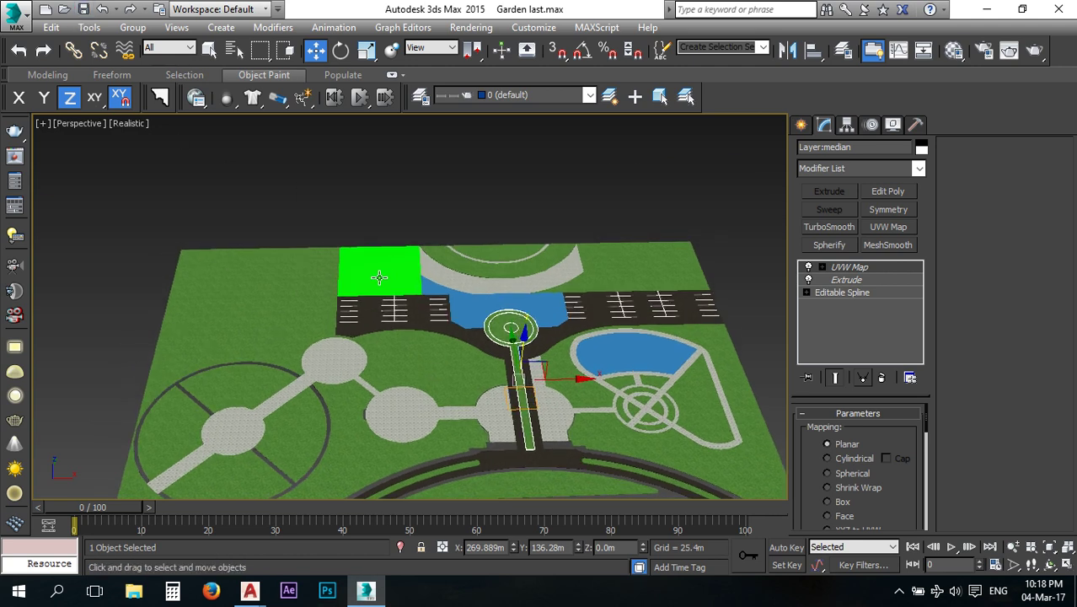
click(372, 595)
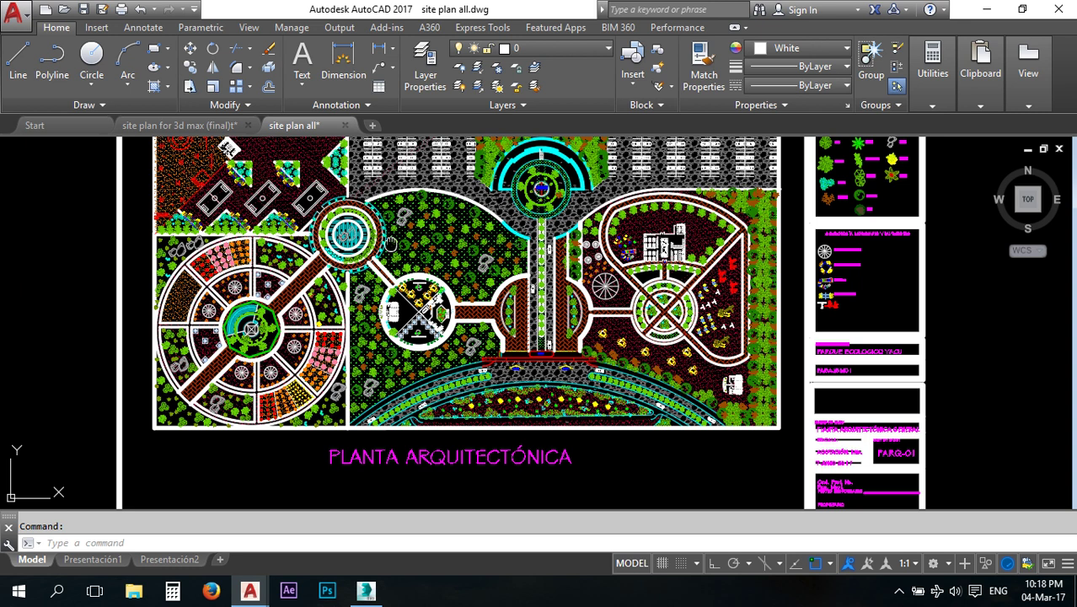
middle_drag(390, 244, 417, 416)
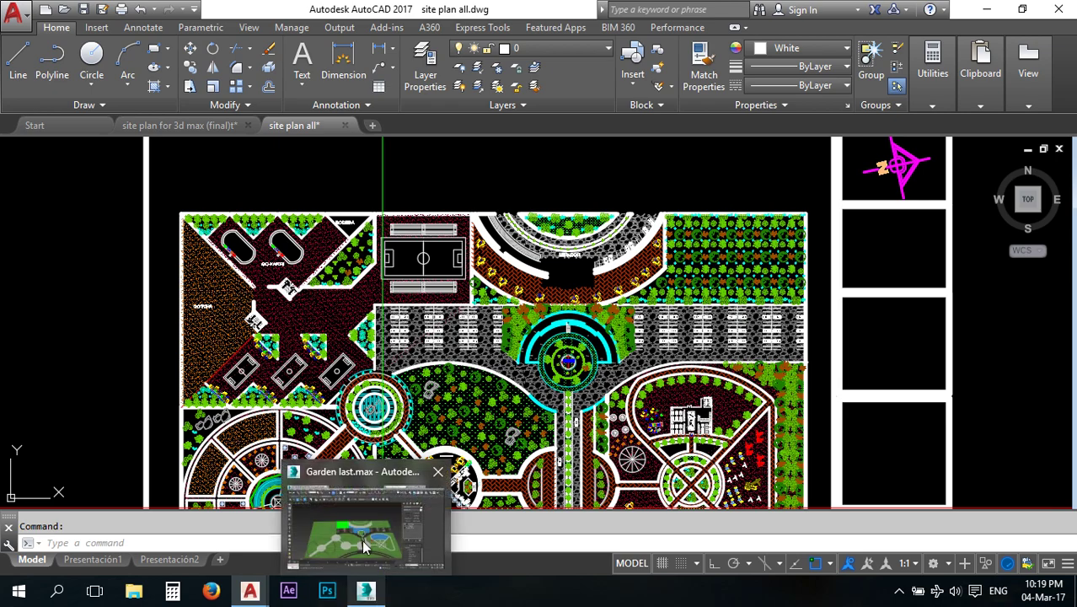
Return to 3ds Max, change the stadium plot's object color from the palette to light orange, and deselect it.
click(365, 590)
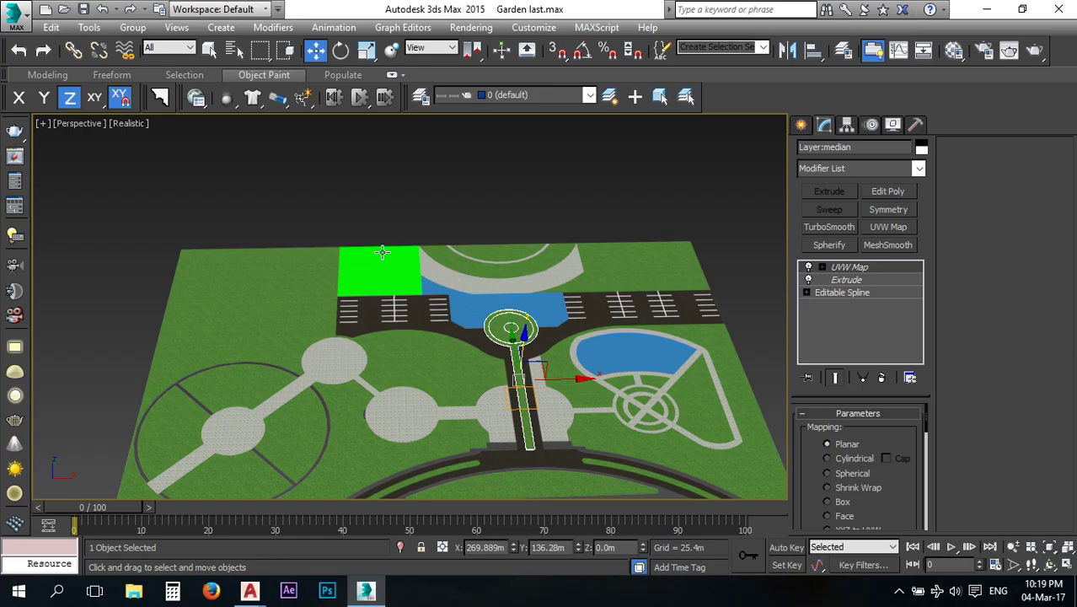
scroll(391, 253, up, 8)
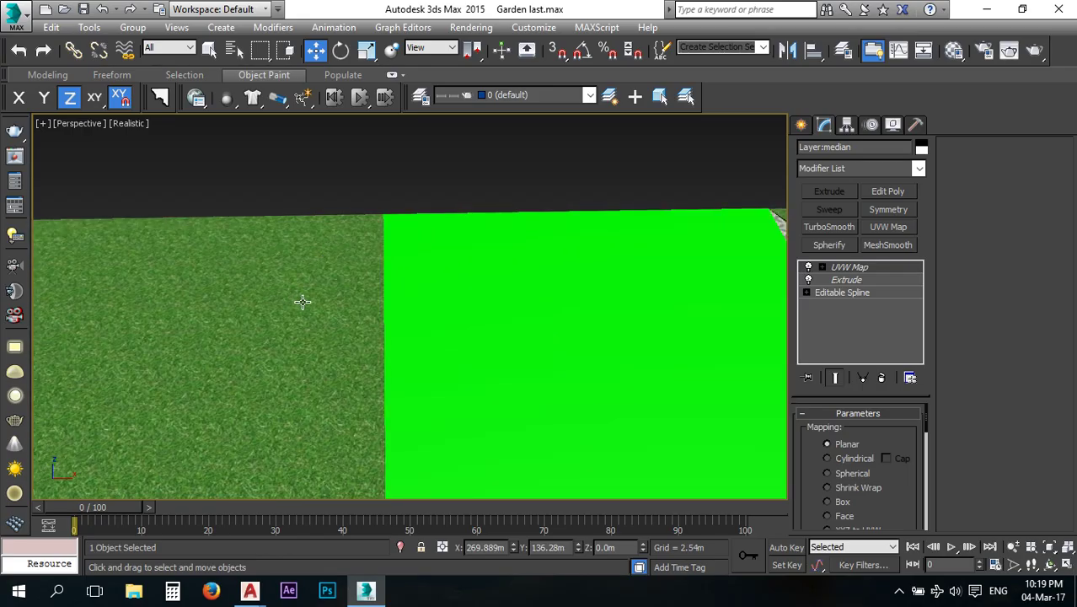
scroll(302, 301, down, 3)
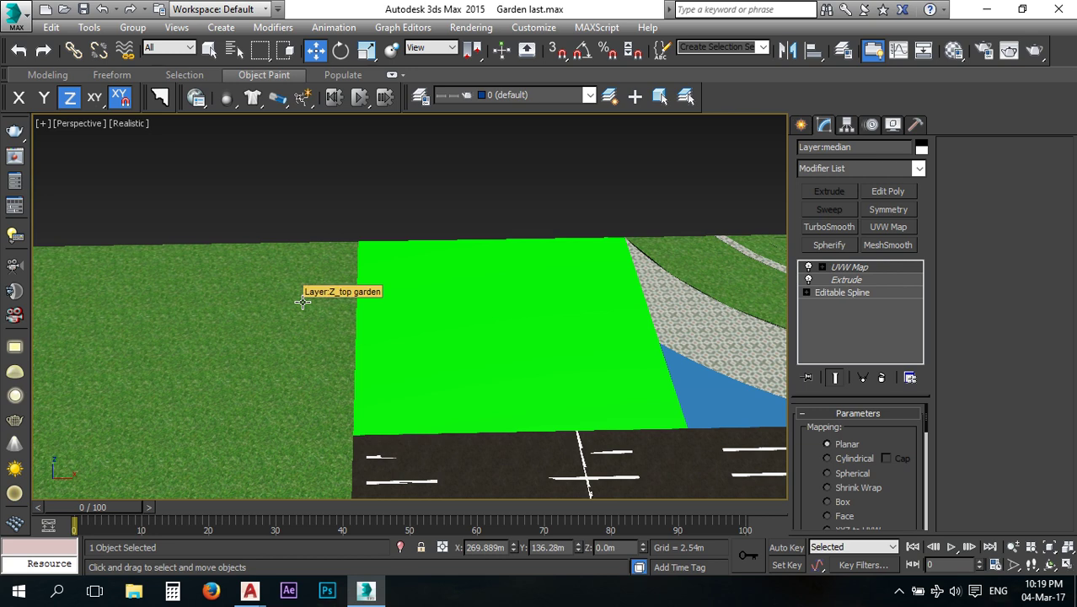
click(545, 313)
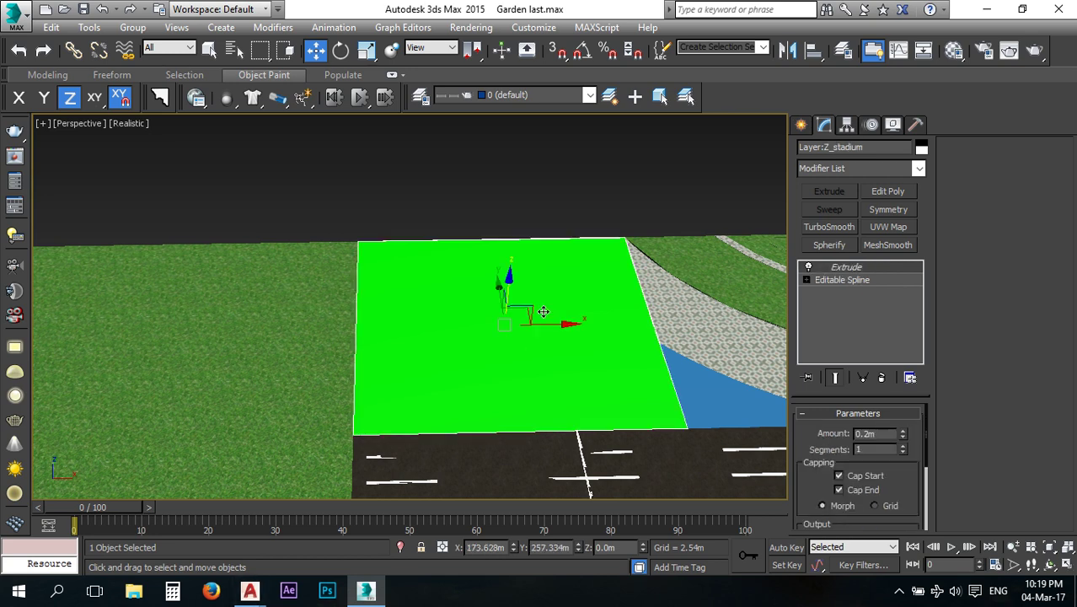
click(922, 148)
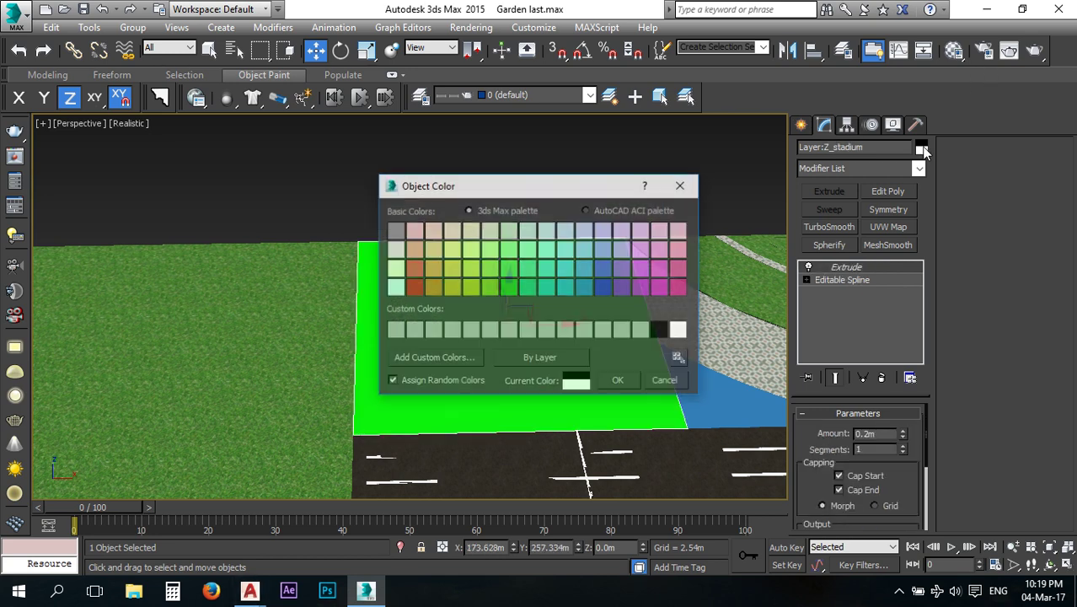
click(429, 270)
click(618, 380)
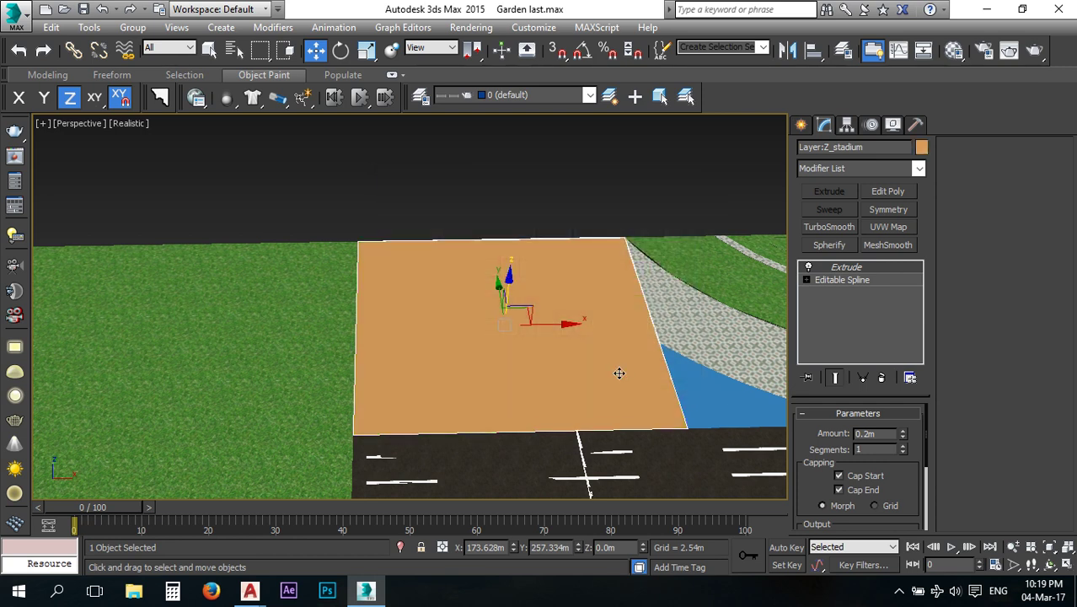
click(615, 176)
Review the whole site and the fan-shaped blue area enclosed by the paved paths.
scroll(534, 327, down, 5)
middle_drag(481, 312, 359, 239)
scroll(359, 239, down, 5)
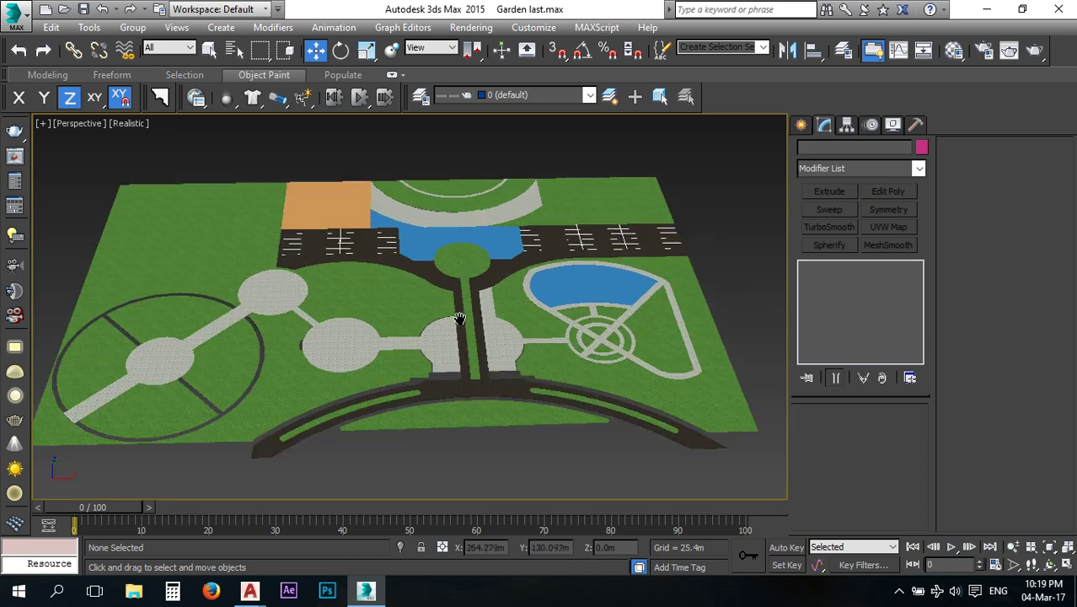
middle_drag(487, 309, 491, 336)
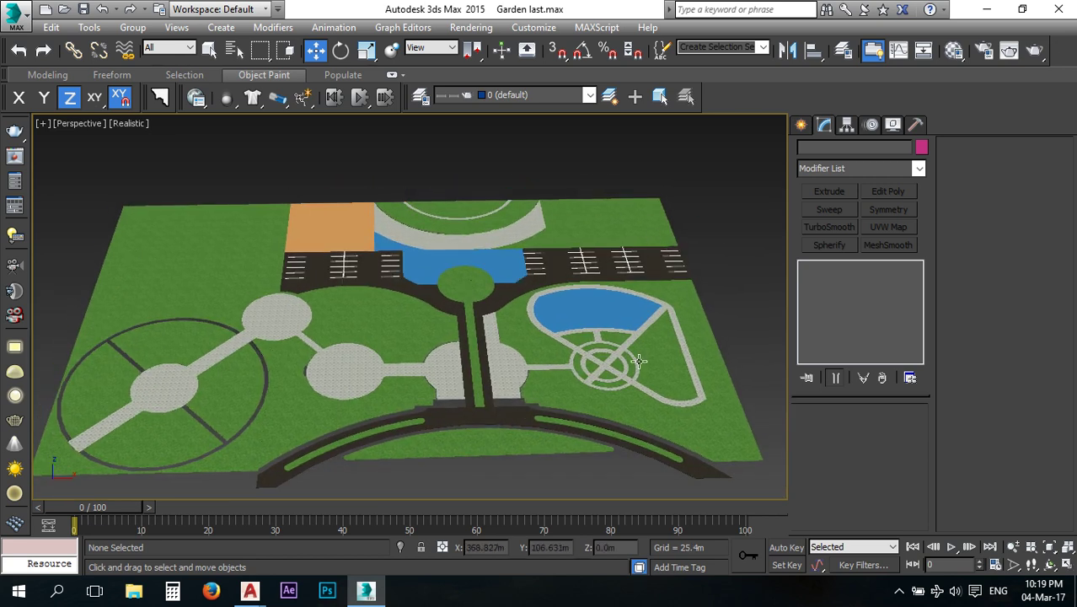
scroll(615, 308, up, 5)
middle_drag(616, 308, 558, 332)
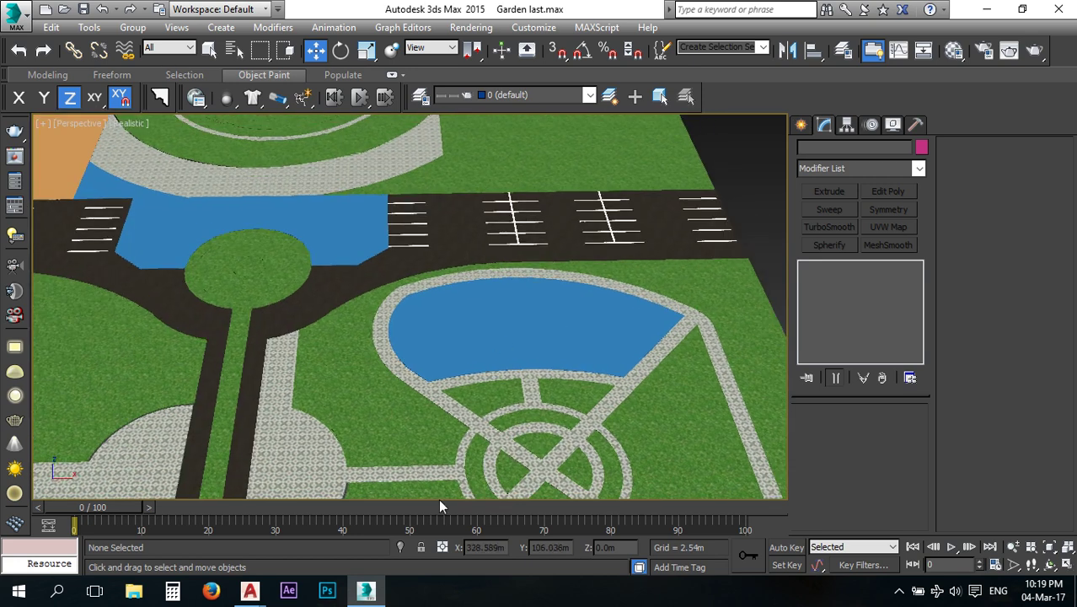
Switch to the site plan all.dwg drawing in AutoCAD and examine the building and playground items inside the fan-shaped area.
mouse_move(251, 590)
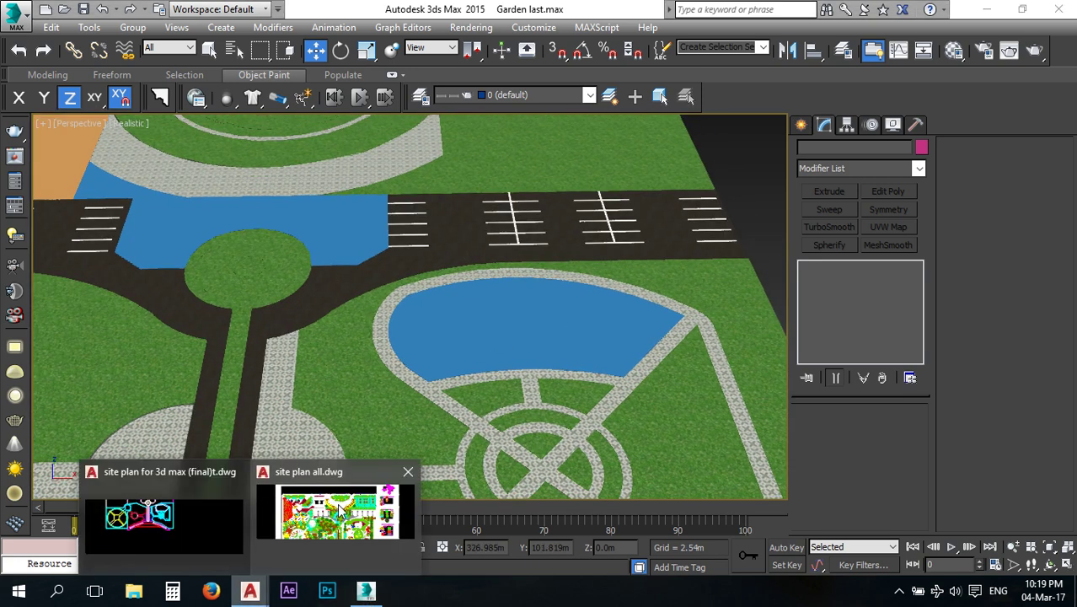
click(332, 451)
middle_drag(688, 387, 539, 290)
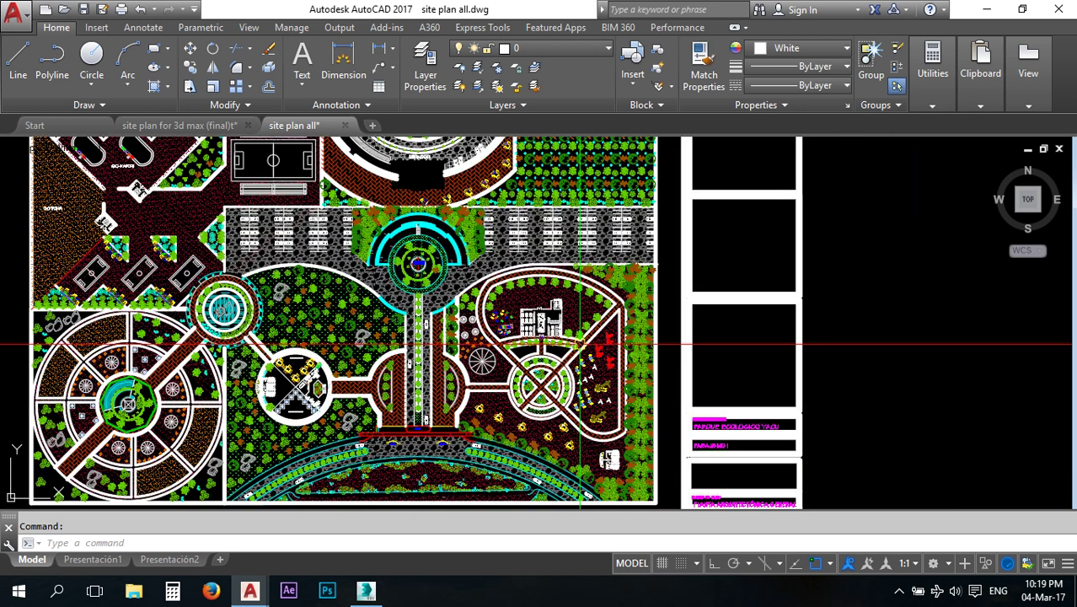
scroll(548, 313, up, 6)
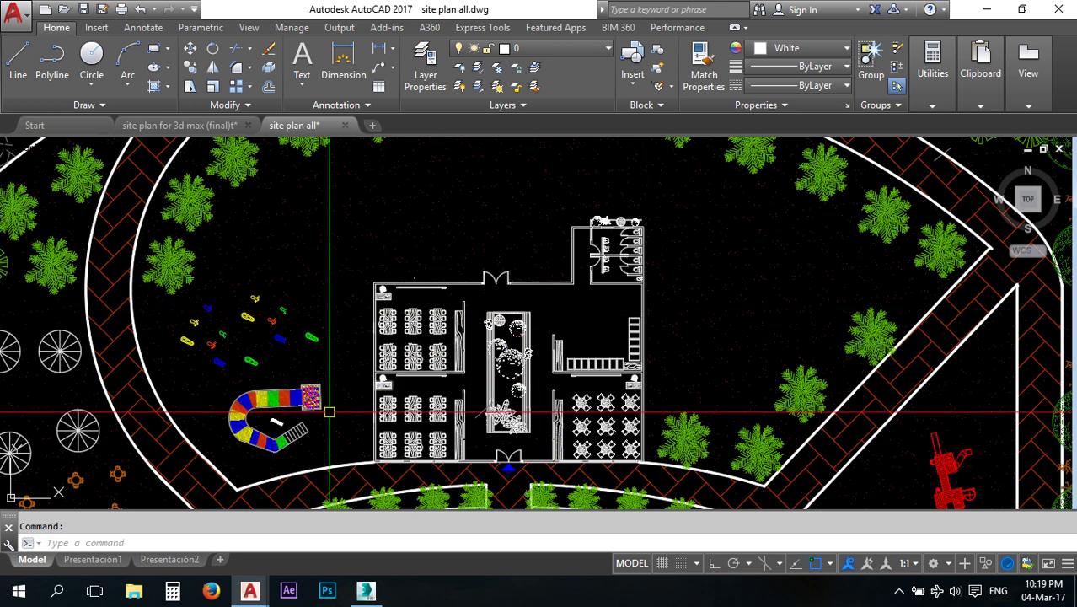
scroll(248, 357, up, 8)
scroll(493, 371, down, 3)
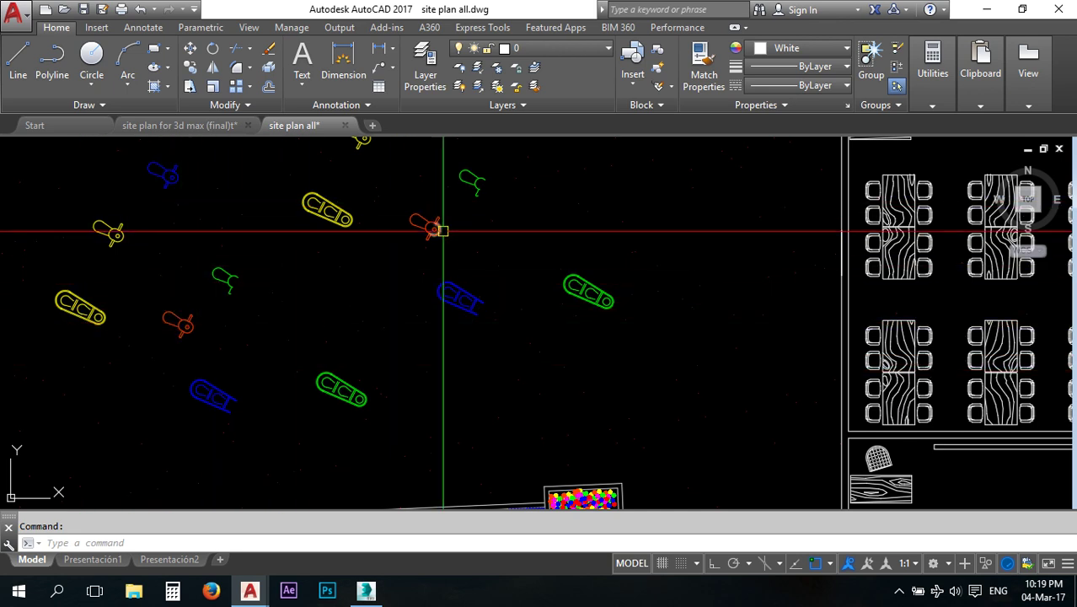
scroll(438, 228, up, 2)
scroll(437, 227, up, 2)
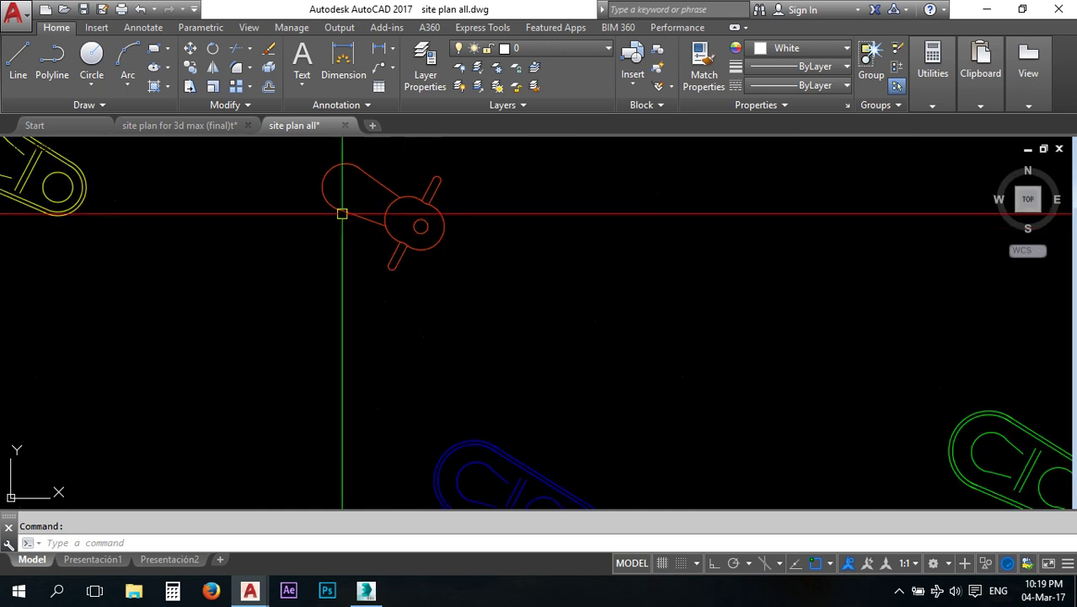
scroll(327, 237, down, 2)
scroll(327, 237, down, 2)
mouse_move(691, 258)
middle_down()
mouse_move(559, 292)
mouse_move(381, 271)
middle_up()
scroll(422, 248, down, 2)
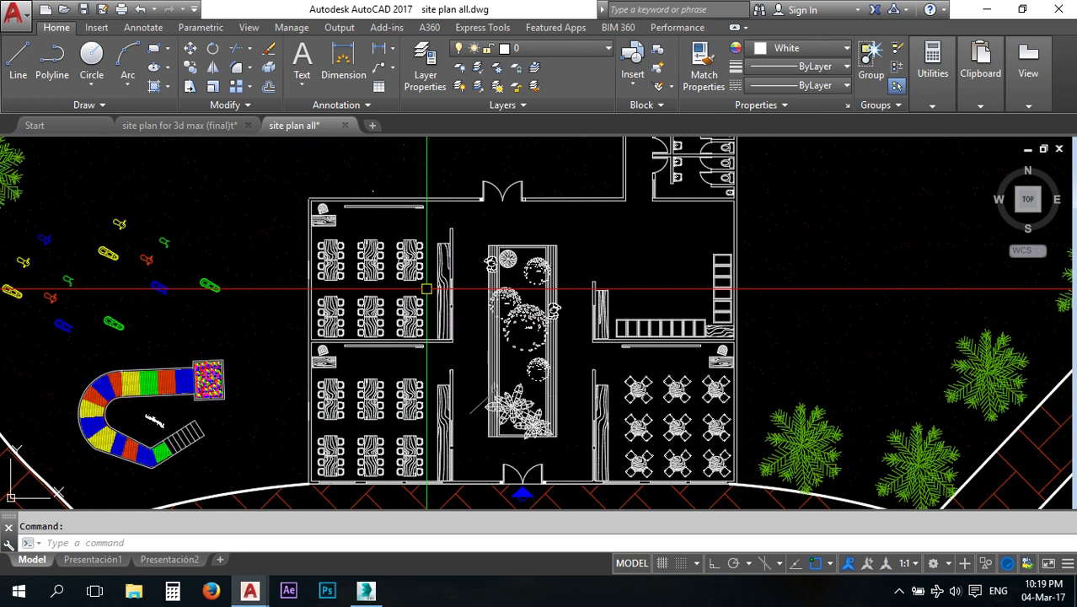
scroll(476, 303, down, 2)
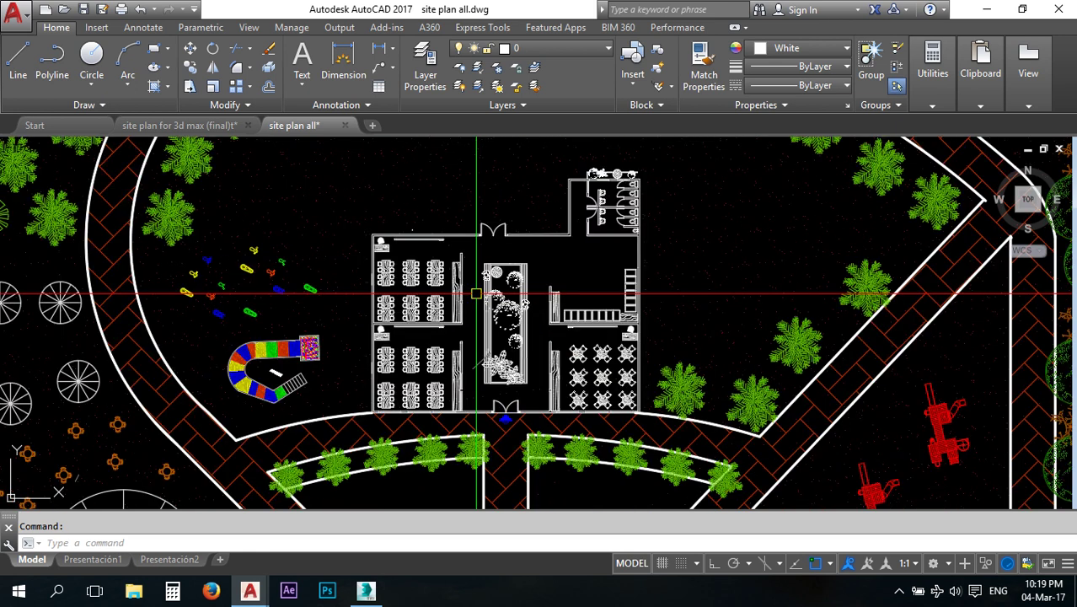
Compare the blue areas beside the roundabout and inside the fan-shaped paths in 3ds Max with the planting in the AutoCAD plan.
scroll(476, 308, down, 2)
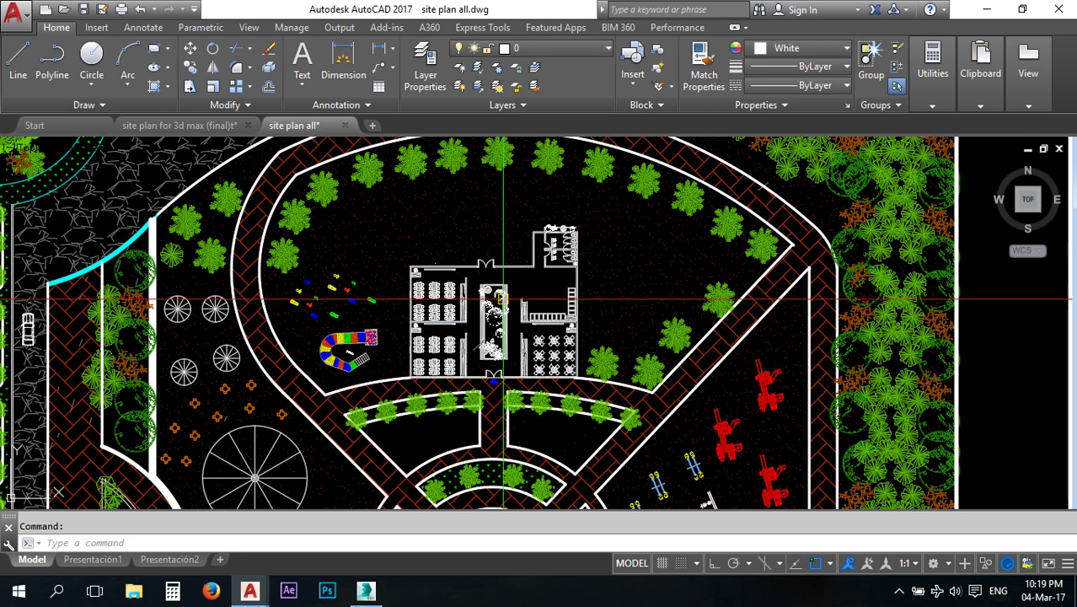
click(366, 590)
scroll(477, 349, down, 2)
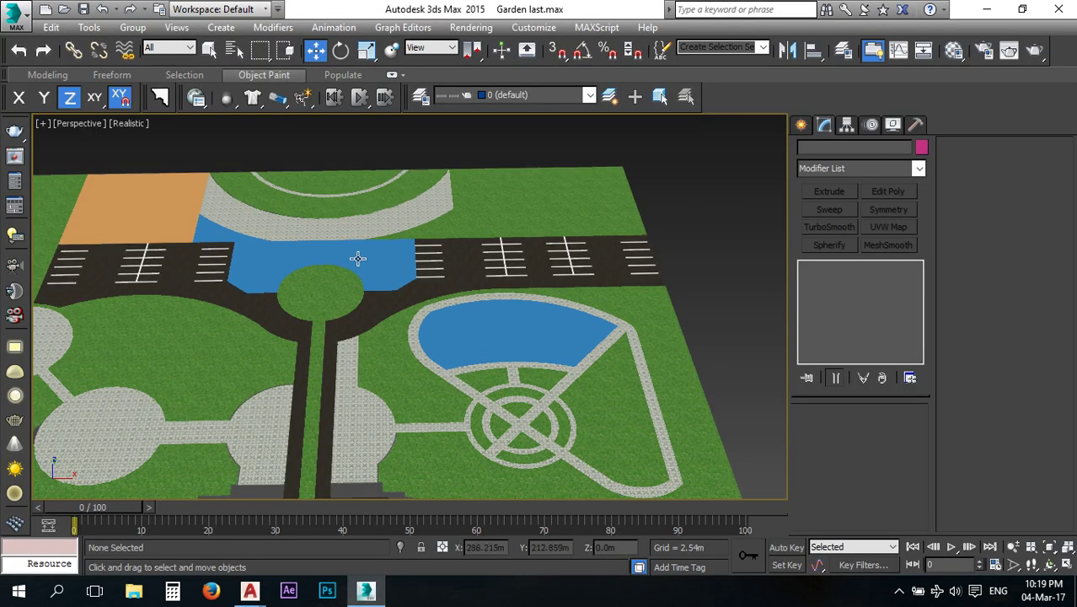
scroll(498, 321, down, 2)
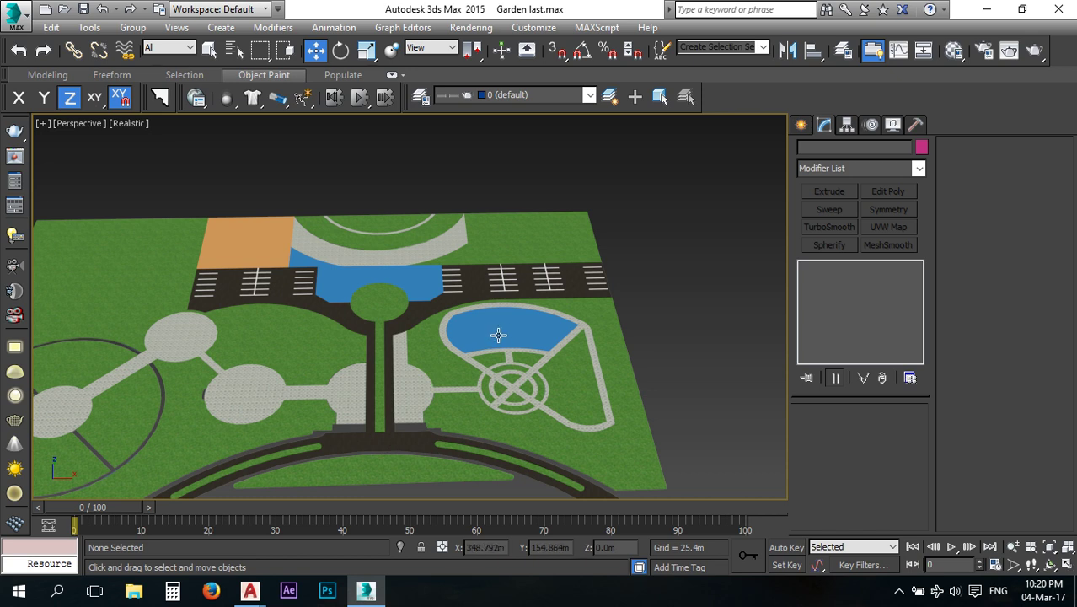
click(365, 591)
scroll(656, 366, down, 1)
middle_drag(620, 315, 708, 369)
scroll(380, 203, up, 4)
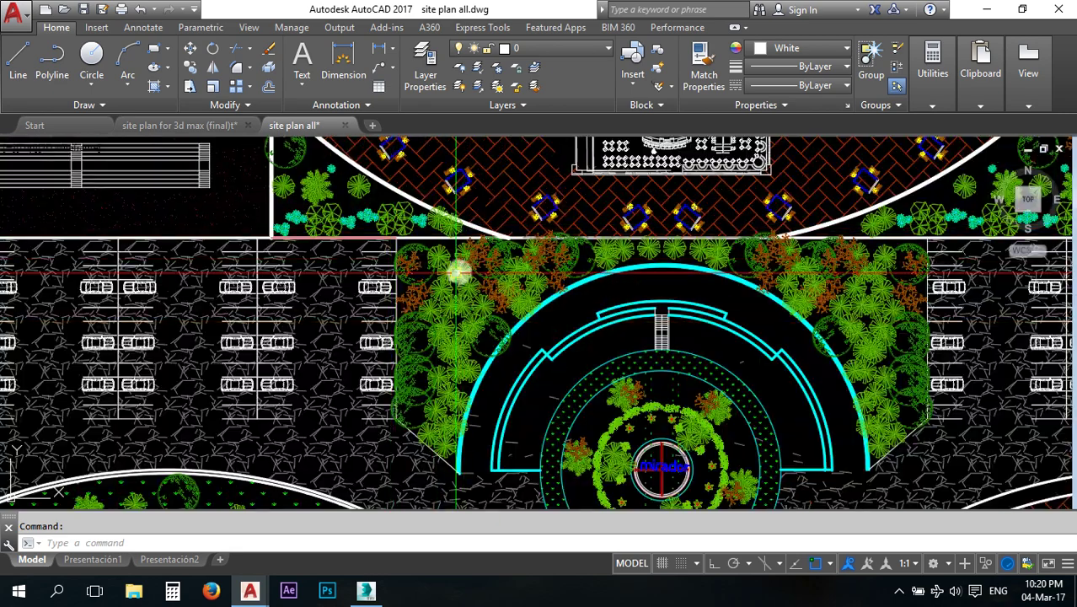
Return to 3ds Max, select the blue areas object and assign the green grass material to it.
click(365, 591)
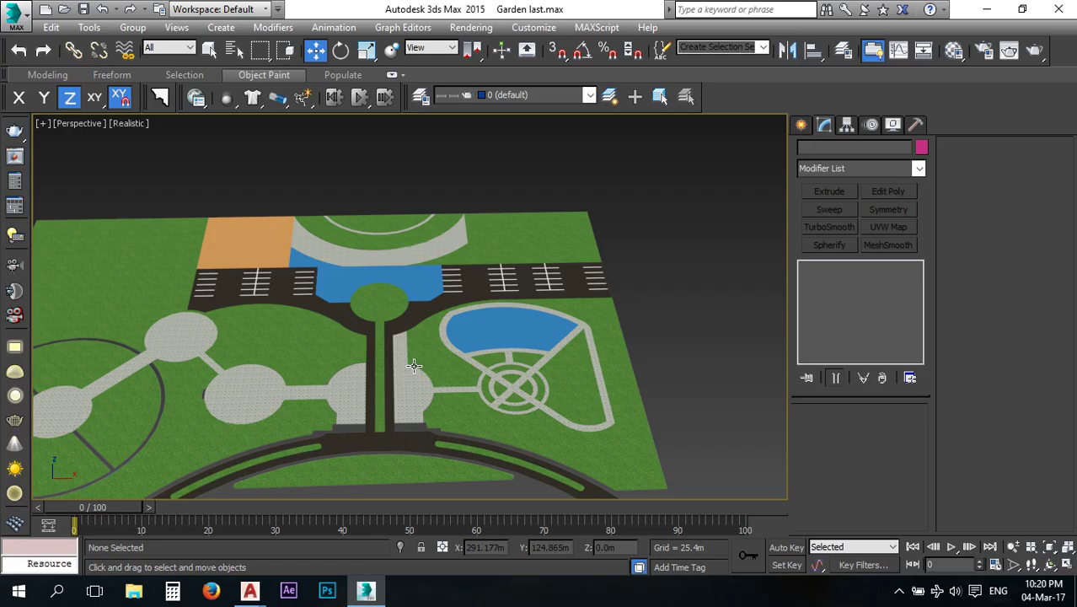
click(378, 277)
middle_drag(378, 277, 477, 307)
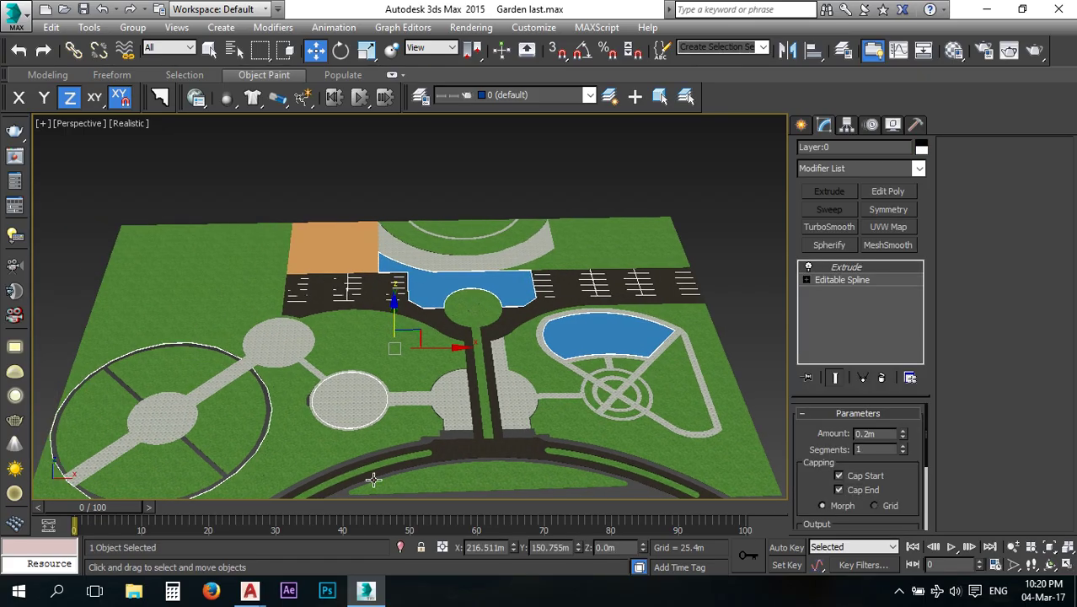
key(m)
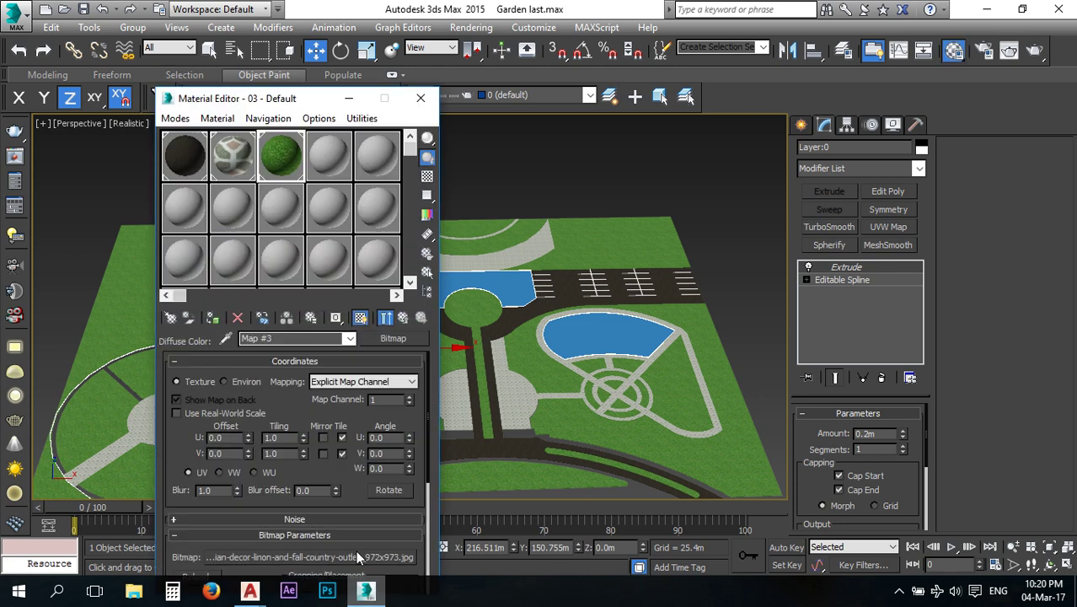
click(216, 321)
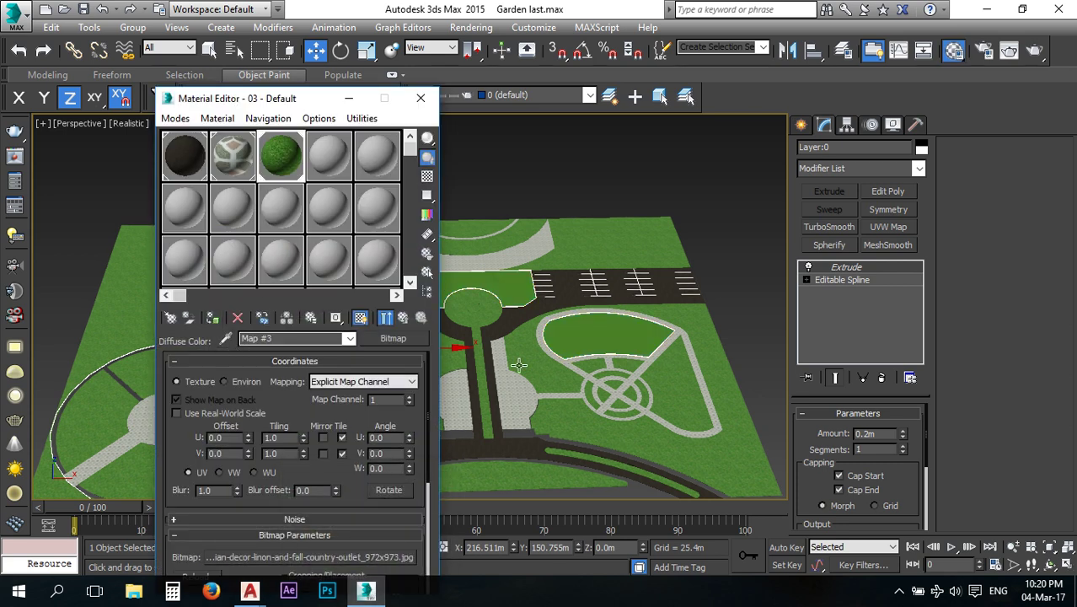
click(420, 98)
Add a UVW Map modifier to the newly grassed areas, set its length and width to 20 m, and deselect the object.
click(885, 227)
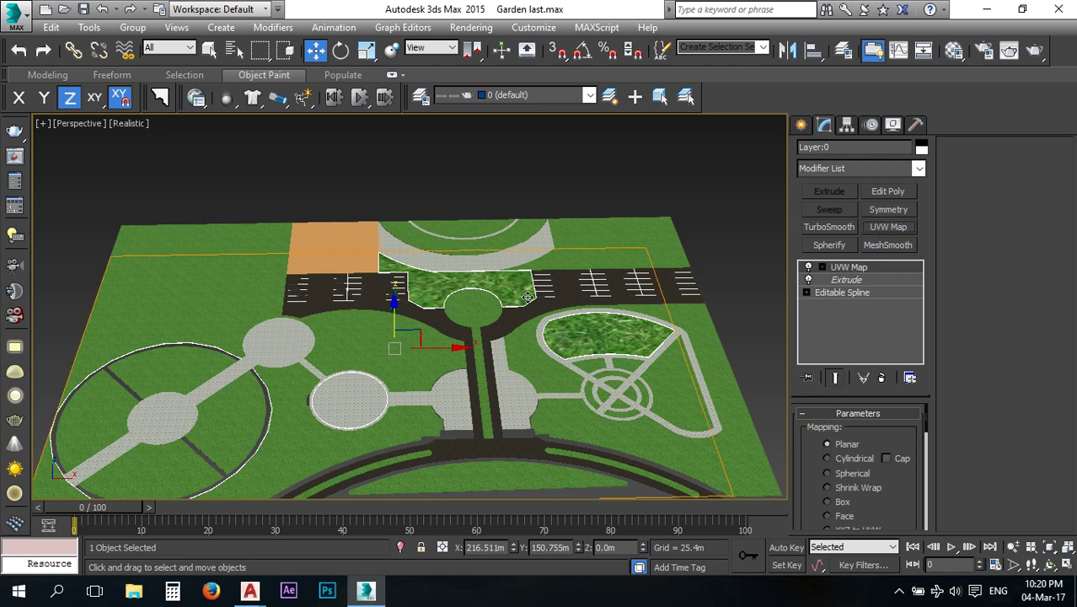
scroll(809, 474, down, 3)
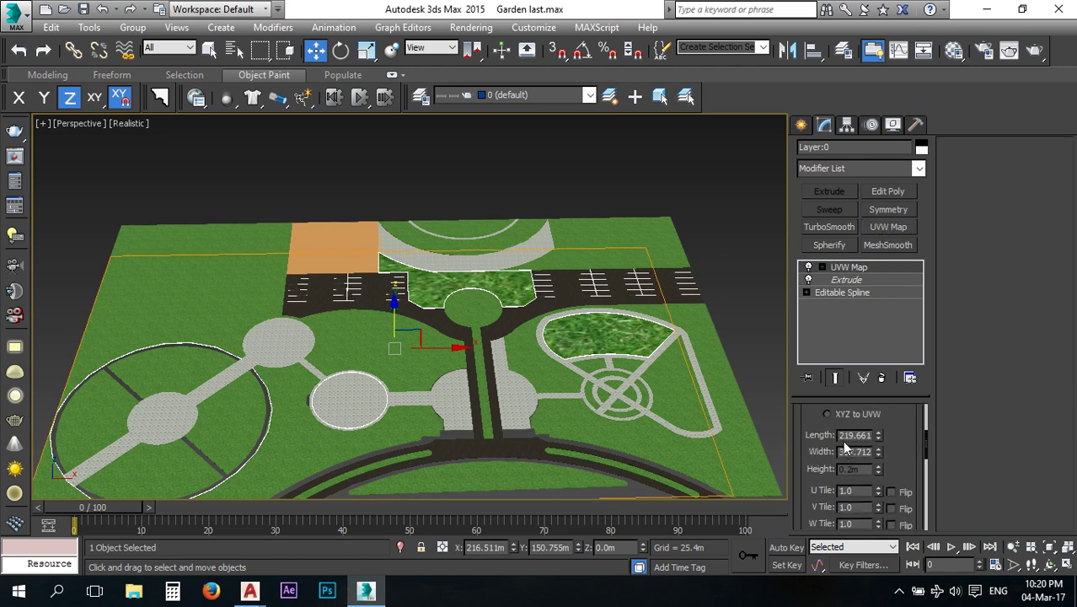
drag(839, 435, 893, 436)
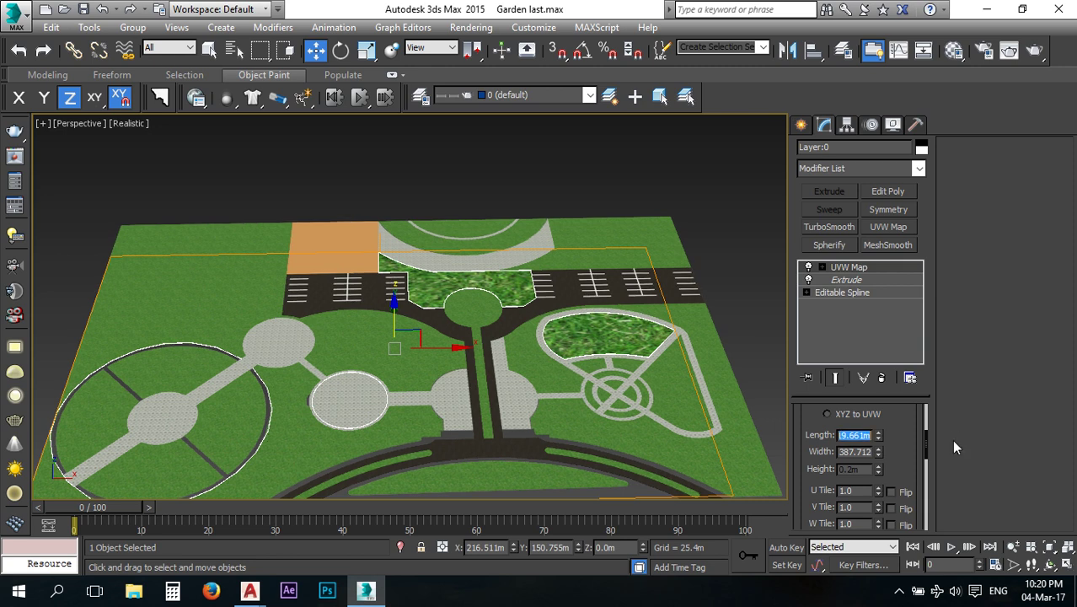
text(20)
drag(841, 452, 947, 447)
text(20)
key(Return)
click(510, 244)
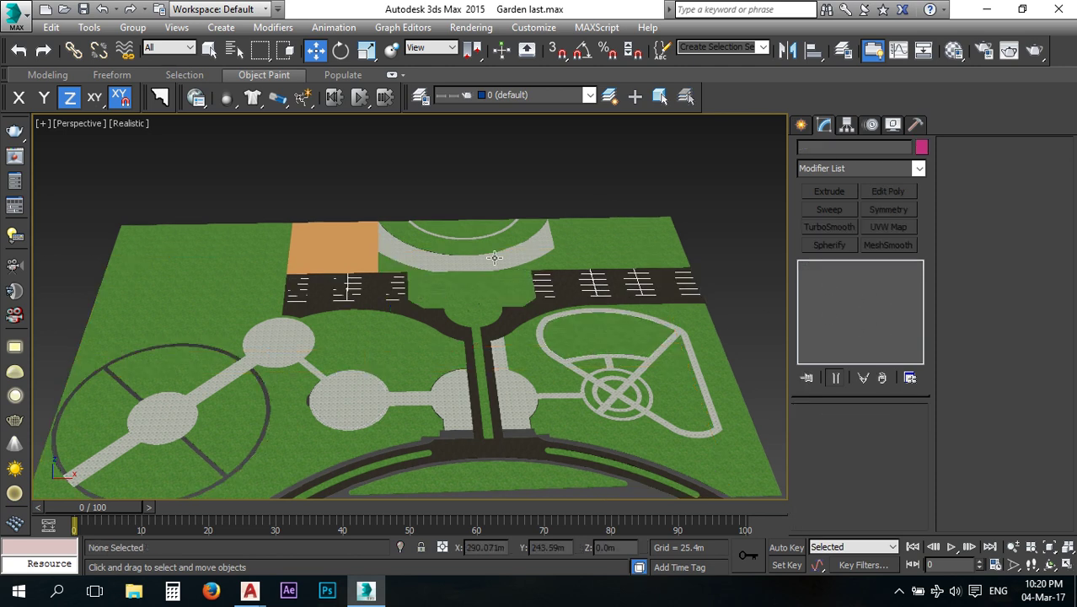
Compare the grass around the roundabout with the semicircular mirador area and its planting in the AutoCAD drawing site plan all.dwg.
scroll(488, 284, up, 5)
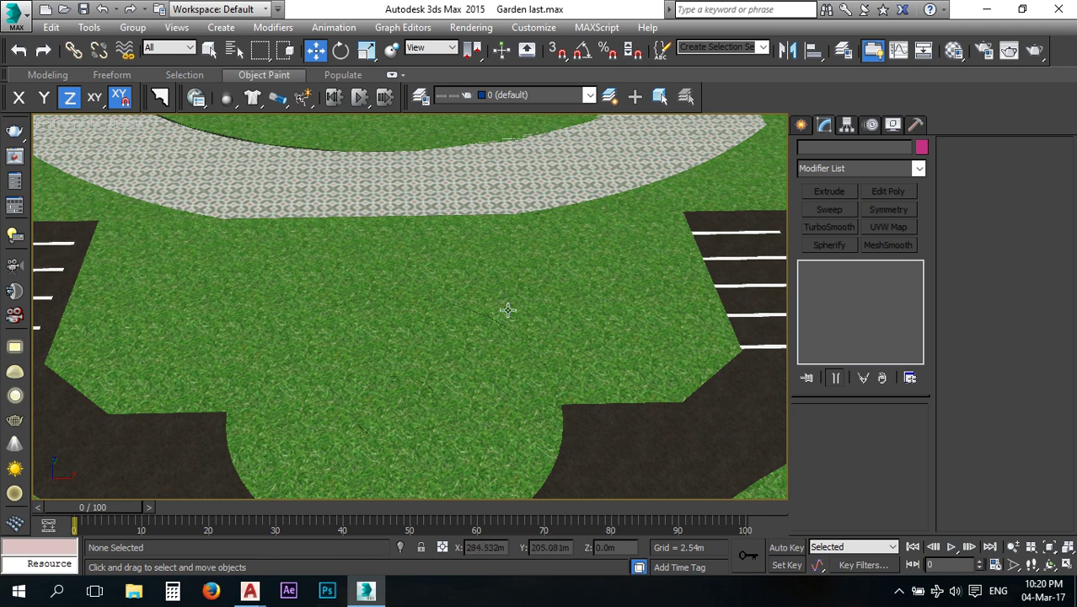
scroll(505, 308, down, 3)
scroll(481, 334, down, 2)
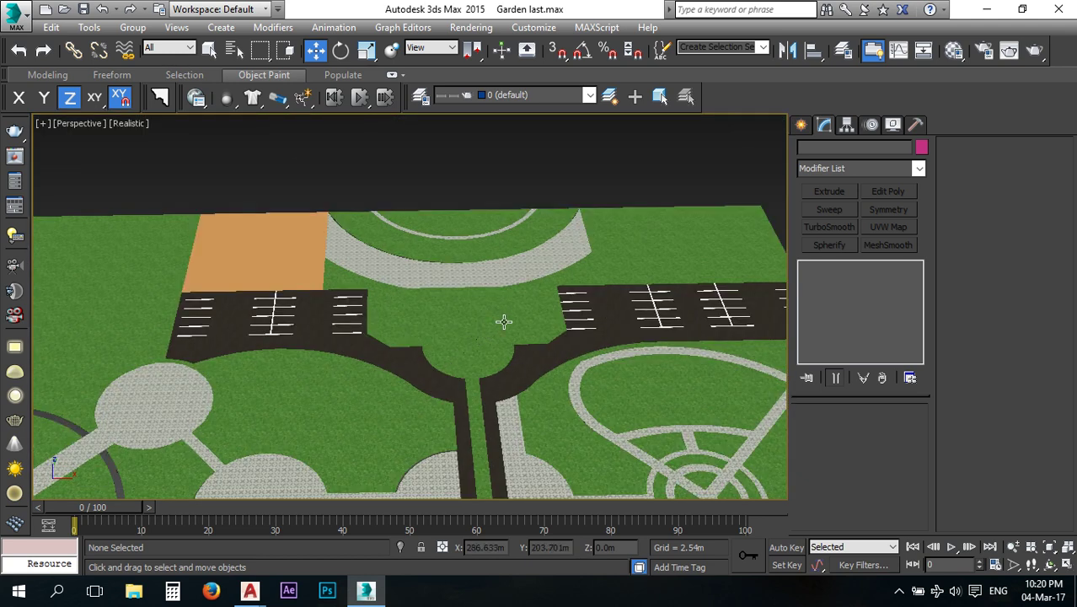
scroll(494, 317, up, 3)
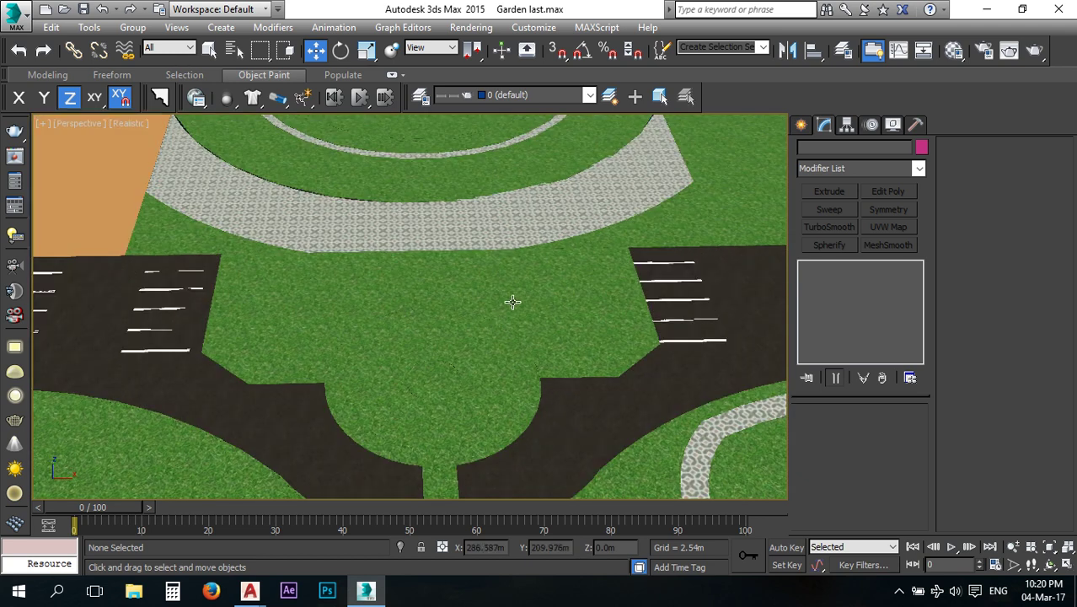
click(365, 590)
scroll(611, 244, up, 3)
scroll(611, 244, down, 4)
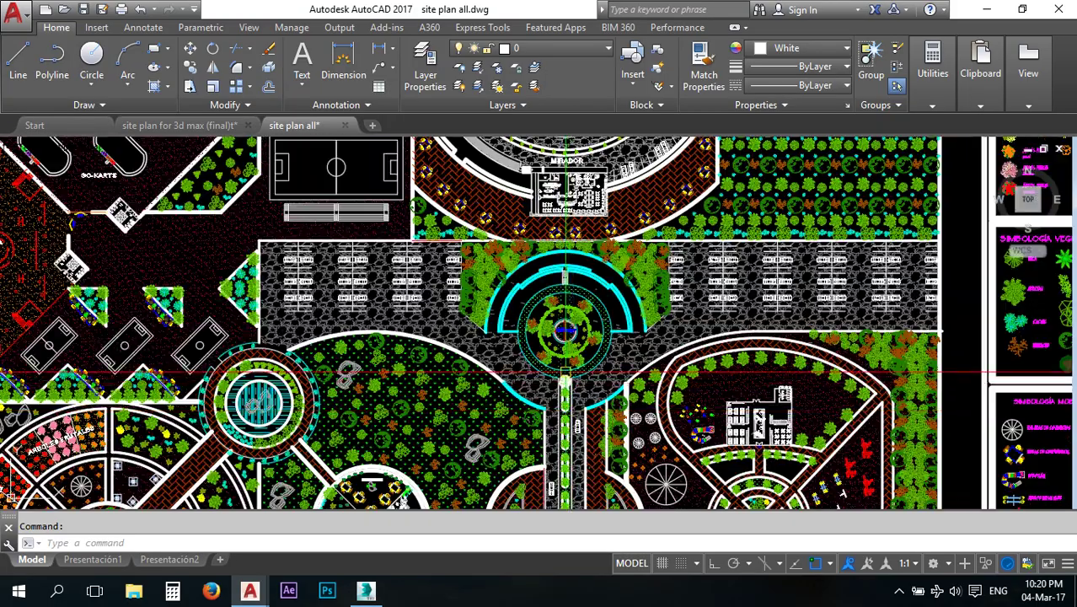
scroll(566, 371, up, 4)
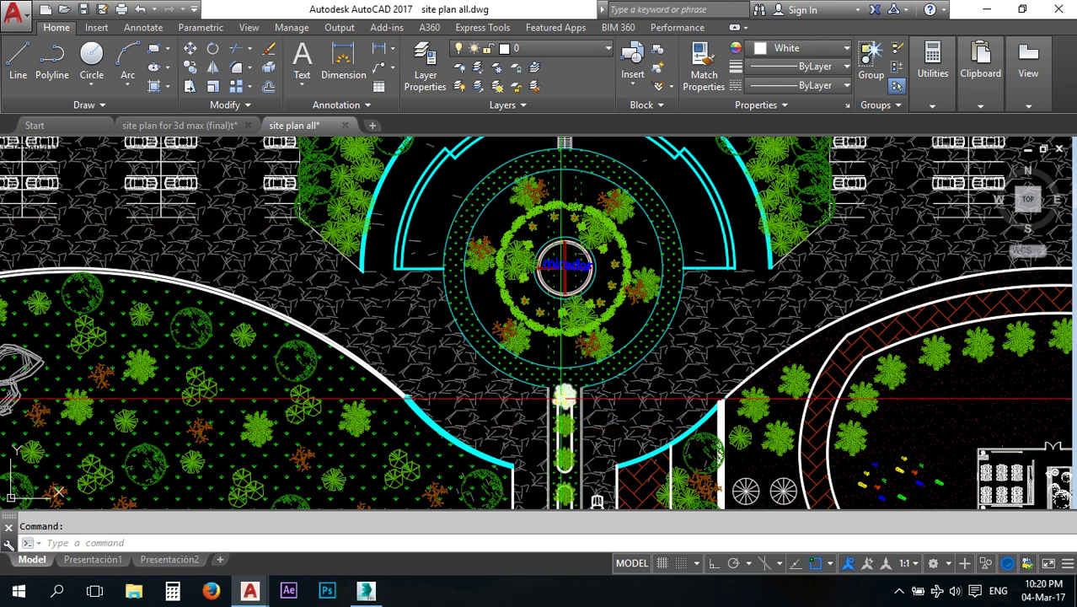
middle_drag(470, 240, 487, 371)
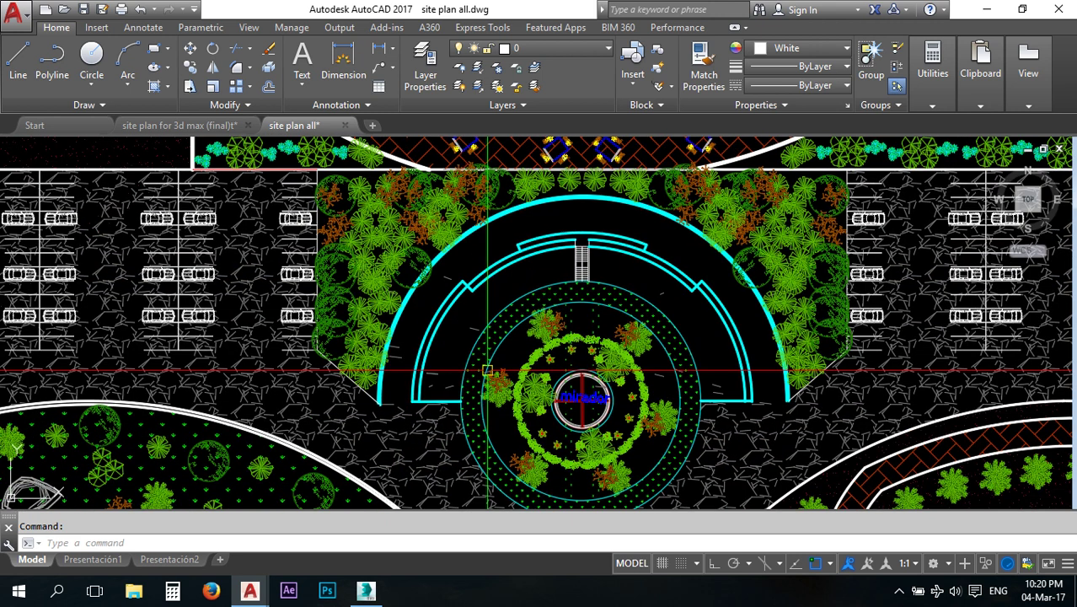
scroll(515, 293, down, 2)
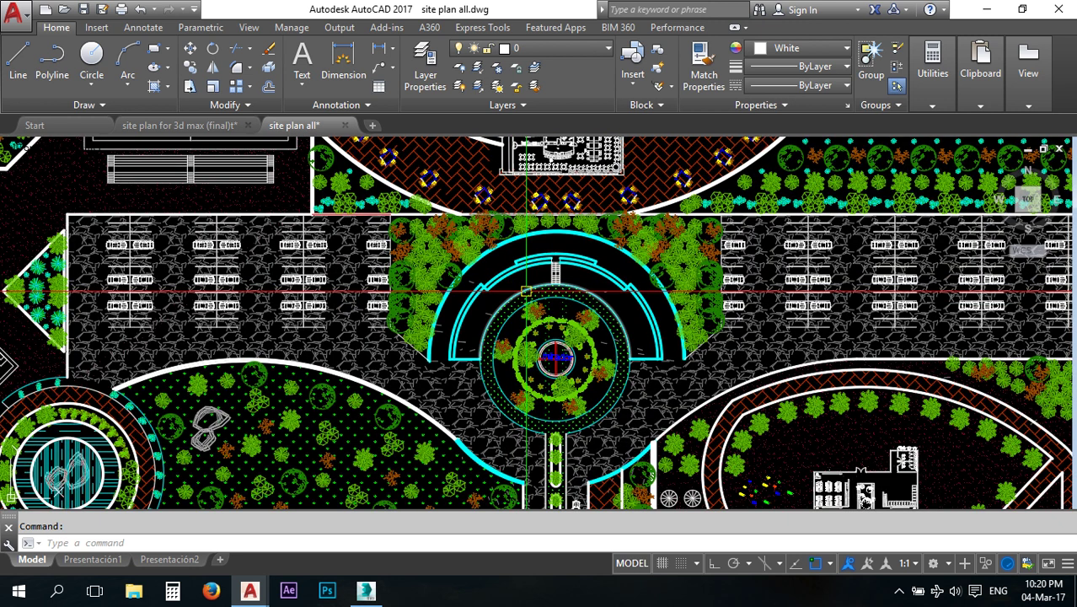
scroll(560, 257, up, 2)
scroll(552, 240, up, 3)
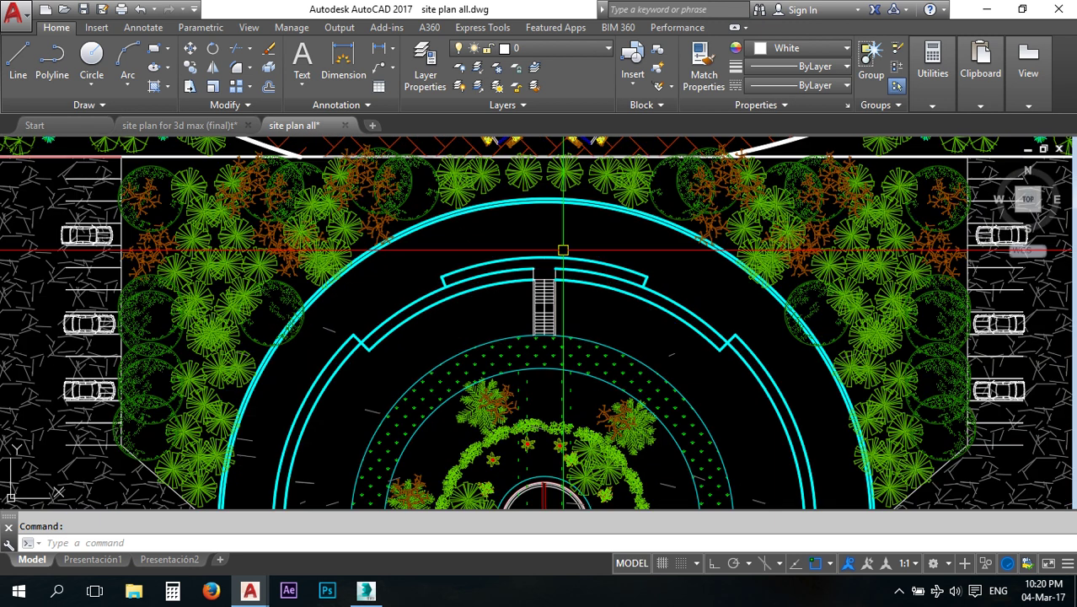
scroll(446, 386, down, 3)
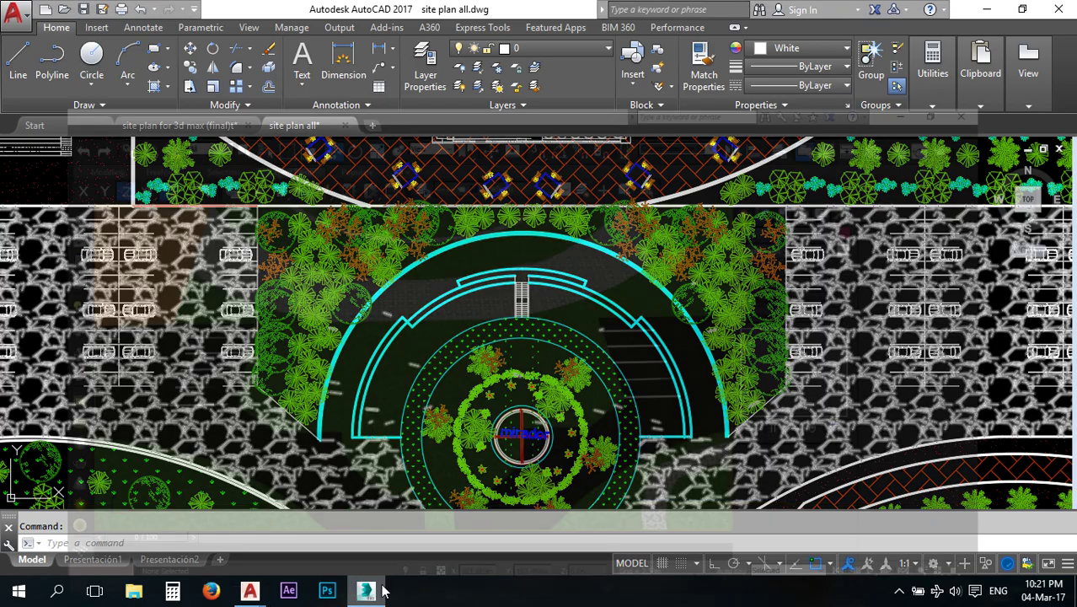
Return to 3ds Max and inspect the extent and grass texture of the fan-shaped lawn inside the paved paths.
click(366, 592)
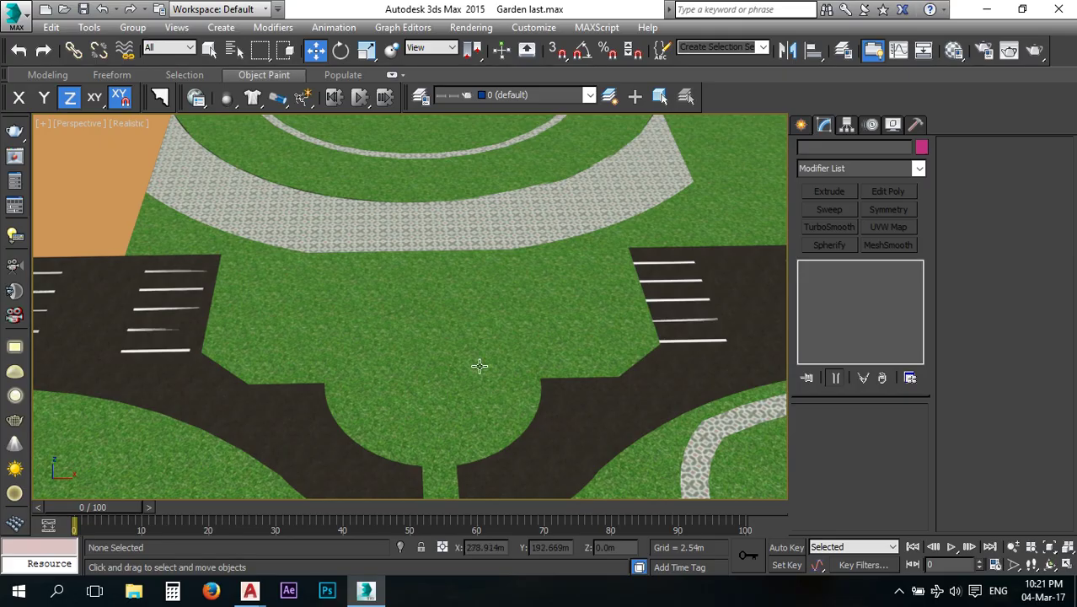
scroll(453, 362, down, 2)
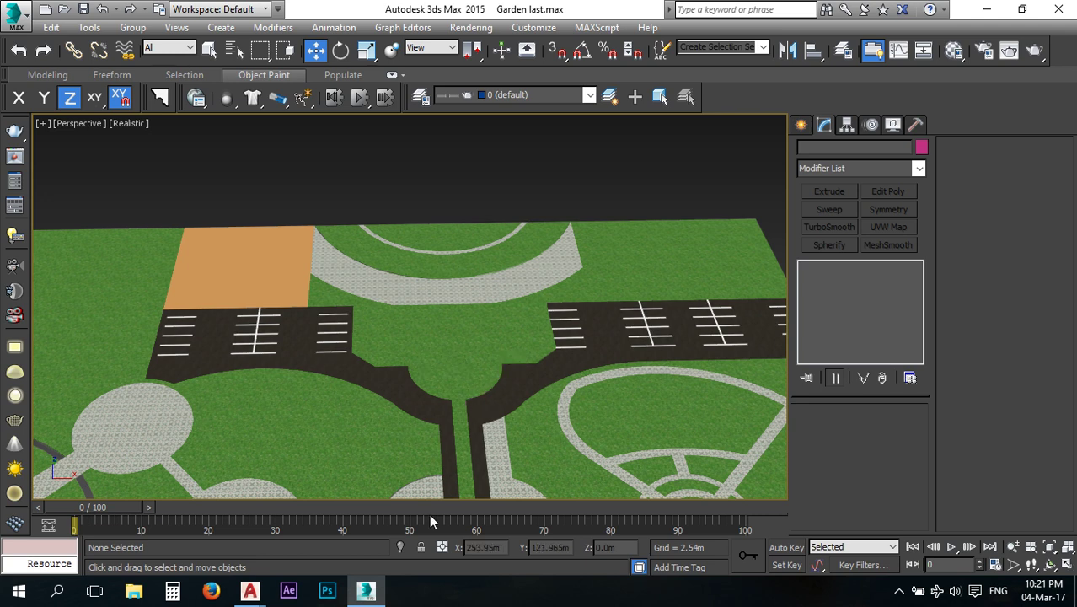
middle_drag(652, 447, 524, 317)
click(516, 269)
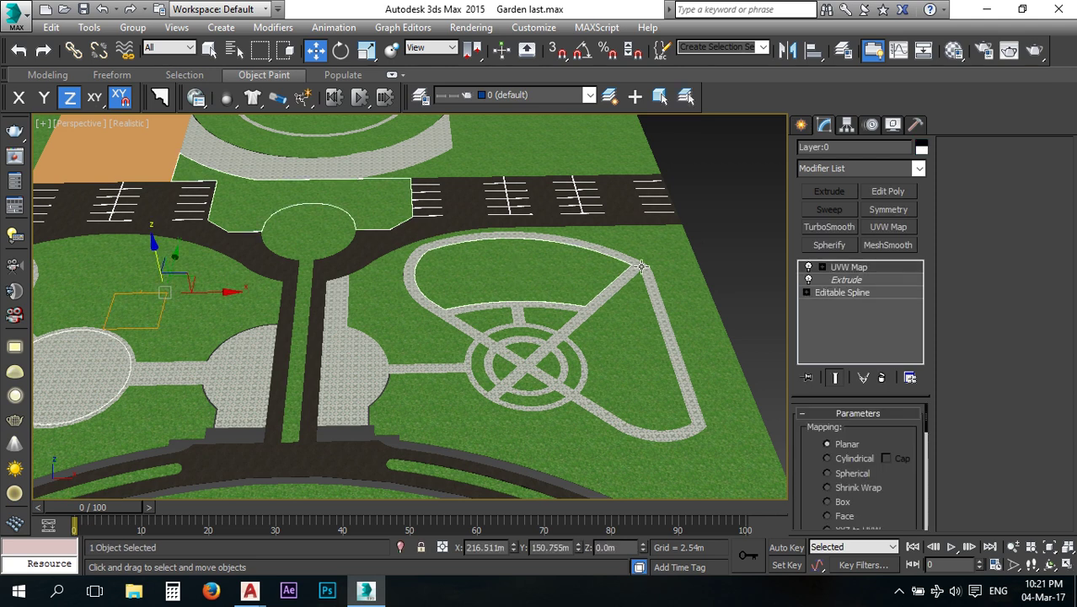
click(719, 240)
click(537, 278)
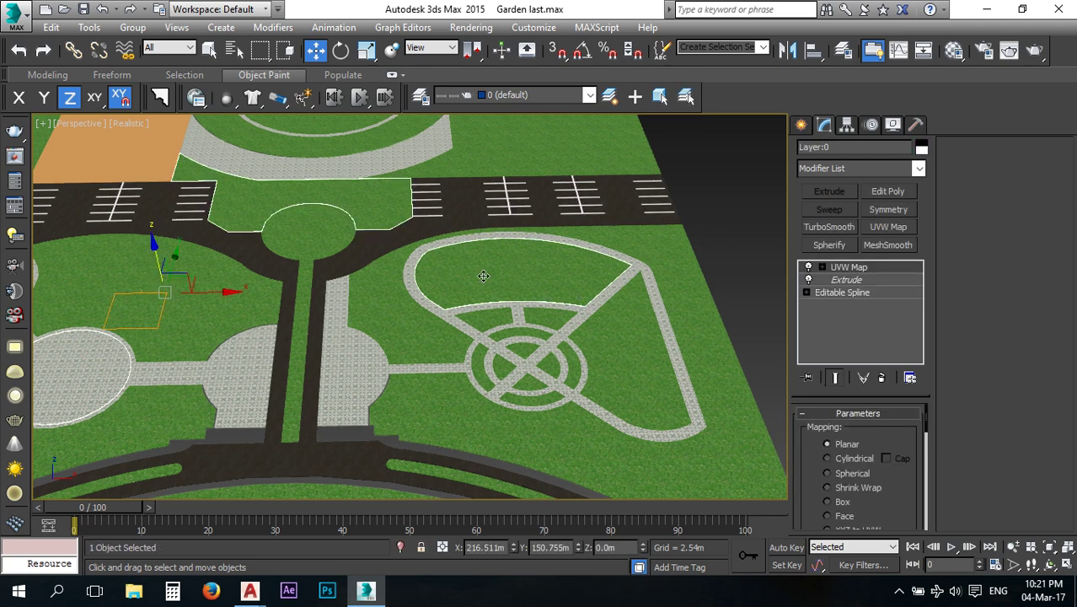
click(755, 228)
click(494, 272)
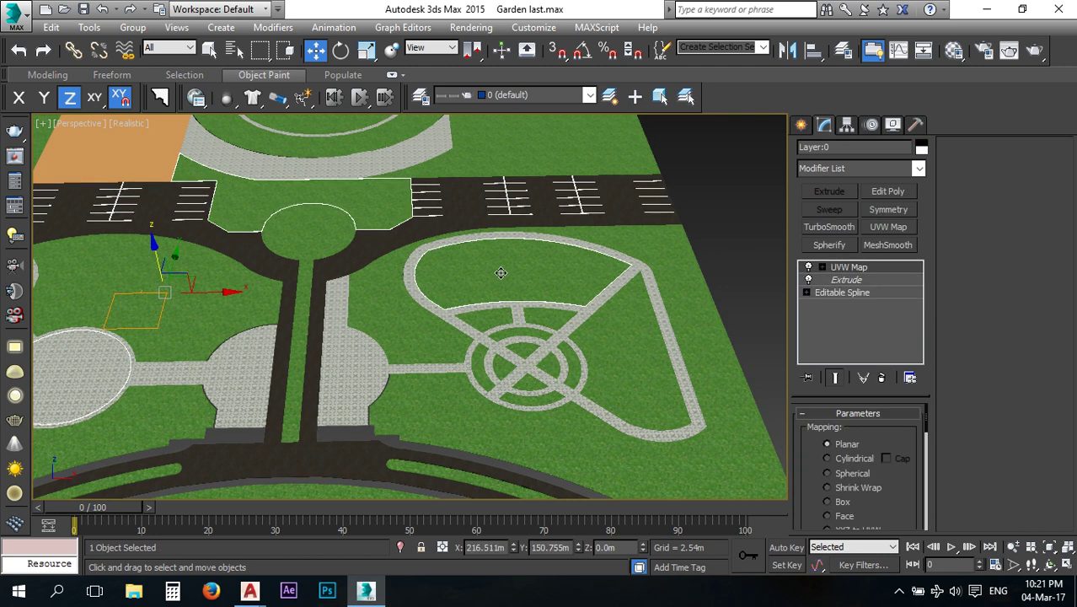
scroll(480, 278, up, 6)
scroll(392, 303, down, 2)
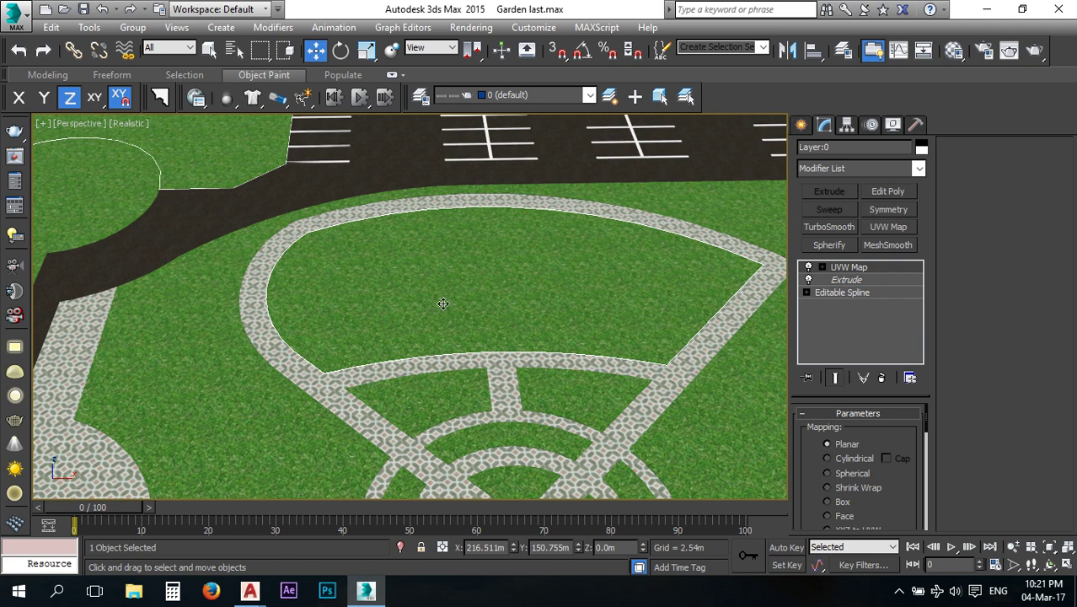
scroll(419, 290, down, 4)
click(686, 248)
click(490, 300)
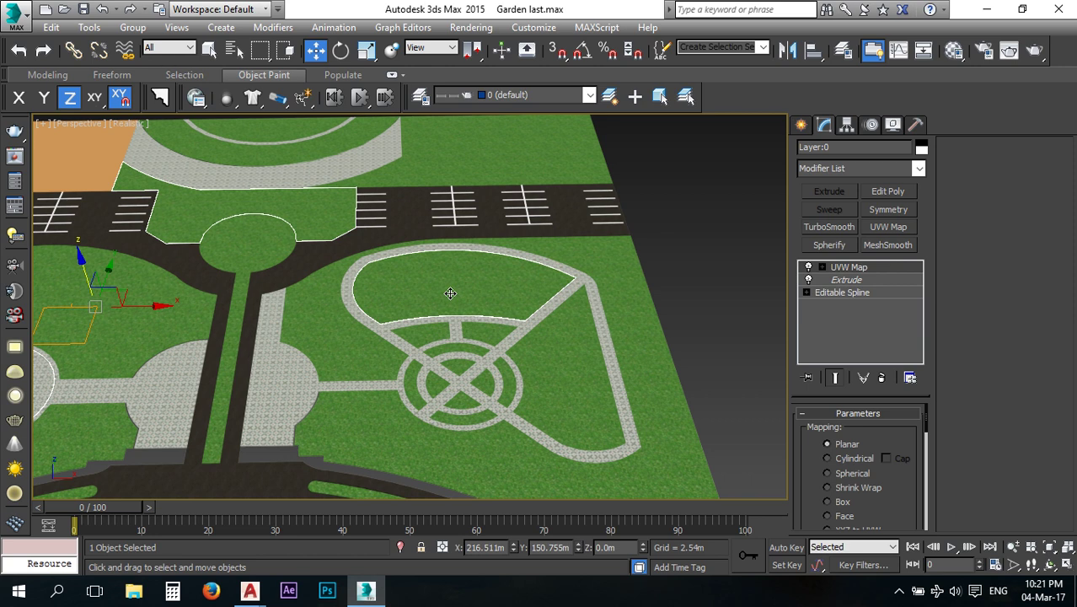
Review the whole garden site from a higher viewpoint and clear the selection.
scroll(480, 273, down, 5)
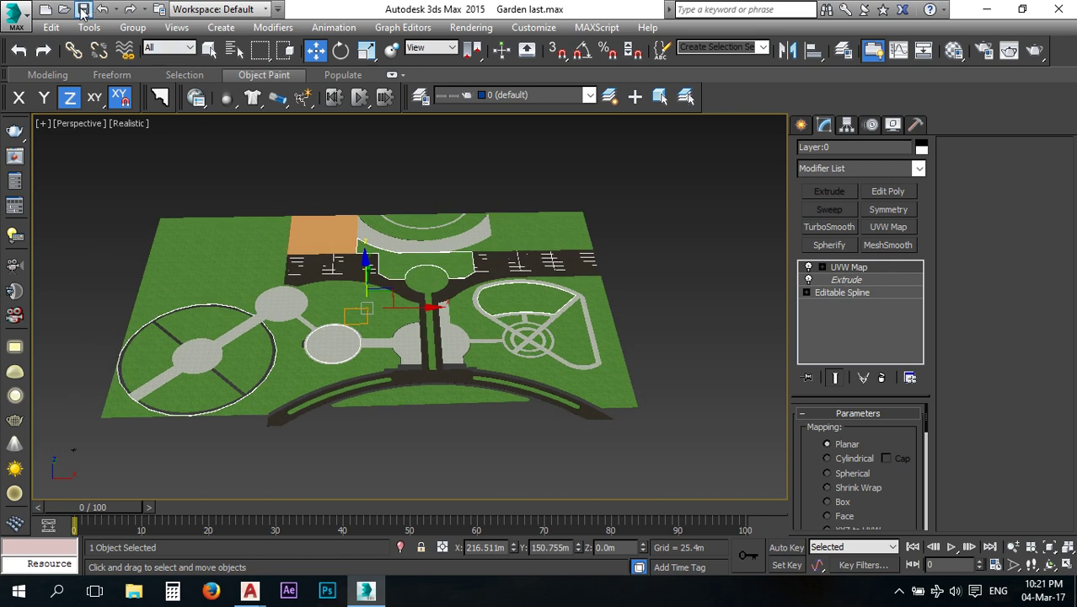
middle_drag(345, 354, 397, 417)
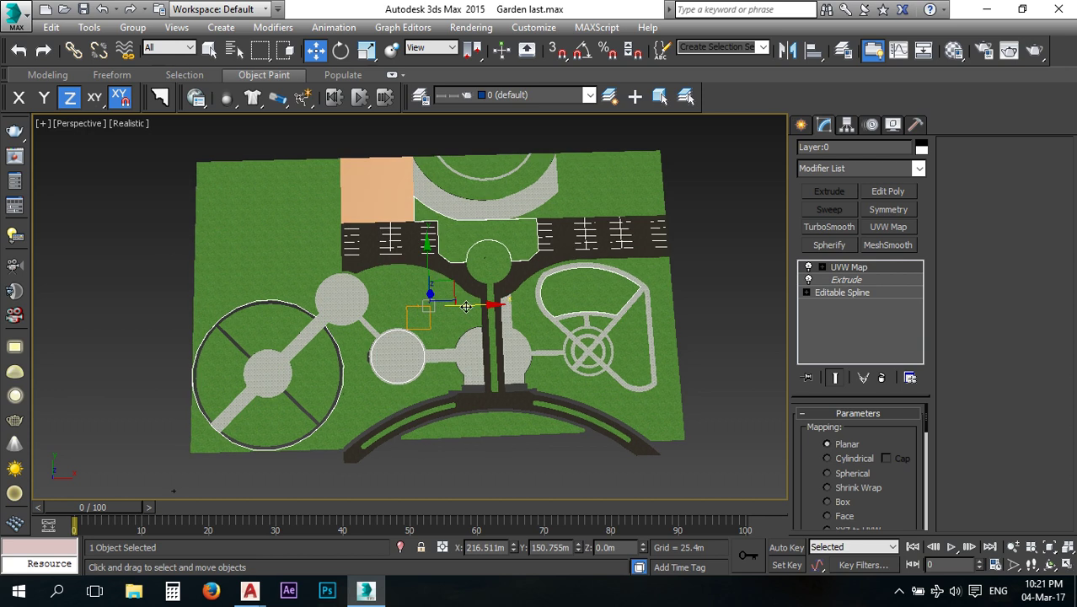
scroll(466, 307, up, 5)
scroll(466, 307, down, 7)
scroll(212, 218, up, 2)
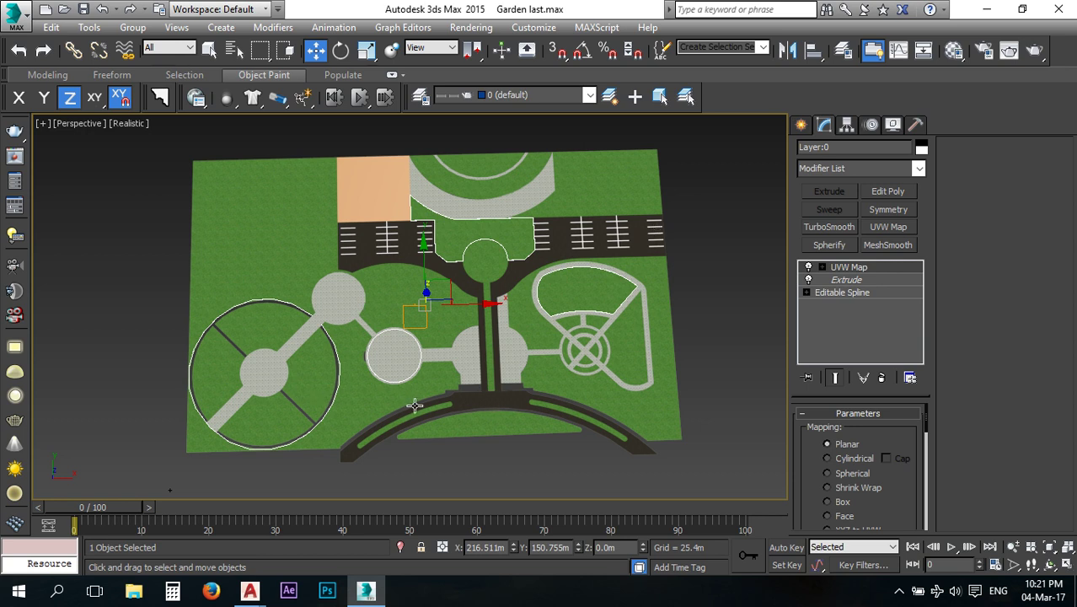
alt+middle_drag(432, 405, 410, 362)
click(146, 321)
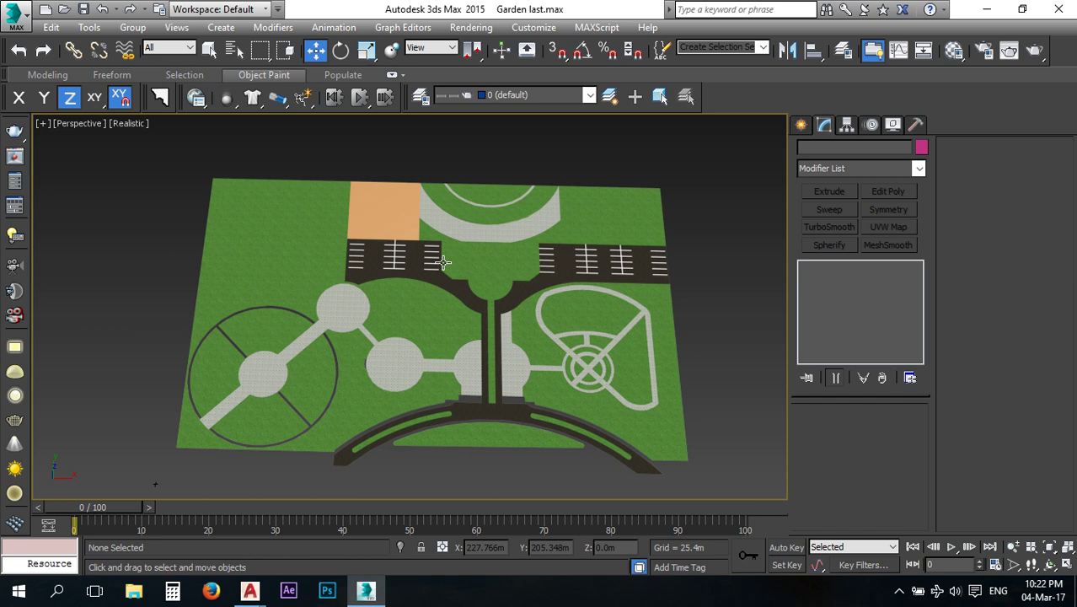
Try freezing and hiding the Z_road layer, and restore both settings.
click(547, 96)
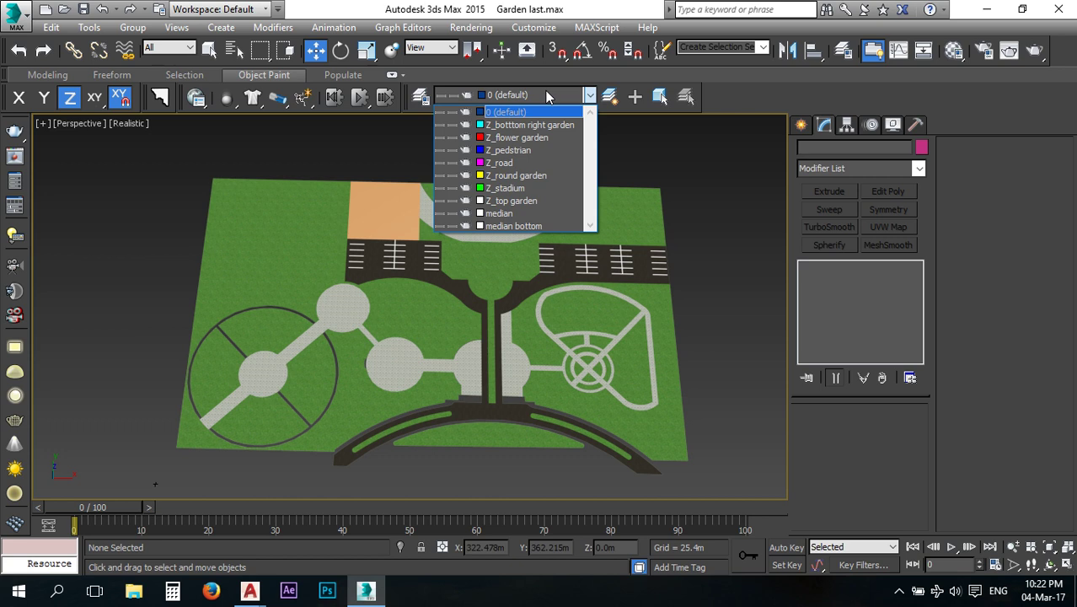
click(752, 234)
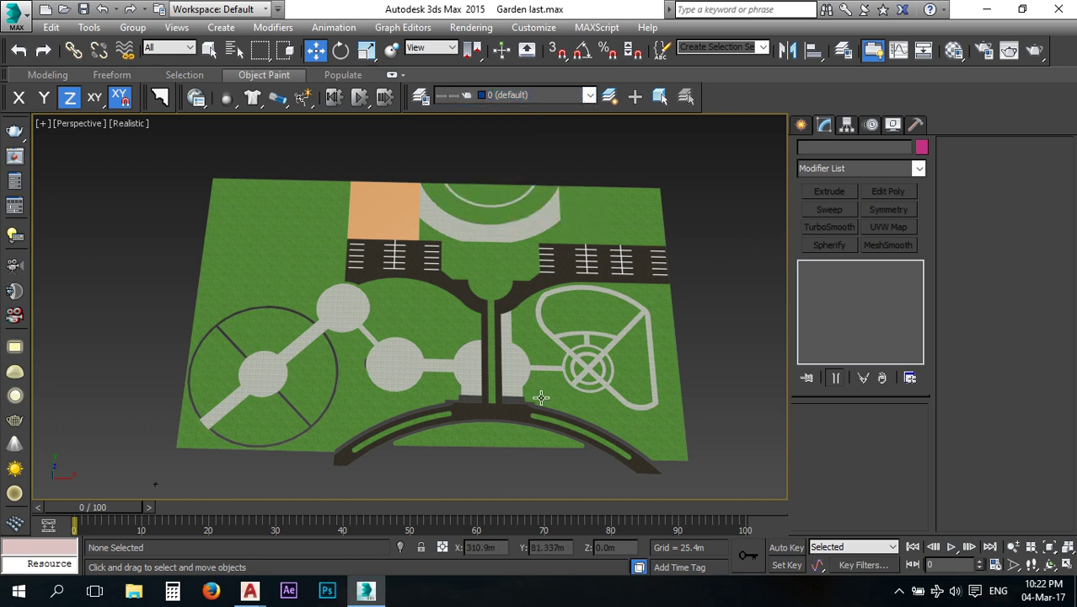
click(528, 95)
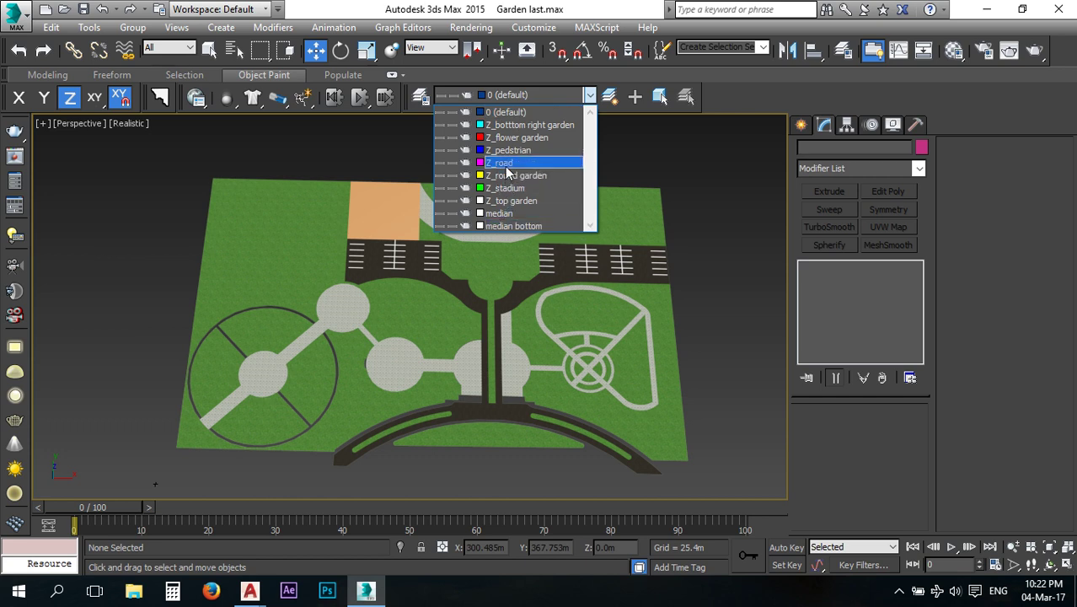
click(453, 164)
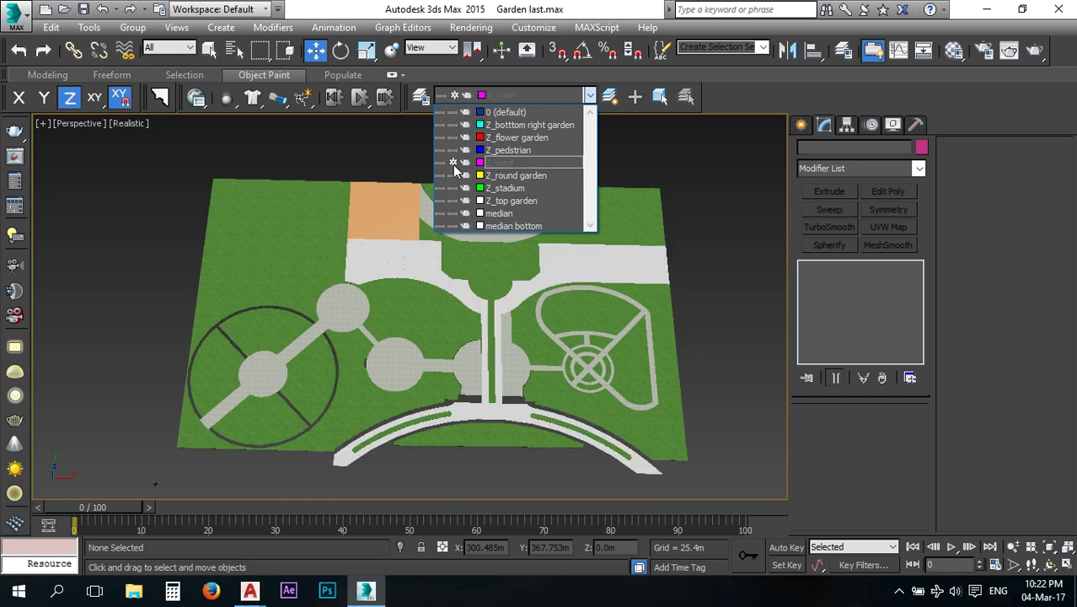
click(452, 163)
click(452, 163)
click(453, 163)
click(439, 163)
click(439, 163)
click(439, 162)
click(439, 162)
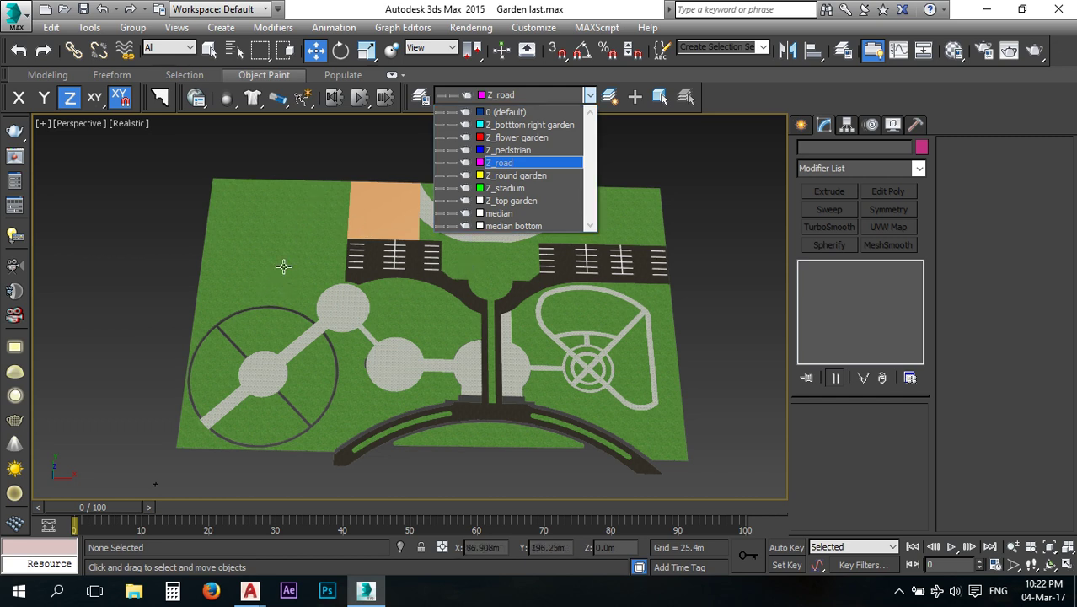
click(422, 139)
Create a new layer named REsturant in the Layer Explorer.
click(422, 99)
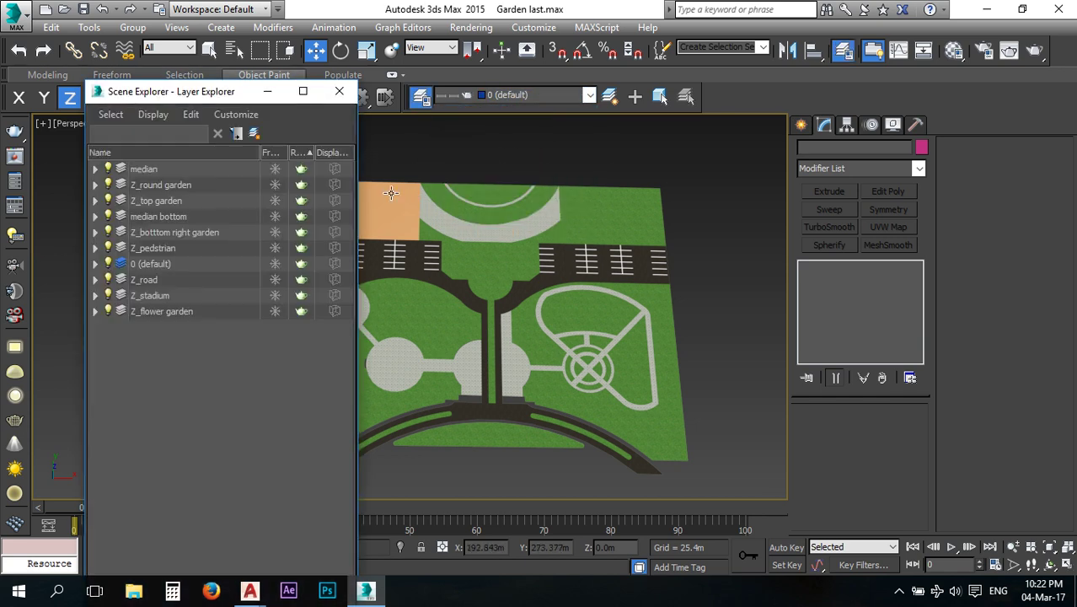
click(254, 138)
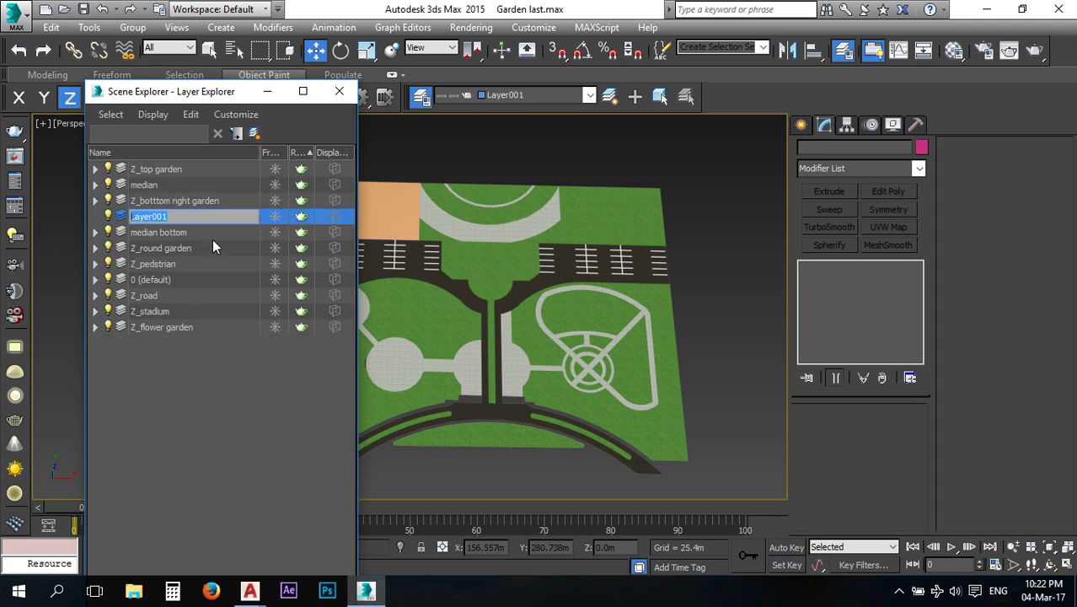
text(REsturant)
click(219, 397)
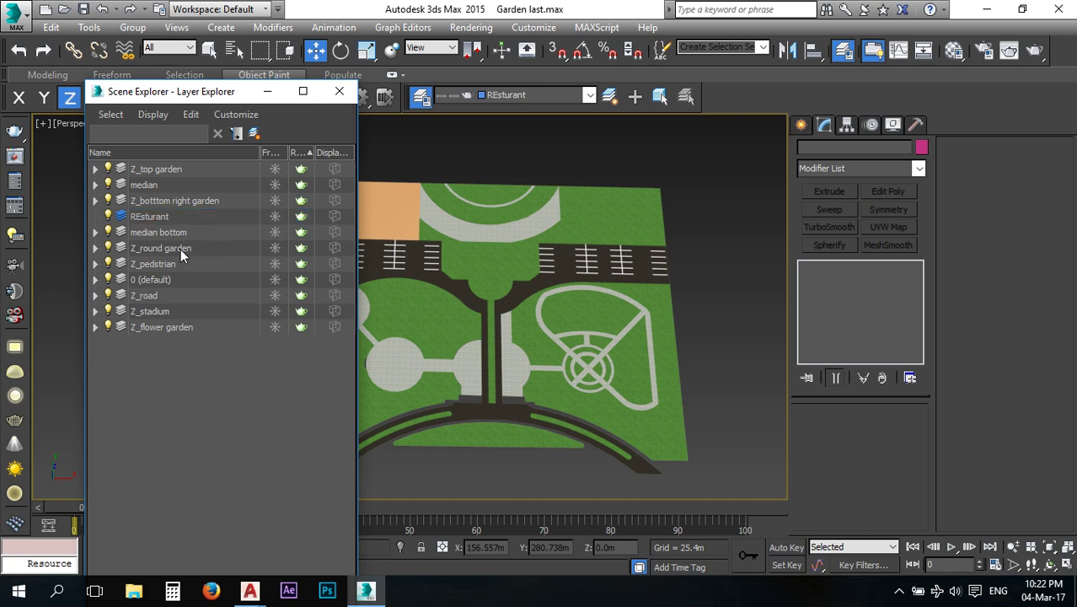
Add another new layer named Stadium as the current layer and close the Layer Explorer.
click(254, 138)
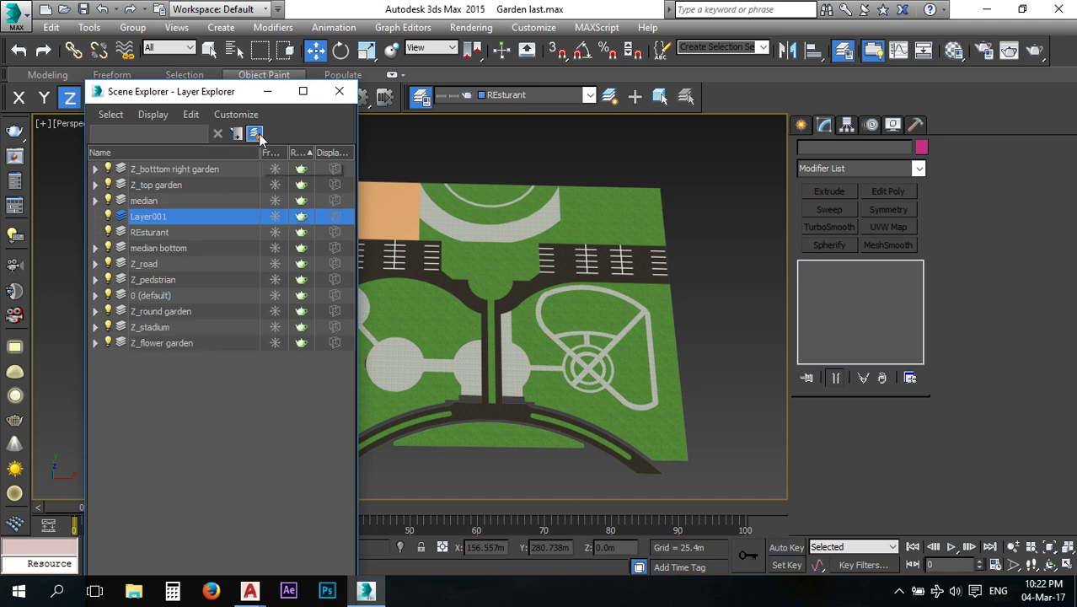
drag(134, 217, 111, 229)
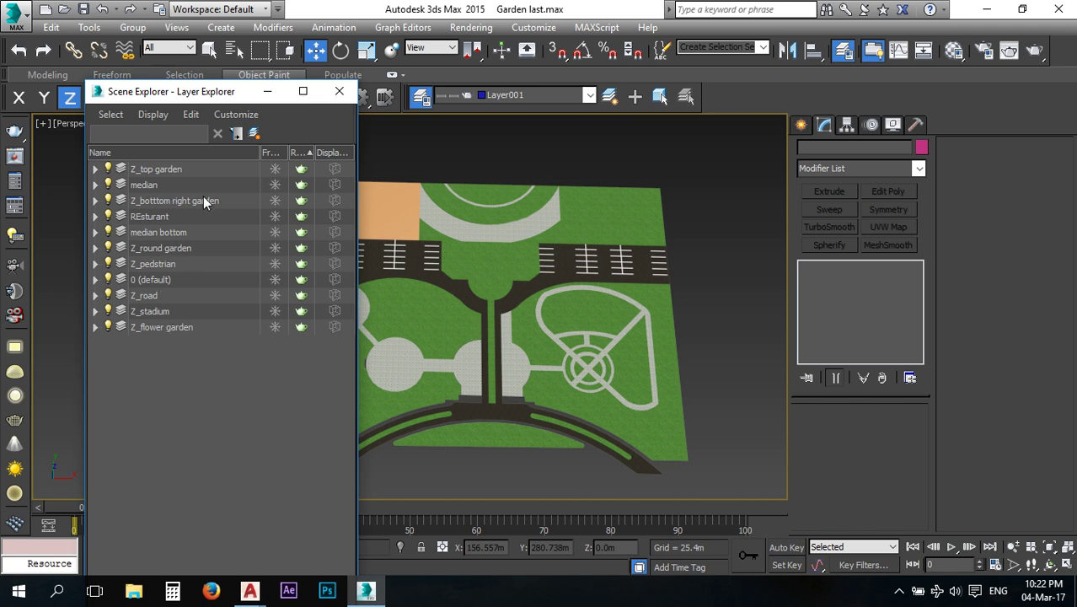
click(253, 134)
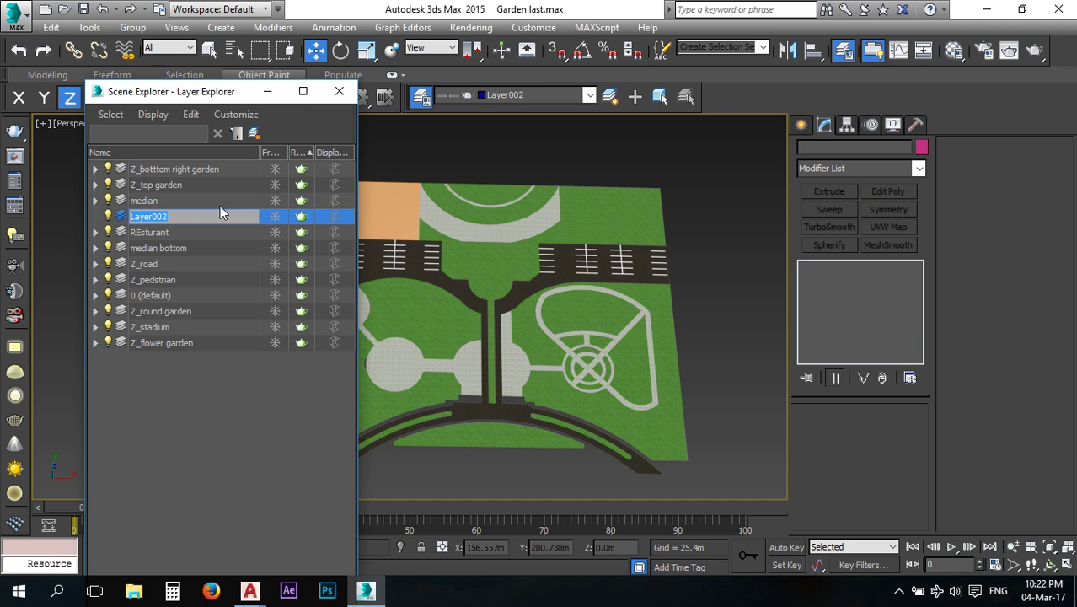
text(Sttadium)
key(Return)
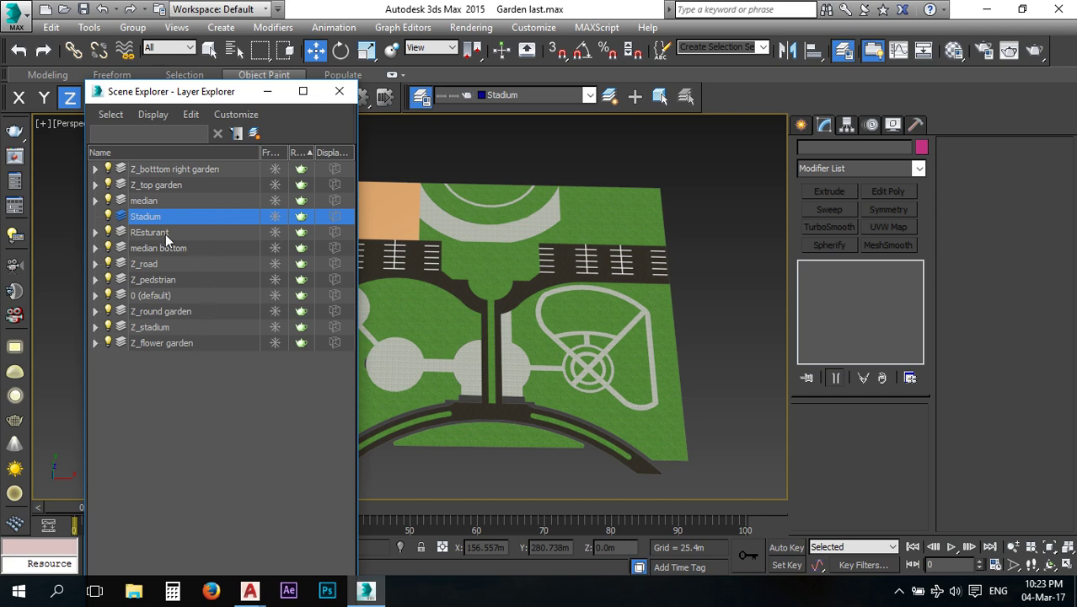
click(197, 390)
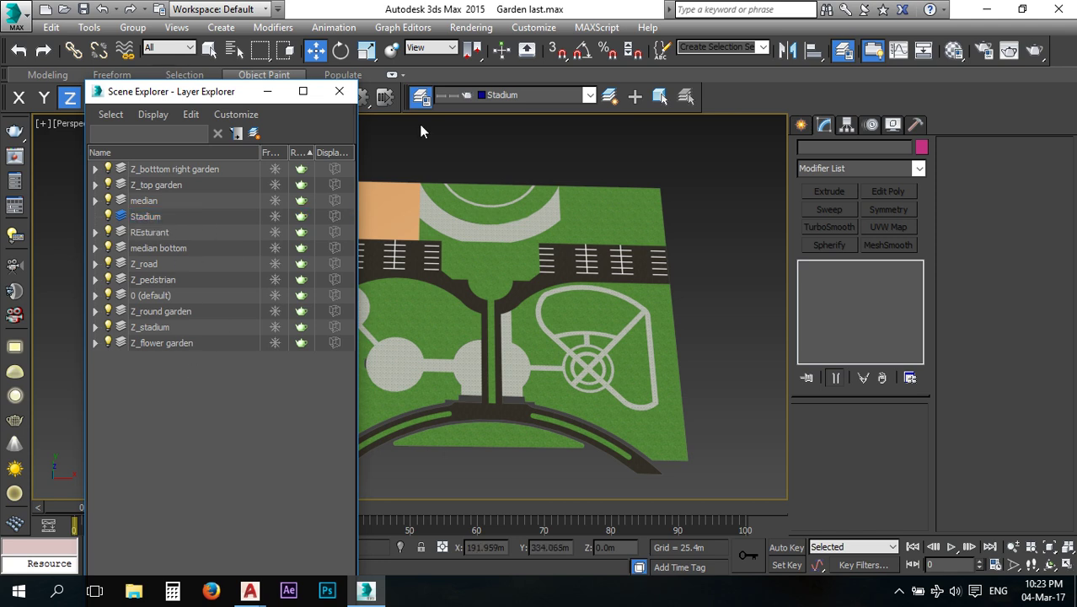
click(338, 91)
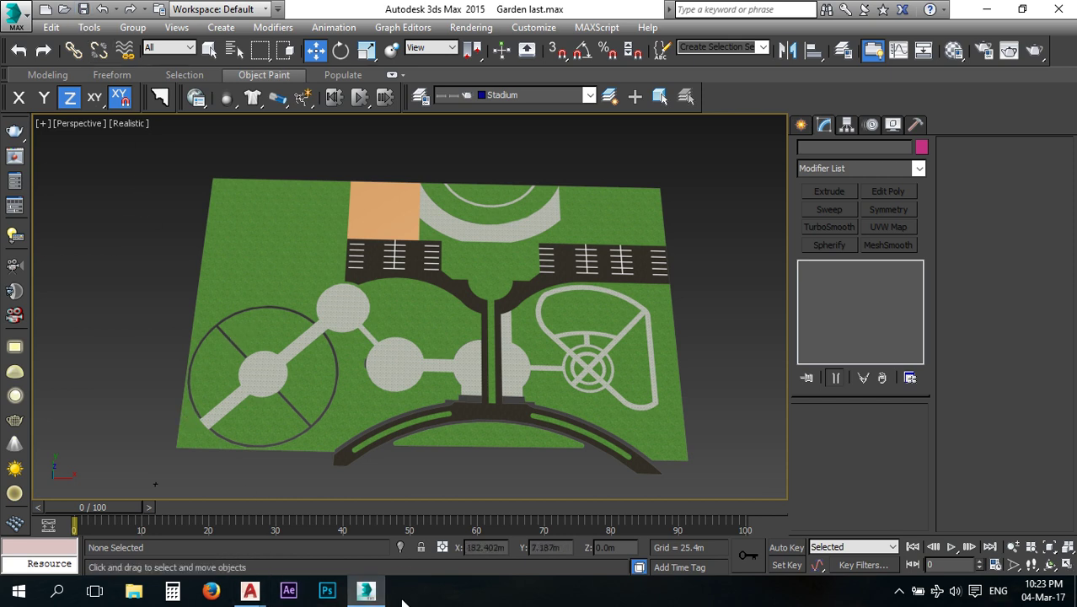
Minimize the open programs and browse in File Explorer to the saved 3ds Max files in Documents > 3dsMax > scenes.
click(365, 589)
click(990, 15)
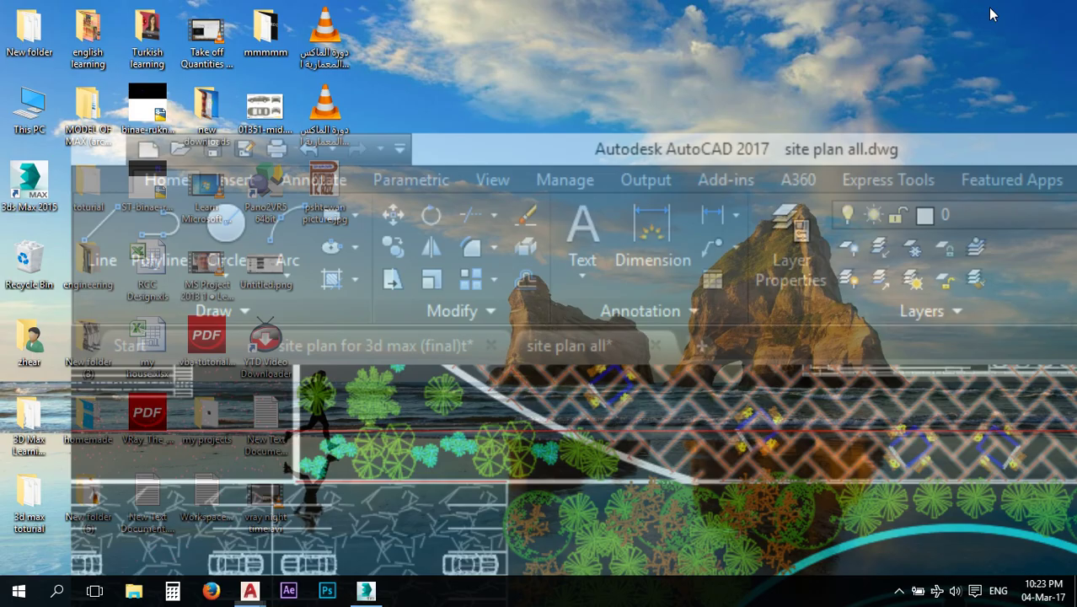
double_click(29, 104)
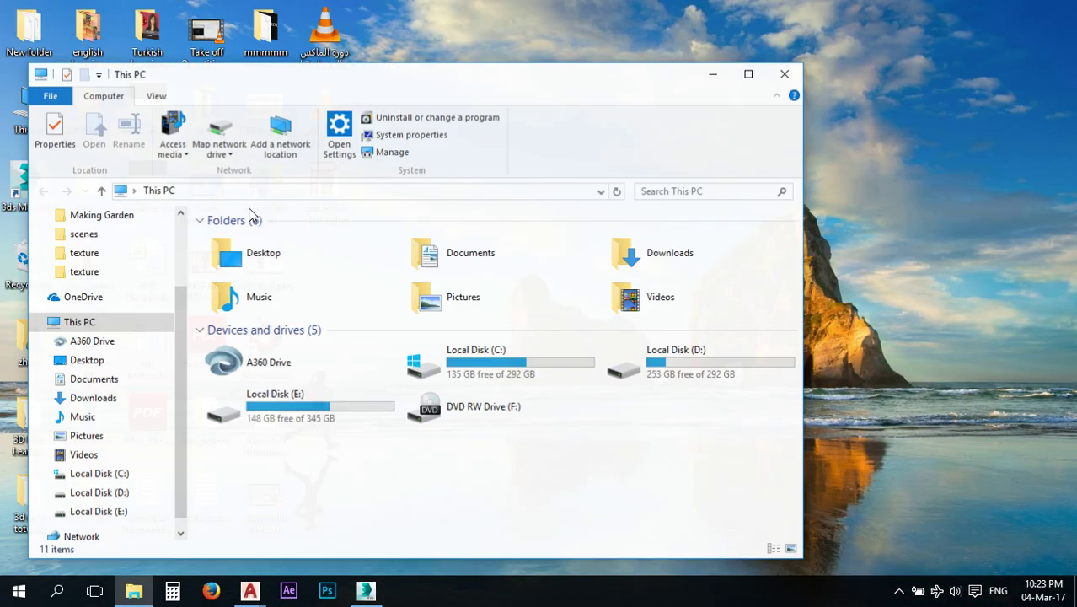
click(784, 74)
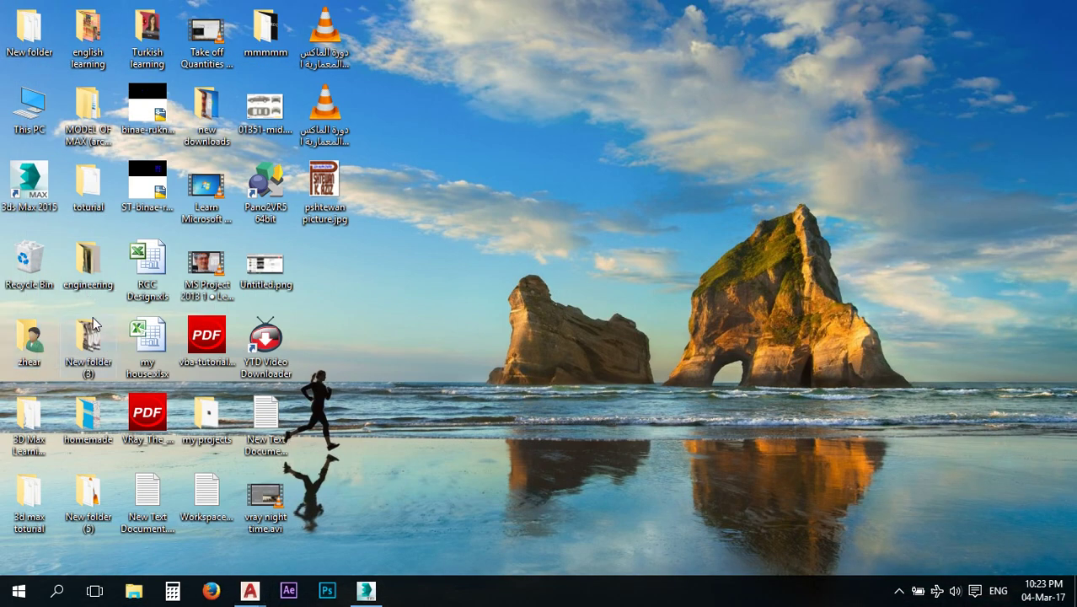
double_click(42, 337)
drag(377, 73, 470, 41)
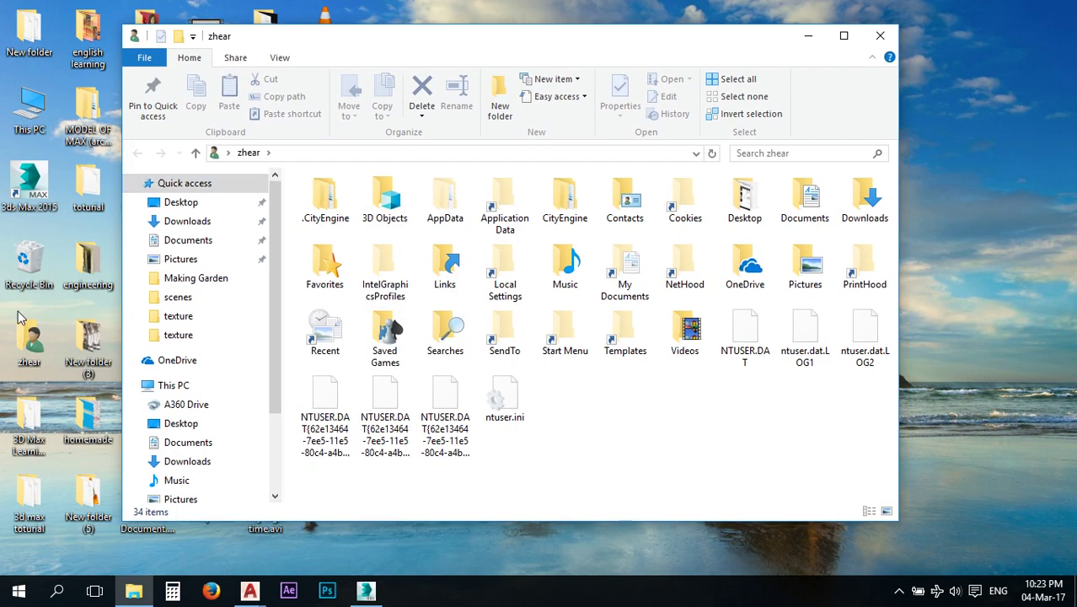
double_click(809, 202)
double_click(400, 198)
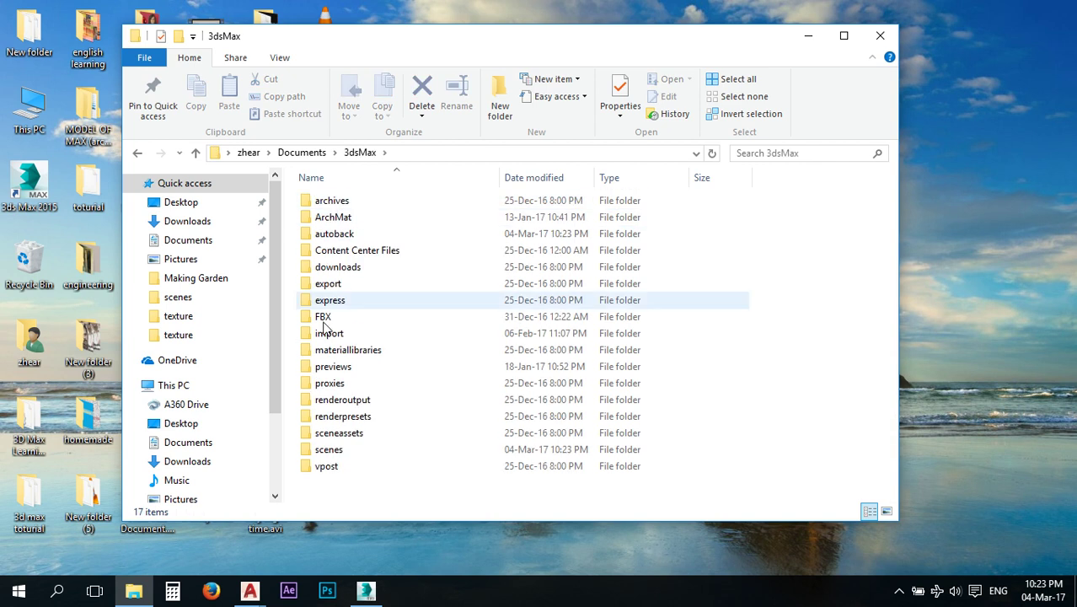
double_click(330, 450)
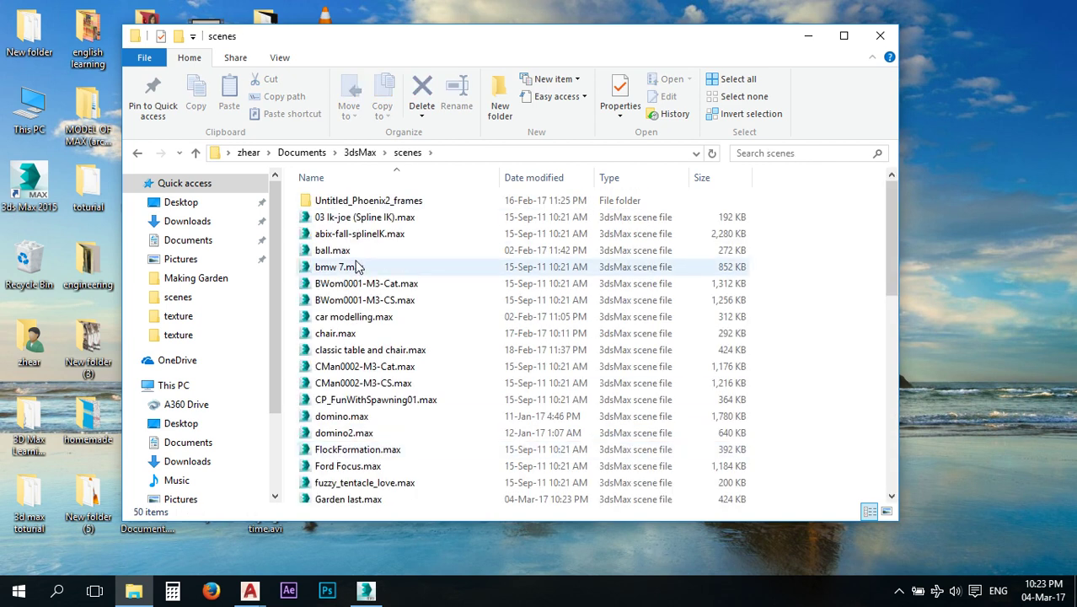
scroll(358, 266, down, 10)
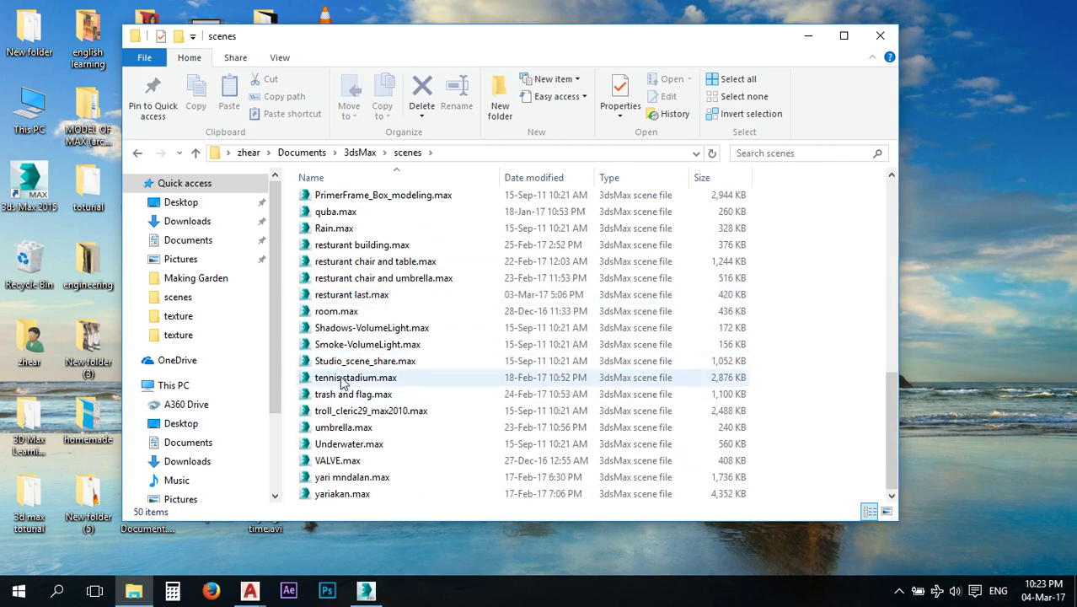
Merge tennis stadium.max into the garden scene and place the court on the orange plot beside the parking area.
click(343, 384)
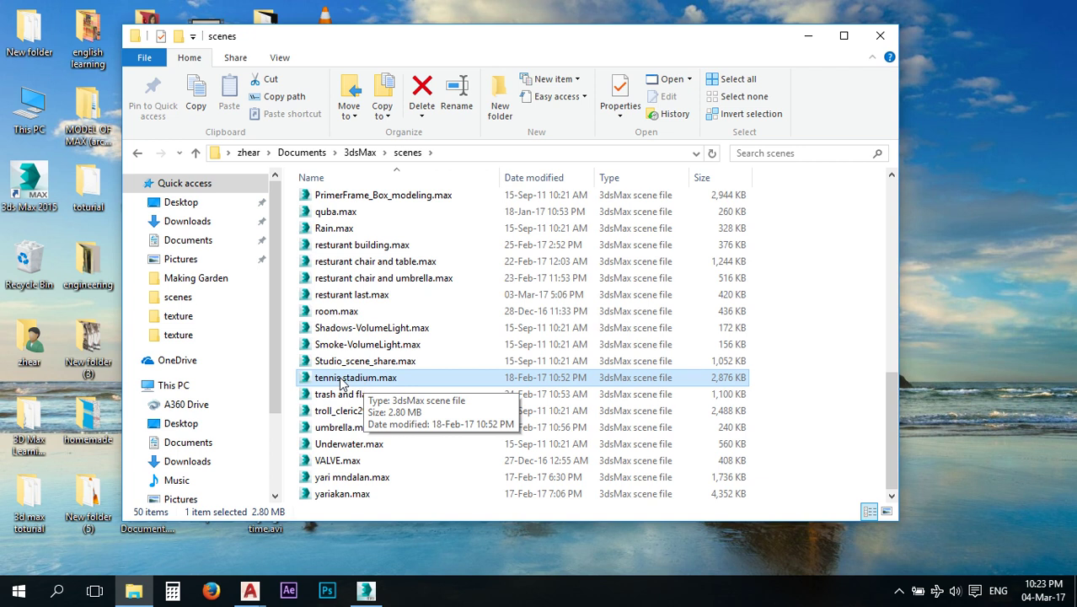
drag(341, 383, 399, 462)
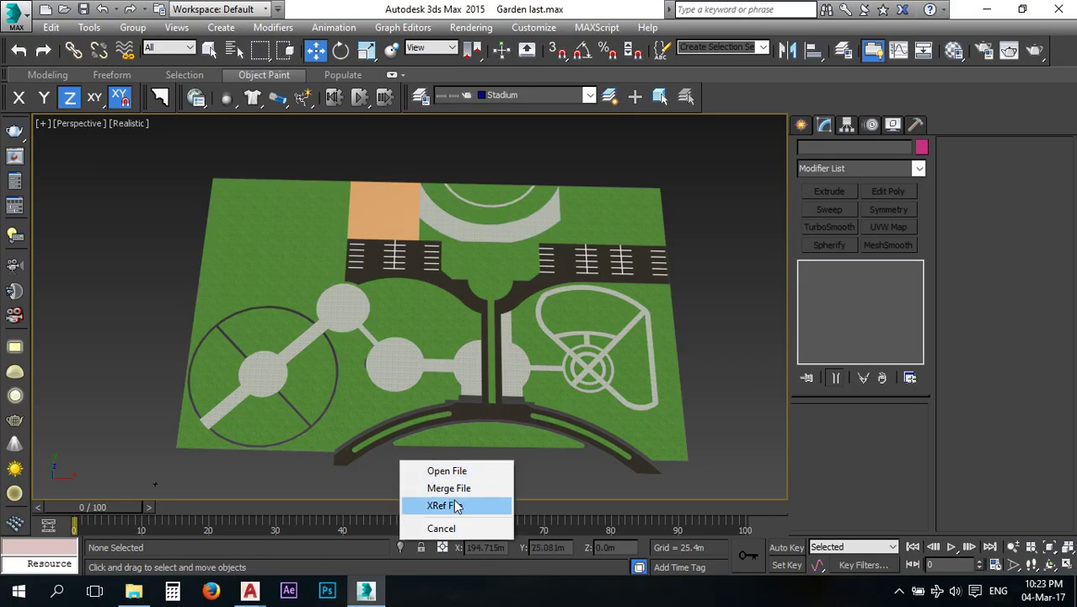
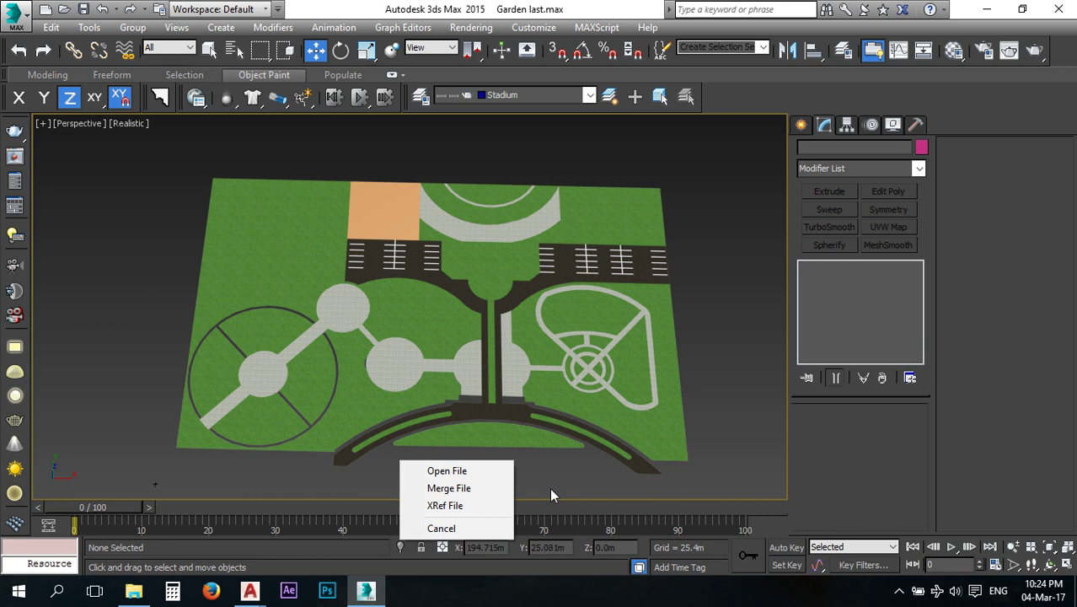
click(476, 487)
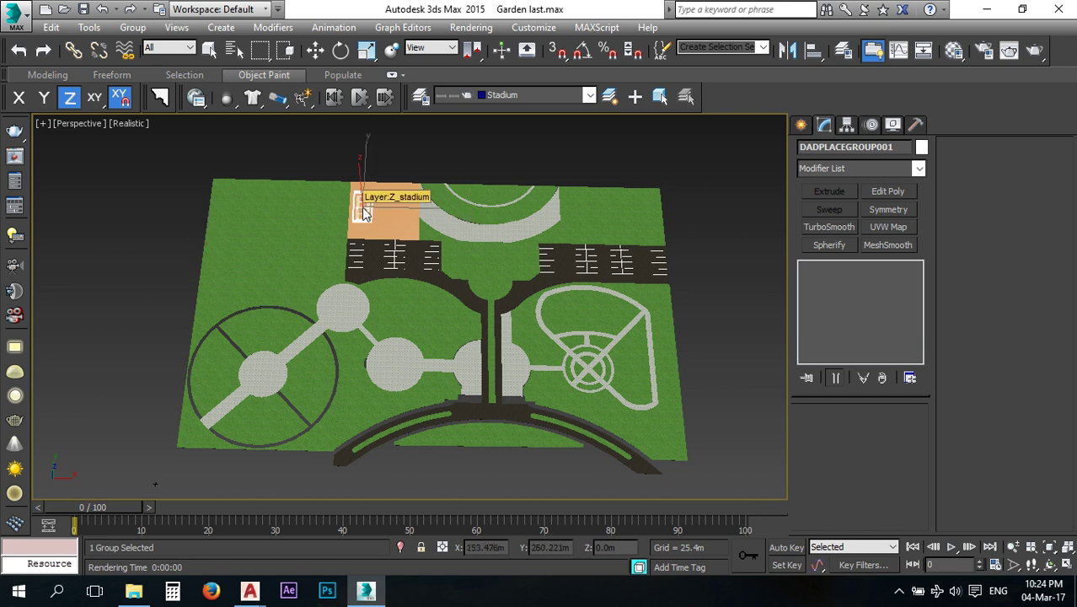
scroll(362, 194, up, 5)
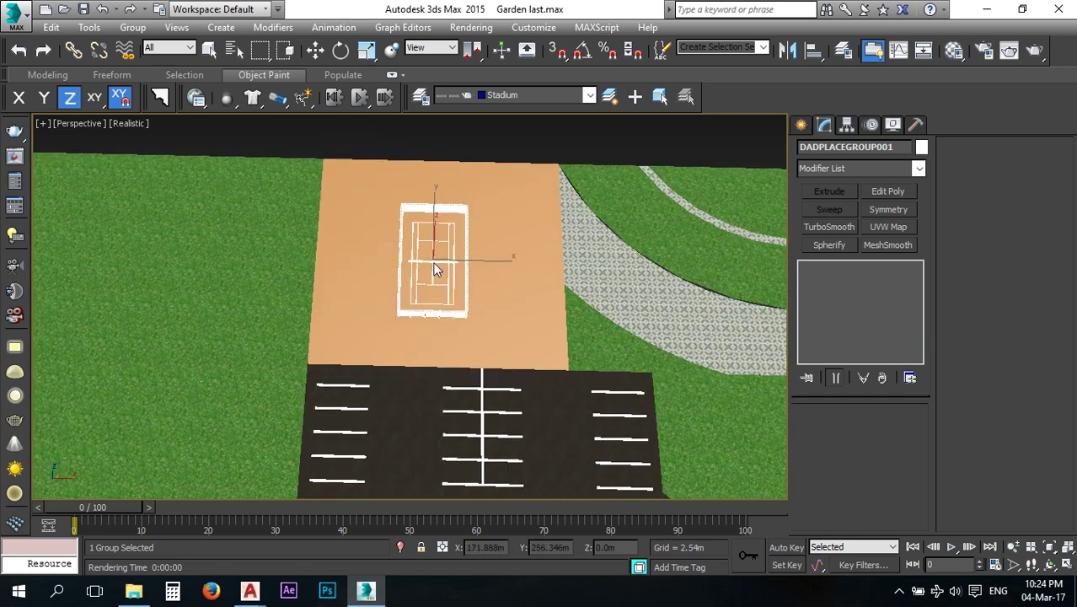
click(436, 261)
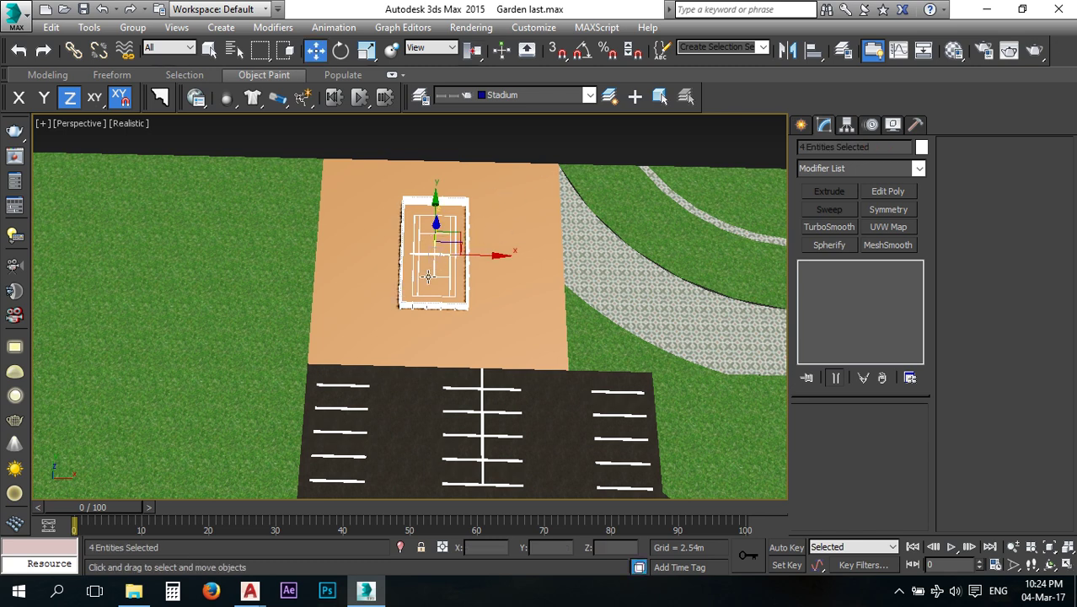
Save the selected tennis court objects as a named selection set called tennis stadium.
scroll(412, 244, up, 5)
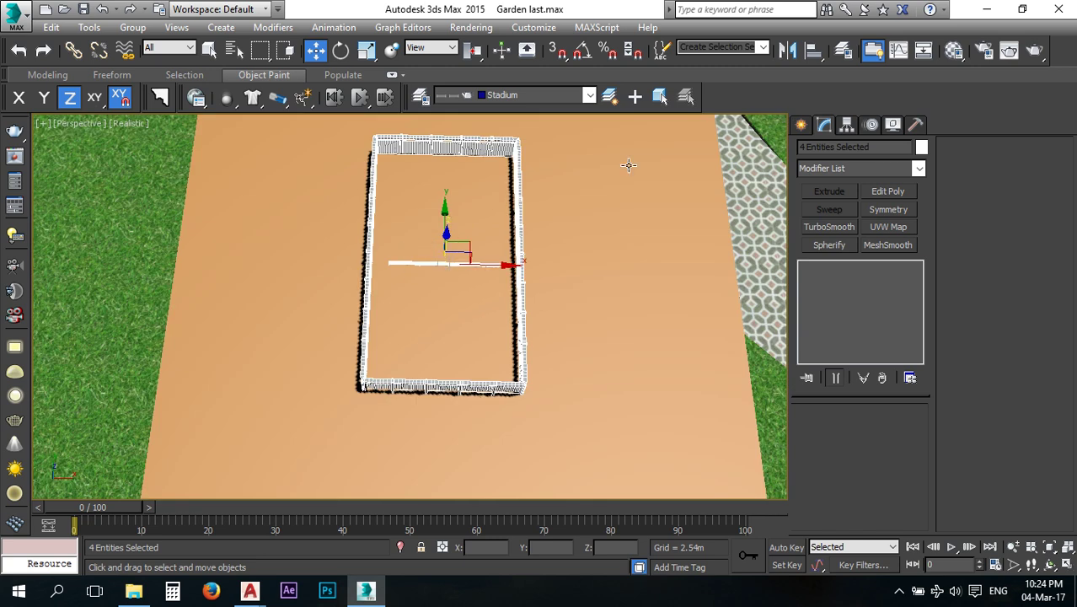
click(700, 48)
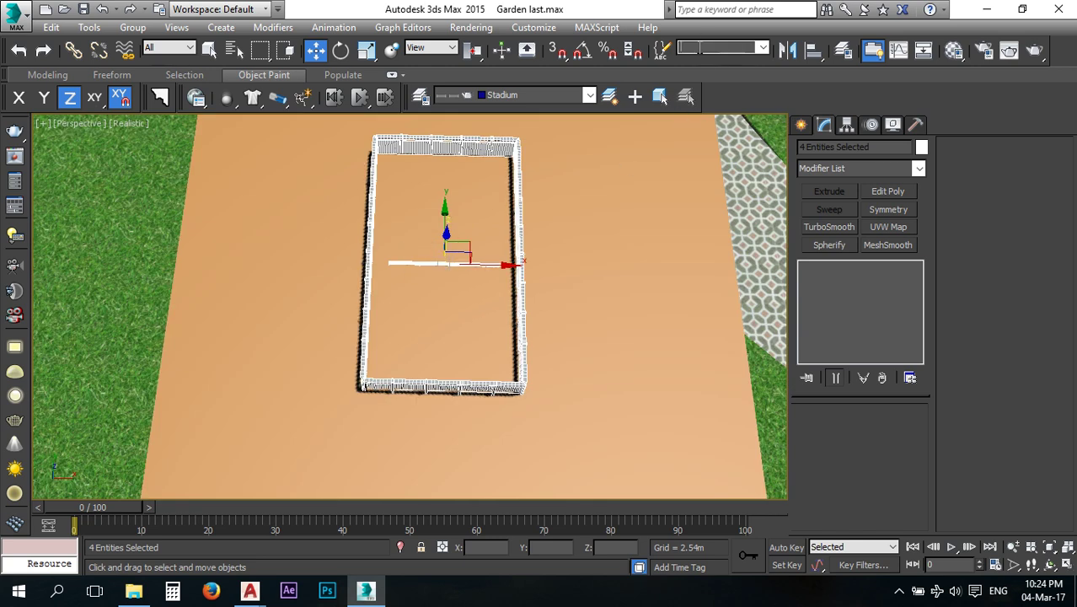
text(tennis stadium)
scroll(556, 252, down, 4)
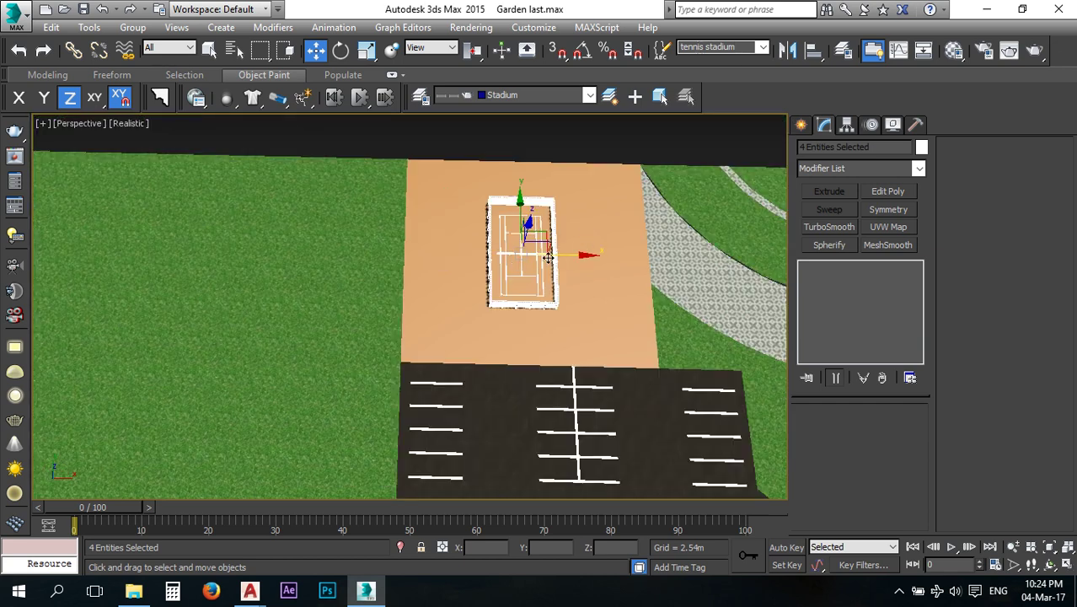
Select the adjacent lawn instead, and reselect the court objects through the tennis stadium selection set.
click(356, 269)
scroll(493, 244, up, 2)
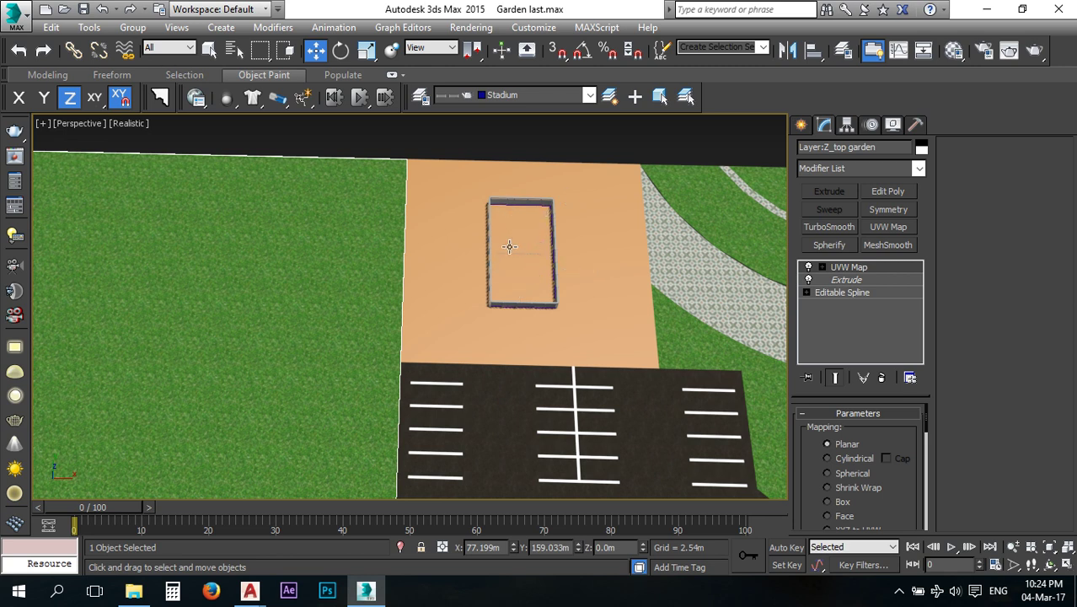
click(764, 48)
click(742, 64)
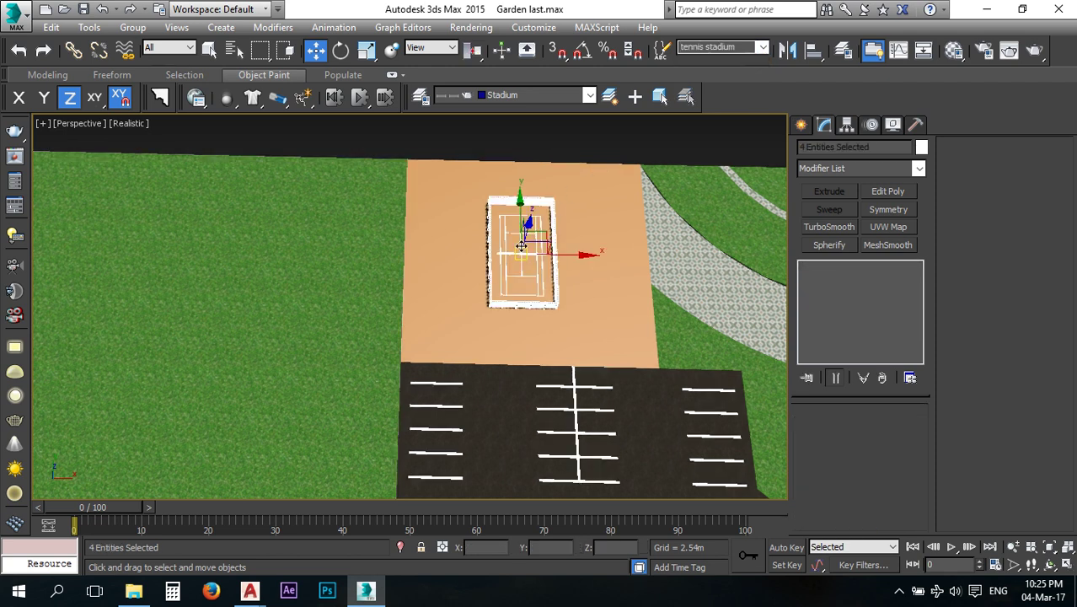
Frame the selected court within the surrounding site and switch to the four-viewport layout.
key(z)
scroll(515, 377, down, 2)
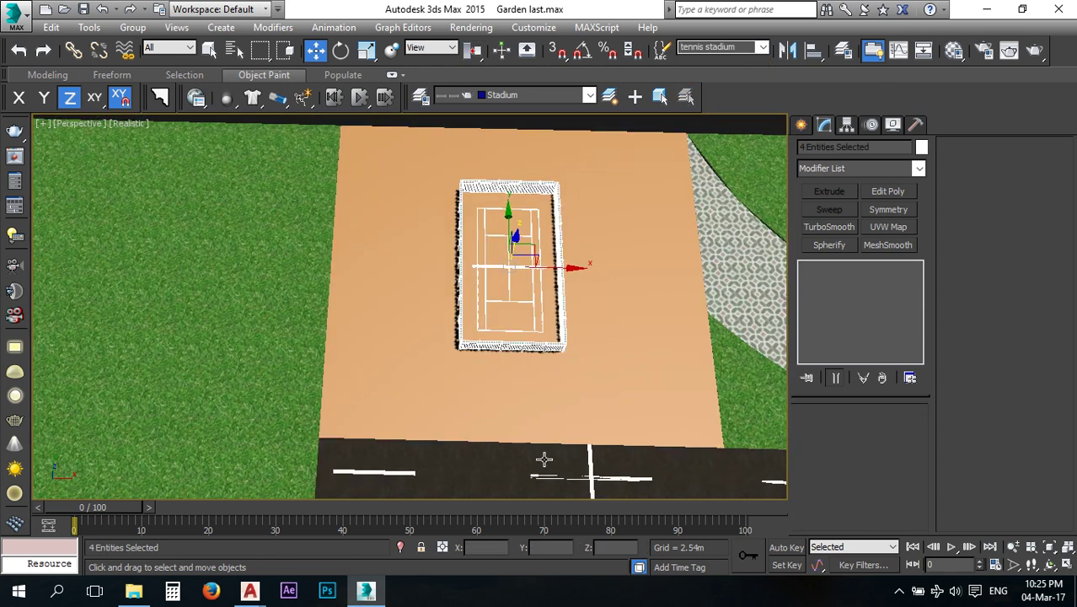
scroll(445, 262, down, 5)
scroll(497, 341, down, 2)
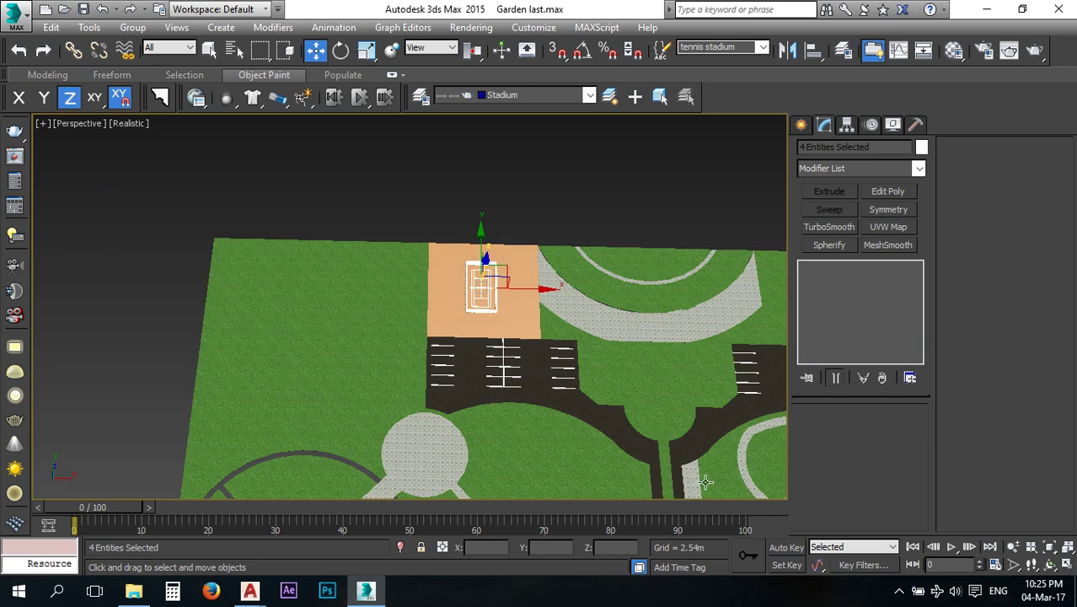
click(1067, 567)
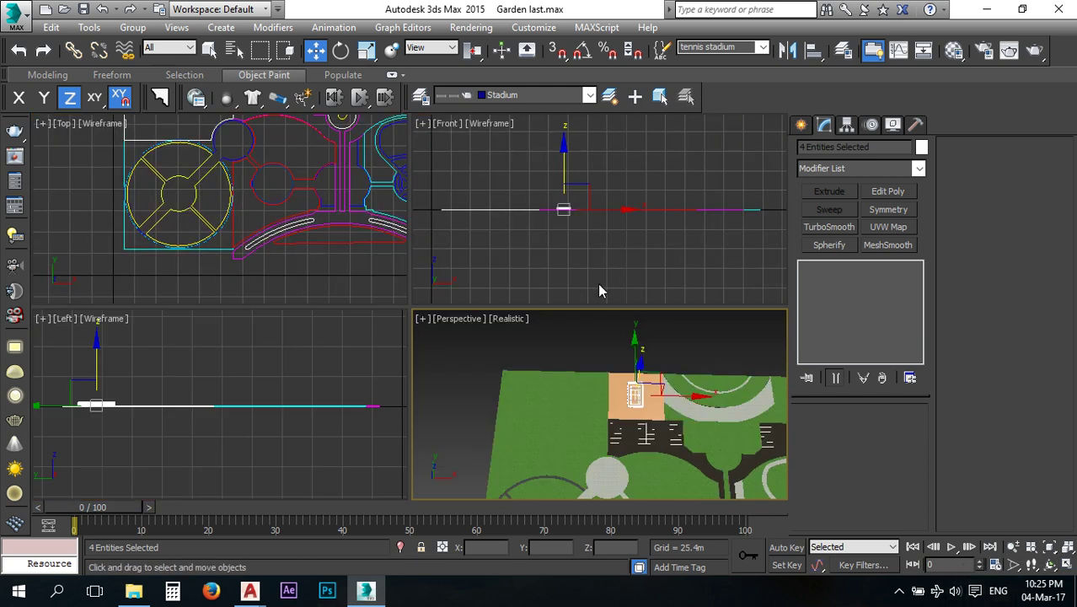
Group the four selected tennis court objects under the name stadium.
scroll(584, 260, up, 8)
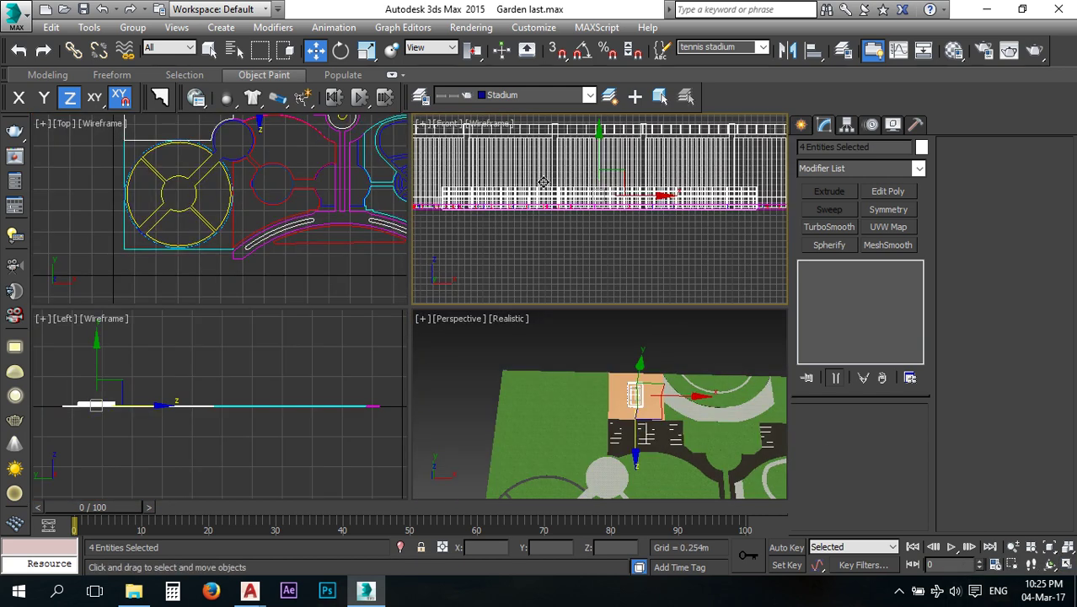
middle_drag(580, 215, 626, 239)
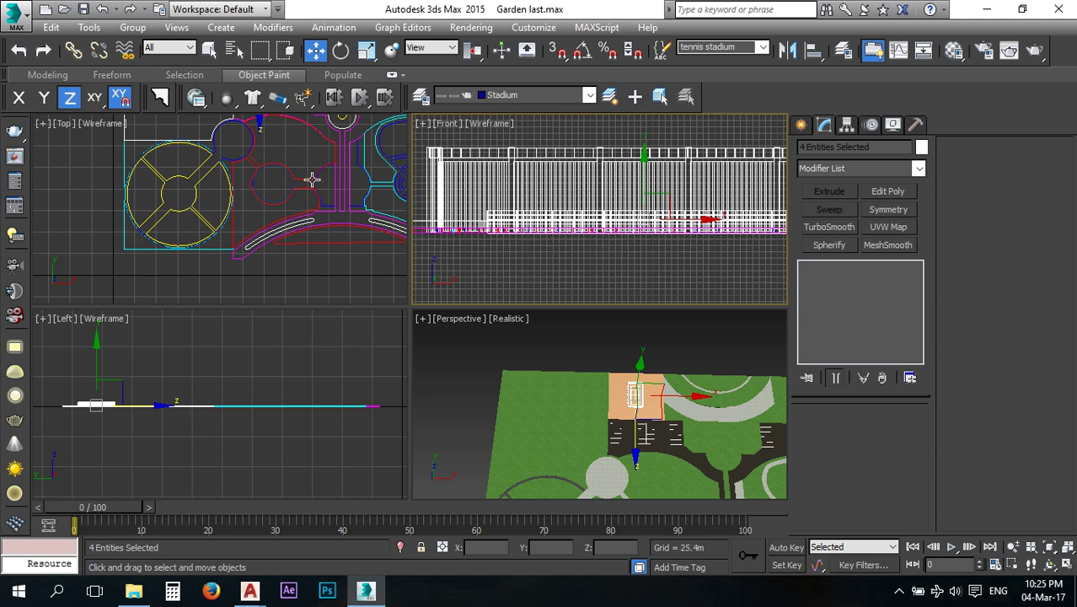
scroll(312, 178, down, 6)
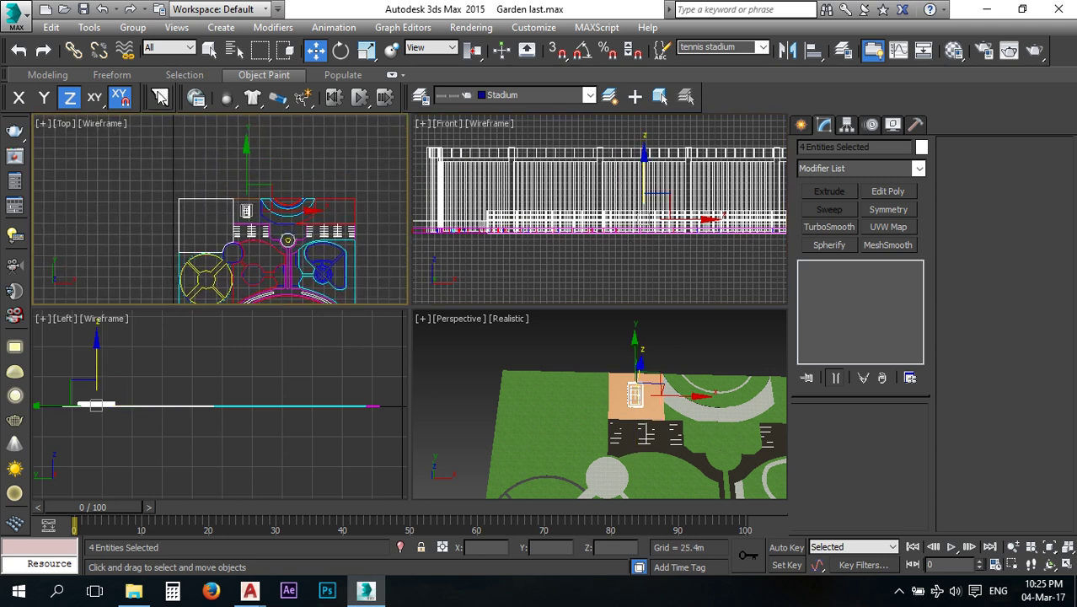
click(132, 27)
click(152, 46)
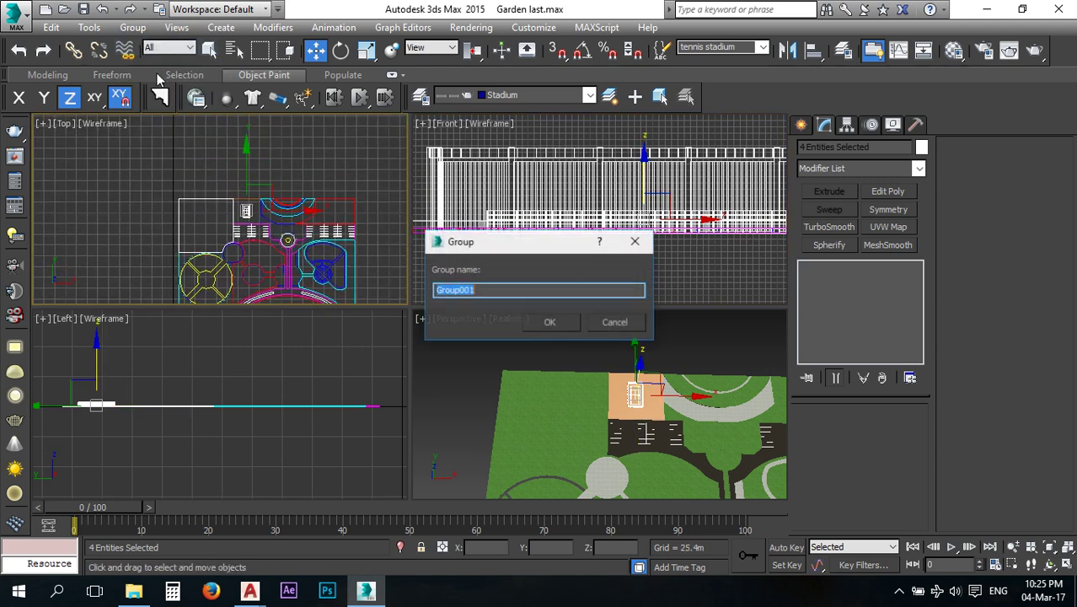
text(stadium)
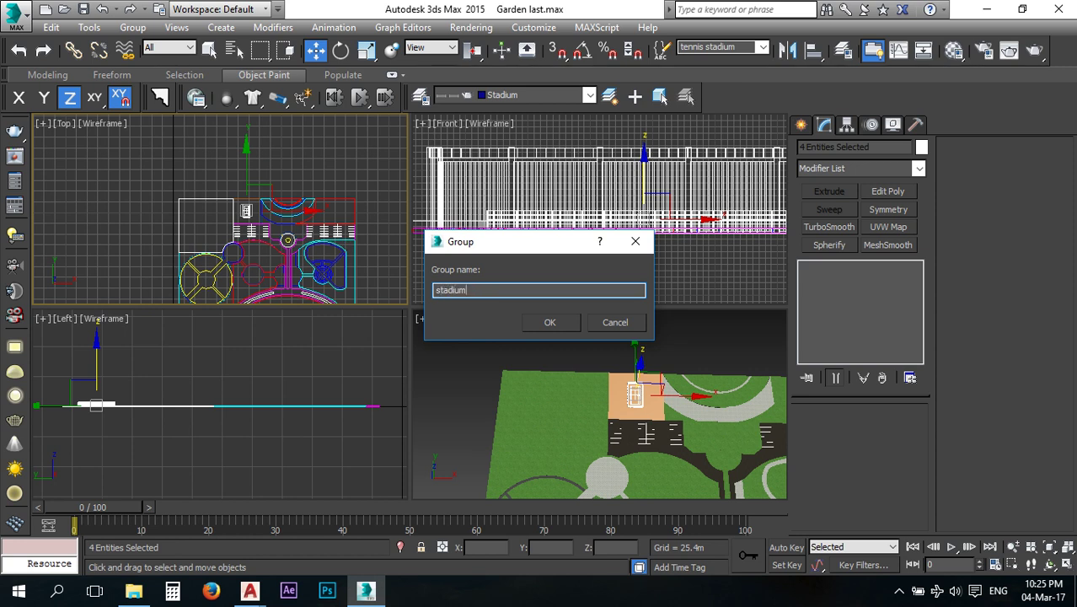
click(553, 322)
Scale the stadium group up uniformly to about 165 percent on its orange plot.
scroll(259, 215, up, 8)
scroll(258, 215, down, 4)
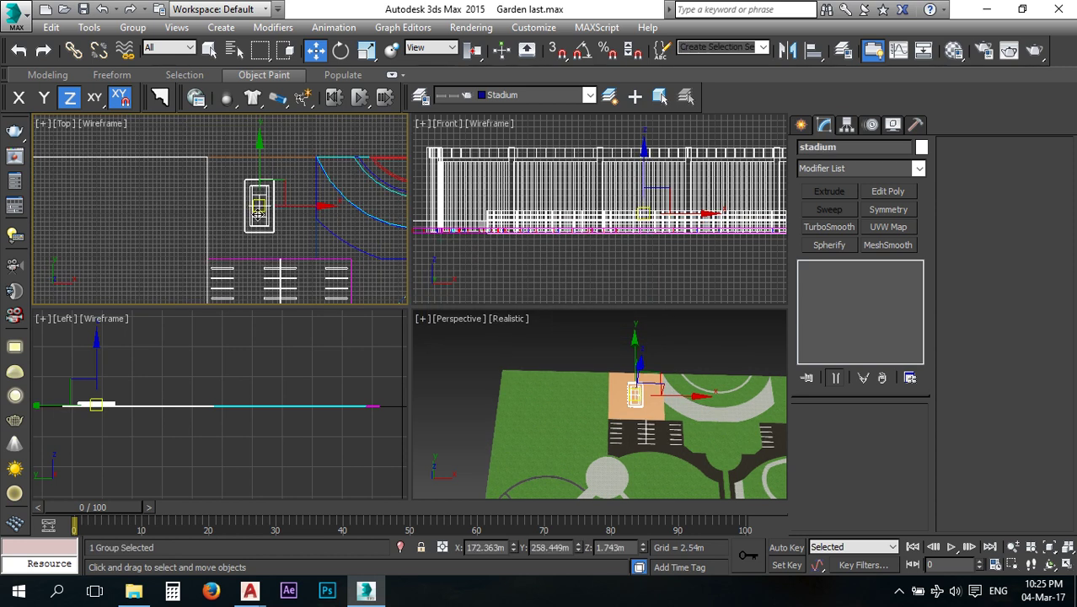
click(365, 50)
drag(268, 196, 289, 145)
middle_drag(172, 386, 263, 387)
scroll(263, 389, up, 5)
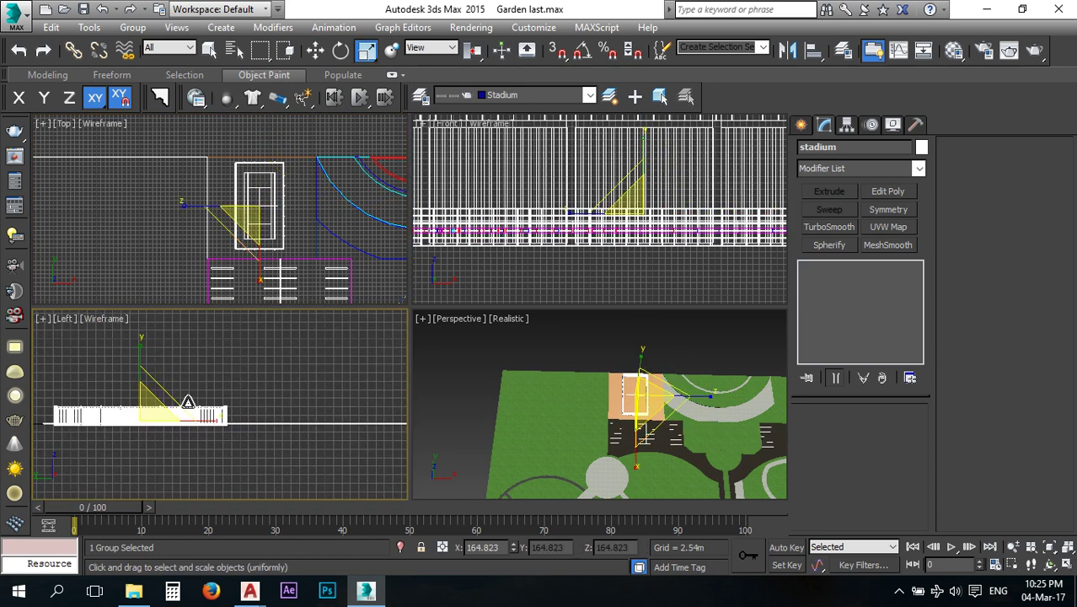
Raise the enlarged stadium group vertically to about Z 3.075 m so it rests on the ground, and deselect it.
key(w)
scroll(253, 388, up, 5)
drag(249, 381, 251, 360)
scroll(626, 390, up, 5)
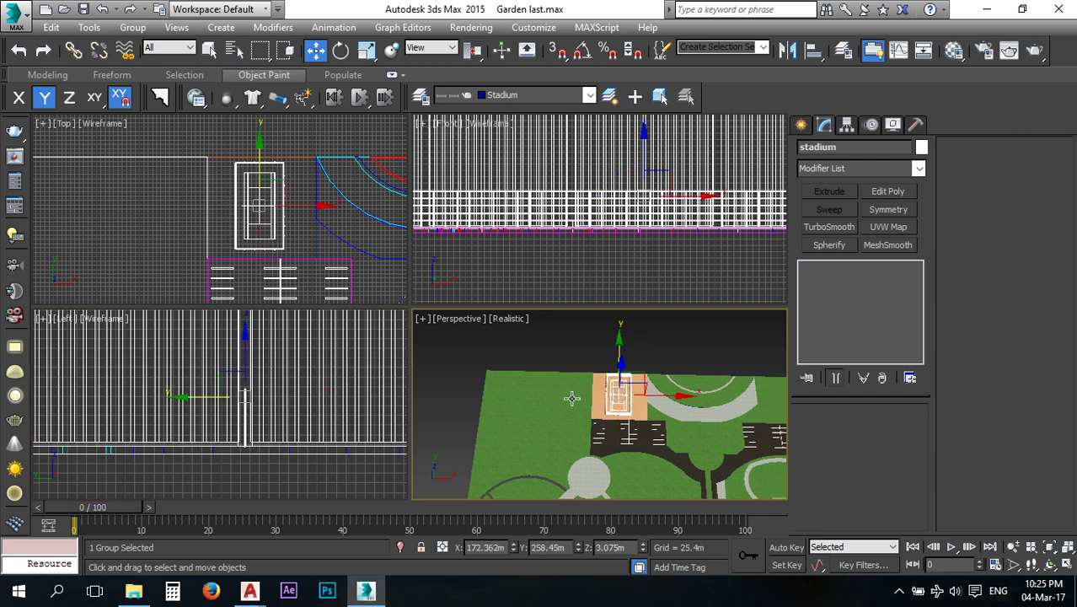
scroll(626, 392, up, 2)
click(652, 326)
Render the perspective view of the wider site, and render it again closer from above the tennis court.
scroll(531, 380, down, 6)
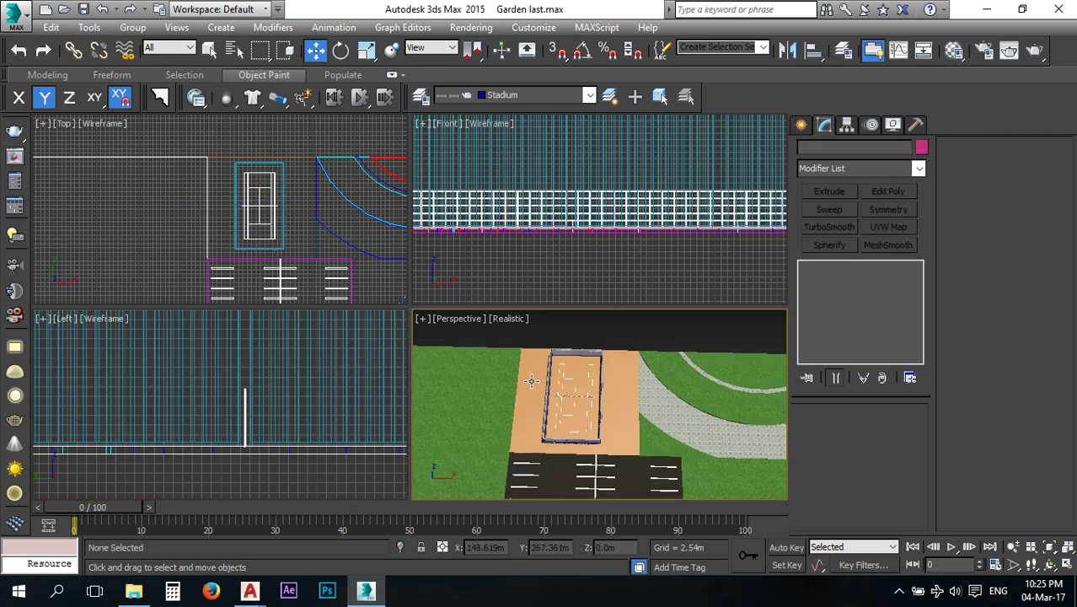
click(1009, 50)
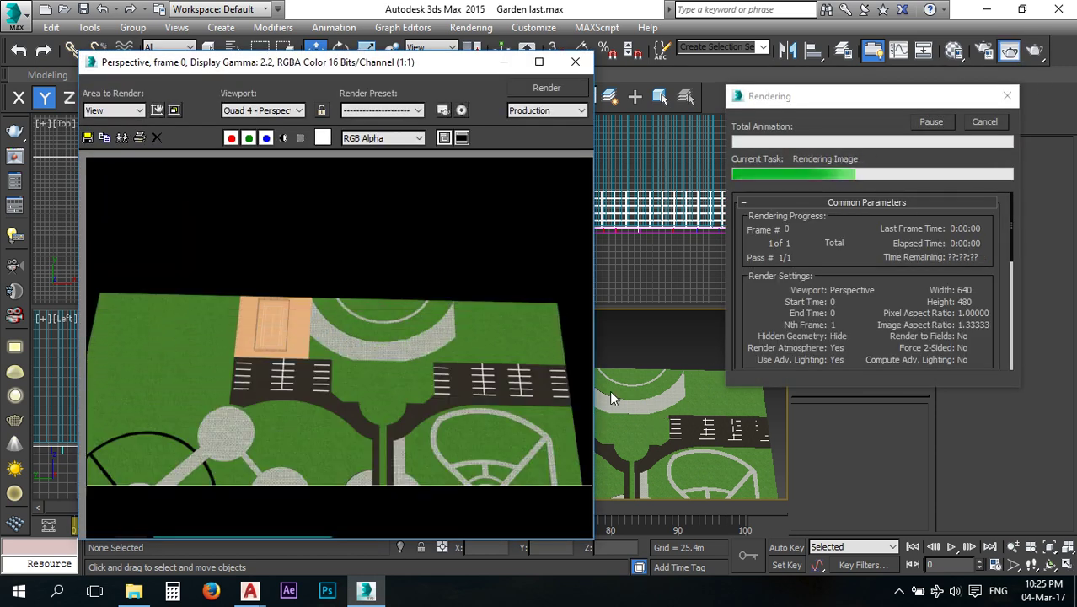
click(592, 68)
scroll(581, 383, up, 6)
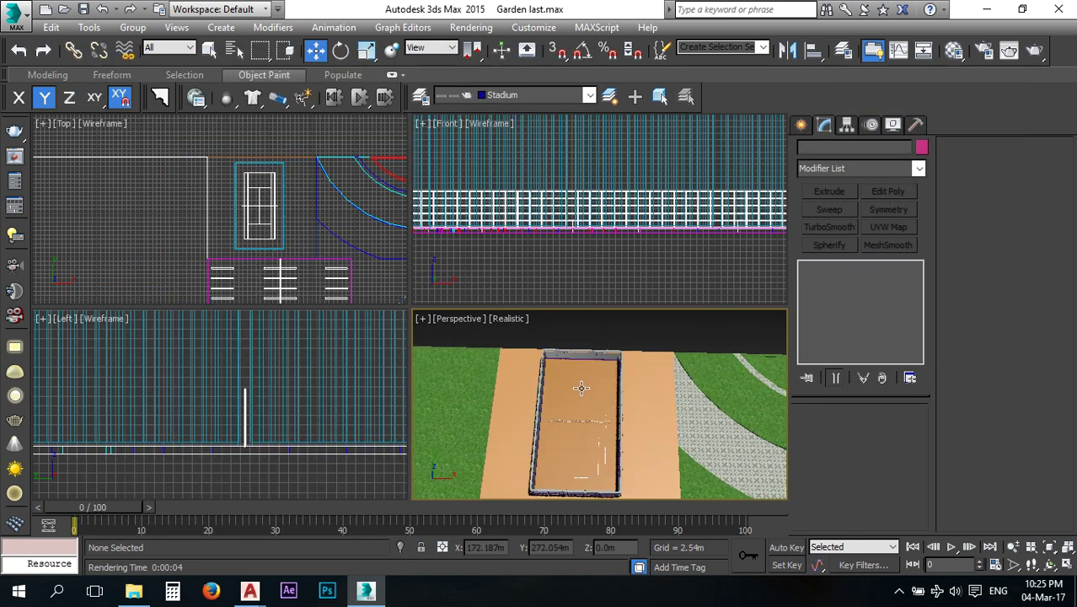
middle_drag(583, 392, 578, 376)
click(1036, 50)
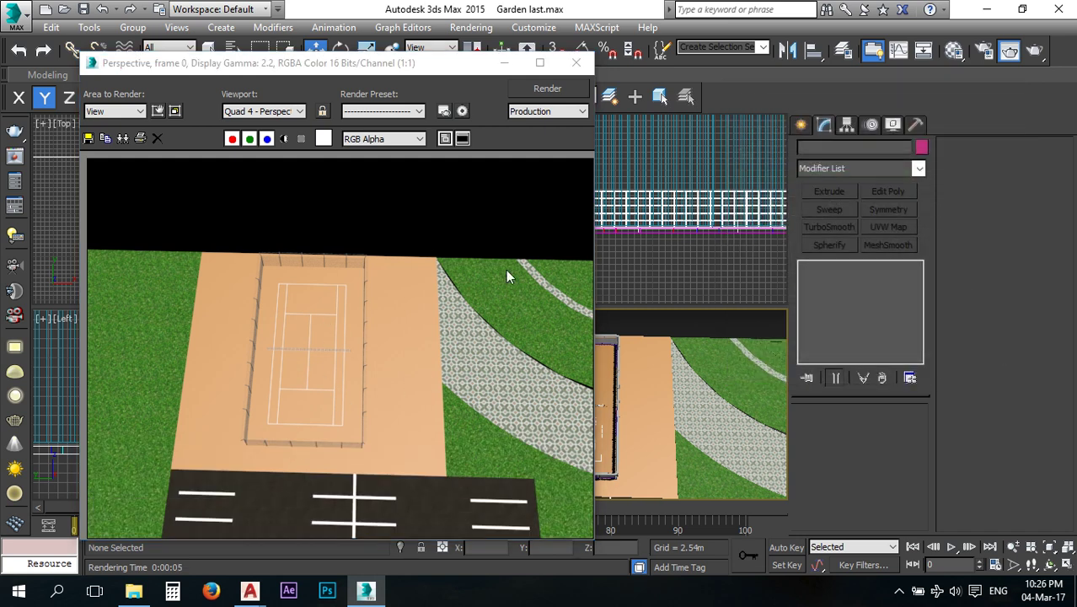
click(575, 62)
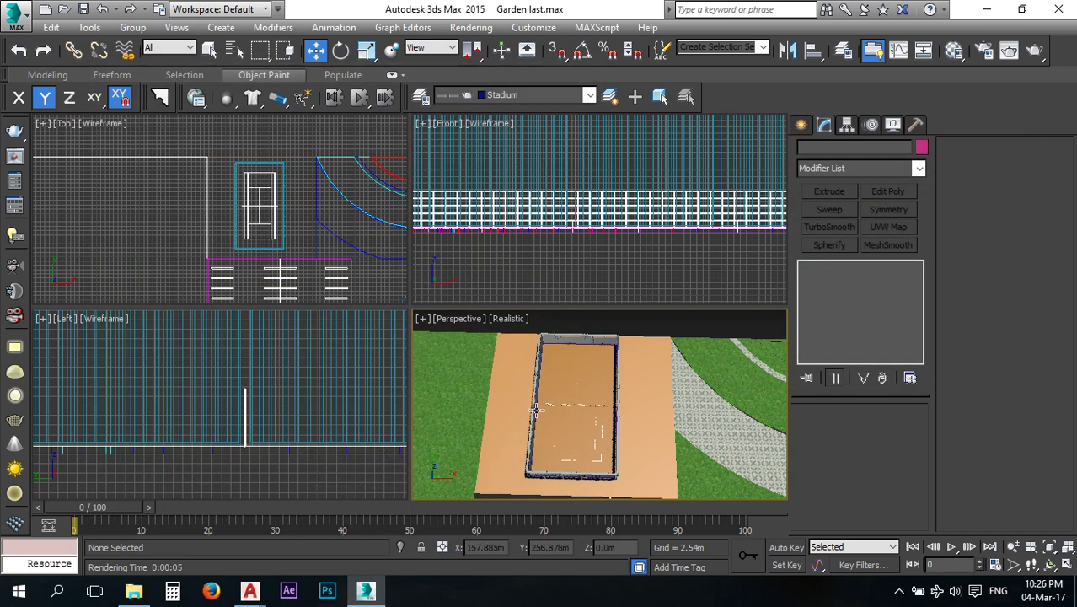
Render an angled close-up of the fenced tennis court to check its net and court lines.
mouse_move(560, 418)
middle_down()
mouse_move(572, 372)
mouse_move(566, 398)
middle_up()
scroll(576, 386, up, 3)
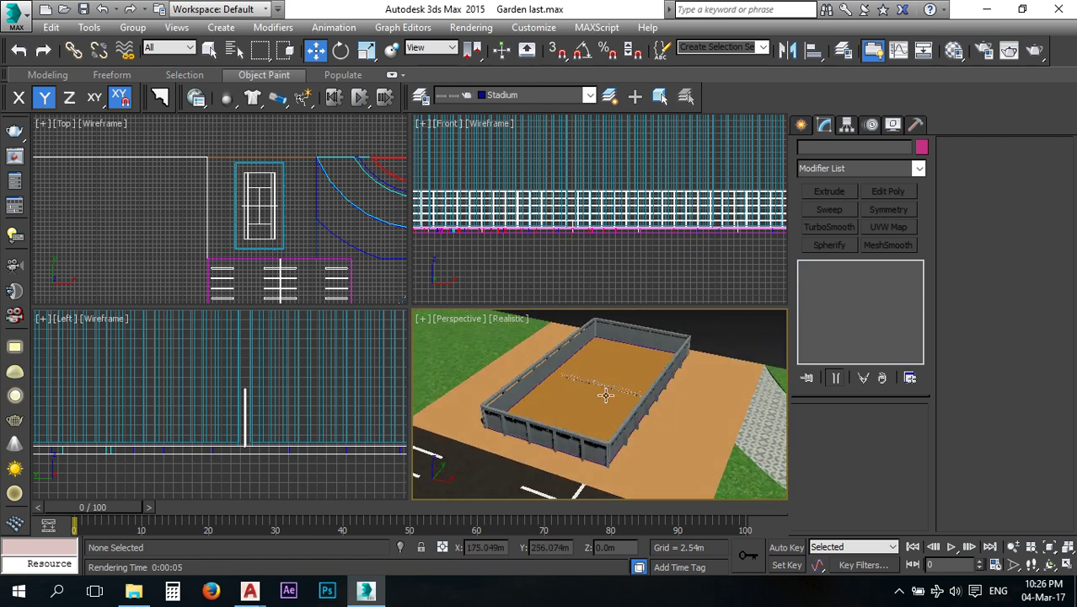
click(1009, 51)
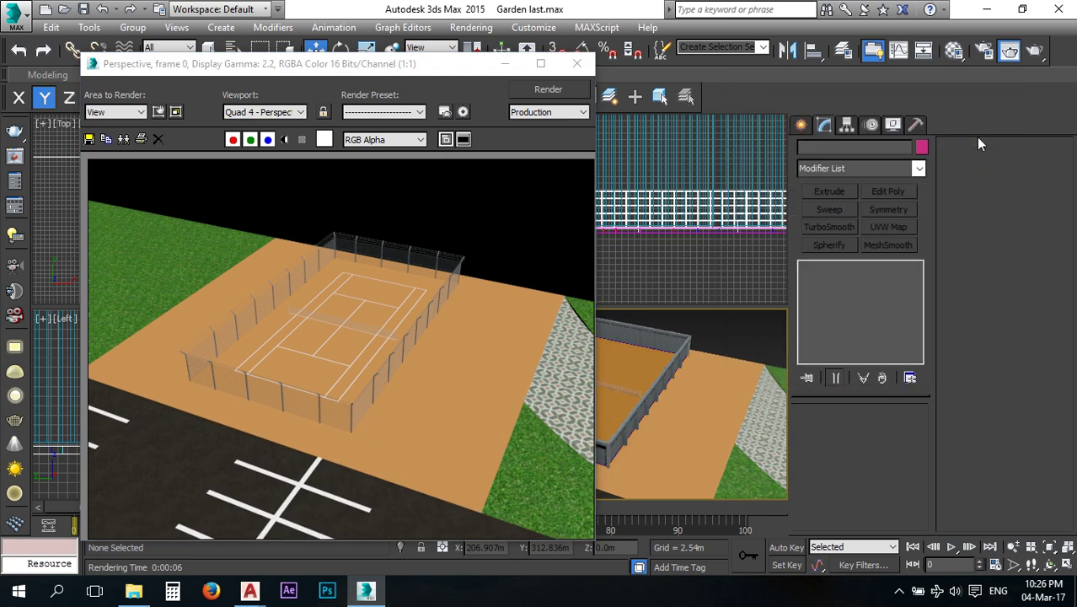
click(577, 63)
Switch to File Explorer, find kapr.max in the 3dsMax scenes folder and bring it into the garden's perspective view as a merged file.
scroll(548, 373, down, 6)
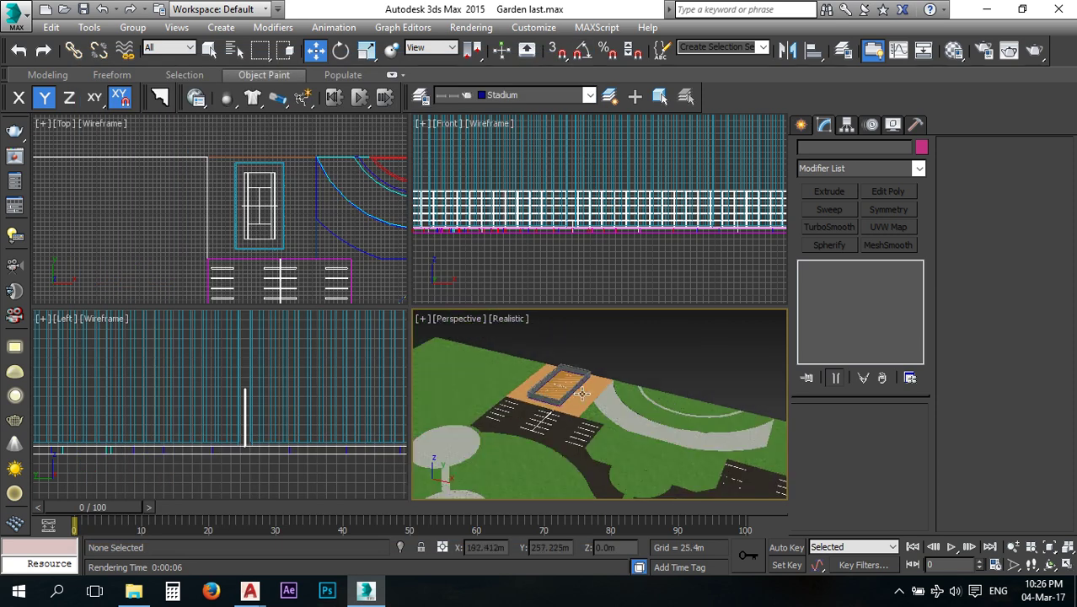
alt+middle_drag(580, 423, 624, 388)
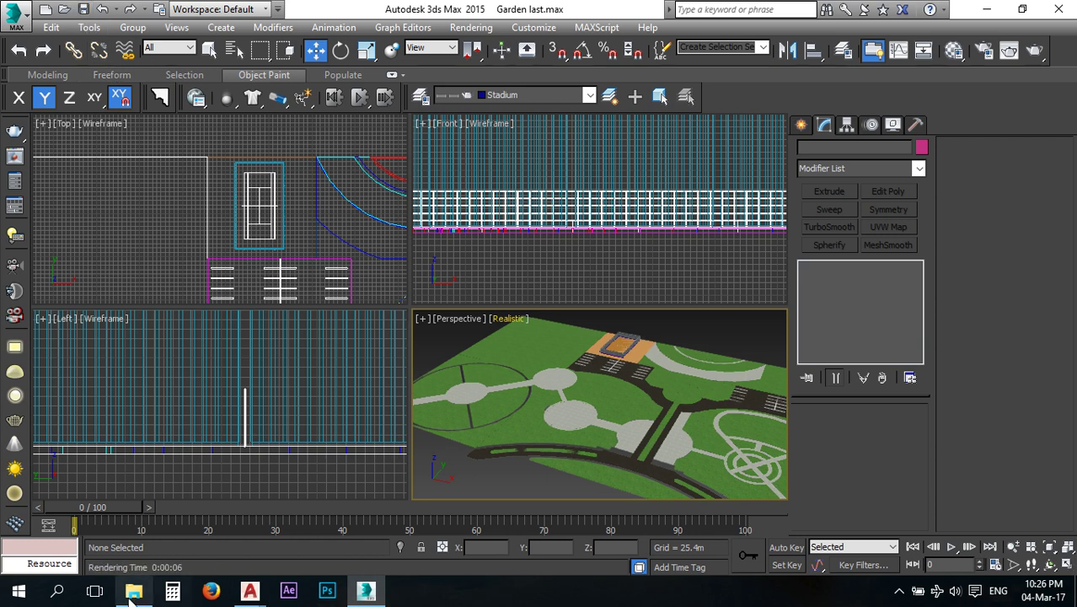
middle_drag(574, 431, 608, 435)
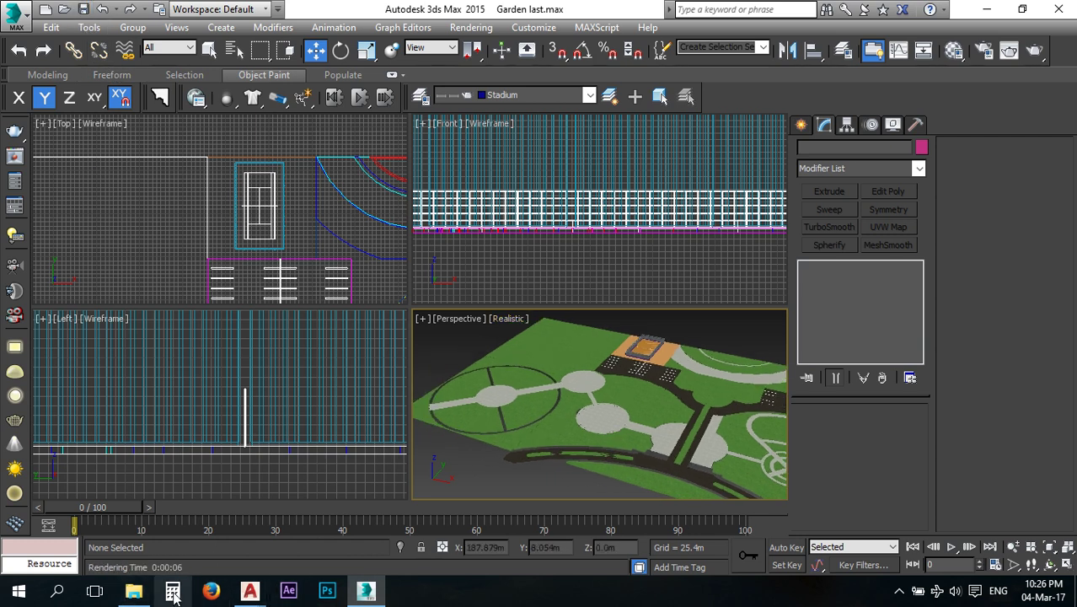
click(137, 592)
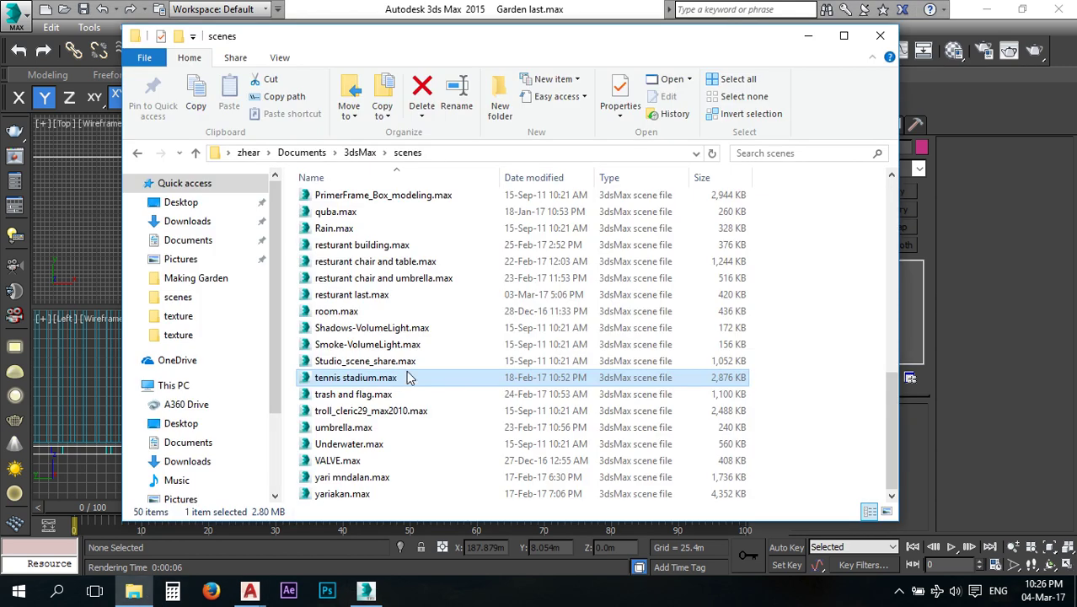
click(377, 395)
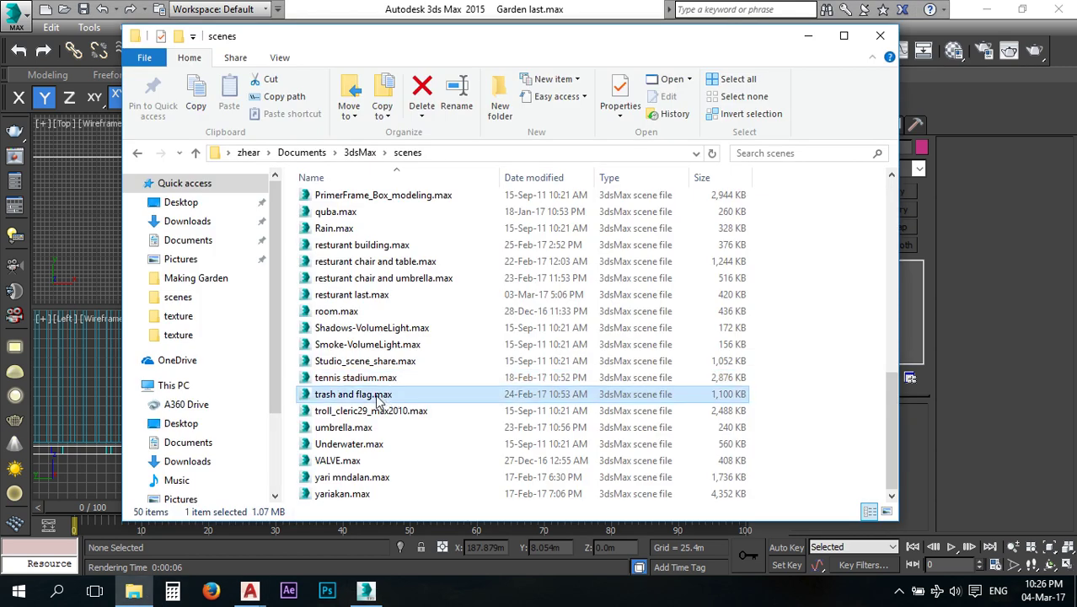
click(362, 430)
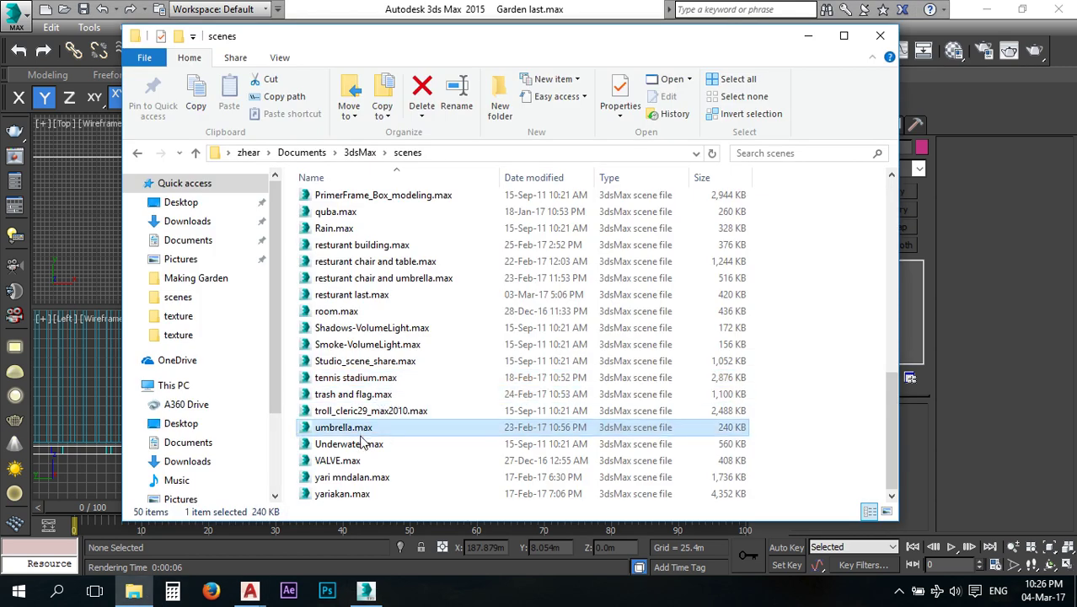
click(349, 478)
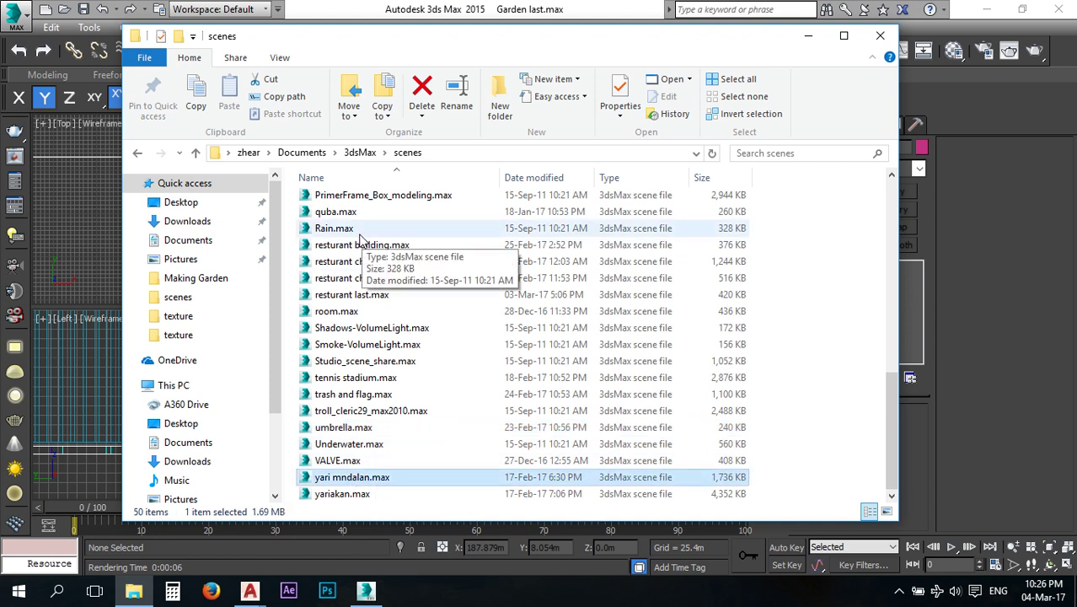
click(354, 360)
scroll(354, 289, up, 5)
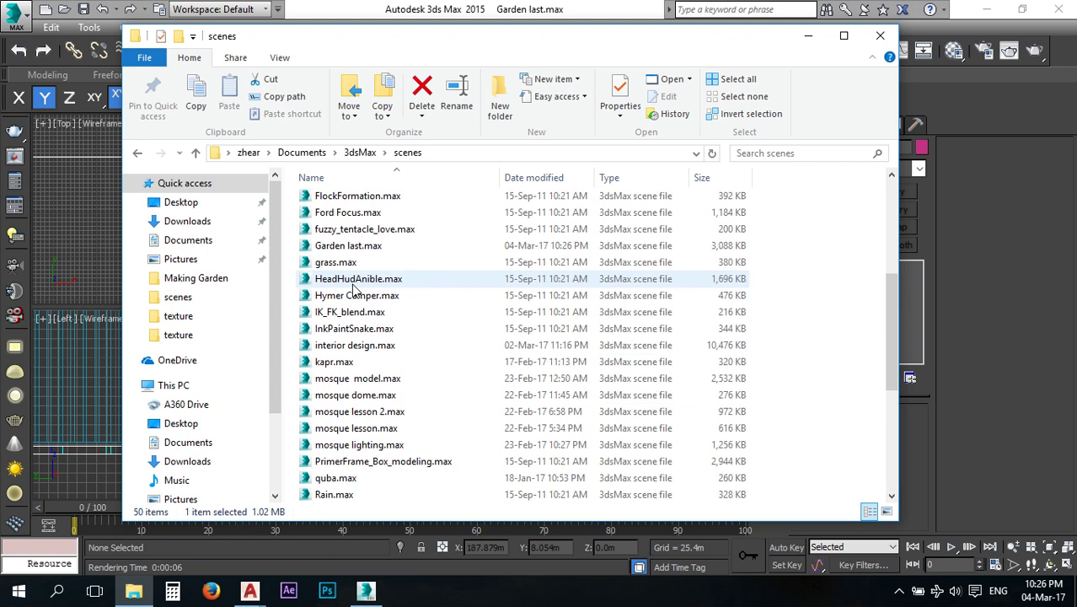
drag(886, 303, 891, 279)
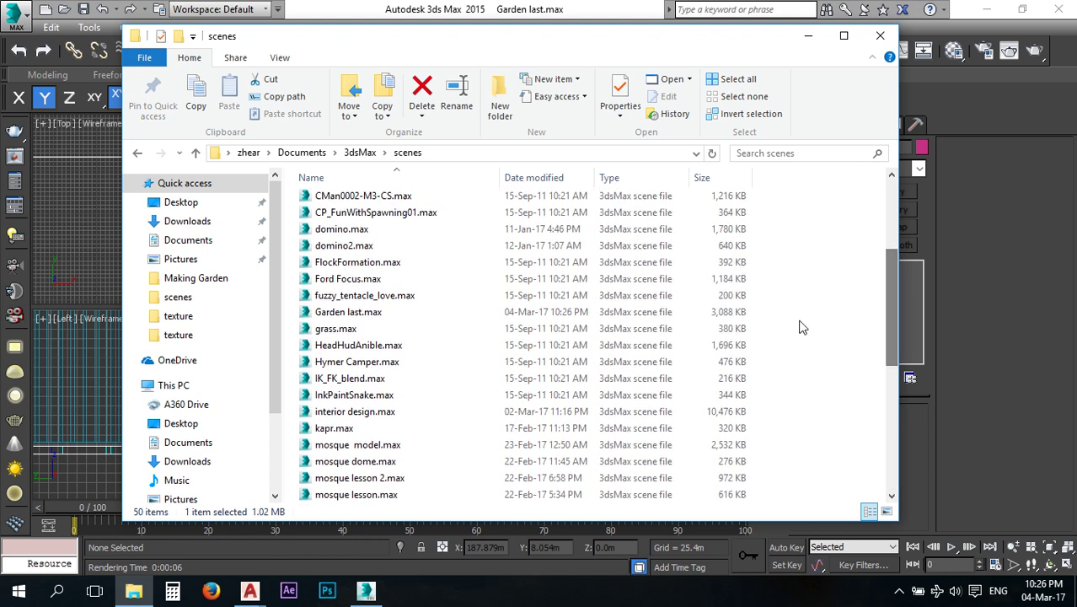
drag(434, 57, 800, 92)
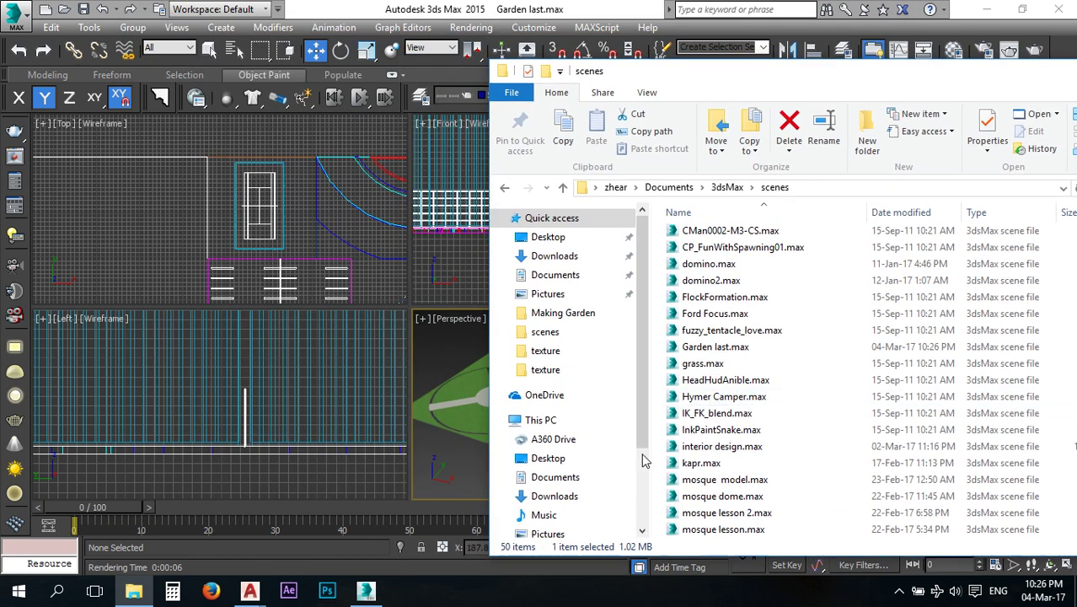
drag(697, 465, 454, 459)
click(497, 486)
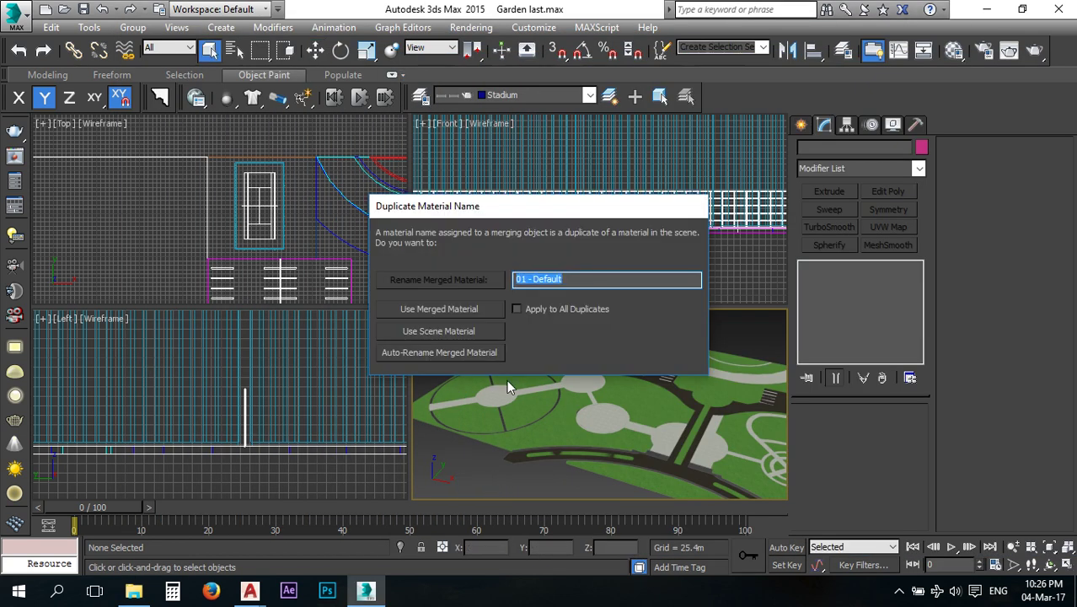
Resolve the duplicate material names by auto-renaming the merged materials, applied to all duplicates.
drag(476, 212, 451, 242)
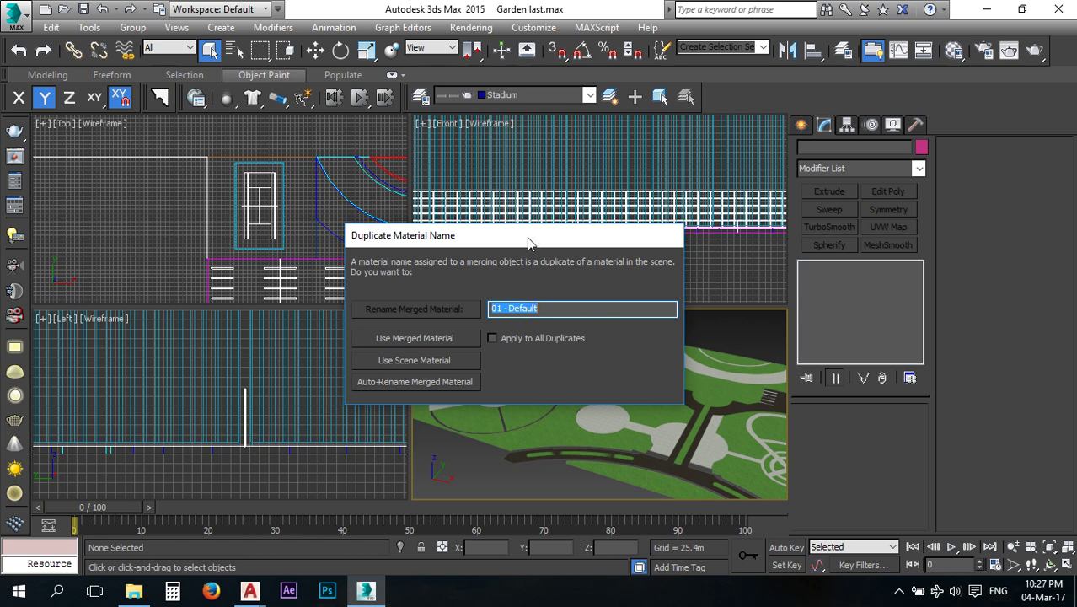
drag(531, 242, 403, 243)
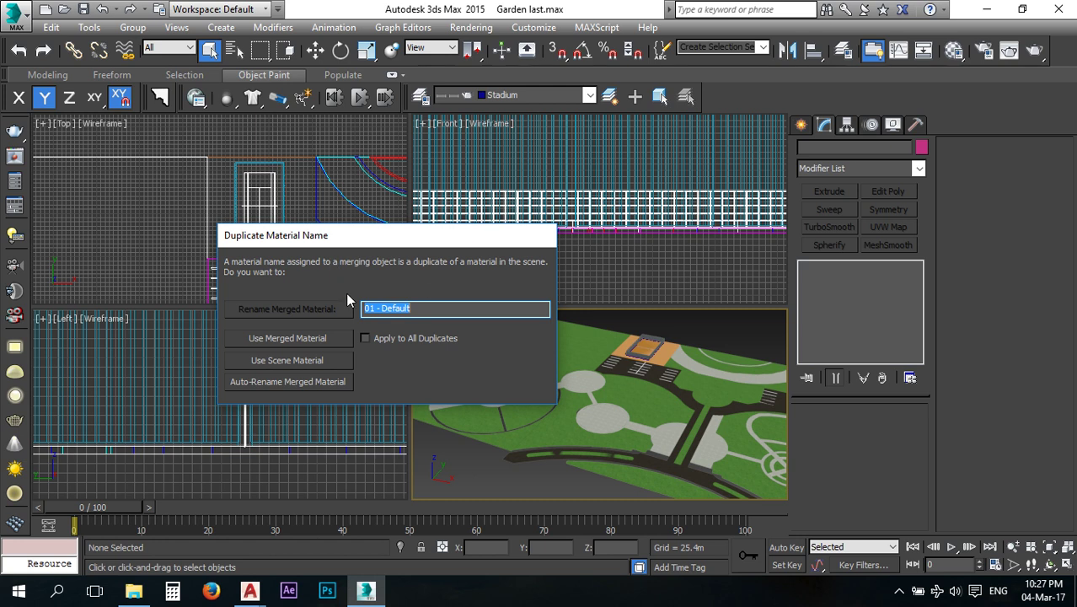
click(365, 338)
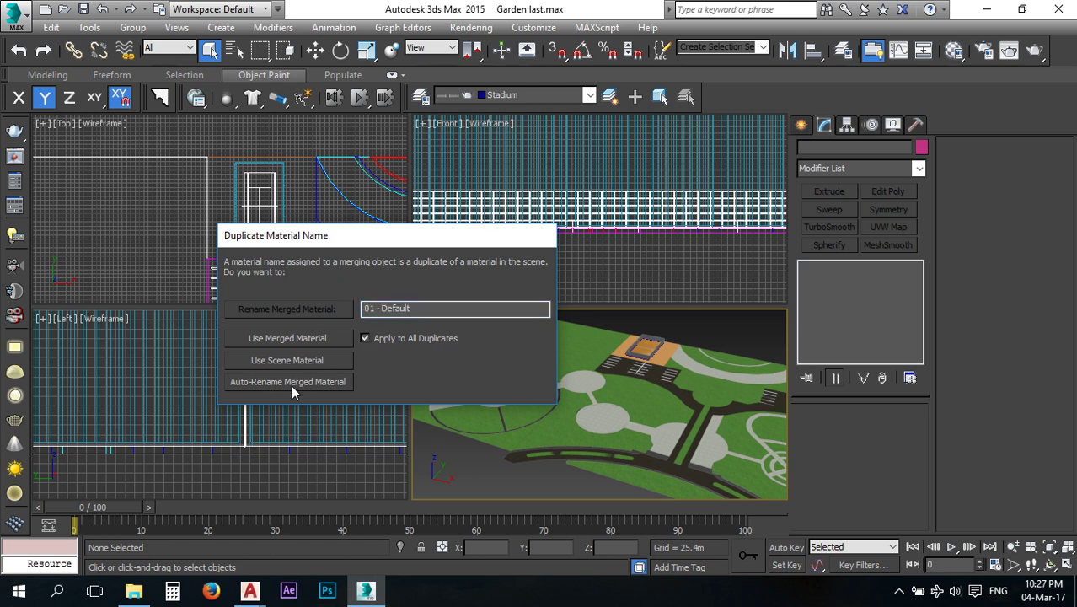
click(268, 381)
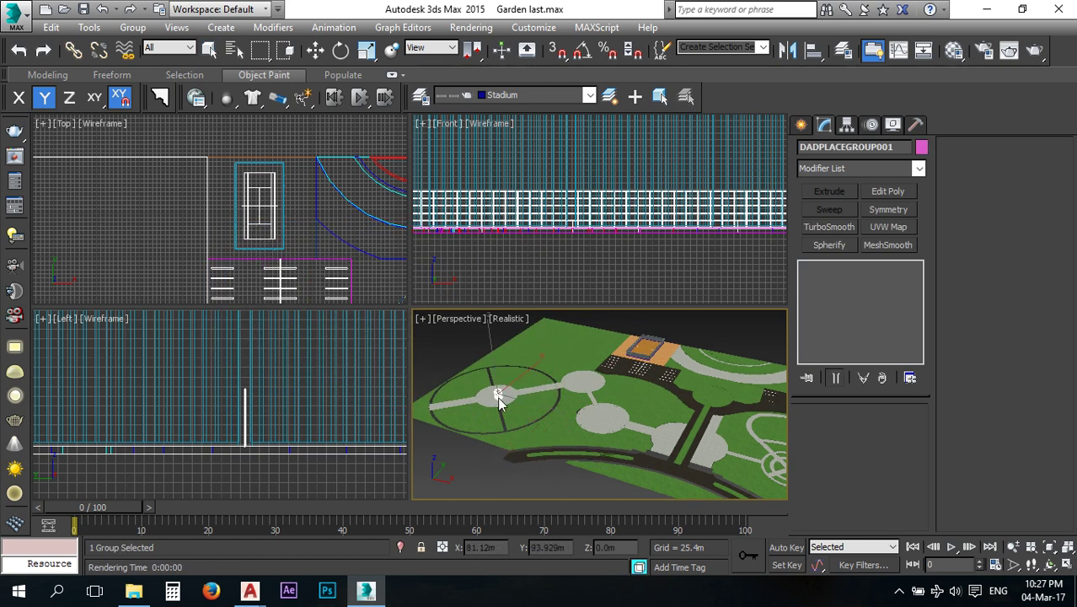
Place the merged gazebo near the centre of the round paved plaza inside the circular path.
scroll(497, 396, up, 10)
scroll(567, 406, down, 5)
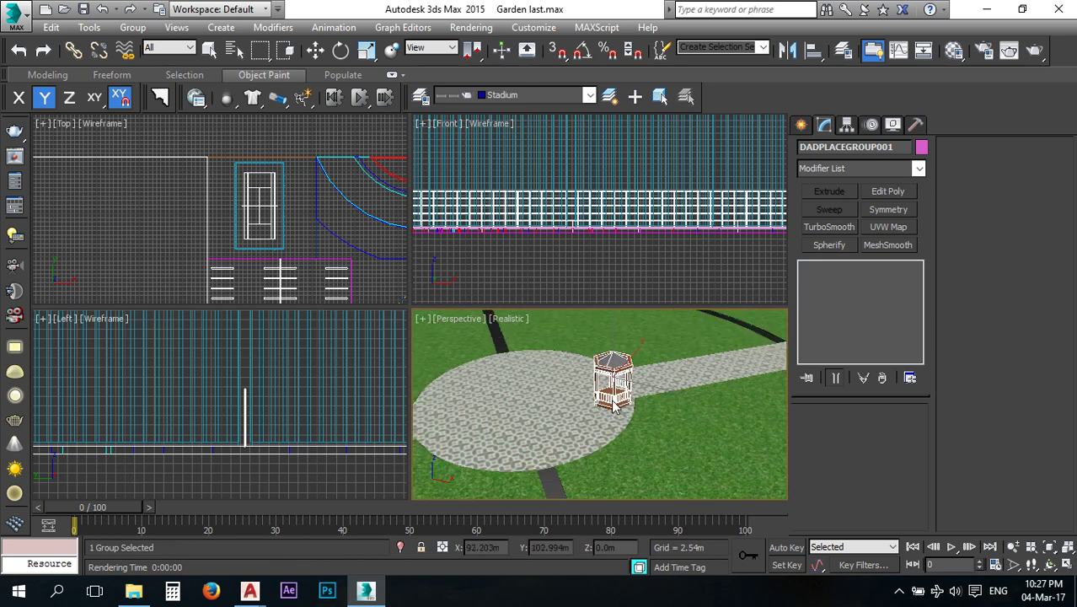
click(524, 406)
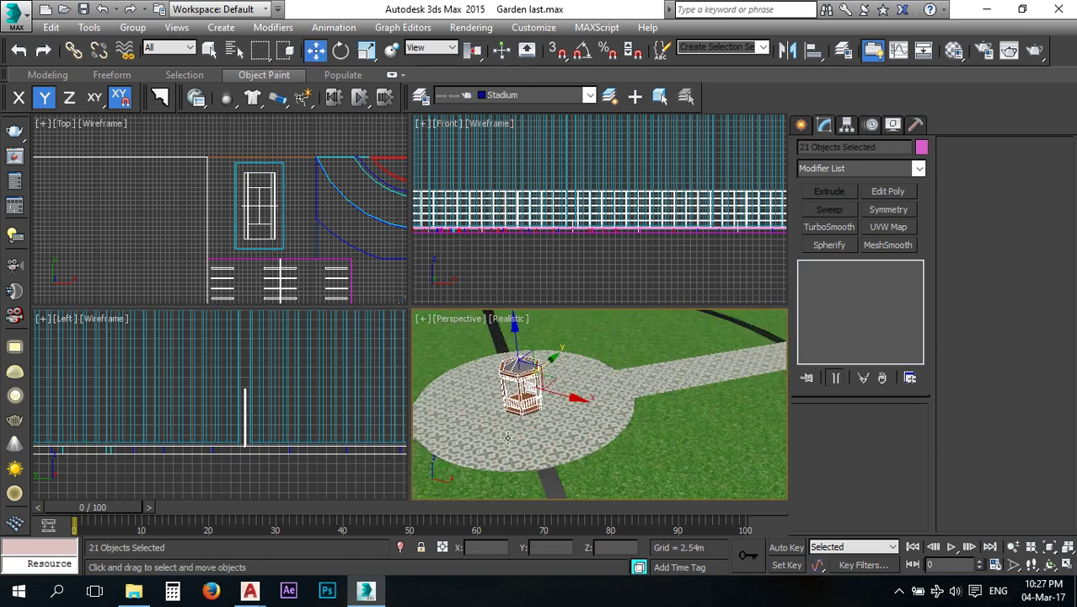
middle_drag(217, 249, 244, 219)
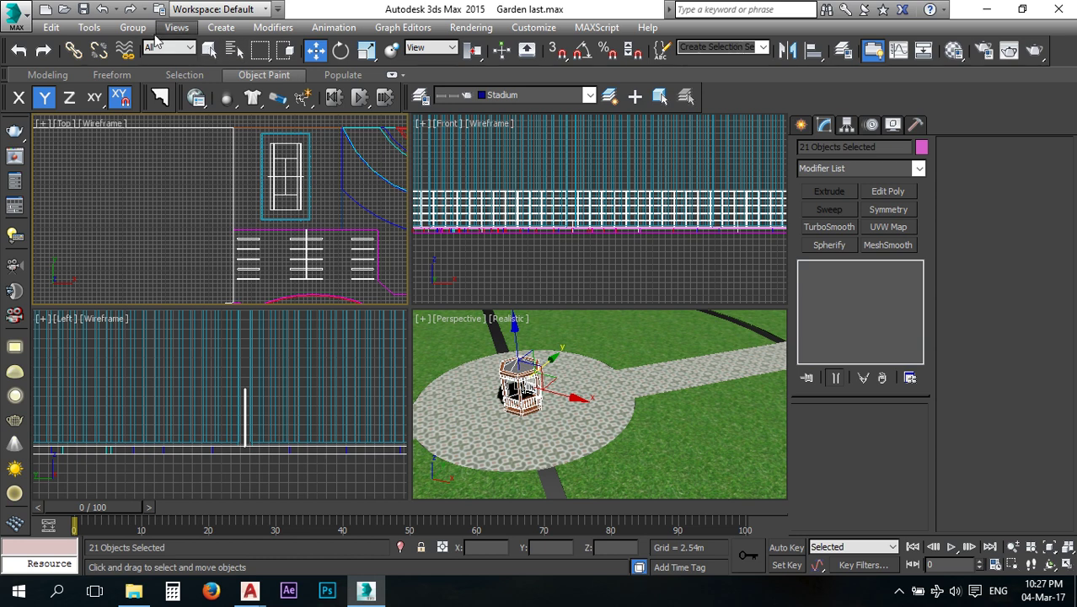
Group the selected gazebo objects under the name kapr.
click(133, 27)
click(150, 45)
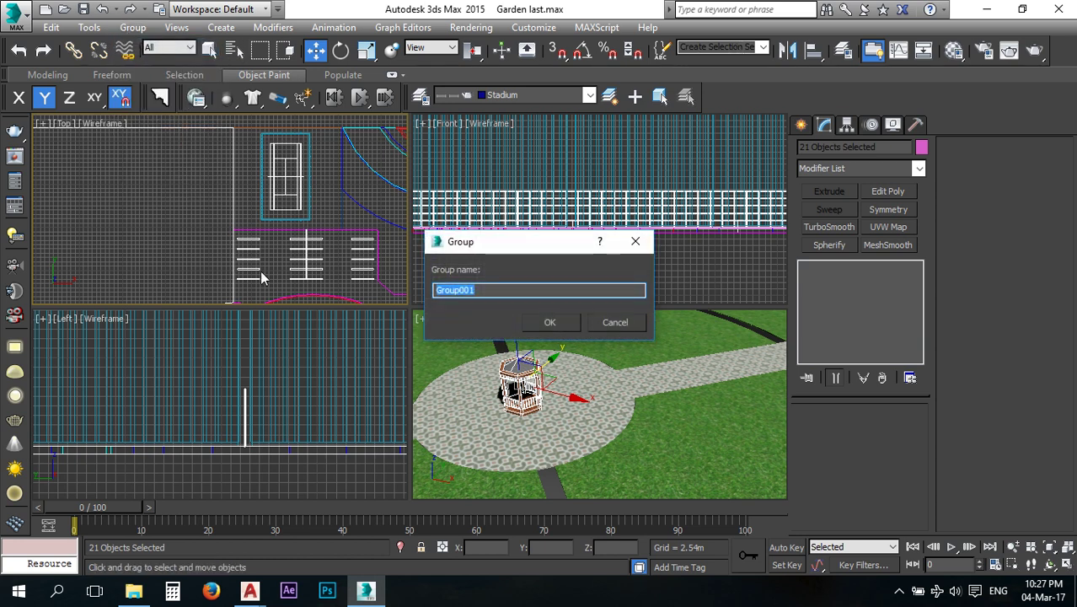
text(kapr)
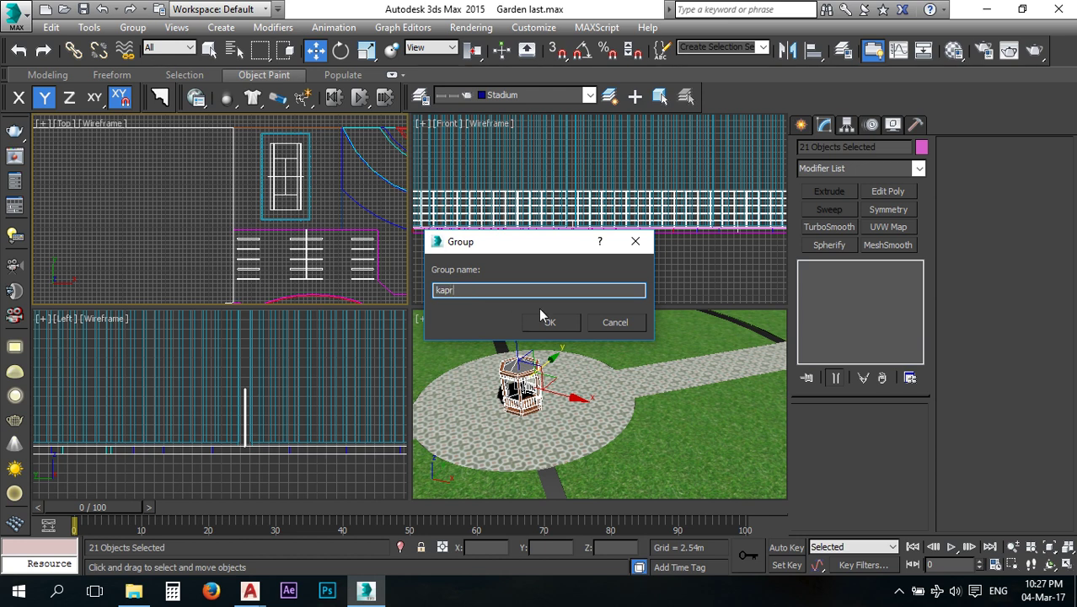
click(548, 322)
Scale the kapr gazebo group up uniformly to about 239 percent on the circular paved plaza.
middle_drag(516, 233, 547, 220)
scroll(239, 231, down, 2)
scroll(240, 239, down, 3)
scroll(237, 227, up, 6)
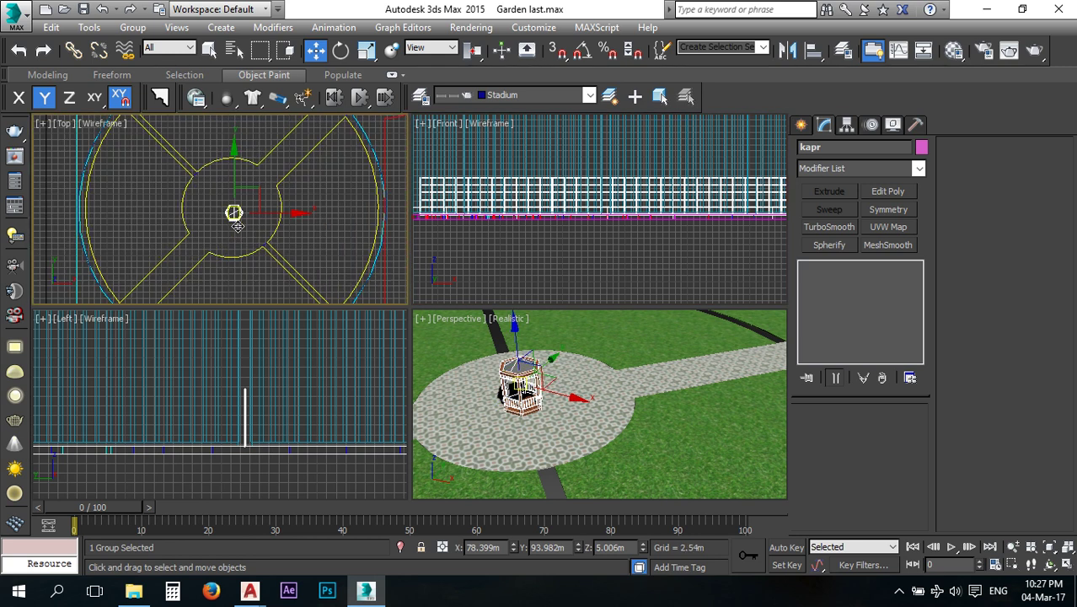
click(365, 49)
drag(235, 211, 295, 122)
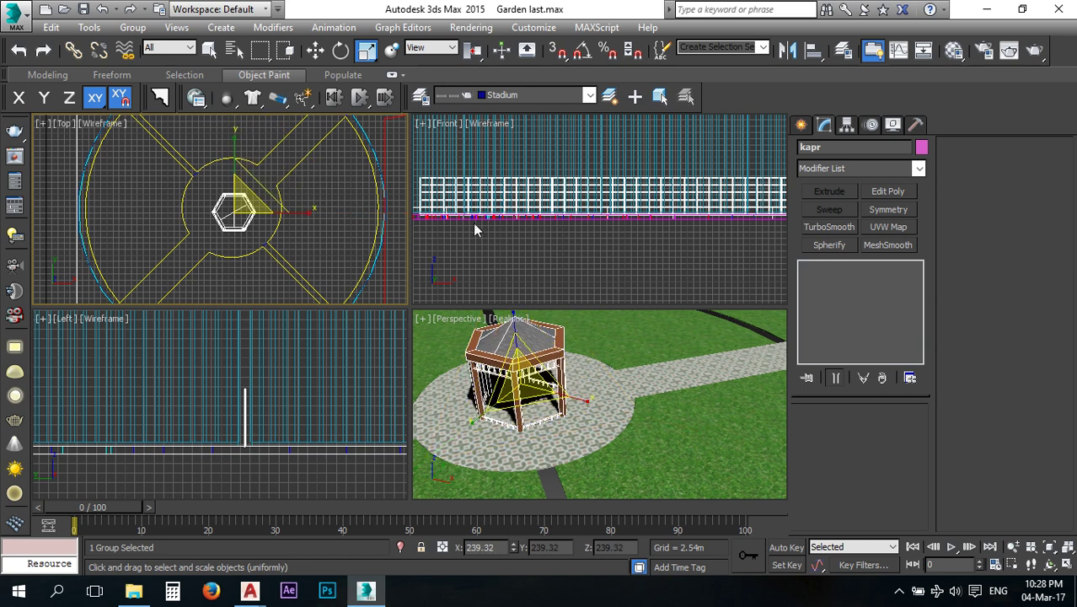
Raise the enlarged gazebo in the front view so its base rests on the ground line, at a Z position of about 12.2 m.
scroll(588, 216, down, 6)
middle_drag(590, 216, 693, 223)
scroll(473, 235, down, 2)
middle_drag(474, 235, 590, 242)
key(w)
scroll(546, 190, up, 2)
drag(542, 185, 545, 168)
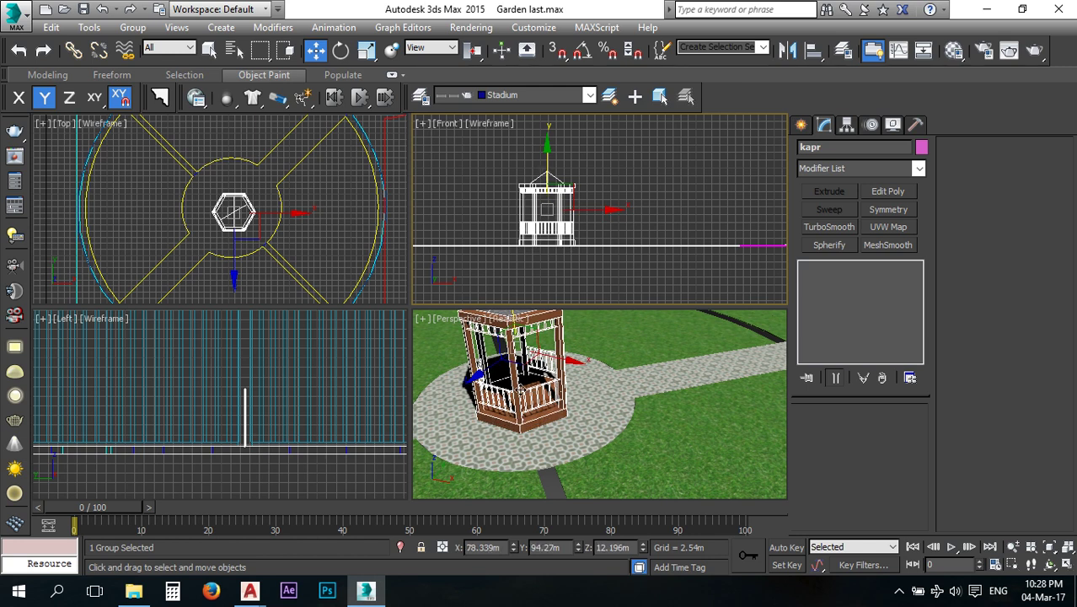
Rotate the gazebo about its vertical axis to about -100 degrees so its entrance faces the paved path.
scroll(504, 429, up, 4)
scroll(564, 416, down, 4)
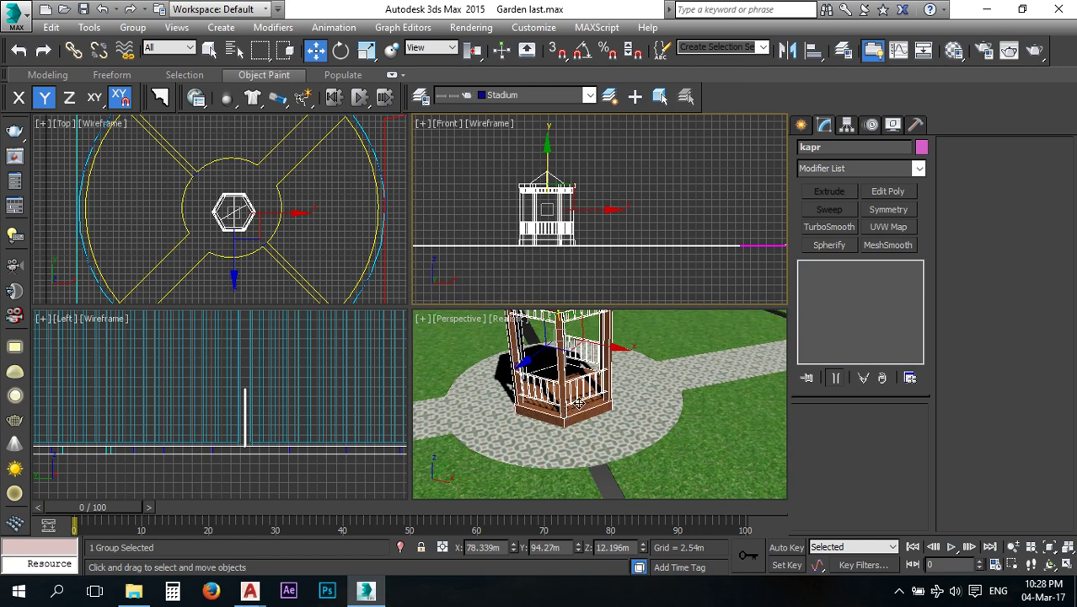
middle_drag(579, 405, 573, 407)
alt+middle_drag(651, 411, 561, 406)
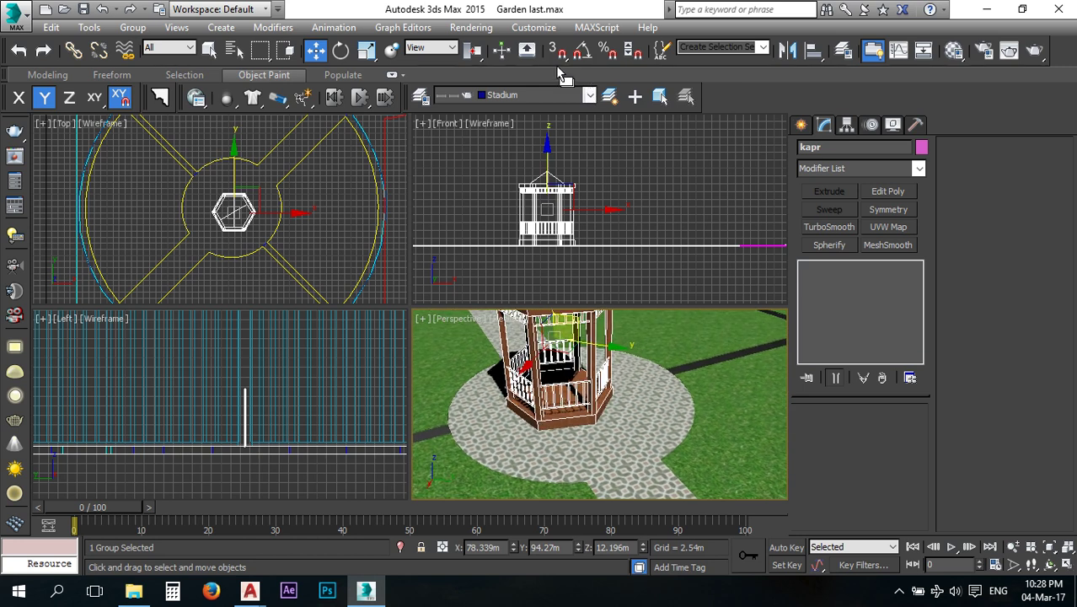
click(340, 50)
drag(554, 371, 952, 303)
scroll(249, 200, up, 6)
scroll(249, 201, down, 4)
middle_drag(258, 205, 246, 202)
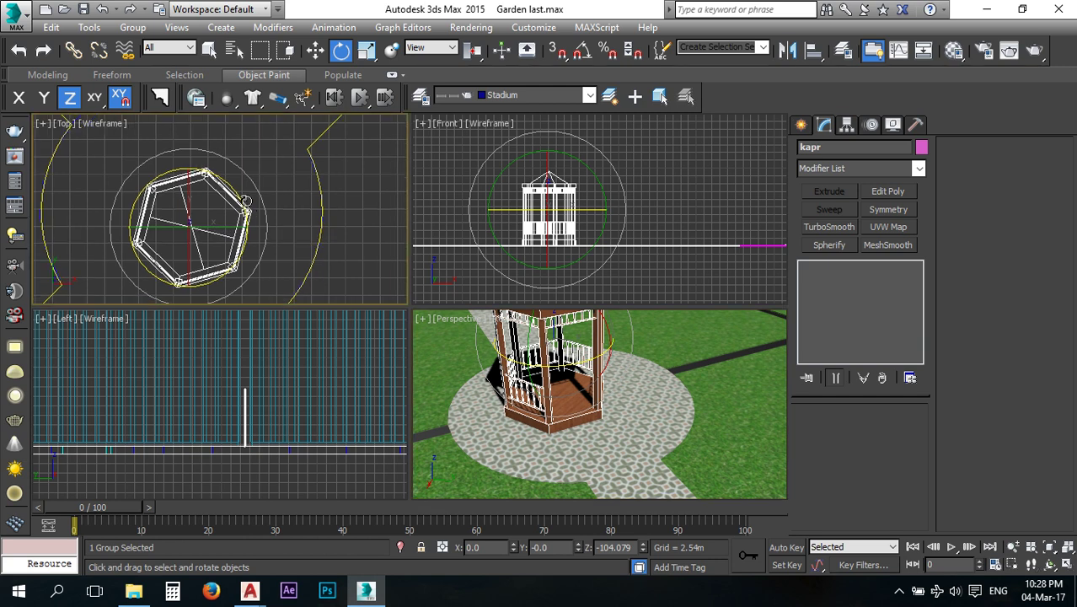
drag(241, 196, 238, 192)
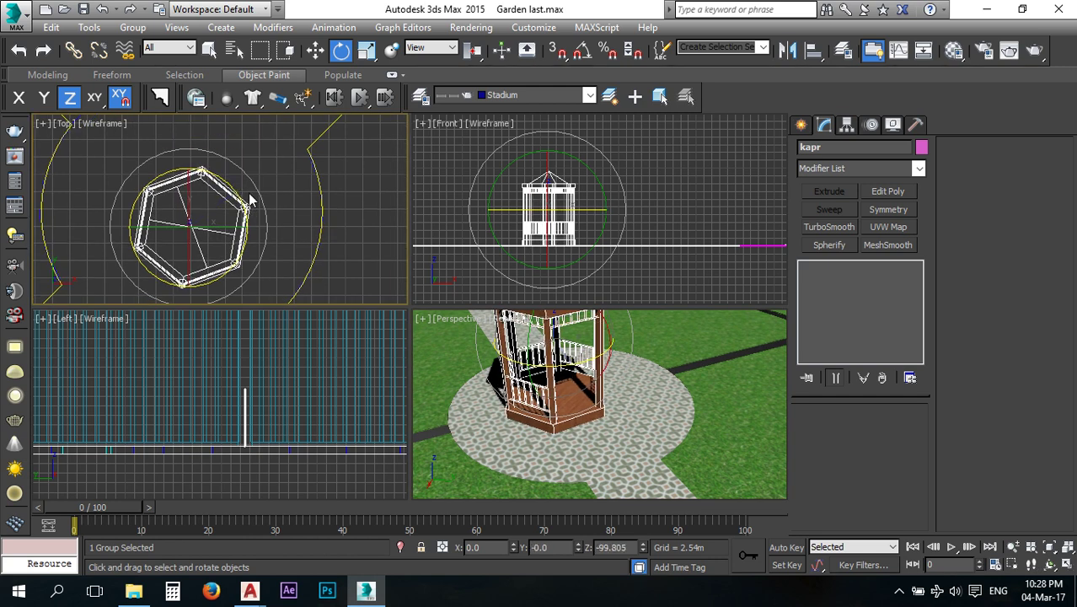
Reposition the gazebo near the centre of the circular plaza and fine-tune its rotation slightly about the vertical axis.
middle_drag(257, 185, 303, 187)
scroll(279, 200, down, 2)
click(315, 49)
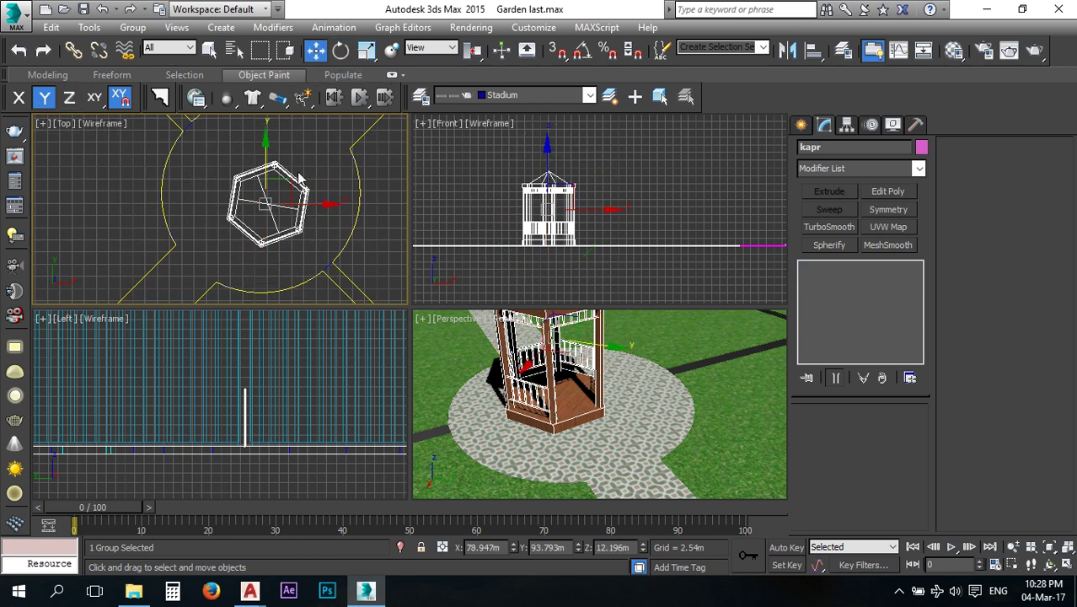
drag(288, 177, 285, 164)
middle_drag(285, 164, 268, 214)
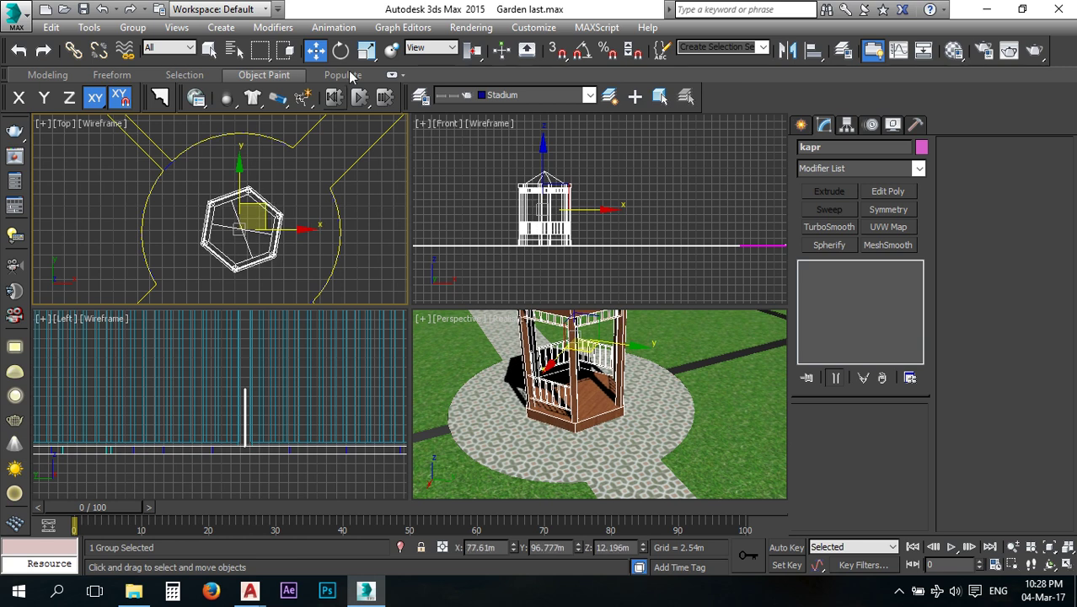
click(339, 50)
drag(286, 192, 288, 199)
click(315, 50)
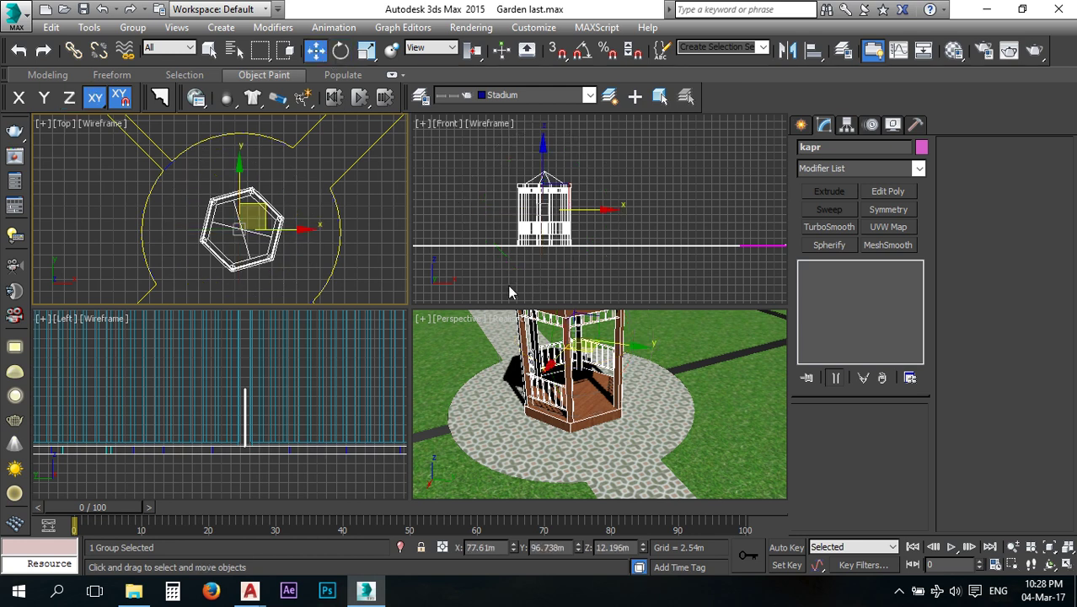
Examine the gazebo's placement and proportions against the whole garden in the perspective view.
scroll(509, 382, down, 5)
scroll(512, 384, up, 2)
scroll(522, 371, down, 4)
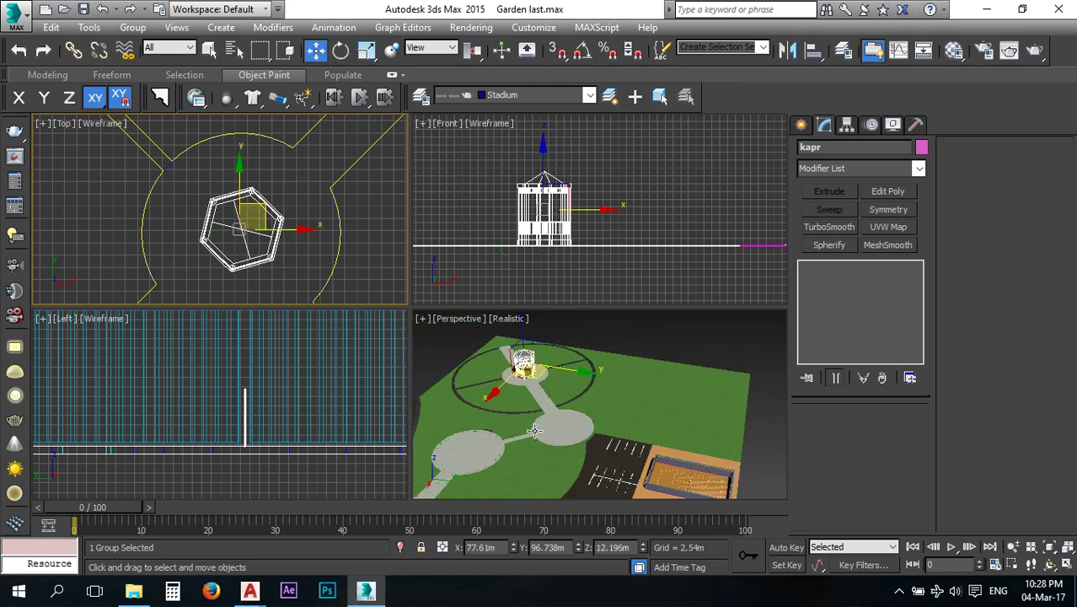
scroll(526, 371, up, 7)
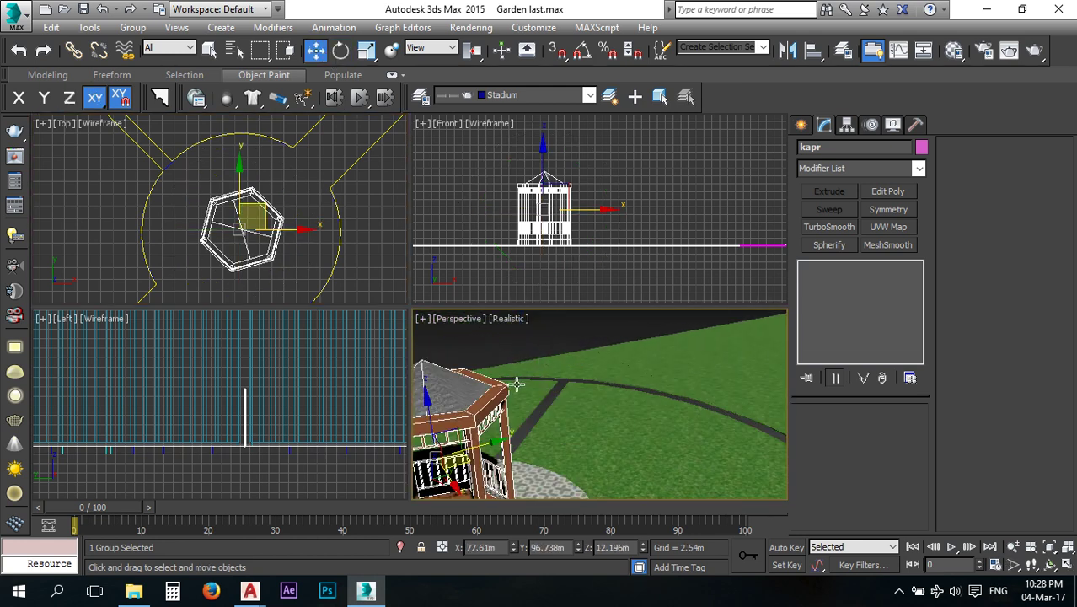
scroll(532, 375, down, 3)
middle_drag(592, 442, 555, 430)
scroll(517, 421, down, 3)
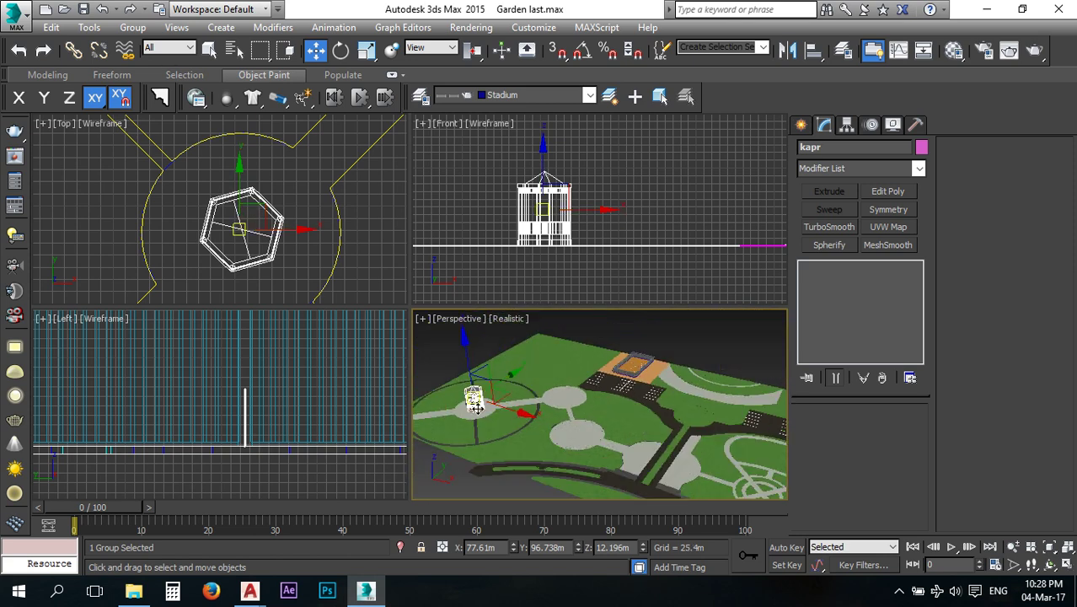
click(364, 592)
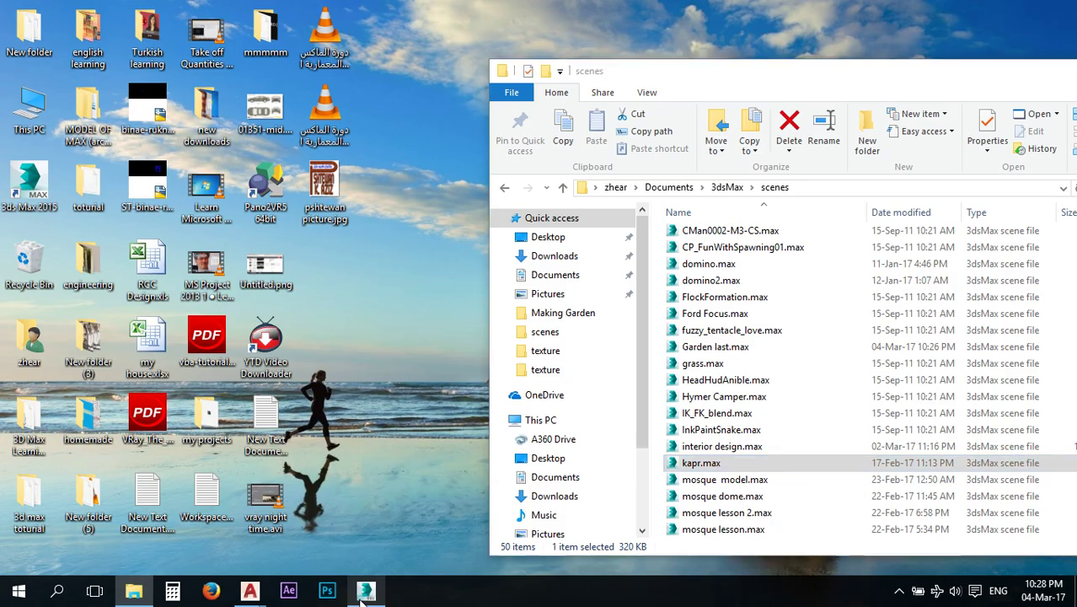
click(364, 592)
Switch to AutoCAD and examine the circular plazas and their central details in site plan all.dwg.
mouse_move(253, 594)
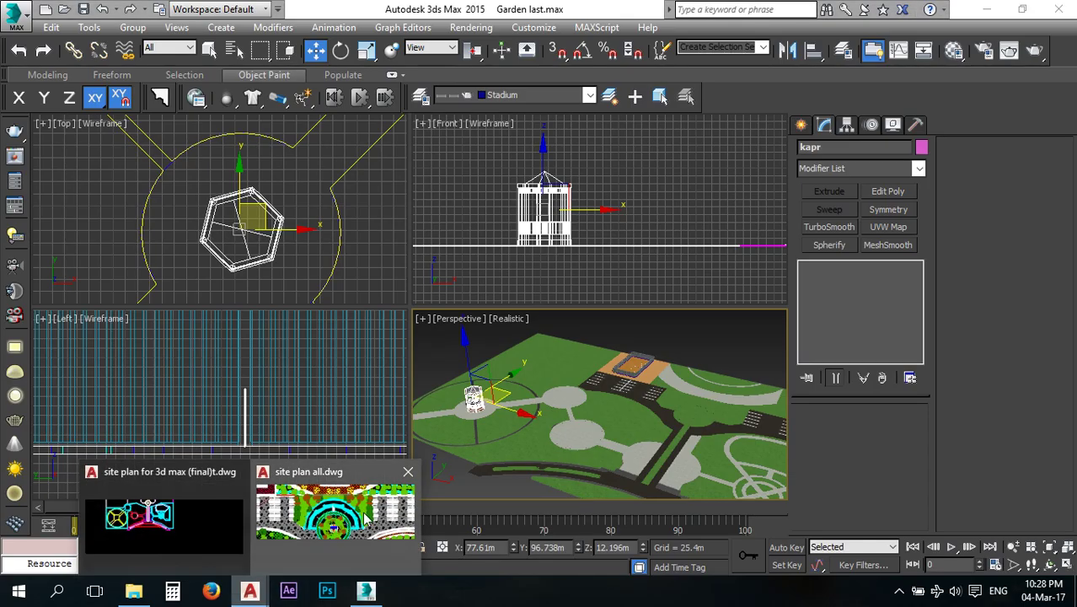
click(370, 509)
scroll(444, 338, down, 5)
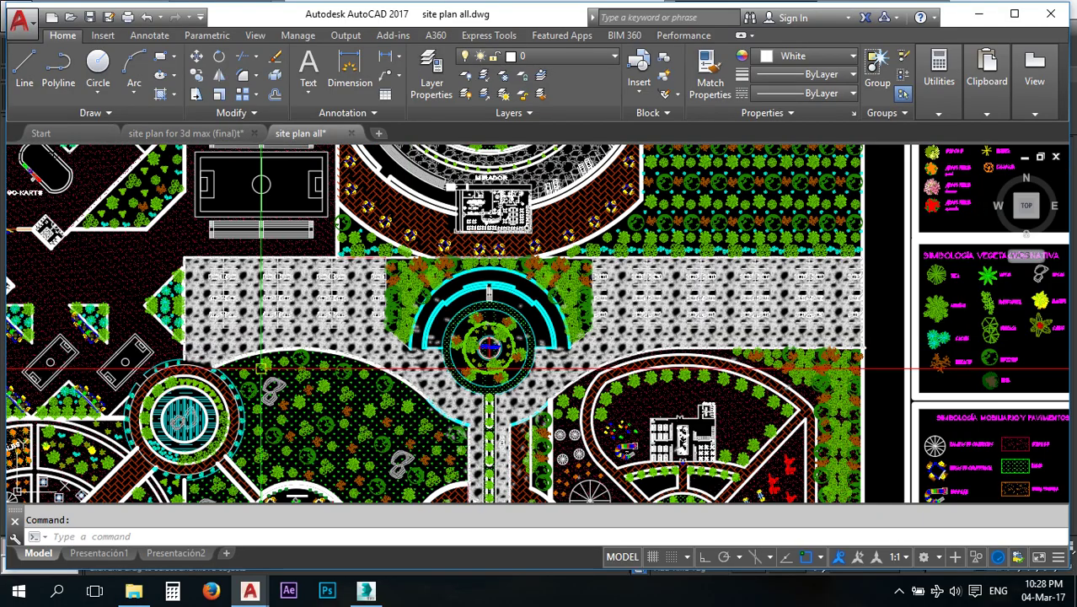
middle_drag(334, 335, 559, 194)
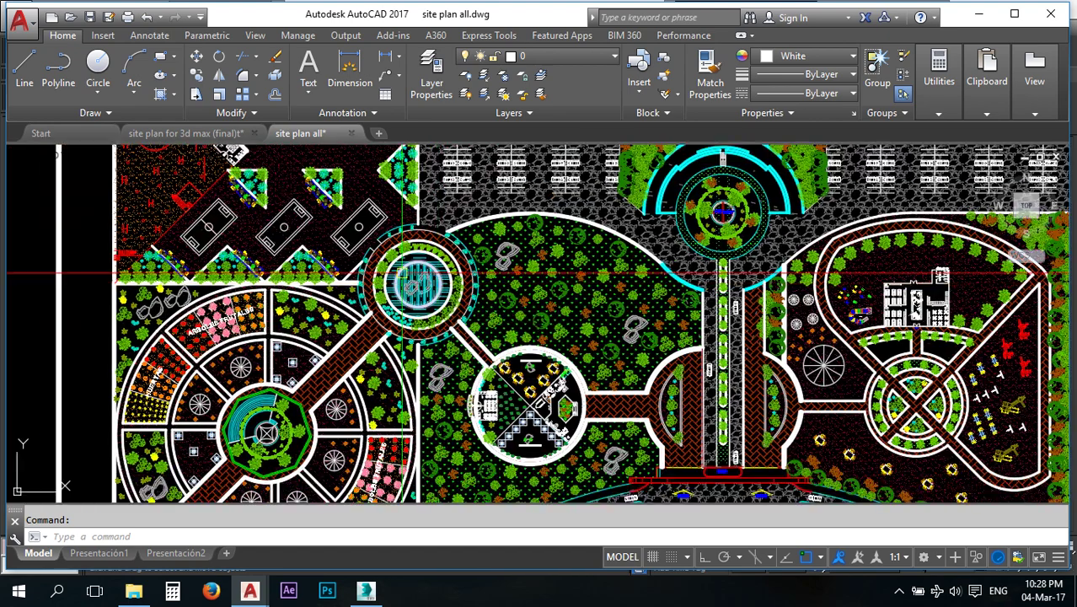
scroll(425, 280, up, 2)
scroll(429, 274, up, 7)
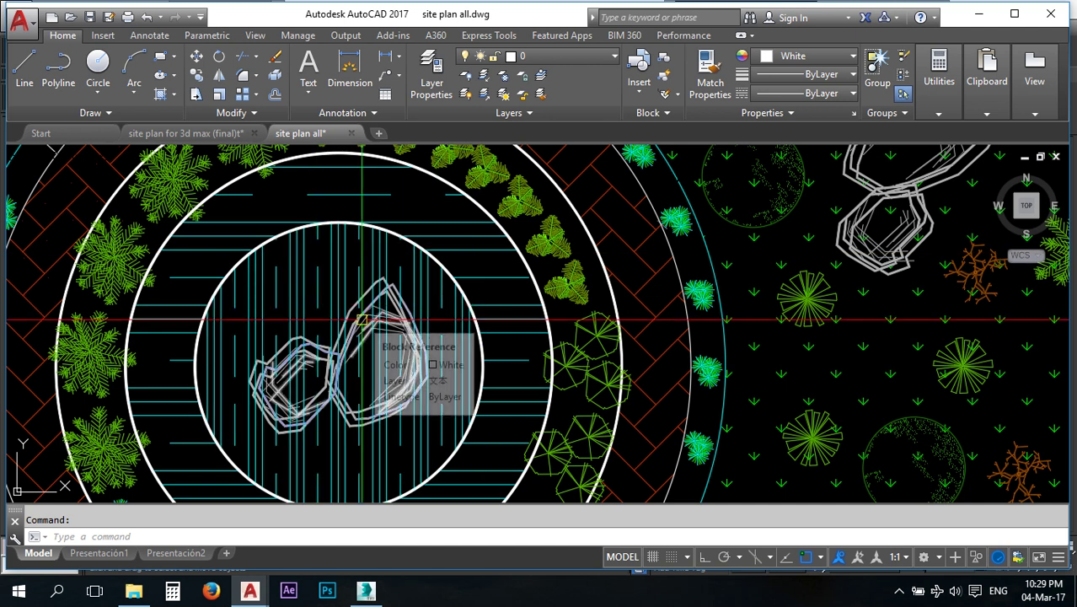
scroll(362, 320, down, 5)
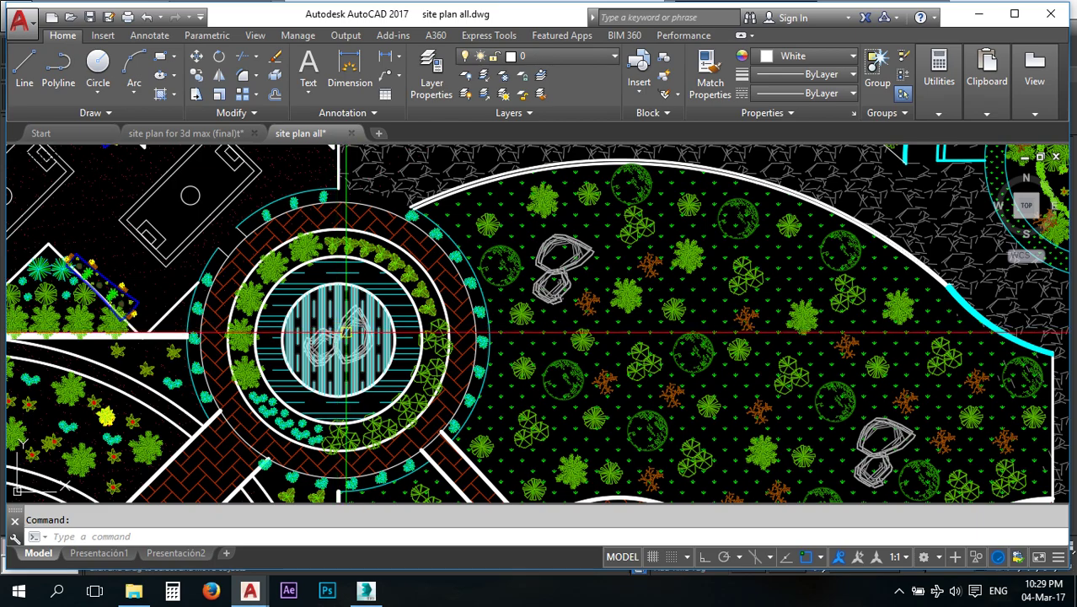
scroll(345, 328, down, 3)
Return to 3ds Max and clear the gazebo selection, bringing the neighbouring circular plaza into close view.
click(366, 590)
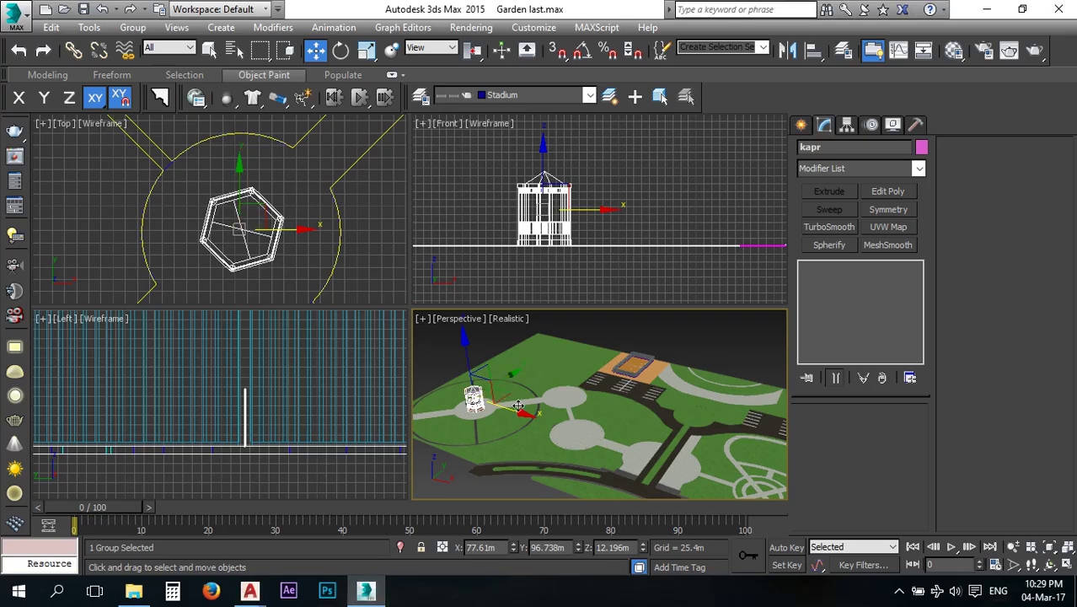
click(484, 344)
scroll(572, 404, up, 4)
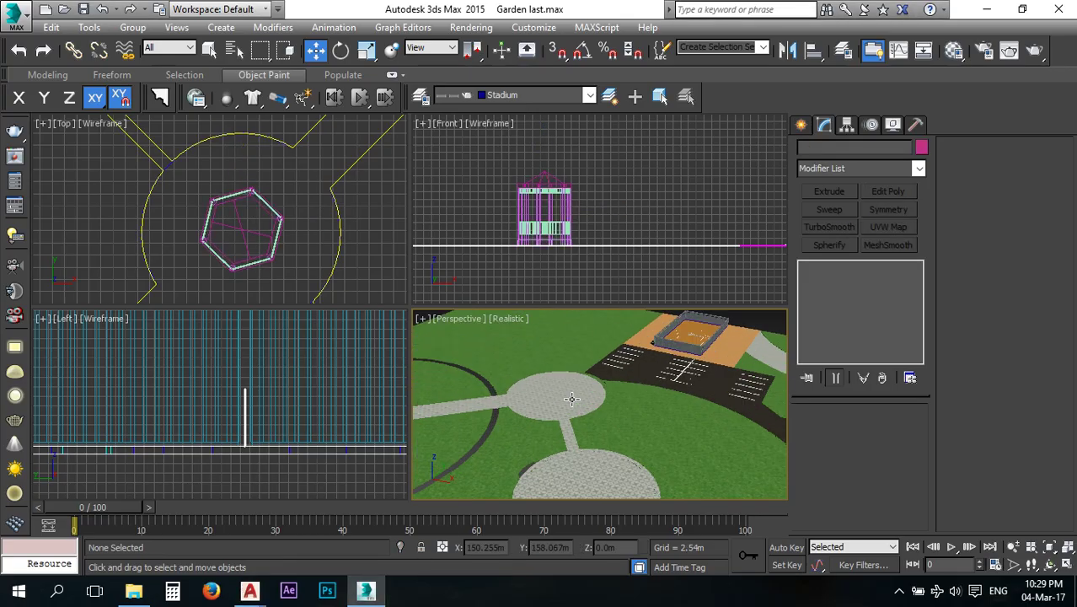
Open File Explorer and look through the 3dsMax scenes folder for another model for the garden.
click(133, 590)
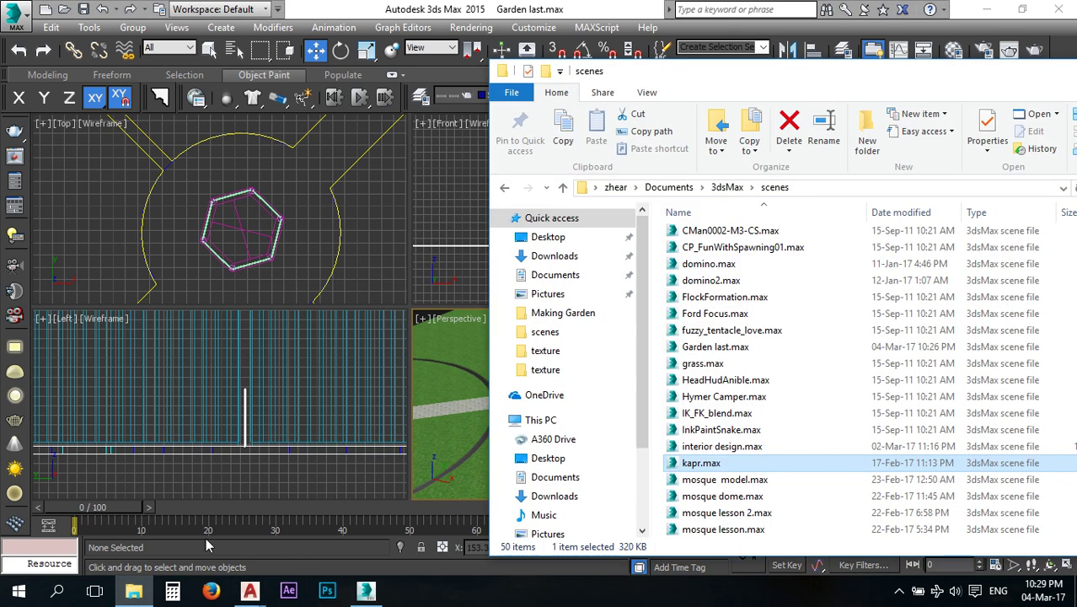
drag(708, 85, 368, 75)
click(392, 303)
scroll(411, 459, down, 8)
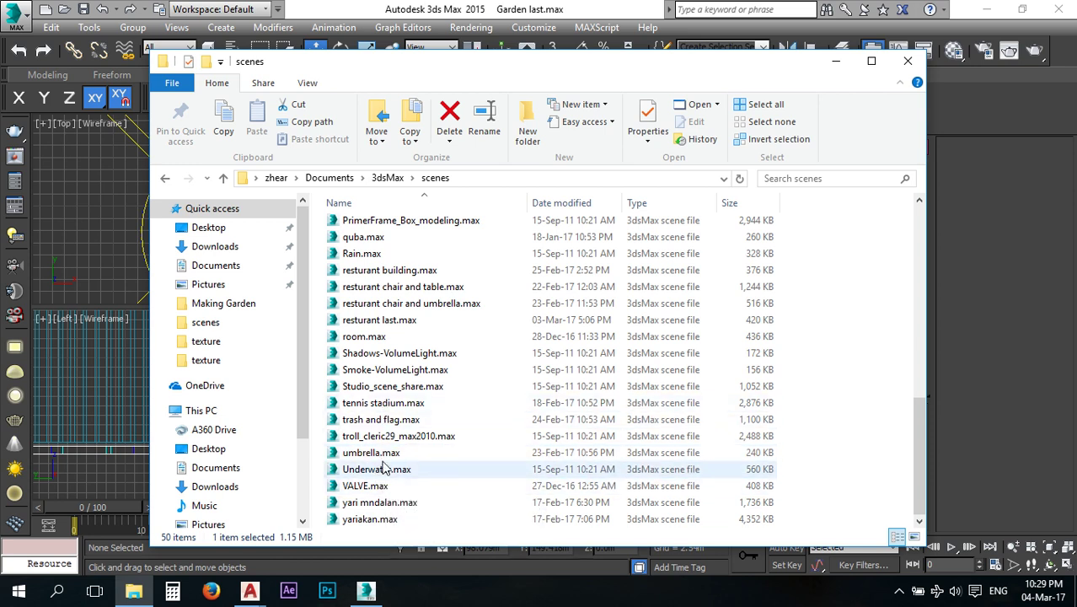
scroll(379, 295, up, 10)
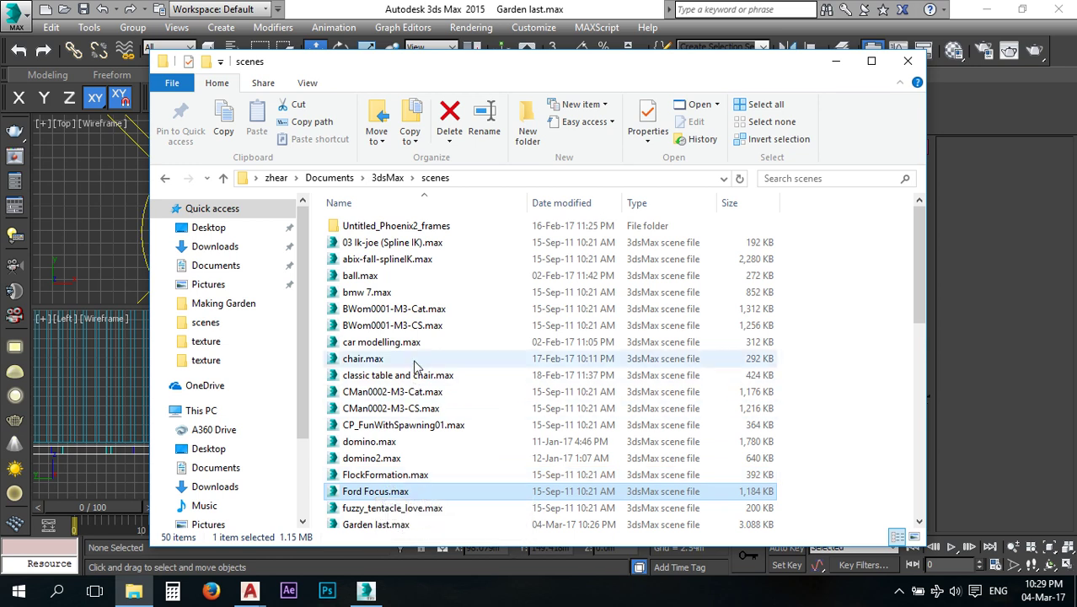
click(380, 243)
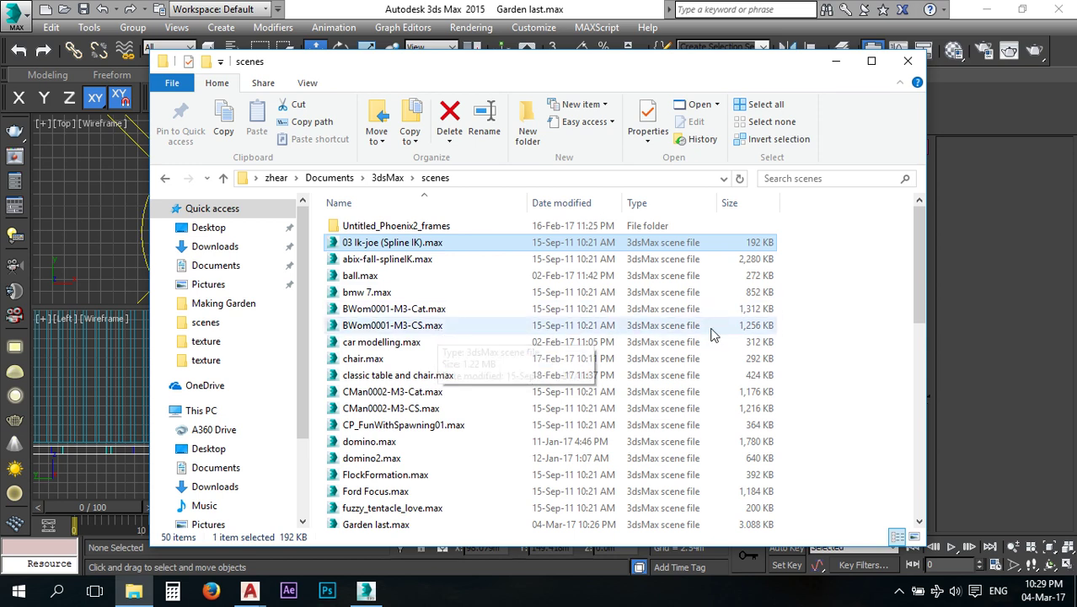
drag(918, 255, 894, 458)
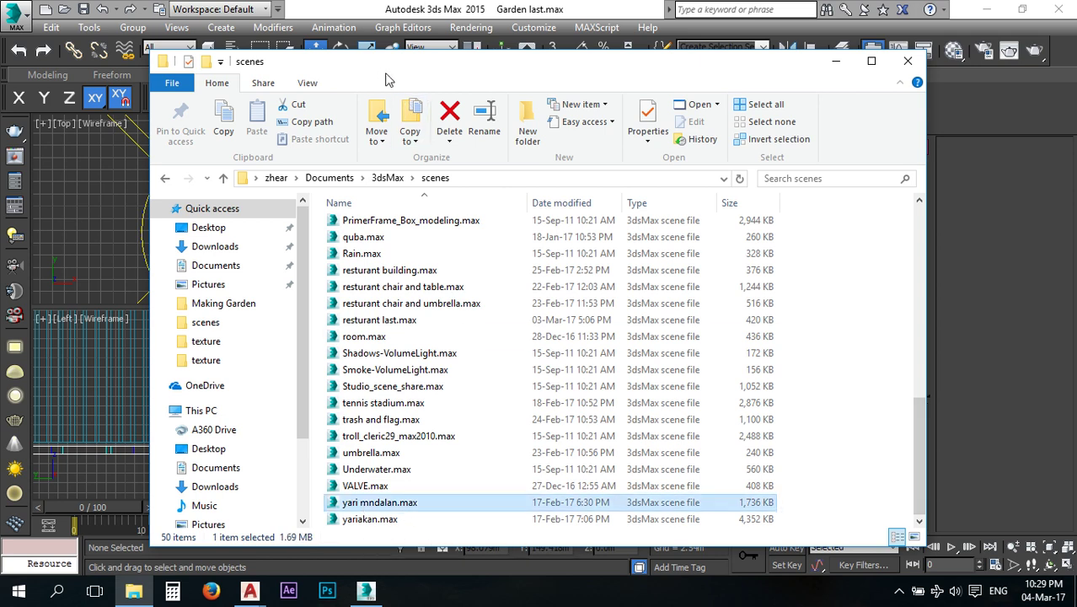
Merge yariakan.max into the garden scene and place the playground slides on the grass beside the curved stone path.
drag(386, 67, 869, 40)
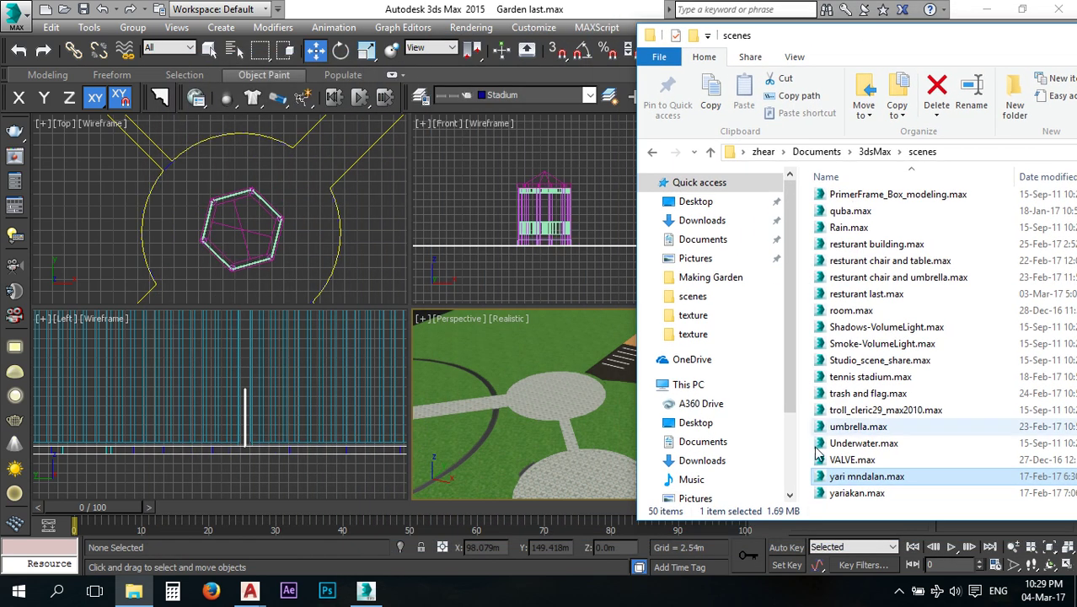
drag(856, 493, 556, 464)
click(591, 484)
scroll(585, 455, down, 10)
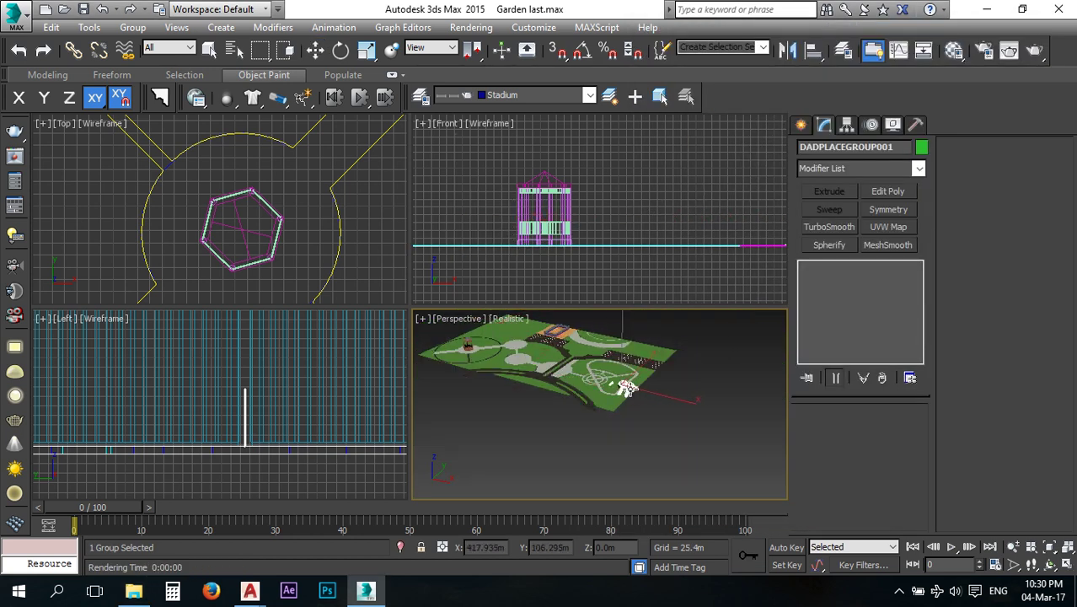
scroll(629, 388, up, 10)
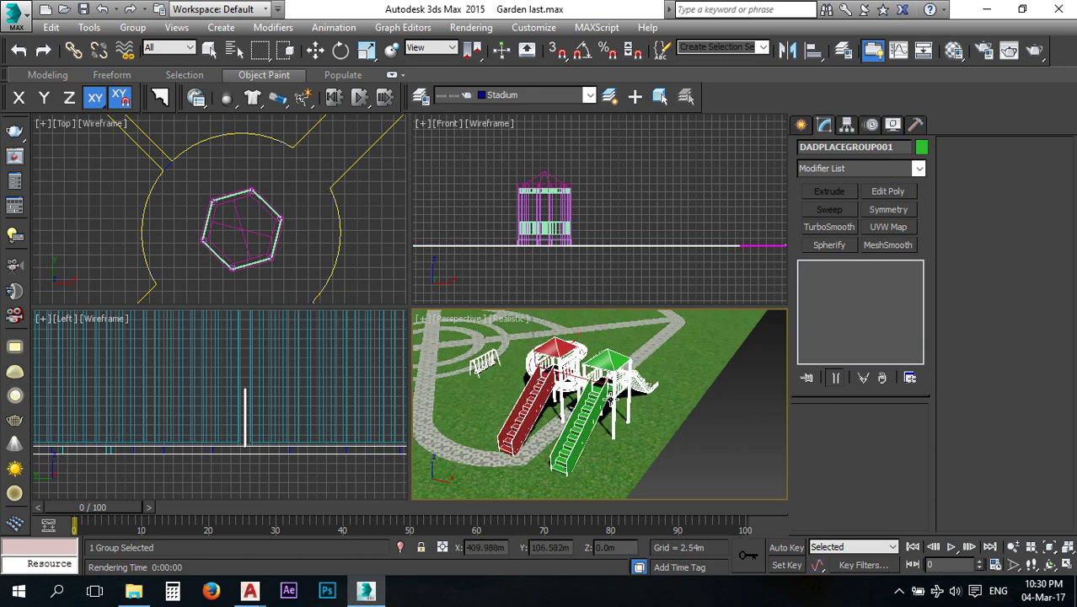
click(564, 376)
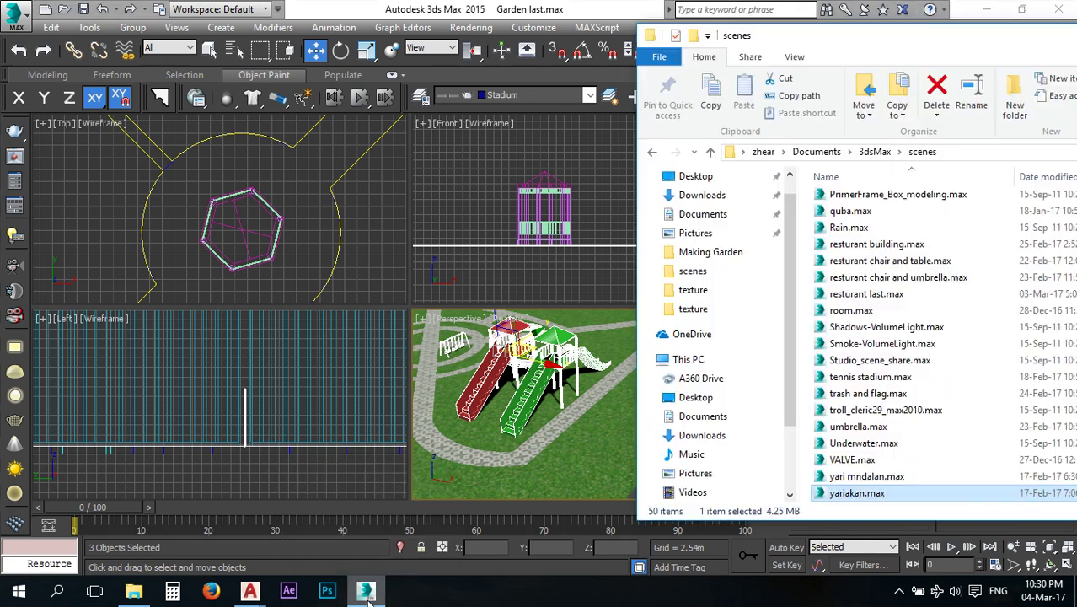
Switch to AutoCAD and examine the playground area around the circular plaza in site plan all.dwg, including the slide and swing symbols.
click(251, 591)
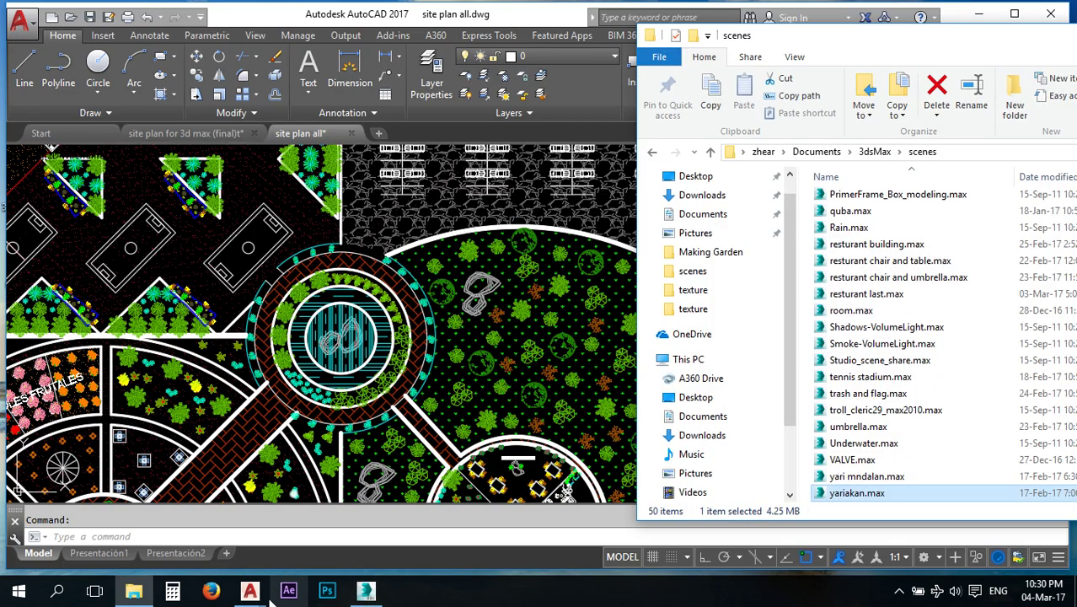
scroll(507, 397, down, 5)
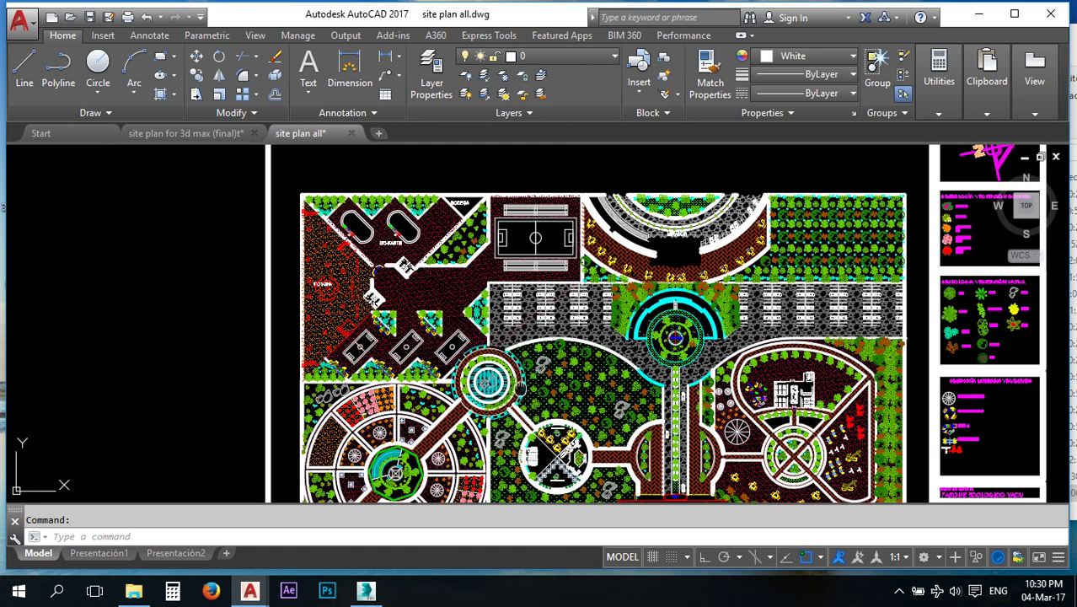
middle_drag(520, 388, 313, 326)
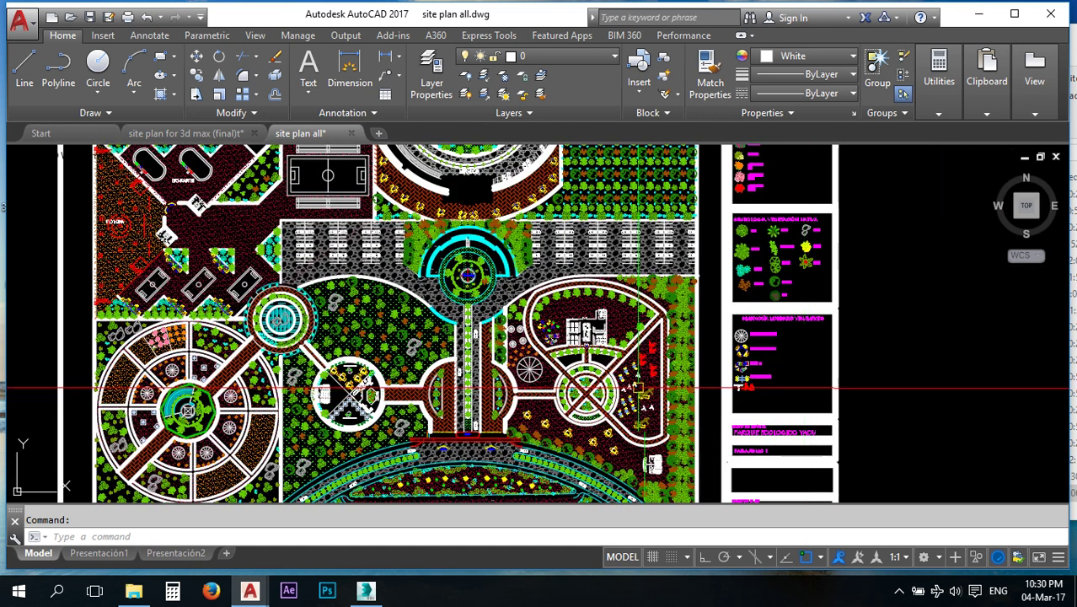
scroll(655, 343, up, 8)
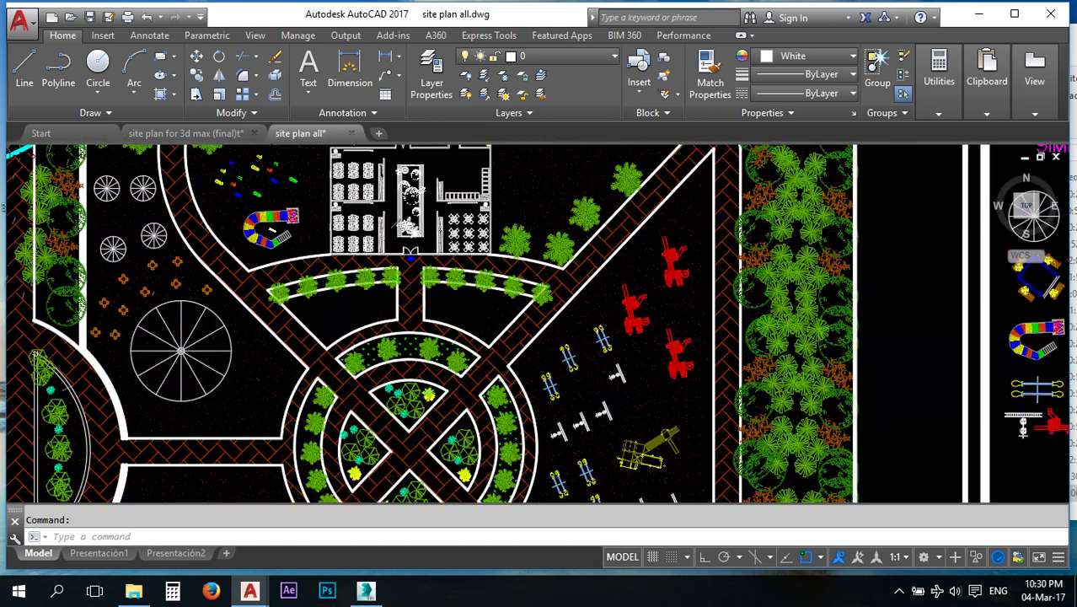
scroll(654, 343, down, 8)
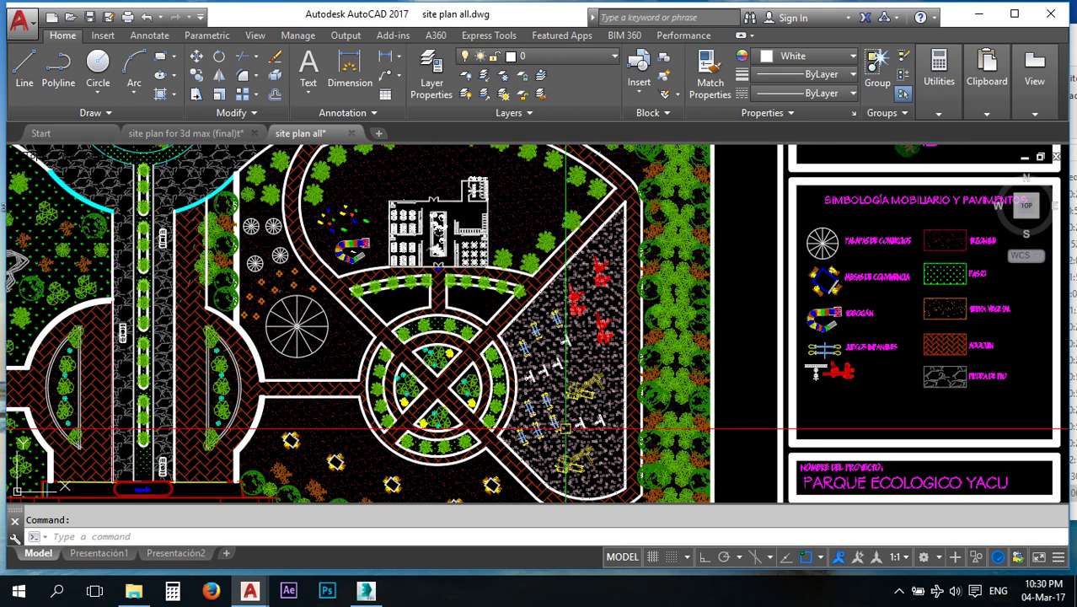
scroll(358, 276, up, 3)
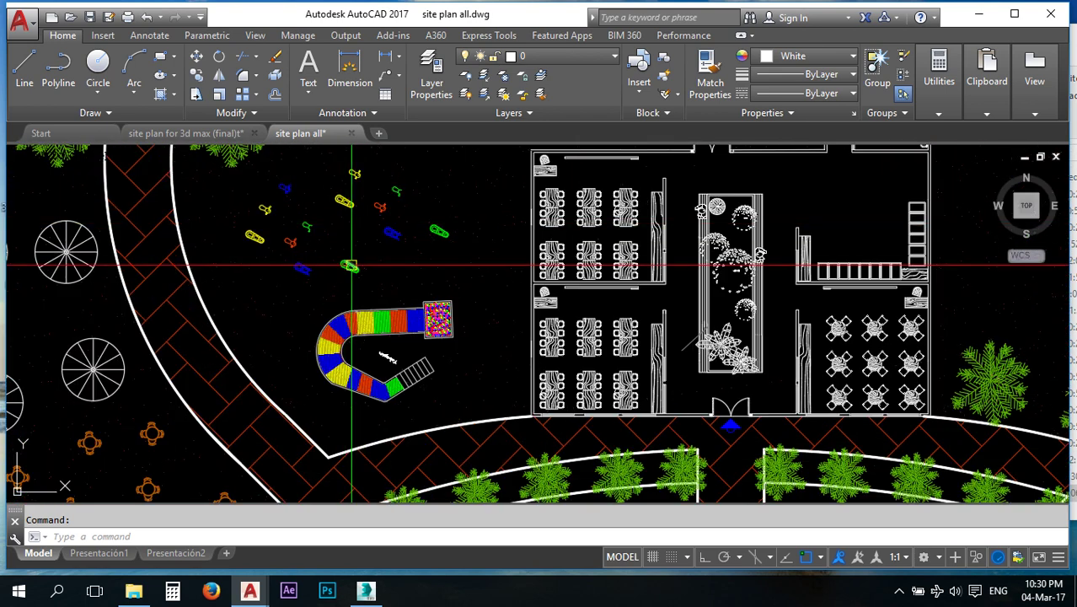
scroll(358, 275, down, 3)
Return to 3ds Max and uniformly scale down the green slide and the red spiral slide, the spiral slide to about 37%.
click(365, 591)
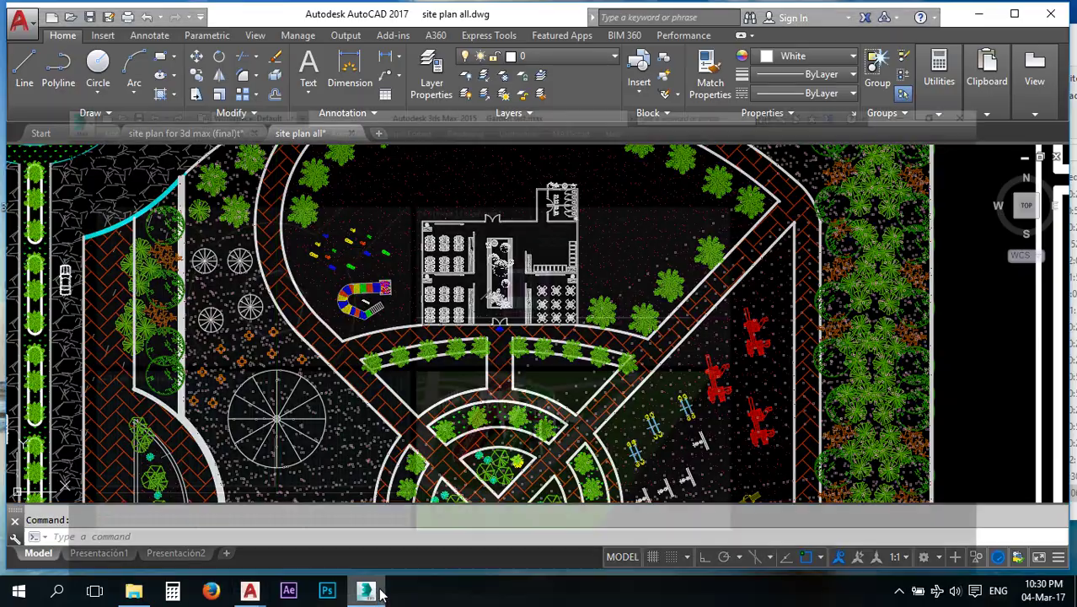
scroll(257, 236, down, 10)
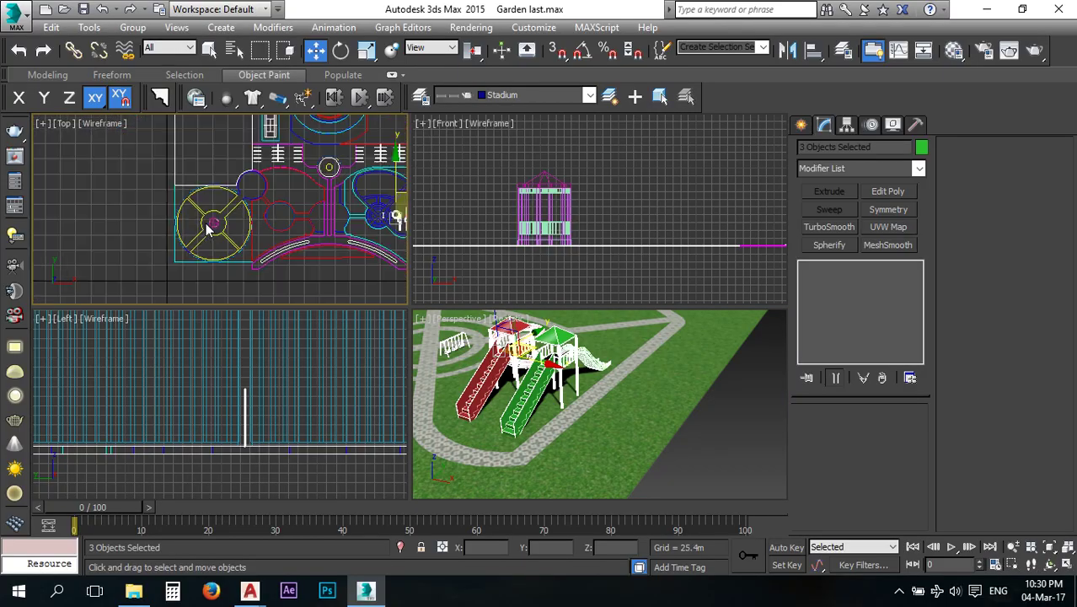
scroll(225, 245, up, 10)
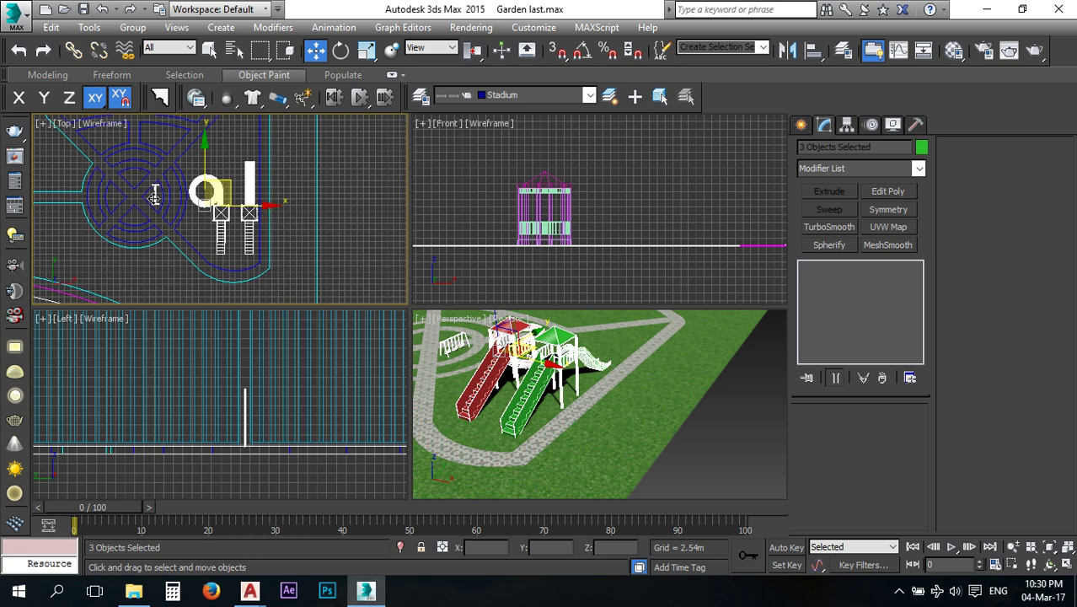
click(154, 196)
drag(175, 179, 239, 134)
click(251, 177)
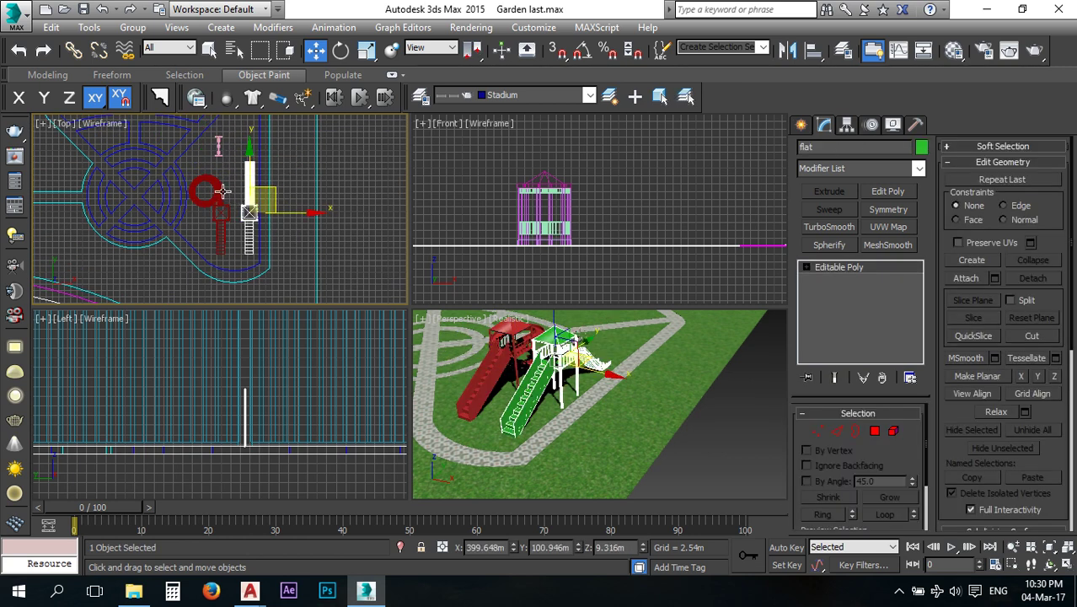
drag(298, 175, 254, 251)
click(211, 200)
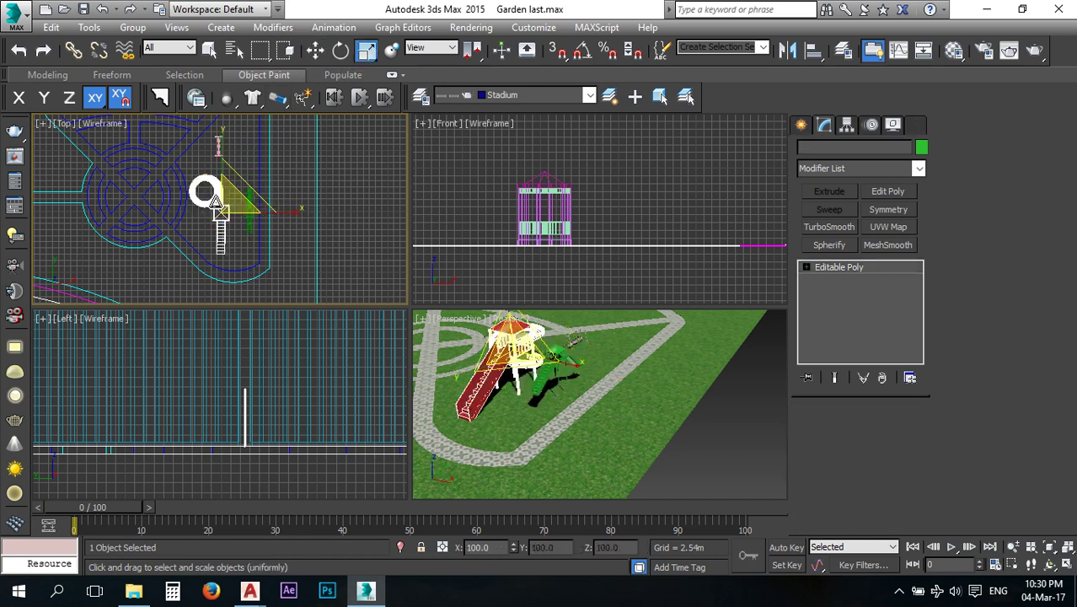
drag(226, 207, 208, 310)
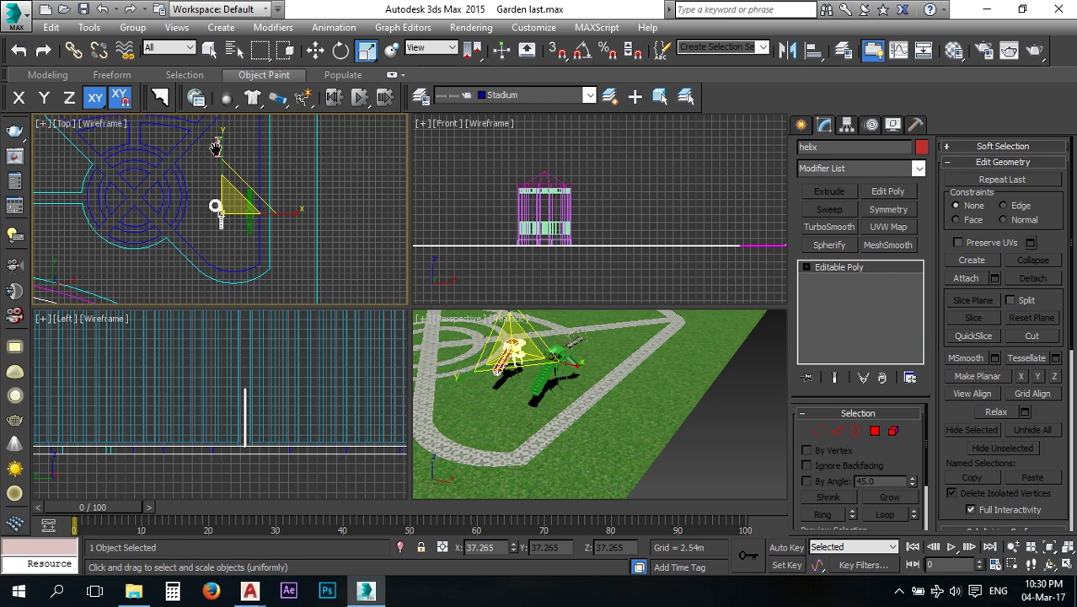
Select both slides together, lower them about 4.8 m toward ground level, and clear the selection.
scroll(216, 145, up, 3)
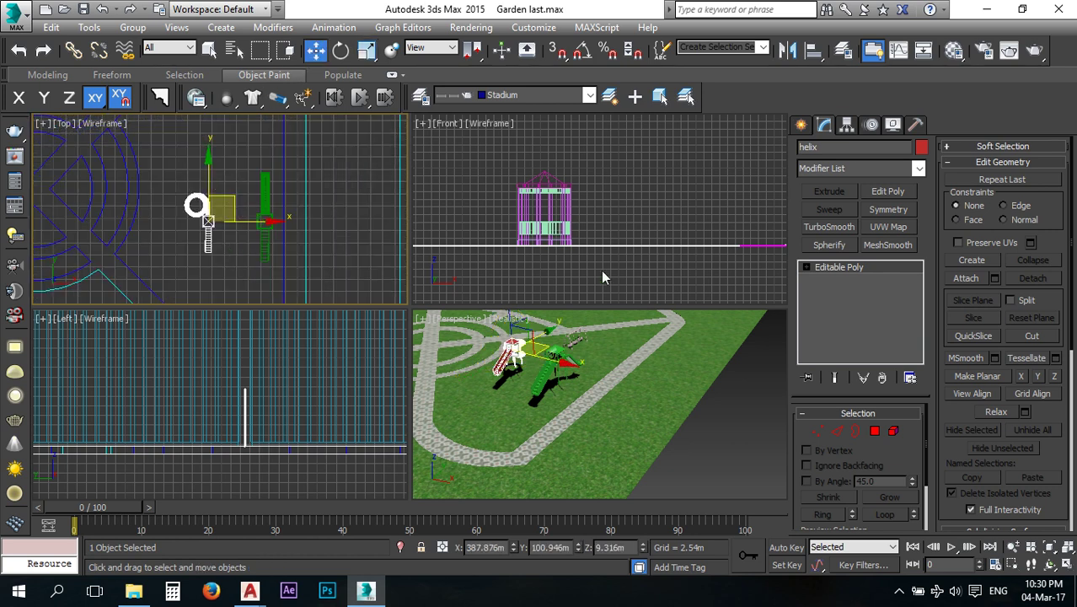
middle_drag(574, 221, 522, 222)
scroll(499, 225, down, 5)
middle_drag(710, 220, 499, 226)
scroll(520, 238, up, 3)
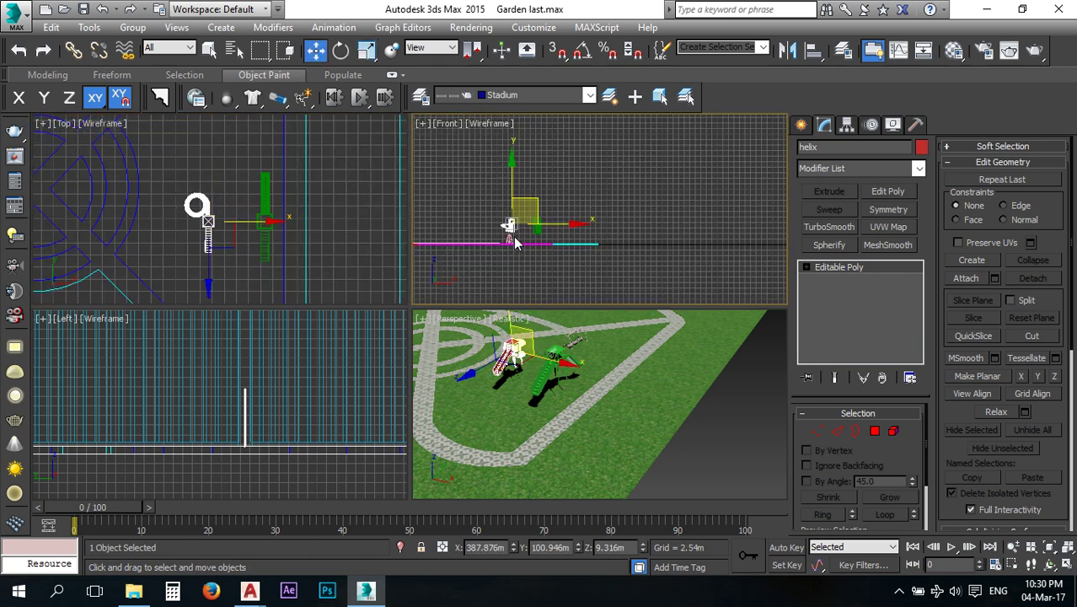
scroll(515, 240, up, 5)
drag(673, 180, 503, 204)
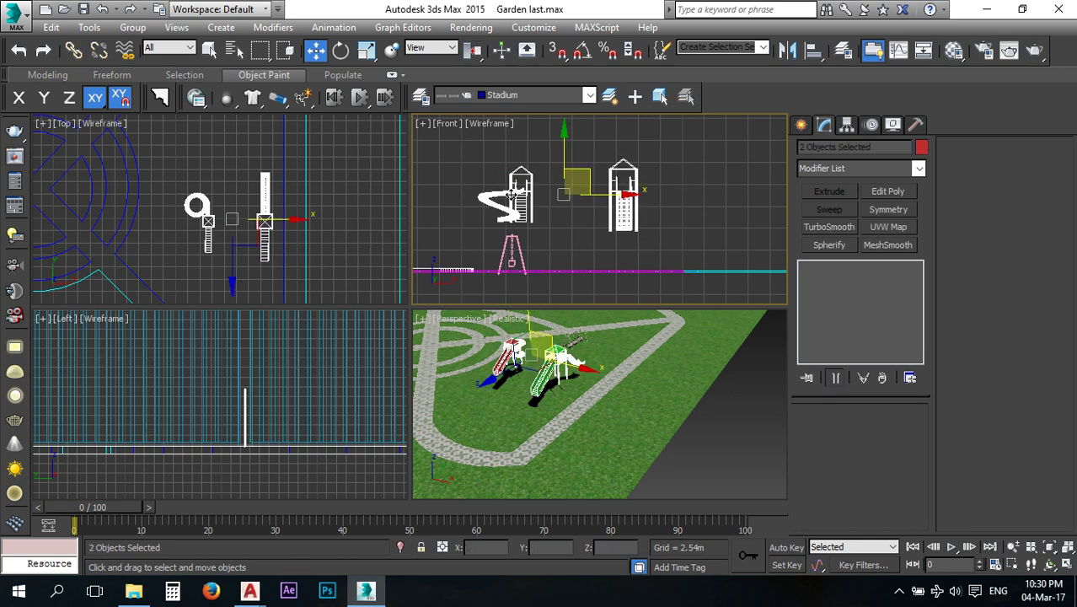
drag(565, 150, 561, 190)
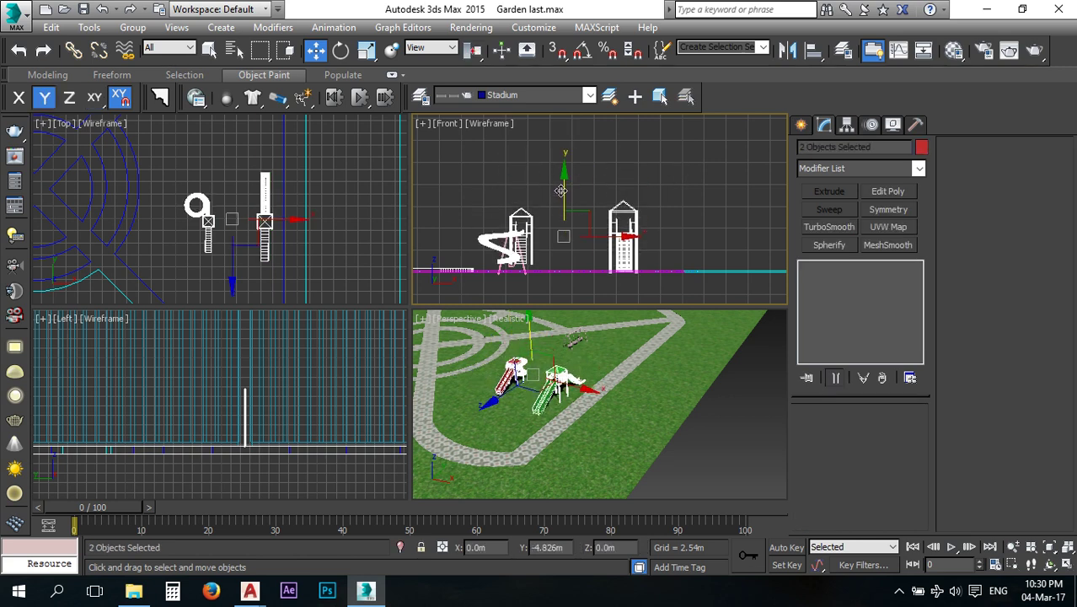
scroll(542, 236, up, 2)
middle_drag(541, 253, 544, 224)
click(558, 230)
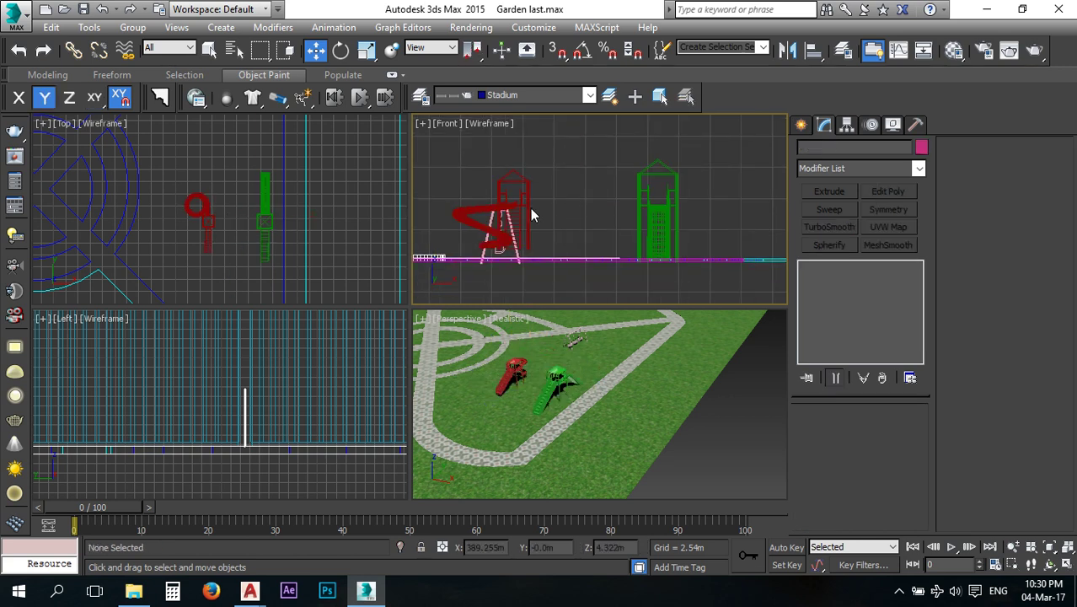
Set the red spiral slide down on the ground and move it across the grass away from the green slide.
click(528, 207)
drag(540, 200, 606, 198)
scroll(546, 363, up, 5)
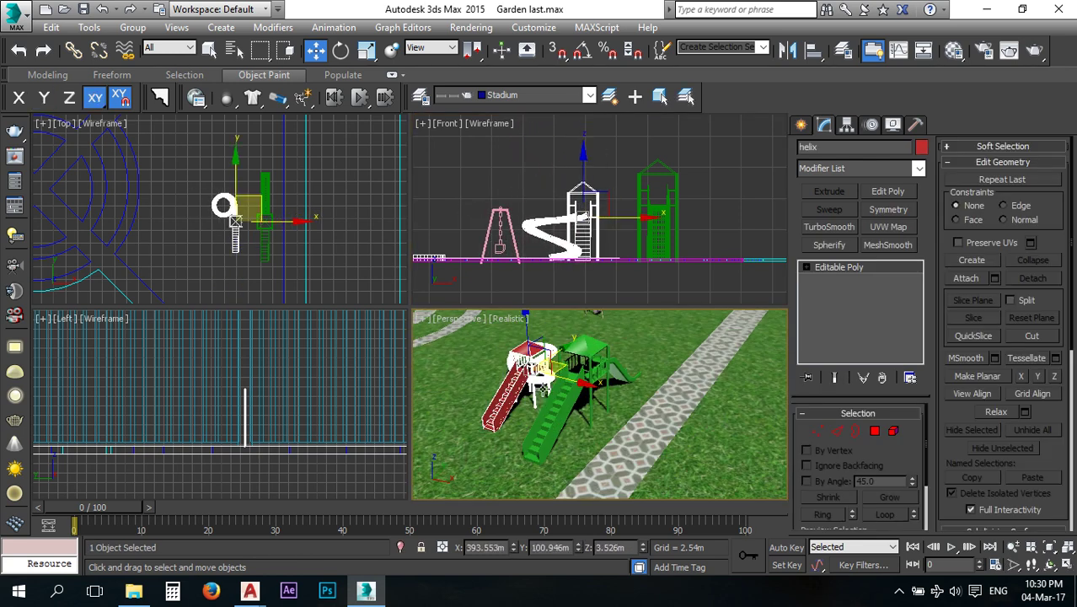
middle_drag(525, 386, 624, 390)
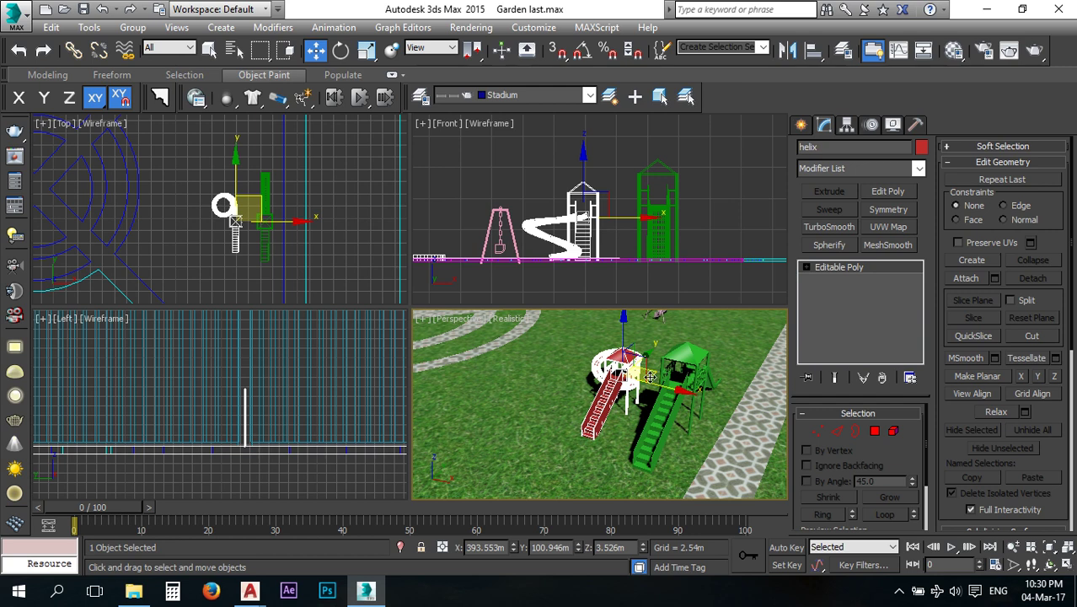
drag(649, 369, 546, 403)
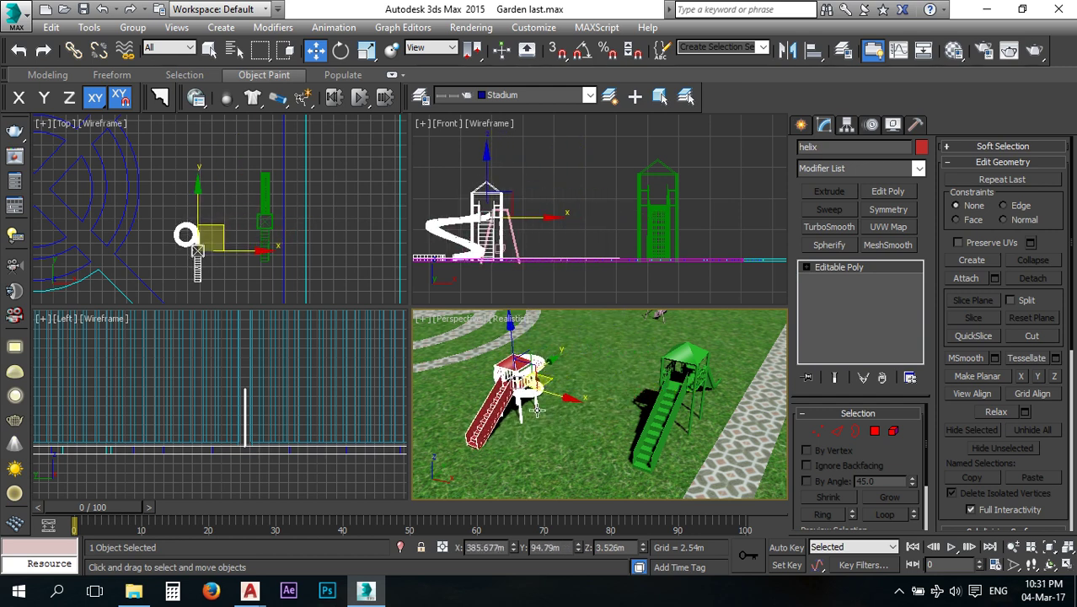
Rotate the red spiral slide and the green slide to different angles and reposition the green slide on the grass.
key(r)
key(e)
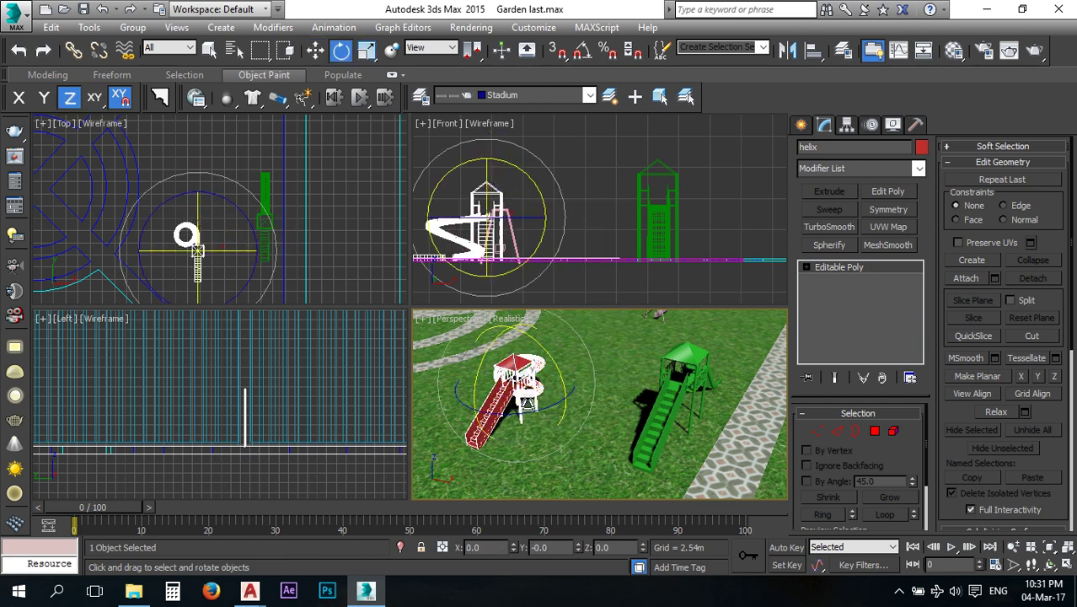
drag(549, 393, 672, 412)
click(658, 410)
middle_drag(672, 411, 637, 409)
key(w)
drag(671, 374, 644, 355)
middle_drag(645, 356, 567, 374)
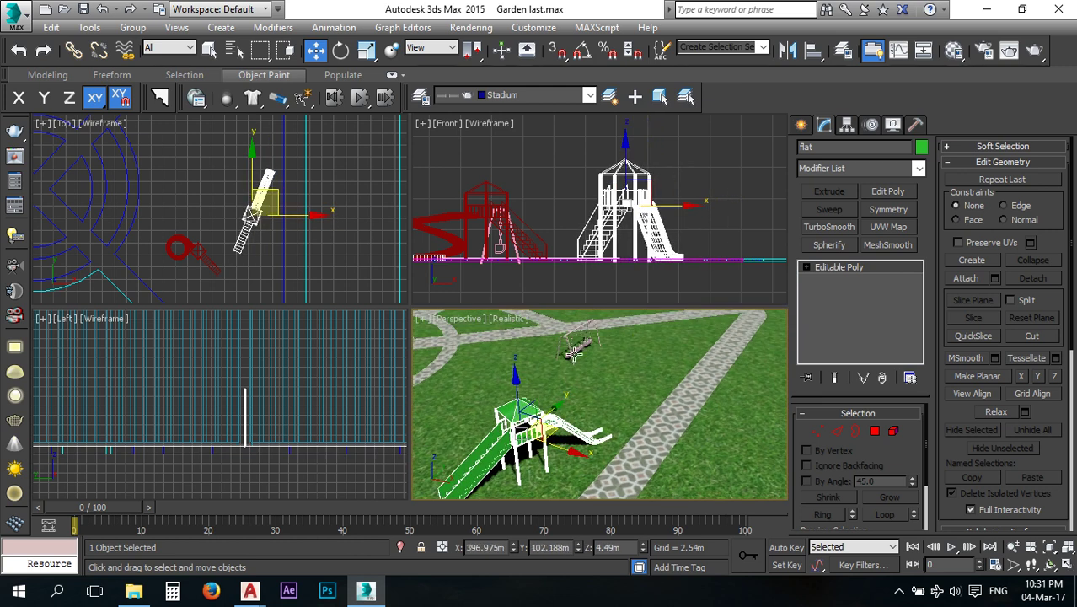
Select the swing set and rotate it about the vertical axis to about -15 degrees.
scroll(565, 362, up, 5)
drag(603, 388, 480, 413)
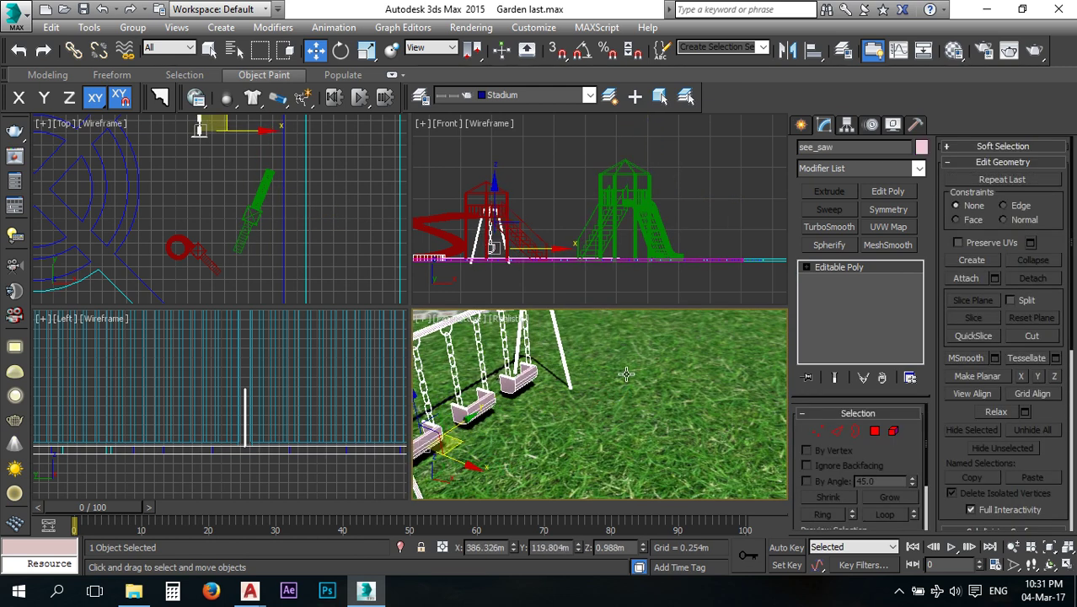
scroll(625, 371, down, 8)
alt+middle_drag(581, 393, 597, 403)
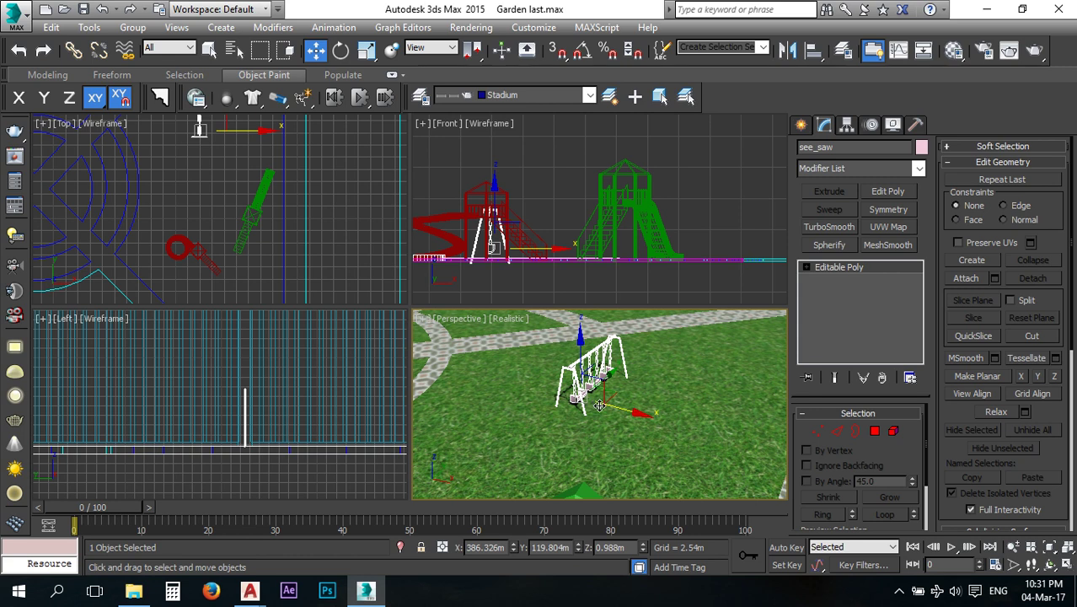
key(e)
drag(597, 430, 630, 408)
middle_drag(631, 409, 652, 392)
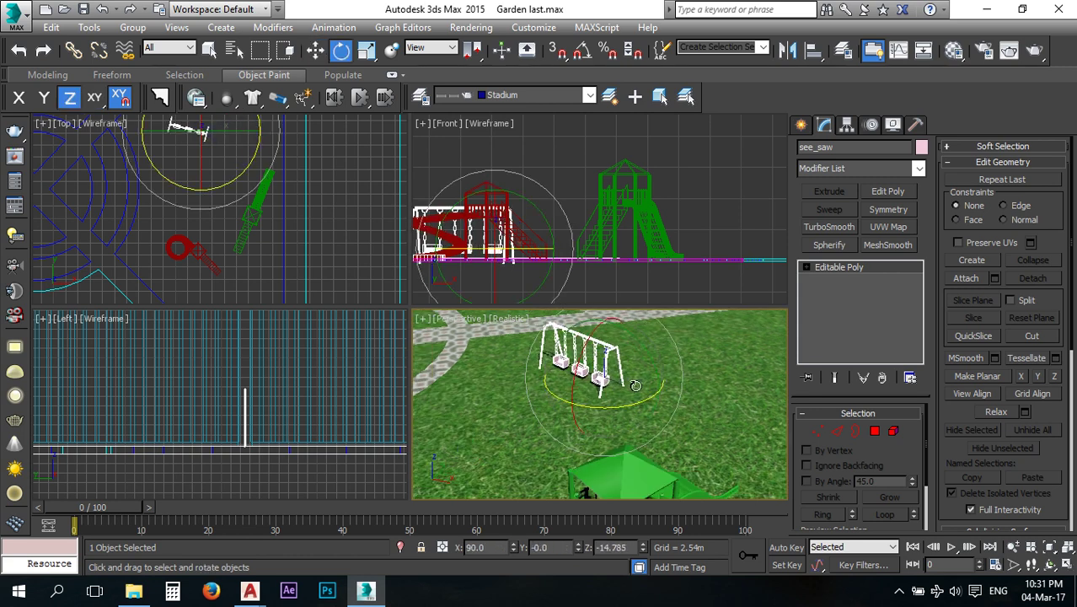
Place one copy of the swing set on the grass between the original swing and the green slide.
key(w)
shift+drag(632, 372, 596, 441)
click(540, 362)
scroll(257, 240, up, 3)
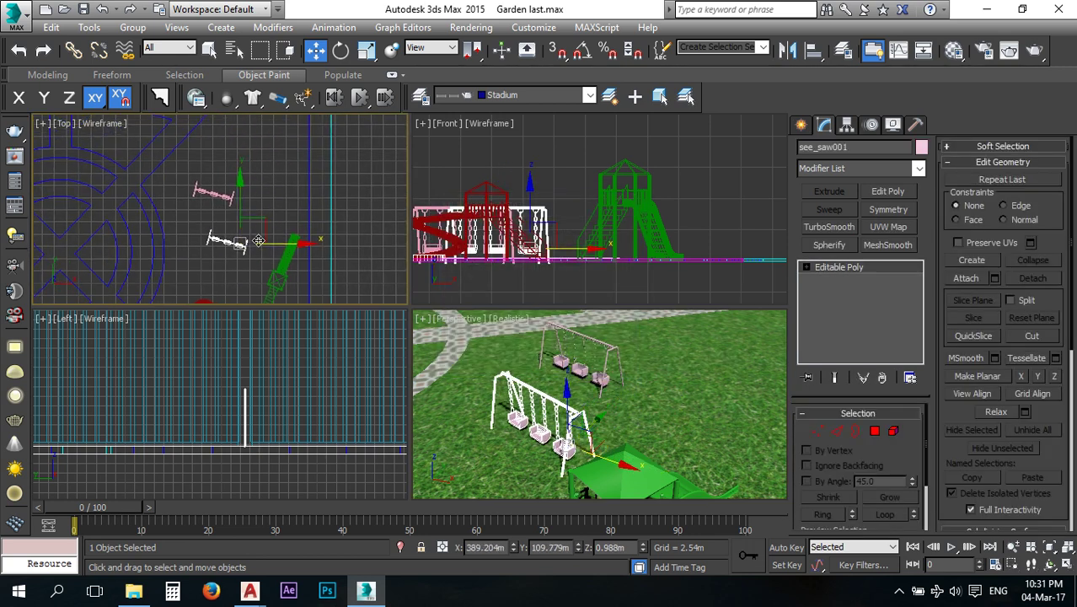
Rotate the copied swing set to a steeper diagonal and shift it slightly on the lawn.
key(e)
drag(271, 213, 253, 229)
middle_drag(253, 229, 237, 247)
key(w)
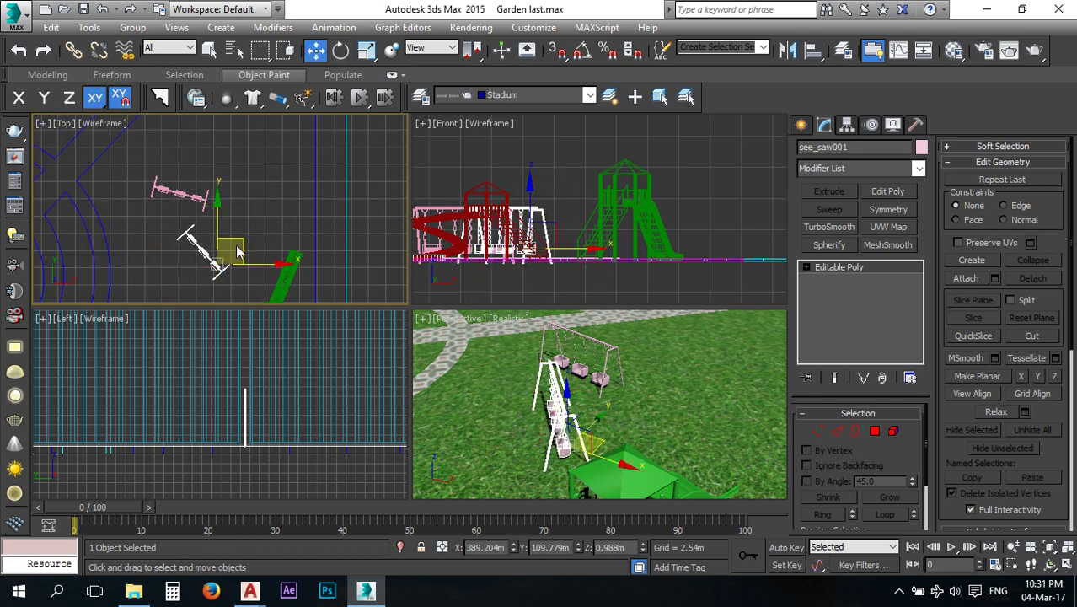
drag(242, 239, 244, 250)
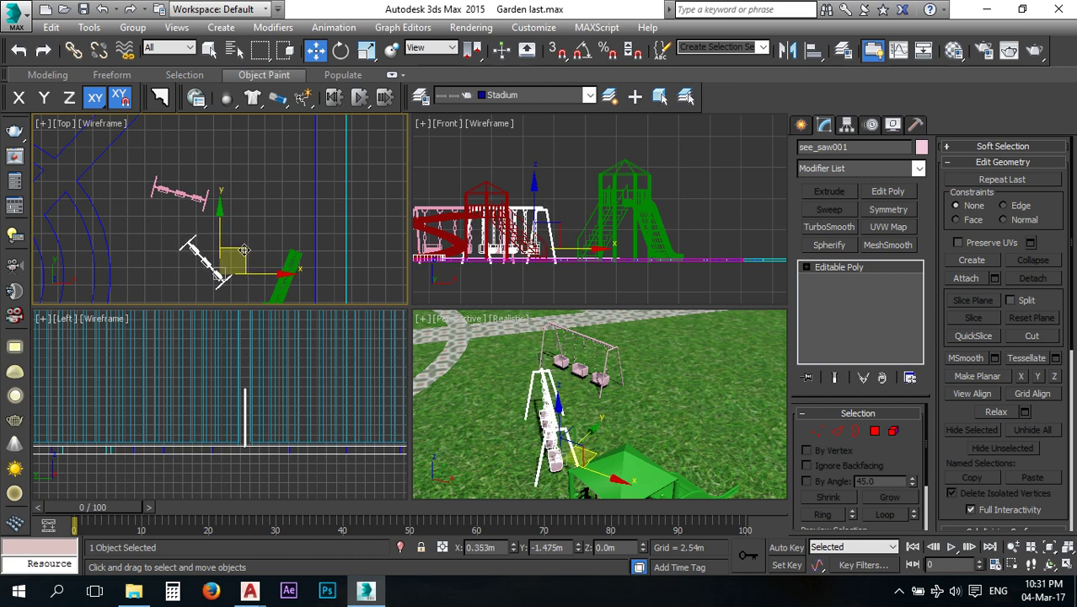
Make another copy of the diagonal swing set and place it beyond the original swing, farther from the slides.
scroll(266, 223, down, 2)
middle_drag(263, 225, 247, 241)
shift+drag(242, 246, 272, 134)
click(540, 362)
Rotate the newest swing copy about 47 degrees and move it close to the corner where the straight paths meet.
middle_drag(287, 211, 296, 291)
scroll(302, 240, up, 2)
key(e)
drag(316, 228, 297, 152)
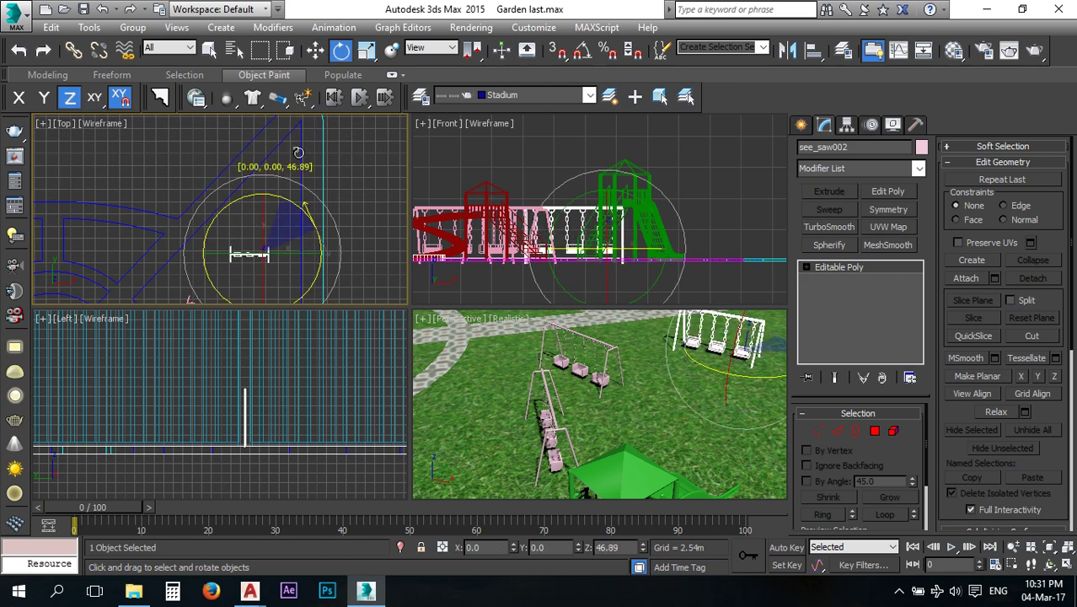
middle_drag(266, 226, 277, 192)
key(w)
drag(301, 174, 309, 146)
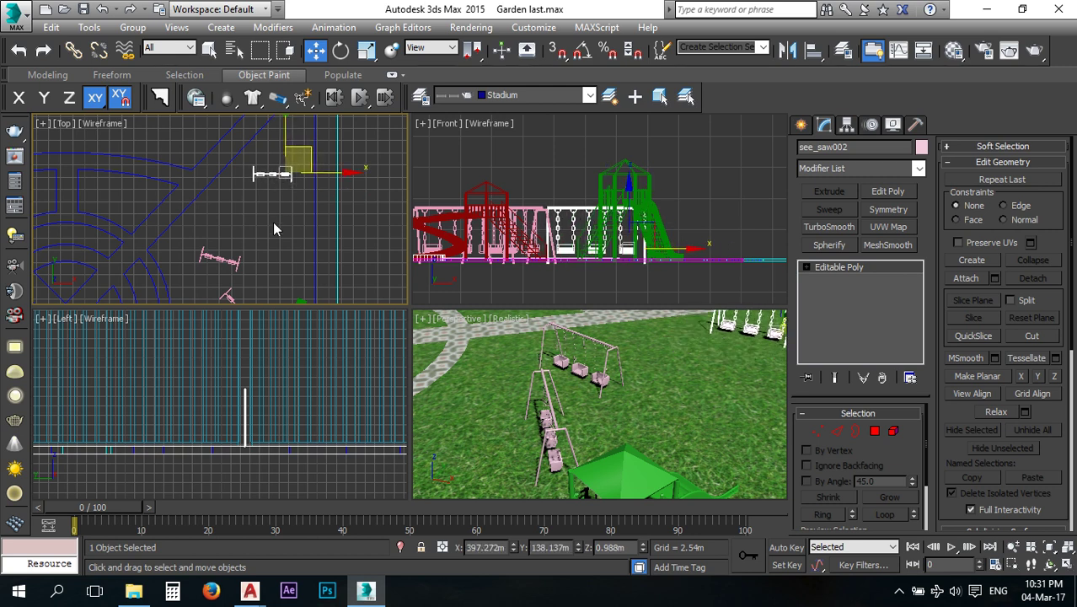
Move the original swing set and the diagonal swing copy closer to the newest one, spacing the three sets across the lawn.
middle_drag(275, 222, 275, 209)
click(225, 250)
drag(252, 226, 250, 193)
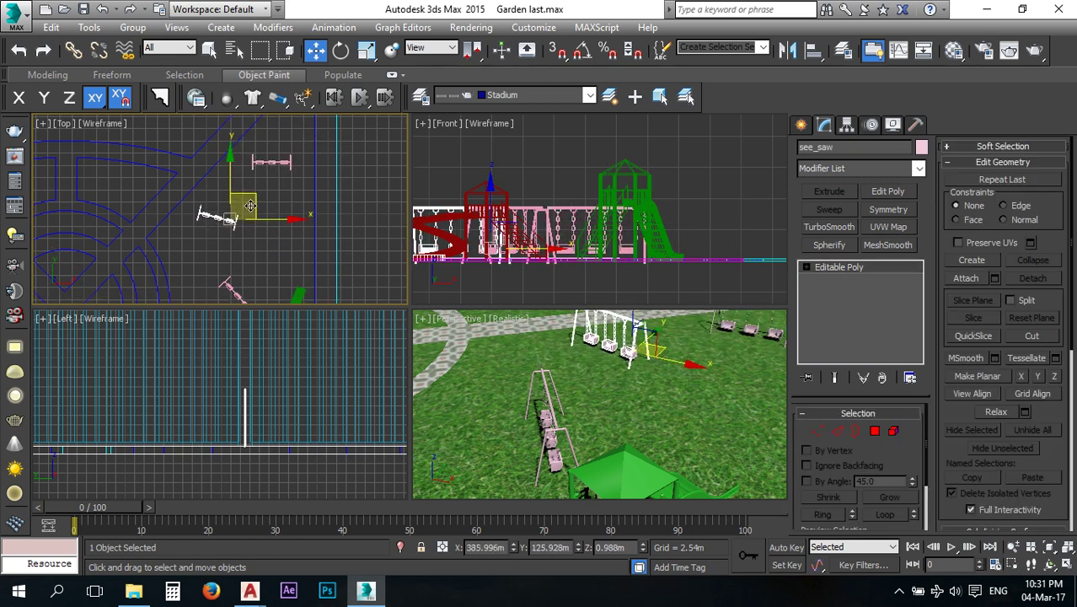
middle_drag(252, 264, 240, 236)
click(226, 262)
drag(253, 249, 288, 211)
mouse_move(263, 272)
middle_down()
mouse_move(263, 227)
mouse_move(280, 215)
mouse_move(275, 263)
middle_up()
click(277, 236)
Make one copy of the red spiral slide and place it between the original spiral slide and the swings.
scroll(266, 247, down, 3)
scroll(274, 263, up, 1)
click(240, 258)
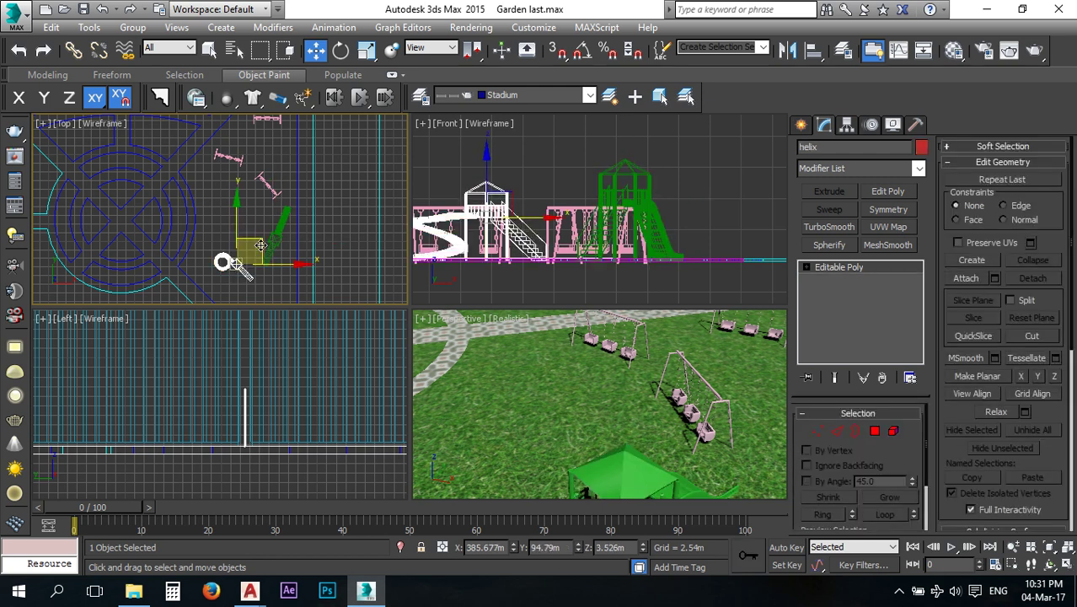
mouse_move(259, 243)
shift+mouse_down()
mouse_move(257, 185)
mouse_move(251, 195)
shift+mouse_up()
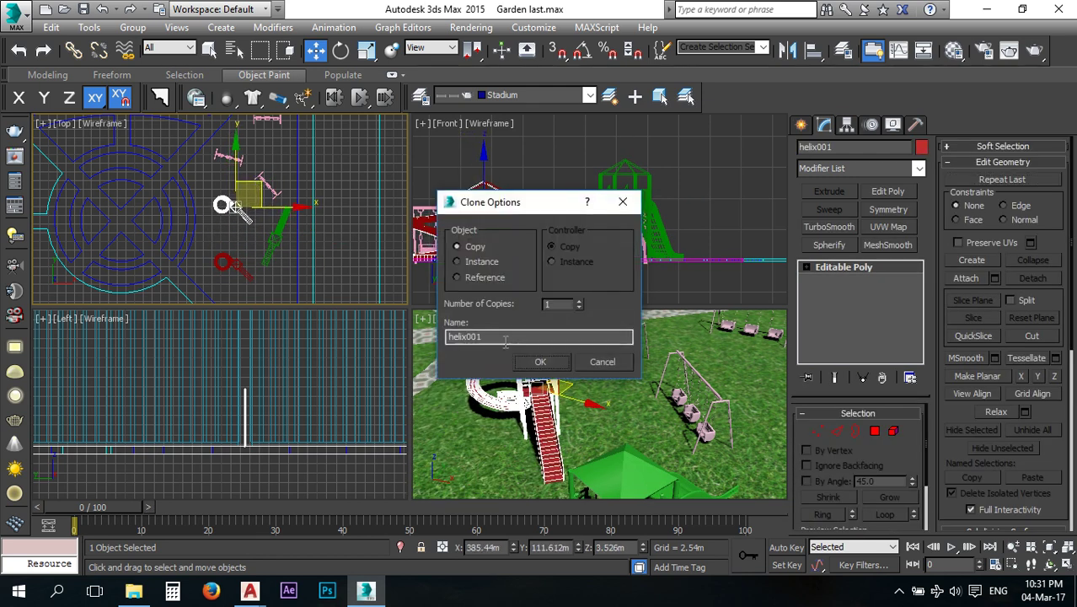
click(538, 362)
Rotate the original red spiral slide about 49 degrees around the vertical axis.
click(223, 263)
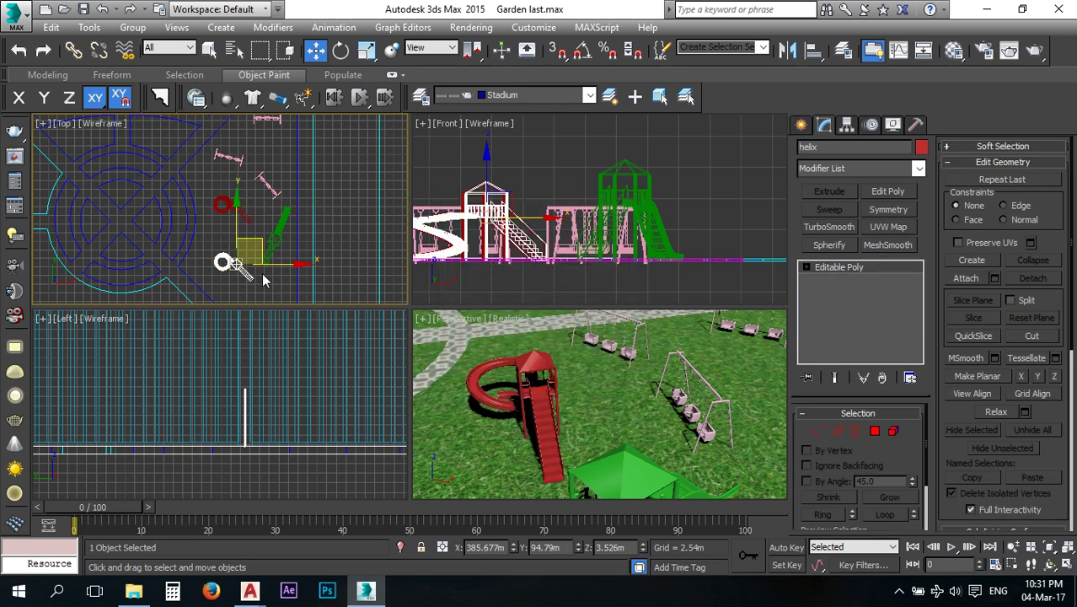
key(e)
drag(283, 227, 251, 150)
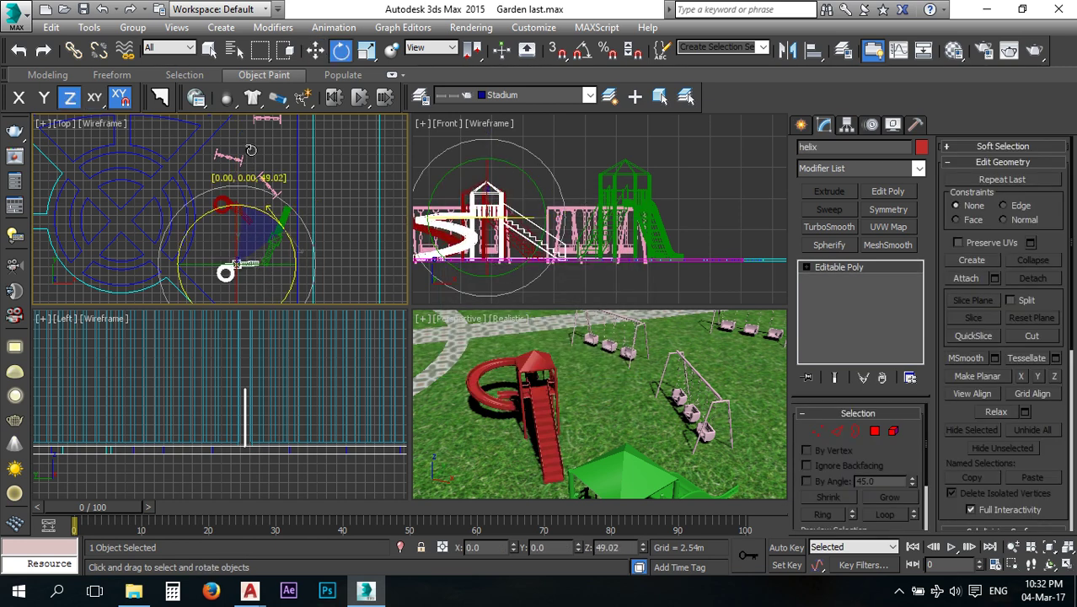
Move the original red spiral slide away from the green slide, closer to the circular path pattern.
scroll(247, 251, up, 4)
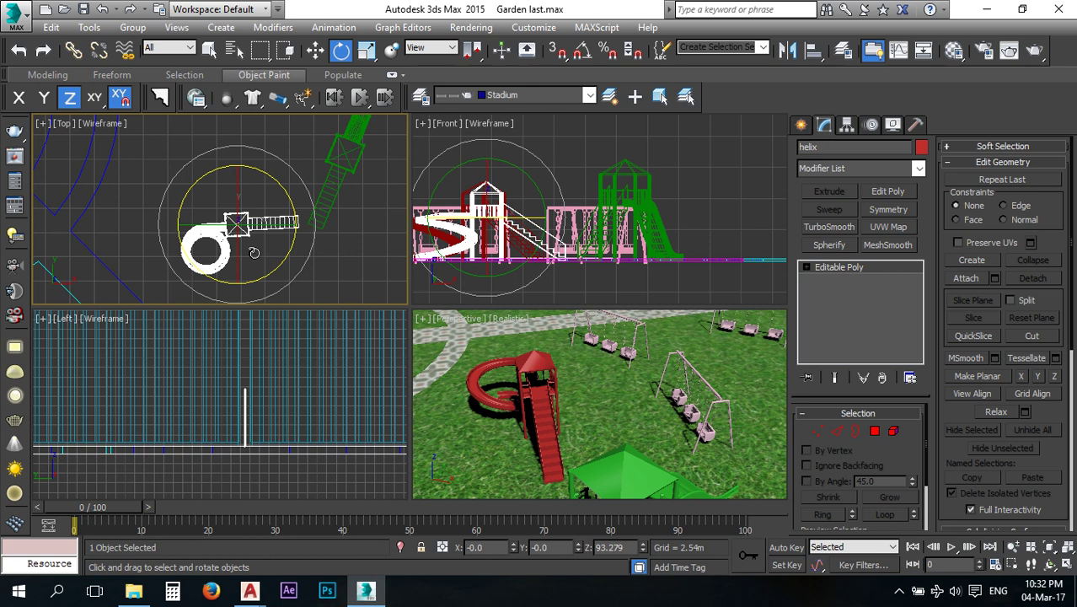
scroll(254, 252, down, 2)
key(w)
drag(271, 204, 232, 192)
Rotate the green straight slide around the vertical axis so it runs nearly parallel to the straight path beside it.
click(324, 180)
middle_drag(329, 204, 292, 260)
key(e)
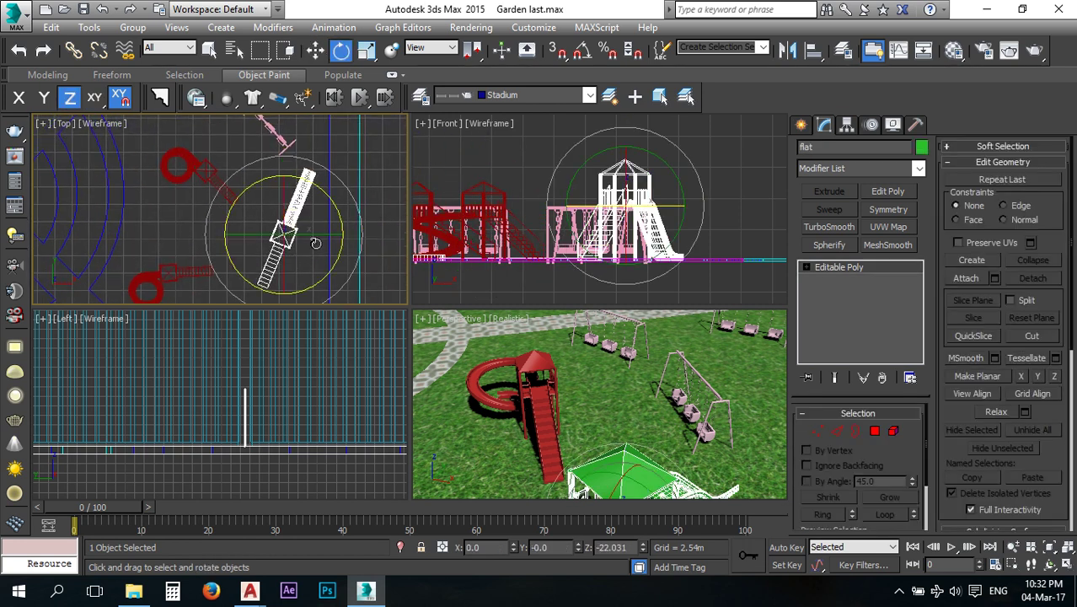
drag(335, 210, 312, 247)
key(w)
Turn the copied red spiral slide around the vertical axis to an angle of about 27.7 degrees.
click(202, 177)
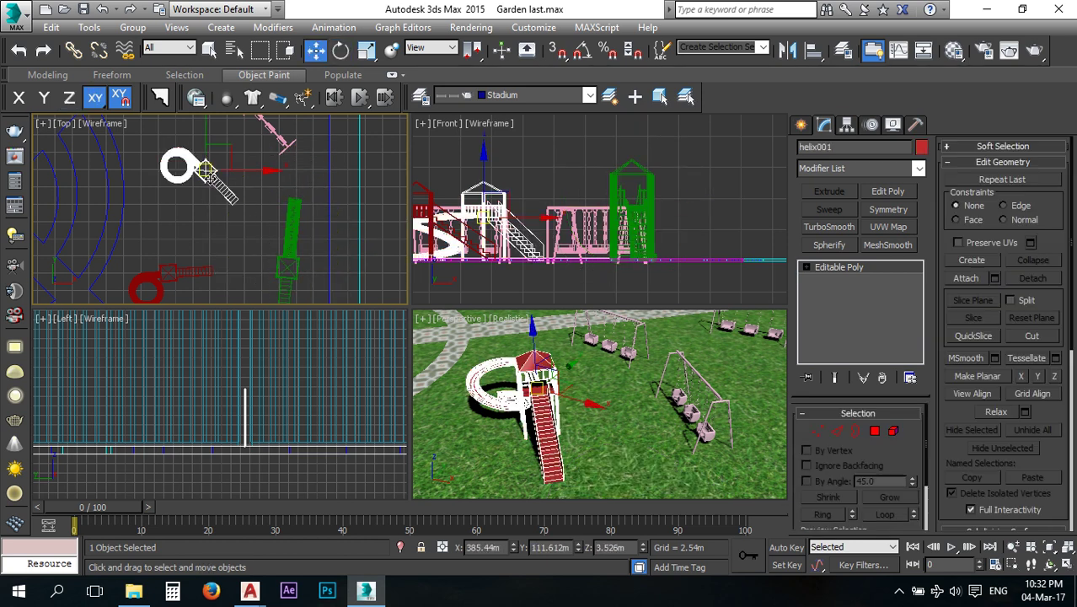
key(e)
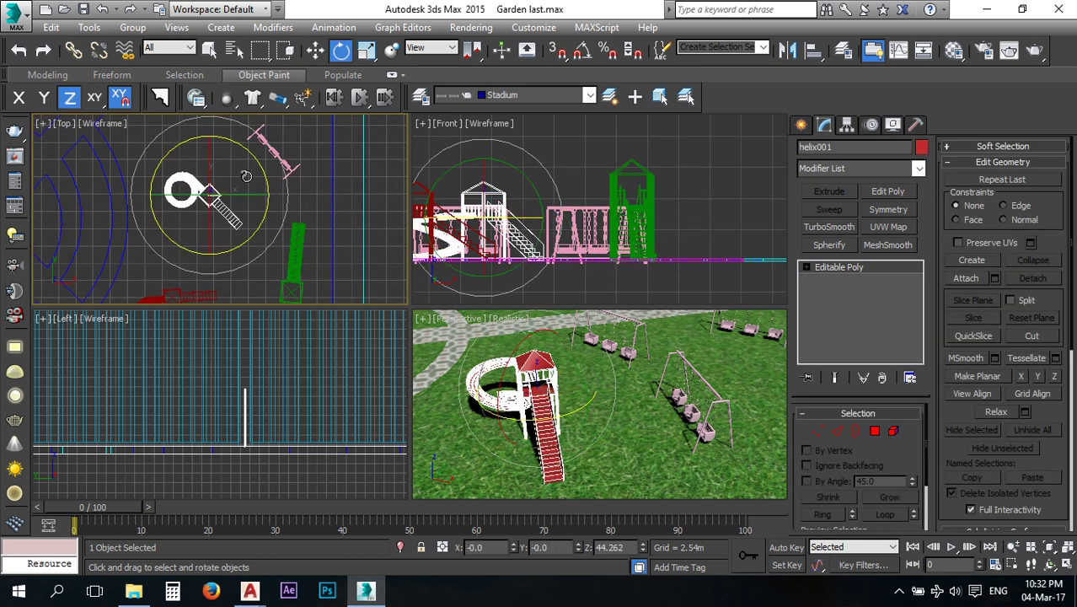
drag(255, 161, 278, 196)
scroll(530, 369, down, 6)
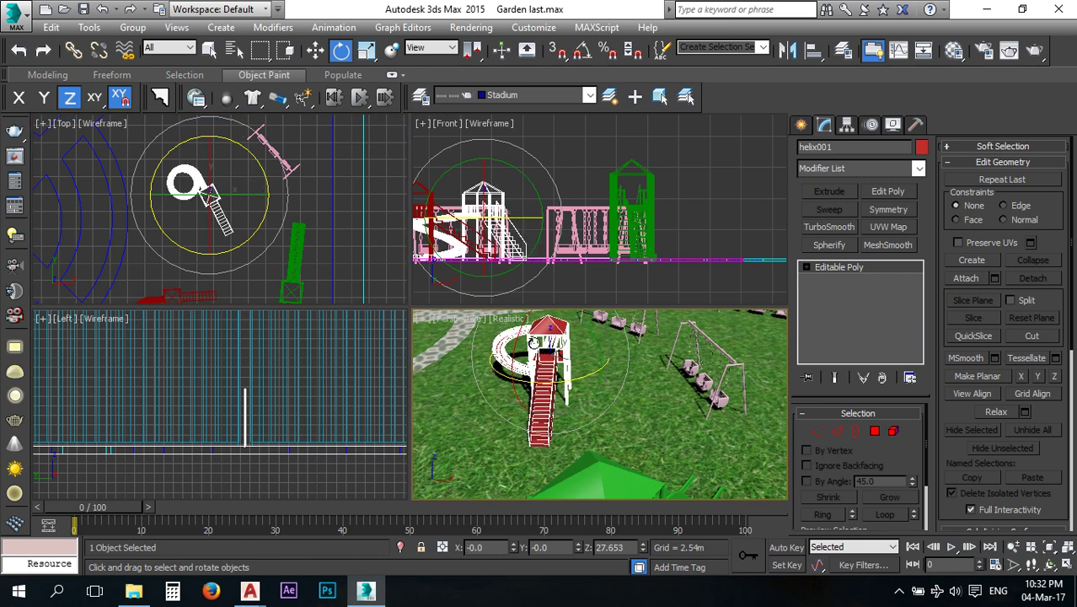
alt+middle_drag(529, 382, 592, 389)
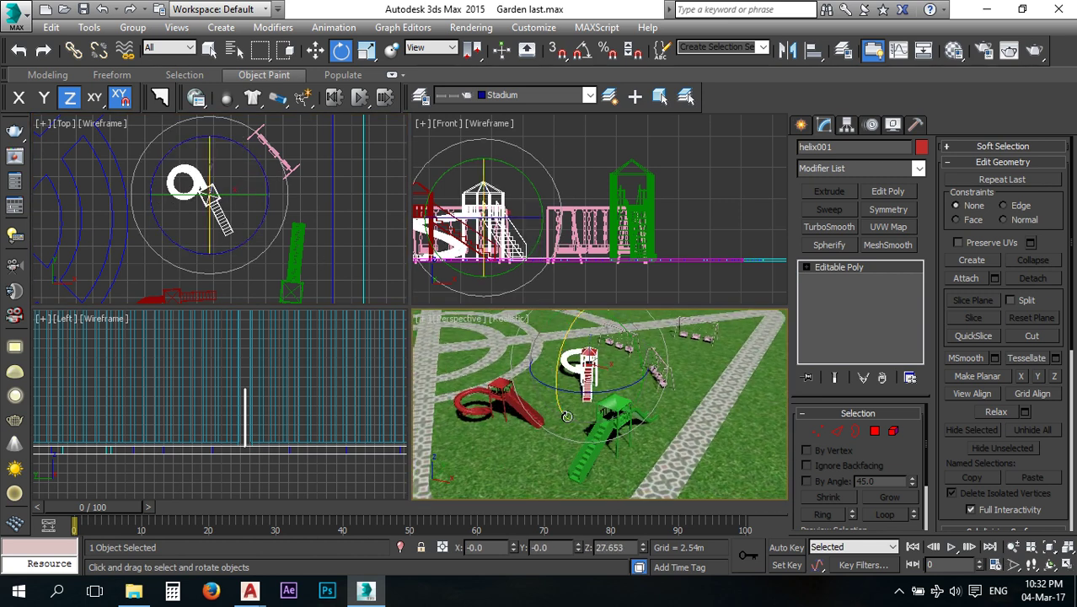
scroll(557, 417, up, 3)
scroll(516, 409, up, 5)
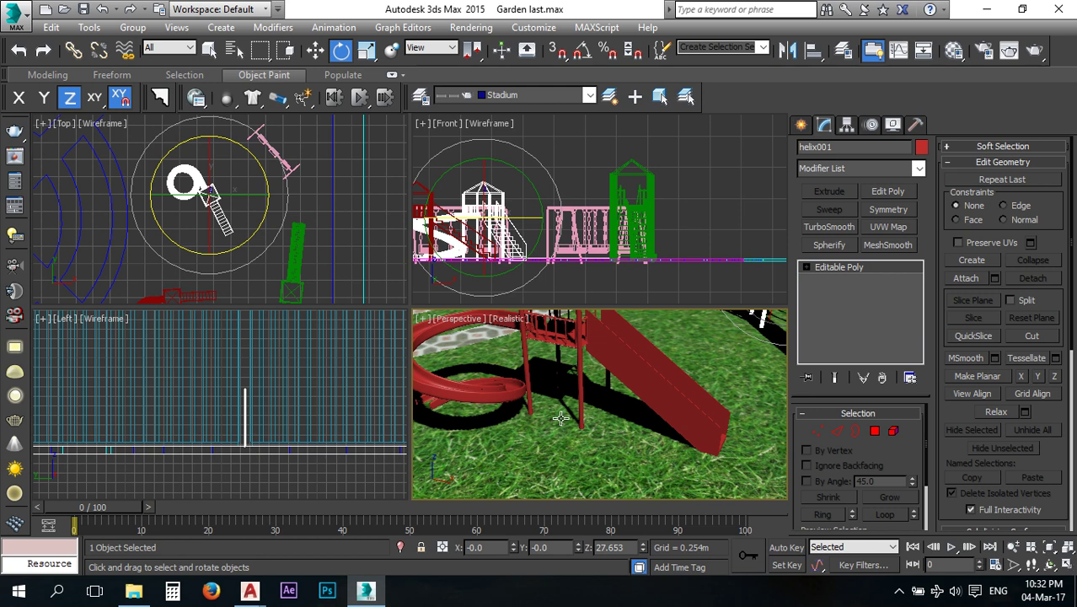
Rotate the original red spiral slide so its spiral faces the green slide, and shift it slightly on the lawn.
scroll(561, 418, down, 5)
middle_drag(202, 300, 218, 232)
click(196, 229)
drag(240, 195, 231, 253)
drag(241, 197, 287, 324)
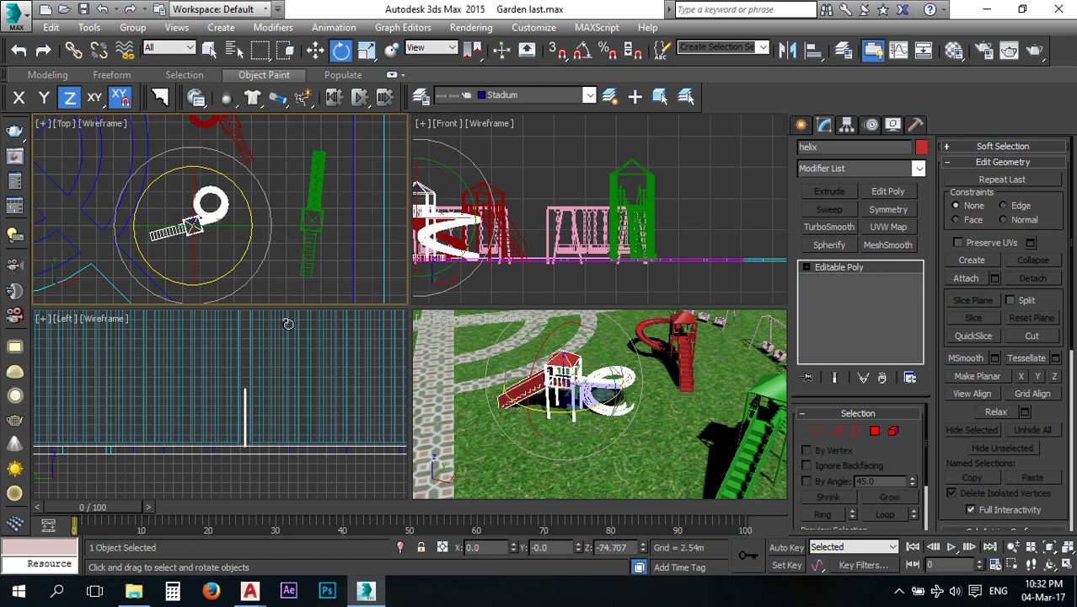
drag(248, 206, 232, 240)
middle_drag(232, 240, 240, 246)
key(w)
drag(224, 211, 226, 237)
middle_drag(244, 188, 228, 253)
Rotate the copied red spiral slide so its straight ramp points toward the circular paths, and move it away from the diagonal swing.
click(230, 211)
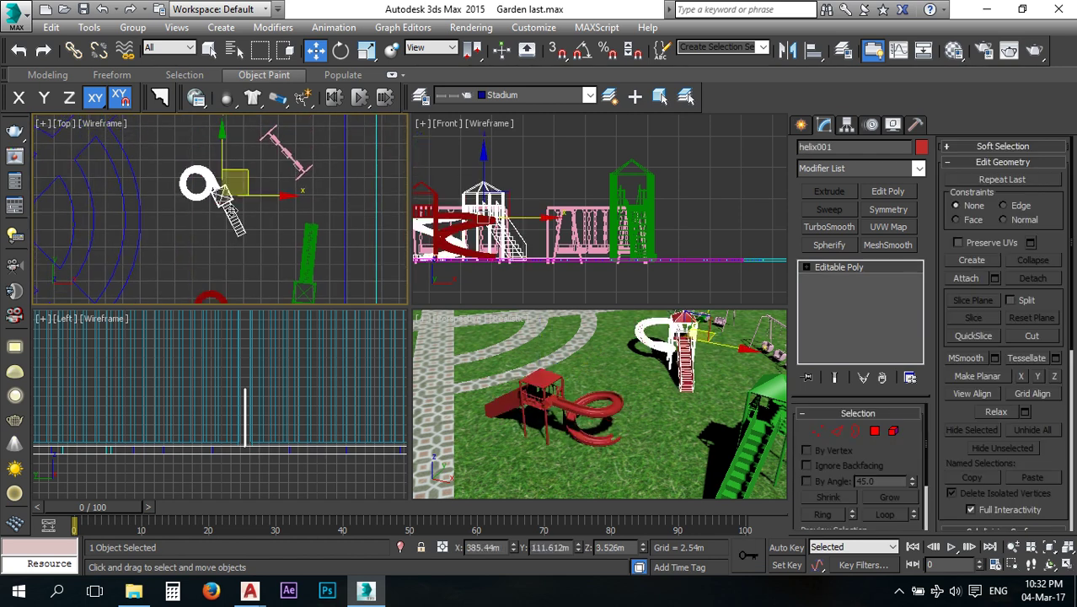
key(e)
drag(251, 191, 312, 383)
drag(321, 418, 301, 312)
key(w)
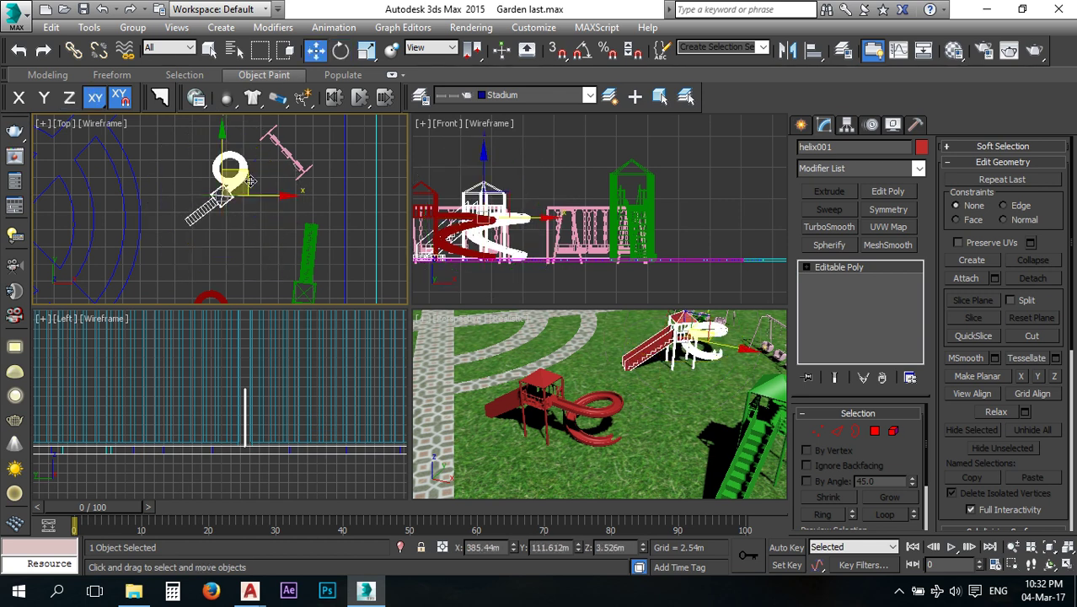
drag(253, 185, 233, 206)
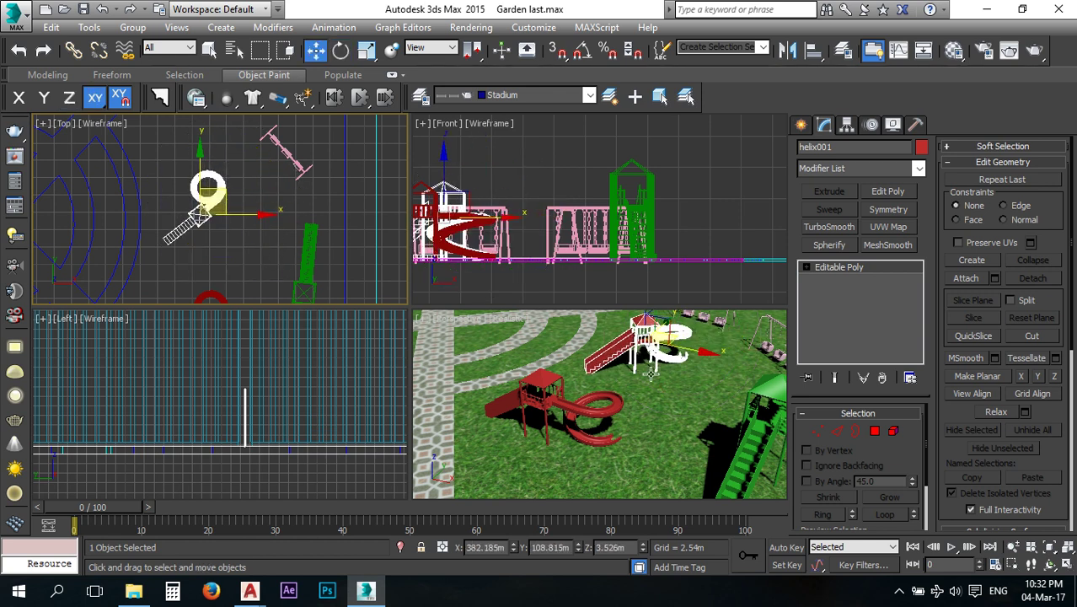
middle_drag(643, 371, 637, 379)
Examine the spacing of the slides and swings on the lawn in the perspective and top views.
middle_drag(263, 207, 257, 267)
click(287, 222)
scroll(262, 221, down, 5)
scroll(255, 224, up, 4)
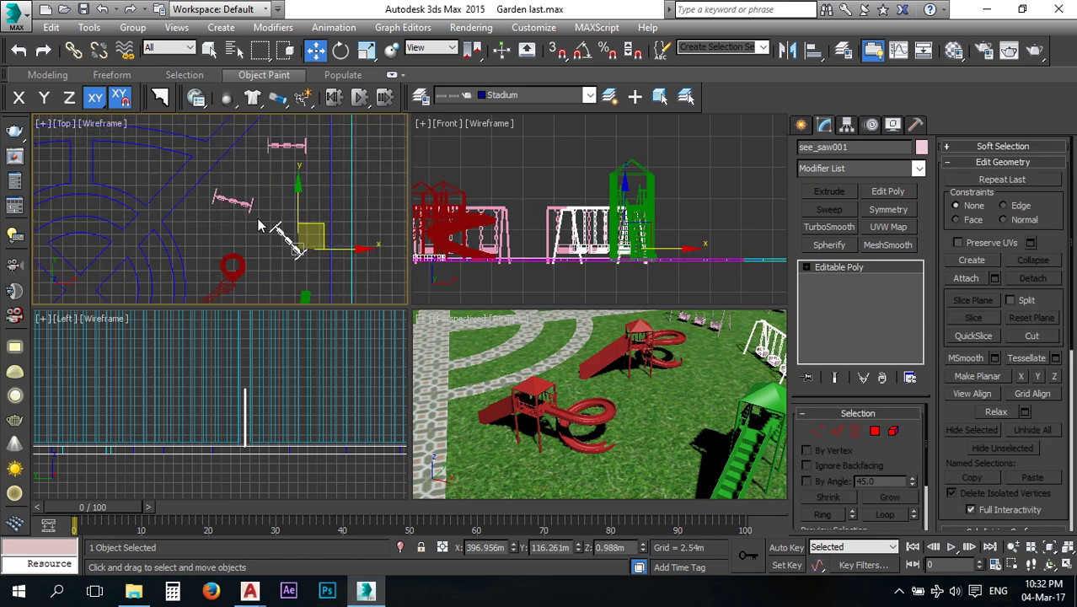
scroll(663, 419, down, 6)
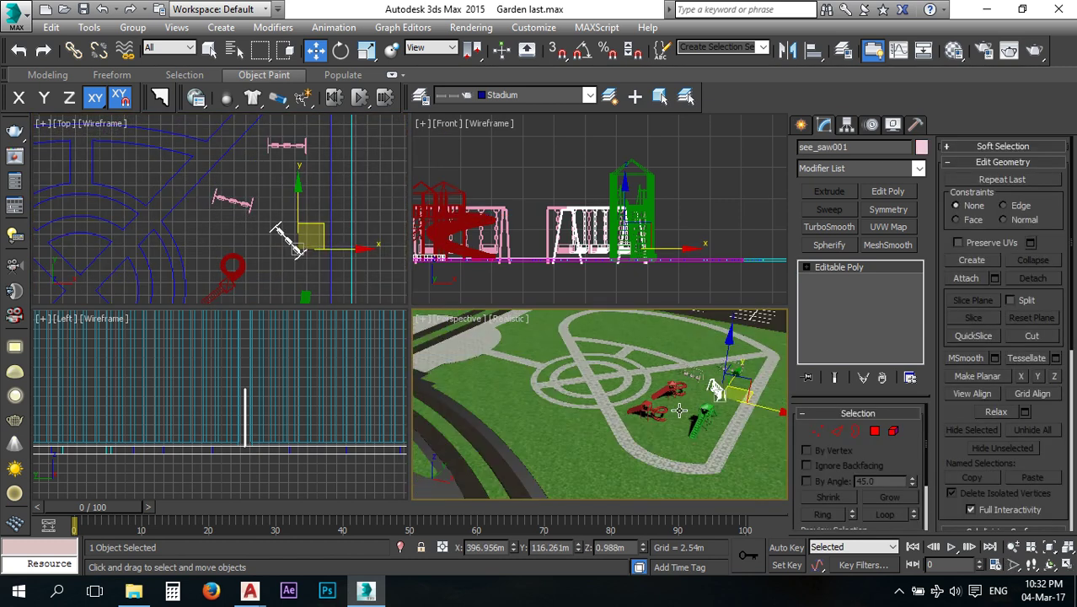
scroll(686, 406, up, 7)
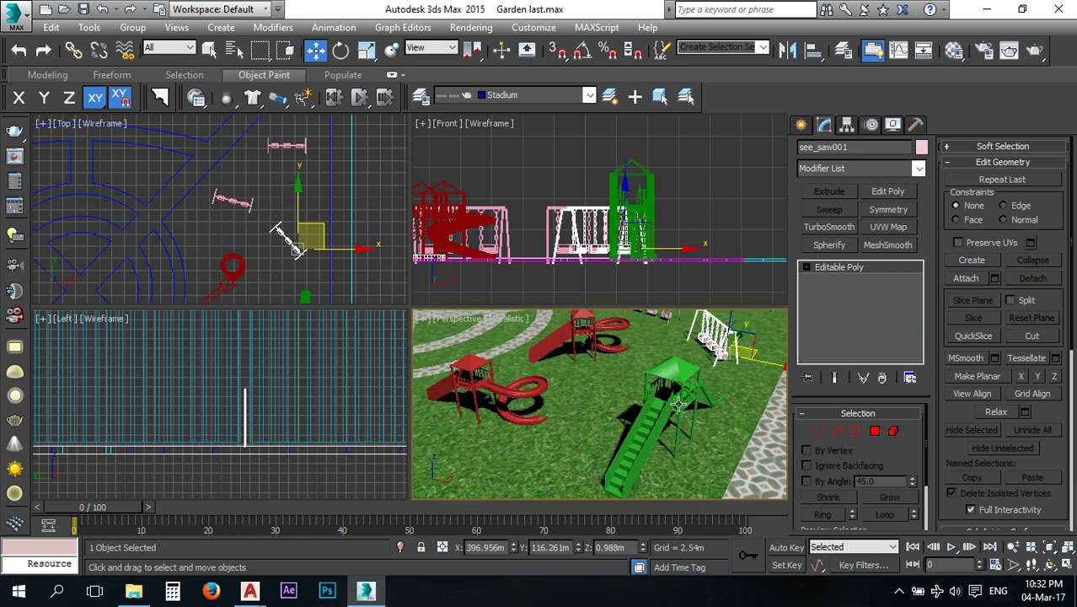
scroll(679, 405, up, 3)
scroll(657, 410, down, 2)
Make one copy of the green straight slide and place it between the original green slide and the diagonal swing.
click(657, 409)
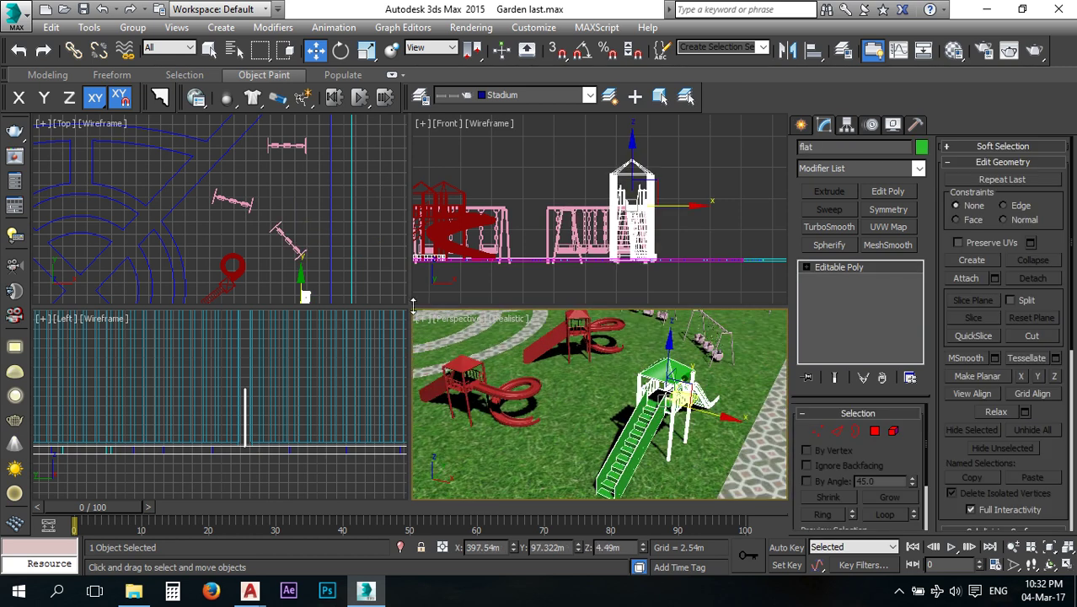
middle_drag(321, 264, 290, 193)
middle_drag(280, 255, 277, 257)
scroll(278, 257, up, 5)
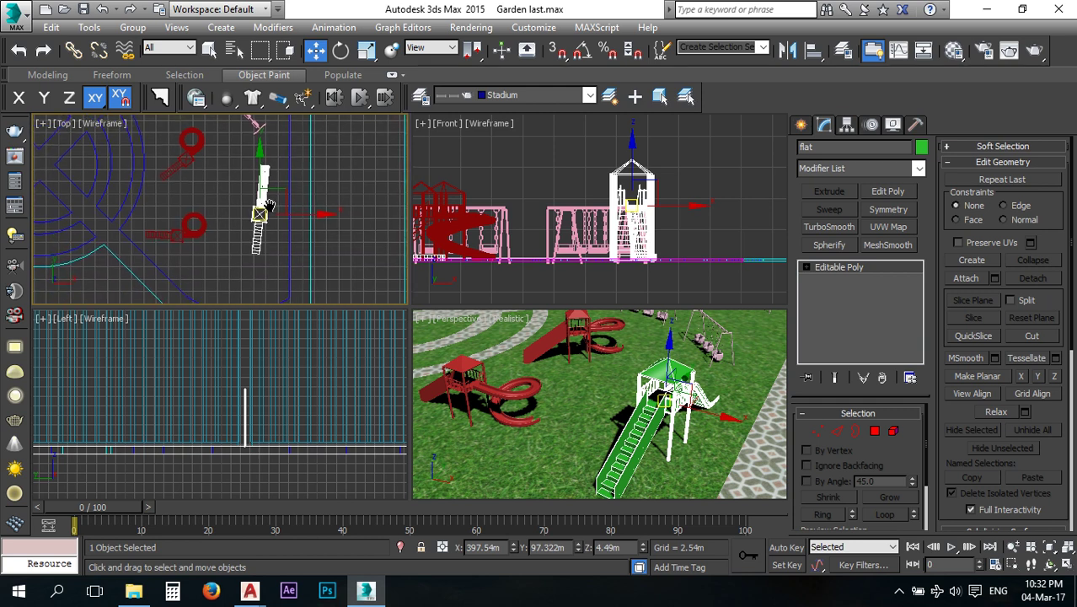
mouse_move(278, 185)
mouse_down()
mouse_move(287, 240)
mouse_move(258, 167)
mouse_move(290, 231)
mouse_move(267, 172)
mouse_move(262, 194)
mouse_up()
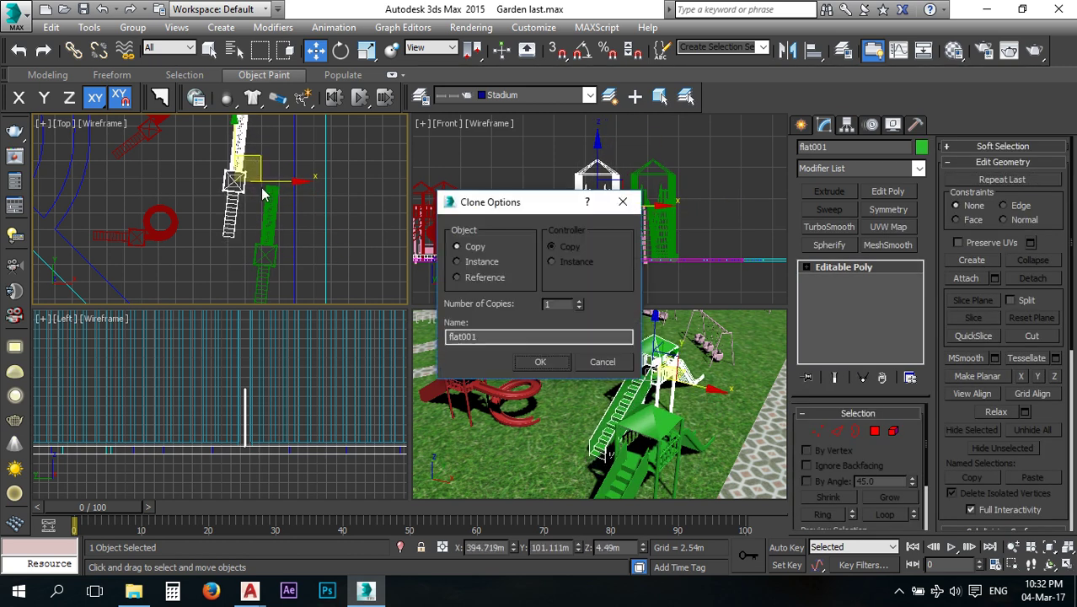
click(538, 361)
Rotate the green slide copy to a diagonal angle and move it slightly toward the diagonal swing.
middle_drag(302, 233, 297, 257)
key(r)
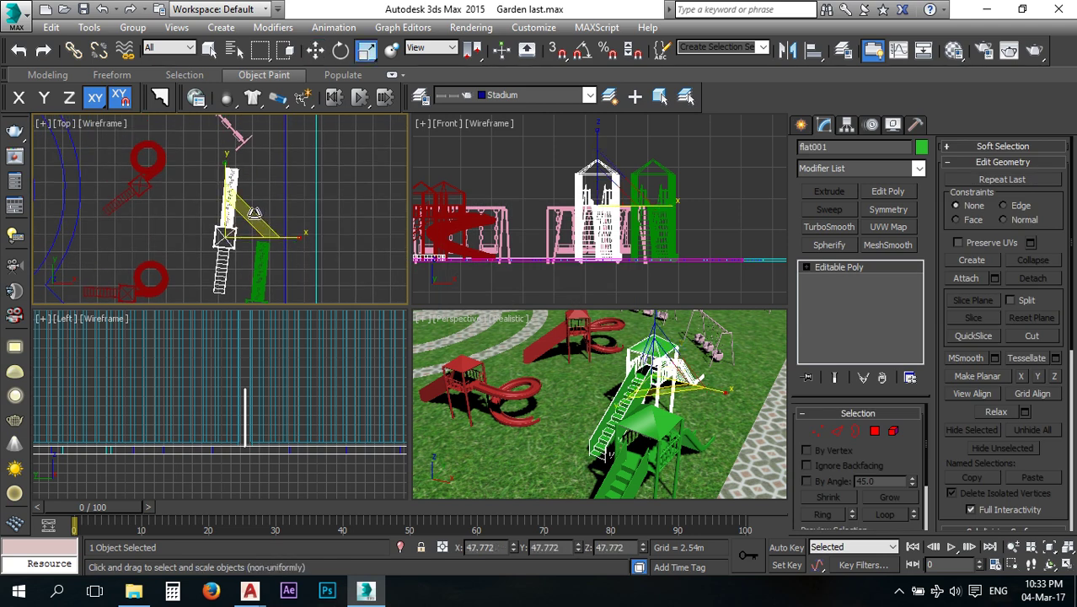
key(e)
drag(273, 199, 288, 282)
key(w)
mouse_move(250, 217)
mouse_down()
mouse_move(242, 189)
mouse_move(248, 203)
mouse_up()
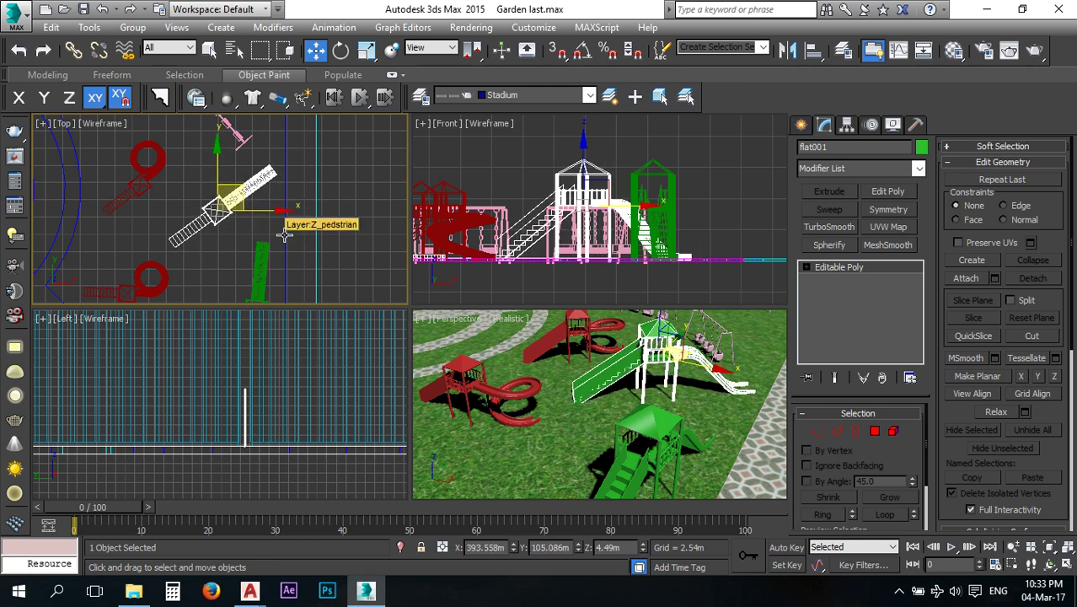
Turn the green slide copy around so its chute points toward the red slides, and shift it nearer the straight path.
key(e)
drag(261, 171, 334, 24)
key(w)
drag(237, 202, 252, 178)
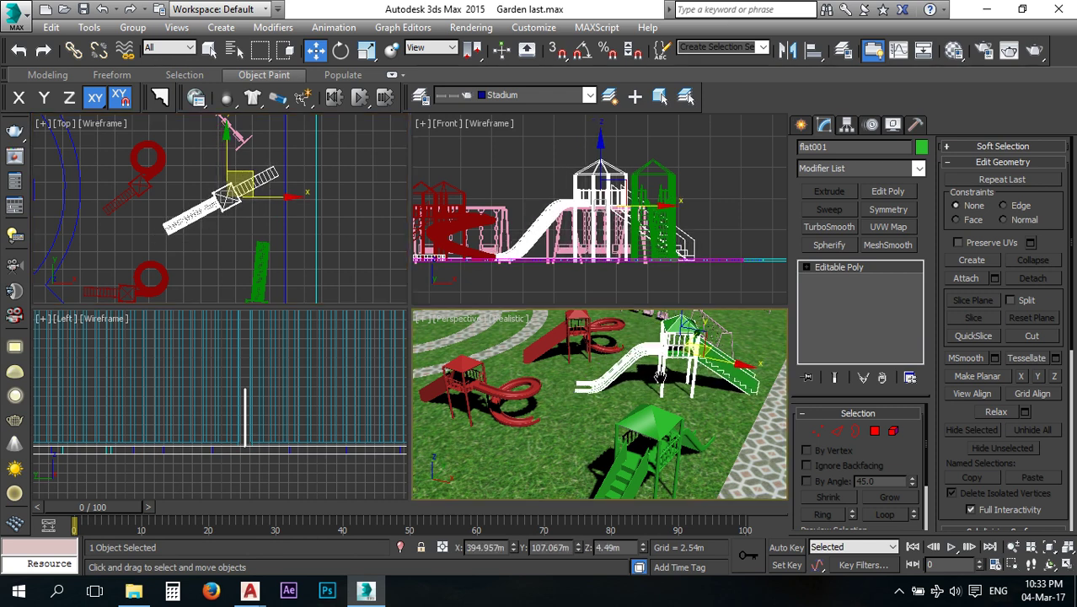
Examine the playground group and its three swing sets from close up and from farther away.
scroll(664, 377, down, 4)
scroll(593, 390, down, 2)
scroll(566, 440, down, 3)
scroll(647, 358, up, 6)
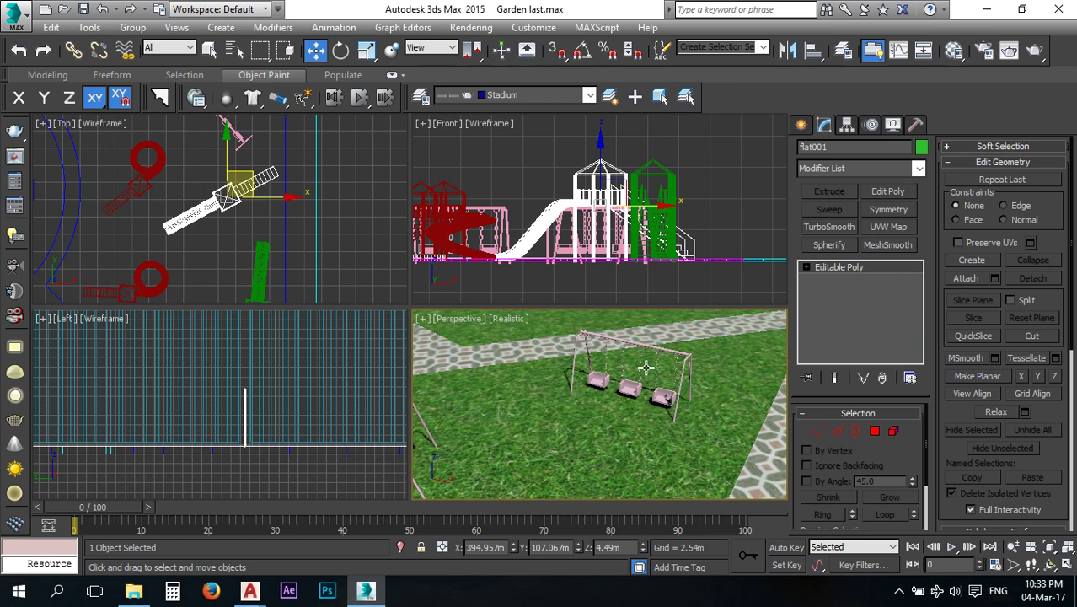
scroll(668, 370, down, 3)
middle_drag(561, 415, 603, 382)
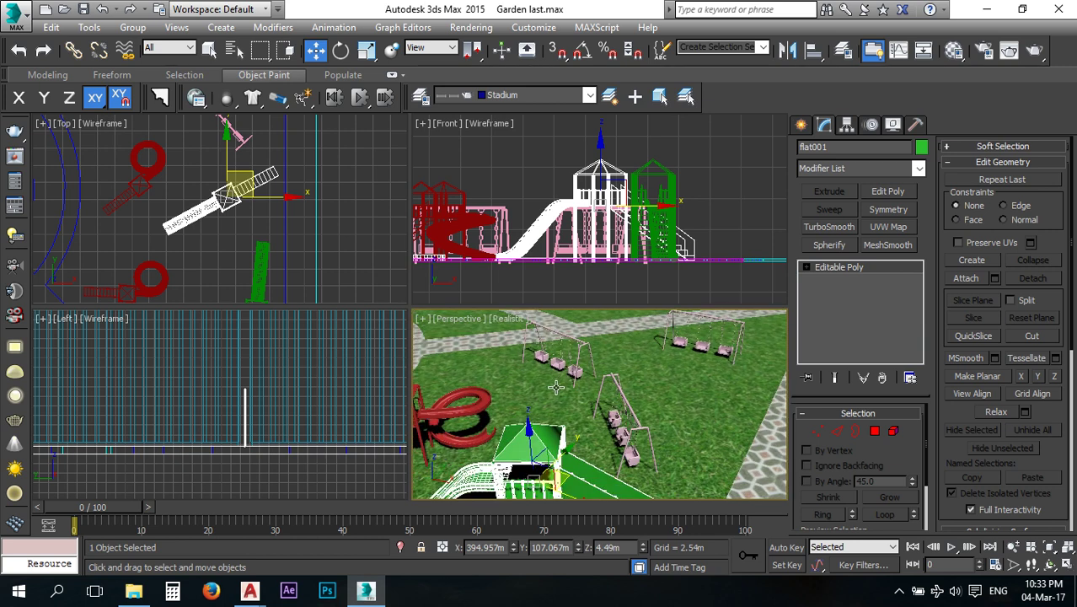
scroll(556, 383, down, 5)
scroll(251, 231, down, 6)
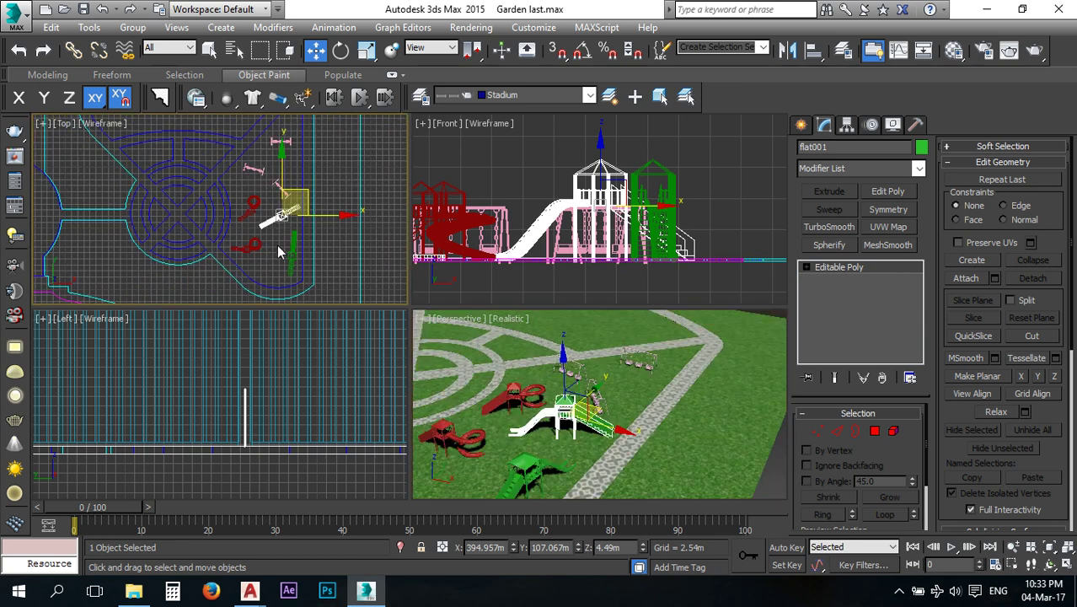
Copy the green slide copy, the original red spiral slide and two angled swing sets together to the round-ended lawn beyond the circular paths.
ctrl+click(250, 245)
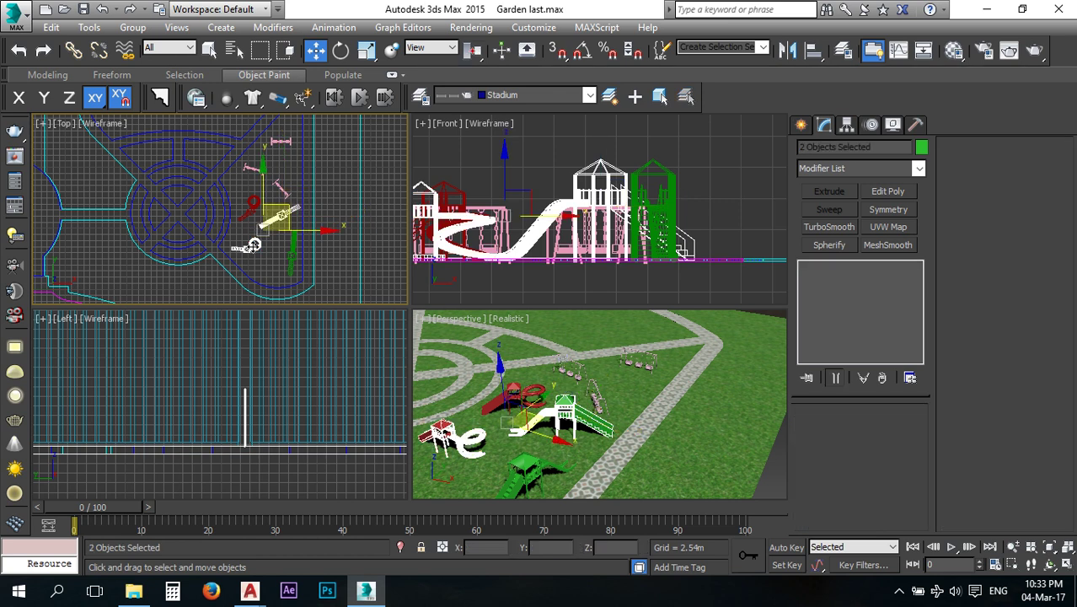
ctrl+click(279, 189)
ctrl+click(257, 168)
middle_drag(223, 169, 363, 224)
middle_drag(283, 180, 251, 224)
mouse_move(396, 283)
mouse_down()
mouse_move(267, 191)
mouse_move(264, 152)
mouse_move(258, 176)
mouse_up()
click(539, 363)
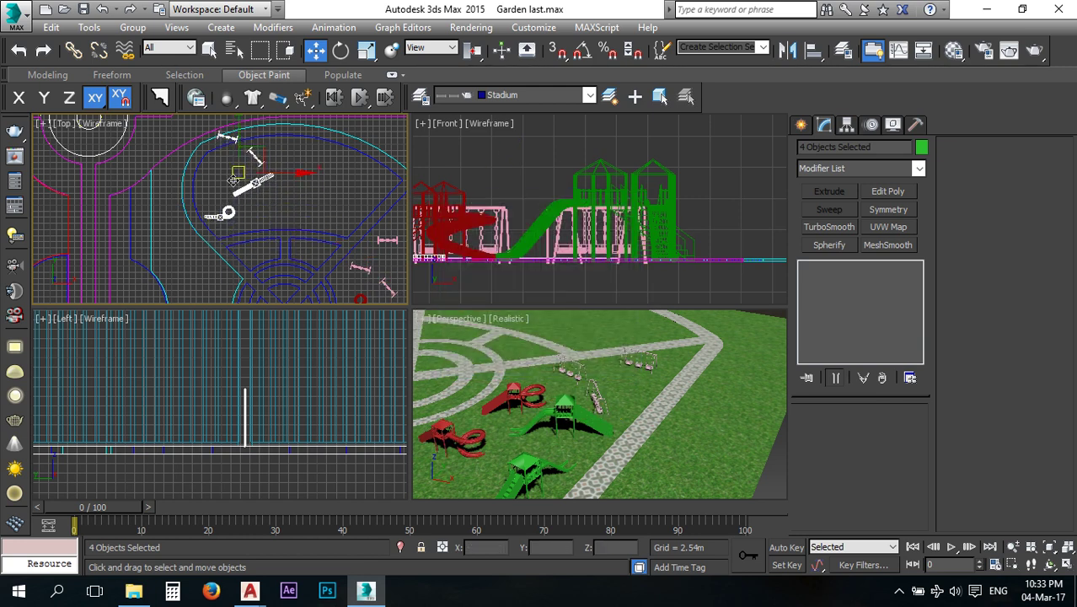
Move and rotate the two newly copied swing sets so they line the curved path around the lawn.
scroll(254, 196, up, 3)
click(285, 187)
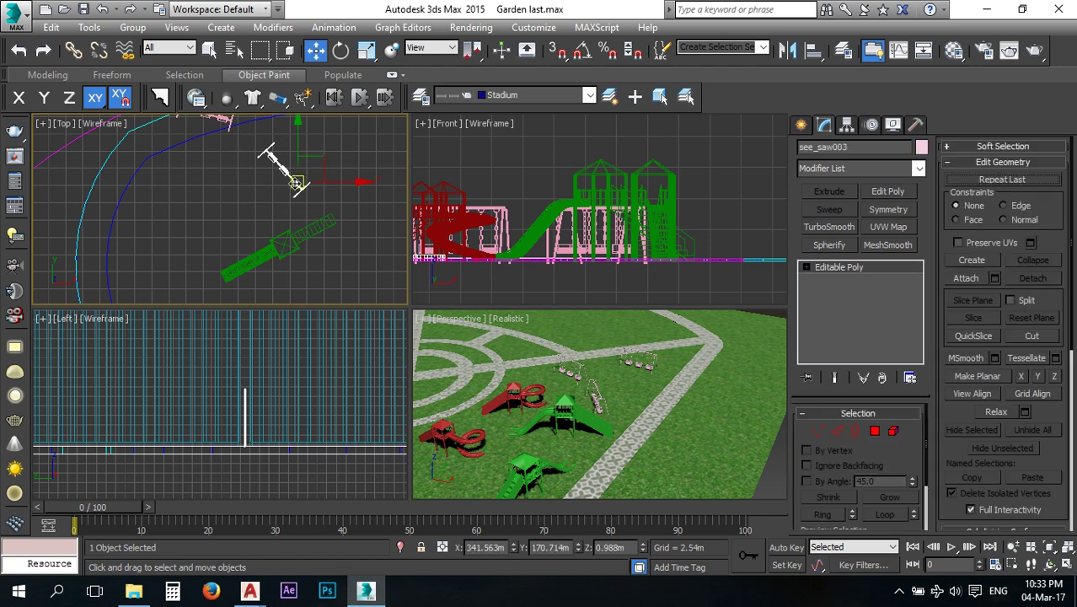
drag(314, 164, 286, 265)
key(e)
middle_drag(284, 200, 276, 266)
click(212, 185)
key(w)
drag(250, 173, 318, 171)
key(e)
middle_drag(305, 216, 269, 134)
click(294, 234)
click(245, 224)
Rotate the newly copied red spiral slide around the vertical axis on the round-ended lawn.
middle_drag(186, 301, 179, 222)
click(155, 258)
drag(183, 206, 187, 231)
middle_drag(229, 175, 195, 253)
Rotate the newly copied green slide around the vertical axis to a steeper diagonal beside the two swing sets.
click(176, 213)
middle_drag(179, 211, 185, 190)
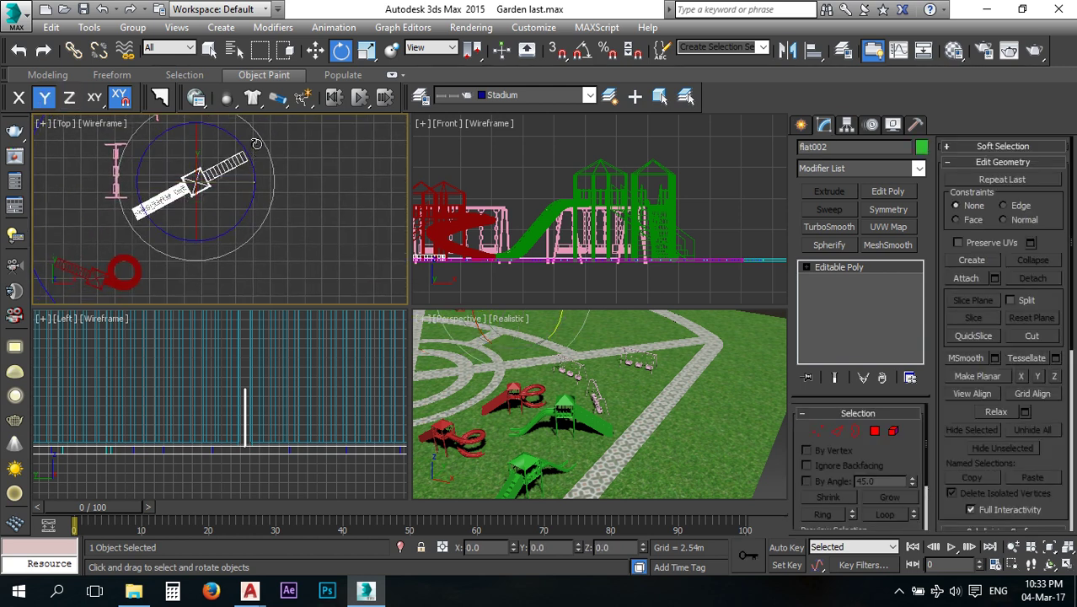
drag(252, 165, 246, 141)
middle_drag(232, 182, 242, 263)
middle_drag(532, 387, 632, 450)
middle_drag(548, 355, 558, 411)
scroll(592, 380, up, 4)
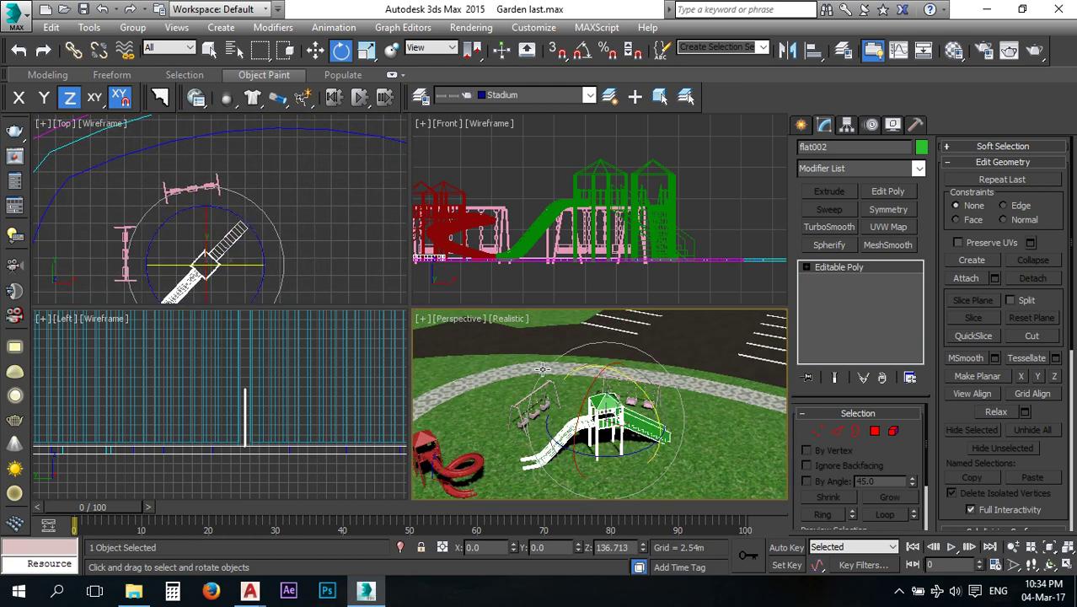
Move the newly copied green slide beyond the swing sets near the curved path, and rotate its ladder end toward the path.
middle_drag(262, 231, 262, 221)
key(w)
drag(221, 238, 287, 159)
middle_drag(287, 159, 263, 255)
key(e)
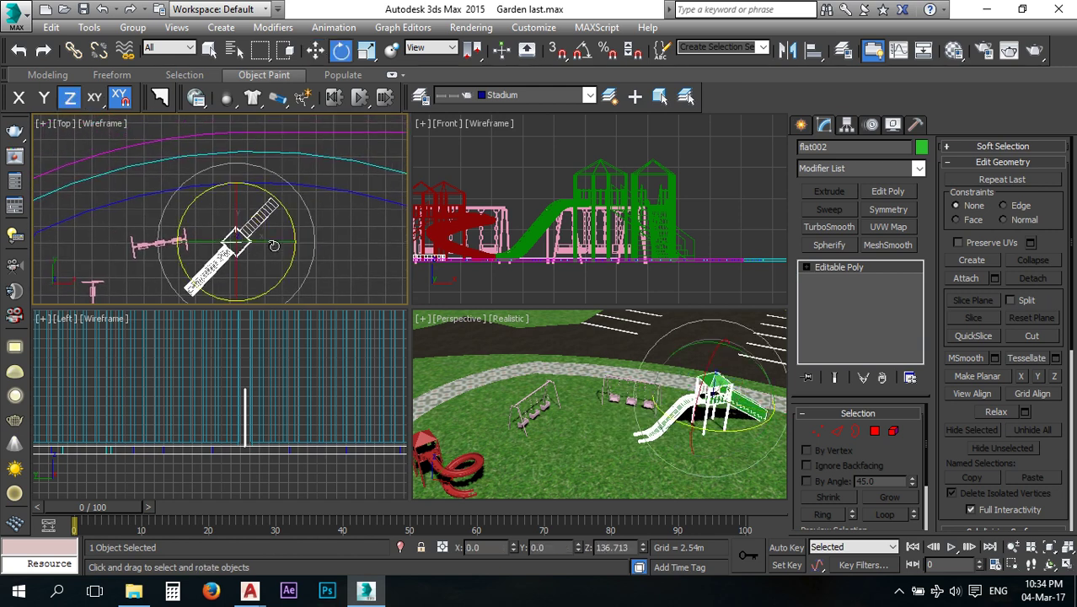
drag(287, 219, 291, 175)
key(w)
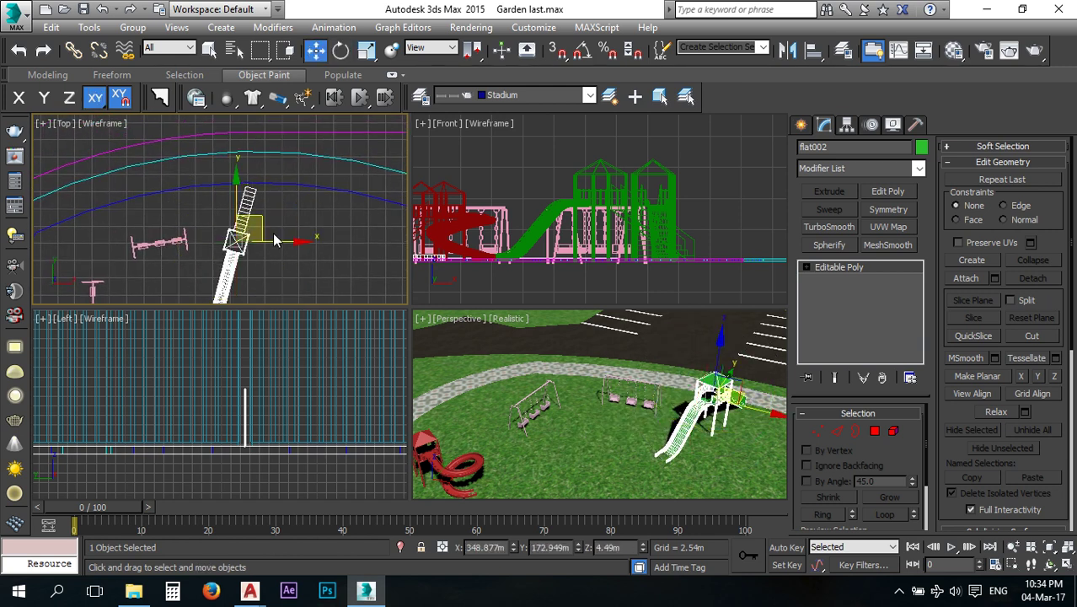
drag(262, 220, 275, 223)
Examine the whole garden layout with both playground groups and clear the selection.
scroll(528, 330, down, 2)
scroll(542, 377, down, 2)
scroll(542, 377, down, 3)
scroll(635, 416, down, 1)
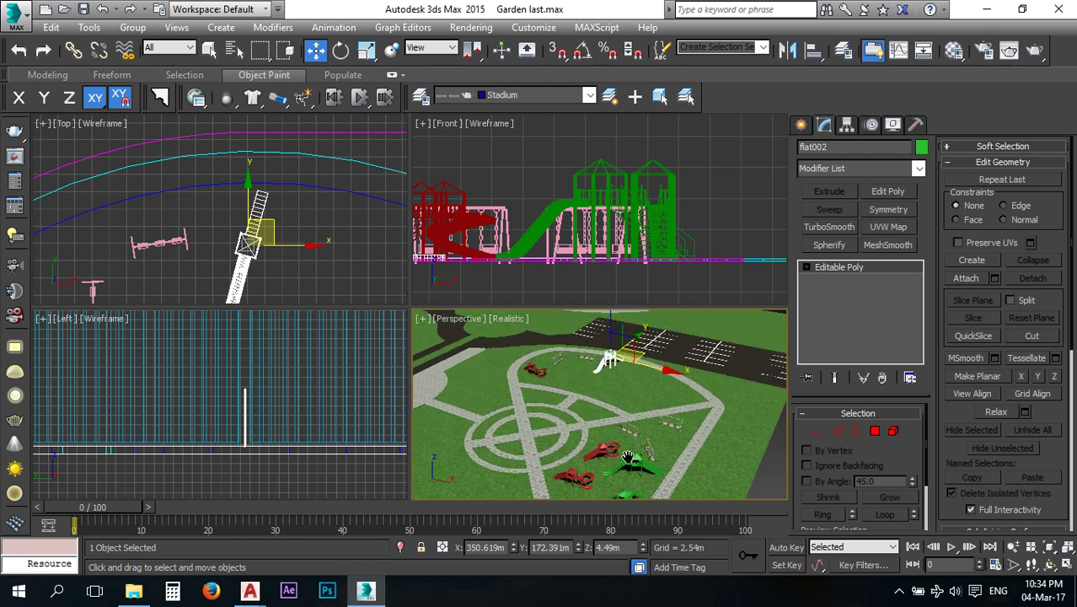
scroll(628, 457, down, 3)
scroll(615, 447, up, 4)
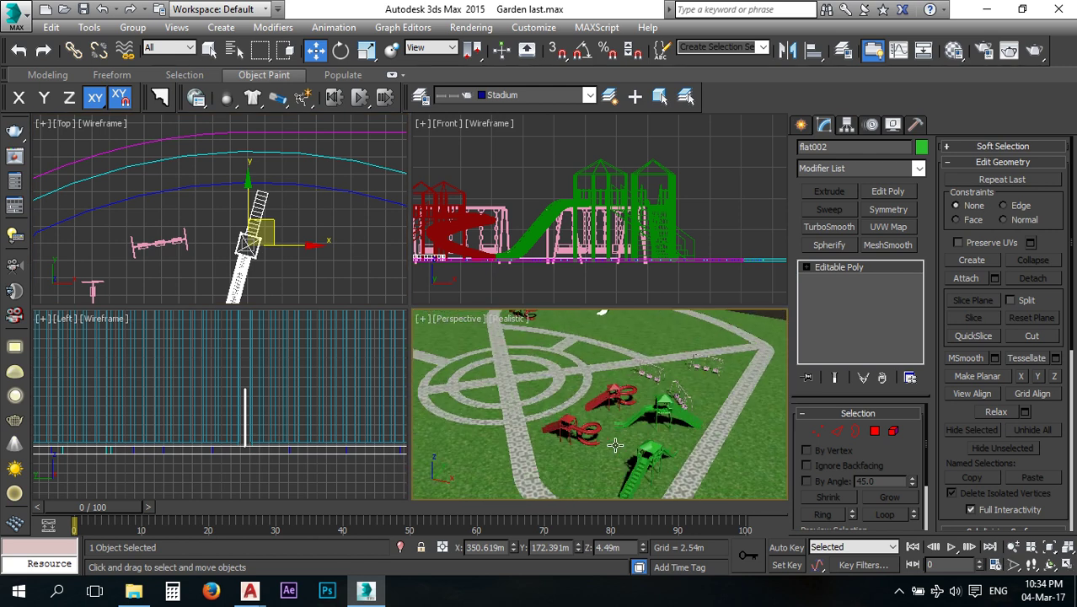
middle_drag(577, 415, 613, 405)
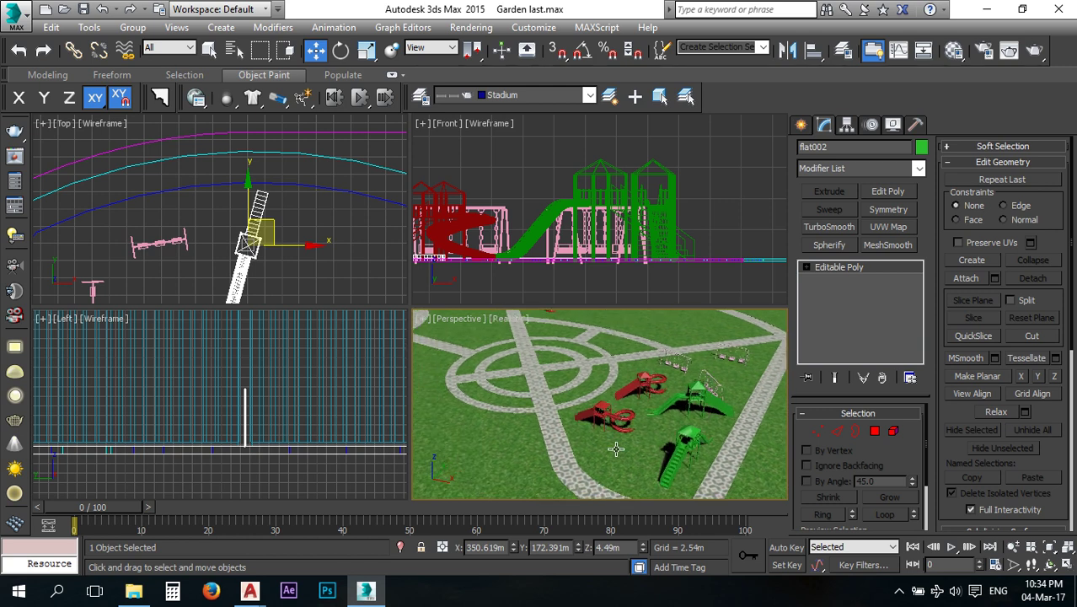
scroll(281, 222, down, 3)
scroll(324, 244, up, 4)
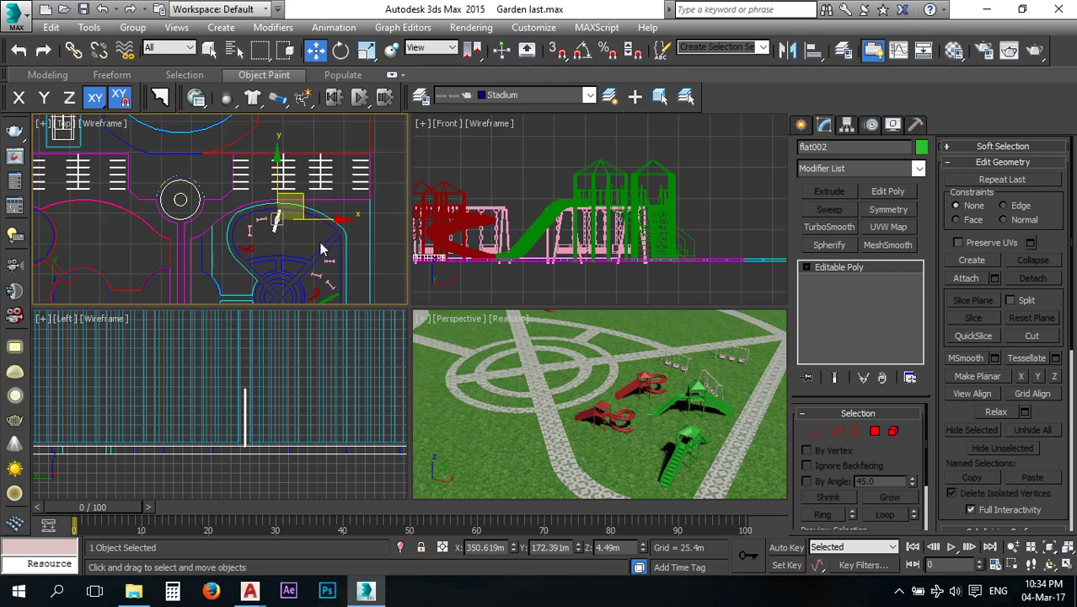
click(341, 246)
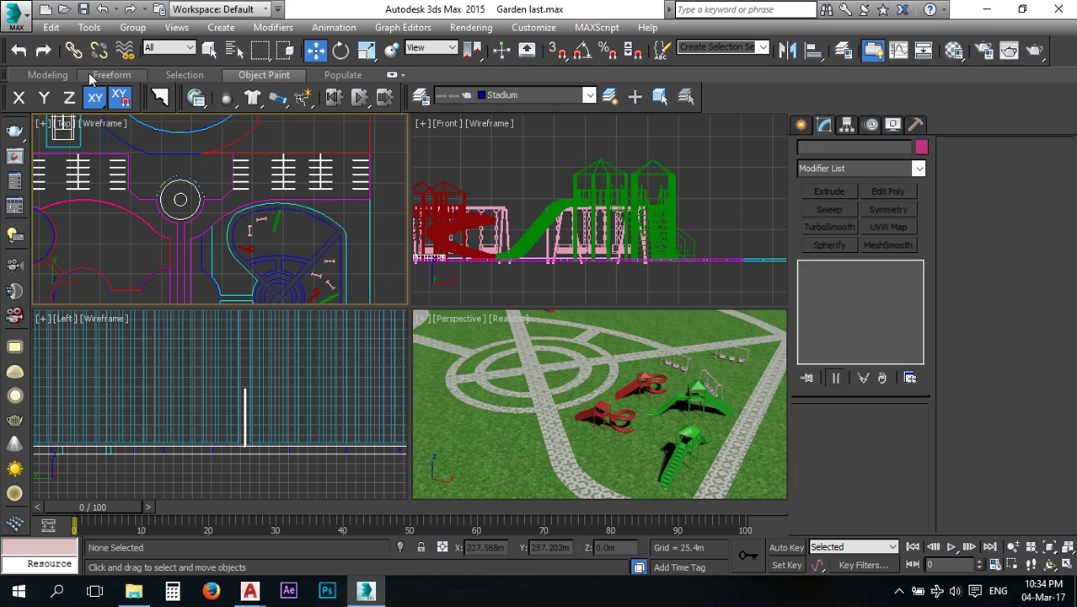
Save the garden scene and look over the layout from the playgrounds to the round paved plazas.
click(84, 10)
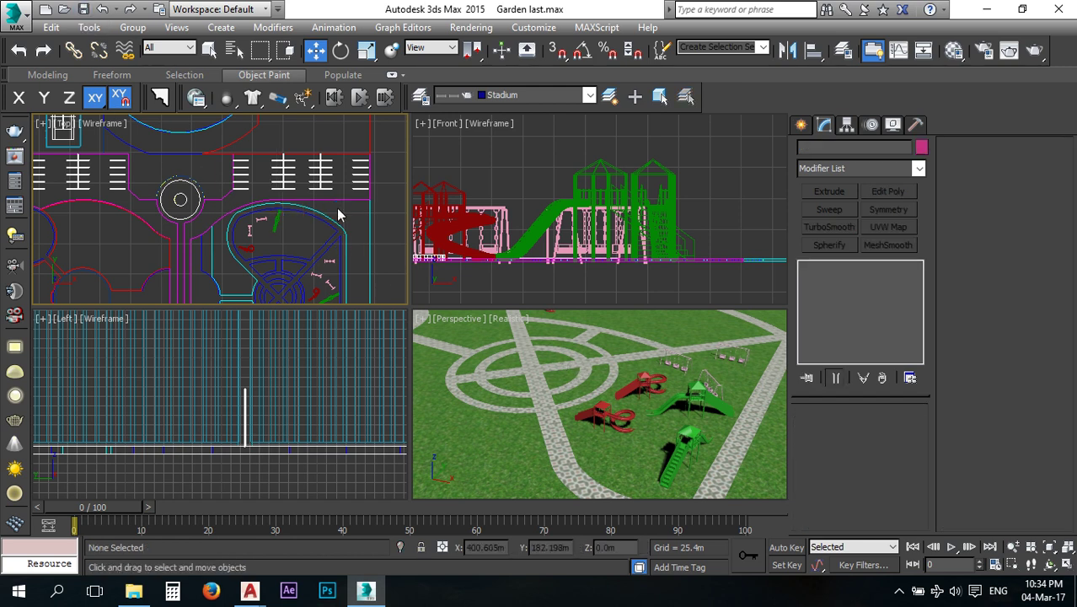
scroll(658, 223, down, 5)
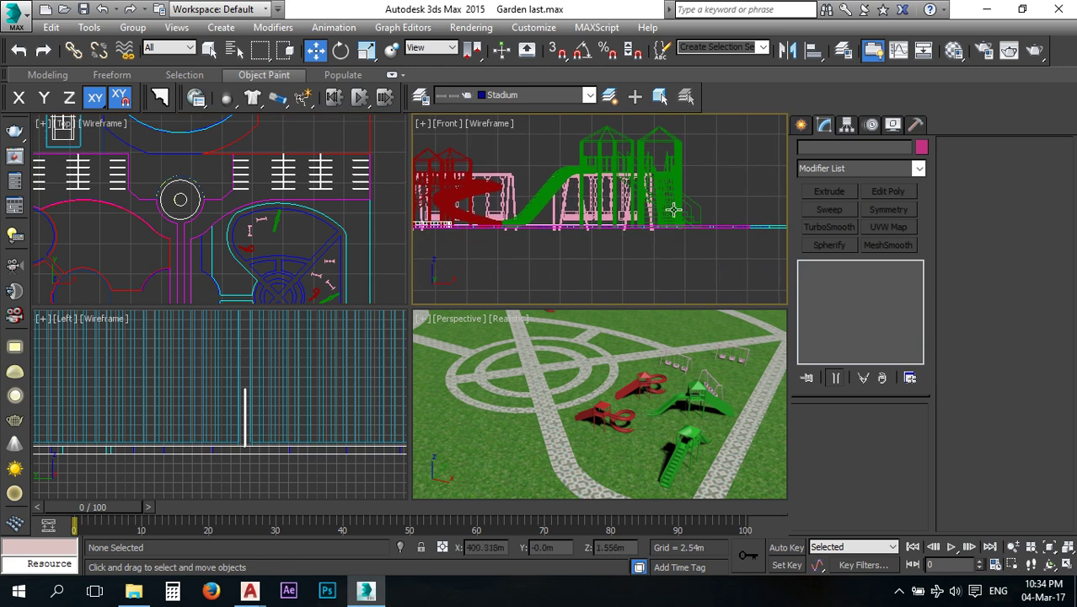
middle_drag(616, 372, 629, 409)
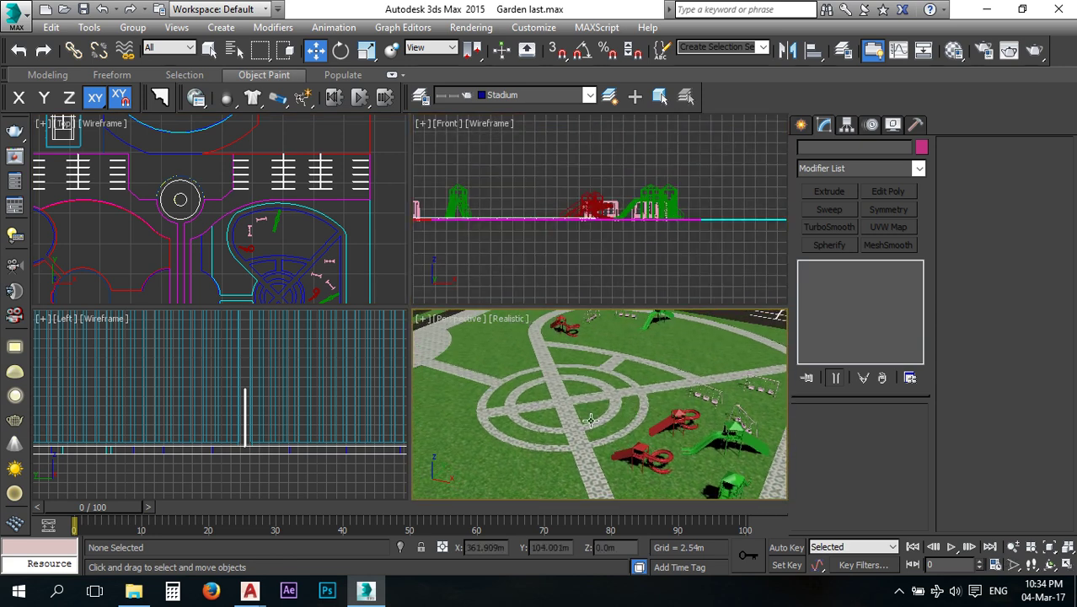
scroll(589, 419, down, 4)
mouse_move(564, 388)
middle_down()
mouse_move(650, 431)
mouse_move(607, 396)
middle_up()
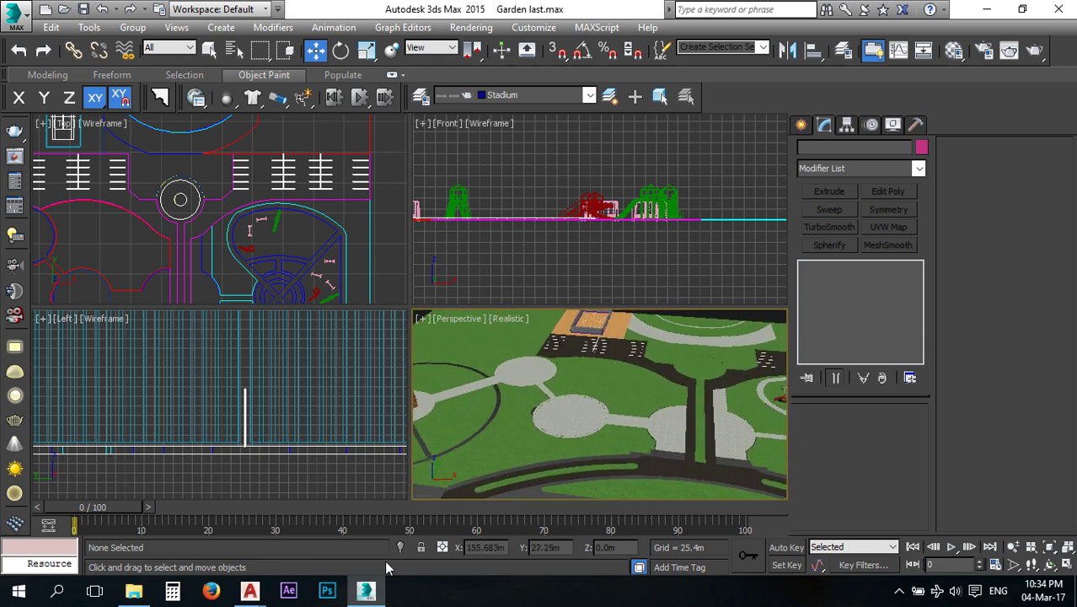
Switch to the AutoCAD site plan and examine the table arrangement on the round plaza labelled "MESAS con internet".
mouse_move(251, 592)
click(330, 518)
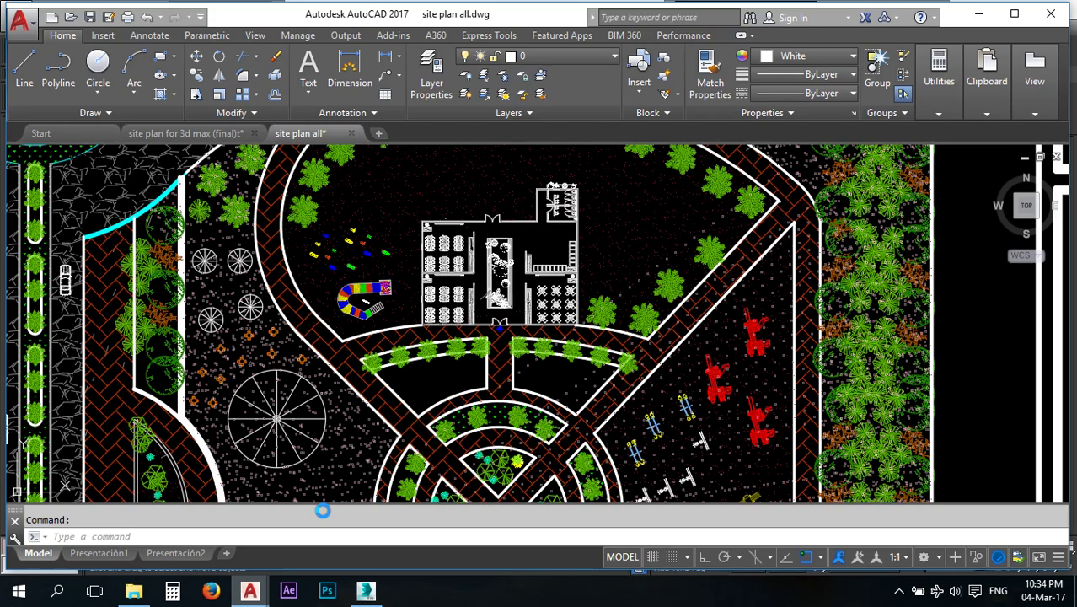
scroll(194, 389, down, 2)
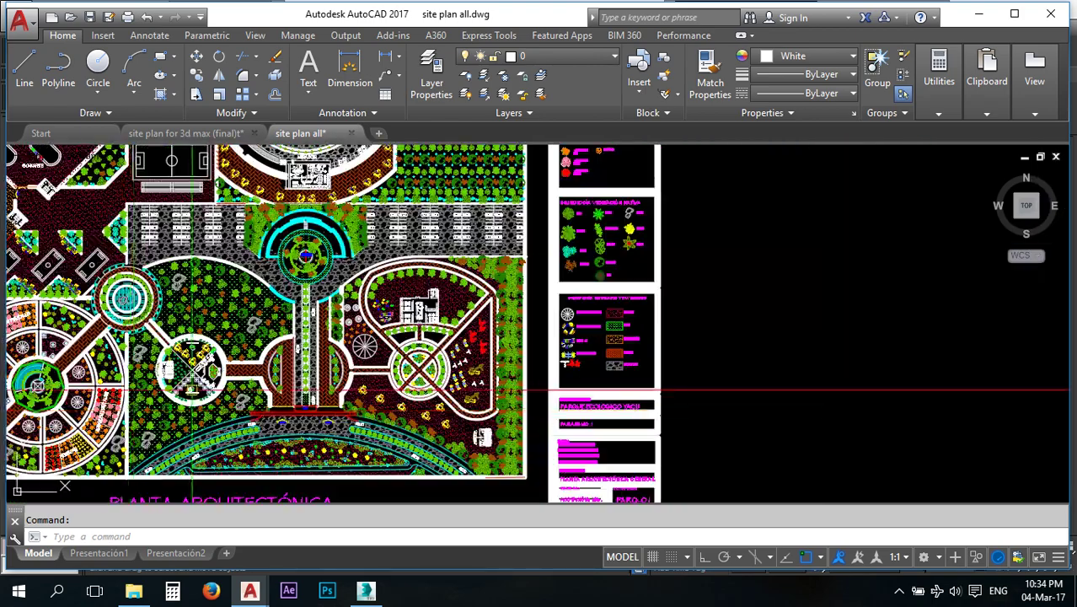
scroll(178, 381, up, 2)
scroll(179, 381, up, 4)
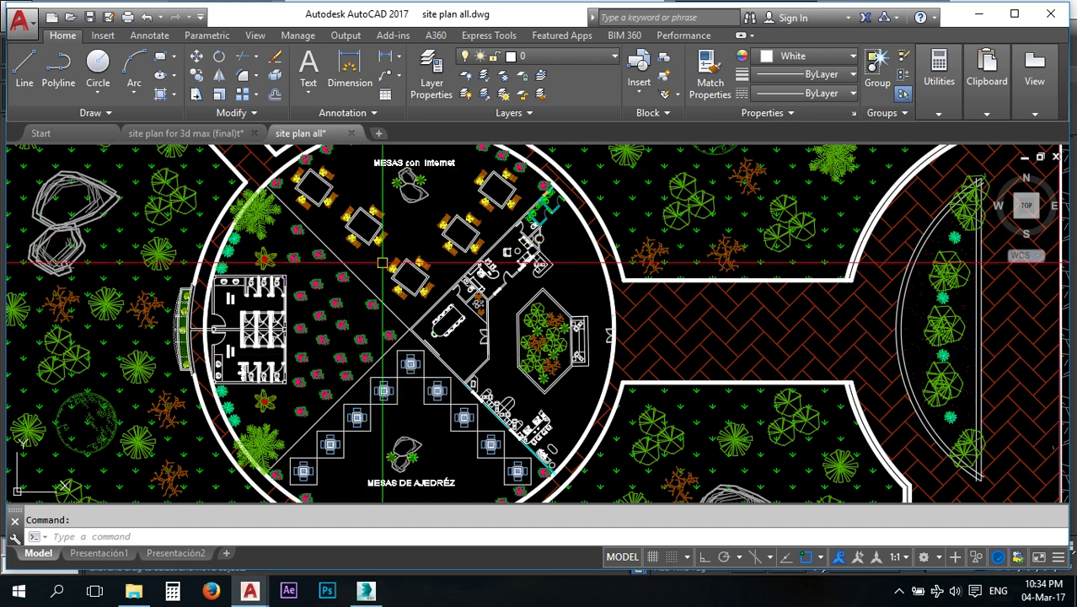
middle_drag(397, 258, 384, 324)
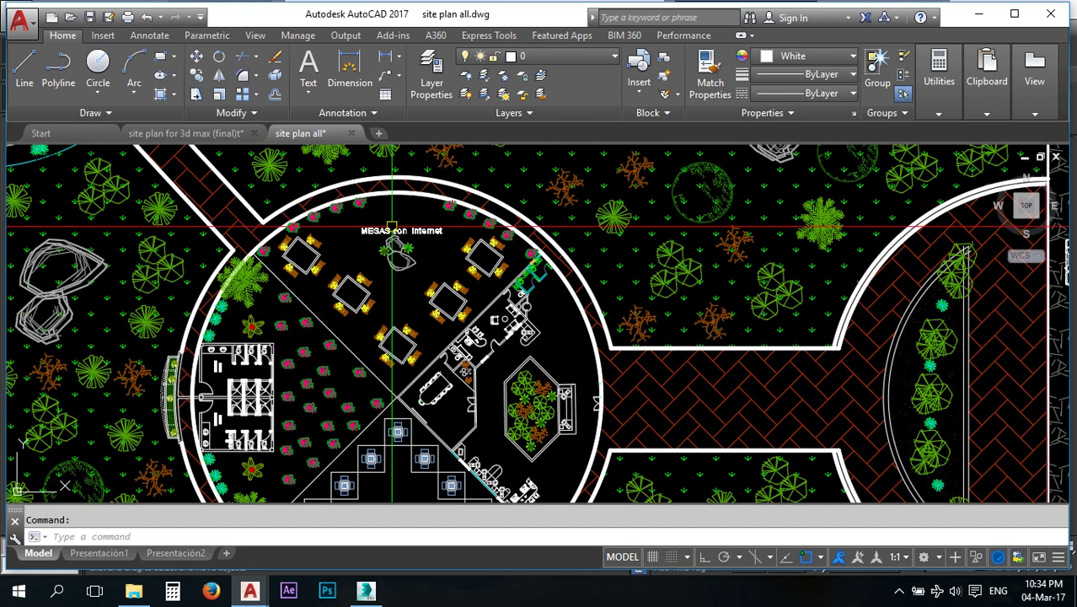
Switch back to 3ds Max and merge classic table and chair.max from the scenes folder onto the round paved plaza.
click(365, 592)
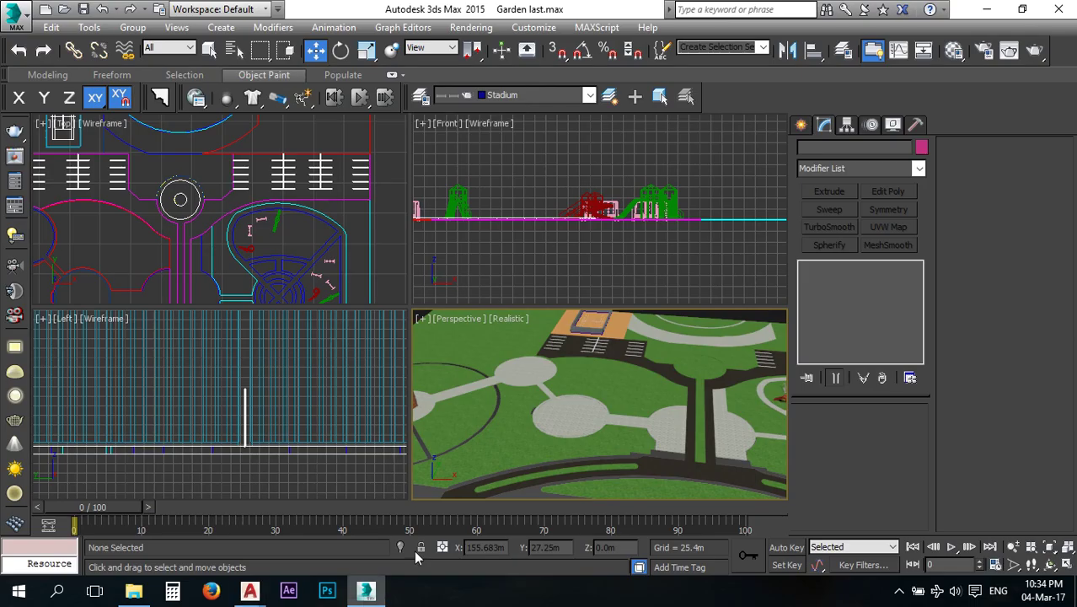
click(134, 591)
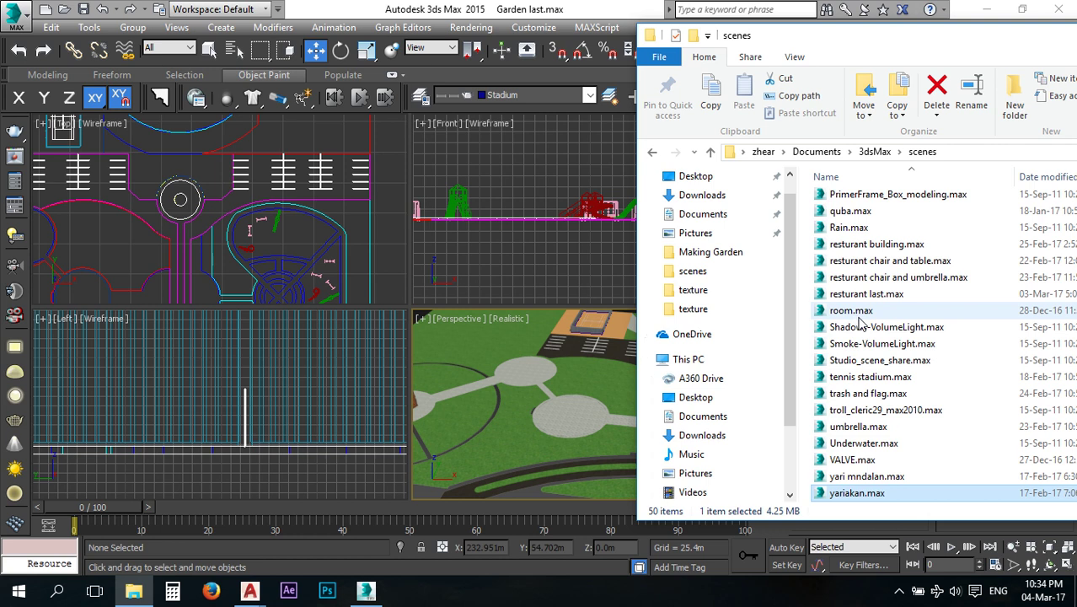
drag(882, 43, 699, 43)
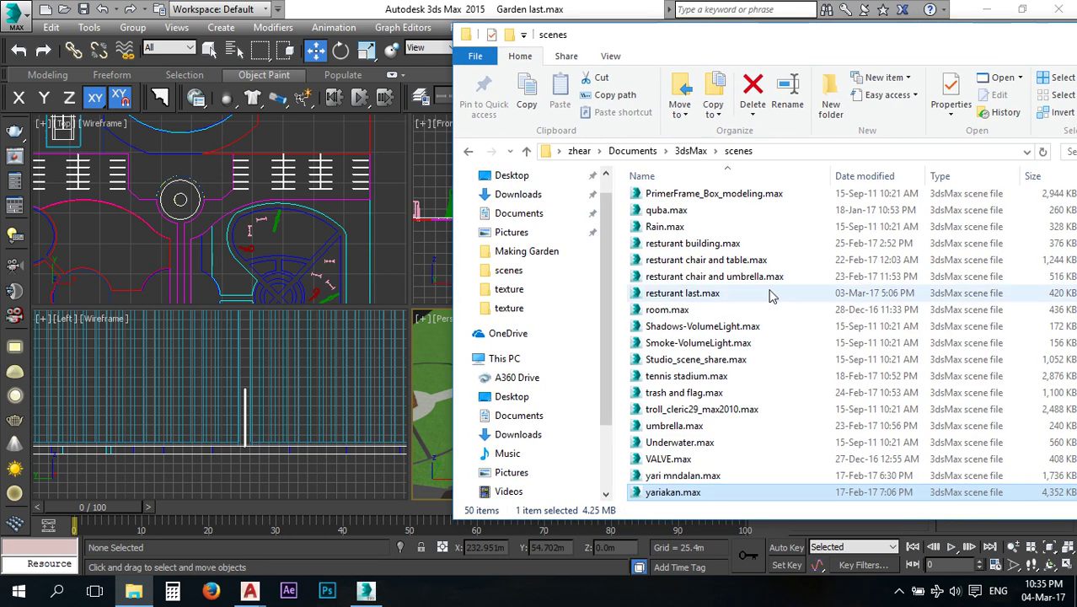
click(688, 260)
scroll(684, 266, up, 10)
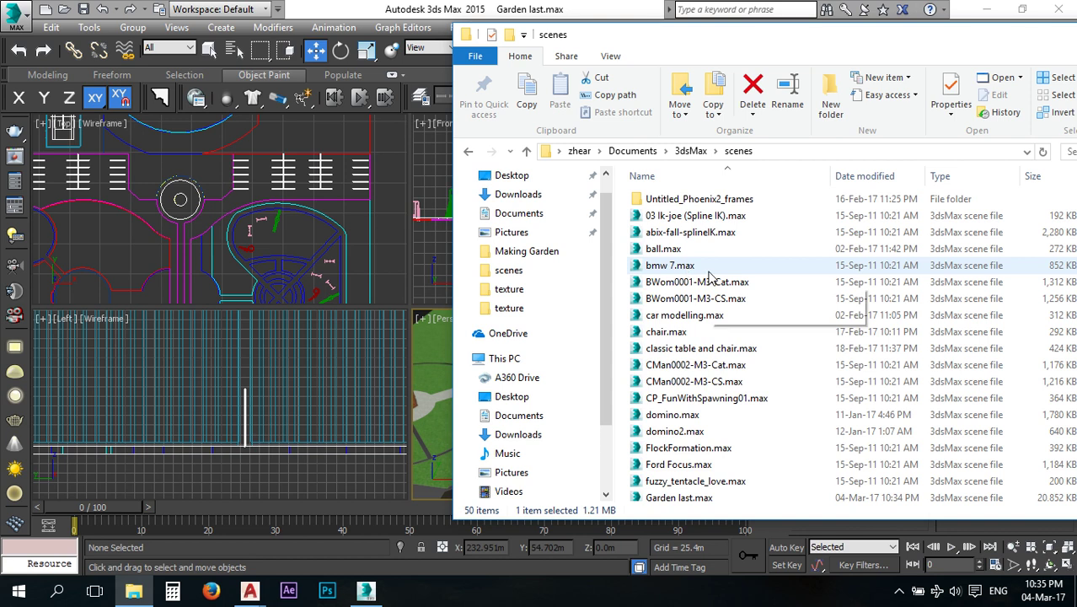
click(704, 348)
drag(656, 42, 885, 69)
drag(907, 381, 571, 421)
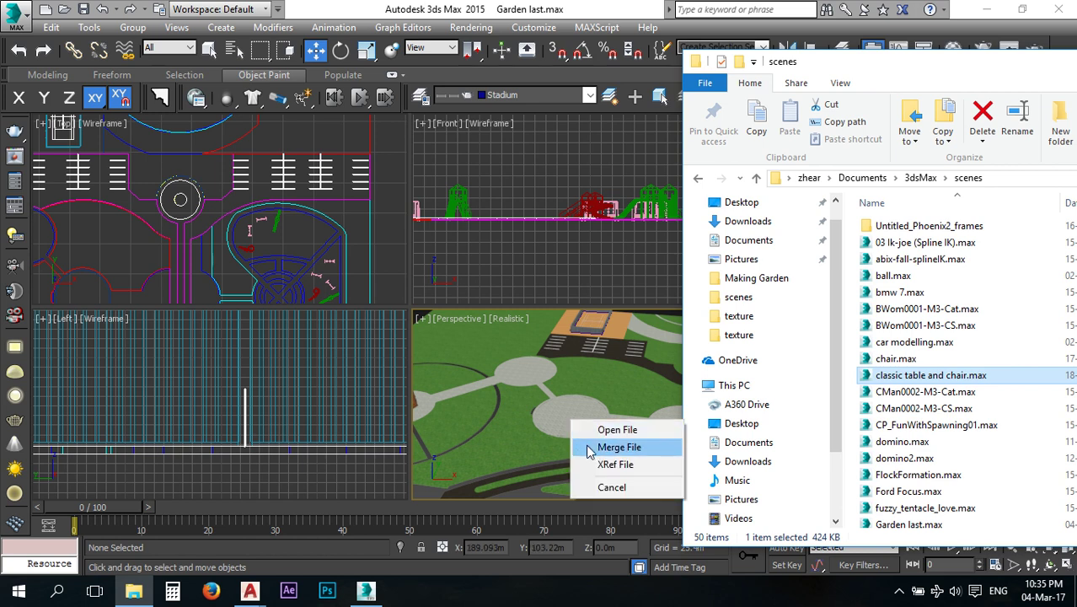
click(613, 445)
scroll(575, 418, up, 7)
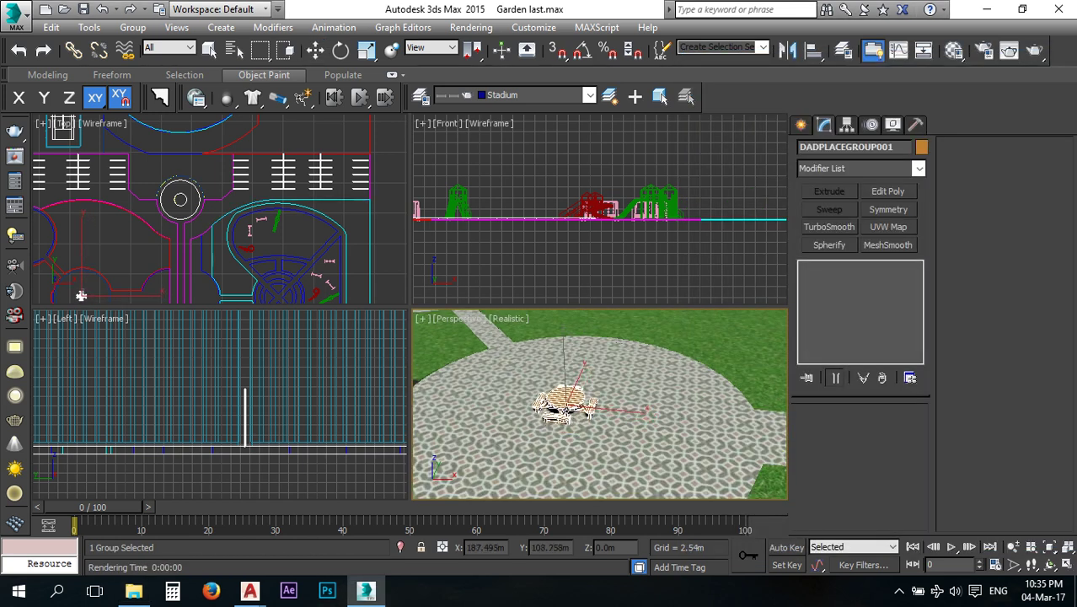
click(81, 285)
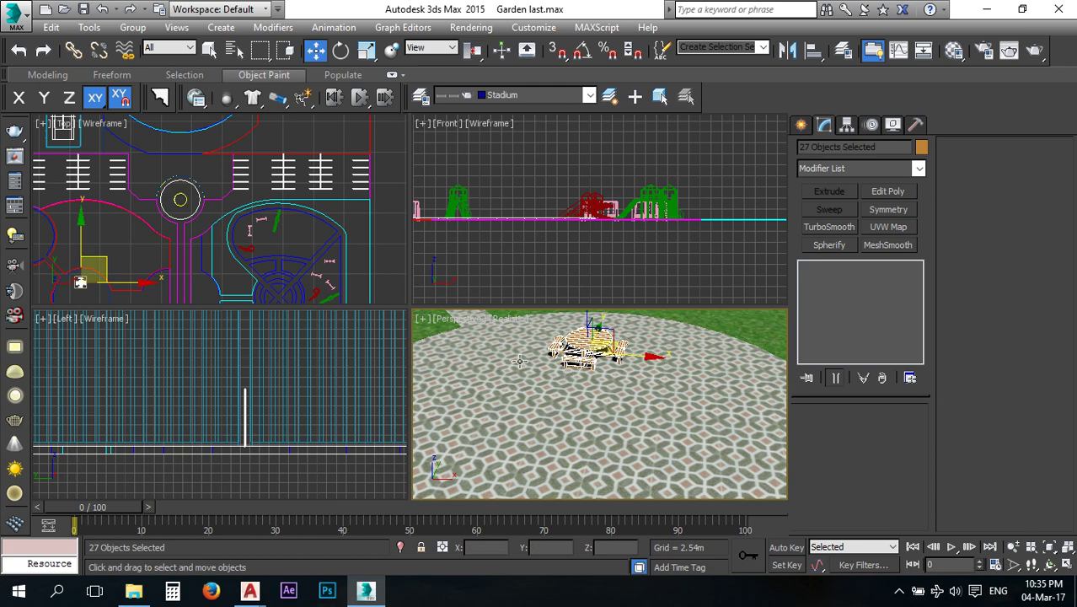
Group the merged table and bench objects under the name "table and chair classic".
key(z)
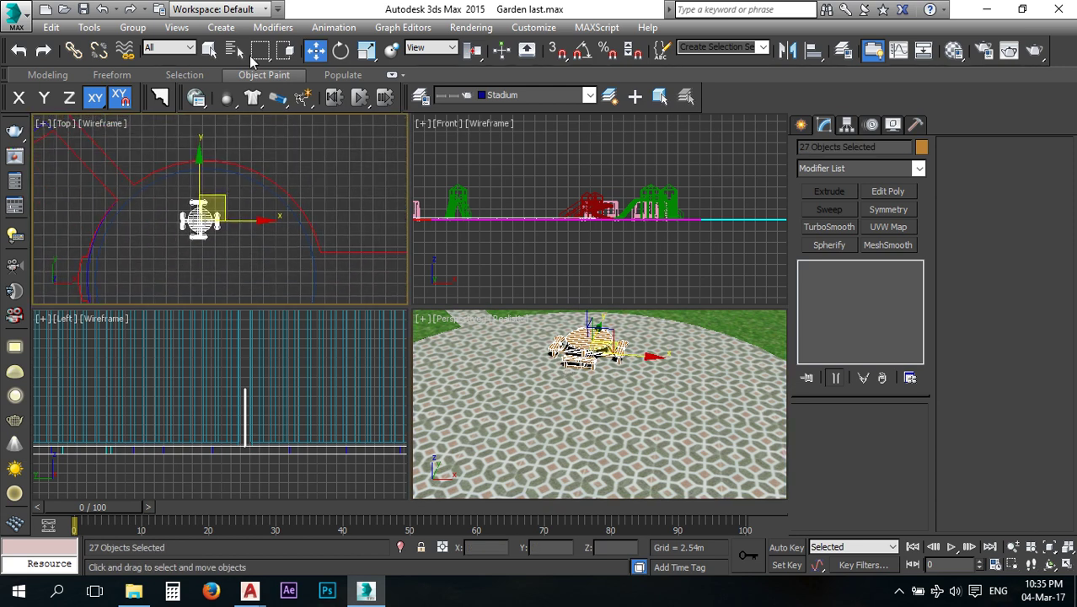
click(137, 28)
click(152, 46)
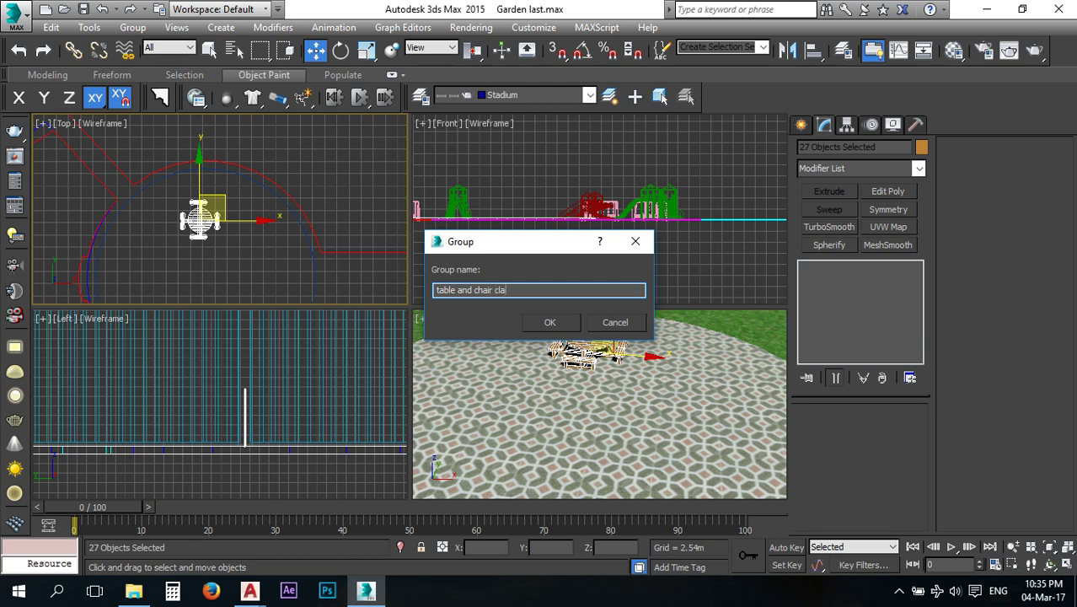
click(550, 325)
Scale the table and chair group up uniformly to about 140 percent.
click(341, 50)
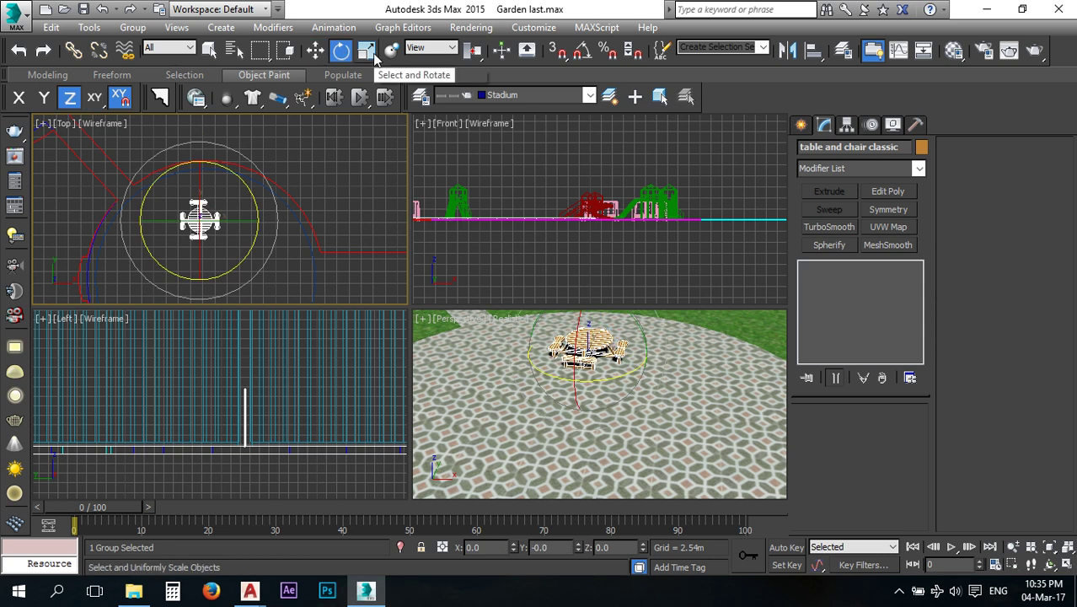
click(366, 50)
drag(209, 203, 220, 180)
middle_drag(552, 183, 678, 198)
scroll(671, 199, down, 5)
scroll(653, 210, up, 5)
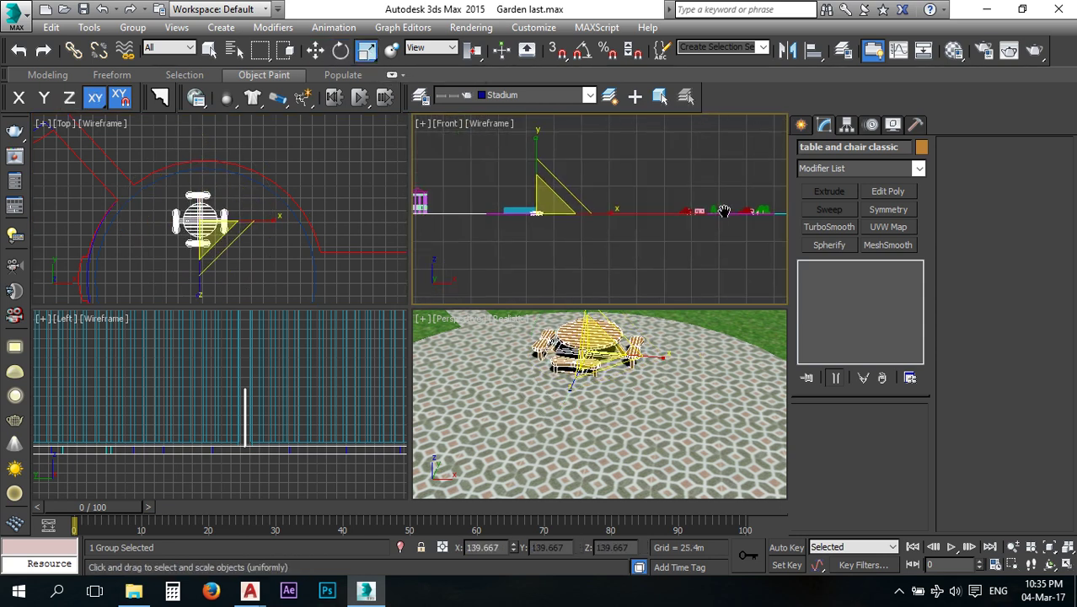
Raise the table and chair group vertically until its legs stand on the plaza paving.
key(e)
key(w)
scroll(549, 202, up, 3)
drag(549, 202, 547, 177)
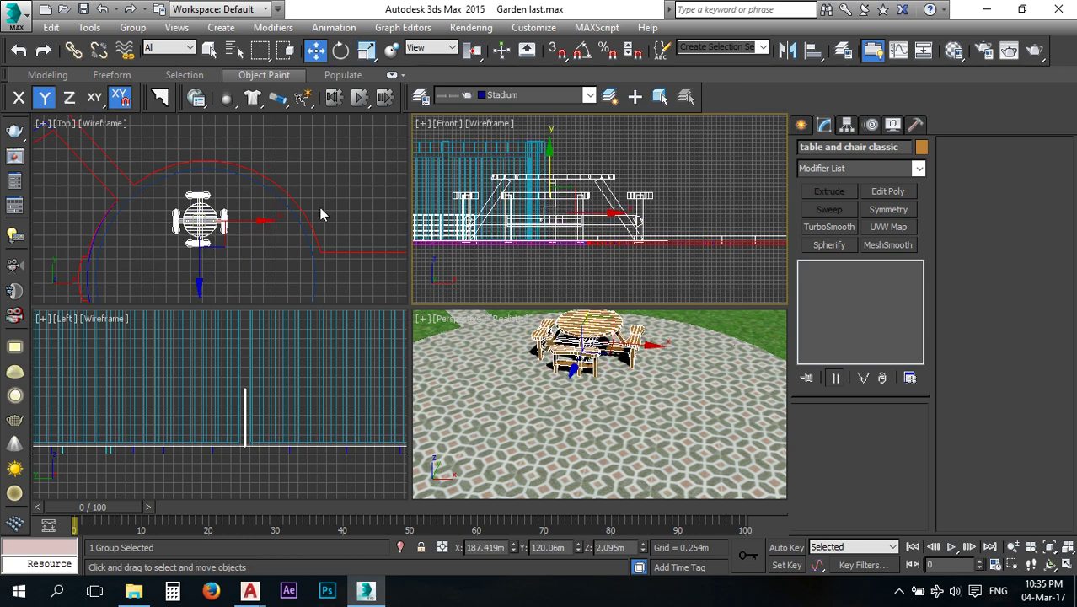
Make three copies of the table and chair group around the round plaza.
scroll(351, 220, down, 4)
middle_drag(258, 187, 259, 205)
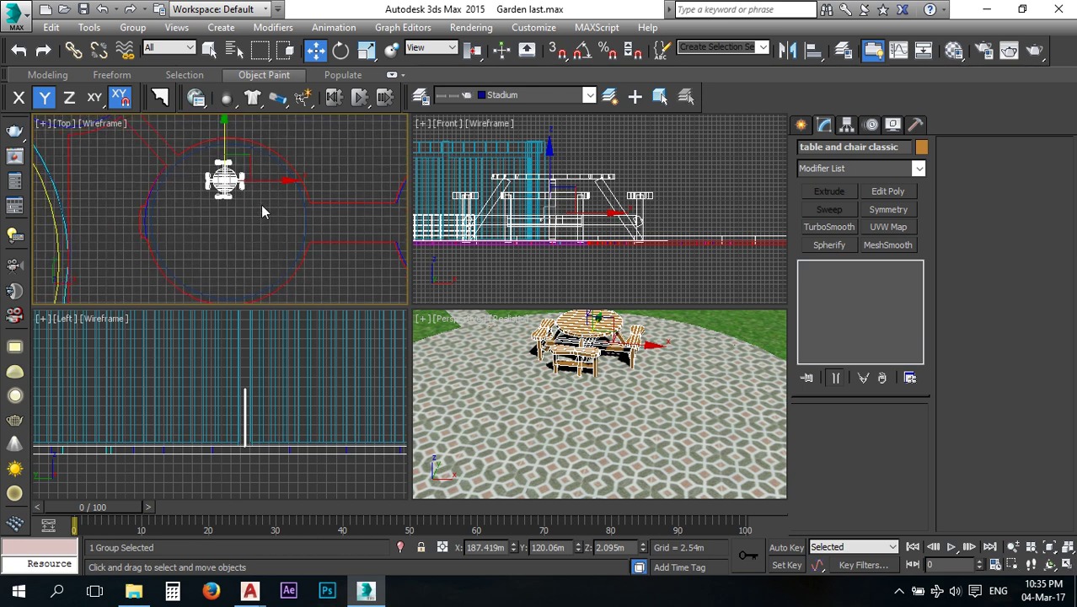
mouse_move(246, 156)
shift+mouse_down()
mouse_move(233, 177)
mouse_move(196, 195)
shift+mouse_up()
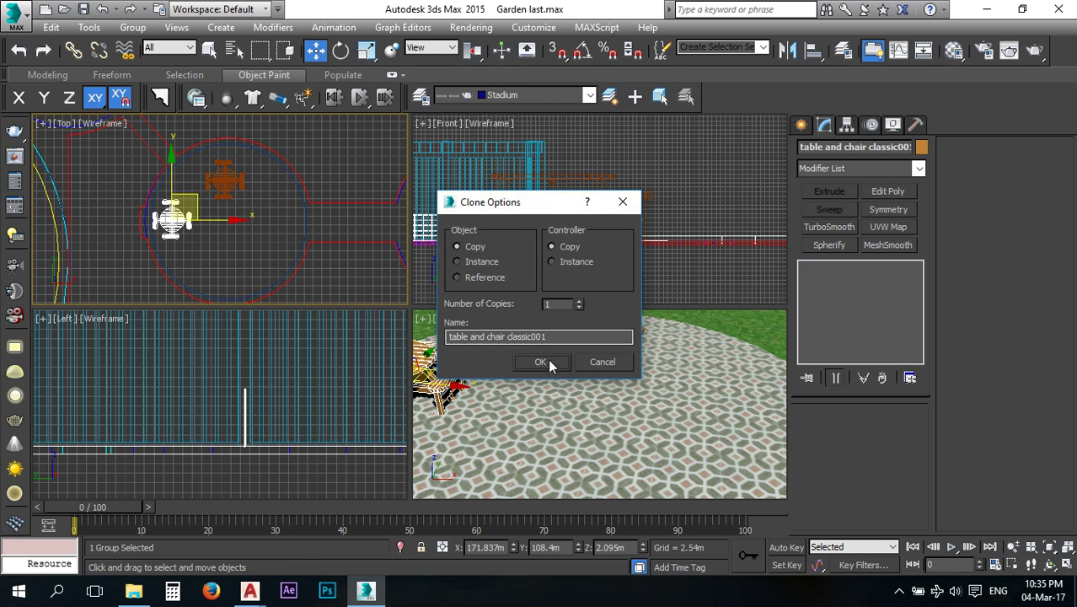
click(542, 361)
click(238, 180)
mouse_move(251, 159)
mouse_down()
mouse_move(257, 148)
mouse_move(242, 252)
mouse_move(242, 239)
mouse_move(146, 194)
mouse_up()
click(540, 362)
shift+drag(216, 220, 323, 221)
click(540, 362)
Move one copied table to the plaza's lower edge in plan, and shift the original group toward the diagonal path.
scroll(317, 226, up, 2)
drag(307, 169, 260, 243)
middle_drag(260, 243, 272, 279)
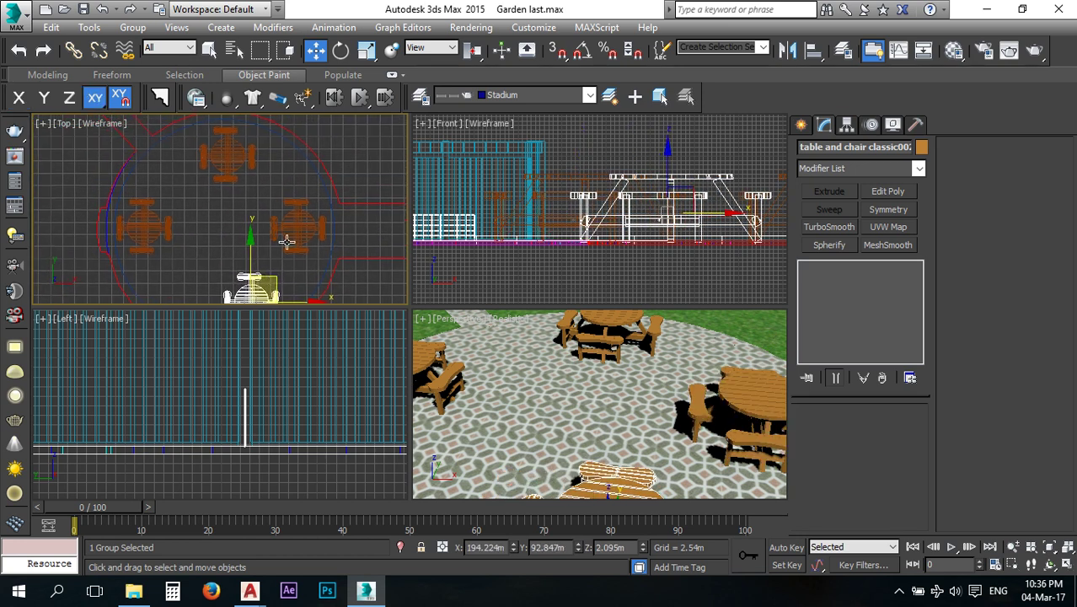
click(318, 217)
drag(318, 200, 229, 150)
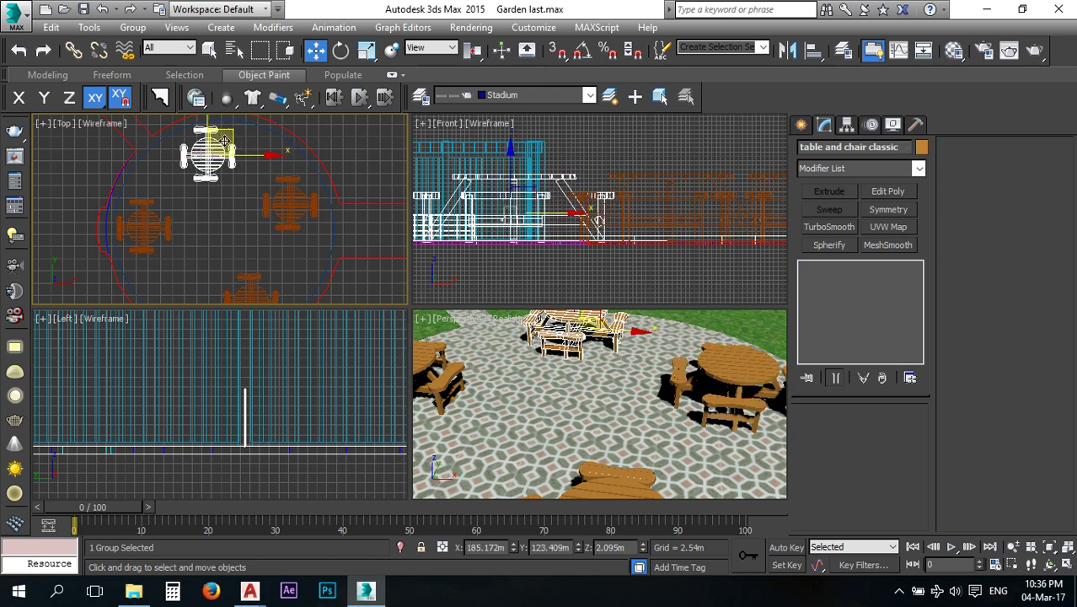
Adjust the positions of the left, upper and right table groups to spread them evenly around the plaza.
click(165, 211)
drag(167, 207, 175, 236)
middle_drag(225, 187, 236, 209)
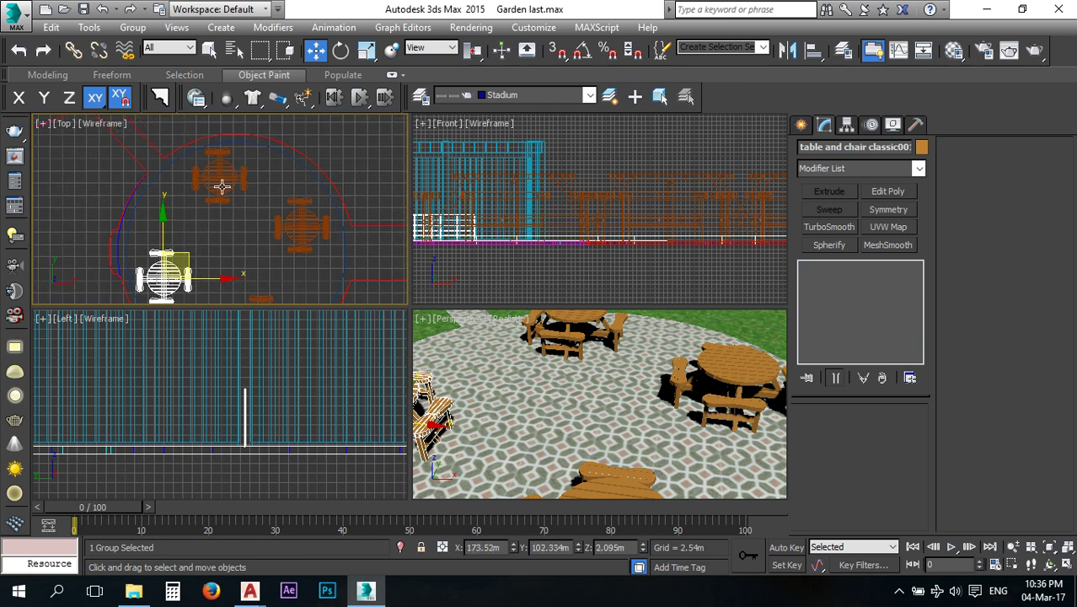
click(235, 182)
drag(249, 162, 239, 165)
click(312, 213)
drag(317, 203, 306, 182)
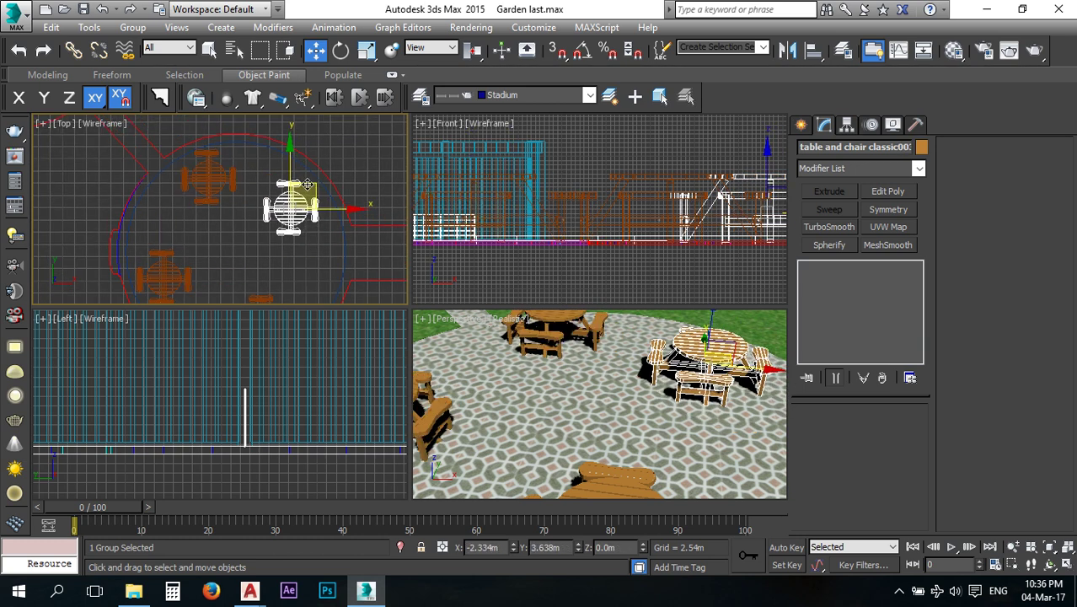
Rotate each of the four table groups around the vertical axis to a different angle, the original by about -44 degrees.
key(e)
key(w)
key(e)
drag(337, 181, 313, 239)
middle_drag(162, 246, 153, 200)
click(164, 236)
drag(188, 215, 181, 172)
click(260, 269)
drag(288, 248, 283, 212)
click(195, 134)
drag(257, 151, 176, 209)
Examine the four tables on the round plaza, and check the whole site plan in AutoCAD.
scroll(552, 386, down, 3)
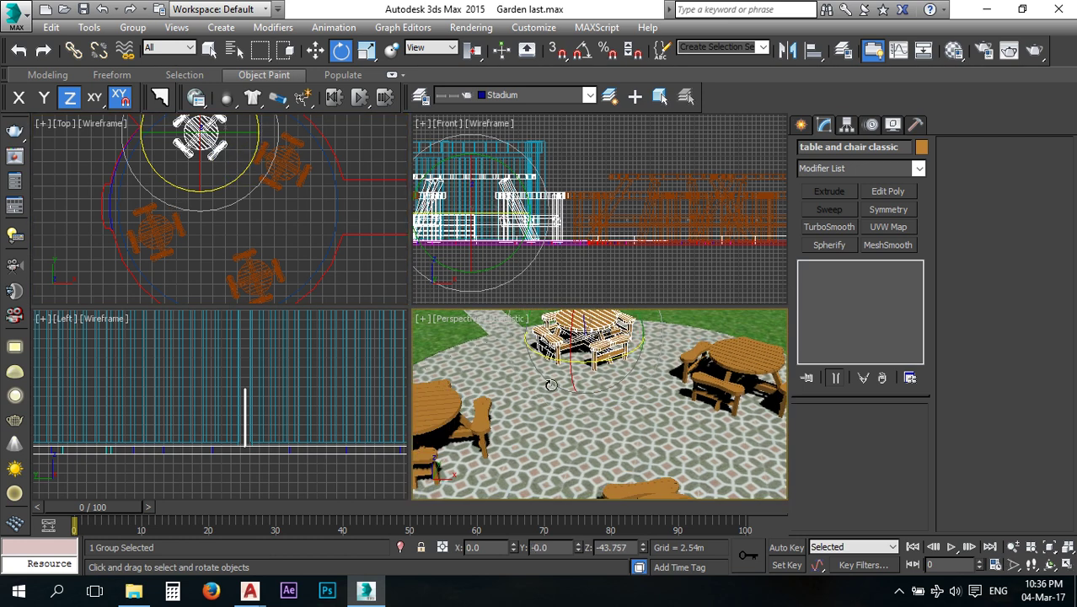
click(670, 399)
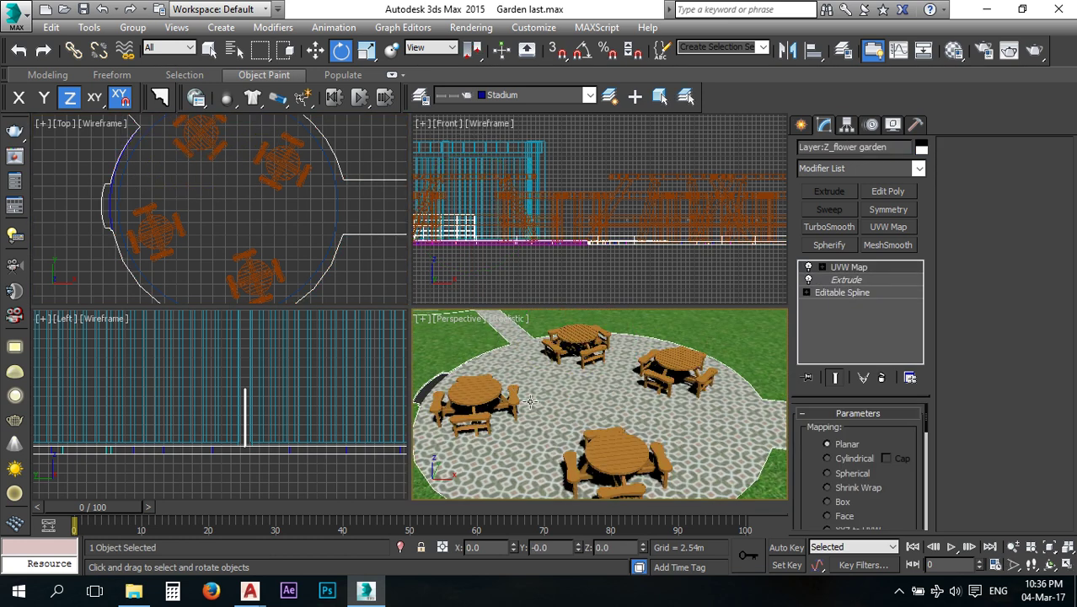
scroll(512, 392, down, 5)
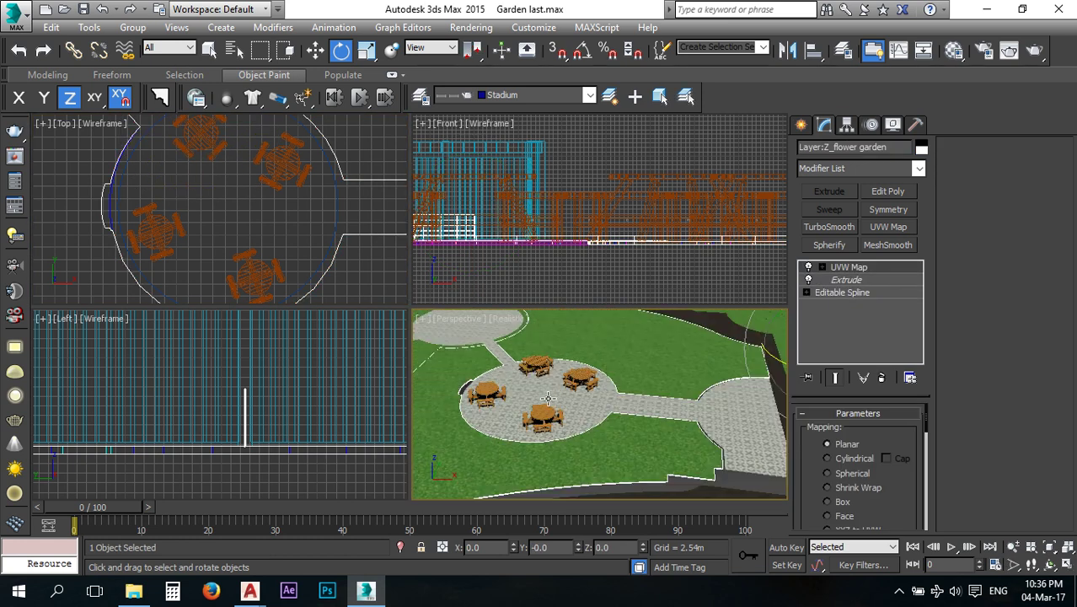
middle_drag(727, 426, 641, 426)
middle_drag(483, 417, 566, 405)
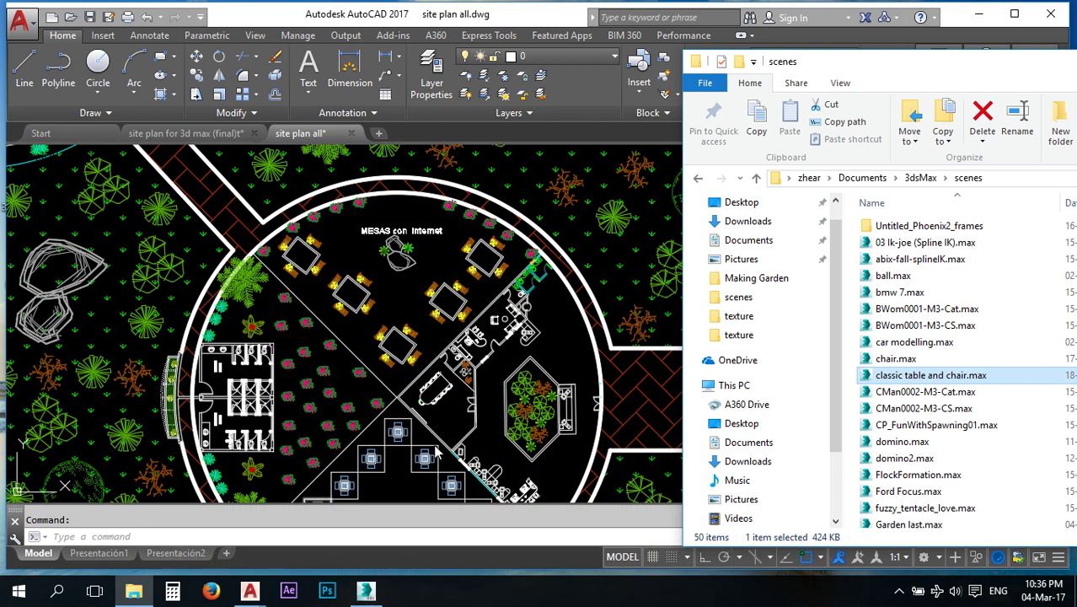
click(455, 418)
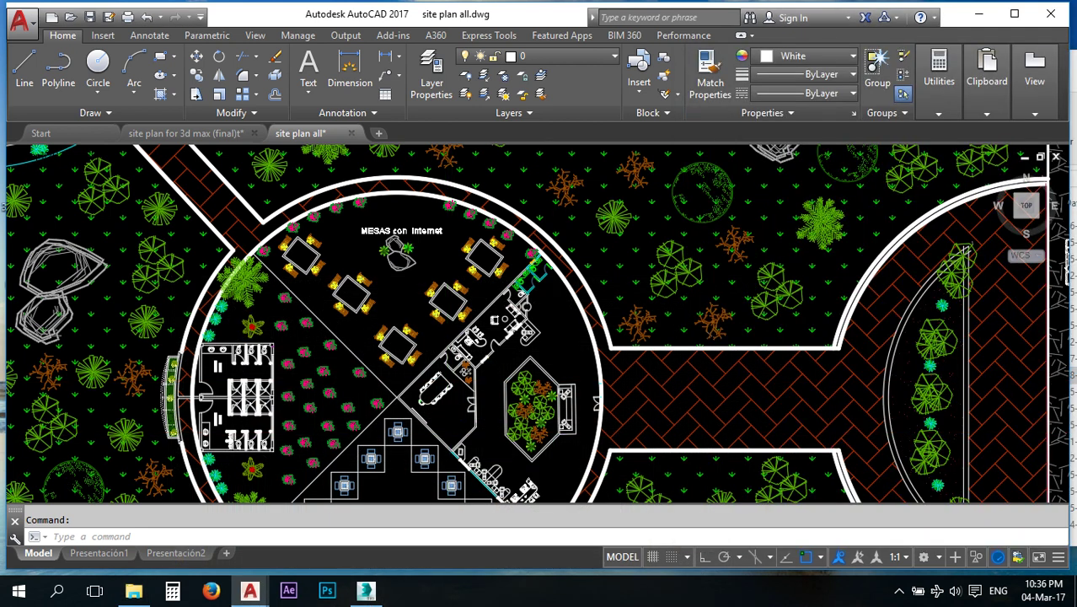
scroll(323, 384, down, 3)
scroll(593, 368, down, 2)
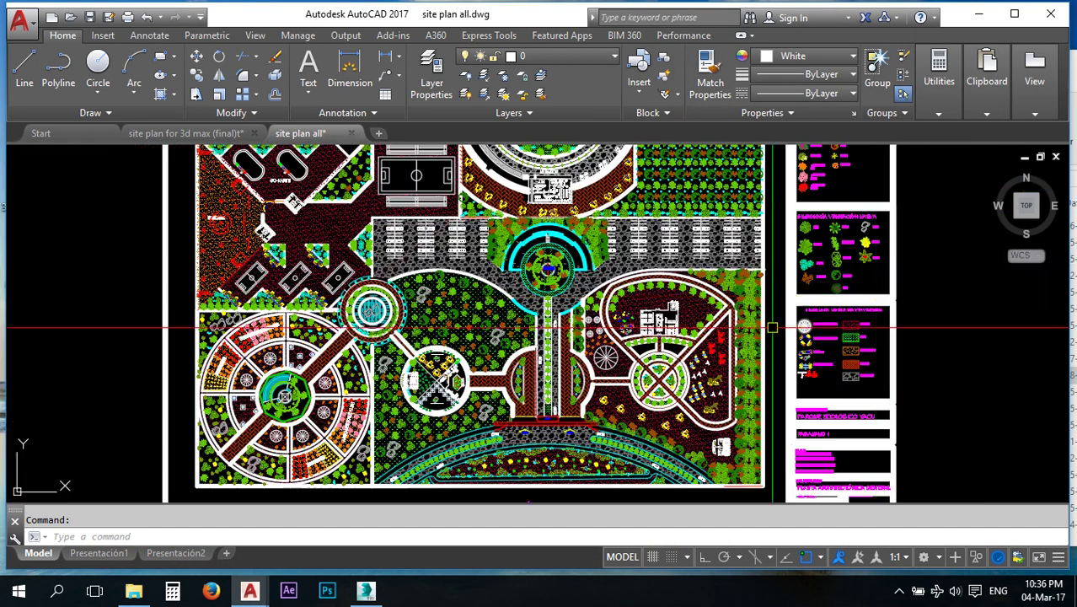
mouse_move(278, 597)
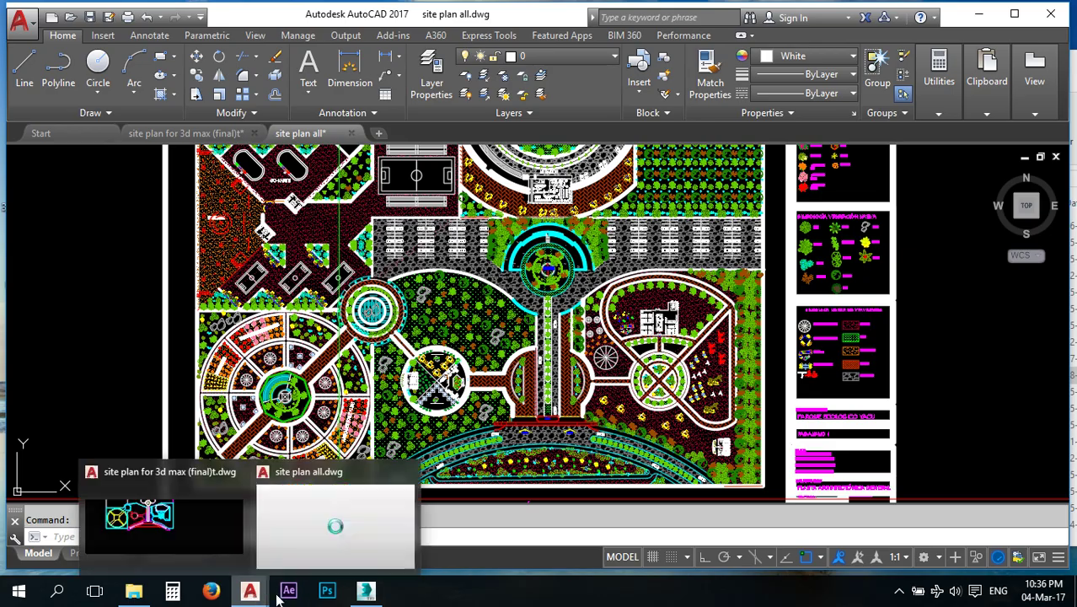
Merge resturant building.max from the scenes folder into the 3ds Max garden scene, auto-renaming the materials for all duplicates.
click(366, 590)
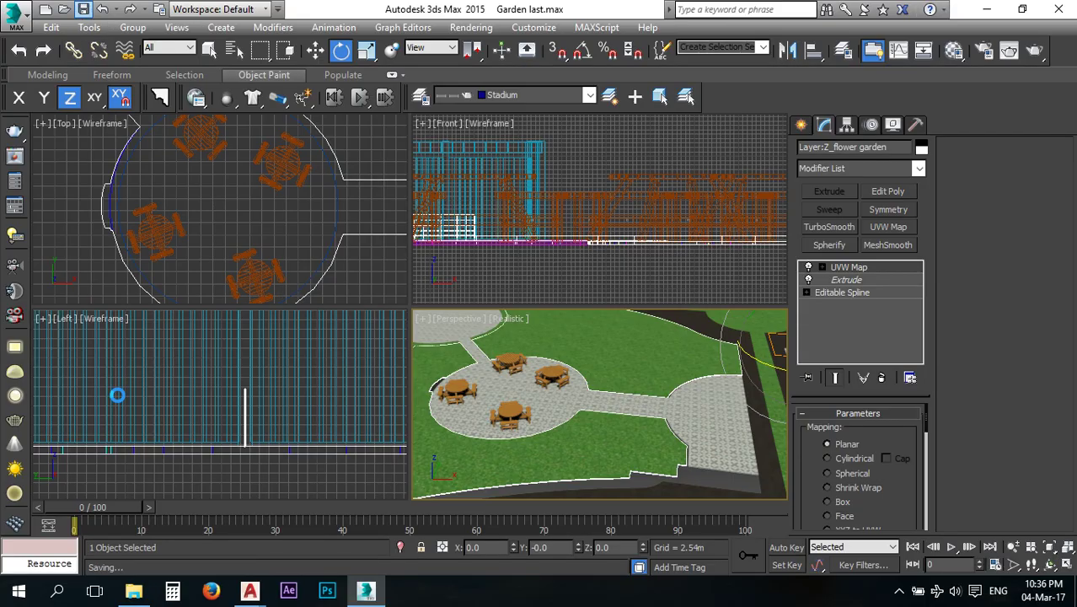
click(138, 593)
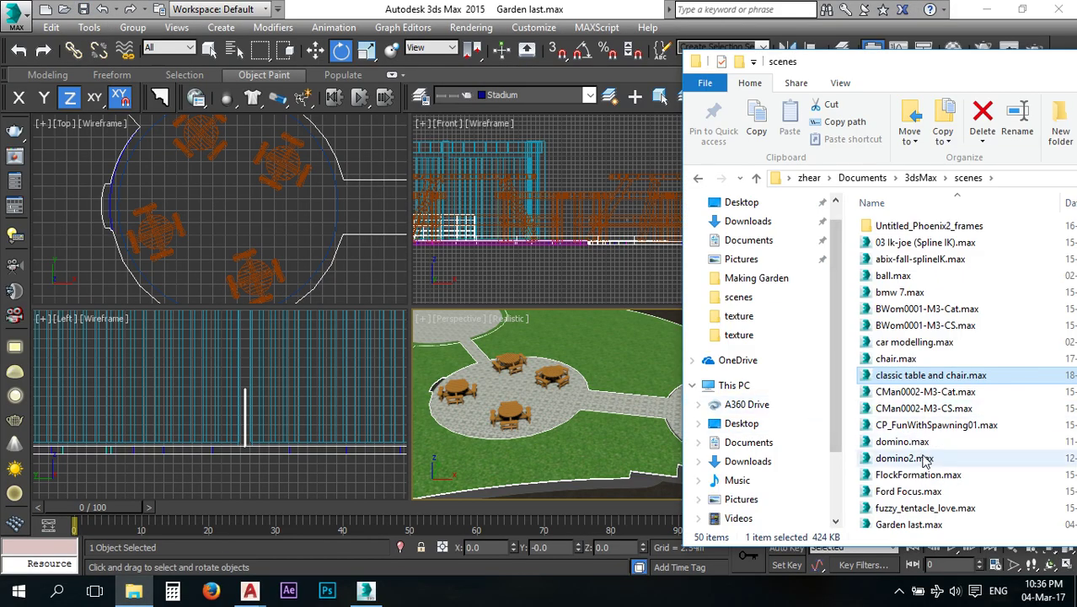
click(896, 327)
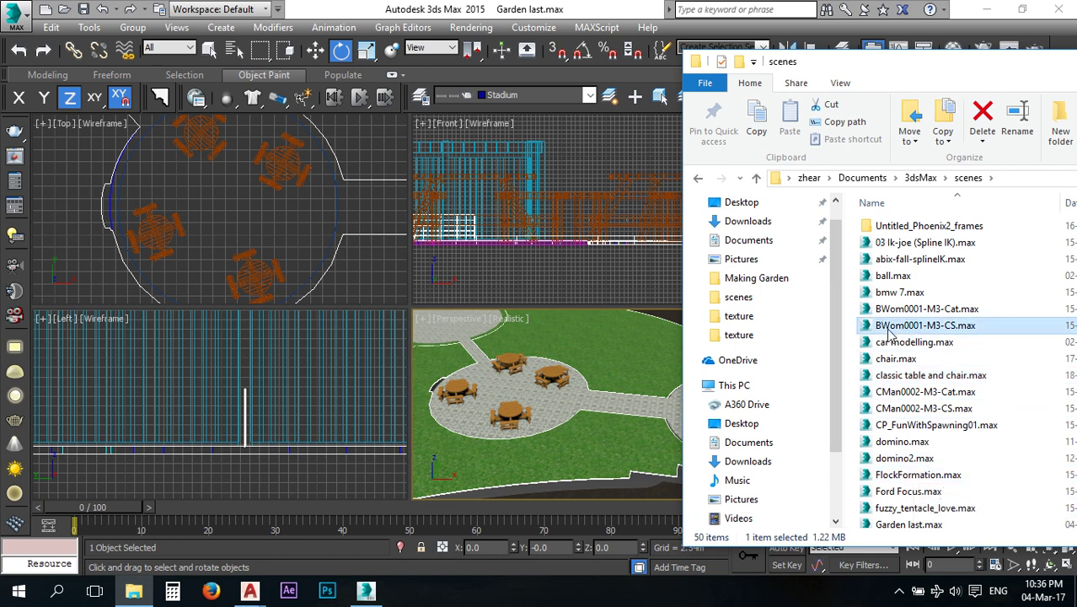
scroll(919, 410, down, 5)
scroll(919, 411, down, 5)
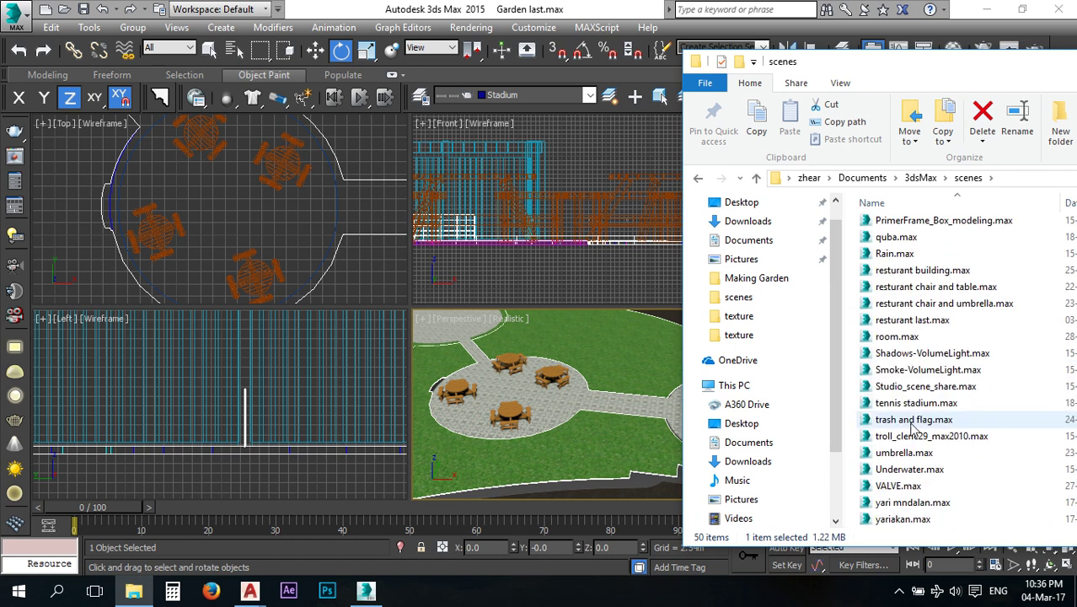
click(900, 455)
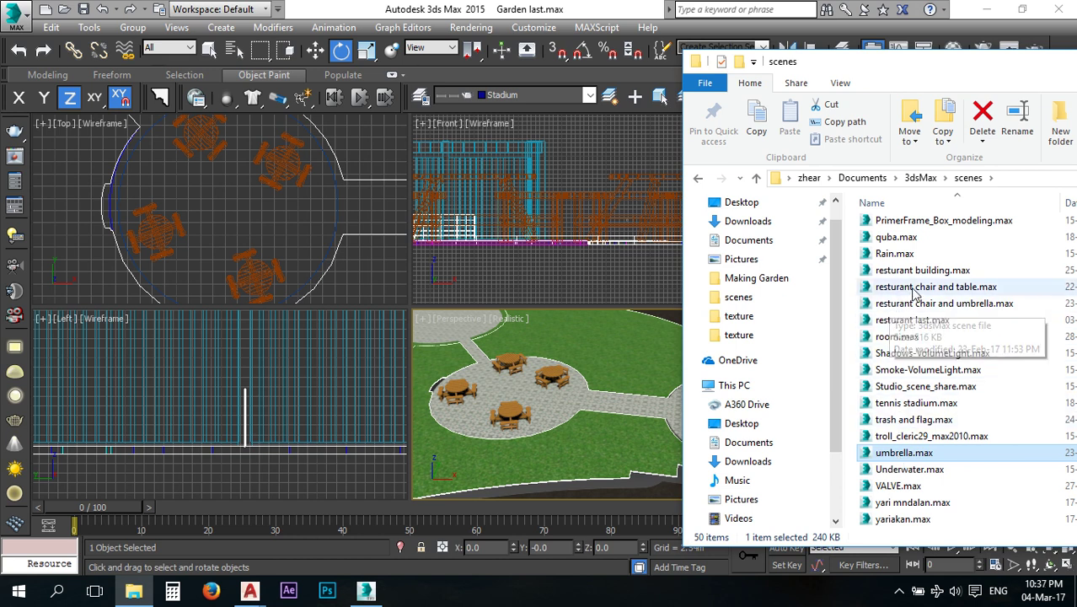
drag(920, 269, 592, 440)
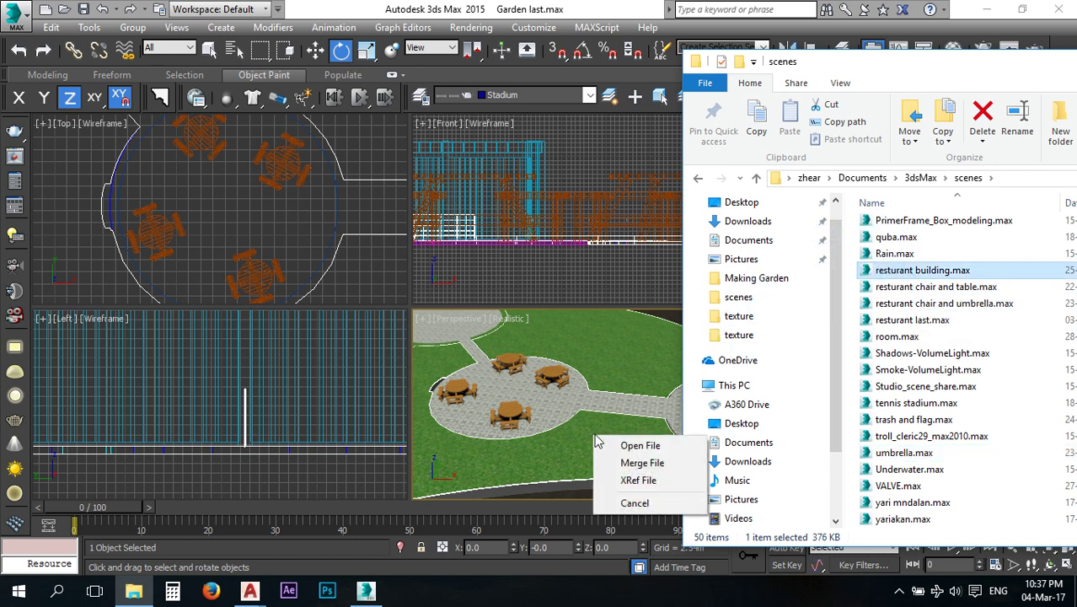
click(630, 461)
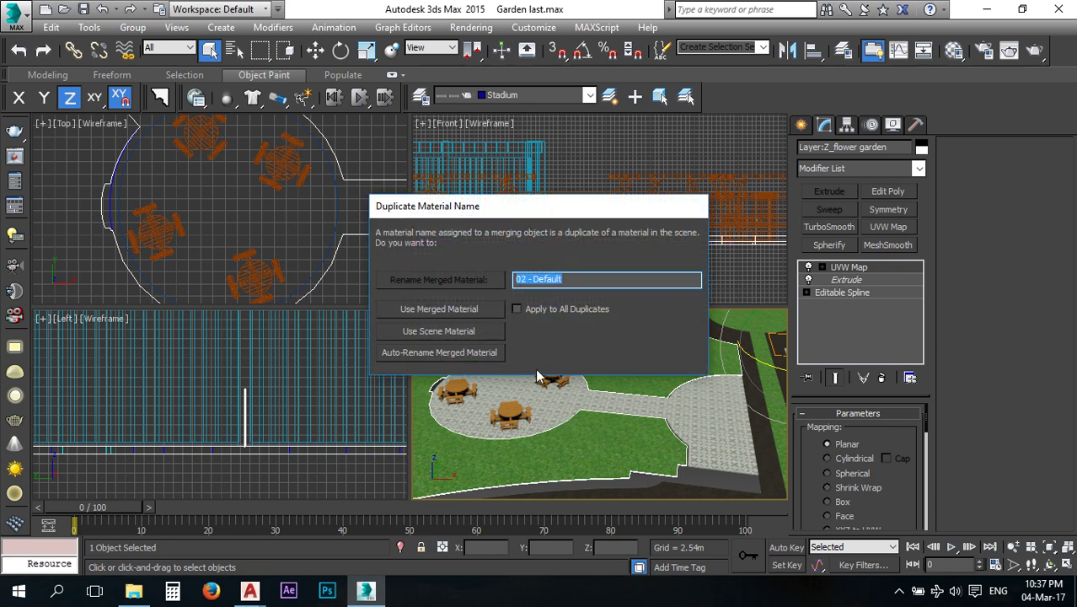
click(519, 309)
click(440, 353)
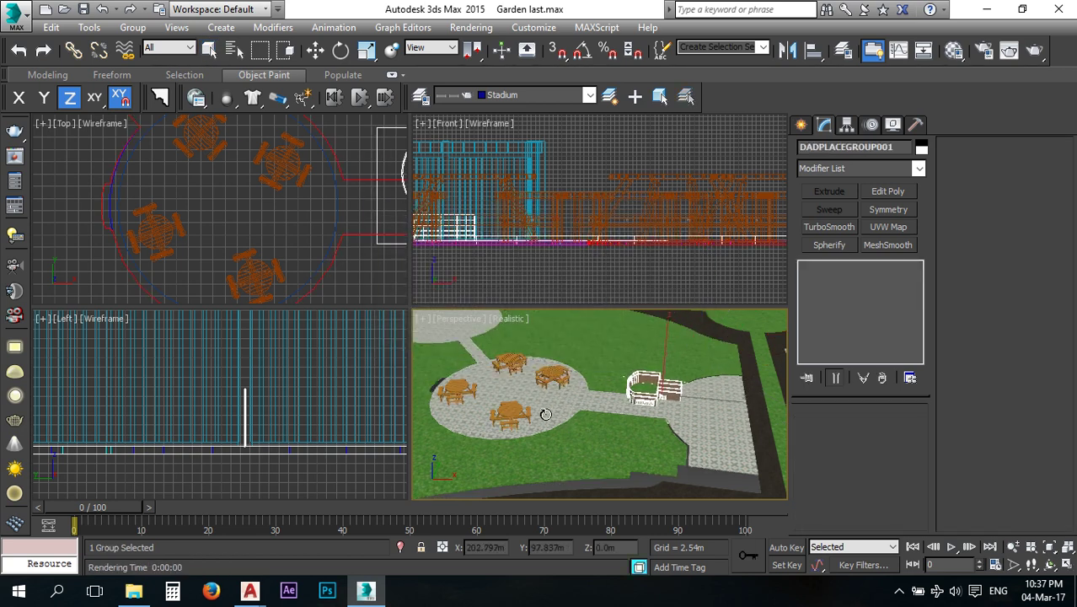
Rotate the merged restaurant in plan so its curved wall faces the circular paths, and store its objects as selection set "resturant".
scroll(582, 409, down, 5)
alt+middle_drag(654, 405, 614, 407)
key(w)
click(610, 413)
scroll(592, 409, up, 6)
scroll(619, 365, down, 10)
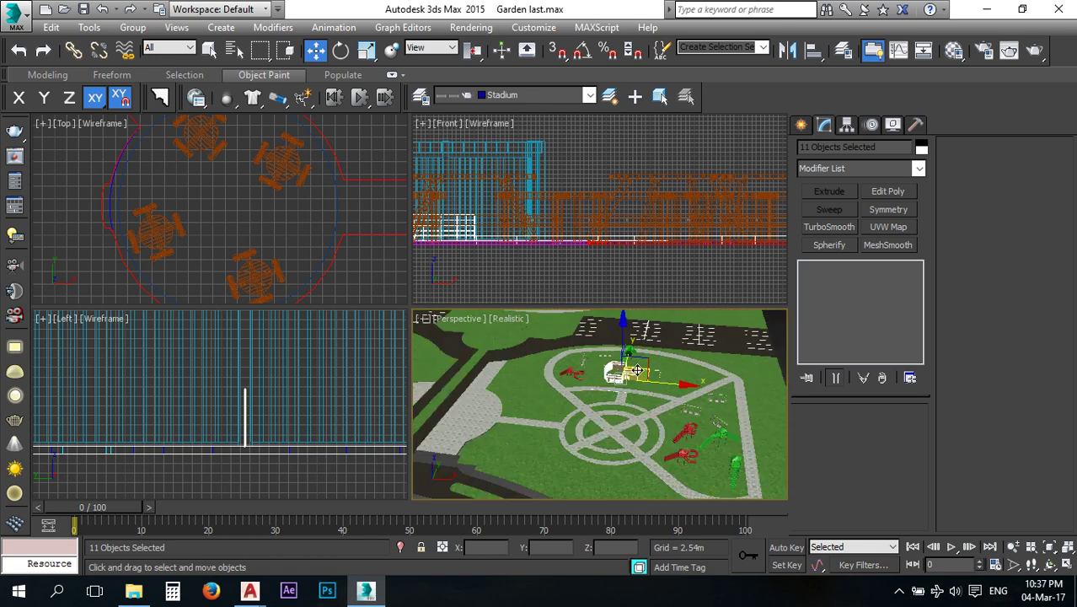
scroll(666, 372, up, 6)
scroll(681, 364, up, 4)
middle_drag(681, 364, 614, 395)
scroll(202, 212, down, 8)
middle_drag(322, 220, 313, 187)
scroll(318, 182, up, 6)
click(340, 50)
drag(242, 212, 215, 76)
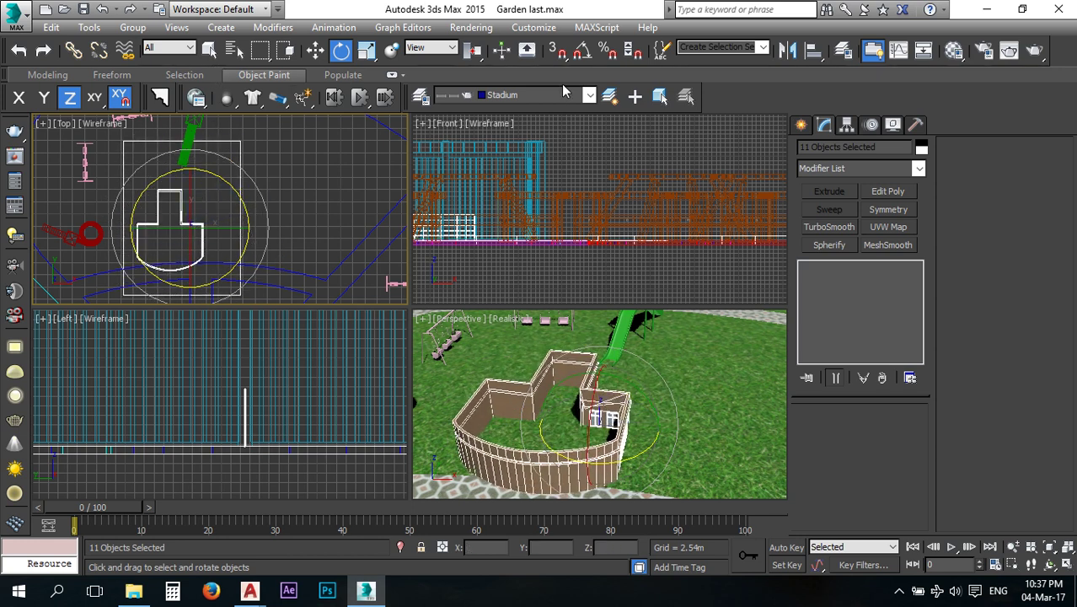
click(713, 47)
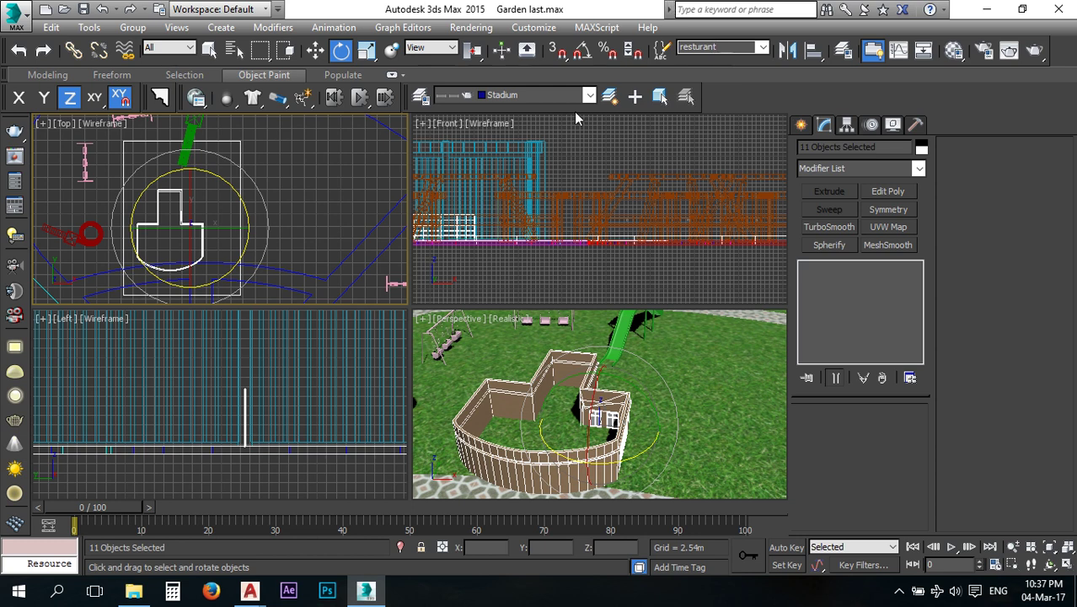
Lower the restaurant building about 1.15 m vertically so its ground plane sits clear below the lawn.
scroll(560, 198, down, 8)
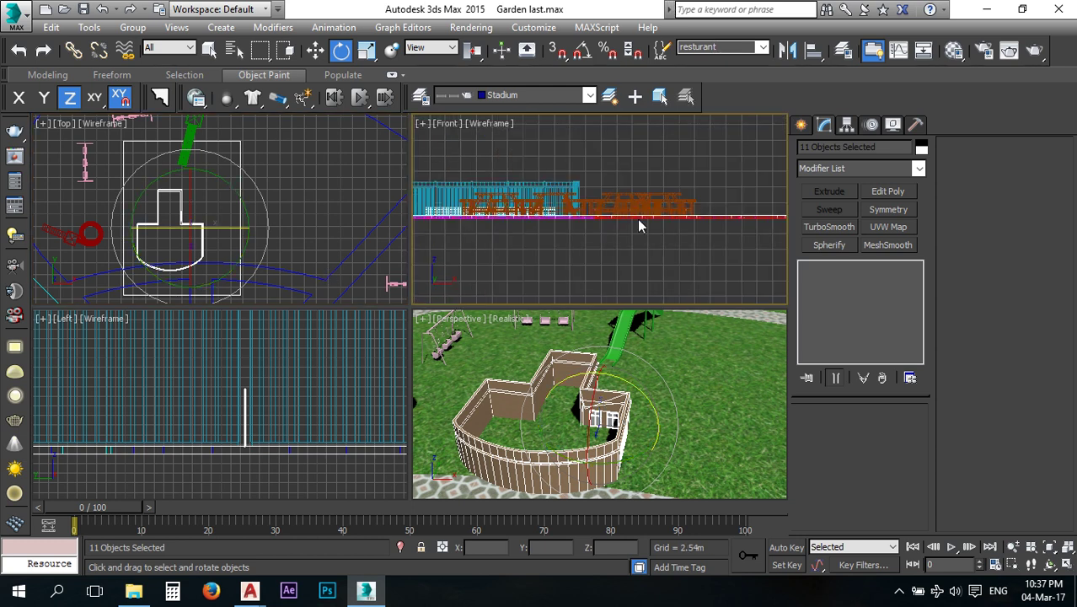
middle_drag(520, 241, 476, 248)
scroll(771, 221, down, 4)
click(314, 50)
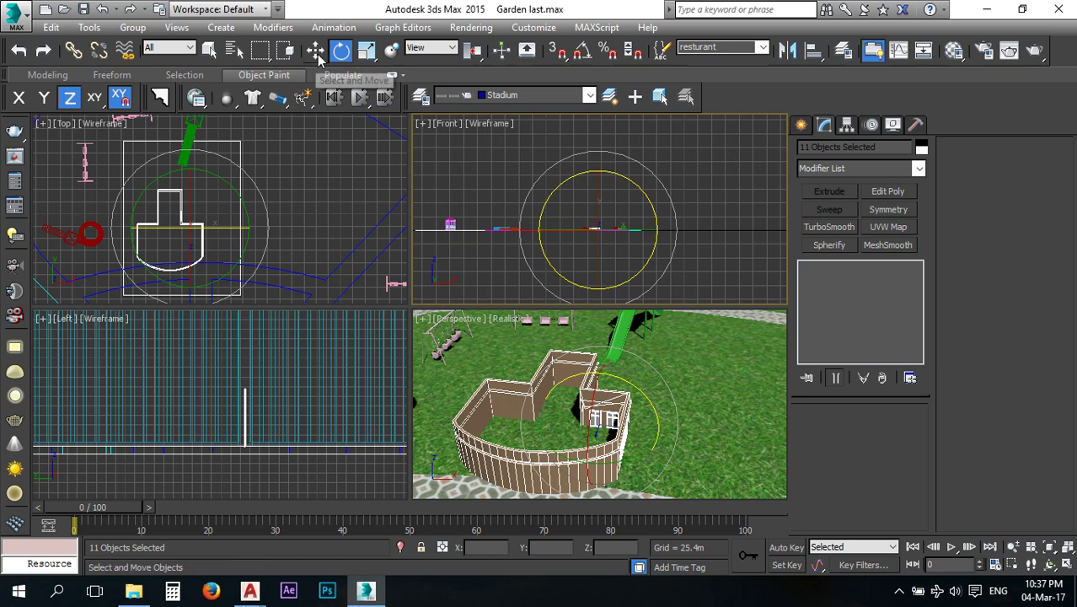
scroll(595, 259, up, 7)
scroll(596, 259, up, 3)
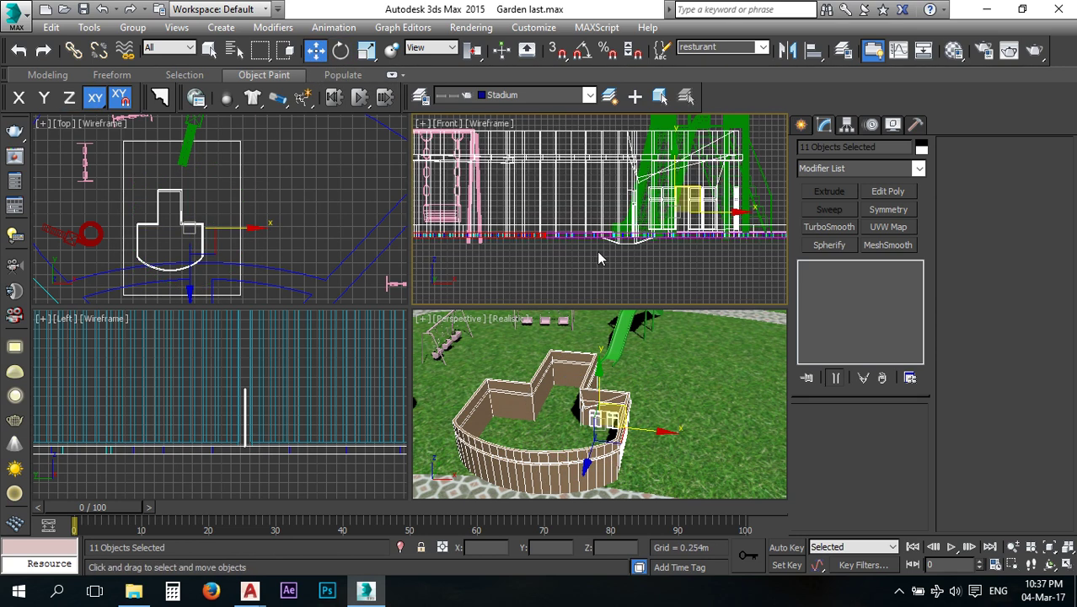
scroll(604, 248, down, 2)
drag(638, 186, 636, 202)
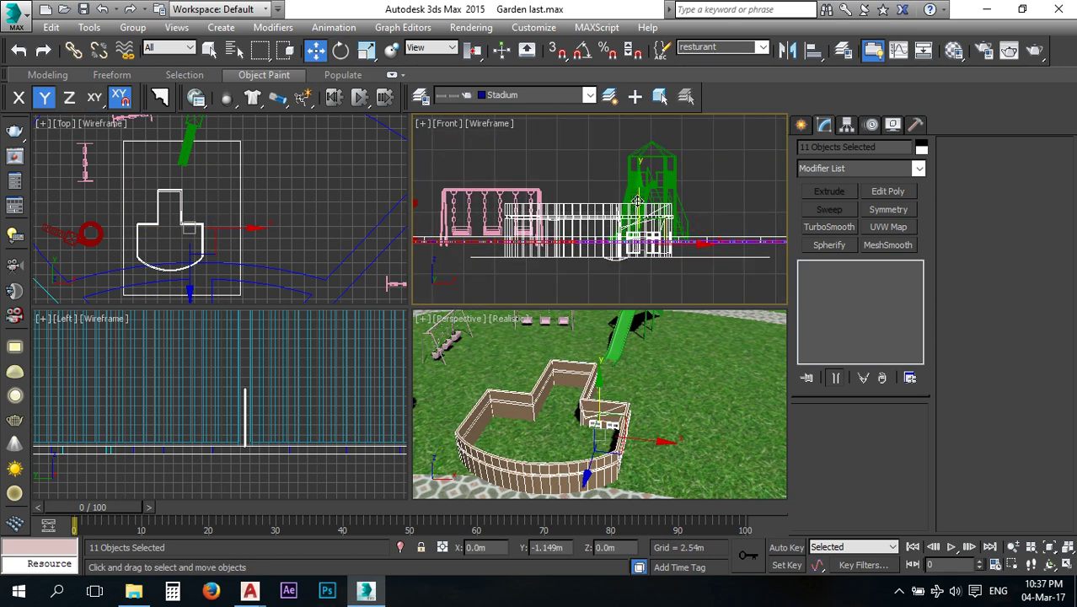
Delete the flat ground plane that was merged together with the restaurant building.
click(698, 269)
click(700, 257)
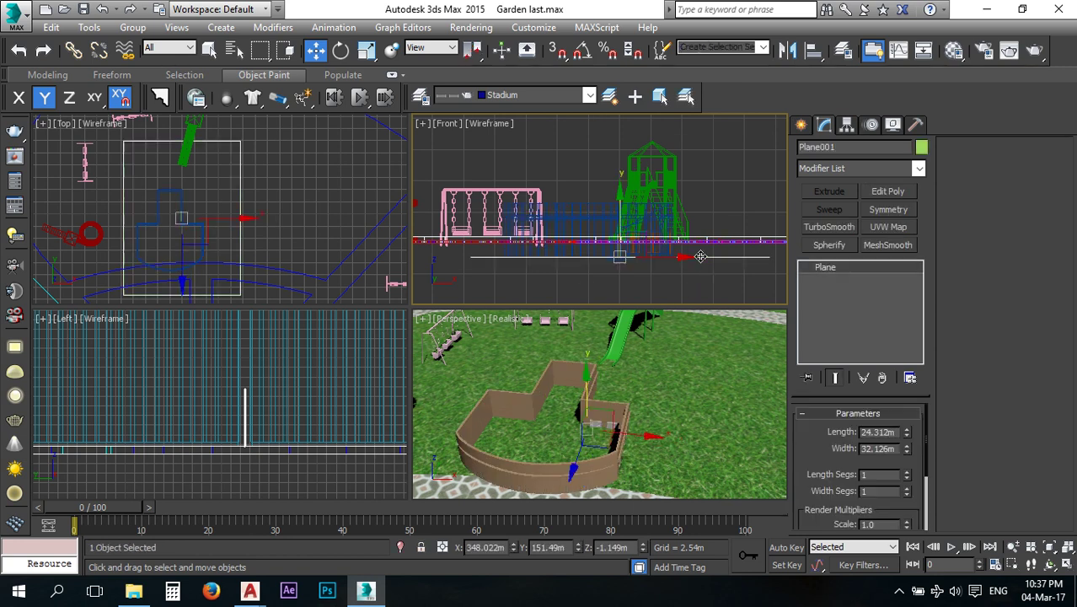
click(652, 271)
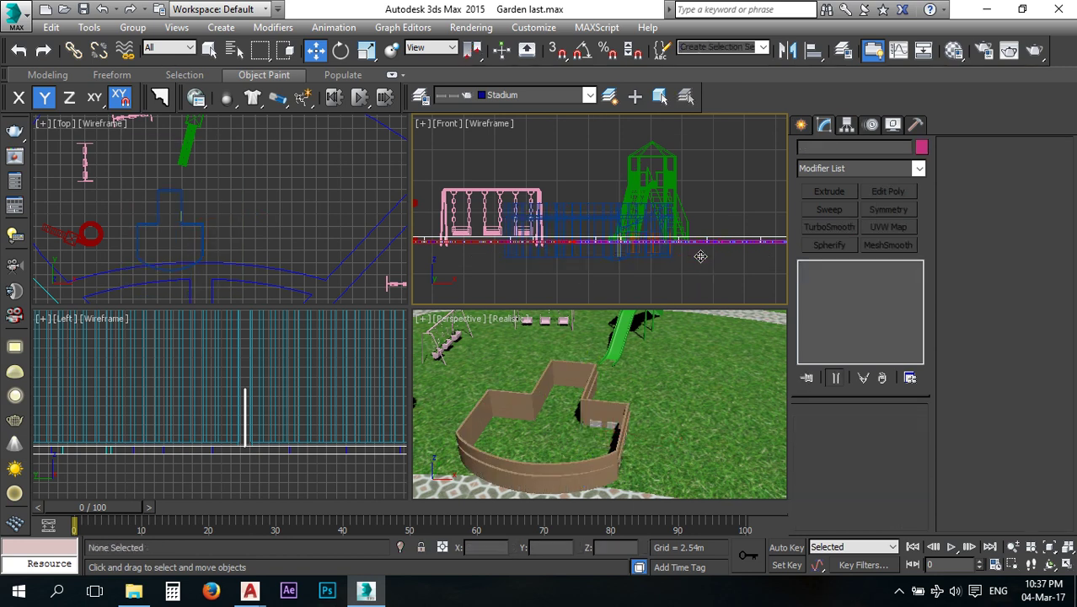
Reselect the "resturant" set and raise the building vertically until its base stands on the lawn.
click(763, 48)
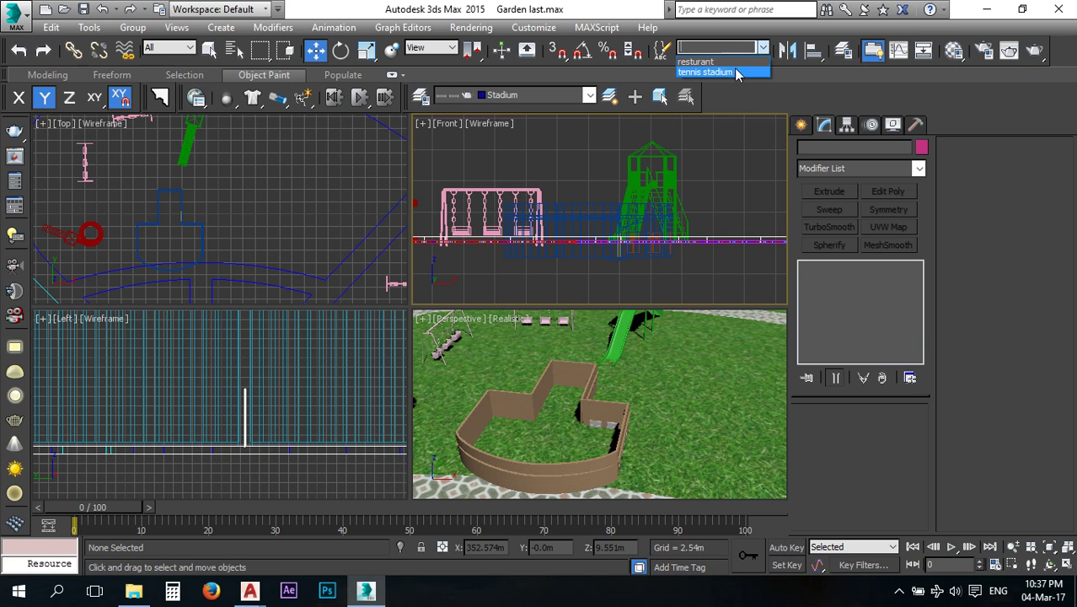
click(712, 61)
drag(643, 202, 643, 178)
right_click(468, 368)
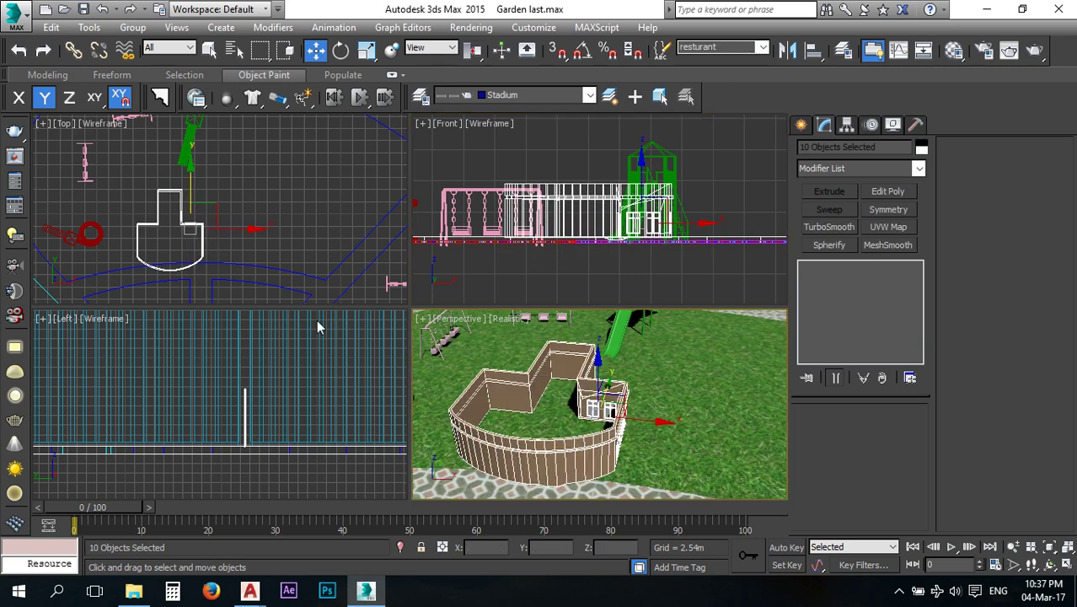
Move the restaurant building in plan so it is centred above the curved path, in line with the vertical spoke, and deselect it.
middle_drag(200, 237, 259, 193)
drag(269, 158, 300, 140)
middle_drag(281, 169, 265, 206)
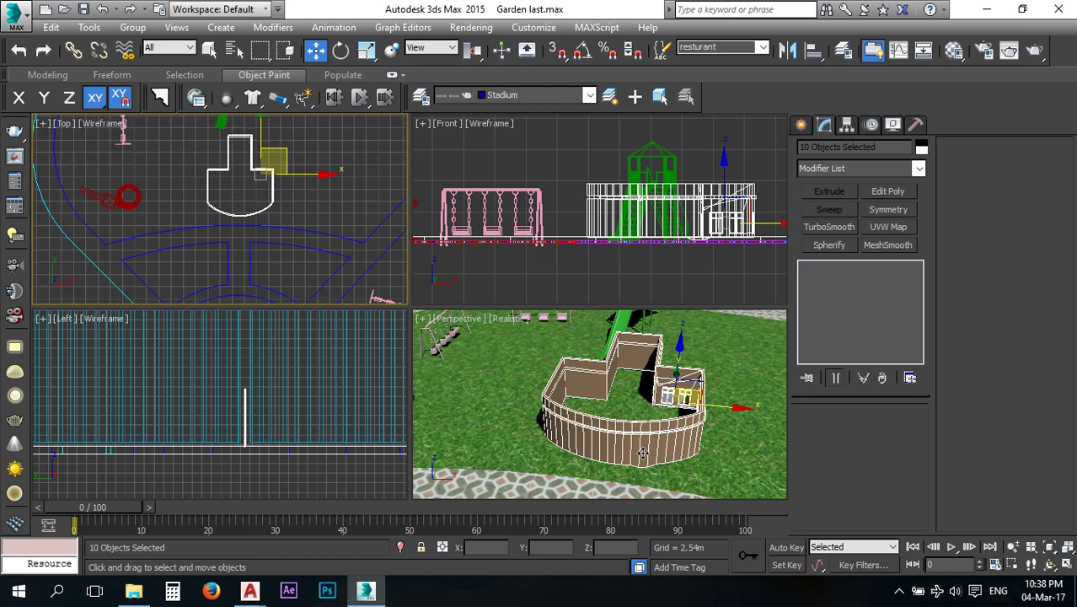
scroll(679, 444, up, 2)
alt+middle_drag(681, 444, 700, 429)
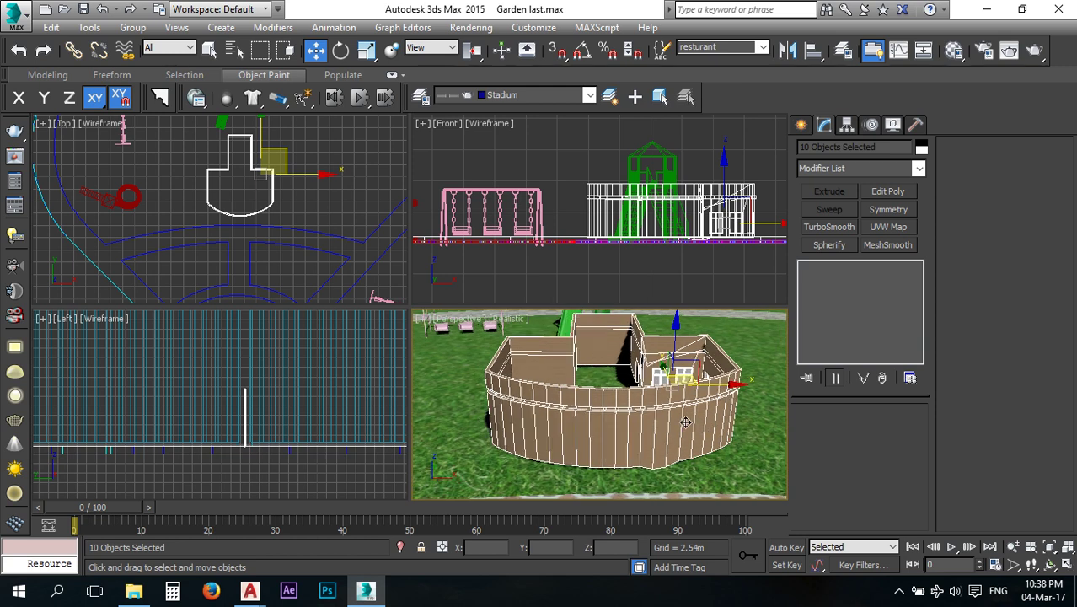
alt+middle_drag(632, 394, 632, 418)
click(311, 207)
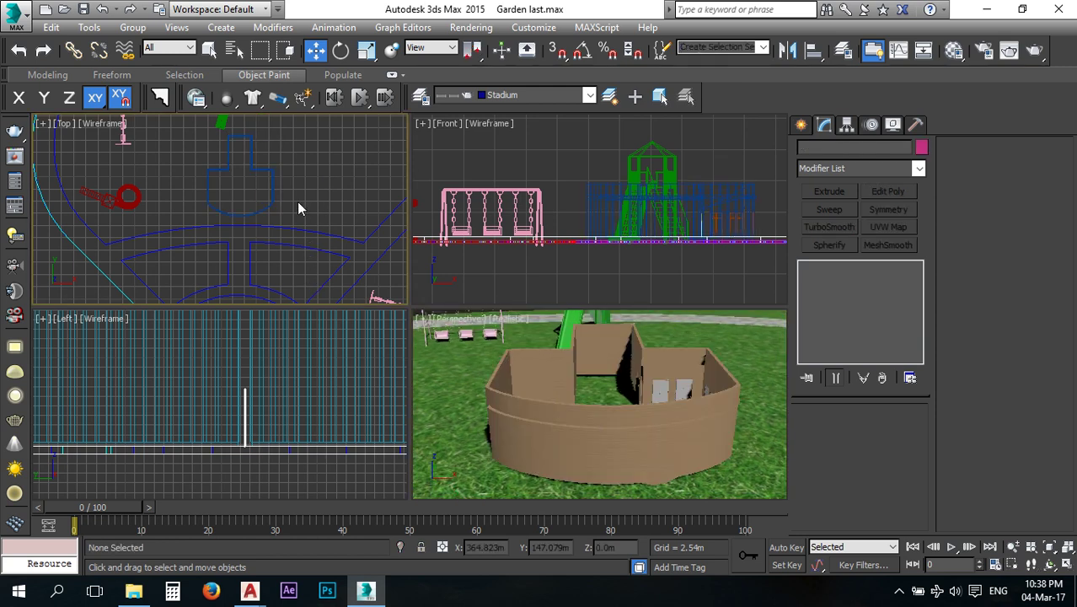
Add an Edit Poly modifier to the restaurant's wall object and enter Border sub-object level.
click(582, 416)
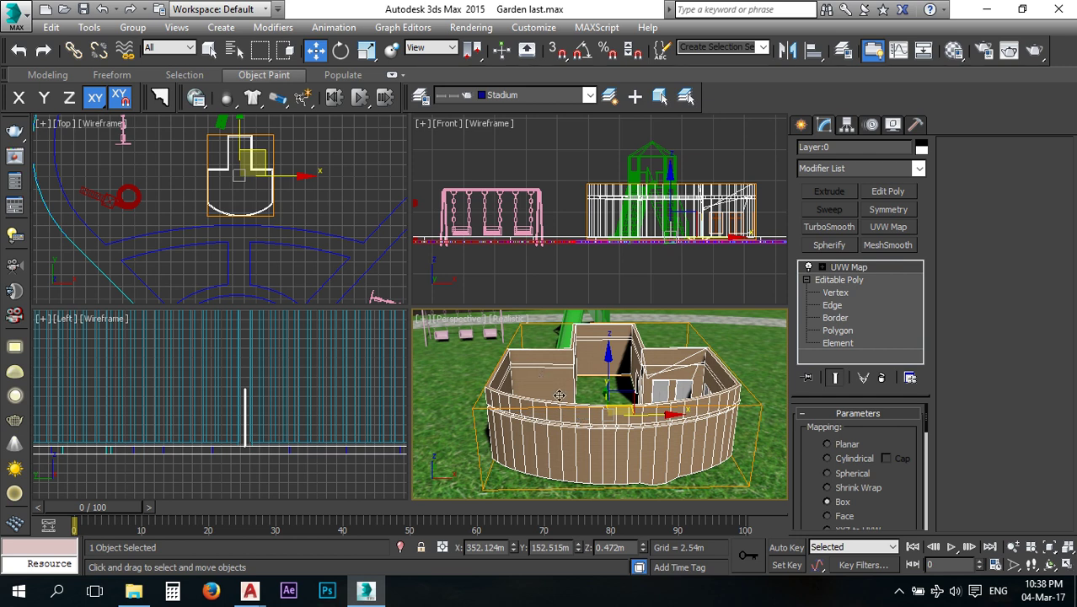
scroll(291, 219, up, 5)
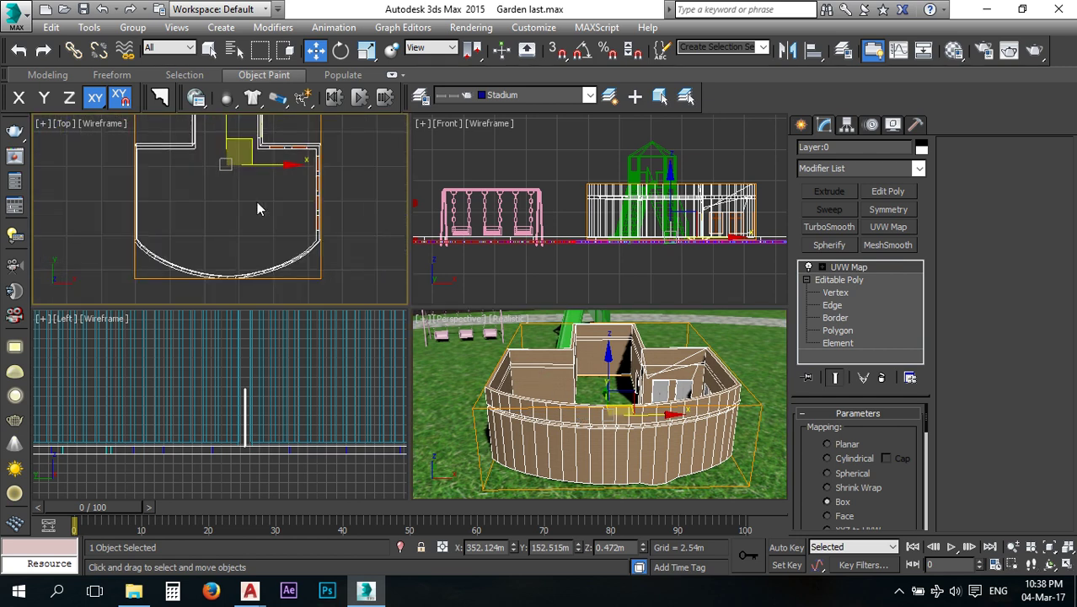
scroll(269, 246, up, 3)
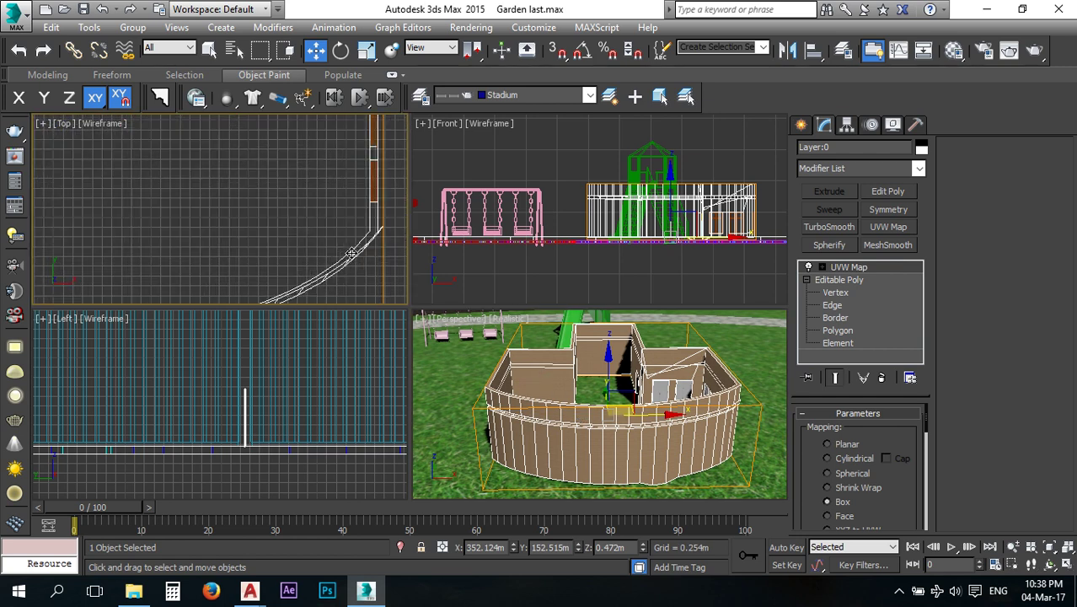
scroll(370, 256, down, 1)
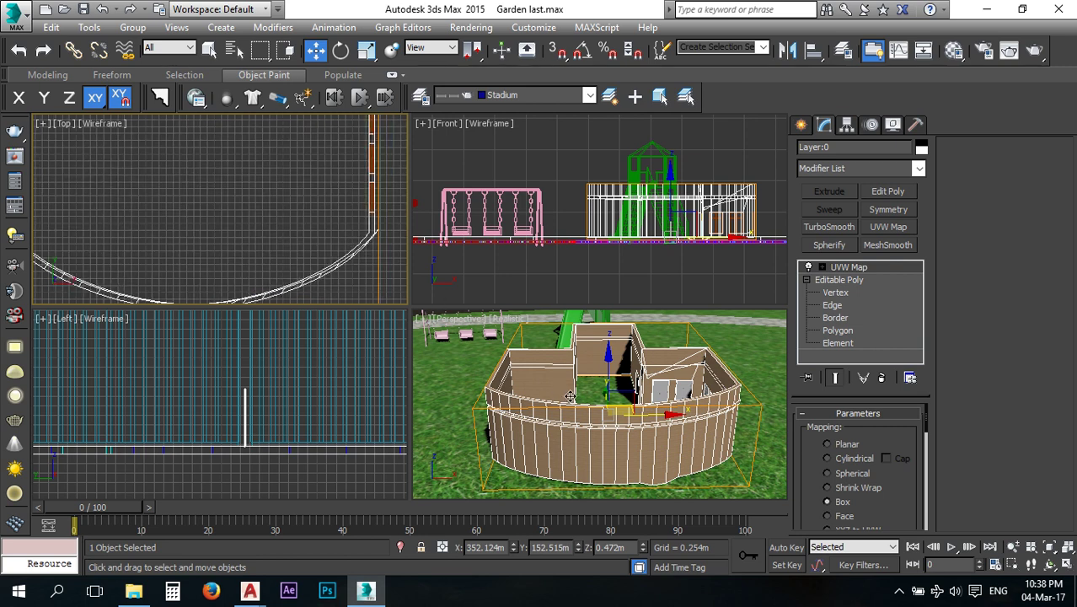
scroll(568, 396, down, 5)
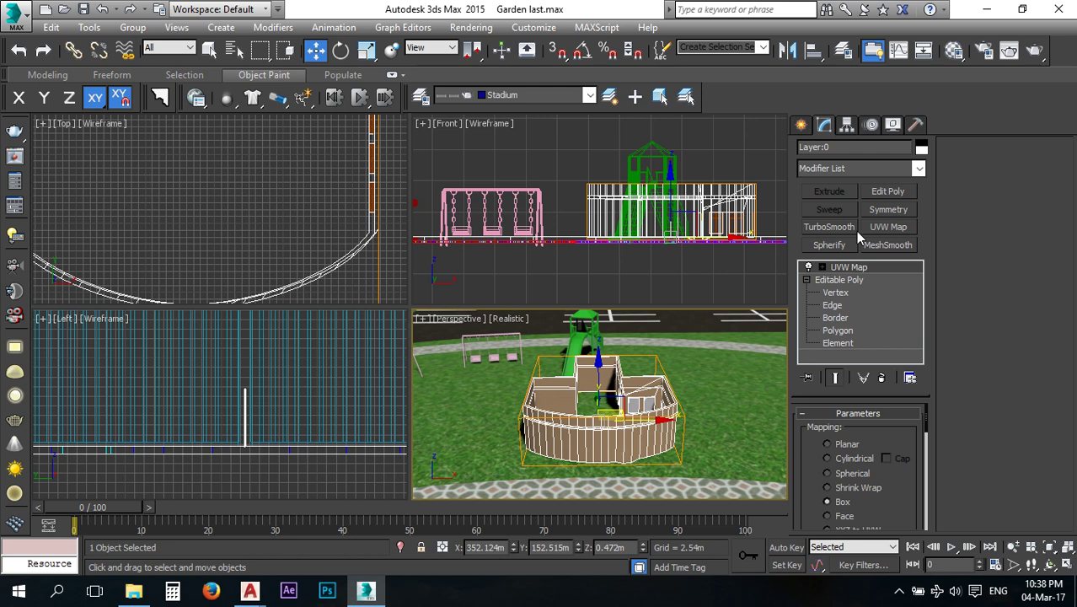
click(885, 192)
click(1000, 163)
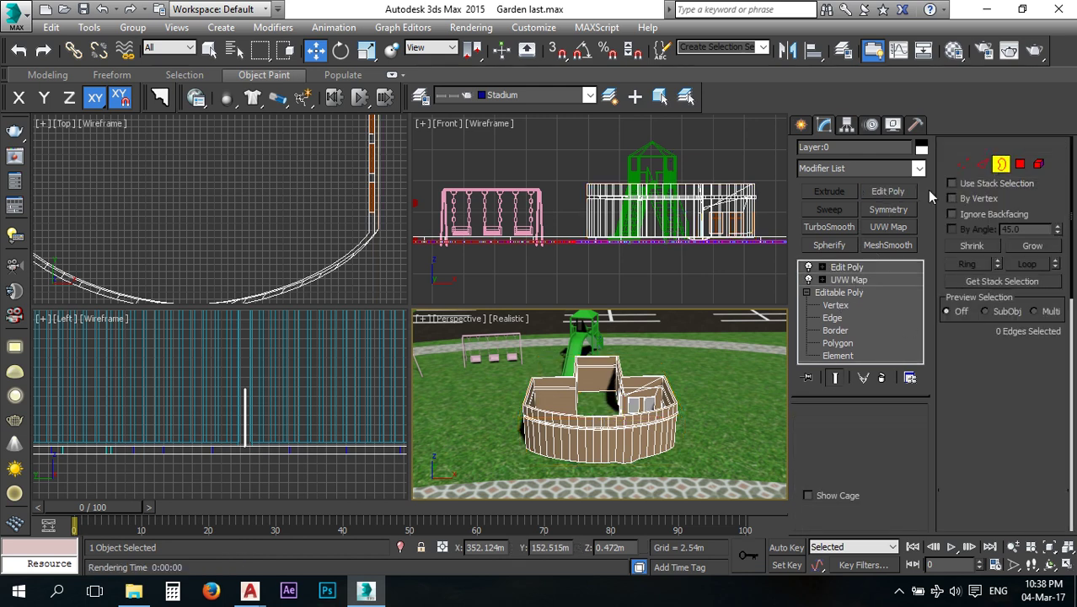
click(368, 221)
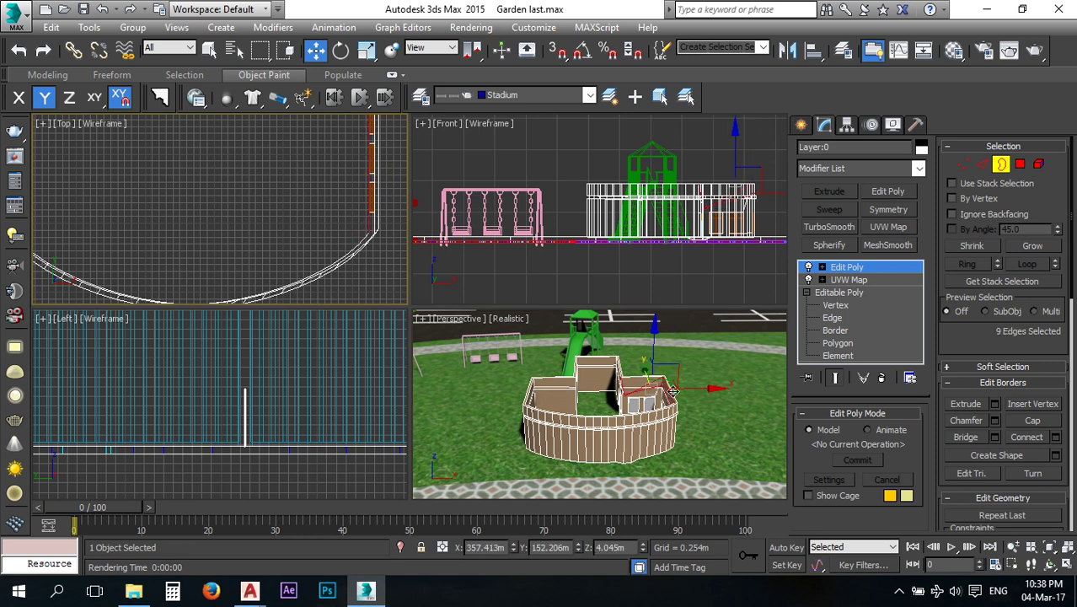
scroll(673, 390, up, 6)
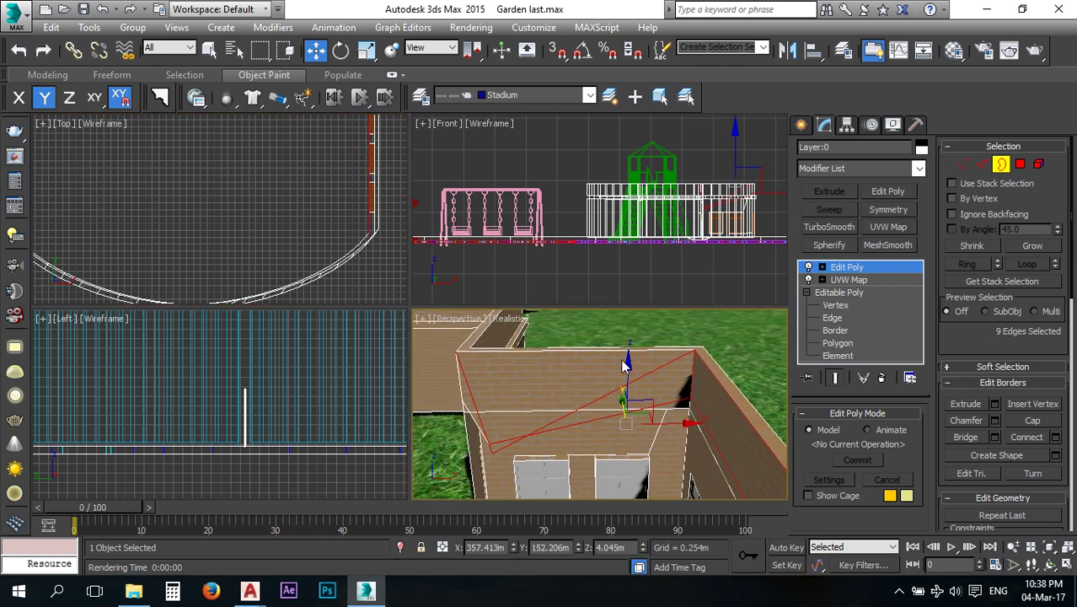
click(608, 360)
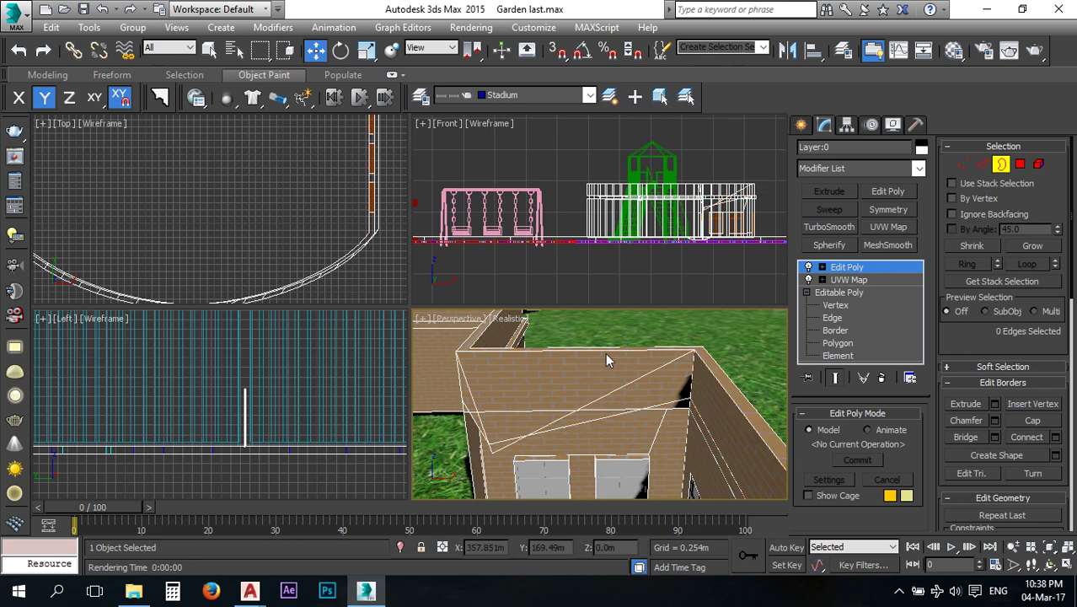
click(709, 371)
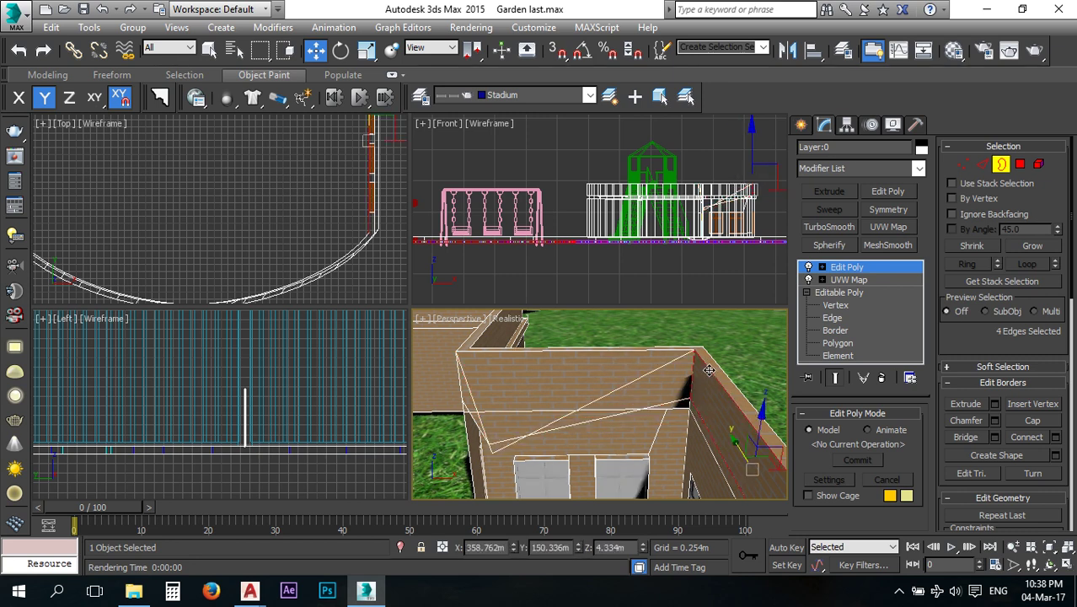
alt+middle_drag(602, 368, 578, 395)
scroll(578, 398, down, 6)
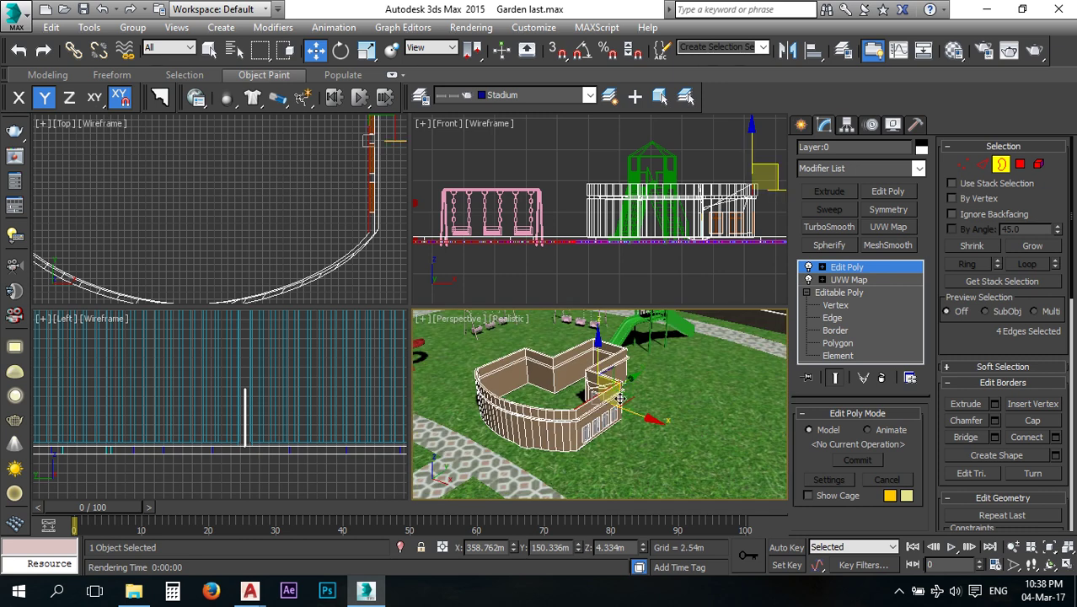
scroll(609, 399, up, 4)
click(519, 413)
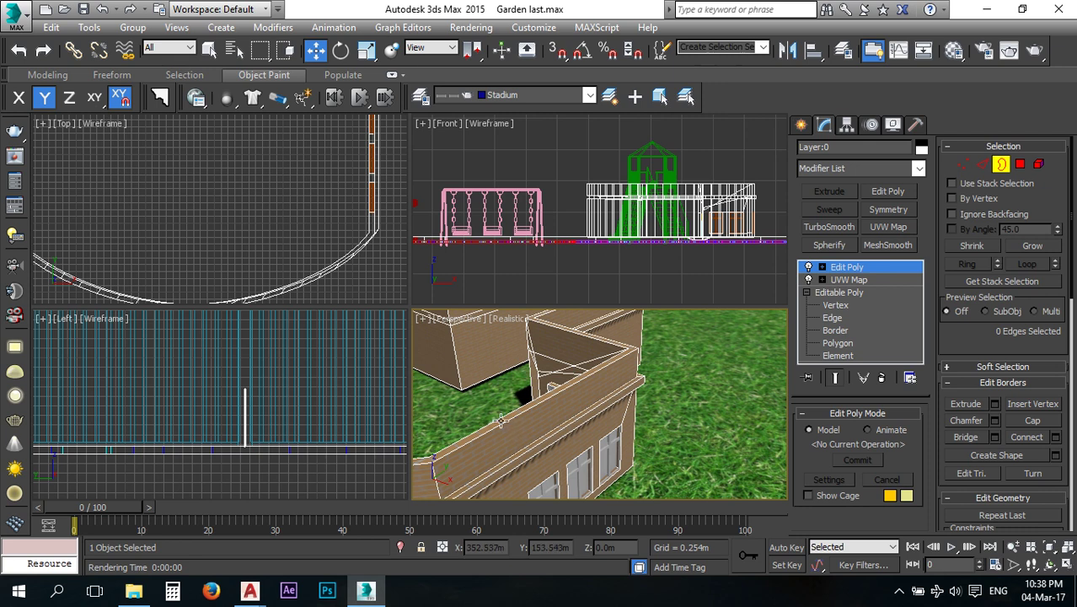
click(501, 420)
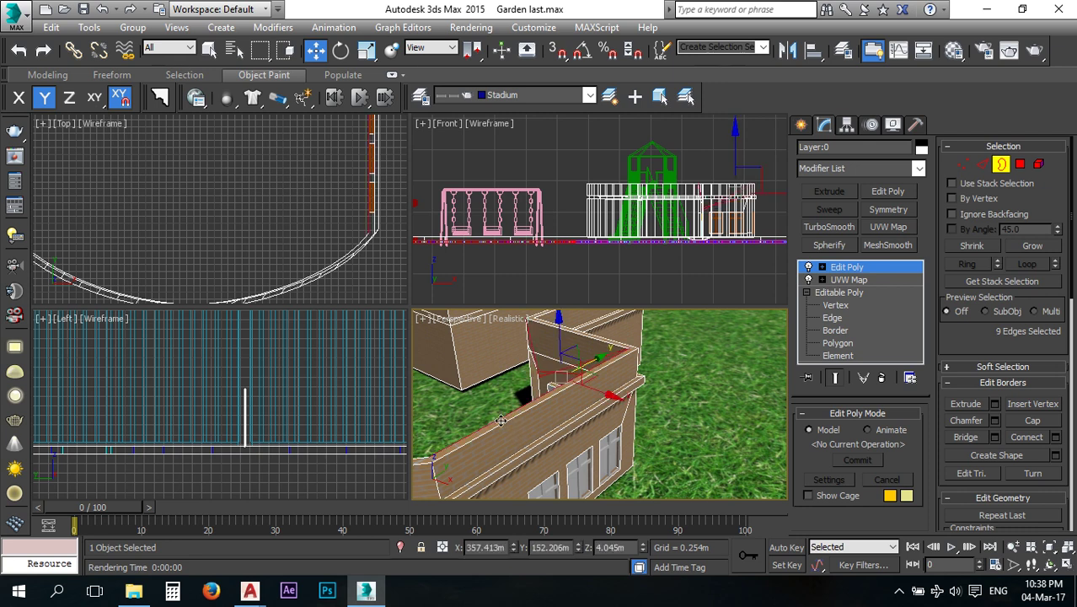
At Polygon level, select the three adjoining inner polygons of the upper wall band around the projecting corner.
click(1020, 163)
mouse_move(666, 387)
alt+middle_down()
mouse_move(662, 380)
mouse_move(674, 396)
alt+middle_up()
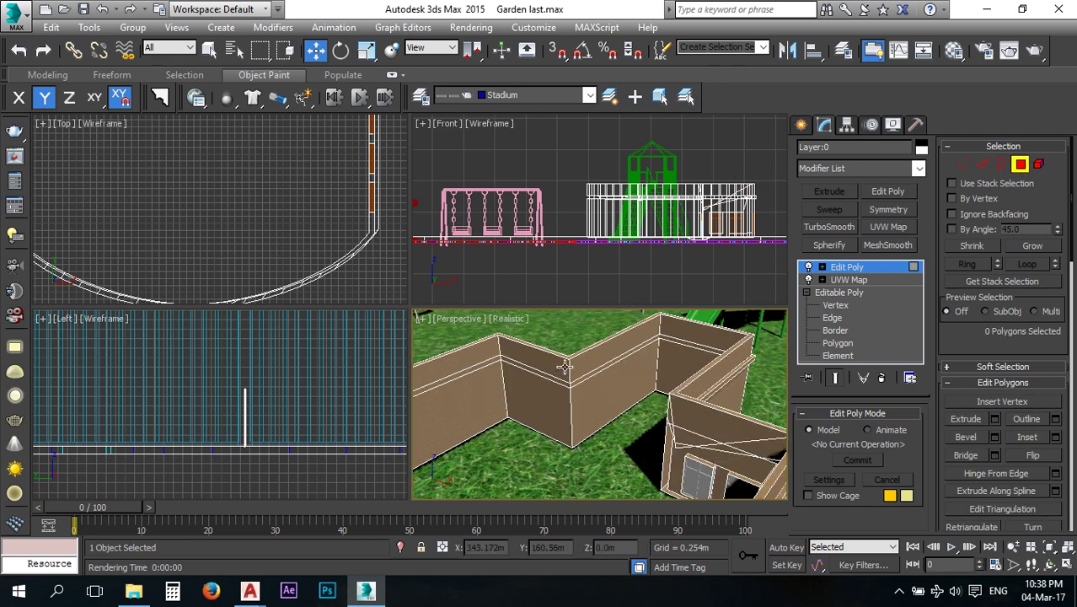
scroll(565, 367, up, 5)
click(587, 347)
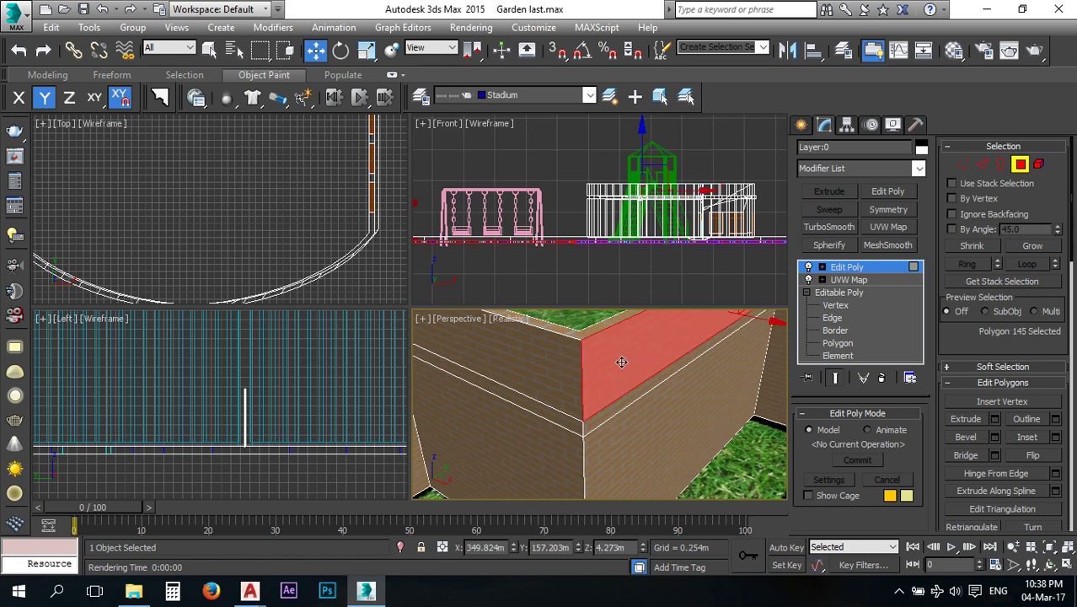
scroll(609, 357, down, 4)
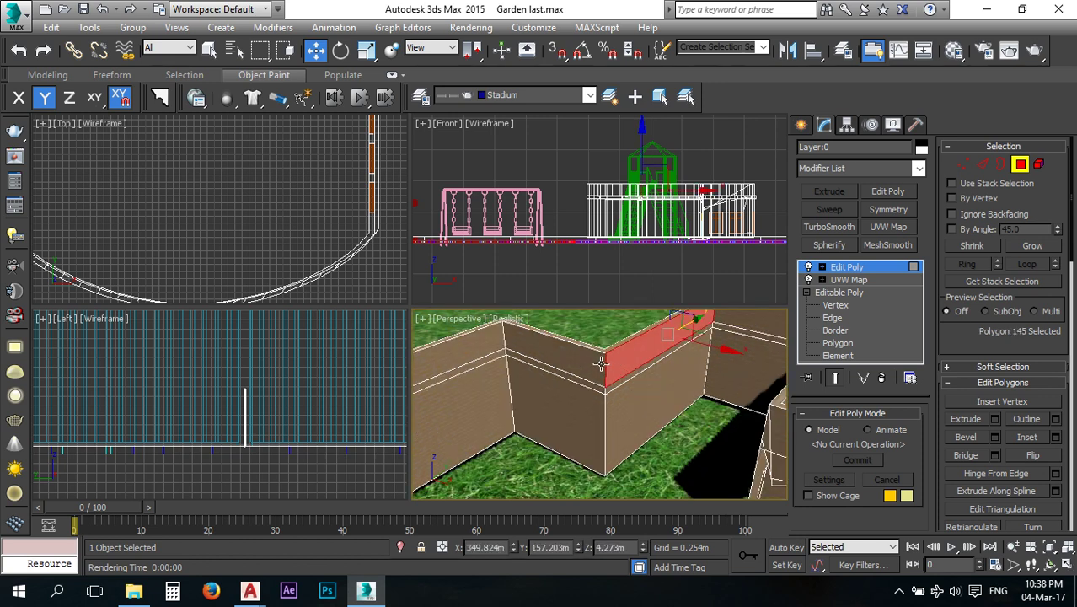
ctrl+click(591, 364)
ctrl+click(481, 354)
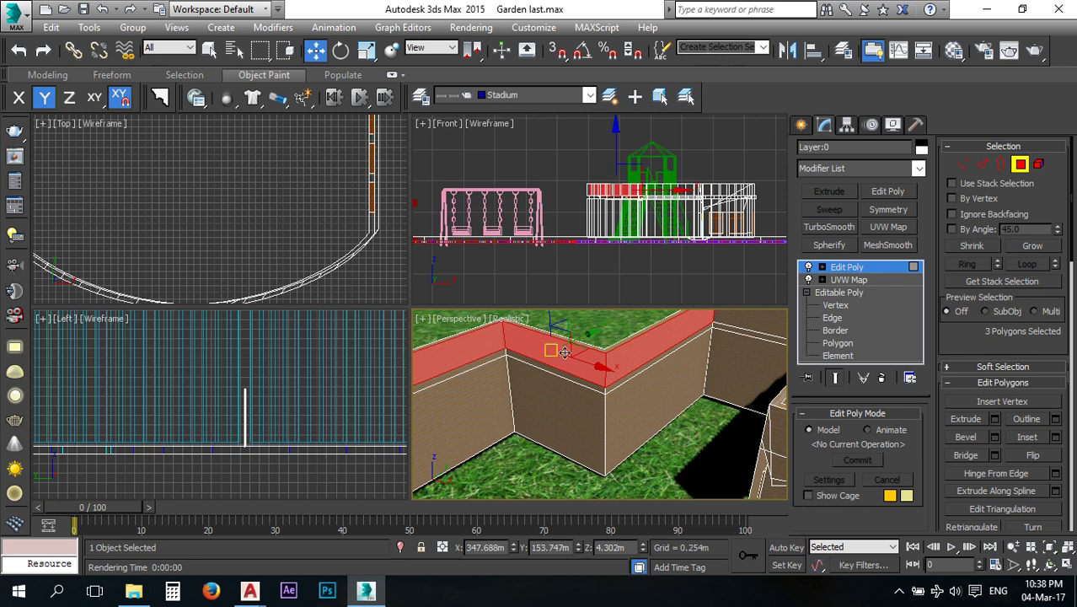
Add all upper-band polygons along the inside of the curved wall to the selection, from the straight wall to the window wall.
scroll(540, 377, down, 4)
alt+middle_drag(634, 406, 608, 366)
scroll(609, 366, up, 4)
ctrl+click(585, 357)
ctrl+click(568, 358)
ctrl+click(539, 361)
ctrl+click(512, 362)
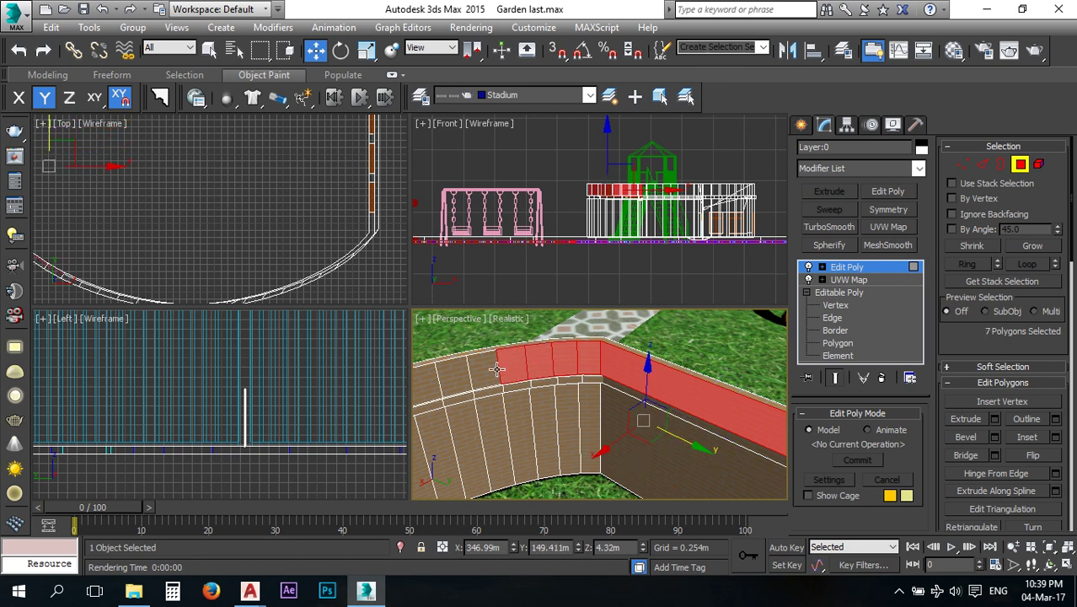
ctrl+click(484, 367)
ctrl+click(456, 373)
ctrl+click(427, 380)
scroll(512, 382, down, 3)
middle_drag(512, 382, 605, 354)
ctrl+click(603, 334)
ctrl+click(594, 333)
ctrl+click(585, 332)
ctrl+click(577, 331)
ctrl+click(565, 333)
ctrl+click(554, 334)
ctrl+click(540, 337)
ctrl+click(530, 336)
ctrl+click(516, 339)
ctrl+click(478, 353)
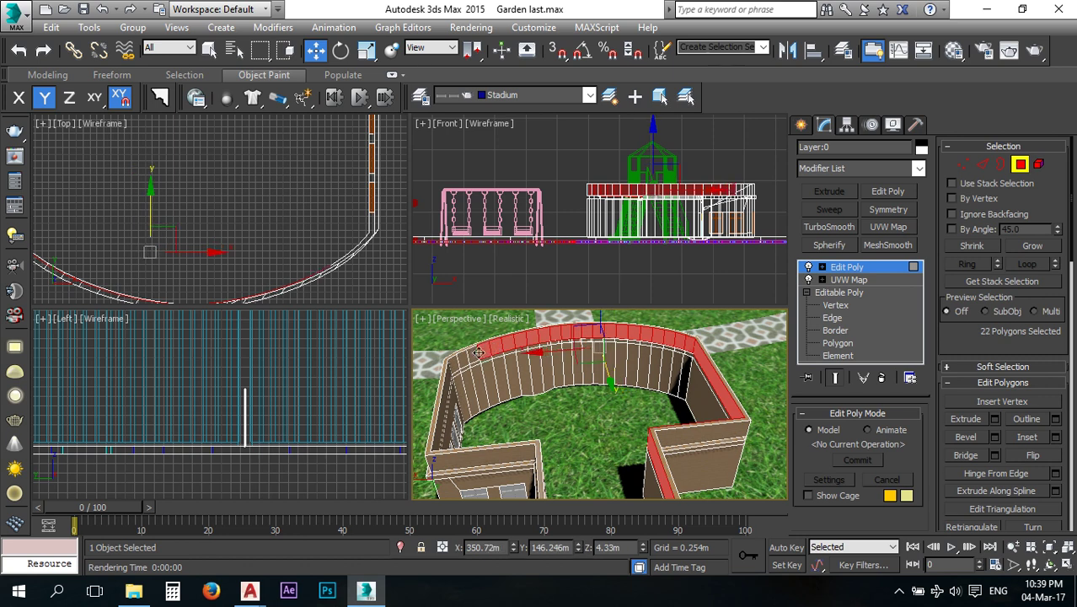
ctrl+click(465, 358)
ctrl+click(459, 361)
ctrl+click(454, 364)
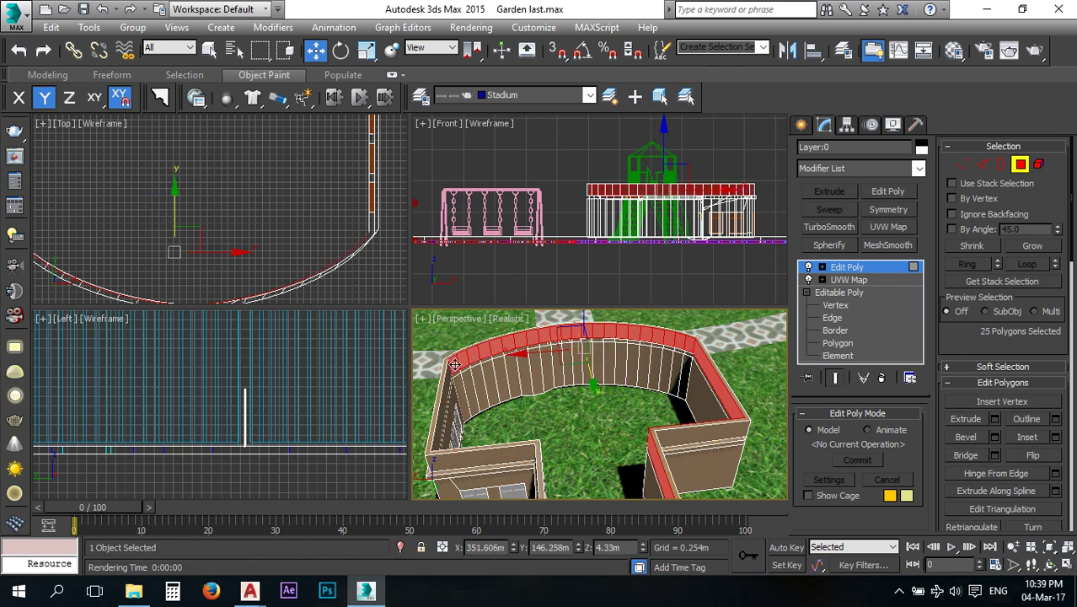
Add the remaining inner upper-band polygons above the windows and on the adjoining short walls, completing the 29-polygon loop.
alt+middle_drag(521, 405, 655, 399)
ctrl+click(626, 397)
scroll(679, 389, up, 5)
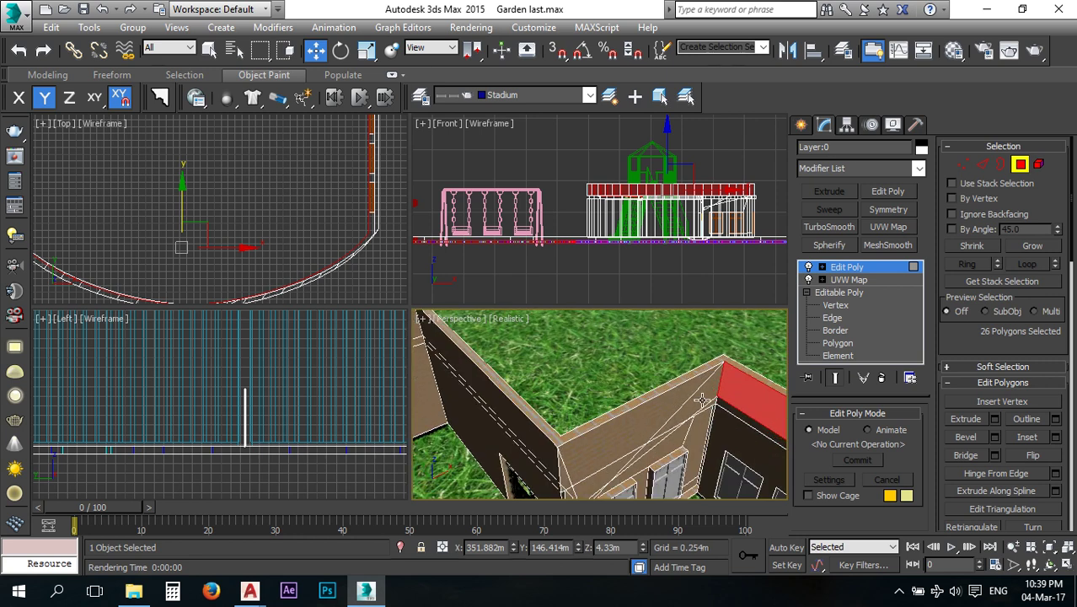
ctrl+click(702, 400)
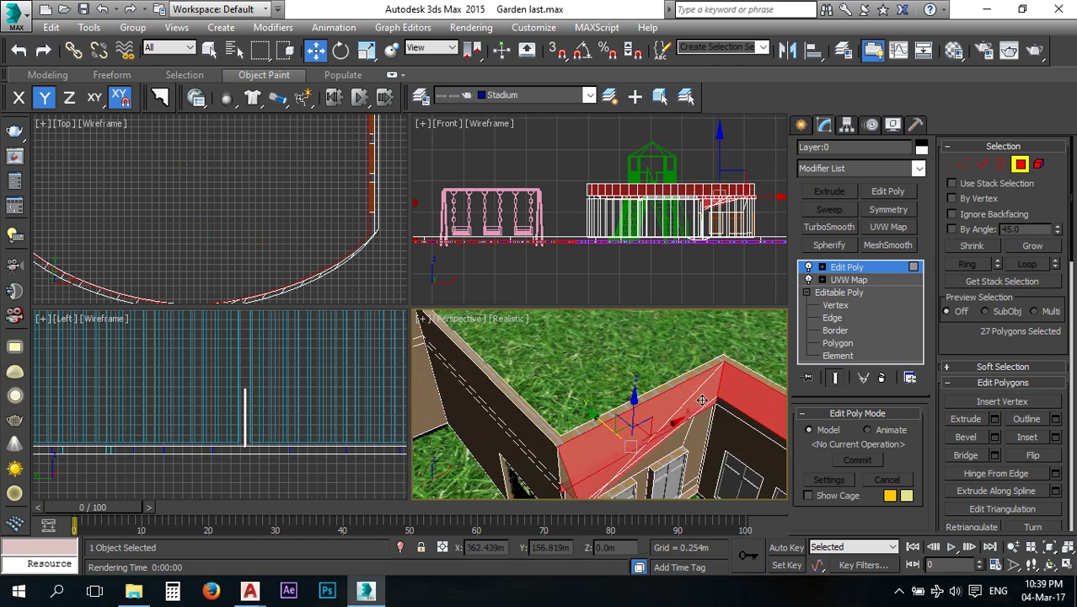
ctrl+click(541, 440)
middle_drag(570, 478, 630, 381)
alt+middle_drag(628, 433, 653, 392)
scroll(581, 416, down, 4)
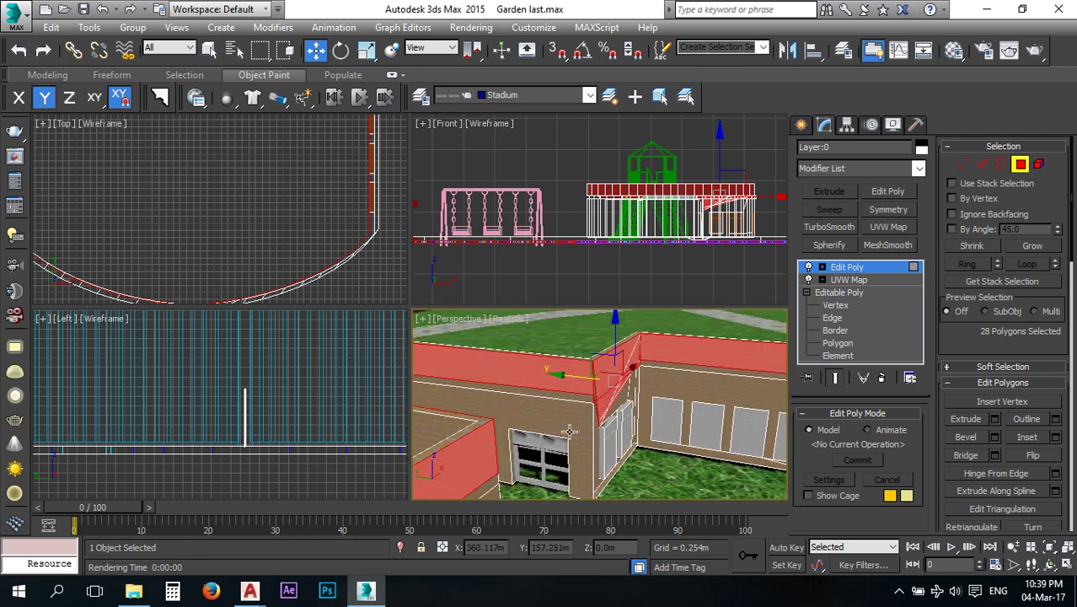
alt+middle_drag(558, 433, 509, 387)
ctrl+click(524, 342)
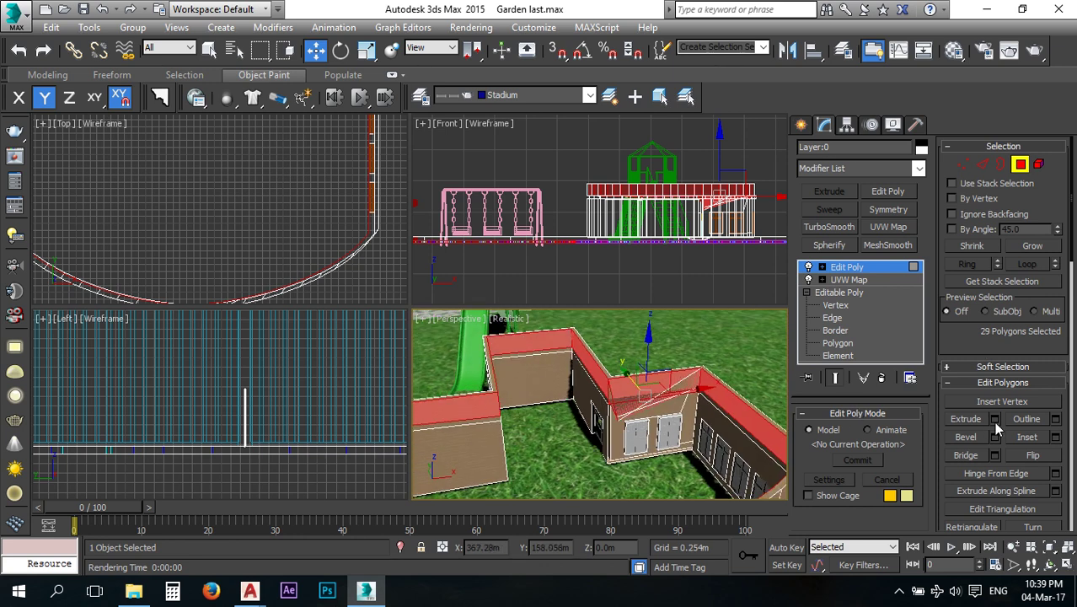
Try to extrude the selected upper-band polygons inward with a height of 2.376 m.
click(994, 419)
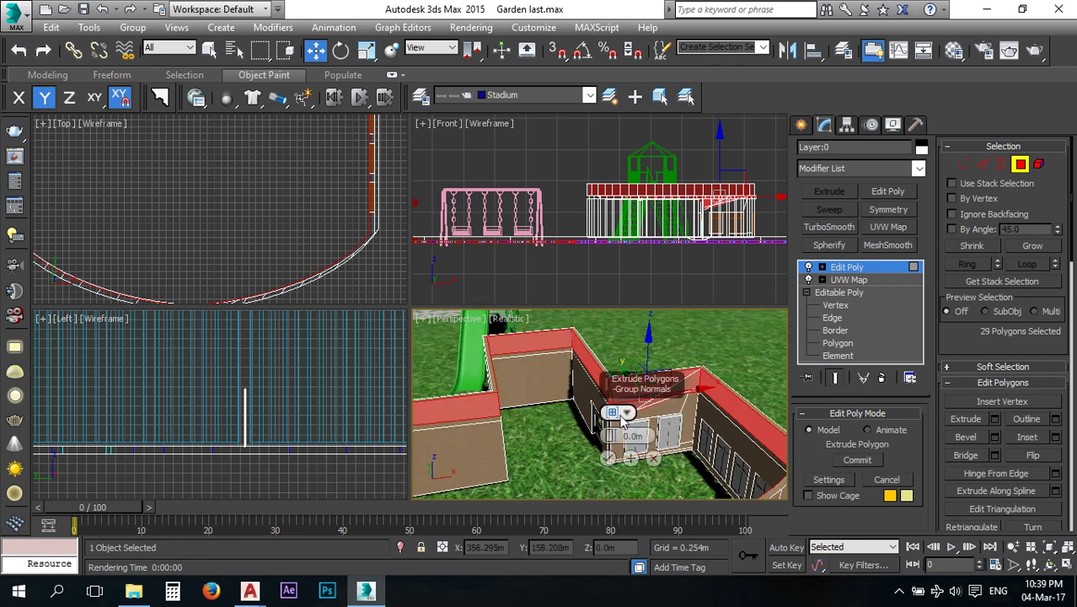
drag(613, 436, 612, 352)
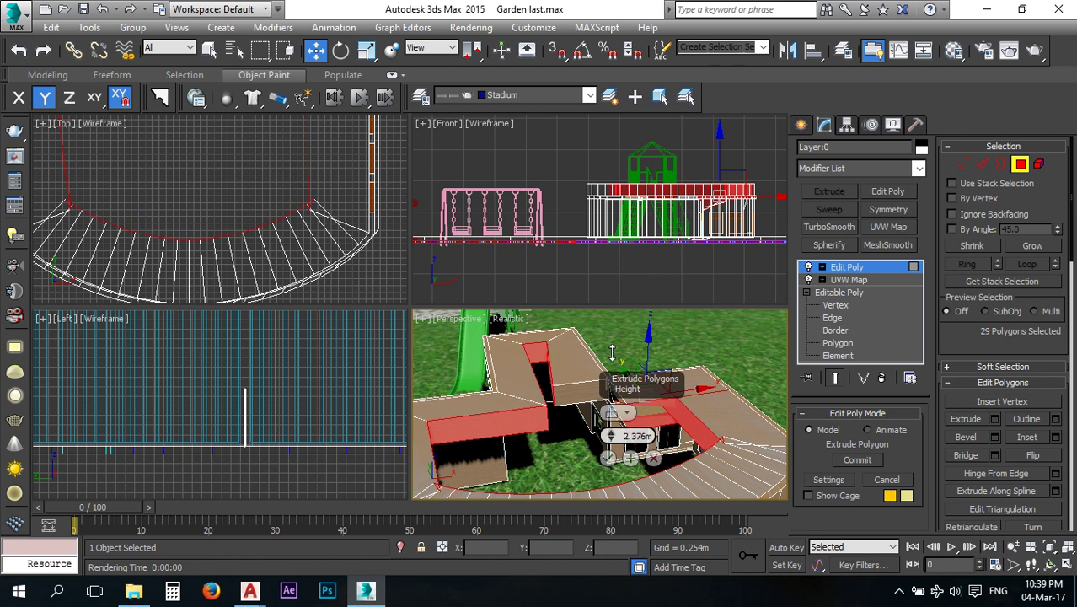
alt+middle_drag(613, 352, 532, 409)
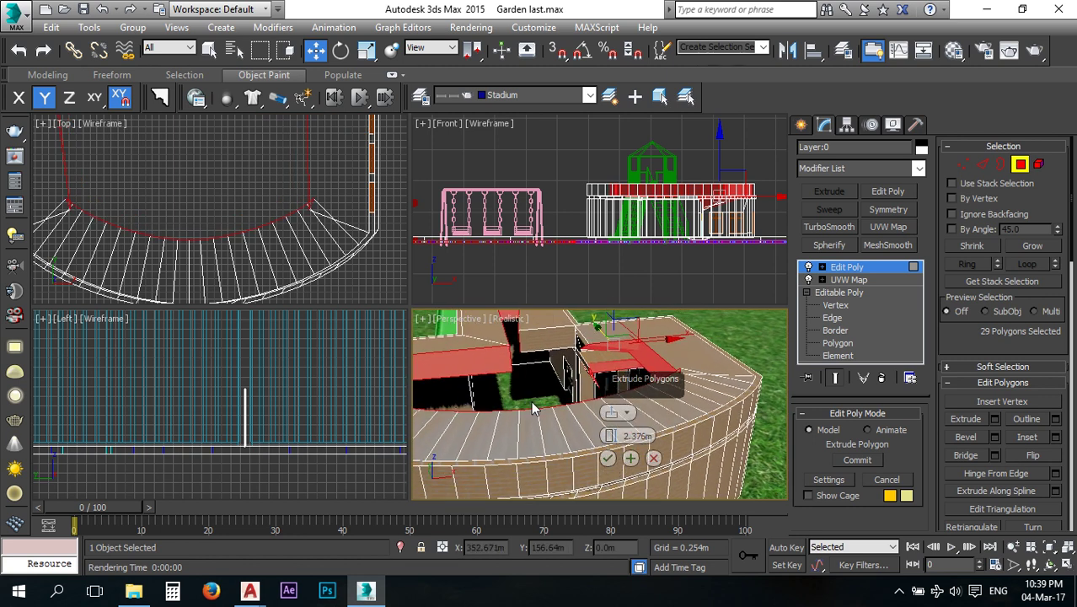
scroll(535, 402, down, 5)
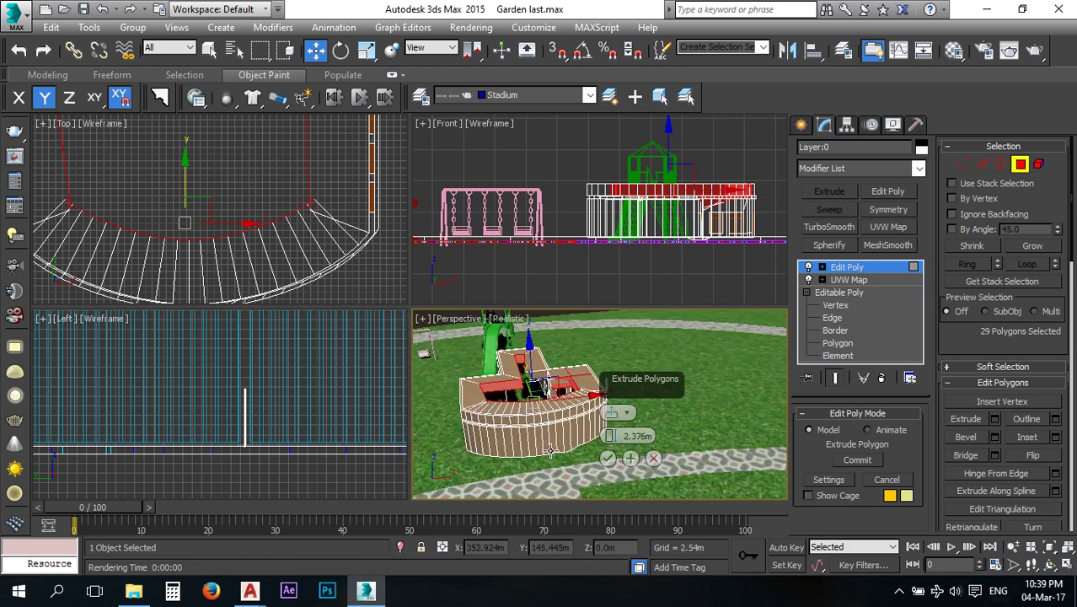
alt+middle_drag(558, 452, 523, 438)
scroll(506, 434, up, 5)
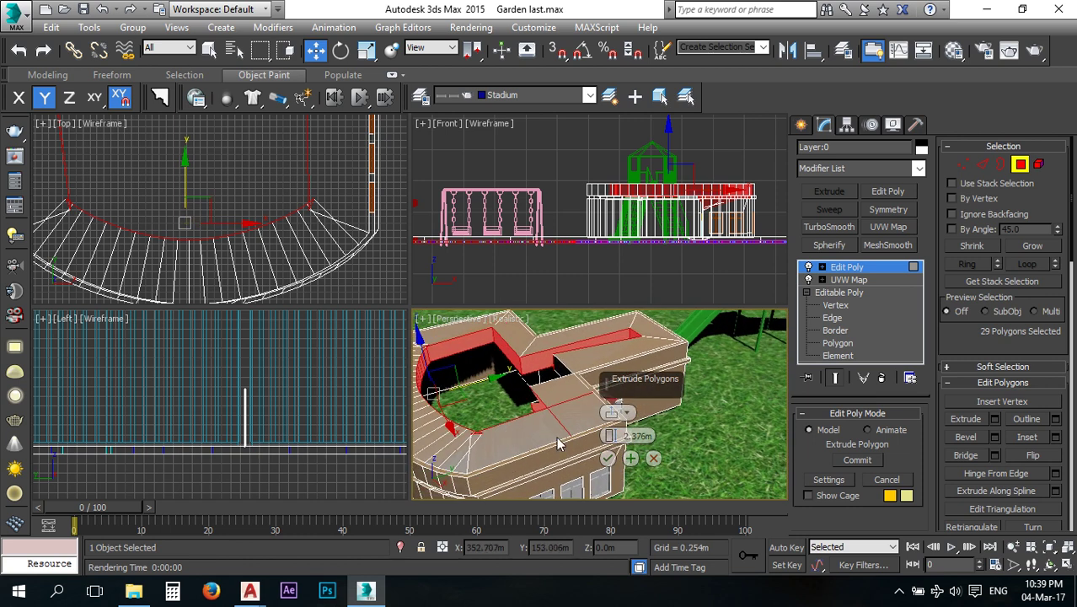
Reduce the extrusion height to about 1.166 m, check the distorted corner above the windows, and cancel the extrusion.
drag(613, 443, 618, 548)
middle_drag(287, 233, 334, 358)
middle_drag(274, 264, 246, 239)
mouse_move(234, 242)
mouse_down()
mouse_move(234, 231)
mouse_move(231, 248)
mouse_up()
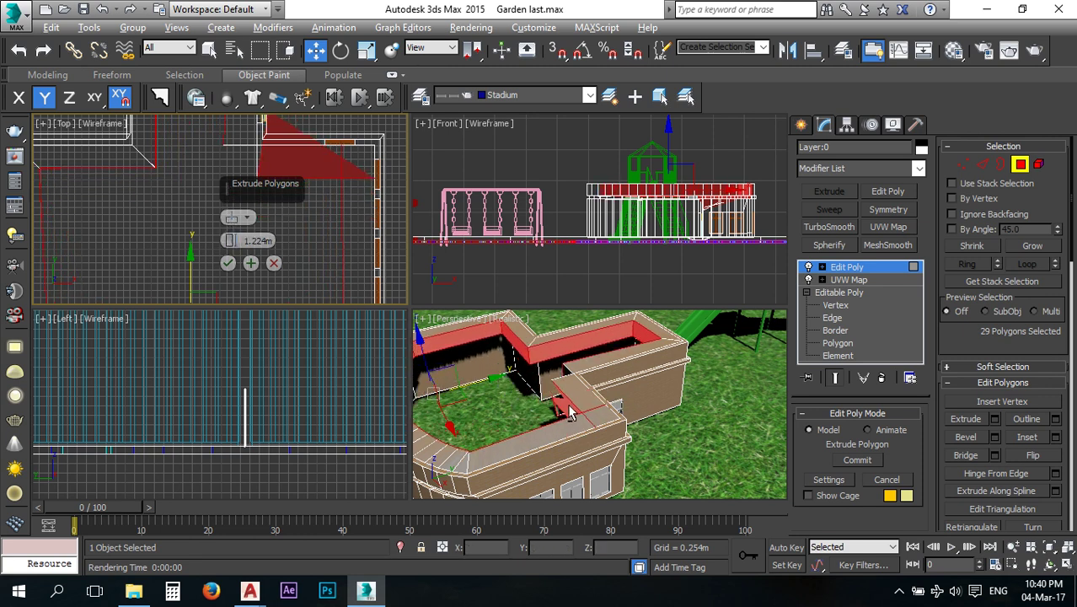
scroll(571, 413, up, 3)
scroll(572, 412, up, 5)
mouse_move(572, 412)
alt+middle_down()
mouse_move(533, 399)
mouse_move(563, 416)
alt+middle_up()
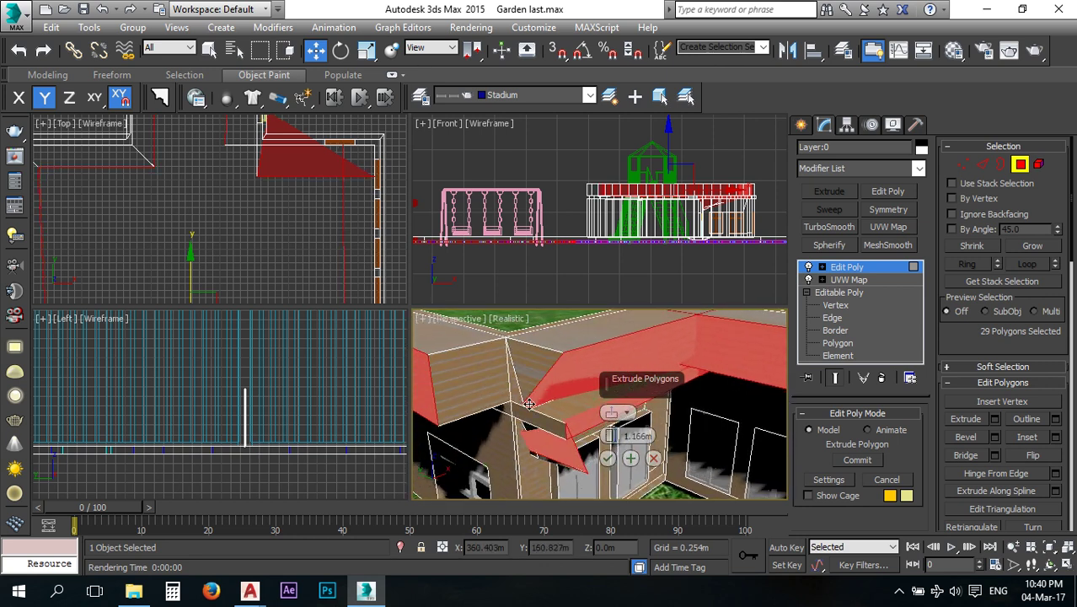
click(654, 458)
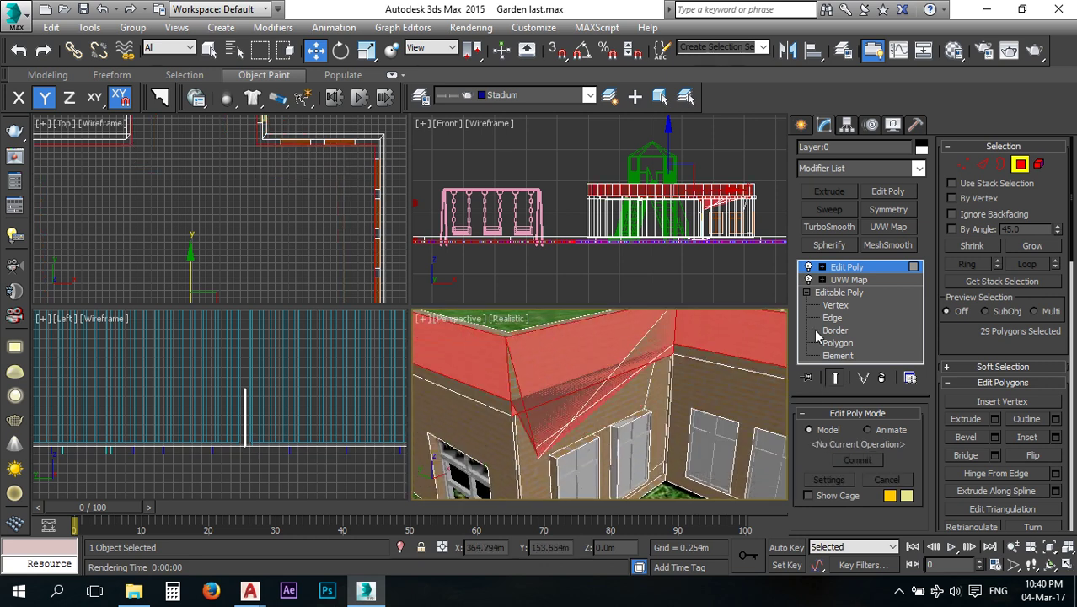
At Vertex level, raise the two low vertices above the windows vertically to the top edge of the wall.
click(822, 267)
click(850, 282)
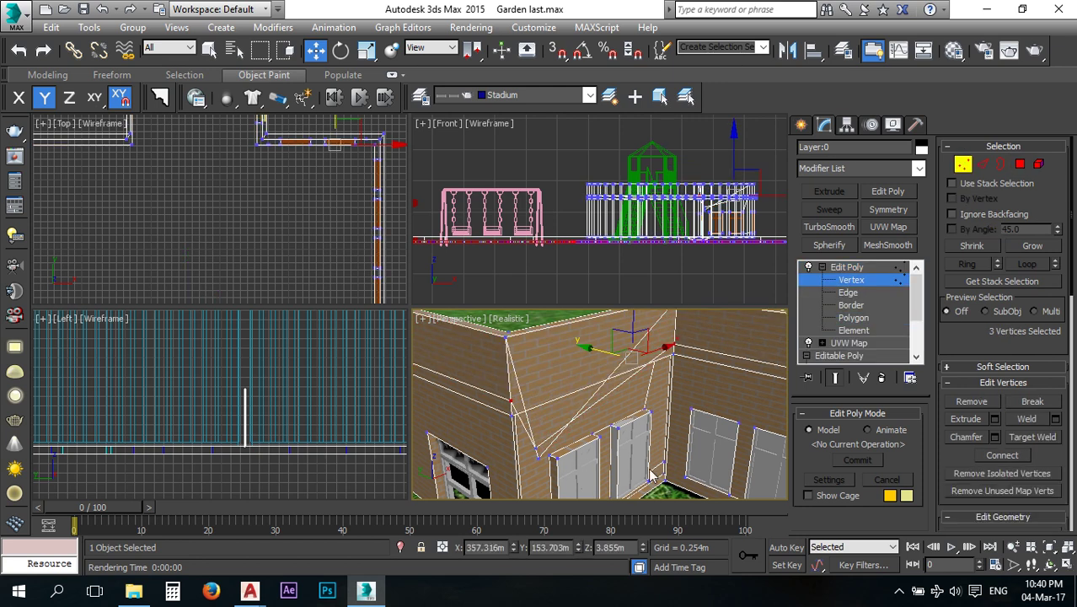
click(538, 453)
drag(533, 434, 525, 325)
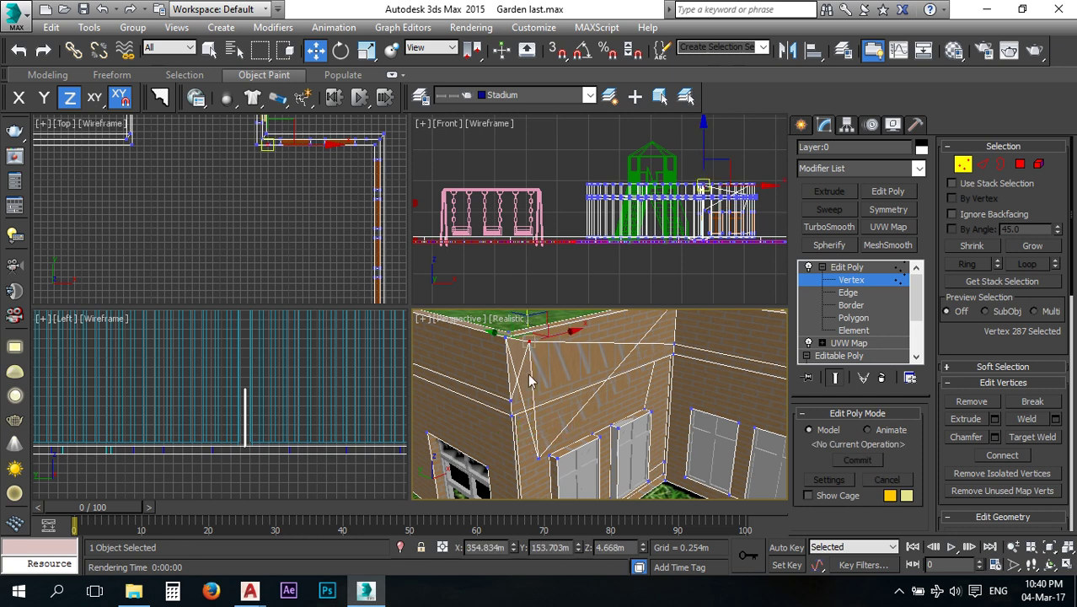
click(538, 458)
drag(536, 431, 531, 325)
Select the lower of the two raised vertices and move it along X towards the wall's top corner.
scroll(529, 368, up, 6)
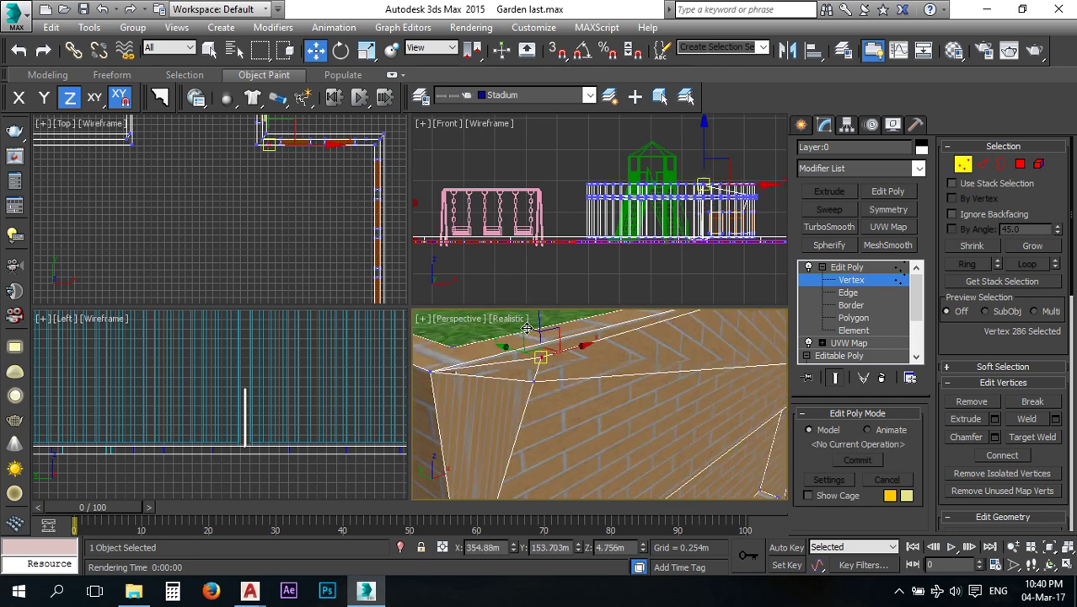
middle_drag(534, 373, 595, 349)
click(601, 378)
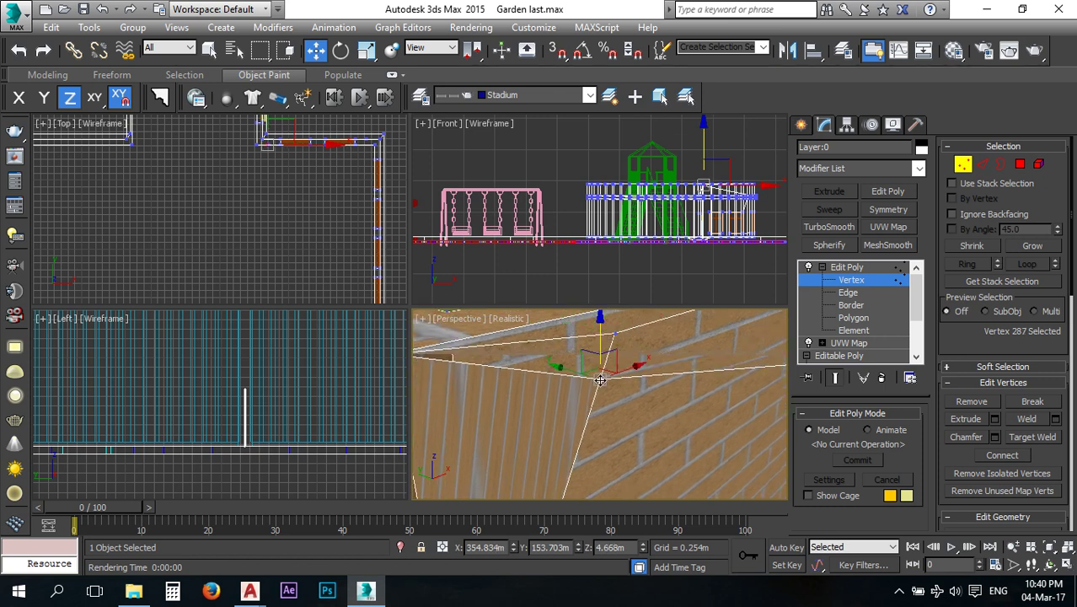
scroll(672, 395, down, 5)
key(F5)
drag(666, 383, 638, 385)
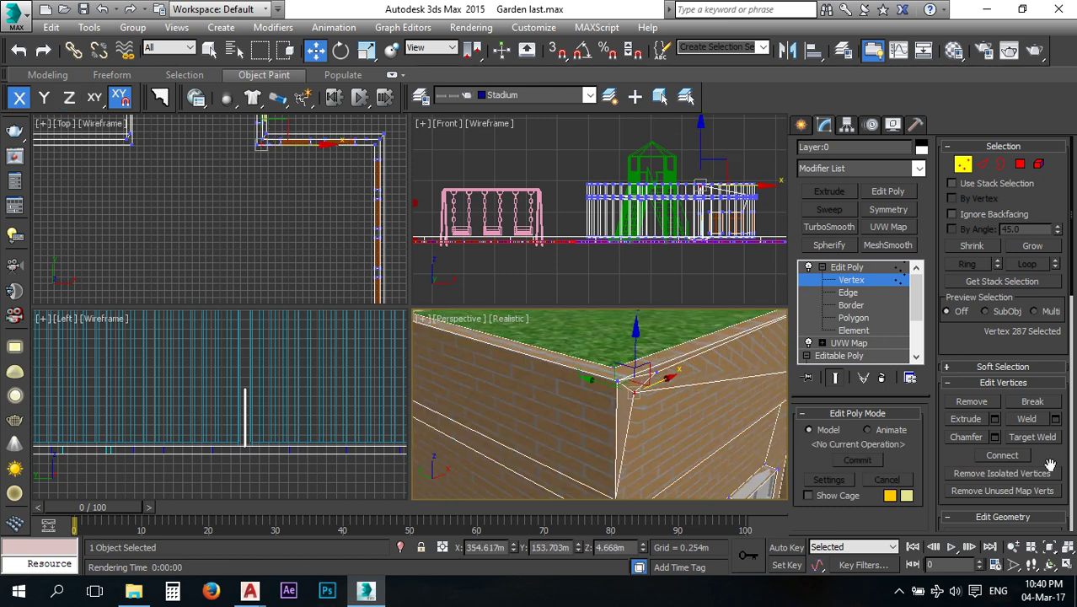
Target-weld the moved vertex onto the existing vertex at the wall's top corner.
click(1032, 437)
scroll(630, 403, up, 5)
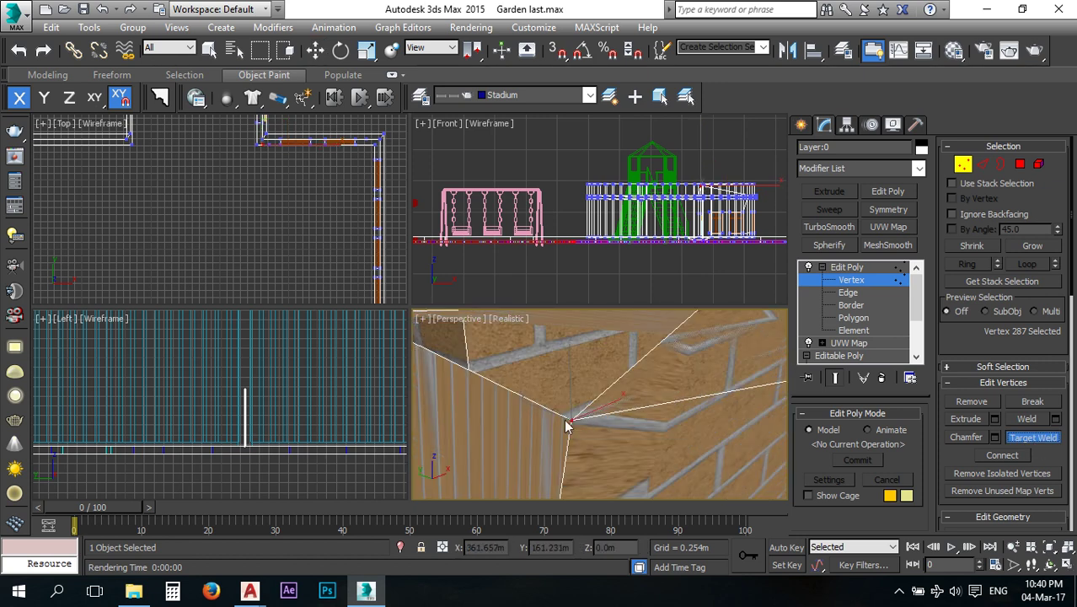
scroll(610, 430, down, 4)
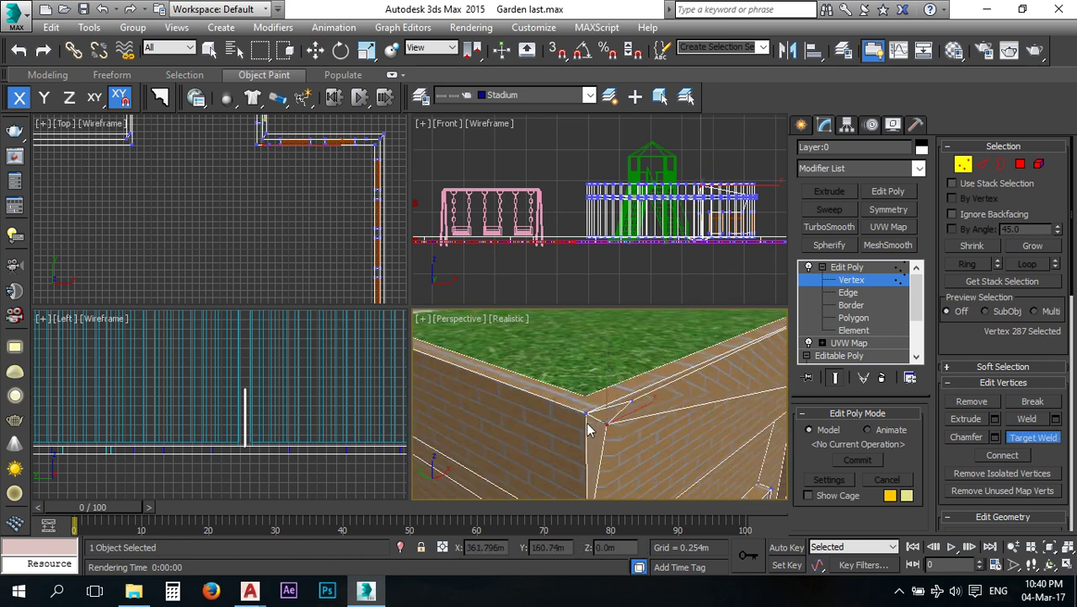
click(585, 413)
alt+middle_drag(628, 418, 632, 403)
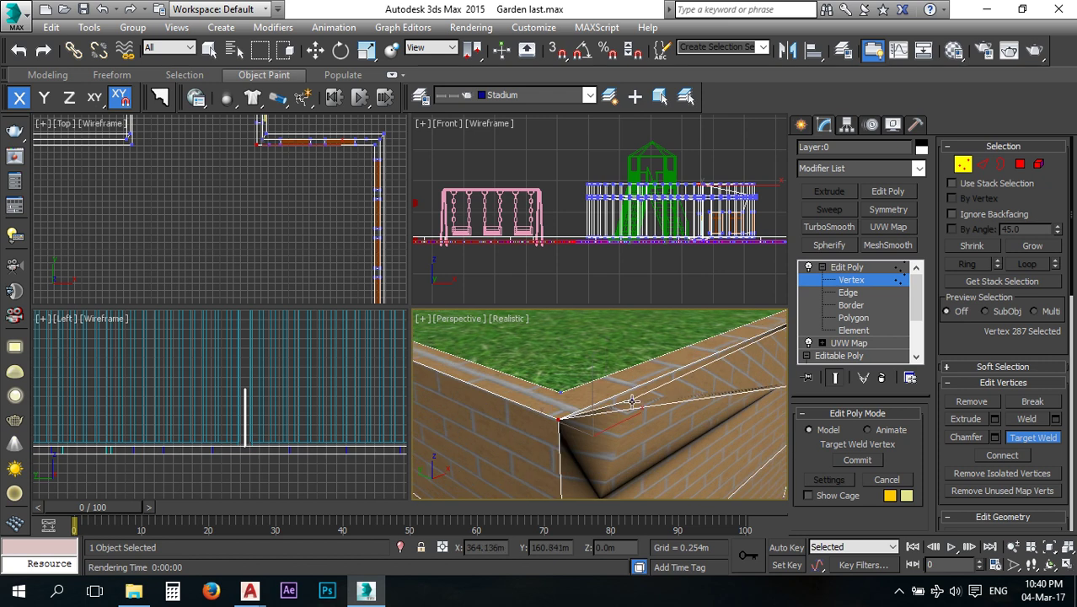
click(559, 419)
scroll(581, 392, down, 2)
middle_drag(711, 408, 564, 400)
scroll(565, 400, down, 2)
scroll(655, 377, down, 2)
scroll(639, 383, up, 4)
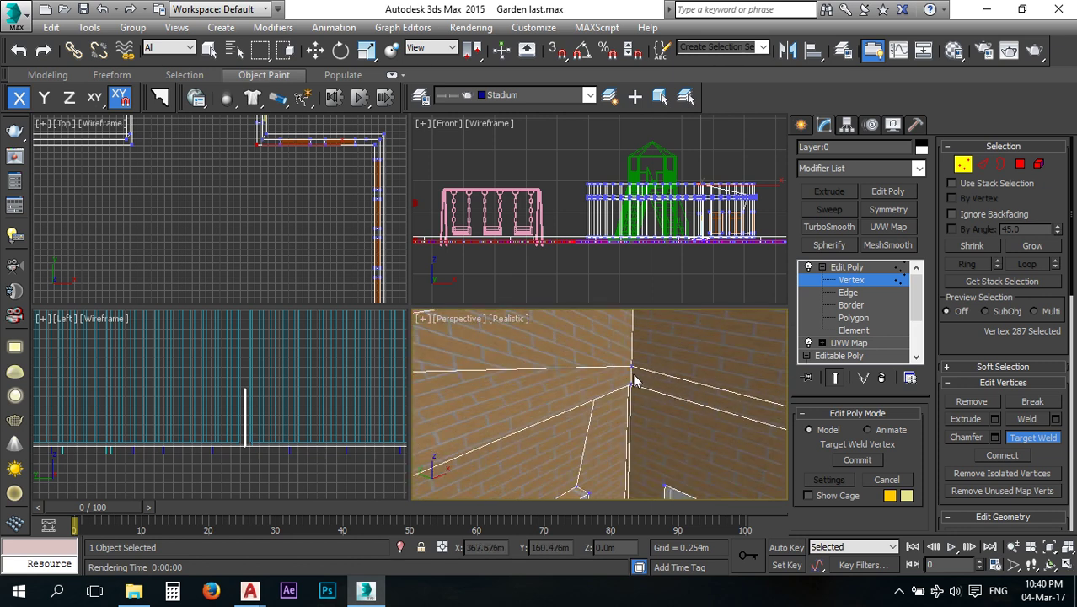
Target-weld the remaining mid-height corner vertex onto the vertex at the wall's top corner.
mouse_move(630, 366)
middle_down()
mouse_move(640, 360)
mouse_move(641, 381)
middle_up()
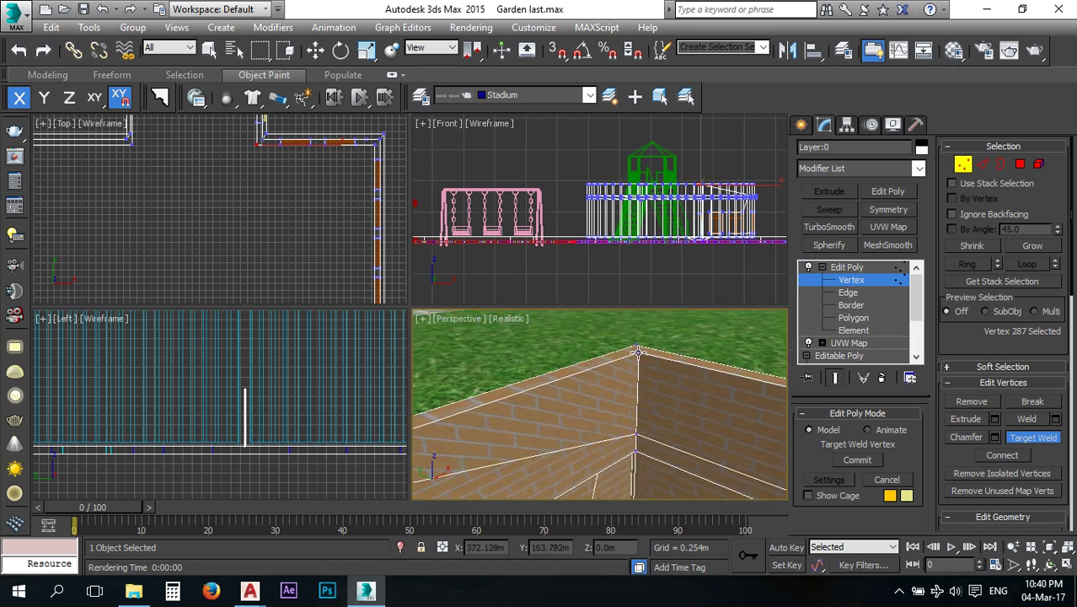
click(635, 437)
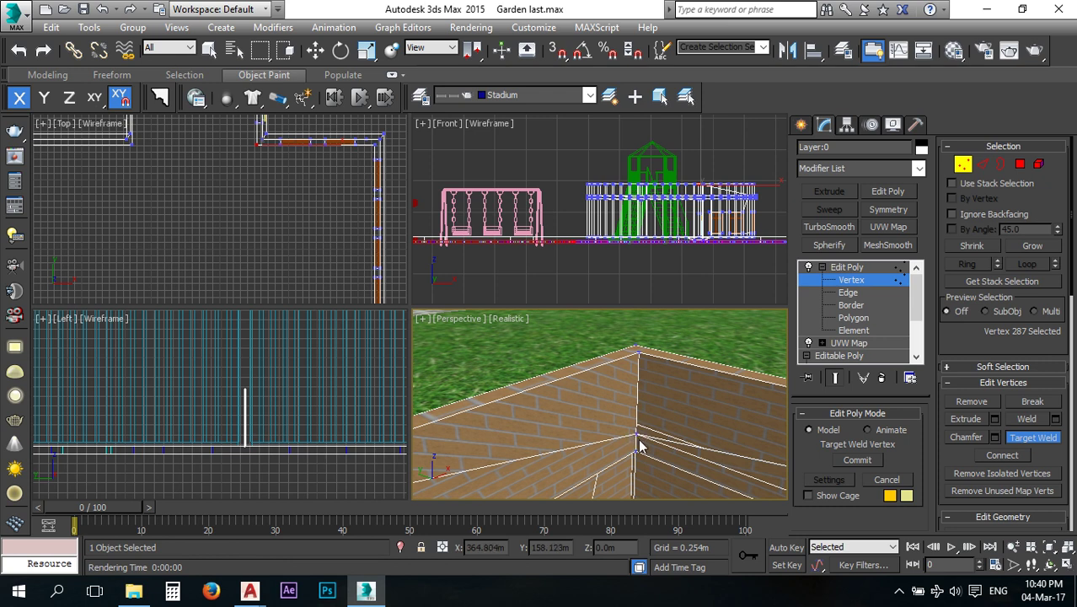
click(639, 352)
At Edge level, remove the diagonal edge crossing the upper wall band above the row of four windows.
scroll(617, 381, down, 4)
middle_drag(708, 405, 600, 374)
alt+middle_drag(618, 438, 677, 435)
middle_drag(536, 389, 651, 405)
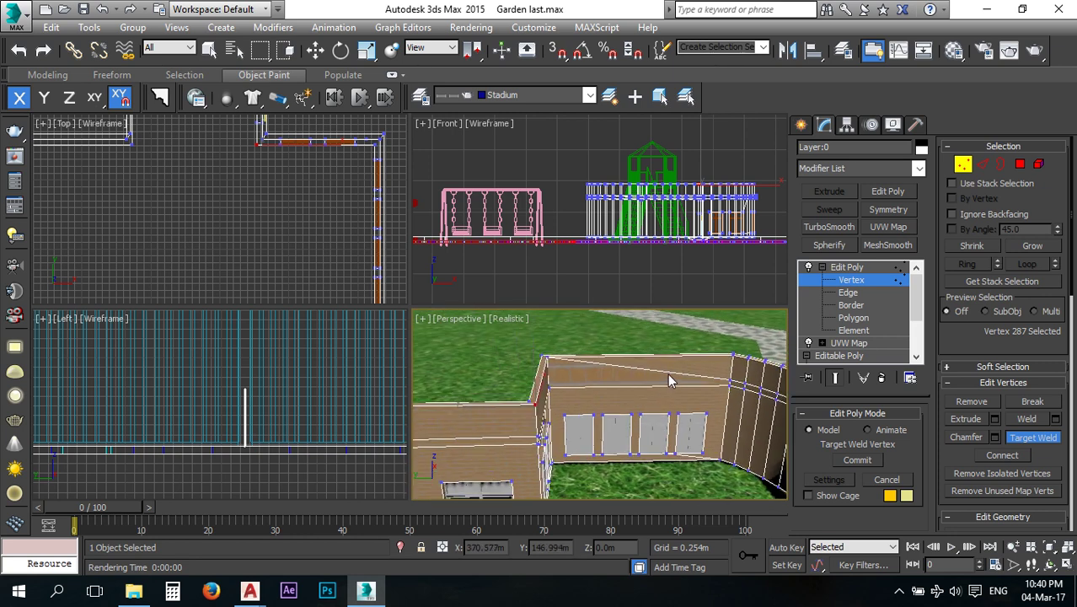
scroll(669, 381, up, 2)
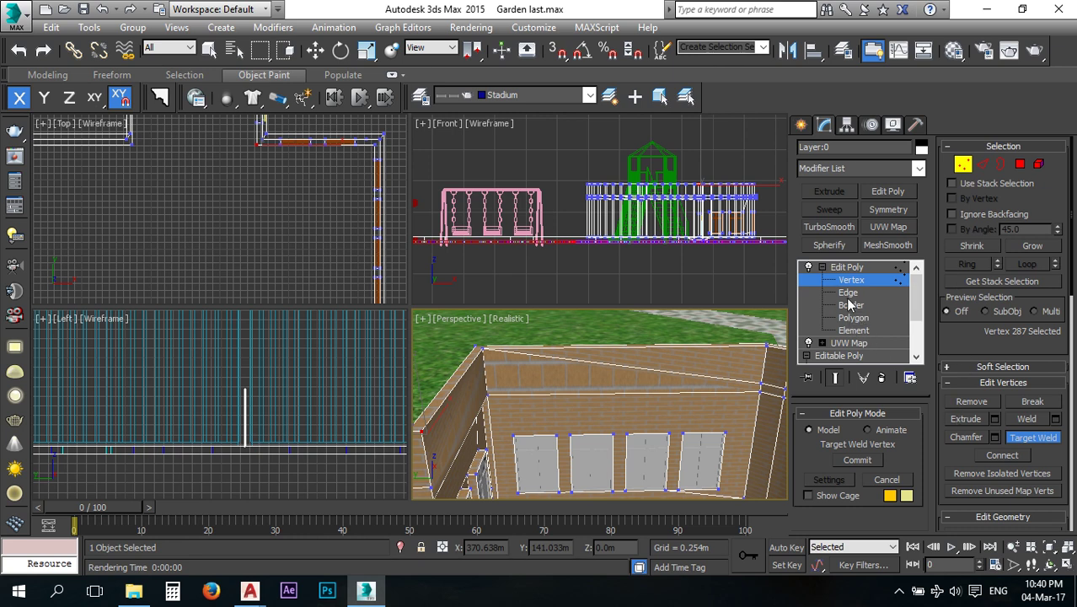
click(848, 294)
click(681, 344)
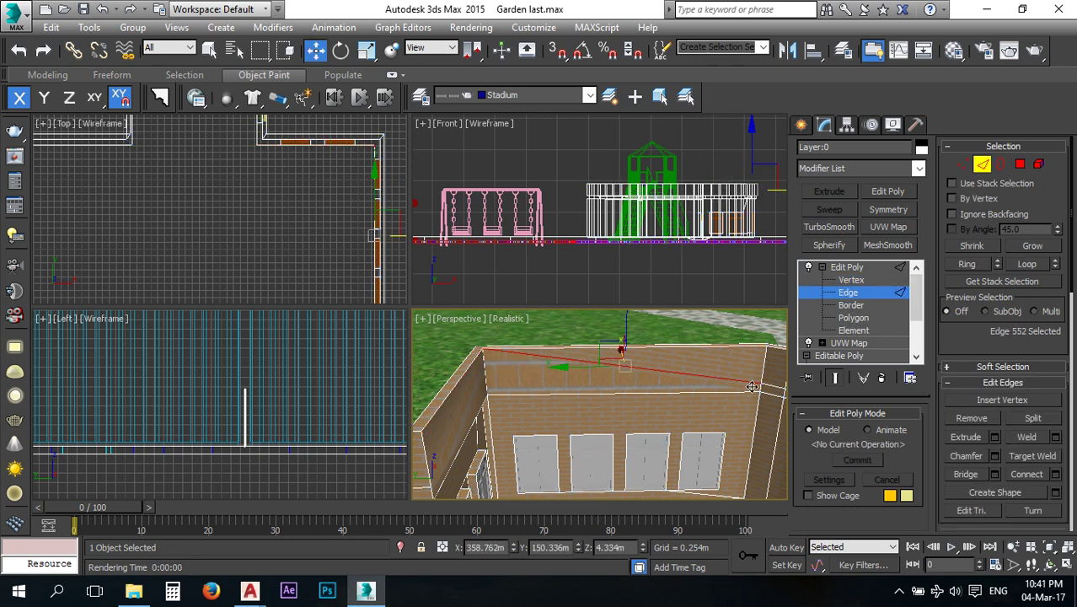
click(977, 416)
scroll(669, 380, down, 2)
scroll(668, 384, down, 2)
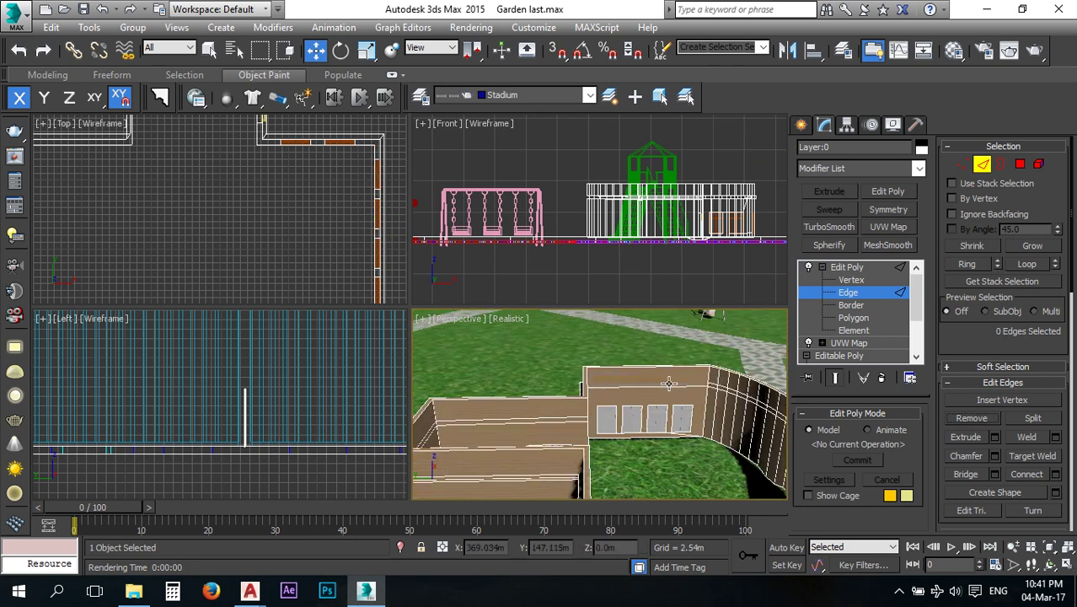
Try to extrude the upper band of polygons along the restaurant's inner walls by 1.166 m.
alt+middle_drag(668, 383, 671, 410)
click(671, 407)
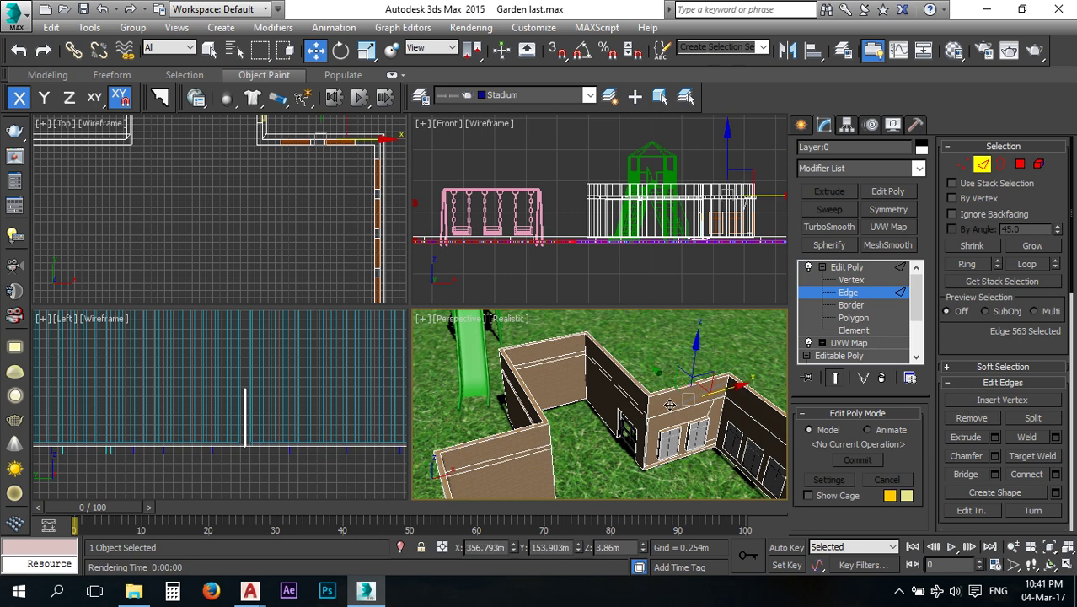
click(854, 318)
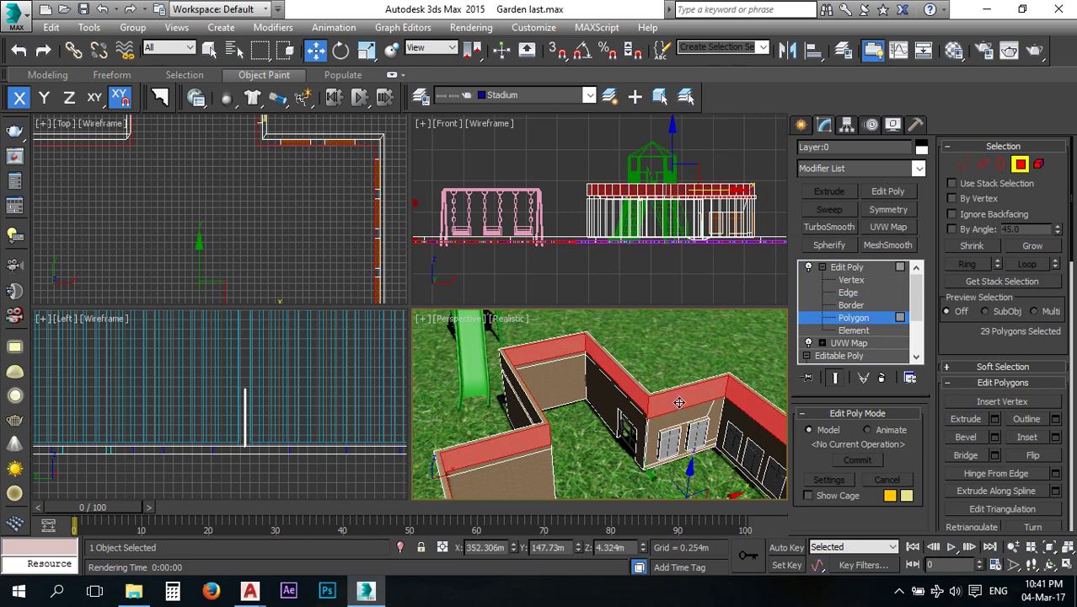
key(shift+z)
key(shift+z)
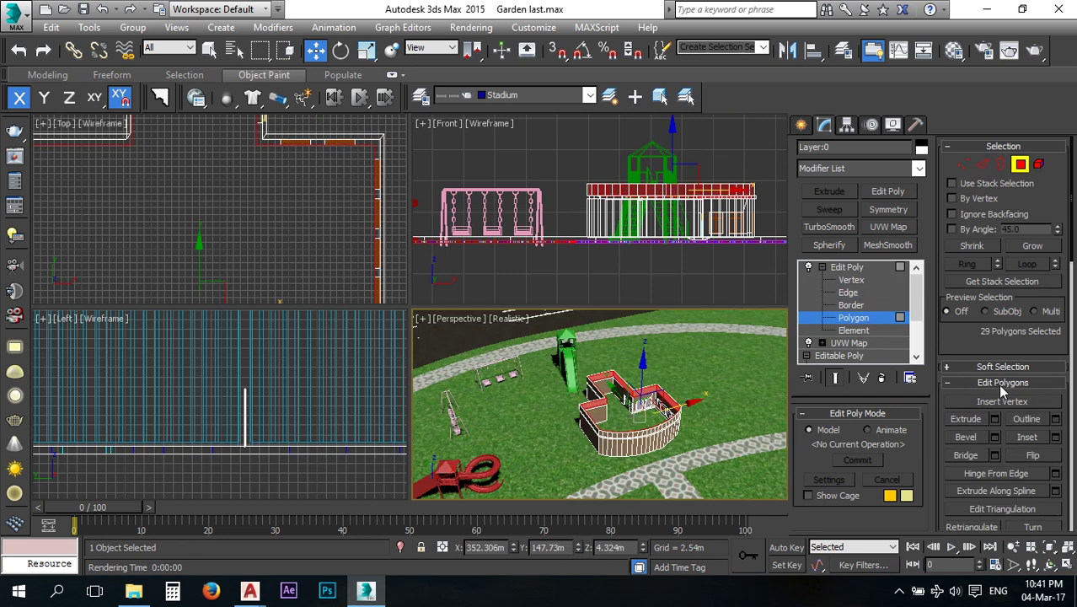
click(995, 419)
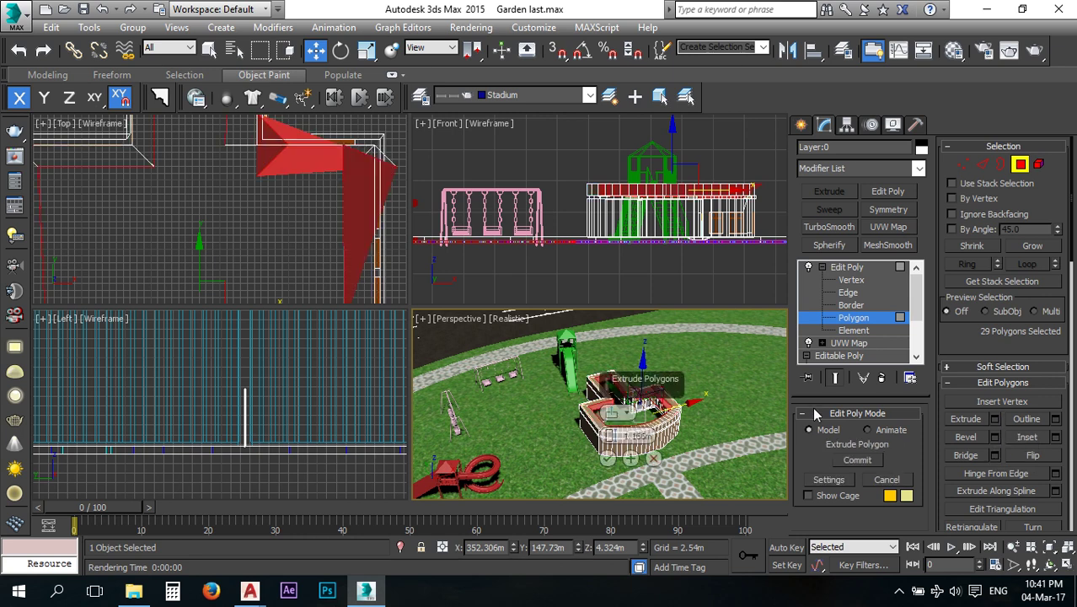
scroll(304, 228, down, 5)
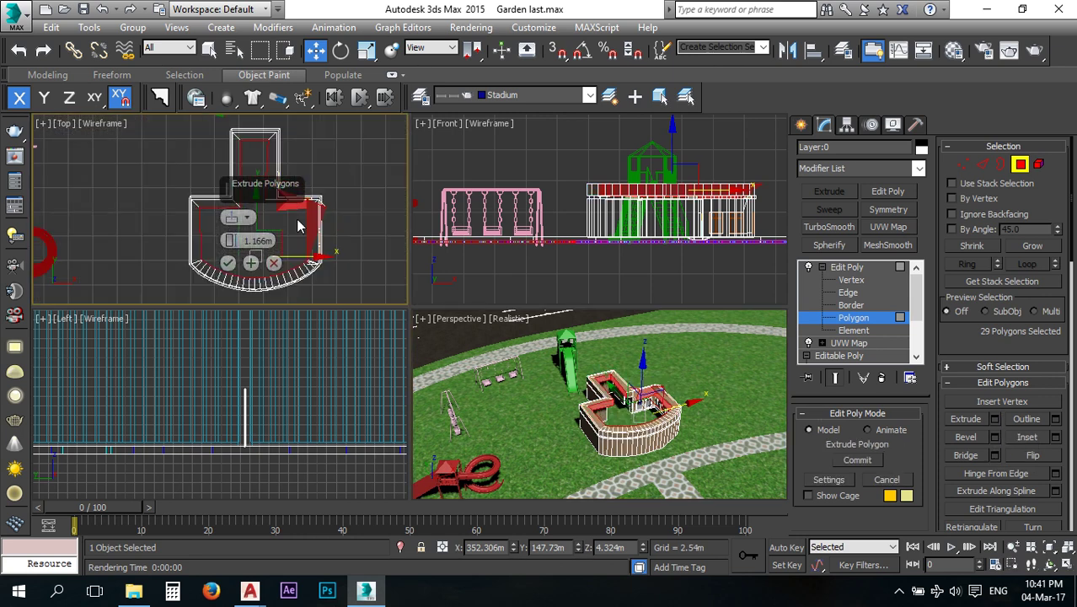
click(273, 263)
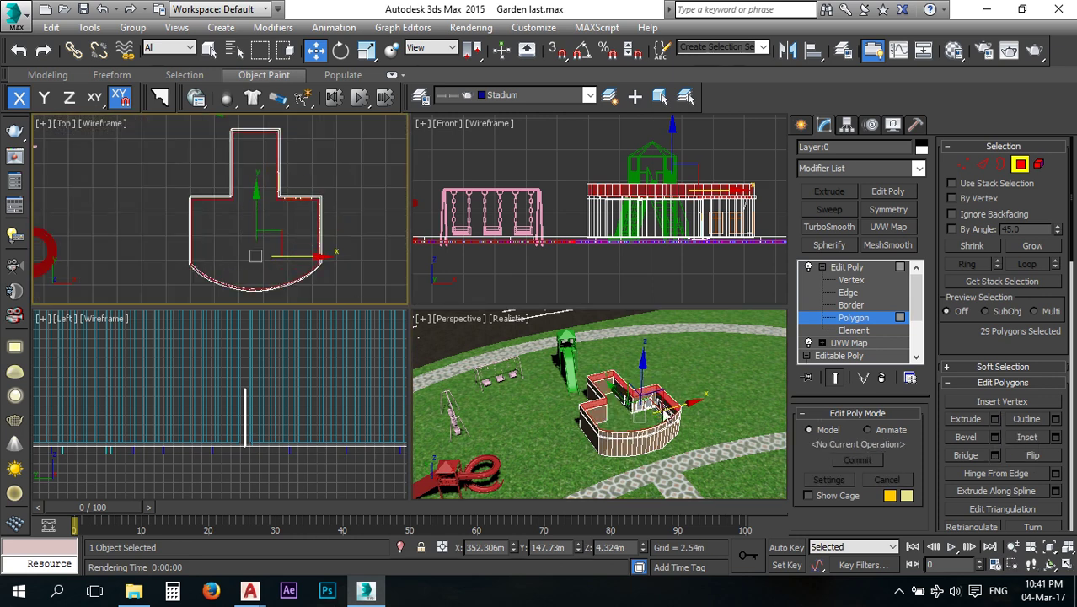
Clear the polygon selection and examine the restaurant's inner corners and upper wall band from several sides.
scroll(665, 414, up, 5)
scroll(644, 347, down, 2)
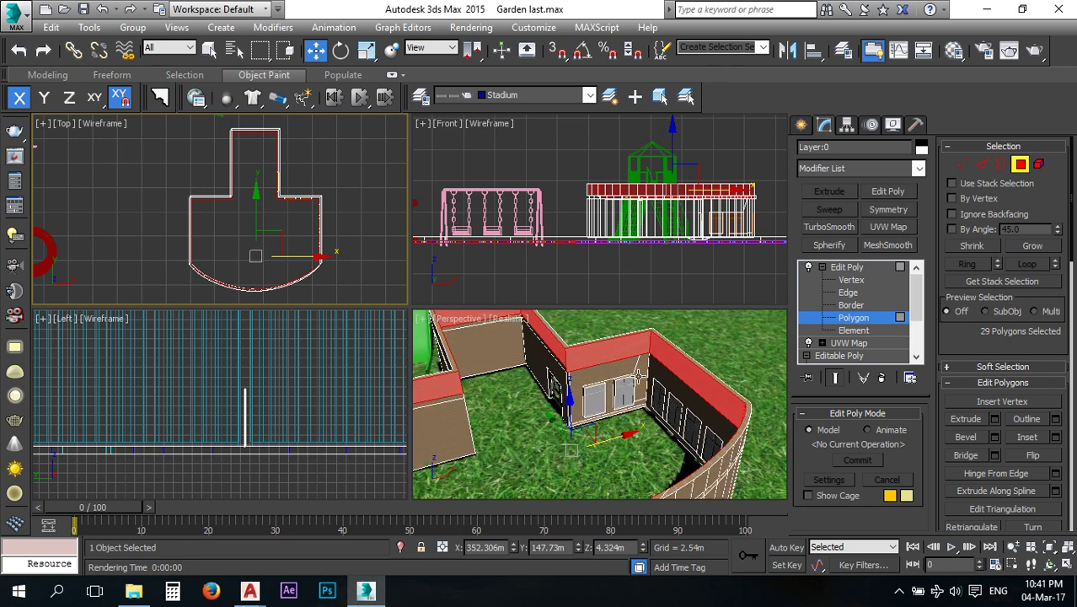
middle_drag(633, 390, 657, 386)
click(361, 209)
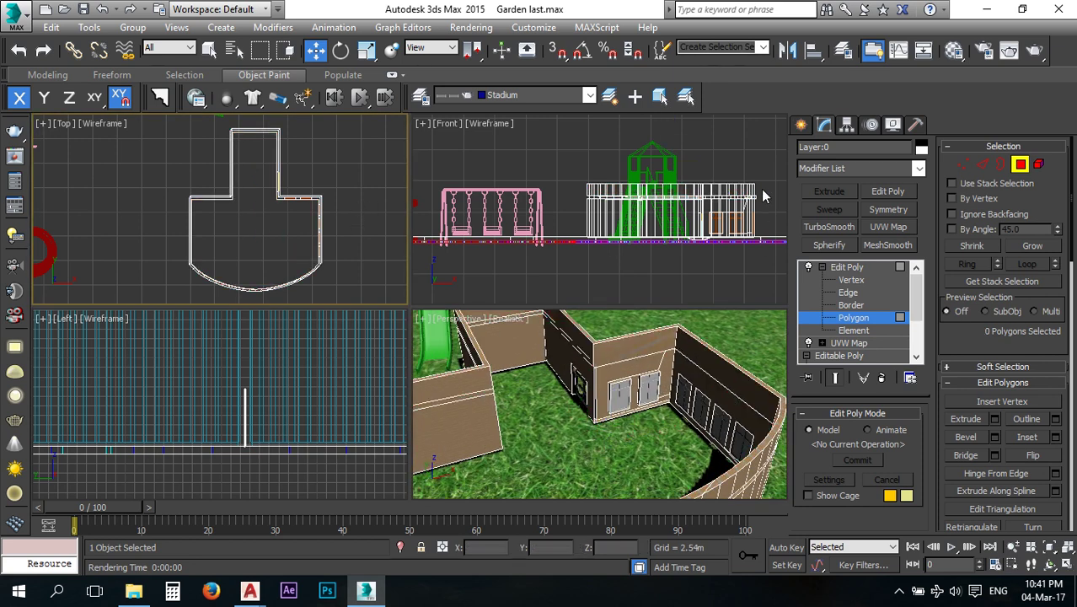
scroll(688, 345, up, 2)
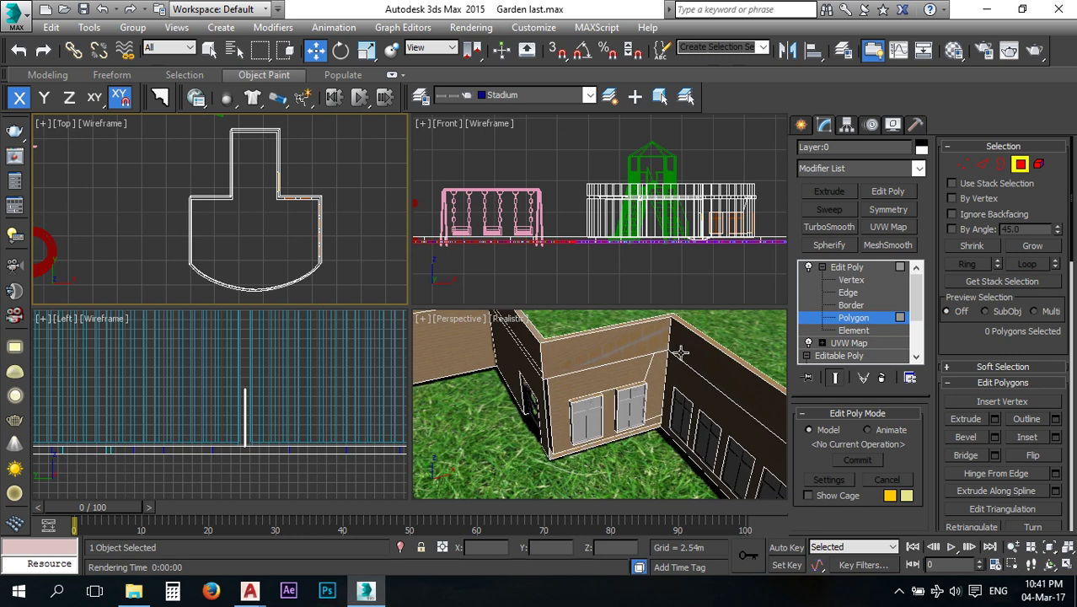
alt+middle_drag(675, 358, 710, 367)
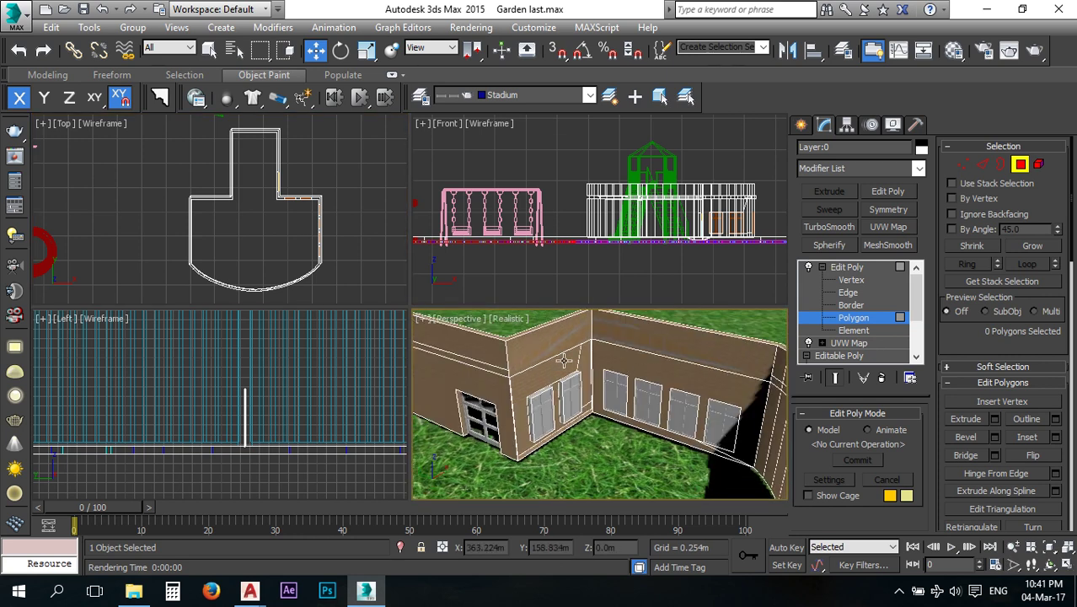
scroll(569, 335, up, 2)
scroll(624, 350, down, 1)
alt+middle_drag(625, 347, 658, 376)
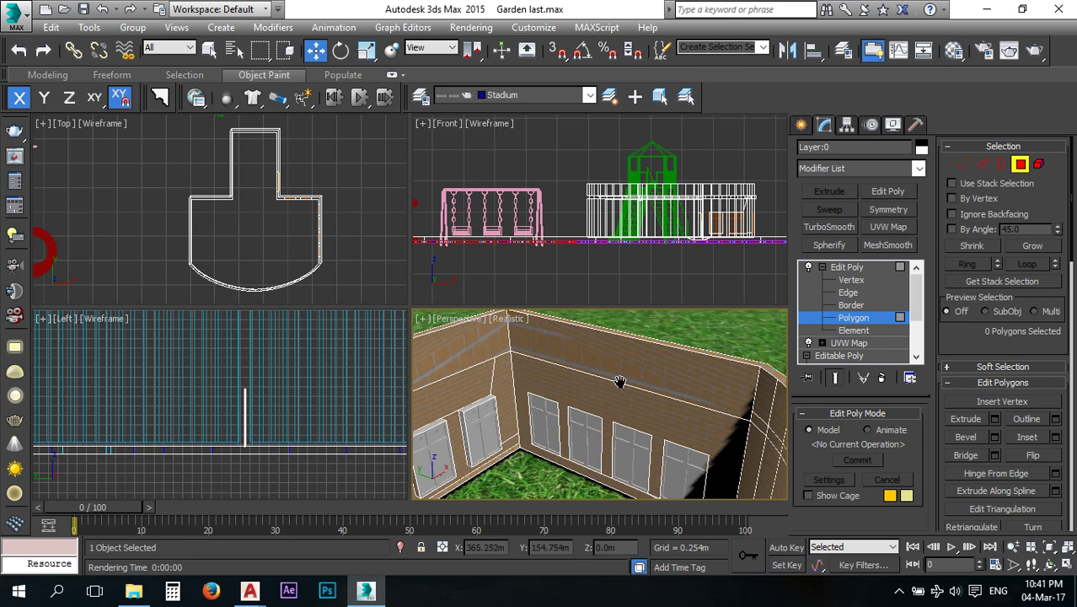
alt+middle_drag(750, 416, 636, 377)
alt+middle_drag(485, 363, 621, 391)
middle_drag(276, 262, 282, 246)
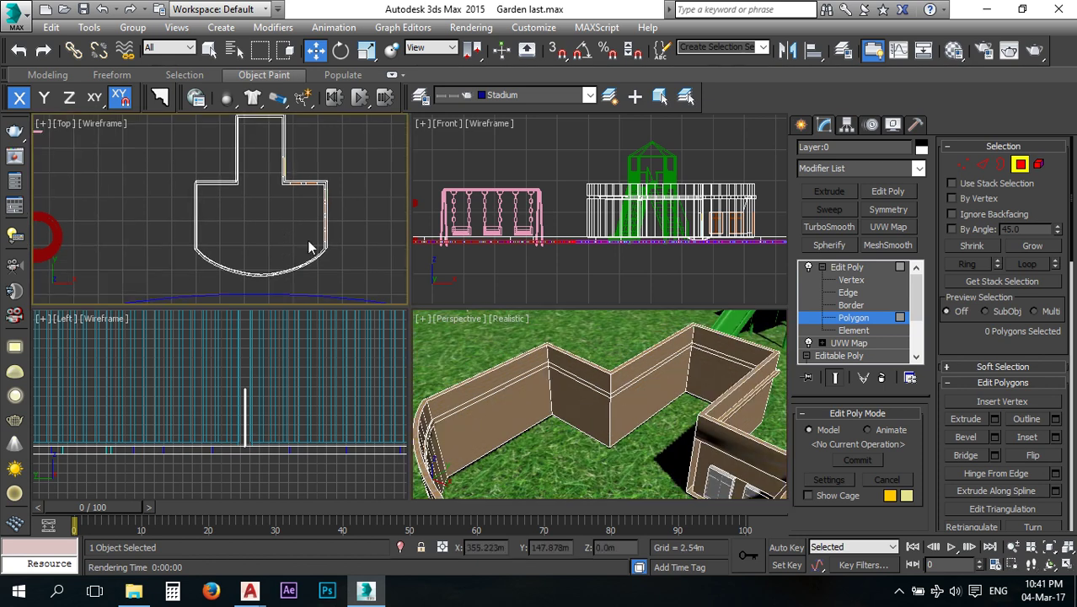
Start a Line spline for the roof outline and turn on 3D snapping.
click(806, 130)
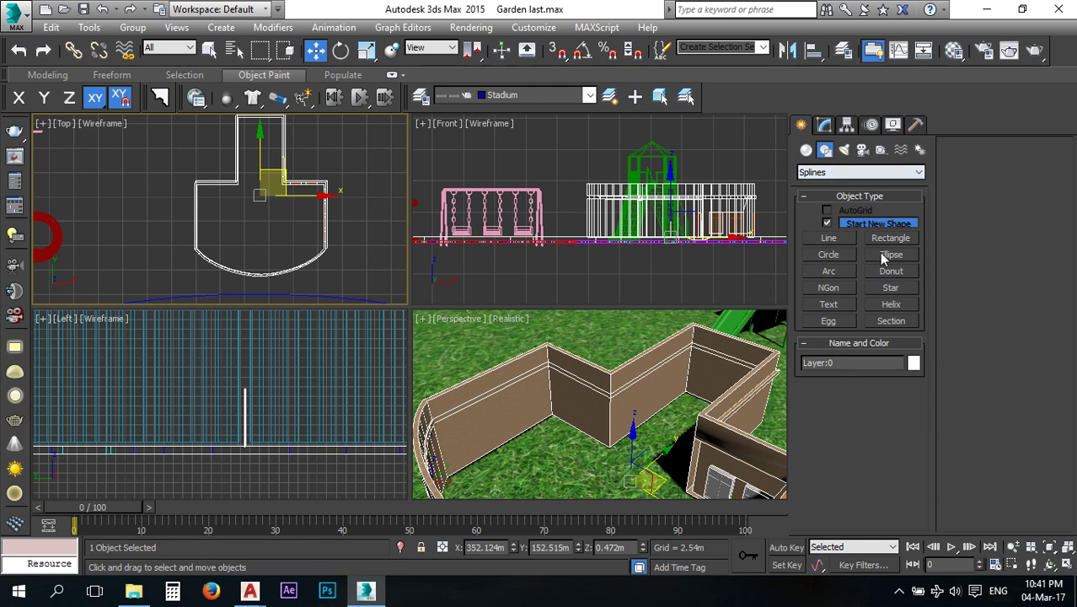
click(828, 240)
middle_drag(361, 169, 349, 191)
middle_drag(708, 344, 704, 359)
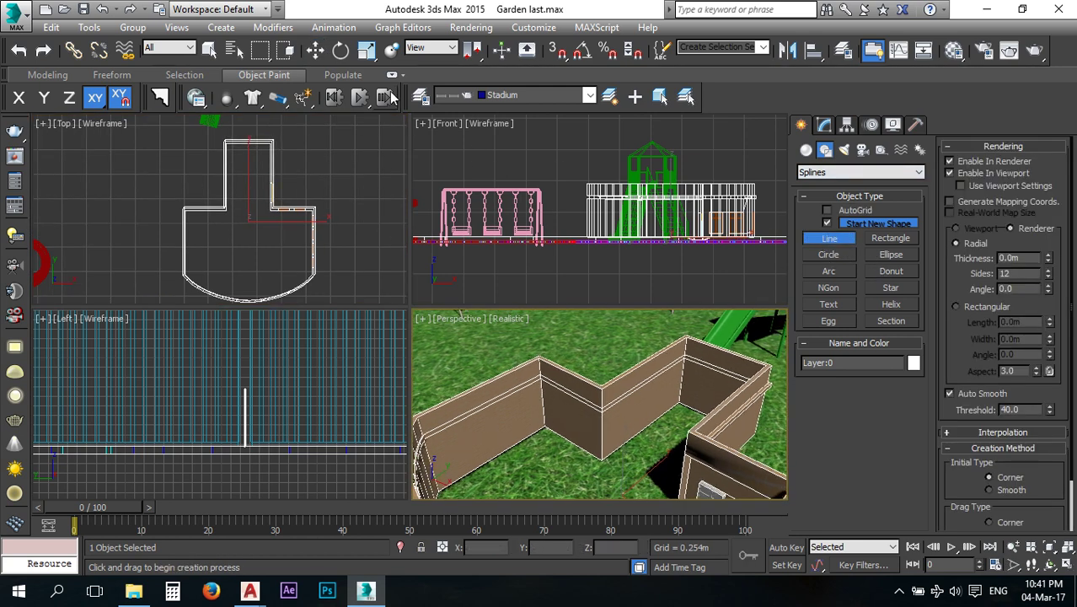
click(340, 51)
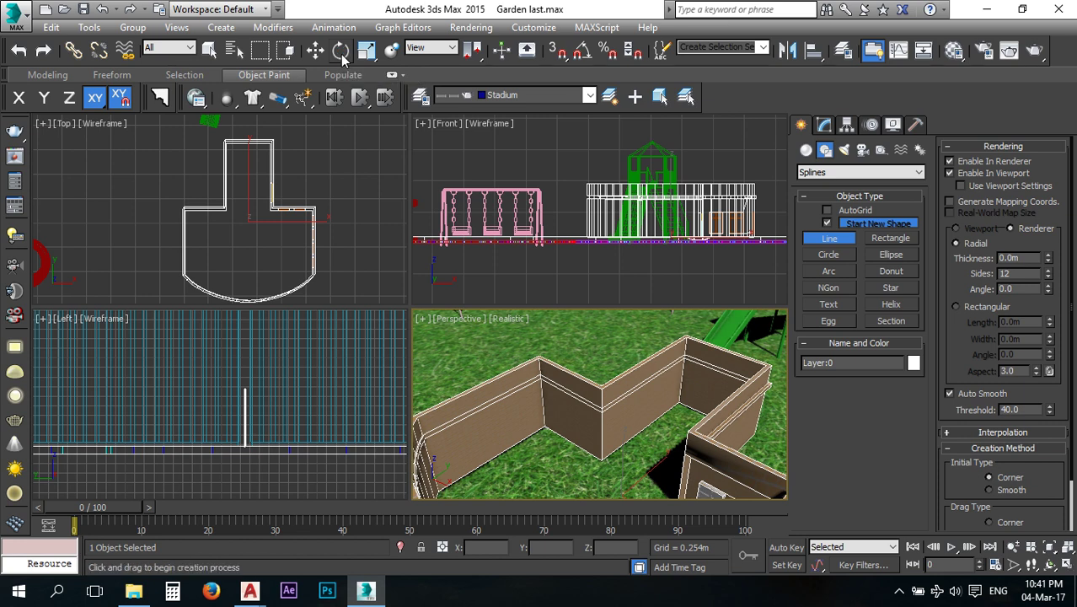
middle_drag(598, 379, 605, 351)
scroll(474, 394, down, 2)
scroll(474, 393, down, 3)
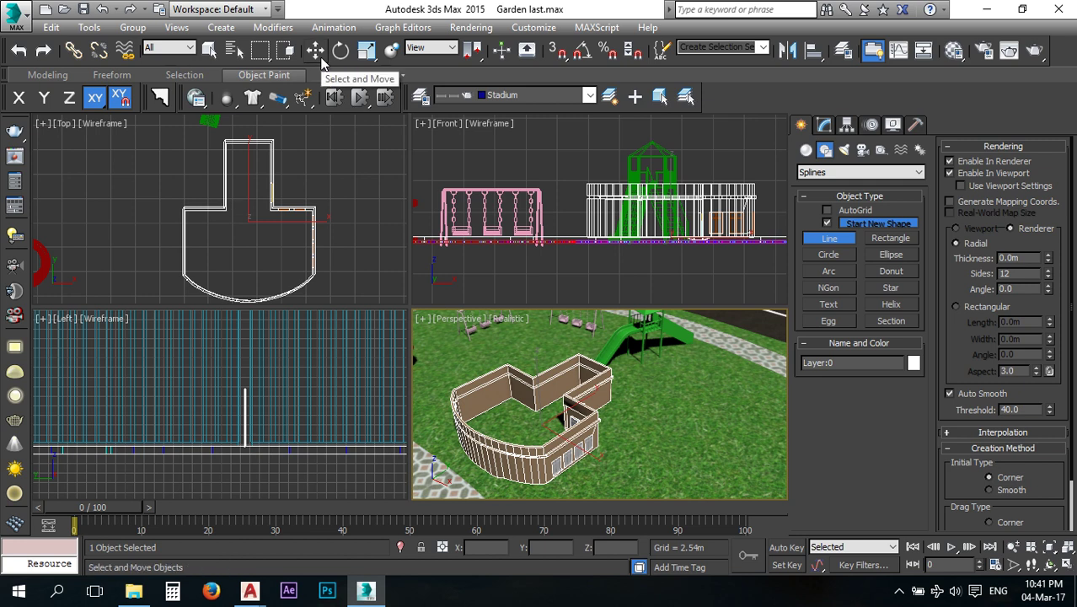
click(558, 50)
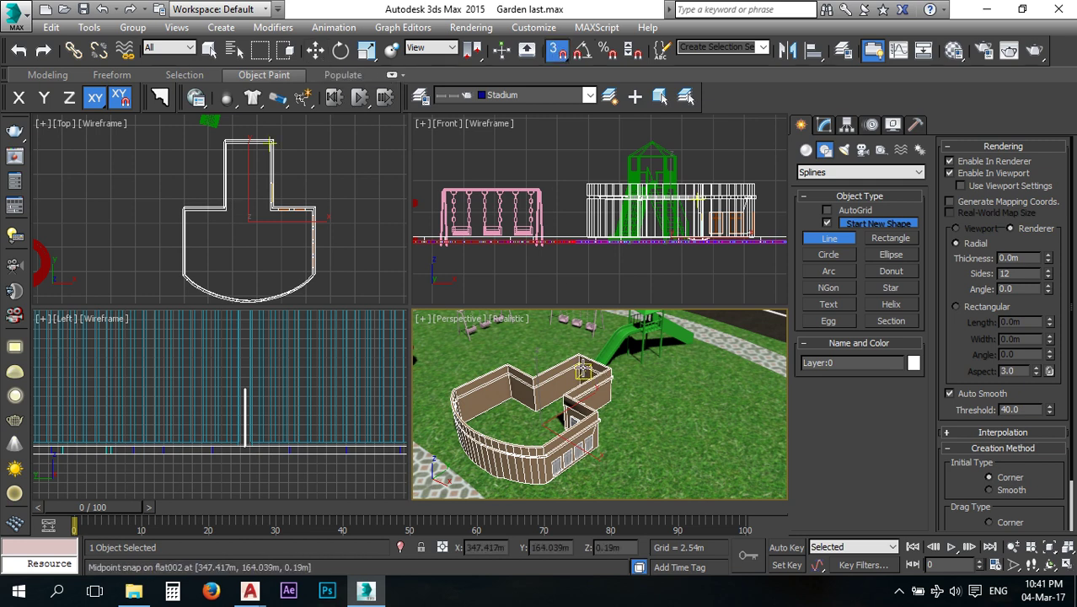
Trace a closed spline over the inner top corners of the restaurant's walls, spanning the curved front with two straight segments.
click(578, 354)
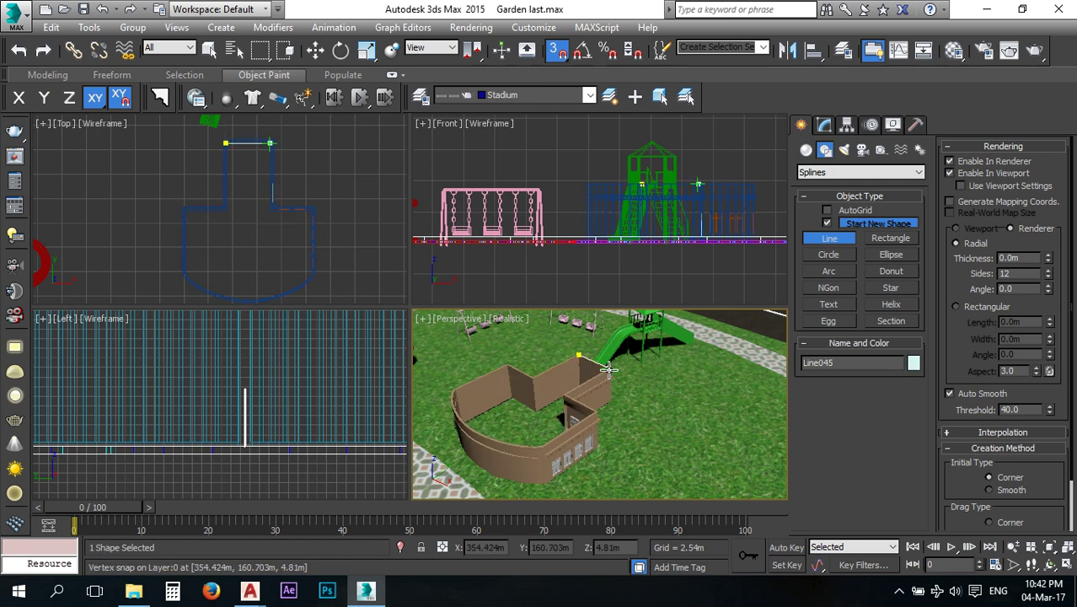
click(606, 368)
click(562, 394)
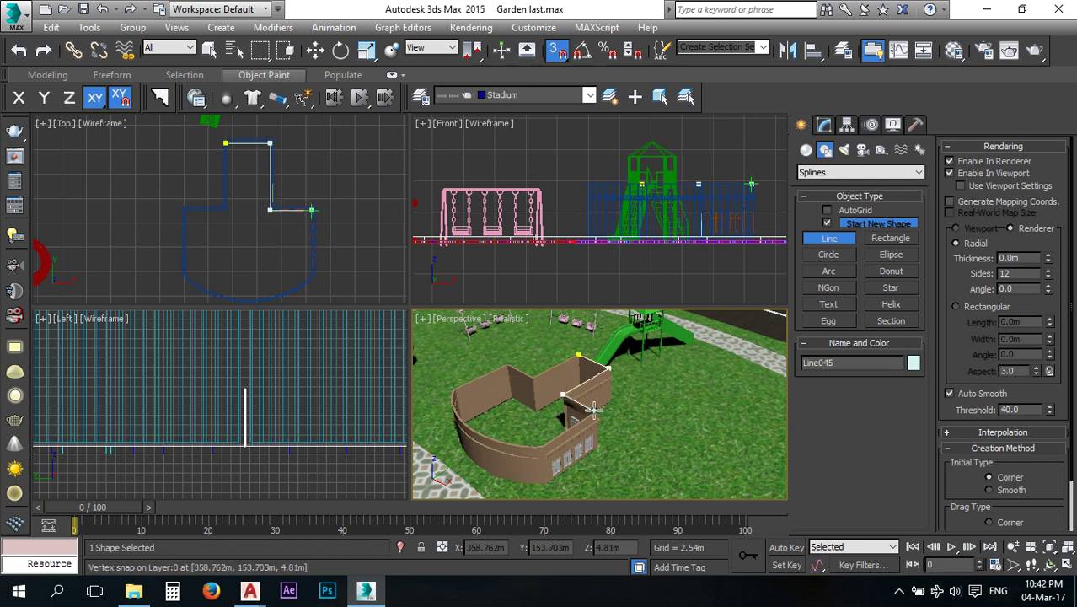
click(595, 410)
click(544, 446)
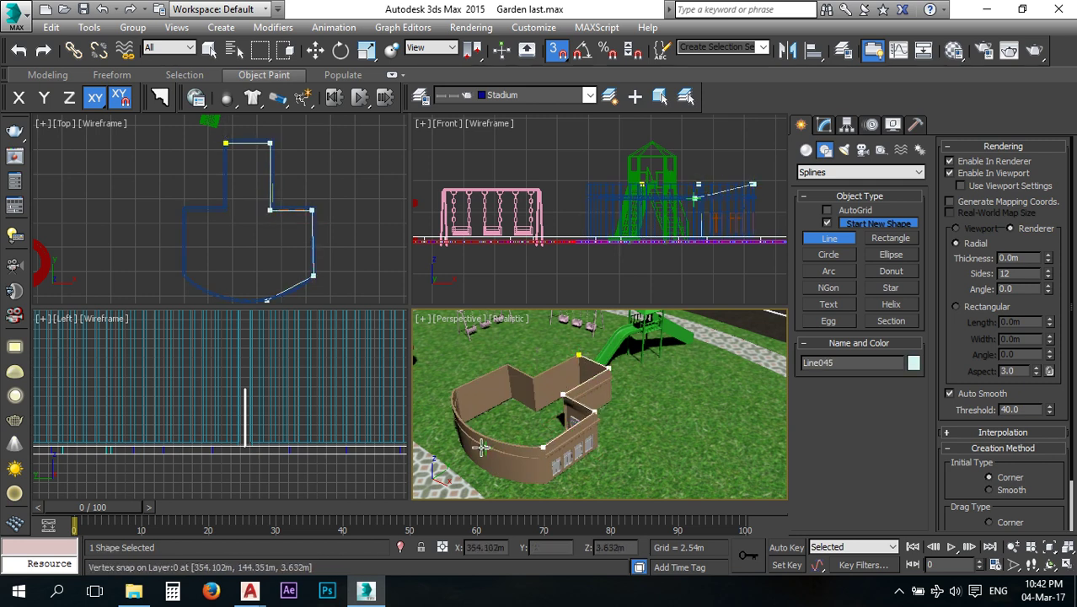
click(467, 428)
click(455, 390)
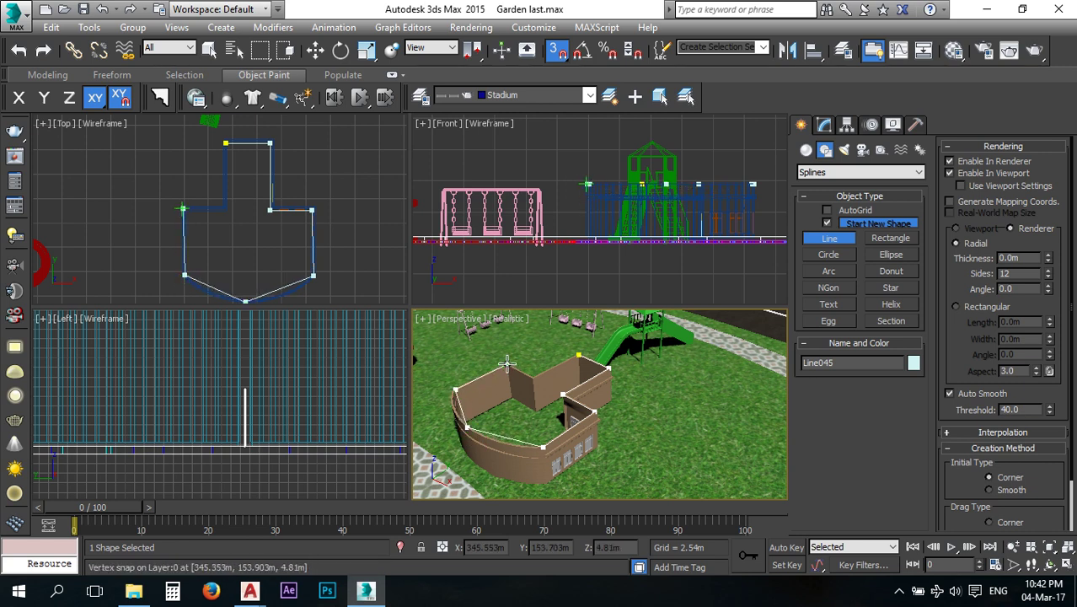
click(506, 363)
click(533, 381)
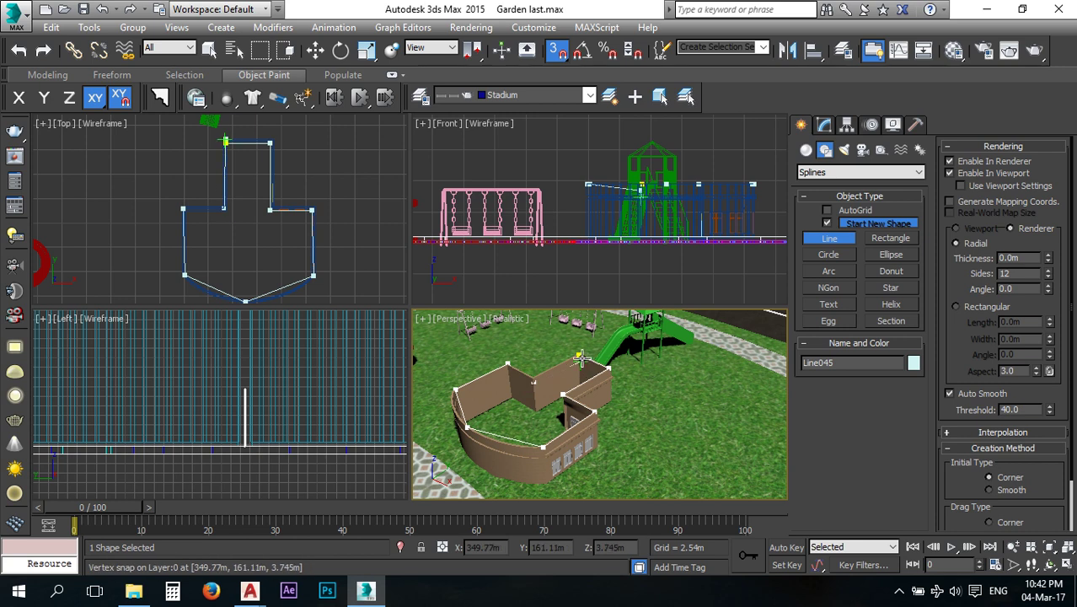
scroll(578, 357, up, 6)
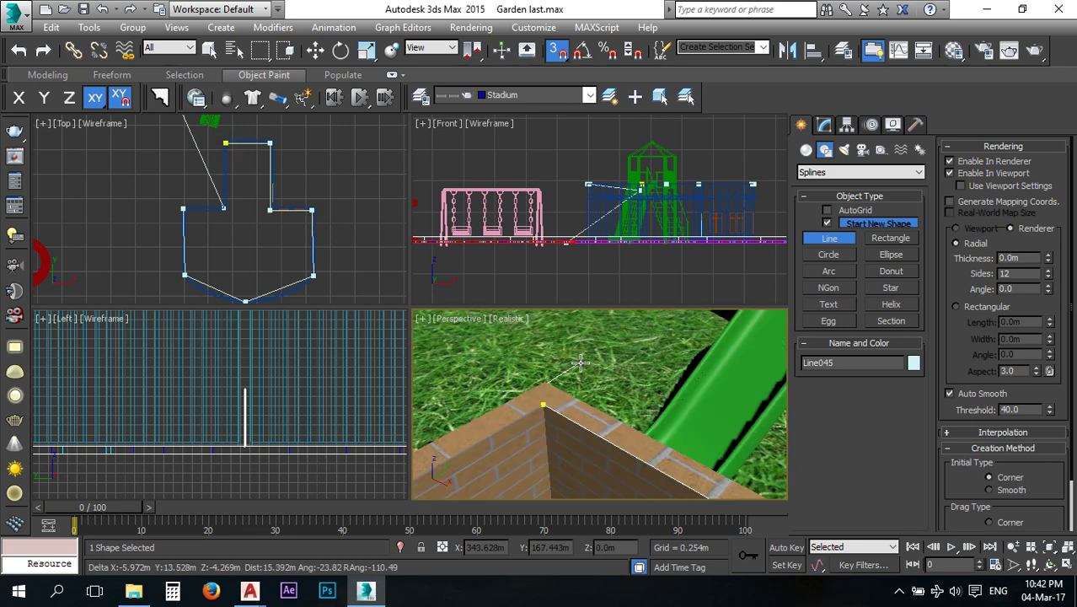
click(544, 406)
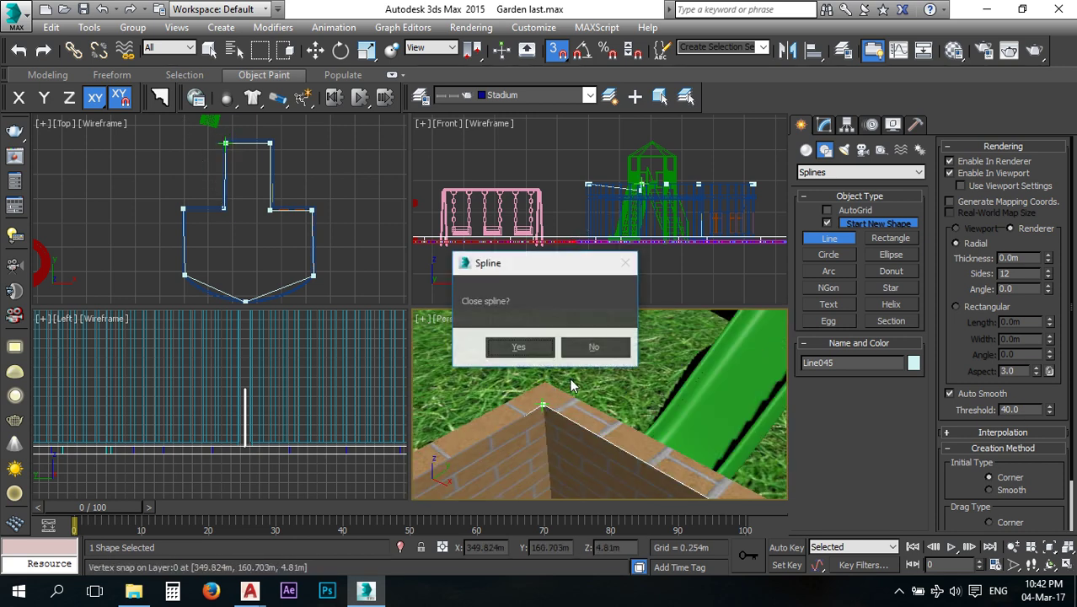
click(538, 348)
At the spline's Vertex level, raise the low vertex at the inner corner beside the narrow wing to the wall's top edge.
scroll(592, 355, down, 6)
click(824, 124)
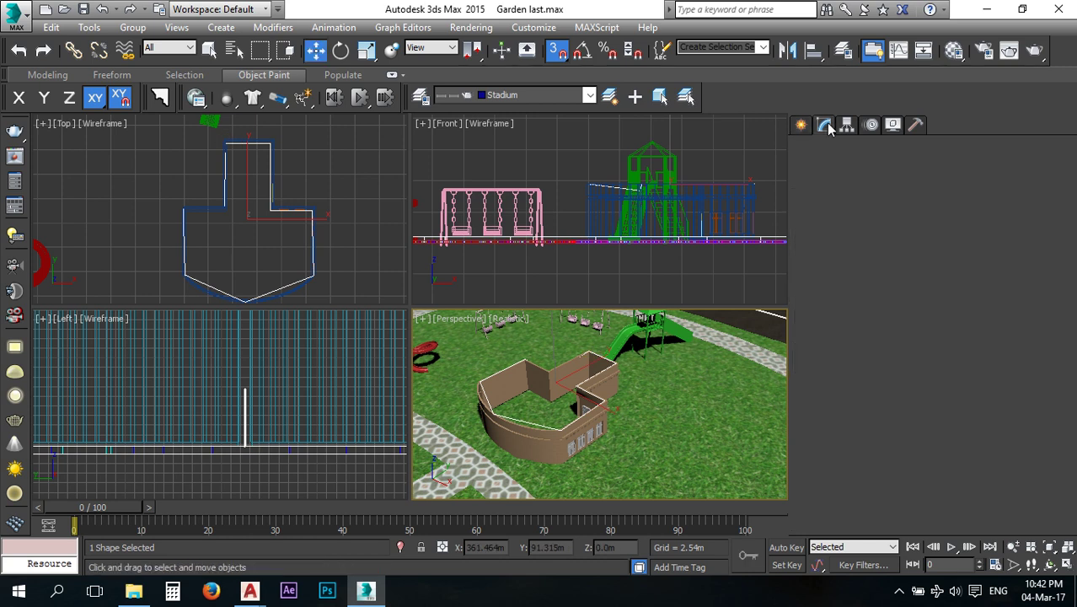
click(805, 267)
click(835, 280)
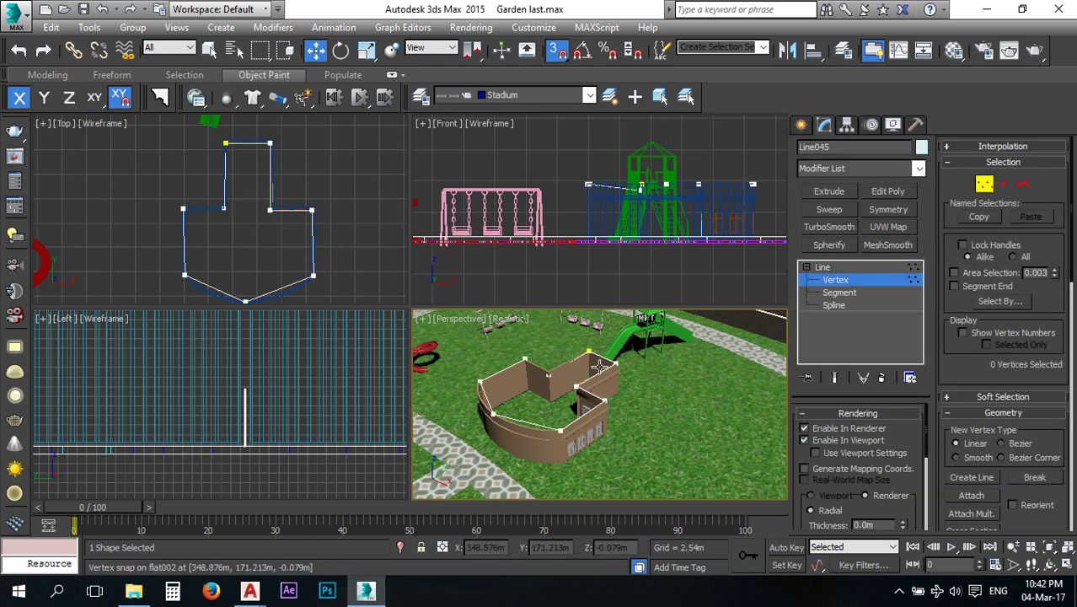
scroll(571, 337, up, 6)
click(594, 361)
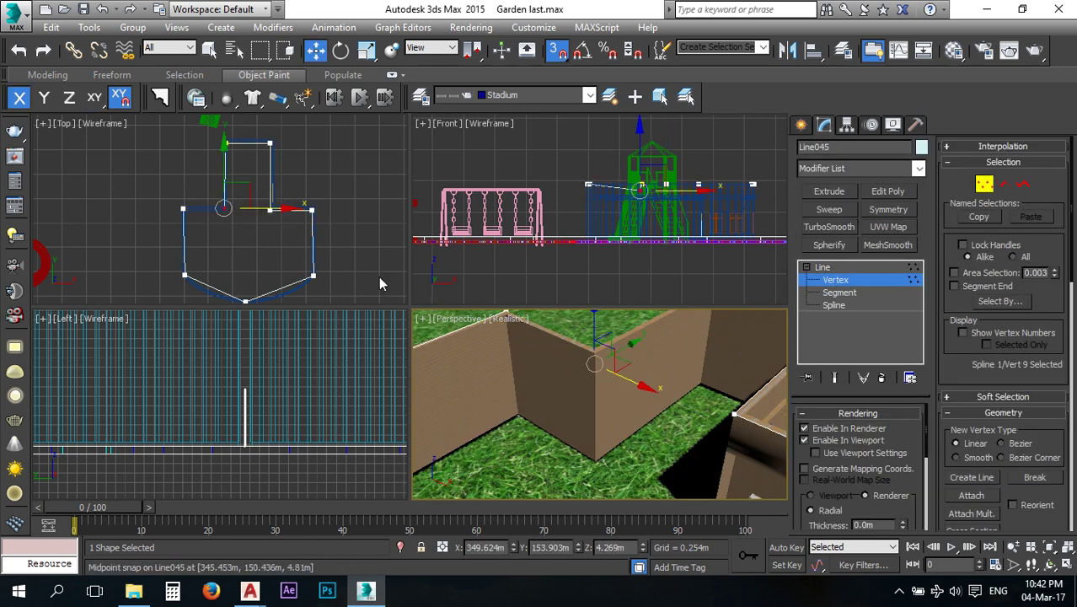
scroll(568, 242, up, 6)
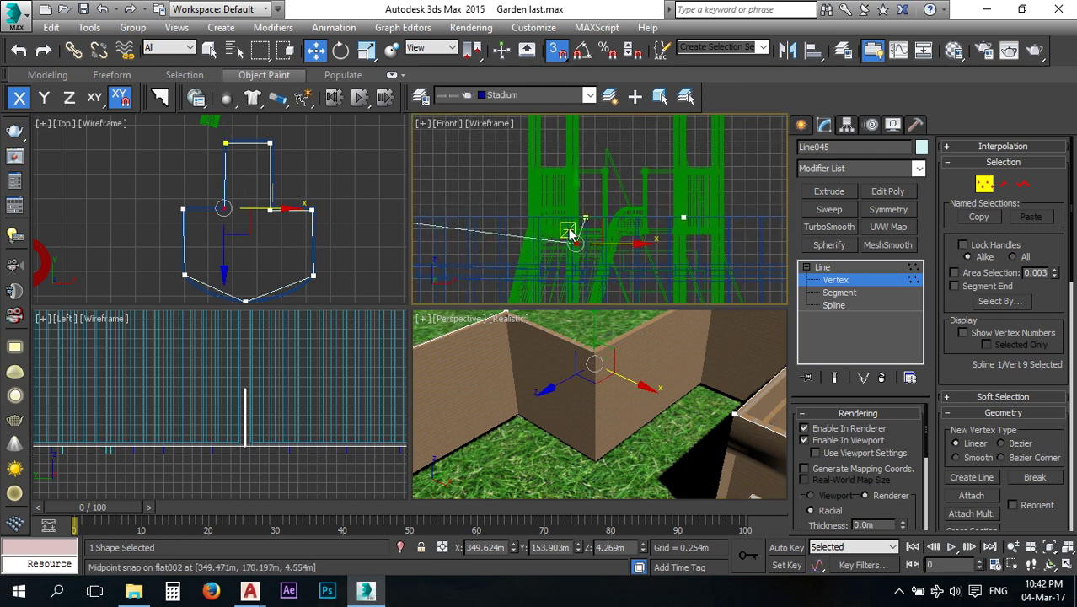
mouse_move(577, 217)
mouse_down()
mouse_move(580, 195)
mouse_move(585, 210)
mouse_up()
scroll(530, 217, down, 5)
click(830, 280)
scroll(614, 362, down, 5)
scroll(613, 363, up, 6)
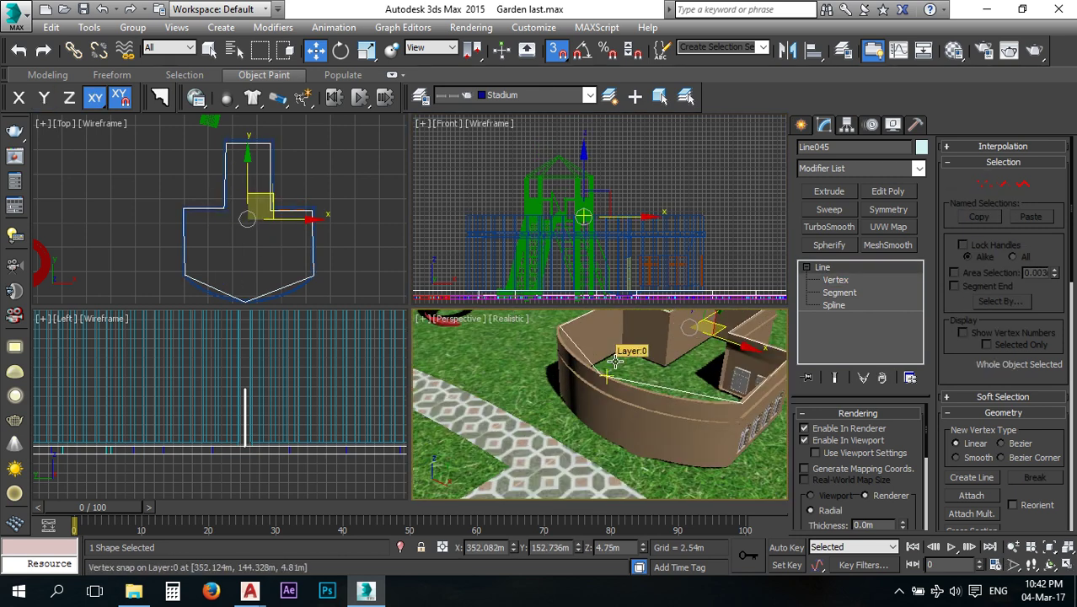
Pull the spline's front vertex outward along Y, past the curved front wall, to about Y 140.7 m.
click(835, 280)
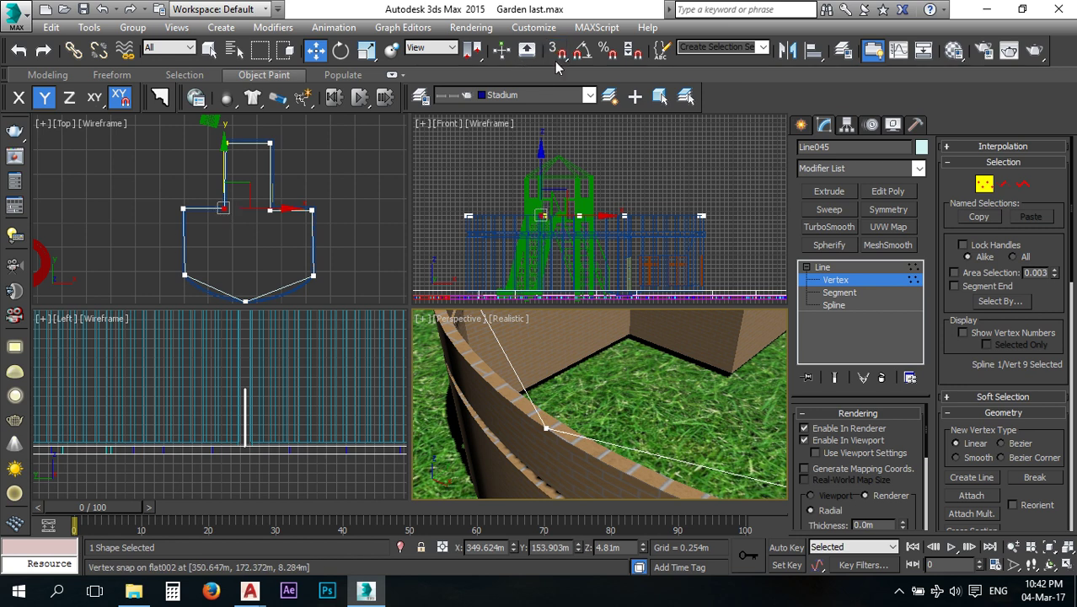
click(546, 428)
alt+middle_drag(554, 431, 571, 390)
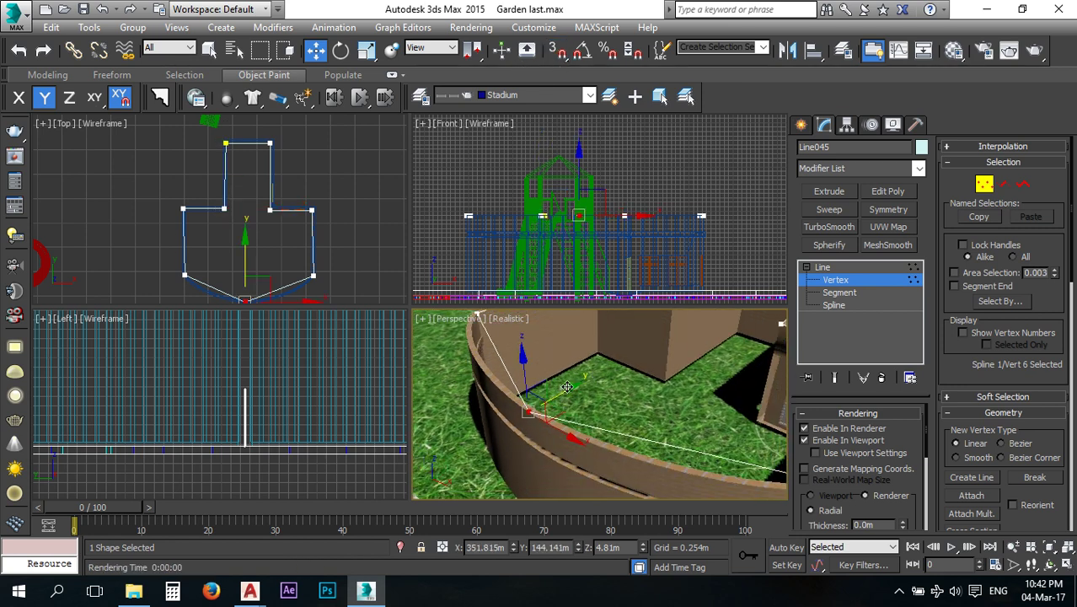
drag(568, 395, 476, 447)
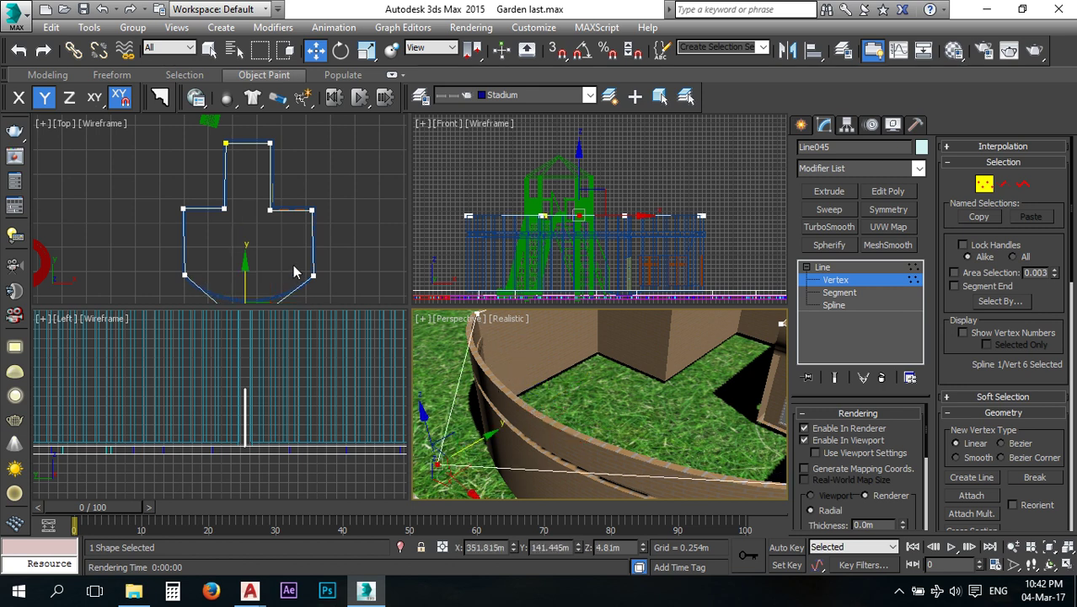
middle_drag(285, 274, 292, 179)
scroll(267, 204, up, 3)
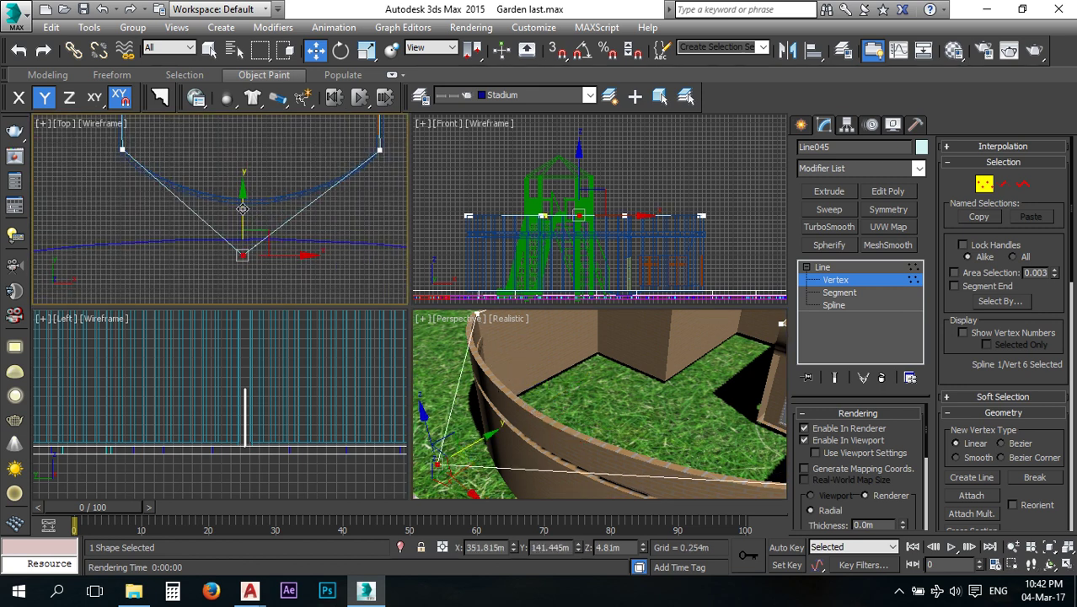
drag(242, 208, 243, 222)
Fillet the spline's front vertex until its two straight segments become an arc following the curved front wall.
scroll(994, 488, down, 8)
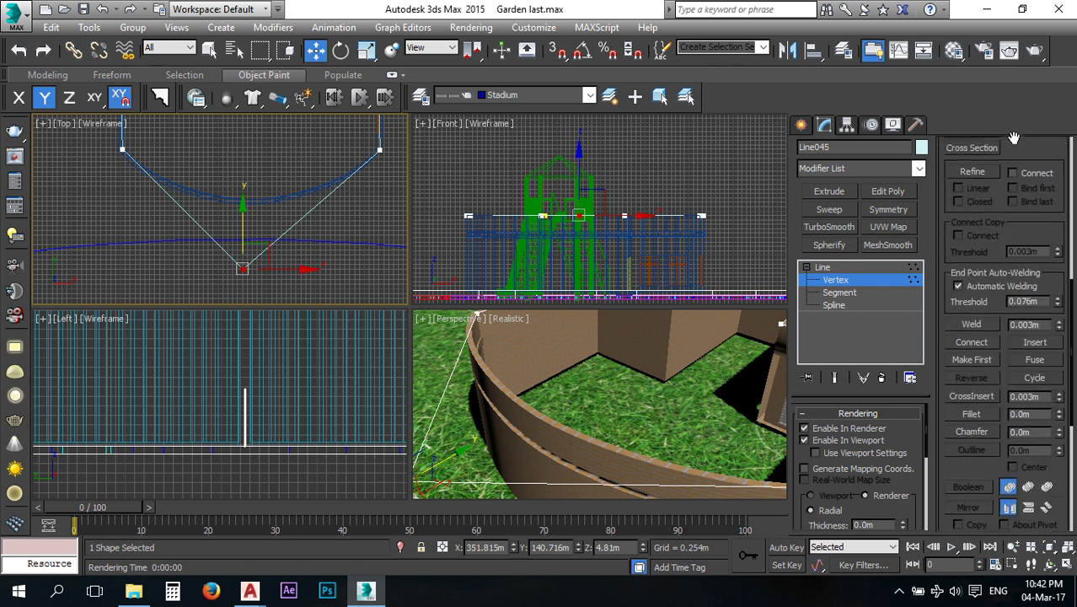
click(971, 394)
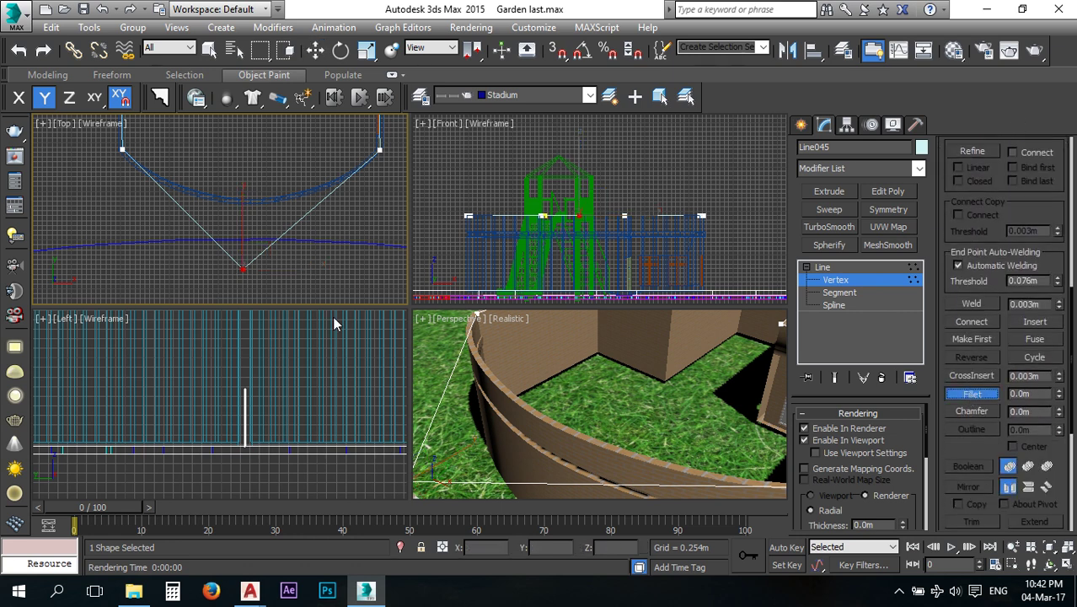
drag(244, 266, 246, 202)
middle_drag(248, 193, 280, 234)
scroll(170, 187, up, 3)
middle_drag(170, 186, 254, 222)
scroll(236, 255, down, 4)
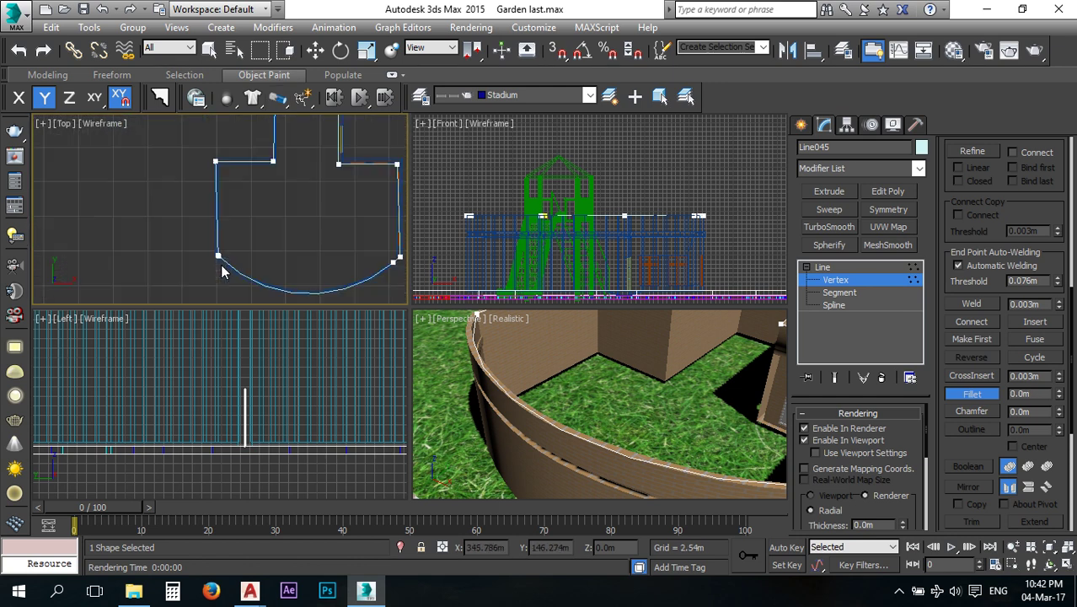
scroll(219, 269, up, 4)
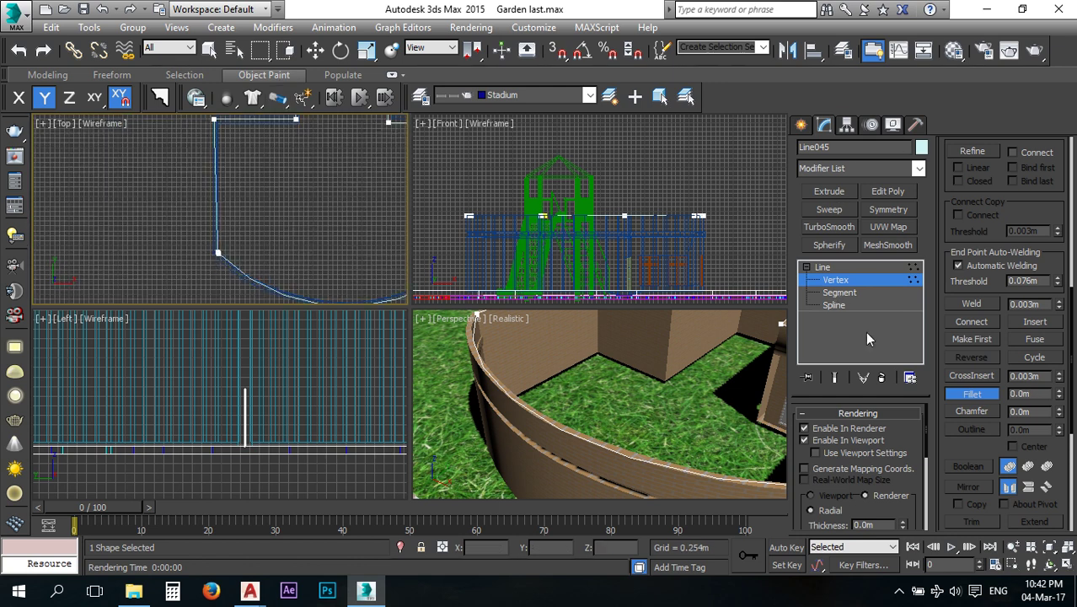
Leave Fillet and move the vertices at the arc's end opposite the window side outward to the wall's outer corner.
click(969, 394)
click(832, 281)
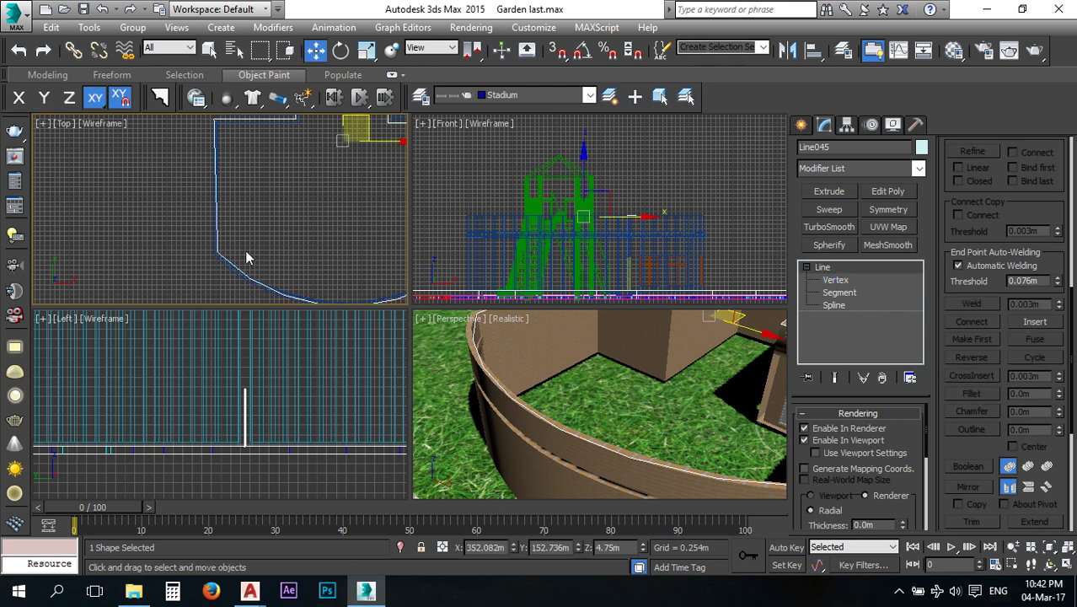
click(835, 280)
scroll(165, 231, up, 5)
key(F6)
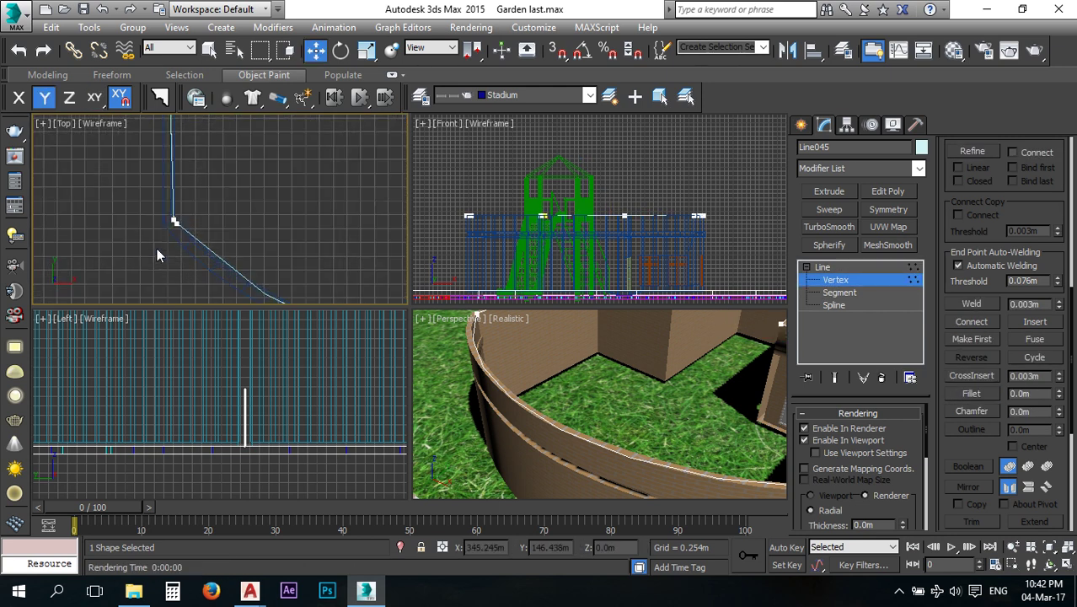
drag(147, 214, 240, 248)
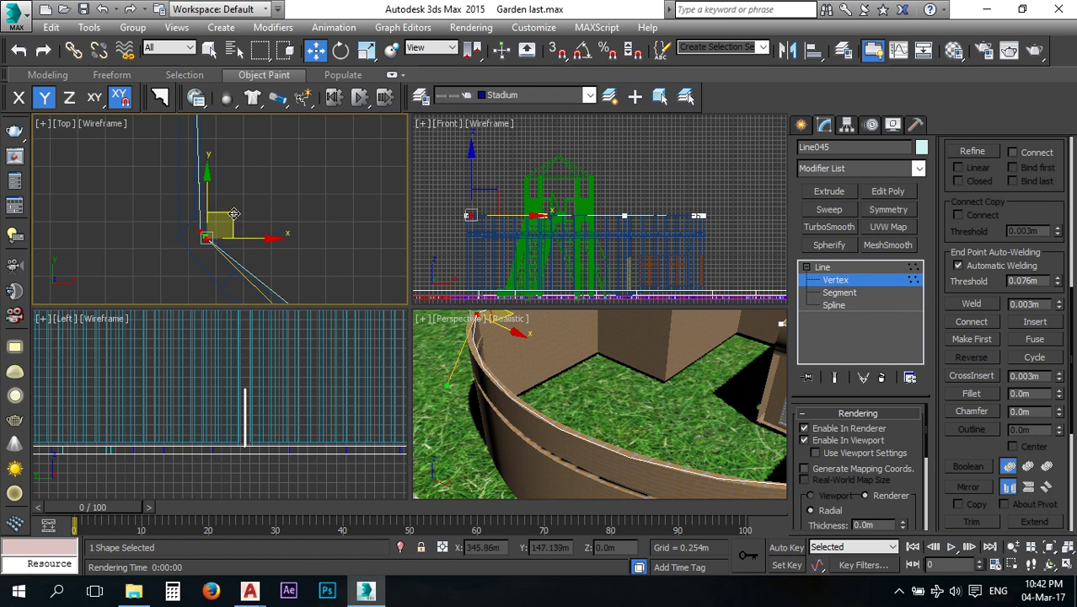
scroll(216, 211, down, 5)
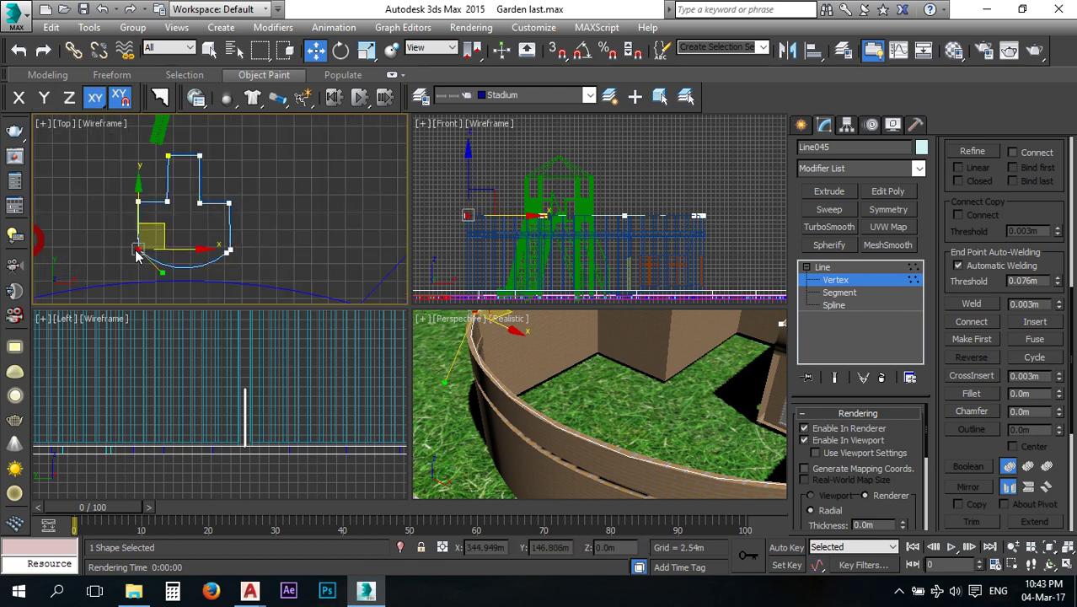
Move the vertex at the main body's rear corner on the window side outward to the wall's outer edge.
scroll(170, 198, up, 5)
drag(241, 223, 242, 224)
scroll(256, 209, up, 3)
click(227, 204)
drag(228, 166, 228, 143)
drag(253, 178, 271, 178)
drag(249, 133, 249, 137)
Move the corner vertex at the arc's window-side end diagonally in the XY plane to about X 359.1 m, Y 147.1 m.
scroll(233, 155, down, 3)
scroll(233, 155, down, 4)
scroll(234, 189, up, 7)
click(238, 197)
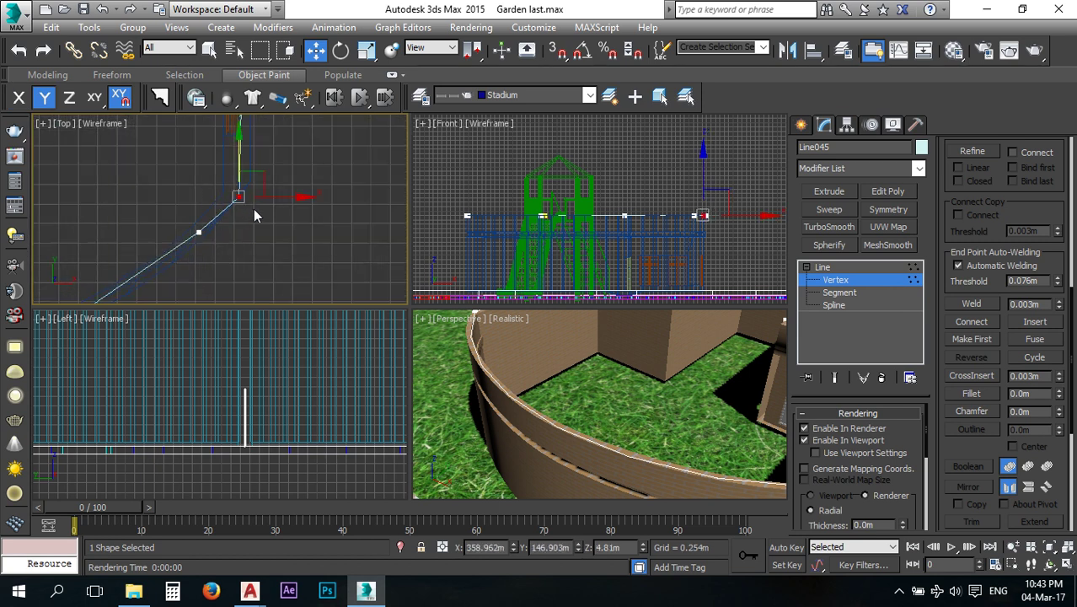
key(F8)
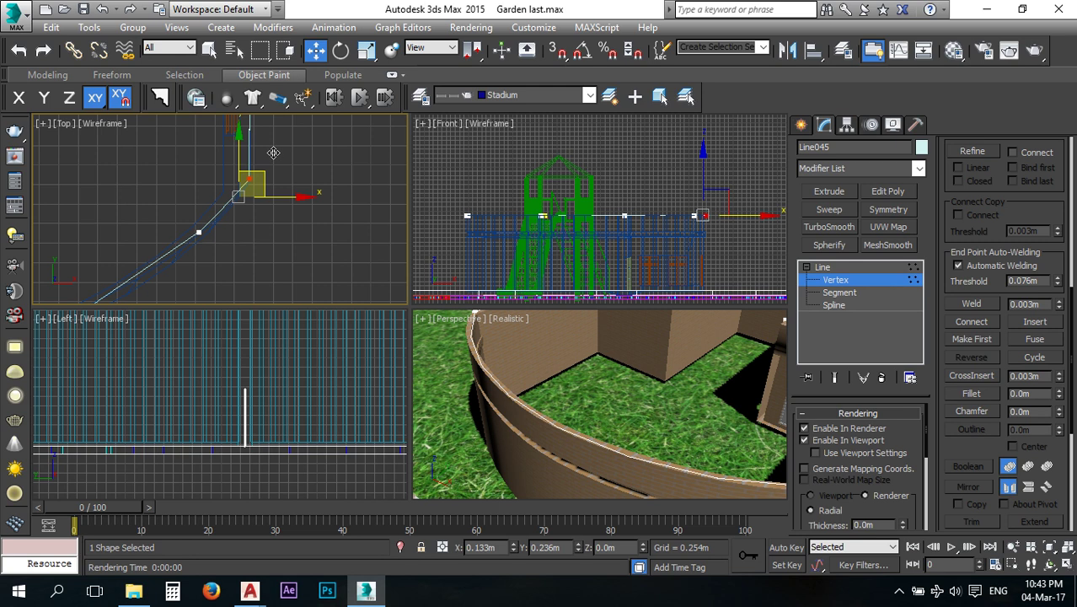
drag(273, 152, 271, 155)
Move the narrow wing's end corner vertex opposite the window side outward to about X 349.7 m, Y 161.1 m.
scroll(237, 230, down, 5)
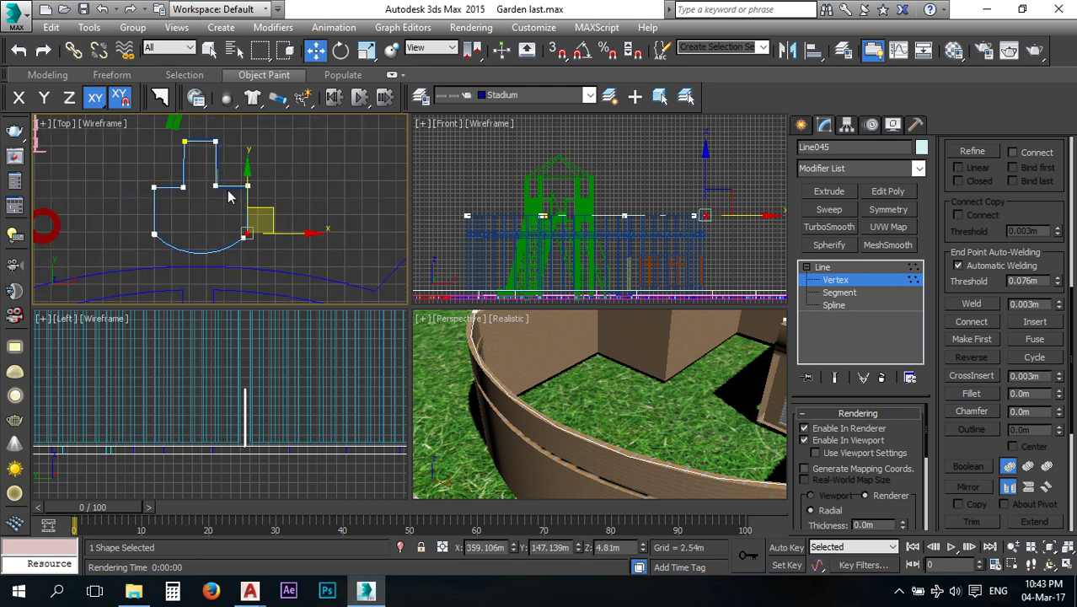
scroll(224, 205, up, 5)
scroll(225, 203, up, 2)
middle_drag(177, 203, 308, 299)
middle_drag(252, 177, 284, 240)
drag(243, 182, 273, 207)
scroll(269, 199, up, 4)
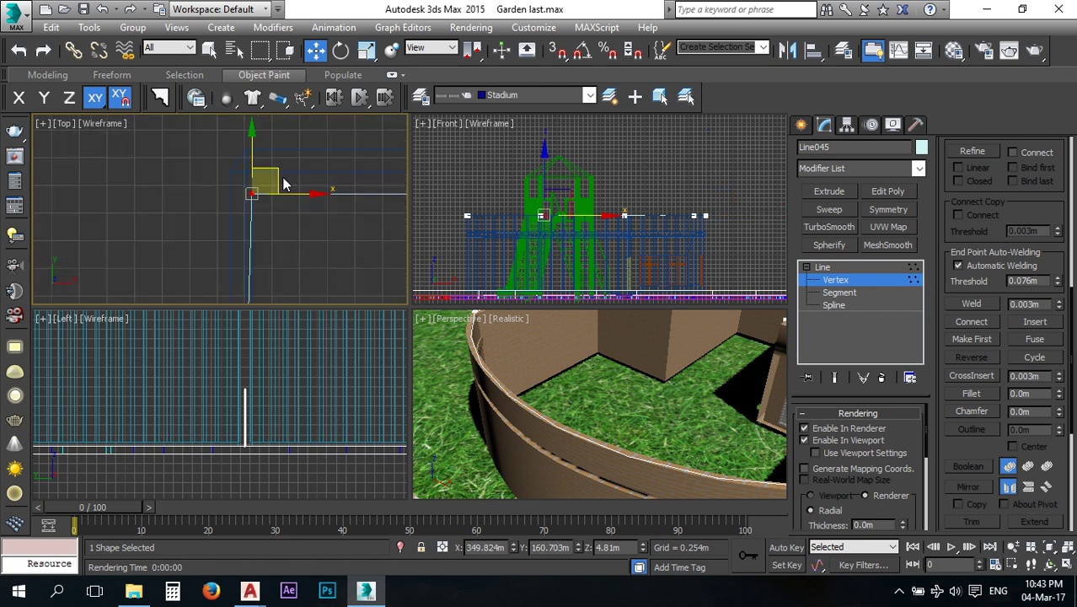
drag(272, 164, 257, 128)
scroll(186, 182, down, 4)
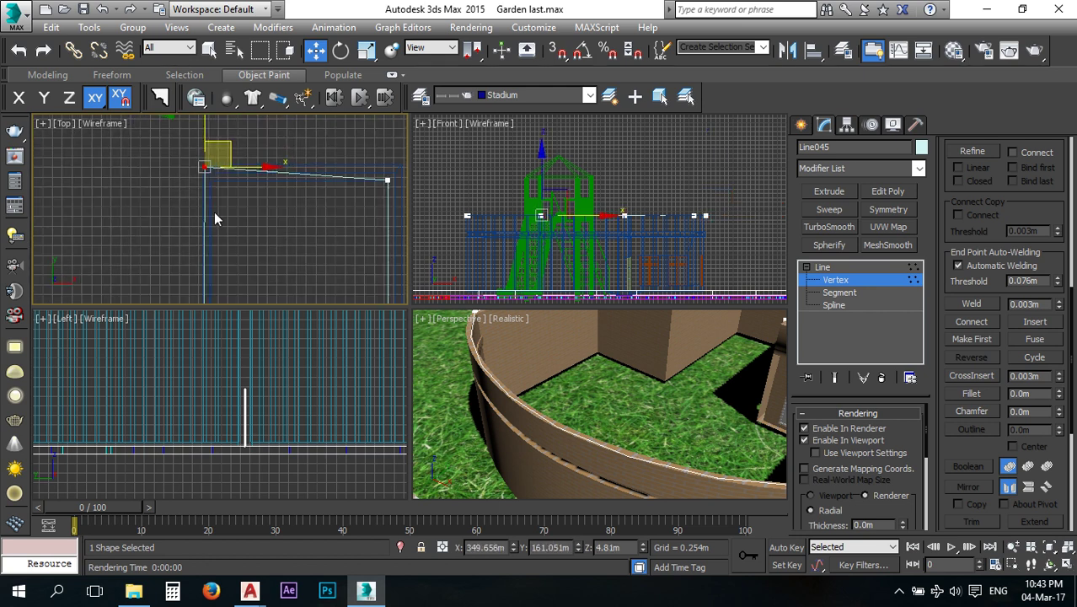
Move the narrow wing's other end corner vertex outward to the wall's outer corner.
middle_drag(303, 208, 240, 229)
click(325, 201)
scroll(341, 192, up, 2)
drag(332, 184, 355, 152)
scroll(299, 155, down, 4)
Shift the vertex at the inner corner between the wing and the window-side body outward to the wall's outer edge.
middle_drag(308, 290, 283, 241)
scroll(270, 243, up, 4)
click(282, 245)
drag(311, 227, 328, 227)
scroll(320, 238, down, 3)
middle_drag(590, 350, 585, 360)
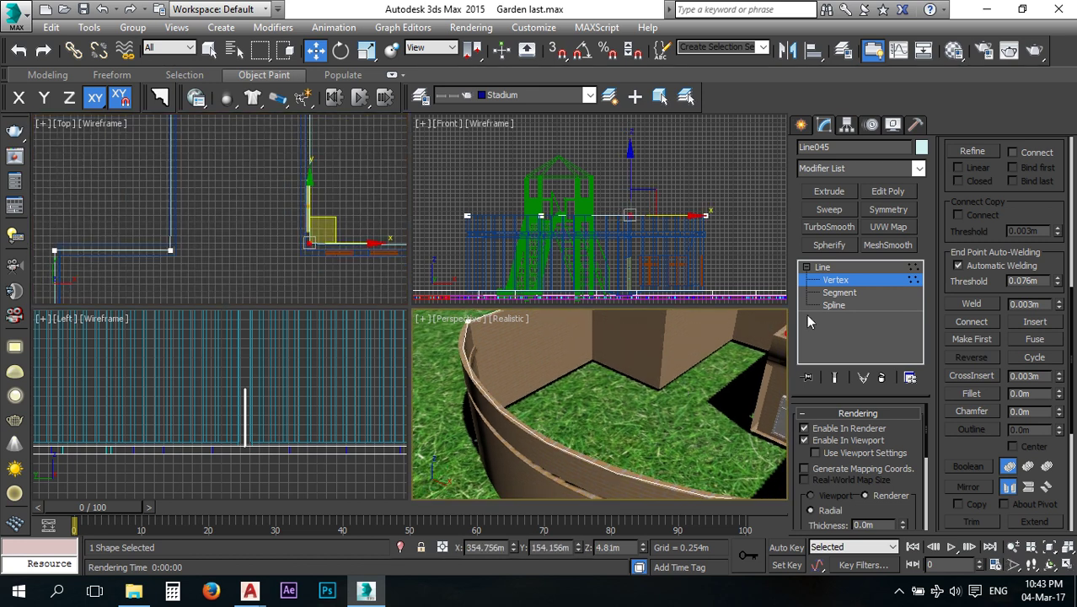
Extrude the roof outline 0.2 m into a slab covering the restaurant.
click(826, 268)
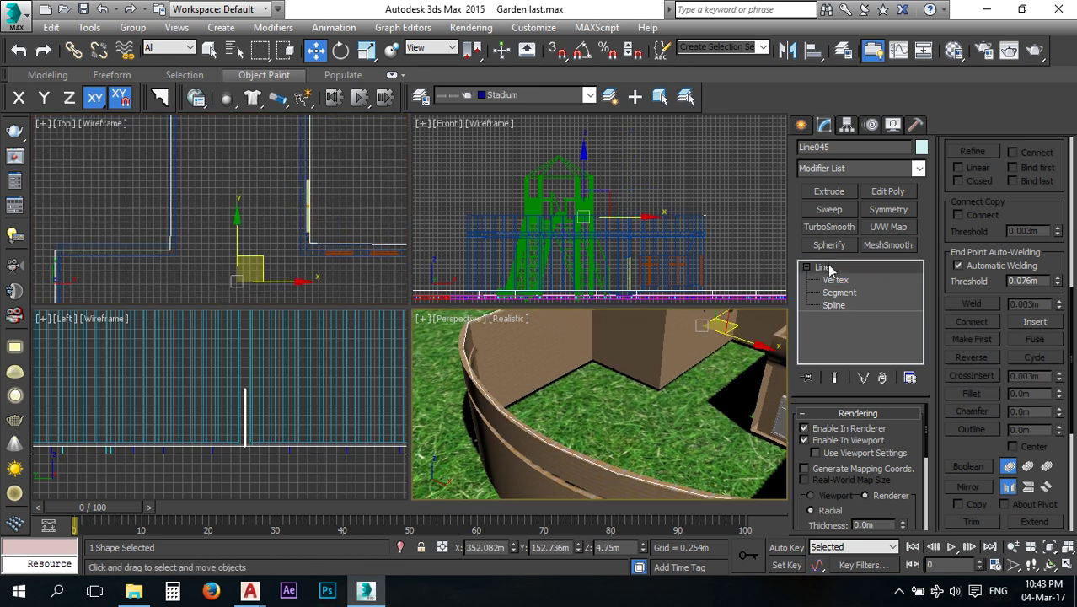
click(828, 191)
scroll(680, 375, down, 5)
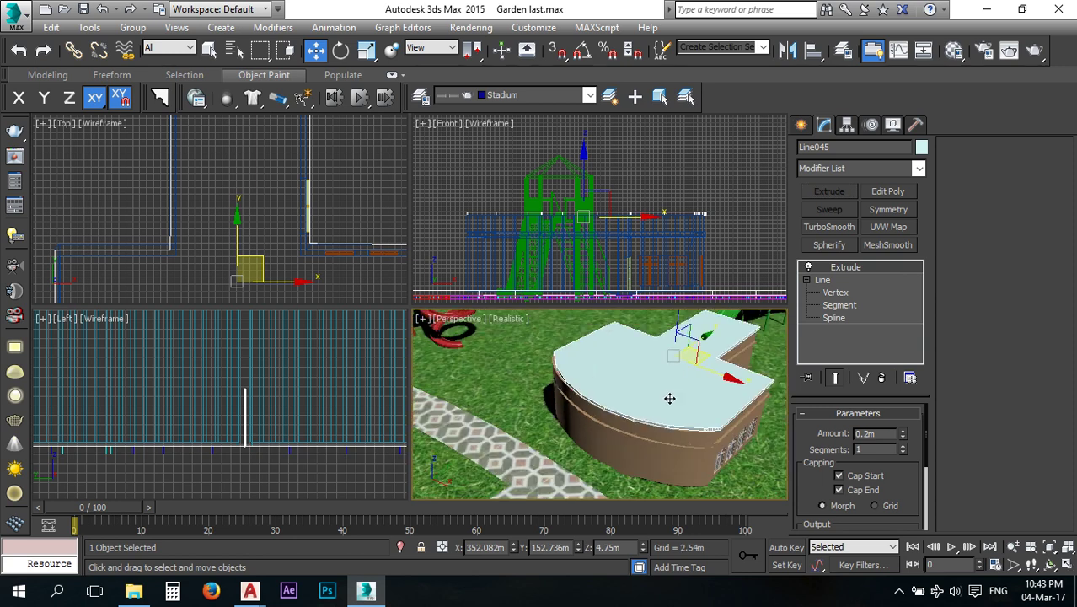
middle_drag(681, 398, 657, 391)
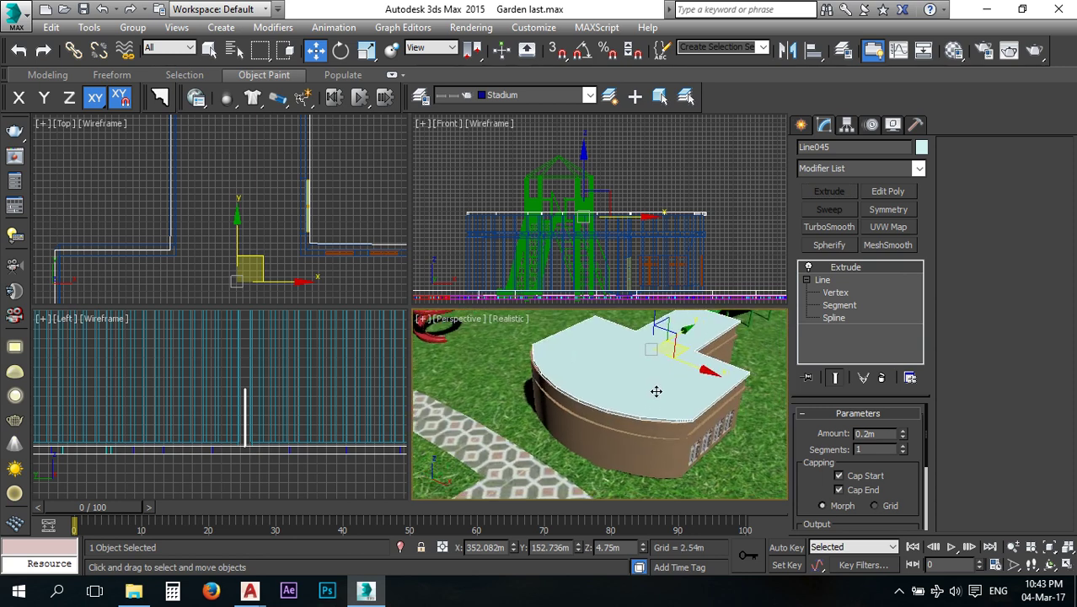
Load the grey marble granite texture as the diffuse bitmap of the unused material 04 - Default.
click(537, 434)
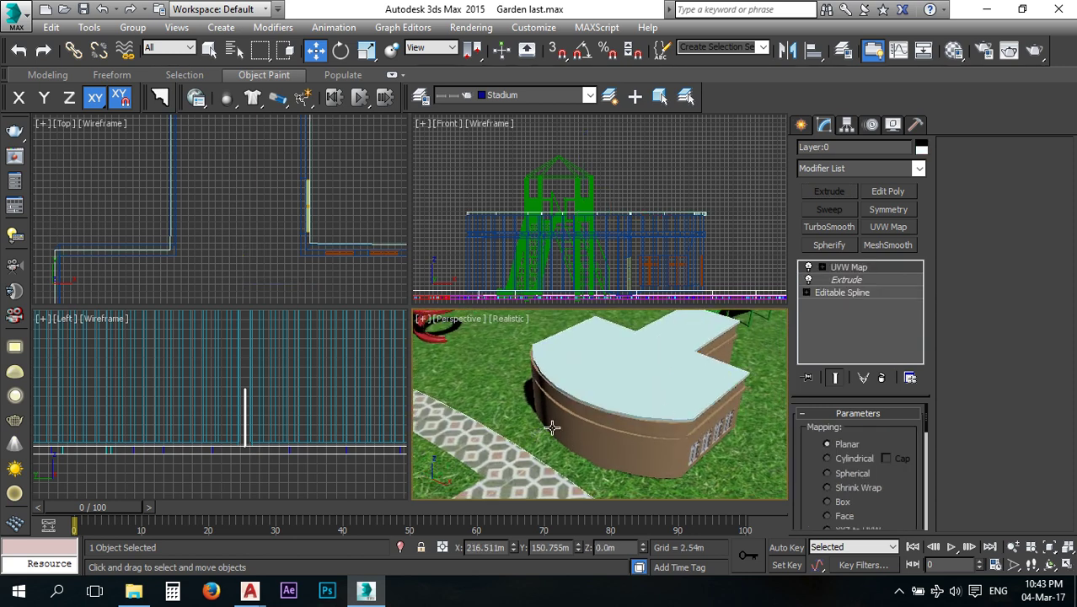
scroll(551, 428, down, 5)
scroll(581, 424, up, 6)
key(m)
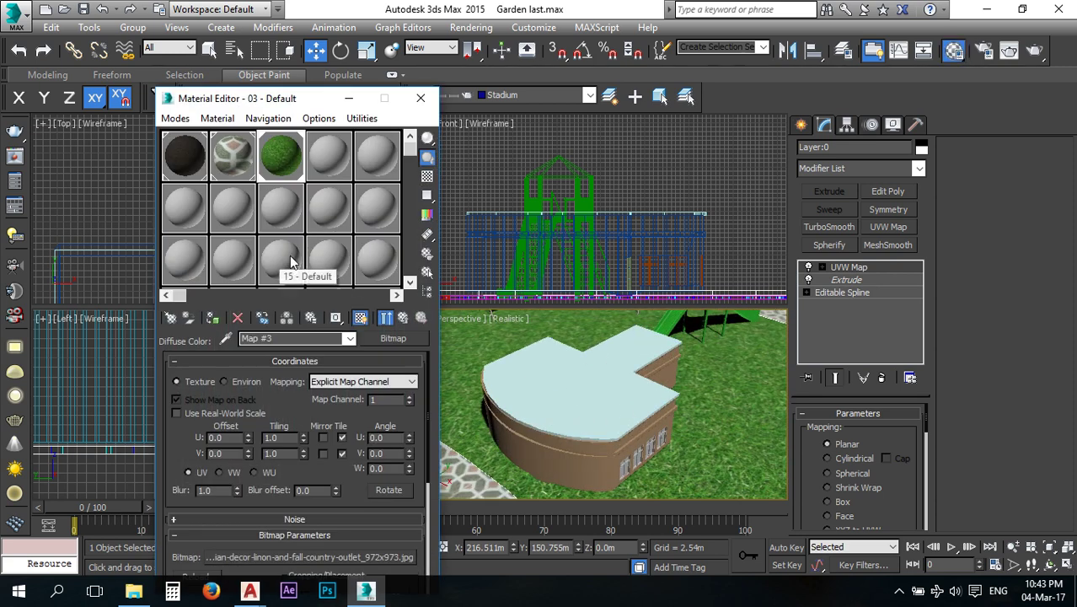
click(330, 154)
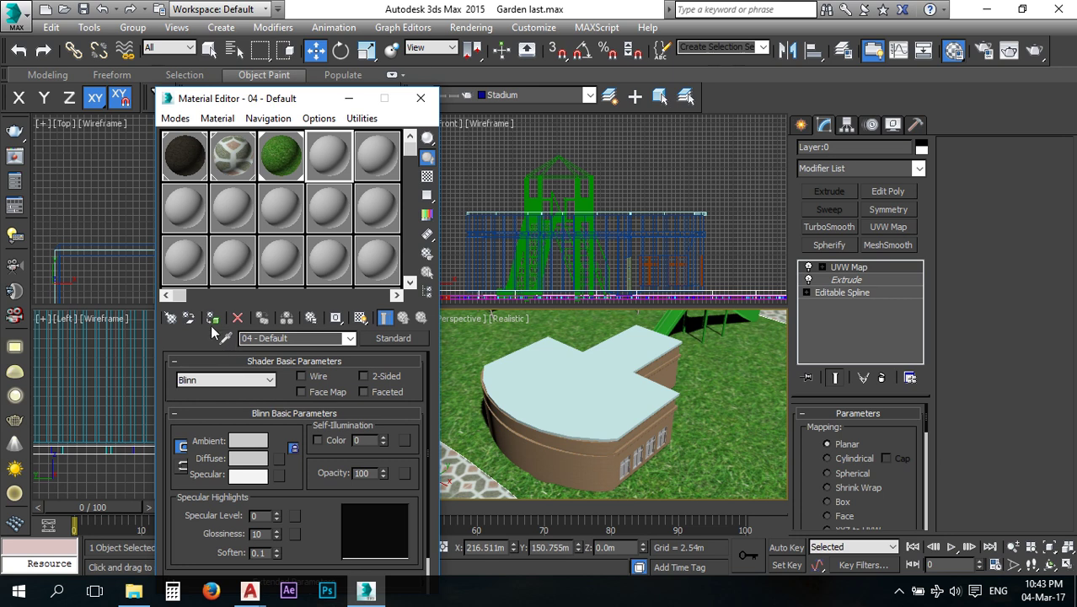
click(279, 460)
double_click(110, 98)
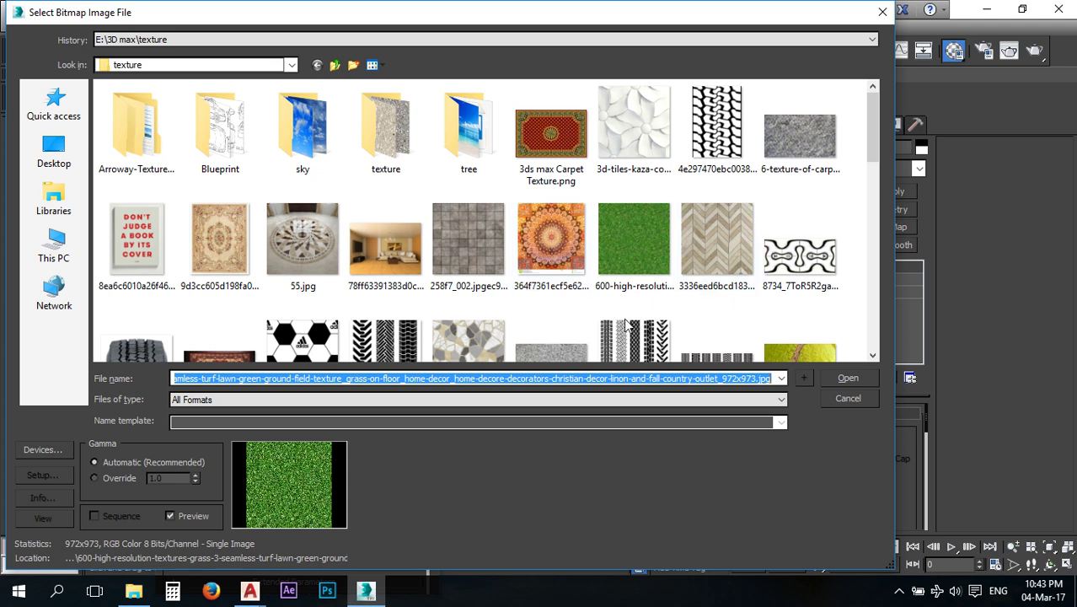
double_click(553, 352)
Assign the grey granite material to the roof slab and show its map in the viewport.
click(213, 319)
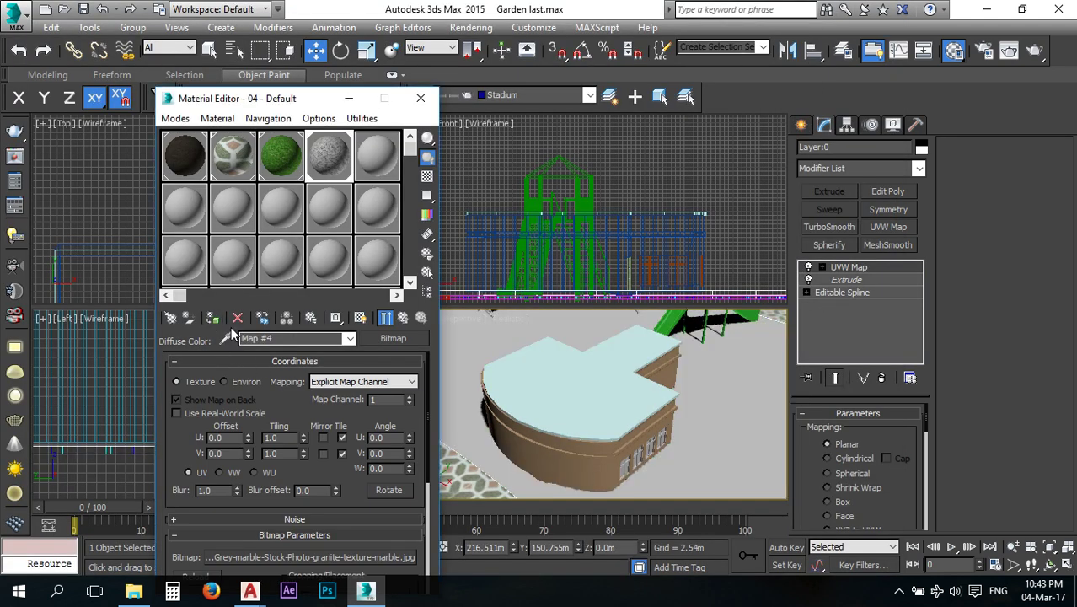
click(518, 390)
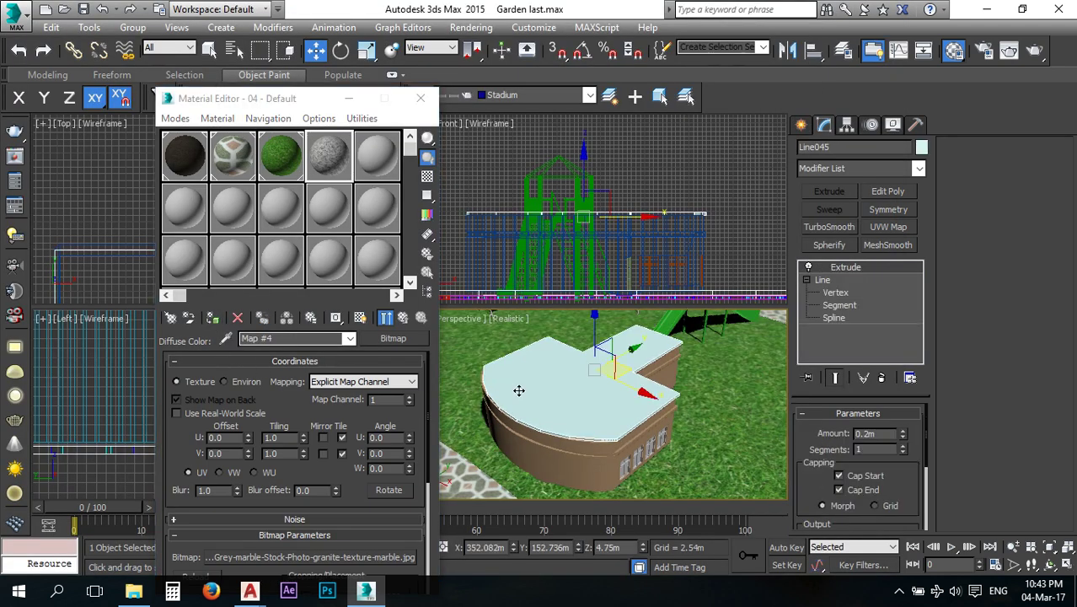
click(213, 319)
click(360, 318)
Add a UVW Map to the roof slab with length and width of 1 m, and close the Material Editor.
click(884, 226)
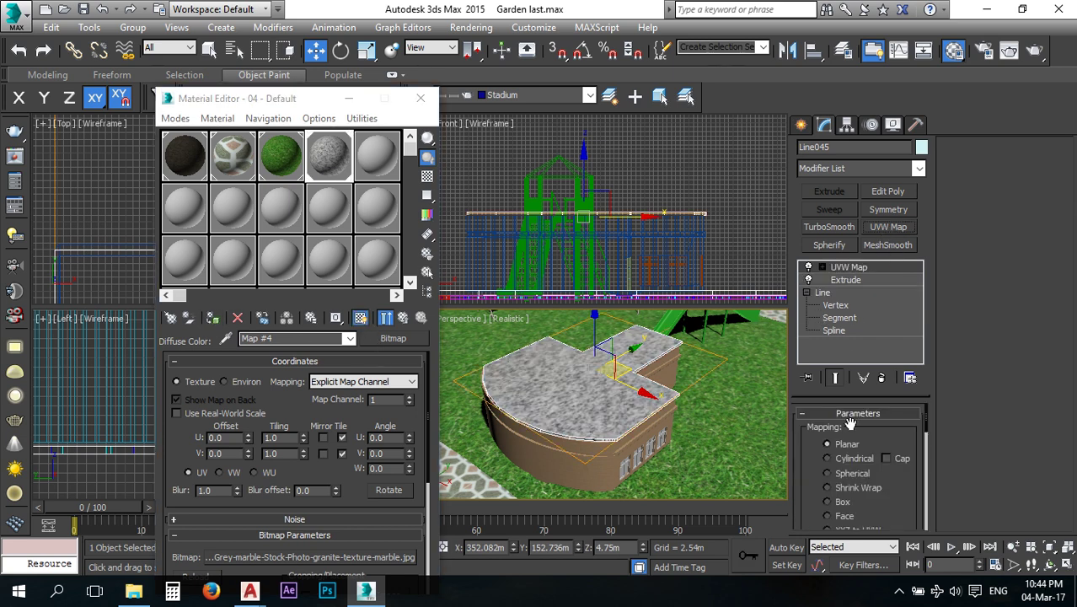
scroll(889, 498, down, 4)
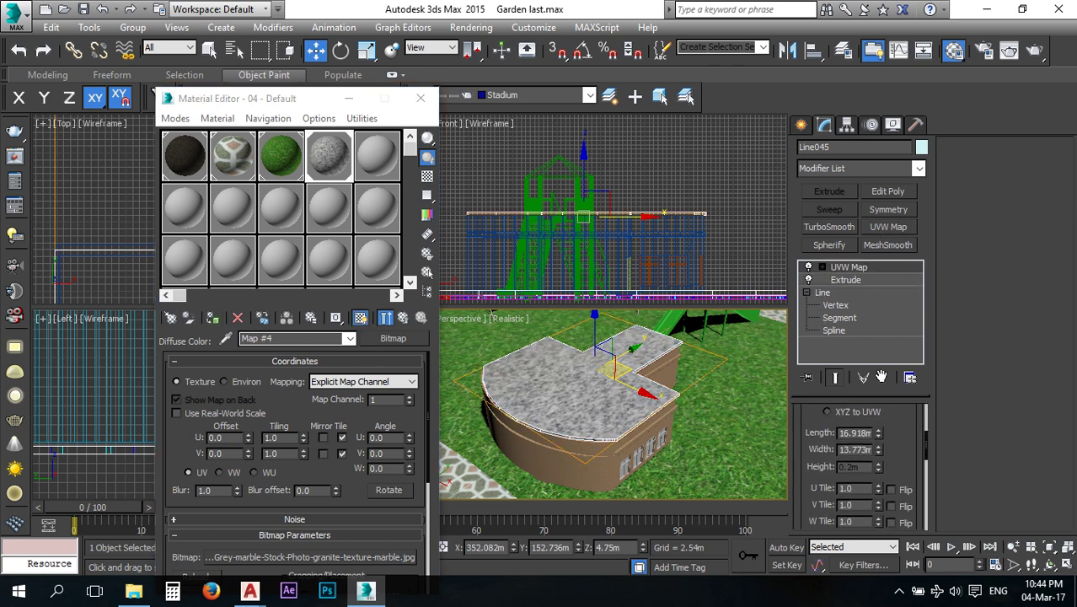
double_click(841, 428)
text(1)
click(837, 445)
text(1)
click(864, 430)
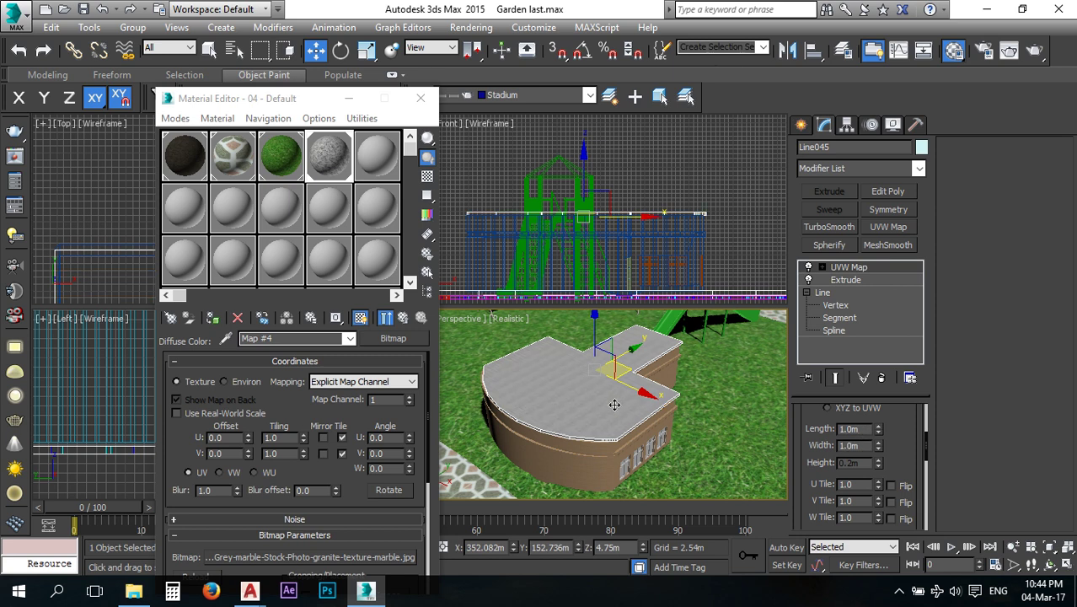
scroll(581, 407, up, 5)
scroll(599, 397, down, 6)
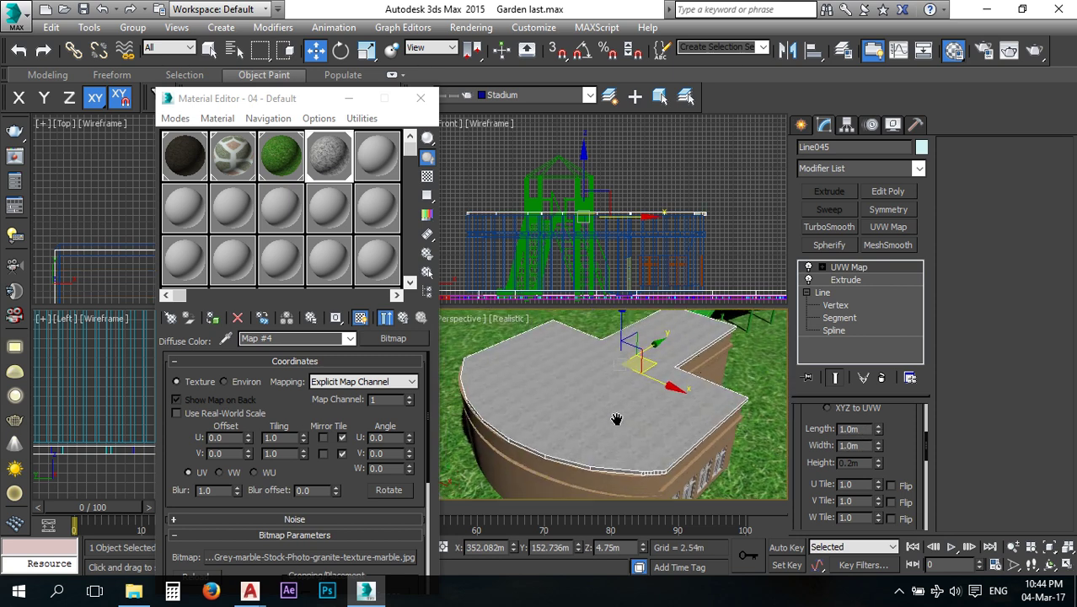
click(421, 99)
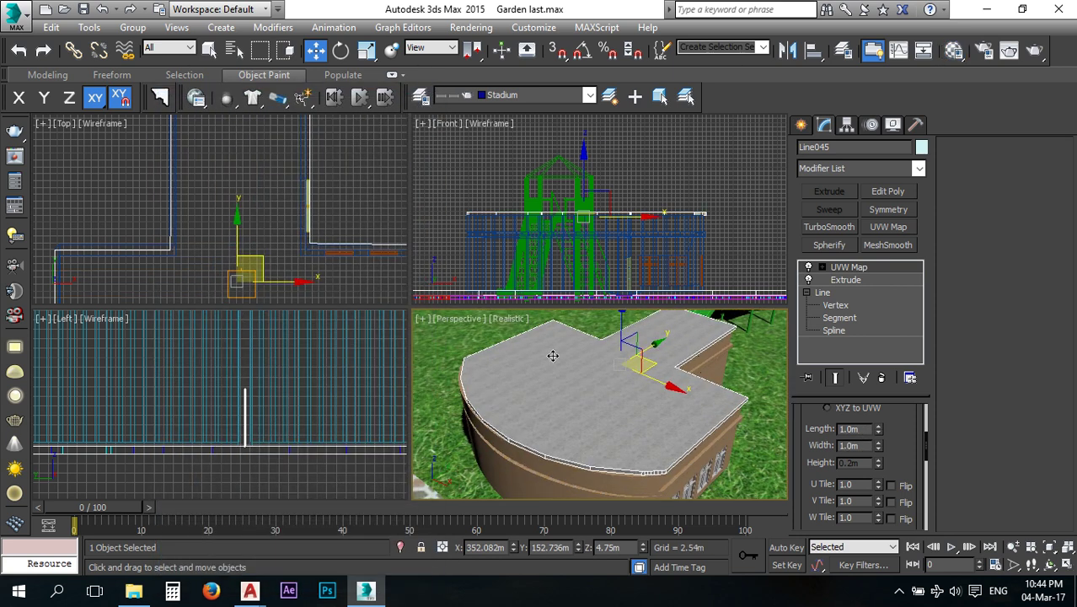
click(597, 471)
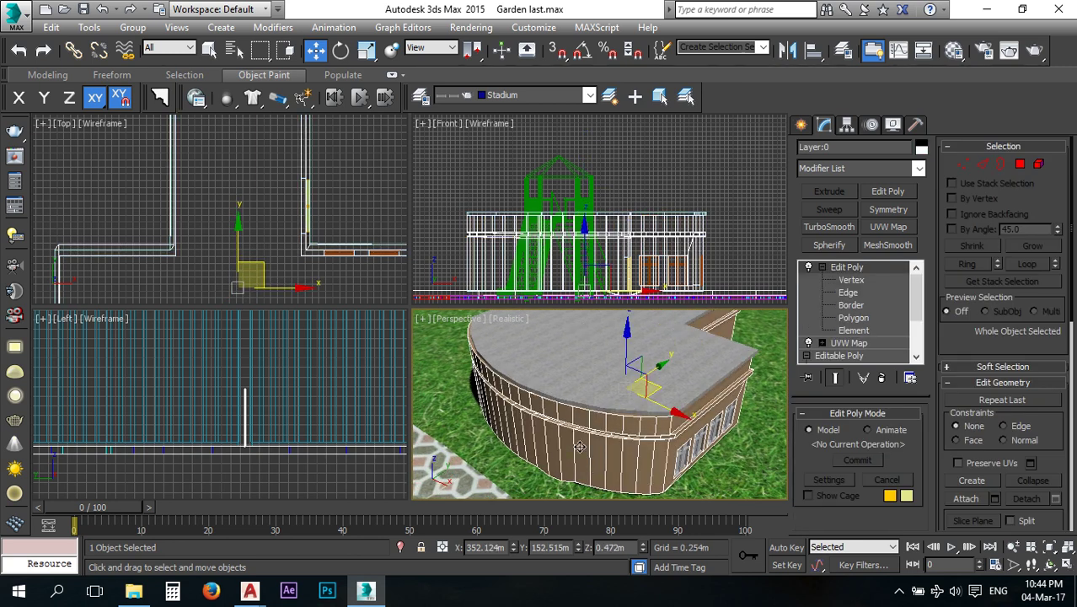
click(1021, 165)
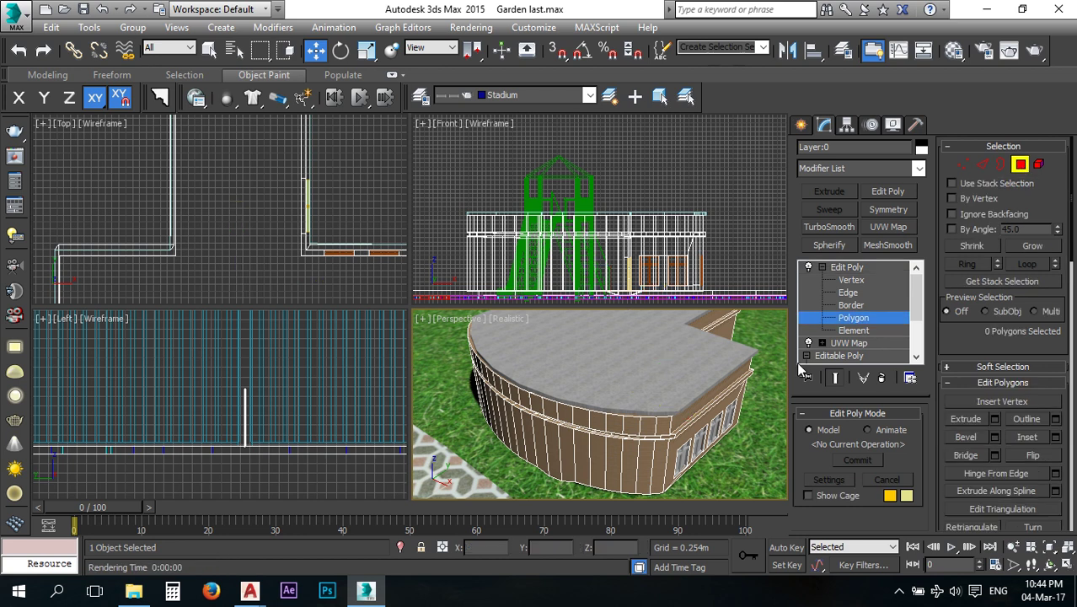
click(650, 461)
click(661, 465)
ctrl+click(647, 466)
ctrl+click(630, 466)
ctrl+click(616, 465)
ctrl+click(597, 463)
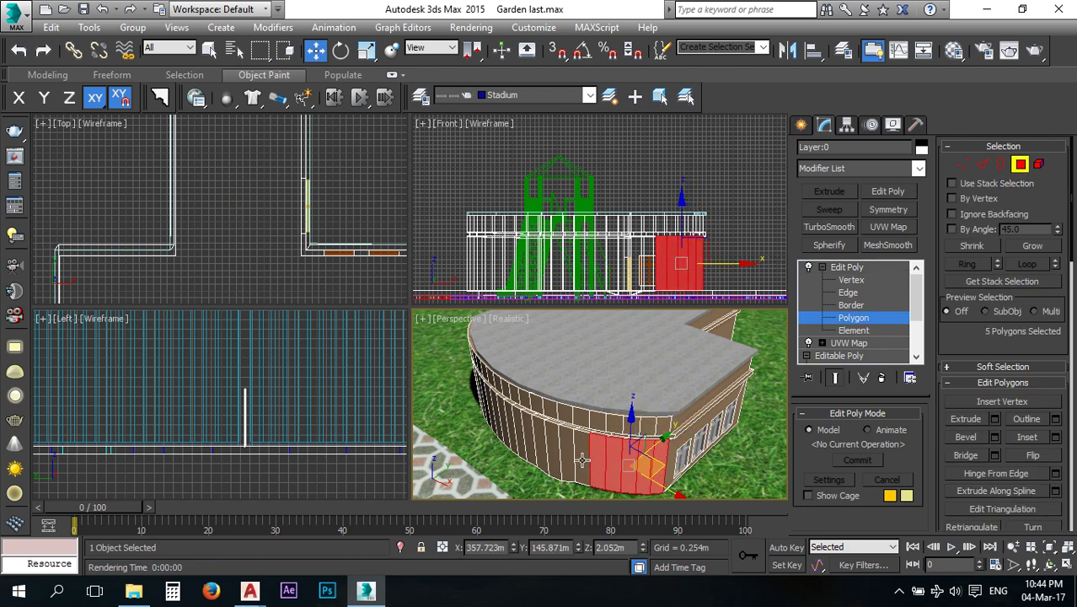
ctrl+click(581, 462)
ctrl+click(566, 459)
ctrl+click(551, 455)
ctrl+click(537, 451)
ctrl+click(526, 442)
ctrl+click(519, 437)
alt+middle_drag(524, 448, 601, 433)
click(742, 361)
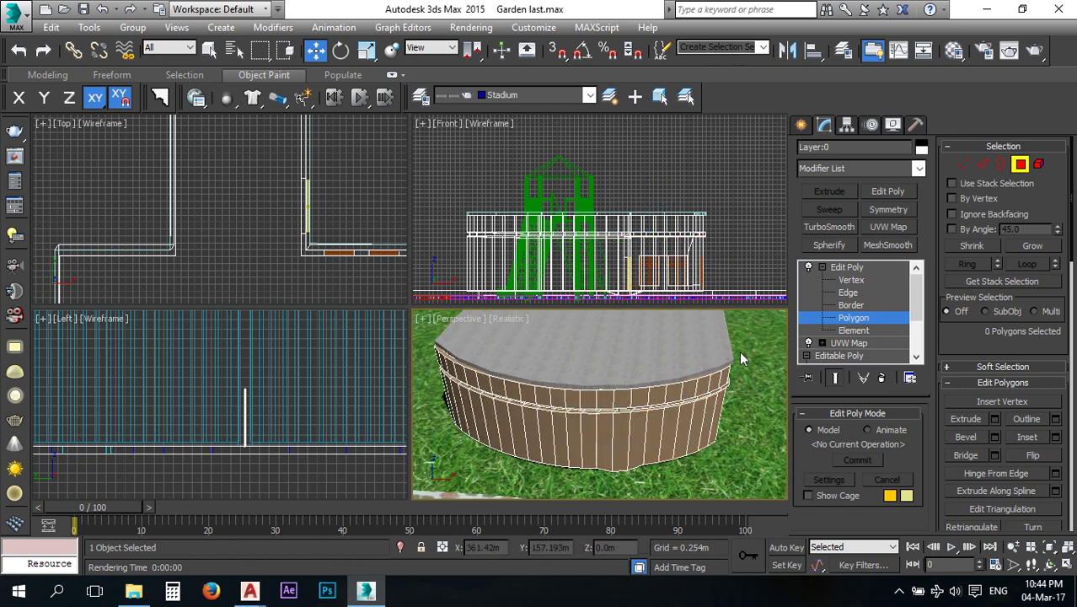
click(846, 266)
Examine the whole garden scene from the restaurant and playground across to the parking areas and the stadium.
scroll(586, 406, down, 10)
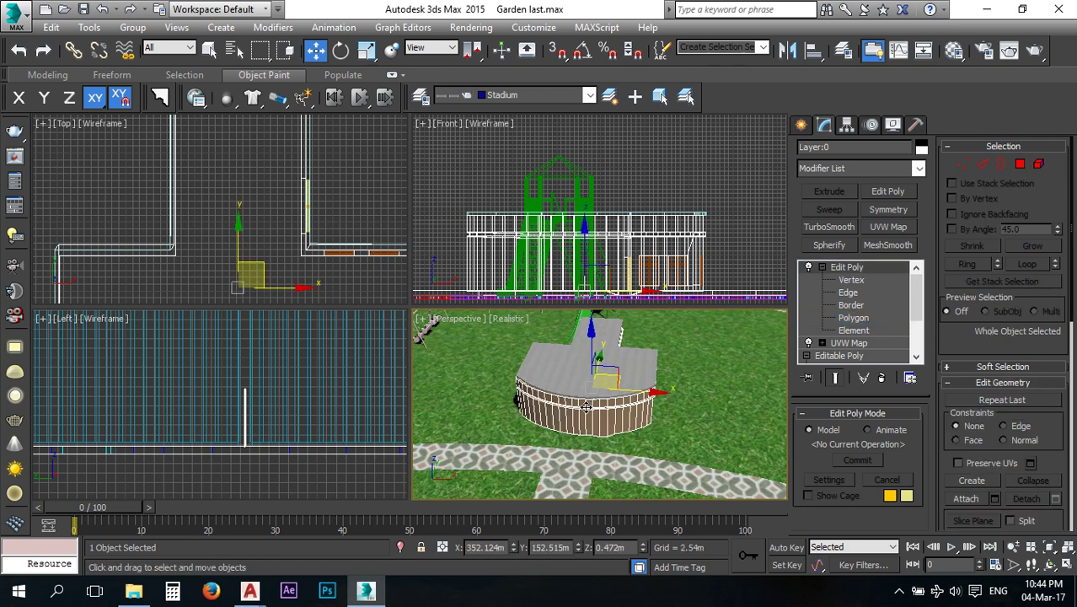
scroll(585, 409, down, 4)
click(700, 421)
scroll(574, 417, up, 4)
scroll(589, 395, up, 3)
scroll(670, 408, down, 3)
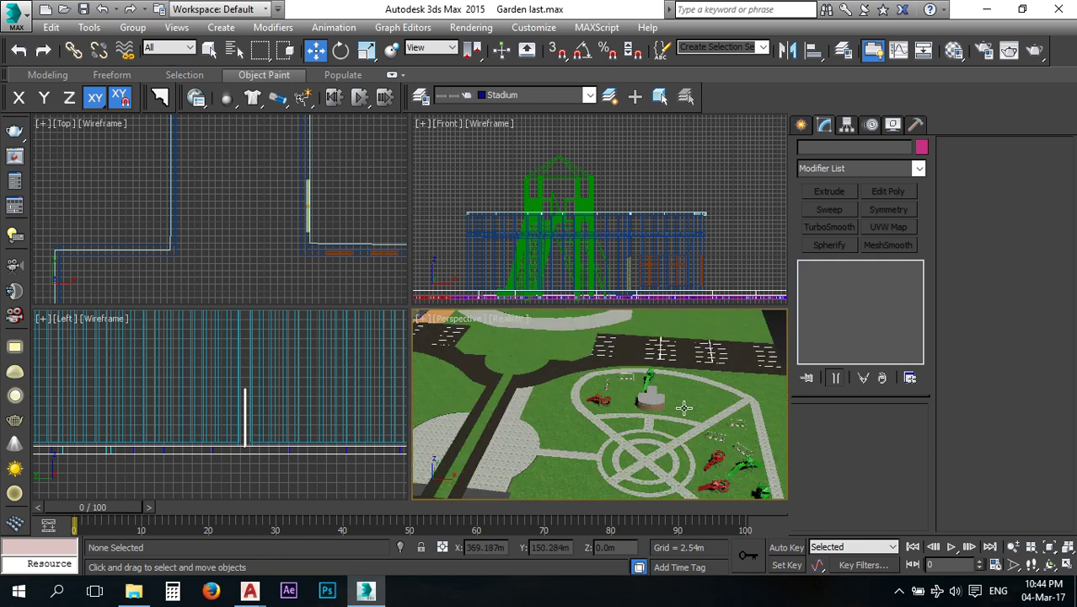
middle_drag(583, 396, 666, 447)
middle_drag(527, 380, 739, 381)
alt+middle_drag(559, 368, 512, 388)
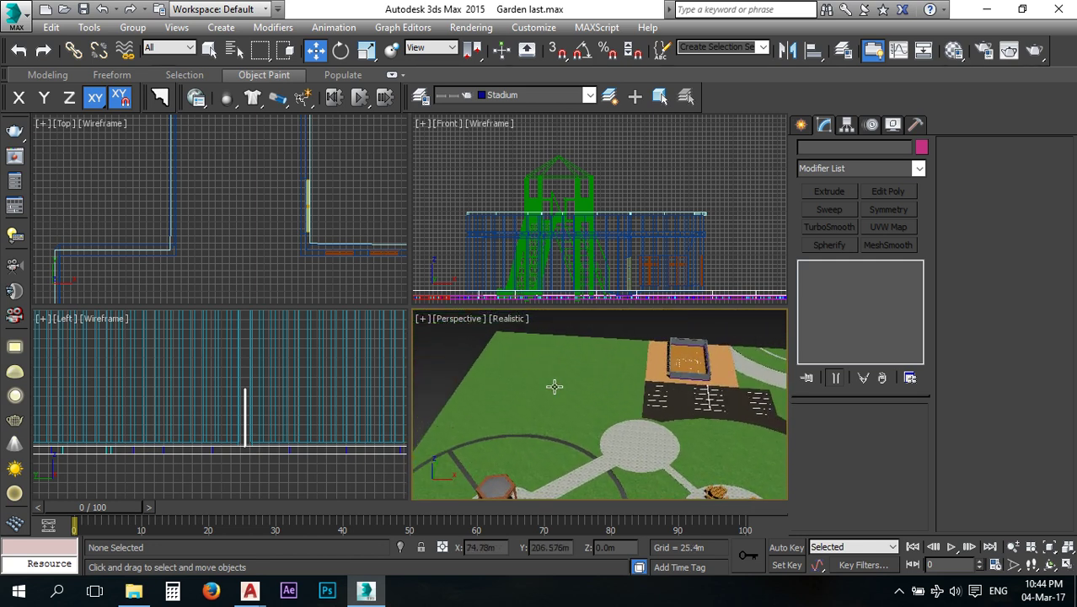
scroll(568, 364, down, 3)
middle_drag(653, 475, 608, 440)
Switch to the AutoCAD site plan, compare the restaurant area with it, and return to the garden scene in 3ds Max.
click(366, 590)
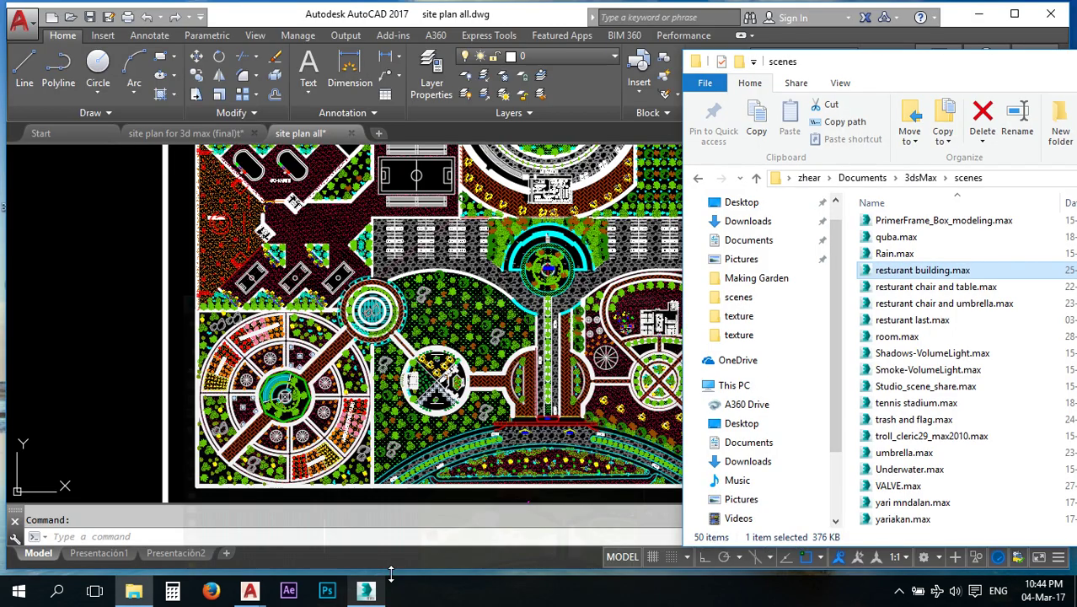
click(251, 590)
middle_drag(605, 327, 566, 390)
scroll(565, 388, down, 1)
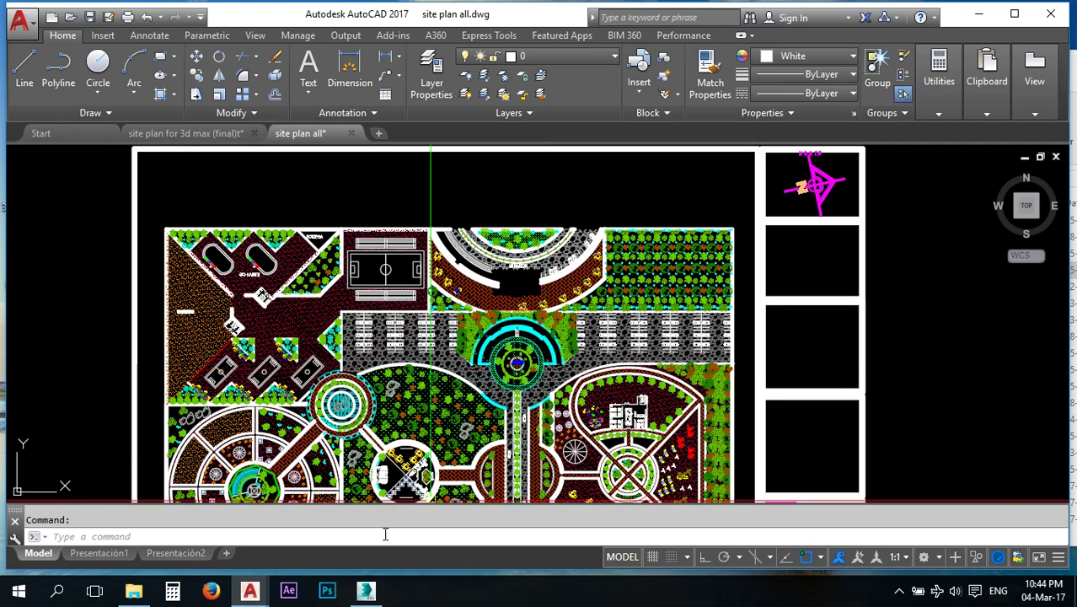
click(365, 590)
middle_drag(724, 418, 498, 455)
scroll(590, 434, up, 4)
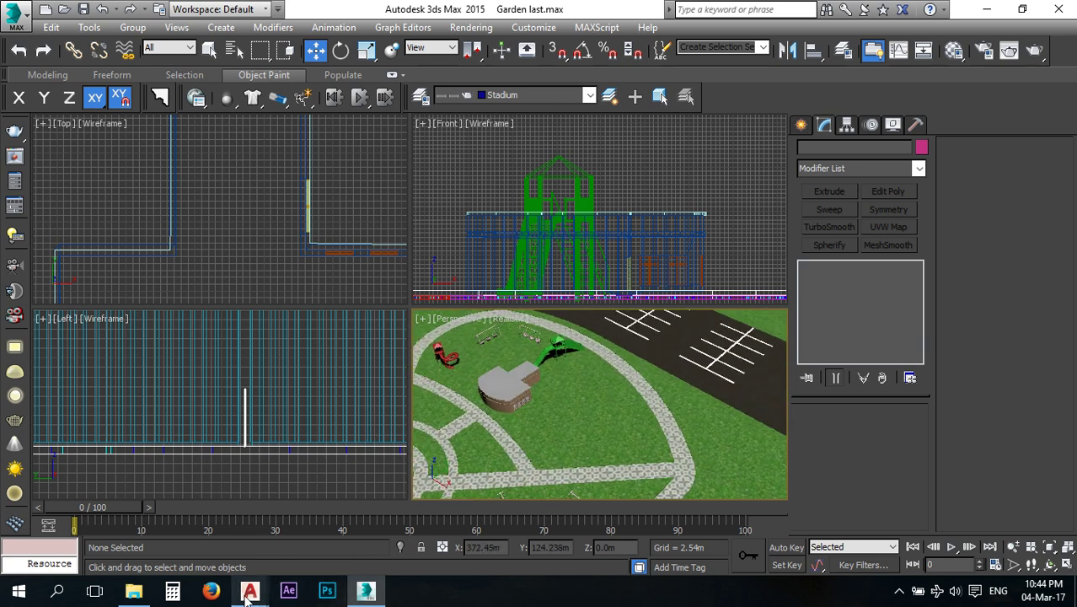
Merge resturant chair and table.max from the scenes folder in File Explorer, auto-renaming duplicate materials, and place the set on the grass beside the restaurant.
click(172, 590)
click(133, 590)
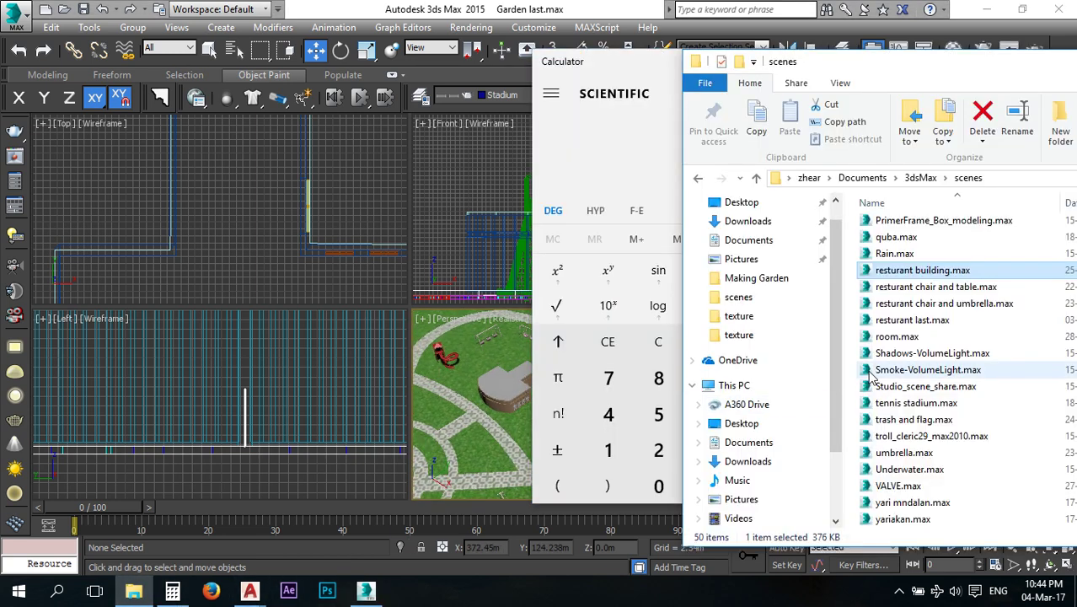
click(932, 287)
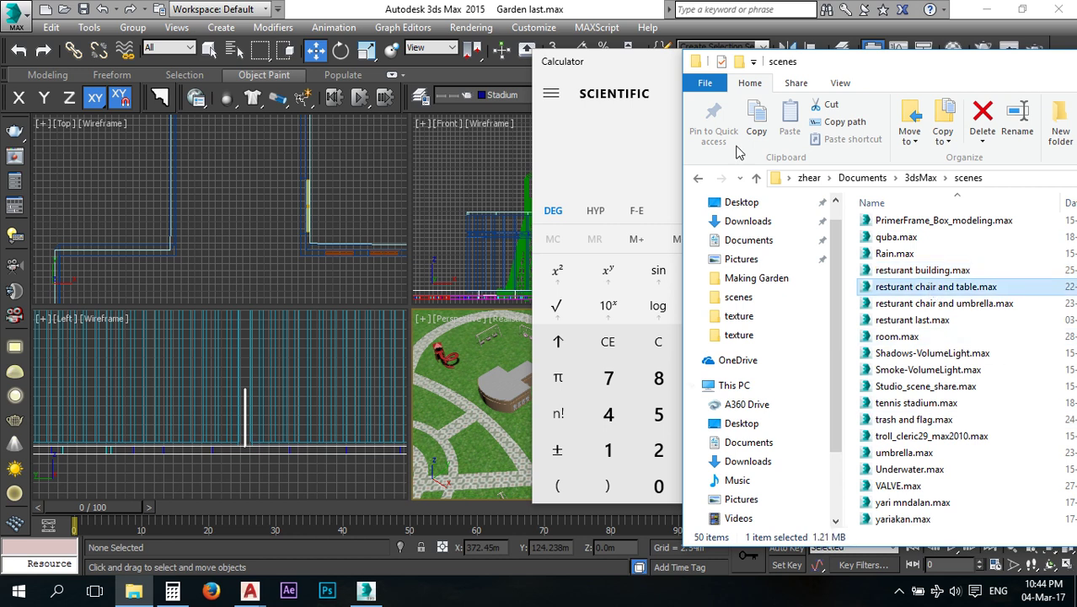
click(643, 84)
click(550, 92)
click(766, 60)
drag(931, 287, 557, 416)
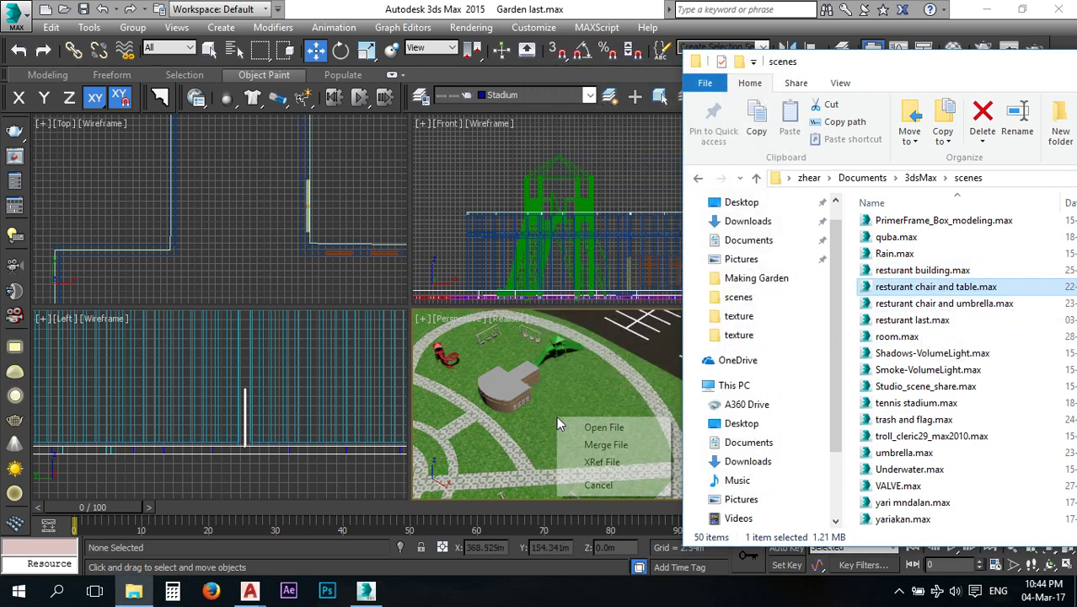
click(588, 447)
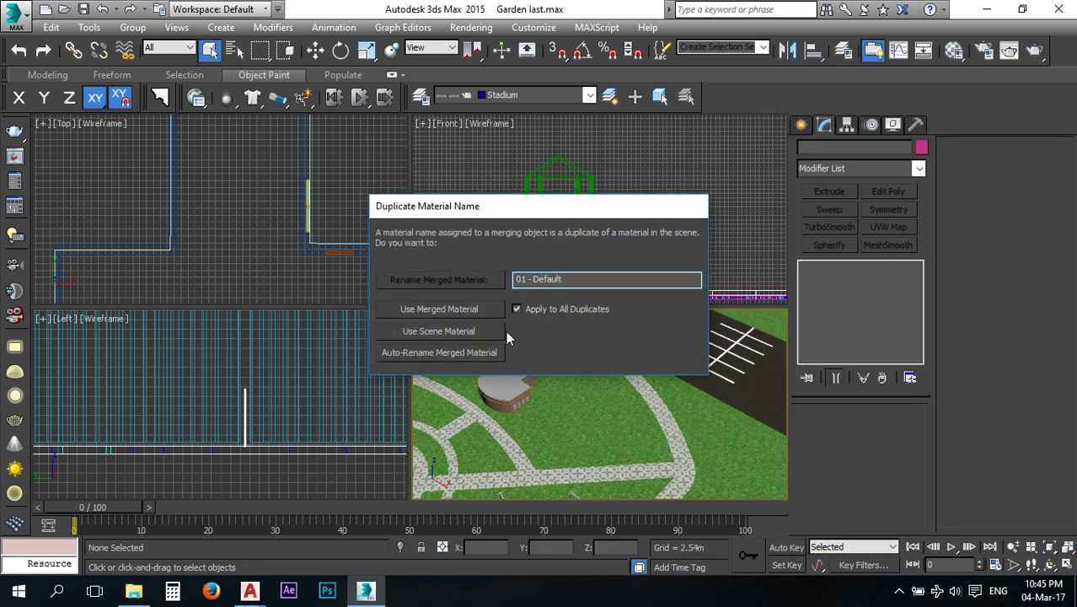
click(452, 352)
scroll(546, 412, up, 3)
scroll(545, 412, up, 2)
click(575, 409)
Uniformly scale down the merged table and chairs to suit the restaurant.
middle_drag(318, 271, 237, 246)
scroll(237, 247, down, 2)
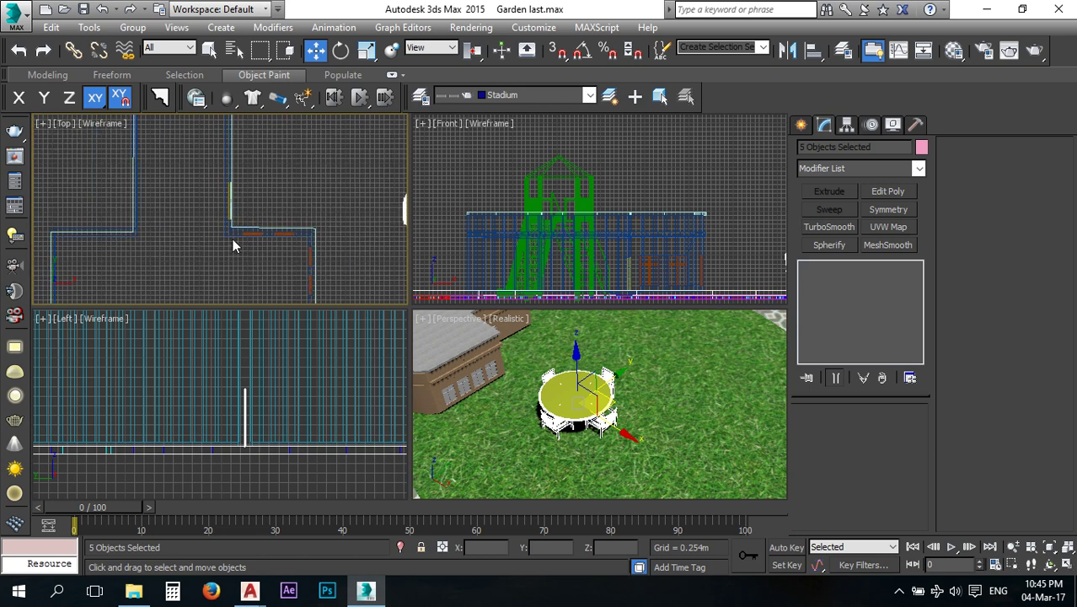
scroll(237, 246, down, 4)
click(365, 49)
drag(316, 224, 306, 272)
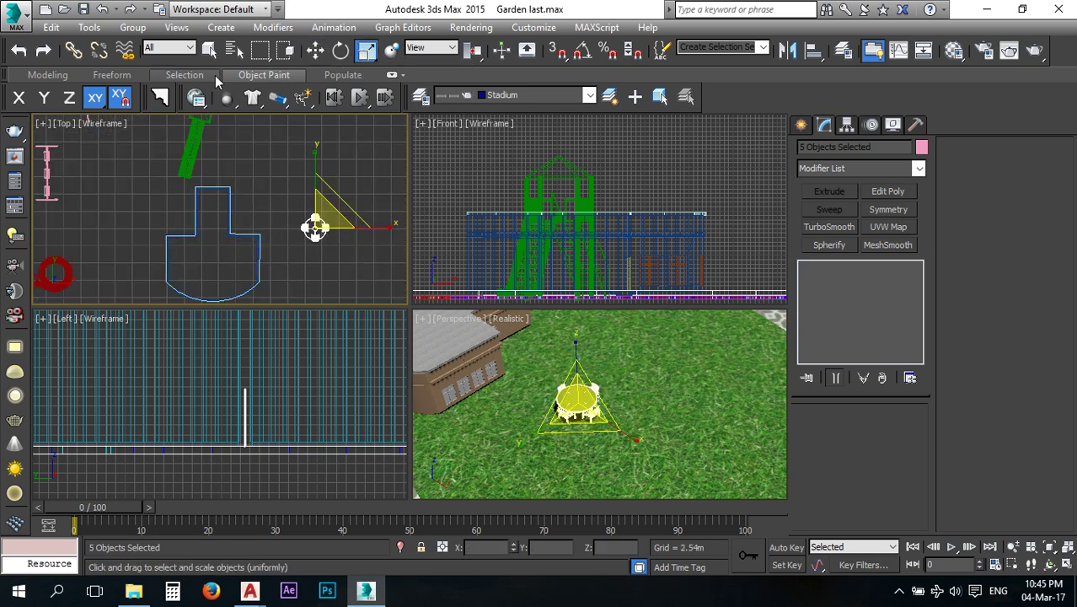
Group the table and chairs under the name "resturant table".
click(133, 28)
click(150, 43)
text(resturant table)
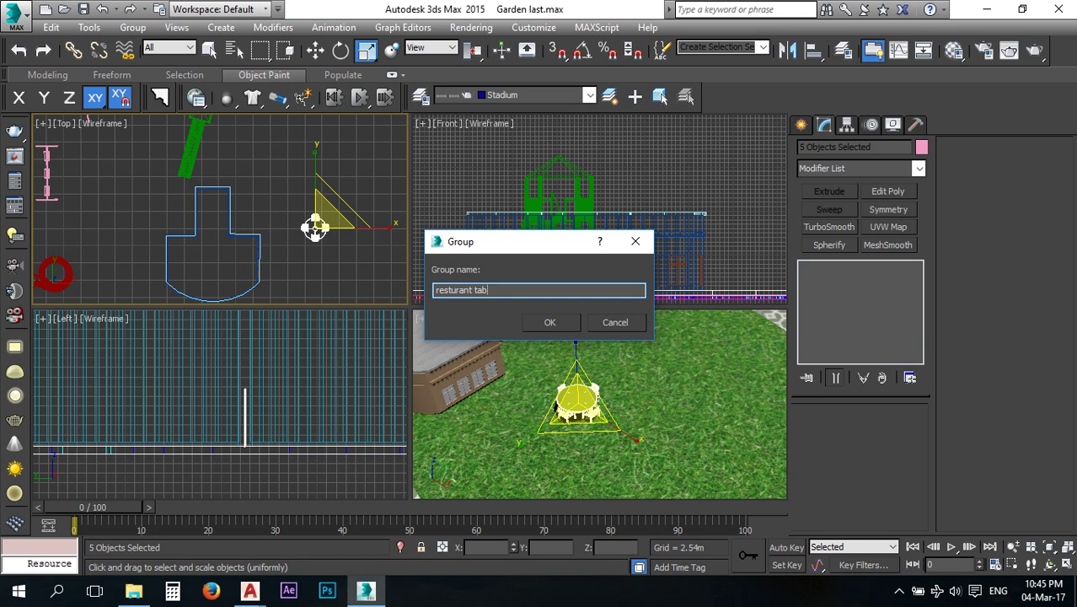
click(550, 322)
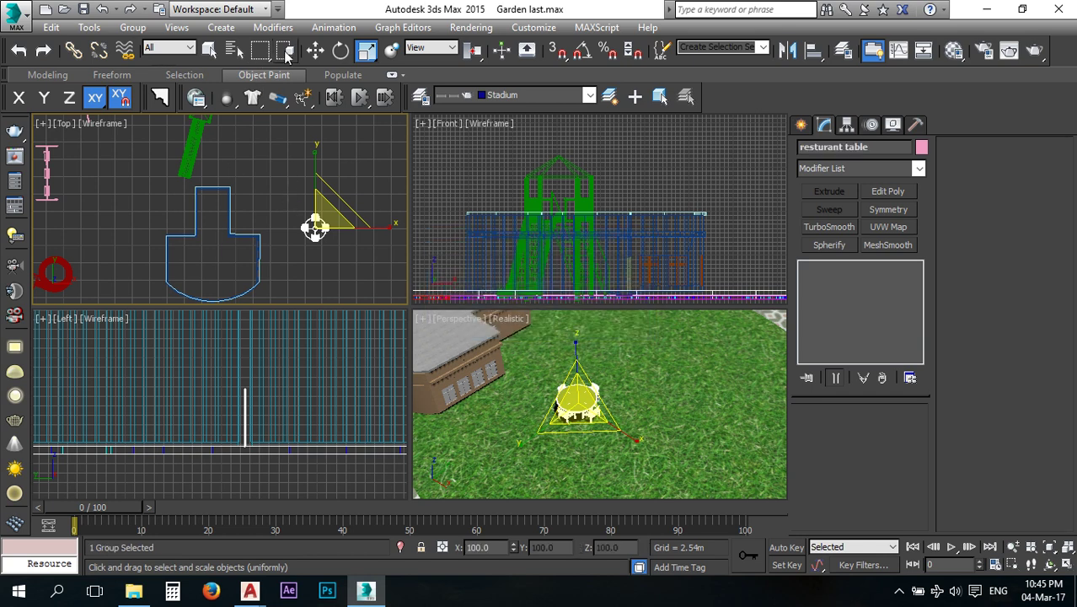
Move the table group closer to the restaurant, to about X 363.1 m, and lower it onto the grass at about Z 1.11 m.
click(315, 49)
scroll(696, 246, down, 3)
scroll(694, 202, up, 1)
scroll(696, 204, up, 3)
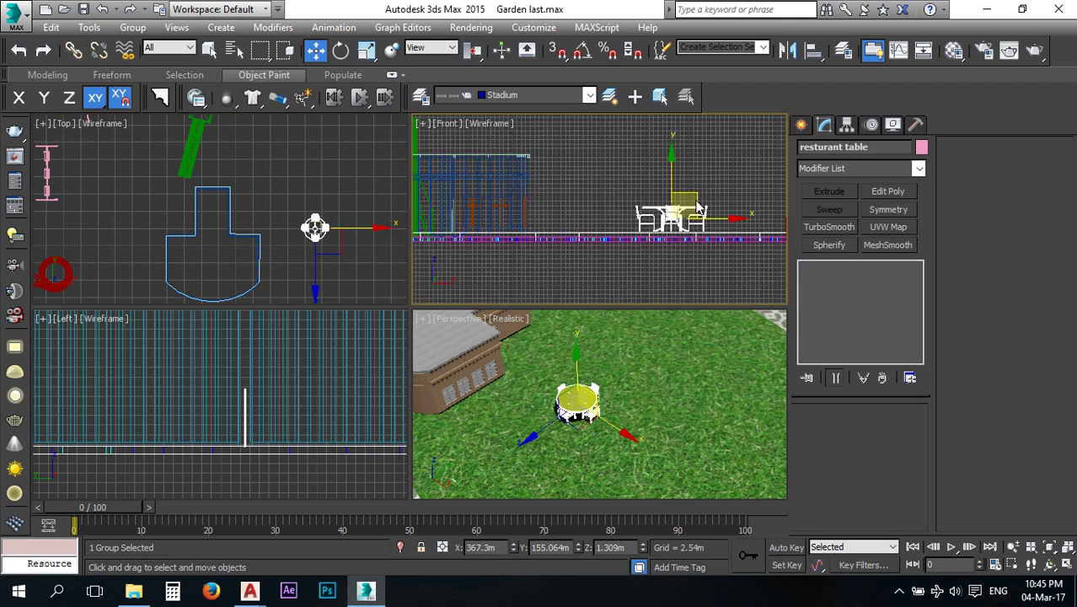
drag(695, 194, 621, 193)
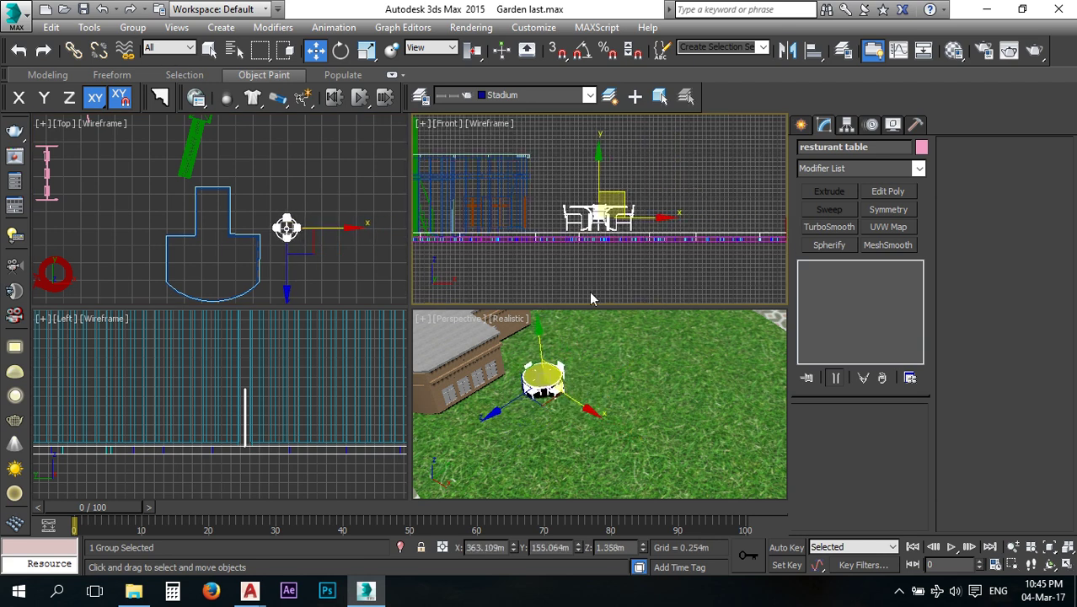
scroll(550, 372, up, 3)
middle_drag(546, 377, 561, 324)
drag(561, 322, 559, 340)
alt+middle_drag(559, 341, 571, 433)
scroll(530, 416, down, 3)
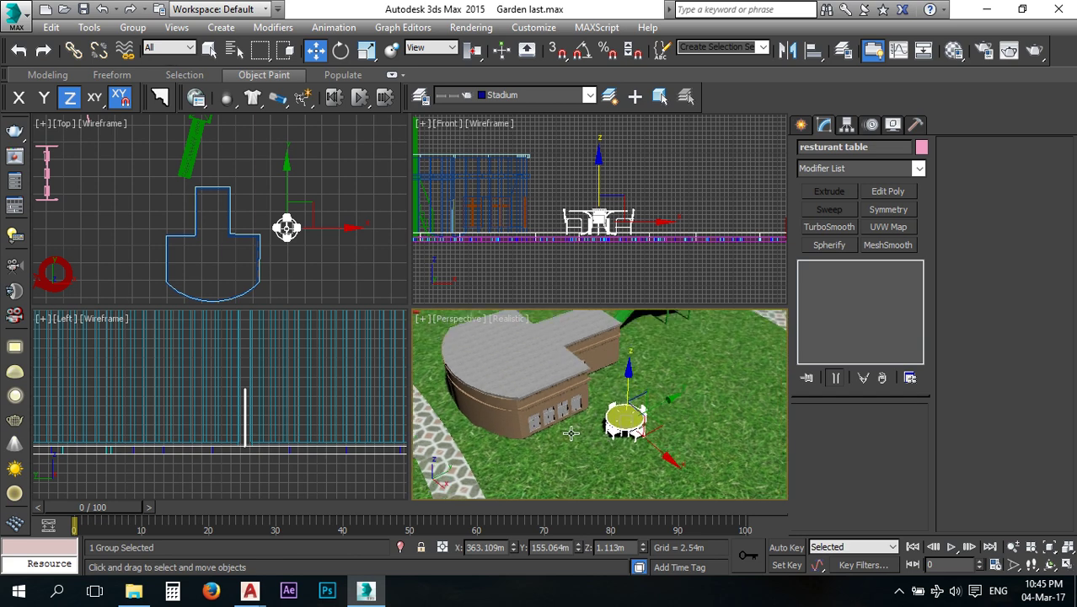
Group the restaurant selection set with the roof slab as "resturnat building" and move the group along Y to about 158.5 m.
click(243, 230)
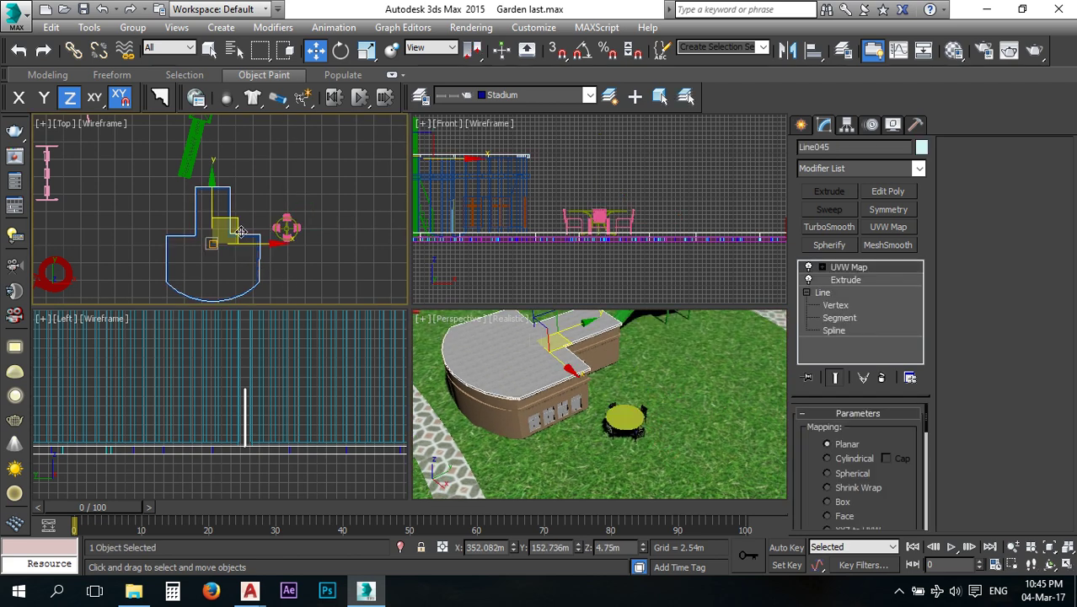
ctrl+click(512, 412)
ctrl+click(536, 419)
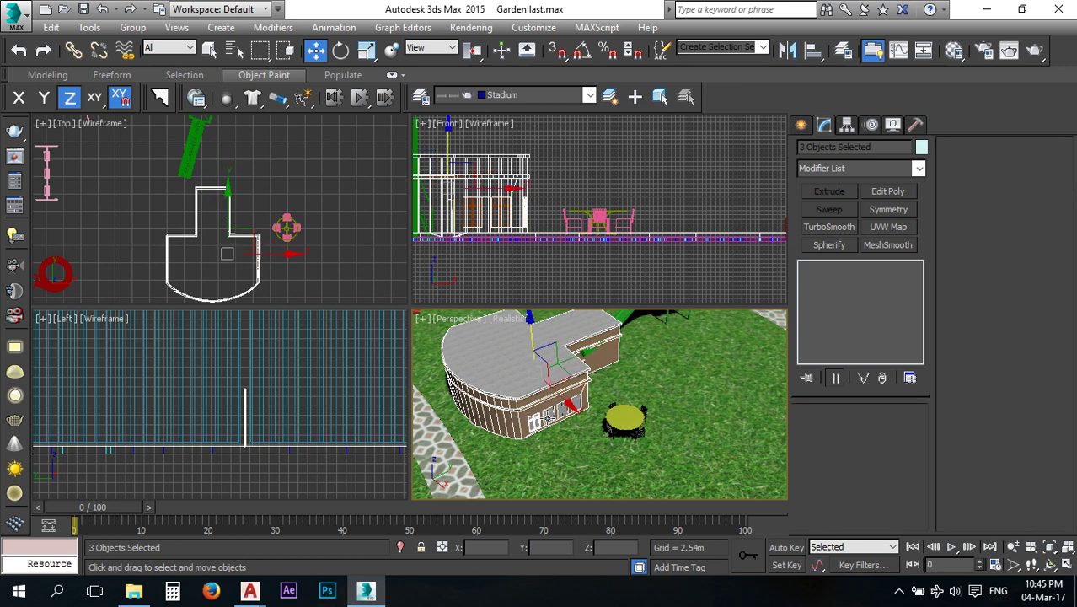
click(703, 46)
click(765, 50)
click(699, 62)
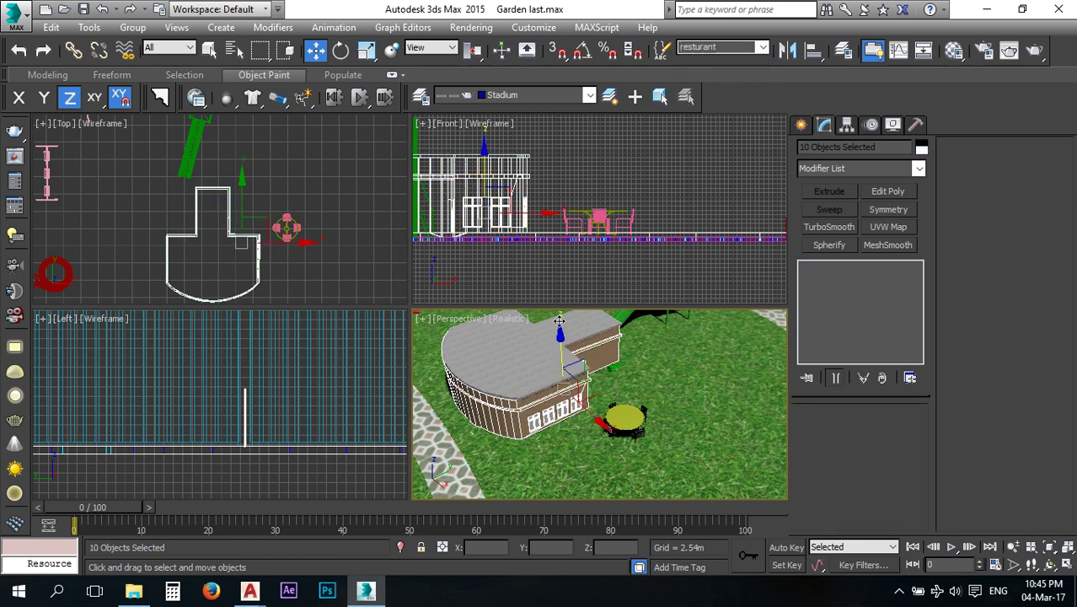
ctrl+click(502, 380)
click(132, 27)
click(141, 40)
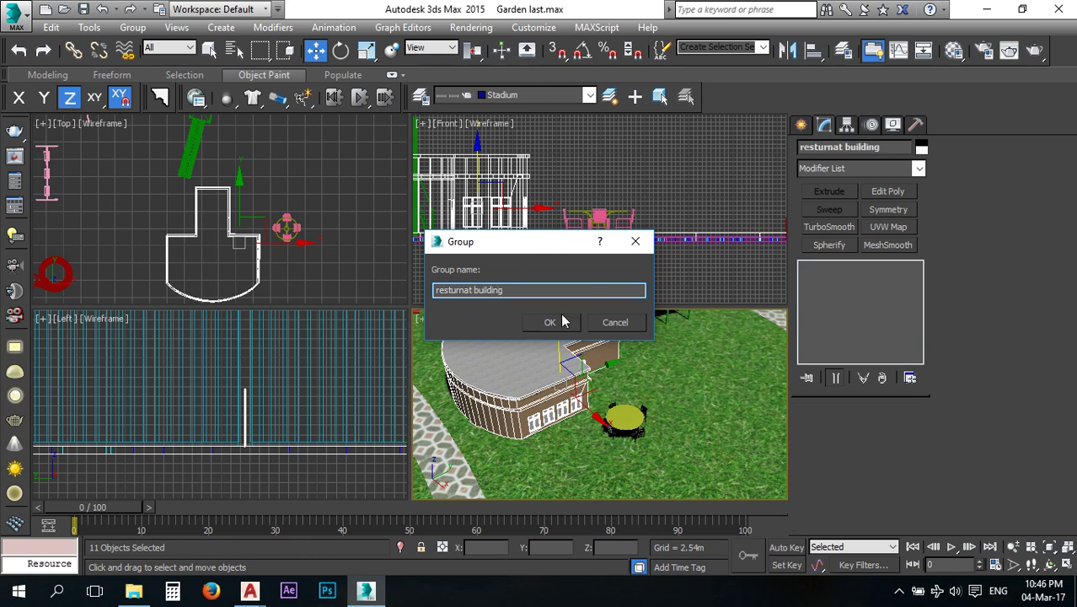
click(551, 322)
drag(597, 363, 663, 349)
Rotate the green playground slide and move it clear of the restaurant to about X 368.4 m, Y 172.6 m.
middle_drag(287, 186, 292, 250)
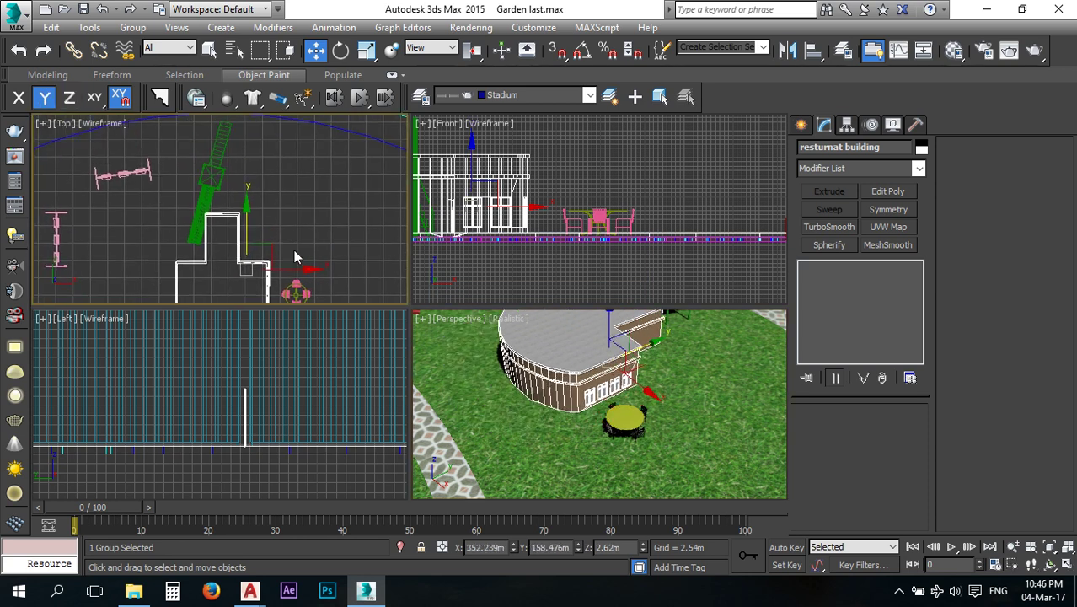
click(213, 188)
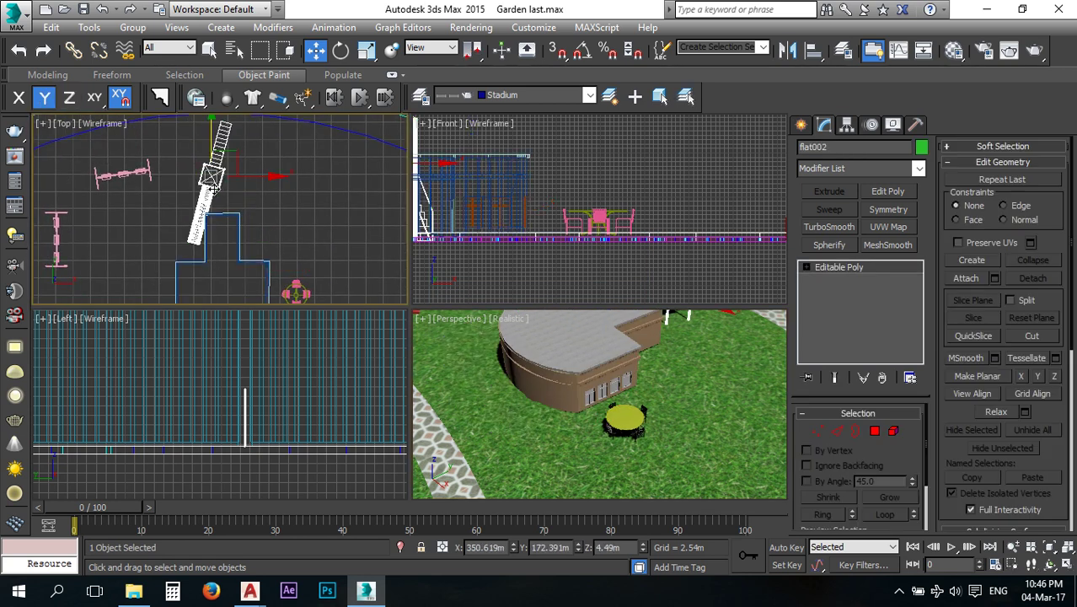
click(341, 51)
drag(264, 159, 359, 158)
click(315, 51)
middle_drag(266, 223, 252, 119)
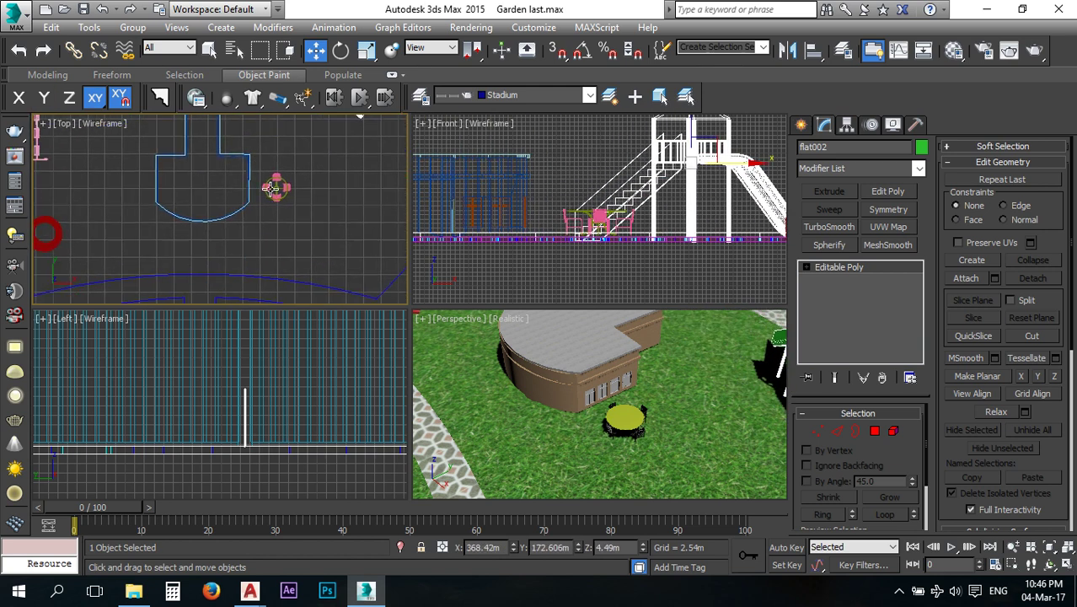
Move the table group to about X 344.6 m, Y 146.8 m in front of the restaurant and copy it to about X 356.4 m.
click(277, 185)
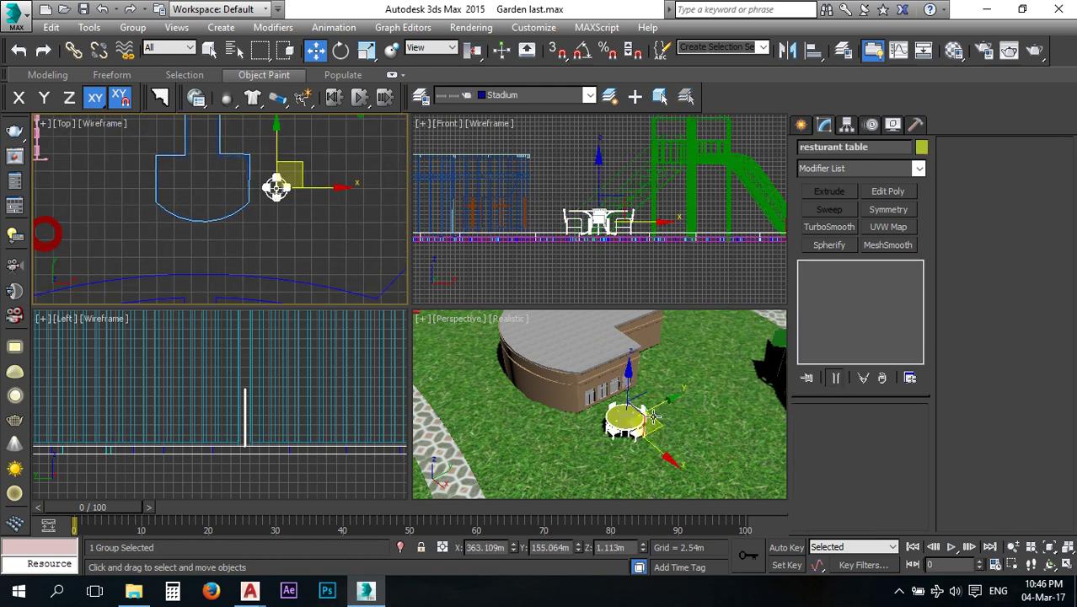
drag(277, 187, 150, 243)
middle_drag(152, 242, 174, 228)
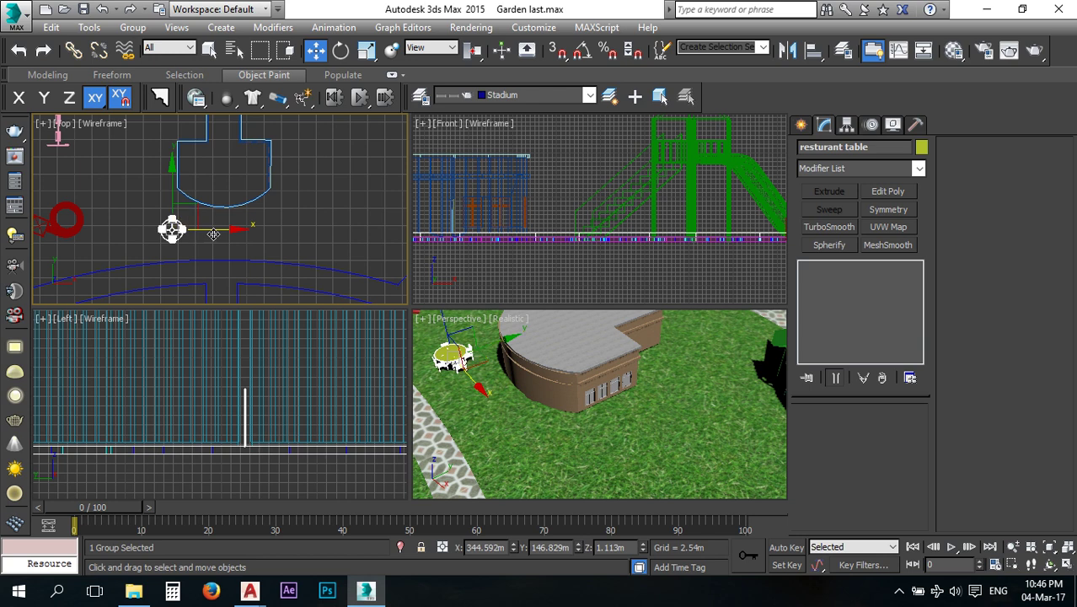
mouse_move(200, 209)
shift+mouse_down()
mouse_move(253, 220)
mouse_move(279, 206)
shift+mouse_up()
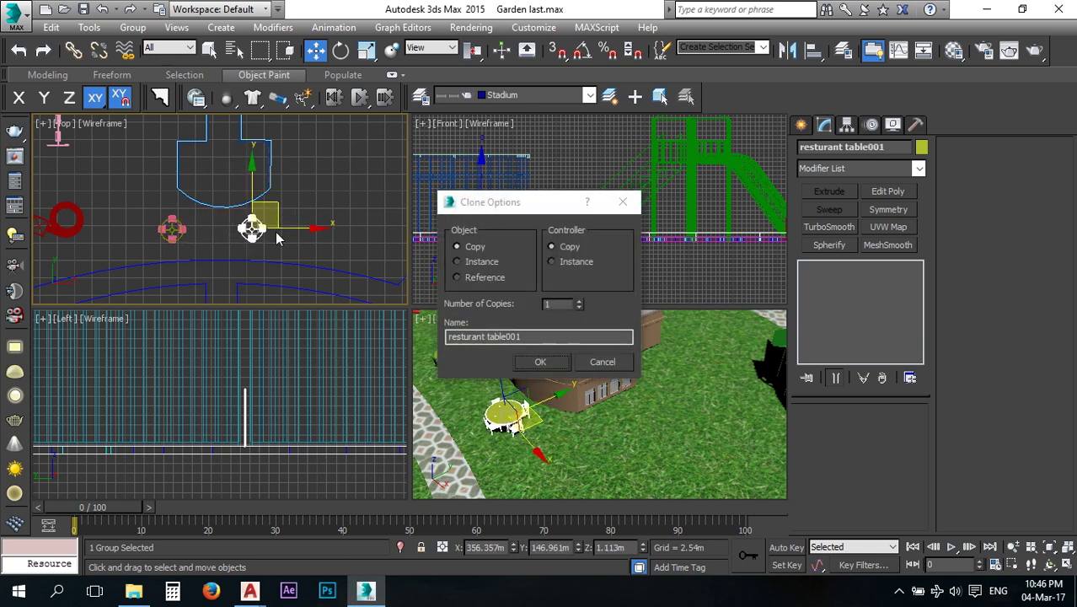
click(541, 362)
Make three more table copies around the restaurant: two on its window side and one on the opposite side at about X 338.9 m, Y 154.9 m.
middle_drag(294, 218, 251, 269)
mouse_move(232, 257)
shift+mouse_down()
mouse_move(281, 215)
mouse_move(283, 195)
mouse_move(300, 249)
shift+mouse_up()
click(541, 362)
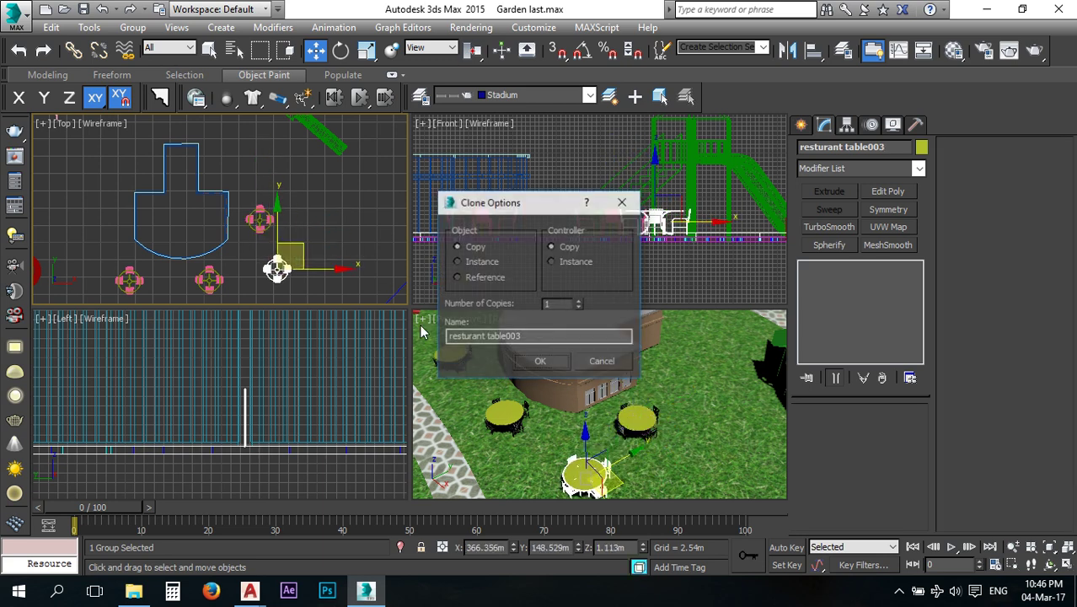
click(541, 362)
middle_drag(301, 246, 375, 259)
mouse_move(375, 259)
shift+mouse_down()
mouse_move(281, 247)
mouse_move(189, 216)
shift+mouse_up()
click(536, 362)
alt+middle_drag(708, 418, 744, 365)
scroll(744, 365, up, 5)
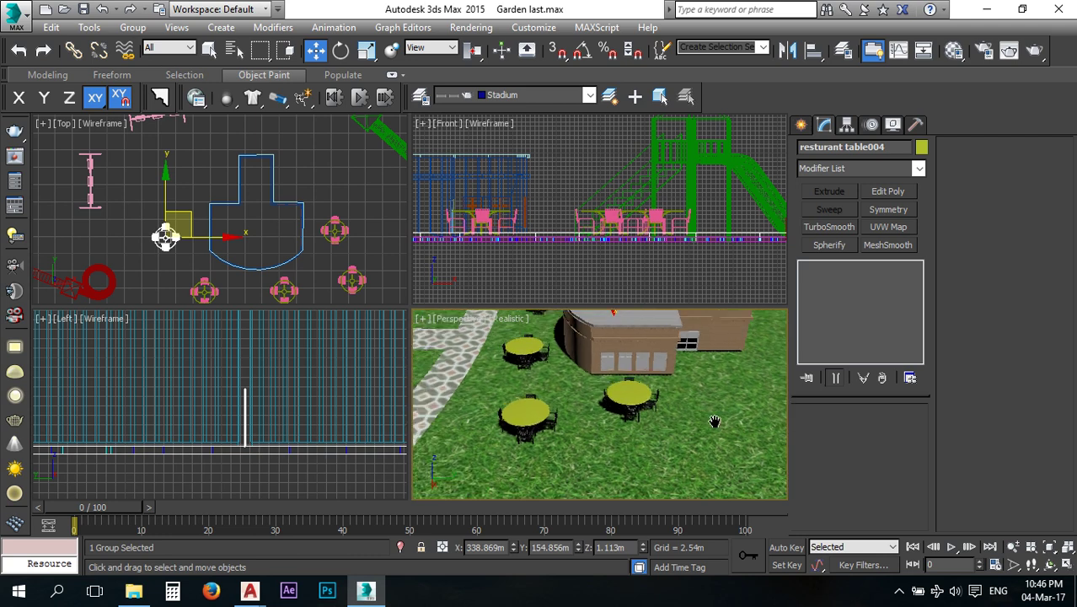
scroll(578, 446, down, 8)
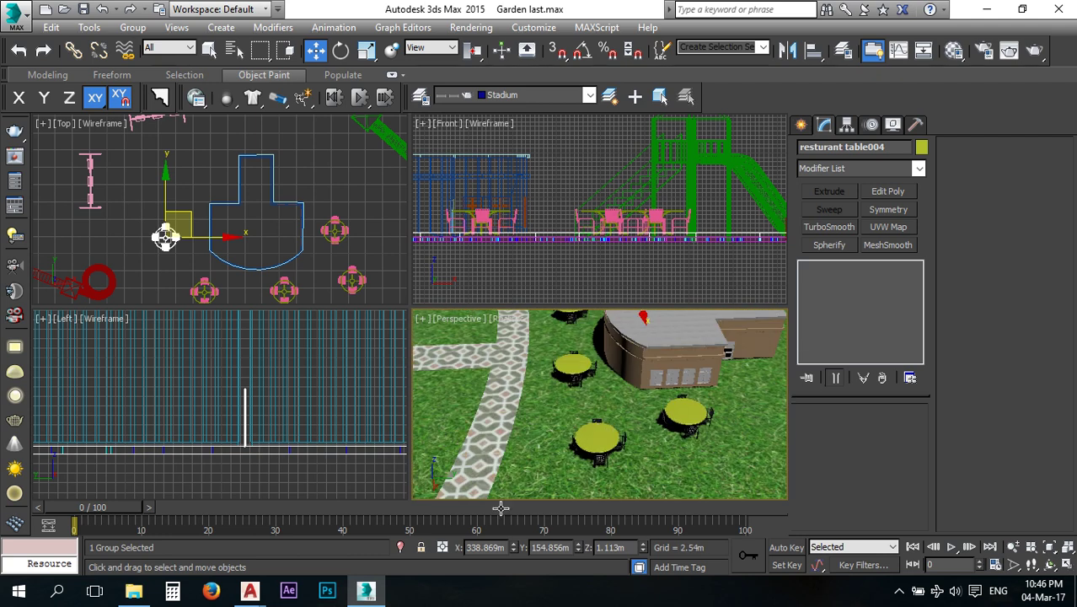
click(133, 590)
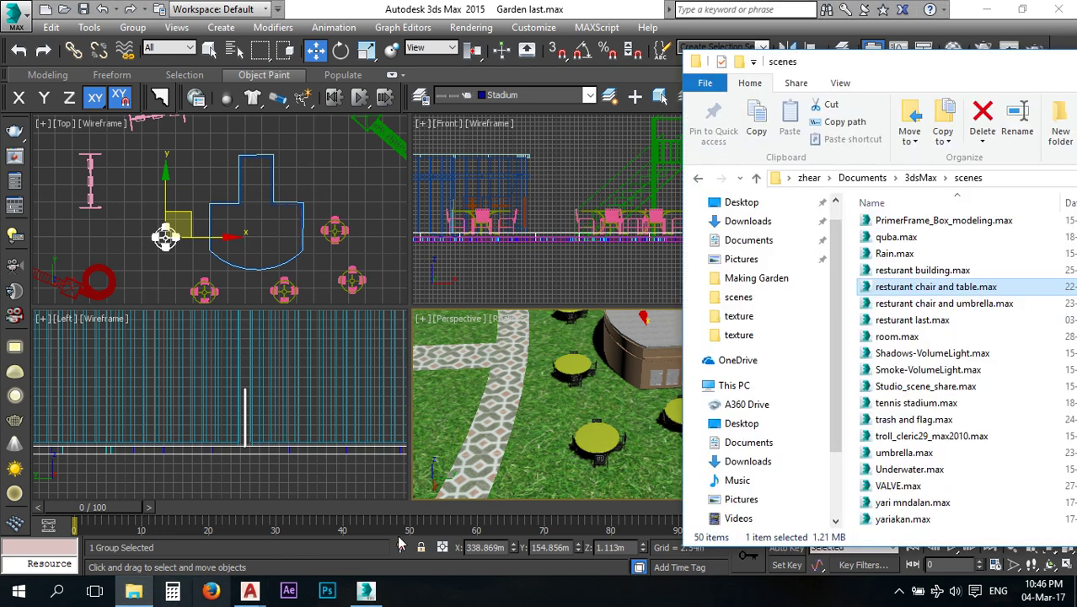
click(868, 454)
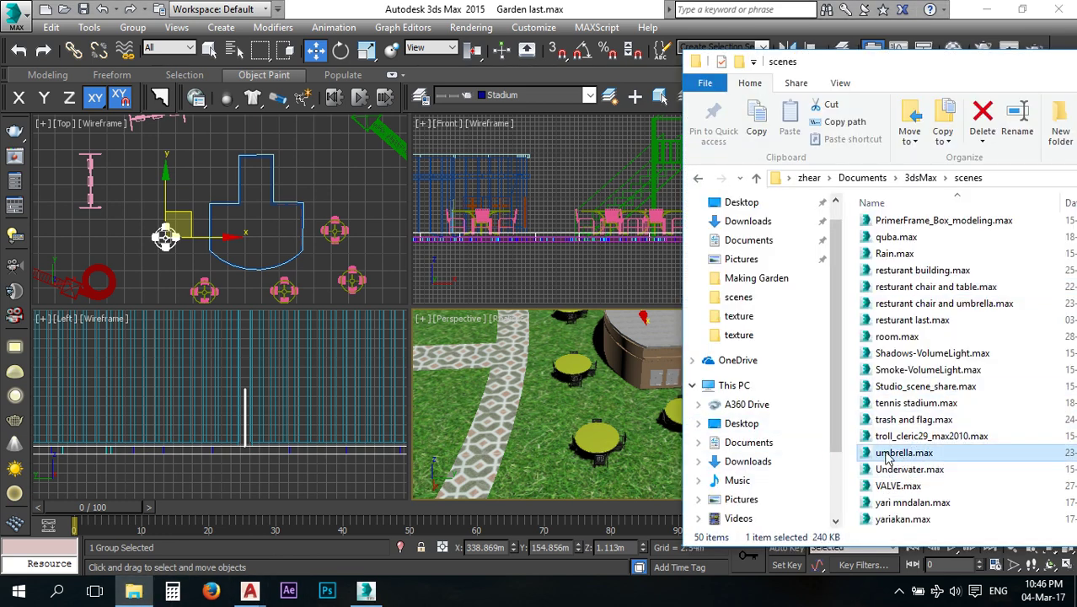
drag(898, 456, 655, 480)
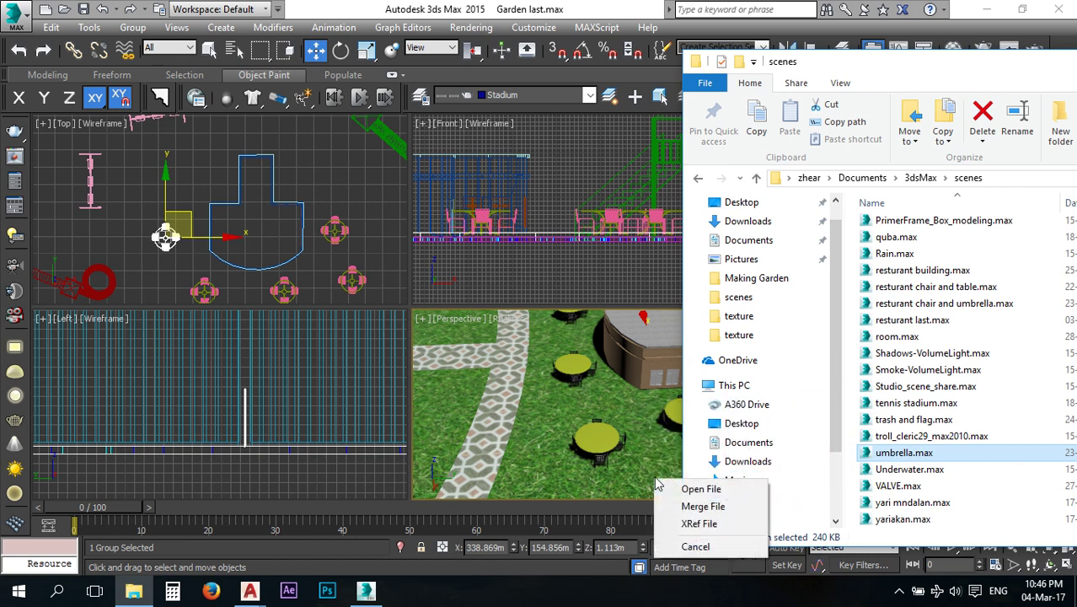
click(687, 509)
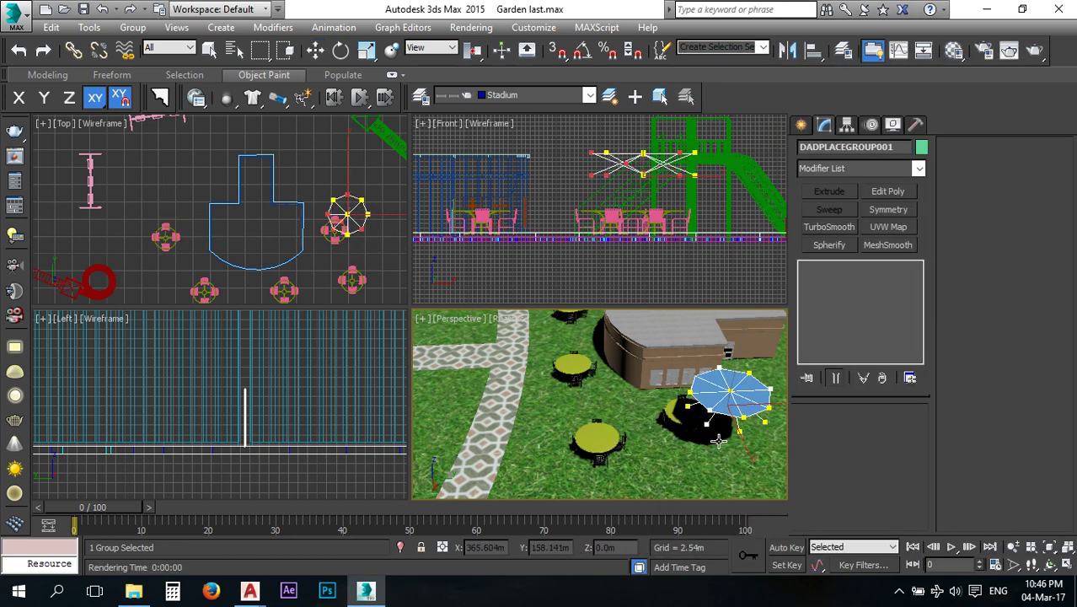
middle_drag(649, 445, 597, 448)
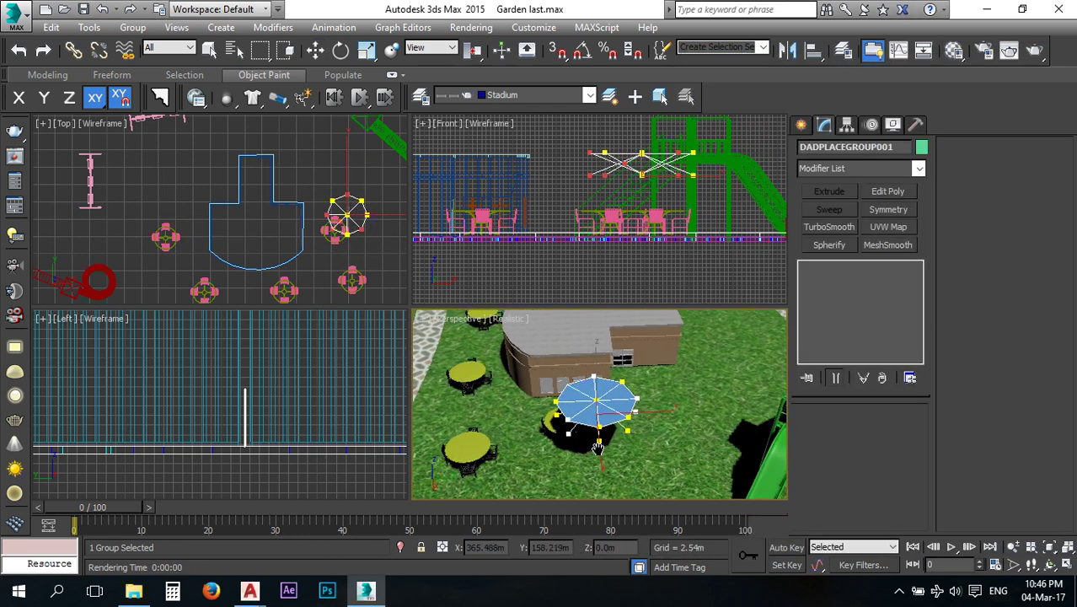
right_click(665, 412)
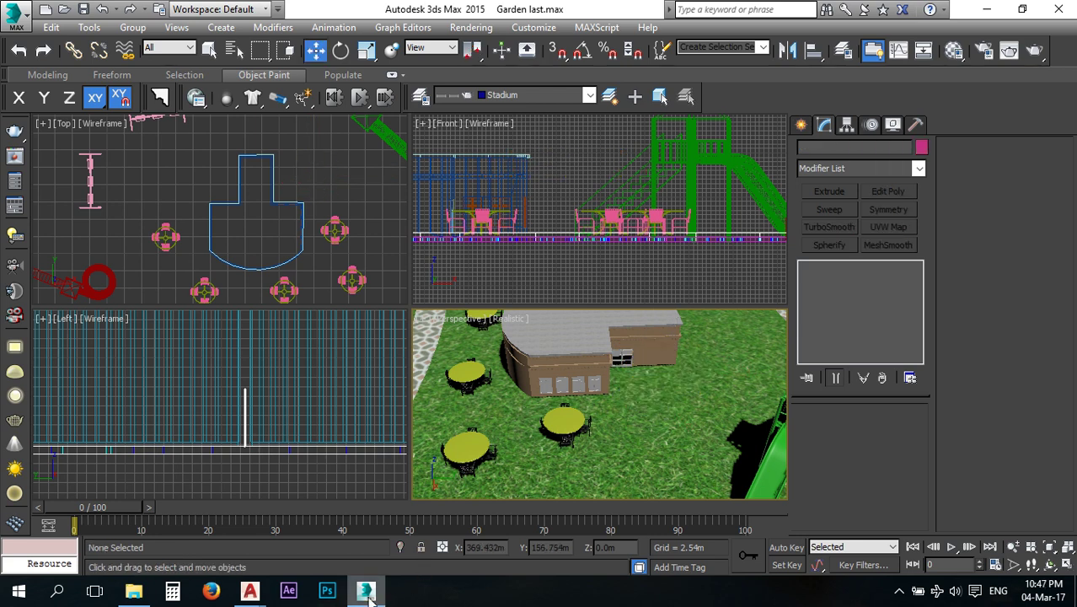
Merge "resturant chair and umbrella.max" into the scene, auto-renaming all duplicate materials, and place it beside the restaurant at about X 362.7 m, Y 161.5 m.
click(133, 590)
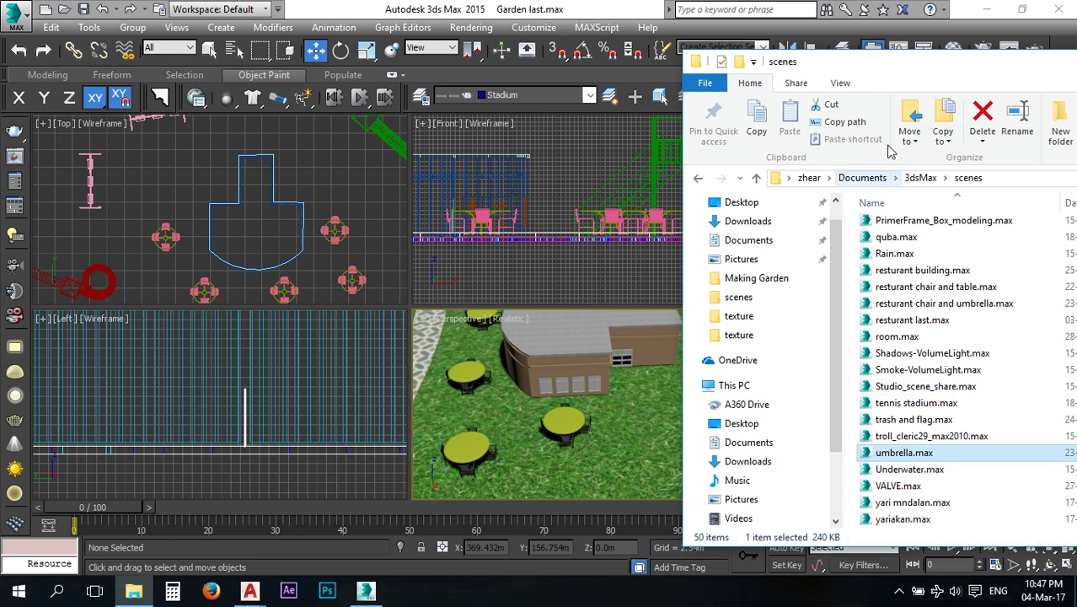
drag(902, 72, 560, 79)
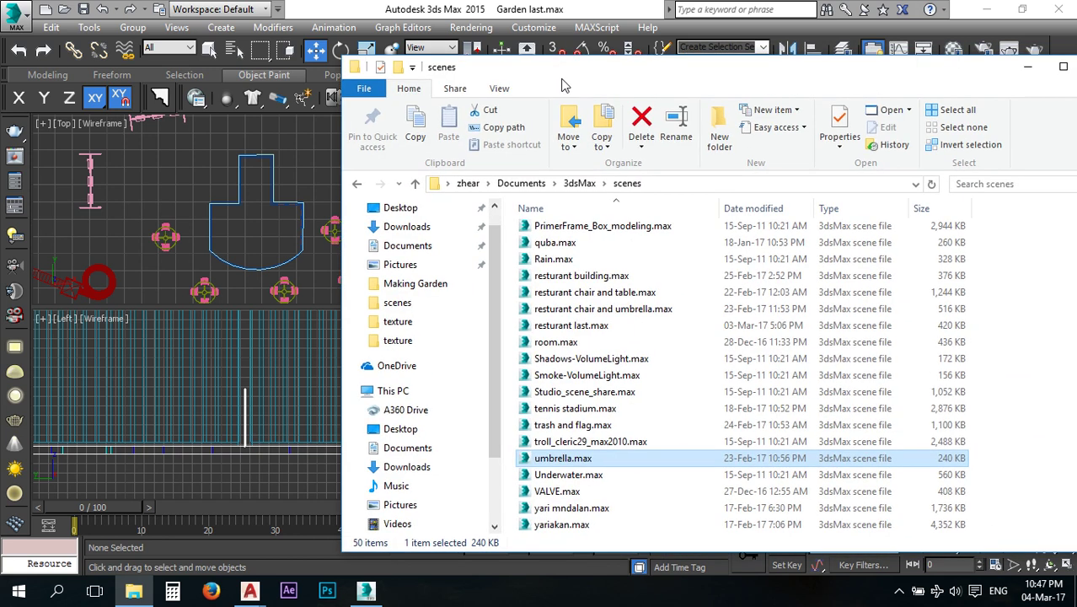
click(599, 395)
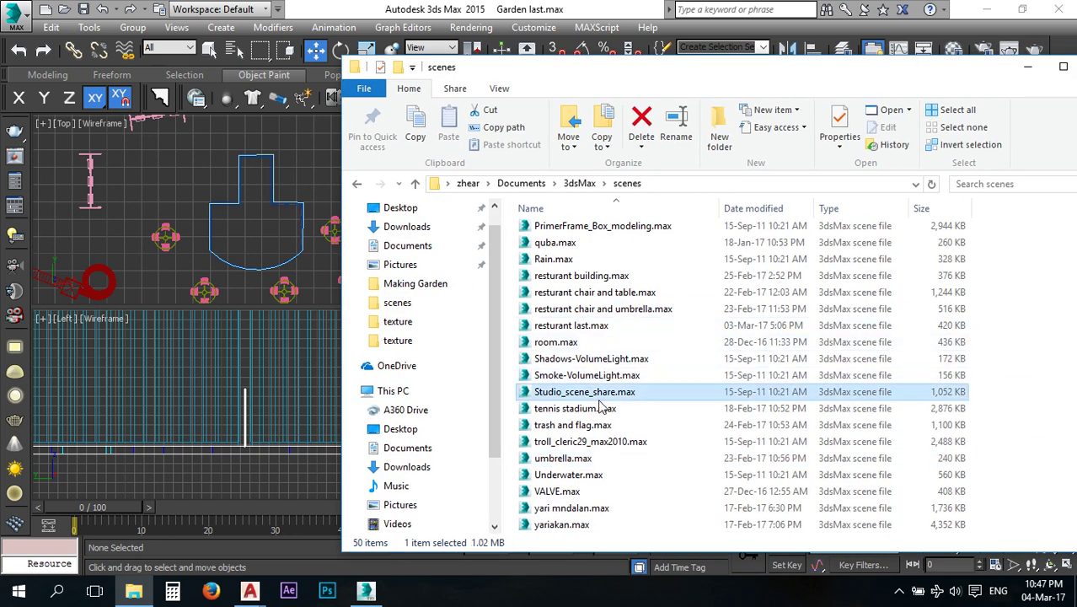
click(582, 310)
drag(577, 88, 986, 157)
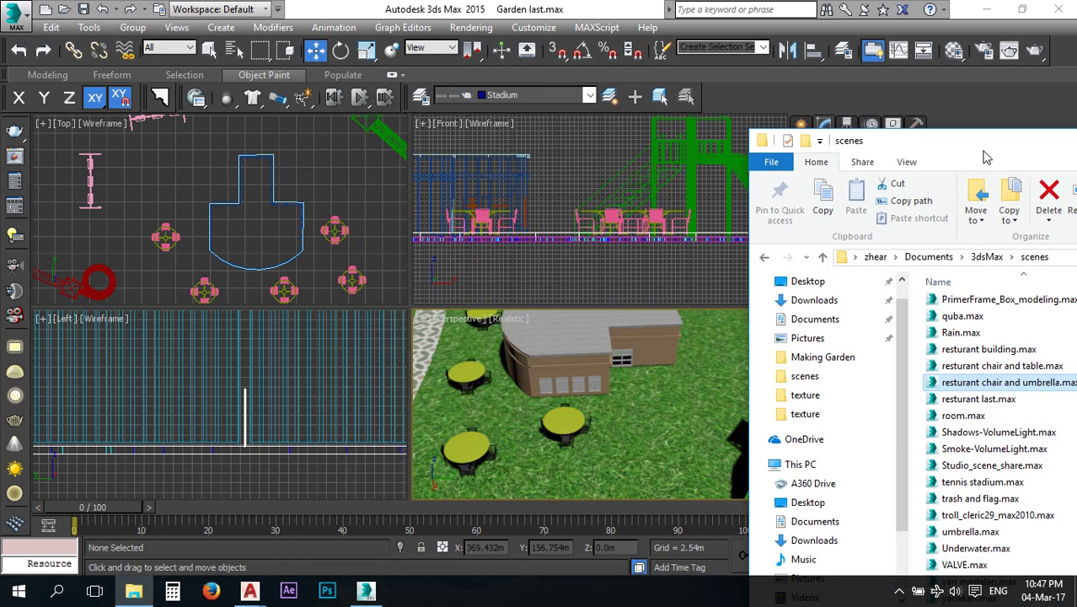
drag(1003, 388, 661, 439)
click(707, 458)
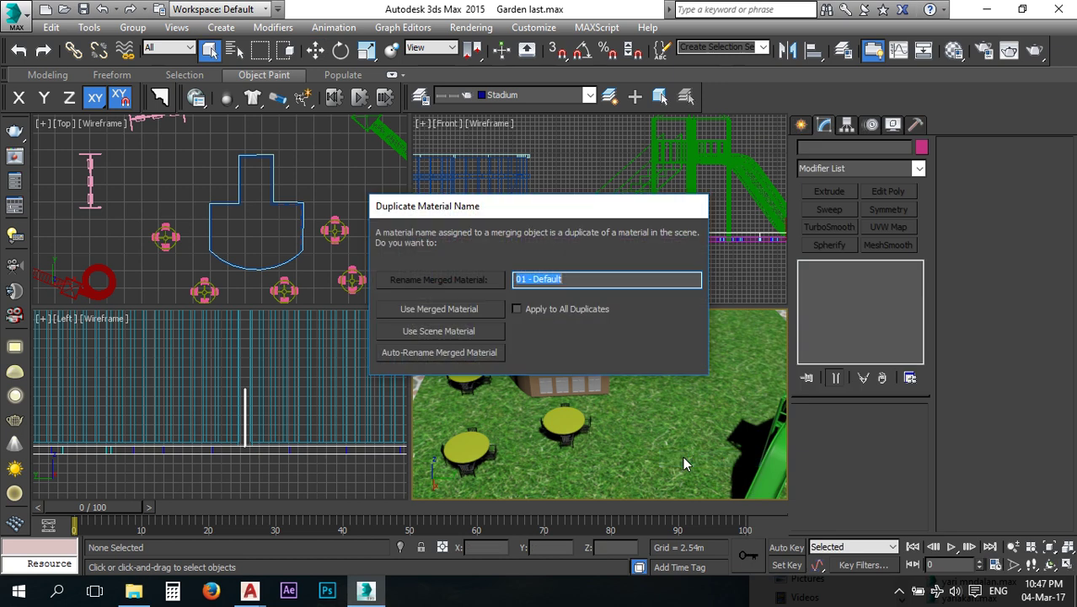
click(517, 310)
click(479, 353)
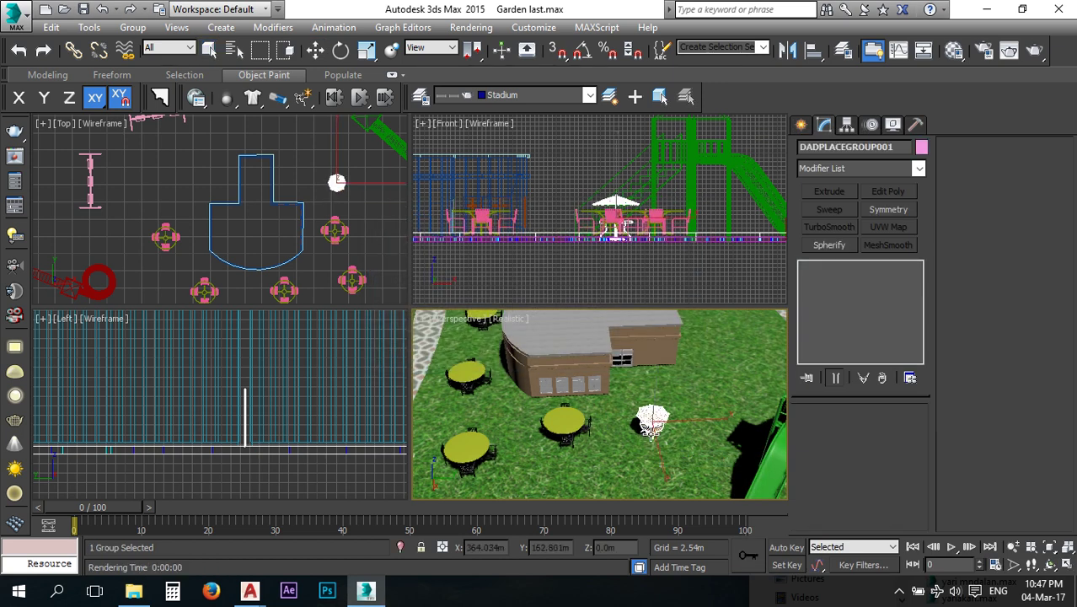
click(638, 411)
Examine the merged umbrella table up close, then check its placement among the restaurant surroundings within the whole garden.
key(z)
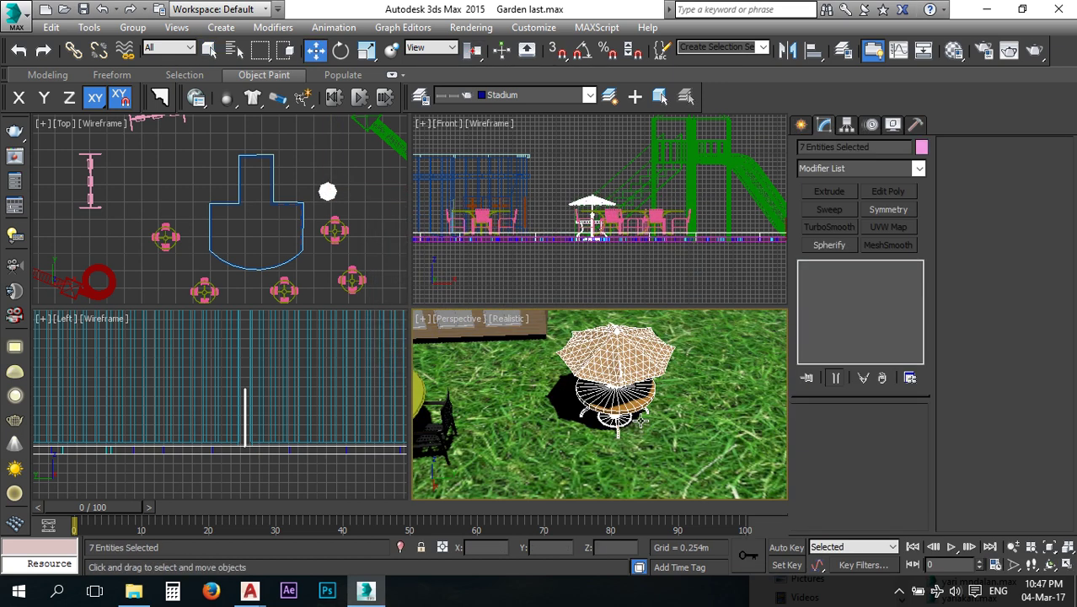
scroll(628, 407, up, 3)
scroll(630, 419, down, 4)
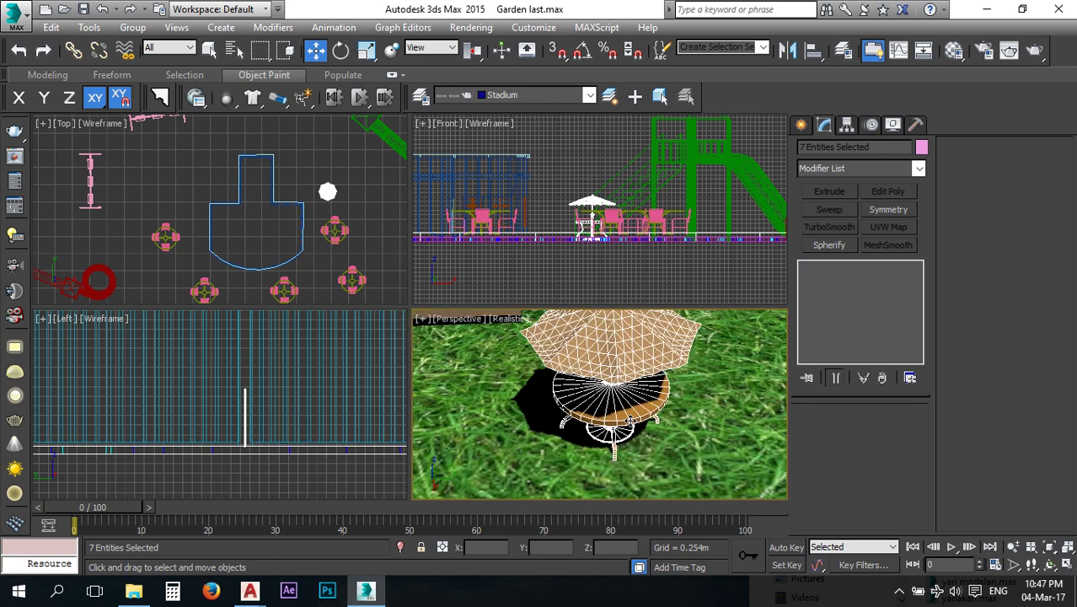
scroll(621, 417, down, 5)
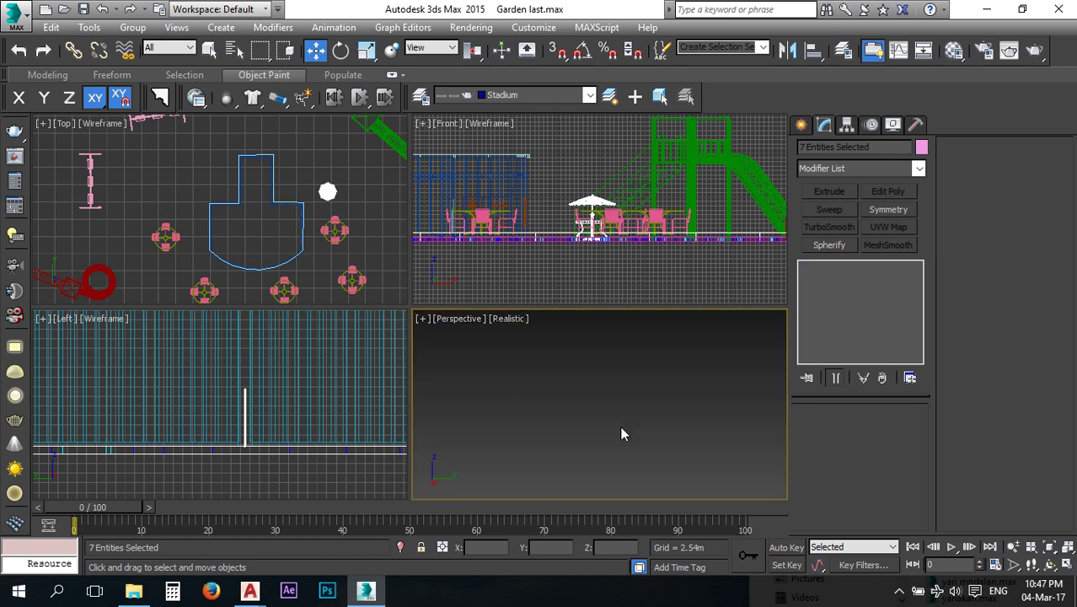
click(461, 320)
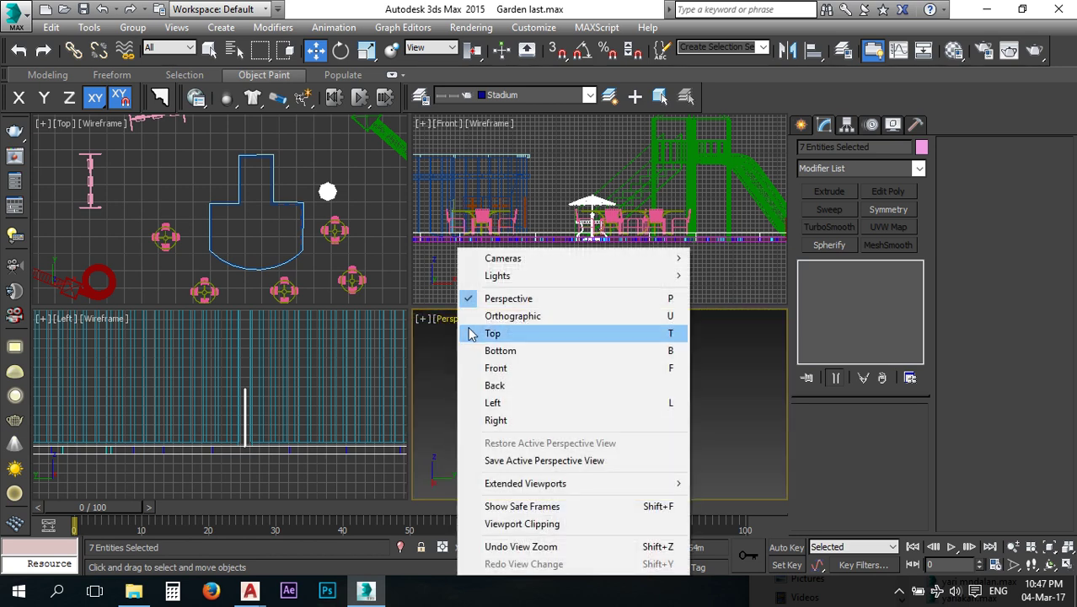
click(508, 298)
click(1068, 547)
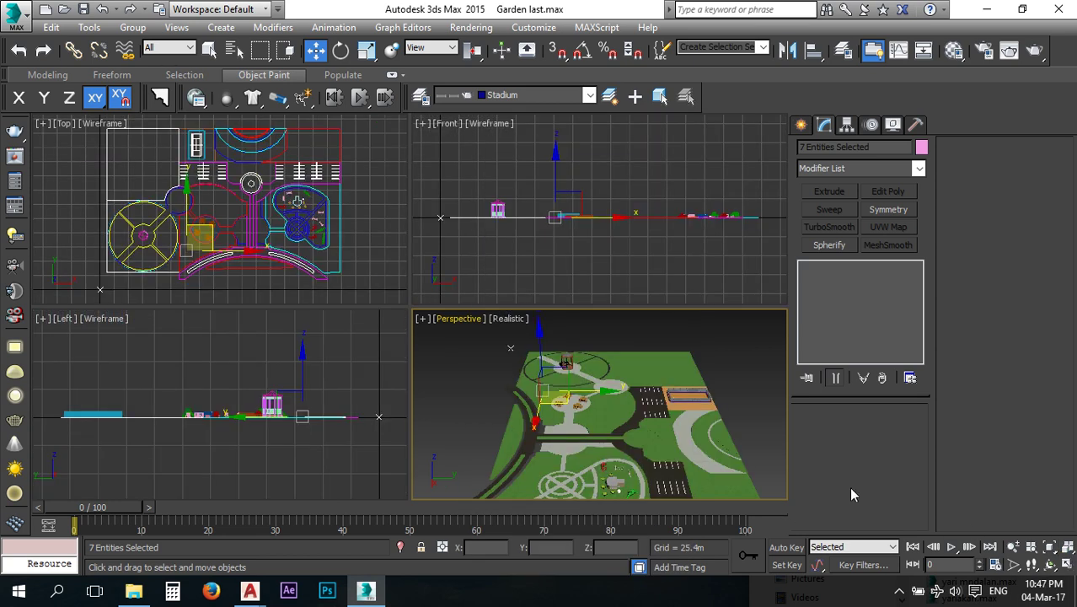
scroll(560, 411, up, 5)
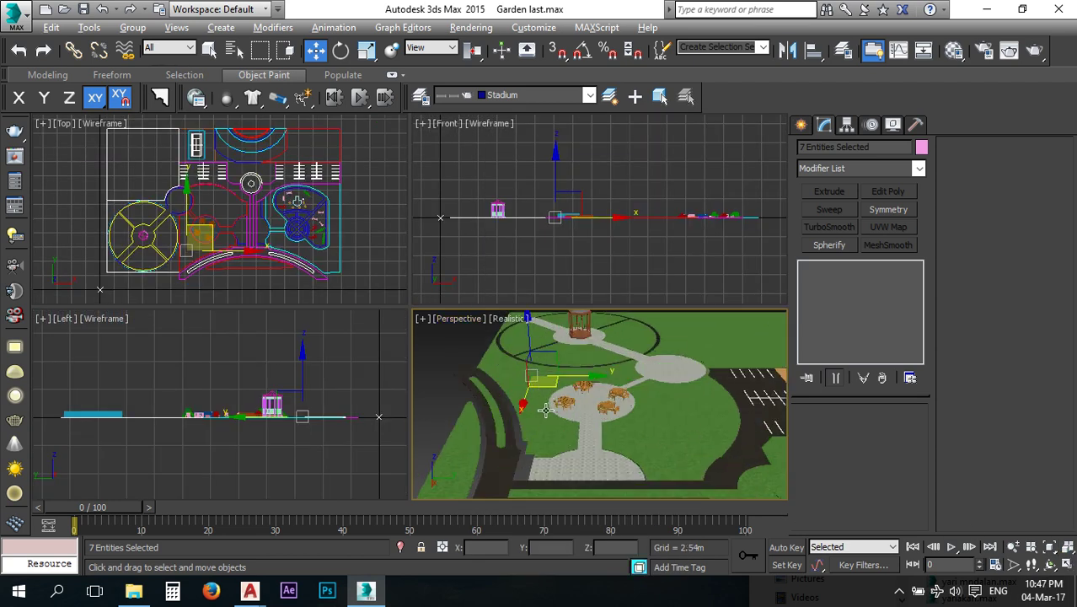
alt+middle_drag(645, 435, 465, 423)
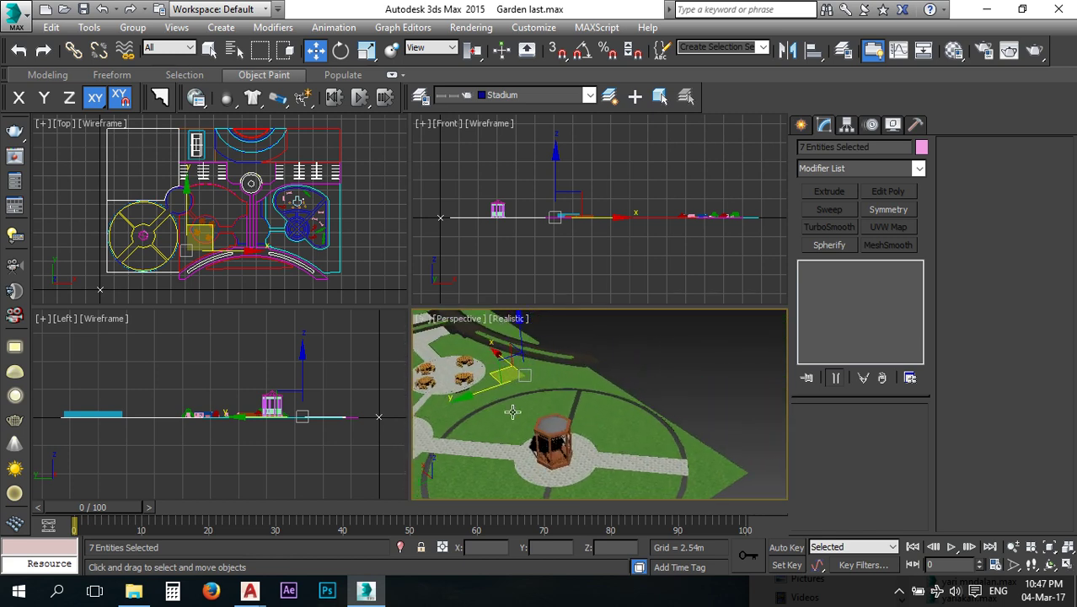
alt+middle_drag(588, 419, 435, 404)
middle_drag(683, 362, 632, 435)
middle_drag(673, 389, 584, 426)
scroll(574, 397, up, 10)
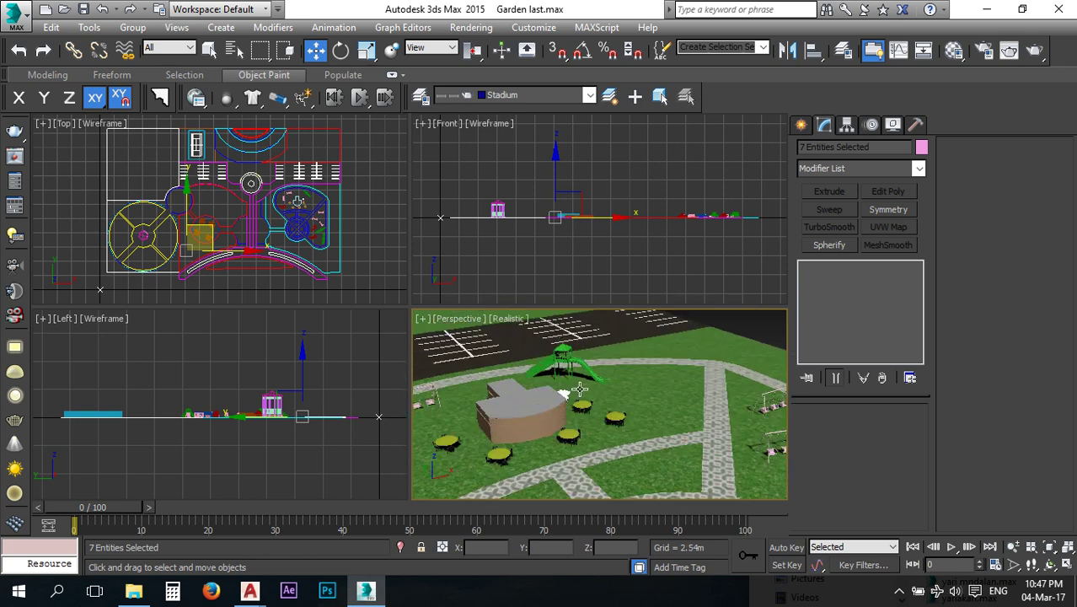
click(1066, 547)
middle_drag(701, 452, 646, 450)
scroll(601, 397, up, 6)
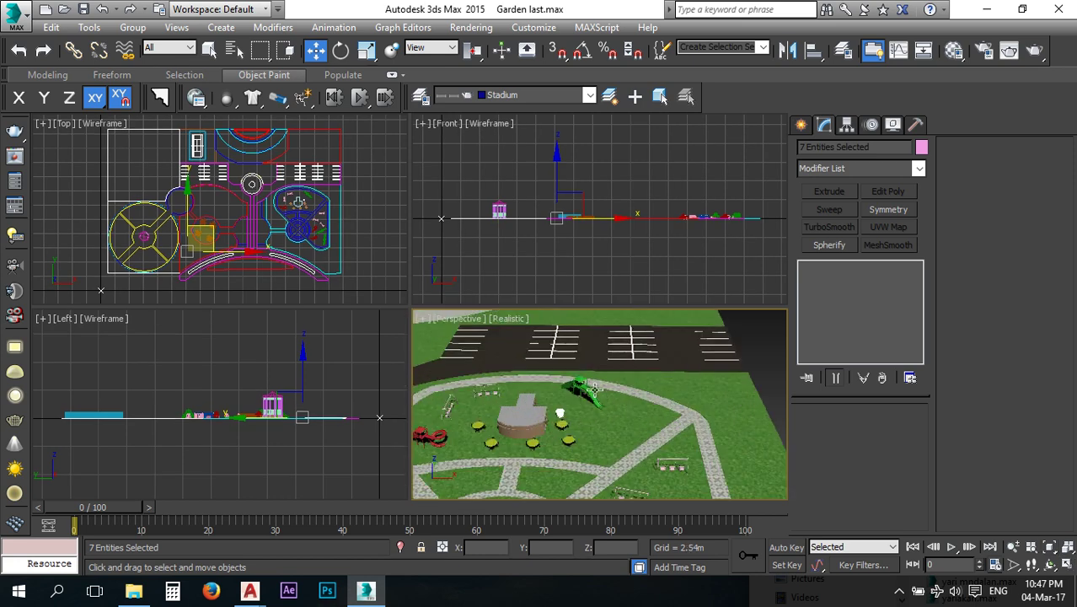
scroll(607, 390, up, 5)
Select the umbrella, its pole and its table, scale them up uniformly, and raise them along Z to sit on the grass.
click(539, 421)
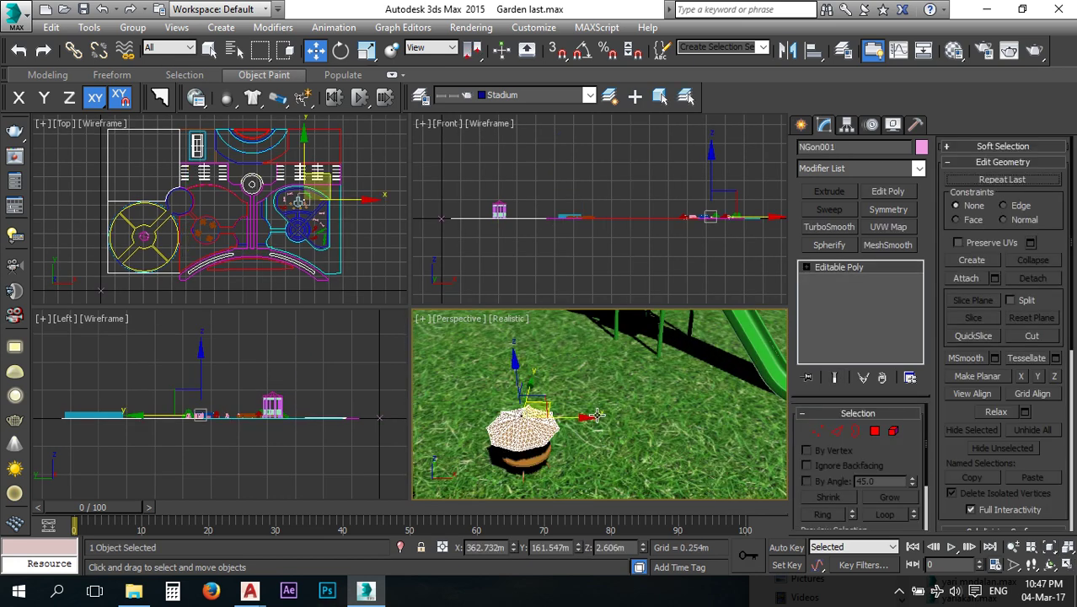
scroll(595, 459, down, 5)
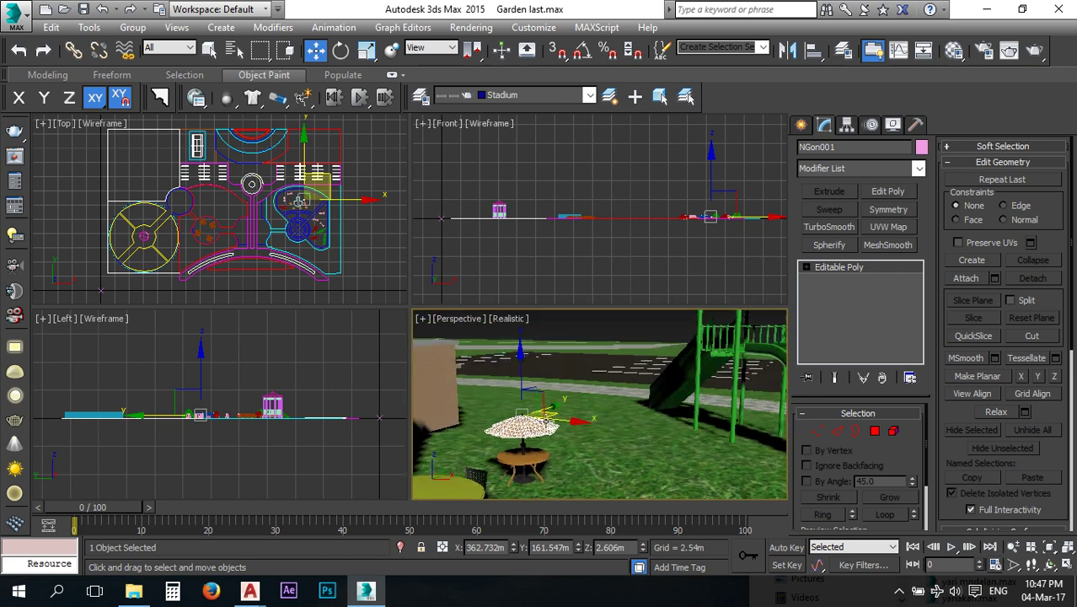
scroll(547, 458, up, 5)
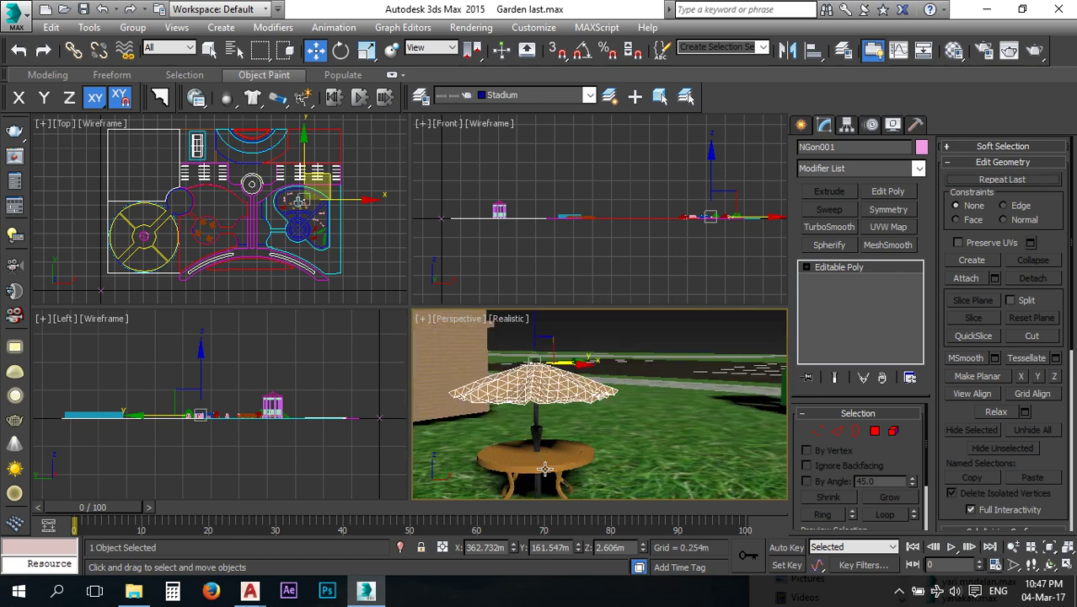
click(545, 469)
middle_drag(548, 466, 659, 417)
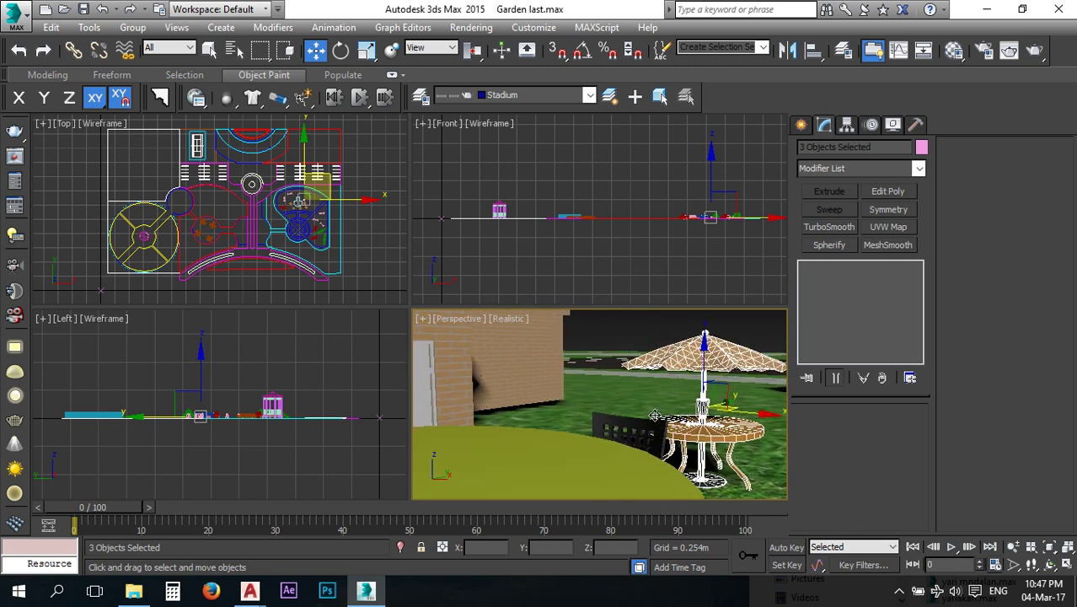
scroll(659, 415, down, 5)
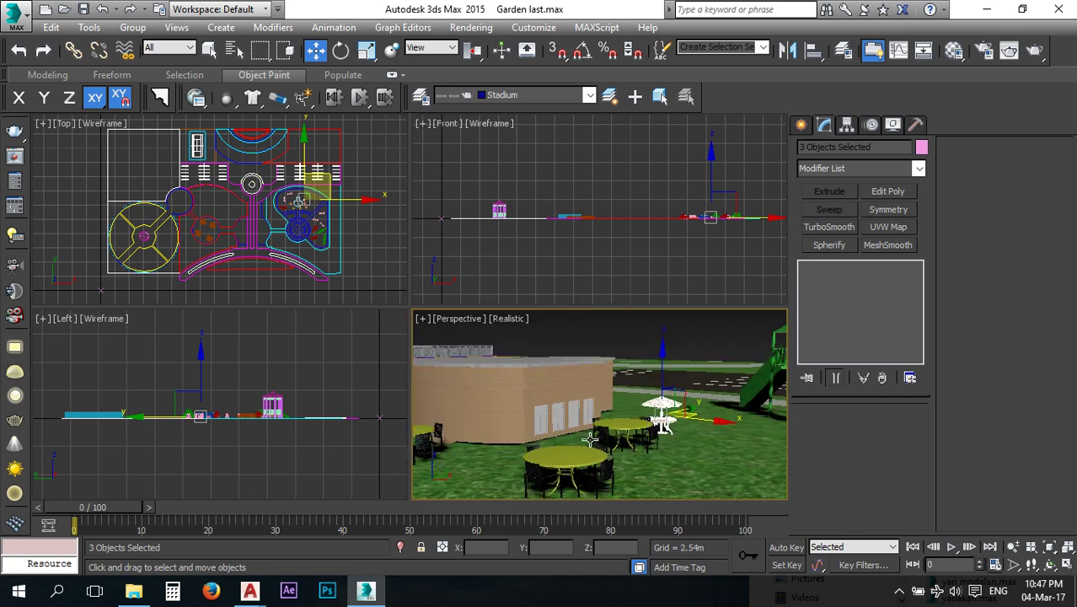
scroll(590, 439, down, 3)
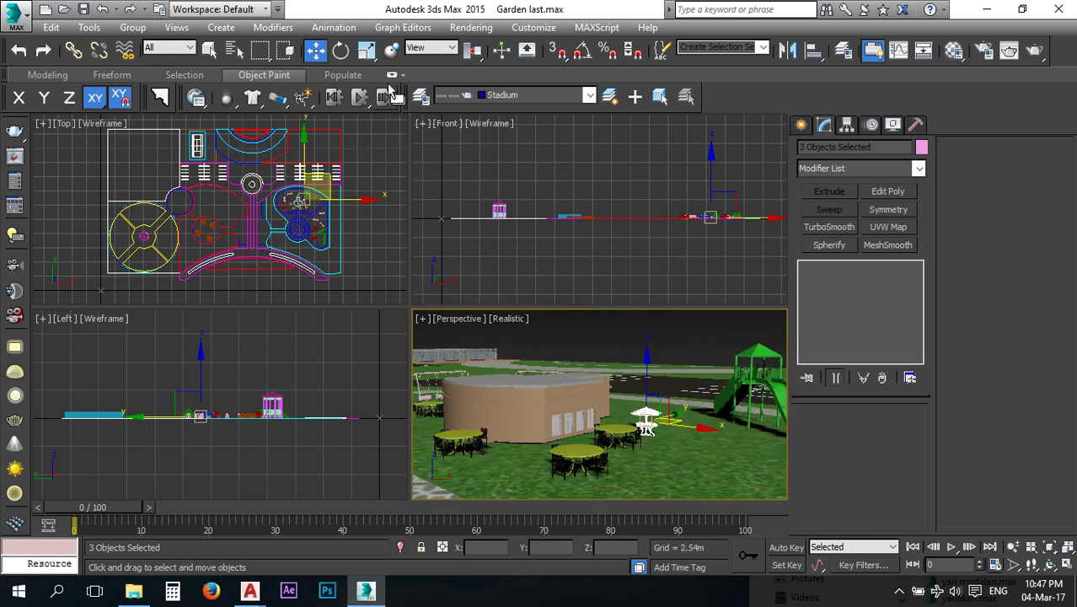
click(366, 50)
scroll(286, 215, up, 5)
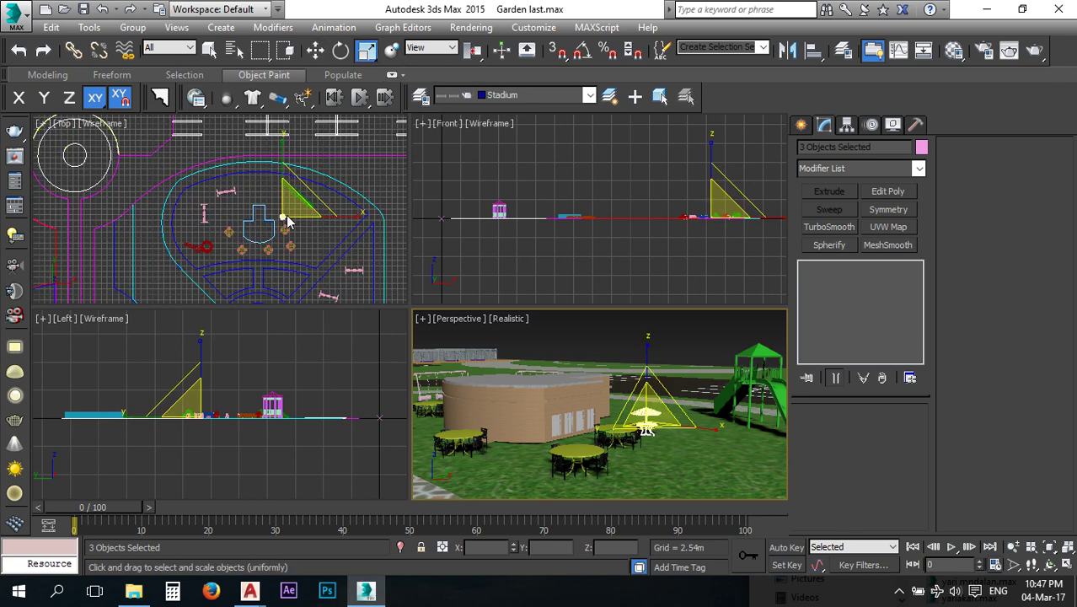
drag(285, 215, 310, 183)
click(315, 50)
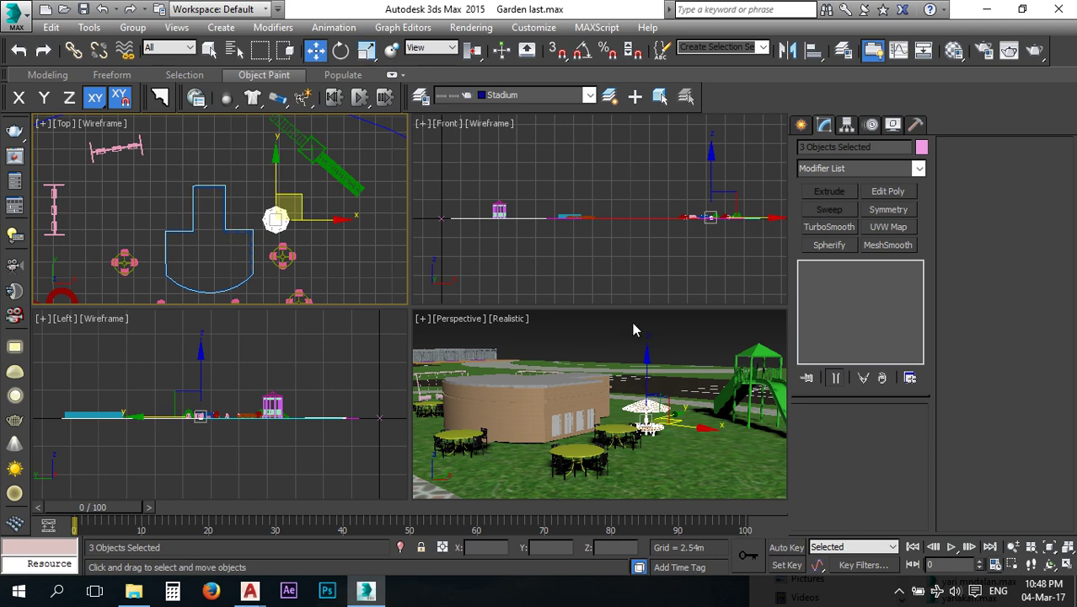
drag(646, 384, 647, 371)
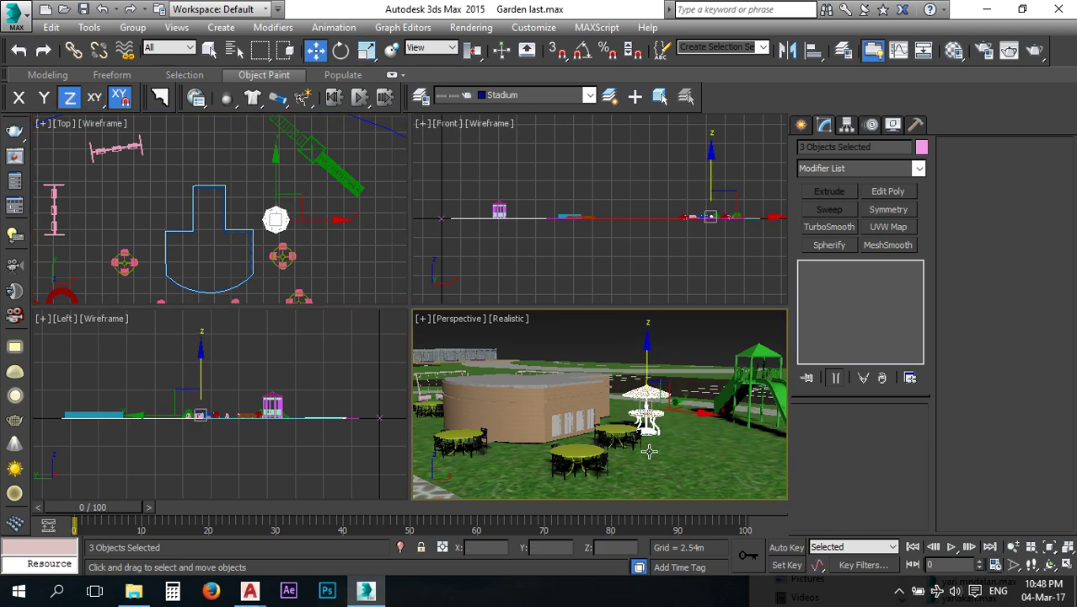
Move the umbrella table over the table set in front of the restaurant nearest the red playground piece and check the fit.
scroll(649, 455, up, 5)
middle_drag(295, 282, 305, 217)
drag(303, 136, 215, 238)
scroll(187, 249, up, 4)
middle_drag(188, 250, 242, 230)
scroll(286, 241, up, 3)
drag(301, 211, 104, 194)
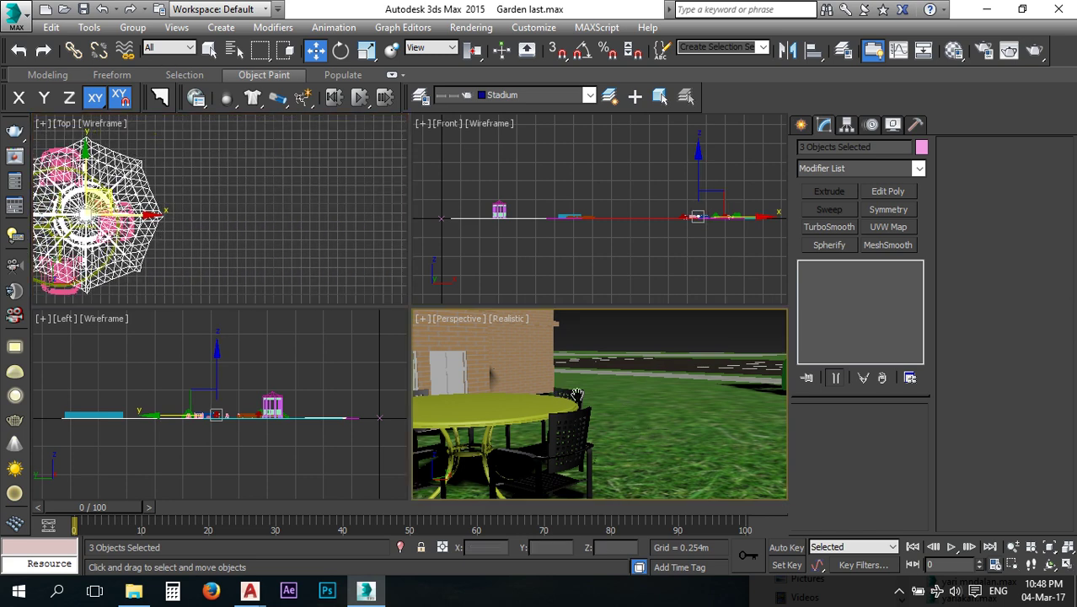
scroll(557, 392, down, 8)
middle_drag(534, 428, 636, 453)
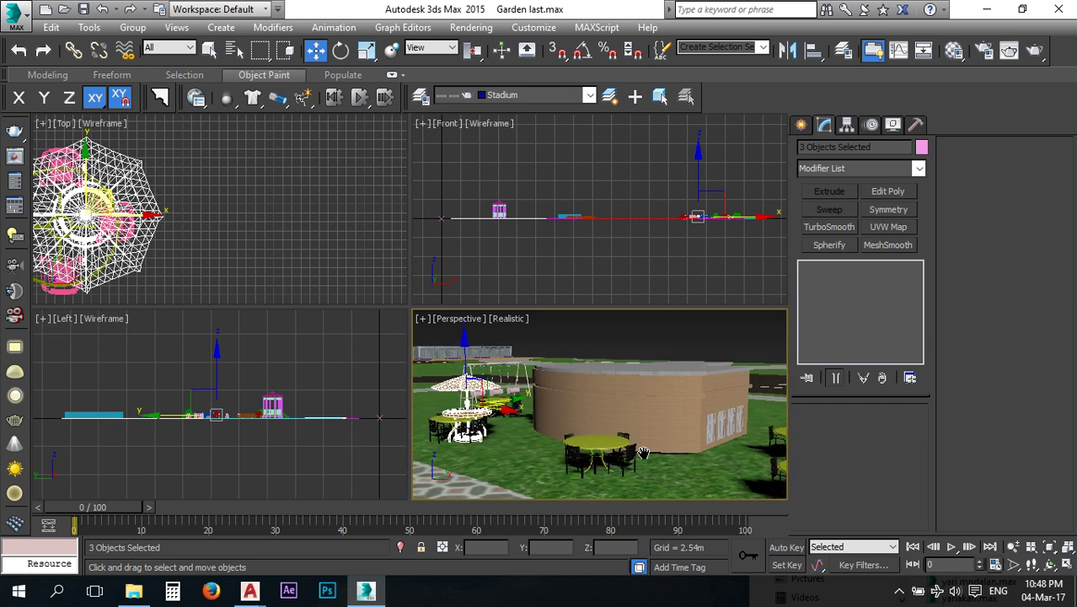
scroll(497, 421, up, 6)
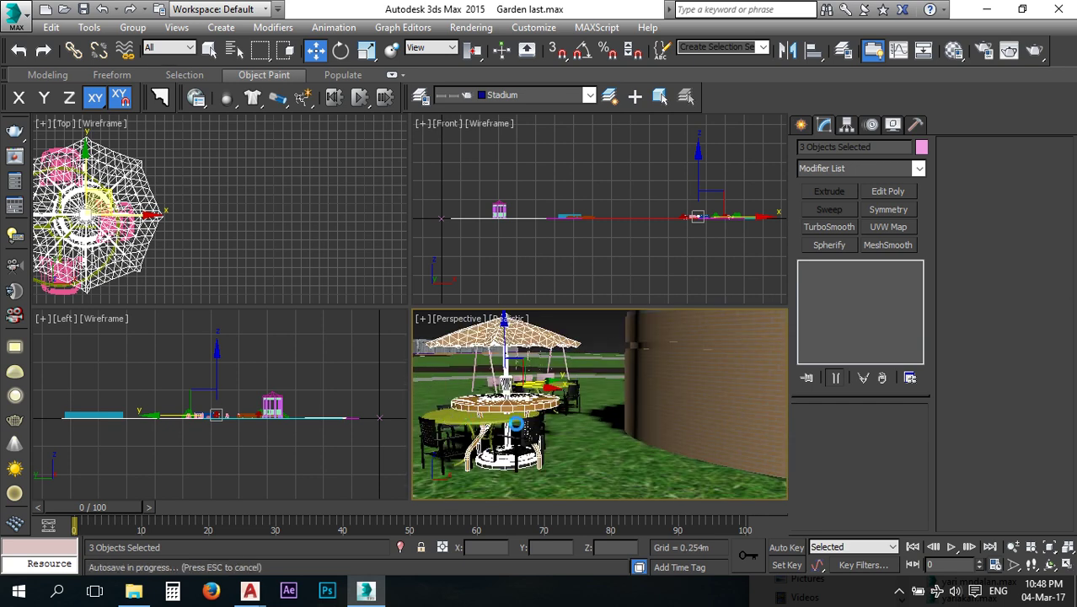
Check the umbrella table up close against the restaurant chairs and save the scene.
scroll(532, 424, up, 2)
middle_drag(517, 417, 642, 393)
click(84, 10)
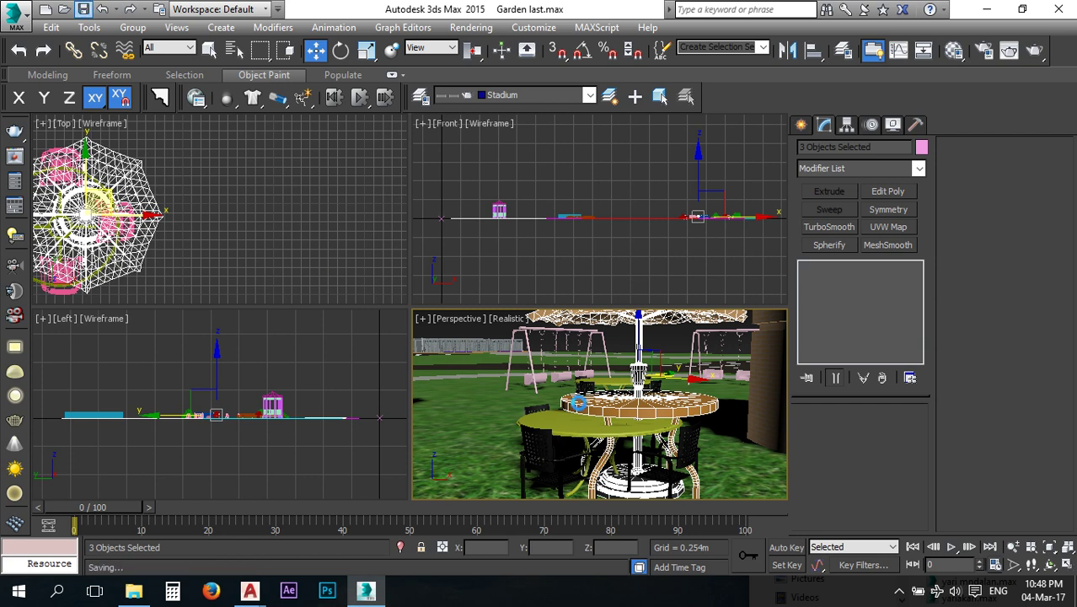
Ungroup the restaurant table set beneath the umbrella and delete its green table, keeping the four chairs.
click(593, 437)
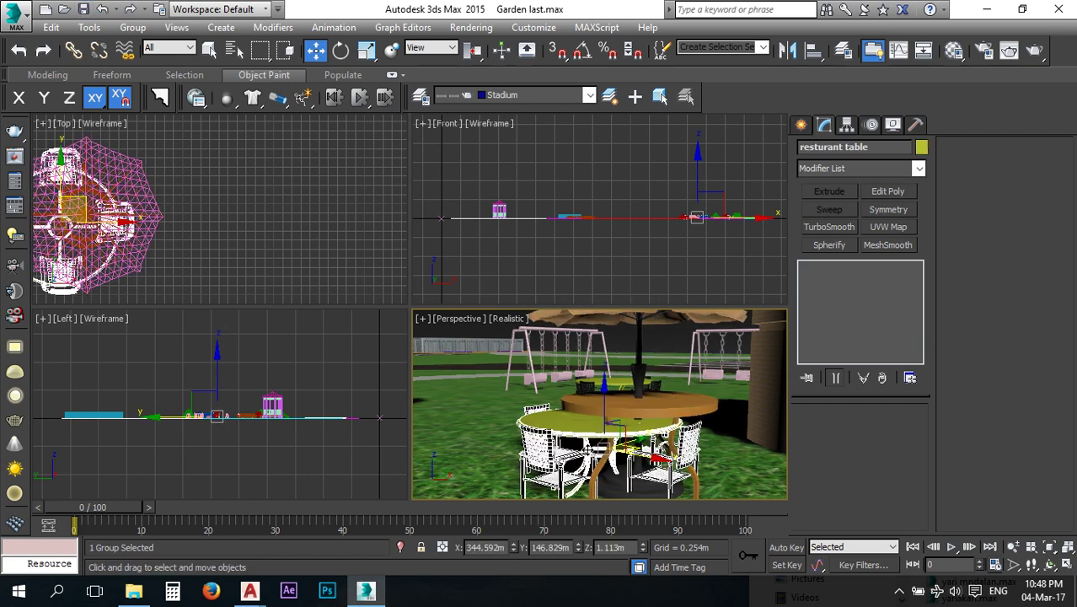
click(464, 298)
click(576, 430)
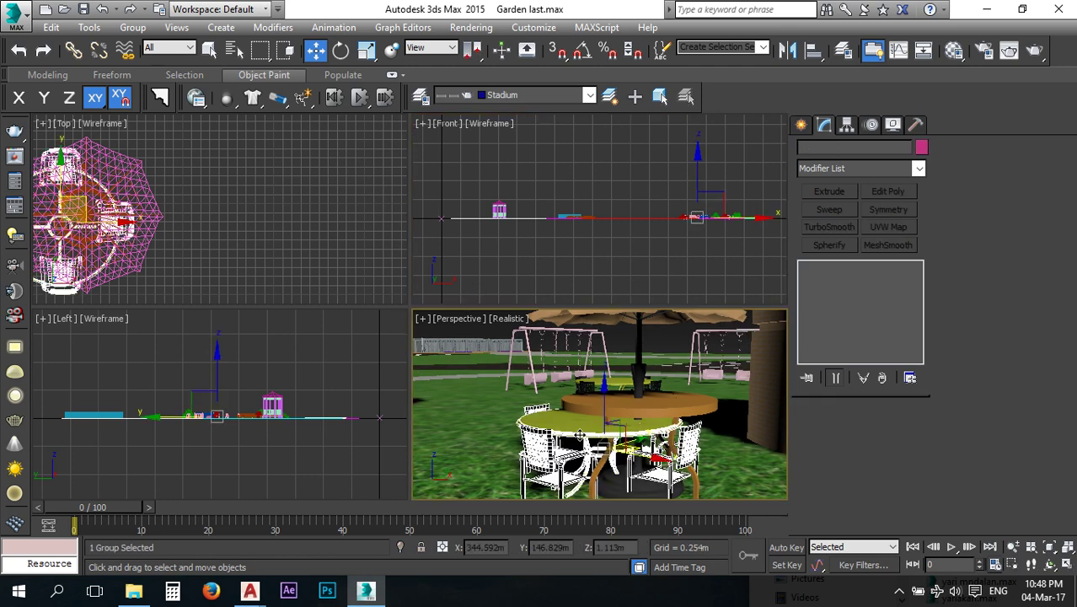
click(132, 28)
click(154, 63)
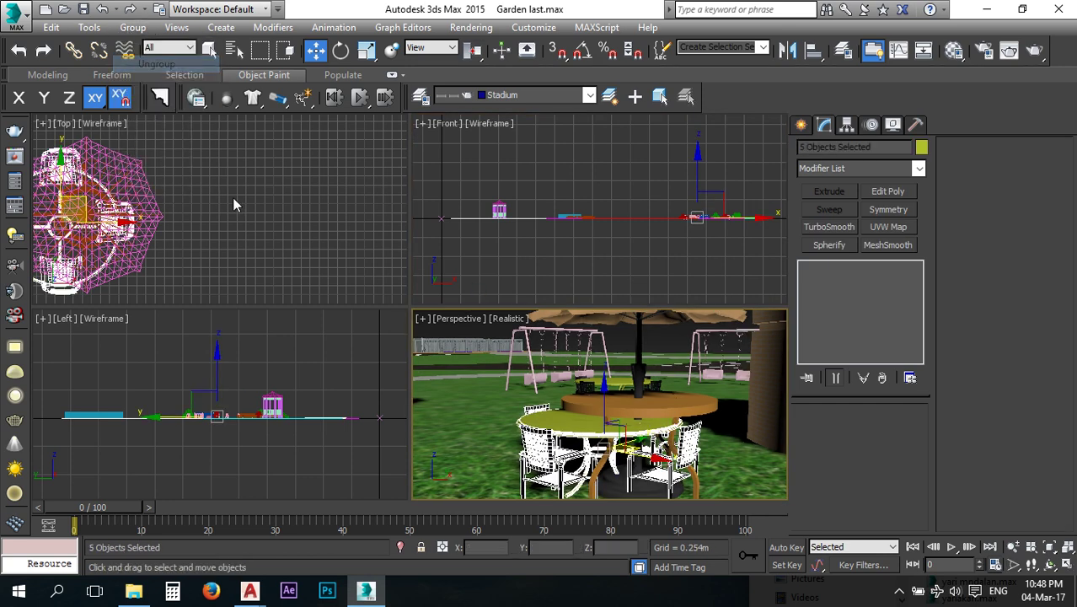
click(576, 439)
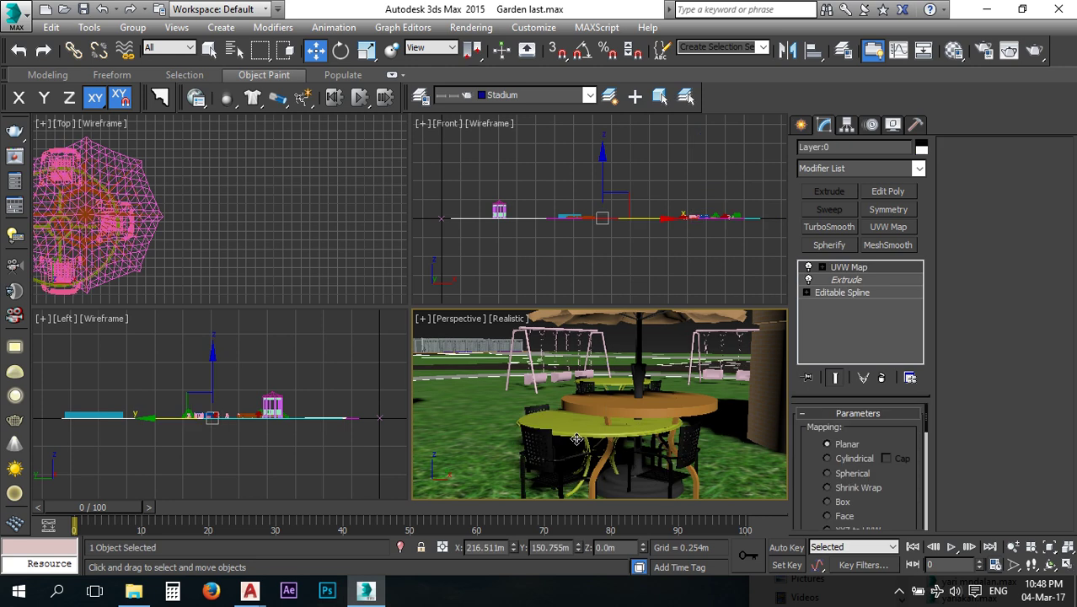
click(578, 432)
key(Delete)
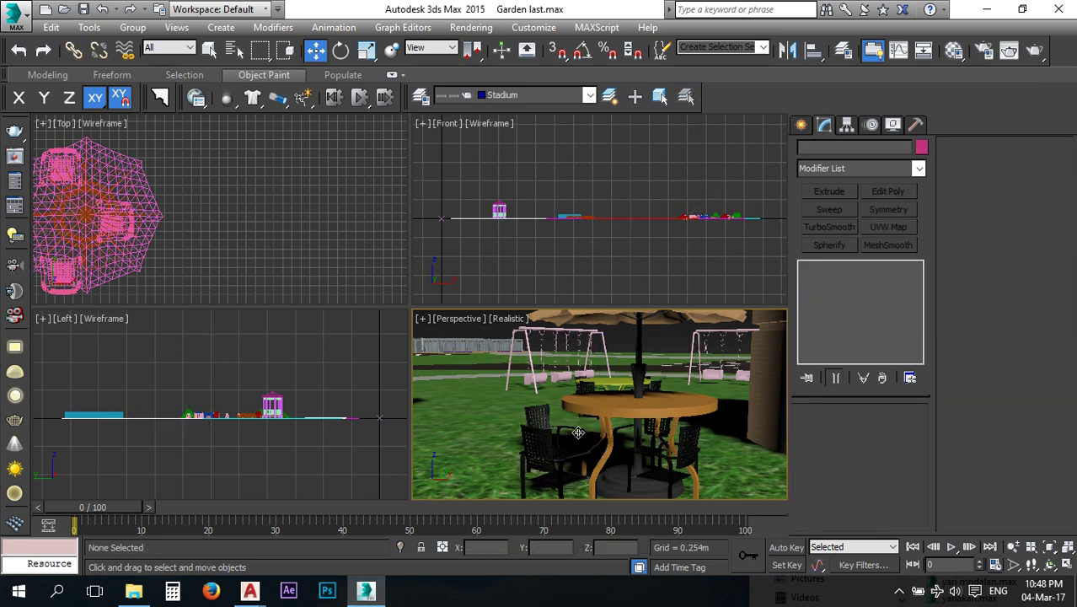
Move the umbrella pole and brown table together about -0.69 m in X and -0.15 m in Y to centre them among the chairs.
click(638, 403)
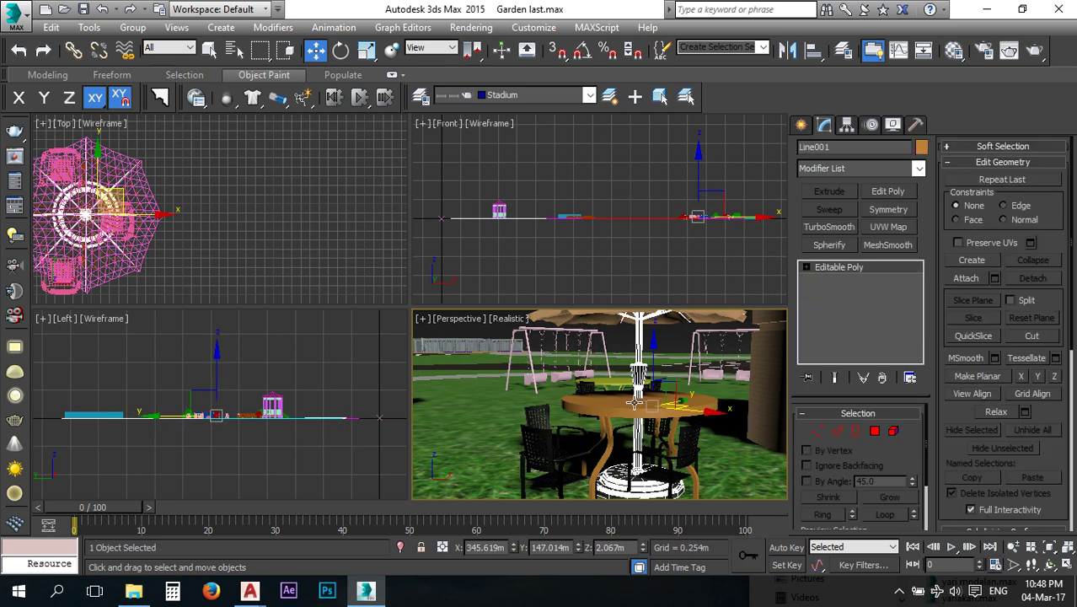
ctrl+click(616, 411)
key(z)
drag(262, 178, 212, 191)
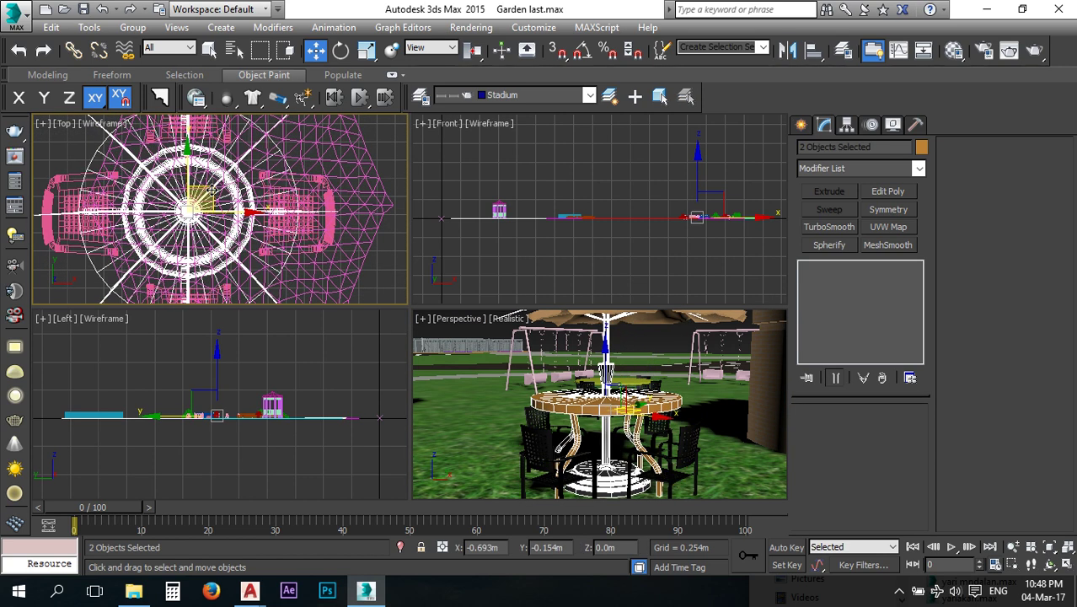
Scale the umbrella pole and brown table down along Z only, to suit the height of the chairs.
right_click(579, 412)
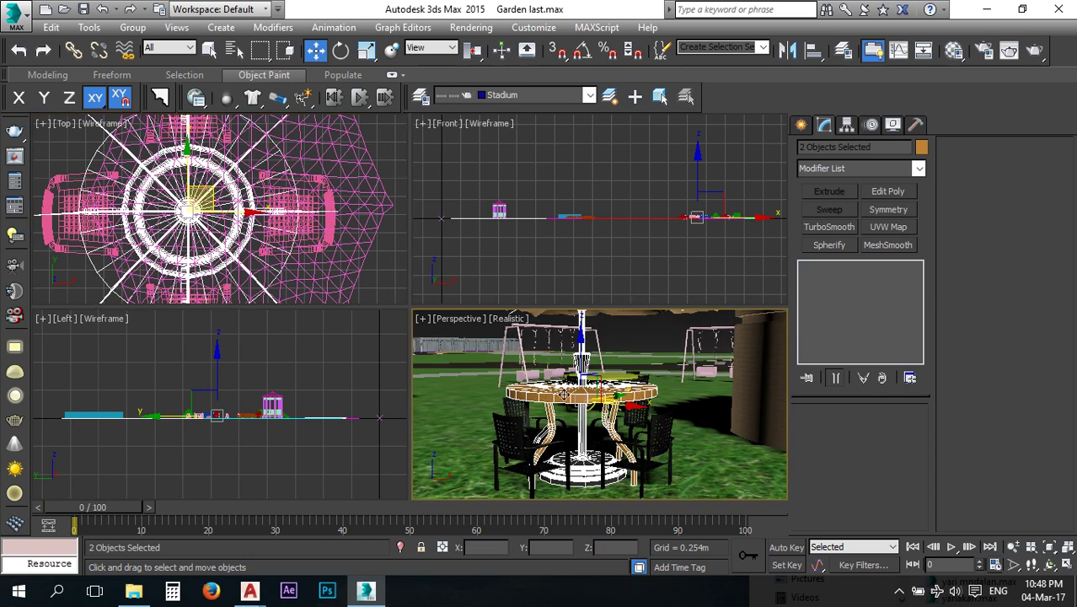
scroll(563, 373, up, 2)
middle_drag(563, 372, 563, 383)
scroll(580, 383, down, 3)
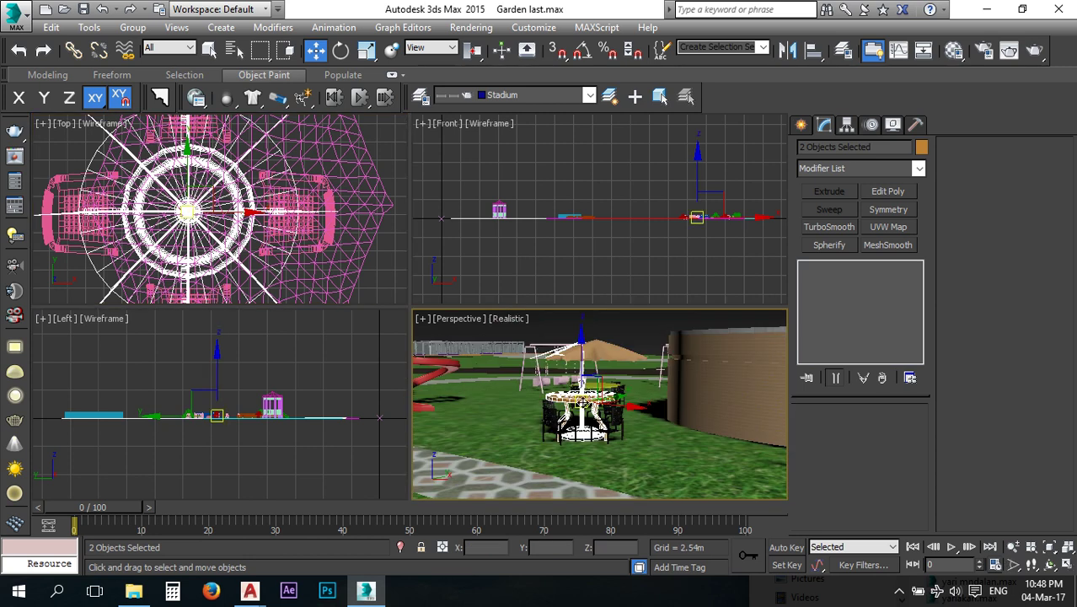
scroll(581, 405, up, 2)
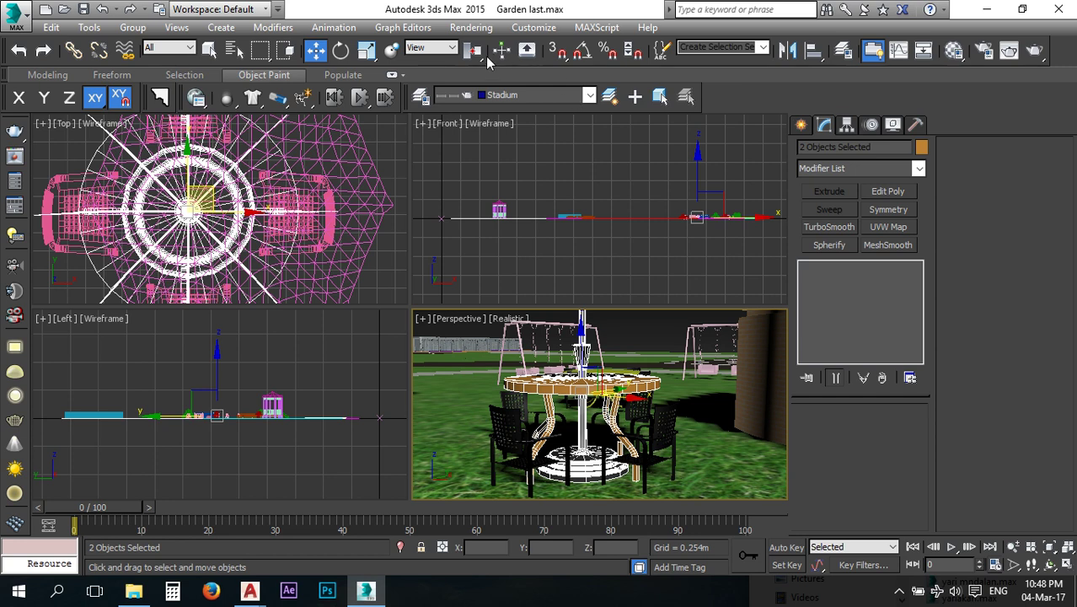
click(367, 52)
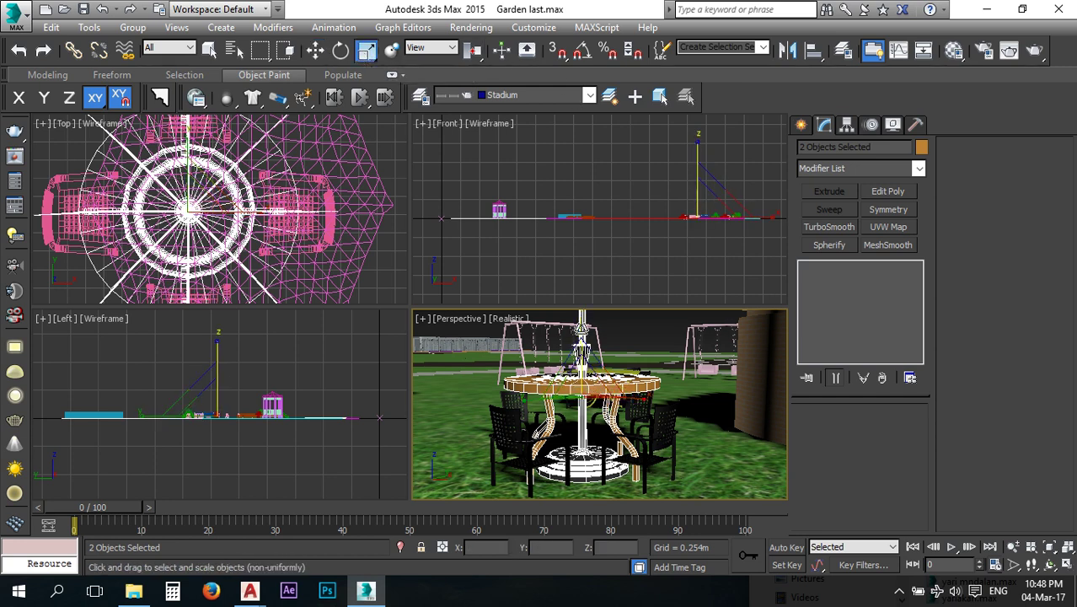
drag(579, 331, 580, 364)
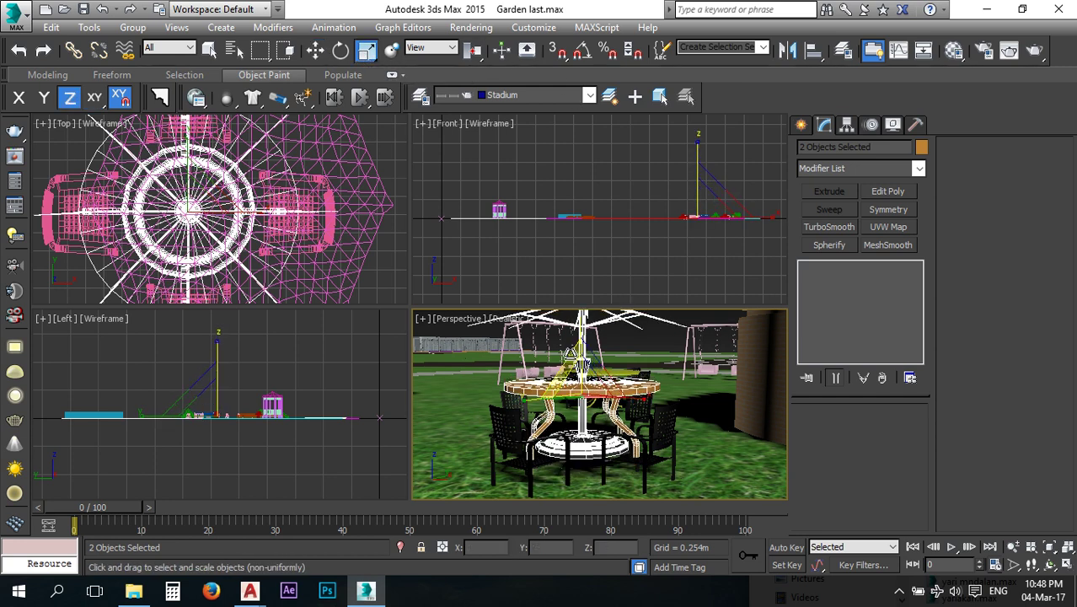
Lower the pole and table about 0.34 m along Z onto the grass and fine-tune their centring between the chairs.
click(315, 53)
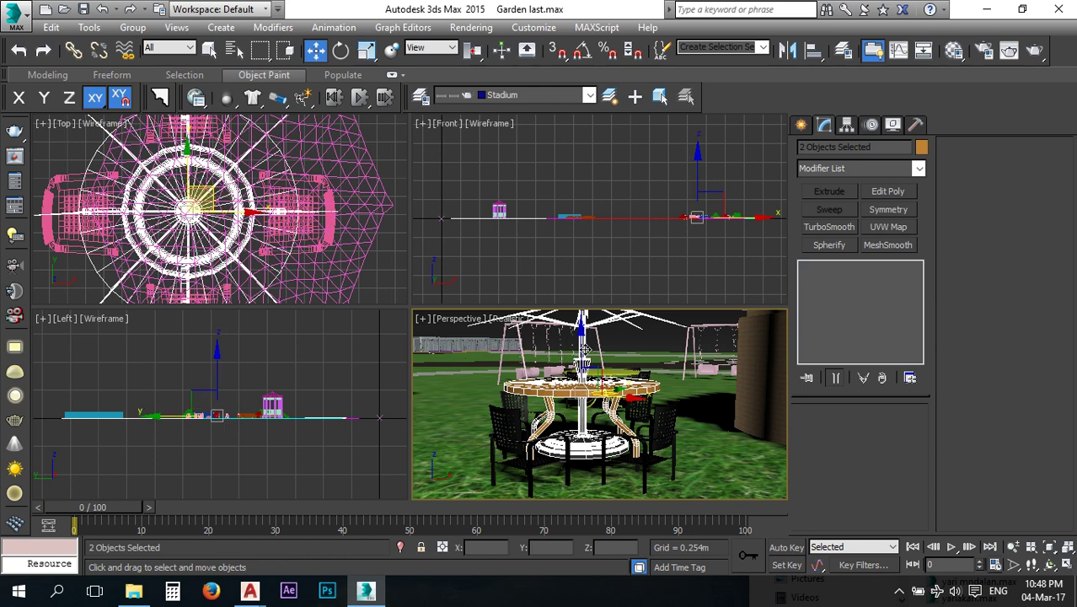
drag(580, 356, 576, 363)
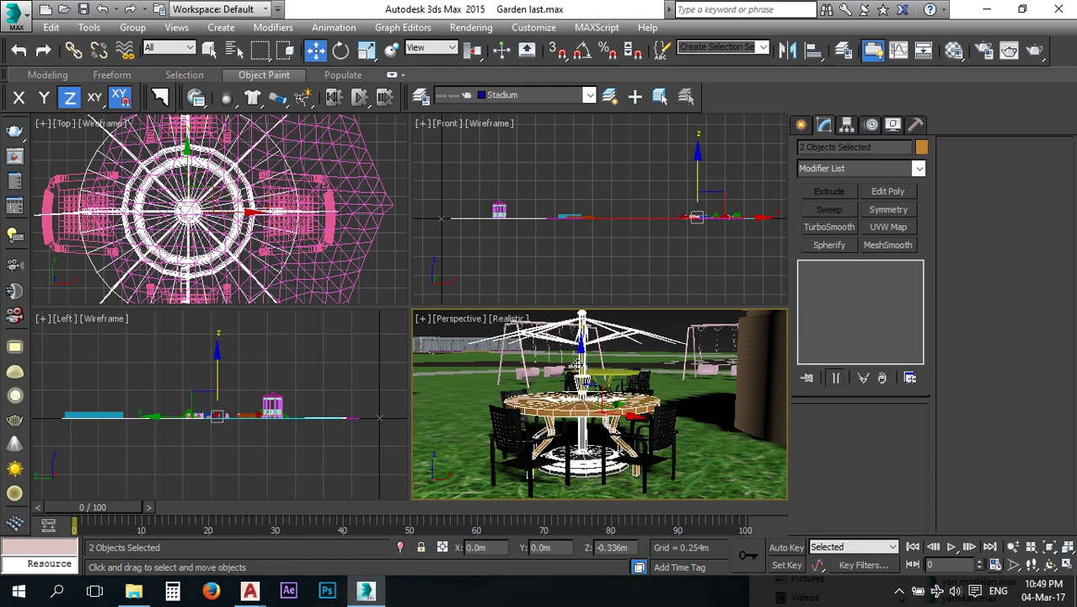
middle_drag(168, 258, 246, 241)
drag(286, 179, 283, 181)
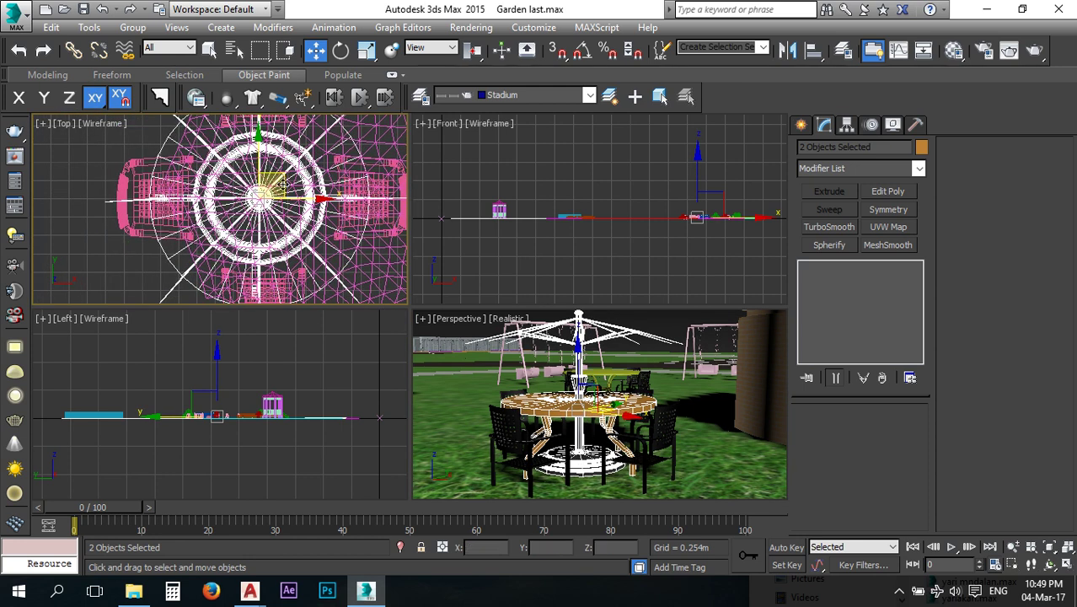
Add the four chairs to the selected table and umbrella pole and group them.
ctrl+click(512, 422)
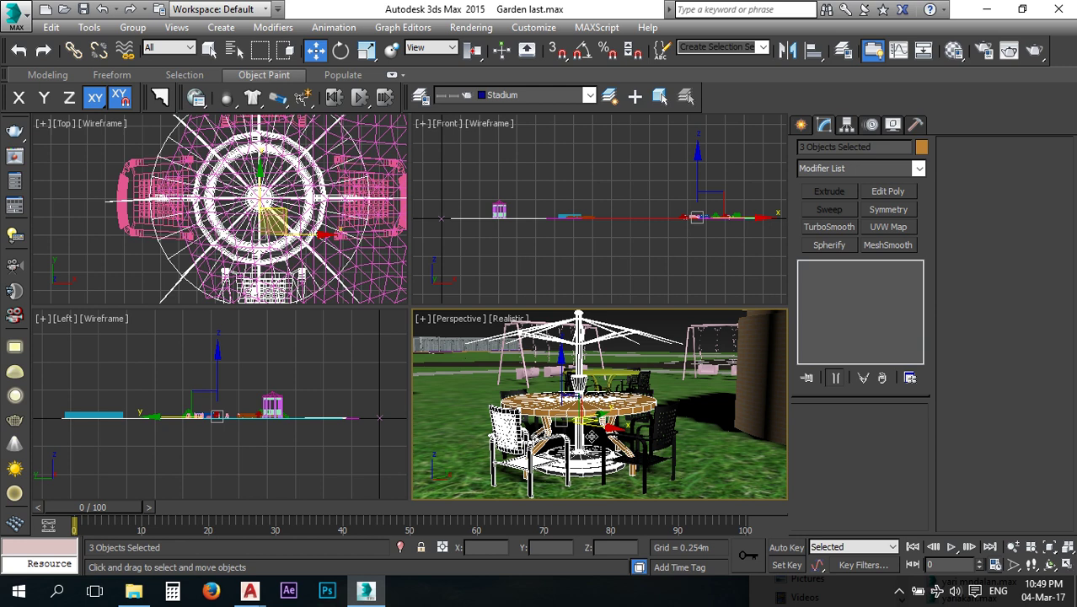
ctrl+click(667, 435)
alt+middle_drag(646, 433, 539, 455)
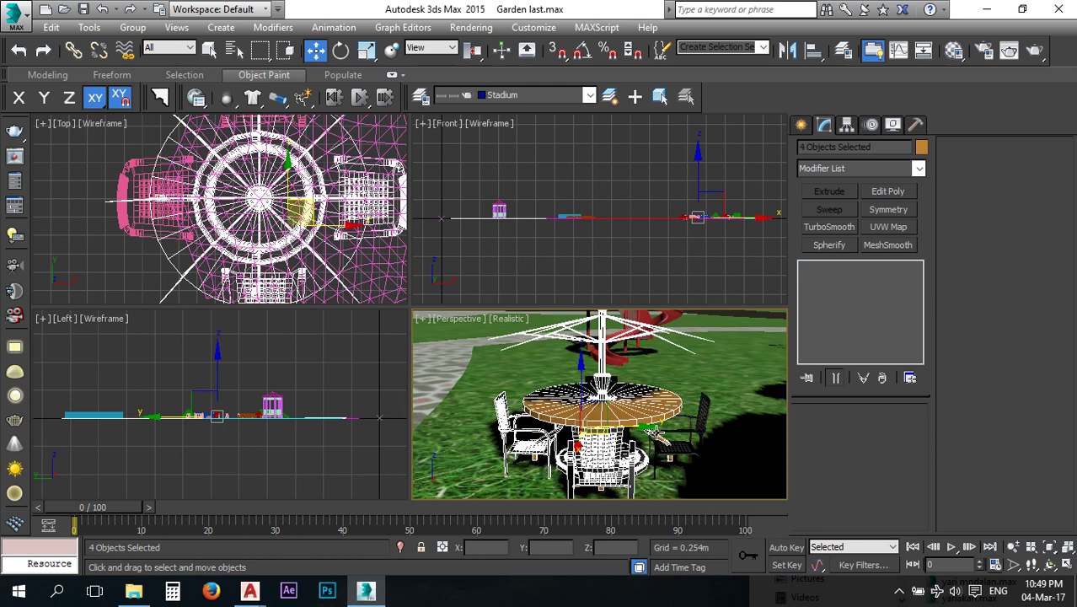
ctrl+click(696, 427)
alt+middle_drag(697, 427, 510, 446)
ctrl+click(482, 426)
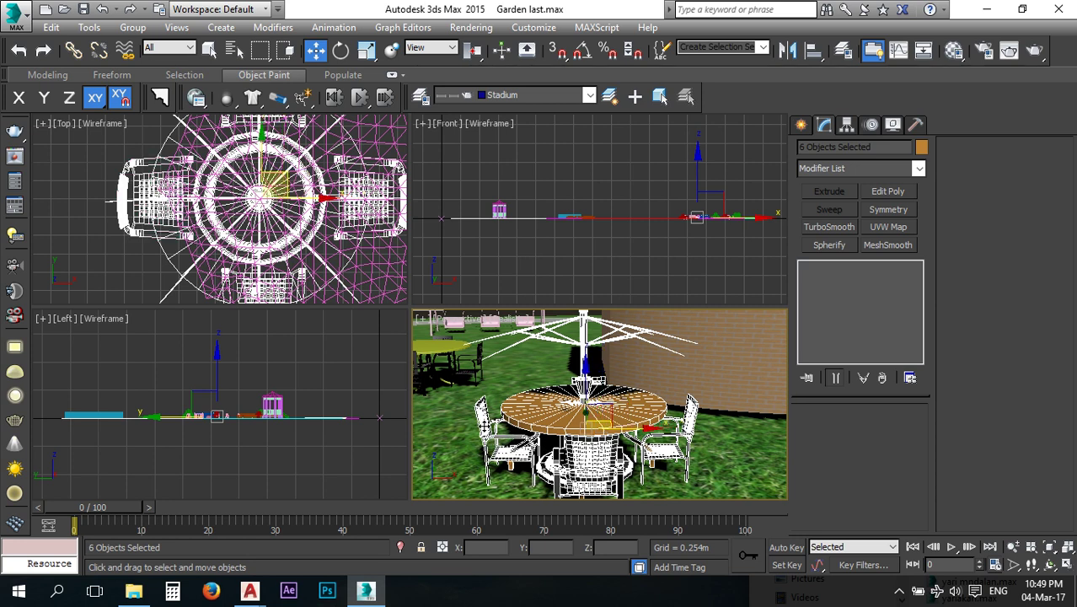
click(150, 48)
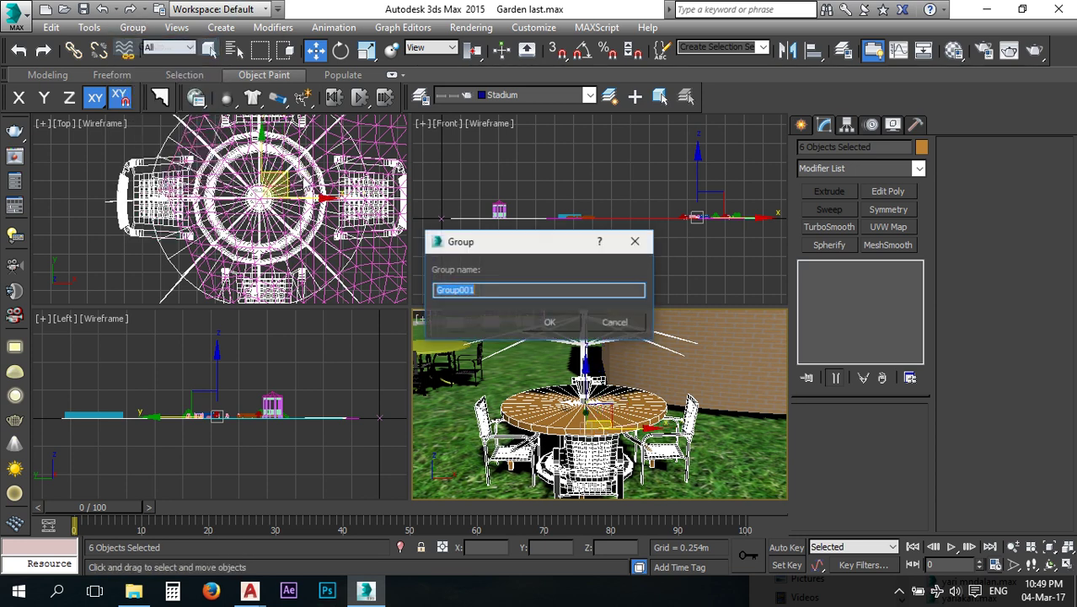
click(548, 323)
Undo the grouping of the table, pole and chairs, which leaves out the umbrella canopy.
scroll(552, 387, down, 8)
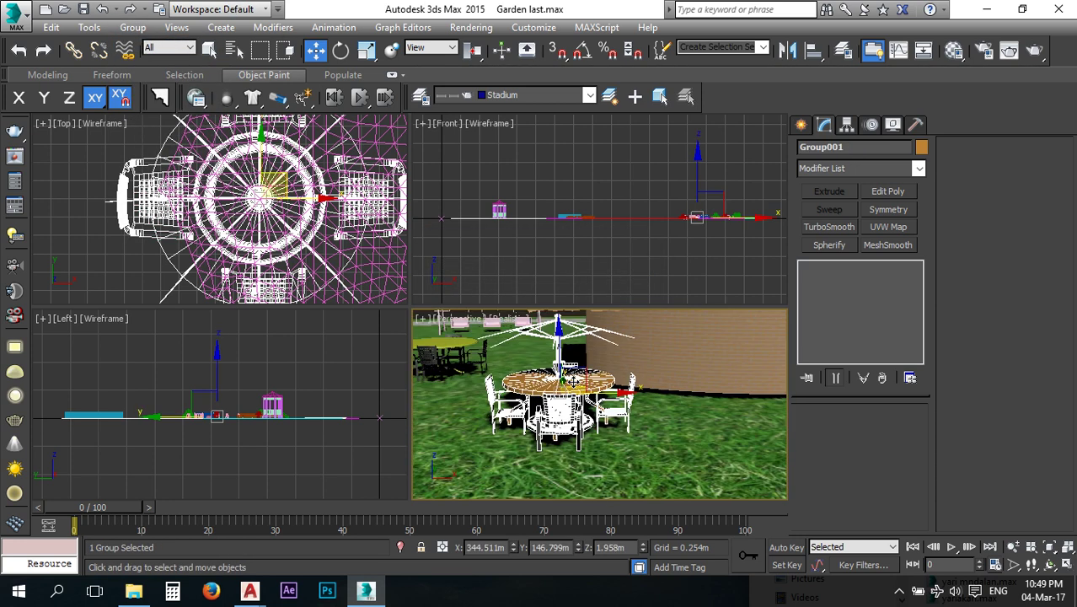
scroll(556, 361, up, 5)
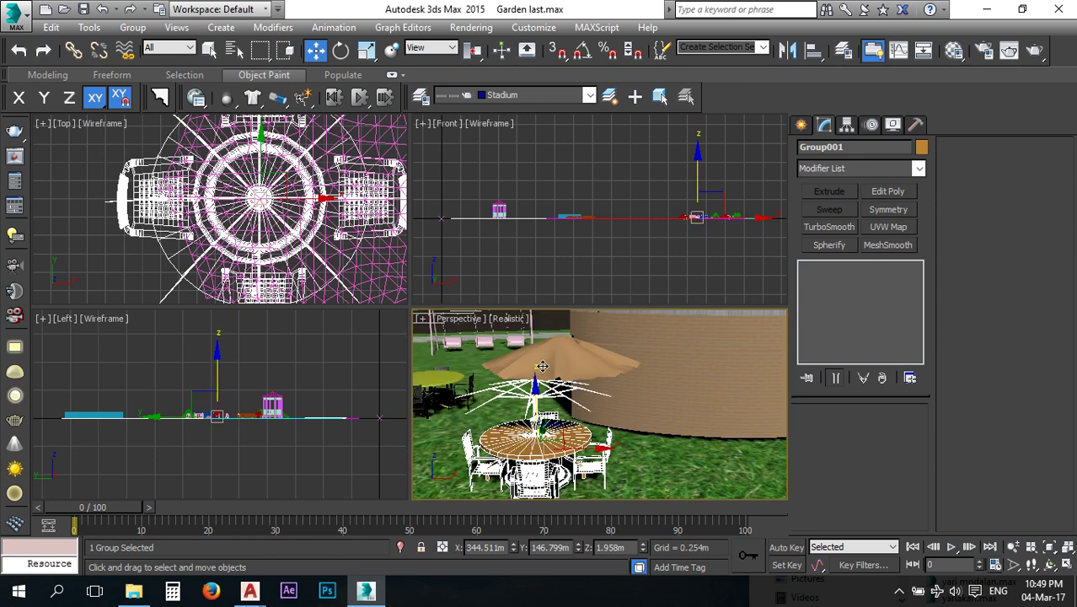
key(ctrl+z)
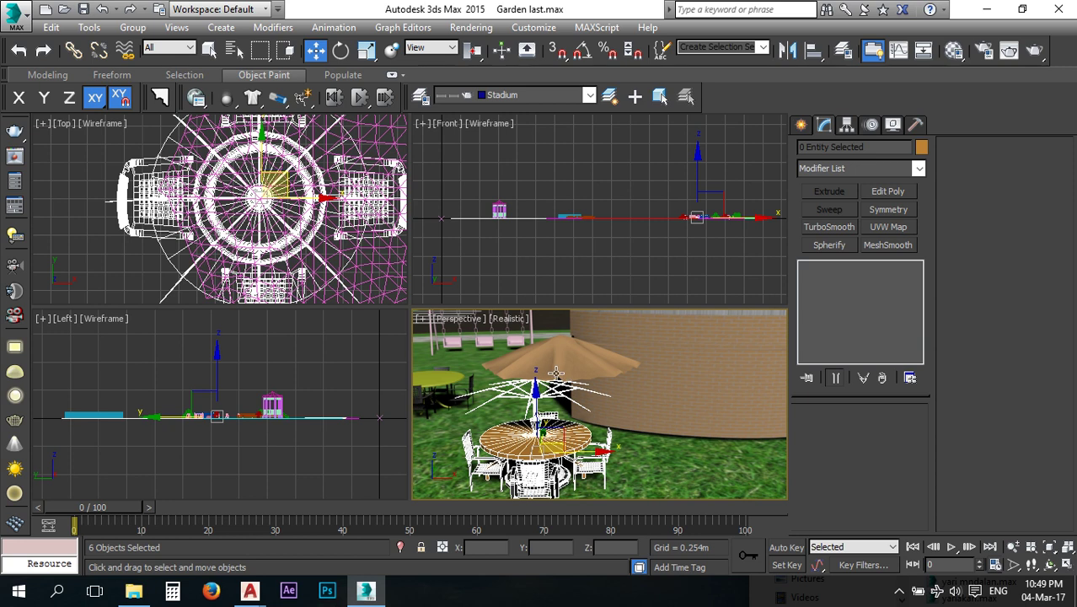
click(132, 27)
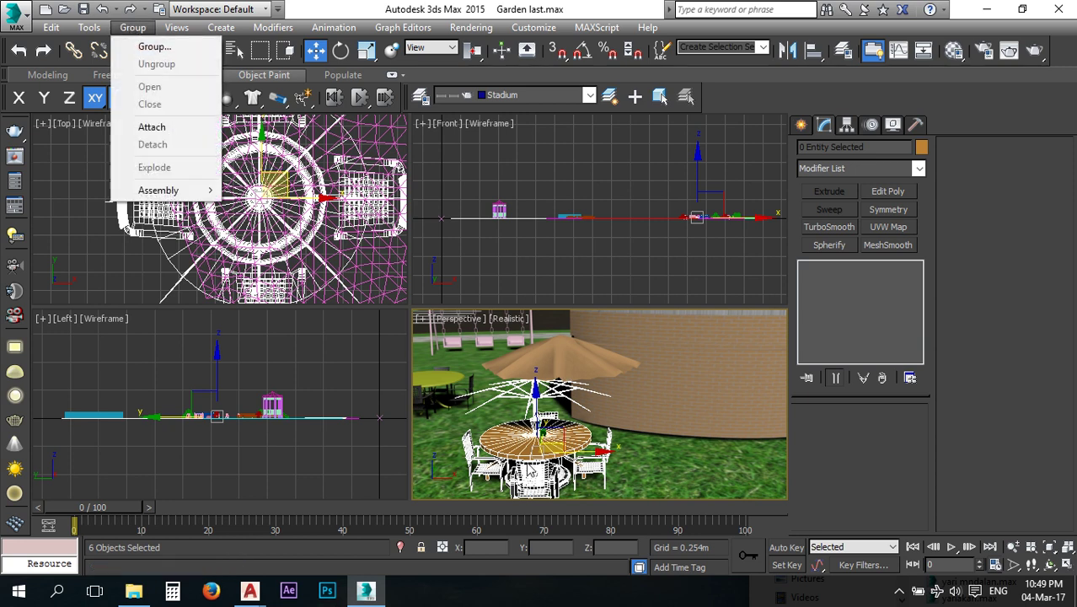
click(531, 453)
Centre the umbrella canopy over the pole and lower it along Z to about 3.70 m.
click(554, 365)
middle_drag(333, 236, 311, 246)
drag(319, 174, 265, 187)
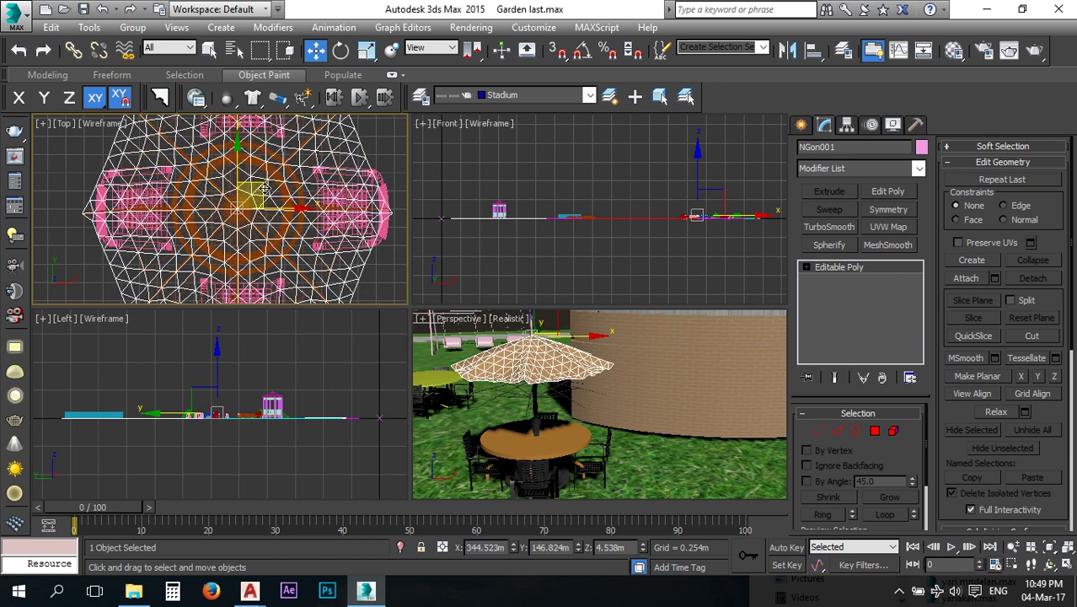
middle_drag(535, 391, 563, 336)
drag(563, 336, 562, 371)
scroll(571, 386, up, 5)
scroll(572, 410, down, 5)
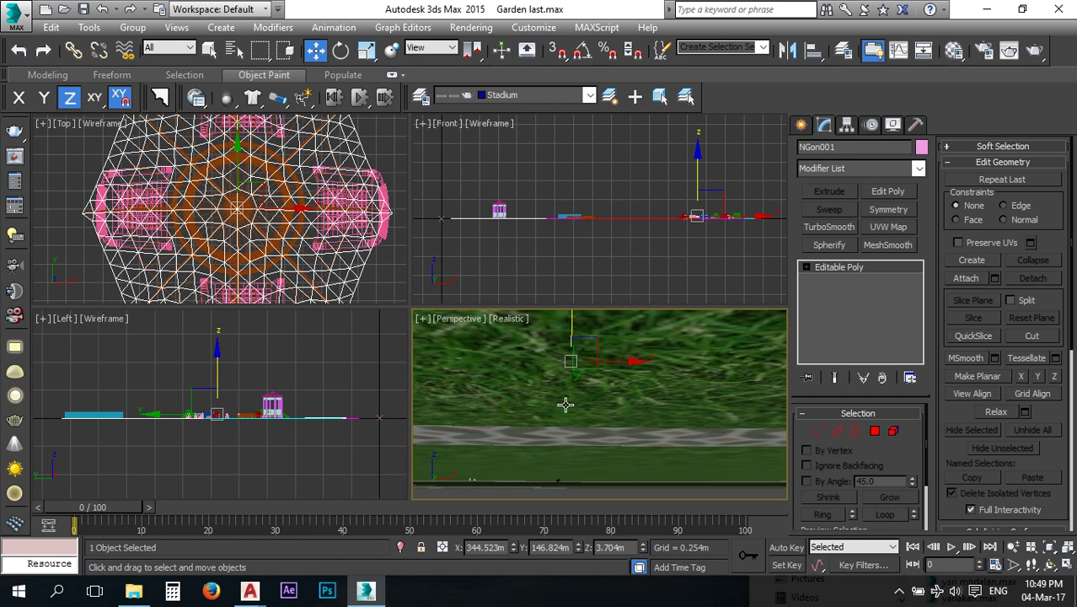
scroll(582, 415, up, 5)
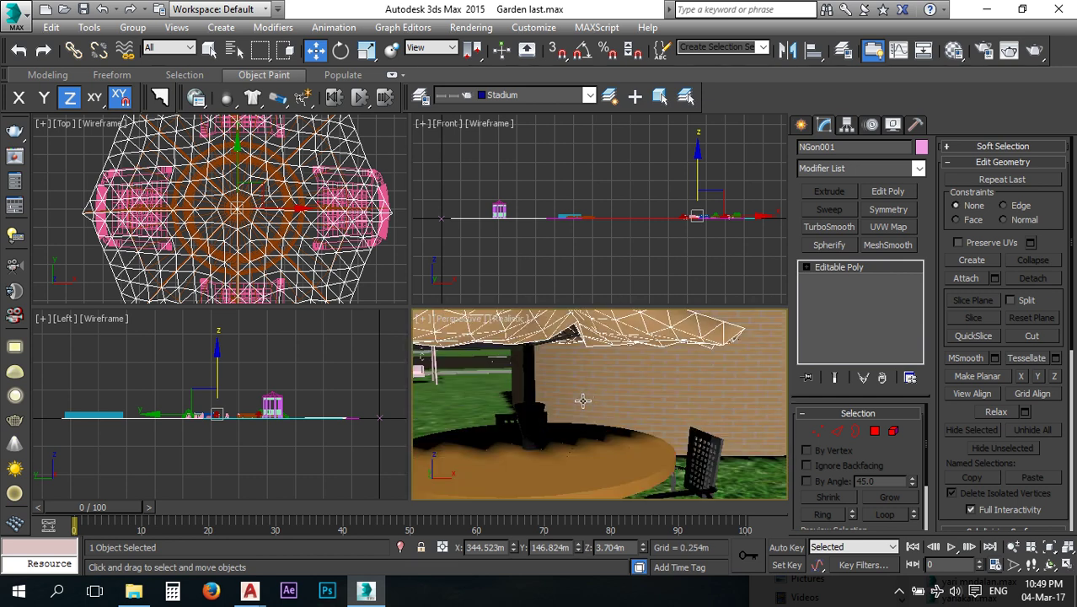
scroll(596, 408, down, 4)
alt+middle_drag(598, 414, 506, 426)
Select the canopy, pole, table and four chairs together and group them under the default name.
right_click(255, 200)
scroll(256, 198, down, 5)
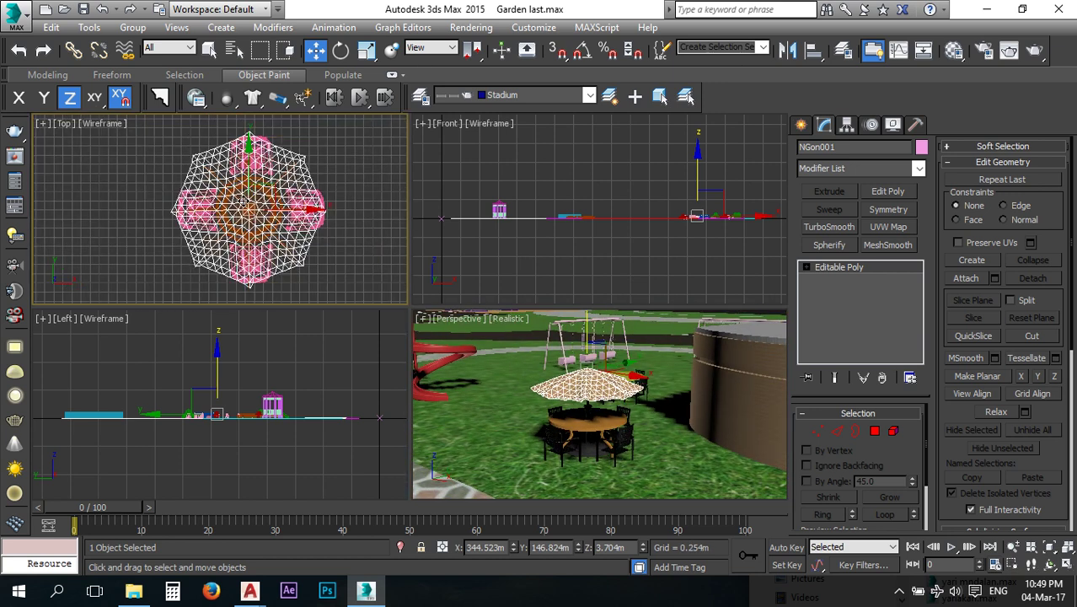
drag(142, 129, 357, 293)
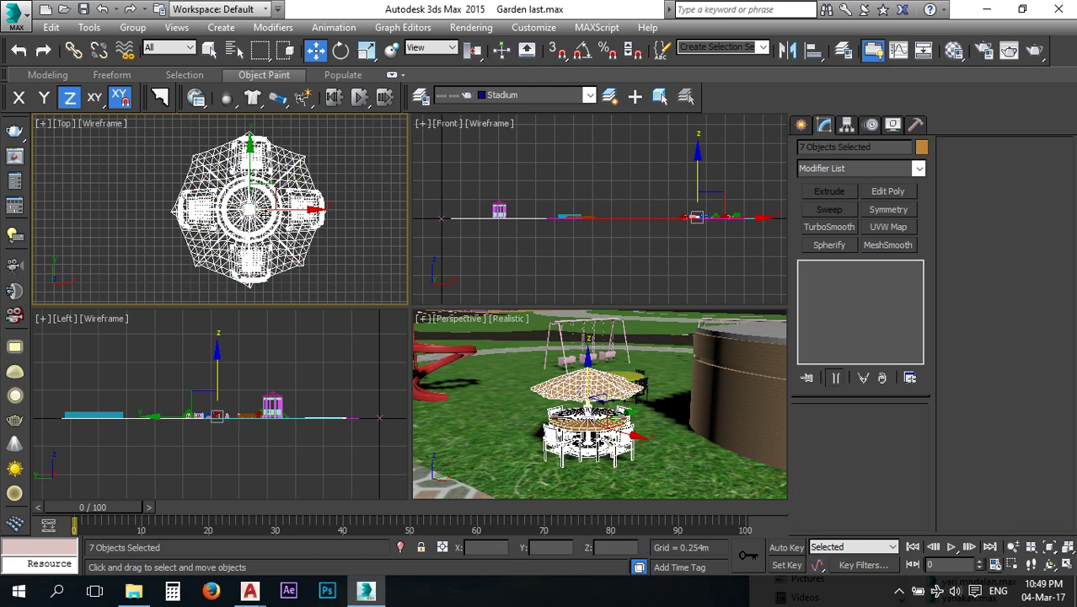
scroll(265, 210, down, 4)
click(132, 27)
click(145, 43)
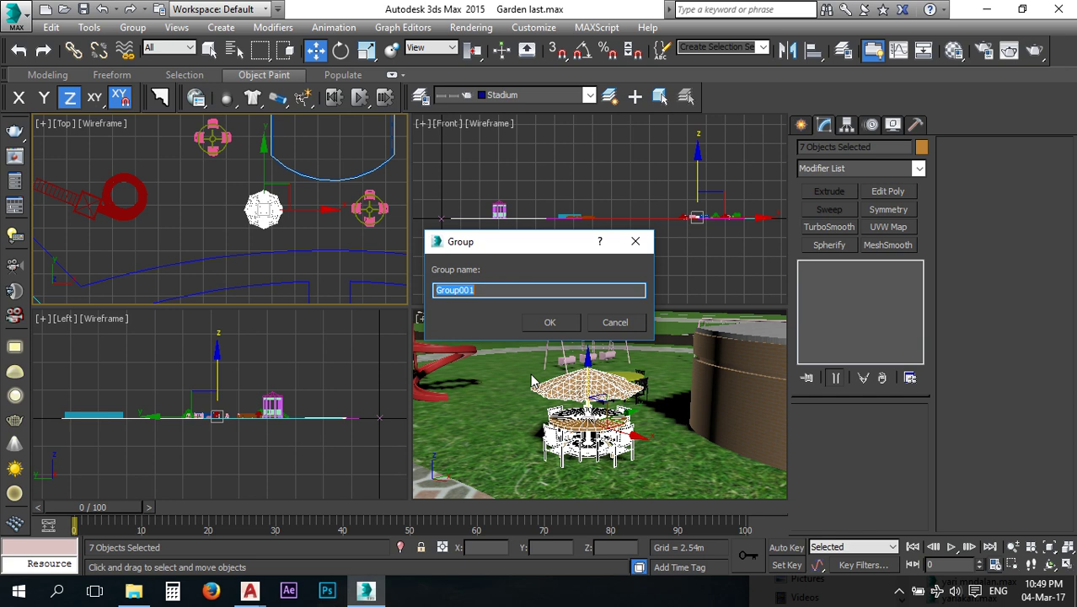
click(571, 322)
Examine the grouped umbrella table beside the restaurant, then survey the paved circles and seating areas across the whole garden.
scroll(579, 370, down, 5)
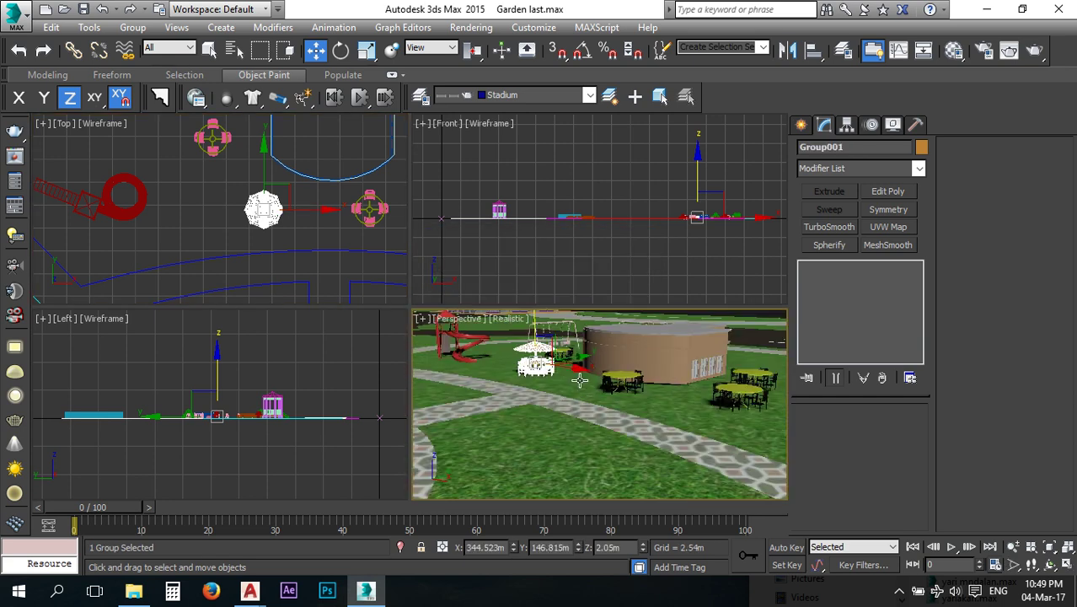
scroll(575, 383, down, 3)
alt+middle_drag(575, 386, 601, 423)
scroll(565, 376, down, 1)
alt+middle_drag(576, 385, 666, 388)
scroll(666, 388, up, 1)
scroll(693, 360, down, 1)
middle_drag(689, 337, 696, 364)
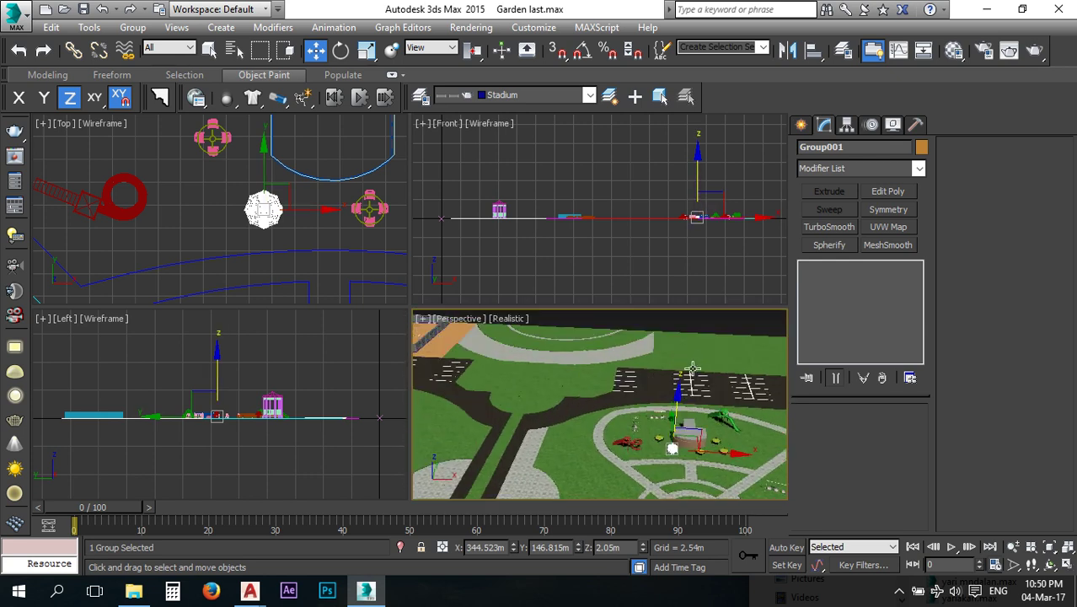
scroll(695, 377, down, 3)
middle_drag(539, 409, 583, 408)
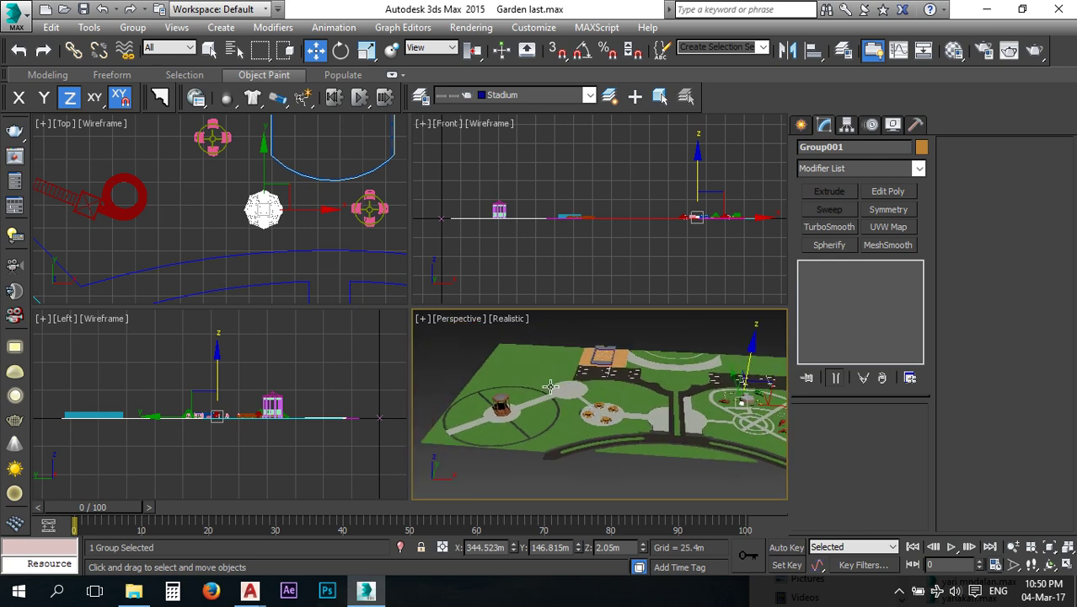
scroll(545, 390, up, 3)
scroll(595, 402, up, 4)
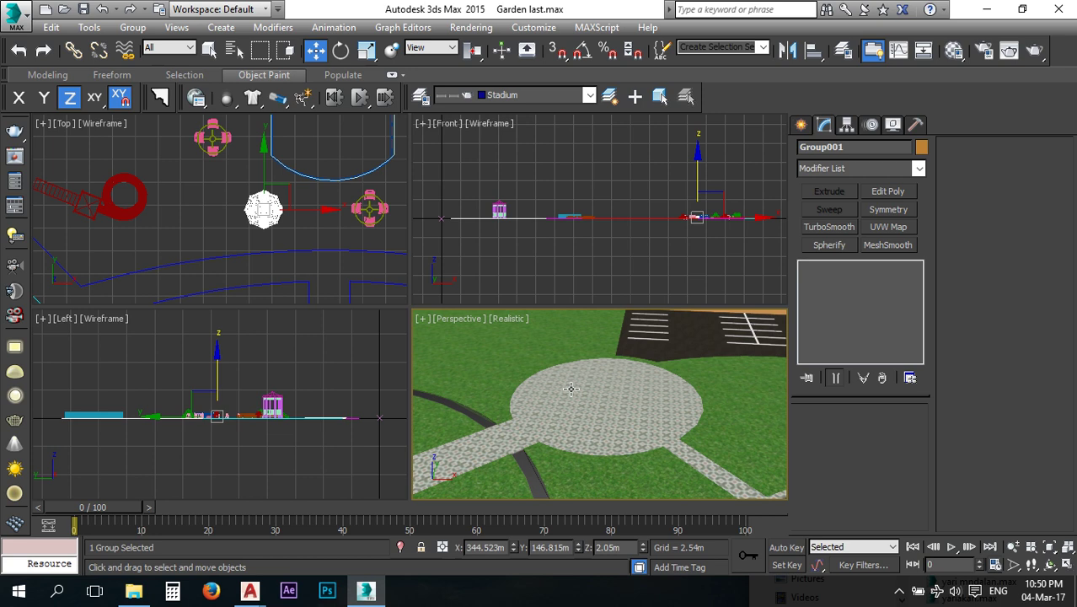
scroll(572, 389, down, 4)
middle_drag(580, 400, 487, 351)
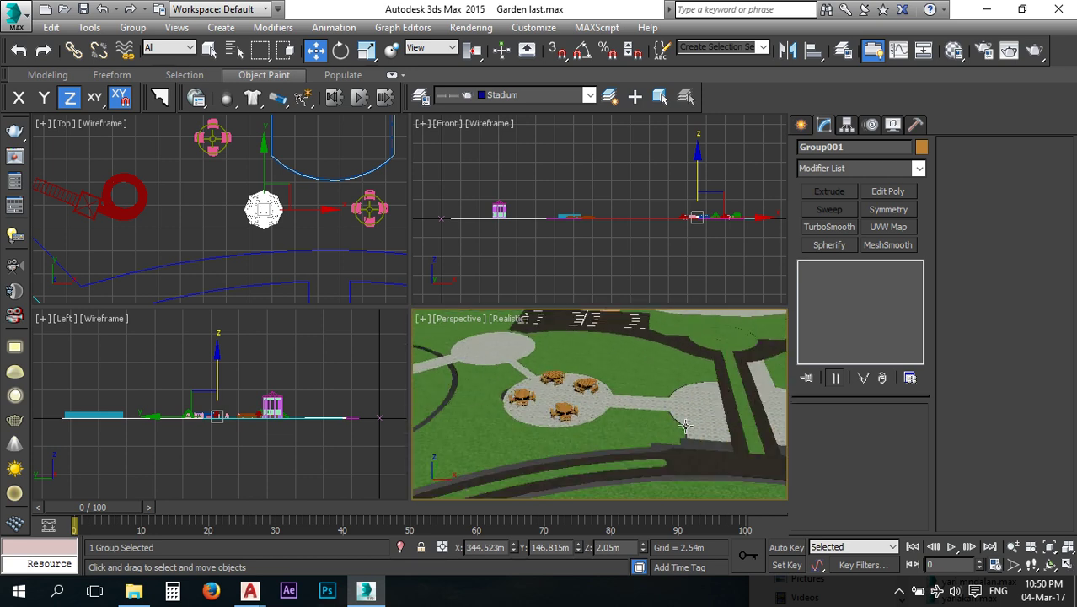
Switch to AutoCAD and examine the lower areas of the site plan all.dwg drawing.
middle_drag(651, 432, 610, 401)
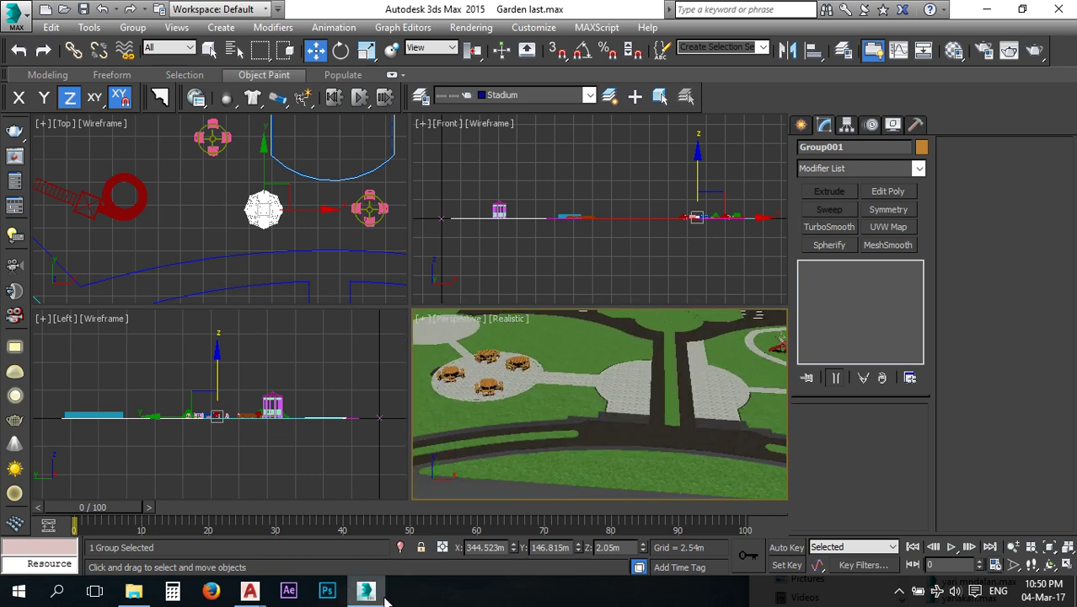
click(383, 597)
click(470, 454)
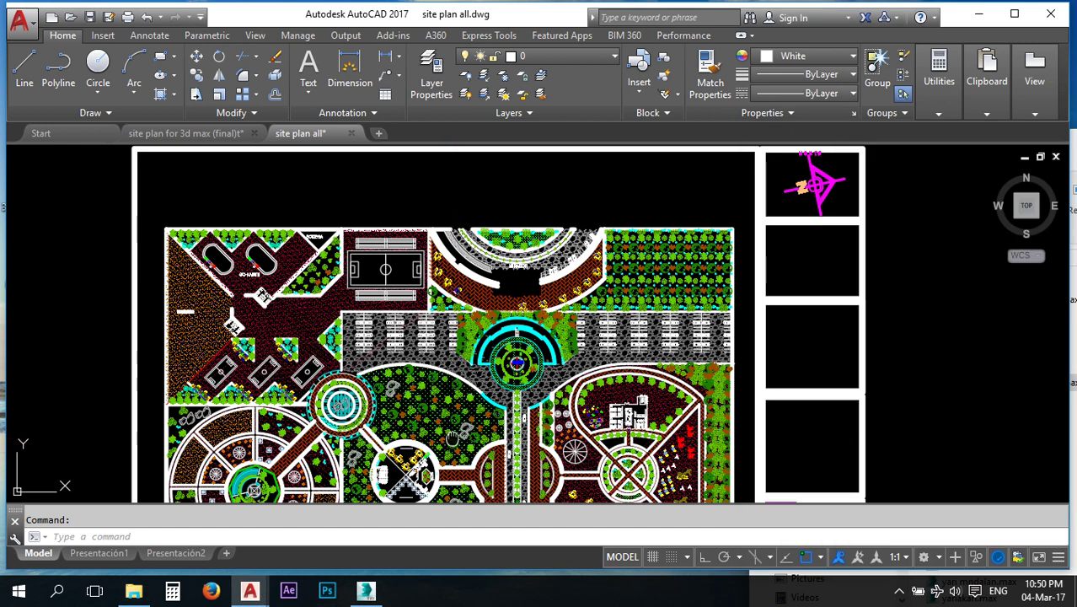
middle_drag(452, 437, 460, 352)
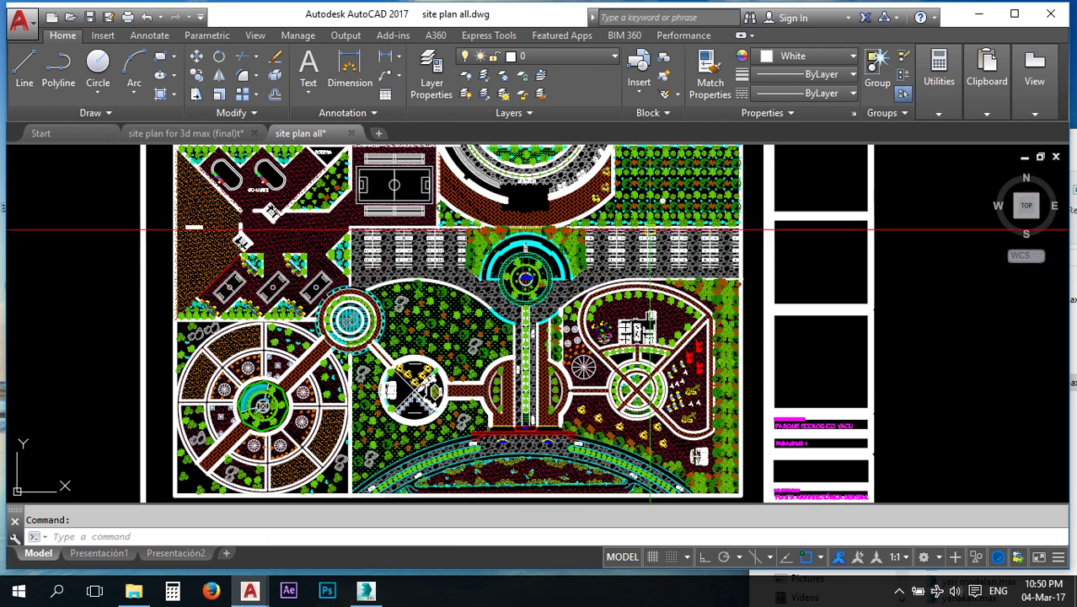
Return to 3ds Max, review the whole garden in a maximized Perspective viewport and clear the selection.
click(365, 594)
scroll(563, 357, down, 3)
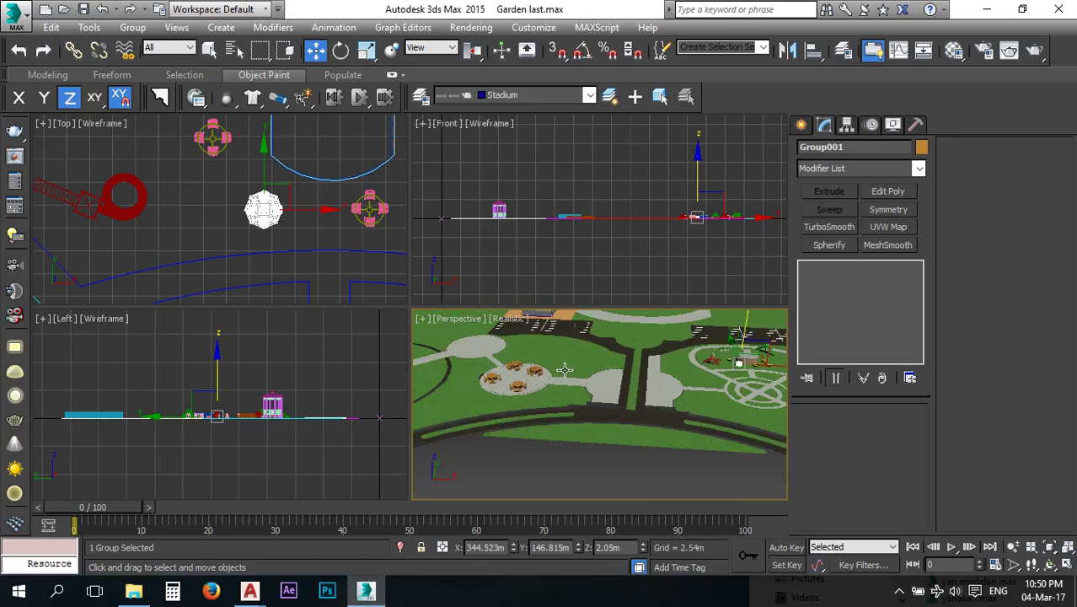
scroll(566, 376, down, 8)
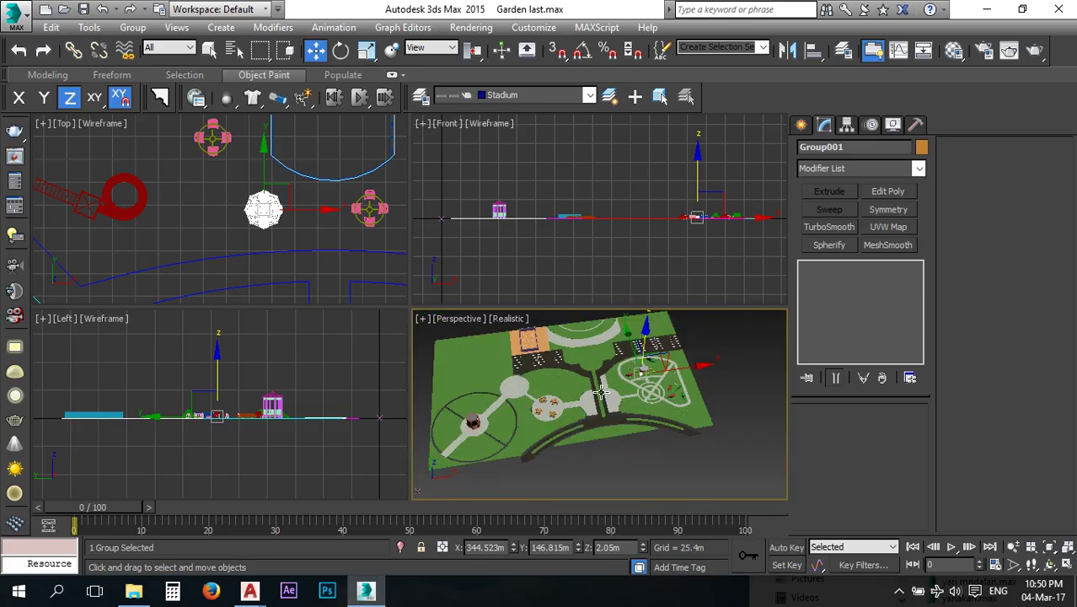
mouse_move(589, 400)
alt+middle_down()
mouse_move(568, 416)
mouse_move(561, 394)
mouse_move(577, 409)
alt+middle_up()
click(1067, 566)
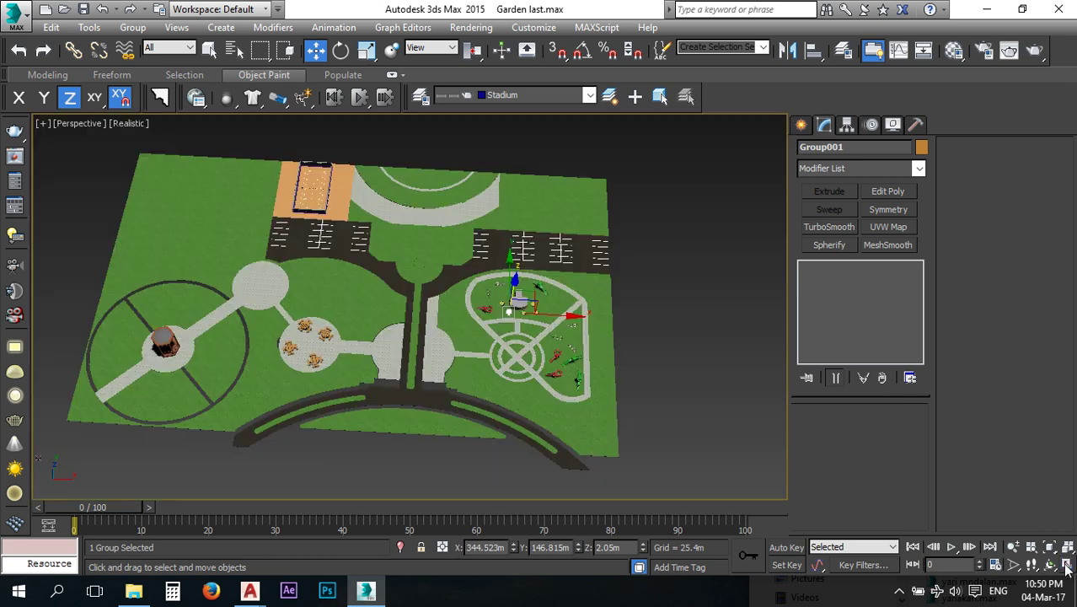
alt+middle_drag(666, 381, 714, 369)
click(399, 145)
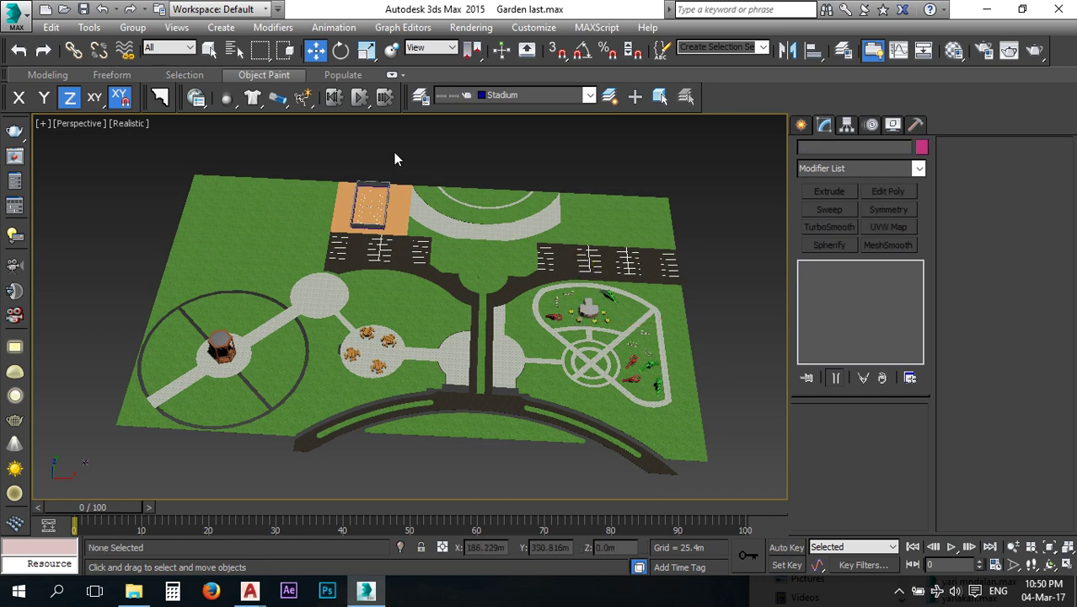